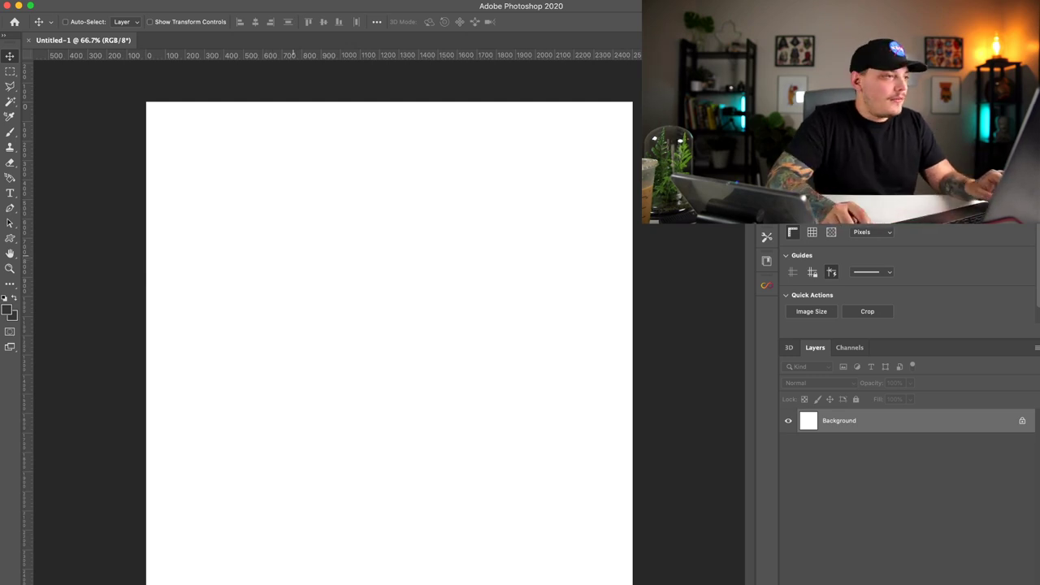
# Step: Start a new point text on the blank canvas and set its size to 100 pt
pyautogui.click(10, 193)
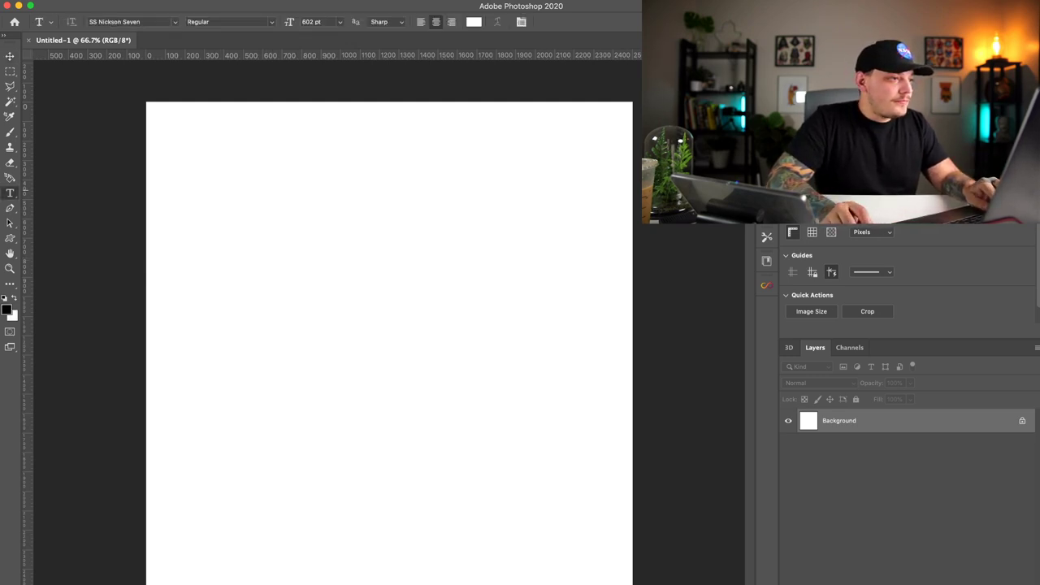
pyautogui.click(289, 325)
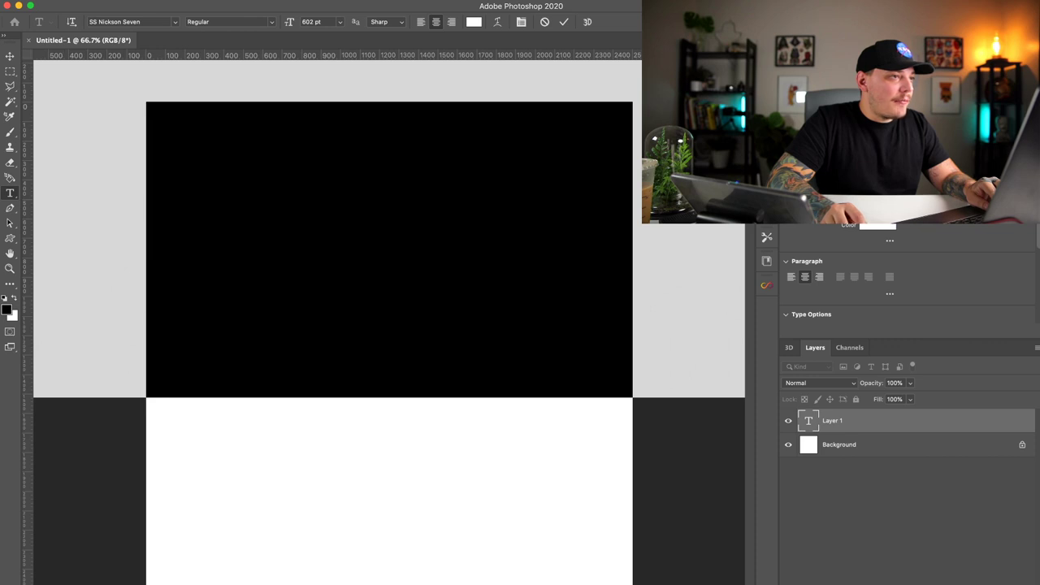
pyautogui.moveTo(289, 22); pyautogui.dragTo(1, 22)
# Step: Set the Lorem Ipsum placeholder text to the Azo Sans Black font in black
pyautogui.click(115, 22)
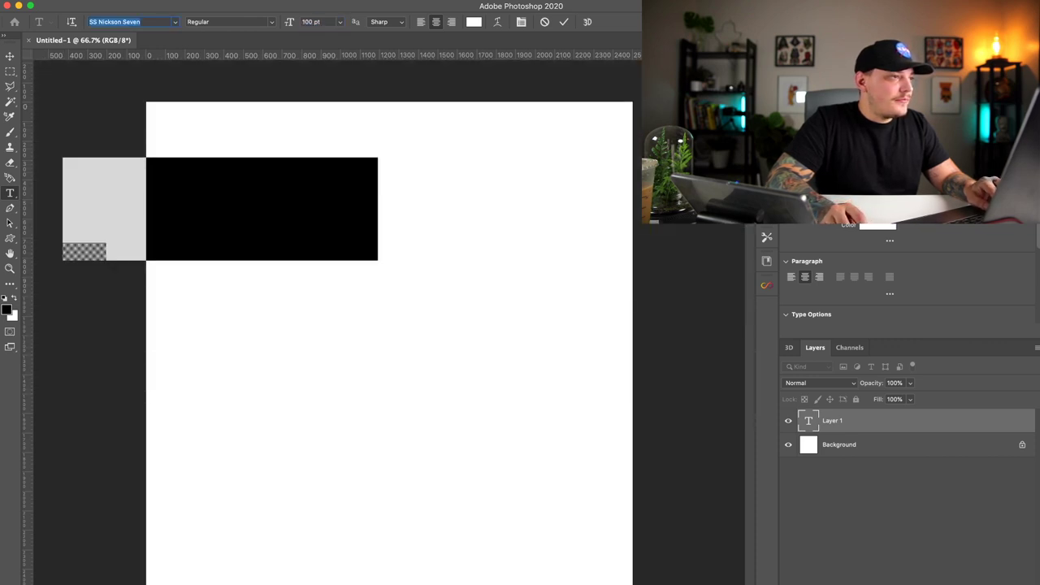
pyautogui.write('a')
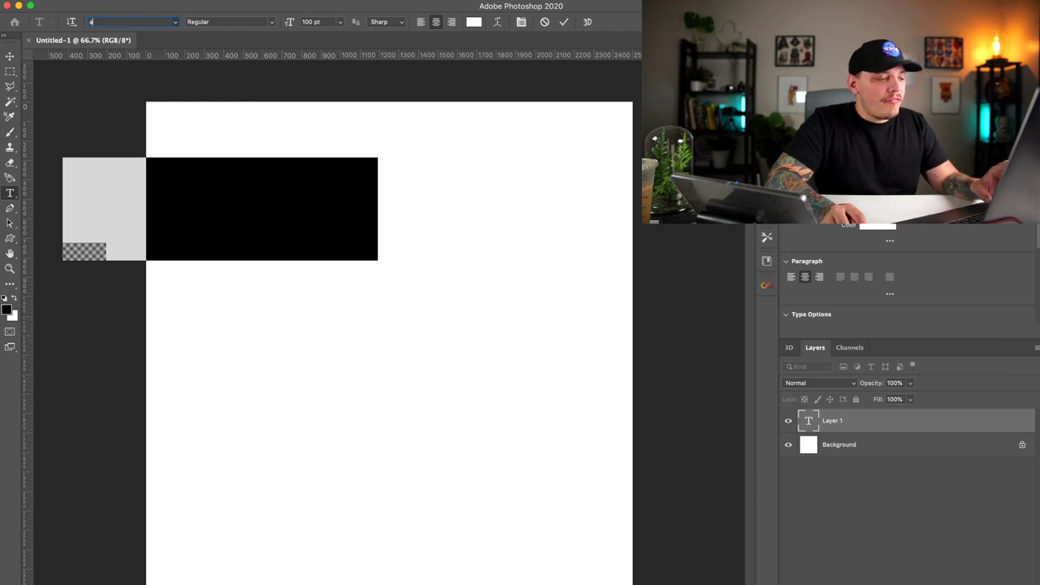
pyautogui.write('z')
pyautogui.press('Down')
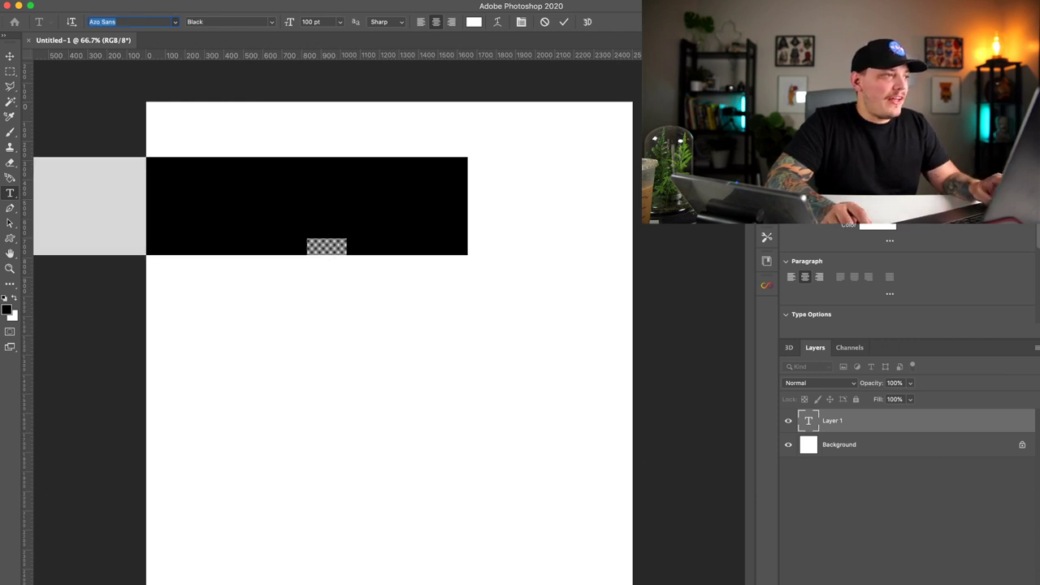
pyautogui.press('Return')
pyautogui.click(14, 299)
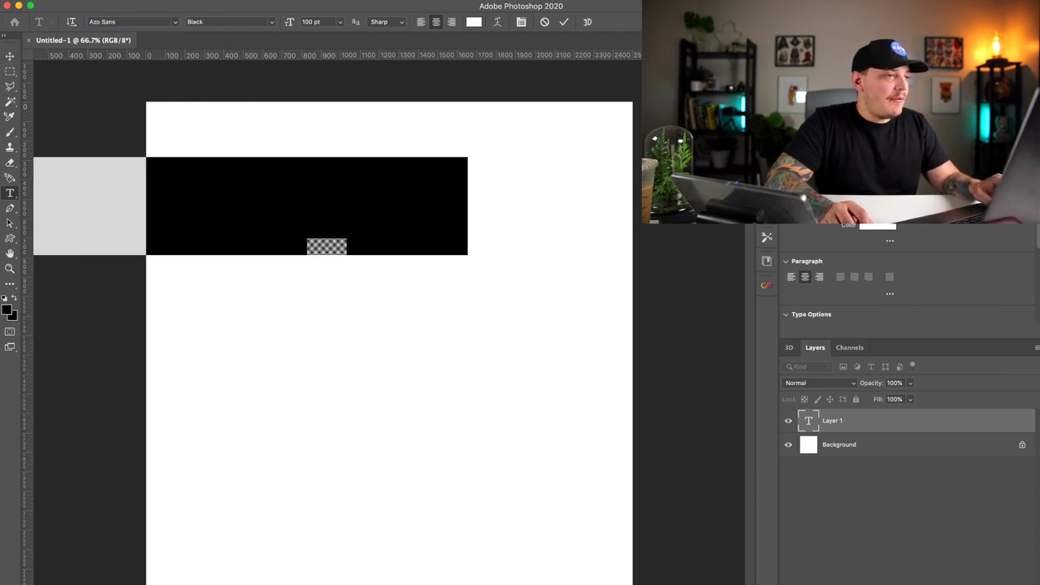
pyautogui.click(14, 298)
pyautogui.click(10, 56)
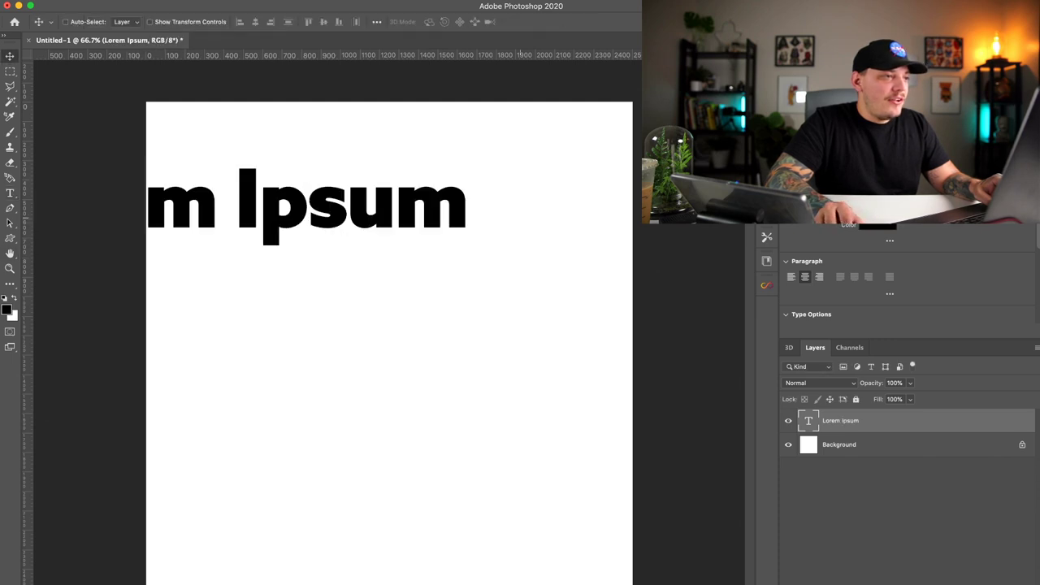
# Step: Move the Lorem Ipsum text fully onto the canvas and scale it proportionally to about 82%
pyautogui.moveTo(363, 203); pyautogui.dragTo(535, 214)
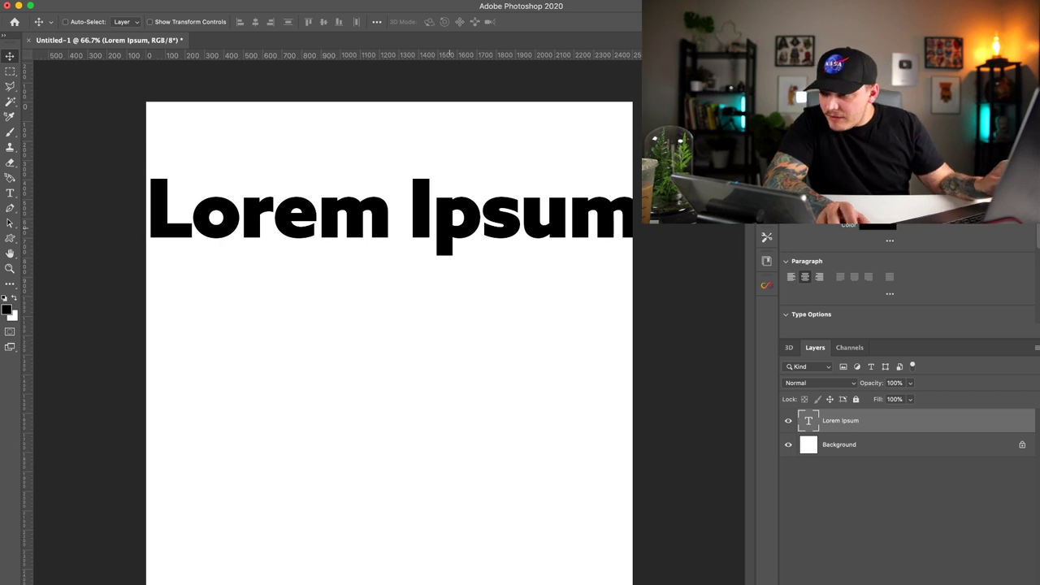
pyautogui.hotkey('shift', 'Left')
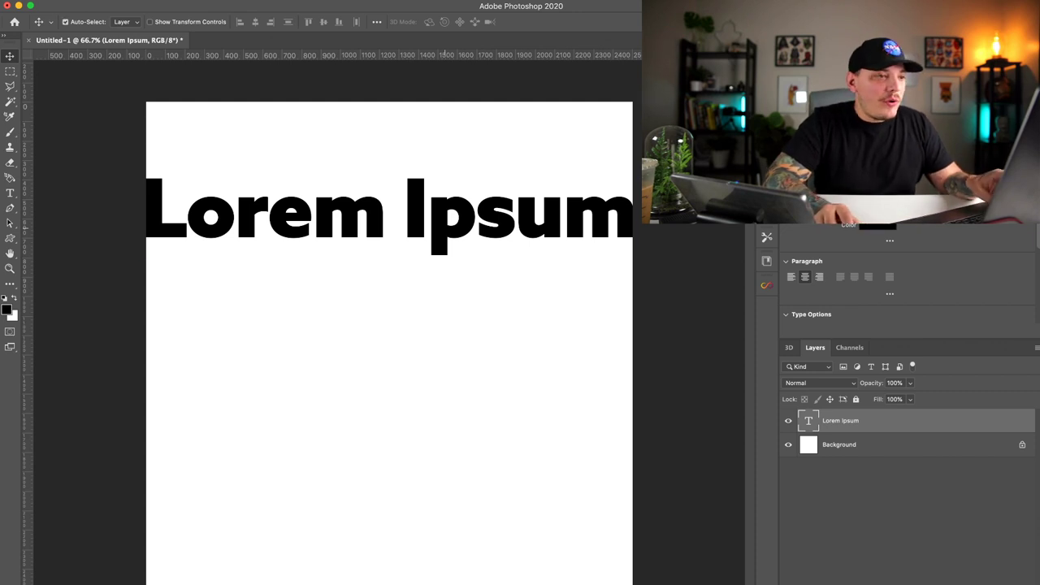
pyautogui.press('super+t')
pyautogui.moveTo(635, 167); pyautogui.dragTo(587, 188)
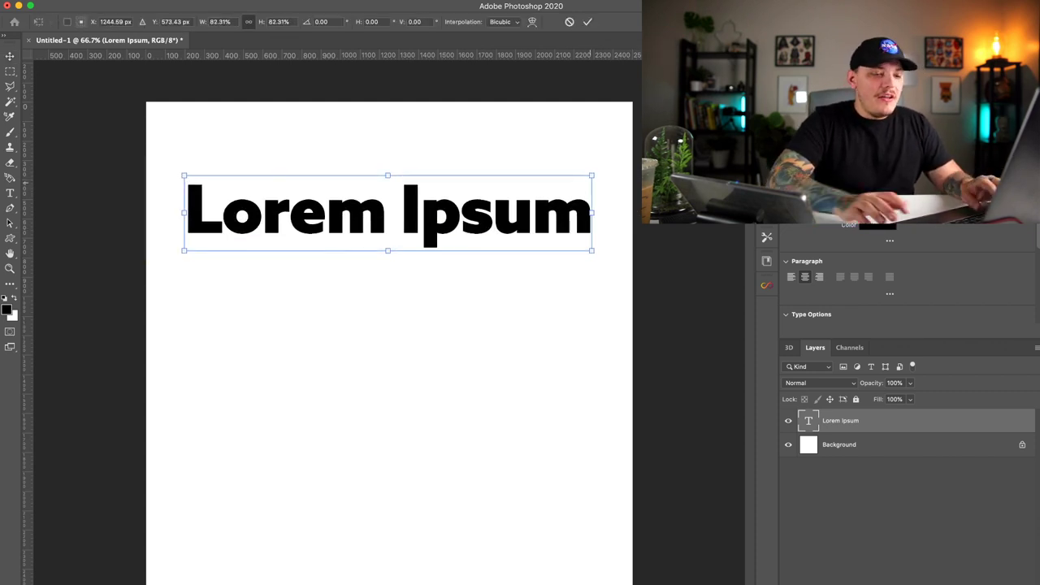
pyautogui.click(587, 21)
# Step: Replace the whole placeholder text with LIVE
pyautogui.doubleClick(460, 215)
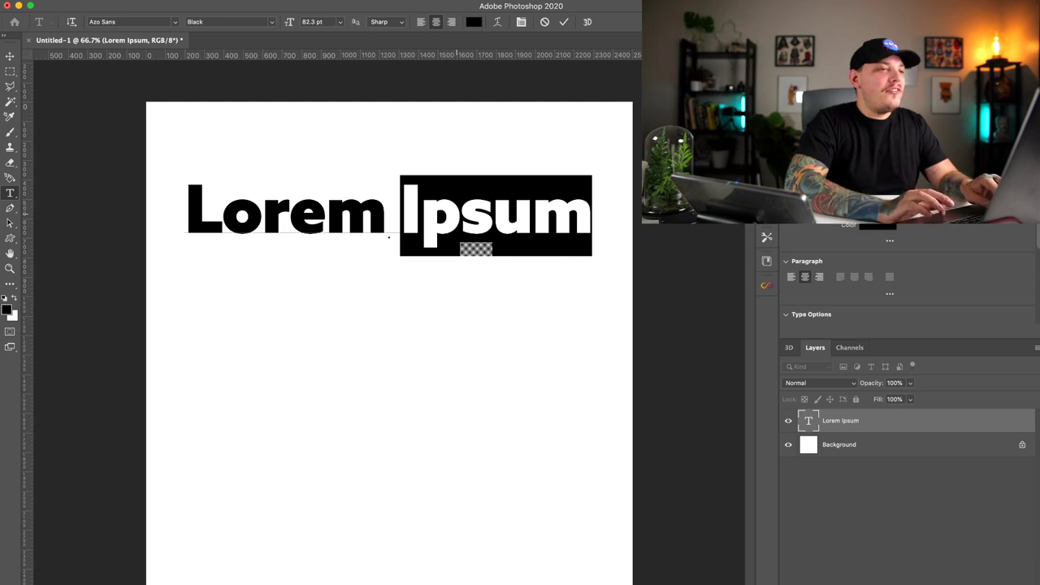
pyautogui.press('super+a')
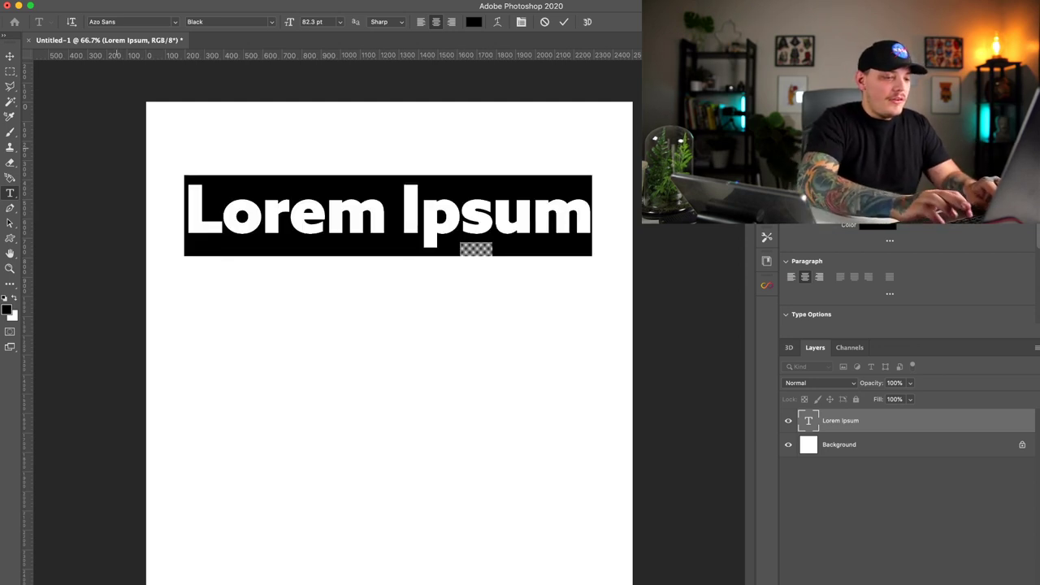
pyautogui.write('LIVE')
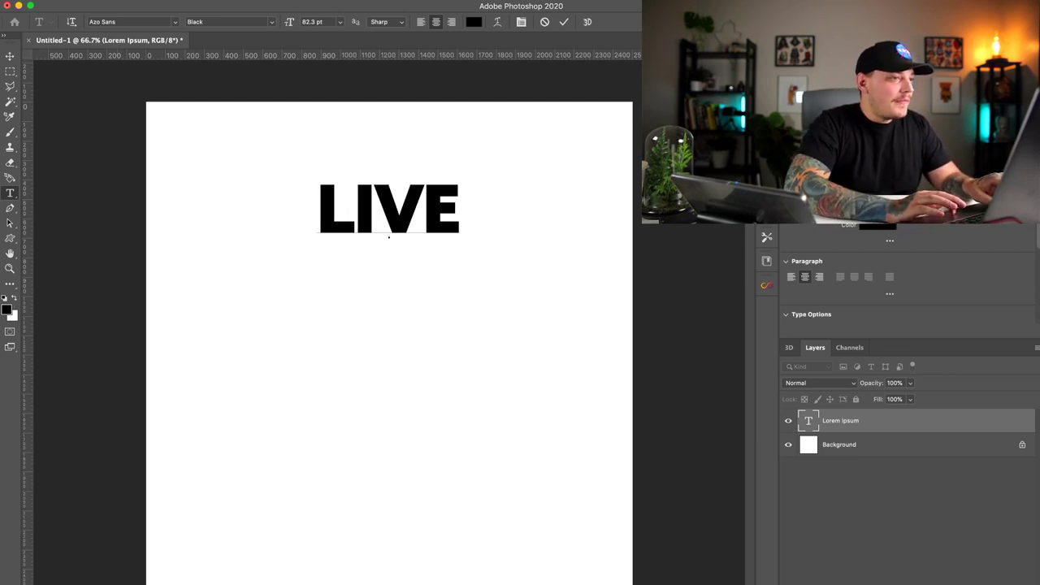
pyautogui.press('super+Return')
# Step: Duplicate the LIVE text directly below the original and centre the copy horizontally on the canvas
pyautogui.press('v')
pyautogui.moveTo(390, 208); pyautogui.dragTo(388, 268)
pyautogui.press('super+a')
pyautogui.click(255, 22)
pyautogui.press('super+d')
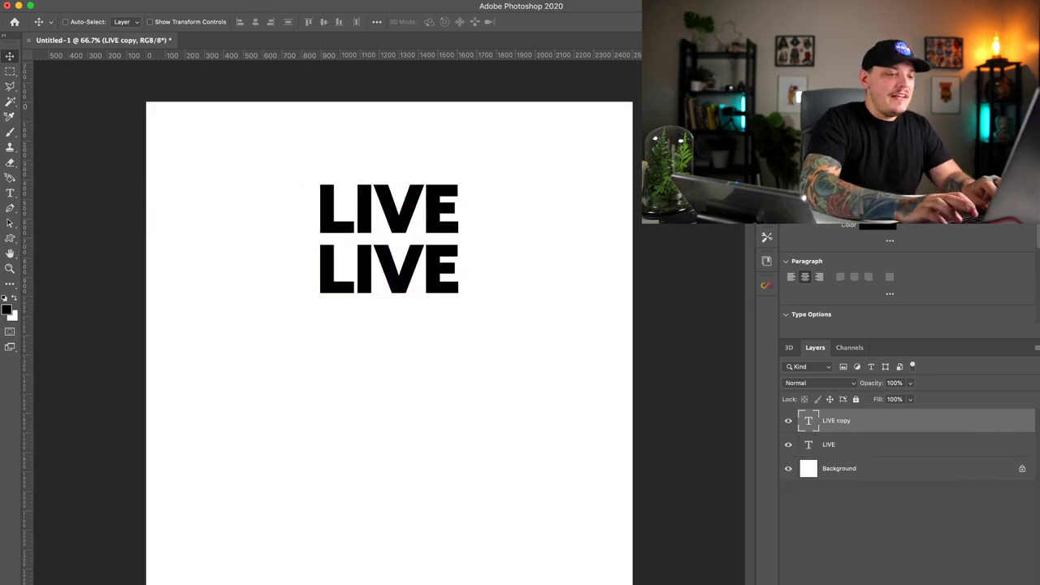
# Step: Change the wording of the lower LIVE copy to LAUGH
pyautogui.doubleClick(388, 268)
pyautogui.write('LAUGH')
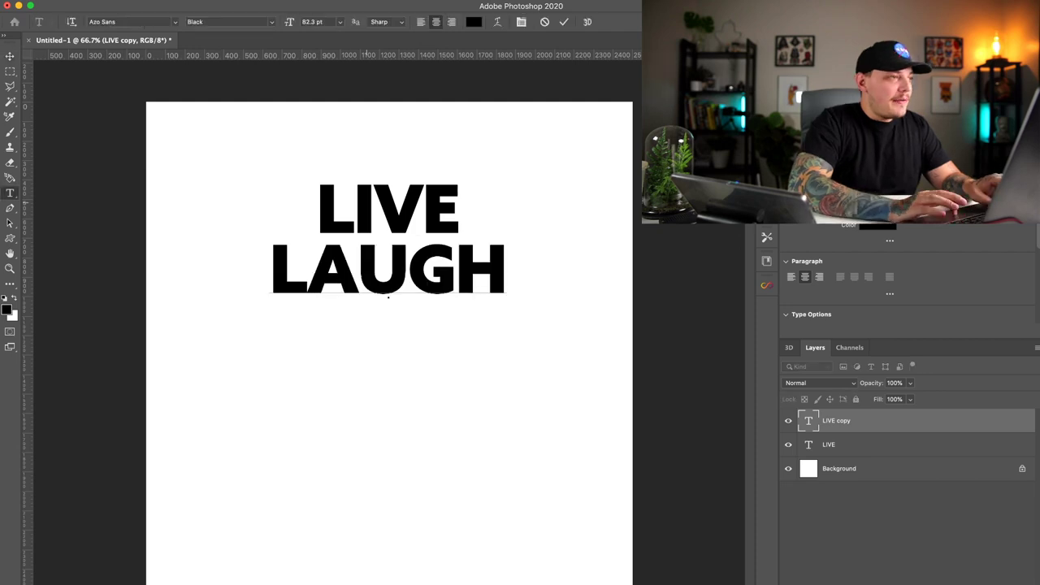
pyautogui.hotkey('ctrl', 'Return')
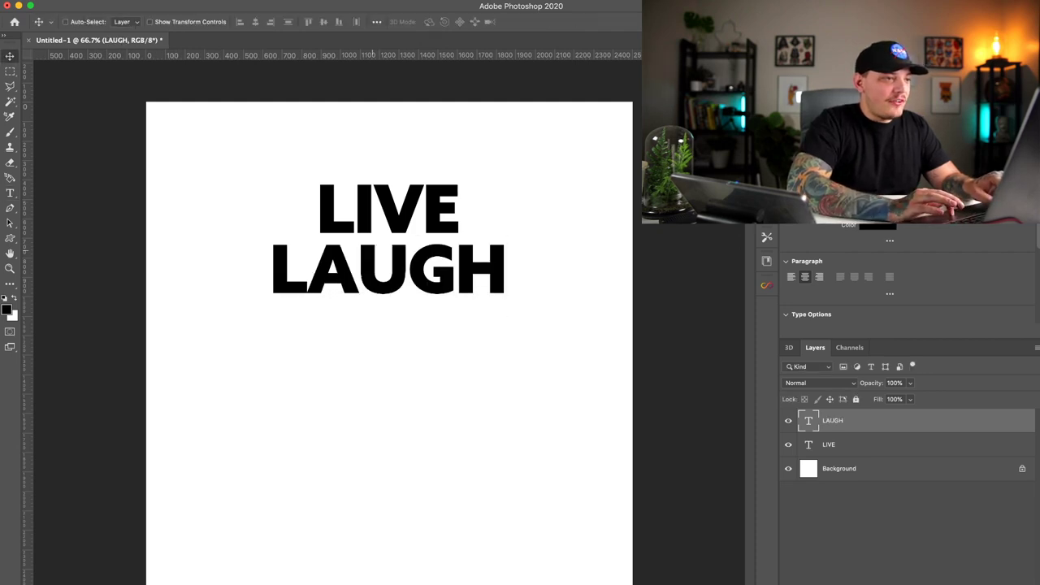
# Step: Duplicate the LAUGH text directly below itself and change the copy's wording to LOVE
pyautogui.moveTo(388, 297); pyautogui.dragTo(388, 357)
pyautogui.moveTo(388, 302); pyautogui.dragTo(388, 302)
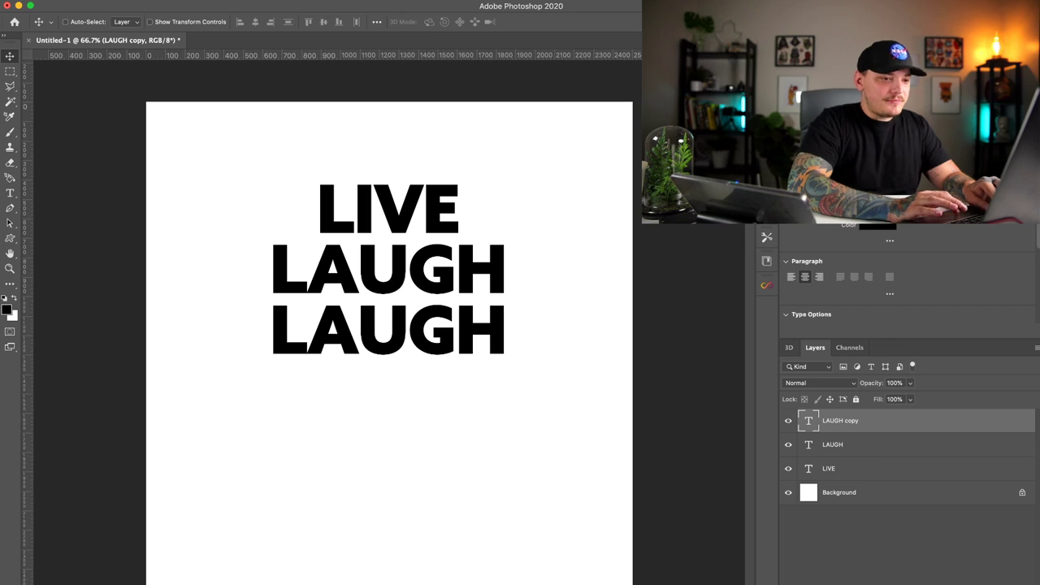
pyautogui.doubleClick(389, 330)
pyautogui.press('super+Return')
pyautogui.press('l')
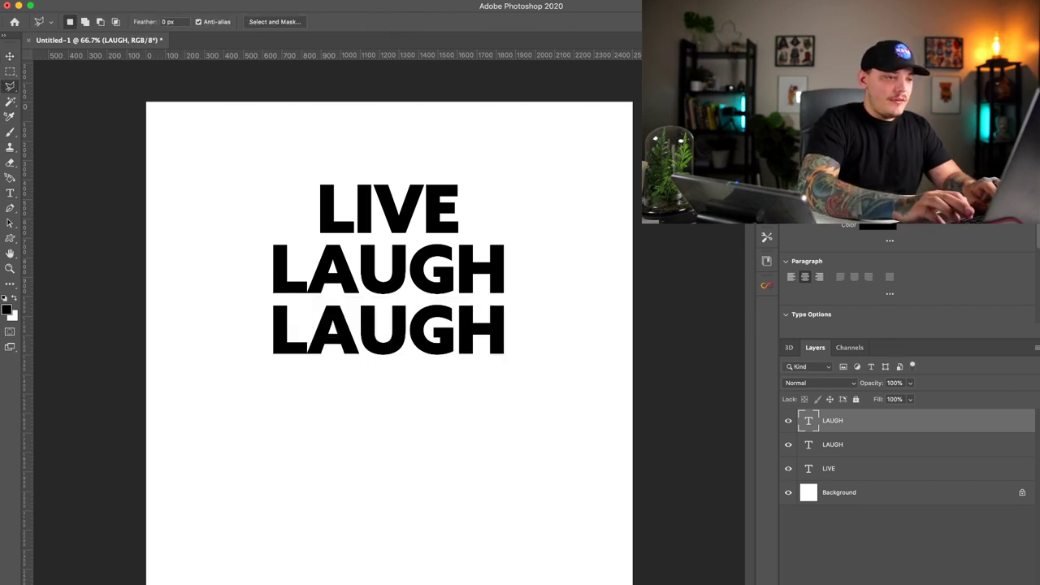
pyautogui.doubleClick(389, 329)
pyautogui.write('LOVE')
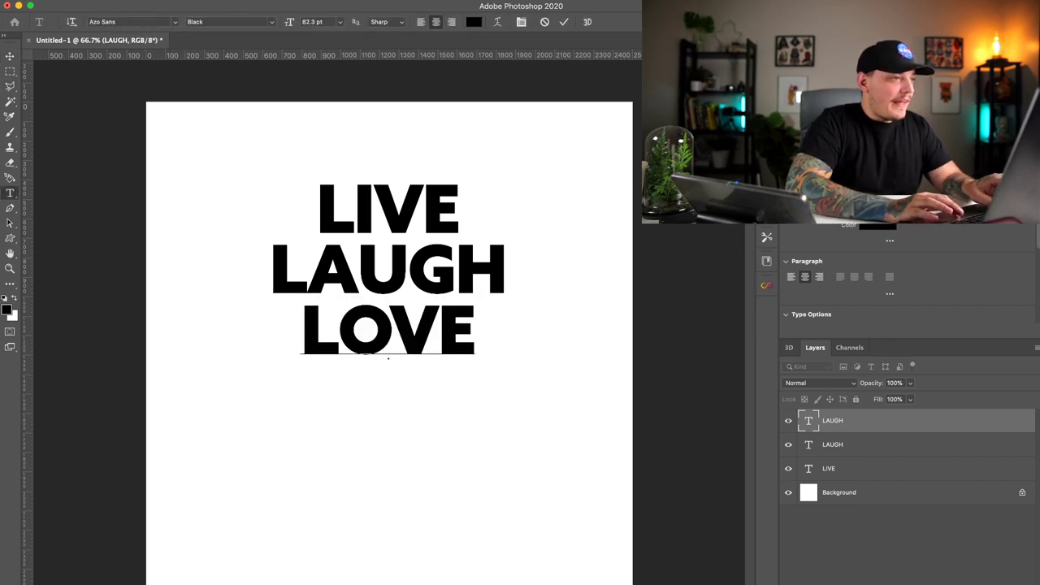
pyautogui.hotkey('ctrl', 'Return')
pyautogui.press('v')
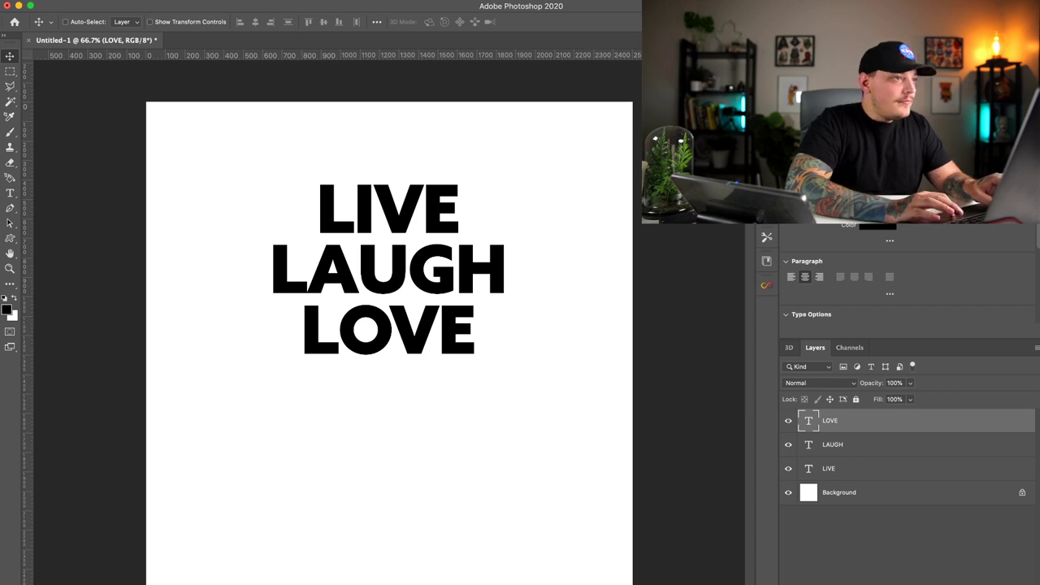
# Step: Align the LIVE, LAUGH and LOVE layers to one another by their horizontal centres
pyautogui.keyDown('shift'); pyautogui.click(829, 469); pyautogui.keyUp('shift')
pyautogui.click(255, 22)
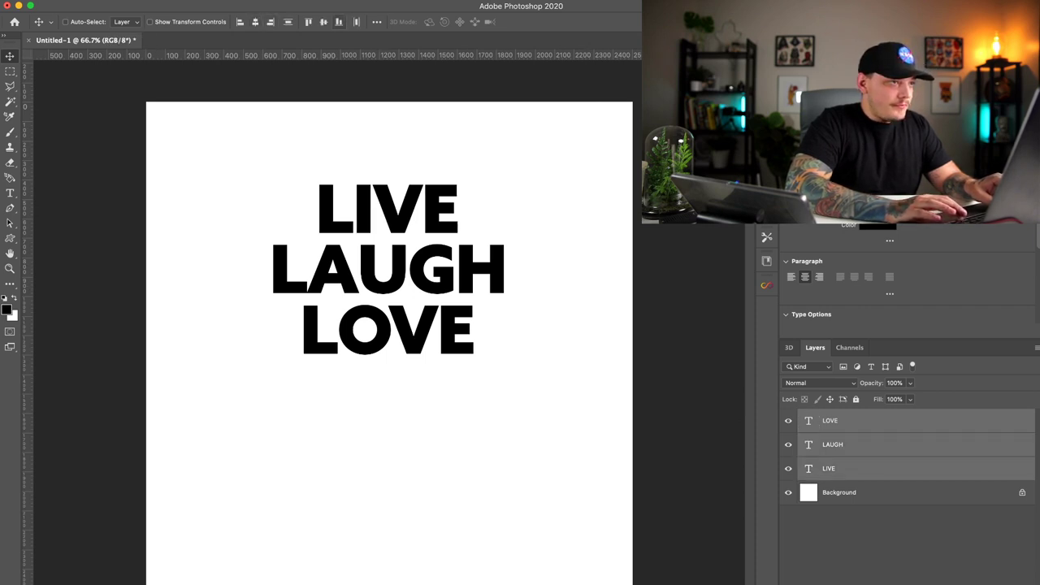
pyautogui.click(356, 22)
pyautogui.click(356, 22)
pyautogui.press('super+z')
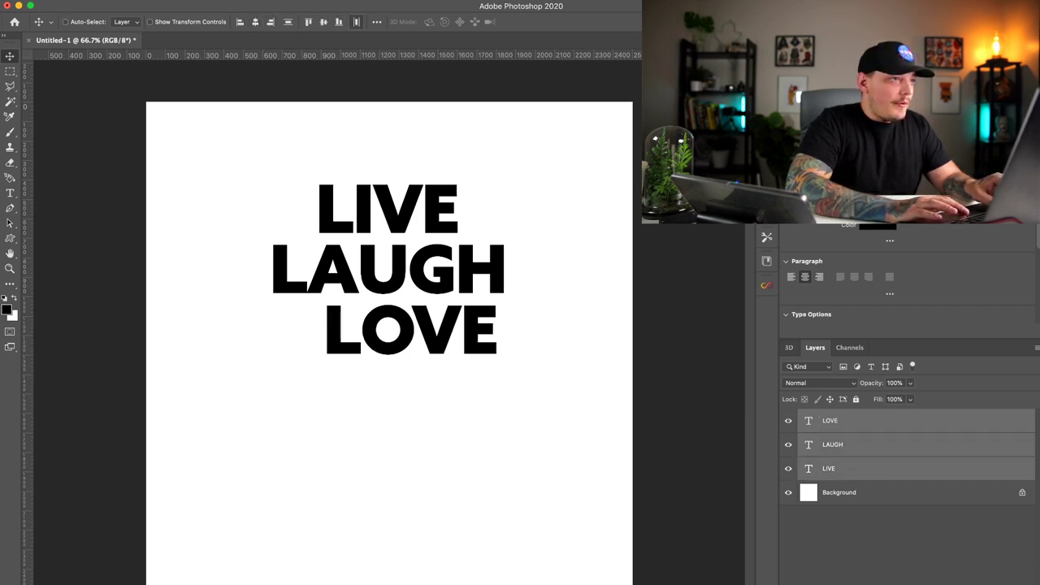
pyautogui.click(255, 22)
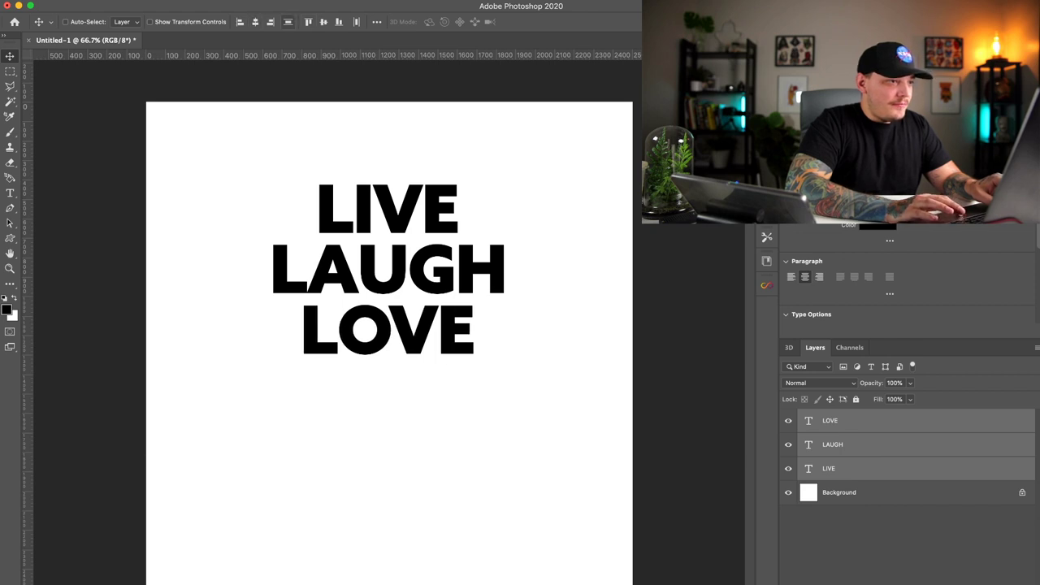
# Step: Group the three text layers and centre the group horizontally and vertically on the canvas
pyautogui.moveTo(368, 213); pyautogui.dragTo(368, 265)
pyautogui.press('super+g')
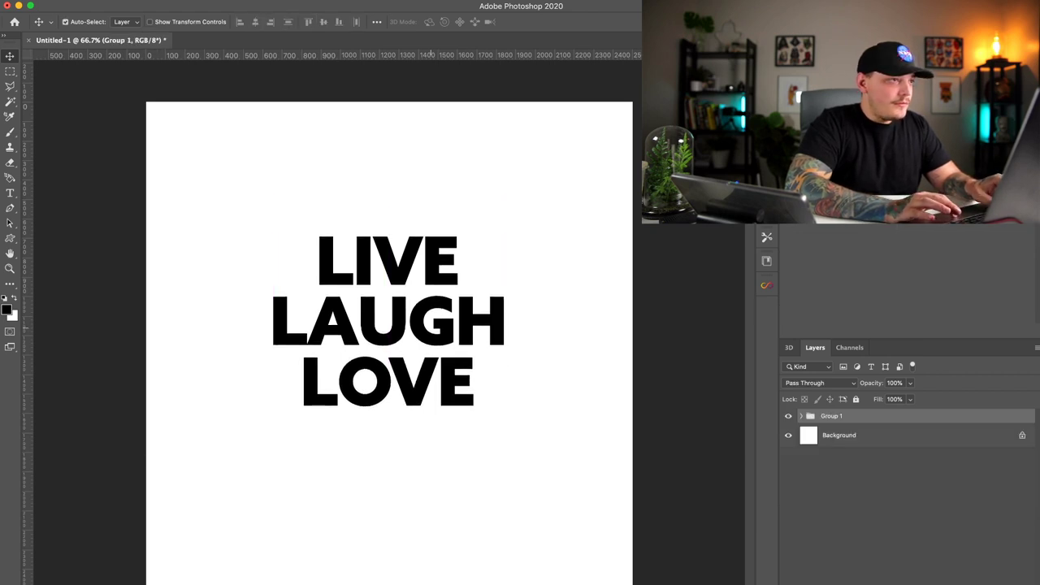
pyautogui.press('super+a')
pyautogui.click(255, 22)
pyautogui.click(323, 22)
pyautogui.press('super+d')
# Step: Enlarge the text group proportionally from its centre until LAUGH spans about three quarters of the canvas width
pyautogui.press('super+t')
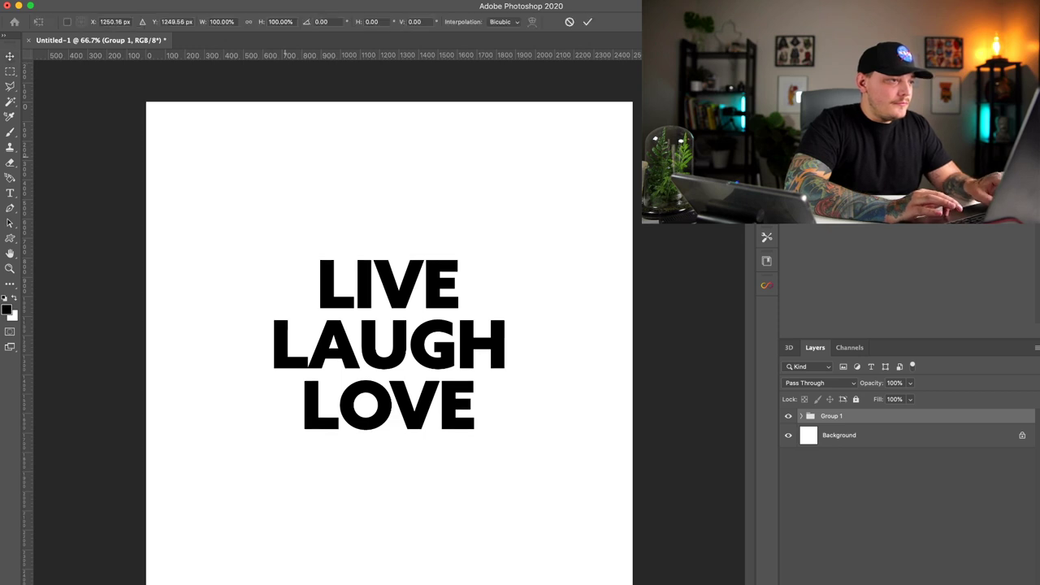
pyautogui.moveTo(276, 260); pyautogui.dragTo(206, 211)
pyautogui.press('Return')
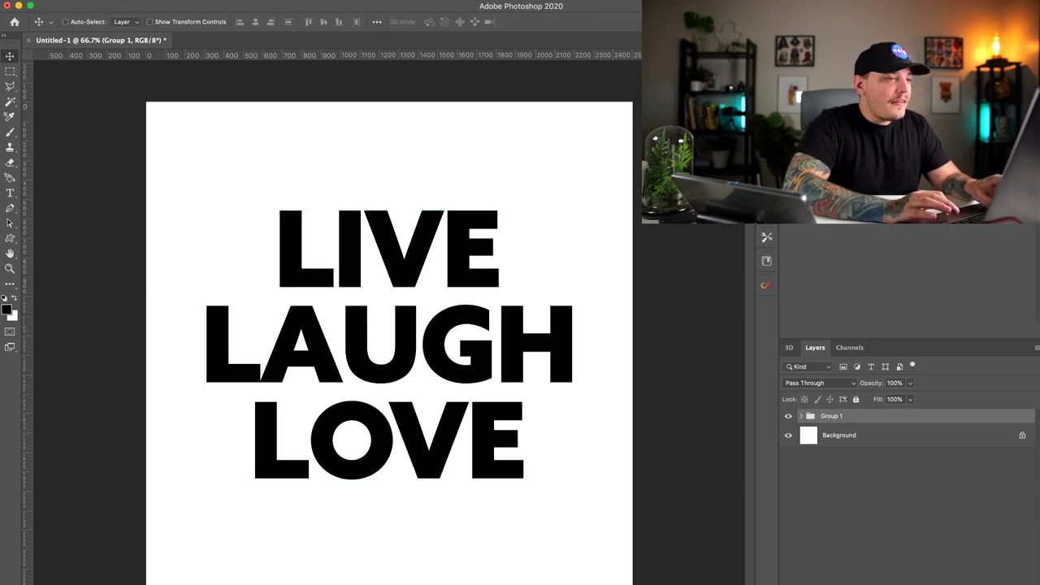
# Step: Link the width and height in the group's transform settings and recentre the group on the canvas
pyautogui.hotkey('ctrl', 't')
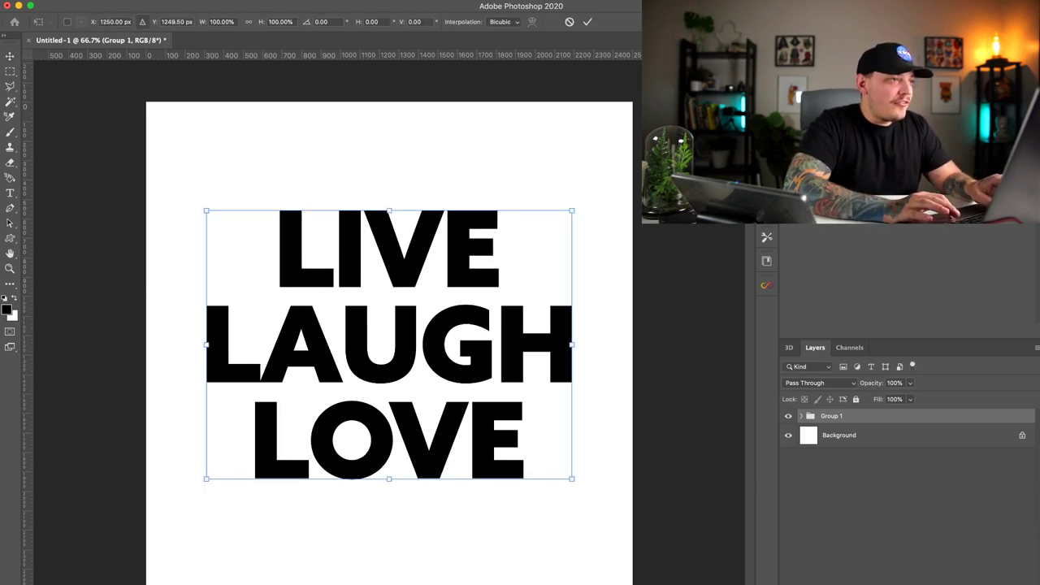
pyautogui.click(249, 21)
pyautogui.press('Return')
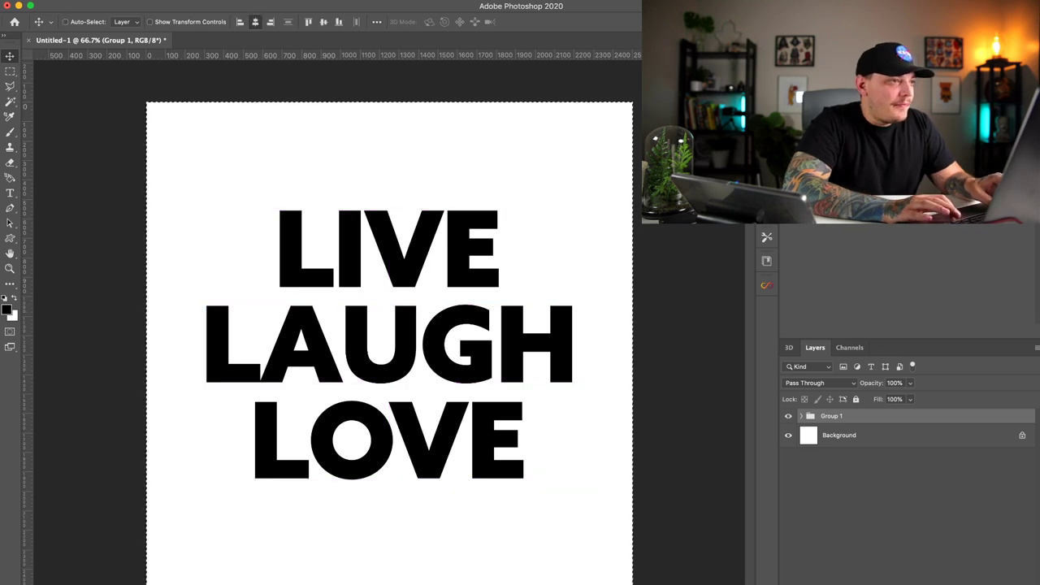
pyautogui.press('super+a')
pyautogui.press('super+d')
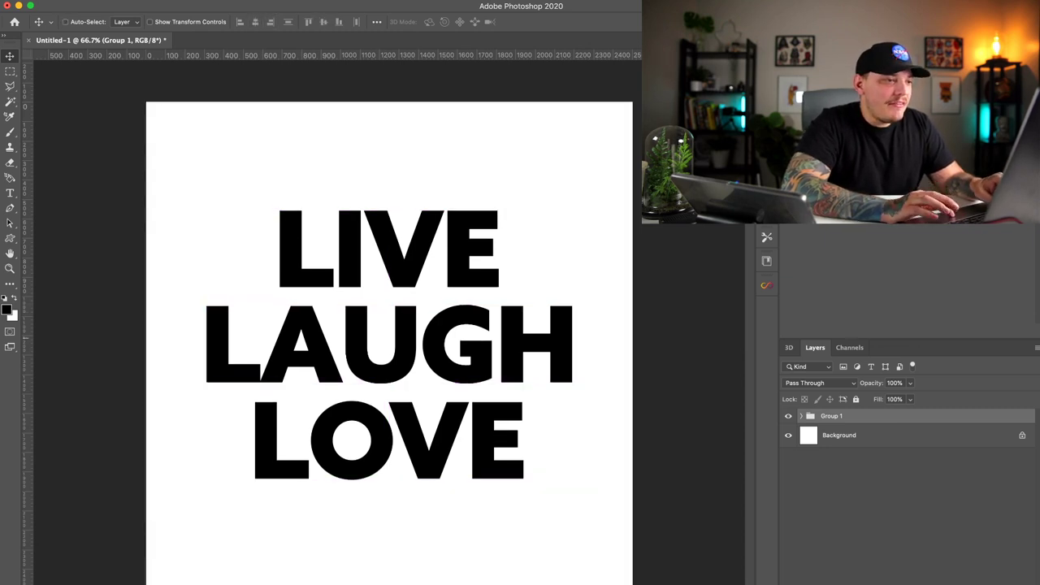
# Step: Skew the text group vertically by about -9.16° so the words slope upward to the right
pyautogui.press('super+t')
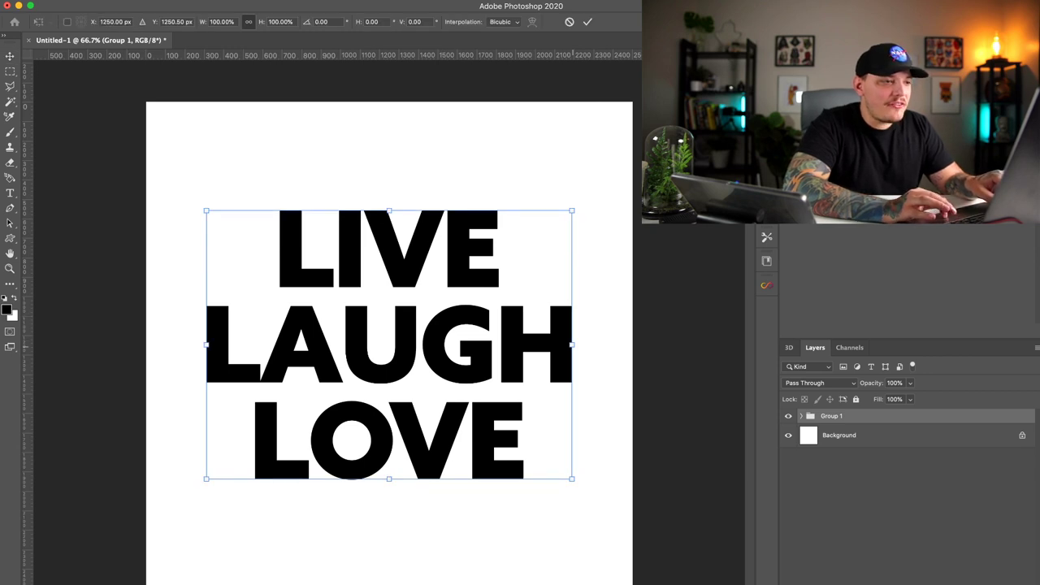
pyautogui.moveTo(573, 346); pyautogui.dragTo(573, 316)
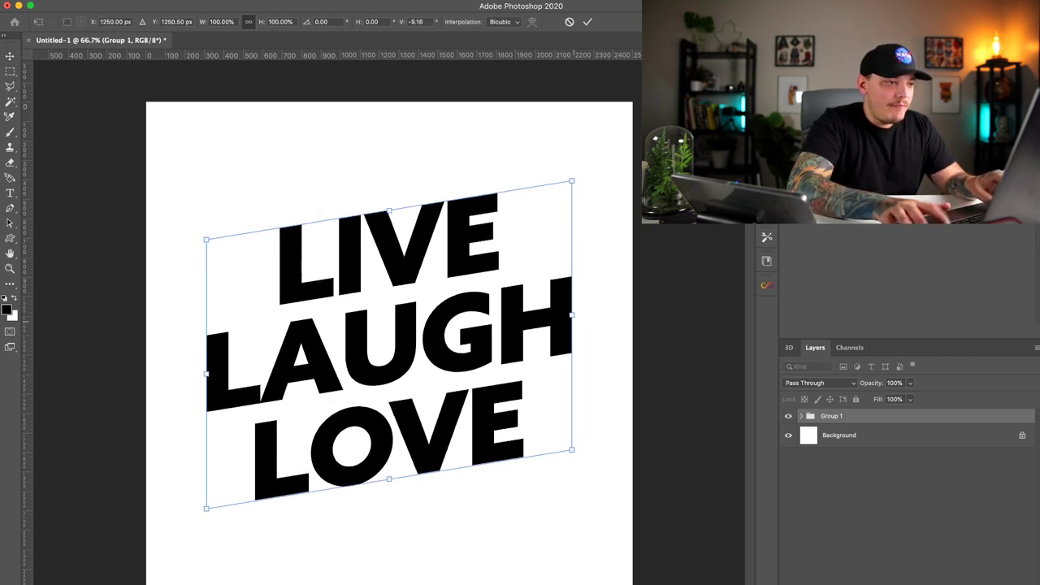
pyautogui.press('Return')
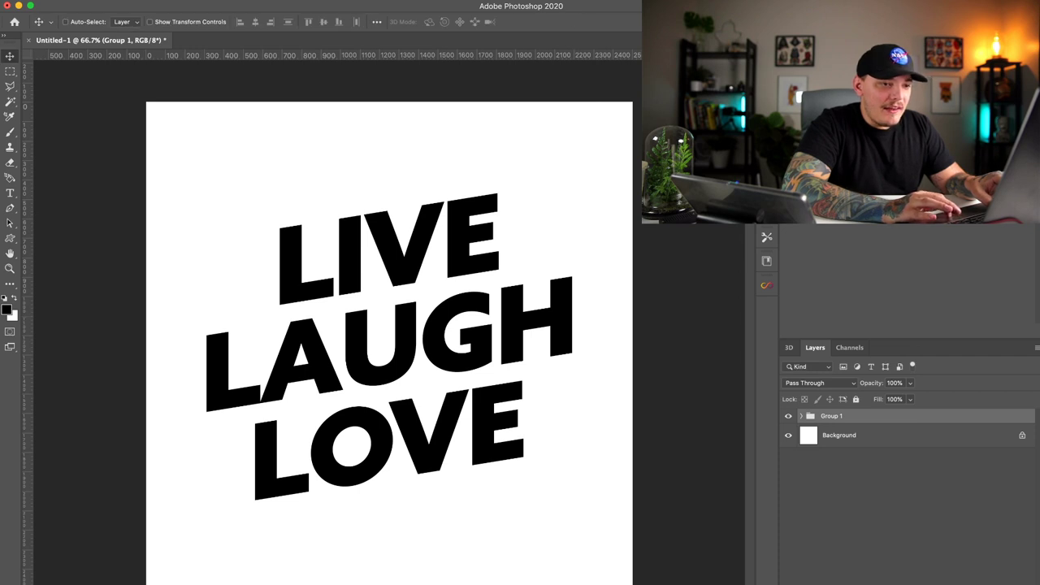
# Step: Expand the group and move LAUGH and LOVE up individually to tighten the gaps between the three words
pyautogui.click(801, 416)
pyautogui.click(841, 435)
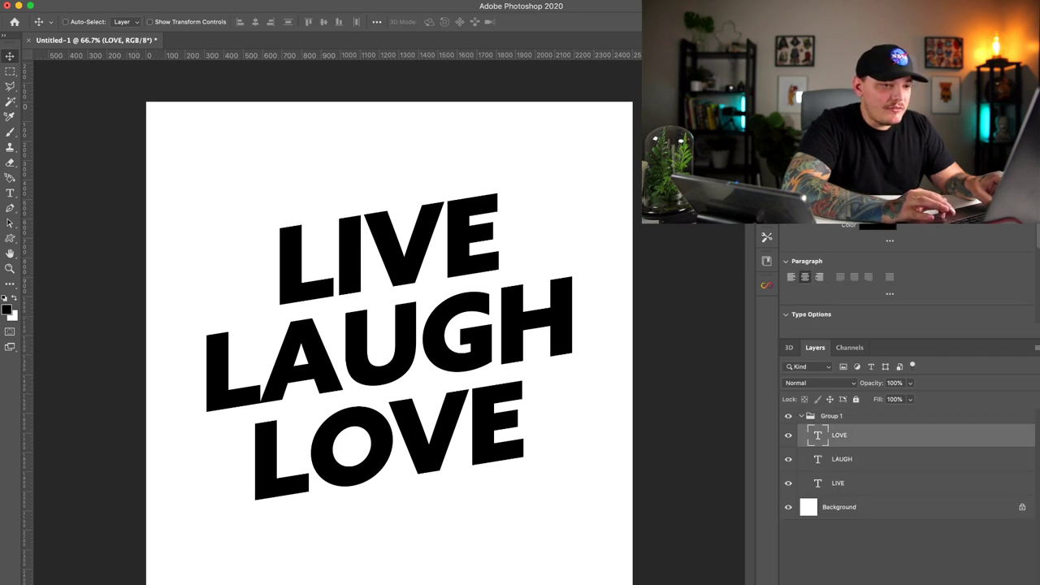
pyautogui.click(843, 459)
pyautogui.moveTo(375, 360)
pyautogui.mouseDown()
pyautogui.moveTo(375, 339)
pyautogui.moveTo(390, 336)
pyautogui.mouseUp()
pyautogui.click(839, 435)
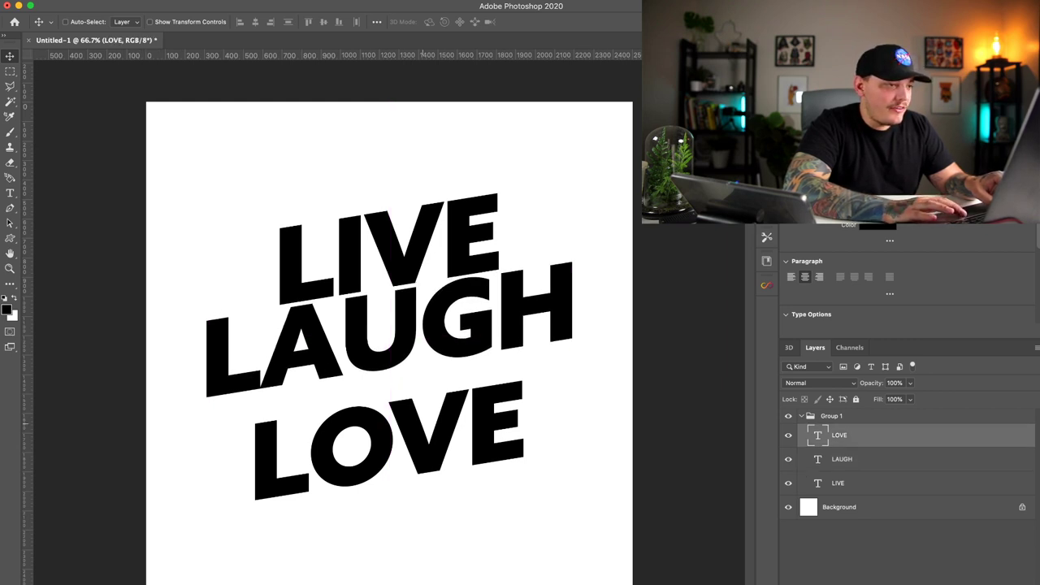
pyautogui.moveTo(421, 427); pyautogui.dragTo(421, 403)
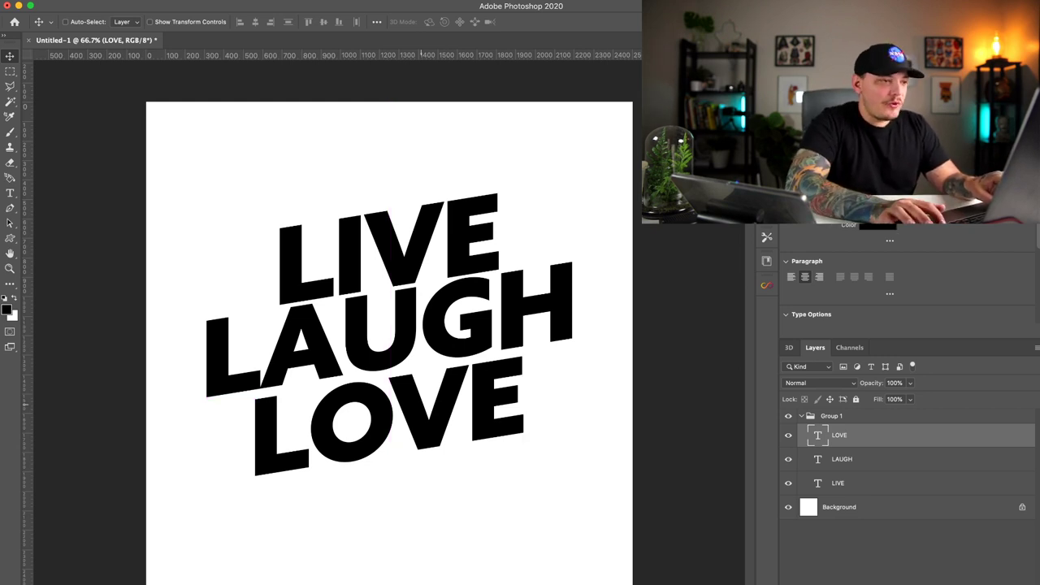
# Step: Nudge the LOVE layer up until it nearly touches LAUGH, tightening the gap between the two words
pyautogui.press('Up')
pyautogui.press('Up')
pyautogui.press('Up')
pyautogui.press('Up')
pyautogui.press('Up')
pyautogui.press('Up')
pyautogui.press('Up')
pyautogui.press('Up')
pyautogui.press('Up')
pyautogui.press('Up')
pyautogui.press('Up')
pyautogui.press('Up')
pyautogui.press('Up')
pyautogui.press('Up')
pyautogui.press('Up')
pyautogui.press('Up')
pyautogui.press('Up')
pyautogui.press('Up')
pyautogui.press('Up')
pyautogui.press('Up')
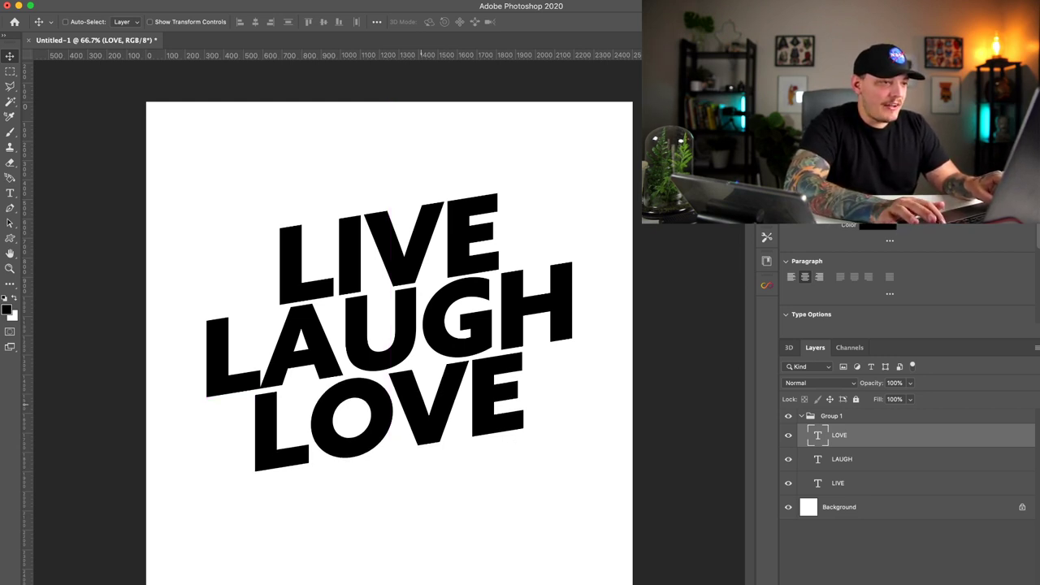
pyautogui.press('Up')
pyautogui.press('Up')
pyautogui.press('Up')
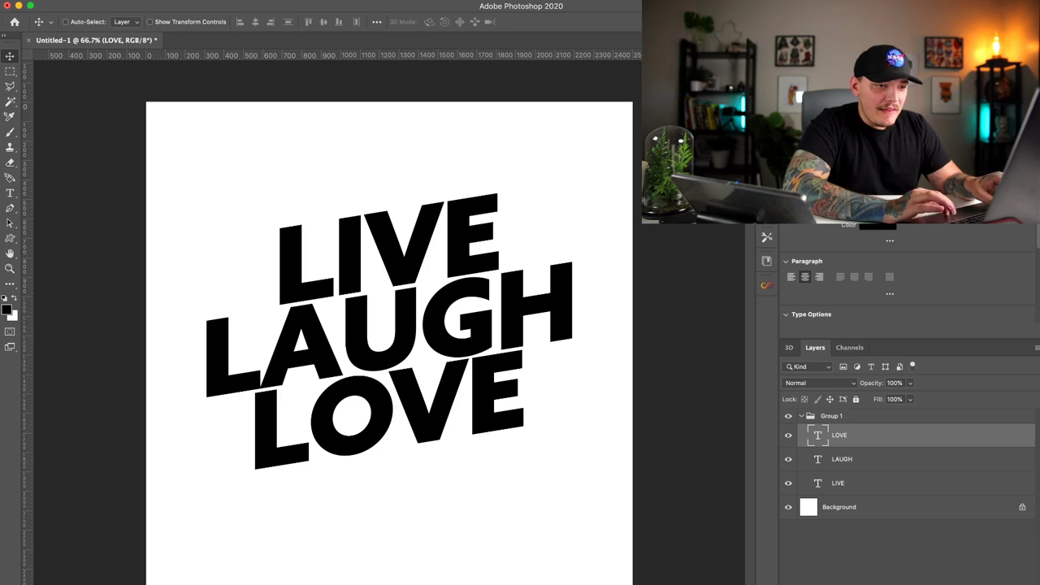
# Step: Collapse and duplicate the text group, then hide the original group as a backup
pyautogui.keyDown('shift'); pyautogui.click(838, 484); pyautogui.keyUp('shift')
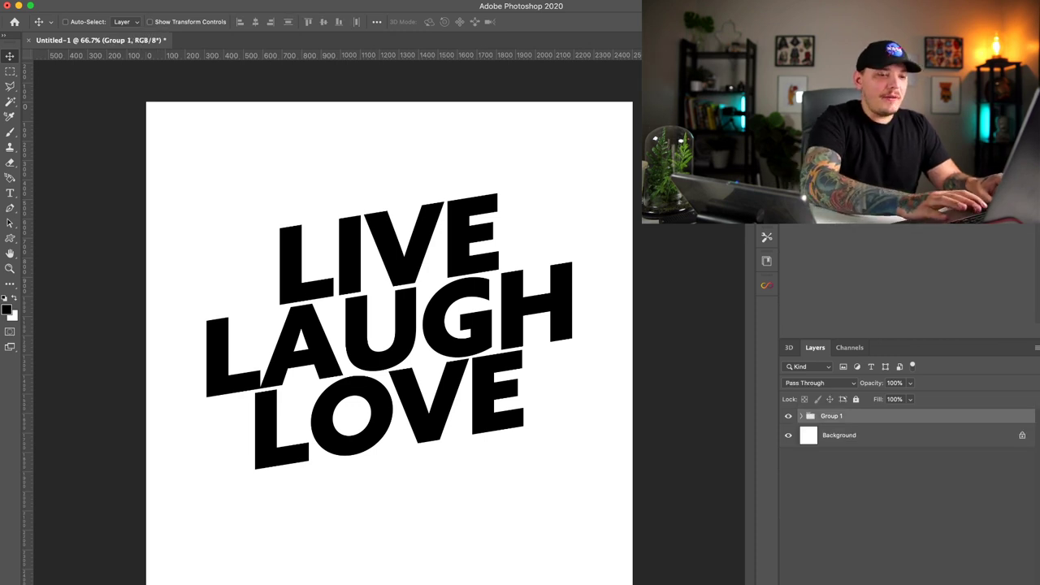
pyautogui.press('super+j')
pyautogui.click(788, 430)
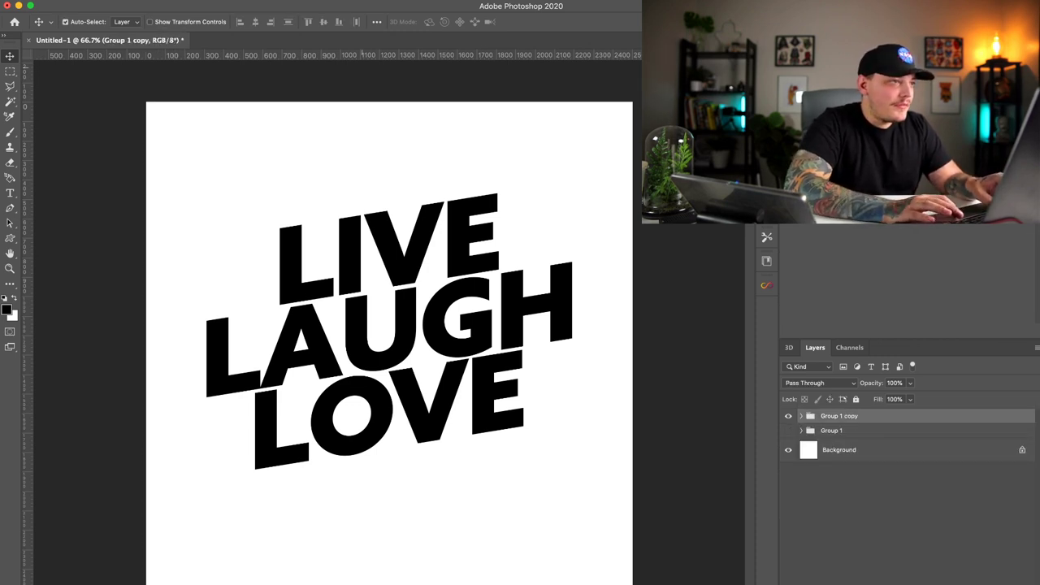
# Step: Centre the duplicated group horizontally and vertically on the canvas and merge it into a single layer
pyautogui.press('super+a')
pyautogui.click(256, 22)
pyautogui.click(324, 22)
pyautogui.press('super+d')
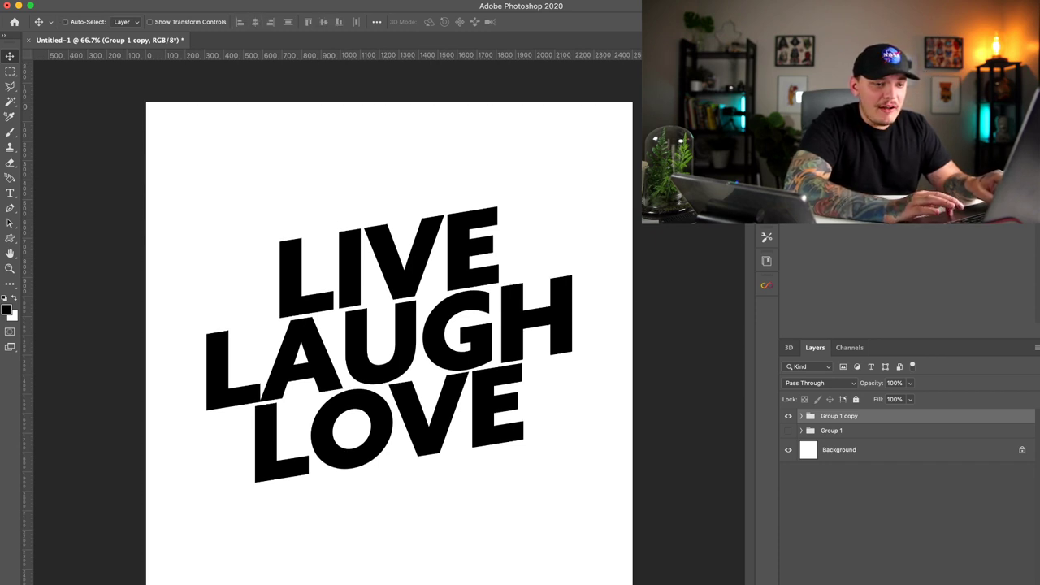
pyautogui.press('super+e')
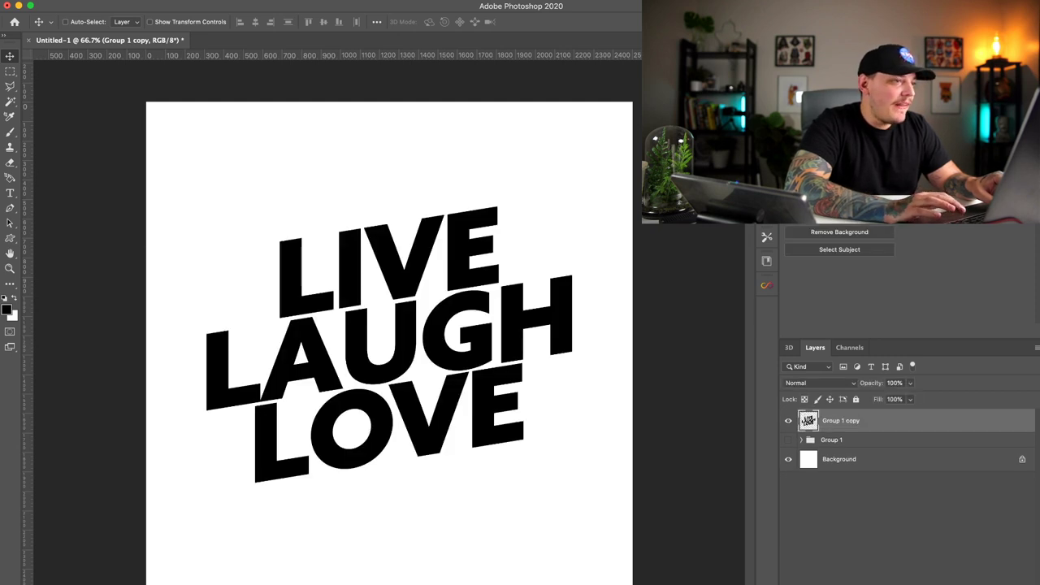
# Step: Cut the lettering below a rising diagonal through LOVE and LAUGH onto a new layer in place and set its fill to 51%
pyautogui.press('l')
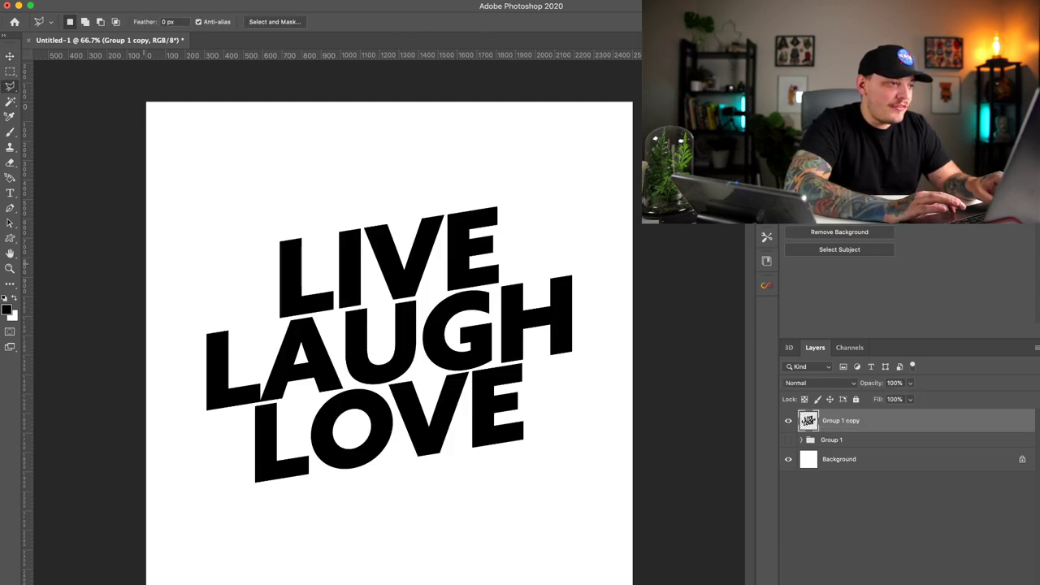
pyautogui.click(179, 505)
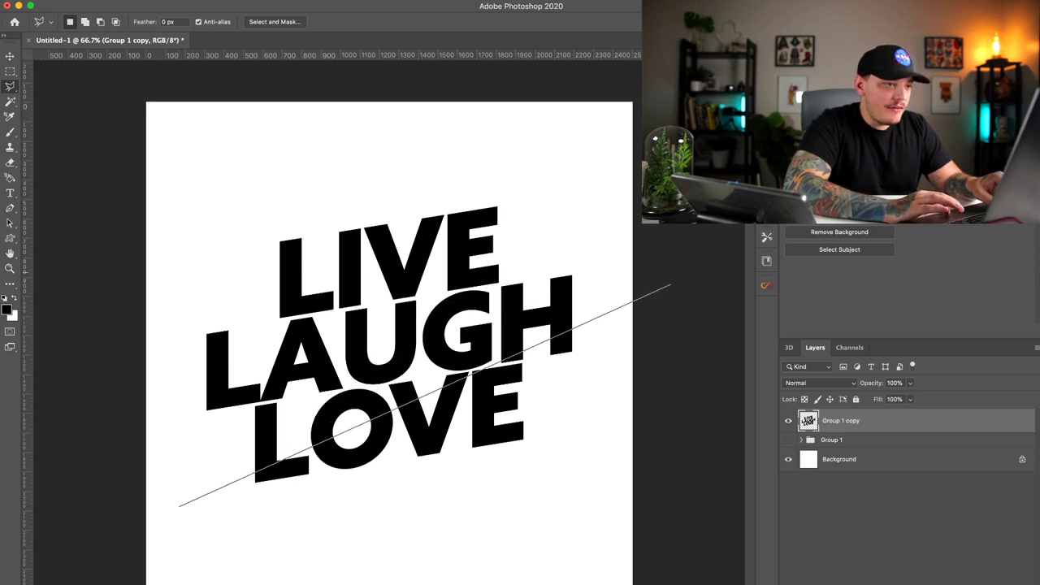
pyautogui.click(660, 256)
pyautogui.click(674, 583)
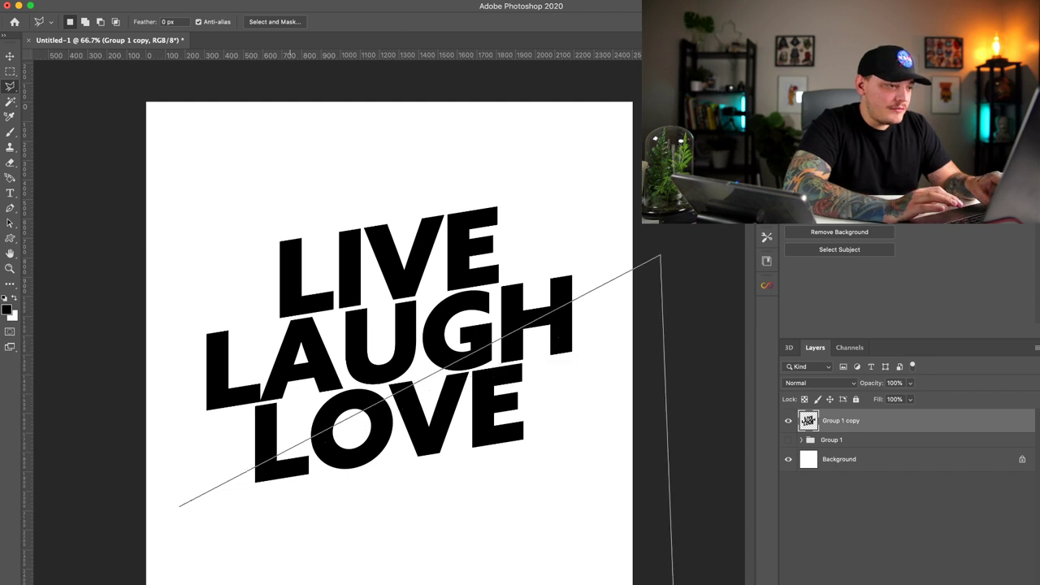
pyautogui.doubleClick(290, 583)
pyautogui.press('super+x')
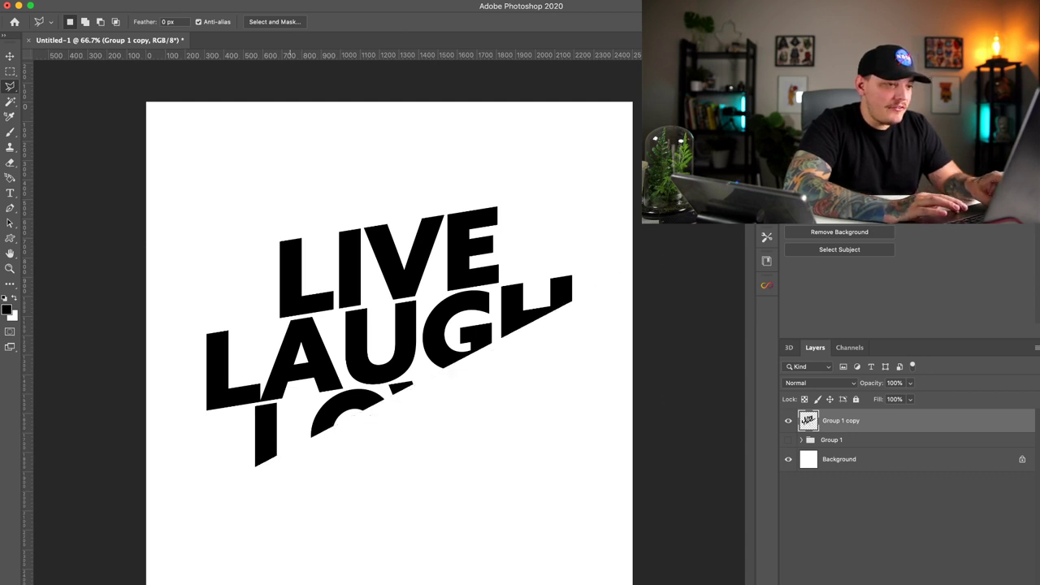
pyautogui.press('super+shift+v')
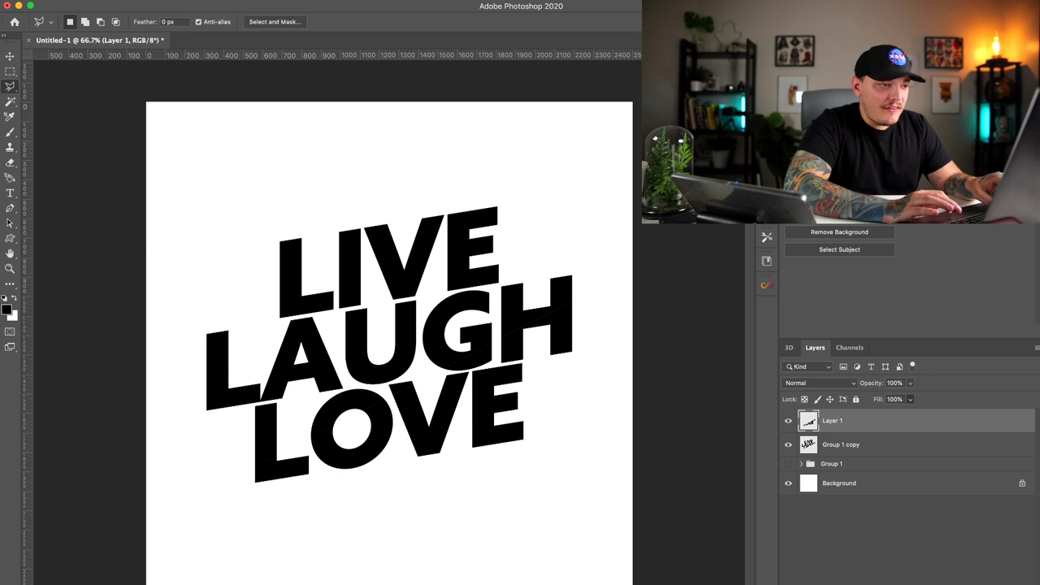
pyautogui.hotkey('shift', '5')
pyautogui.hotkey('shift', '1')
# Step: On the merged text layer, cut the lettering above a second rising diagonal through LAUGH and LIVE onto a new layer in place
pyautogui.hotkey('alt', '[')
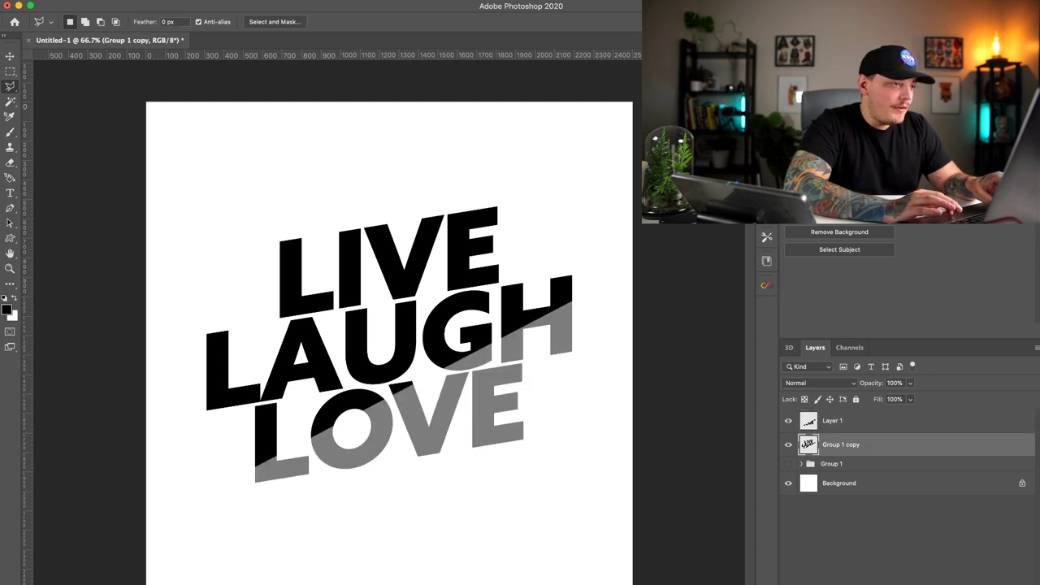
pyautogui.click(171, 392)
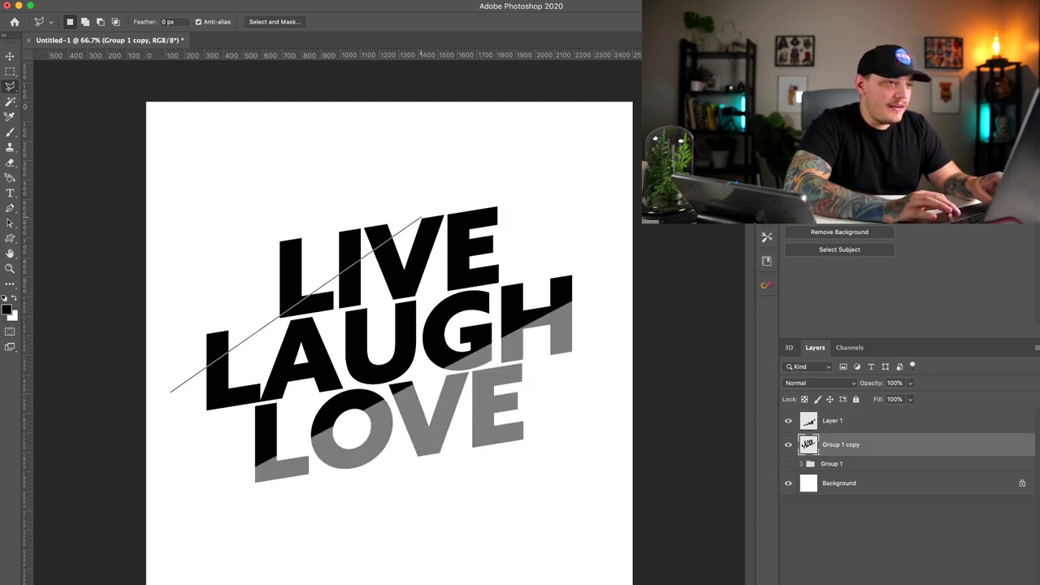
pyautogui.press('Escape')
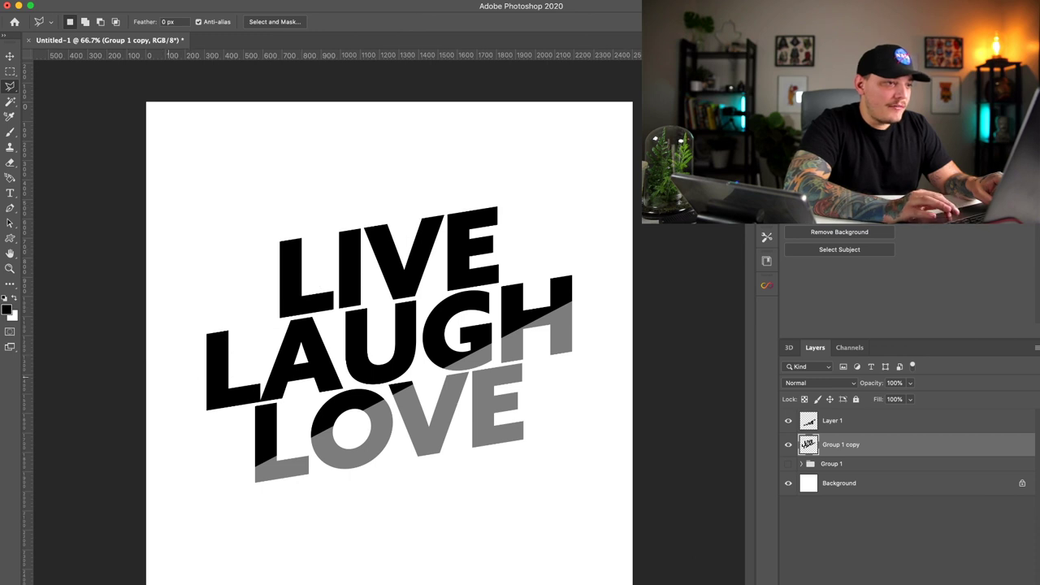
pyautogui.click(170, 376)
pyautogui.click(591, 198)
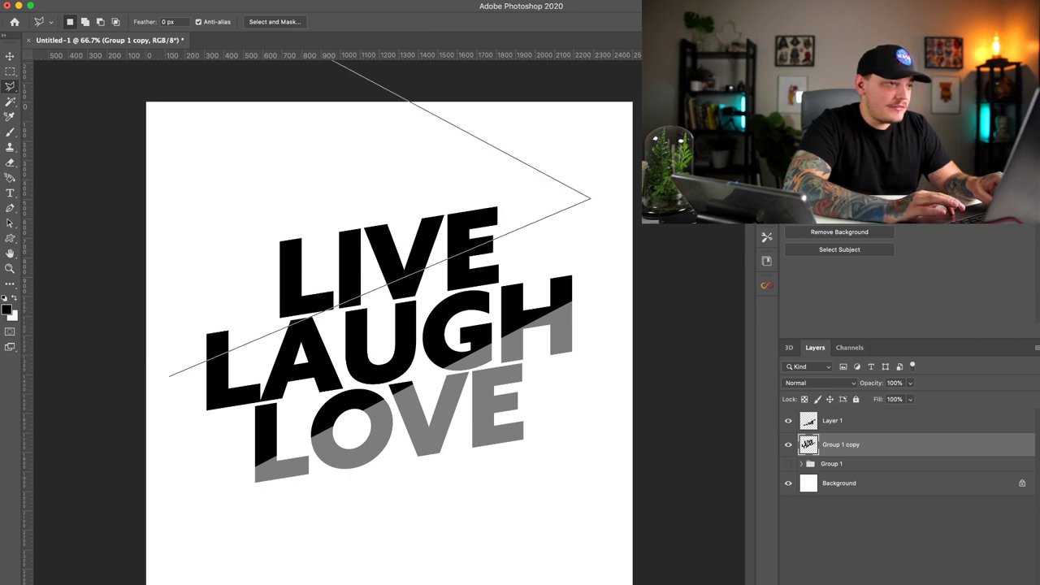
pyautogui.click(256, 22)
pyautogui.doubleClick(134, 202)
pyautogui.press('Delete')
pyautogui.press('super+d')
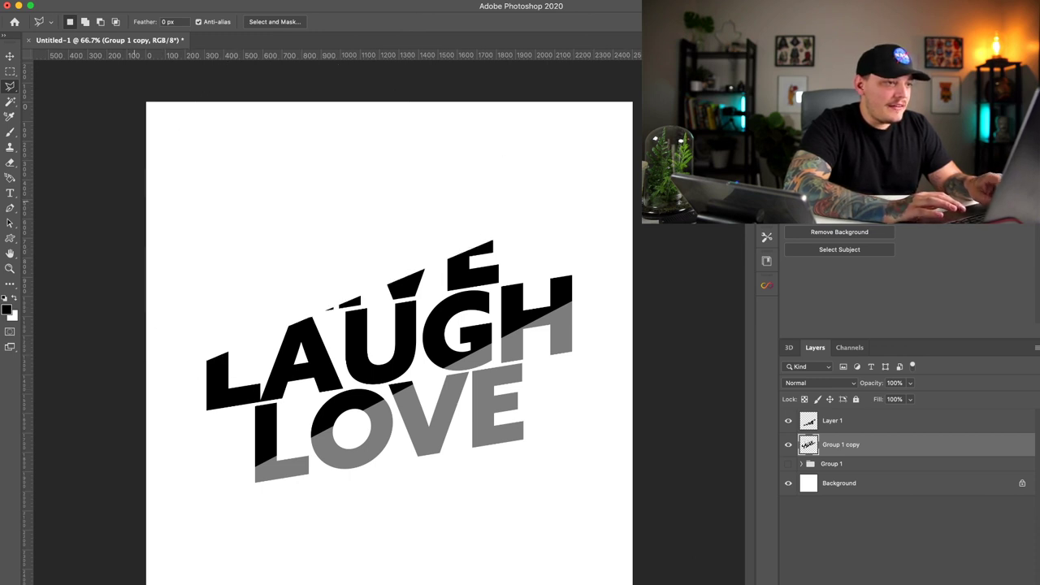
pyautogui.hotkey('ctrl', 'shift', 'v')
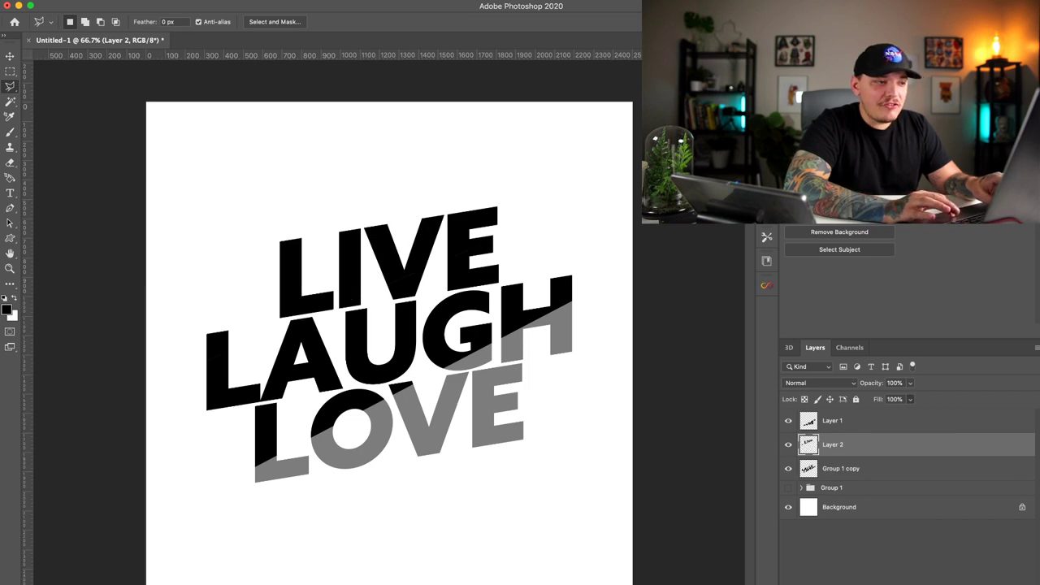
# Step: Set the upper slice layer's fill to 64% to distinguish it from the middle slice
pyautogui.hotkey('shift', '7')
pyautogui.hotkey('shift', '2')
pyautogui.hotkey('shift', '6')
pyautogui.hotkey('shift', '4')
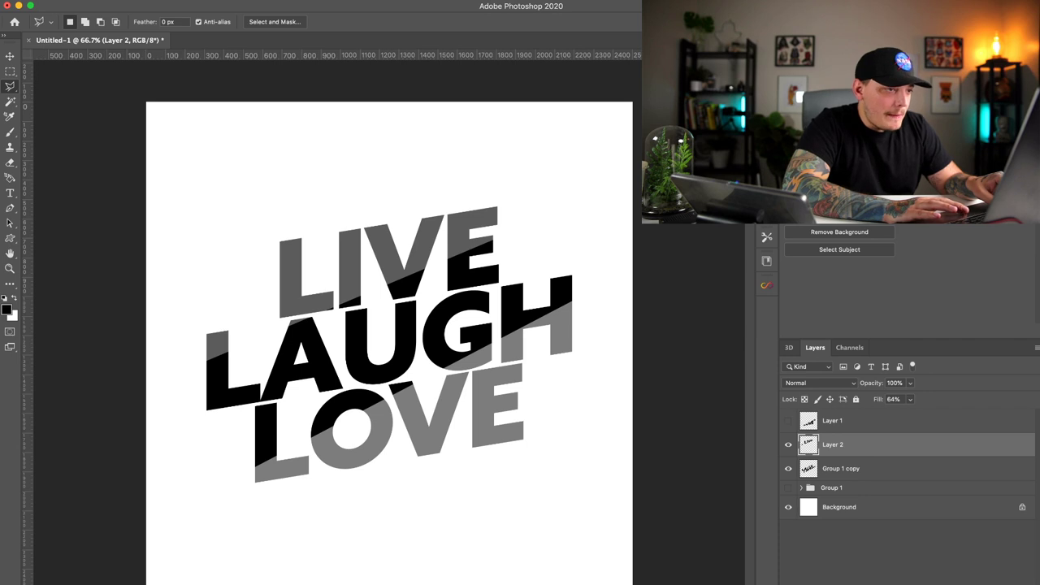
# Step: Apply a red Color Overlay to the middle slice layer and rasterize its layer style
pyautogui.hotkey('alt', '[')
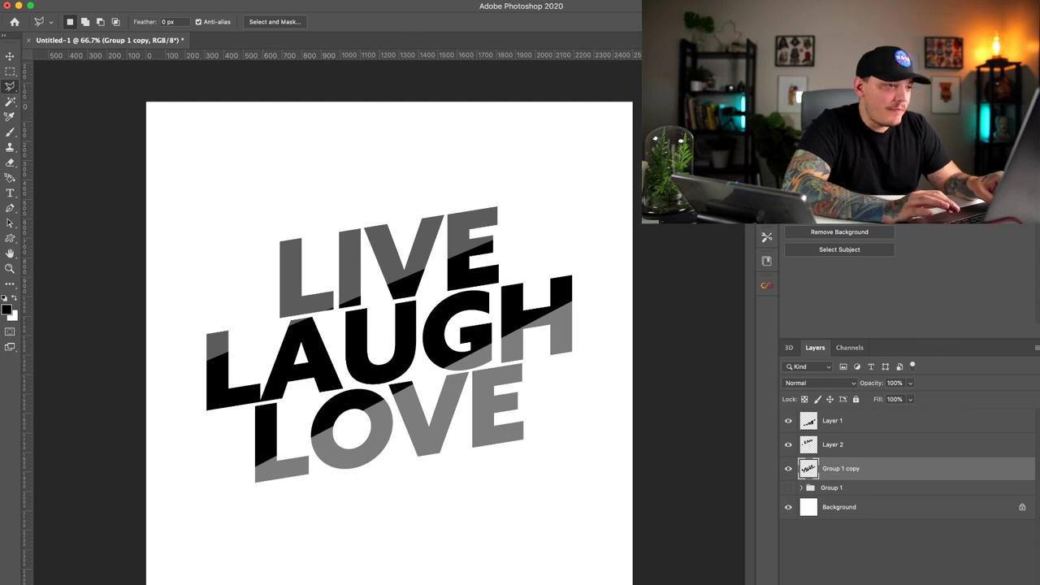
pyautogui.click(894, 528)
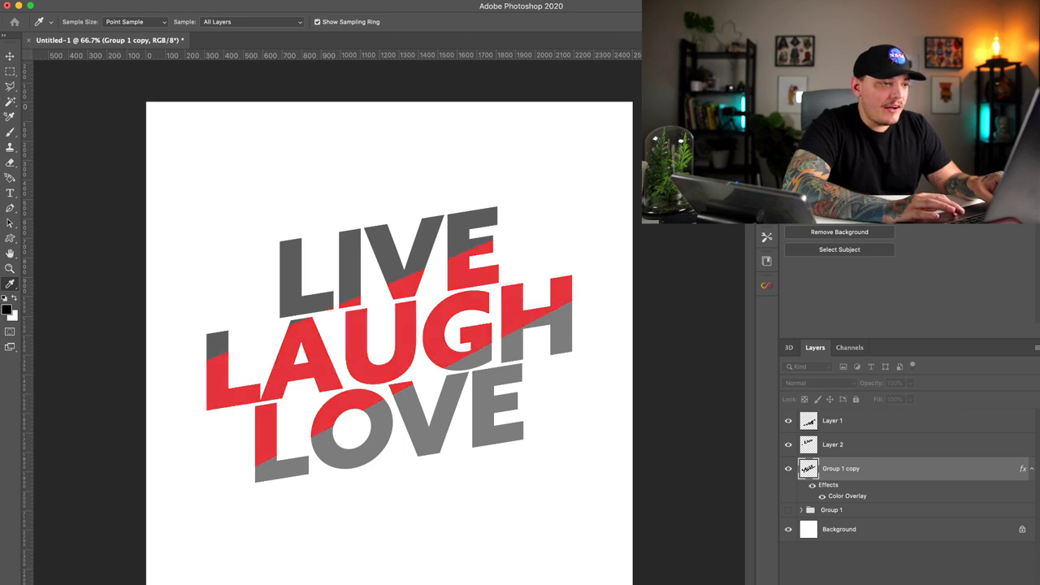
pyautogui.press('Return')
pyautogui.press('Return')
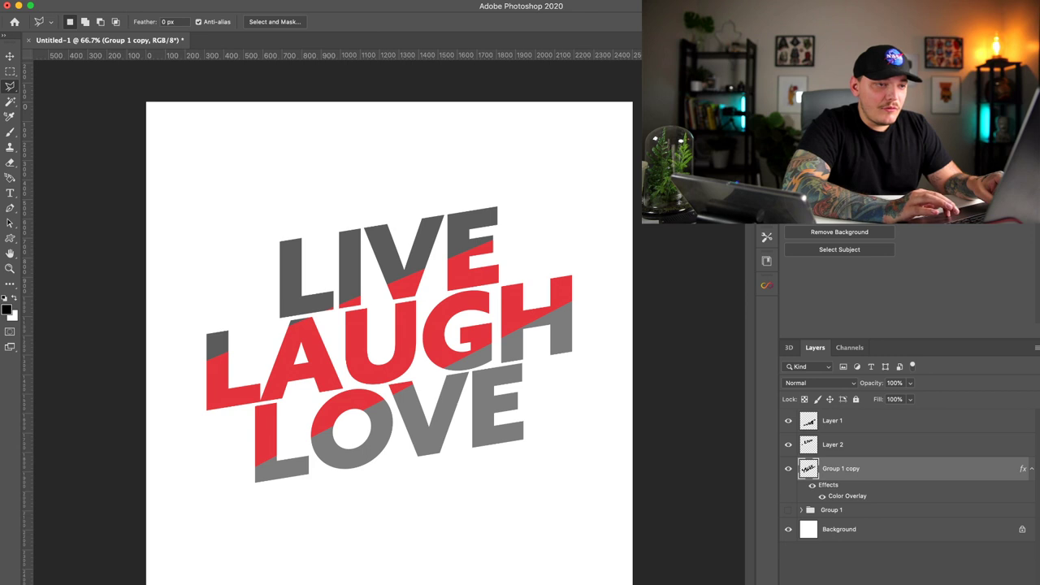
pyautogui.click(788, 445)
pyautogui.click(788, 445)
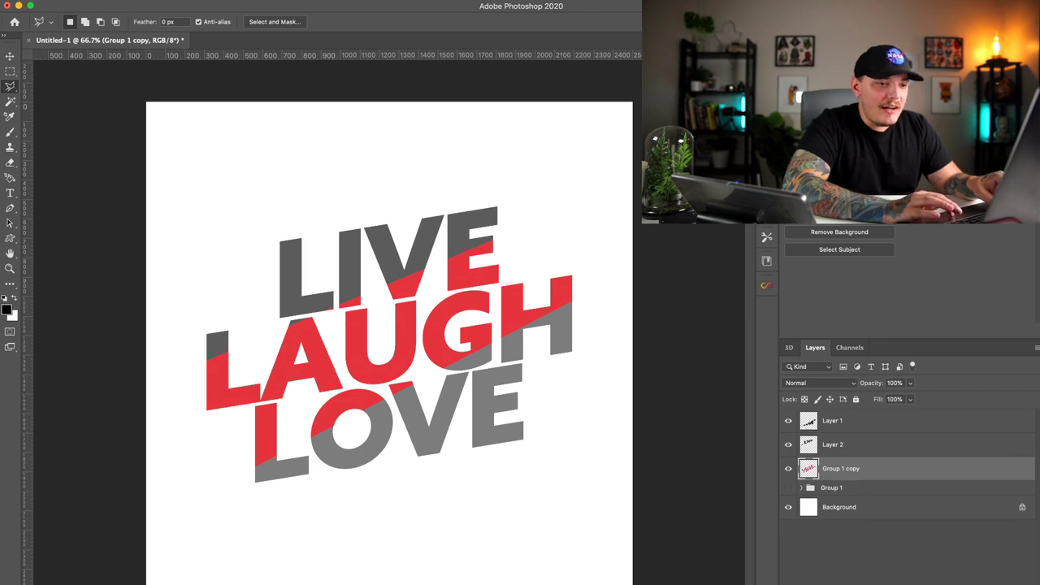
# Step: Restore the fill of the upper and lower slice layers to 100% so both are solid black
pyautogui.click(861, 445)
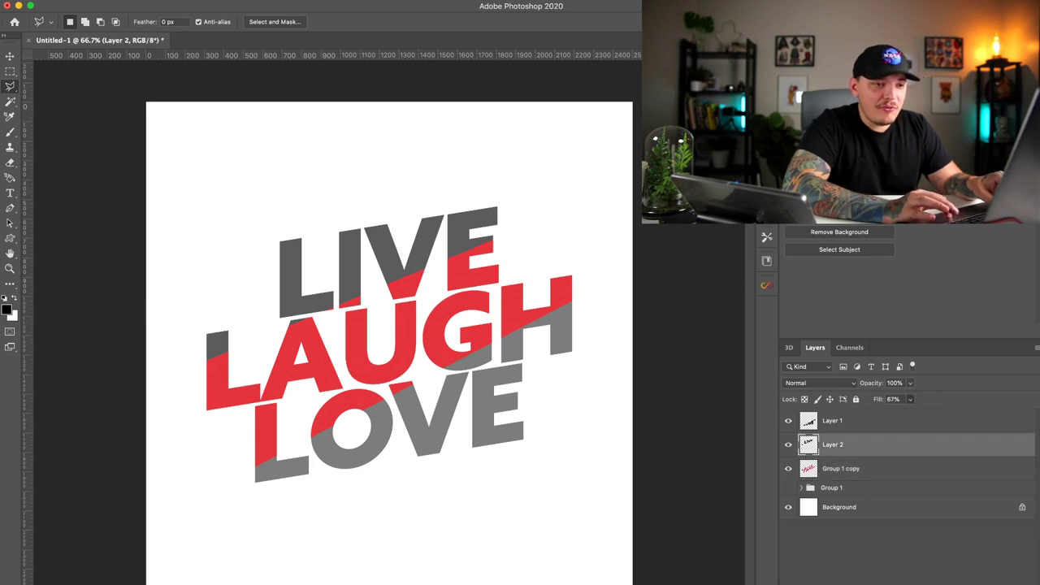
pyautogui.press('super+z')
pyautogui.press('super+z')
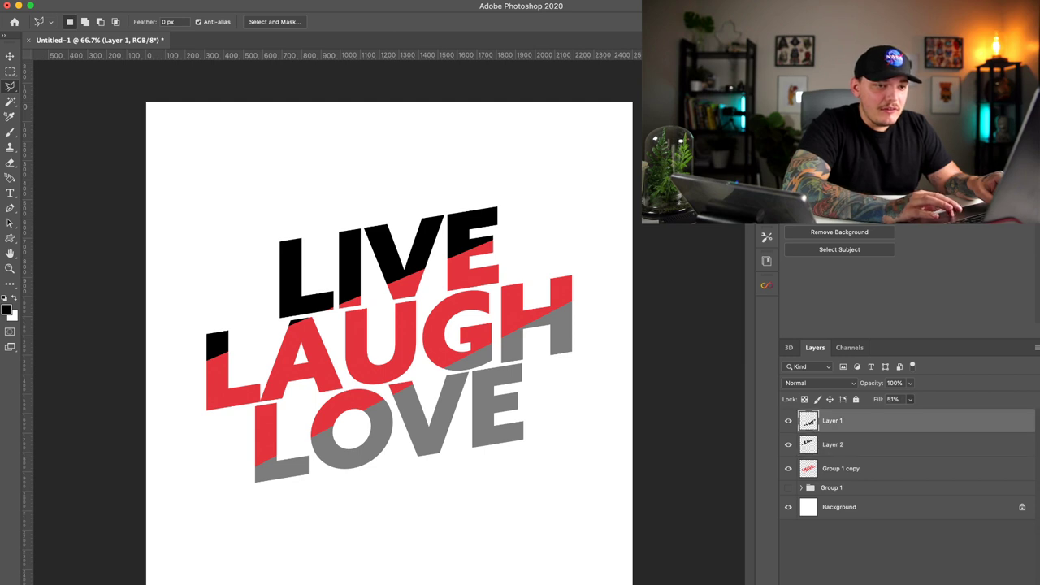
pyautogui.hotkey('shift', '0')
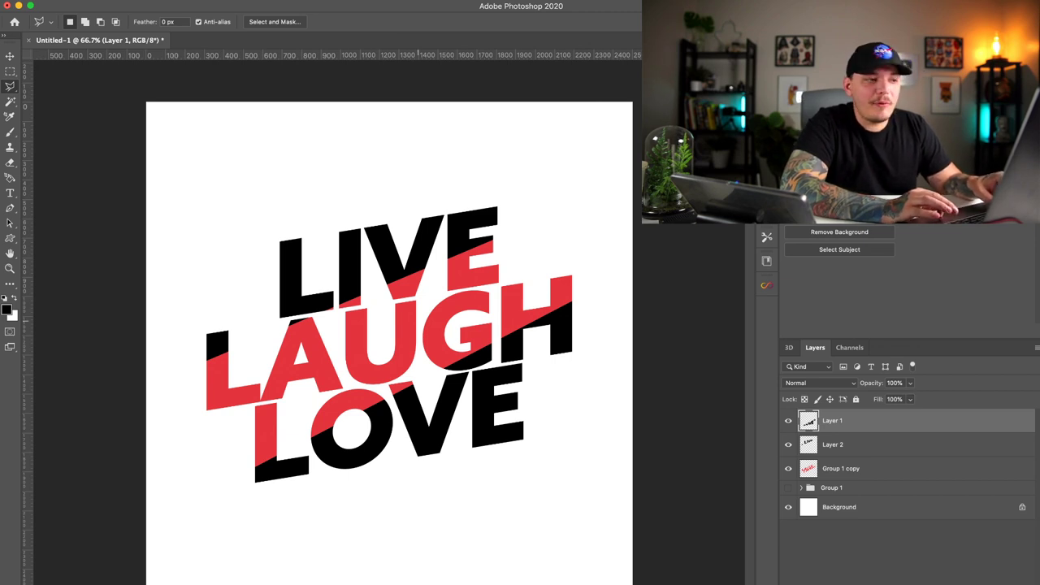
pyautogui.click(418, 321)
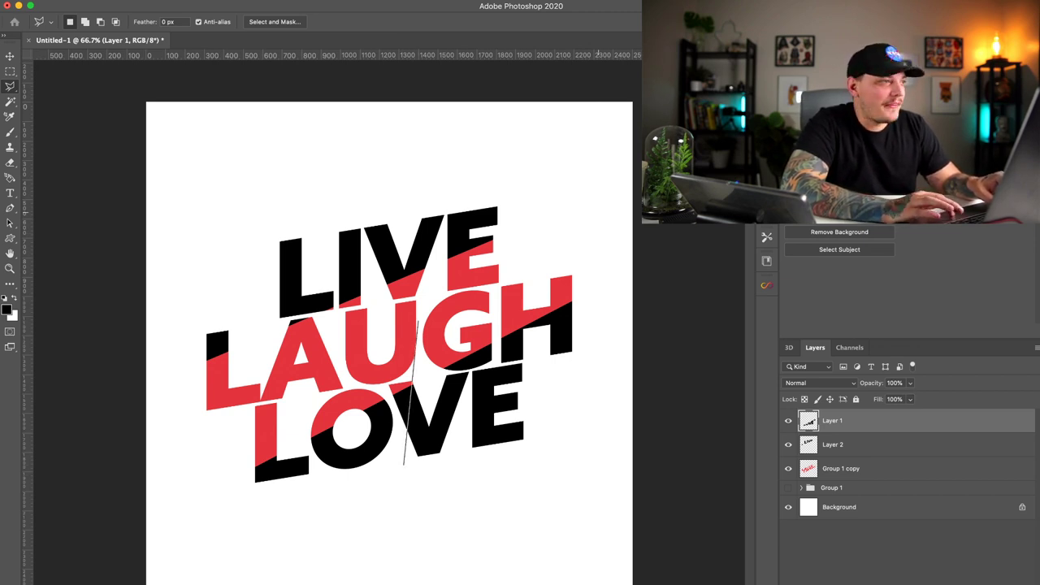
pyautogui.press('Escape')
pyautogui.press('v')
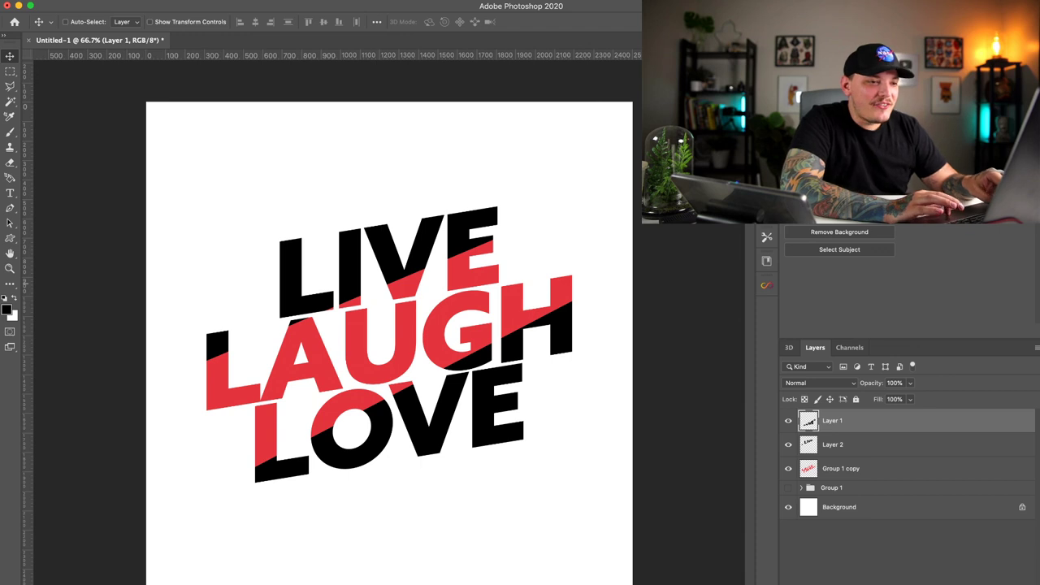
# Step: Toggle the visibility of the three slice layers to examine each piece separately
pyautogui.click(789, 468)
pyautogui.click(788, 444)
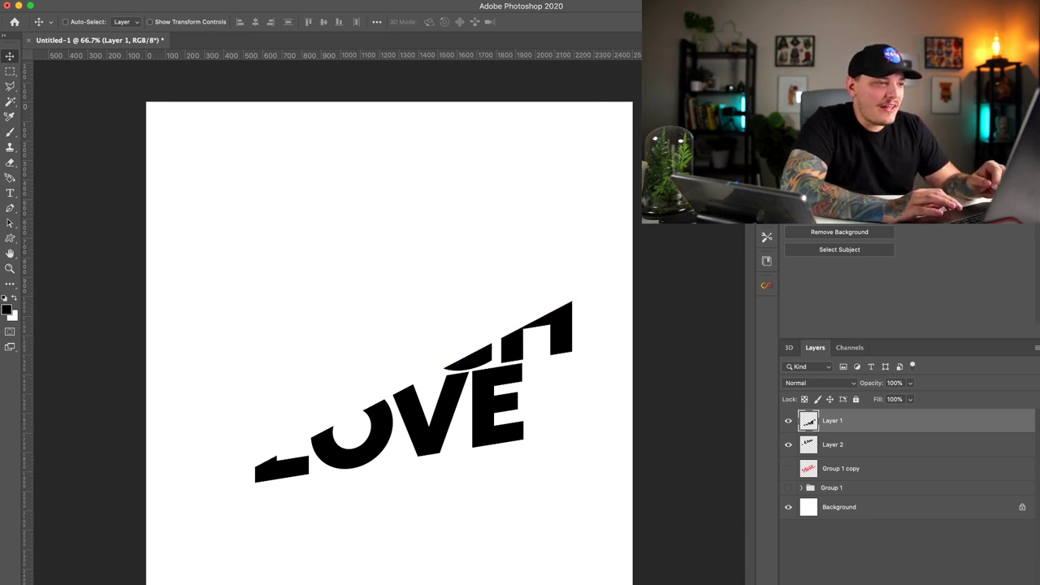
pyautogui.click(788, 469)
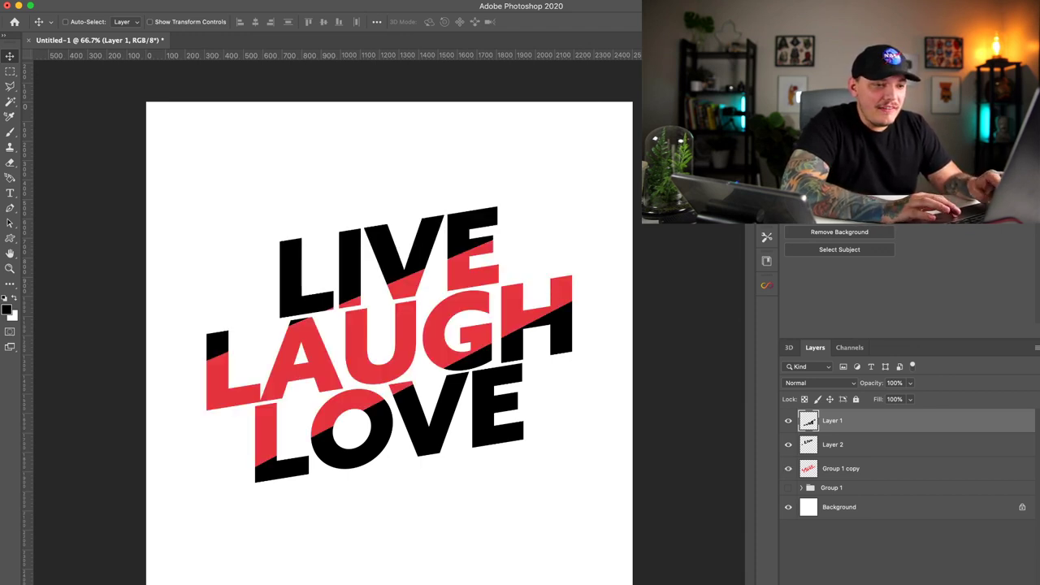
pyautogui.click(788, 421)
pyautogui.click(788, 421)
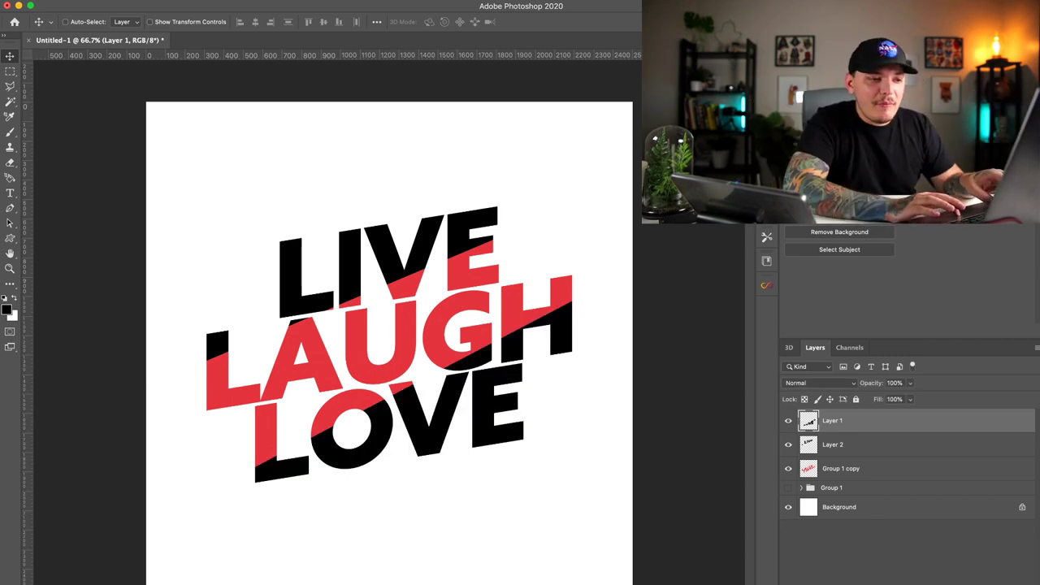
pyautogui.click(788, 444)
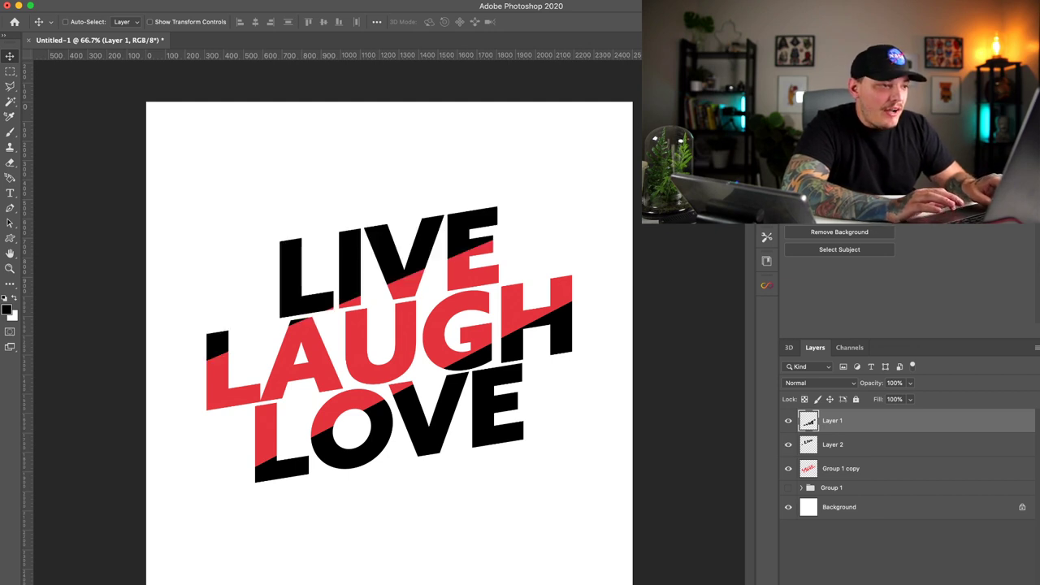
# Step: Select the background layer and fill it with the black foreground colour
pyautogui.click(833, 445)
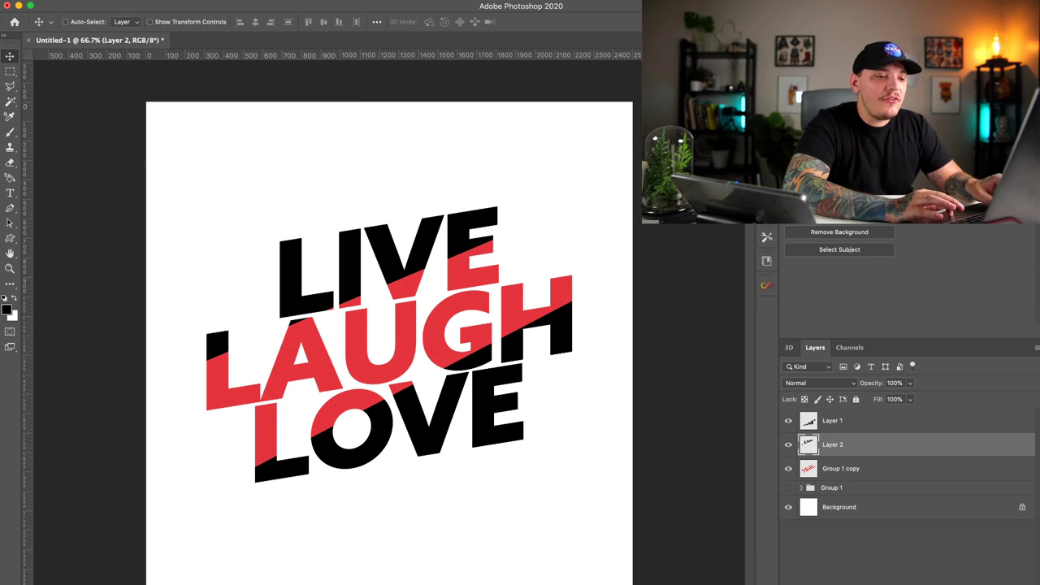
pyautogui.hotkey('alt', ',')
pyautogui.hotkey('alt', 'BackSpace')
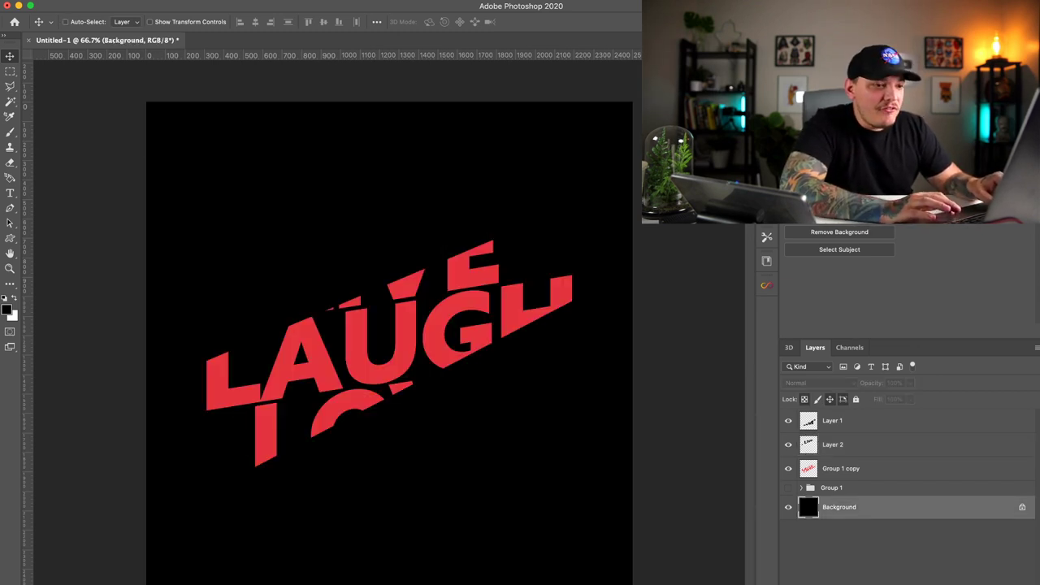
# Step: Apply a white Color Overlay to the lower slice layer and copy that effect onto the other two slice layers
pyautogui.click(832, 444)
pyautogui.hotkey('alt', ']')
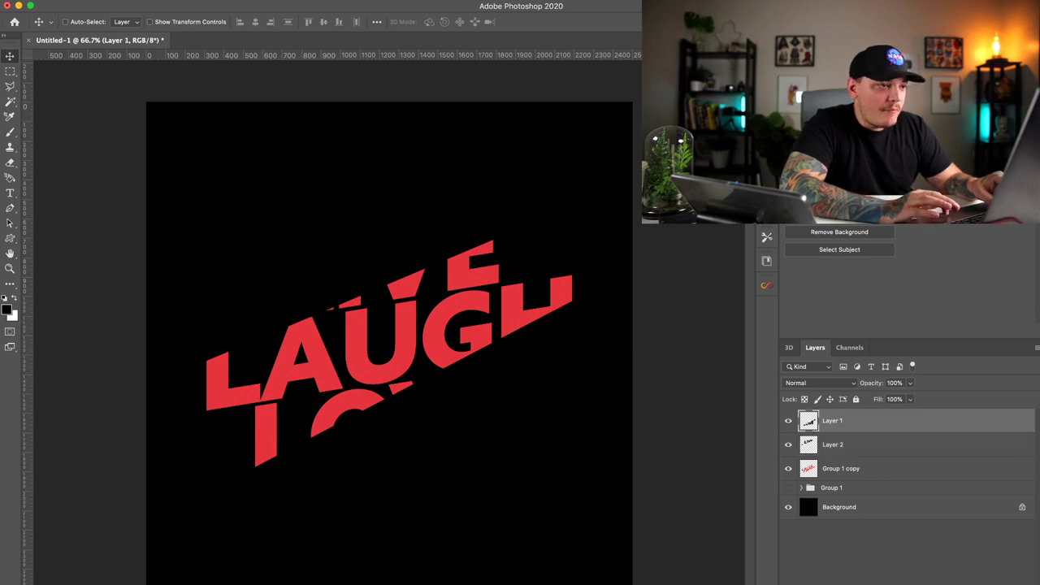
pyautogui.doubleClick(934, 421)
pyautogui.click(520, 203)
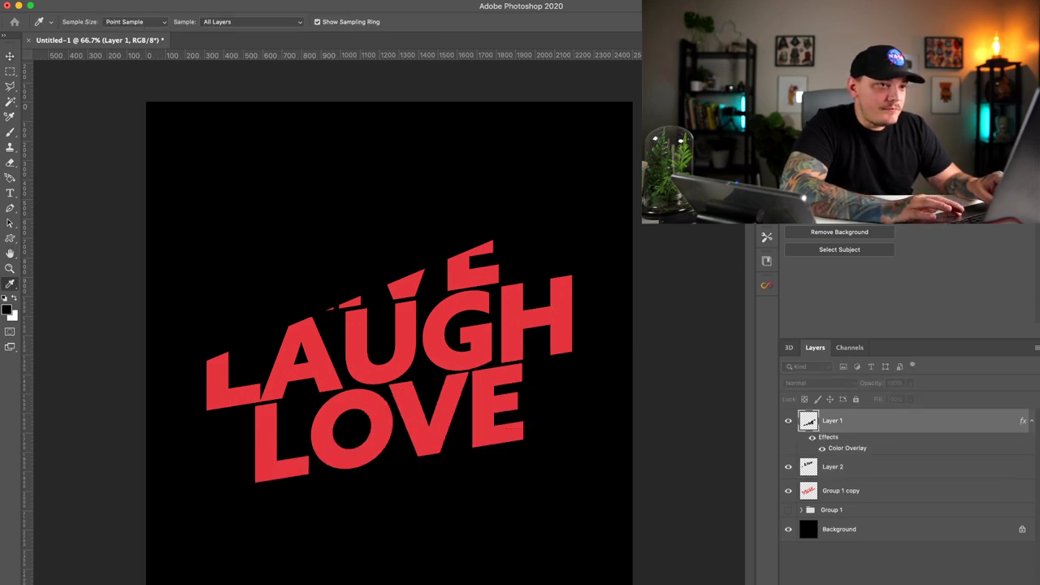
pyautogui.click(325, 212)
pyautogui.press('h')
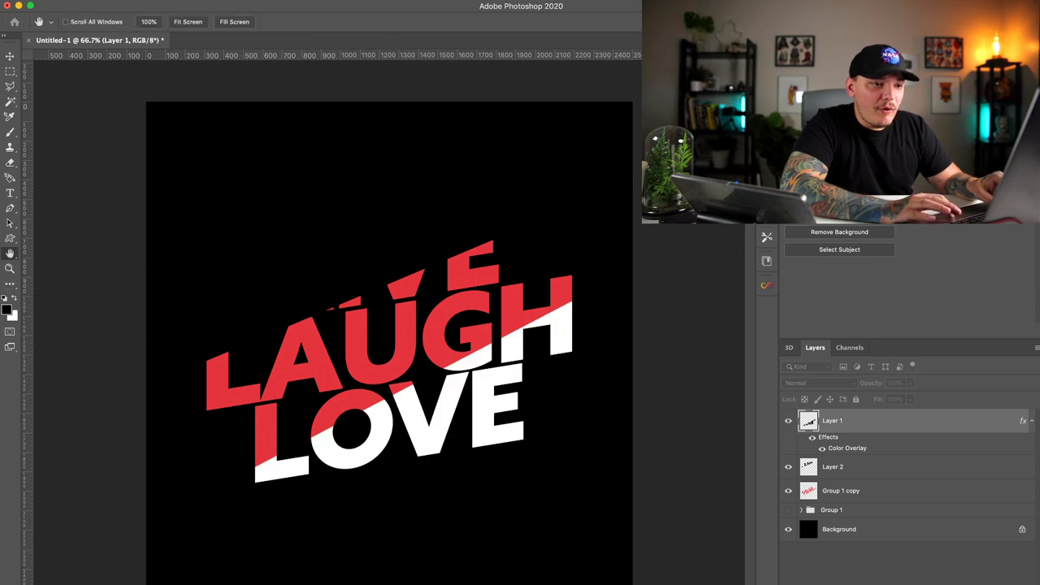
pyautogui.press('v')
pyautogui.moveTo(1023, 421); pyautogui.dragTo(1011, 511)
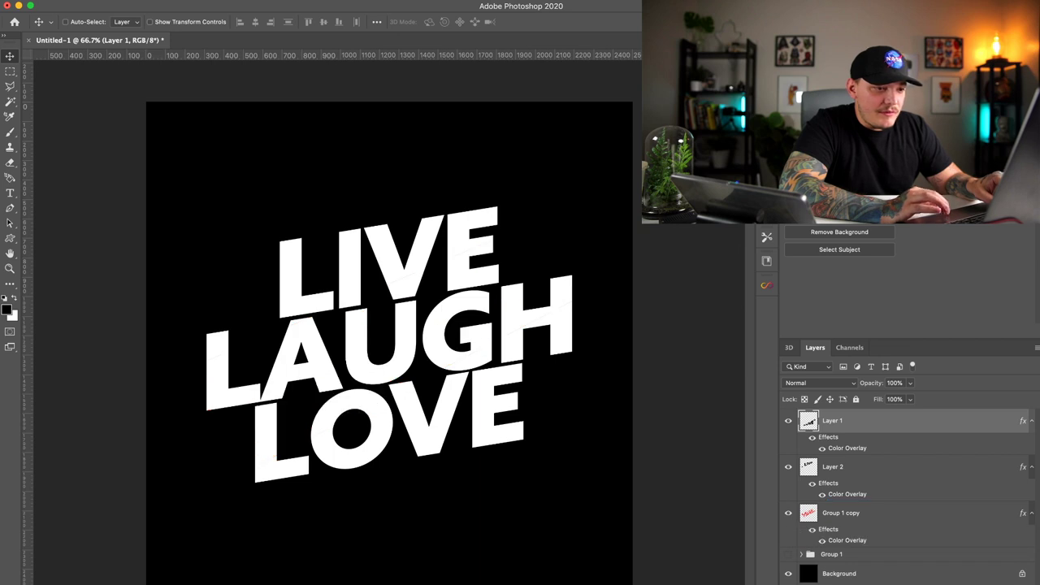
# Step: Rasterize the layer styles of Group 1 copy, Layer 2 and Layer 1 so the white becomes part of each slice
pyautogui.click(975, 513)
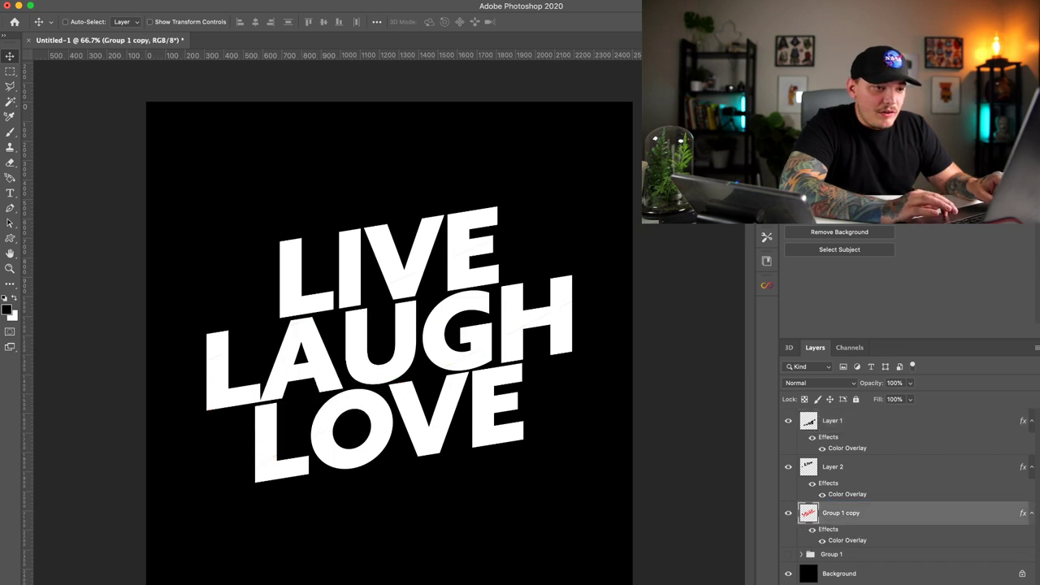
pyautogui.hotkey('ctrl', 'z')
pyautogui.hotkey('alt', ']')
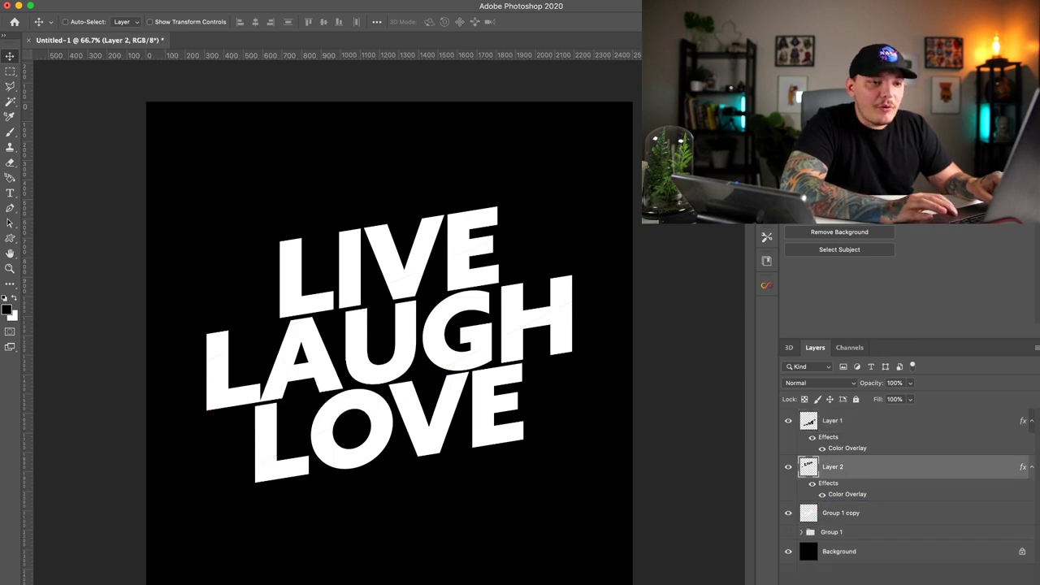
pyautogui.hotkey('ctrl', 'z')
pyautogui.hotkey('alt', ']')
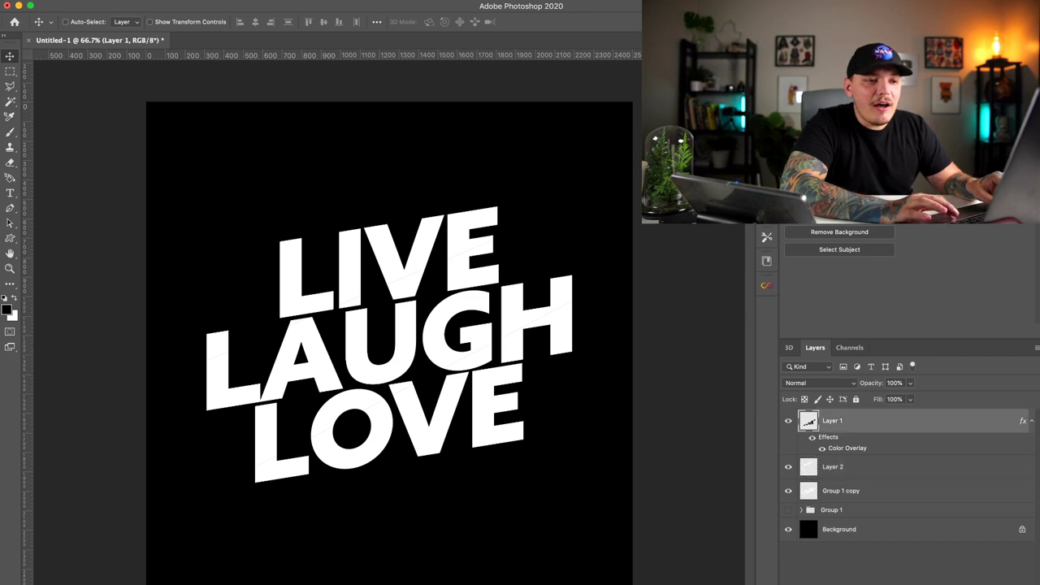
pyautogui.hotkey('ctrl', 'z')
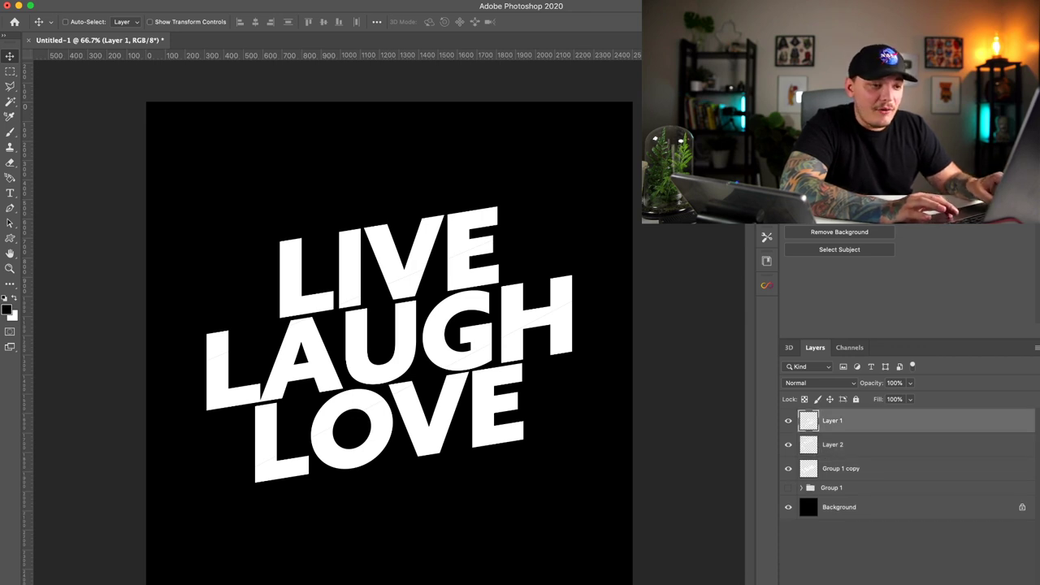
# Step: Check which slice each layer holds, place Group 1 copy between Layer 1 and Layer 2, and rename it Middle
pyautogui.click(788, 444)
pyautogui.click(788, 421)
pyautogui.click(788, 421)
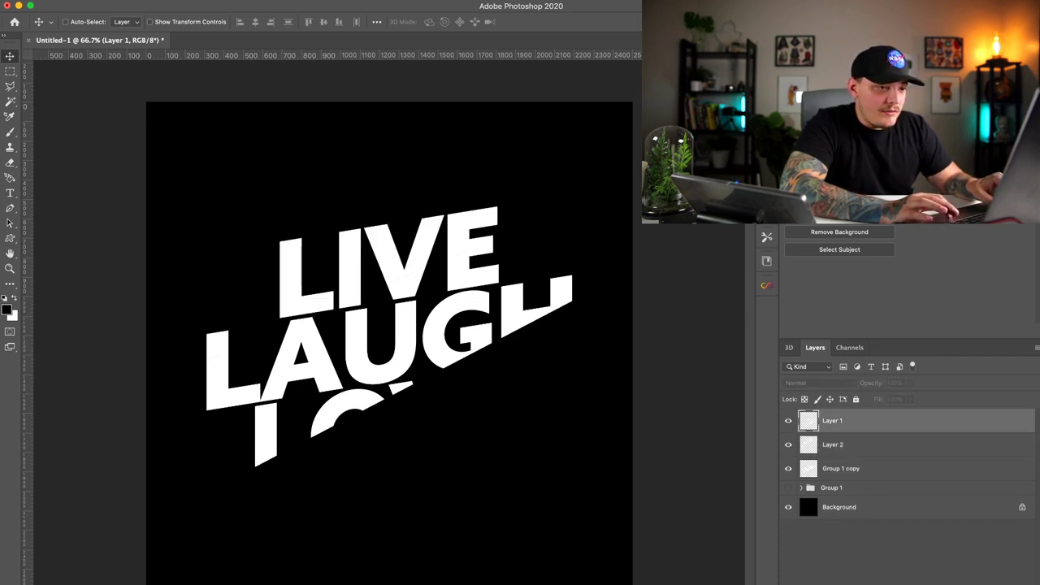
pyautogui.click(788, 469)
pyautogui.click(841, 469)
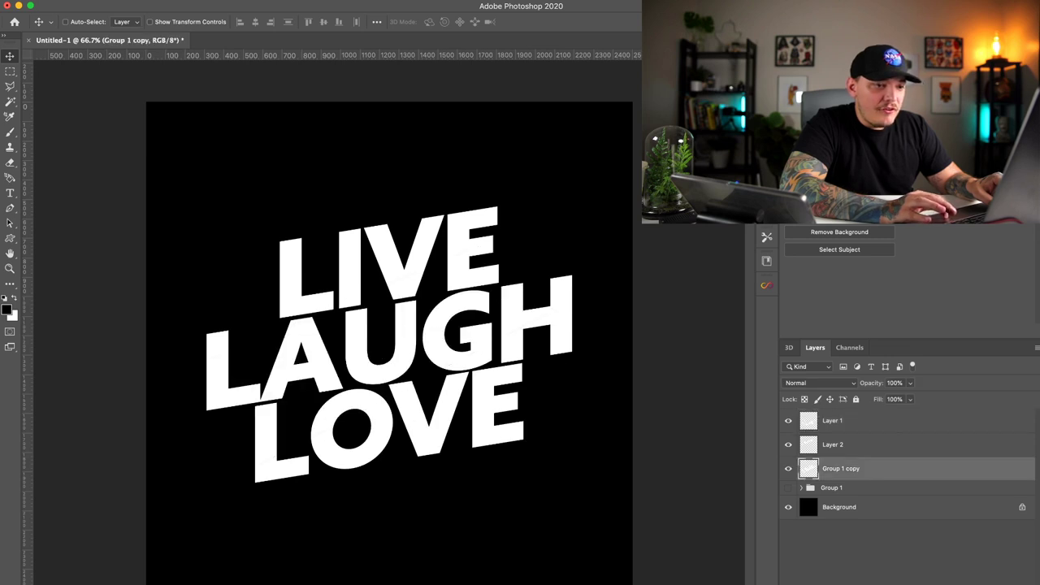
pyautogui.moveTo(841, 468); pyautogui.dragTo(841, 434)
pyautogui.doubleClick(840, 444)
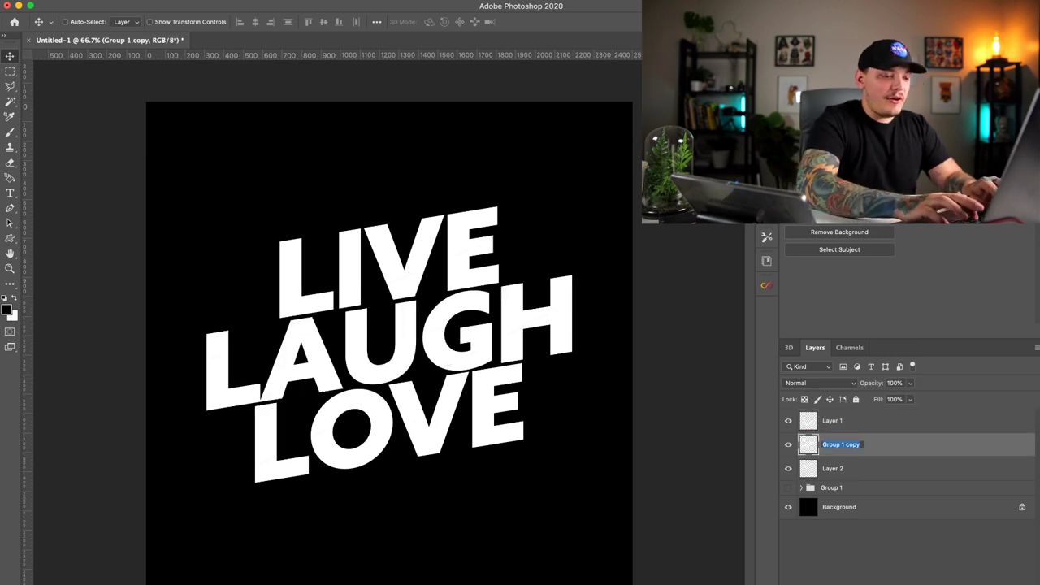
pyautogui.write('Middle')
pyautogui.press('Return')
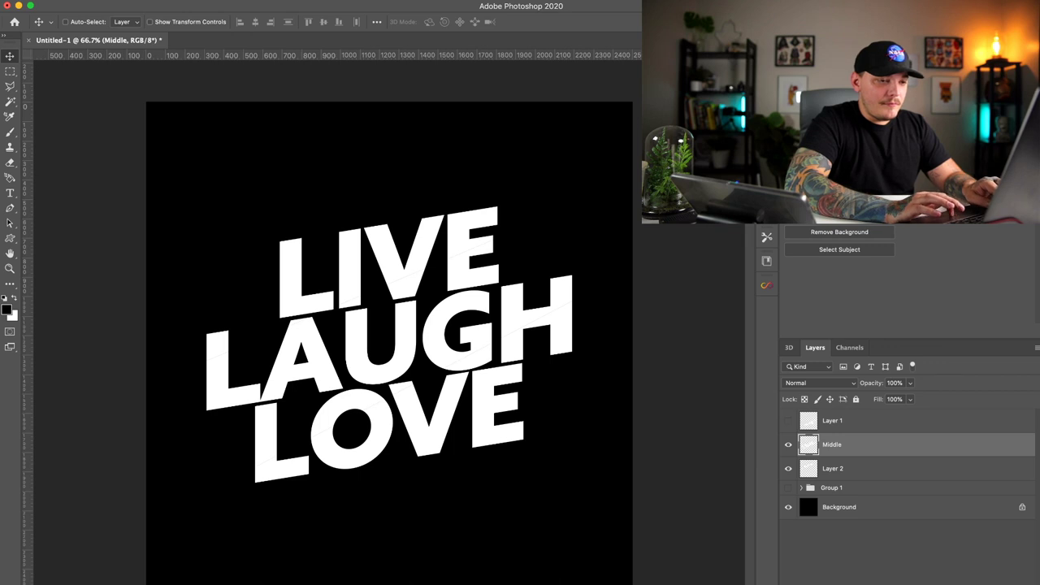
# Step: Reorder Layer 2 above and Layer 1 below the Middle layer, renaming them TOP and BOTTOM
pyautogui.moveTo(833, 421)
pyautogui.mouseDown()
pyautogui.moveTo(833, 480)
pyautogui.moveTo(832, 415)
pyautogui.mouseUp()
pyautogui.doubleClick(832, 420)
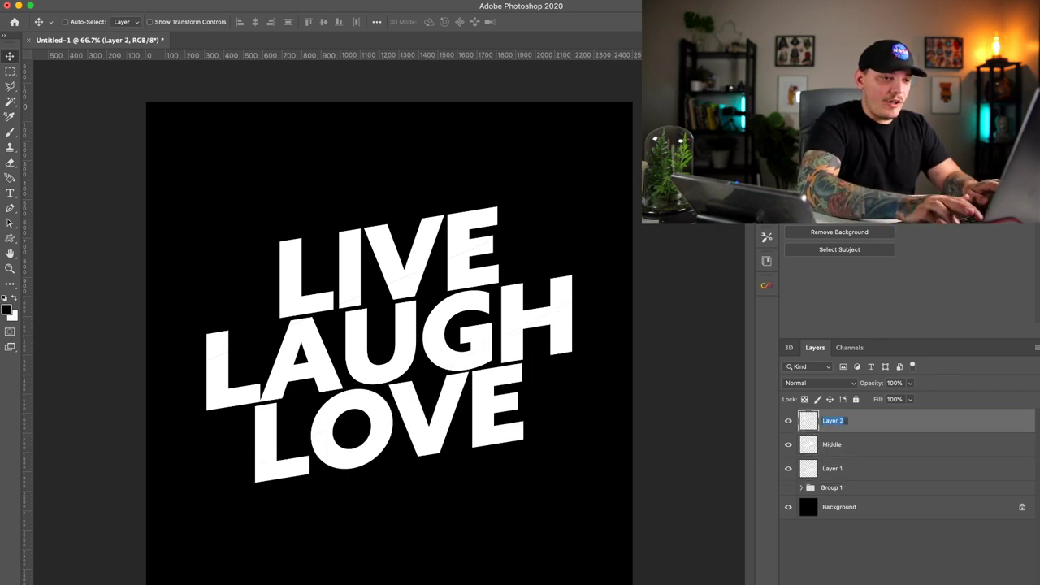
pyautogui.write('TOP')
pyautogui.press('Return')
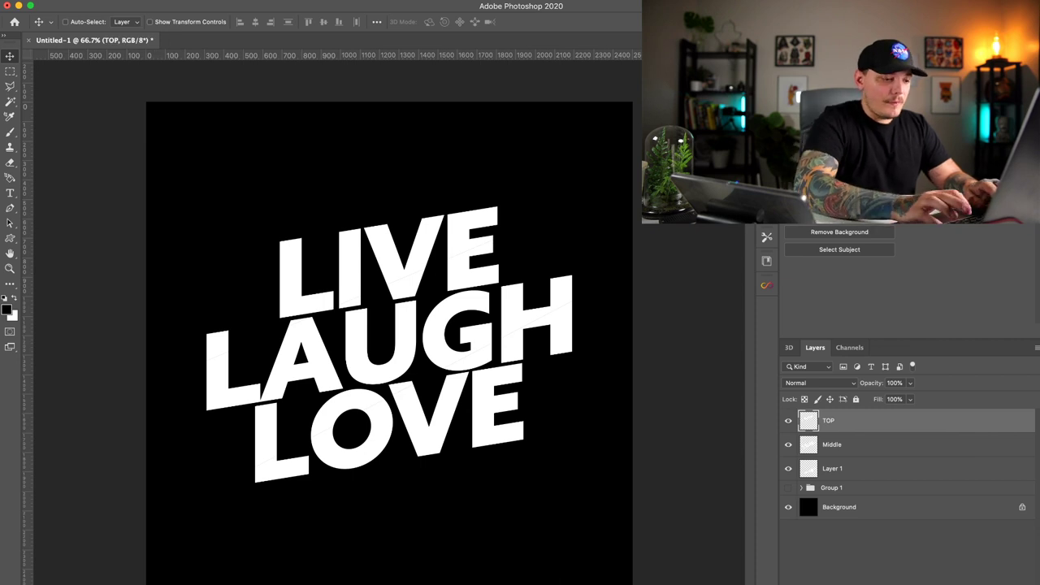
pyautogui.doubleClick(832, 469)
pyautogui.write('BOTTOM')
pyautogui.press('Return')
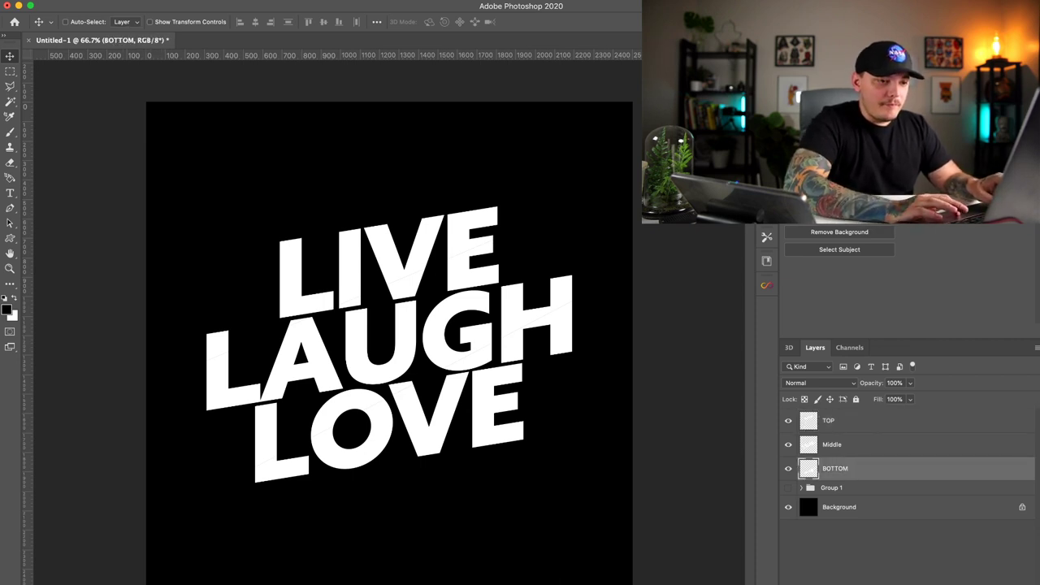
pyautogui.click(788, 468)
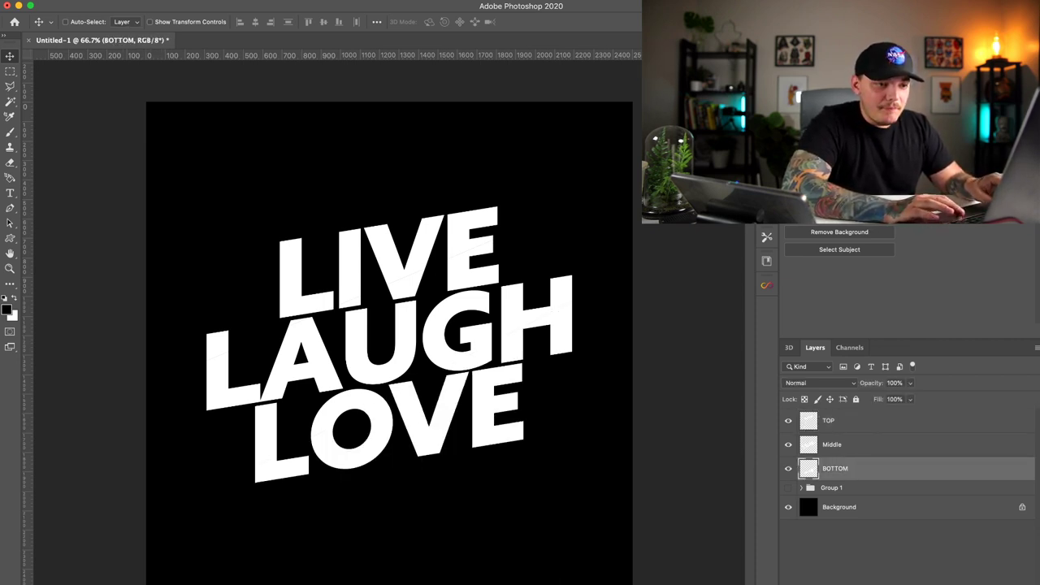
# Step: Add a new empty layer above the BOTTOM layer and clip it to that slice
pyautogui.click(832, 445)
pyautogui.click(835, 469)
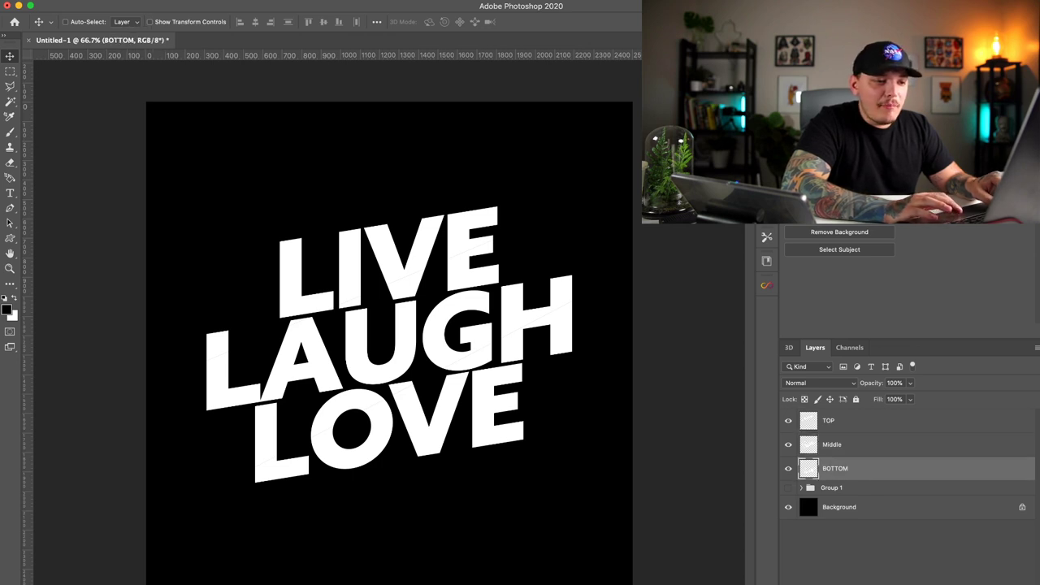
pyautogui.press('super+alt+shift+n')
pyautogui.press('super+alt+g')
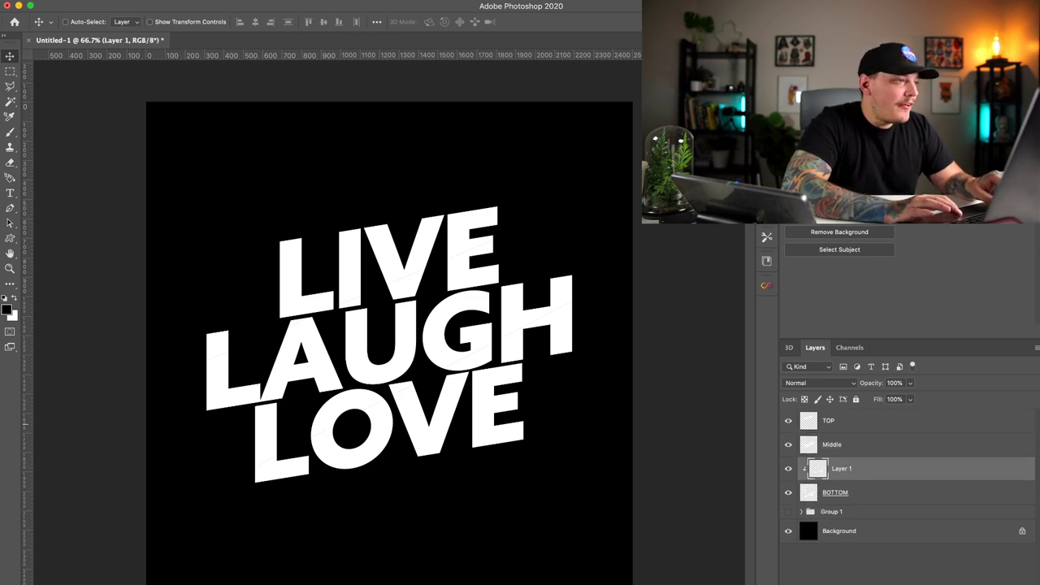
# Step: Set the Brush to Dissolve mode at size 300, trying black strokes on the lower slice and undoing them
pyautogui.press('b')
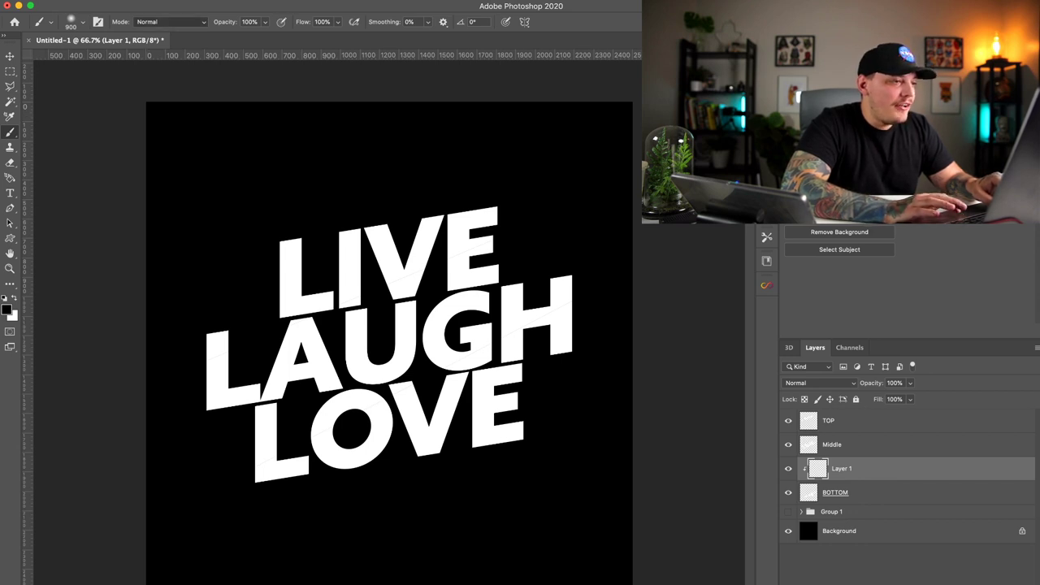
pyautogui.hotkey('alt', 'shift', 'i')
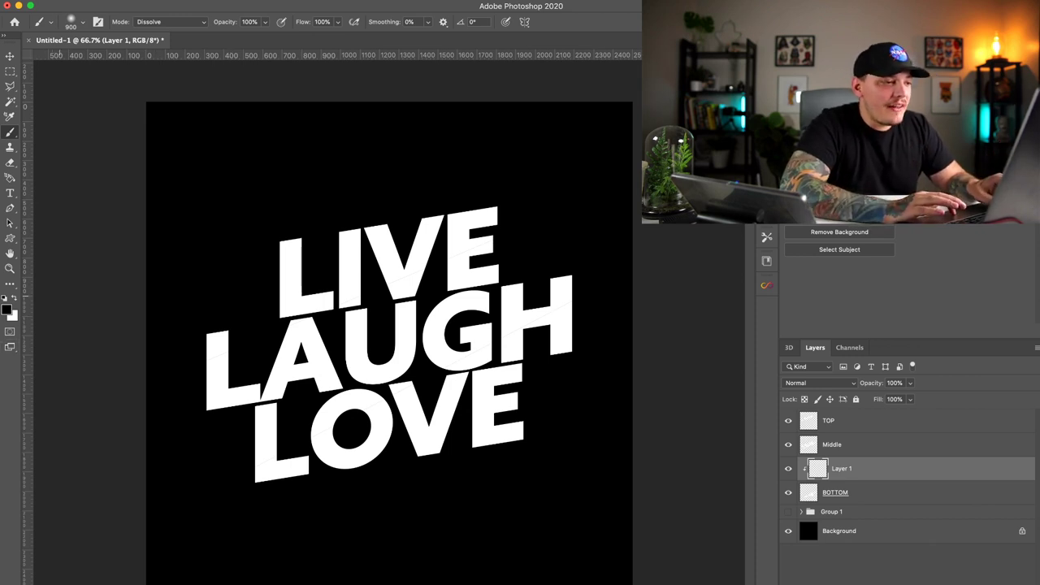
pyautogui.moveTo(250, 407); pyautogui.dragTo(442, 337)
pyautogui.press('super+z')
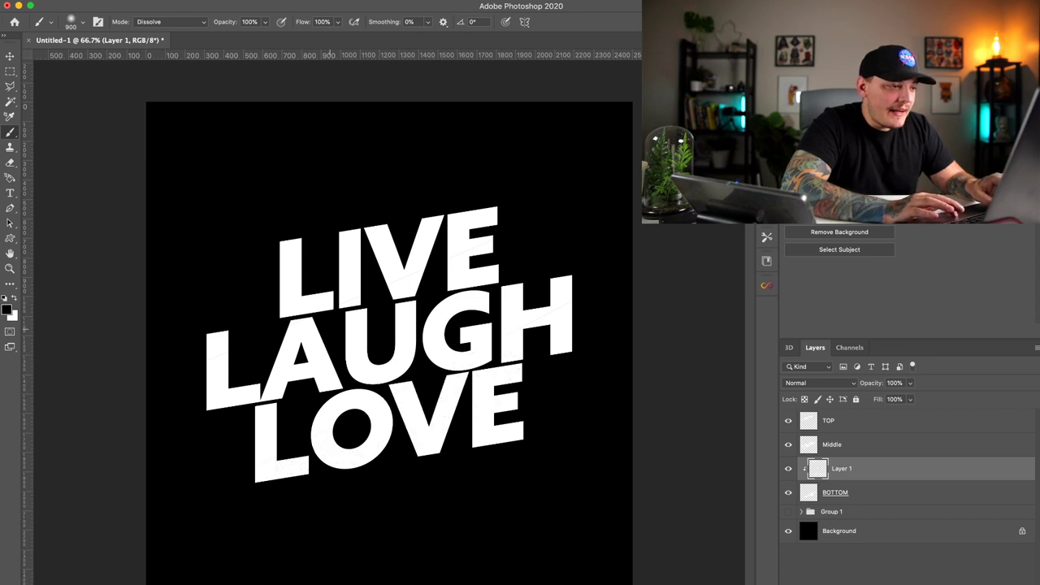
pyautogui.press('[')
pyautogui.press('[')
pyautogui.moveTo(248, 483); pyautogui.dragTo(321, 446)
pyautogui.press('super+z')
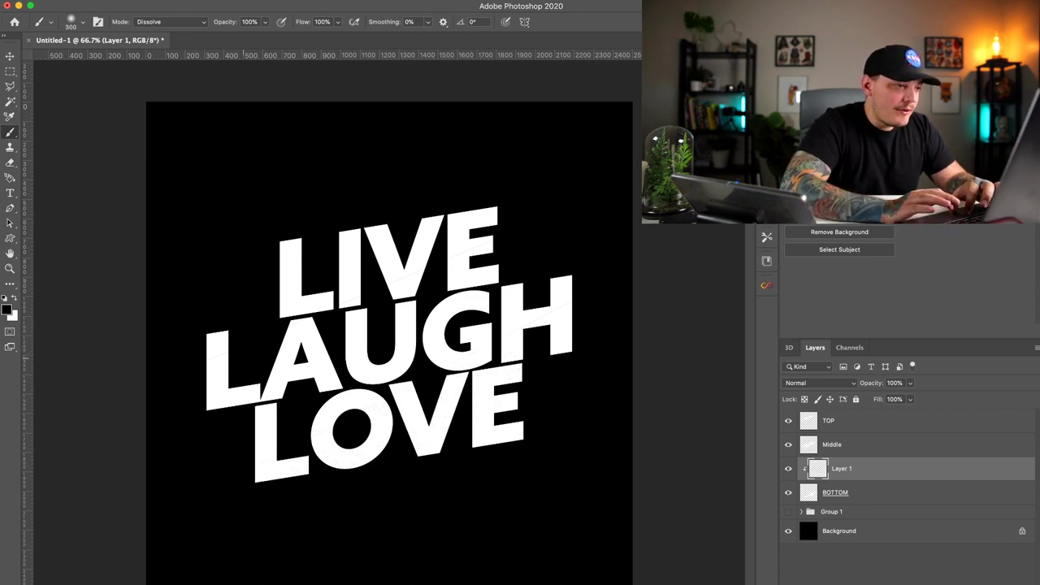
# Step: Paint grainy black shading along the upper cut edge of the lower slice, from LOVE's L to LAUGH's H
pyautogui.scroll(3, 243, 358)
pyautogui.moveTo(227, 497)
pyautogui.mouseDown()
pyautogui.moveTo(378, 426)
pyautogui.moveTo(569, 313)
pyautogui.moveTo(589, 313)
pyautogui.moveTo(484, 362)
pyautogui.mouseUp()
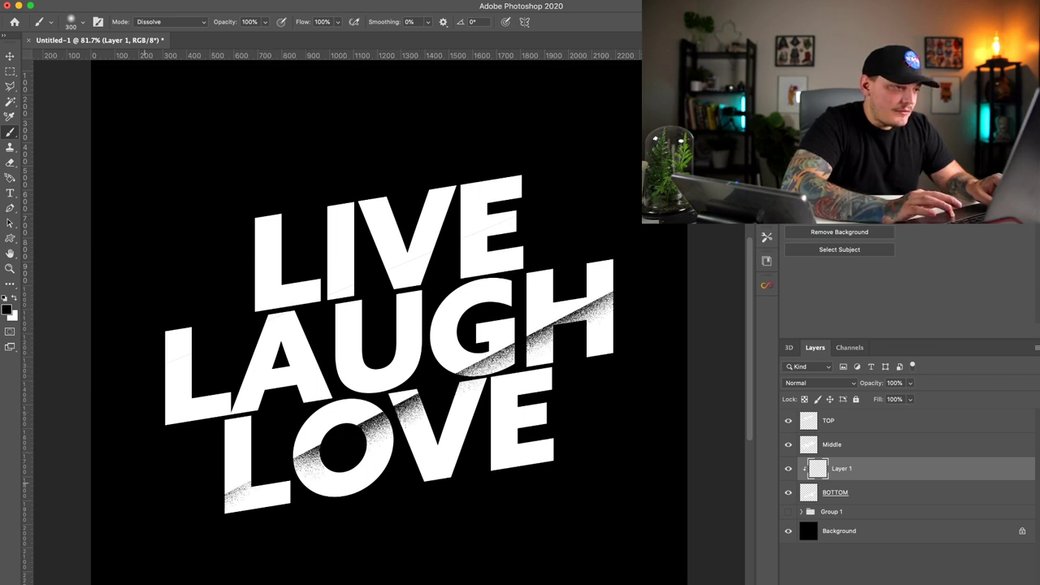
pyautogui.moveTo(145, 484)
pyautogui.mouseDown()
pyautogui.moveTo(273, 455)
pyautogui.moveTo(390, 386)
pyautogui.moveTo(298, 420)
pyautogui.moveTo(577, 284)
pyautogui.moveTo(480, 329)
pyautogui.moveTo(502, 307)
pyautogui.mouseUp()
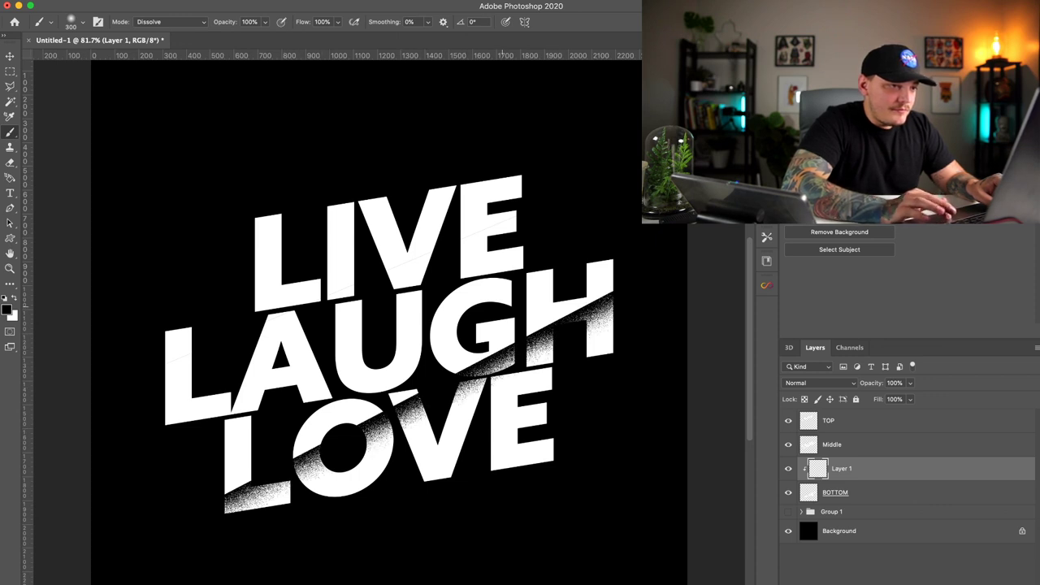
# Step: Add a new empty layer above the TOP layer and clip it to that slice
pyautogui.click(837, 421)
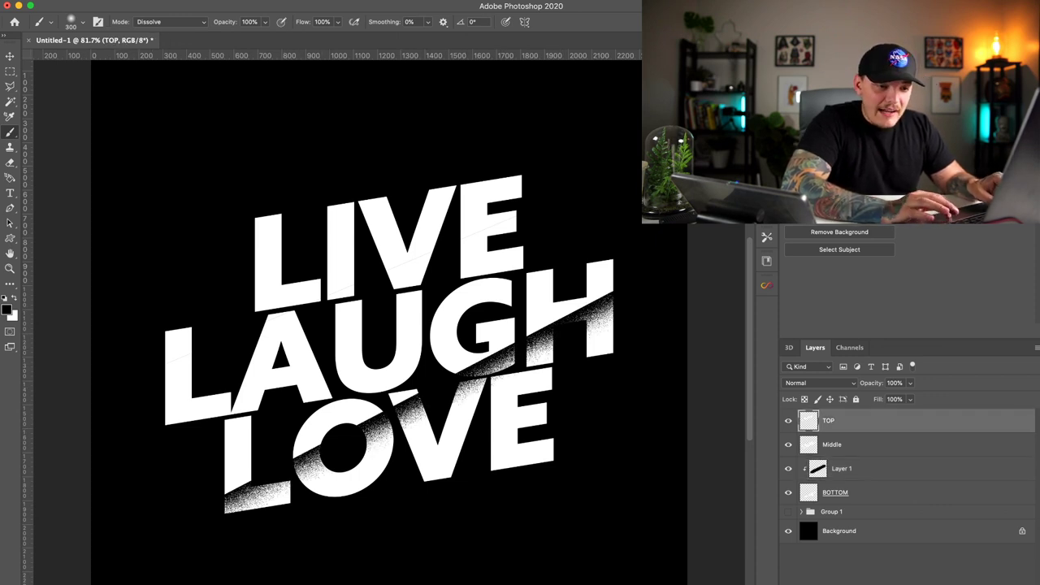
pyautogui.press('alt+shift+super+n')
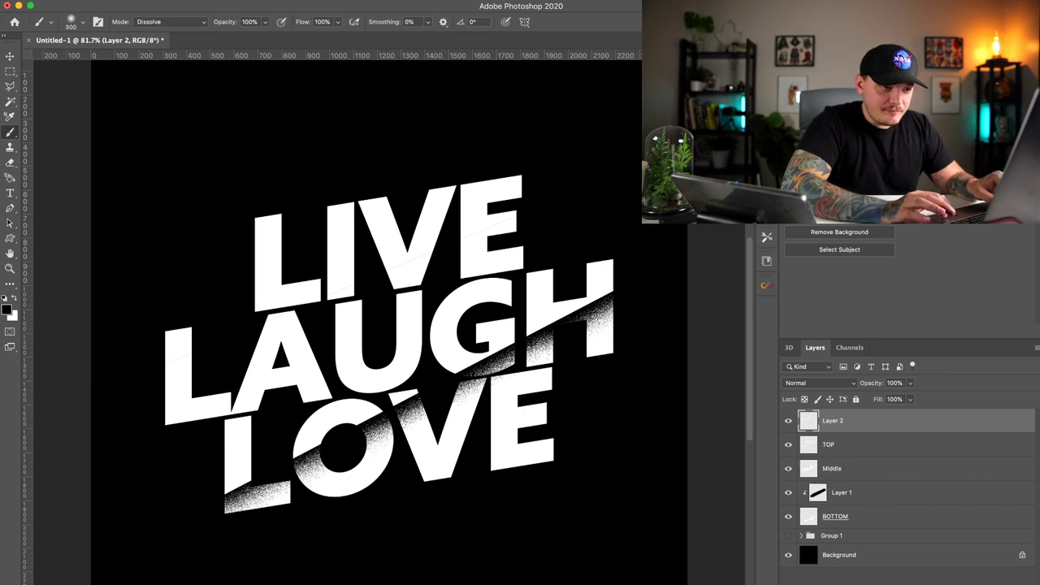
pyautogui.press('super+alt+g')
pyautogui.moveTo(259, 294); pyautogui.dragTo(415, 257)
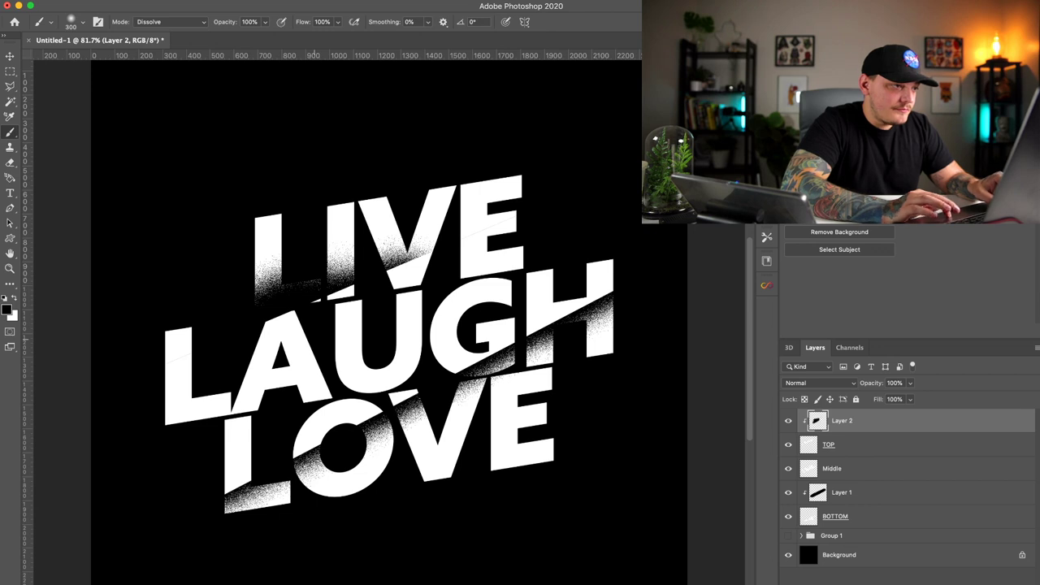
pyautogui.press('super+z')
pyautogui.press('super+z')
# Step: Paint grainy black shading along the lower cut edge of the top slice, building it up across the word LIVE
pyautogui.moveTo(272, 342)
pyautogui.mouseDown()
pyautogui.moveTo(406, 294)
pyautogui.moveTo(386, 309)
pyautogui.mouseUp()
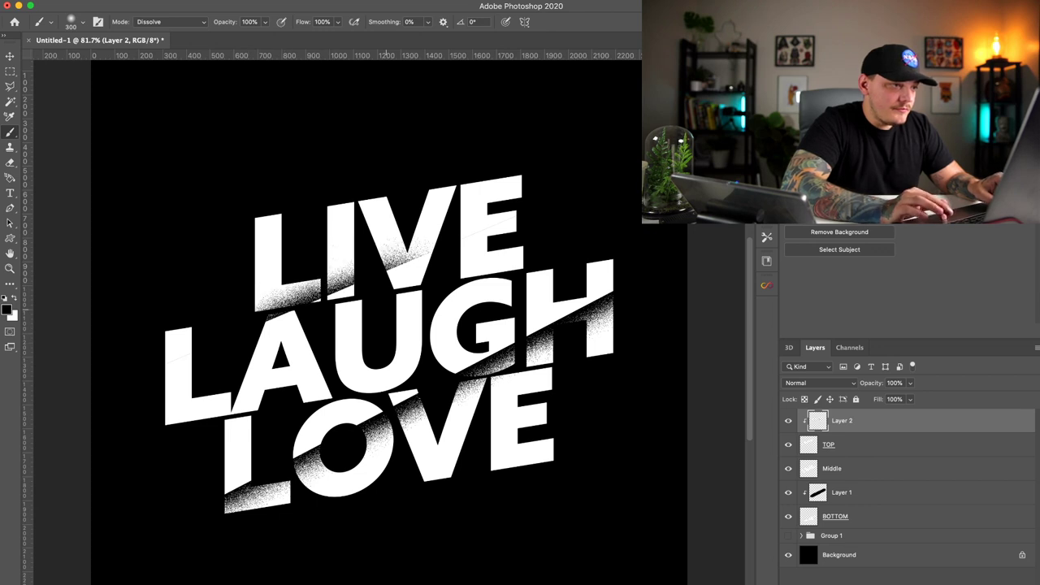
pyautogui.moveTo(387, 262)
pyautogui.mouseDown()
pyautogui.moveTo(487, 244)
pyautogui.moveTo(284, 348)
pyautogui.mouseUp()
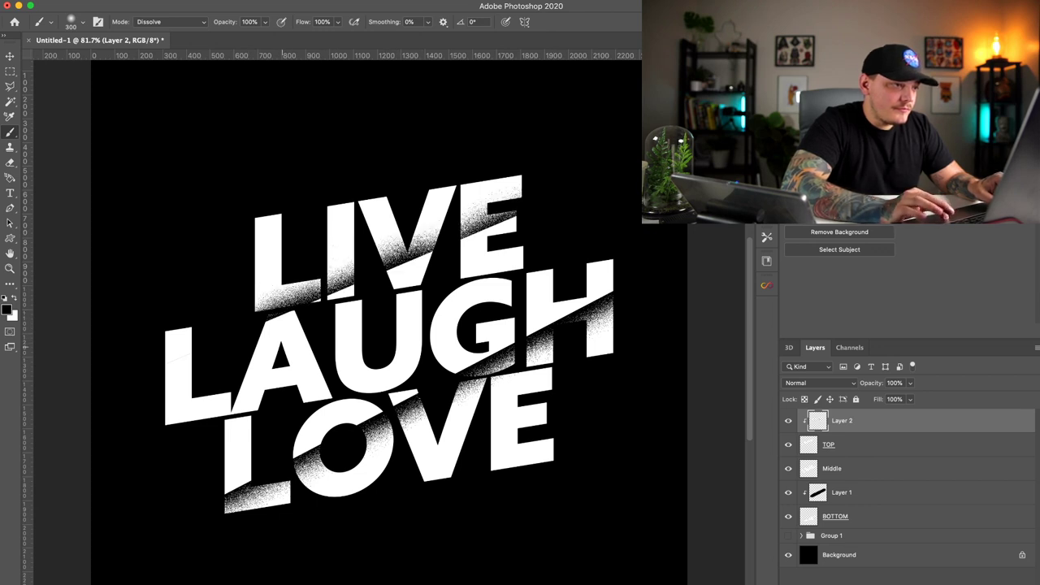
pyautogui.moveTo(260, 307); pyautogui.dragTo(491, 217)
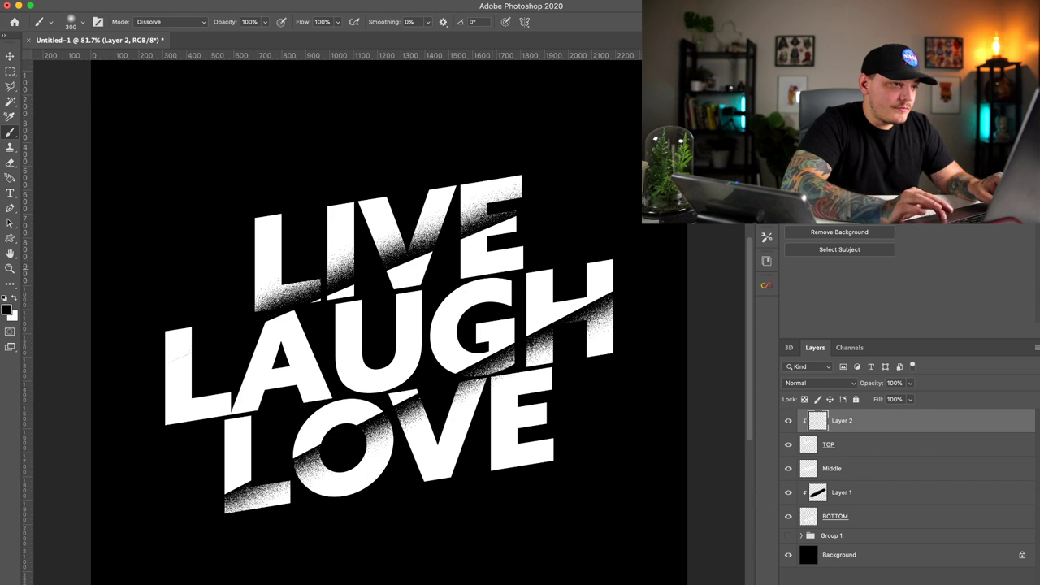
pyautogui.moveTo(491, 269); pyautogui.dragTo(481, 274)
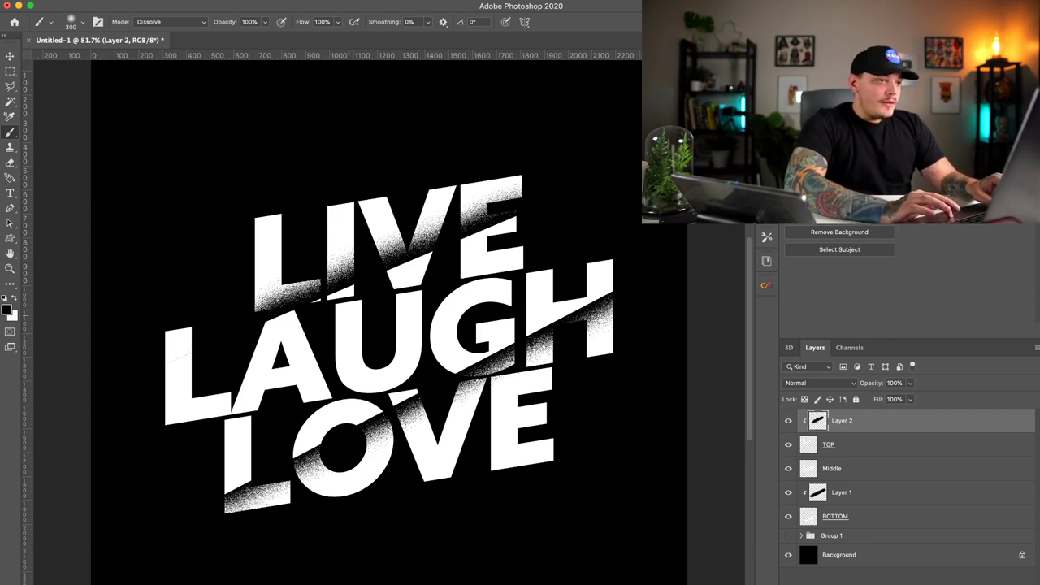
pyautogui.moveTo(349, 272)
pyautogui.mouseDown()
pyautogui.moveTo(488, 207)
pyautogui.moveTo(435, 236)
pyautogui.mouseUp()
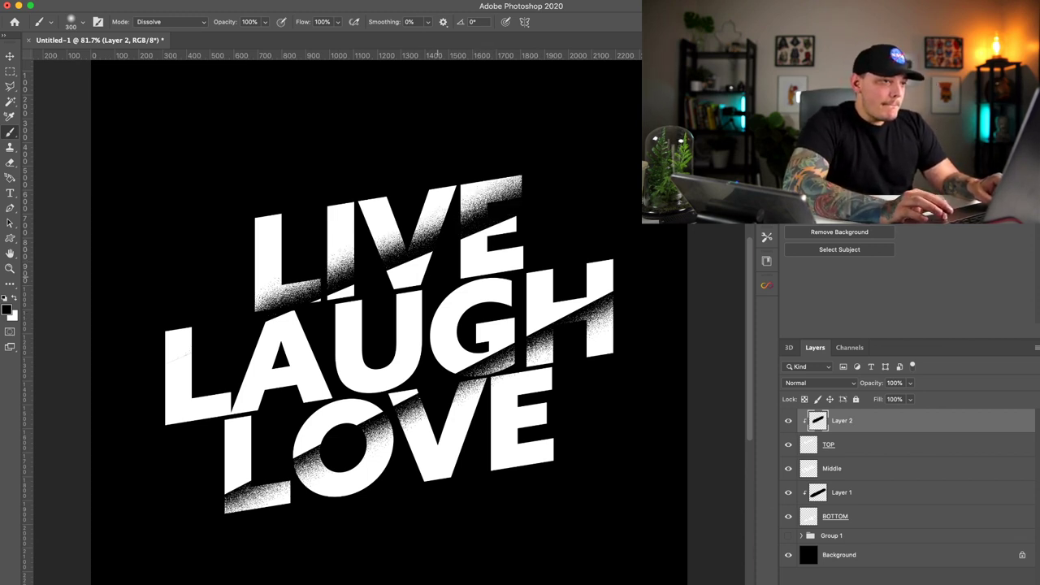
pyautogui.moveTo(368, 295)
pyautogui.mouseDown()
pyautogui.moveTo(276, 327)
pyautogui.moveTo(536, 226)
pyautogui.mouseUp()
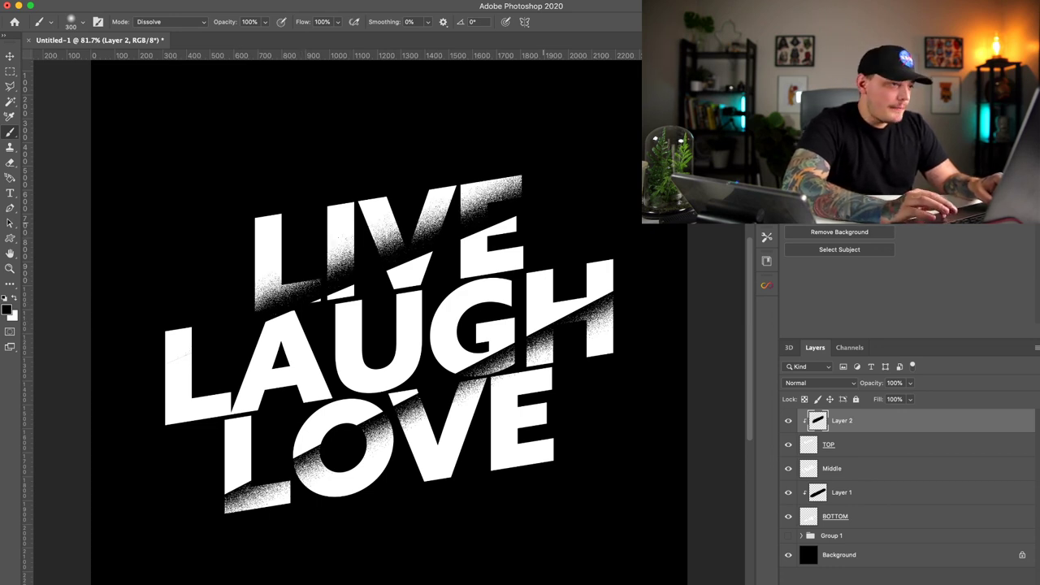
pyautogui.press('v')
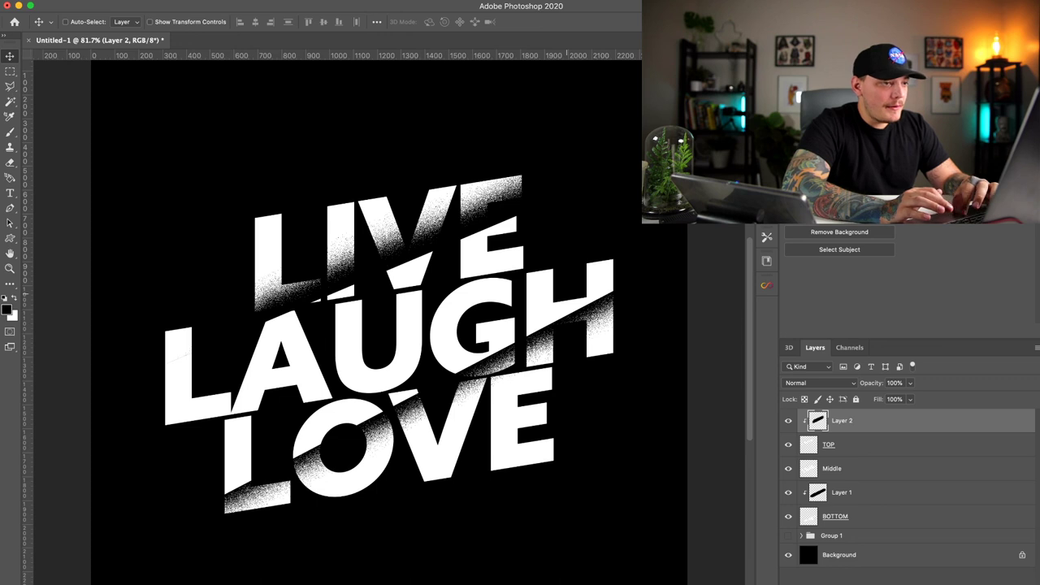
pyautogui.press('super+0')
pyautogui.scroll(-2, 390, 345)
pyautogui.scroll(5, 389, 344)
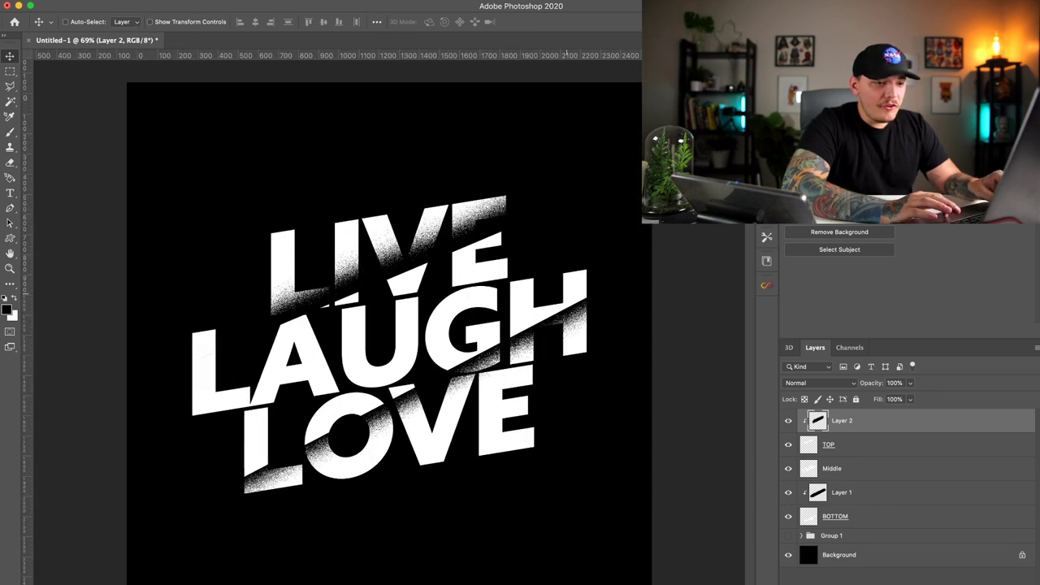
# Step: Replace the gradient overlay on the TOP layer with a Color Overlay effect
pyautogui.click(788, 444)
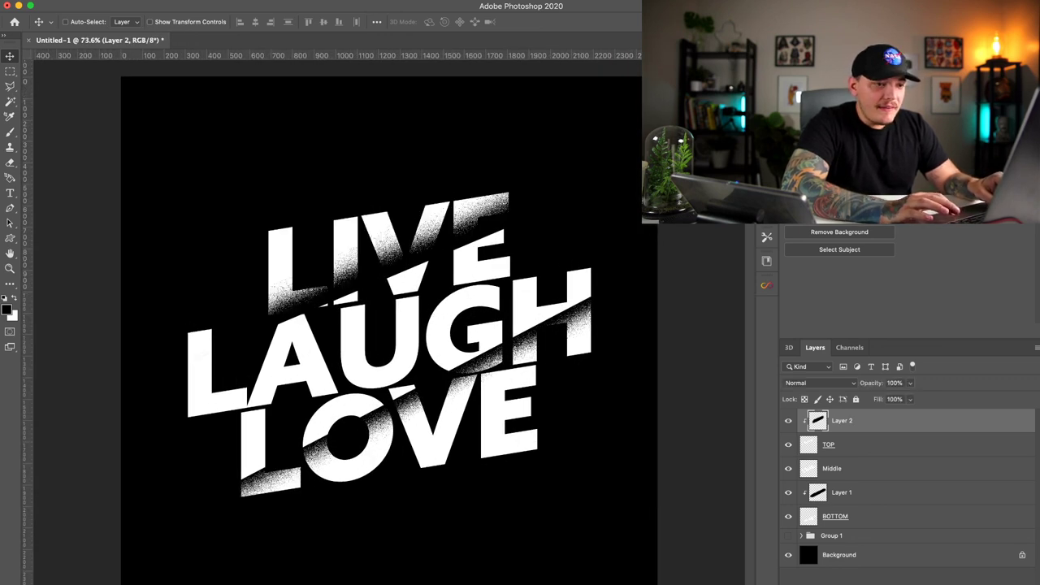
pyautogui.click(845, 444)
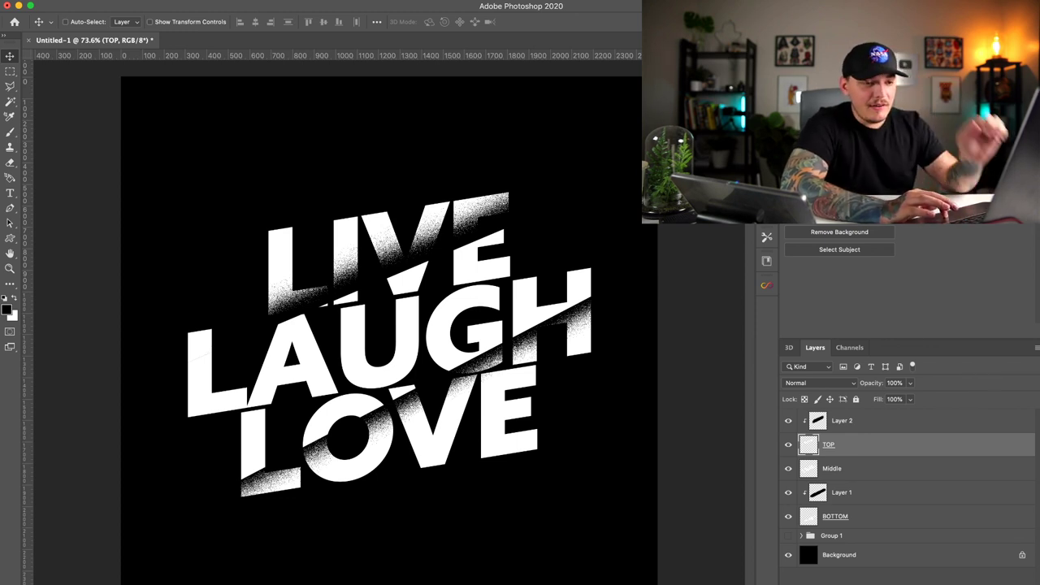
pyautogui.doubleClick(927, 444)
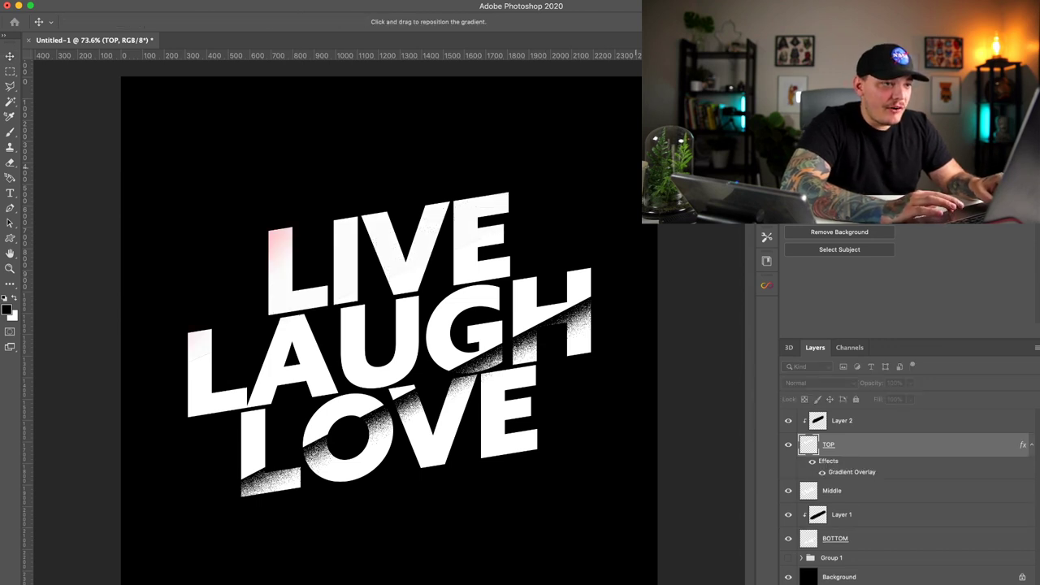
pyautogui.click(600, 194)
pyautogui.click(605, 176)
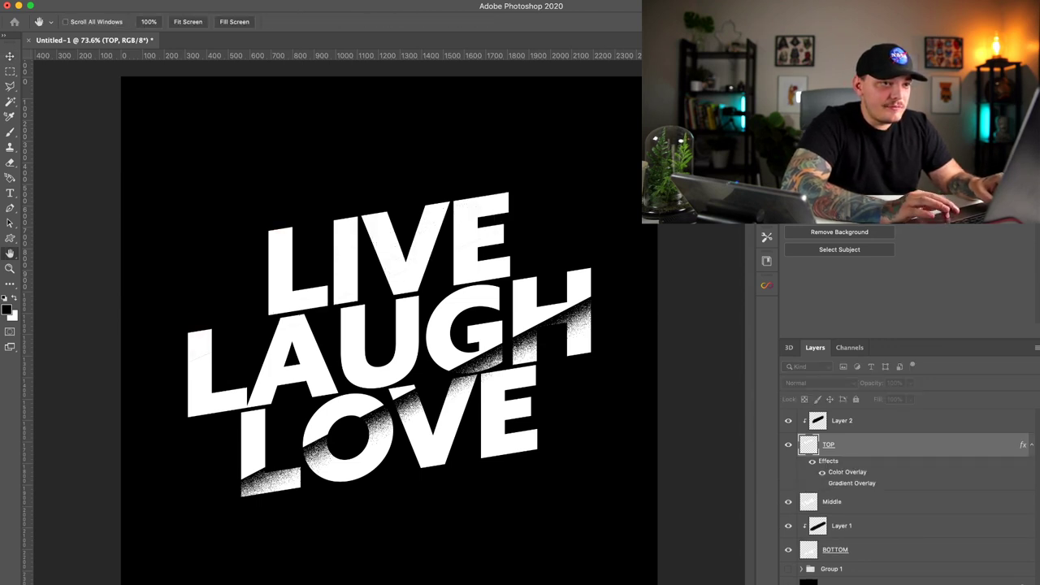
# Step: Set the TOP layer's colour overlay to light grey, apply it, and rasterize the layer style
pyautogui.click(756, 98)
pyautogui.click(650, 145)
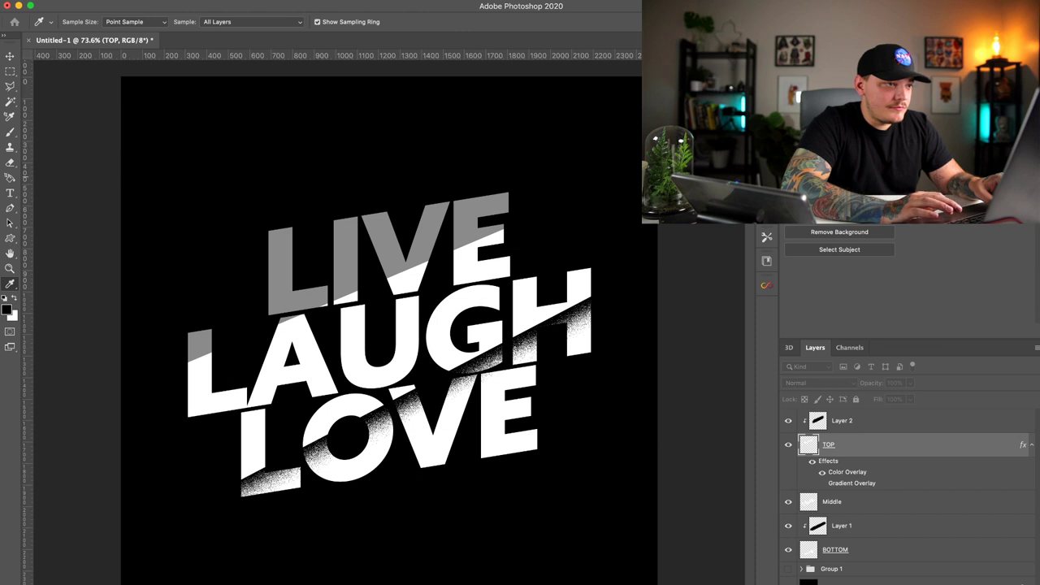
pyautogui.click(650, 176)
pyautogui.click(651, 125)
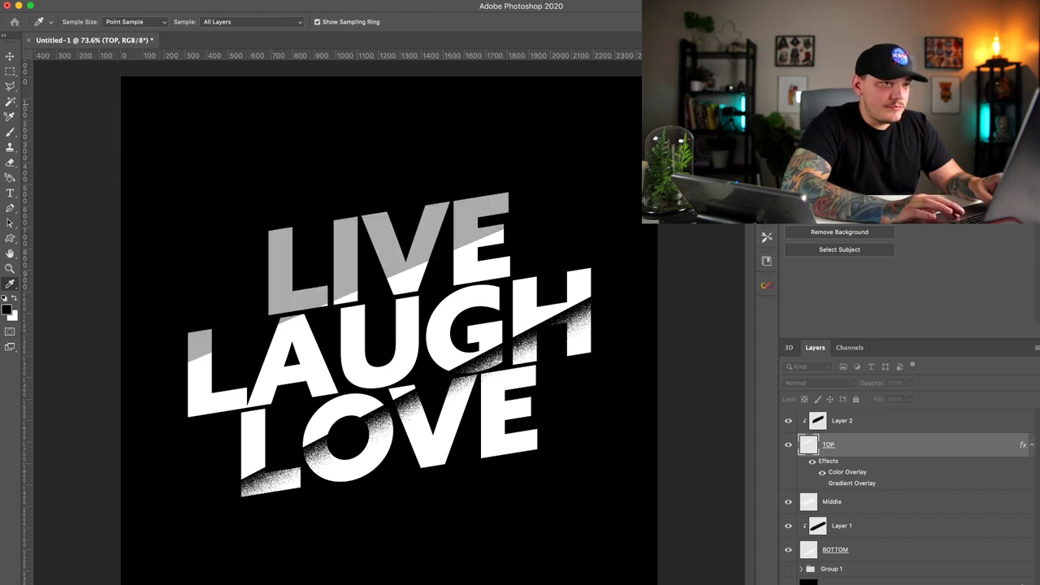
pyautogui.click(650, 107)
pyautogui.press('Return')
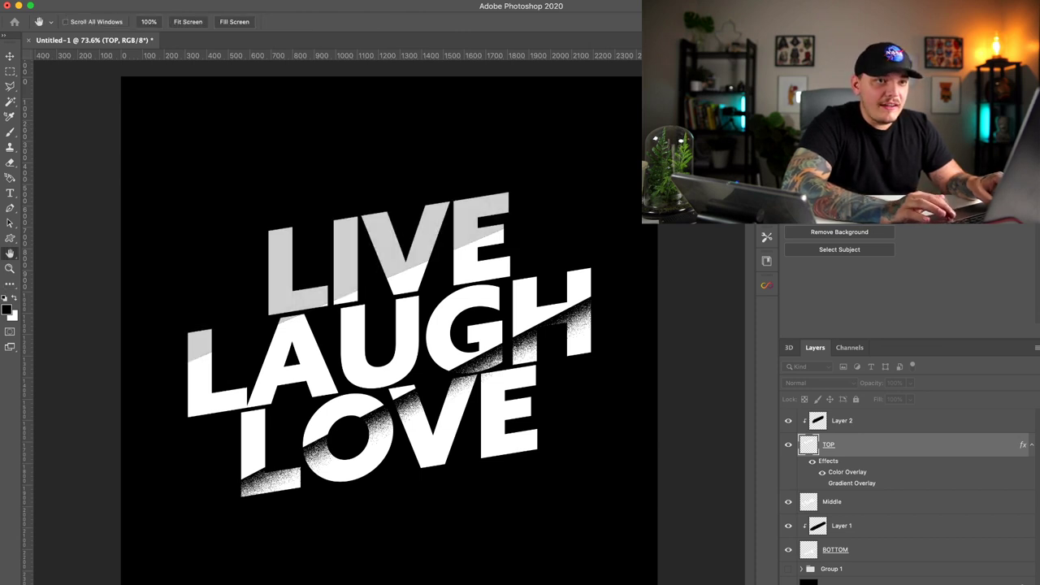
pyautogui.press('Return')
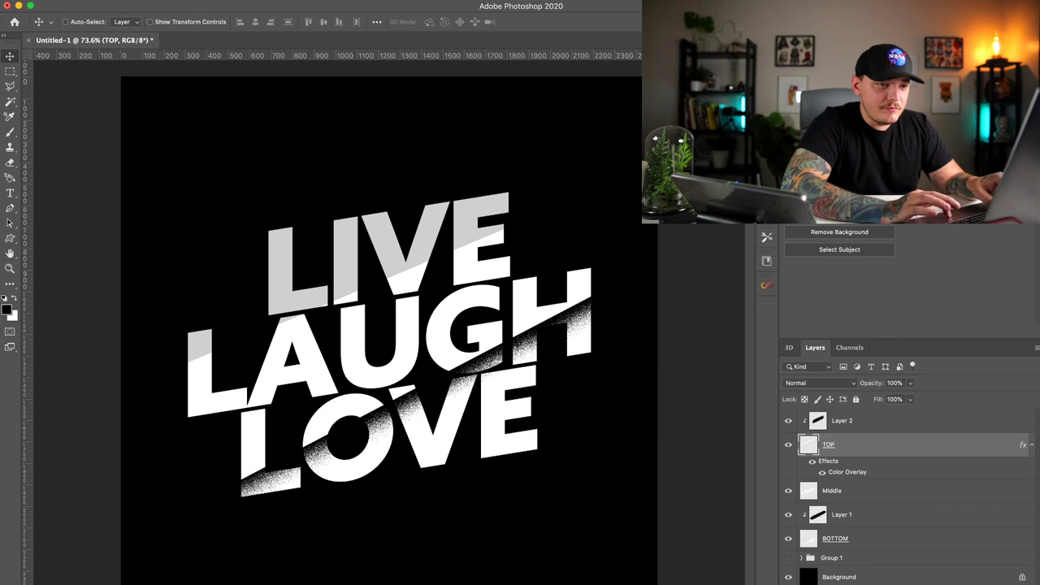
pyautogui.press('cmd+z')
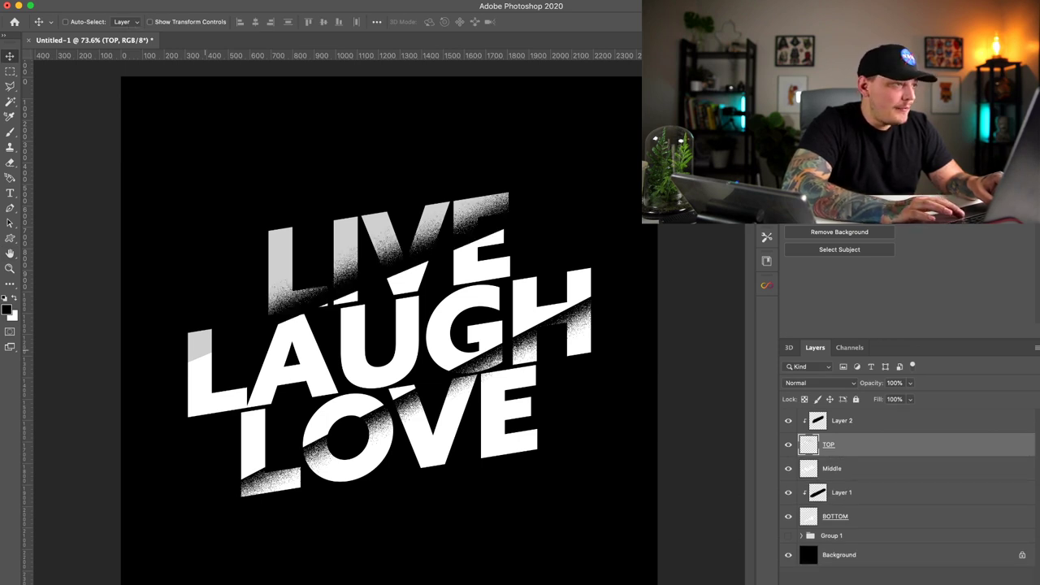
# Step: Paint grainy black shading on Layer 2 along the cut across LAUGH's L
pyautogui.click(10, 131)
pyautogui.click(853, 421)
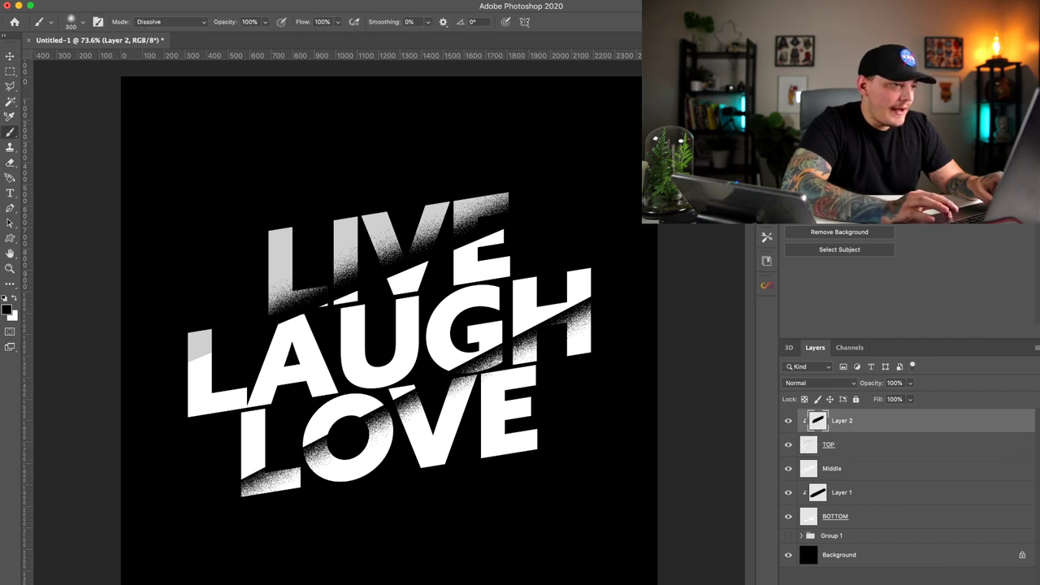
pyautogui.moveTo(234, 367); pyautogui.dragTo(176, 390)
pyautogui.press('super+z')
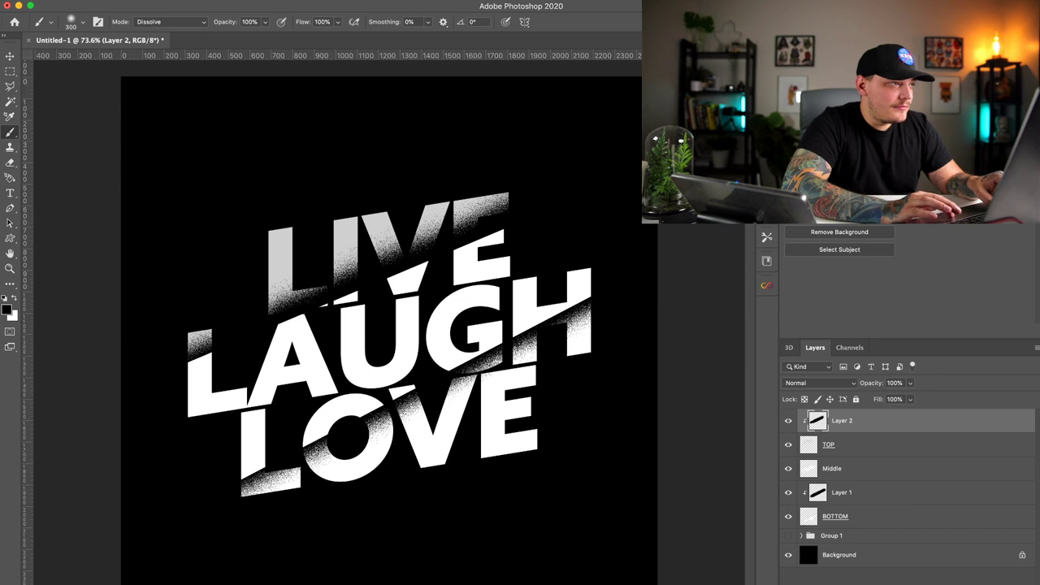
pyautogui.press('v')
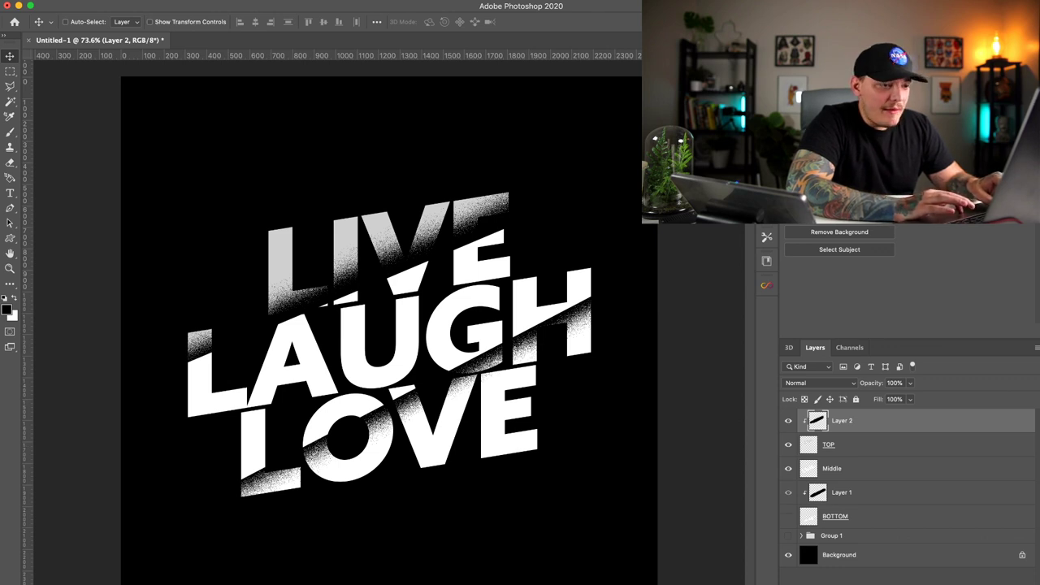
# Step: Apply a colour overlay to the BOTTOM layer in the light grey sampled from the top slice, and rasterize its style
pyautogui.hotkey('shift', 'Up')
pyautogui.hotkey('ctrl', 'z')
pyautogui.click(836, 516)
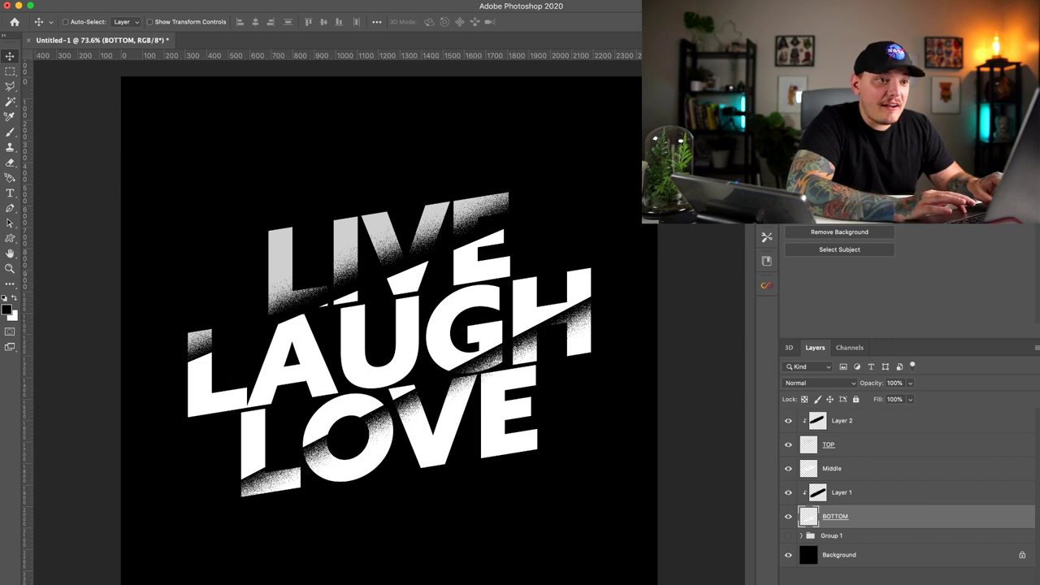
pyautogui.click(881, 568)
pyautogui.click(286, 256)
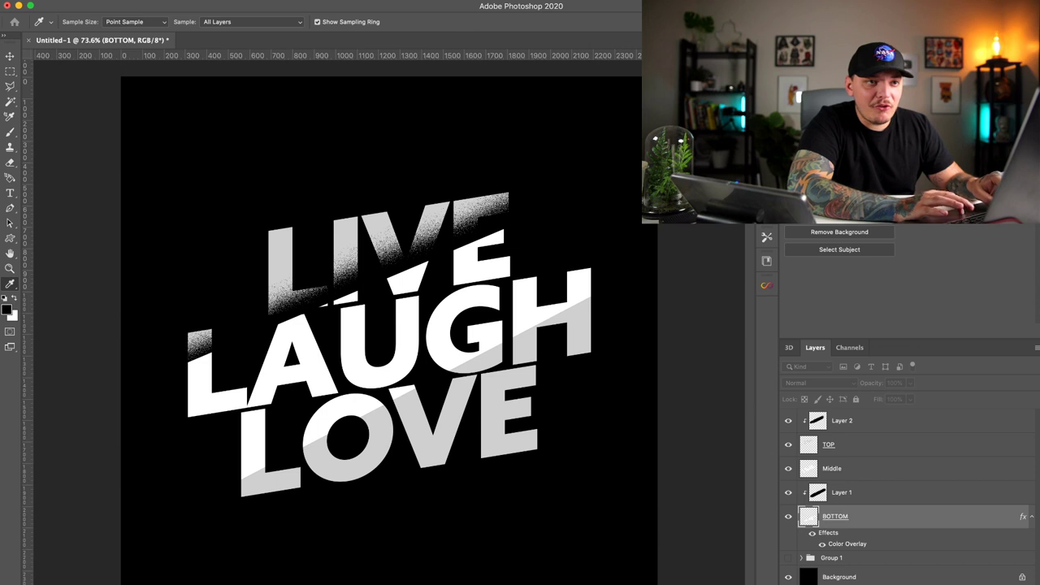
pyautogui.press('h')
pyautogui.press('v')
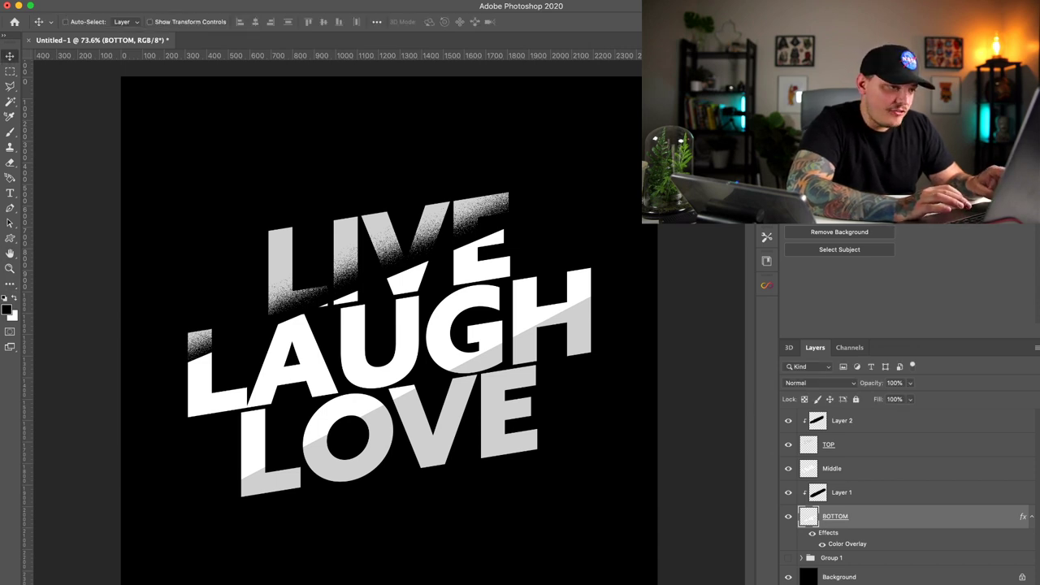
pyautogui.hotkey('ctrl', 'z')
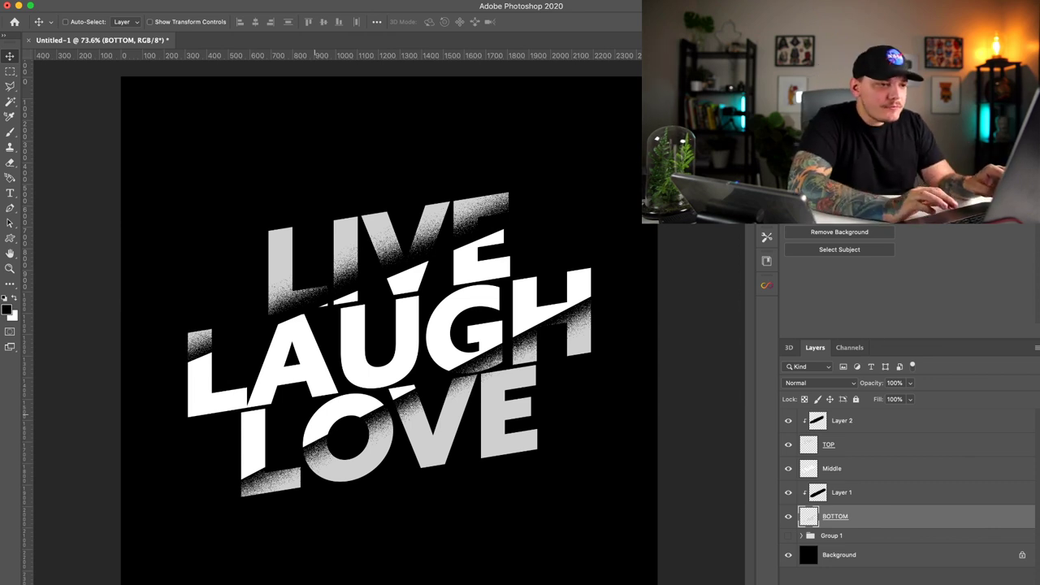
# Step: Paste the red heart outline as a new layer and enlarge it to frame the lettering
pyautogui.click(862, 421)
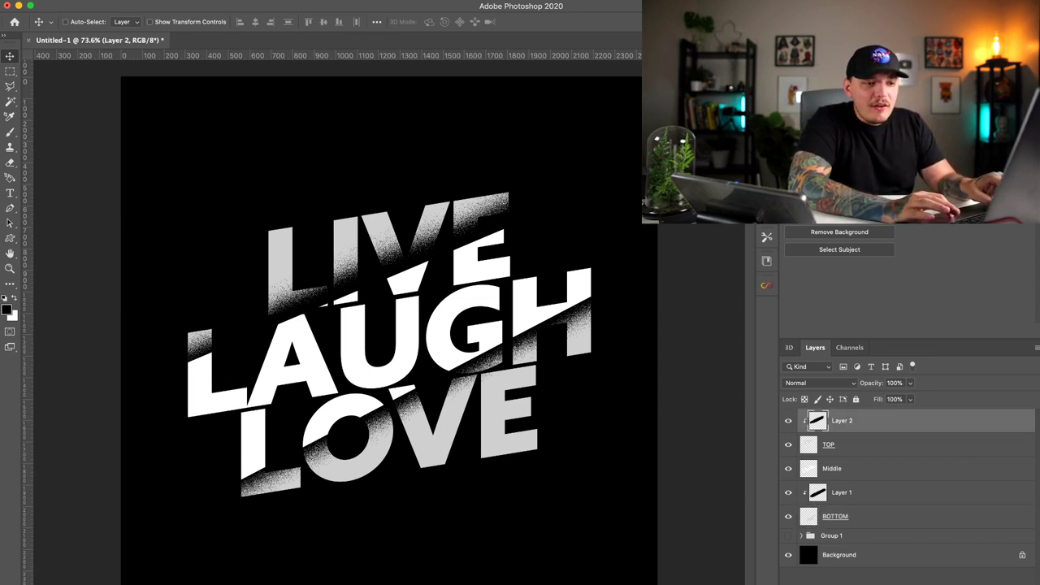
pyautogui.keyDown('shift'); pyautogui.click(861, 517); pyautogui.keyUp('shift')
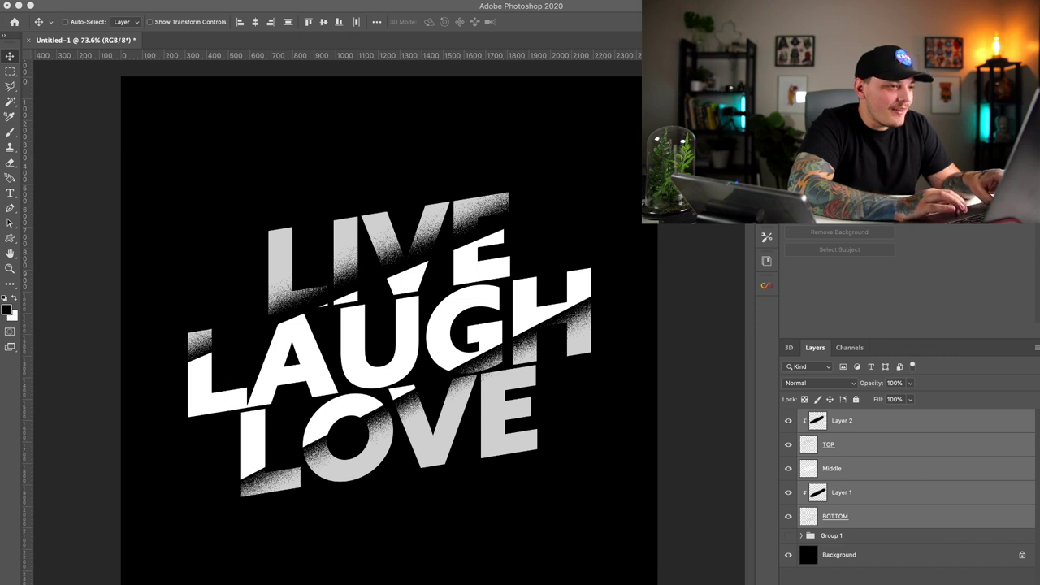
pyautogui.hotkey('ctrl', 'v')
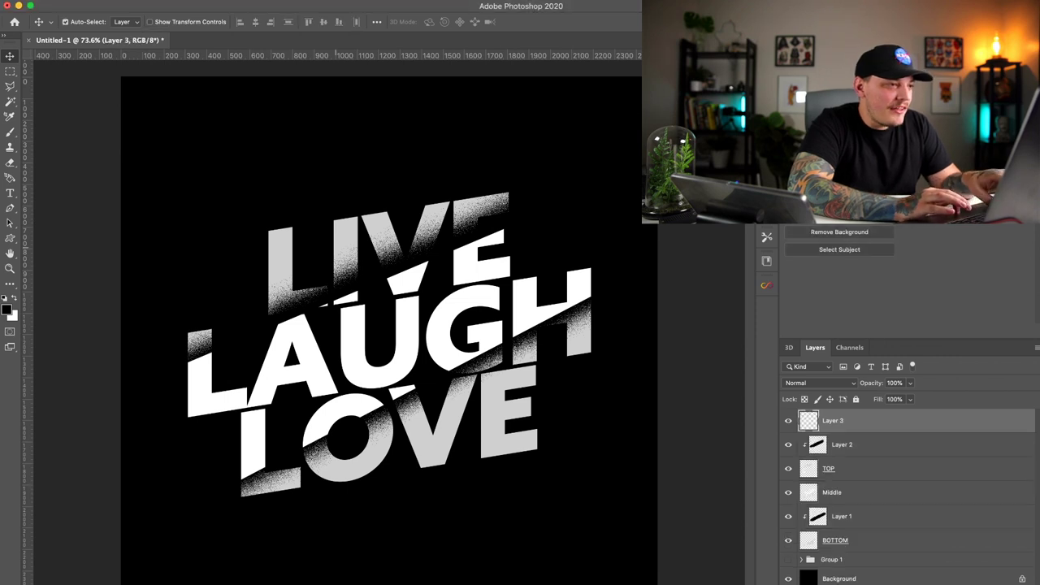
pyautogui.hotkey('ctrl', 't')
pyautogui.moveTo(277, 239); pyautogui.dragTo(195, 161)
pyautogui.press('Return')
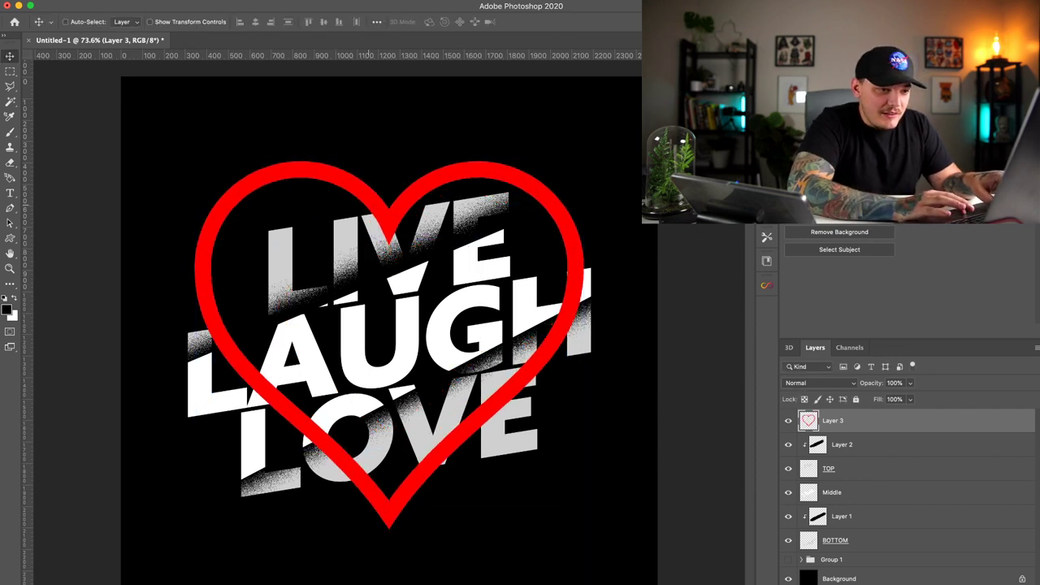
# Step: Move the heart layer below the BOTTOM layer, behind the lettering, and add a layer mask to it
pyautogui.moveTo(834, 421); pyautogui.dragTo(834, 554)
pyautogui.press('super+a')
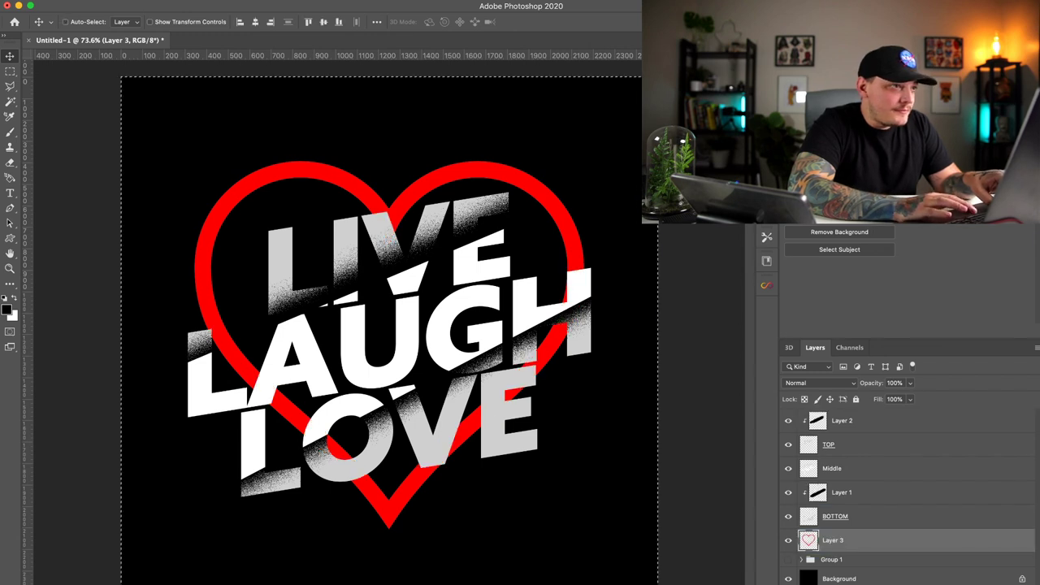
pyautogui.press('super+d')
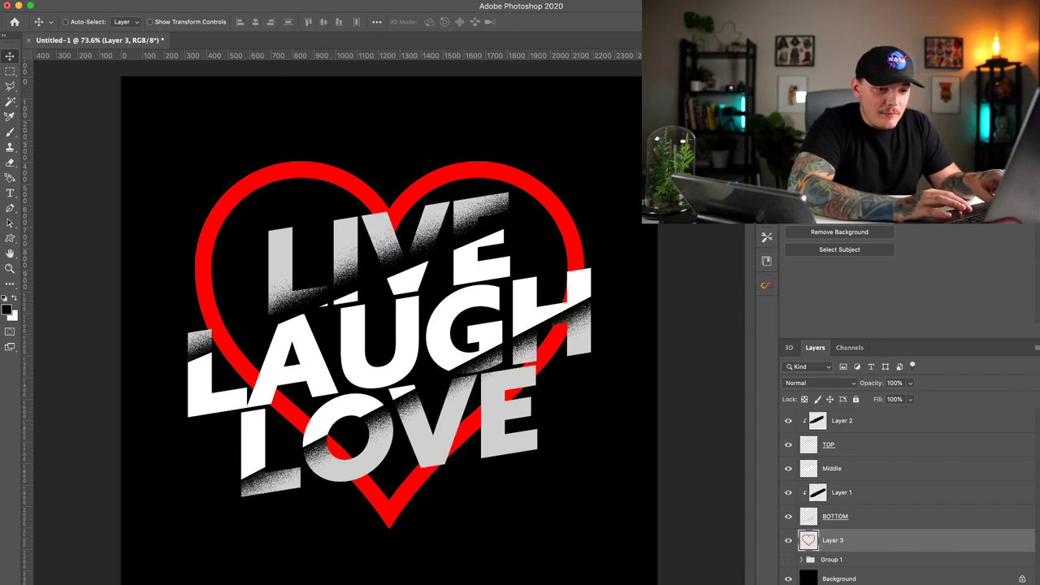
pyautogui.click(893, 584)
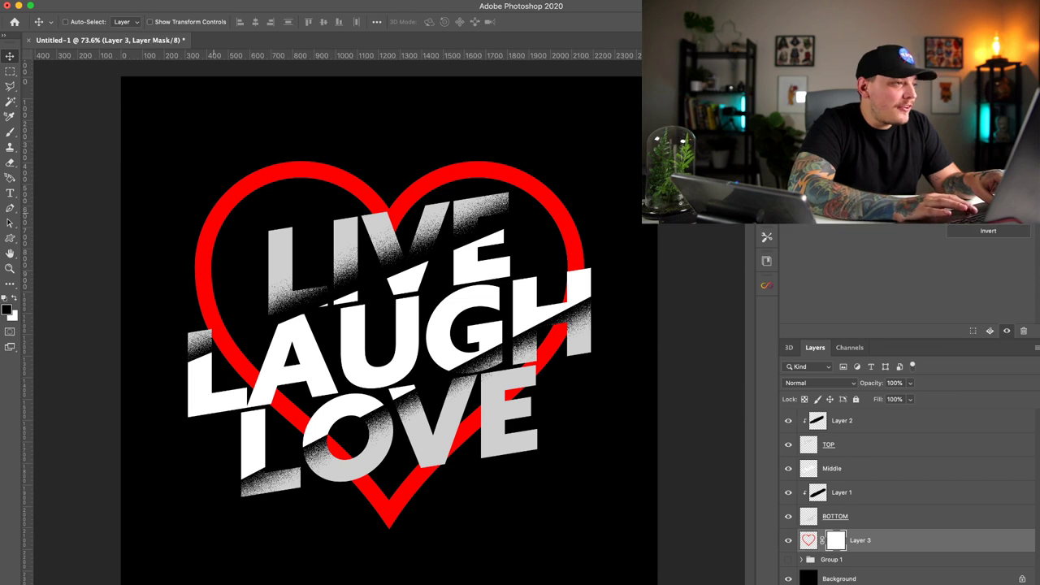
# Step: Try fading the heart's upper notch with black Dissolve brush strokes on its mask, and undo them
pyautogui.press('b')
pyautogui.click(390, 213)
pyautogui.click(390, 213)
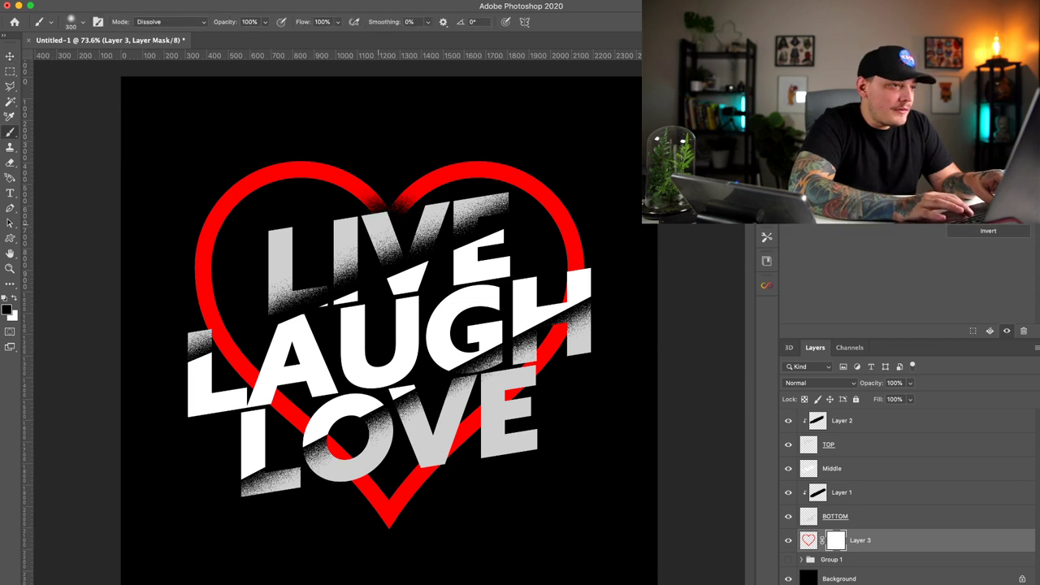
pyautogui.click(391, 213)
pyautogui.click(390, 213)
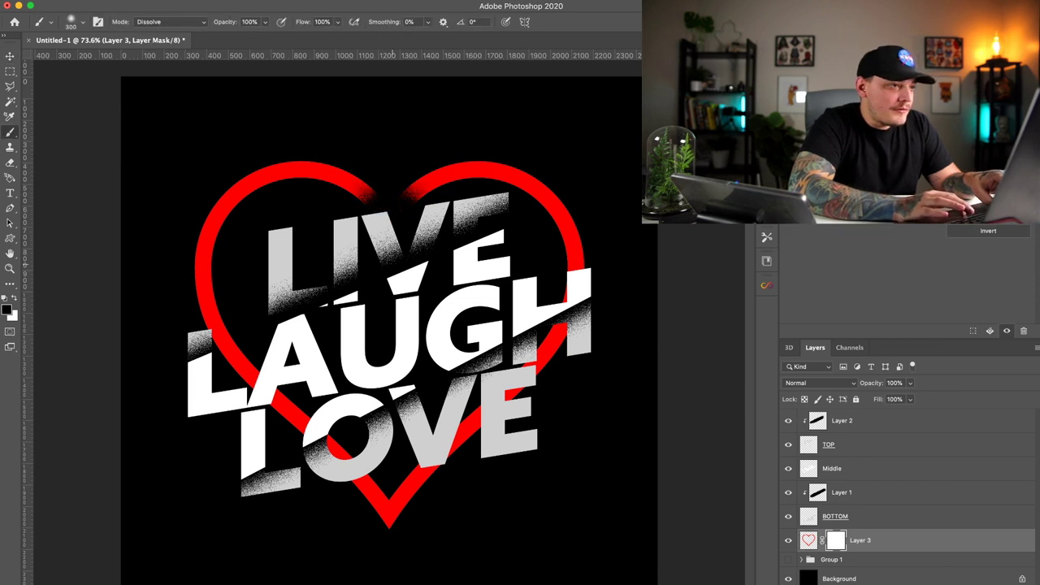
pyautogui.moveTo(392, 264)
pyautogui.mouseDown()
pyautogui.moveTo(391, 203)
pyautogui.moveTo(366, 195)
pyautogui.mouseUp()
pyautogui.press('super+z')
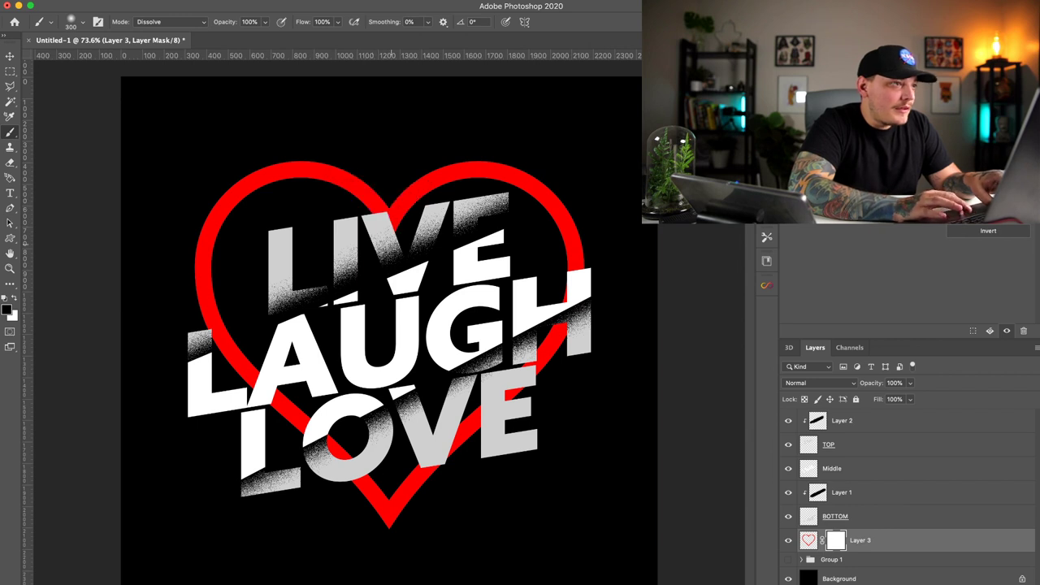
# Step: Set the brush flow to 45% and grainily fade the heart's notch above LIVE on the mask
pyautogui.hotkey('shift', '4')
pyautogui.hotkey('shift', '5')
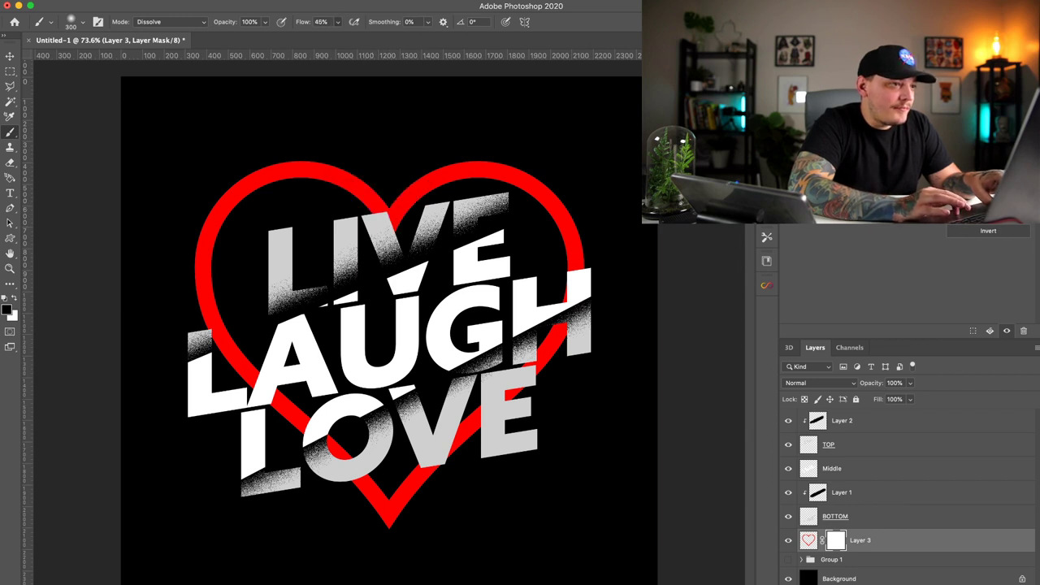
pyautogui.moveTo(368, 203)
pyautogui.mouseDown()
pyautogui.moveTo(410, 199)
pyautogui.moveTo(373, 194)
pyautogui.moveTo(396, 220)
pyautogui.moveTo(379, 199)
pyautogui.mouseUp()
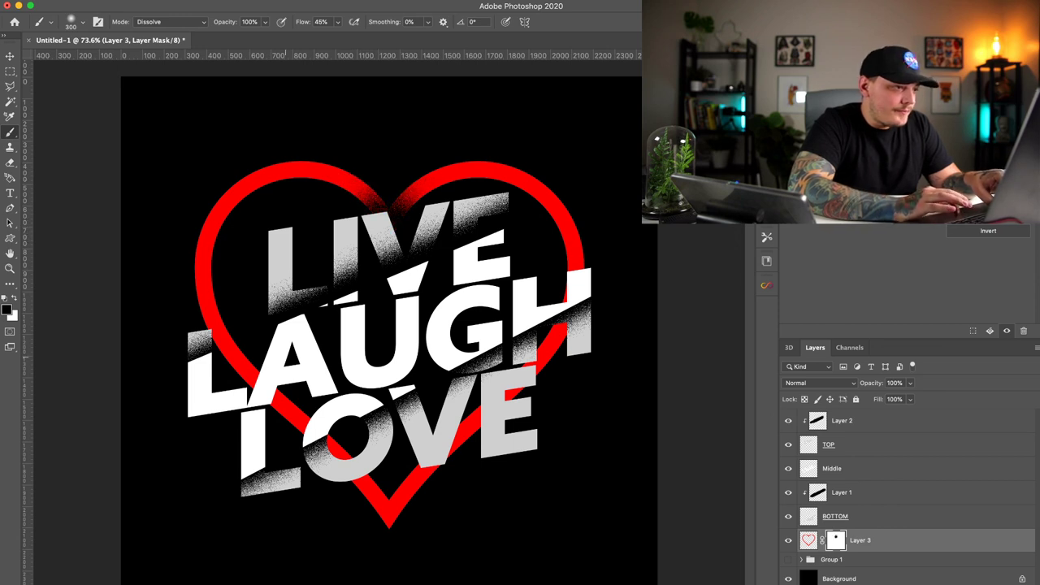
# Step: Fade the heart's left side on the mask where it passes behind LAUGH's L and the start of LOVE
pyautogui.moveTo(286, 410); pyautogui.dragTo(244, 367)
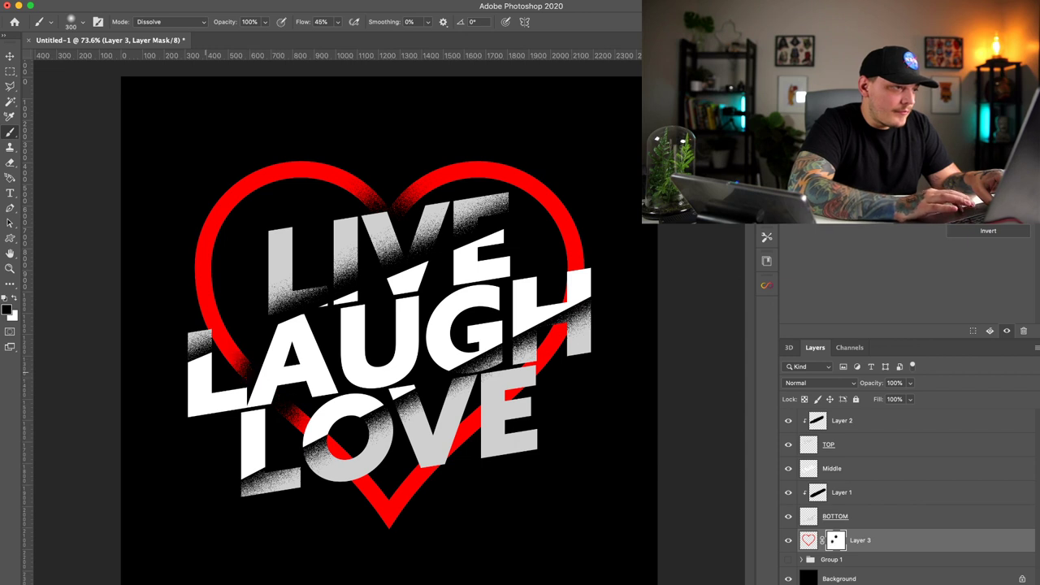
pyautogui.click(195, 328)
pyautogui.click(198, 336)
pyautogui.click(202, 329)
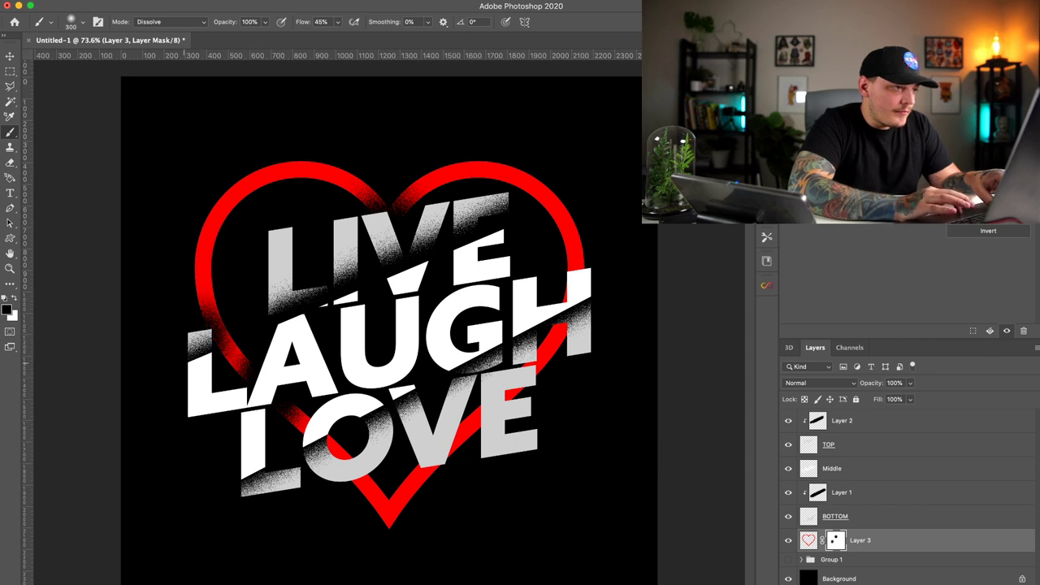
pyautogui.moveTo(210, 335); pyautogui.dragTo(239, 361)
pyautogui.moveTo(229, 317); pyautogui.dragTo(234, 295)
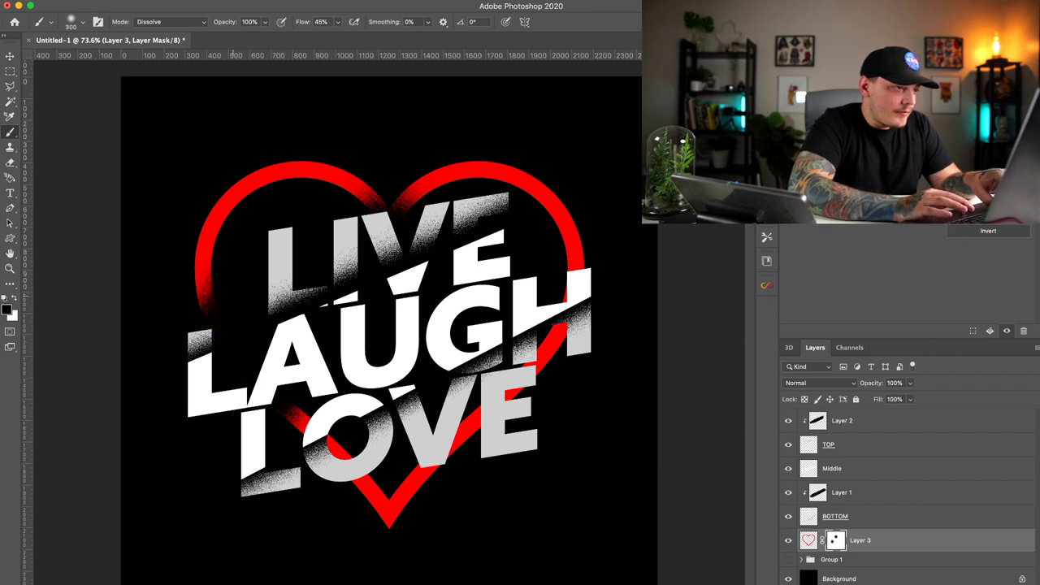
pyautogui.press('super+z')
pyautogui.click(225, 353)
pyautogui.click(221, 348)
pyautogui.click(206, 322)
pyautogui.click(208, 349)
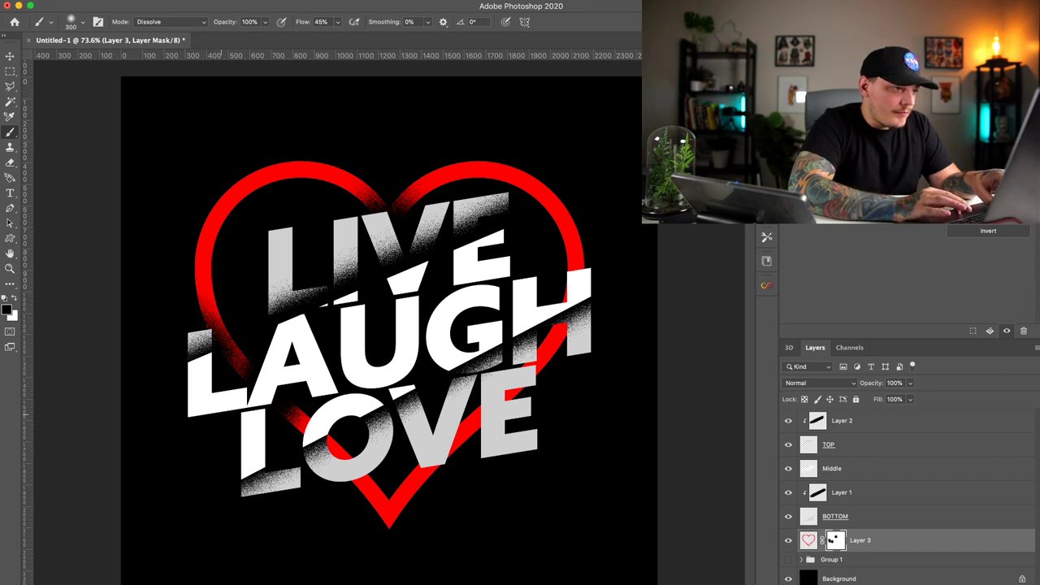
# Step: Fade the heart outline on the mask inside and just below the O of LOVE
pyautogui.click(340, 439)
pyautogui.click(339, 435)
pyautogui.click(338, 431)
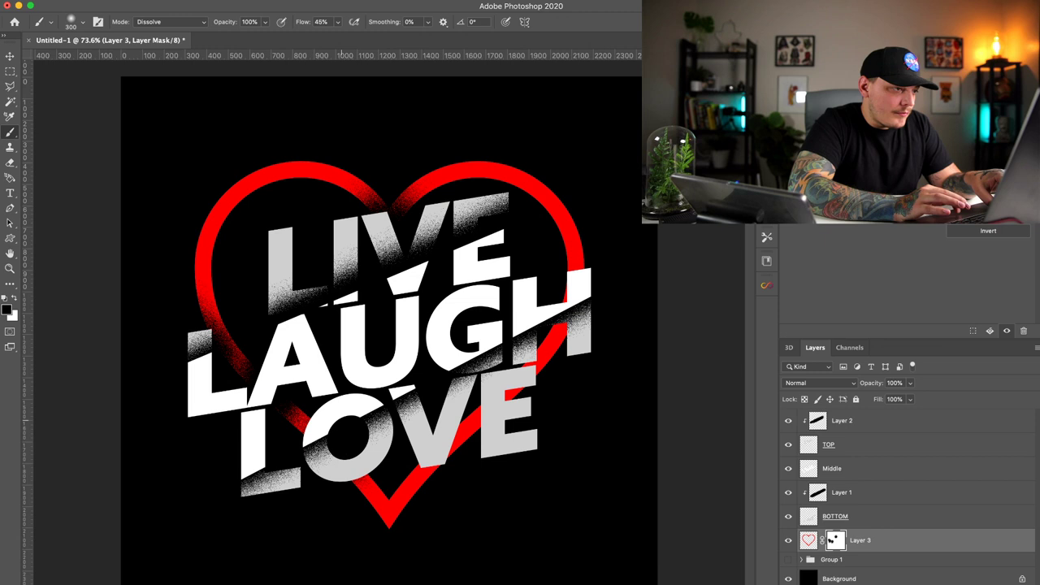
pyautogui.click(341, 421)
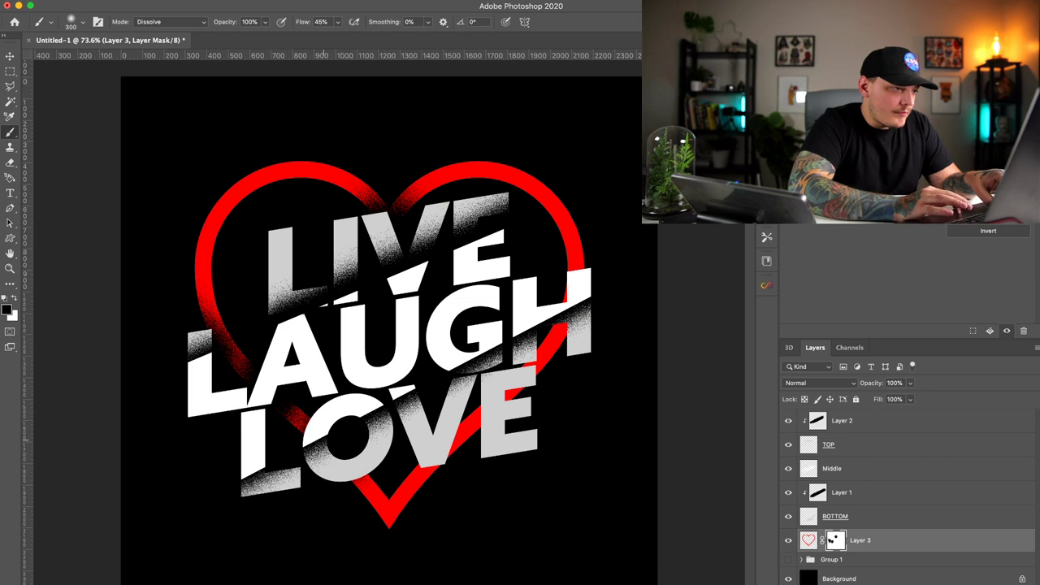
pyautogui.click(363, 450)
pyautogui.click(364, 449)
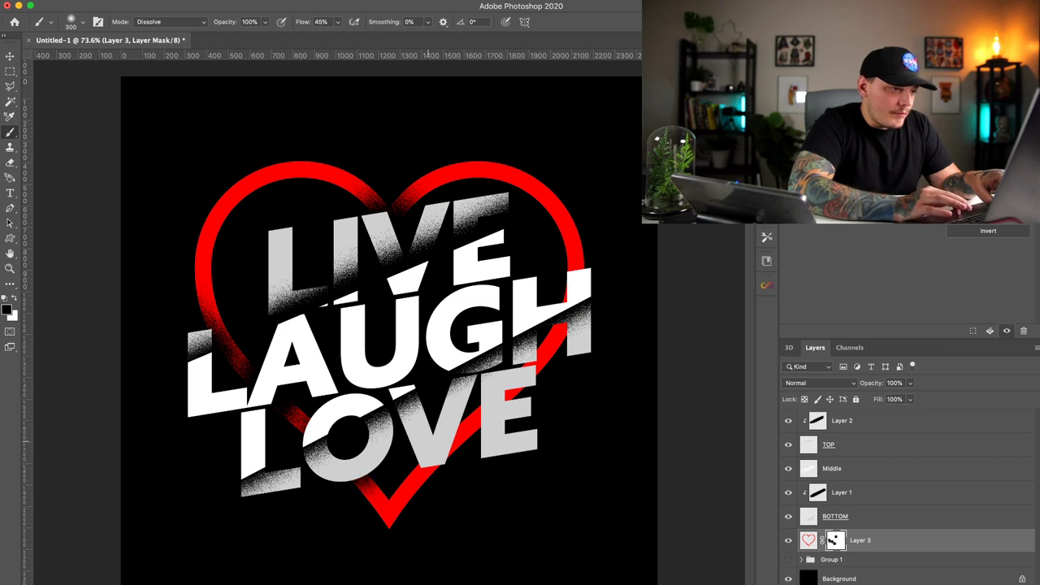
# Step: Fade the heart's right side on the mask where it passes behind LOVE's V and E and LAUGH's H
pyautogui.click(429, 441)
pyautogui.click(429, 446)
pyautogui.click(427, 451)
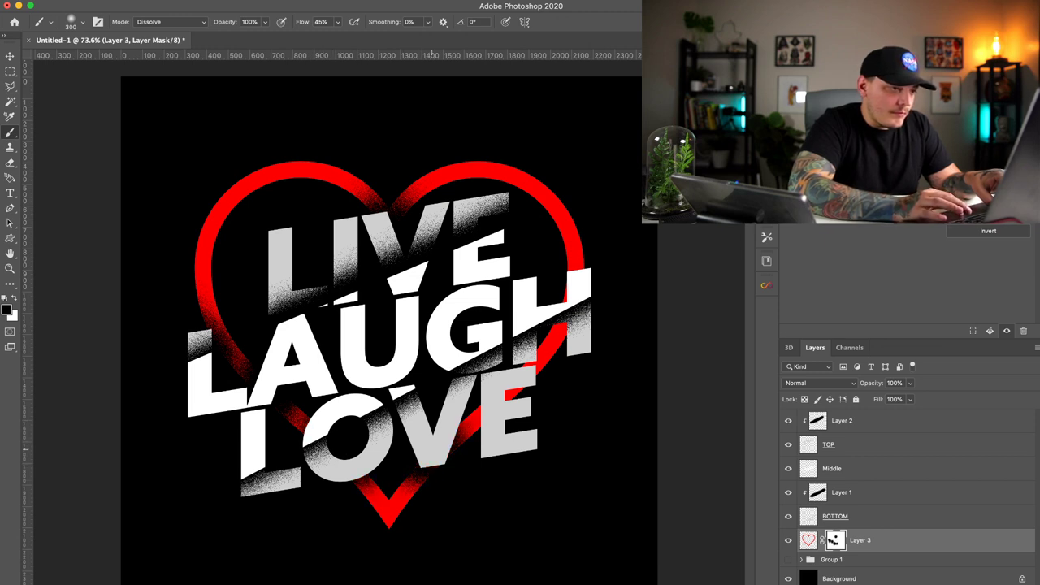
pyautogui.moveTo(531, 382)
pyautogui.mouseDown()
pyautogui.moveTo(518, 401)
pyautogui.moveTo(516, 360)
pyautogui.moveTo(546, 343)
pyautogui.mouseUp()
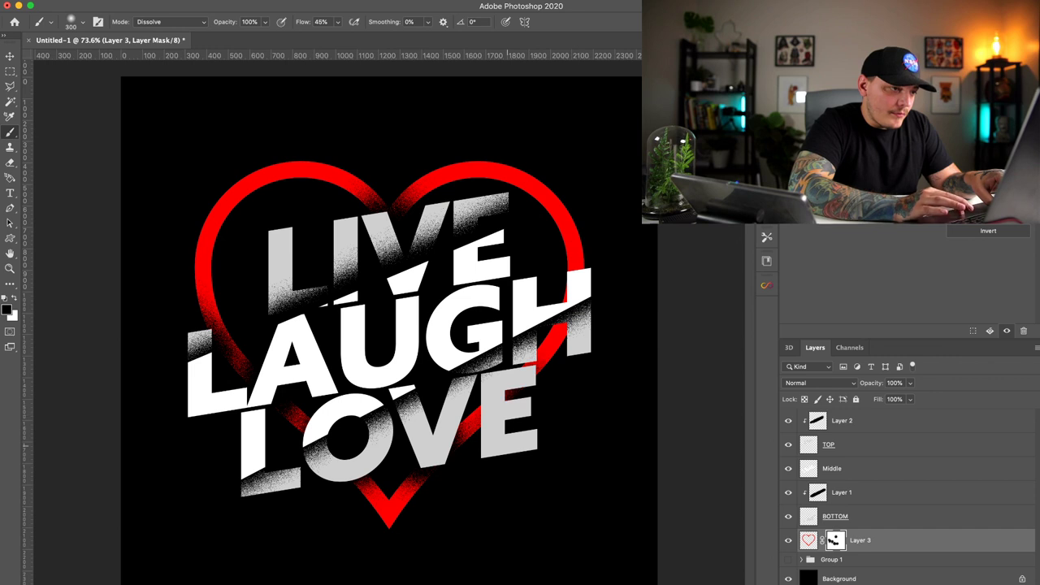
pyautogui.click(505, 443)
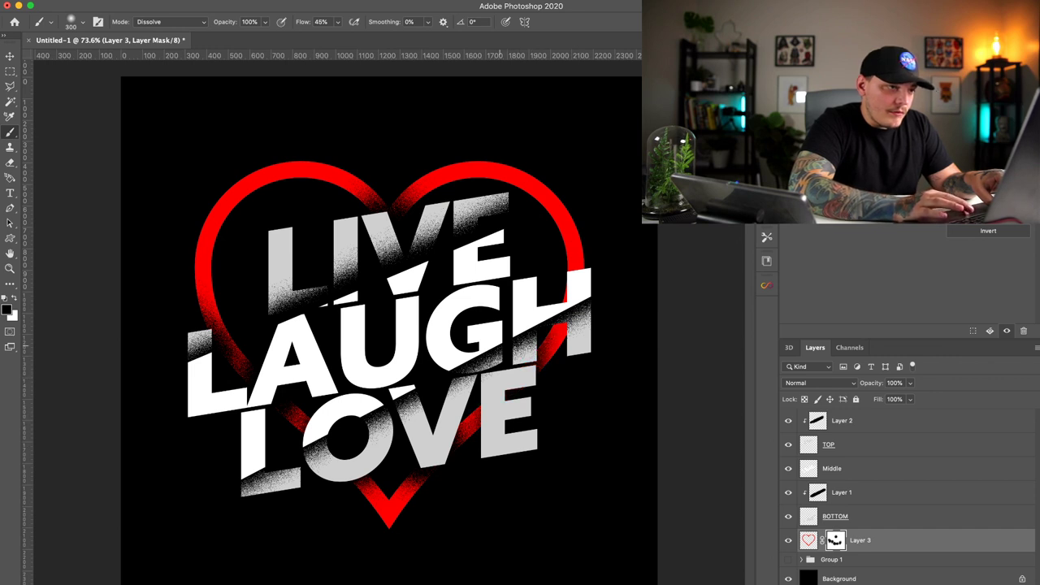
pyautogui.moveTo(542, 304); pyautogui.dragTo(569, 285)
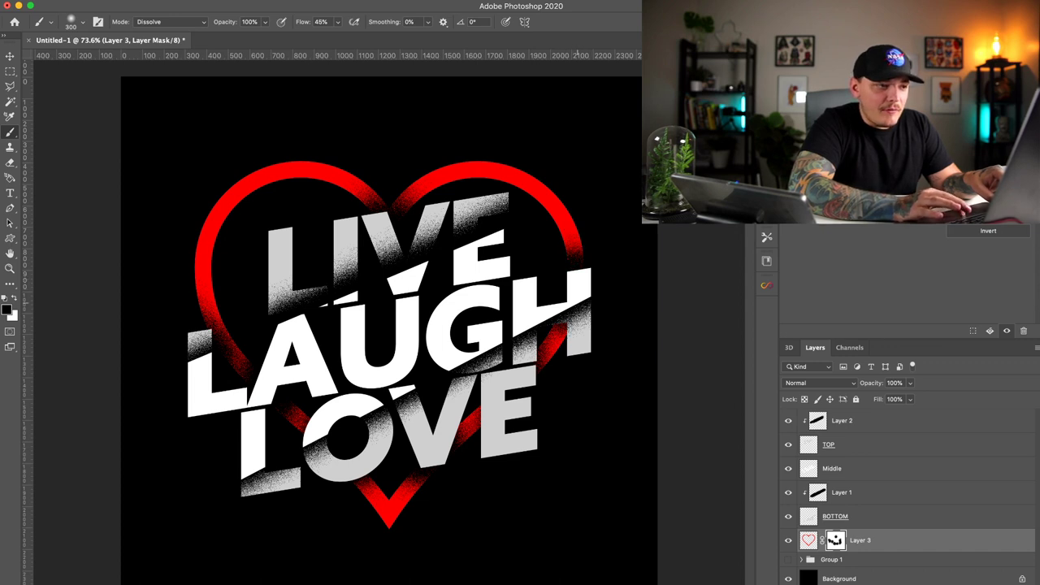
# Step: Reduce the mask brush size to 90 and switch its colour to white
pyautogui.press('[')
pyautogui.press('[')
pyautogui.press('[')
pyautogui.press('[')
pyautogui.press('[')
pyautogui.press('[')
pyautogui.press('[')
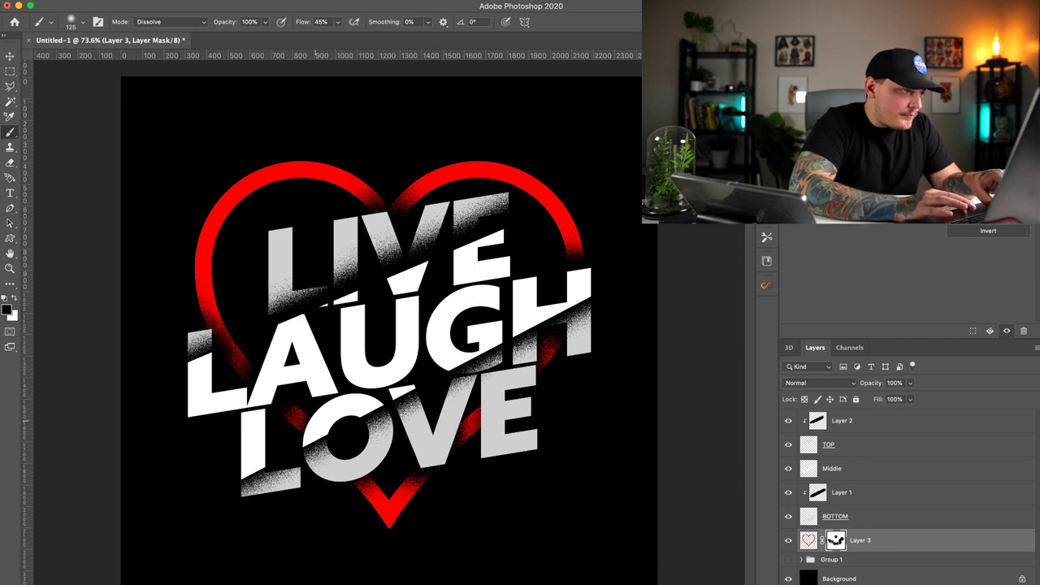
pyautogui.press('x')
pyautogui.press('[')
pyautogui.press('[')
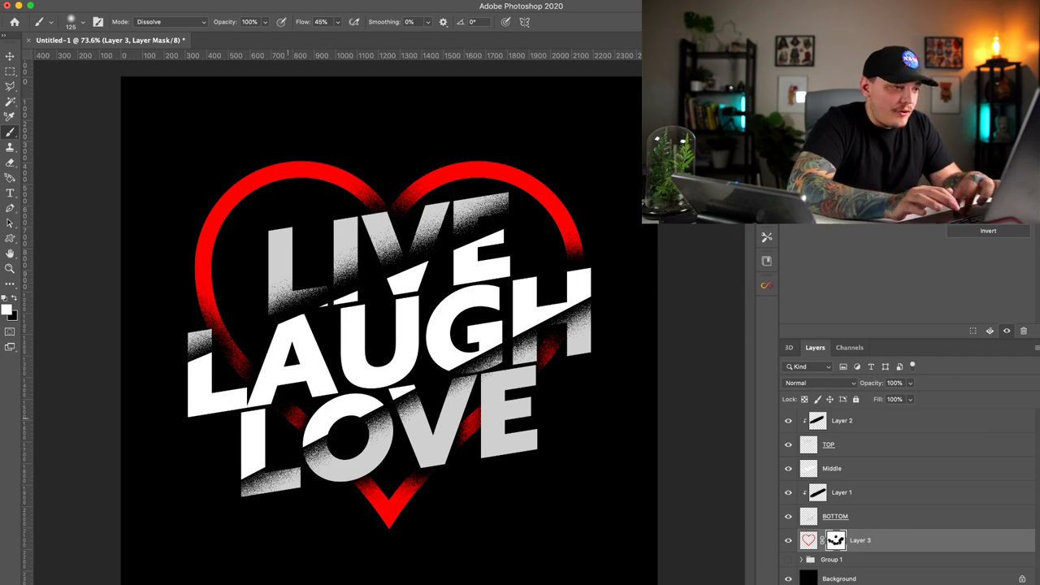
# Step: Examine the grainy fades along the heart outline around LOVE, LAUGH and LIVE up close, and return to the full artwork
pyautogui.press('super+plus')
pyautogui.press('super+plus')
pyautogui.moveTo(213, 476)
pyautogui.mouseDown()
pyautogui.moveTo(194, 493)
pyautogui.moveTo(191, 395)
pyautogui.mouseUp()
pyautogui.scroll(-3, 382, 325)
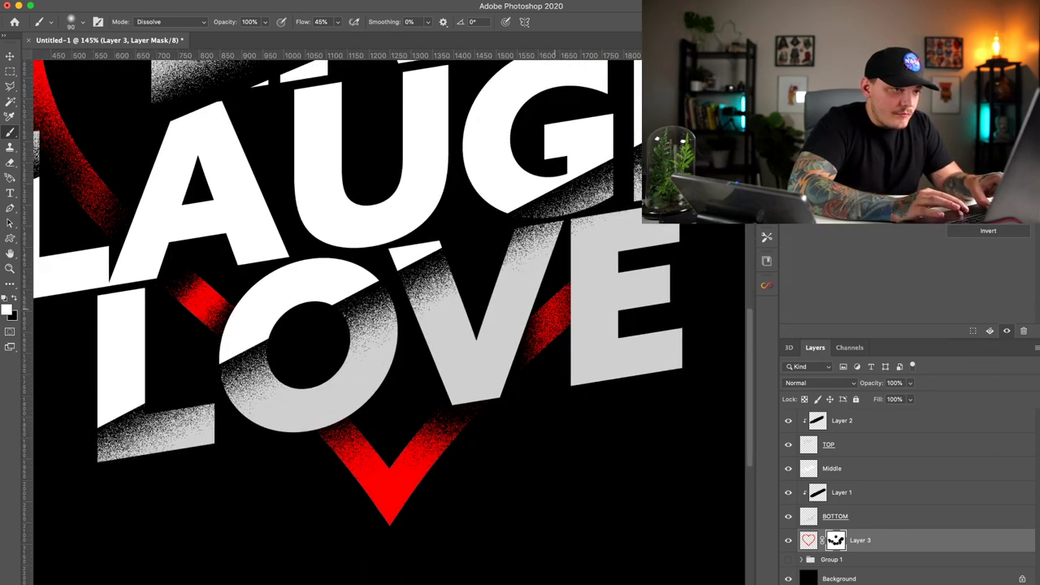
pyautogui.scroll(3, 557, 306)
pyautogui.hscroll(3, 557, 306)
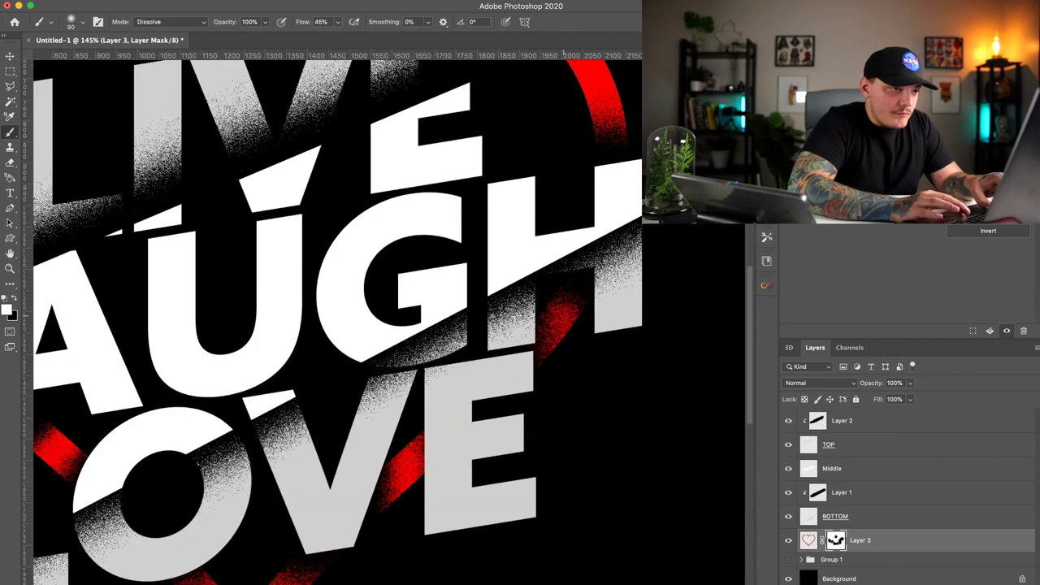
pyautogui.scroll(5, 557, 325)
pyautogui.hscroll(3, 557, 325)
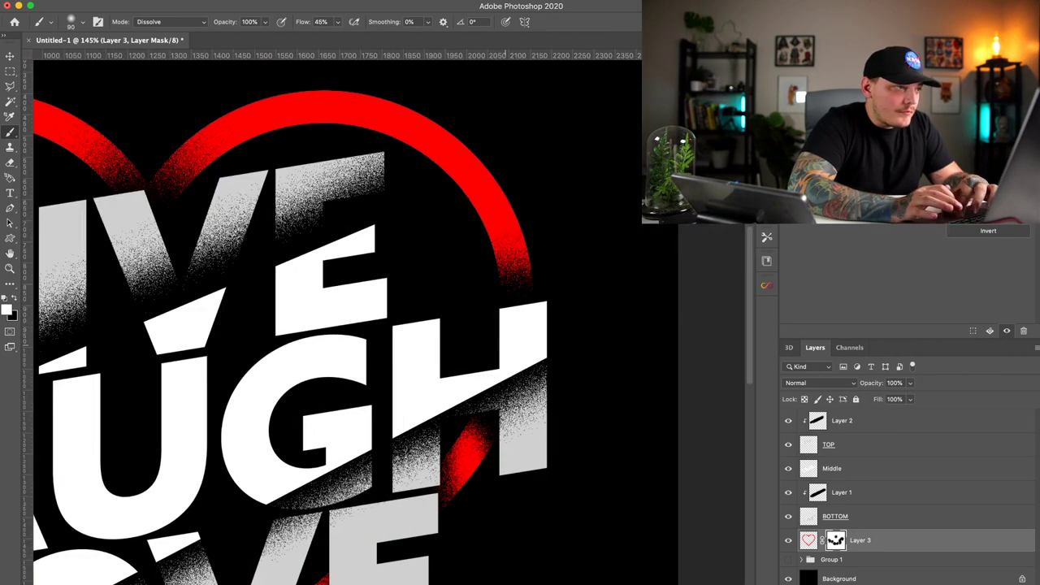
pyautogui.press('super+0')
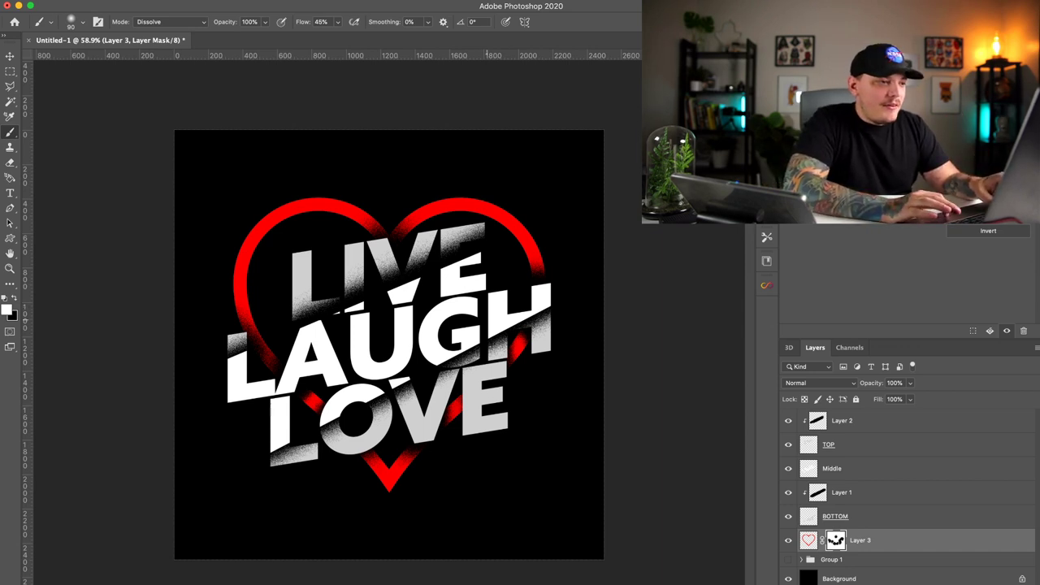
# Step: Group all the artwork layers from the heart's Layer 3 up to Layer 2
pyautogui.press('v')
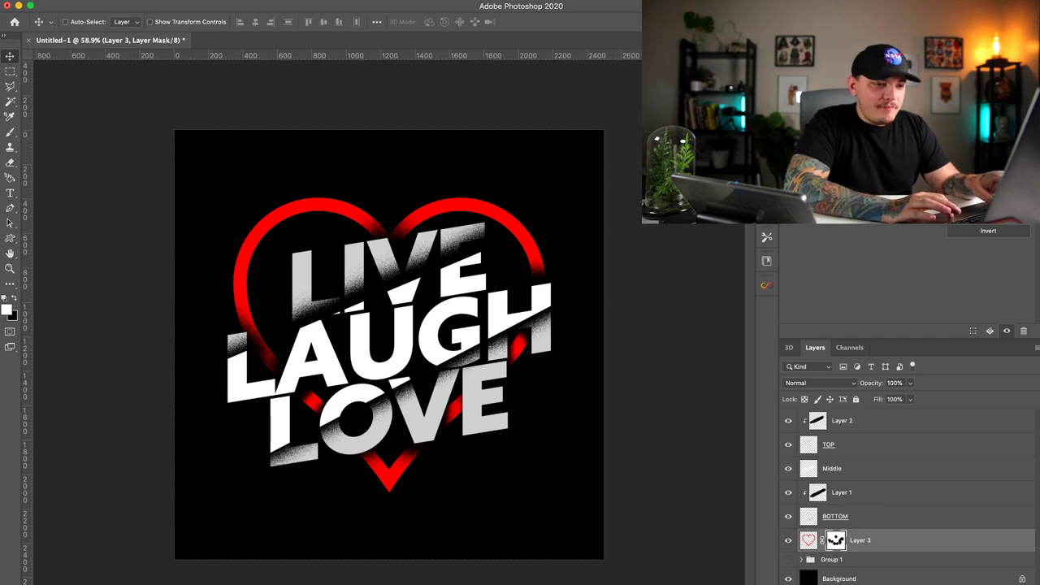
pyautogui.keyDown('shift'); pyautogui.click(861, 421); pyautogui.keyUp('shift')
pyautogui.press('super+g')
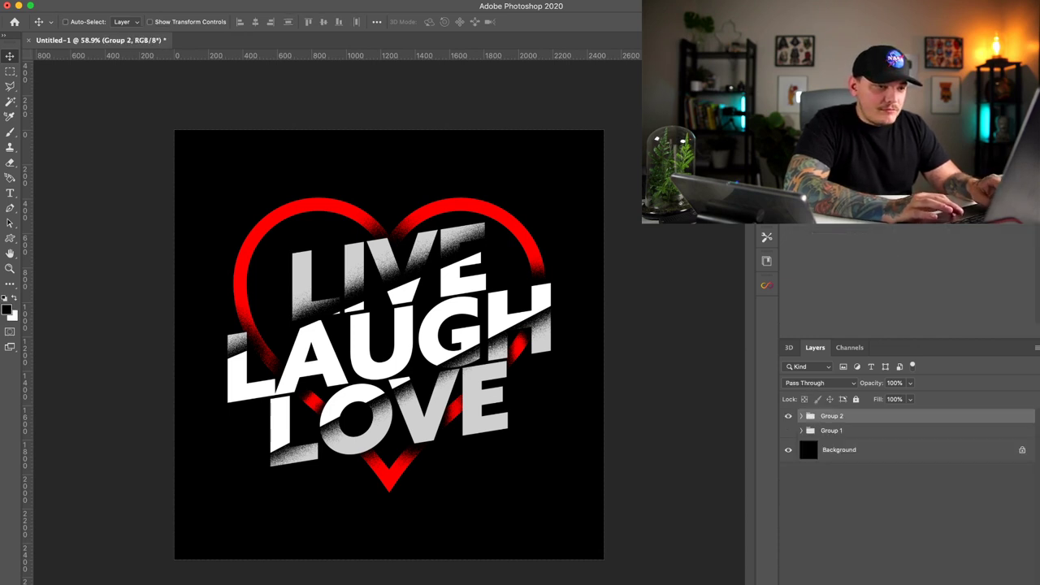
# Step: Check the old Group 1 with the new group hidden, delete Group 1, and show Group 2 again
pyautogui.click(788, 416)
pyautogui.click(788, 431)
pyautogui.click(788, 431)
pyautogui.click(832, 431)
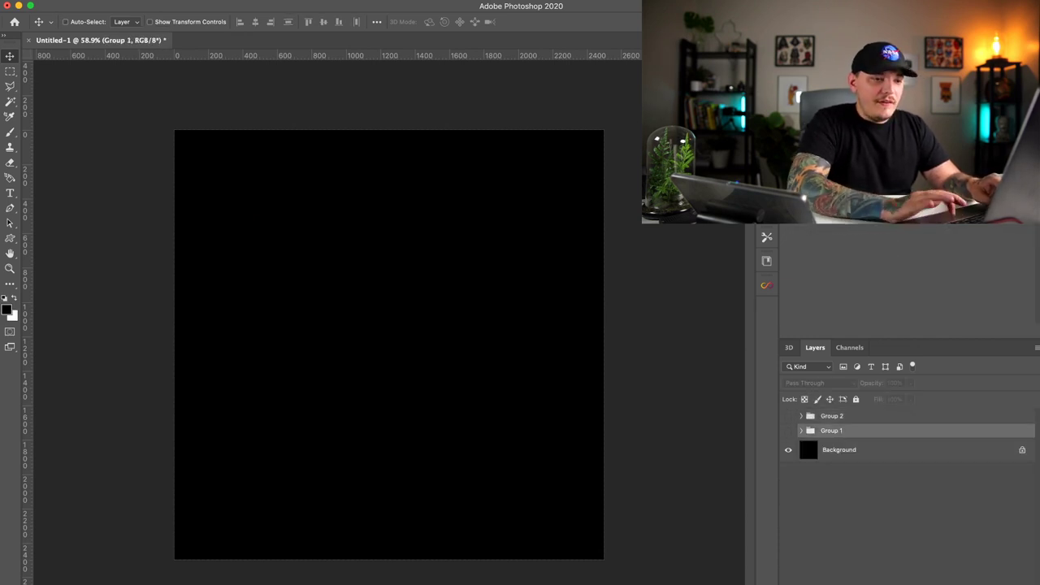
pyautogui.press('BackSpace')
pyautogui.click(787, 415)
# Step: Rename Group 2 as DESIGN !
pyautogui.click(832, 416)
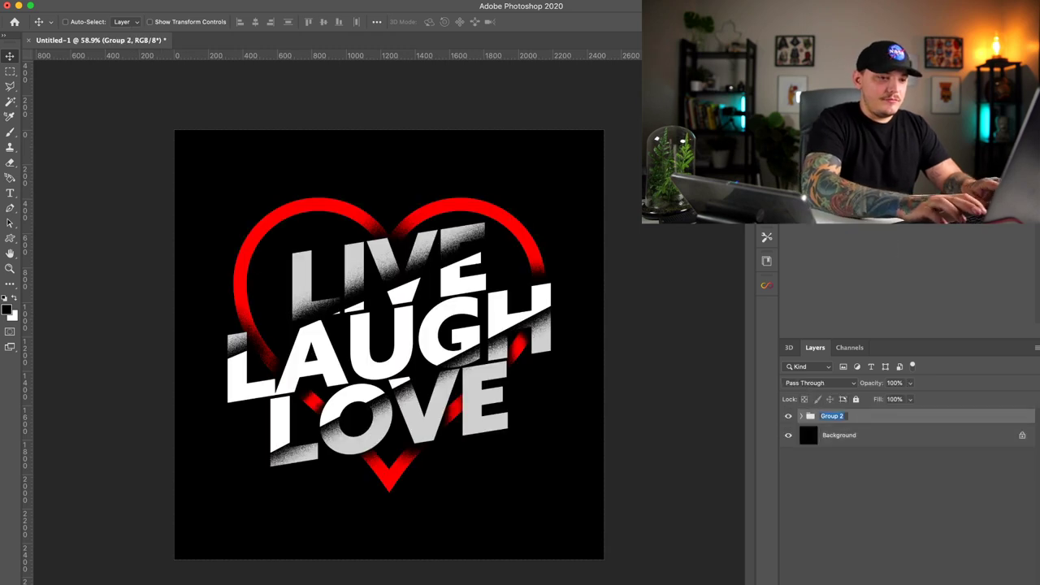
pyautogui.doubleClick(831, 415)
pyautogui.write('DESIGN 1')
pyautogui.press('Return')
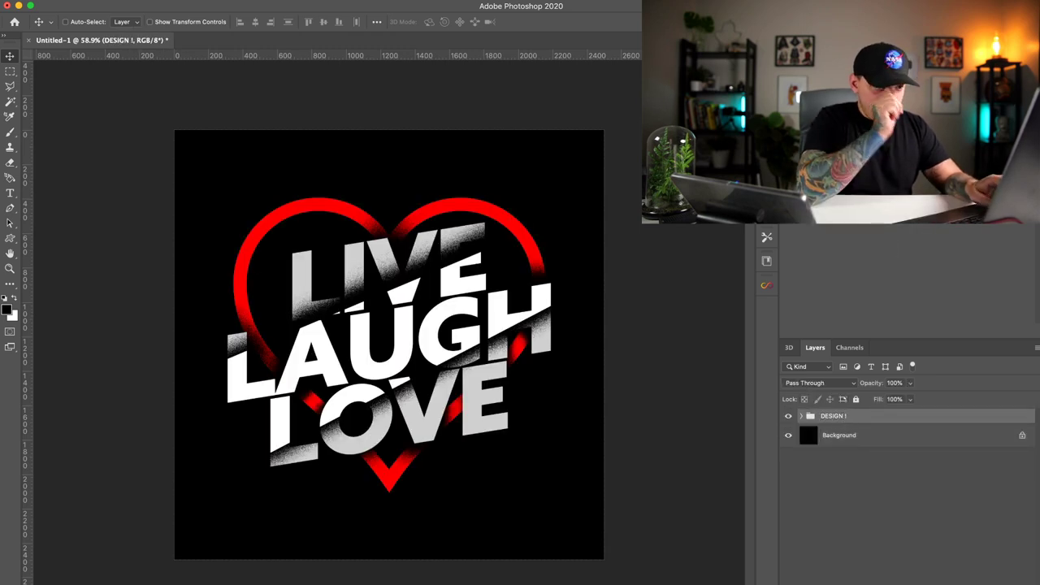
# Step: Rename the artwork group as LIVE LAUGH LOVE
pyautogui.doubleClick(831, 416)
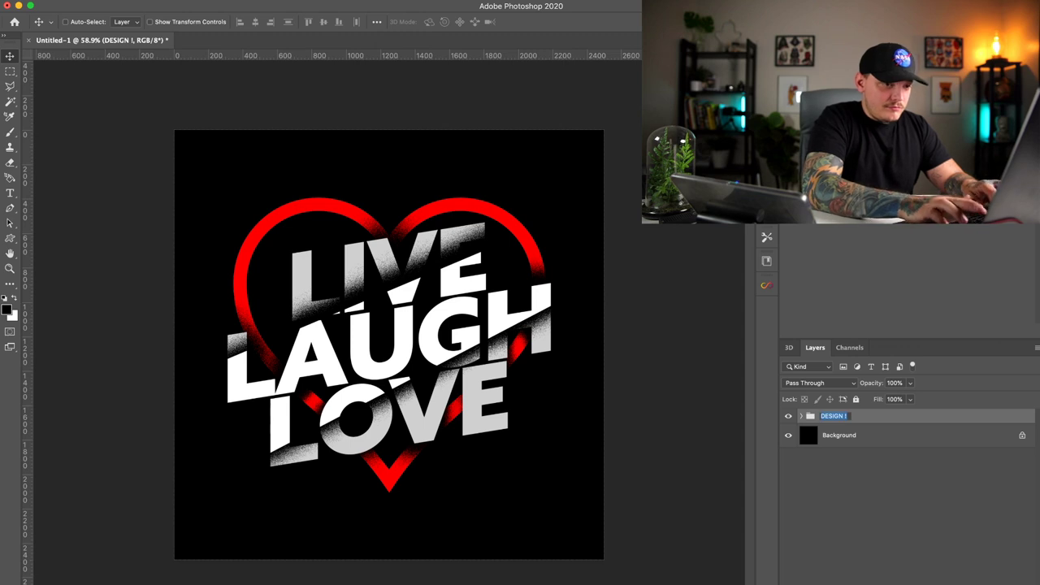
pyautogui.write('LIVE LAUGH LOVE')
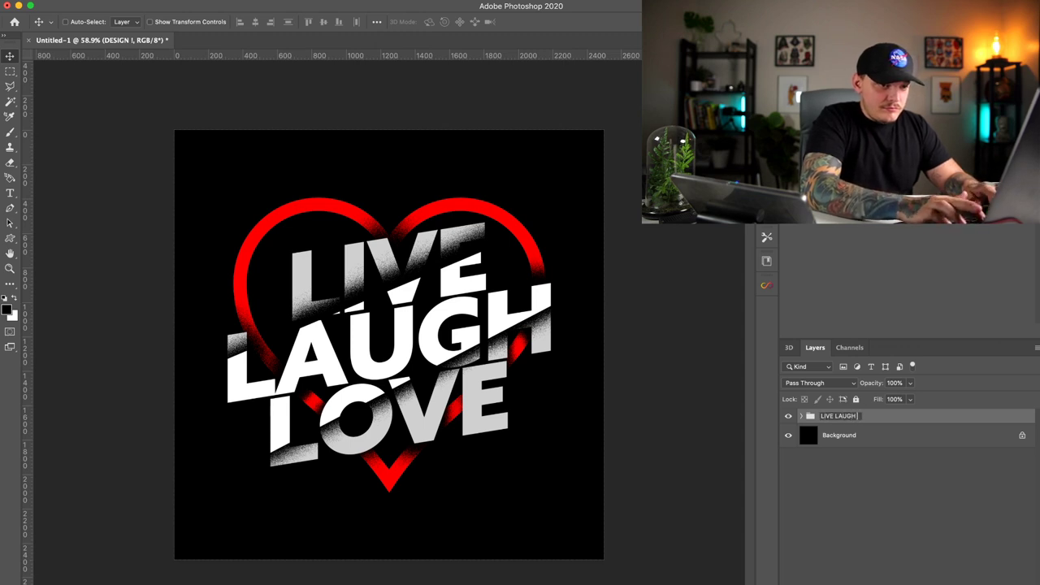
pyautogui.press('Return')
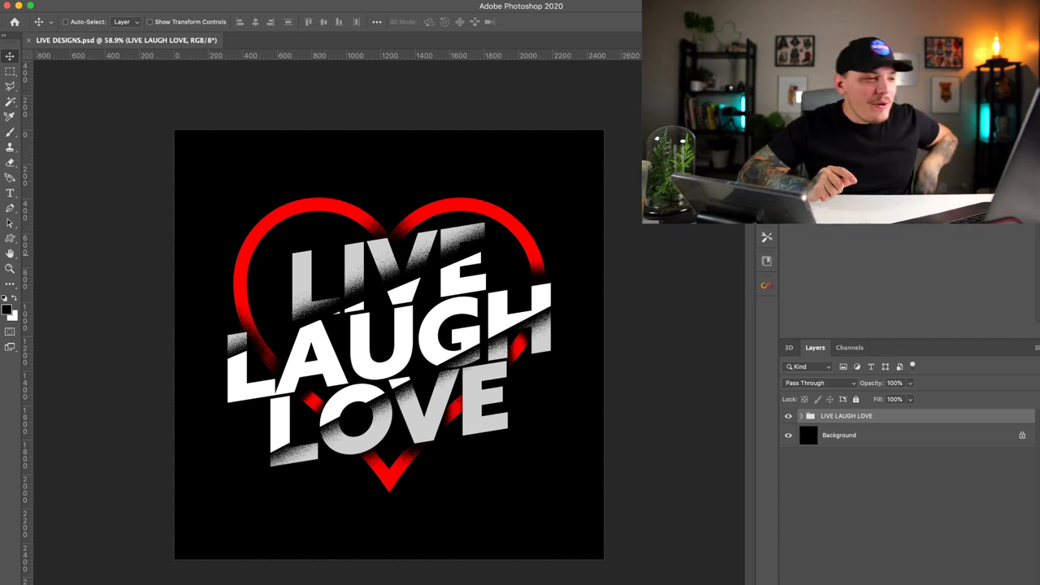
# Step: Hide the LIVE LAUGH LOVE group and add a text line reading Alice on the empty canvas
pyautogui.click(788, 416)
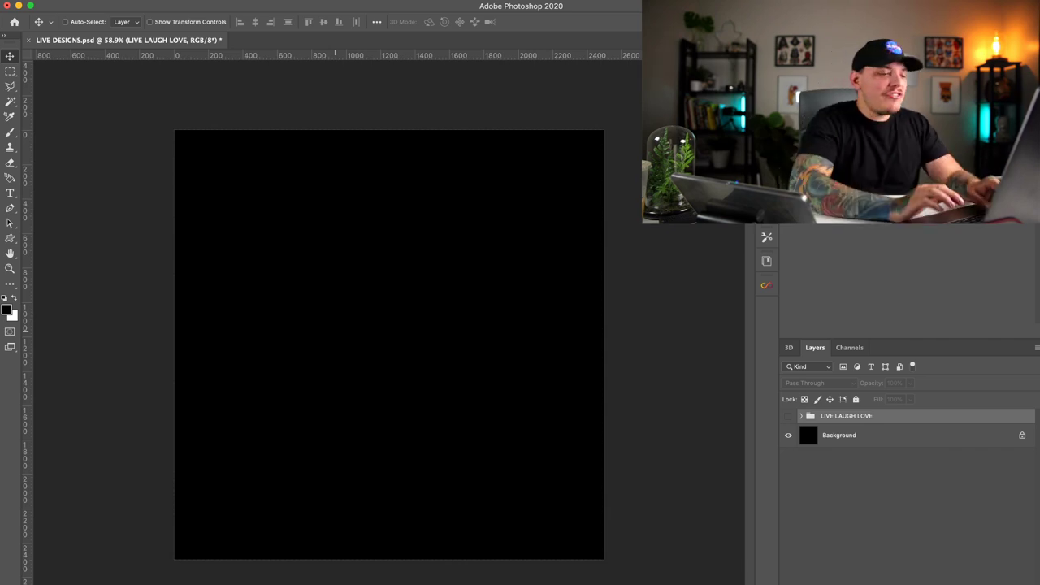
pyautogui.press('t')
pyautogui.click(293, 307)
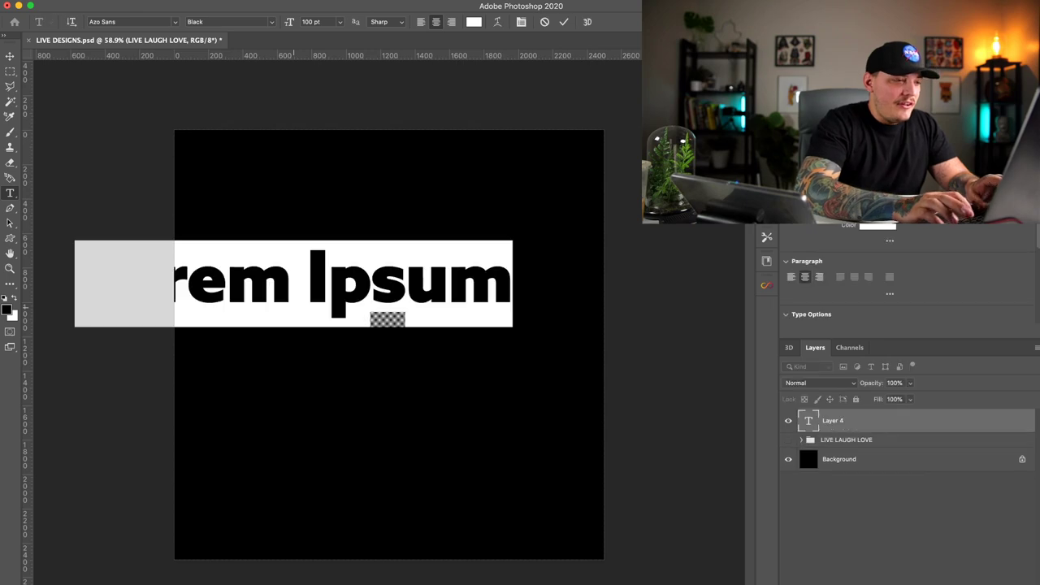
pyautogui.write('Alive')
pyautogui.press('super+a')
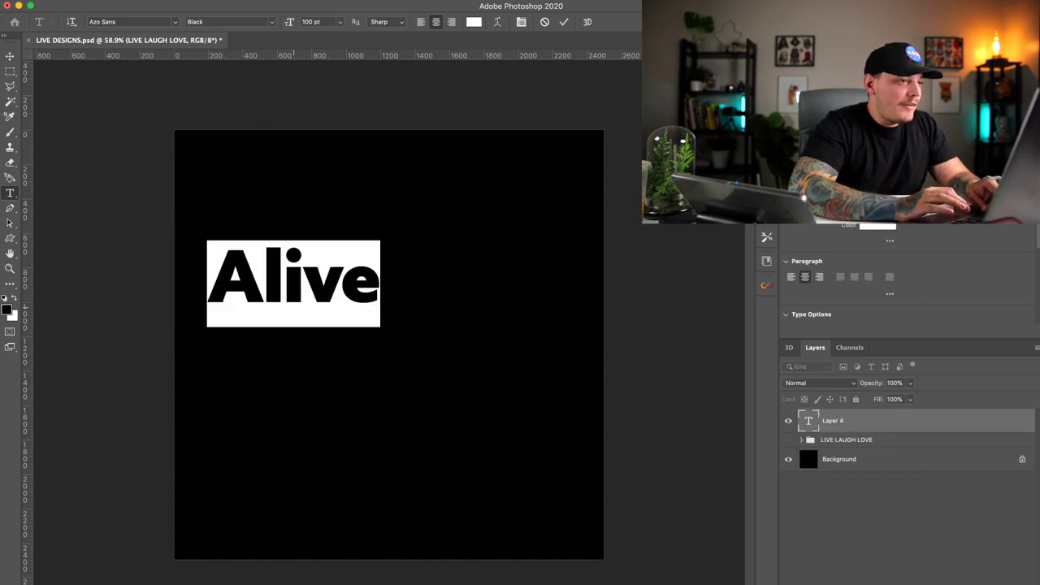
pyautogui.click(325, 284)
pyautogui.press('BackSpace')
pyautogui.write('c')
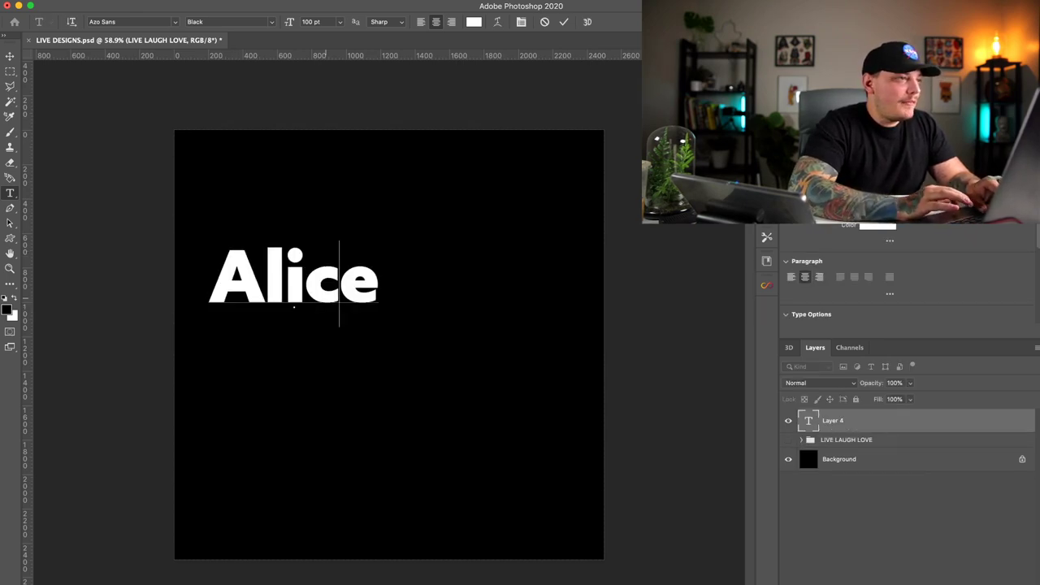
# Step: Set the Alice text in the Ancient Medium font
pyautogui.click(104, 22)
pyautogui.write('a')
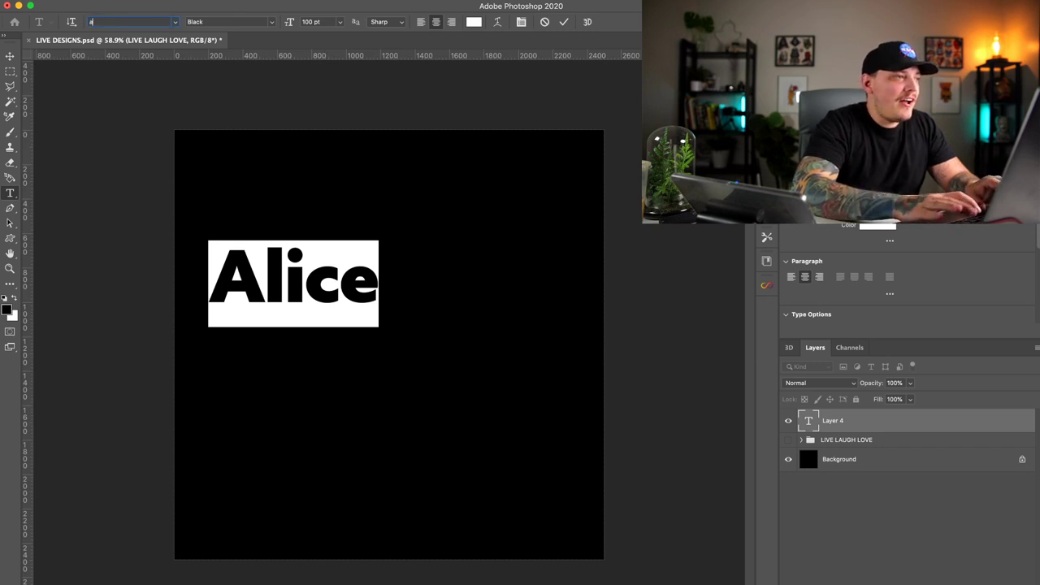
pyautogui.write('nc')
pyautogui.press('Down')
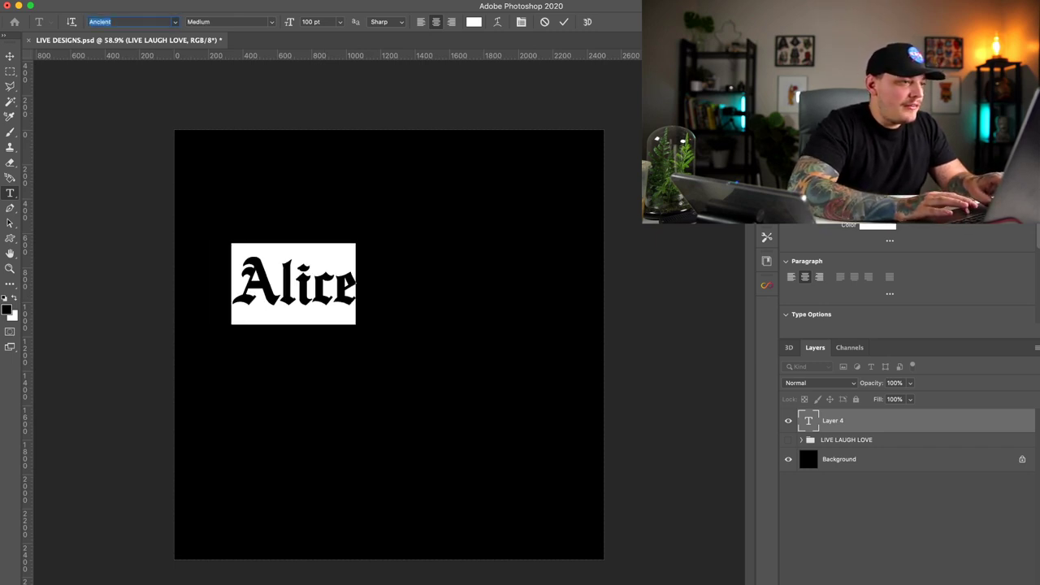
pyautogui.press('Return')
pyautogui.press('super+Return')
# Step: Enlarge Alice to about 192 pt and center it horizontally on the canvas
pyautogui.press('v')
pyautogui.press('super+t')
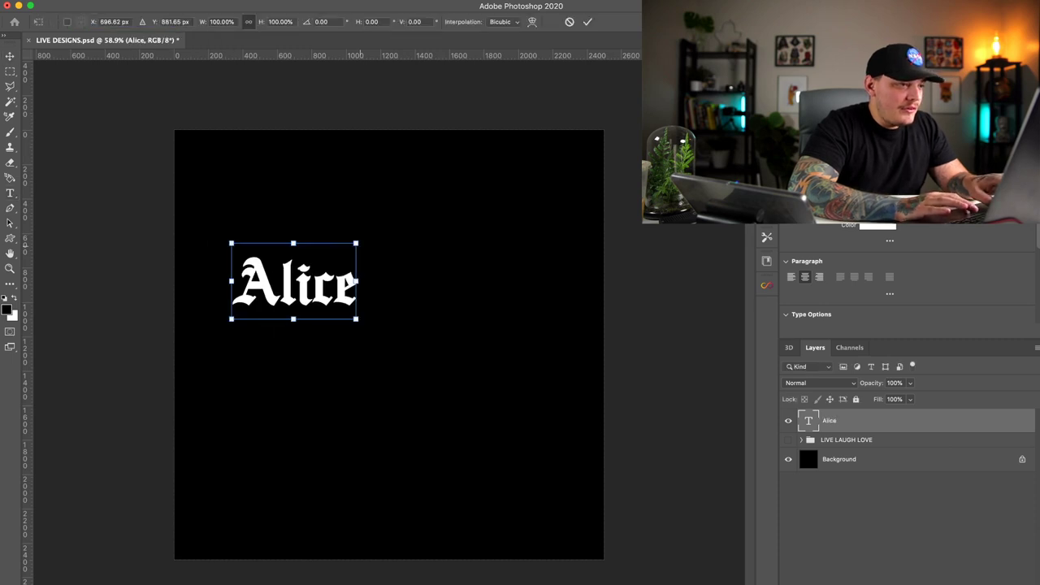
pyautogui.moveTo(356, 244); pyautogui.dragTo(469, 174)
pyautogui.press('Return')
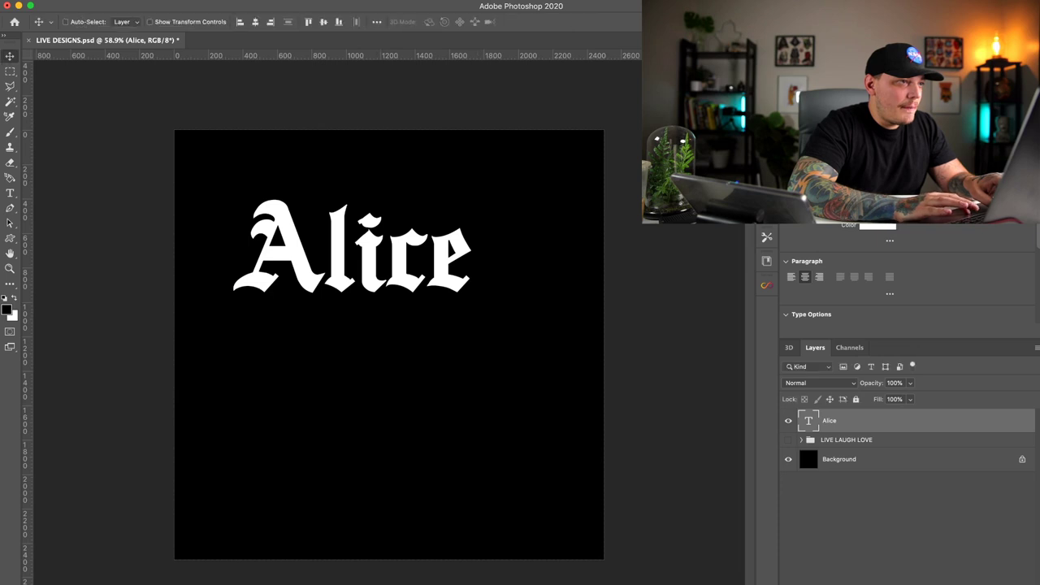
pyautogui.press('super+a')
pyautogui.click(255, 22)
pyautogui.press('super+d')
# Step: Duplicate the Alice text directly below and change the copy to read in
pyautogui.moveTo(373, 262); pyautogui.dragTo(372, 335)
pyautogui.press('t')
pyautogui.click(364, 335)
pyautogui.press('super+a')
pyautogui.write('I')
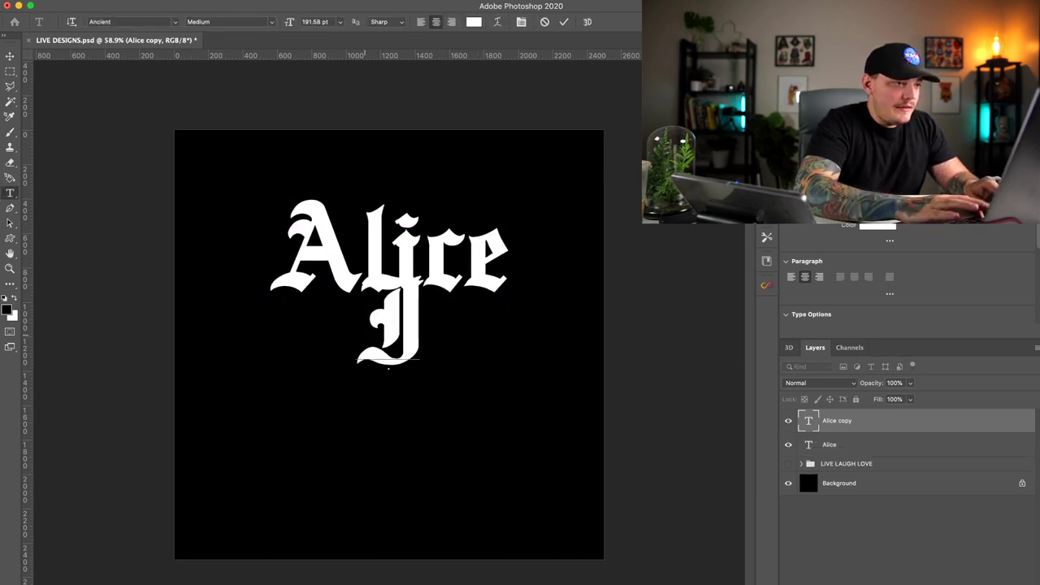
pyautogui.press('BackSpace')
pyautogui.write('in')
pyautogui.press('Escape')
pyautogui.press('v')
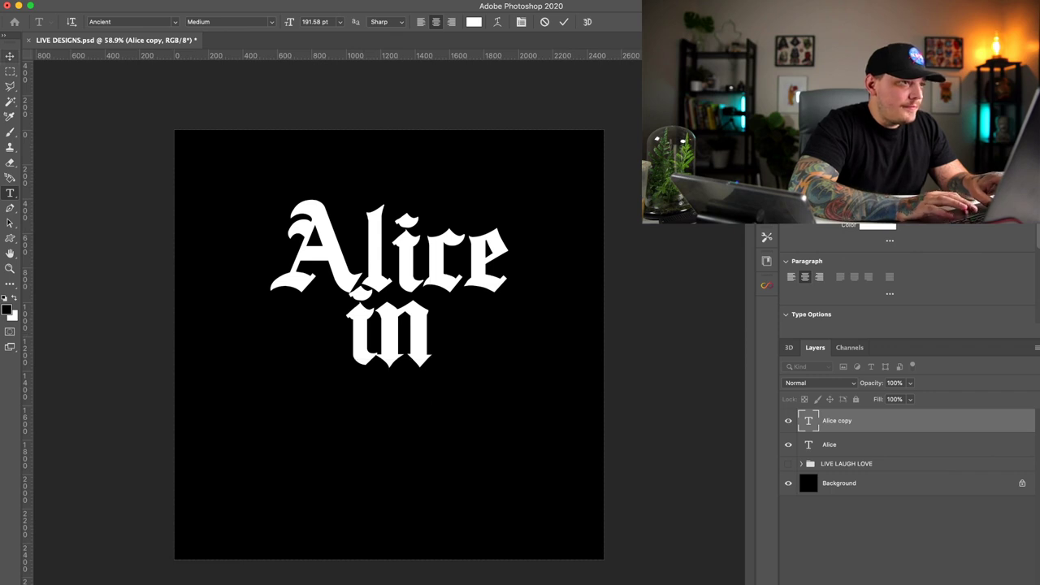
# Step: Center the word in horizontally on the canvas and move it slightly down, clear of Alice
pyautogui.press('super+a')
pyautogui.click(255, 22)
pyautogui.press('super+d')
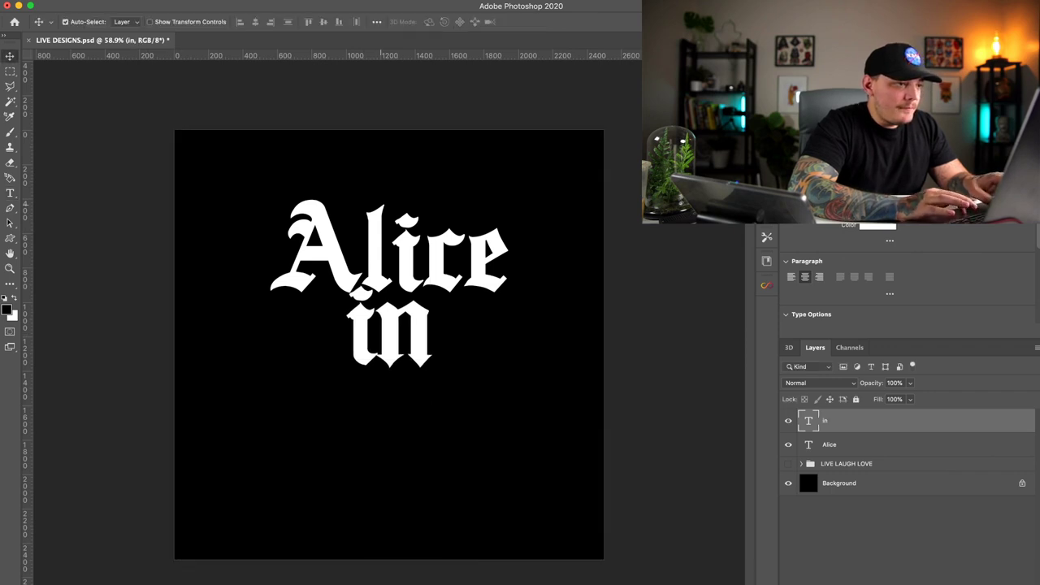
pyautogui.moveTo(381, 204); pyautogui.dragTo(381, 212)
# Step: Duplicate the Alice text below the word in and change the copy to read Chains
pyautogui.keyDown('super'); pyautogui.click(407, 284); pyautogui.keyUp('super')
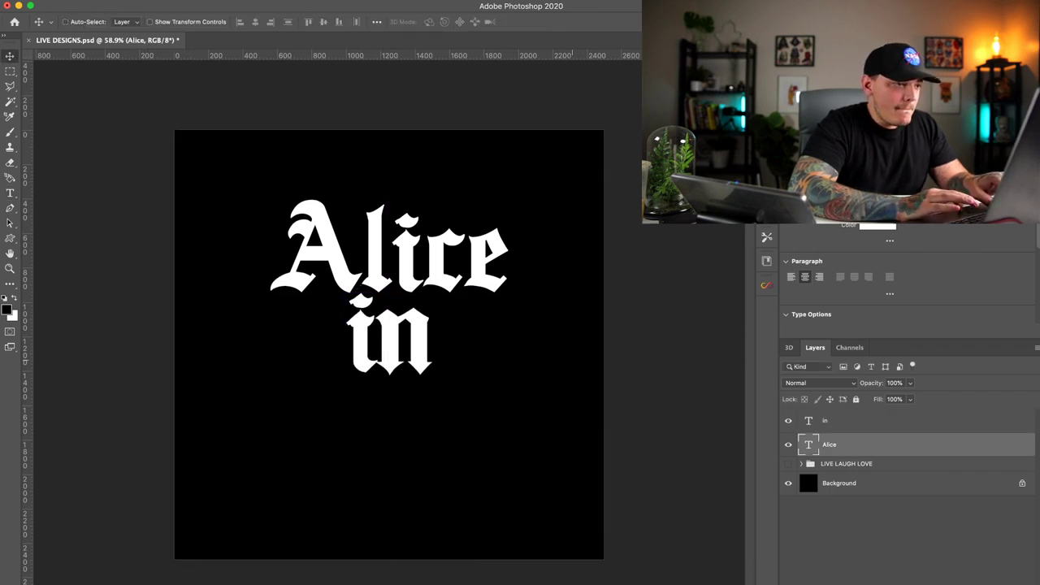
pyautogui.moveTo(407, 289); pyautogui.dragTo(405, 466)
pyautogui.press('t')
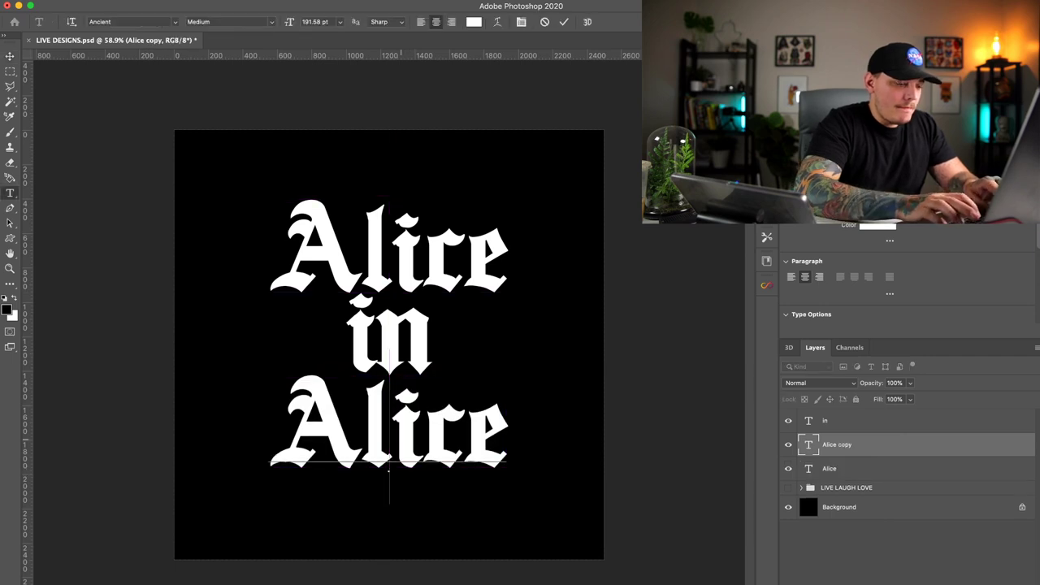
pyautogui.doubleClick(389, 455)
pyautogui.write('Chains')
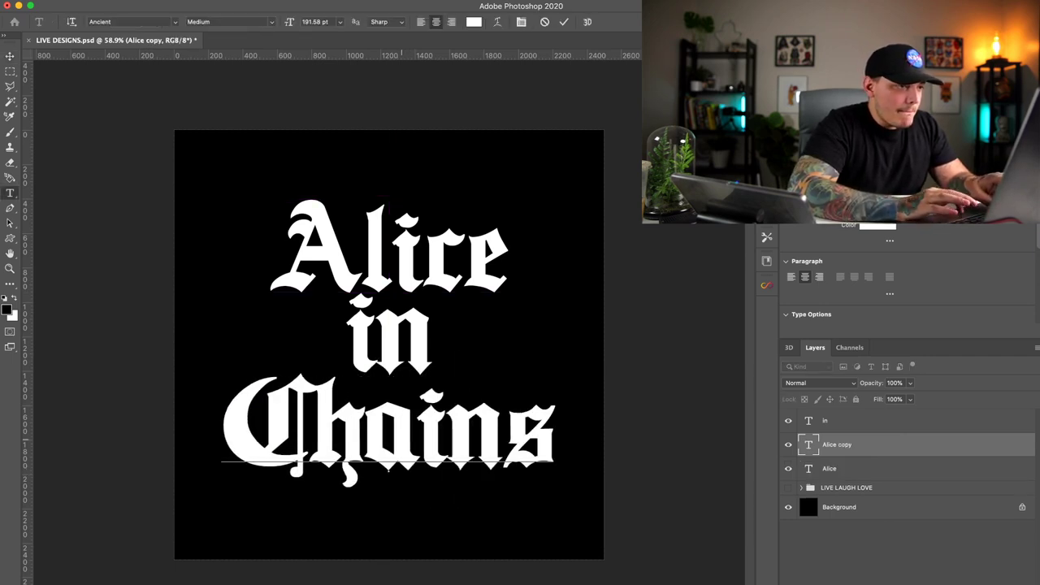
# Step: Nudge Chains upward so it sits tightly under the word in
pyautogui.click(10, 56)
pyautogui.hotkey('shift', 'Up')
pyautogui.hotkey('shift', 'Up')
pyautogui.hotkey('shift', 'Up')
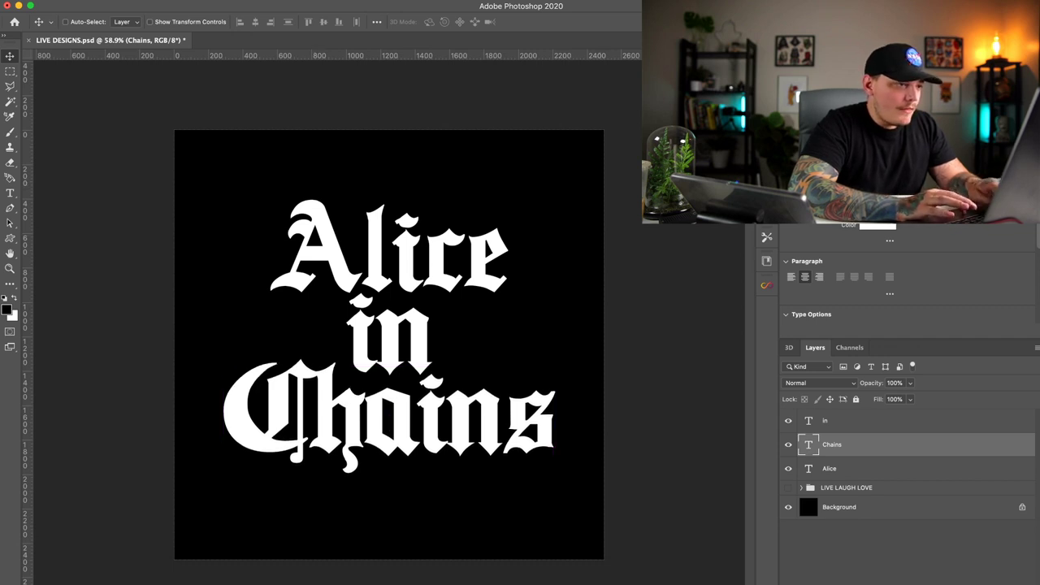
# Step: Scale the word in down to 45.76% and place it just to the right of Alice
pyautogui.hotkey('alt', ']')
pyautogui.press('super+t')
pyautogui.moveTo(432, 255); pyautogui.dragTo(409, 293)
pyautogui.moveTo(389, 334); pyautogui.dragTo(533, 260)
pyautogui.press('Return')
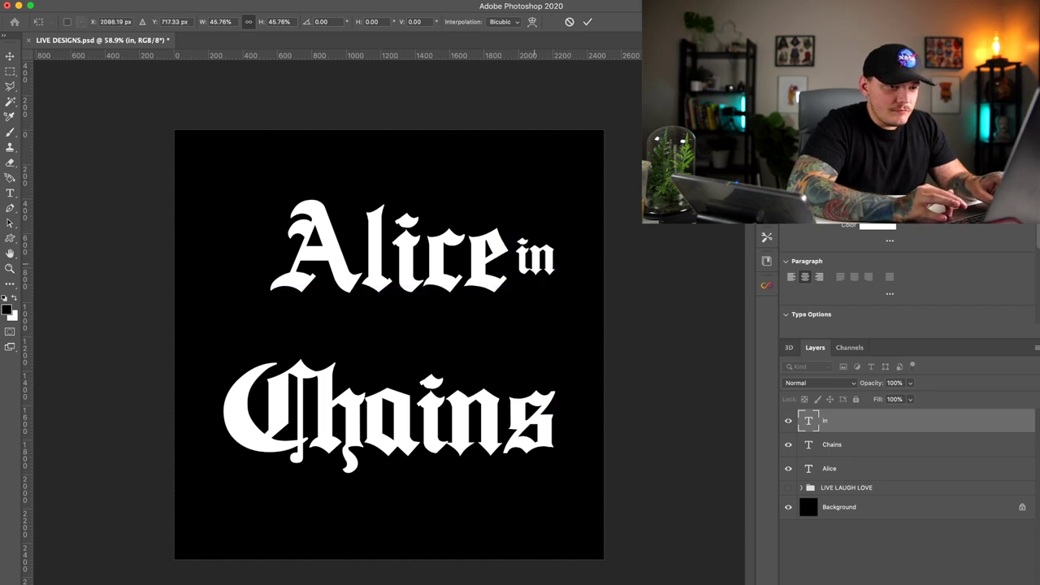
# Step: Move Chains up beneath Alice and align its left edge with the start of Alice
pyautogui.keyDown('super'); pyautogui.click(390, 376); pyautogui.keyUp('super')
pyautogui.moveTo(390, 376); pyautogui.dragTo(390, 318)
pyautogui.moveTo(390, 355); pyautogui.dragTo(440, 354)
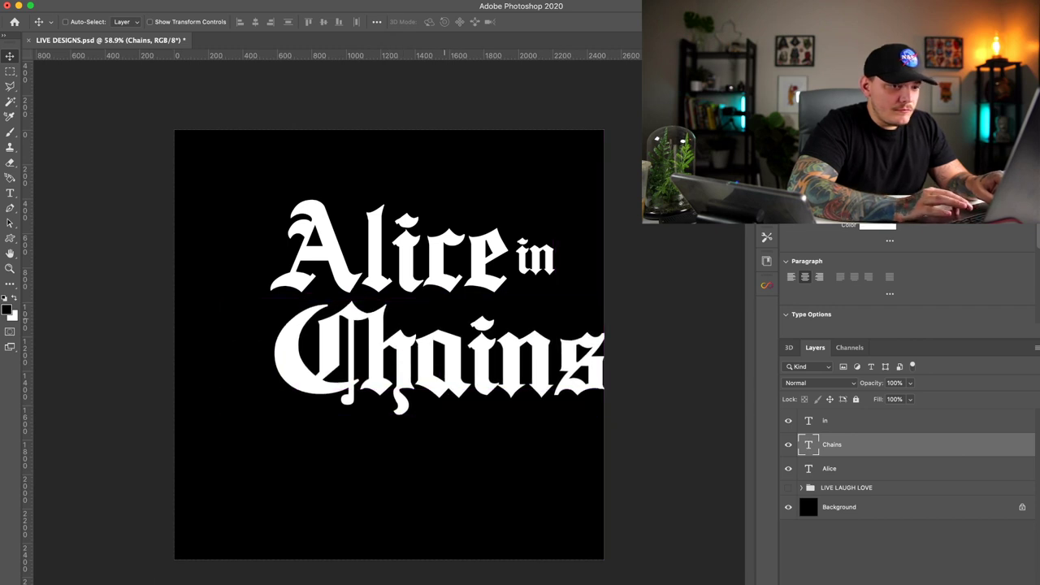
# Step: Move Alice, in and Chains together to the left so the whole lettering fits on the canvas
pyautogui.click(829, 421)
pyautogui.keyDown('shift'); pyautogui.click(830, 469); pyautogui.keyUp('shift')
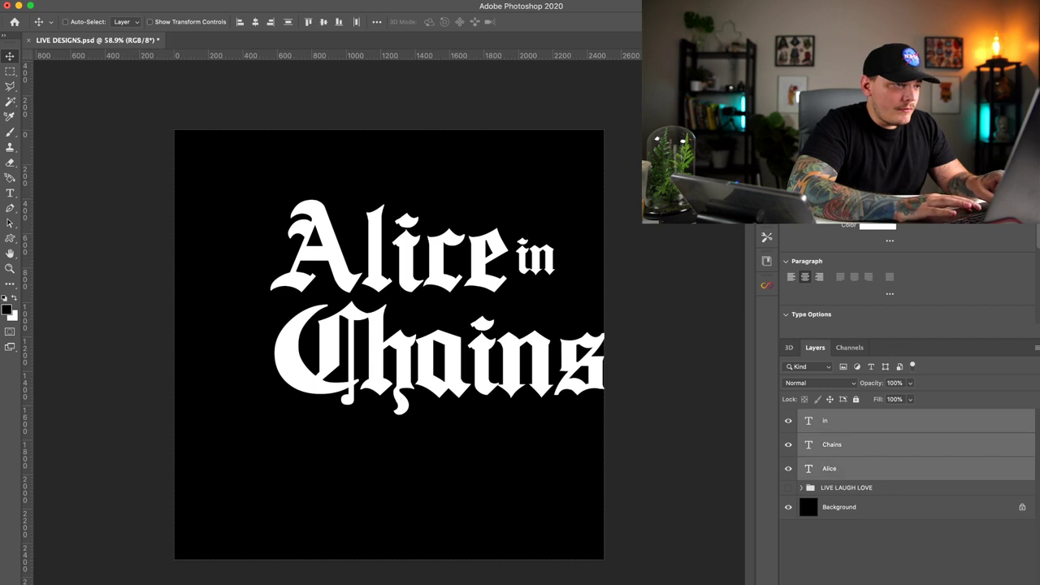
pyautogui.moveTo(509, 358); pyautogui.dragTo(451, 358)
# Step: Scale the word in up to 155.56% and place it beside the end of Alice
pyautogui.click(829, 421)
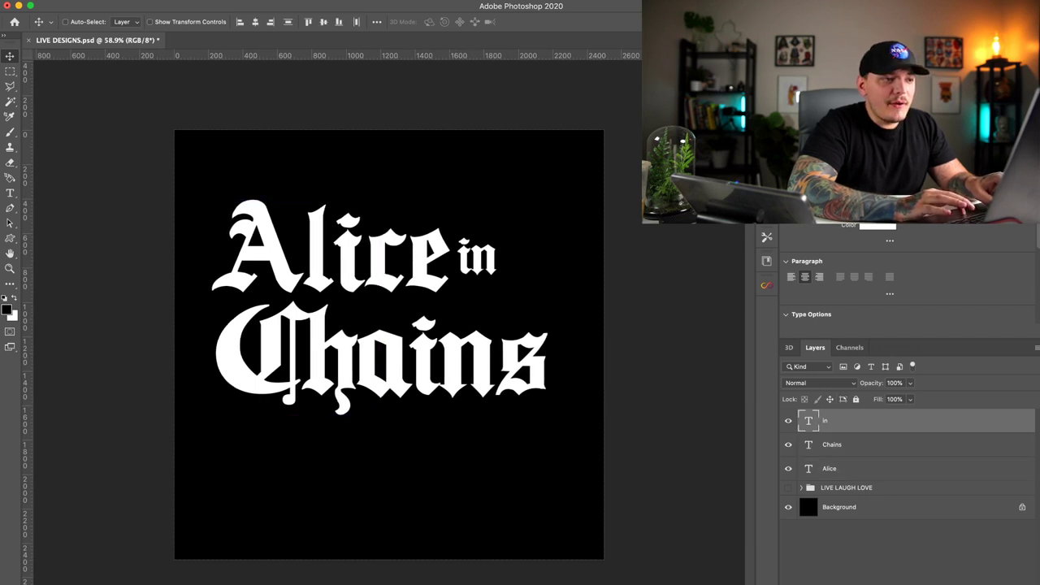
pyautogui.moveTo(531, 286); pyautogui.dragTo(549, 294)
pyautogui.press('super+t')
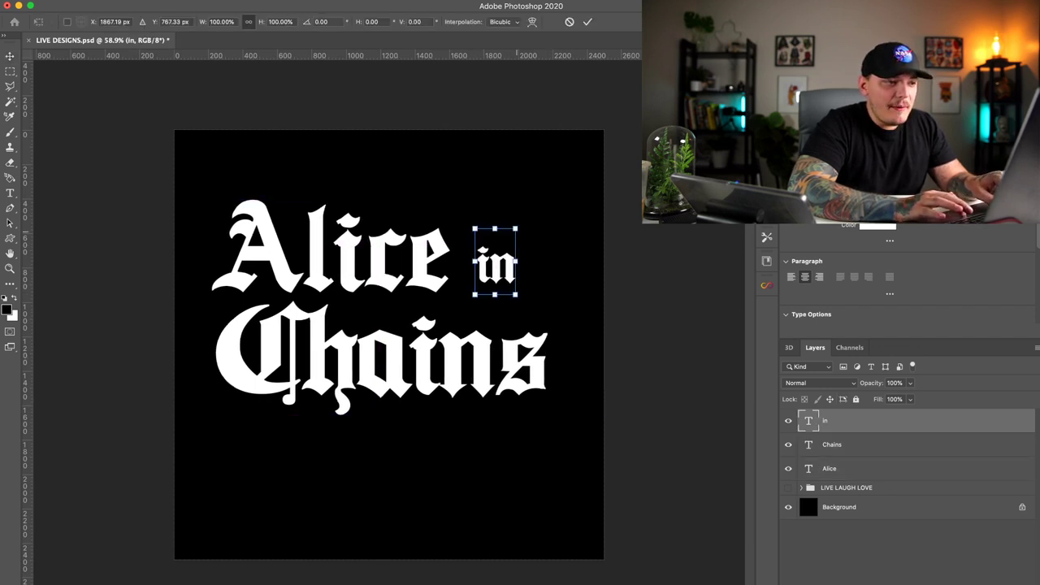
pyautogui.moveTo(516, 229); pyautogui.dragTo(528, 211)
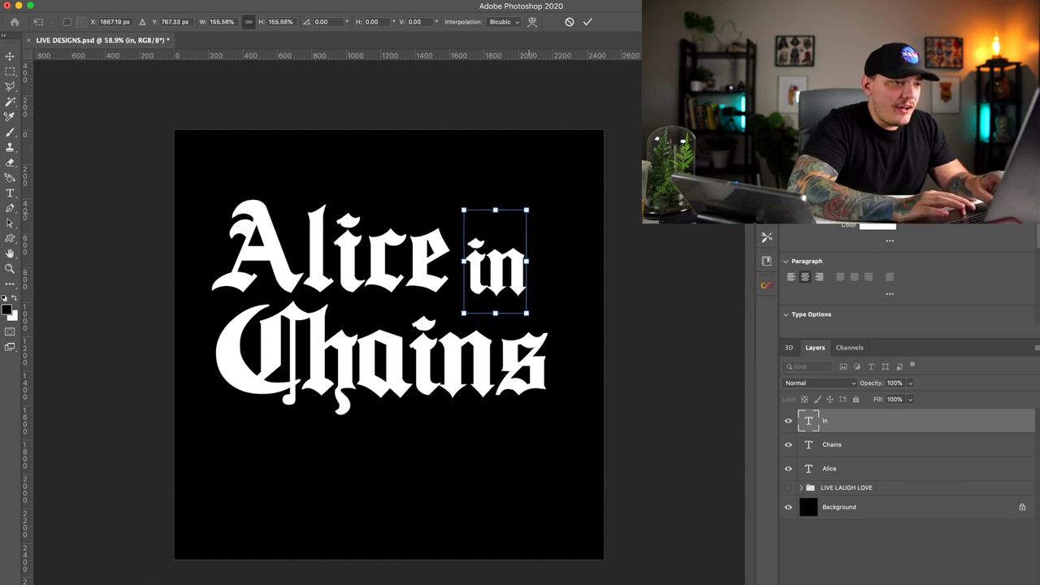
pyautogui.press('Return')
pyautogui.moveTo(505, 261)
pyautogui.mouseDown()
pyautogui.moveTo(512, 252)
pyautogui.moveTo(495, 258)
pyautogui.mouseUp()
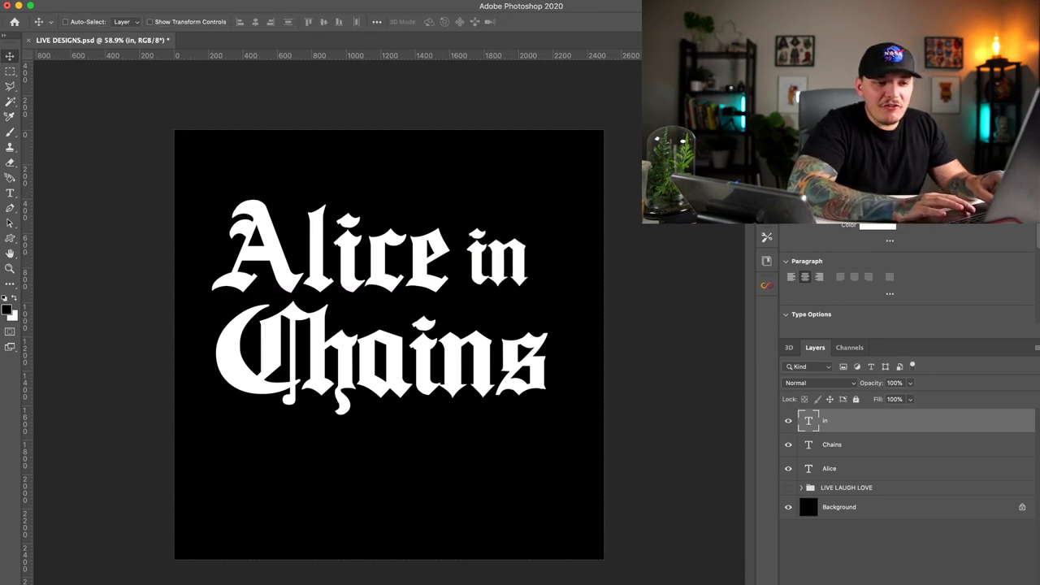
# Step: Reorder the Alice layer above Chains and align Alice and in by their vertical centres
pyautogui.moveTo(829, 468); pyautogui.dragTo(830, 435)
pyautogui.keyDown('shift'); pyautogui.click(837, 421); pyautogui.keyUp('shift')
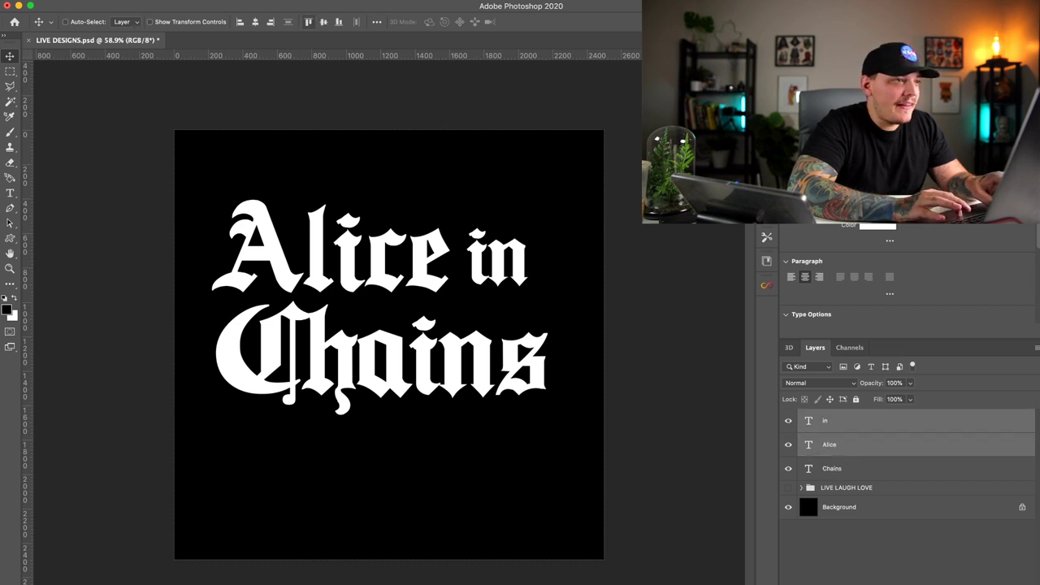
pyautogui.click(309, 22)
pyautogui.click(324, 22)
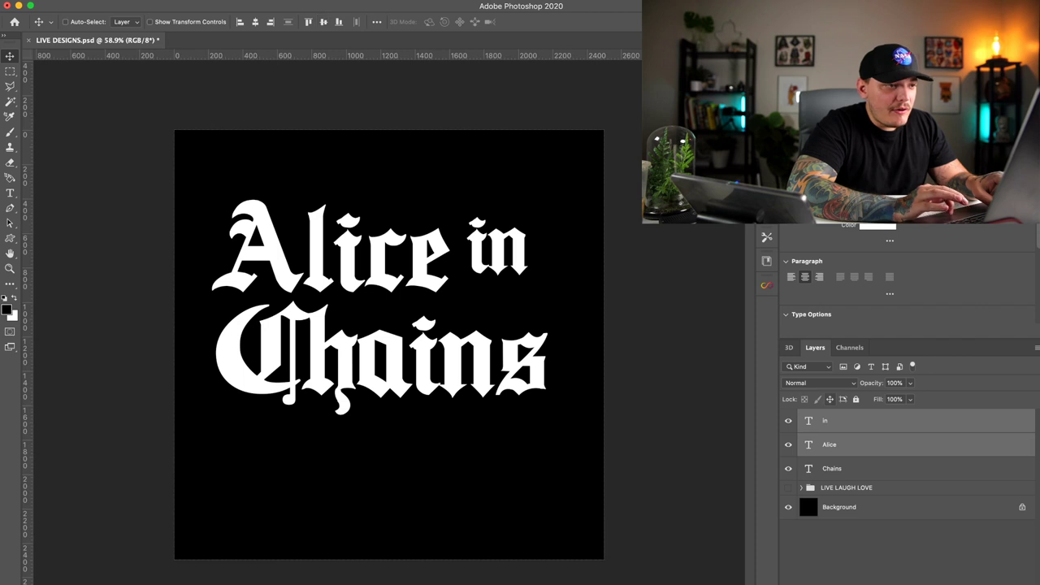
# Step: Lower the word in so it lines up with the bottom of Alice, leaving a small gap after Alice
pyautogui.click(829, 420)
pyautogui.moveTo(451, 231); pyautogui.dragTo(485, 254)
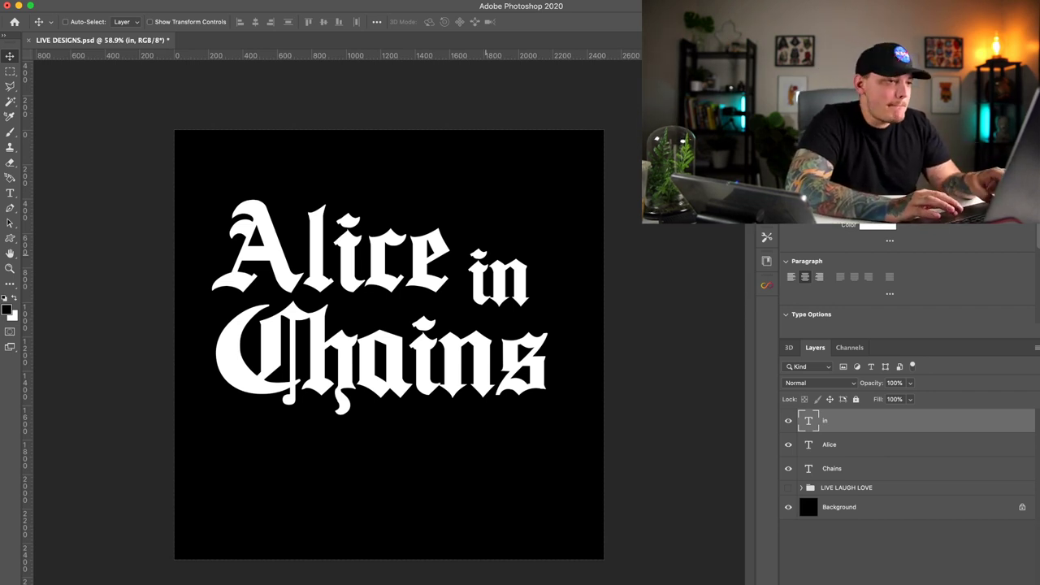
pyautogui.moveTo(483, 262); pyautogui.dragTo(477, 242)
pyautogui.hotkey('shift', 'Right')
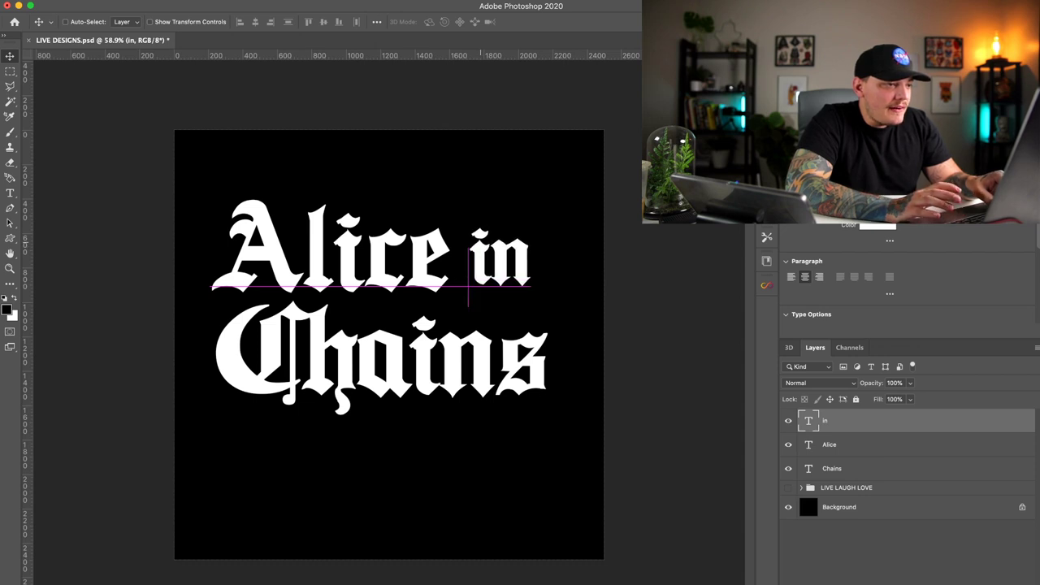
# Step: Widen the kerning between the individual letters of Chains, opening up the gap after the C most
pyautogui.press('t')
pyautogui.click(302, 358)
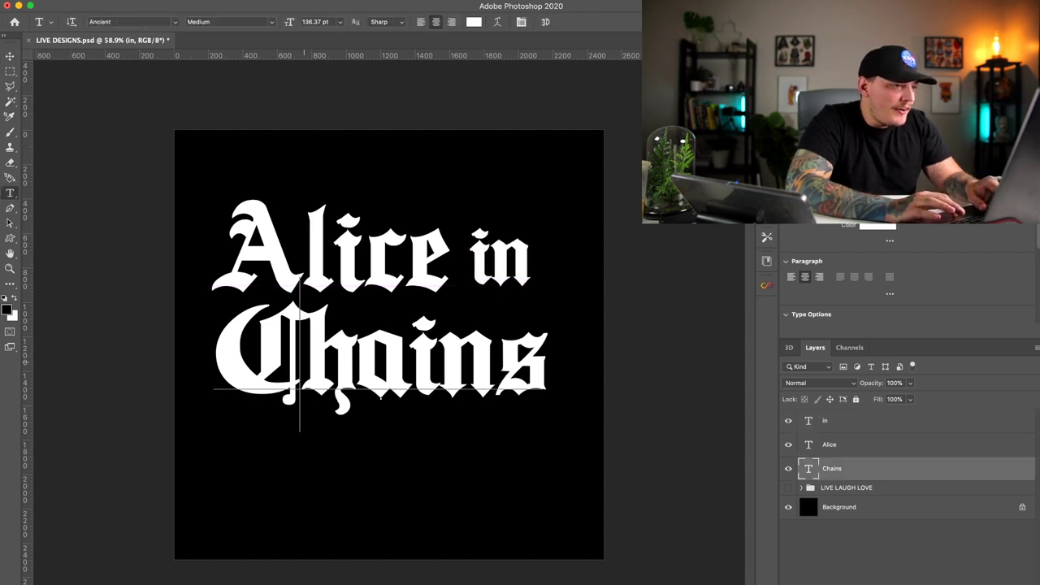
pyautogui.hotkey('alt', 'Right')
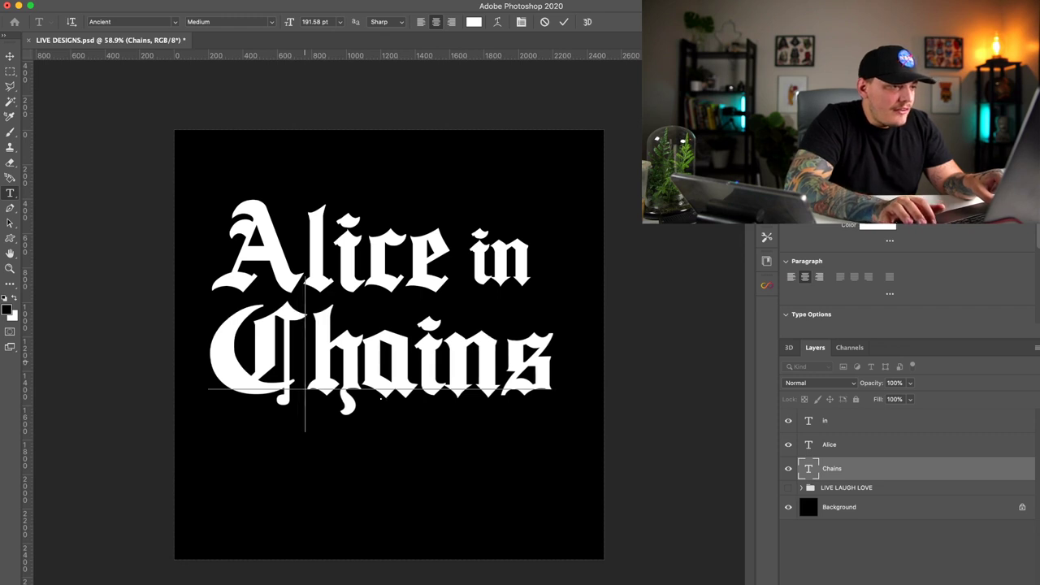
pyautogui.press('Right')
pyautogui.hotkey('alt', 'Right')
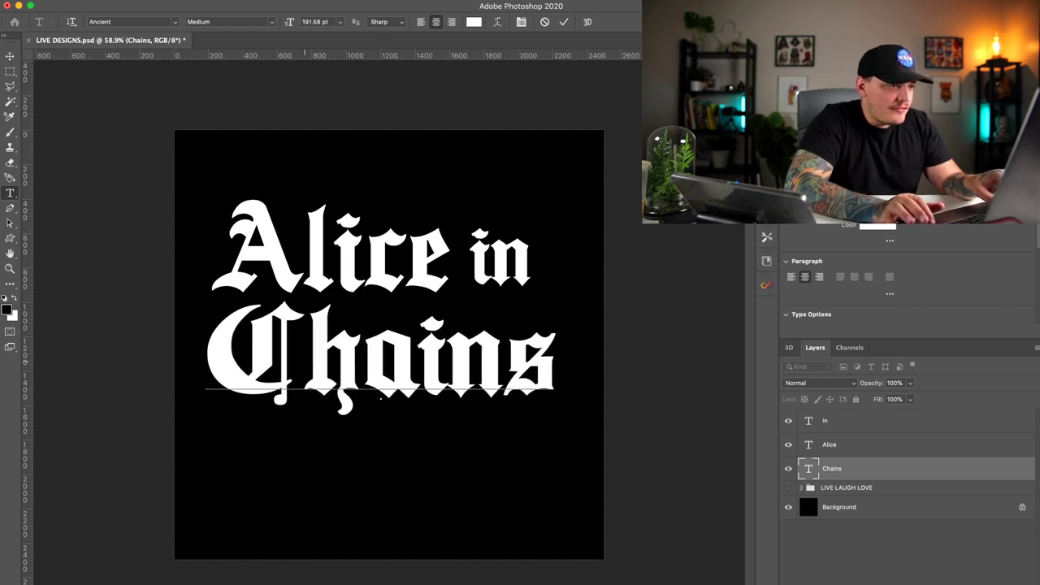
pyautogui.press('Right')
pyautogui.hotkey('alt', 'Right')
pyautogui.press('Right')
pyautogui.hotkey('alt', 'Right')
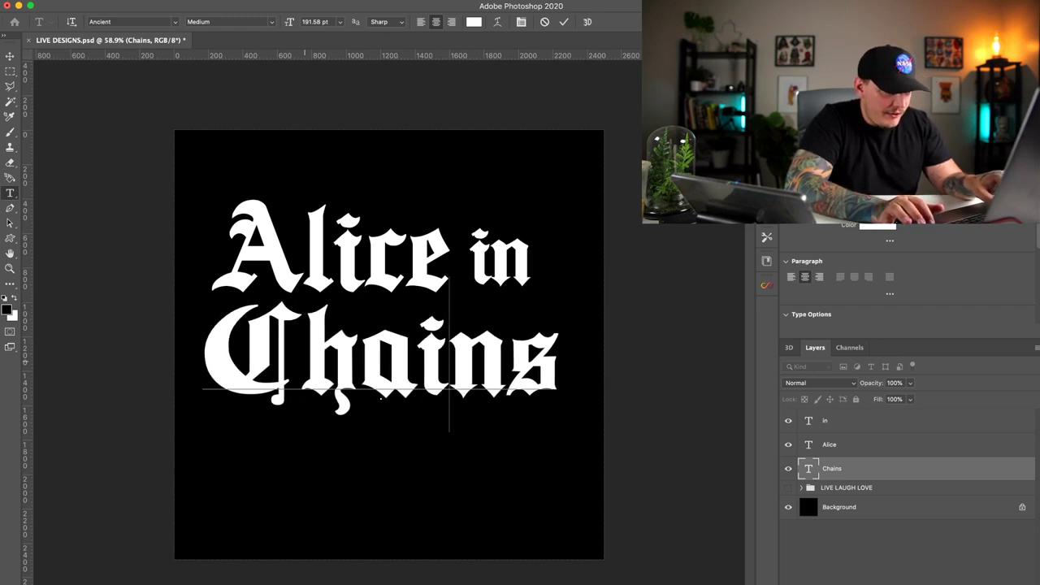
pyautogui.press('Right')
pyautogui.hotkey('alt', 'Right')
pyautogui.hotkey('alt', 'Left')
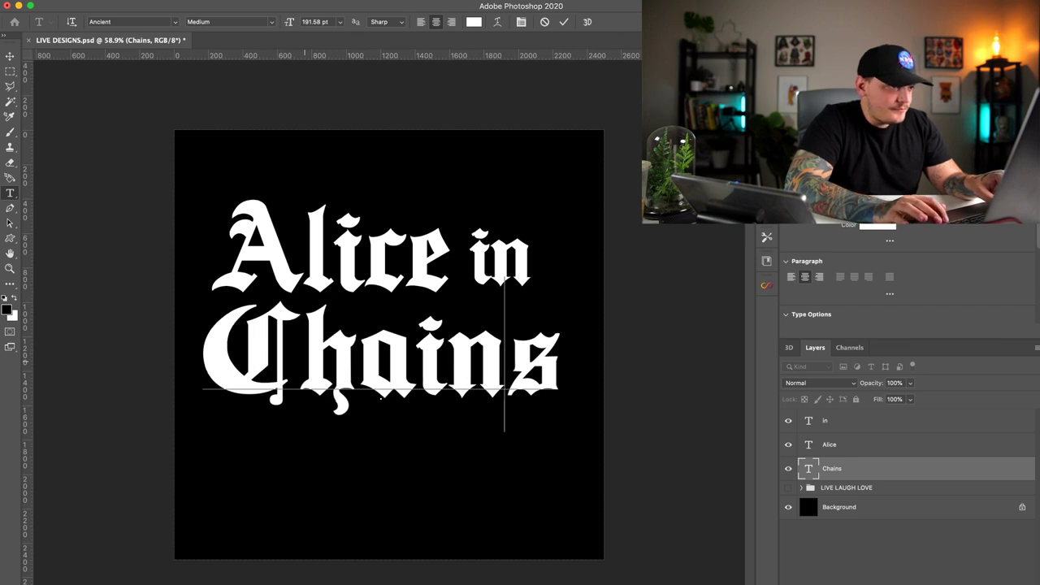
pyautogui.press('Left')
pyautogui.press('super+Return')
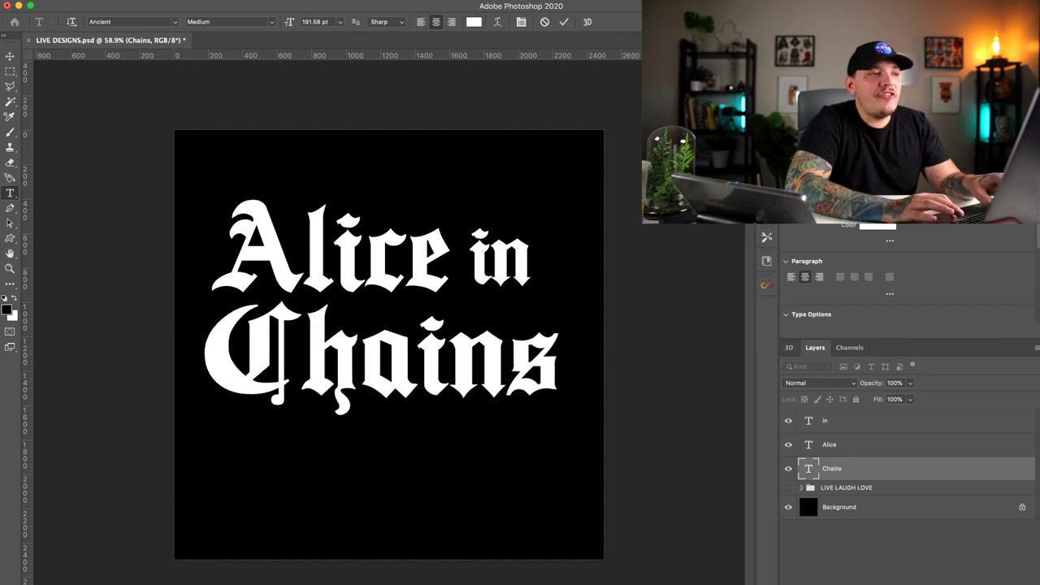
# Step: Centre Chains horizontally on the canvas and clear the selection
pyautogui.press('super+a')
pyautogui.press('v')
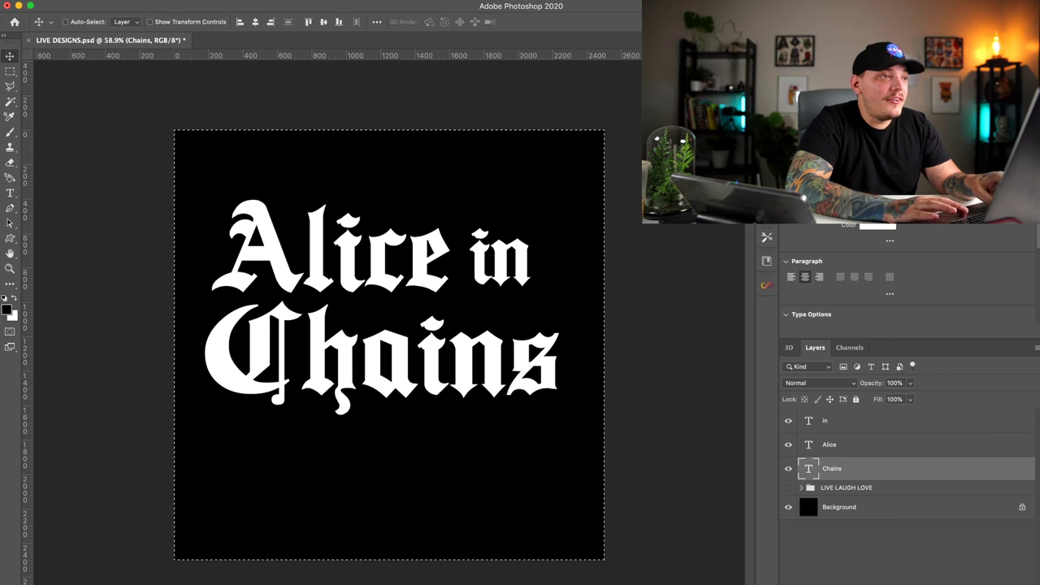
pyautogui.click(256, 22)
pyautogui.press('super+d')
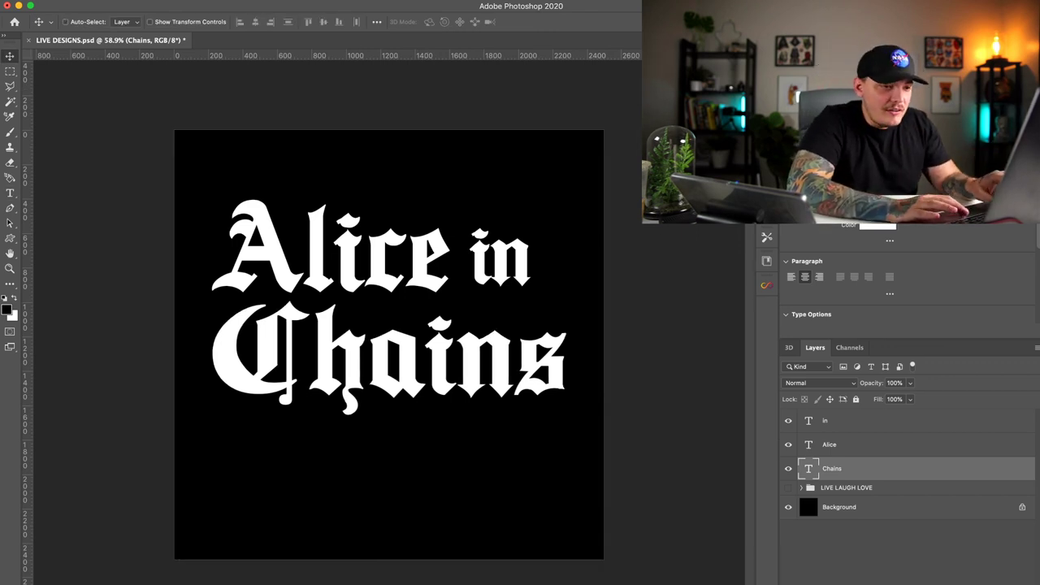
# Step: Nudge Alice slightly right and move the word in slightly left and down, closer to Alice
pyautogui.click(830, 444)
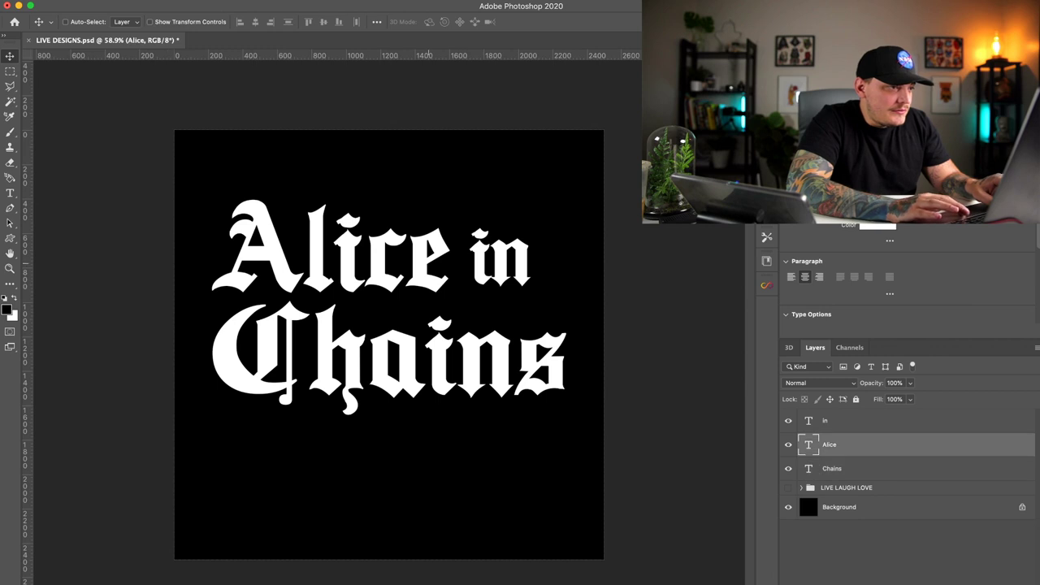
pyautogui.press('Right')
pyautogui.press('Right')
pyautogui.press('Right')
pyautogui.click(828, 421)
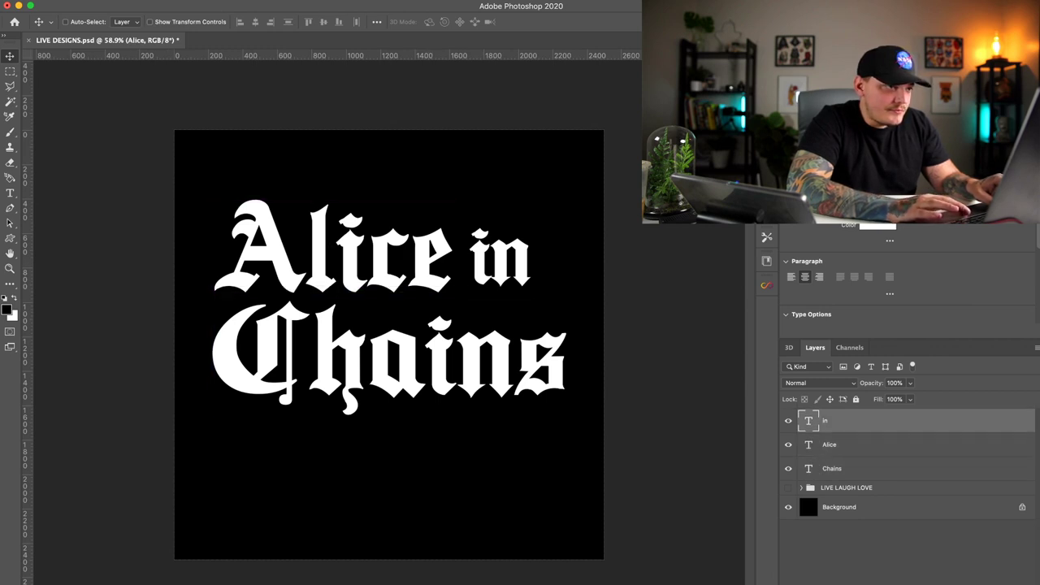
pyautogui.moveTo(469, 245); pyautogui.dragTo(466, 252)
# Step: Try slanting the word in upward to the right with Free Transform, and undo the transform
pyautogui.press('super+t')
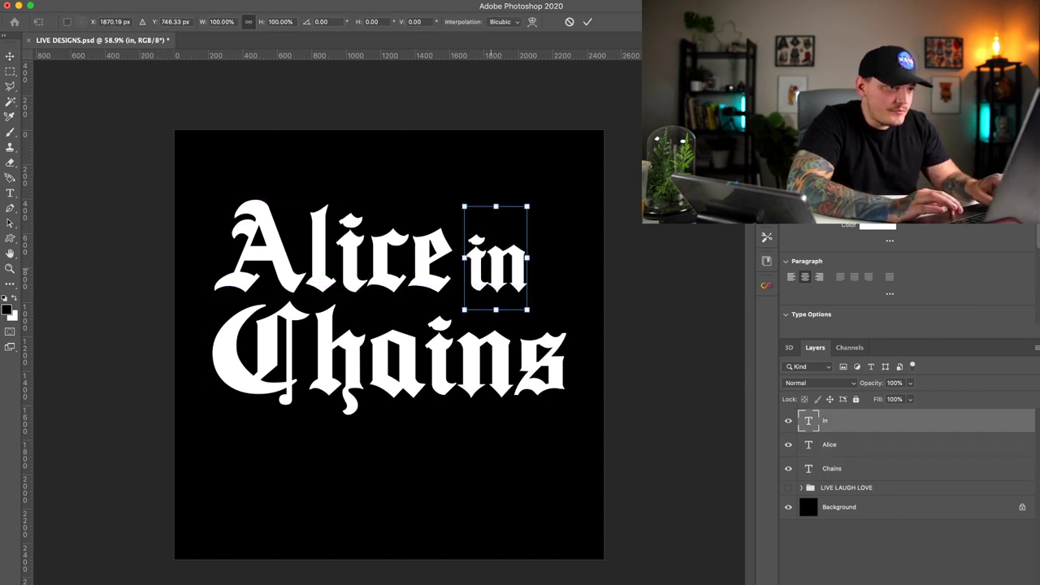
pyautogui.moveTo(528, 260); pyautogui.dragTo(548, 252)
pyautogui.press('Return')
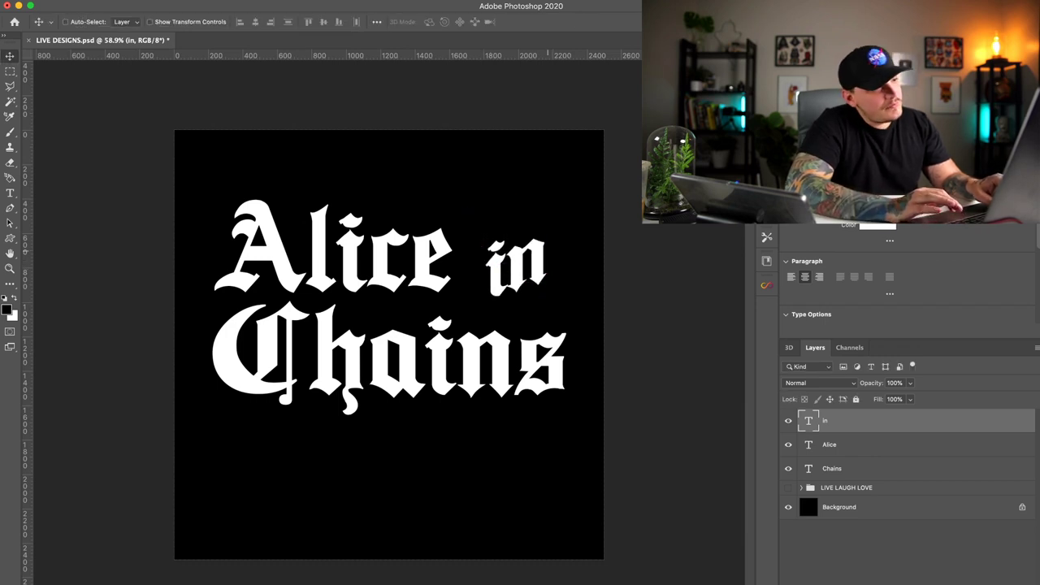
pyautogui.press('super+z')
pyautogui.press('super+z')
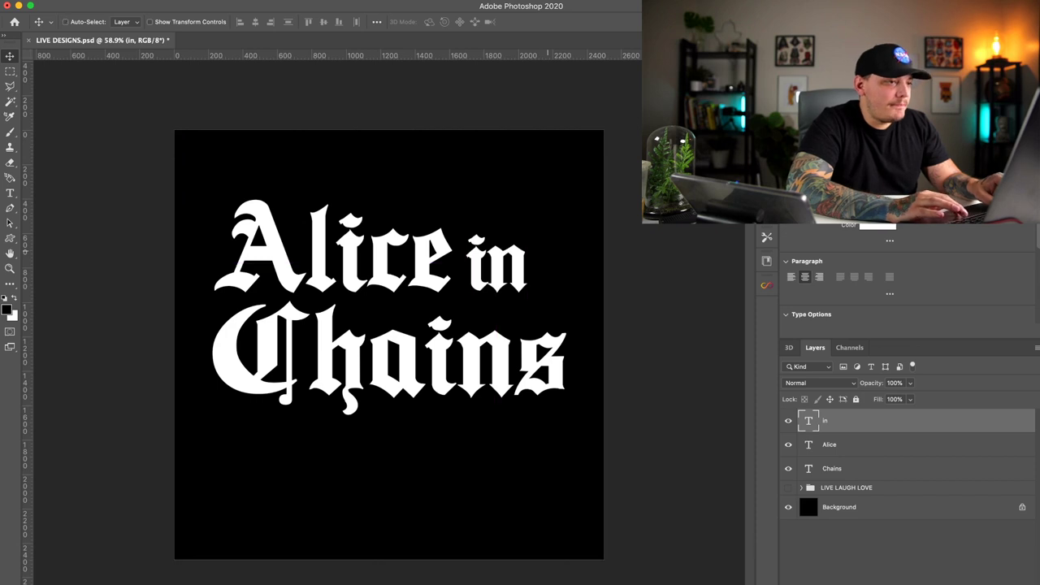
# Step: Move the word in further right above the end of Chains and add guides at Chains' right edge and across Alice
pyautogui.moveTo(477, 275); pyautogui.dragTo(509, 264)
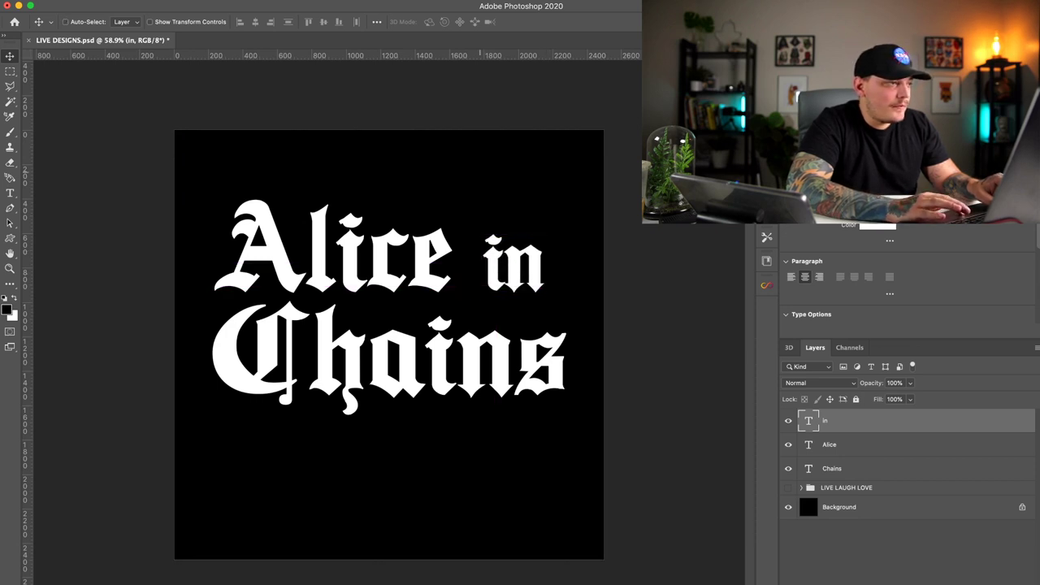
pyautogui.moveTo(24, 325); pyautogui.dragTo(566, 325)
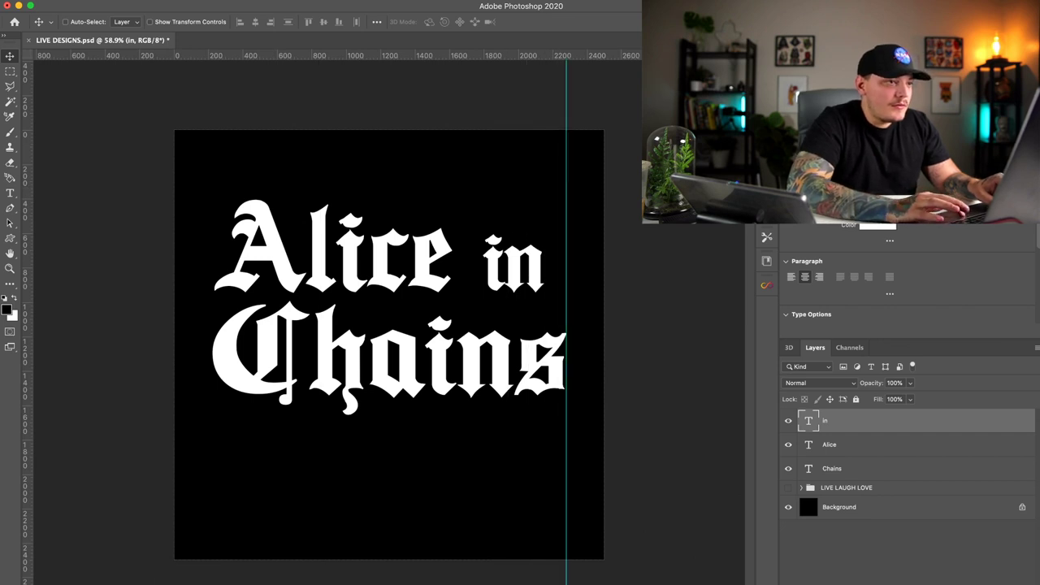
pyautogui.moveTo(325, 55); pyautogui.dragTo(325, 292)
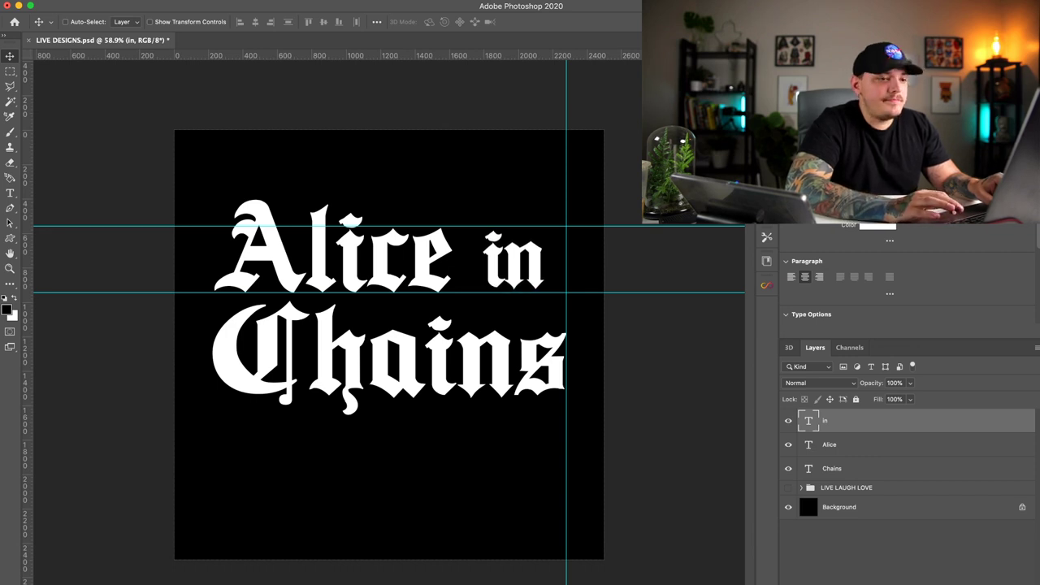
# Step: Try skewing Chains vertically by -6.14° and moving it up under Alice with guides hidden, and undo both changes
pyautogui.keyDown('super'); pyautogui.click(409, 381); pyautogui.keyUp('super')
pyautogui.press('super+t')
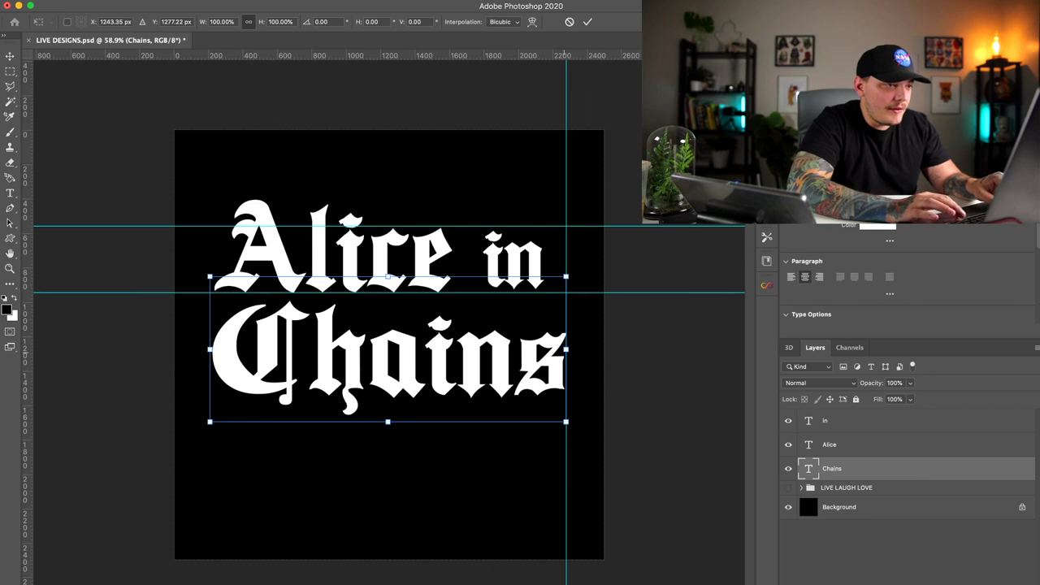
pyautogui.moveTo(566, 350); pyautogui.dragTo(566, 330)
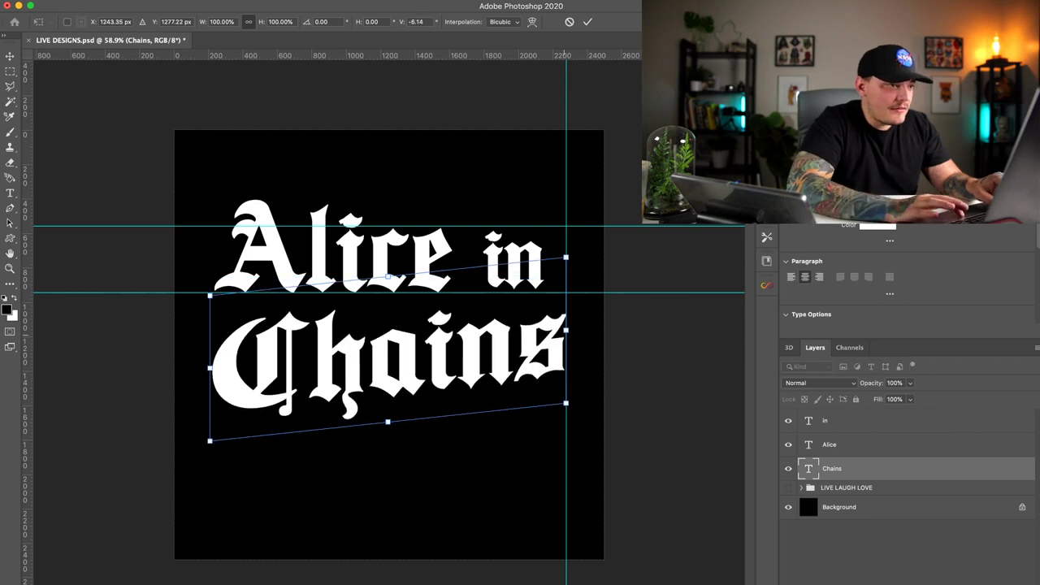
pyautogui.press('Return')
pyautogui.moveTo(492, 344); pyautogui.dragTo(492, 332)
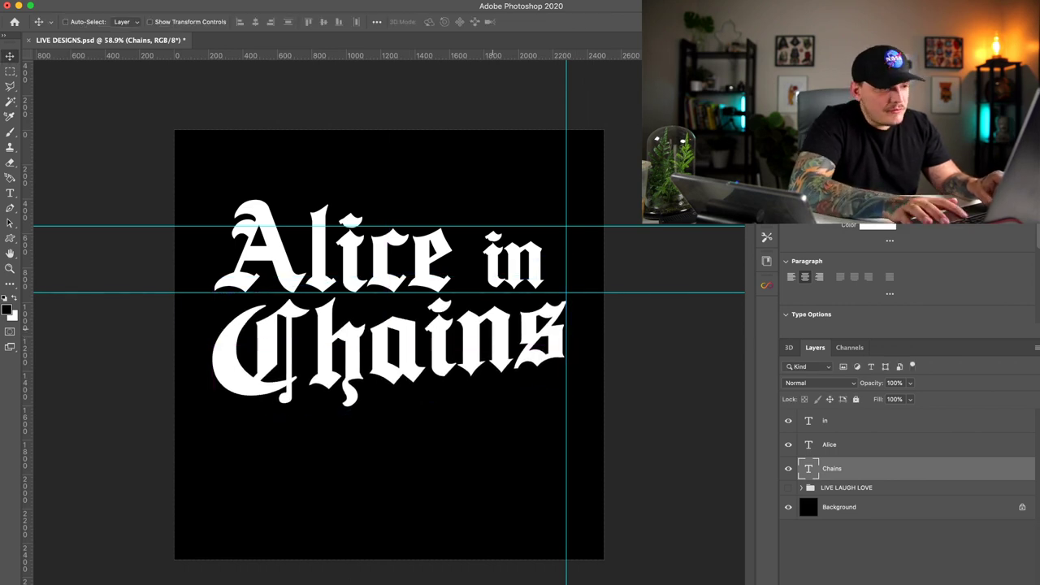
pyautogui.press('super+;')
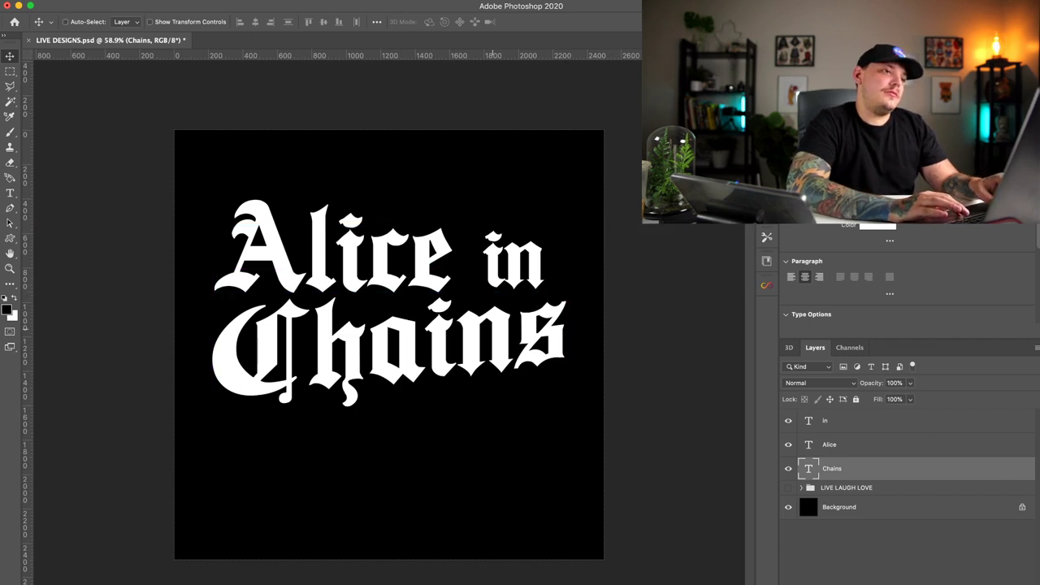
pyautogui.press('super+z')
pyautogui.press('super+z')
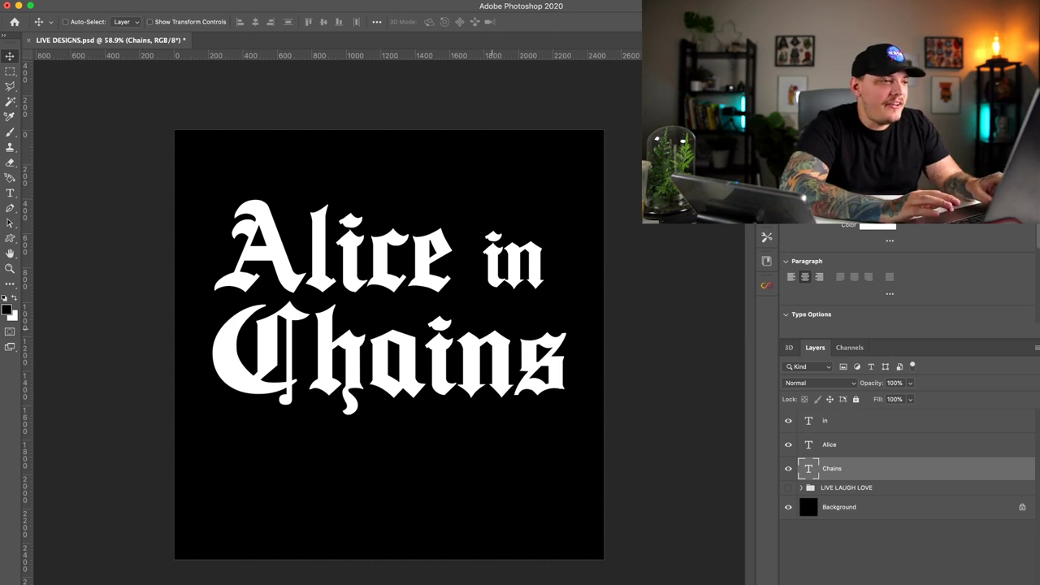
# Step: Try tighter and looser vertical gaps between Alice and Chains by shifting Chains up and down
pyautogui.moveTo(420, 297); pyautogui.dragTo(422, 289)
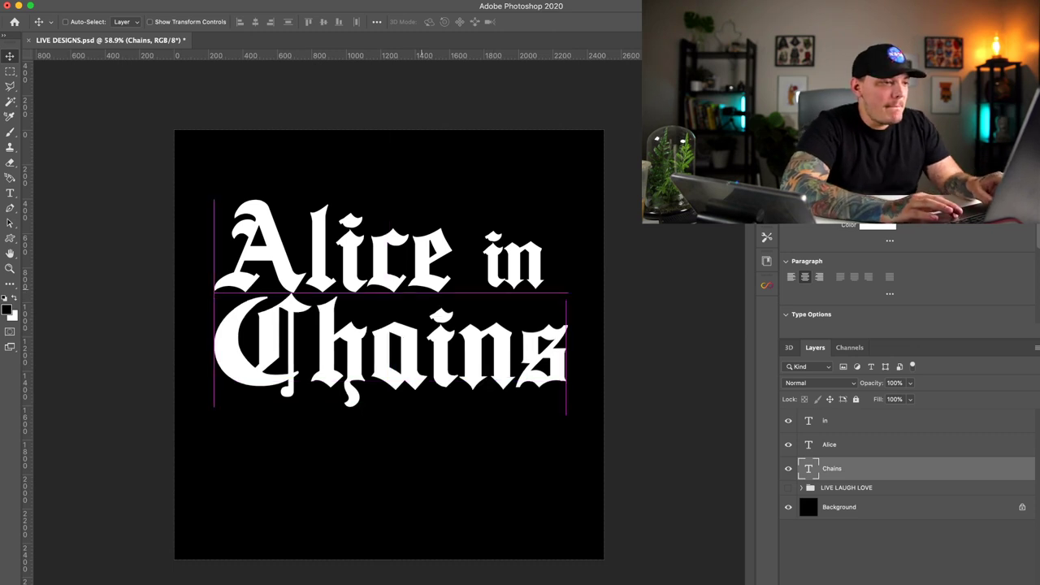
pyautogui.hotkey('shift', 'Down')
pyautogui.hotkey('shift', 'Down')
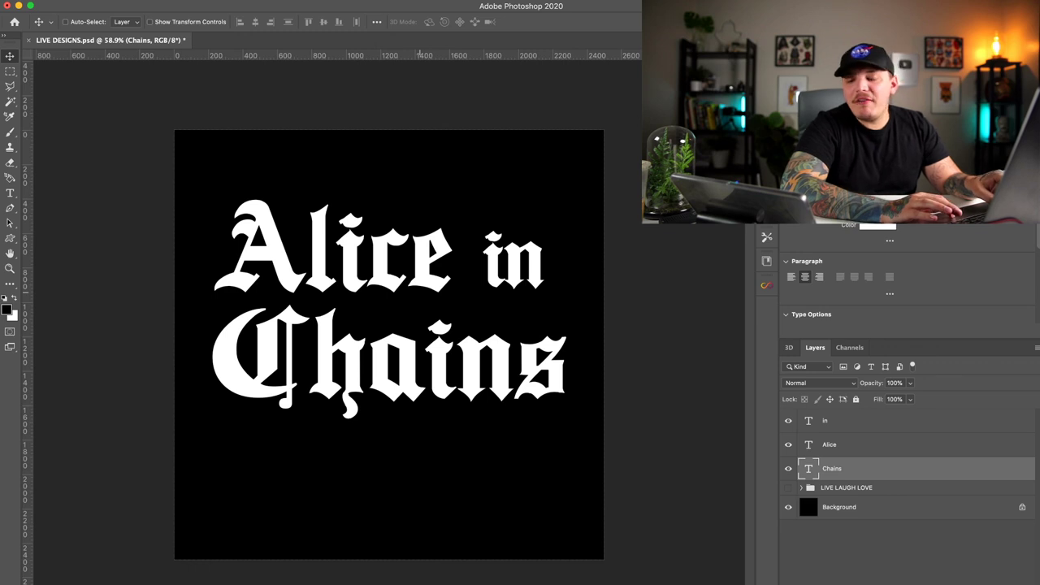
pyautogui.press('Up')
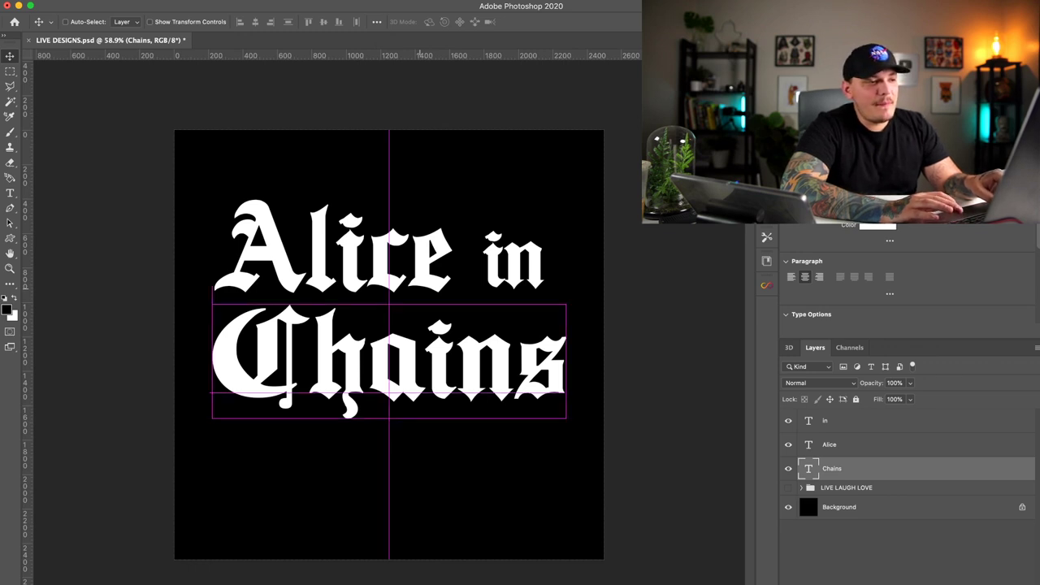
pyautogui.press('Down')
pyautogui.hotkey('shift', 'Up')
pyautogui.hotkey('shift', 'Up')
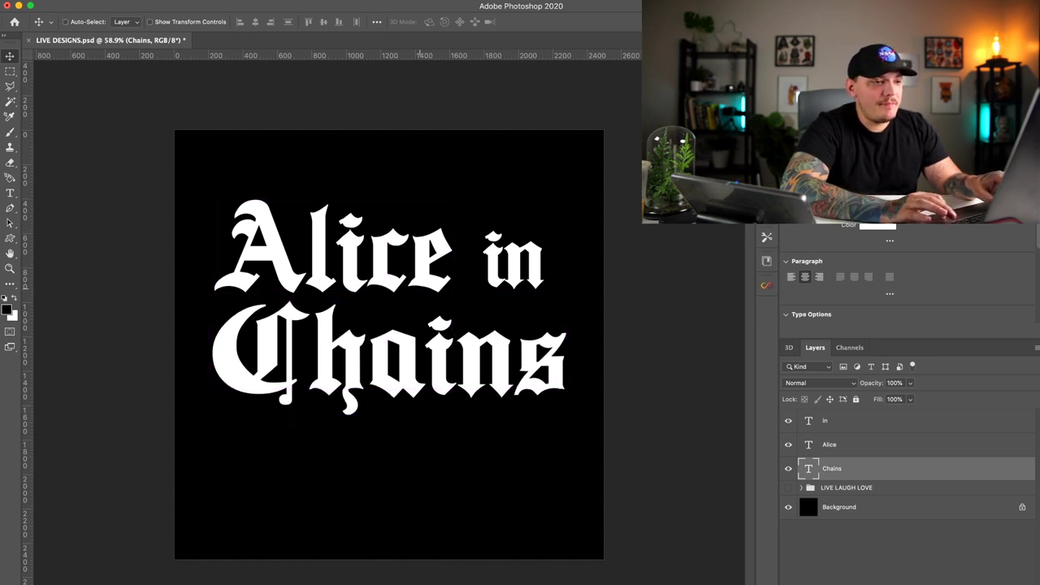
# Step: Center the word Alice horizontally on the canvas and clear the selection
pyautogui.click(829, 445)
pyautogui.press('super+a')
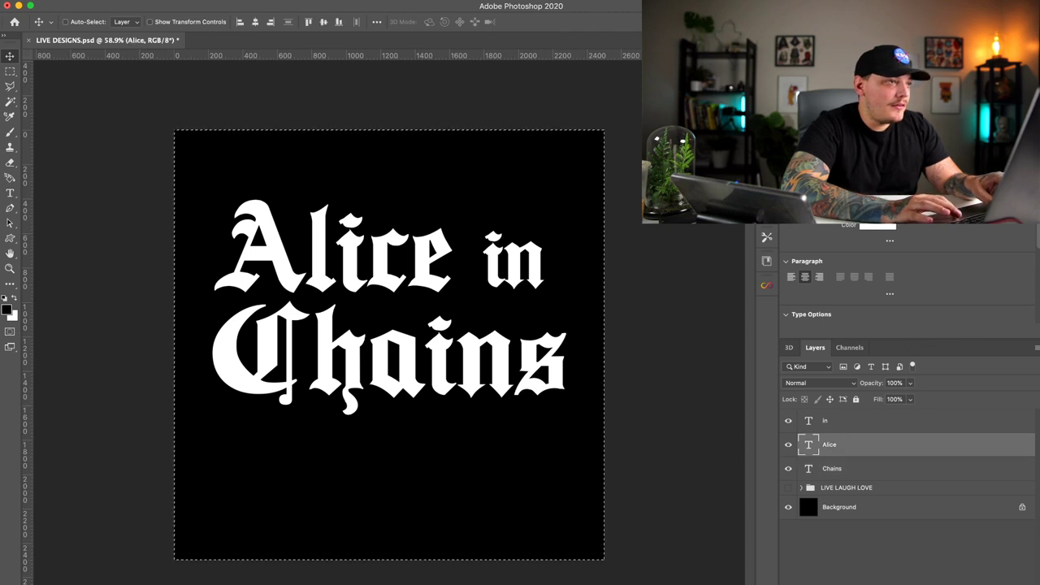
pyautogui.click(256, 22)
pyautogui.press('super+d')
# Step: Warp the word Alice with the Arc Lower style at a bend of -33.2% so its baseline arches upward
pyautogui.press('super+t')
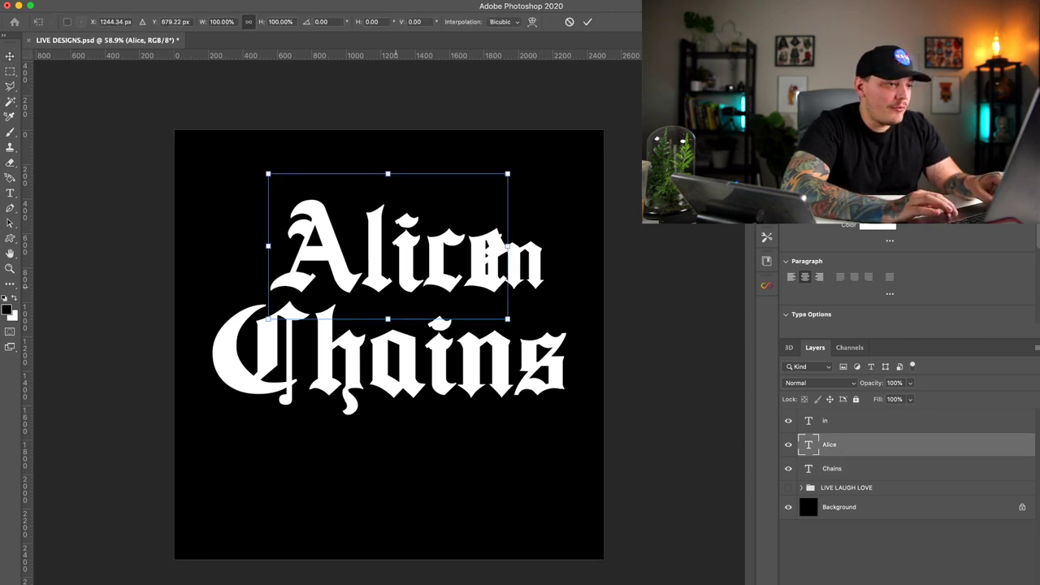
pyautogui.click(532, 22)
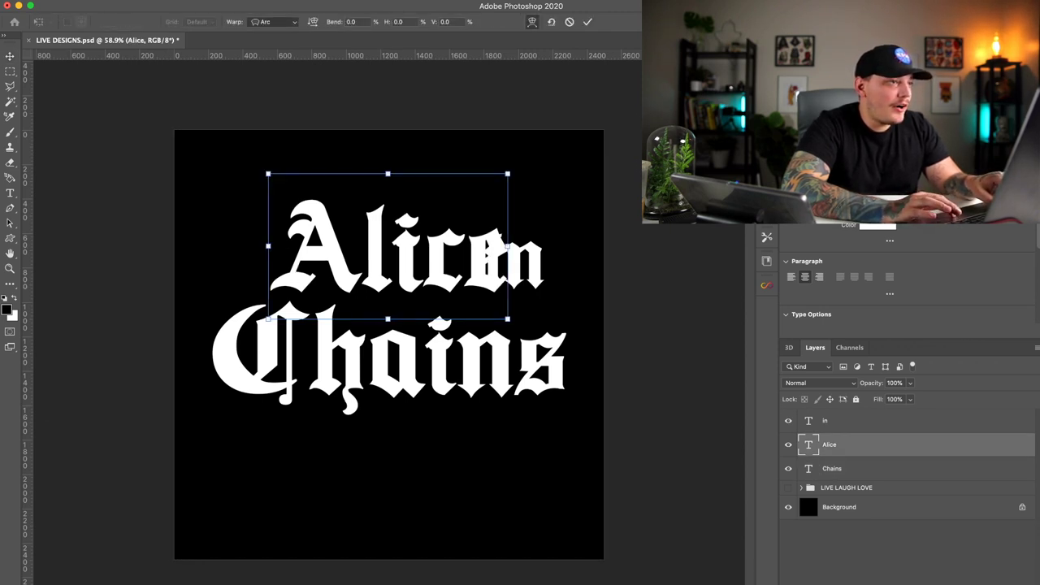
pyautogui.click(273, 36)
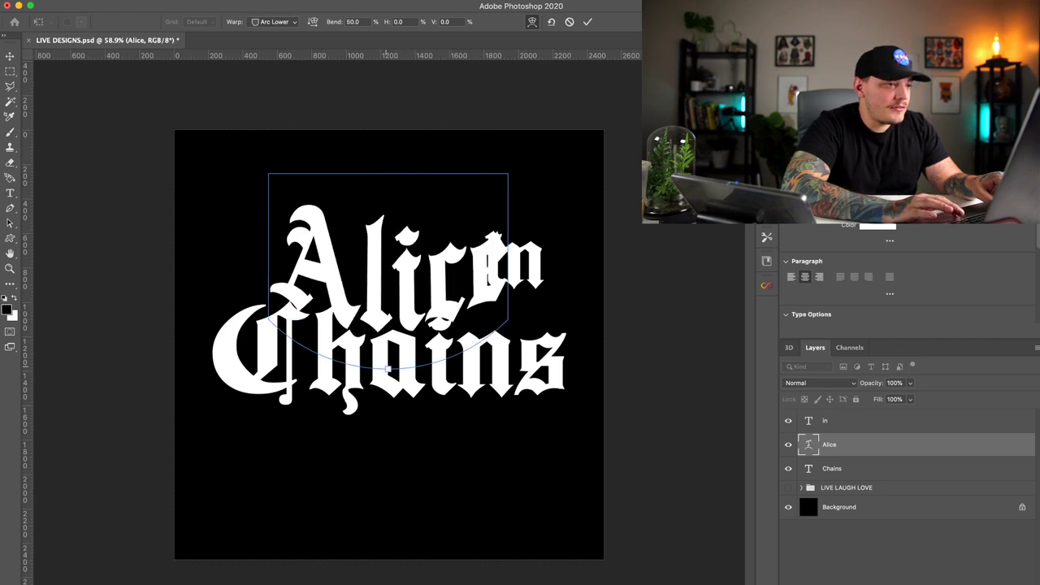
pyautogui.moveTo(388, 368); pyautogui.dragTo(388, 287)
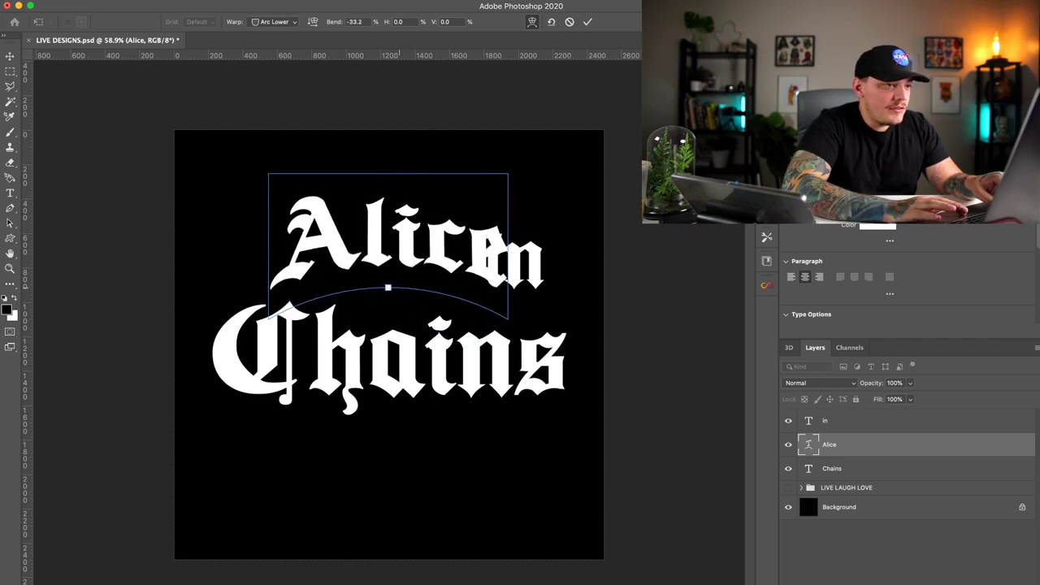
pyautogui.press('Return')
# Step: Move the word in between Alice and Chains and center it horizontally on the canvas
pyautogui.click(837, 421)
pyautogui.moveTo(569, 269); pyautogui.dragTo(469, 299)
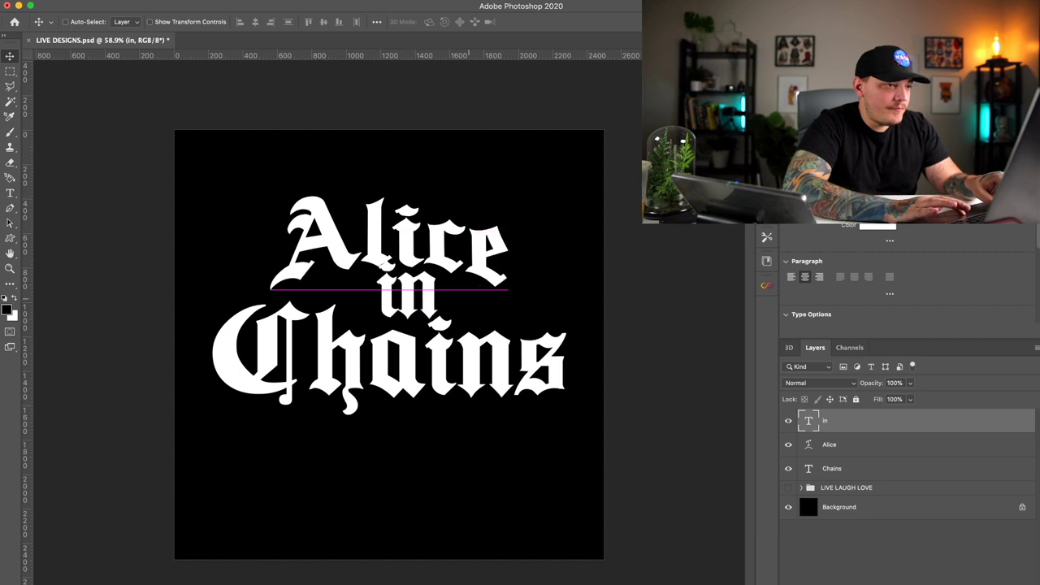
pyautogui.moveTo(385, 264); pyautogui.dragTo(385, 265)
pyautogui.hotkey('ctrl', 'a')
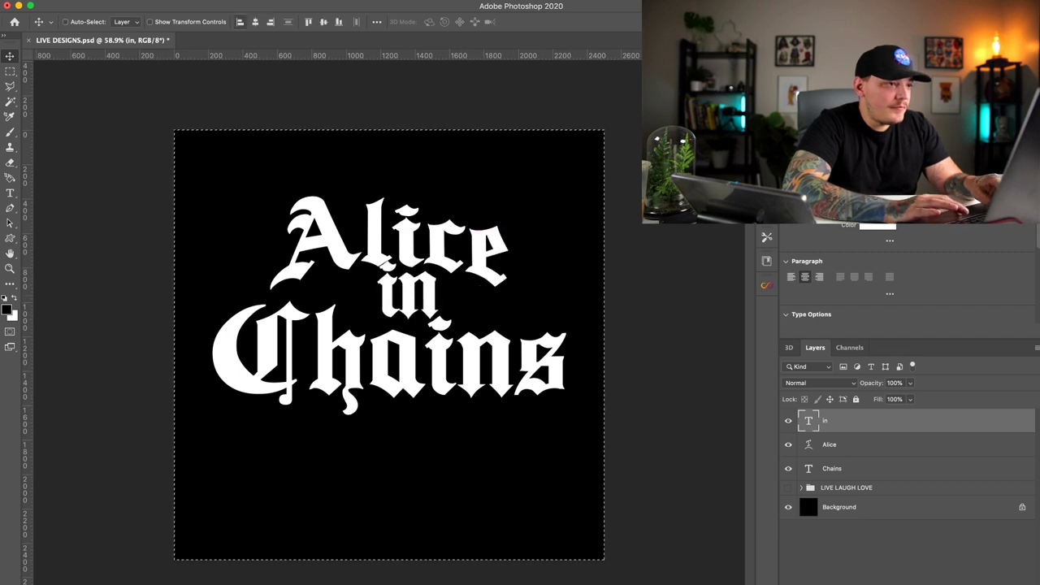
pyautogui.click(241, 22)
pyautogui.click(255, 23)
pyautogui.press('super+d')
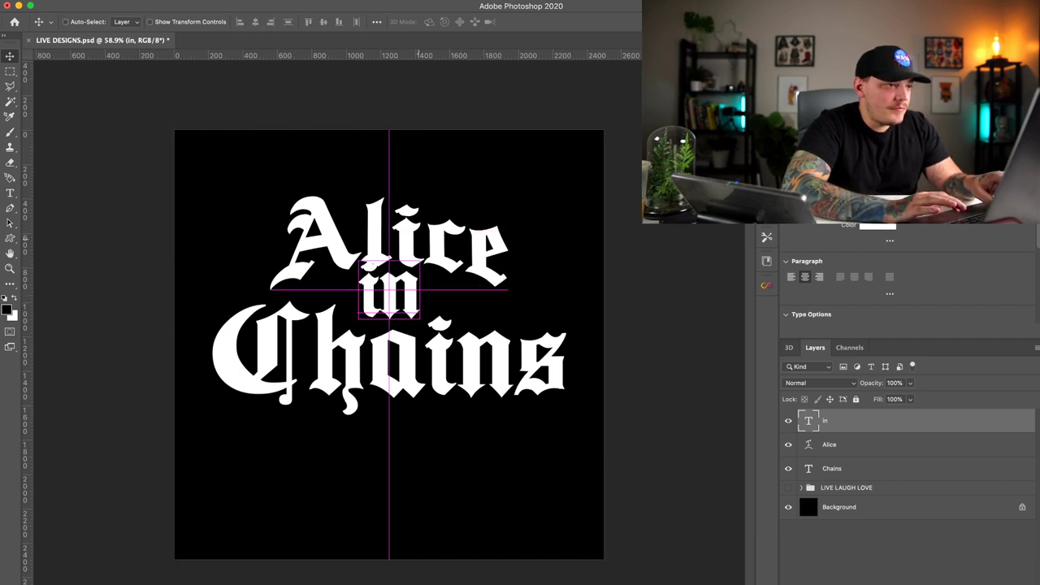
# Step: Scale the word in down slightly so it fits the gap between Alice and Chains
pyautogui.hotkey('ctrl', 't')
pyautogui.moveTo(420, 237); pyautogui.dragTo(417, 242)
pyautogui.press('Return')
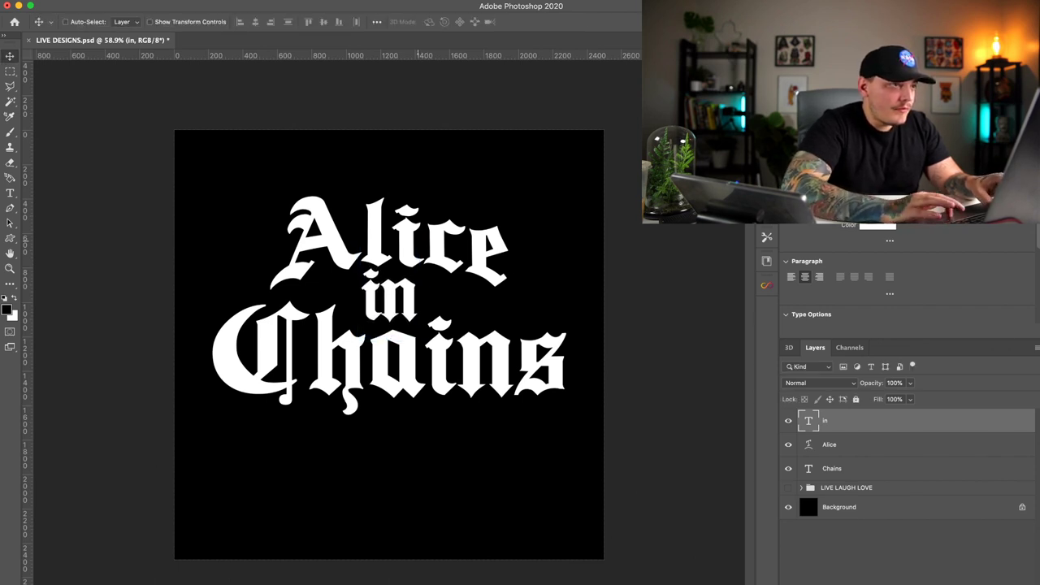
pyautogui.hotkey('ctrl', 'a')
pyautogui.hotkey('ctrl', 'd')
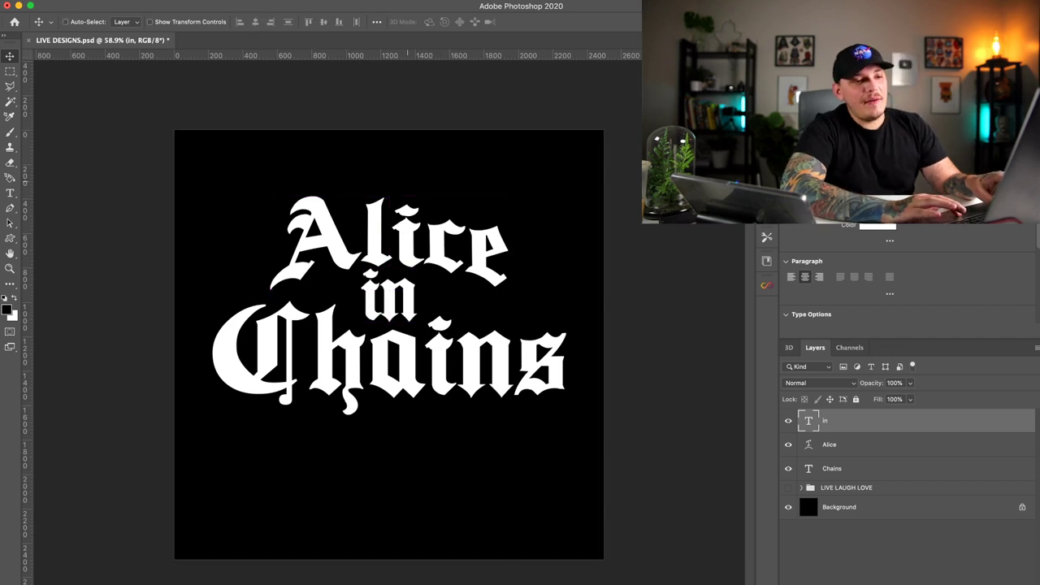
# Step: Group the three text layers, duplicate the group as a smart object, and hide the original group
pyautogui.click(829, 444)
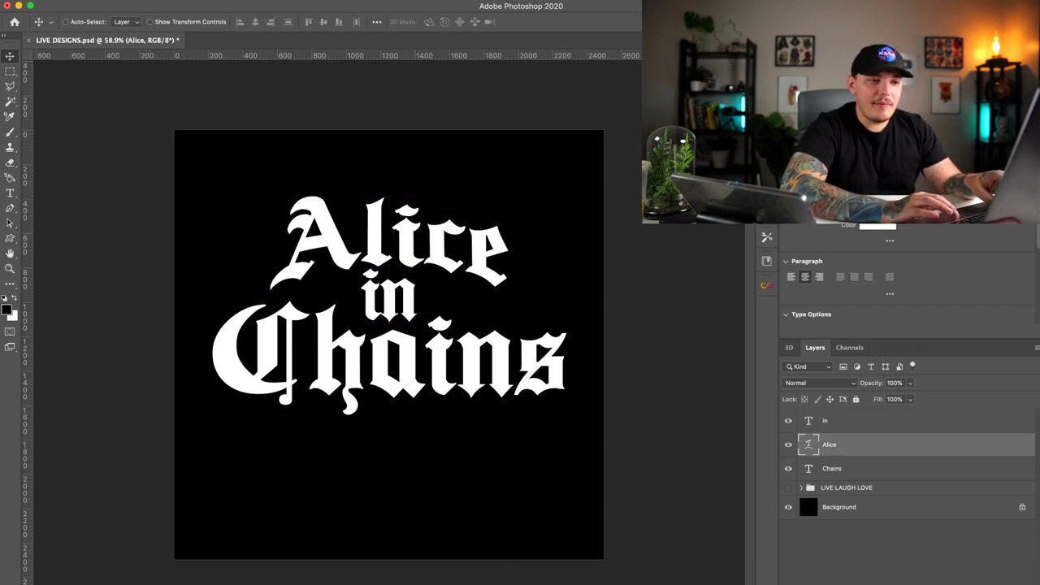
pyautogui.click(825, 421)
pyautogui.keyDown('shift'); pyautogui.click(832, 468); pyautogui.keyUp('shift')
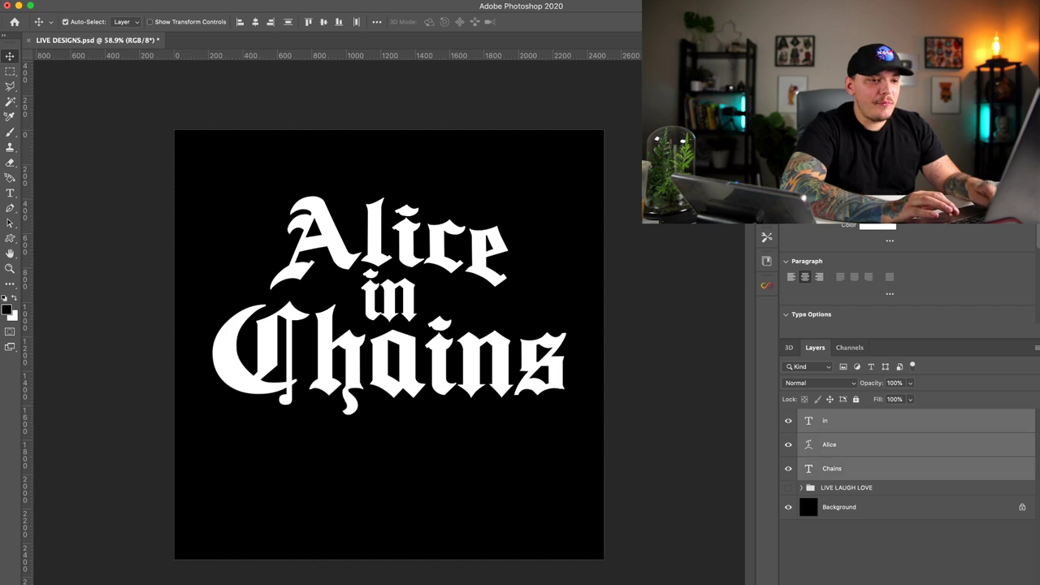
pyautogui.hotkey('ctrl', 'g')
pyautogui.hotkey('ctrl', 'j')
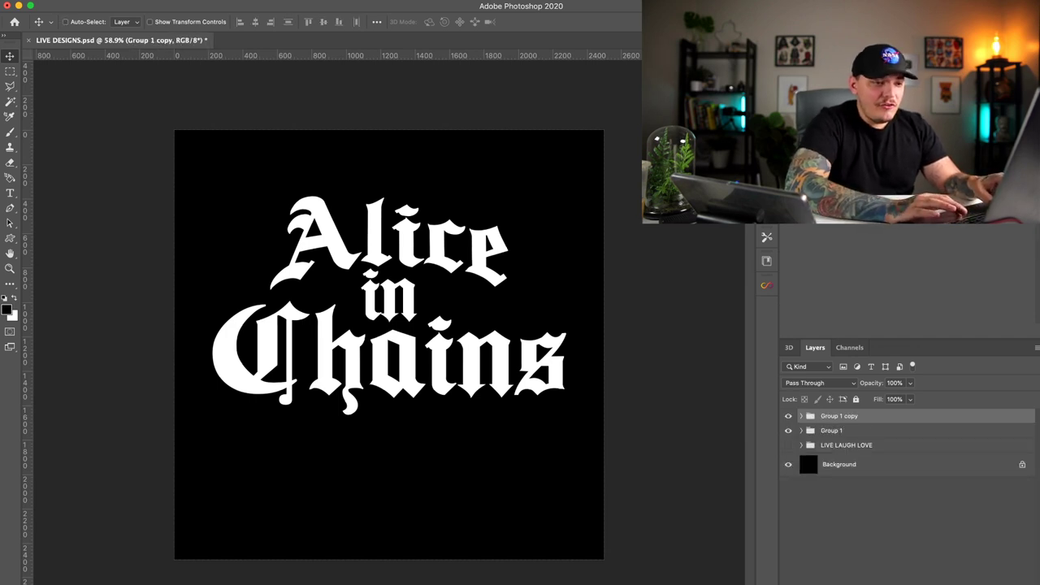
pyautogui.click(787, 430)
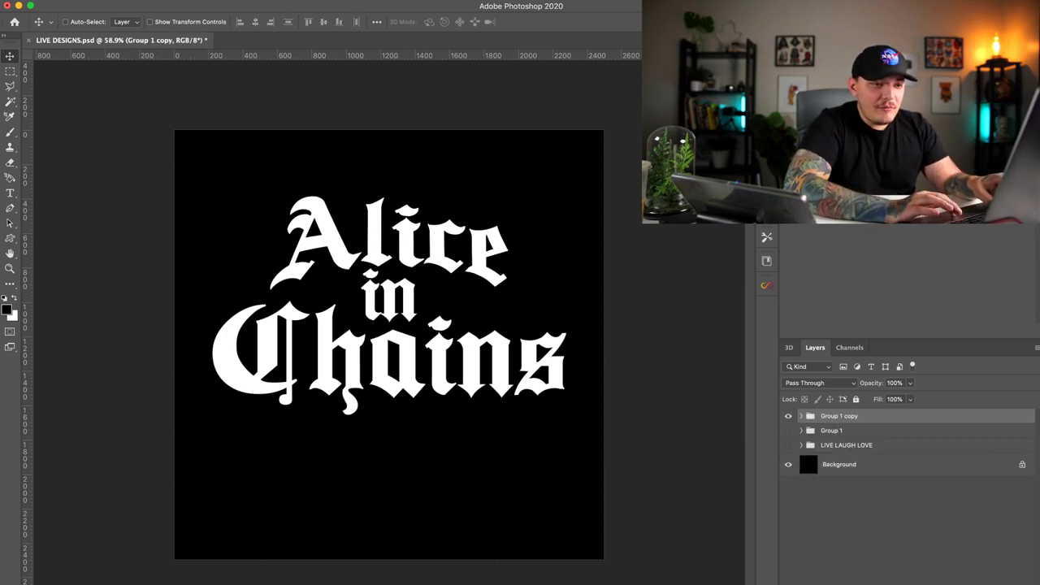
pyautogui.press('super+shift+o')
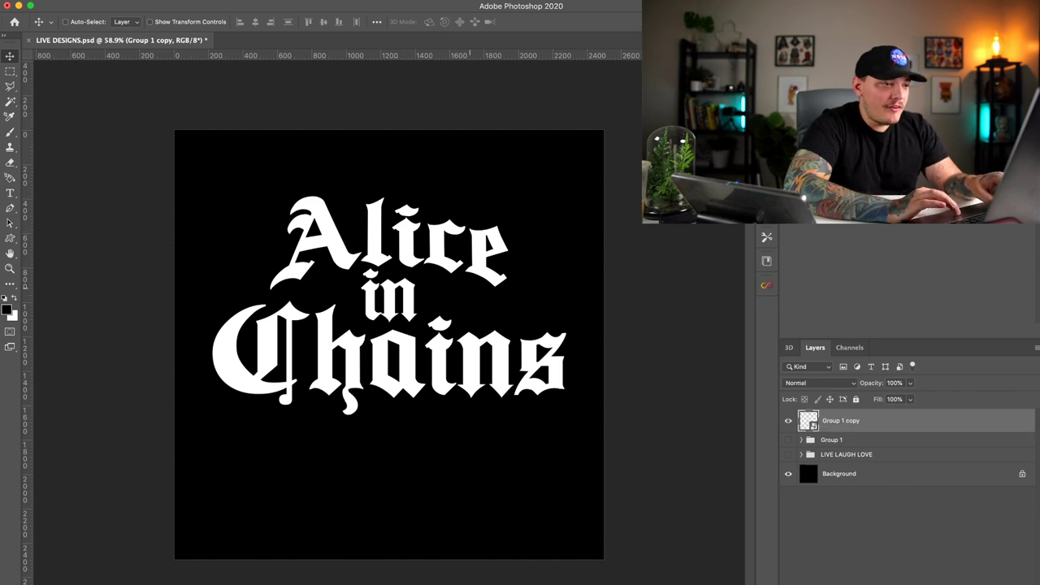
# Step: Stretch the smart object copy of the lettering taller with Free Transform while keeping its width
pyautogui.press('super+t')
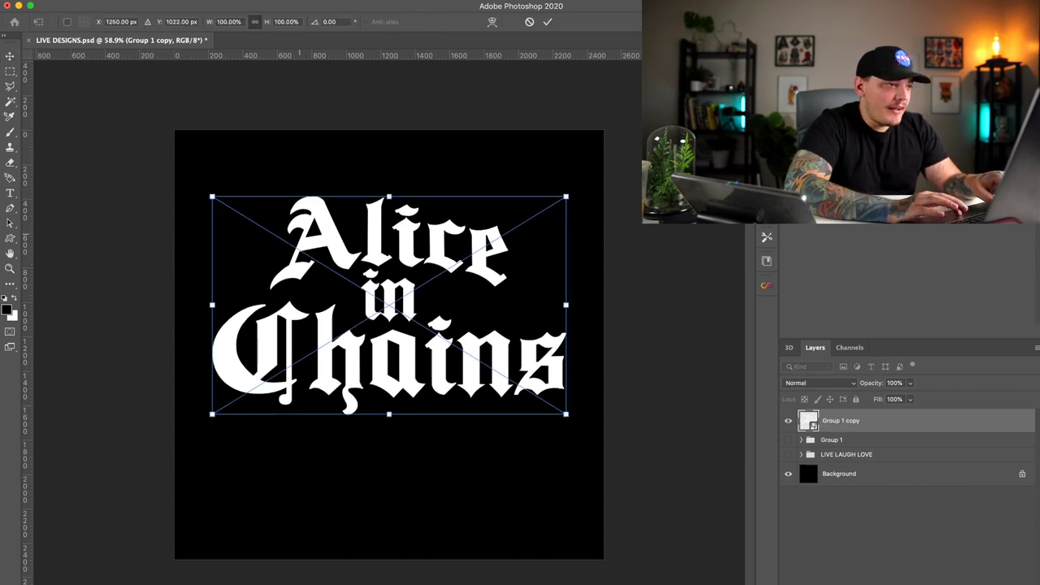
pyautogui.moveTo(212, 196); pyautogui.dragTo(212, 177)
pyautogui.moveTo(566, 196); pyautogui.dragTo(566, 179)
pyautogui.press('Return')
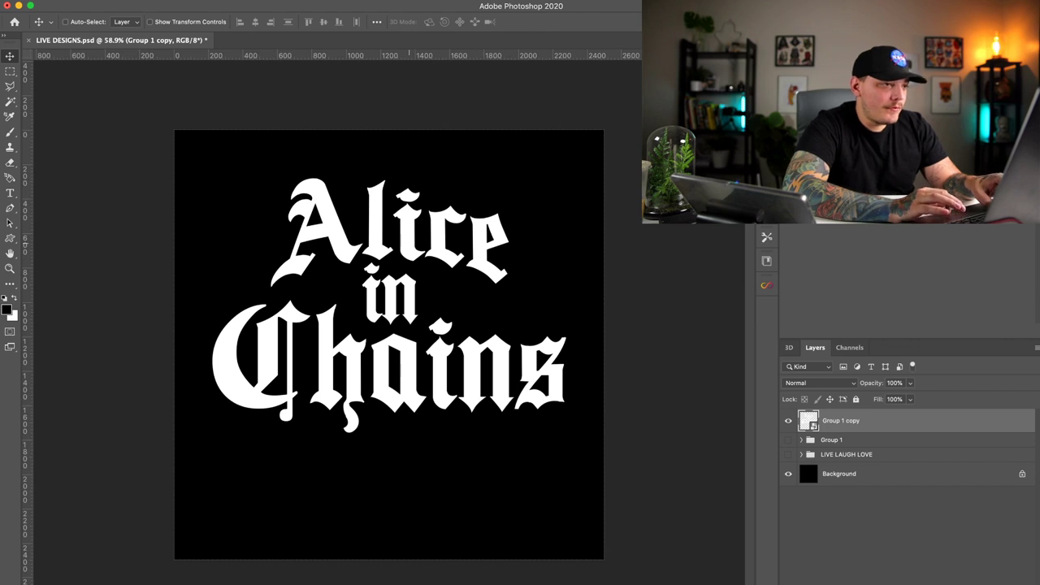
# Step: Center the stretched lettering horizontally and vertically on the canvas and clear the selection
pyautogui.moveTo(409, 244); pyautogui.dragTo(409, 256)
pyautogui.press('super+a')
pyautogui.click(255, 22)
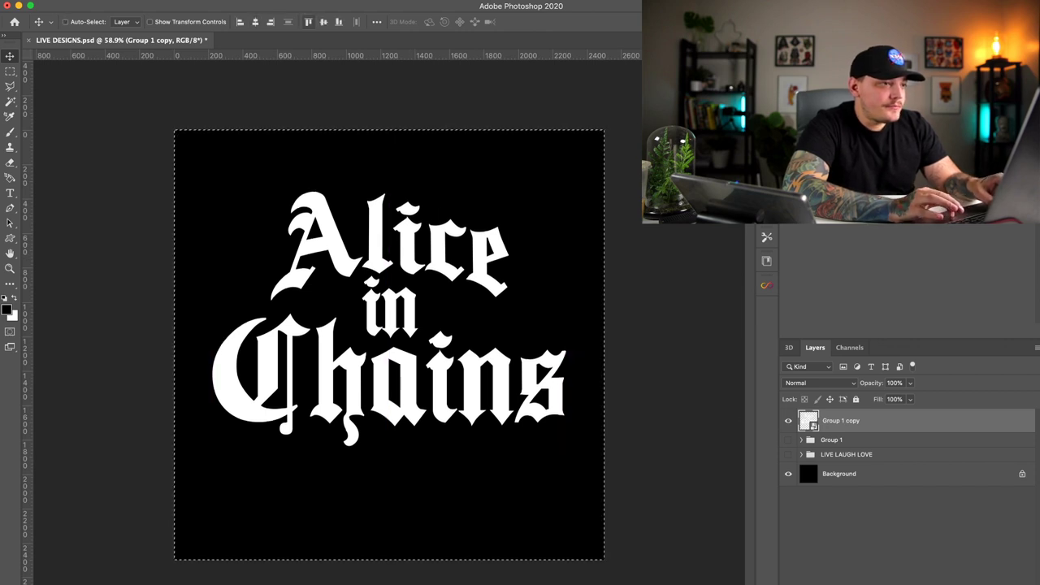
pyautogui.click(322, 22)
pyautogui.press('super+d')
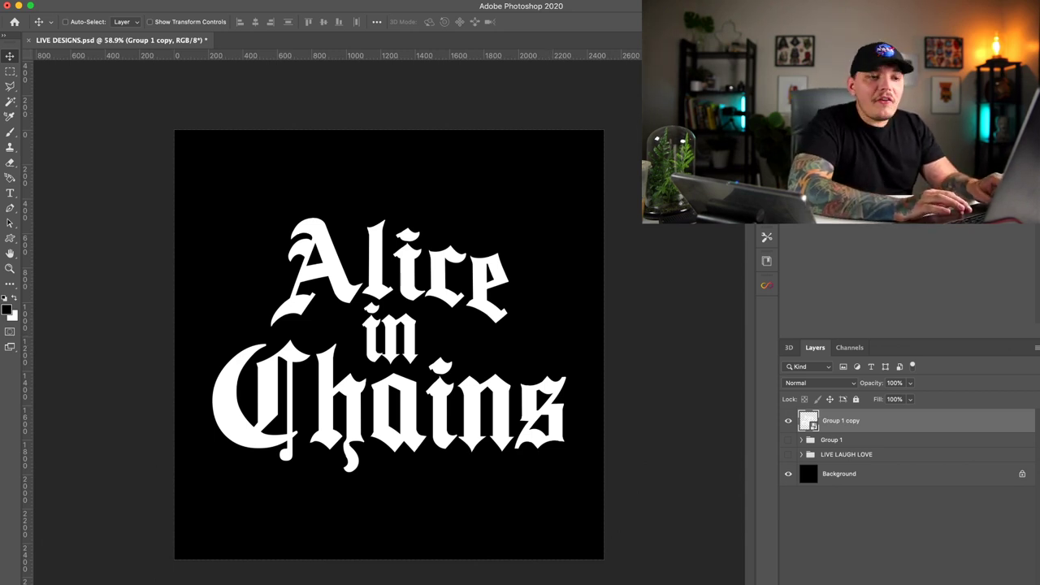
# Step: Hide the smart object copy, show the original group, and delete its in and Alice text layers
pyautogui.press('super+comma')
pyautogui.click(788, 455)
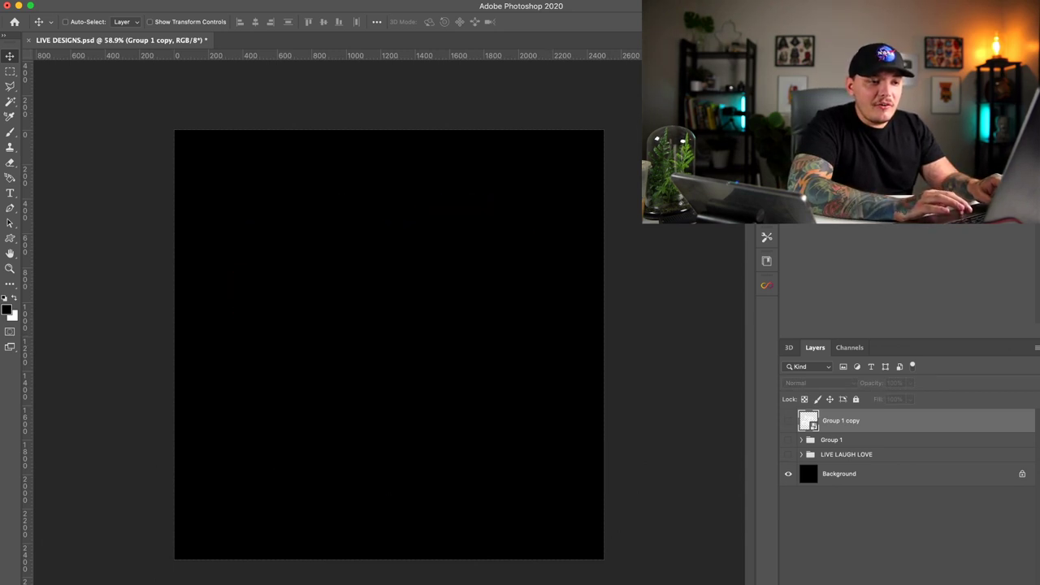
pyautogui.click(789, 440)
pyautogui.click(801, 440)
pyautogui.click(845, 459)
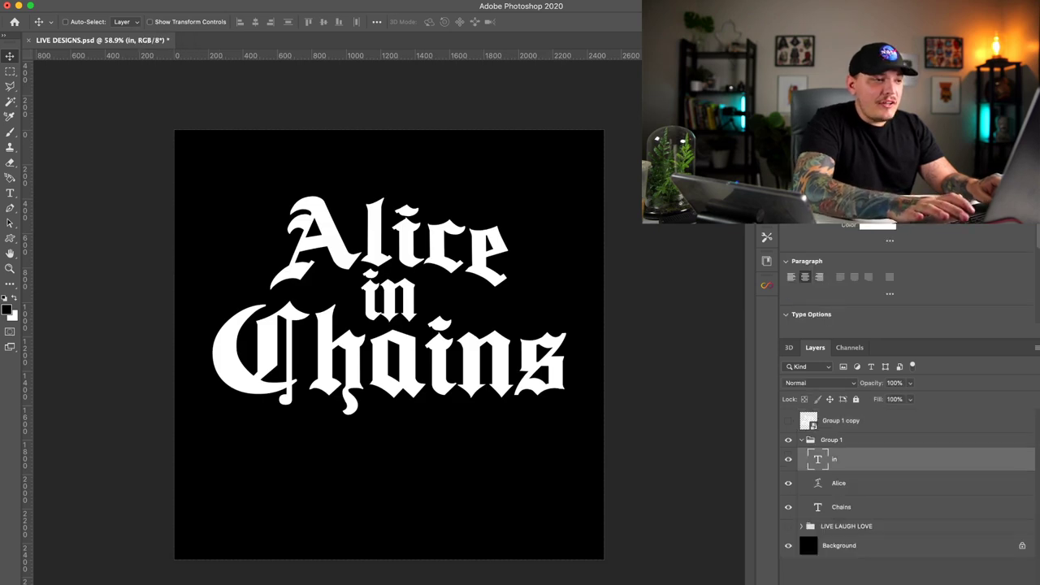
pyautogui.press('Delete')
pyautogui.press('Delete')
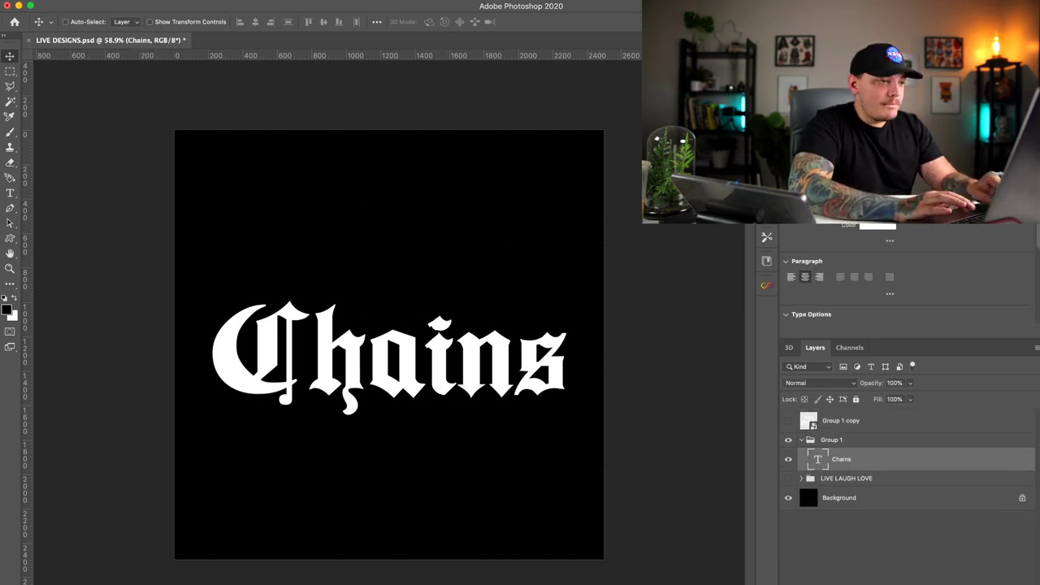
# Step: Change the font of the word Chains from Ancient to the blackletter Abuse
pyautogui.doubleClick(818, 459)
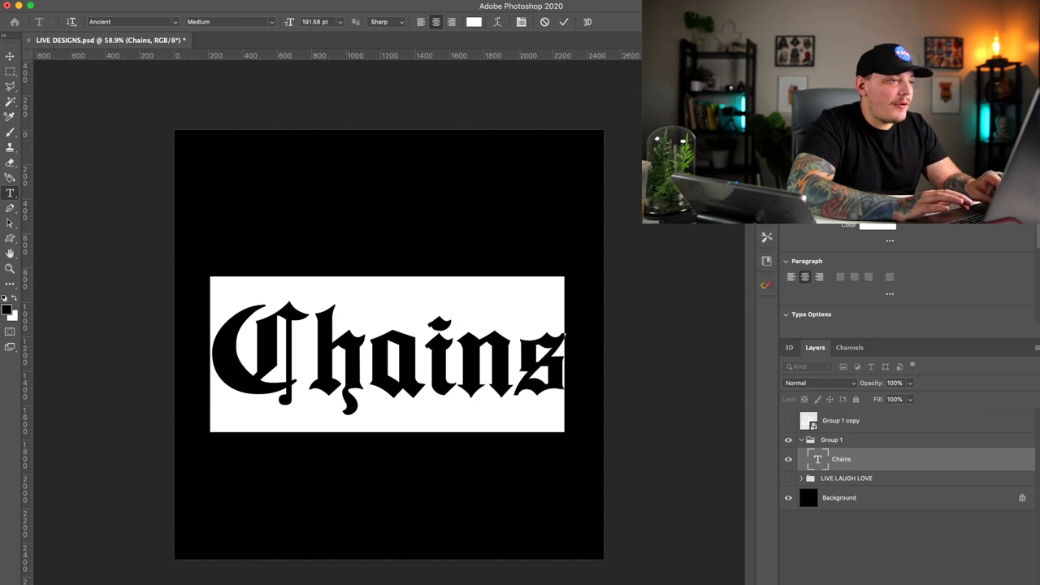
pyautogui.click(175, 22)
pyautogui.press('Up')
pyautogui.press('Up')
pyautogui.press('Up')
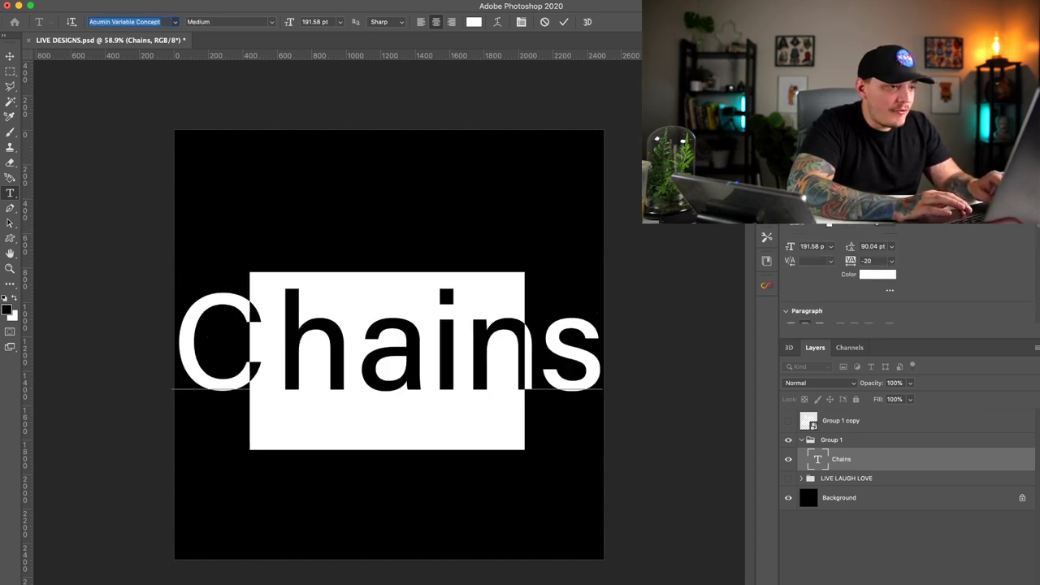
pyautogui.click(311, 365)
pyautogui.press('super+a')
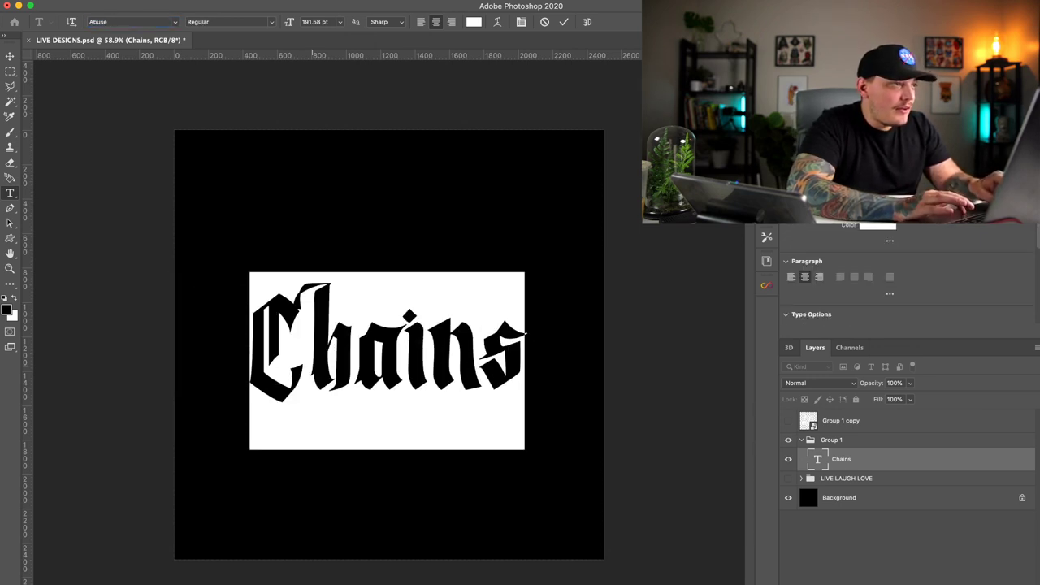
# Step: Try other fonts on Chains, including Alfarn and 57 Futura, and return to Abuse
pyautogui.click(122, 22)
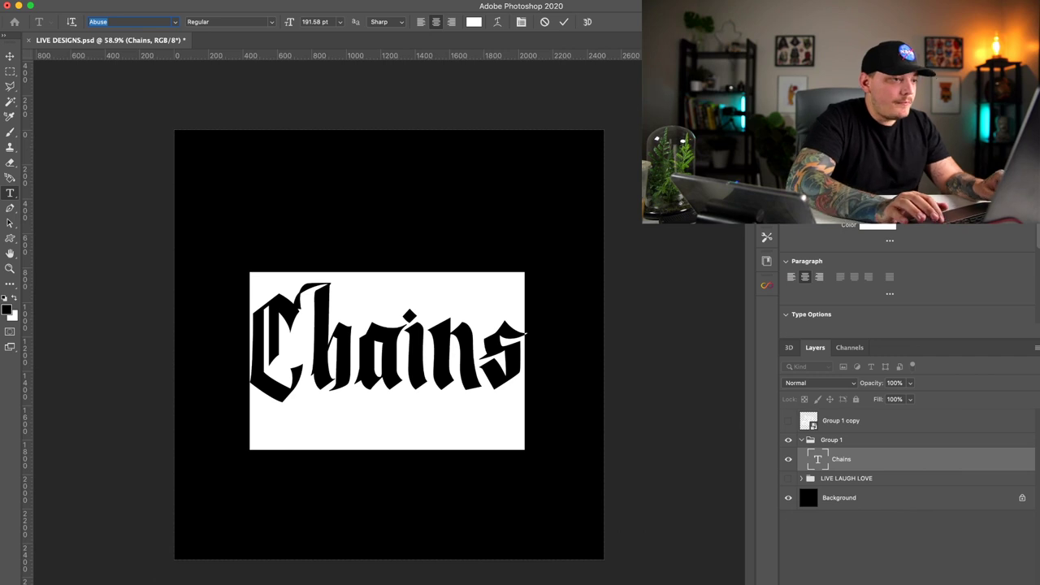
pyautogui.press('Down')
pyautogui.press('Down')
pyautogui.press('Down')
pyautogui.press('Down')
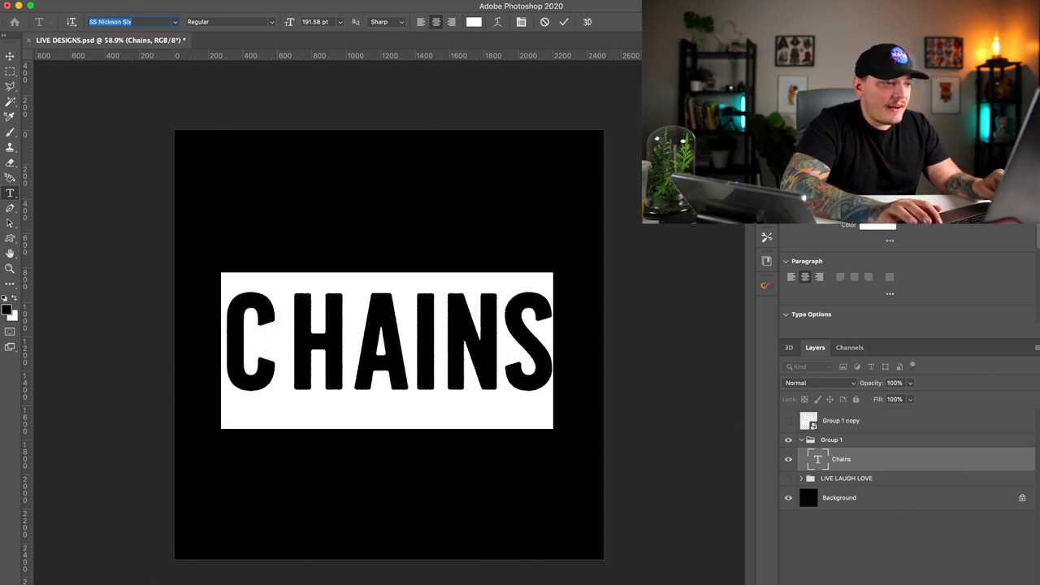
pyautogui.press('Down')
pyautogui.press('Down')
pyautogui.press('Down')
pyautogui.press('Down')
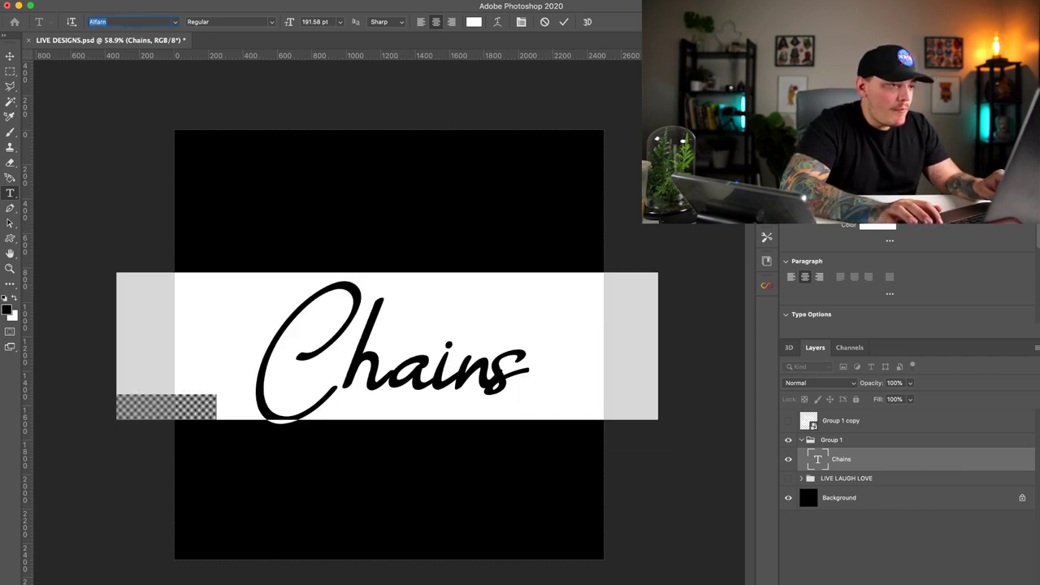
pyautogui.press('Down')
pyautogui.press('Down')
pyautogui.press('Down')
pyautogui.press('Down')
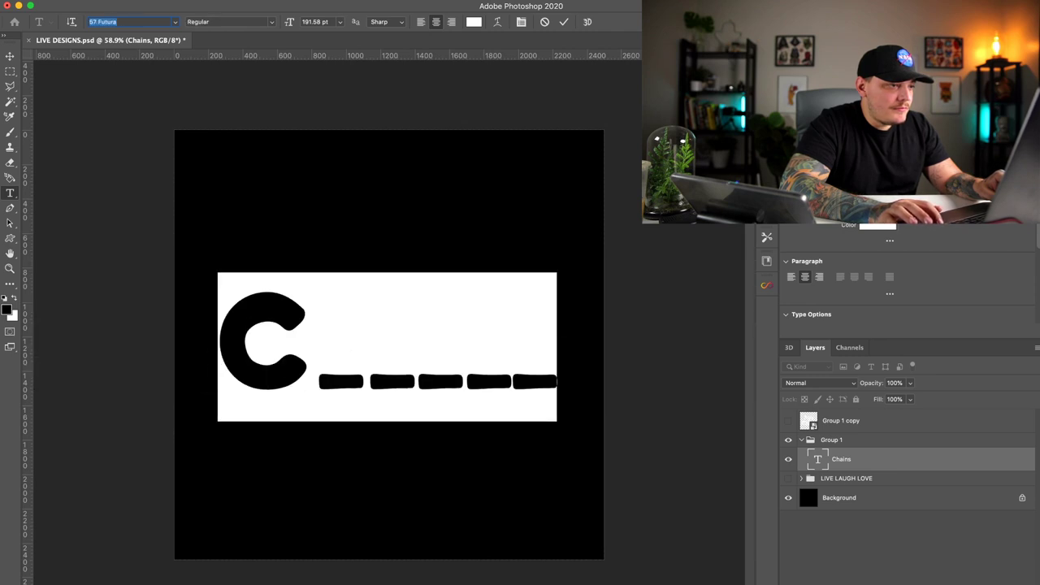
pyautogui.press('Down')
pyautogui.press('Up')
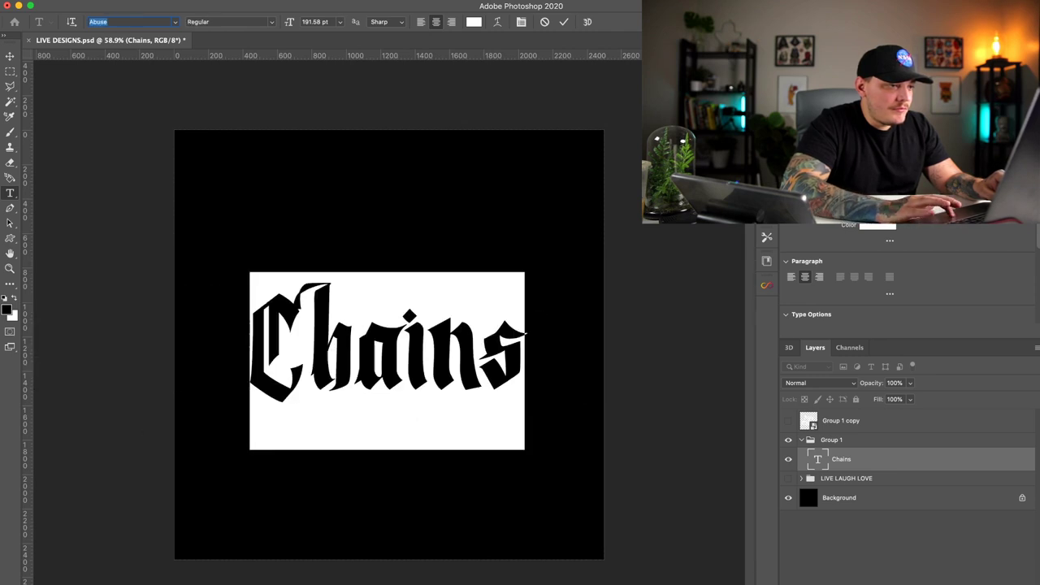
# Step: Commit the Chains text and add a new 100 pt text layer in Abuse above it
pyautogui.click(295, 336)
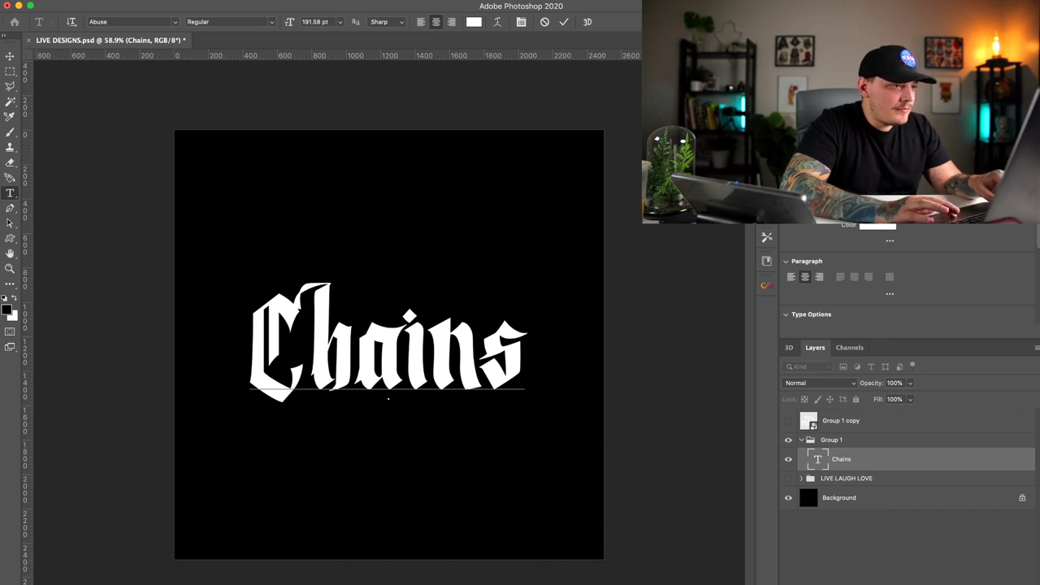
pyautogui.click(10, 56)
pyautogui.press('t')
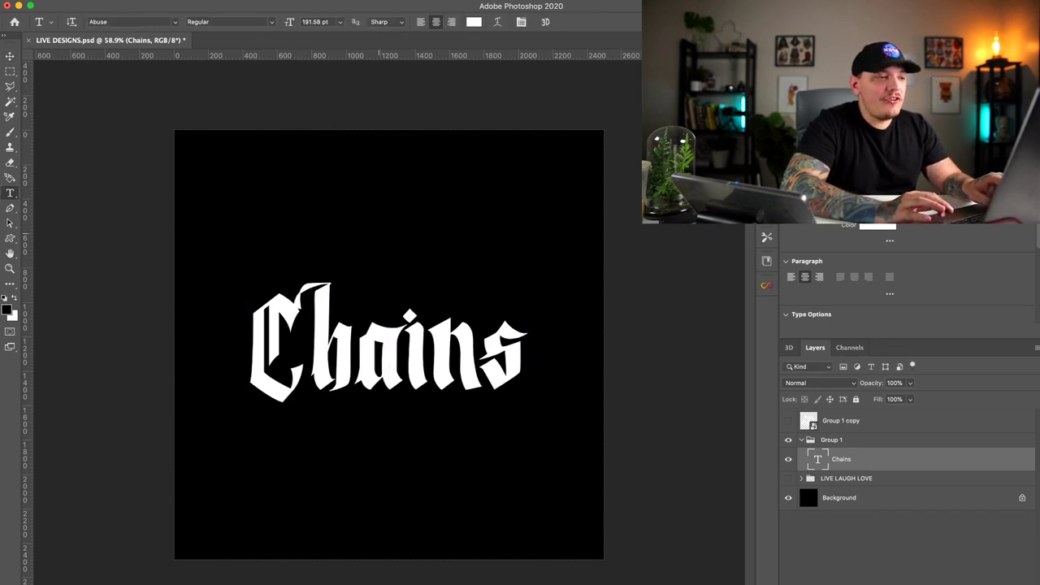
pyautogui.click(379, 232)
pyautogui.click(10, 56)
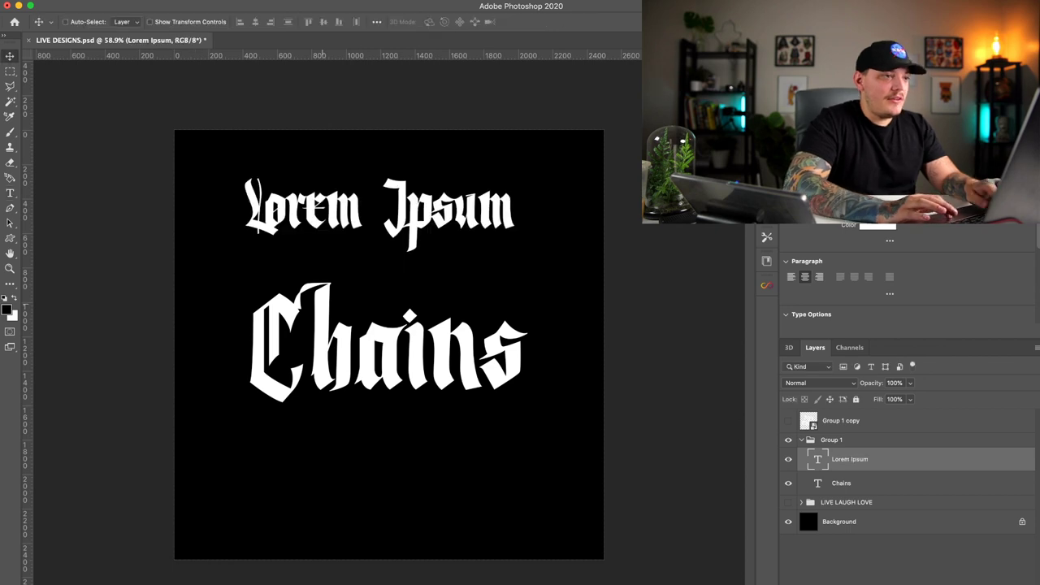
# Step: Try a capital and a lowercase A in place of the Lorem Ipsum placeholder text
pyautogui.press('t')
pyautogui.click(347, 203)
pyautogui.tripleClick(360, 215)
pyautogui.write('Aliv')
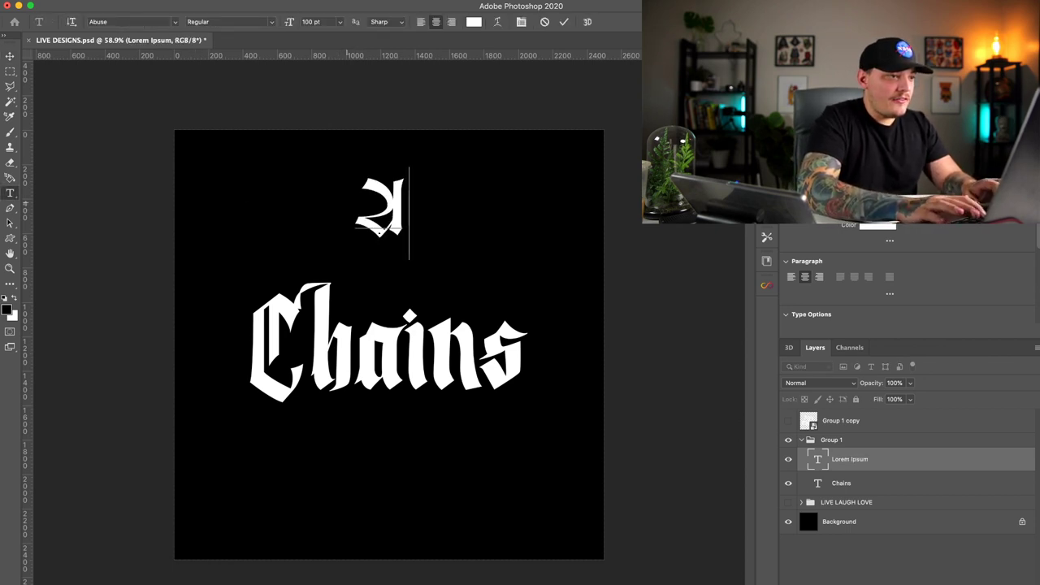
pyautogui.press('BackSpace')
pyautogui.press('BackSpace')
pyautogui.press('BackSpace')
pyautogui.press('BackSpace')
pyautogui.write('a')
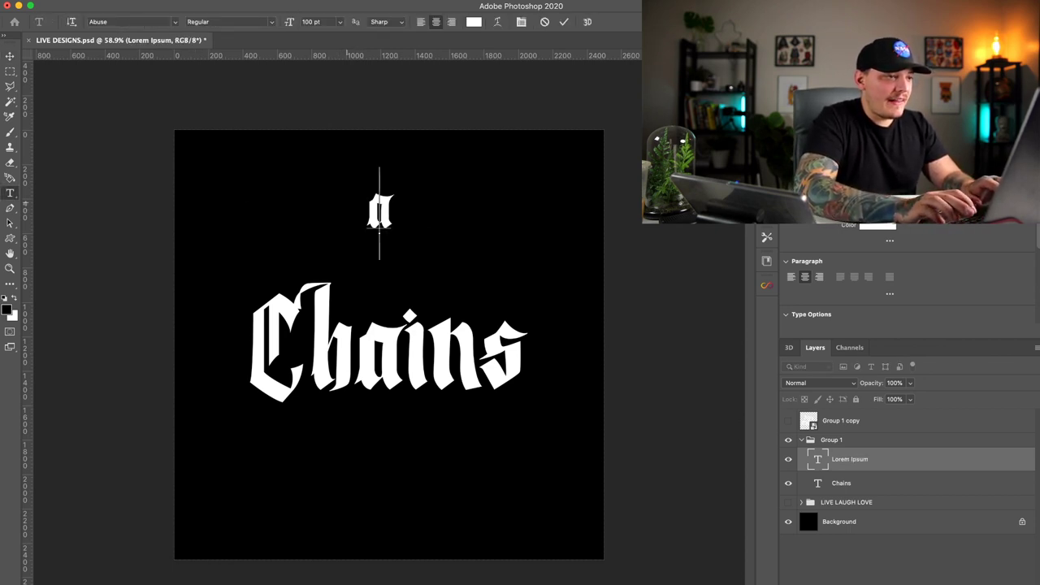
pyautogui.press('BackSpace')
pyautogui.write('A')
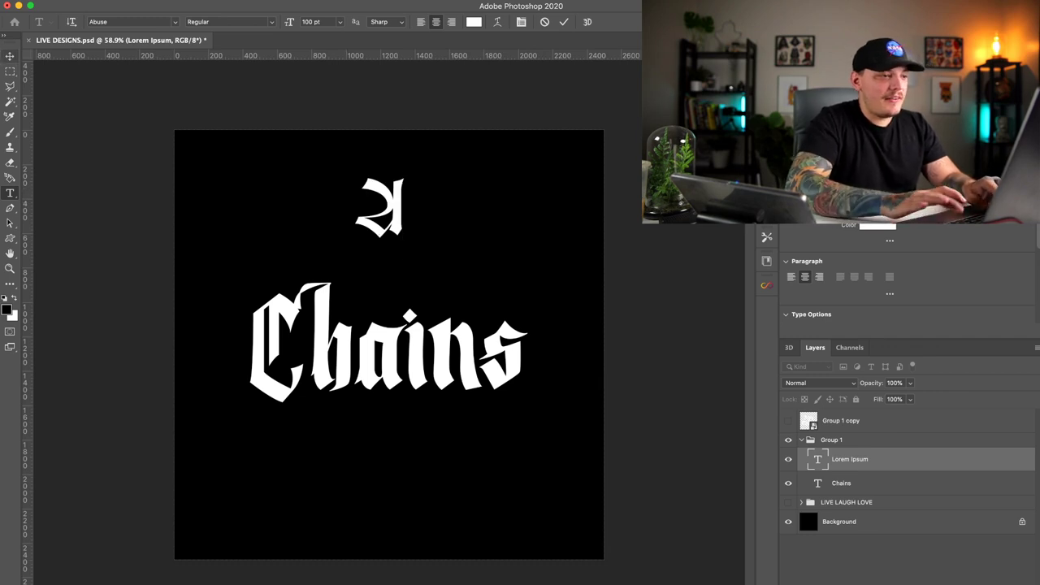
# Step: Leave text editing and delete the text layer above Chains
pyautogui.press('Escape')
pyautogui.press('v')
pyautogui.press('BackSpace')
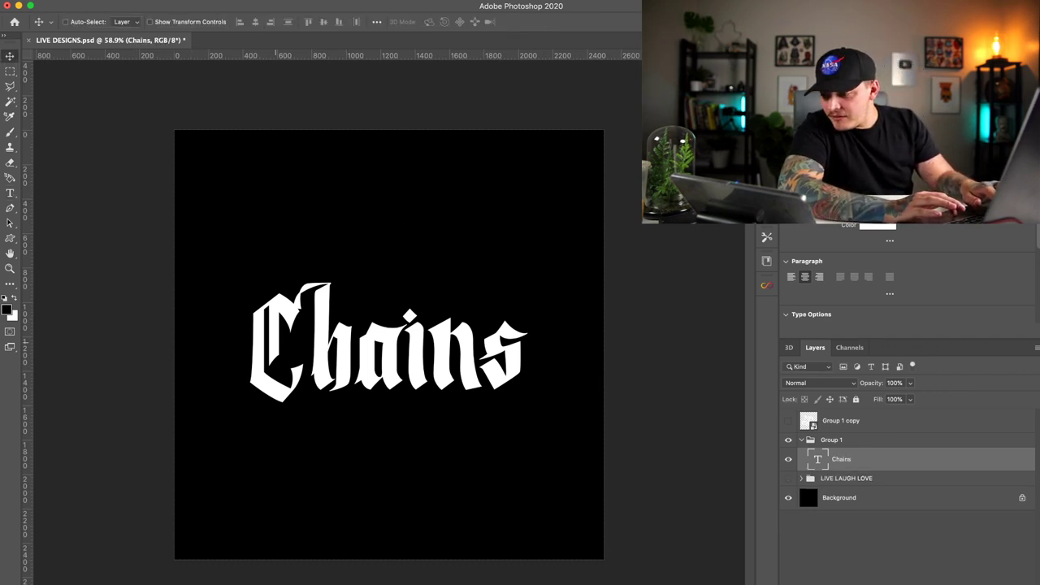
# Step: Try a series of fonts on the whole word Chains and set it in Alverata Informal
pyautogui.press('t')
pyautogui.click(291, 343)
pyautogui.press('super+a')
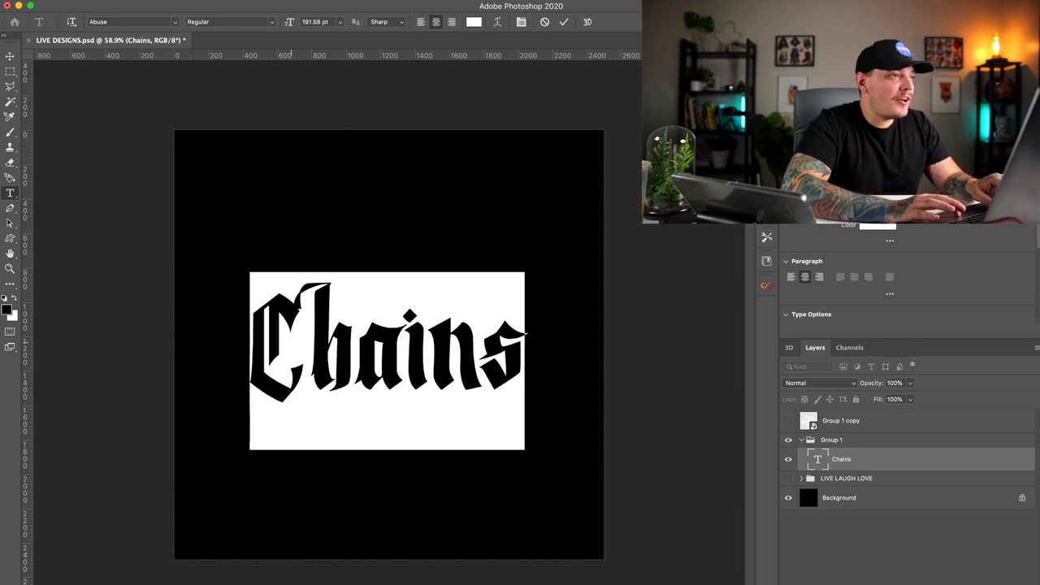
pyautogui.click(122, 22)
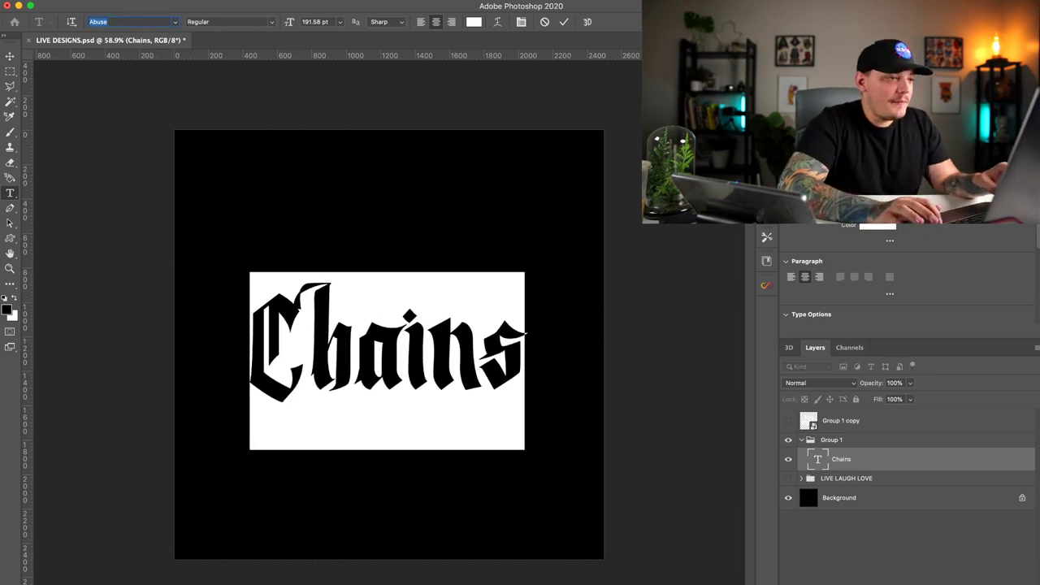
pyautogui.press('Down')
pyautogui.press('Down')
pyautogui.press('Down')
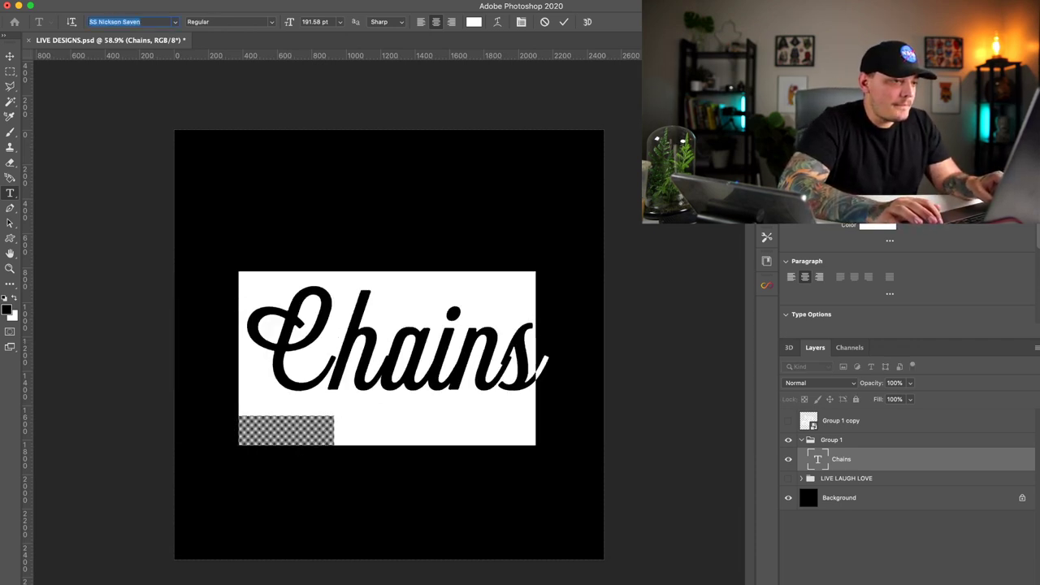
pyautogui.press('Down')
pyautogui.press('Down')
pyautogui.press('Down')
pyautogui.press('Down')
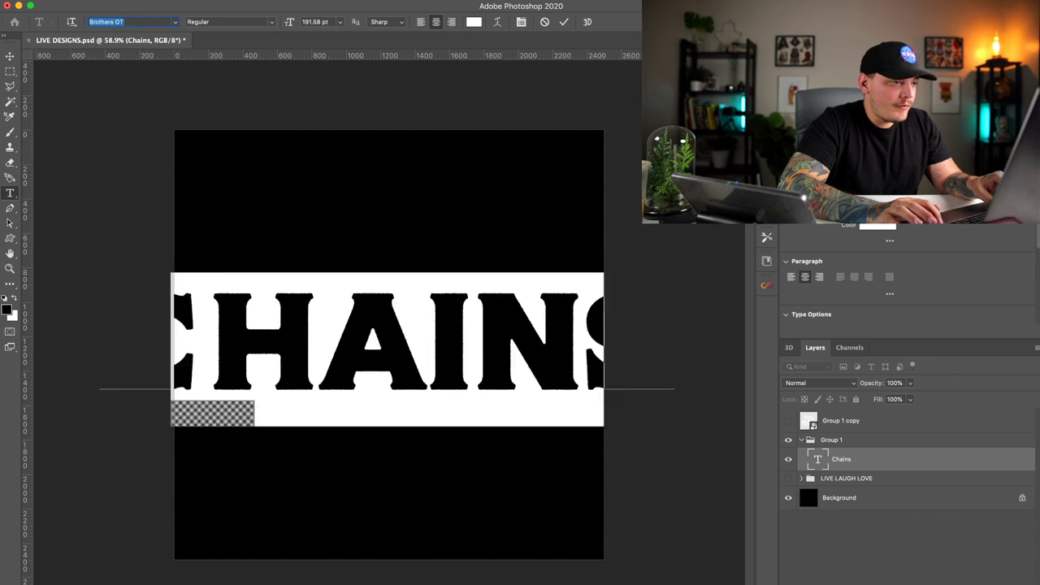
pyautogui.press('Down')
pyautogui.press('Down')
pyautogui.press('Down')
pyautogui.press('Down')
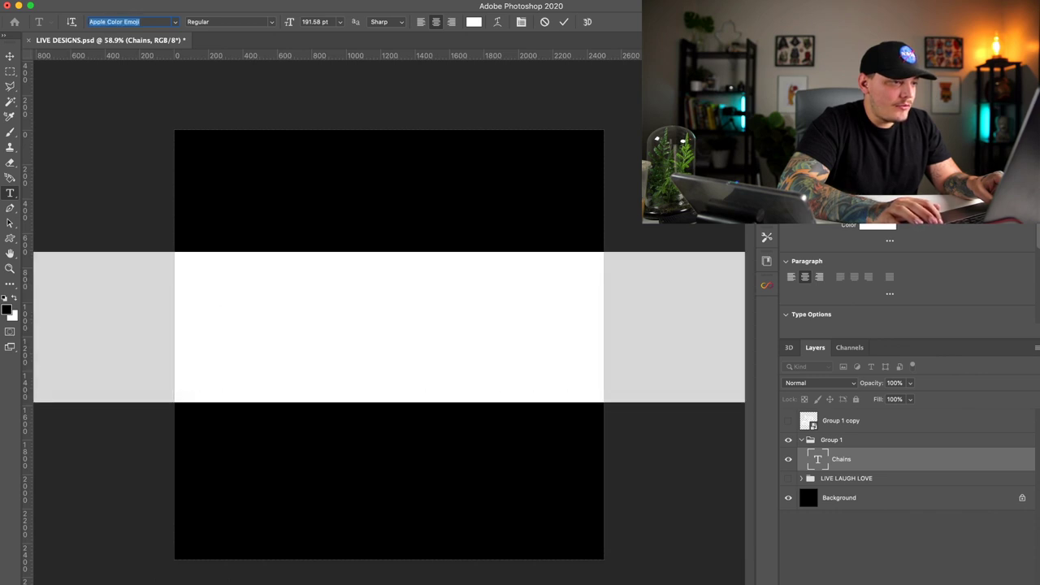
pyautogui.press('Down')
pyautogui.press('Down')
pyautogui.press('Down')
pyautogui.press('Down')
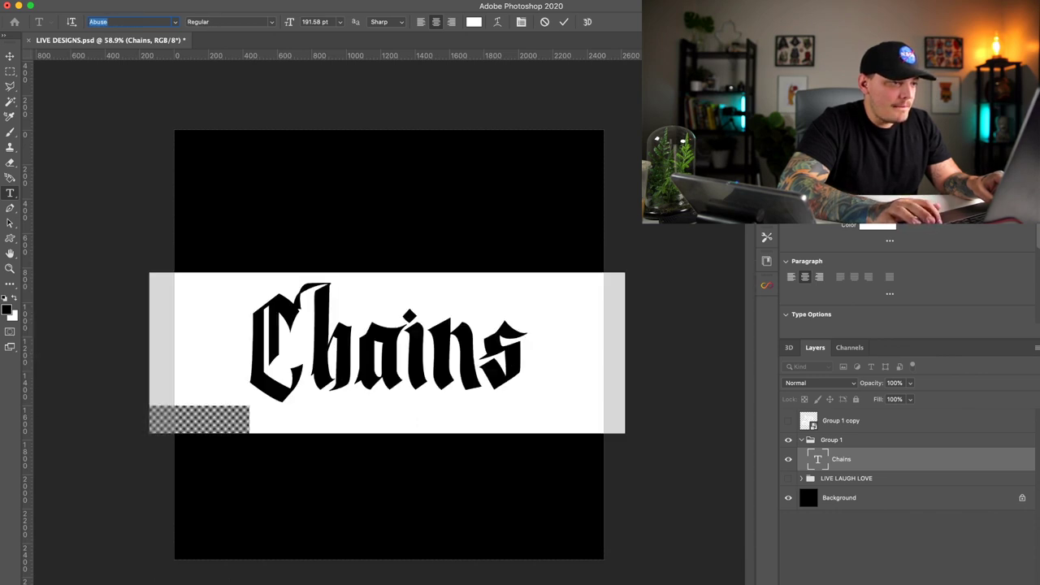
pyautogui.press('Down')
pyautogui.press('Down')
pyautogui.press('Down')
pyautogui.press('Down')
pyautogui.press('Down')
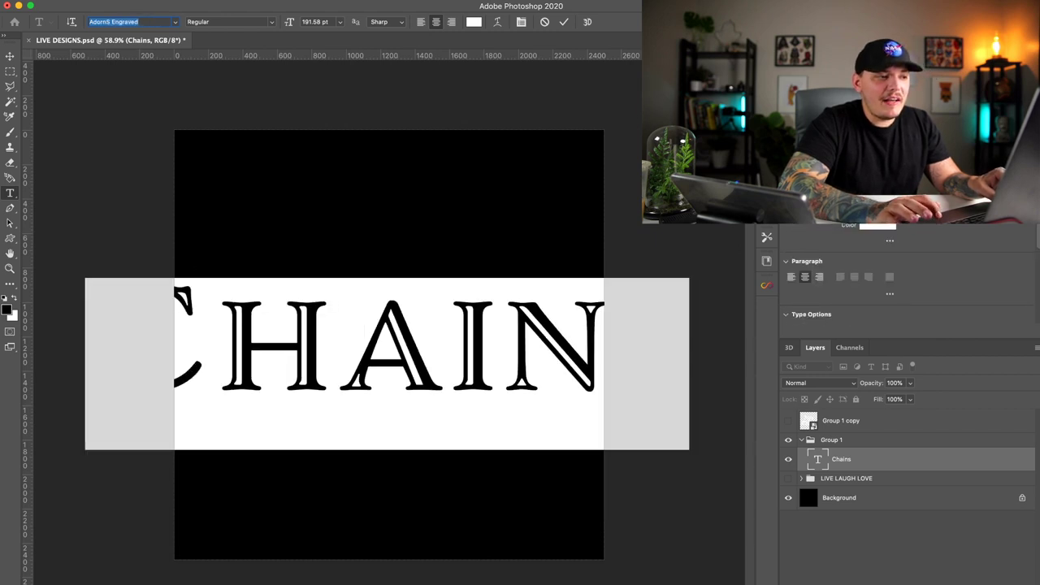
pyautogui.press('Down')
pyautogui.press('Down')
pyautogui.press('Down')
pyautogui.press('Down')
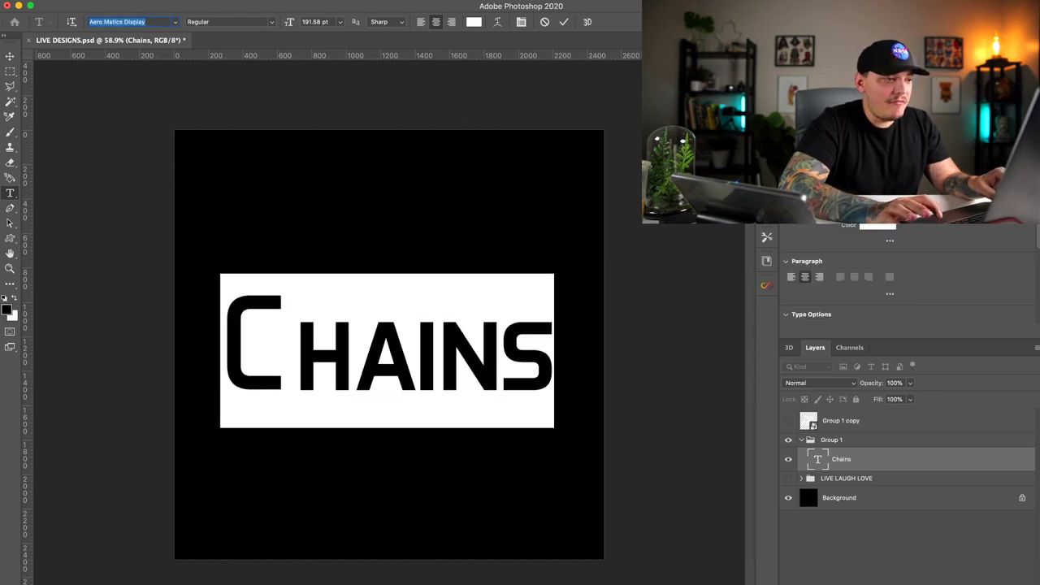
pyautogui.press('Down')
pyautogui.press('Down')
pyautogui.press('Down')
pyautogui.press('Down')
pyautogui.press('Down')
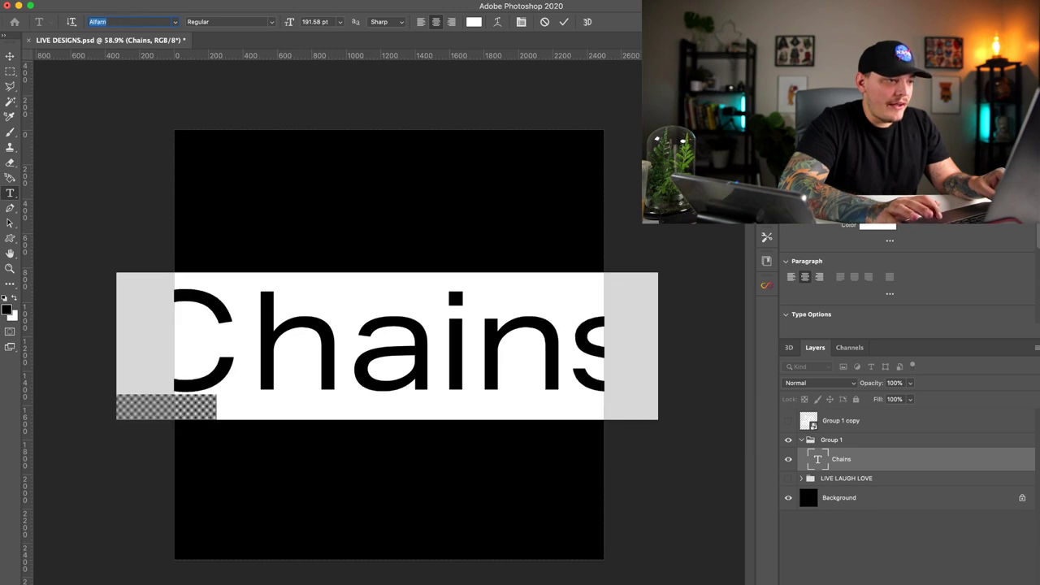
pyautogui.press('Down')
pyautogui.press('Down')
pyautogui.press('Down')
pyautogui.press('Down')
pyautogui.press('Down')
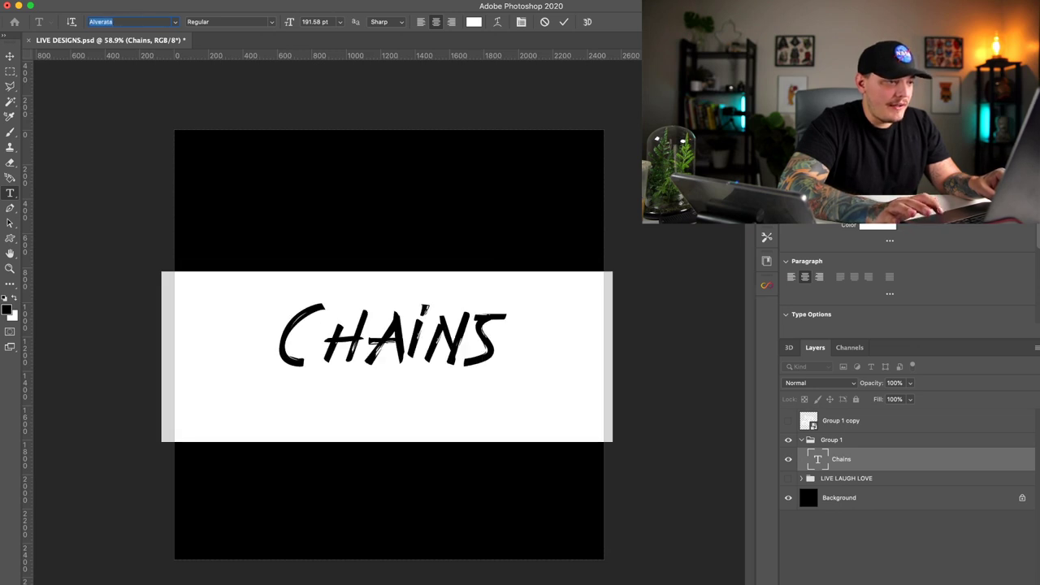
pyautogui.press('Up')
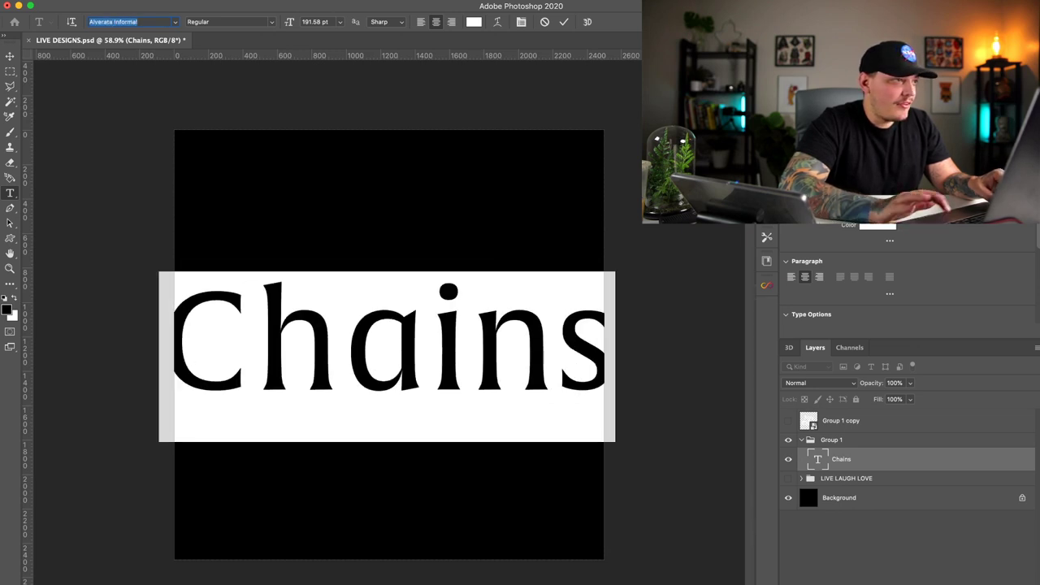
pyautogui.press('Return')
# Step: Retype the word in capitals as CHAINS and tighten its tracking until the letters touch
pyautogui.write('C')
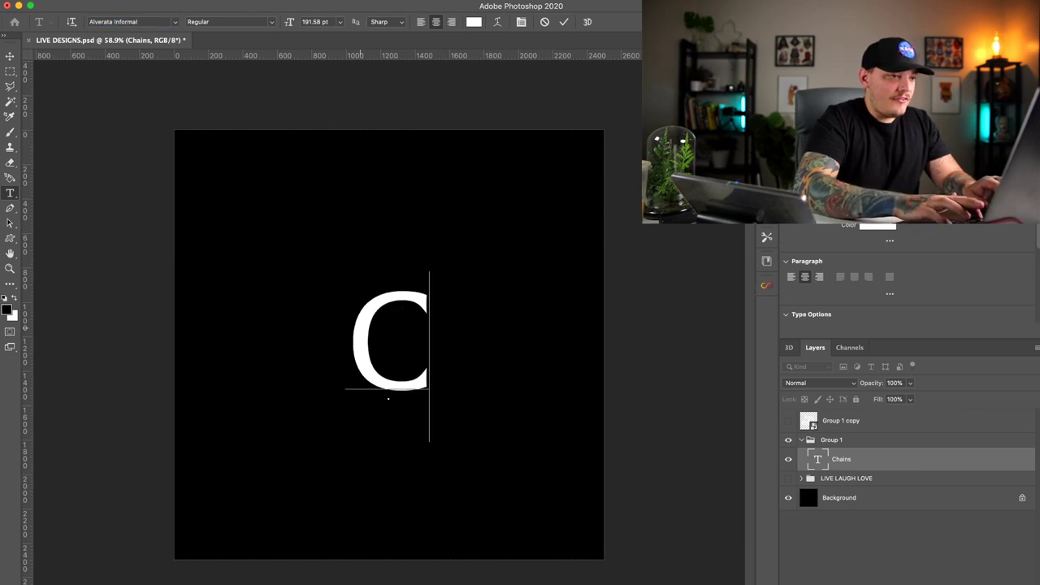
pyautogui.write('HAINS')
pyautogui.press('super+a')
pyautogui.hotkey('alt', 'Left')
pyautogui.hotkey('alt', 'Left')
pyautogui.hotkey('alt', 'Left')
pyautogui.hotkey('alt', 'Left')
pyautogui.hotkey('alt', 'Left')
pyautogui.hotkey('alt', 'Left')
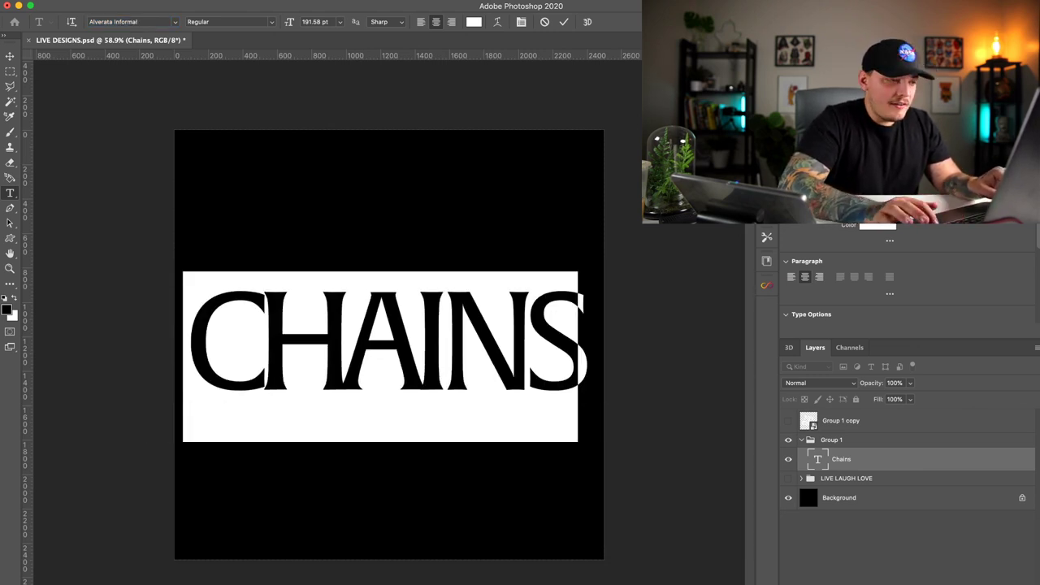
# Step: Change the font of CHAINS to Amarante
pyautogui.click(118, 21)
pyautogui.press('Down')
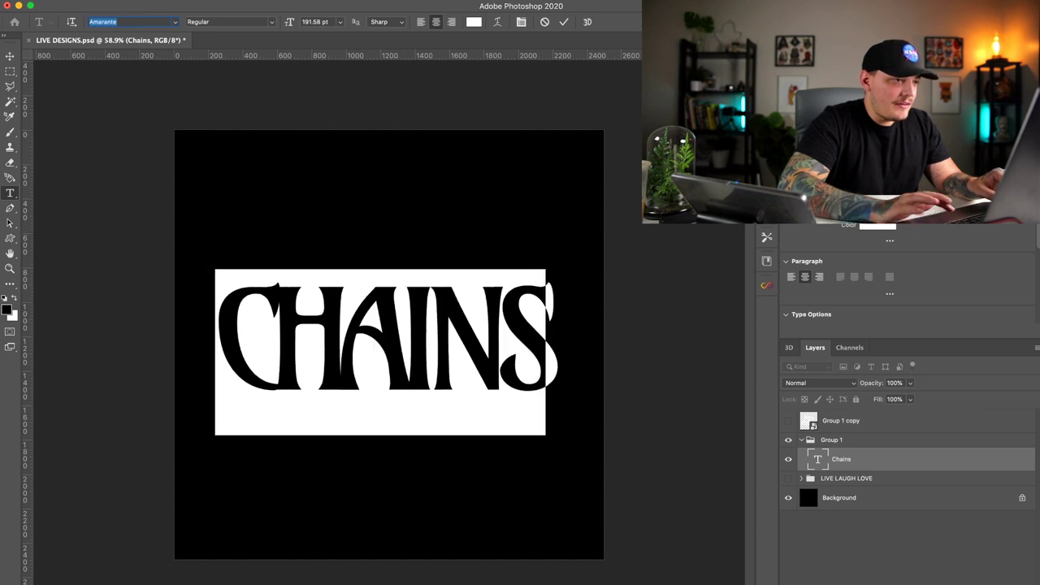
pyautogui.click(117, 22)
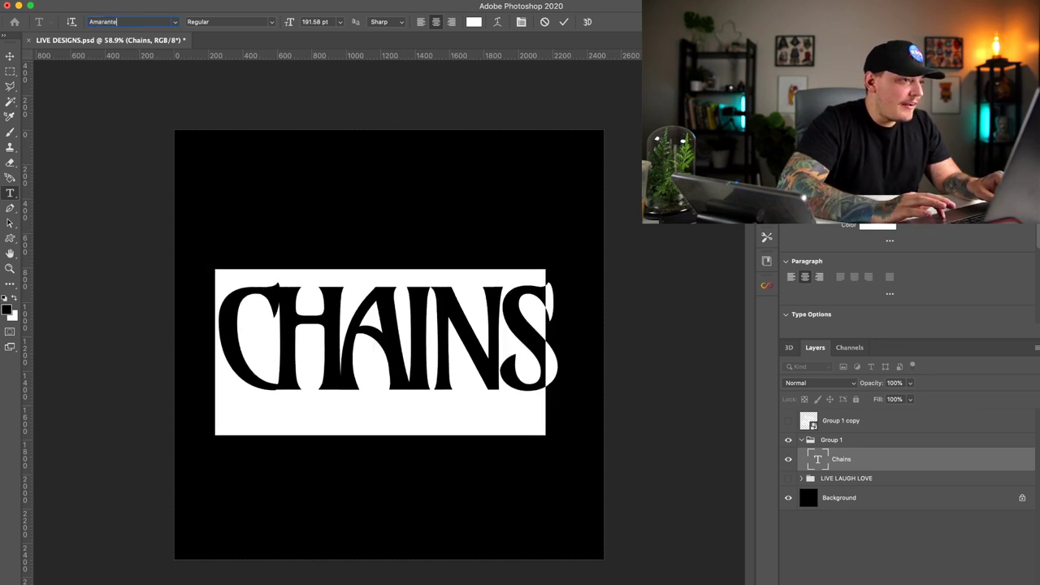
# Step: Loosen the tracking of CHAINS slightly and commit the text
pyautogui.click(321, 360)
pyautogui.click(295, 362)
pyautogui.press('super+a')
pyautogui.hotkey('alt', 'Right')
pyautogui.hotkey('alt', 'Right')
pyautogui.hotkey('alt', 'Right')
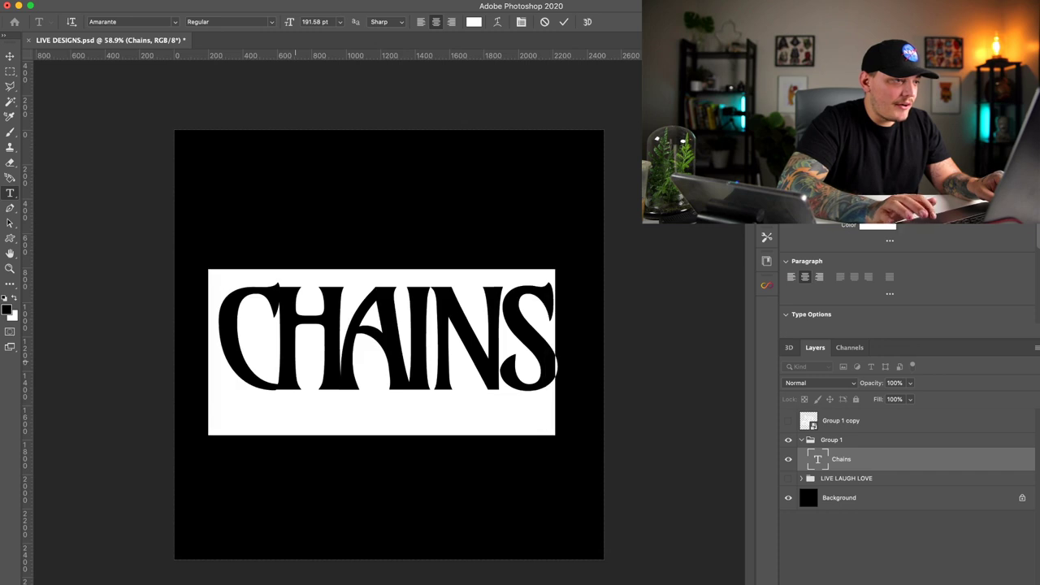
pyautogui.click(313, 361)
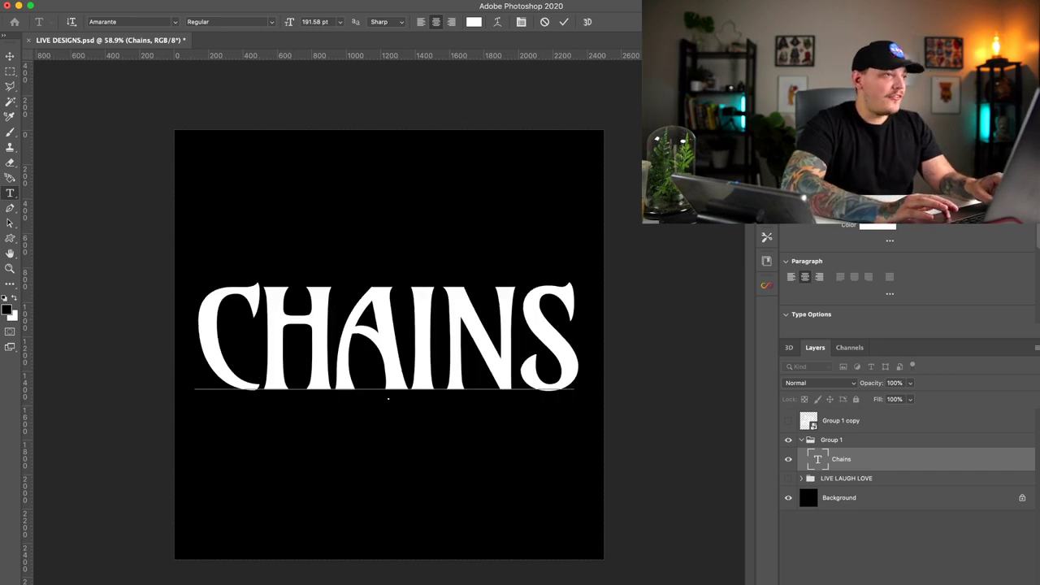
pyautogui.press('Escape')
pyautogui.press('v')
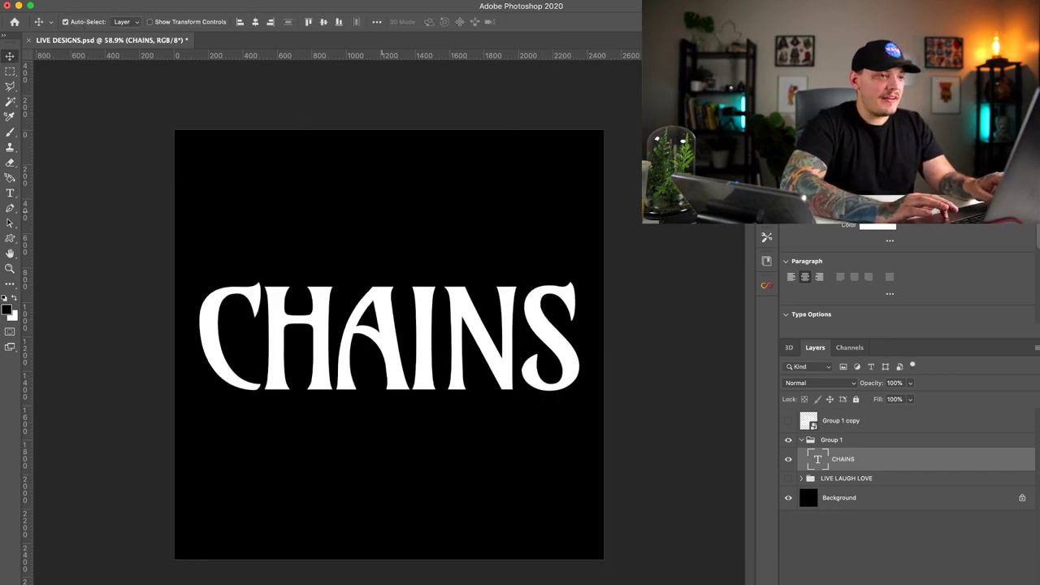
# Step: Duplicate CHAINS above the lowered original, retype the copy as ALICE, and leave a gap between the two words
pyautogui.moveTo(378, 262); pyautogui.dragTo(380, 222)
pyautogui.doubleClick(388, 290)
pyautogui.write('ALIVE')
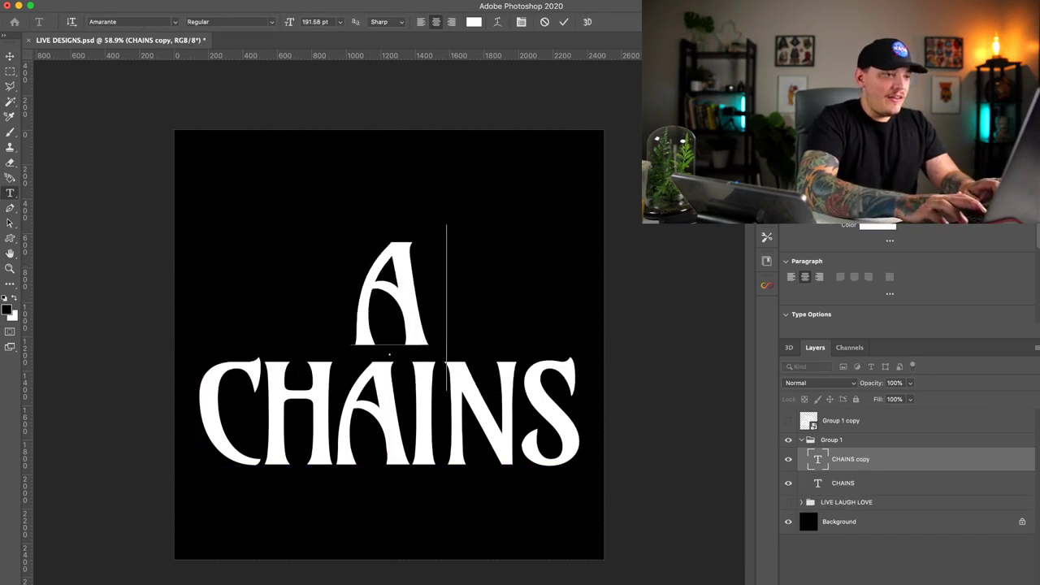
pyautogui.press('BackSpace')
pyautogui.press('BackSpace')
pyautogui.write('CE')
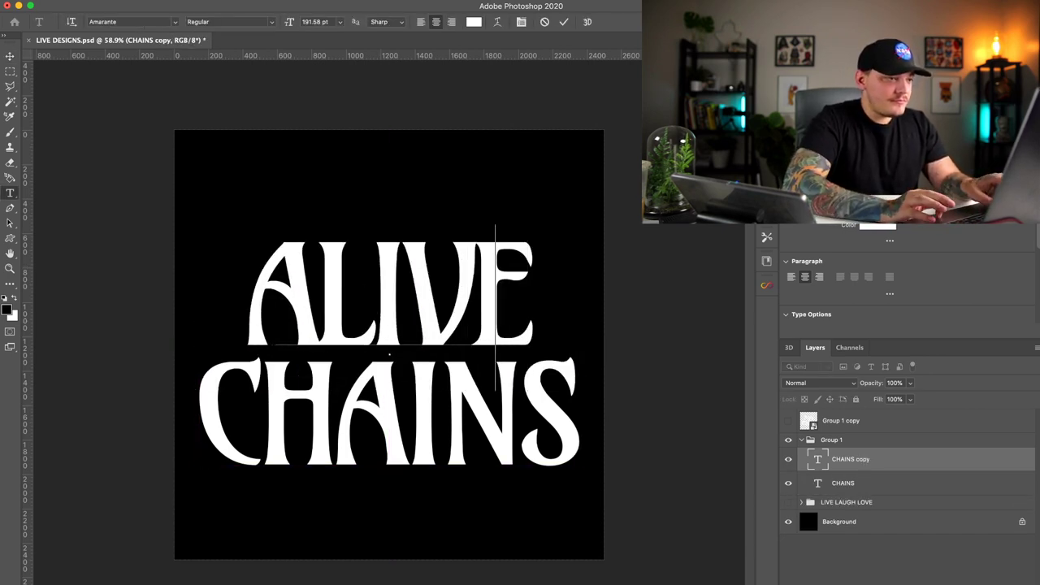
pyautogui.click(9, 56)
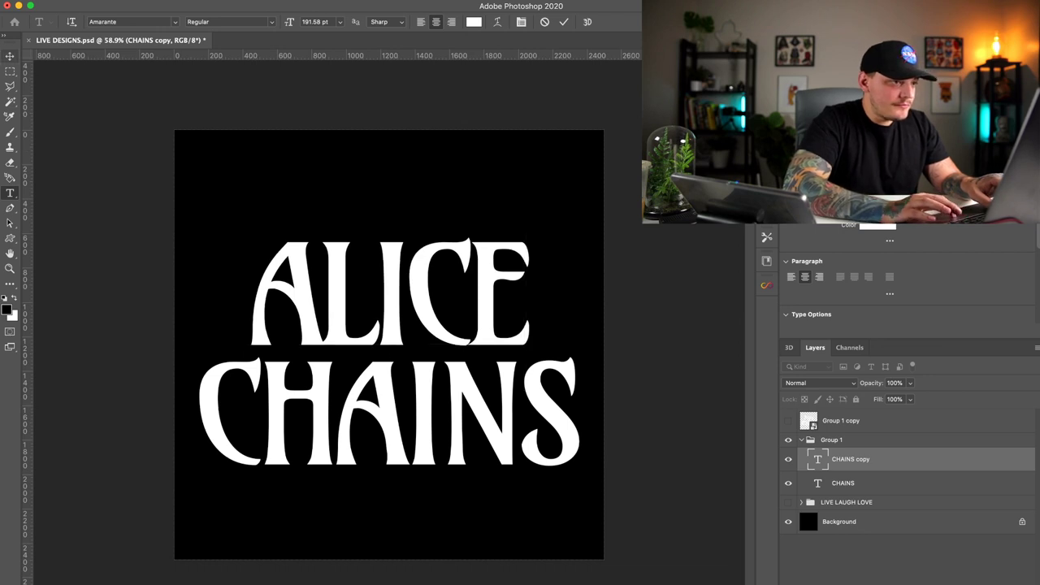
pyautogui.moveTo(374, 276); pyautogui.dragTo(373, 253)
# Step: Add the word IN as a 100 pt Amarante text layer and place it just after ALICE
pyautogui.press('t')
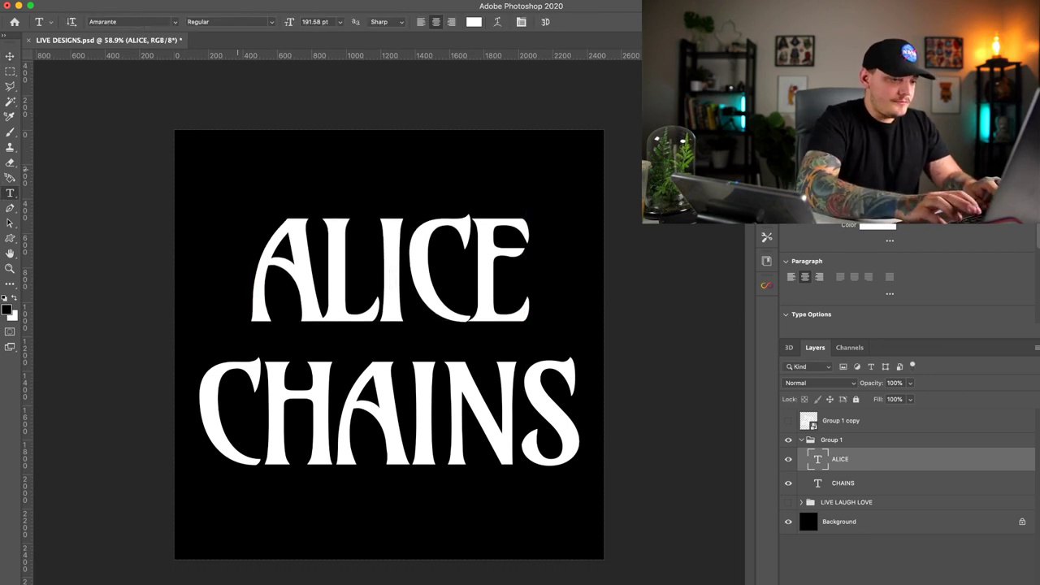
pyautogui.click(238, 150)
pyautogui.write('IN')
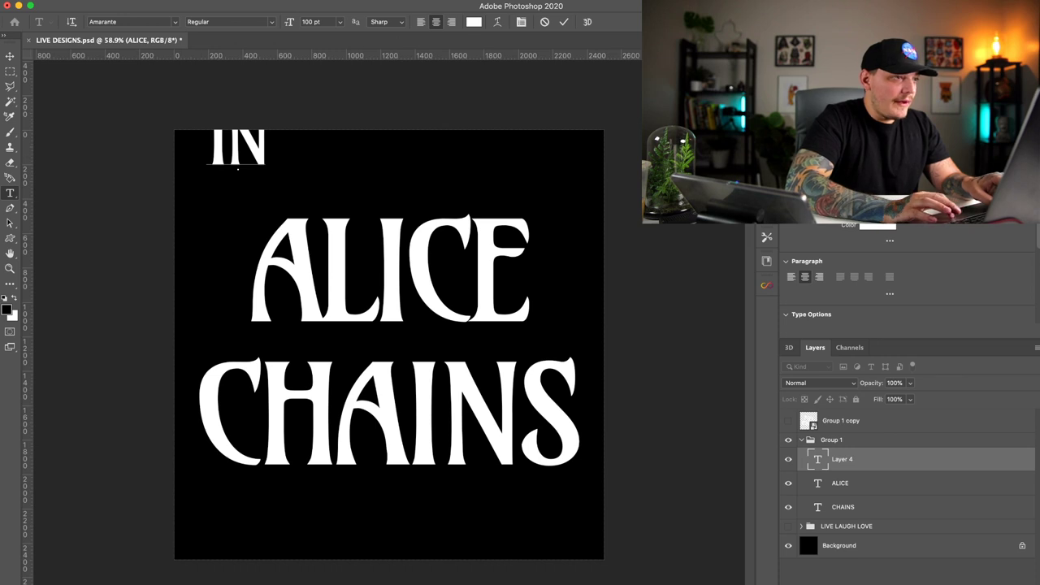
pyautogui.hotkey('ctrl', 'Return')
pyautogui.press('v')
pyautogui.moveTo(295, 154); pyautogui.dragTo(612, 286)
# Step: Try shifting ALICE and IN together to the left, and undo the move
pyautogui.keyDown('shift'); pyautogui.click(849, 483); pyautogui.keyUp('shift')
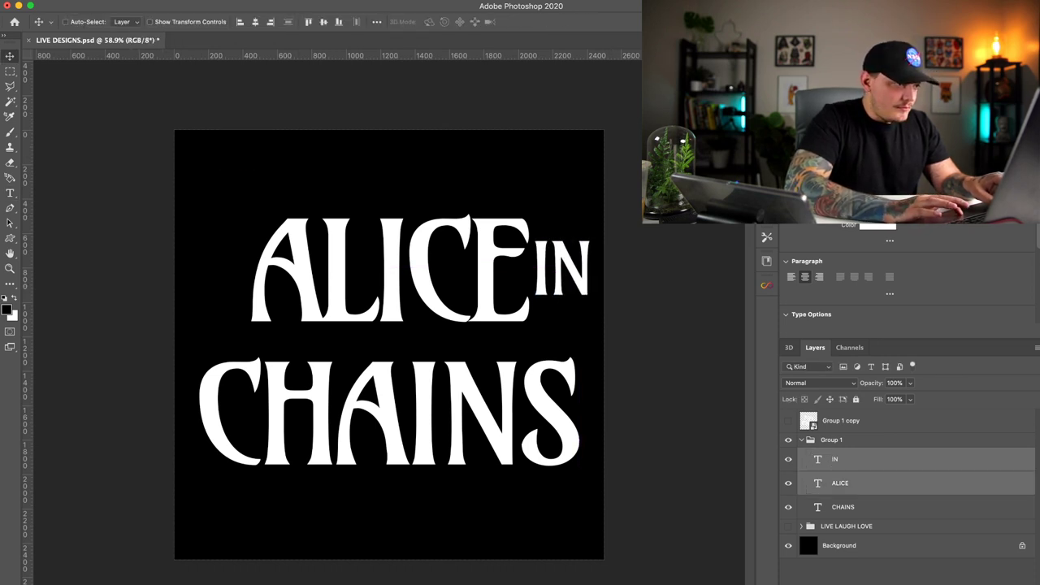
pyautogui.moveTo(563, 319); pyautogui.dragTo(512, 320)
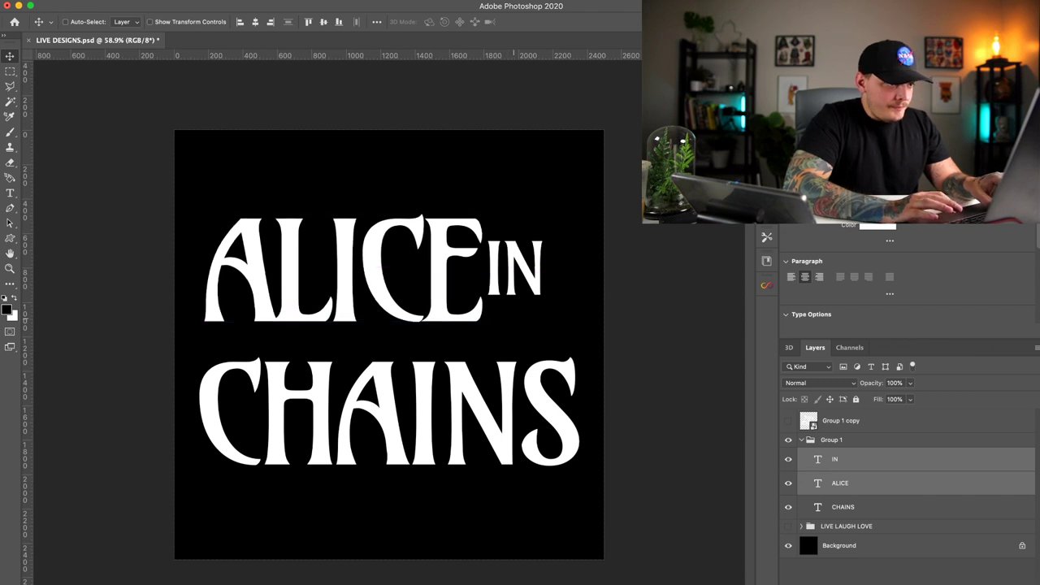
pyautogui.hotkey('ctrl', 'z')
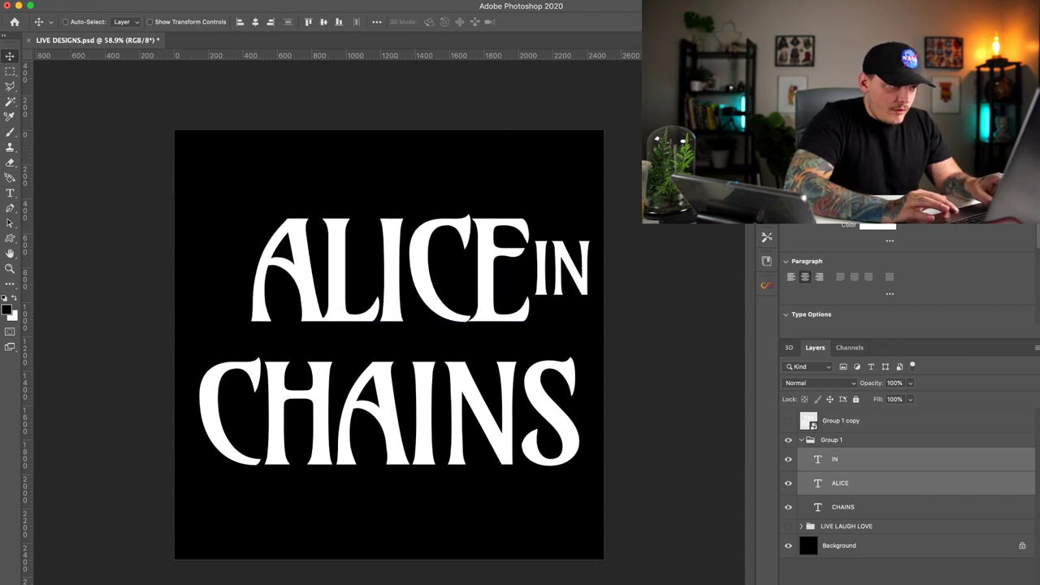
# Step: Try IN centred between ALICE and CHAINS, and delete the IN text layer
pyautogui.moveTo(562, 268); pyautogui.dragTo(390, 345)
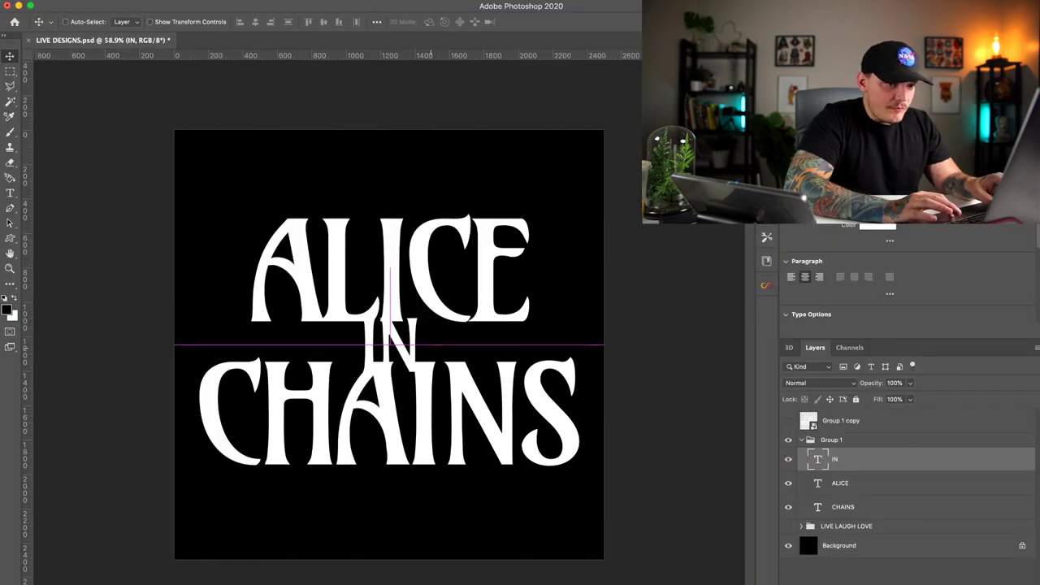
pyautogui.click(840, 483)
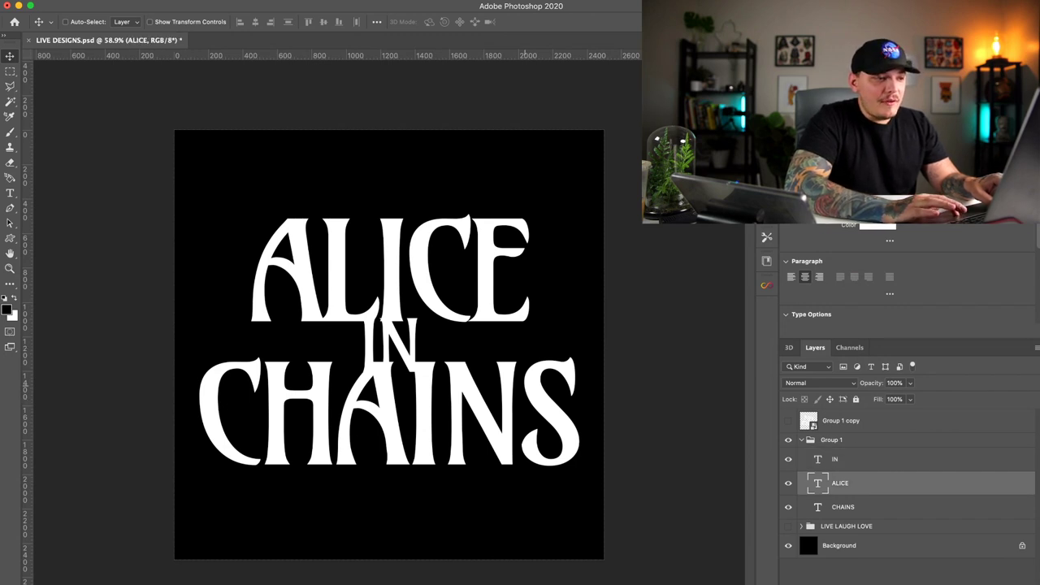
pyautogui.moveTo(390, 250)
pyautogui.mouseDown()
pyautogui.moveTo(390, 286)
pyautogui.moveTo(389, 242)
pyautogui.mouseUp()
pyautogui.press('super+z')
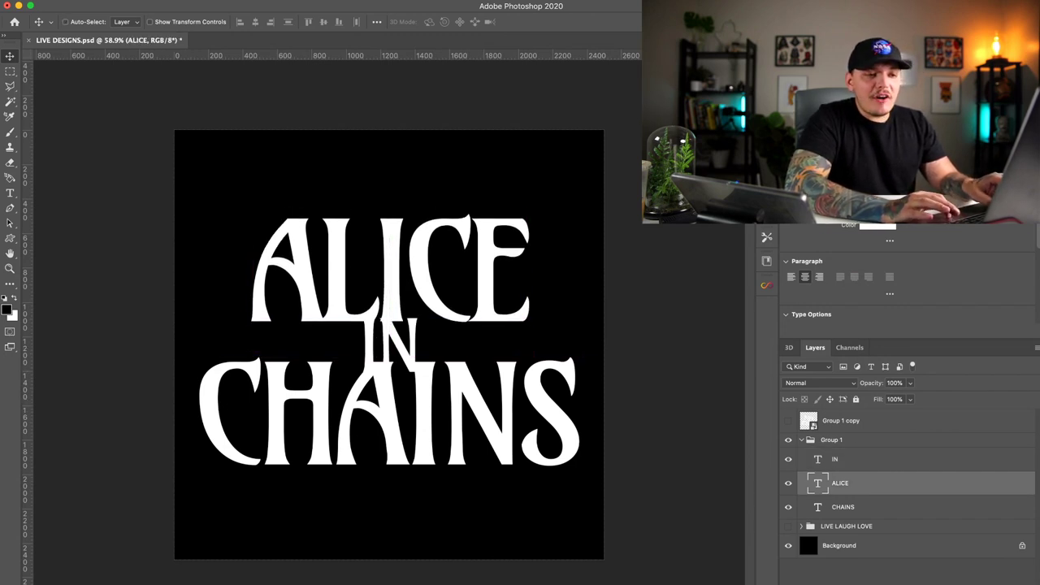
pyautogui.click(841, 460)
pyautogui.press('Delete')
# Step: Extend the ALICE text layer so its line reads ALICE IN
pyautogui.press('t')
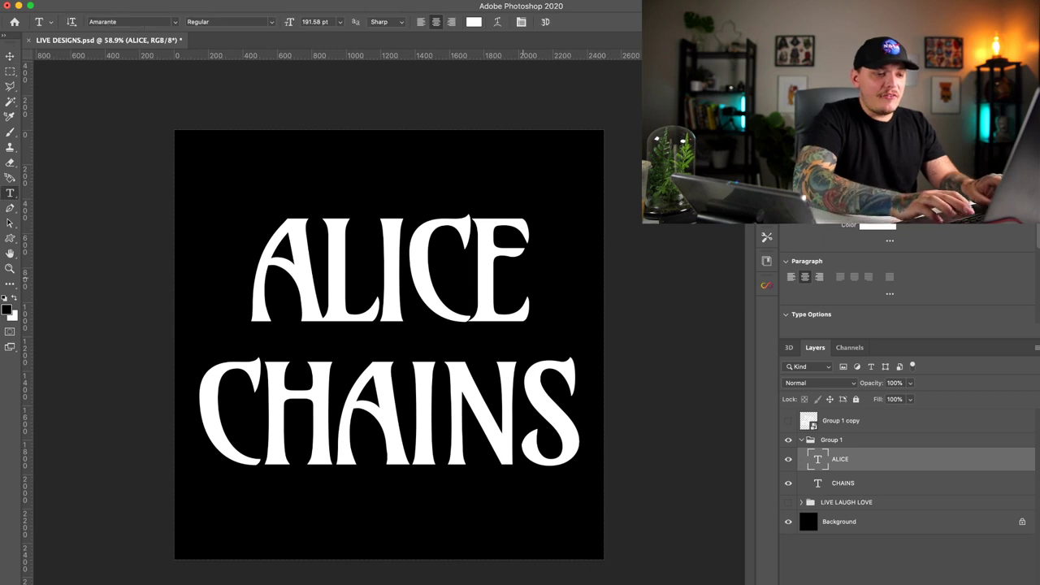
pyautogui.click(522, 278)
pyautogui.write('IB')
pyautogui.press('BackSpace')
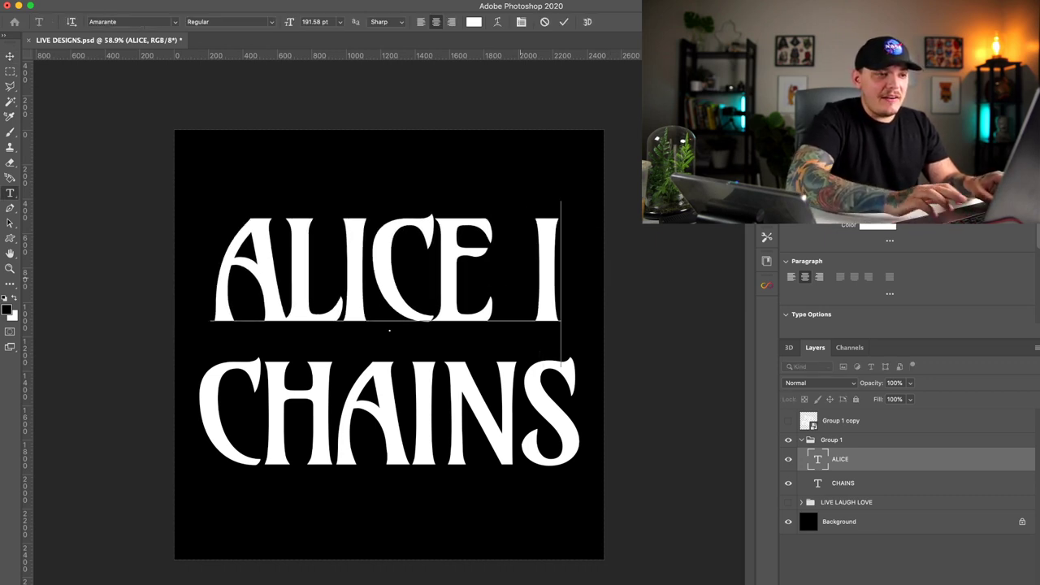
pyautogui.write('N')
pyautogui.press('Escape')
pyautogui.press('v')
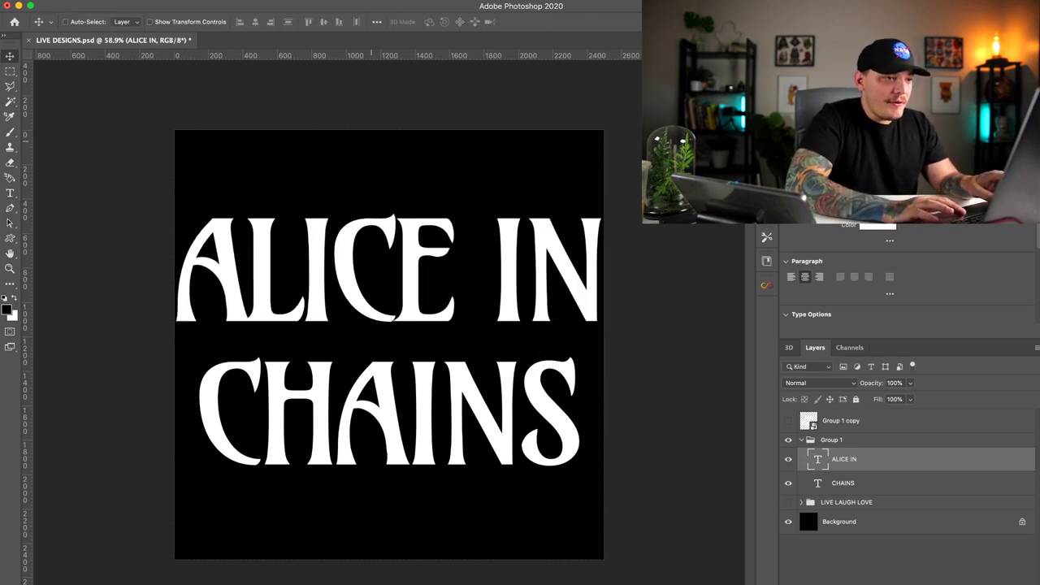
# Step: Move the ALICE IN line straight down so it sits just above CHAINS
pyautogui.press('super+t')
pyautogui.moveTo(534, 271); pyautogui.dragTo(533, 294)
pyautogui.press('Return')
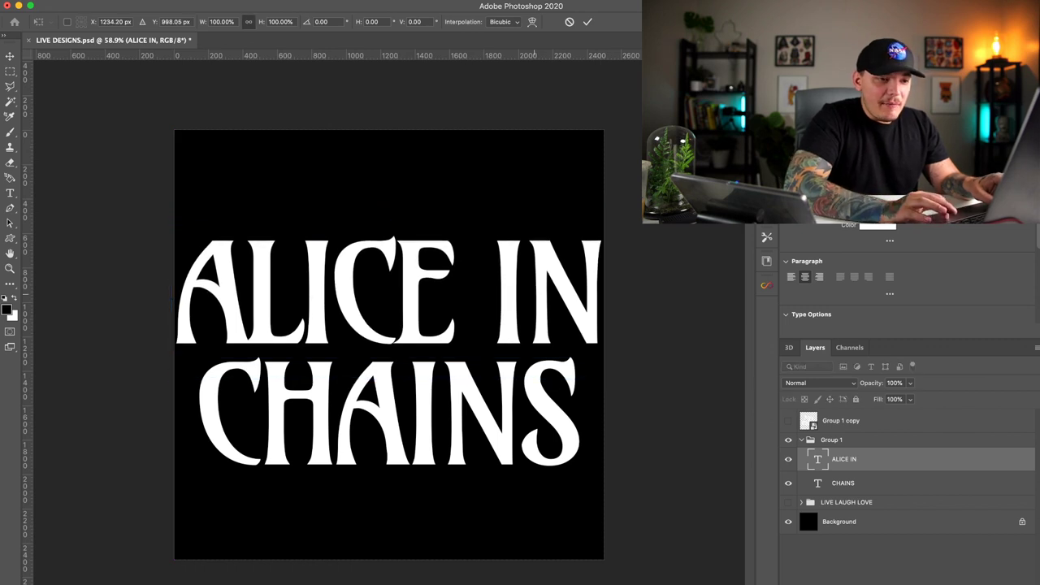
# Step: Scale the ALICE IN and CHAINS layers together to 81.35% about their shared centre
pyautogui.keyDown('shift'); pyautogui.click(843, 484); pyautogui.keyUp('shift')
pyautogui.press('super+t')
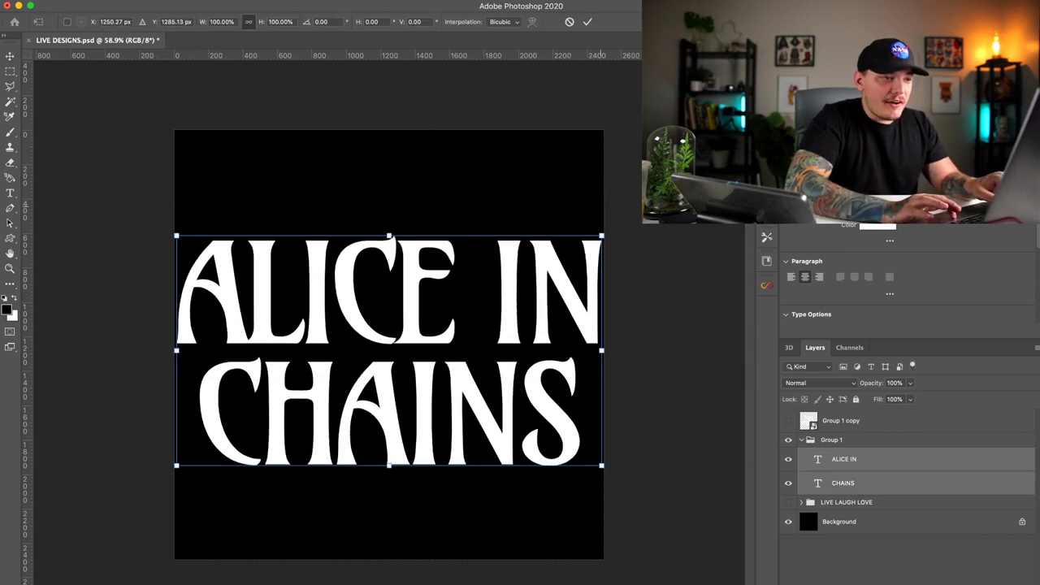
pyautogui.moveTo(601, 235); pyautogui.dragTo(562, 258)
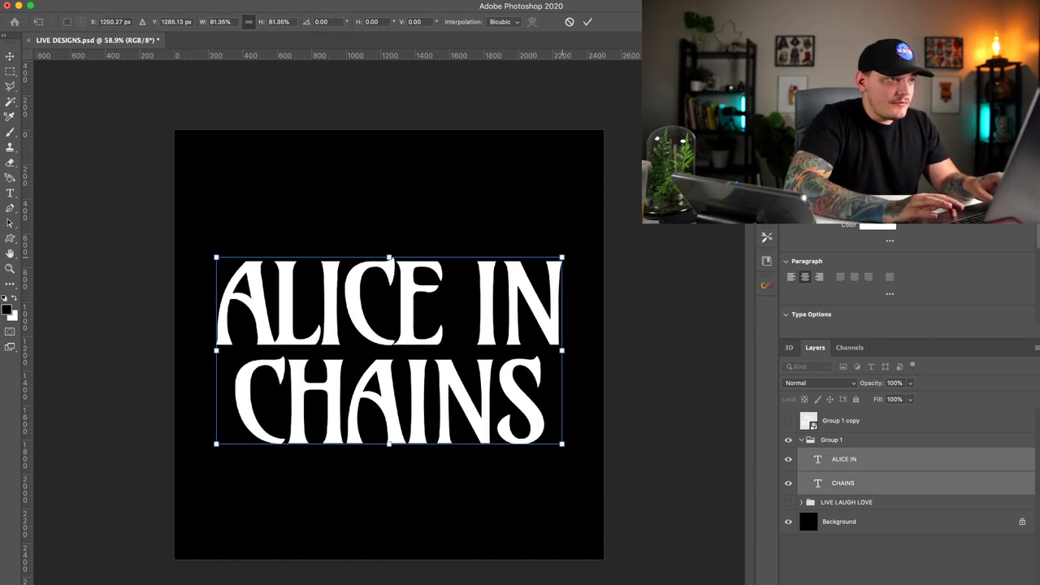
pyautogui.press('Return')
pyautogui.hotkey('ctrl', 'a')
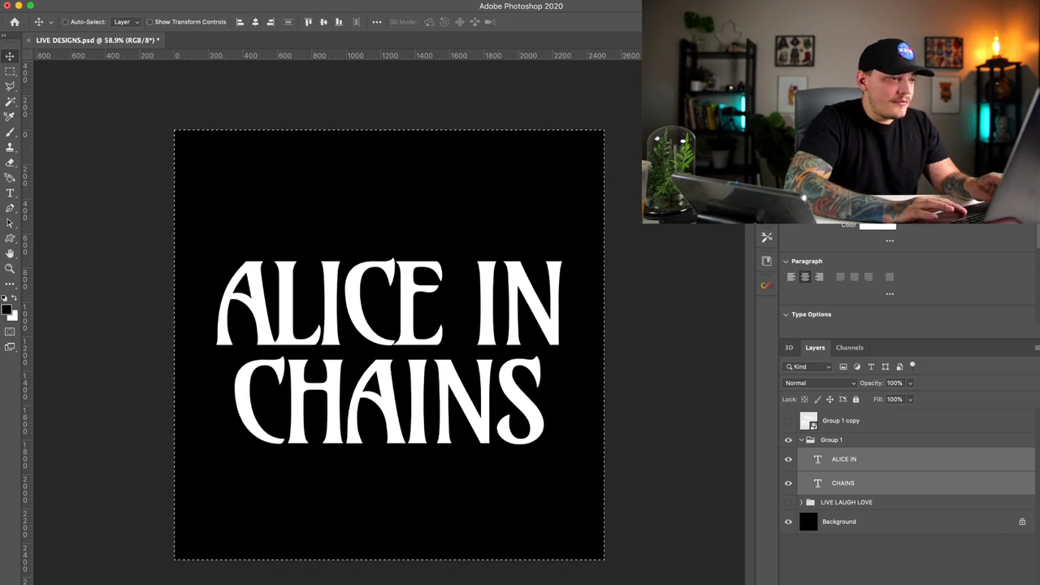
pyautogui.hotkey('ctrl', 'd')
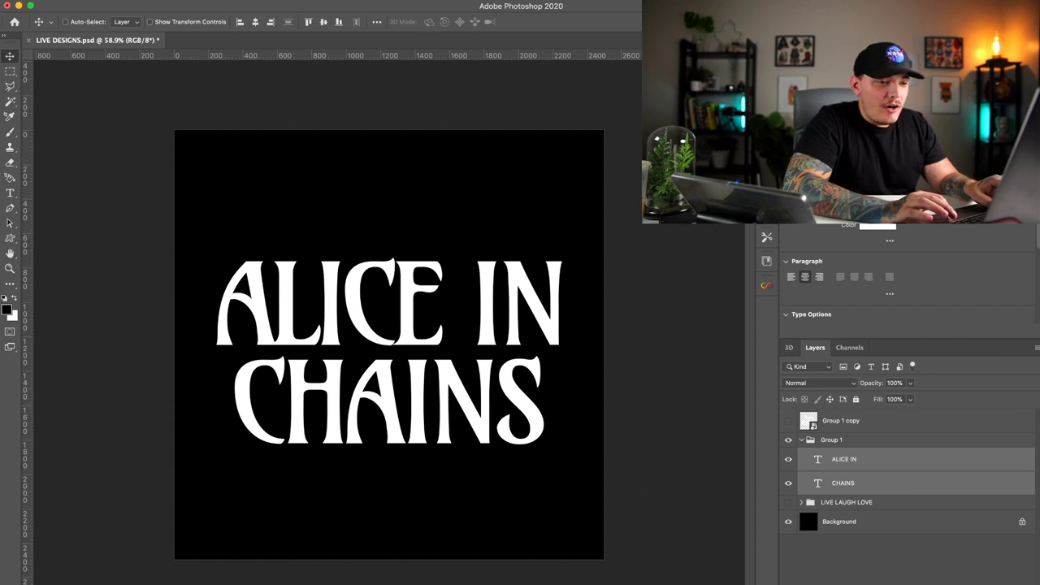
# Step: Duplicate Group 1, hide the original group, and merge the visible copy into a single layer
pyautogui.click(801, 440)
pyautogui.press('super+j')
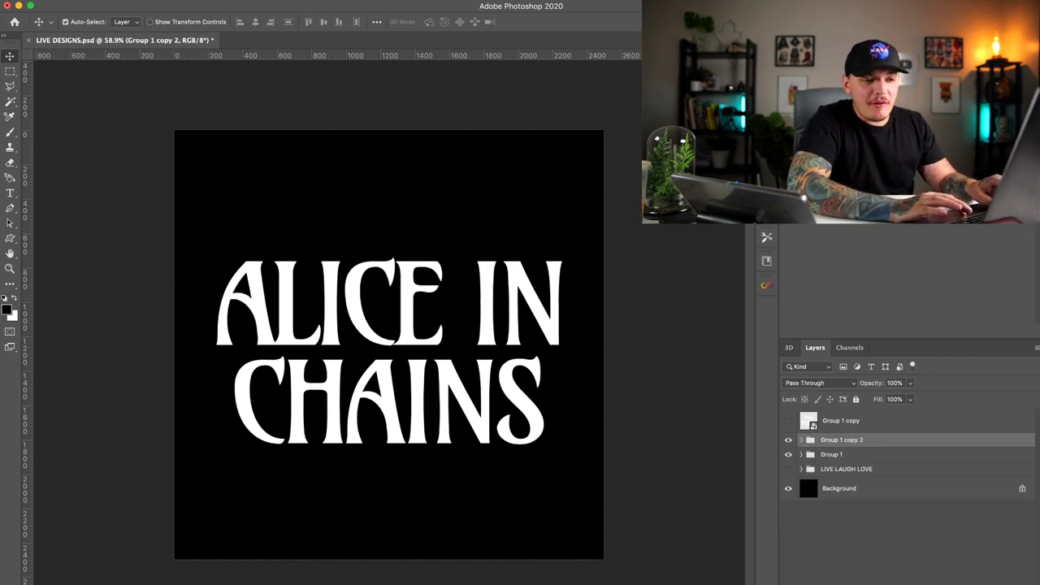
pyautogui.click(788, 455)
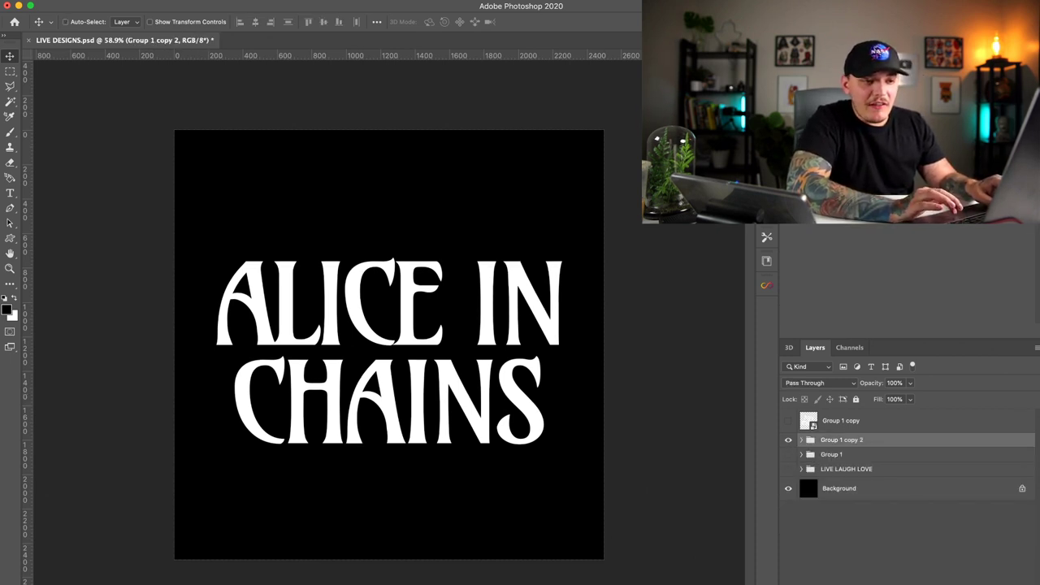
pyautogui.hotkey('ctrl', 'e')
pyautogui.click(789, 445)
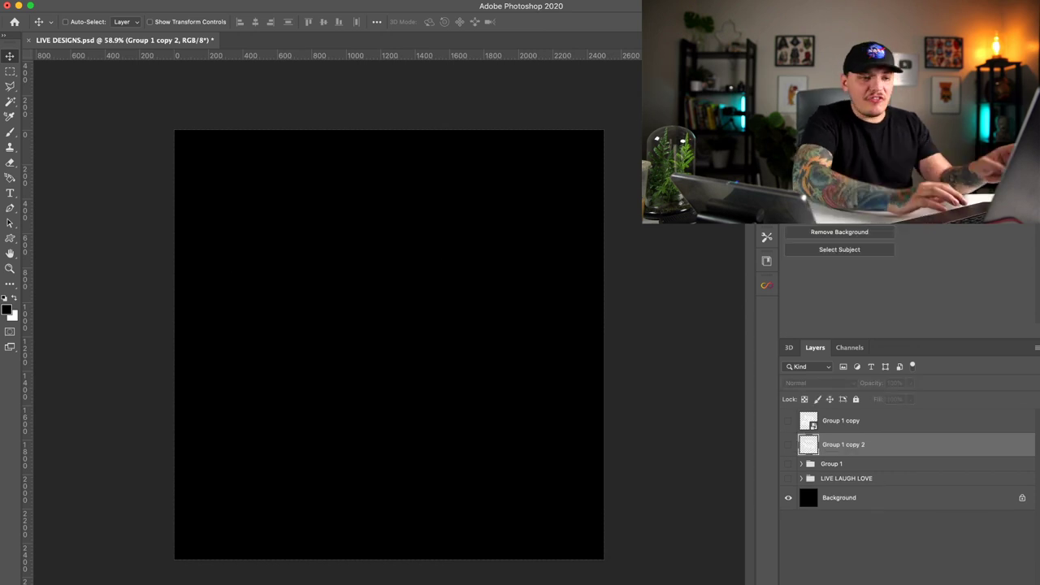
pyautogui.hotkey('ctrl', ',')
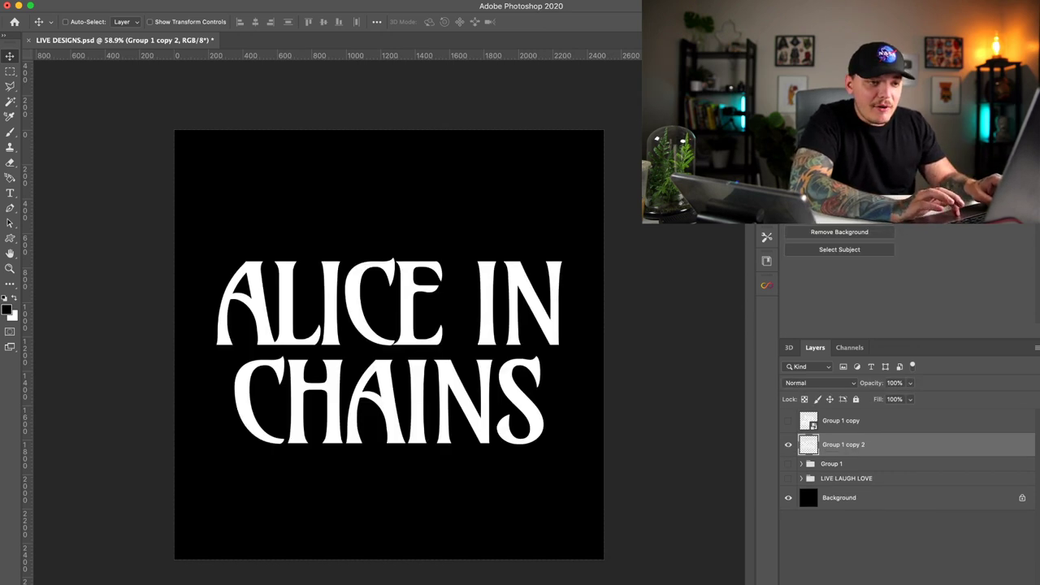
# Step: Convert the merged lettering to a smart object named V1, and rename the hidden Group 1 copy as V2
pyautogui.hotkey('ctrl', 'shift', 's')
pyautogui.doubleClick(843, 444)
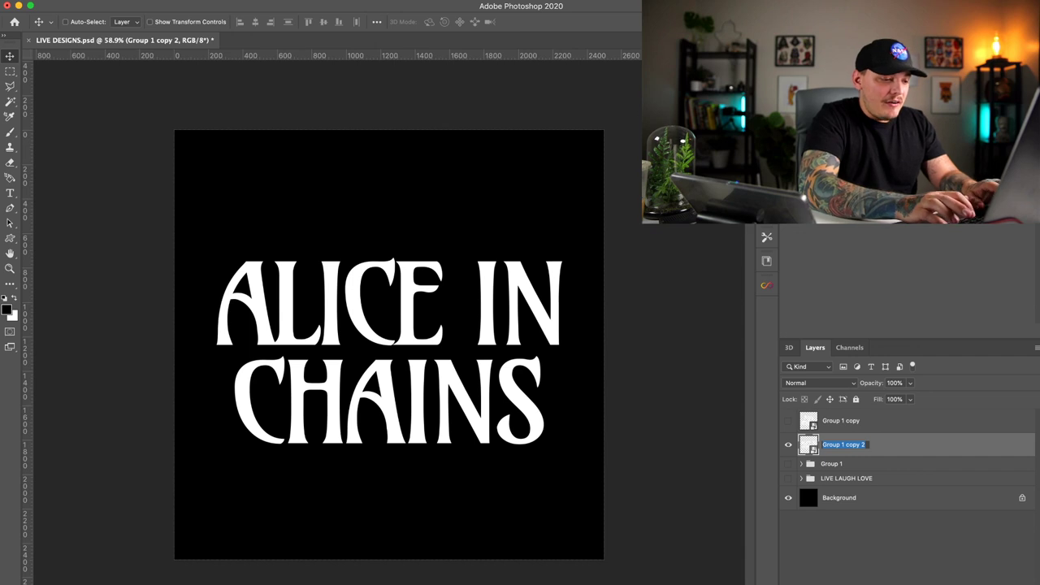
pyautogui.write('V1')
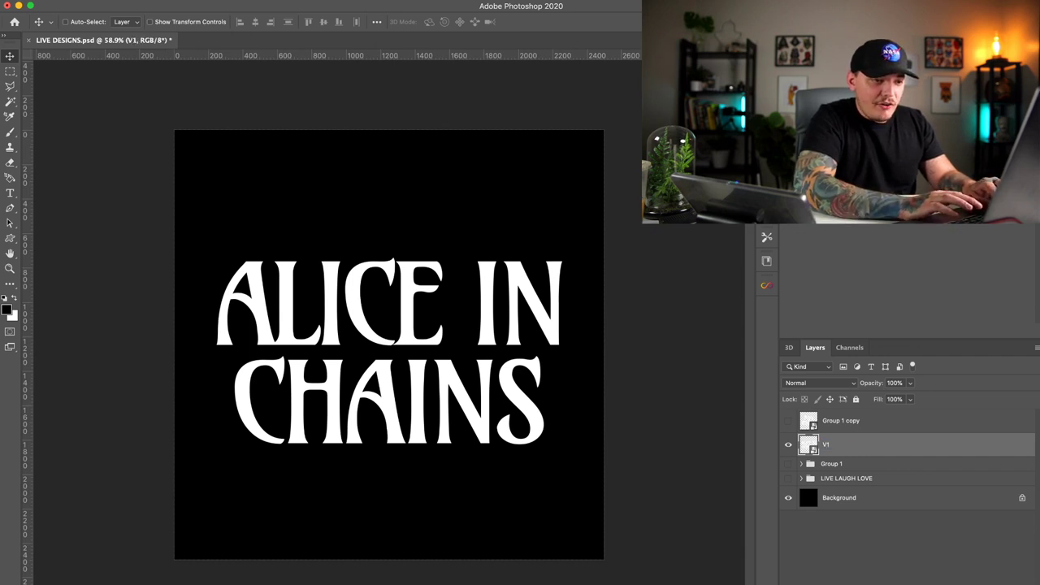
pyautogui.hotkey('shift', 'Tab')
pyautogui.write('V2')
pyautogui.press('Return')
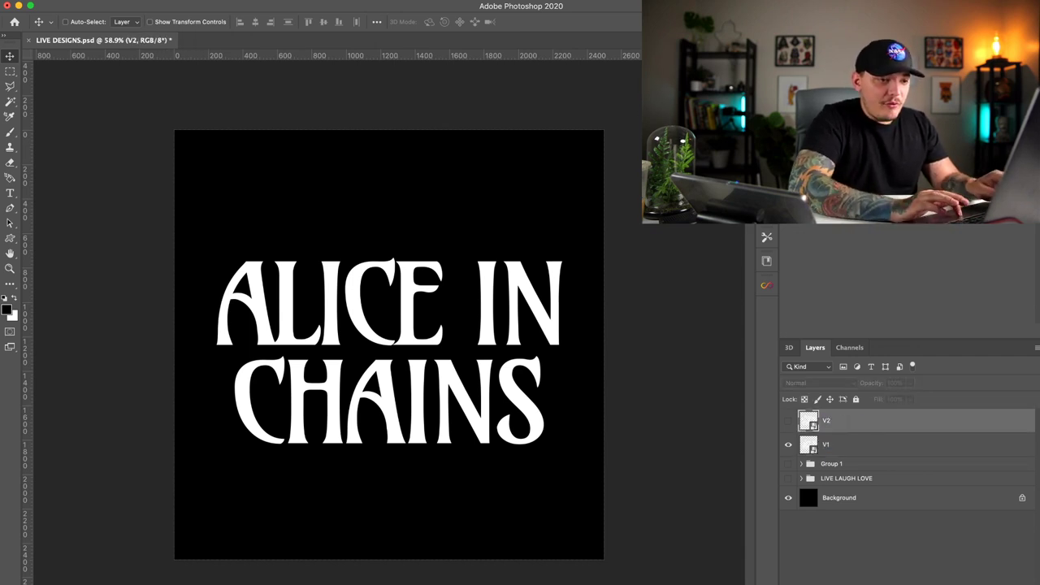
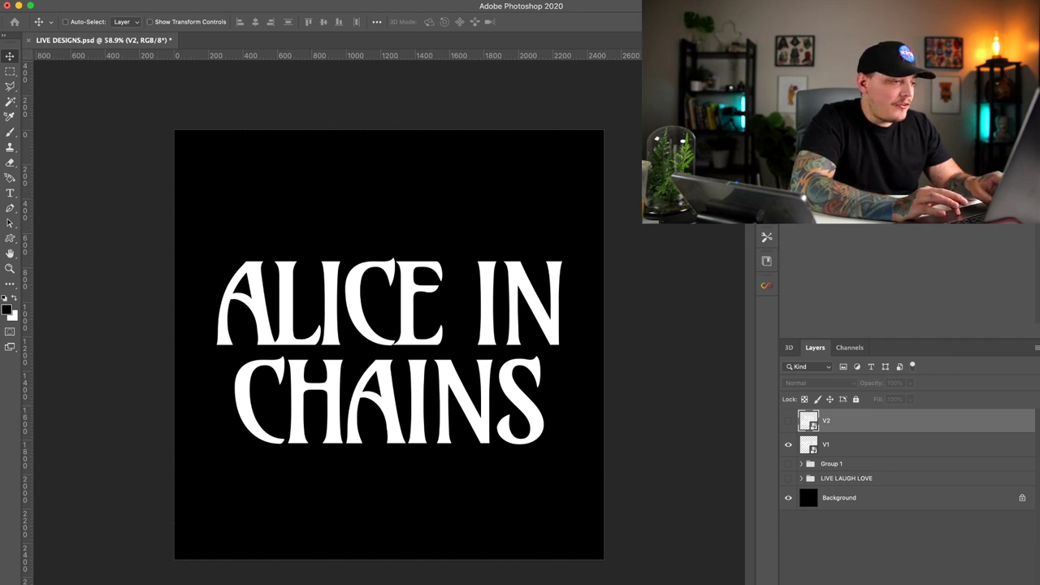
# Step: Create a new blank white document and place the dirty-grunge-texture-5-1 (1) image in it
pyautogui.press('Return')
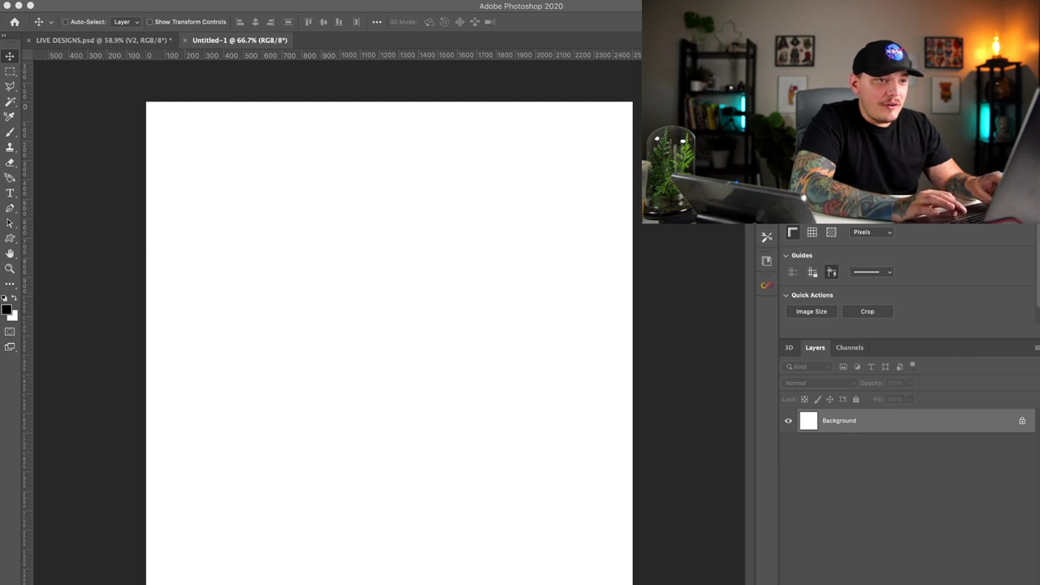
pyautogui.press('Return')
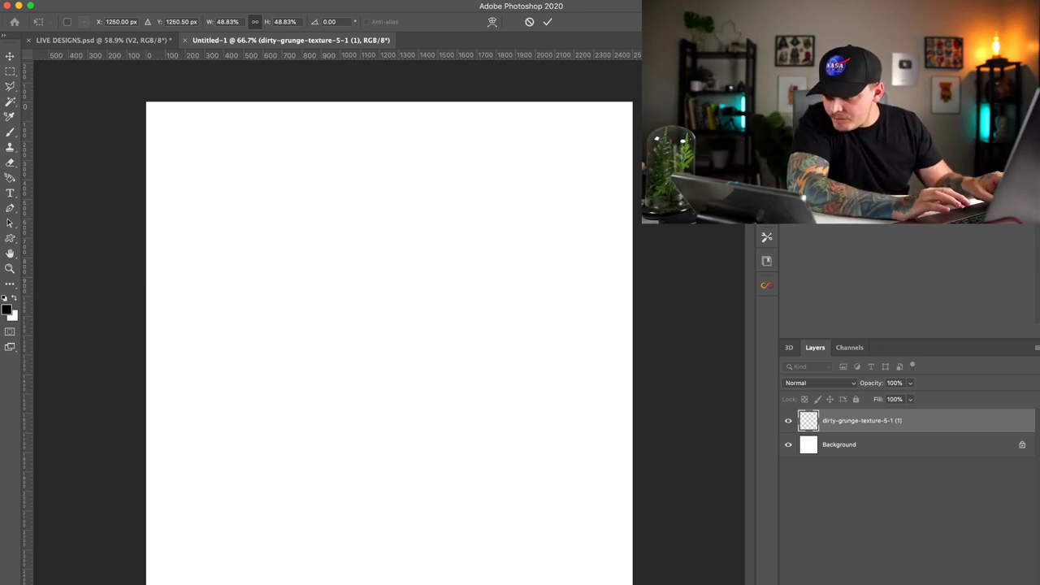
pyautogui.press('Return')
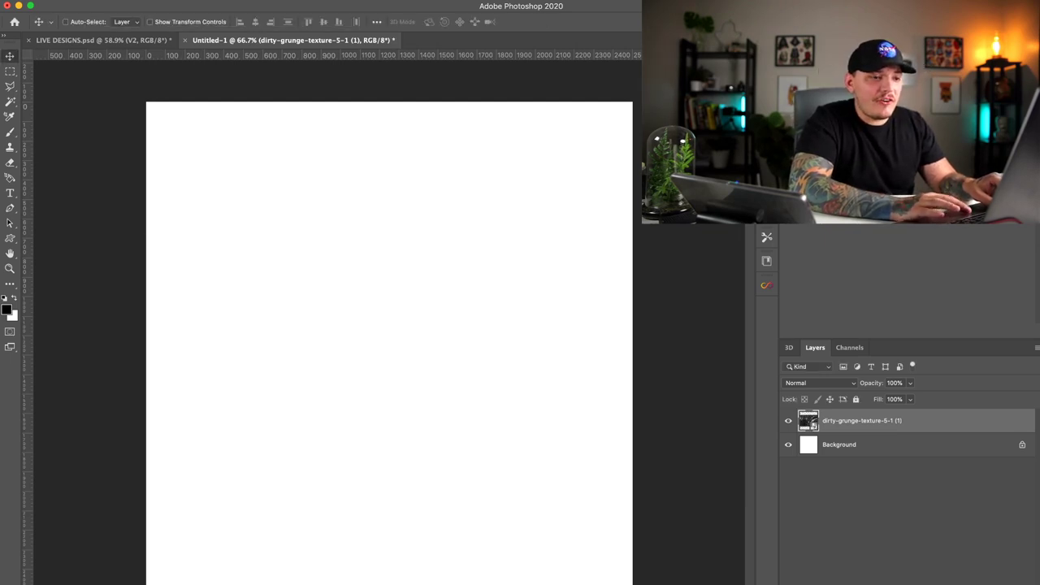
# Step: Delete the placed texture from the untitled document and place dirty-grunge-texture-5-1 instead
pyautogui.press('super+t')
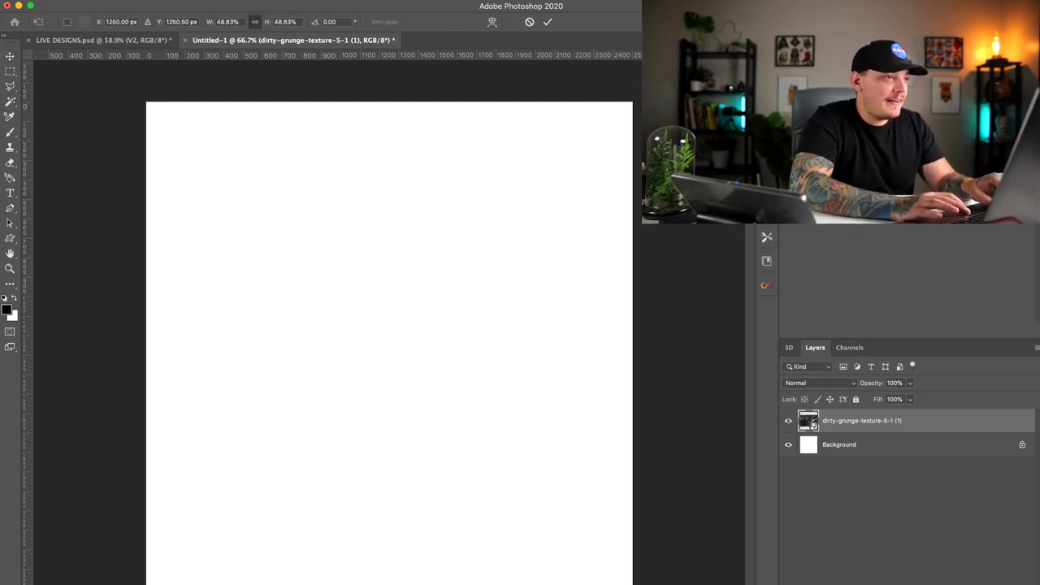
pyautogui.press('Escape')
pyautogui.press('Delete')
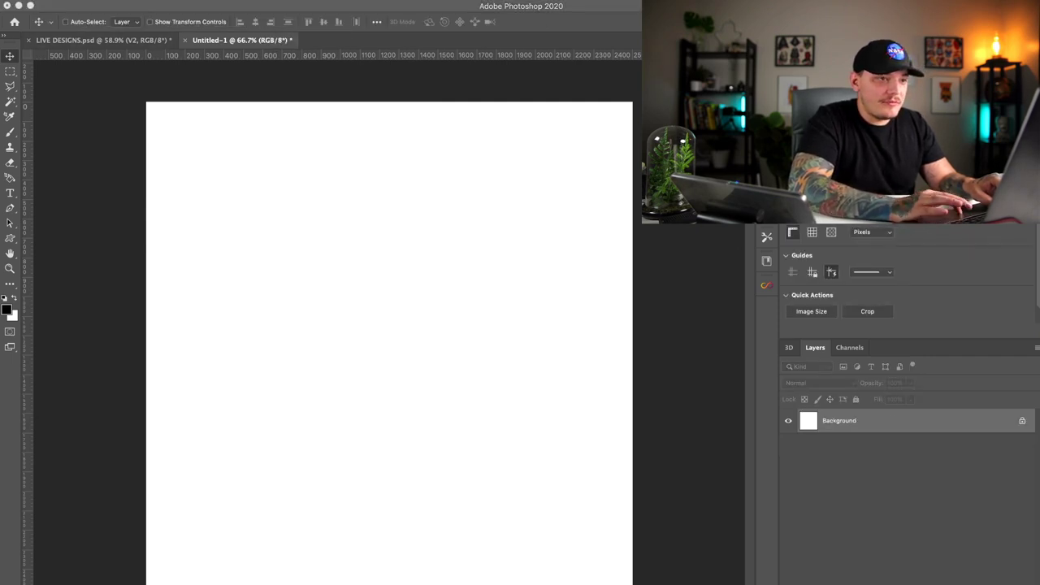
pyautogui.press('super+t')
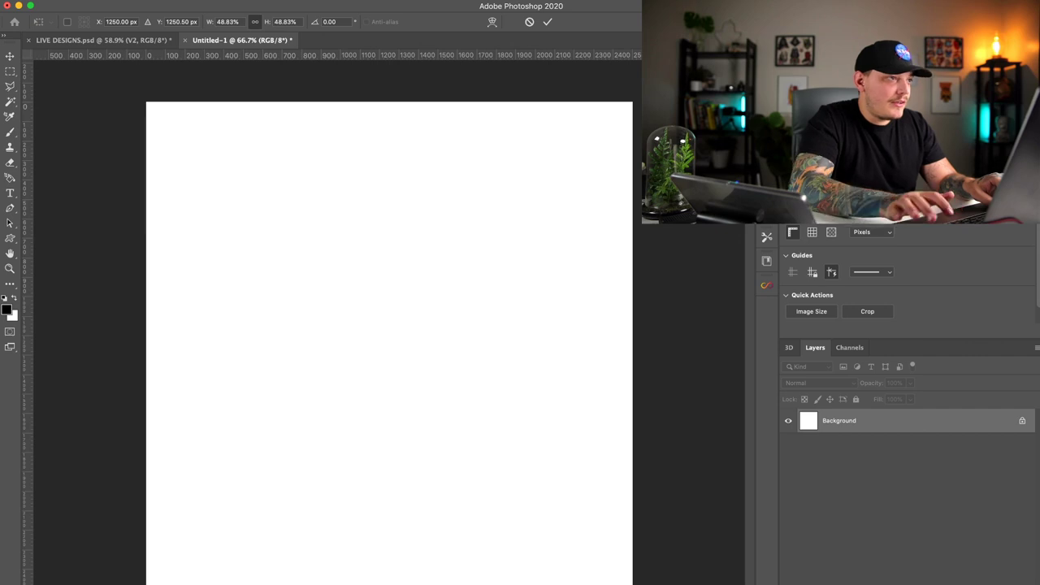
pyautogui.press('Return')
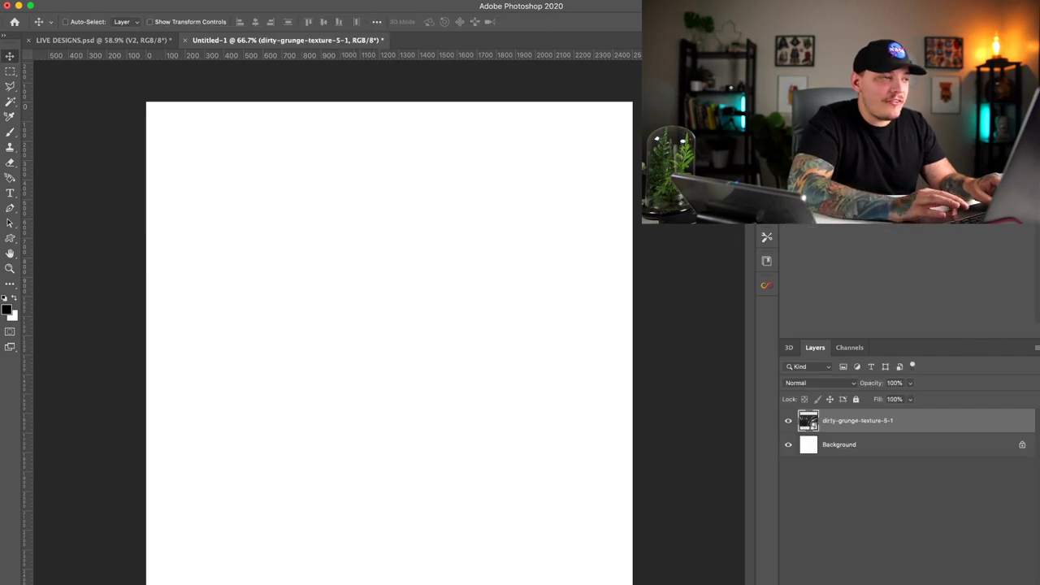
# Step: Close the untitled texture document and save LIVE DESIGNS.psd
pyautogui.click(104, 40)
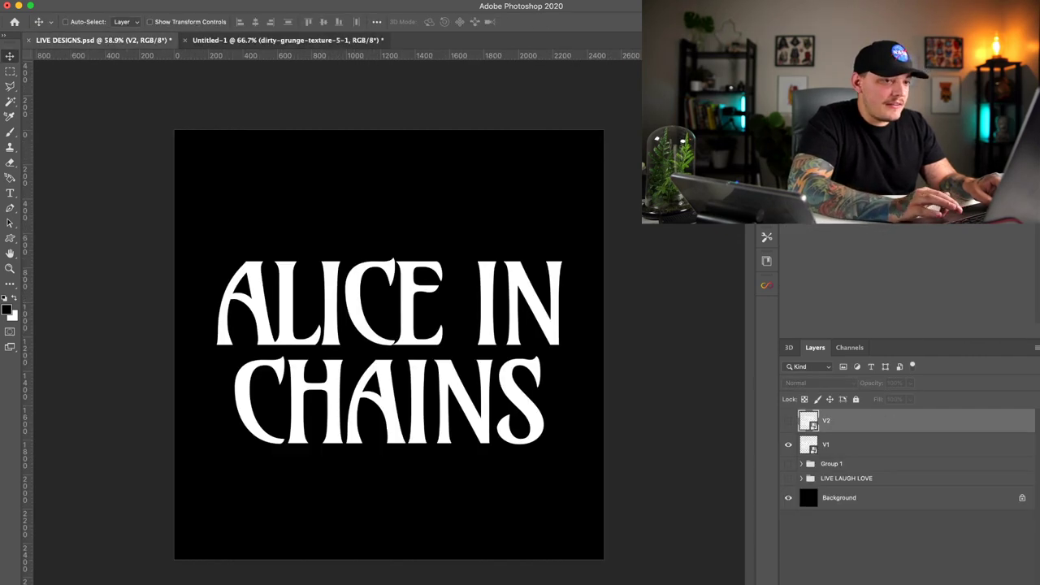
pyautogui.click(286, 39)
pyautogui.click(862, 444)
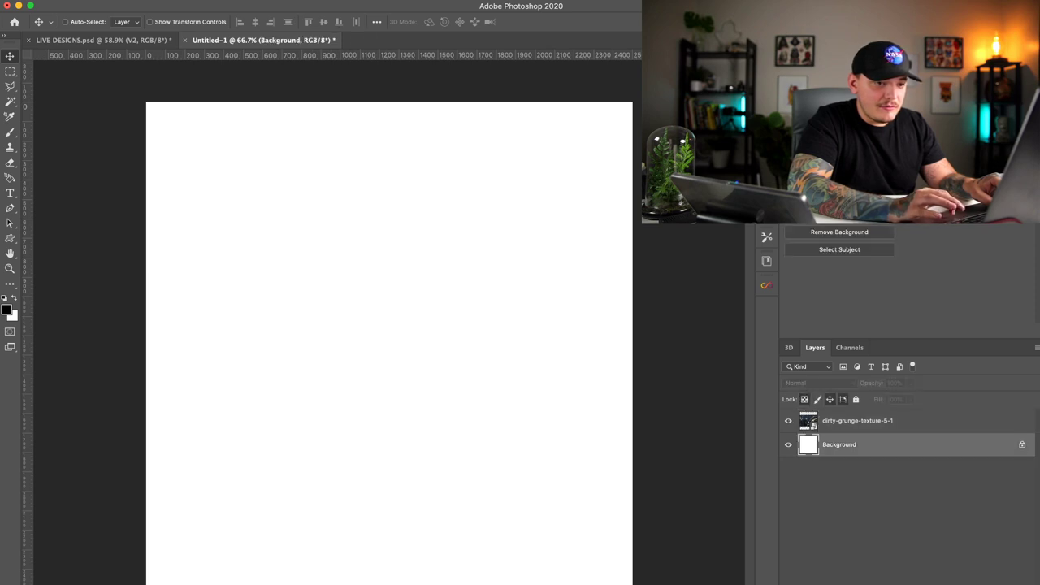
pyautogui.click(858, 421)
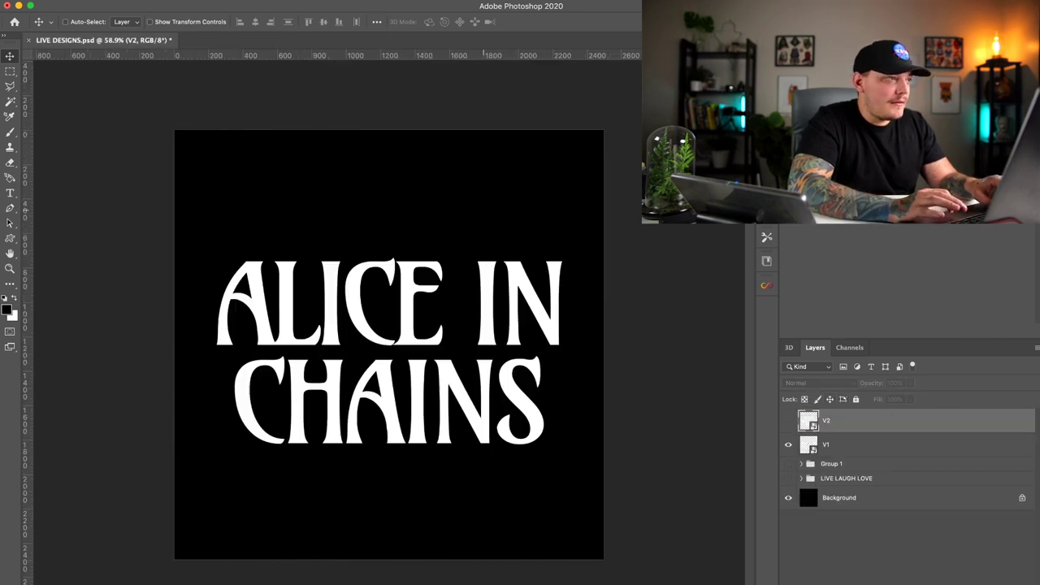
pyautogui.hotkey('ctrl', 's')
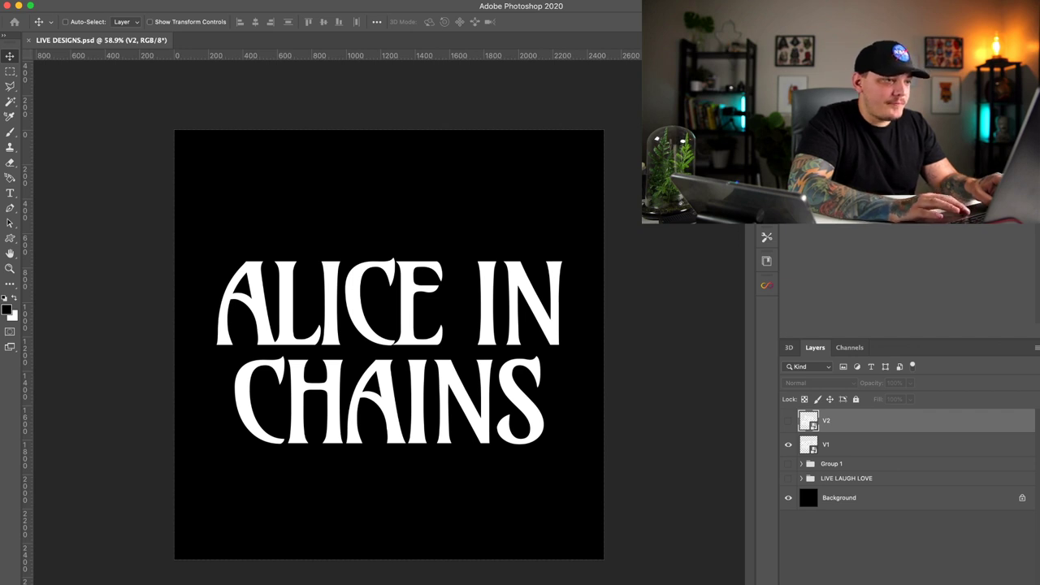
# Step: Create a new blank document and place the dirty-grunge-texture-5-1 (1) image in it
pyautogui.hotkey('ctrl', 'n')
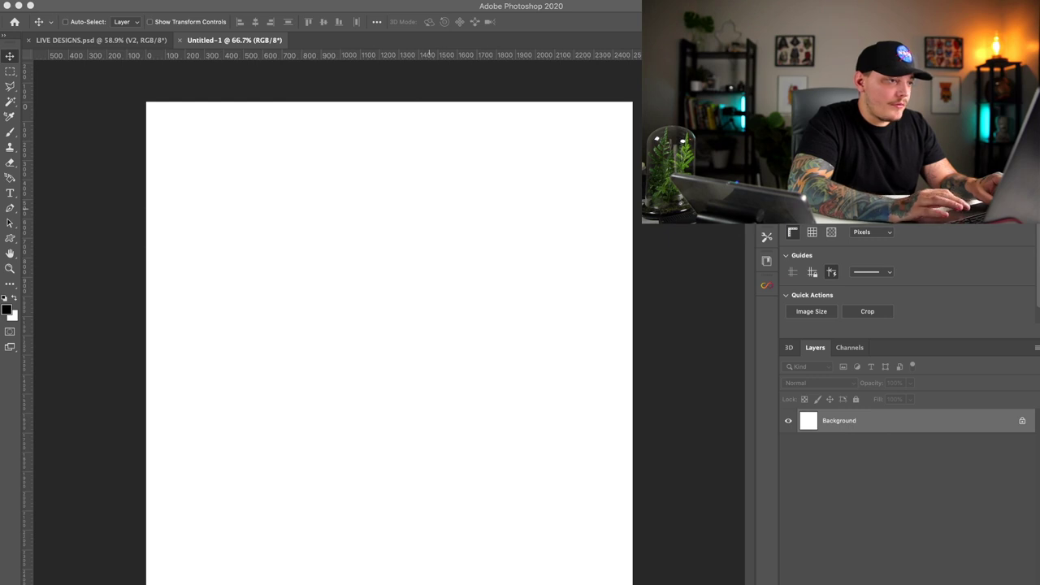
pyautogui.press('Return')
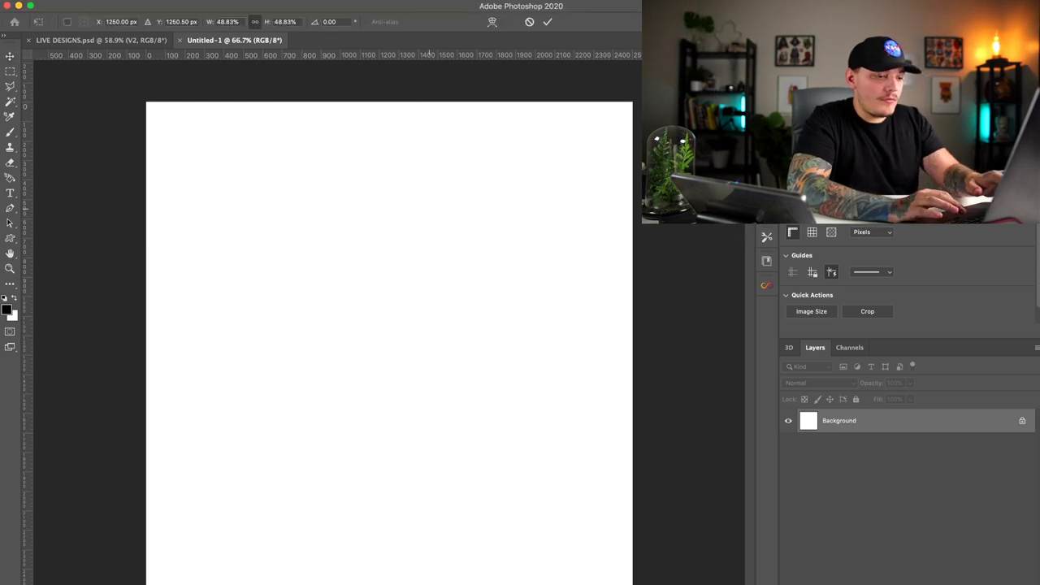
pyautogui.press('Return')
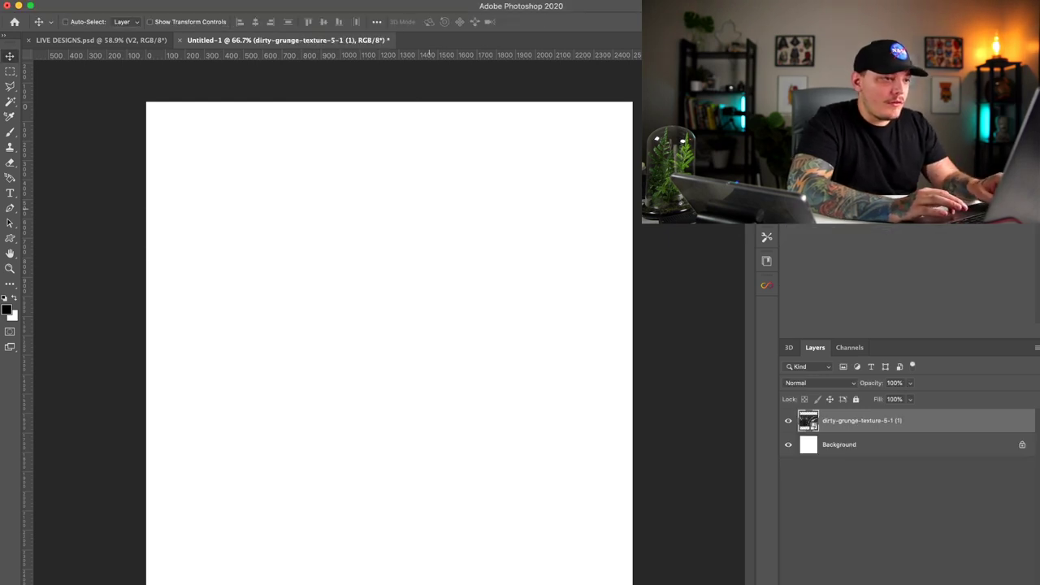
# Step: Scale the placed grunge texture up to about 70.12%
pyautogui.press('super+alt+r')
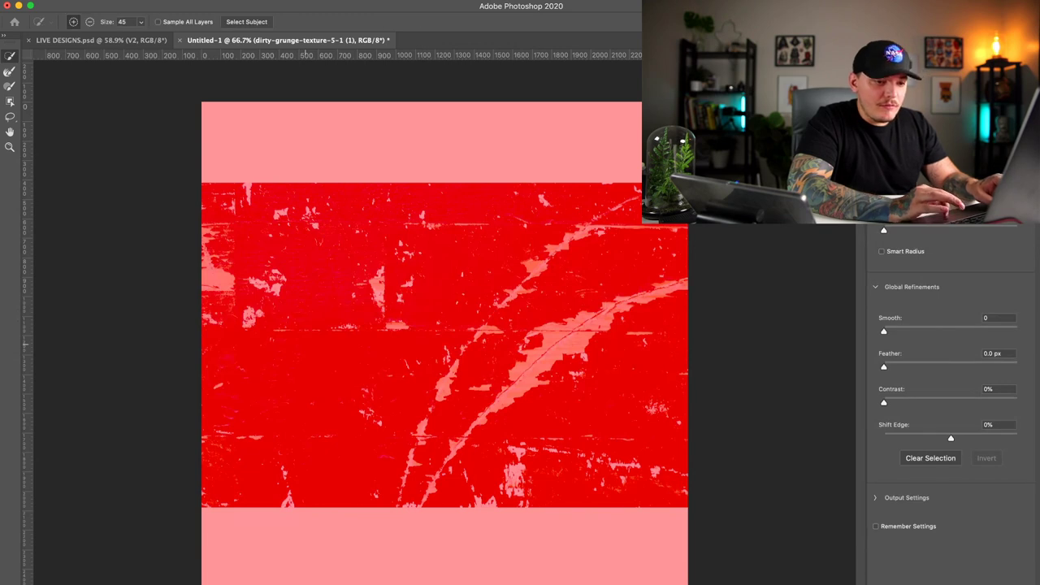
pyautogui.press('Escape')
pyautogui.press('super+t')
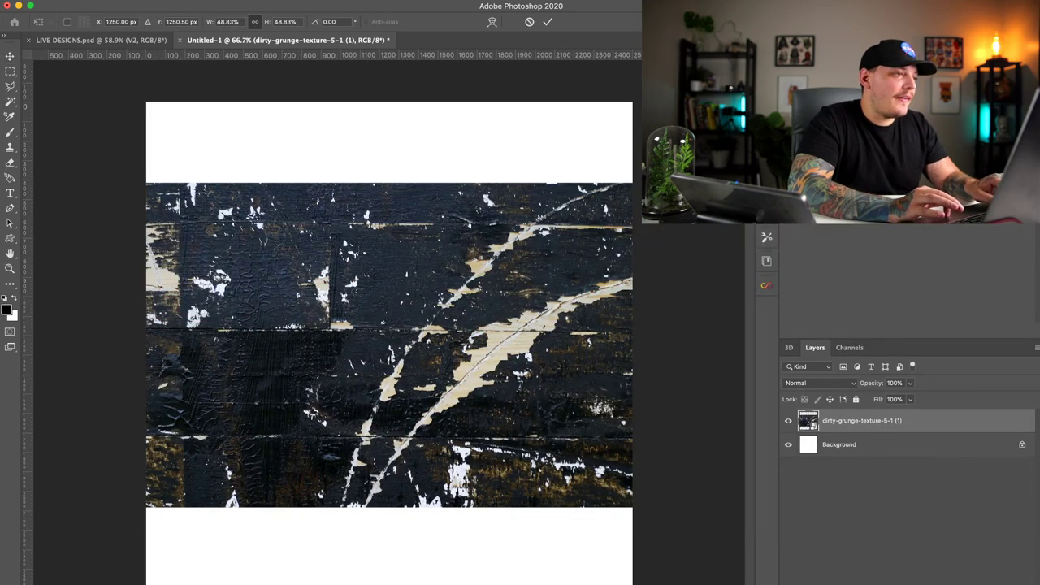
pyautogui.moveTo(633, 507); pyautogui.dragTo(739, 578)
pyautogui.press('Return')
pyautogui.press('Return')
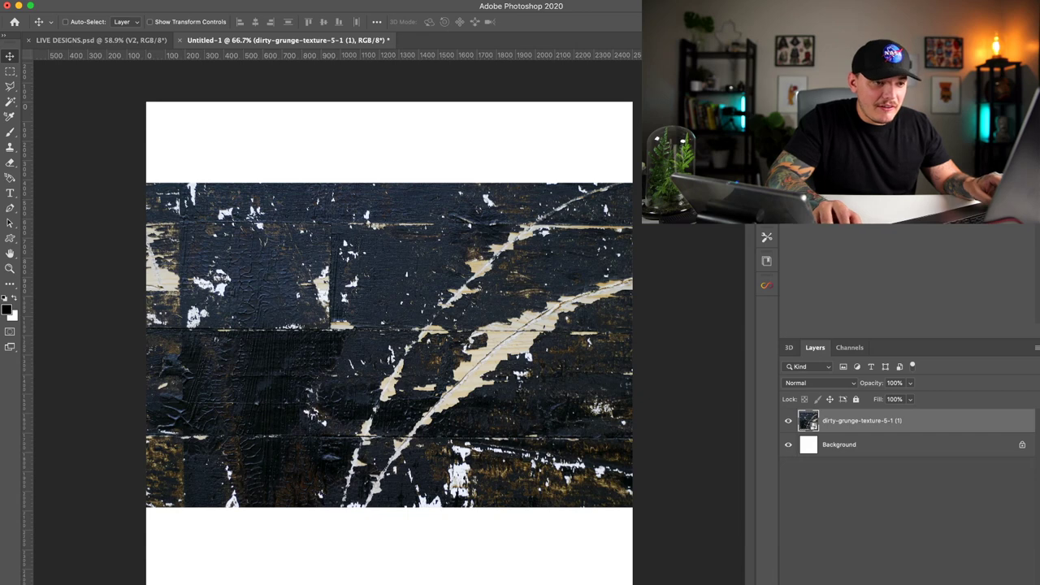
pyautogui.press('super+t')
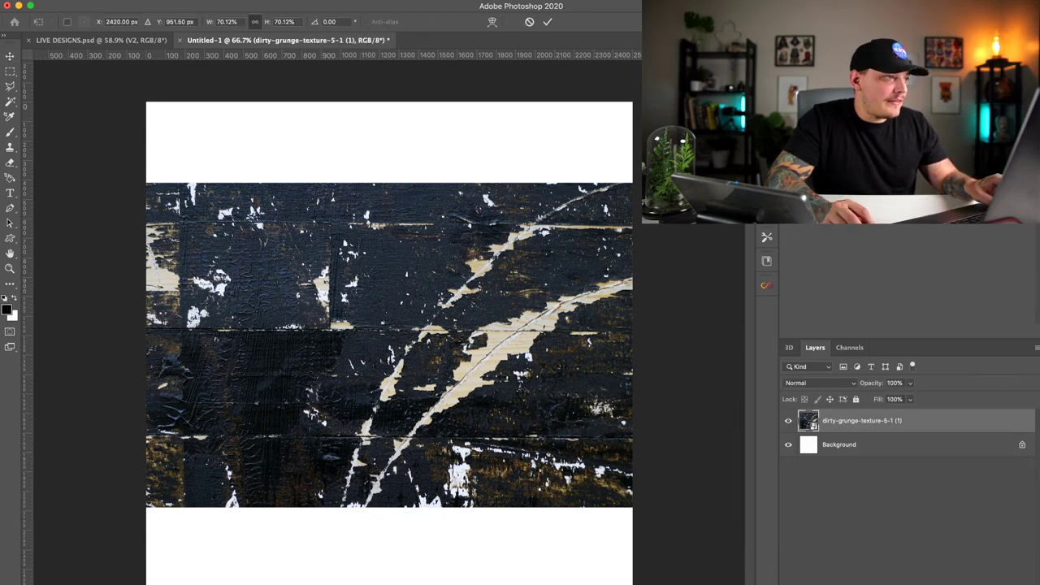
pyautogui.press('Return')
pyautogui.hotkey('ctrl', 'Tab')
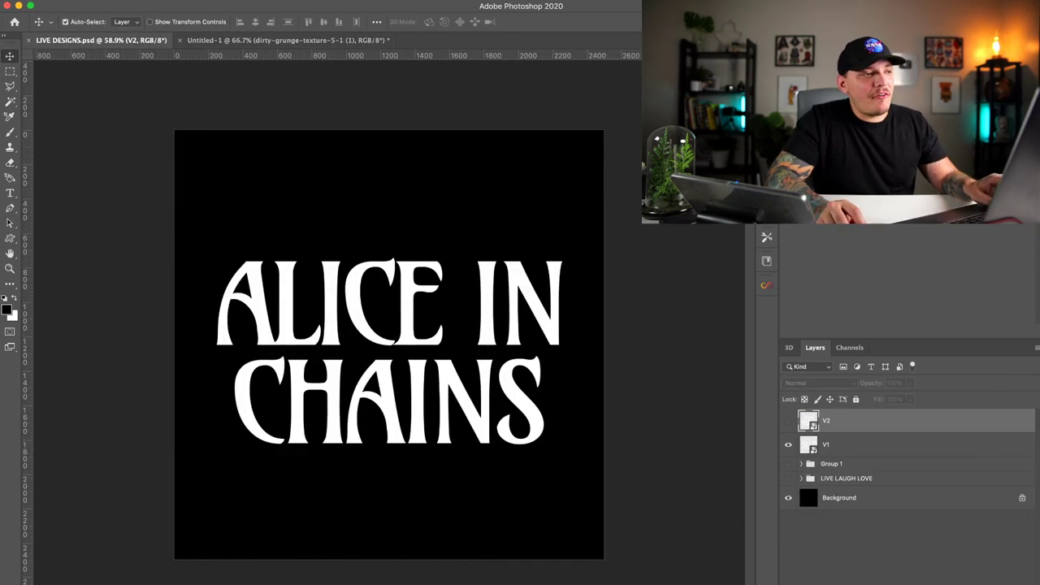
pyautogui.hotkey('ctrl', 'Tab')
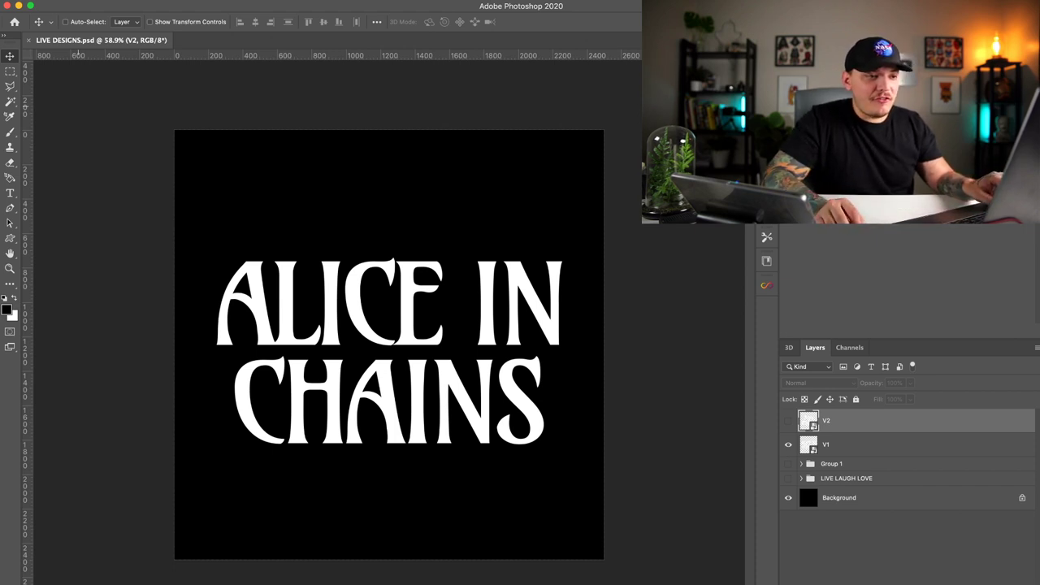
# Step: Create a new blank document and place the dirty-grunge-texture-5-1 (1) image at its centre
pyautogui.press('super+plus')
pyautogui.press('super+n')
pyautogui.press('Return')
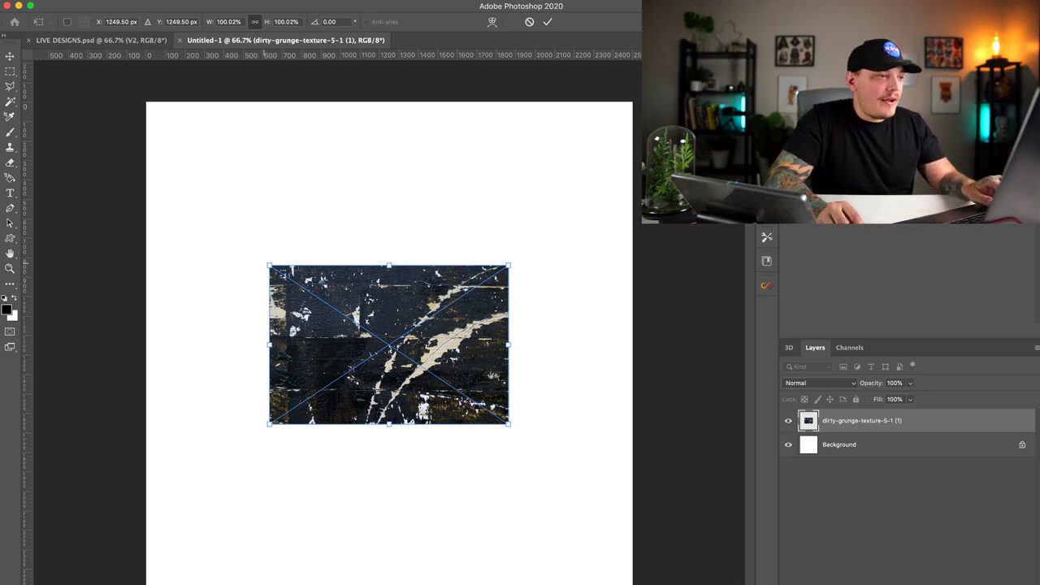
# Step: Enlarge the grunge texture to cover the whole canvas and save the document as TextureMapv1.psd
pyautogui.moveTo(269, 265); pyautogui.dragTo(58, 124)
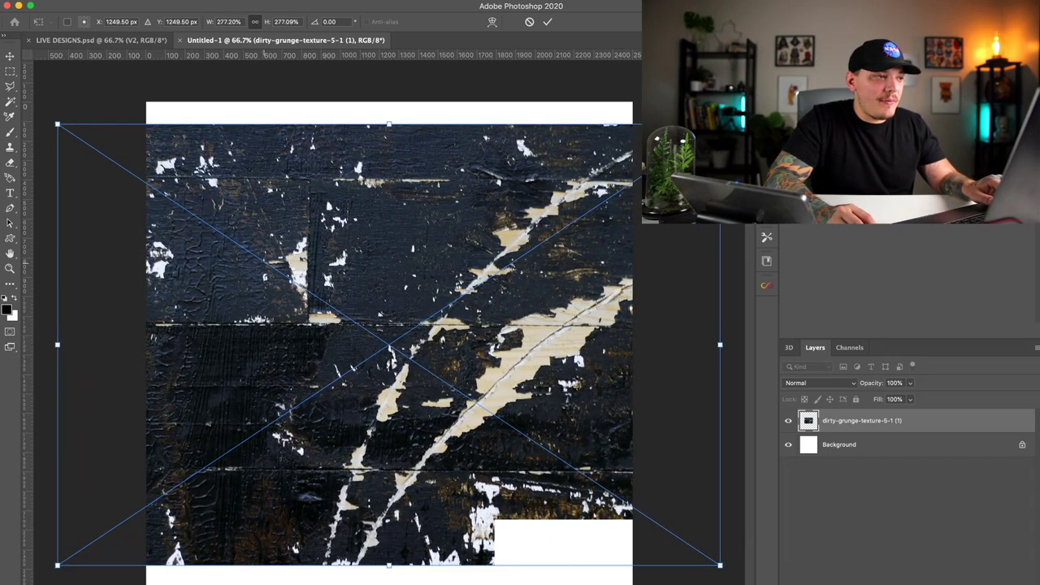
pyautogui.moveTo(720, 565); pyautogui.dragTo(759, 584)
pyautogui.press('Return')
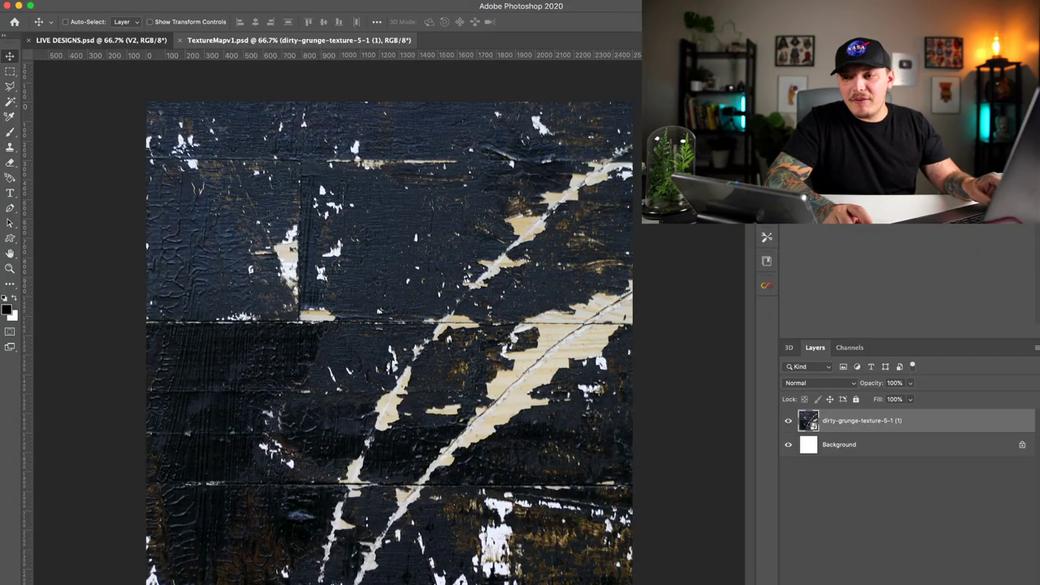
# Step: Apply the Displace filter to the V1 layer in LIVE DESIGNS.psd, using TextureMapv1.psd as the displacement map
pyautogui.hotkey('ctrl', 'Tab')
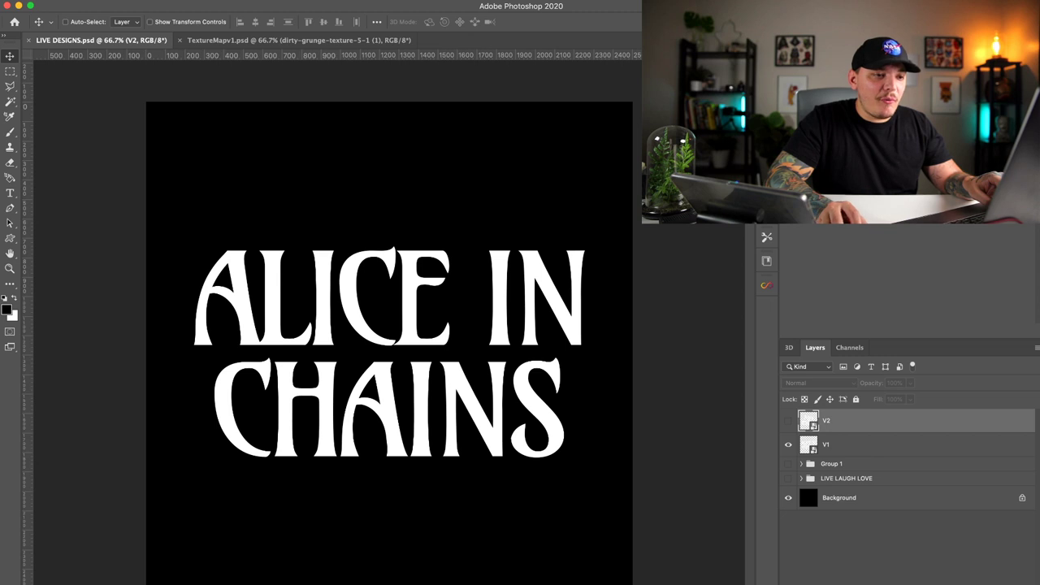
pyautogui.click(845, 445)
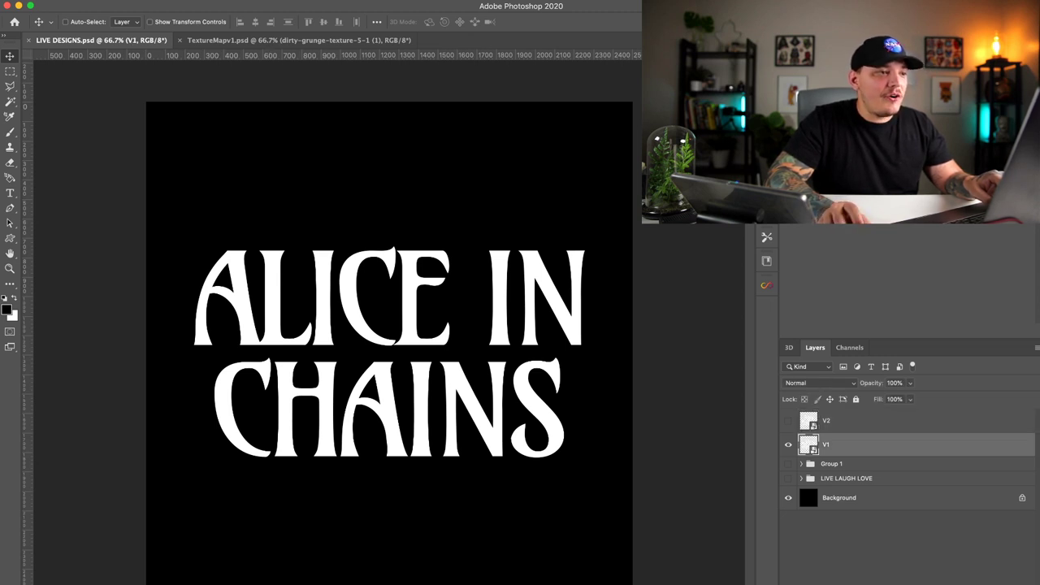
pyautogui.click(469, 151)
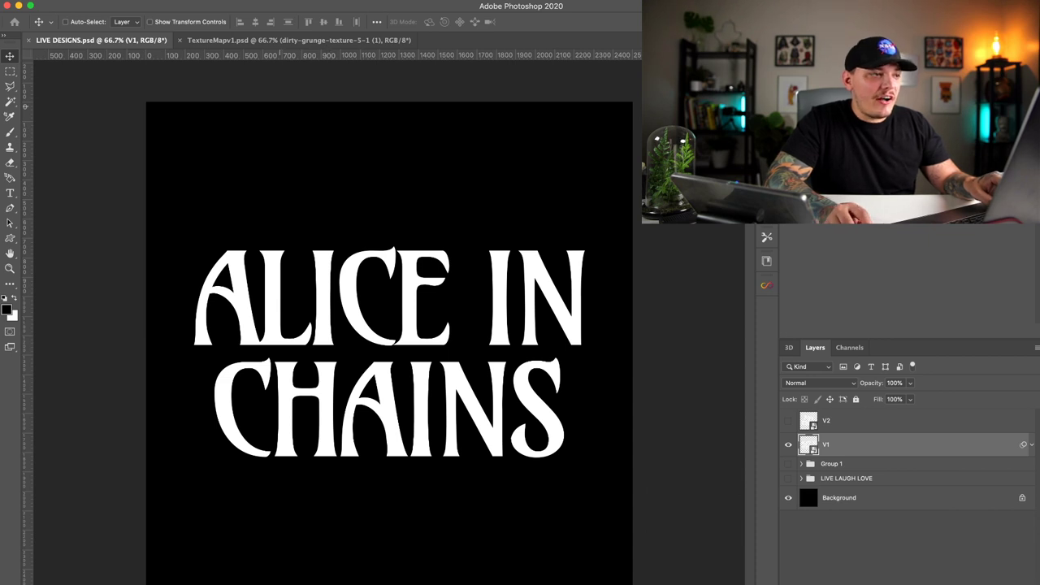
pyautogui.press('Return')
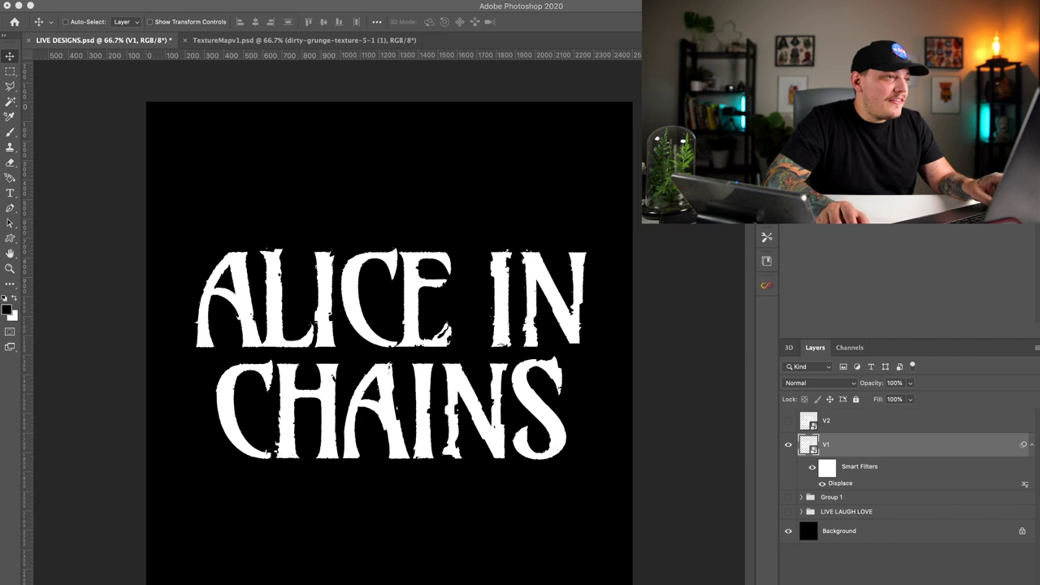
# Step: Paste a merged copy of the distressed lettering as a new layer on top and hide the V1 layer
pyautogui.press('super+a')
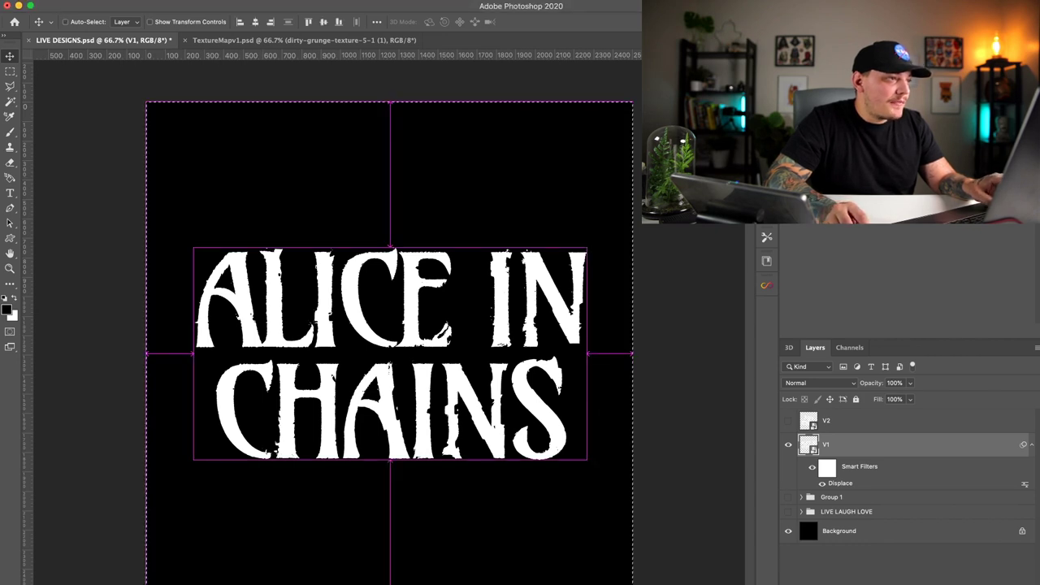
pyautogui.press('super+d')
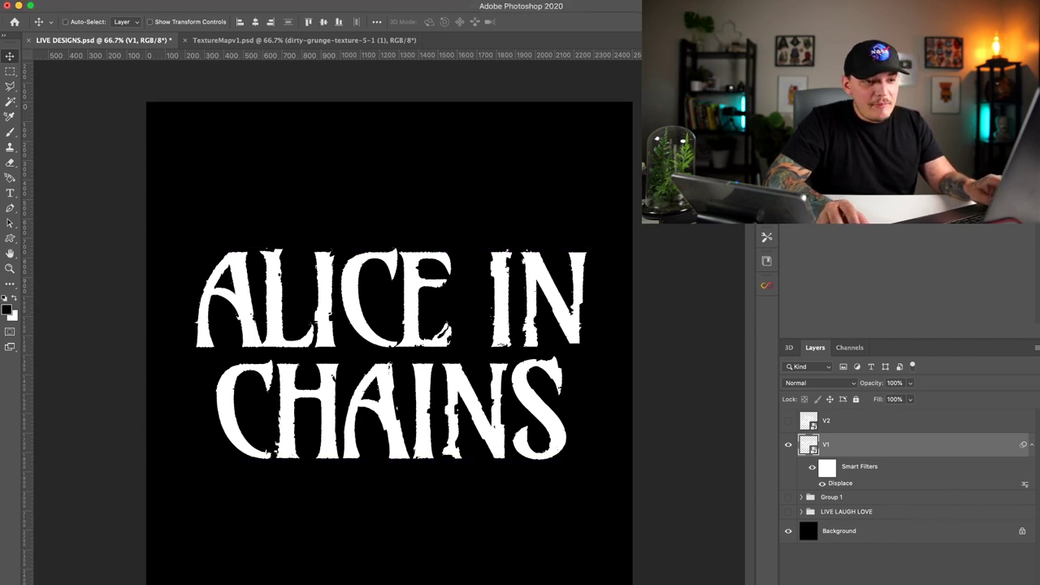
pyautogui.hotkey('ctrl', 'v')
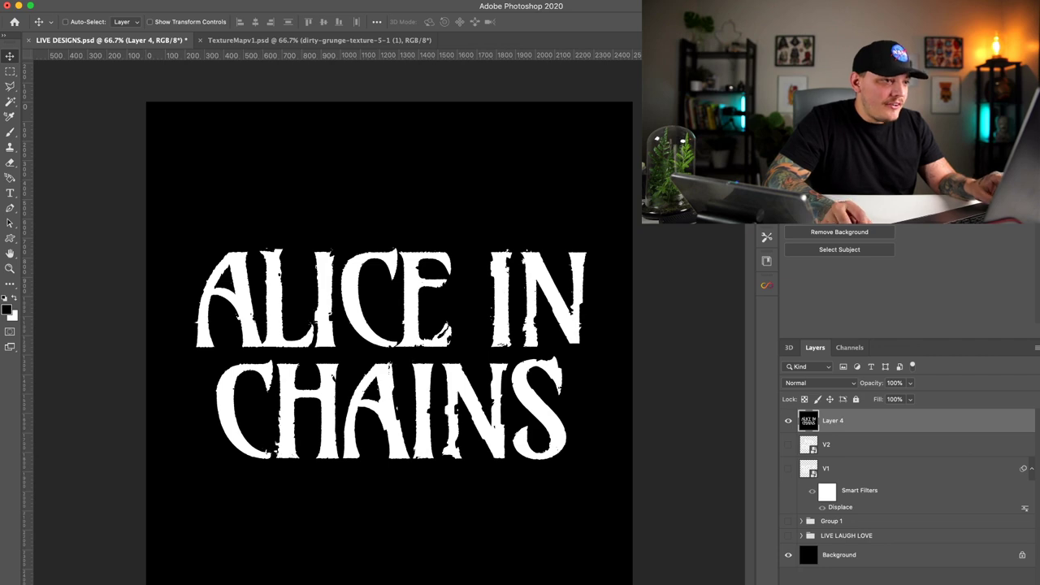
# Step: Add monochromatic noise to the merged lettering layer and soften it with a slight blur
pyautogui.press('space')
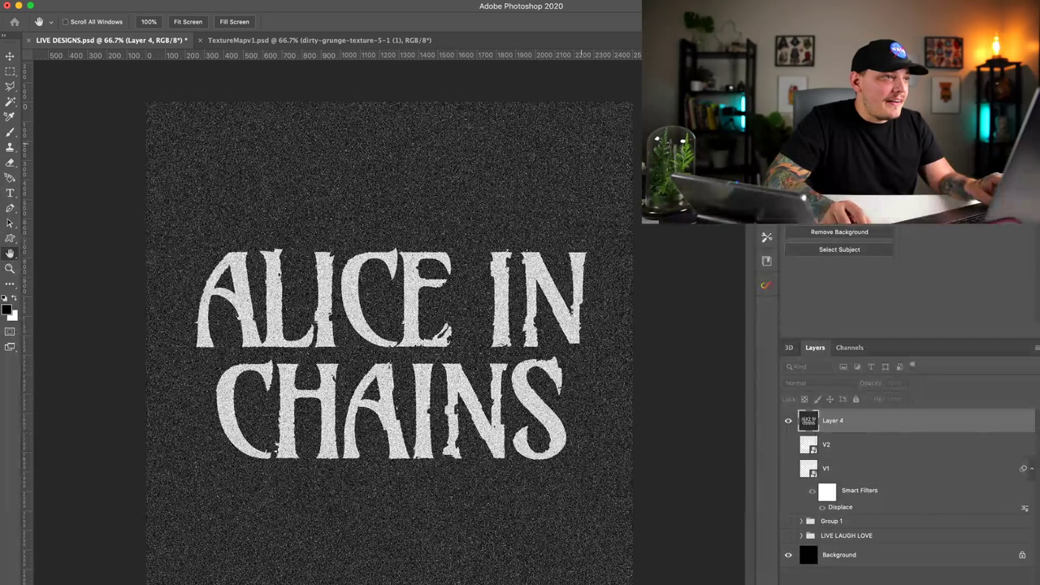
pyautogui.press('Return')
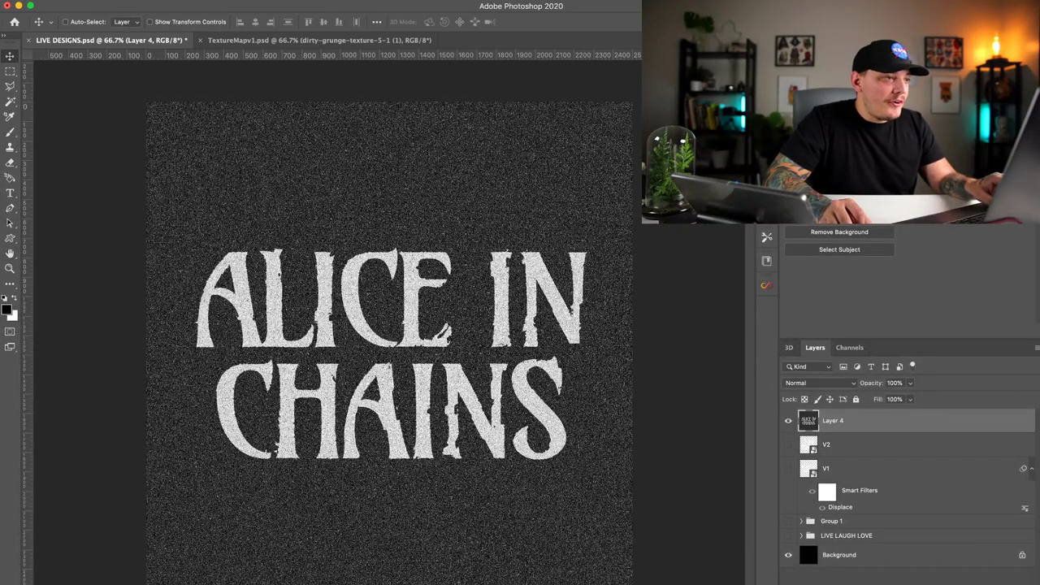
pyautogui.press('space')
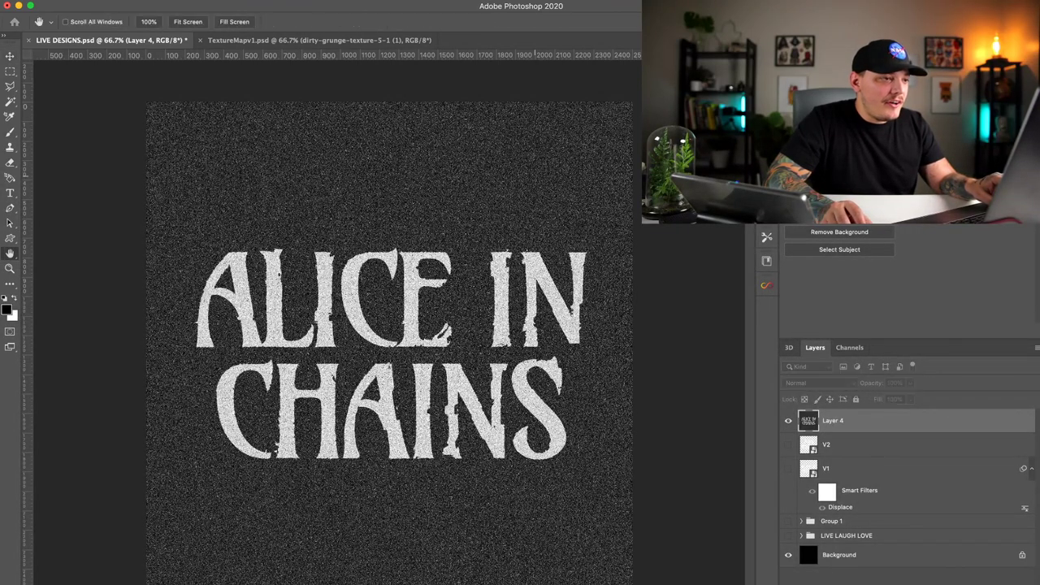
pyautogui.press('Return')
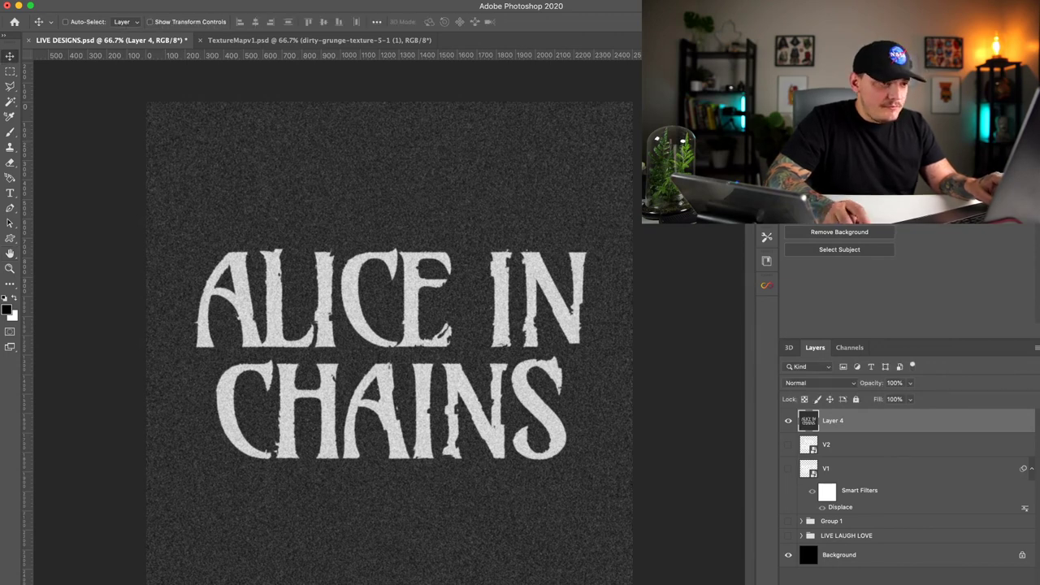
# Step: Adjust the noisy layer's Levels so the background turns pure black and the letters keep a light speckled texture
pyautogui.press('i')
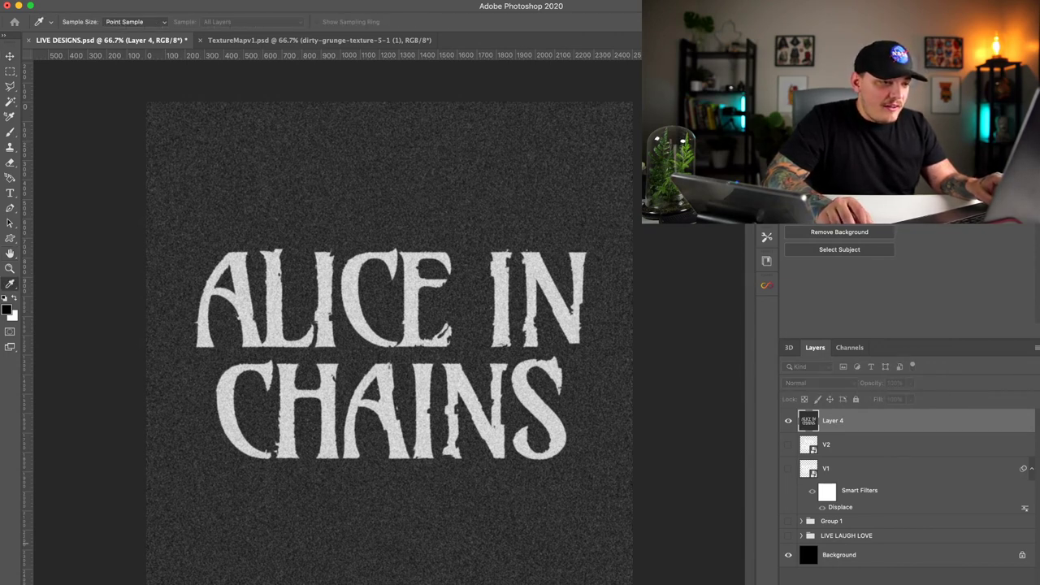
pyautogui.moveTo(644, 409); pyautogui.dragTo(604, 408)
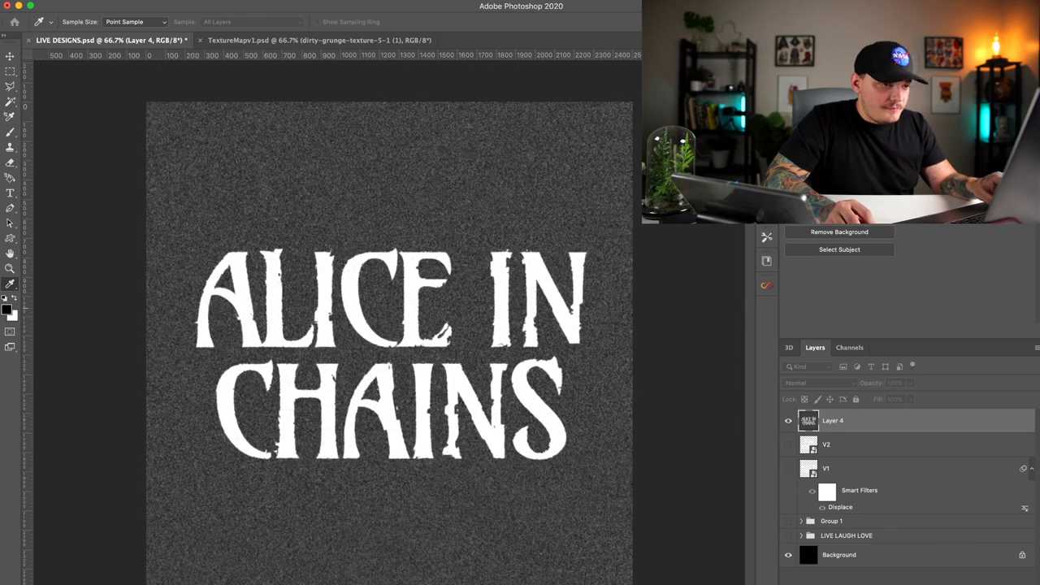
pyautogui.moveTo(459, 435); pyautogui.dragTo(488, 435)
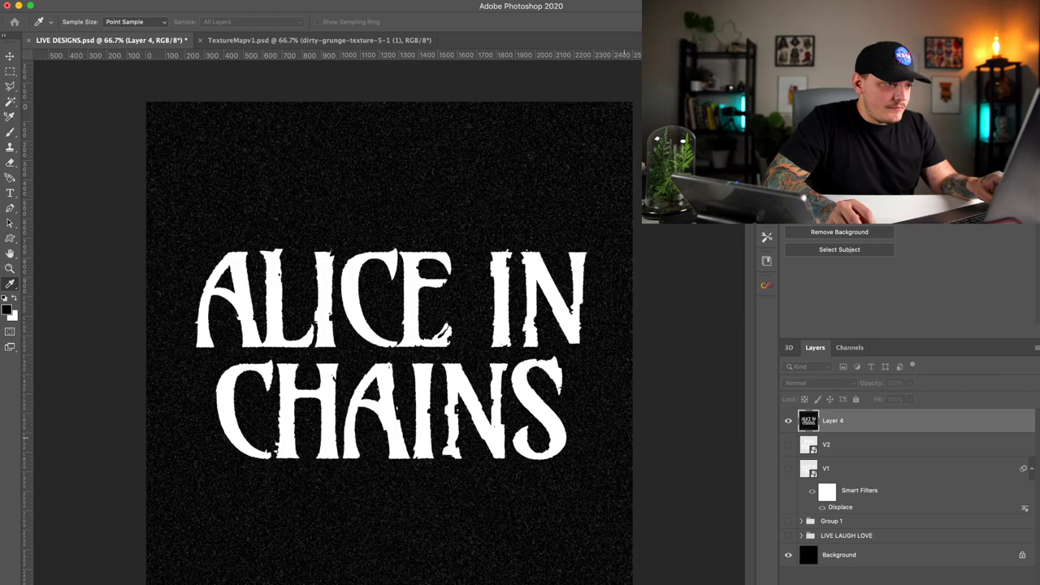
pyautogui.hotkey('ctrl', 'z')
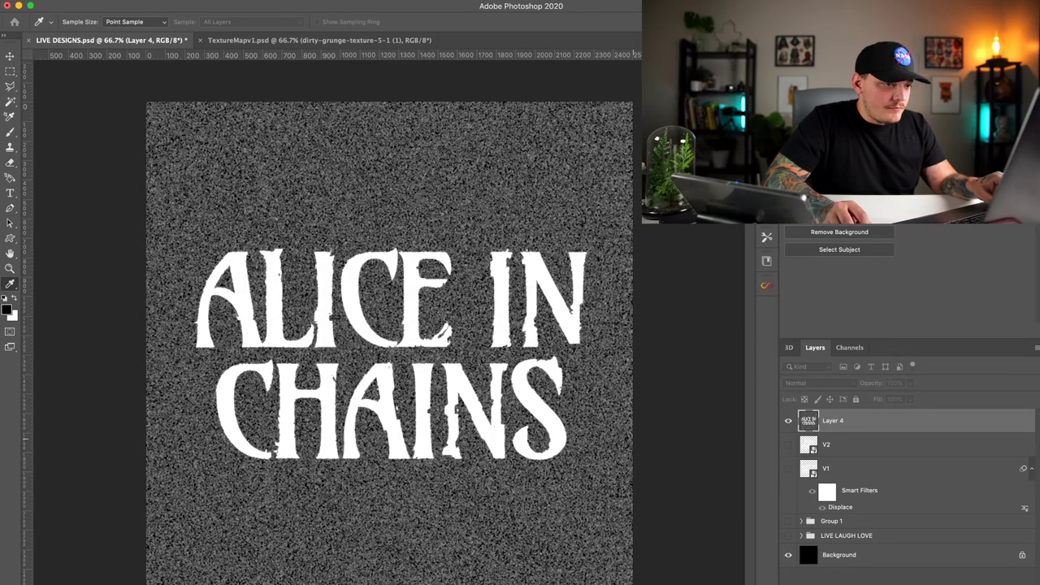
pyautogui.moveTo(603, 438); pyautogui.dragTo(644, 437)
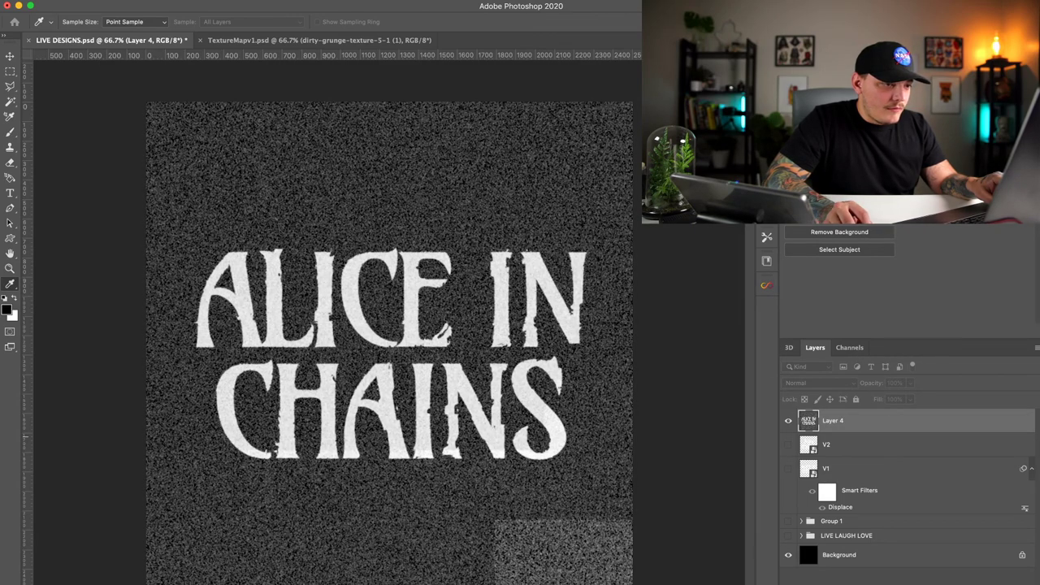
pyautogui.moveTo(644, 437)
pyautogui.mouseDown()
pyautogui.moveTo(660, 435)
pyautogui.moveTo(650, 437)
pyautogui.mouseUp()
pyautogui.hotkey('ctrl', 'z')
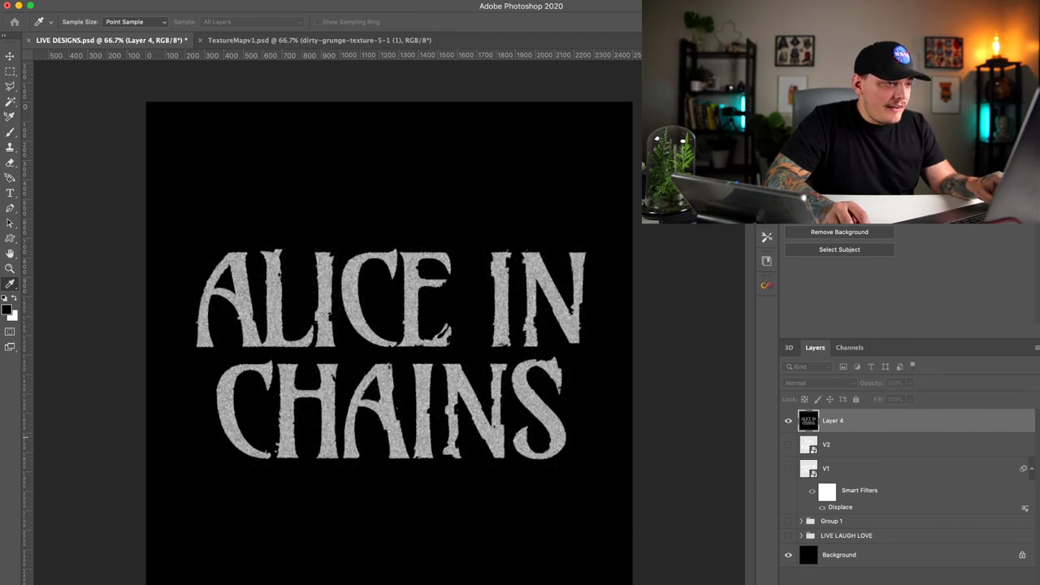
pyautogui.hotkey('ctrl', 'z')
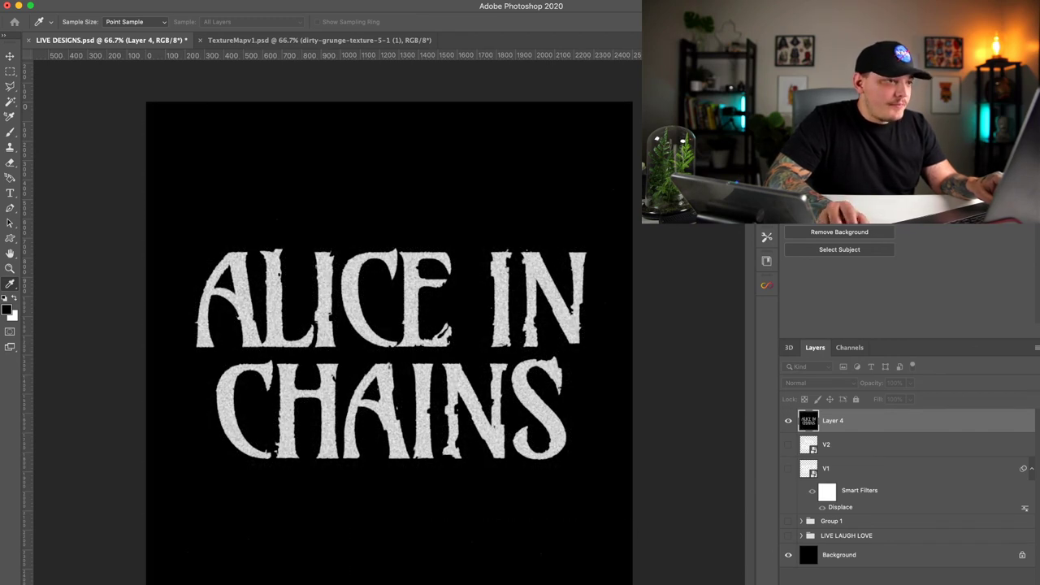
pyautogui.press('v')
pyautogui.hotkey('ctrl', 'shift', 'z')
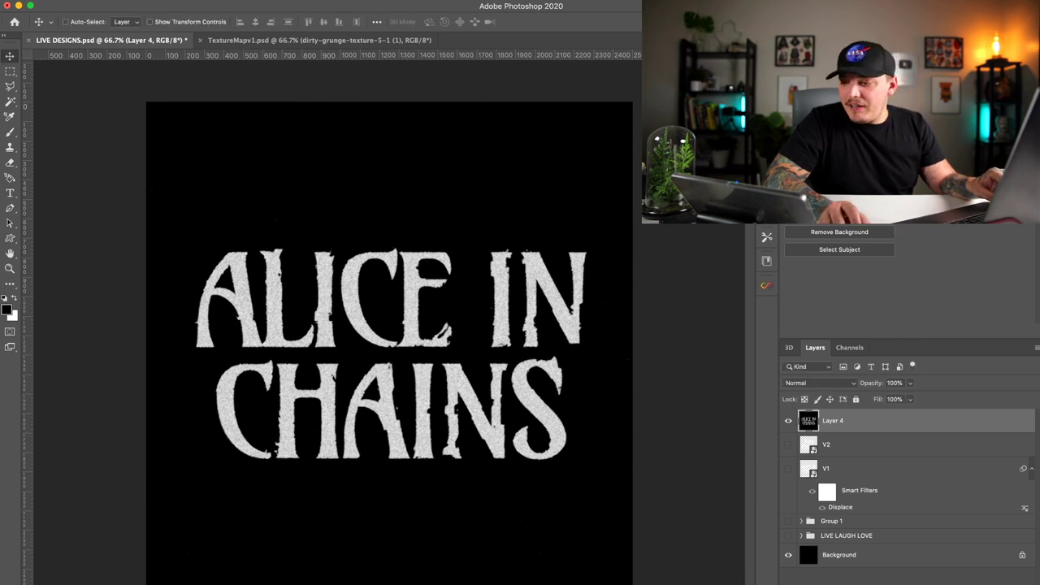
# Step: Readjust Layer 4's tonal Levels until the ALICE IN CHAINS letters are solid white with scattered black specks
pyautogui.press('i')
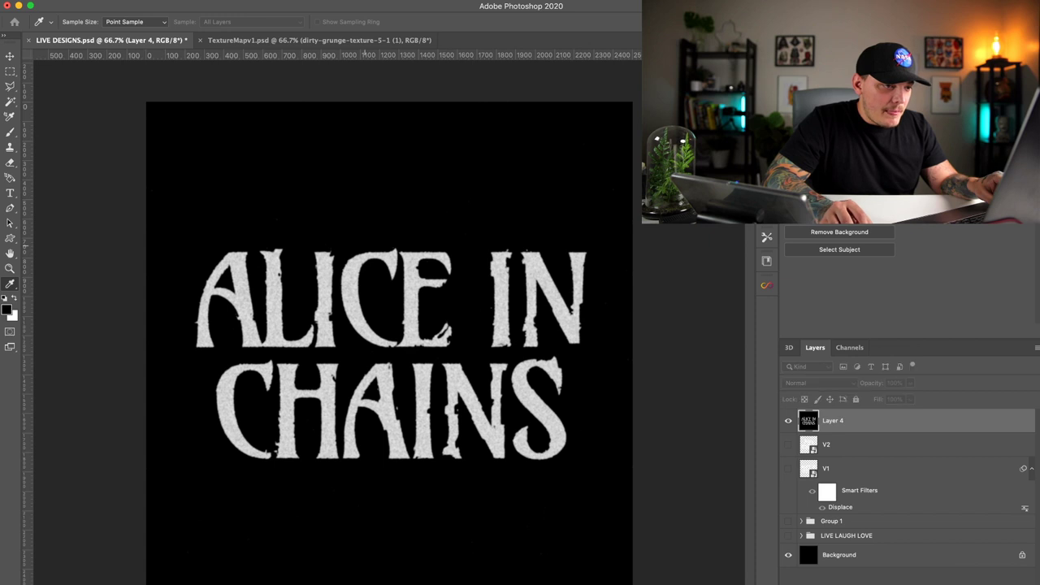
pyautogui.moveTo(673, 440); pyautogui.dragTo(645, 435)
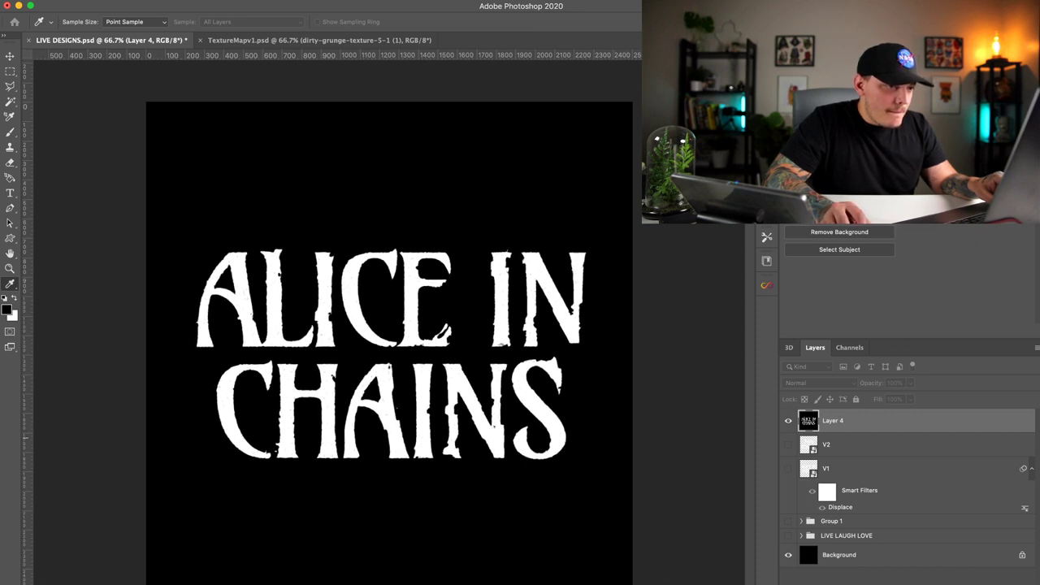
pyautogui.press('p')
pyautogui.press('super+shift+z')
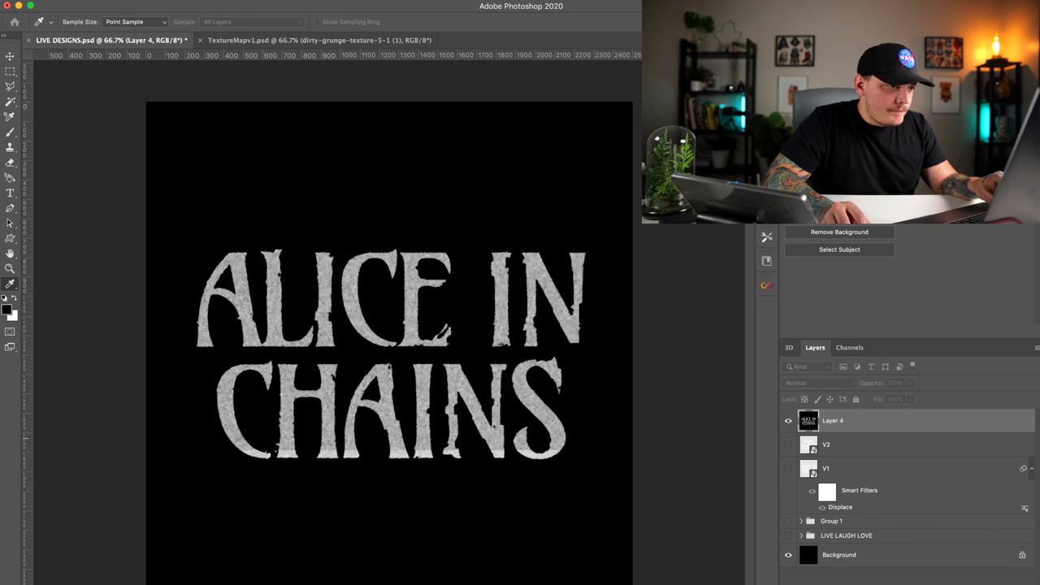
pyautogui.press('super+shift+z')
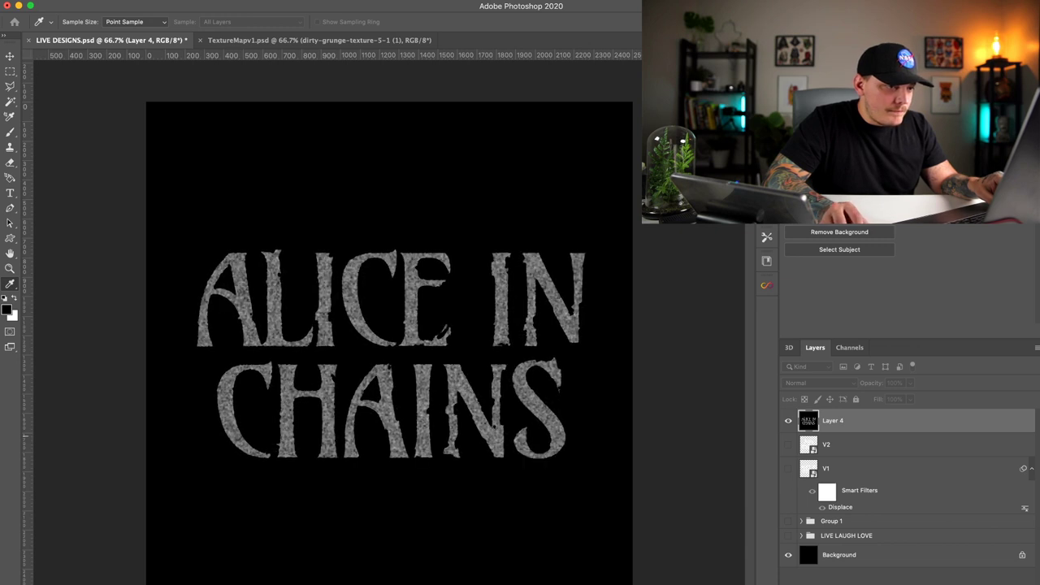
pyautogui.press('super+z')
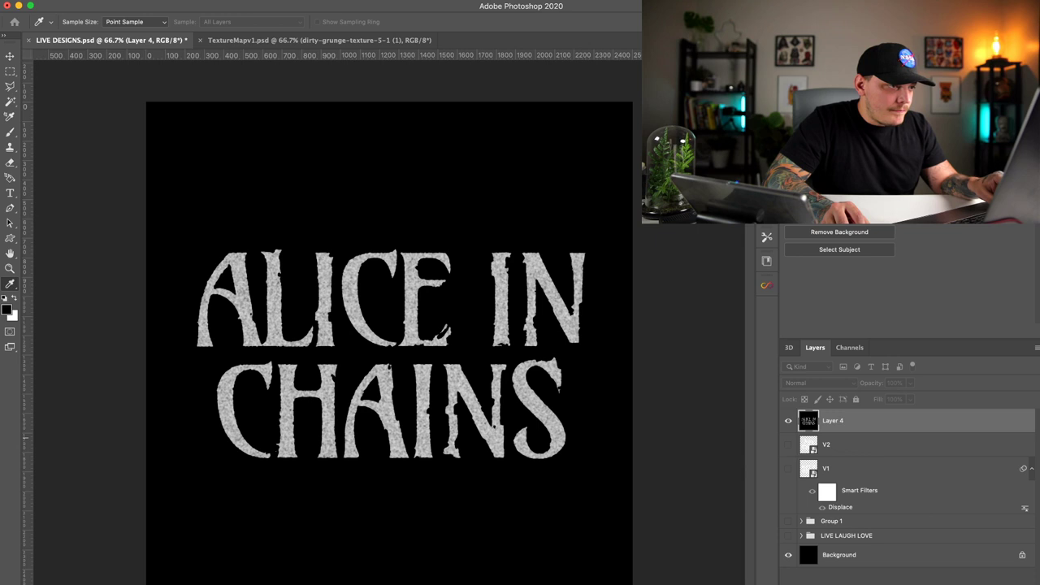
pyautogui.press('super+z')
pyautogui.press('super+shift+z')
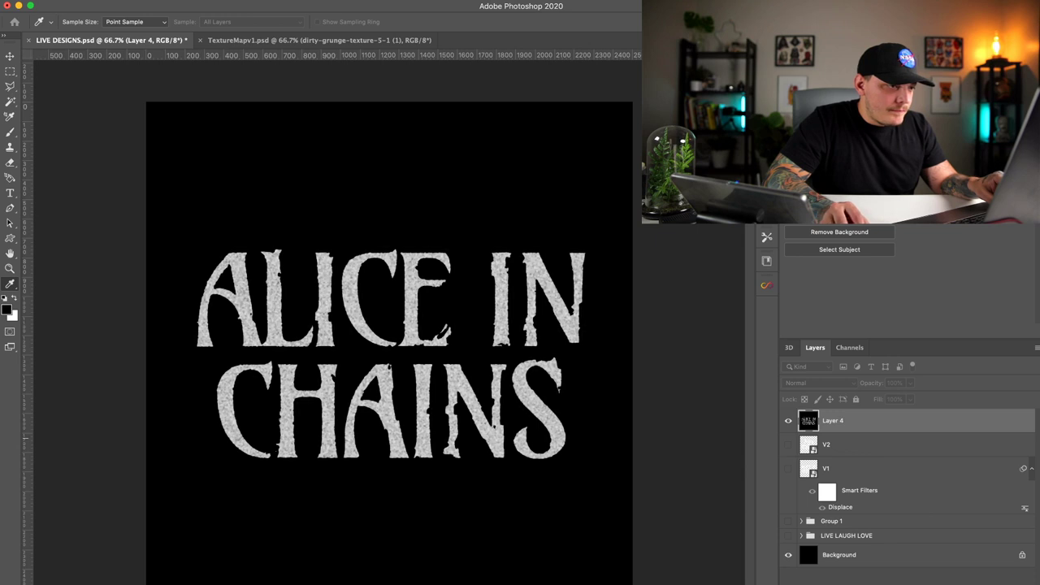
pyautogui.press('super+z')
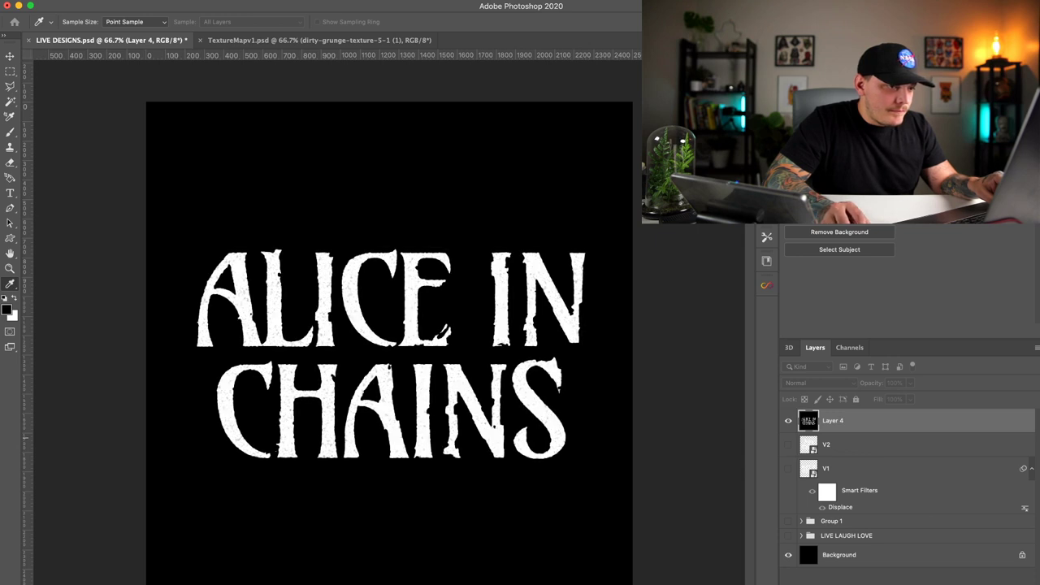
pyautogui.press('super+shift+z')
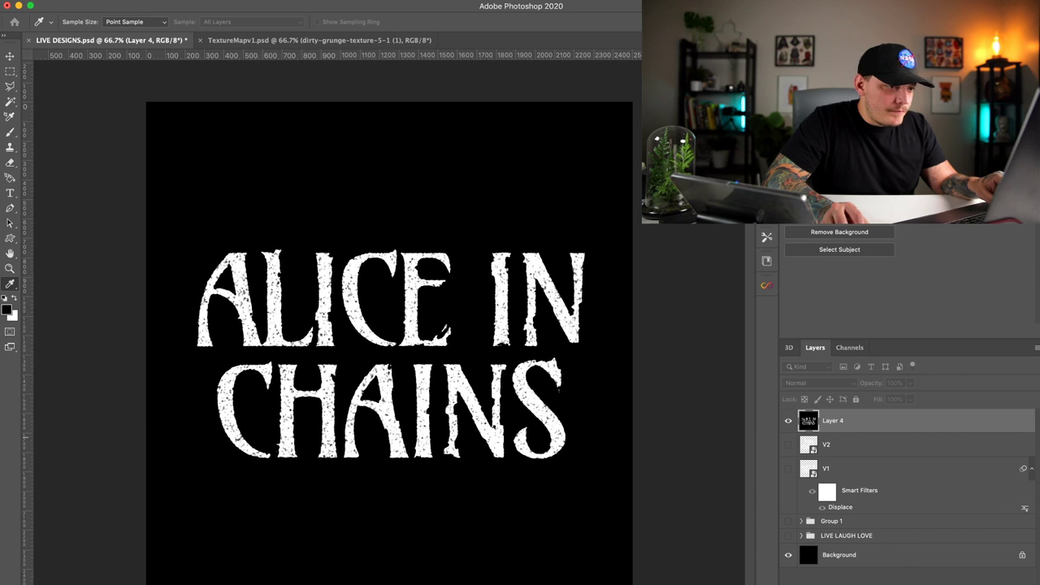
pyautogui.press('super+z')
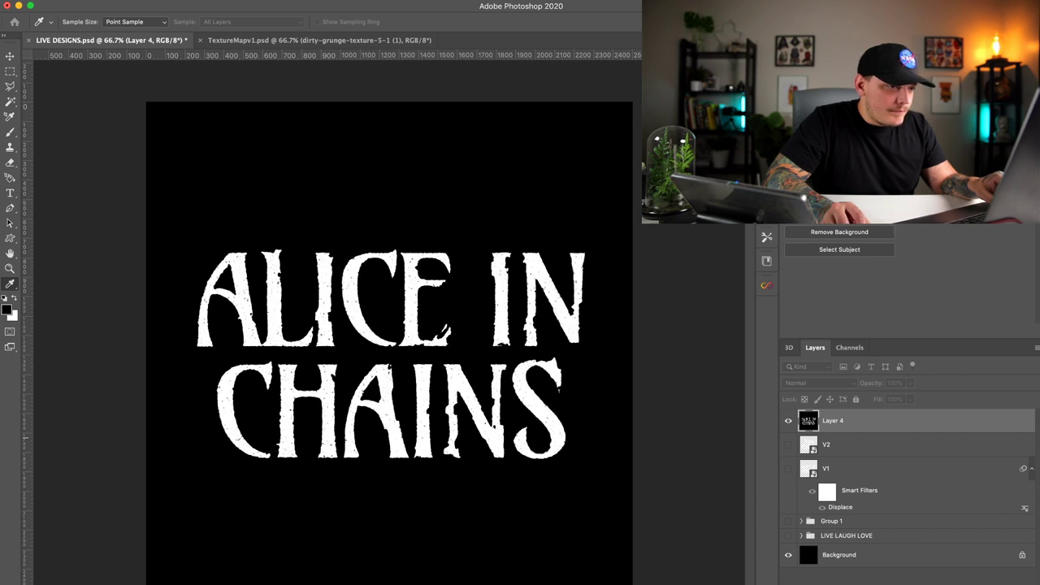
pyautogui.press('super+shift+z')
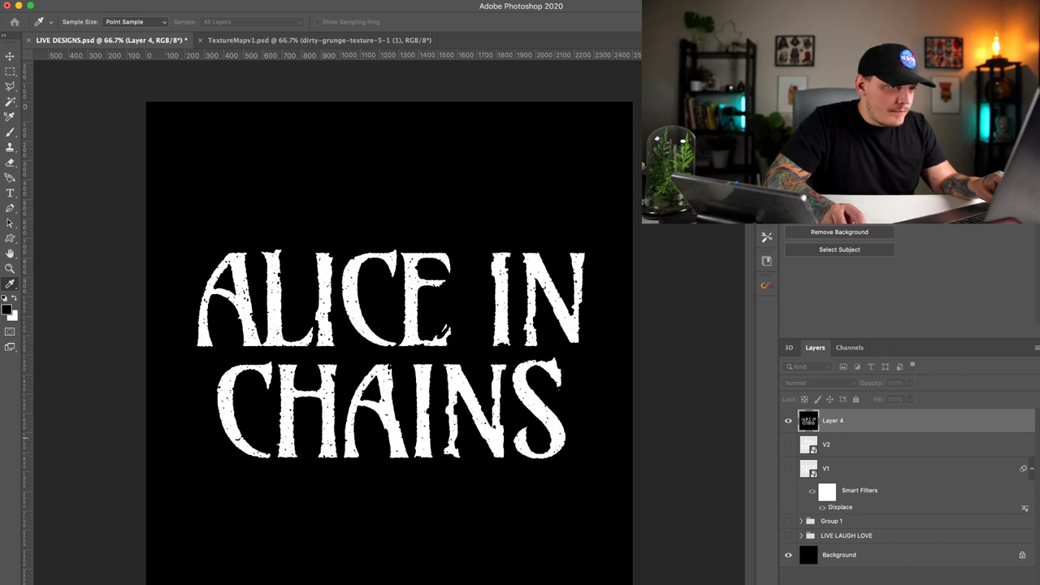
pyautogui.press('v')
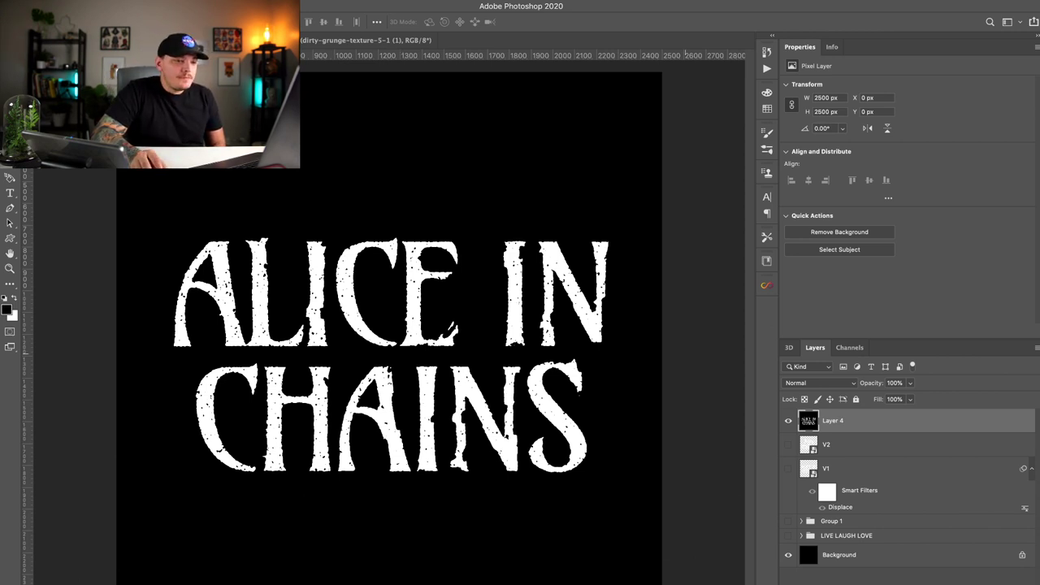
# Step: Hide Layer 4, show the blackletter V2 layer and apply the Displace filter to it
pyautogui.click(788, 421)
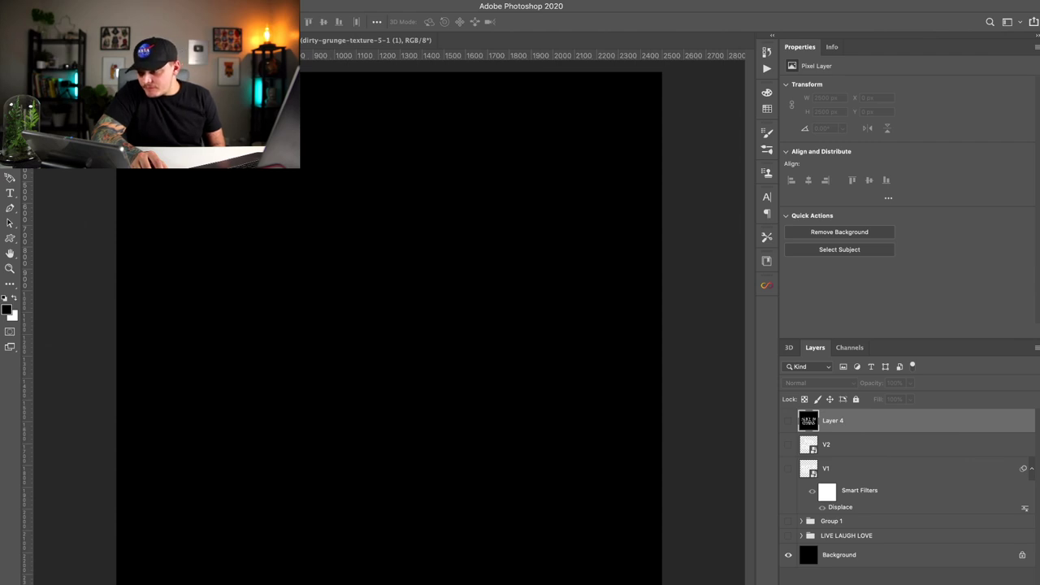
pyautogui.press('super+comma')
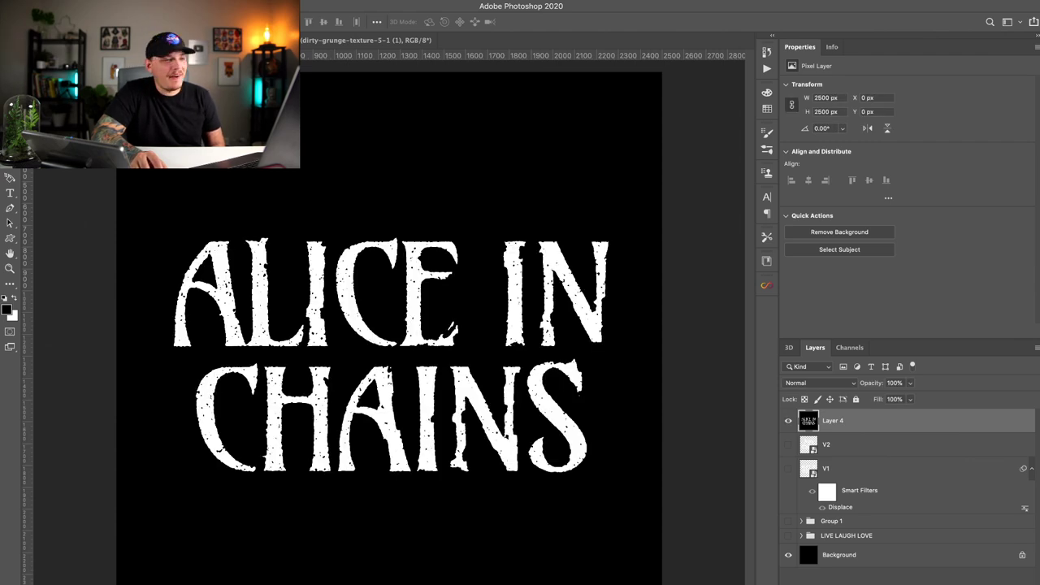
pyautogui.click(788, 421)
pyautogui.click(788, 444)
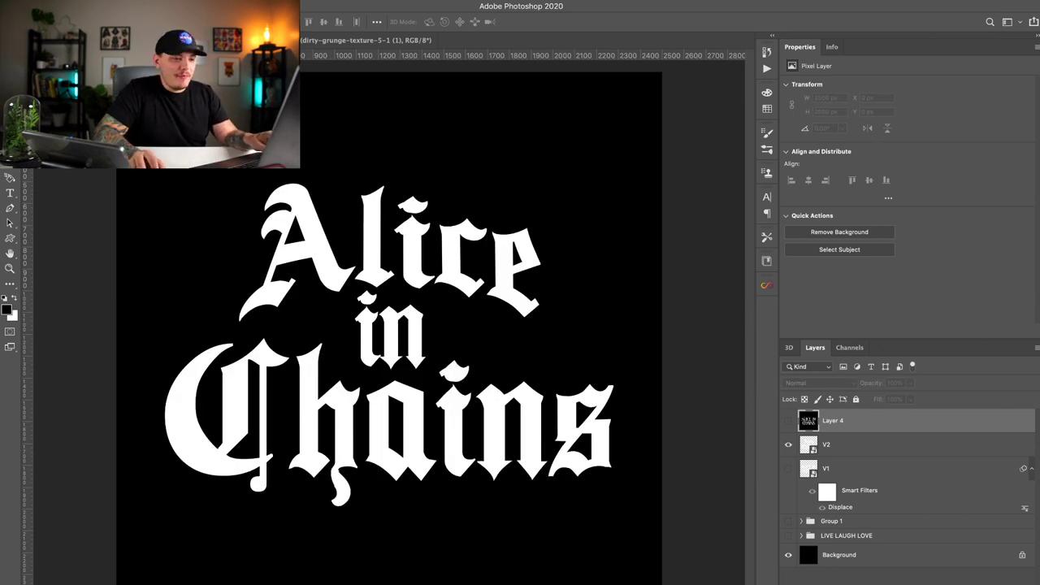
pyautogui.click(862, 445)
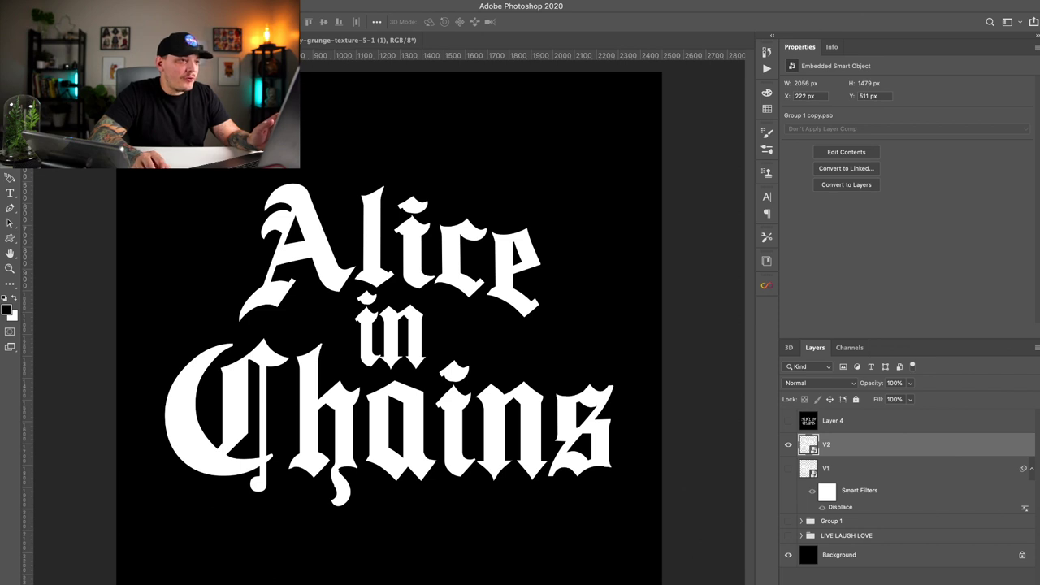
pyautogui.click(557, 193)
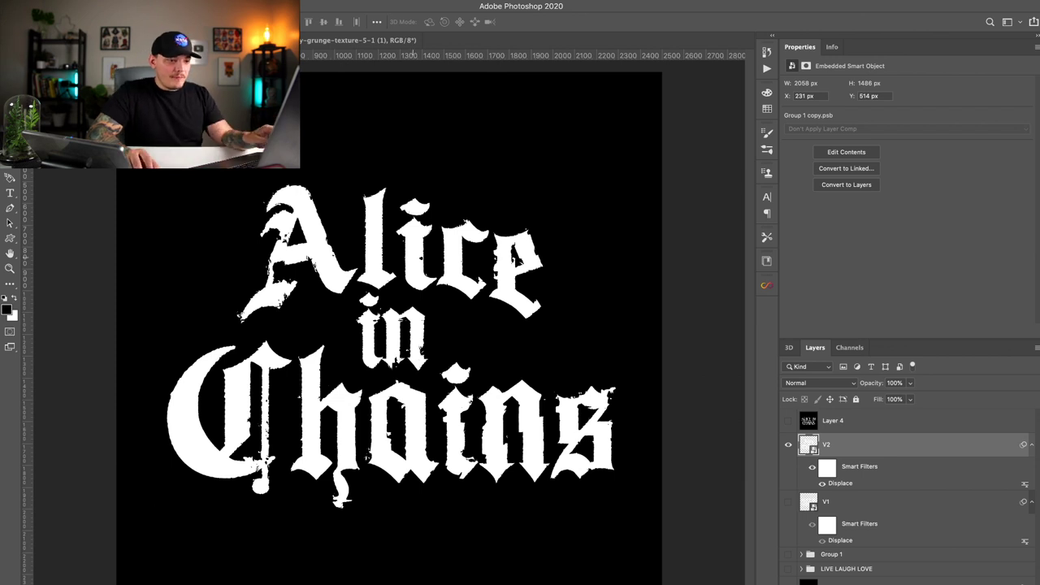
# Step: Hide V2, show Layer 4 and knock out its black background through the layer's blending options
pyautogui.press('super+comma')
pyautogui.click(788, 421)
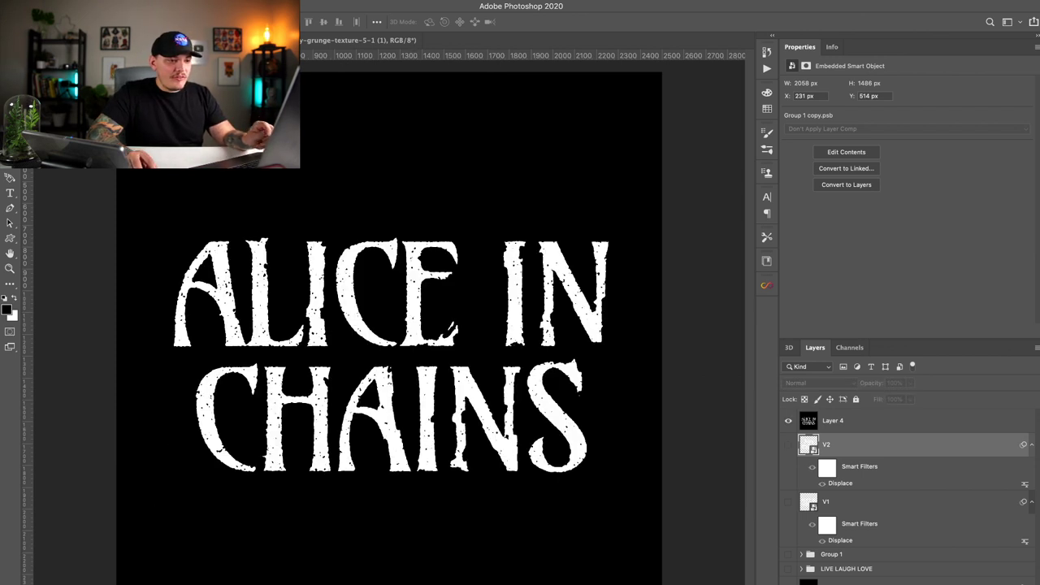
pyautogui.click(862, 420)
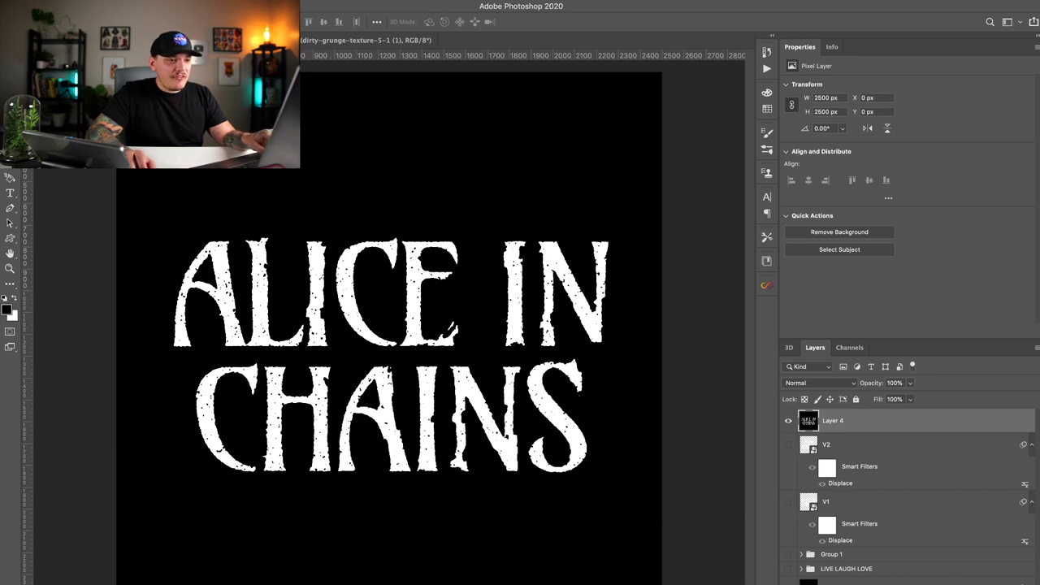
pyautogui.press('space')
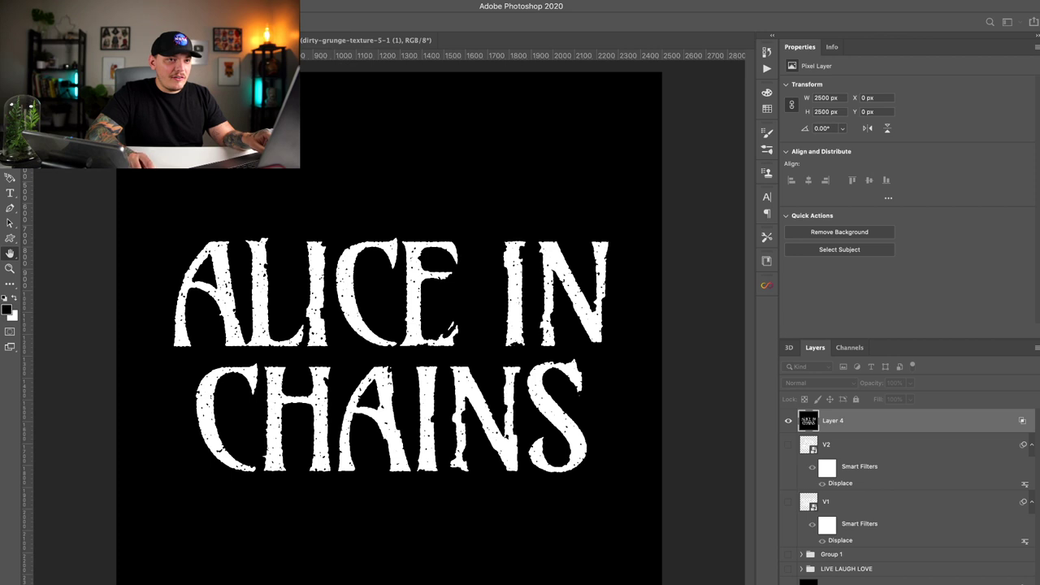
pyautogui.press('Return')
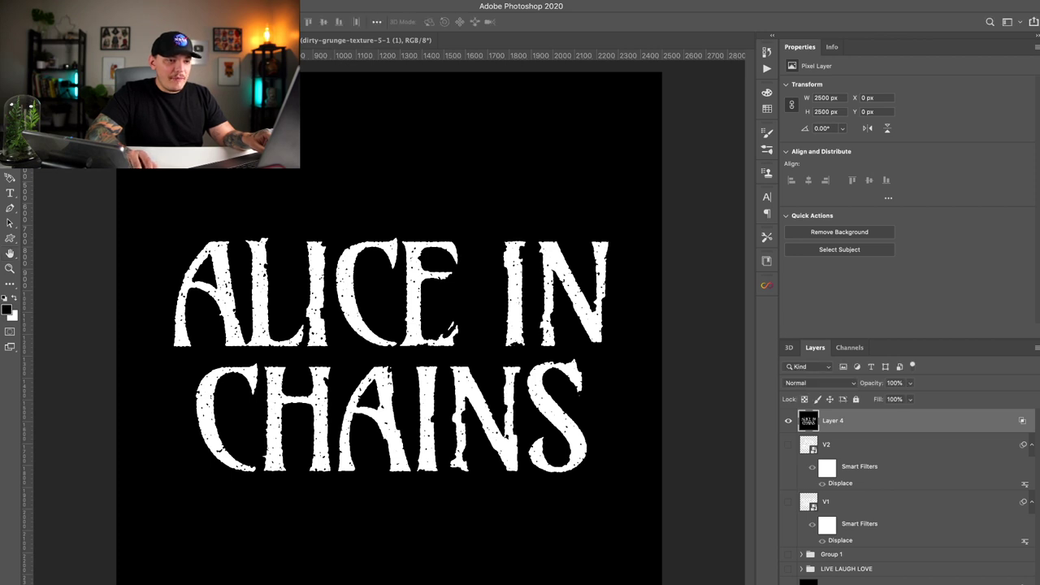
# Step: Convert Layer 4 to a smart object, rasterize it, and centre the lettering horizontally on the canvas
pyautogui.hotkey('ctrl', 'alt', 'shift', 's')
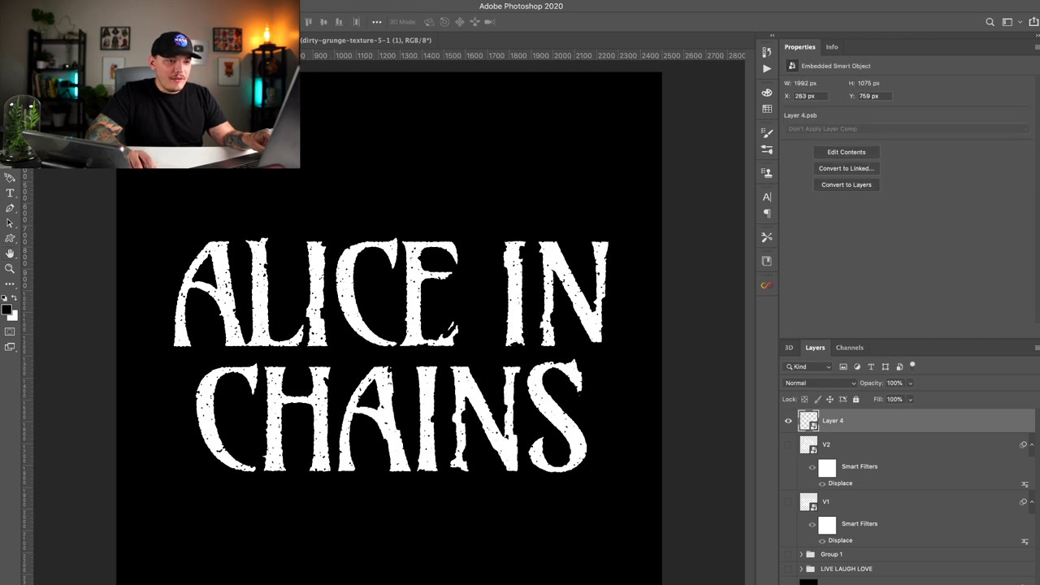
pyautogui.hotkey('ctrl', 'alt', 'shift', 'r')
pyautogui.moveTo(454, 268)
pyautogui.mouseDown()
pyautogui.moveTo(453, 173)
pyautogui.moveTo(452, 268)
pyautogui.mouseUp()
# Step: Show the V2 lettering and select its layer together with Layer 4
pyautogui.click(788, 445)
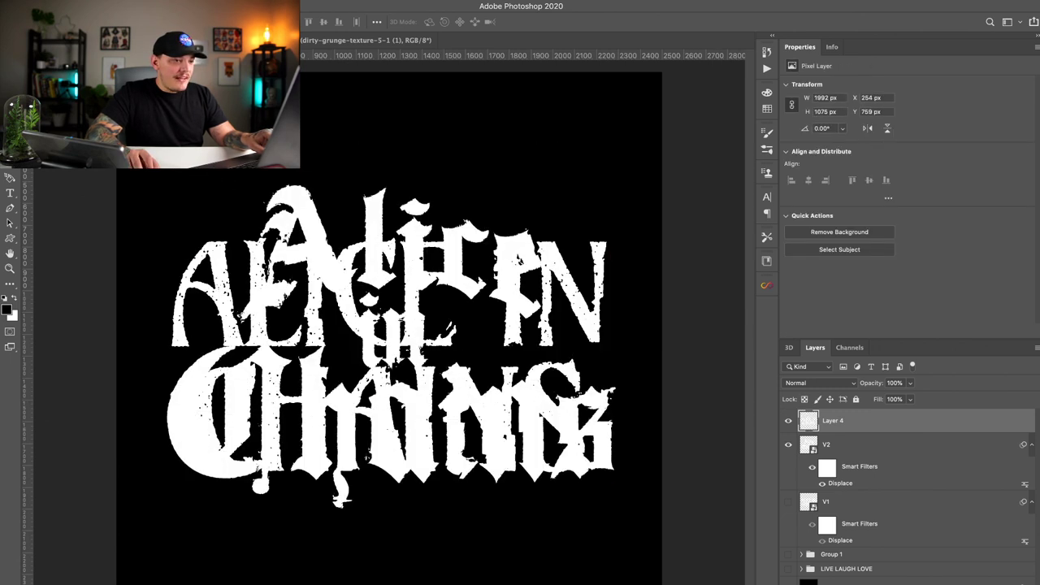
pyautogui.click(861, 444)
pyautogui.click(861, 421)
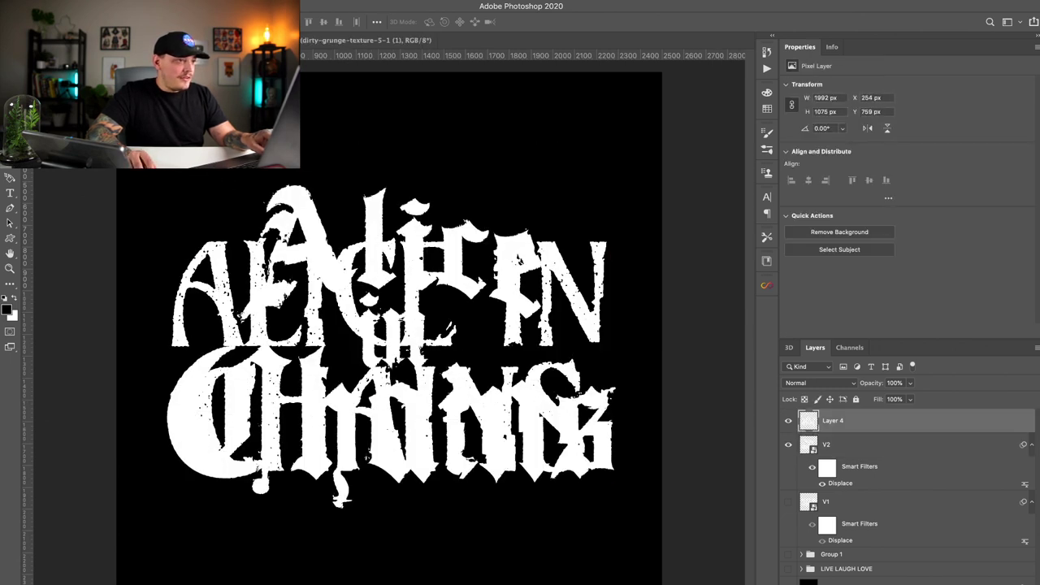
pyautogui.moveTo(398, 236); pyautogui.dragTo(390, 104)
pyautogui.press('super+z')
pyautogui.keyDown('shift'); pyautogui.click(861, 444); pyautogui.keyUp('shift')
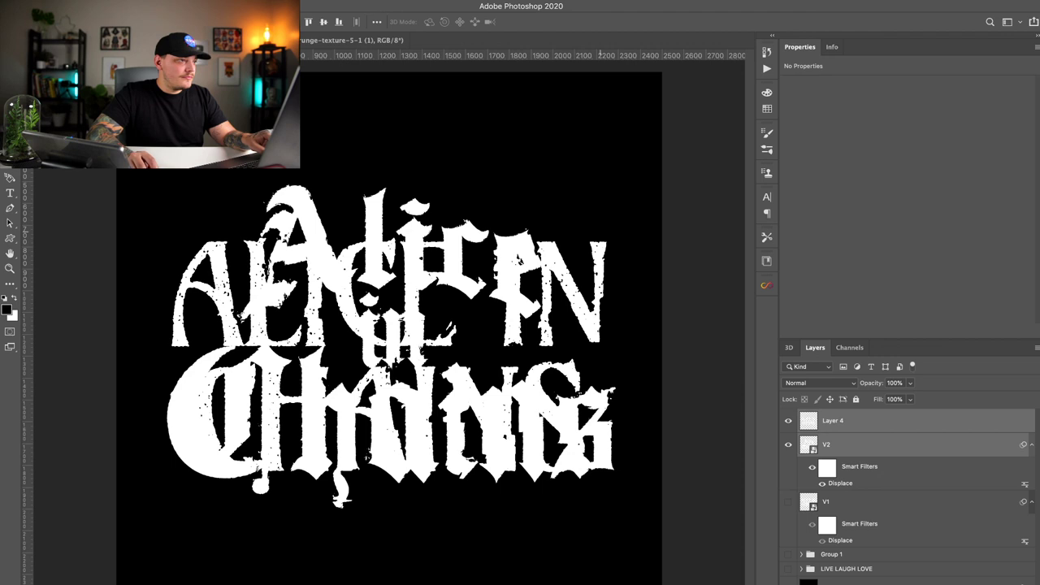
# Step: Try to shrink both selected letterings about their centre to a small fraction of their size
pyautogui.press('super+t')
pyautogui.moveTo(167, 185); pyautogui.dragTo(349, 316)
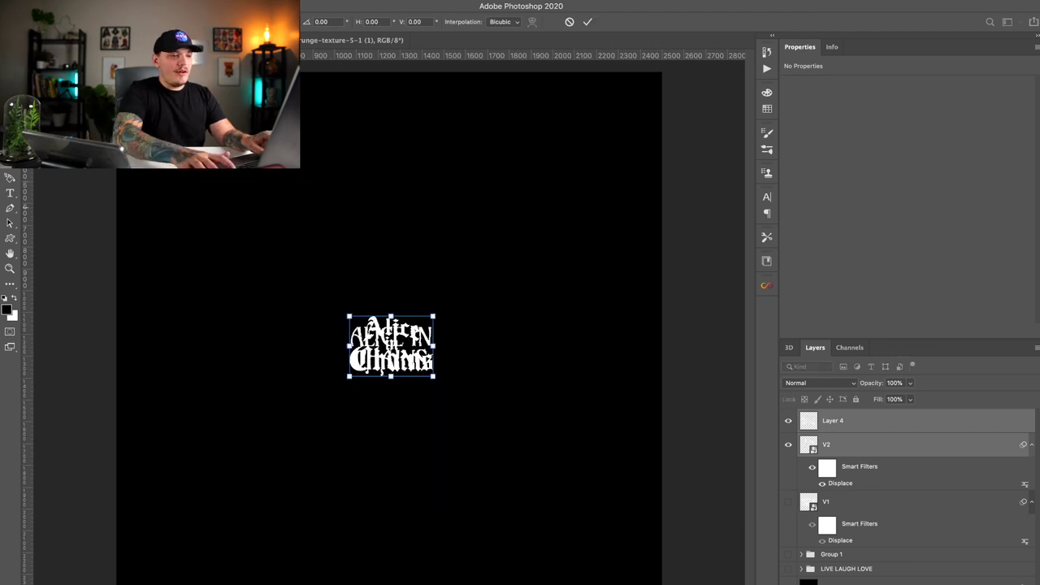
pyautogui.press('Return')
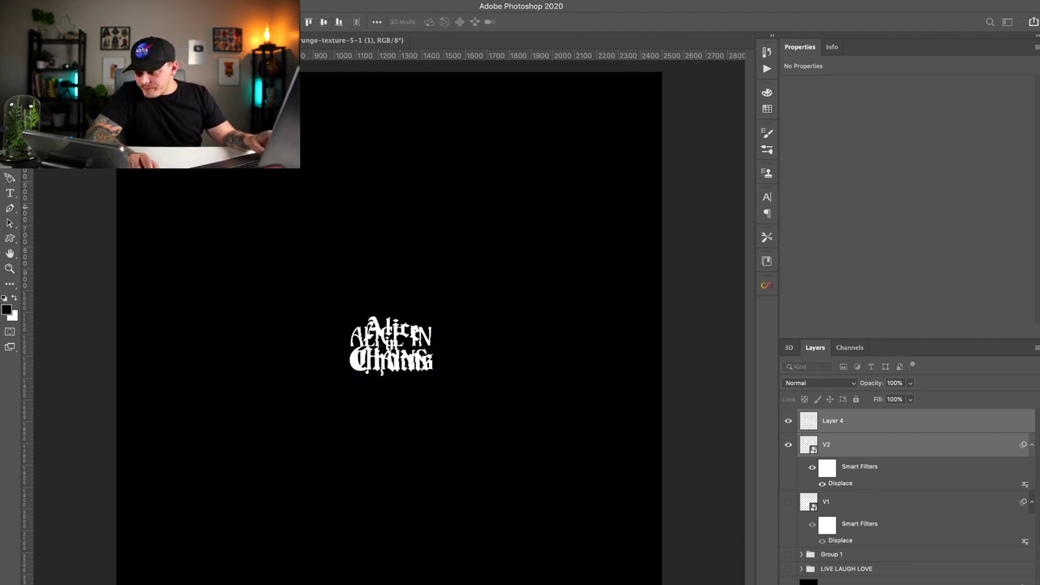
pyautogui.press('super+z')
pyautogui.press('super')
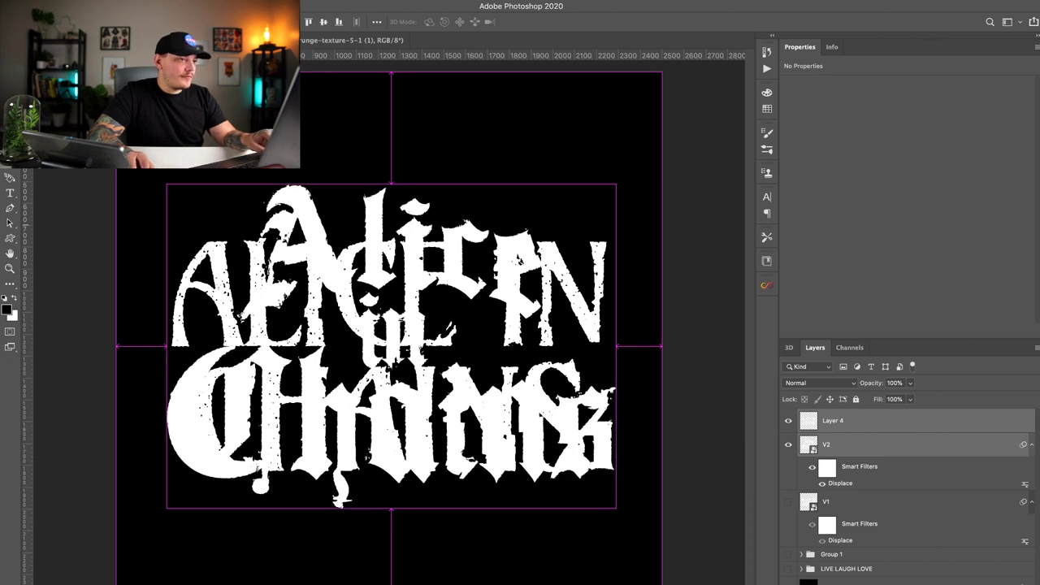
# Step: Scale Layer 4 and V2 down slightly about their shared centre until V2 is about 1905 px wide
pyautogui.press('super+t')
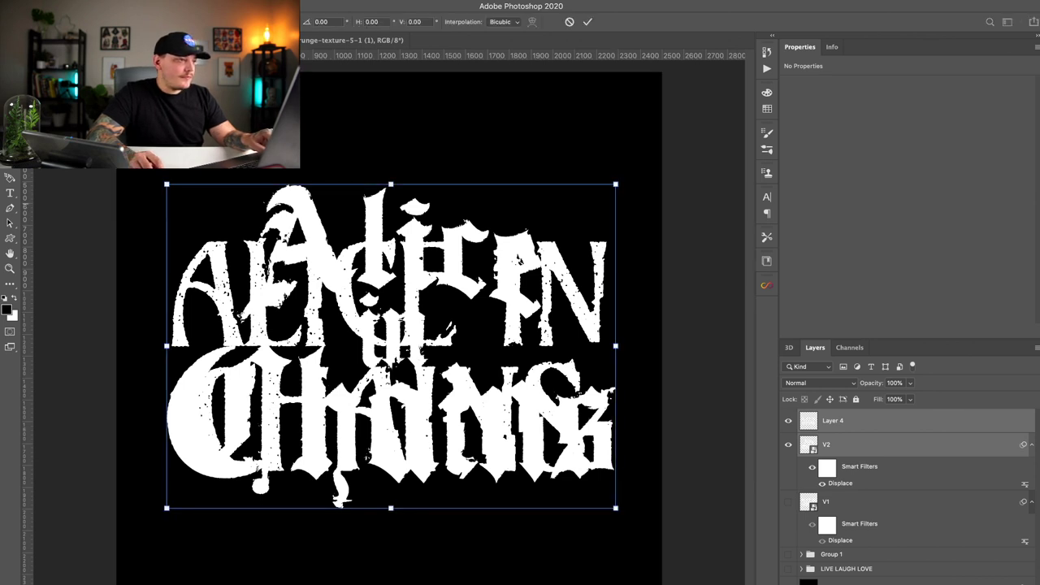
pyautogui.moveTo(166, 185)
pyautogui.mouseDown()
pyautogui.moveTo(202, 209)
pyautogui.moveTo(183, 196)
pyautogui.mouseUp()
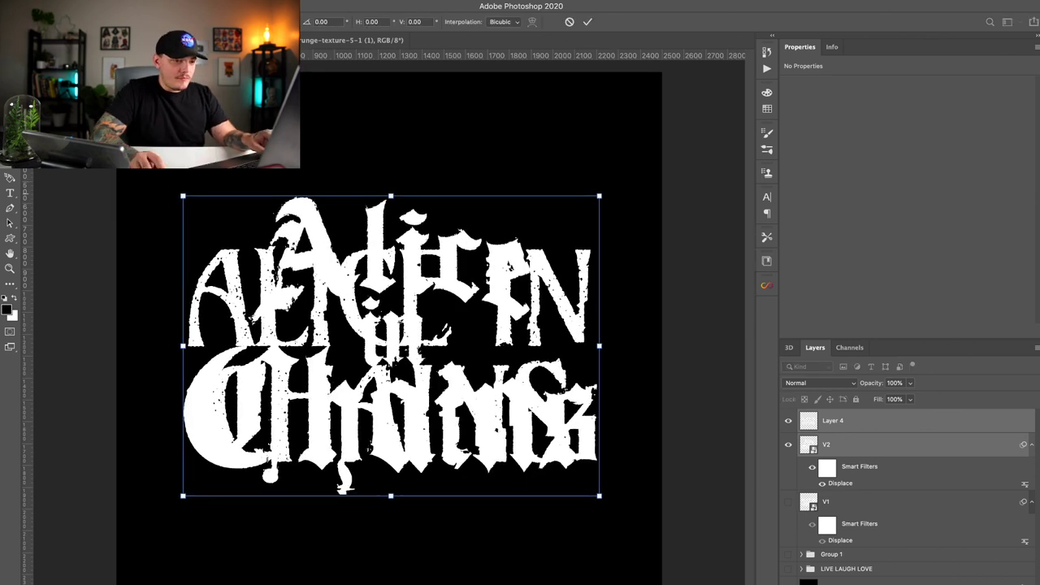
pyautogui.press('Return')
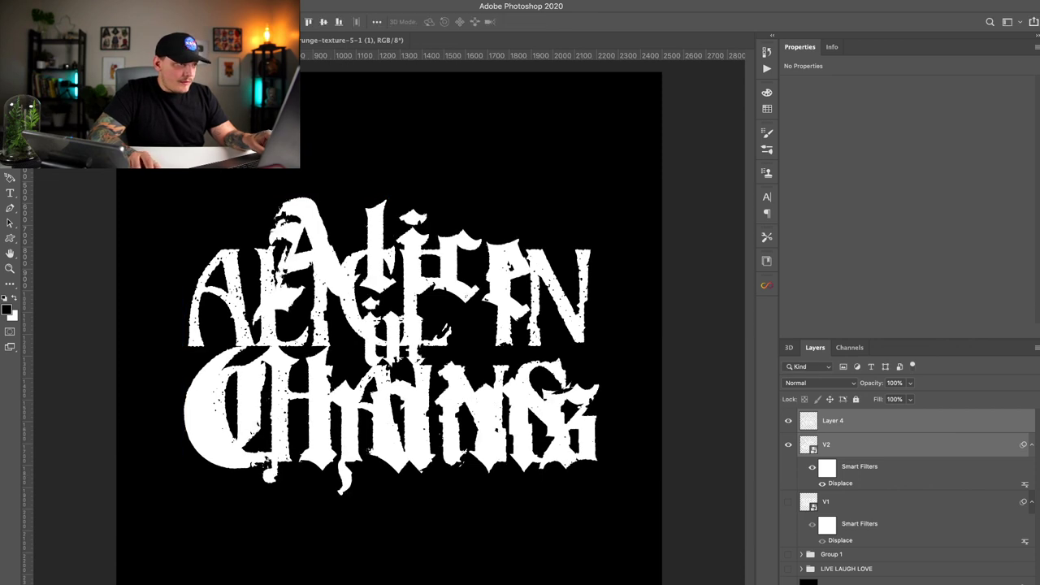
# Step: Move the V2 lettering up to about Y 113 px and convert the layer with its Displace filter into a smart object
pyautogui.click(845, 444)
pyautogui.moveTo(486, 305); pyautogui.dragTo(485, 205)
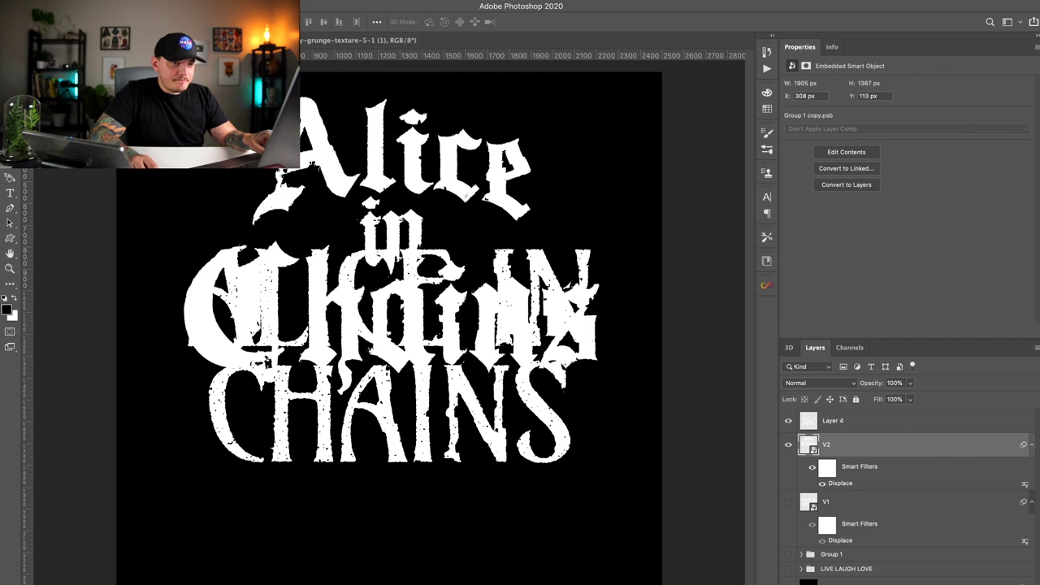
pyautogui.press('F2')
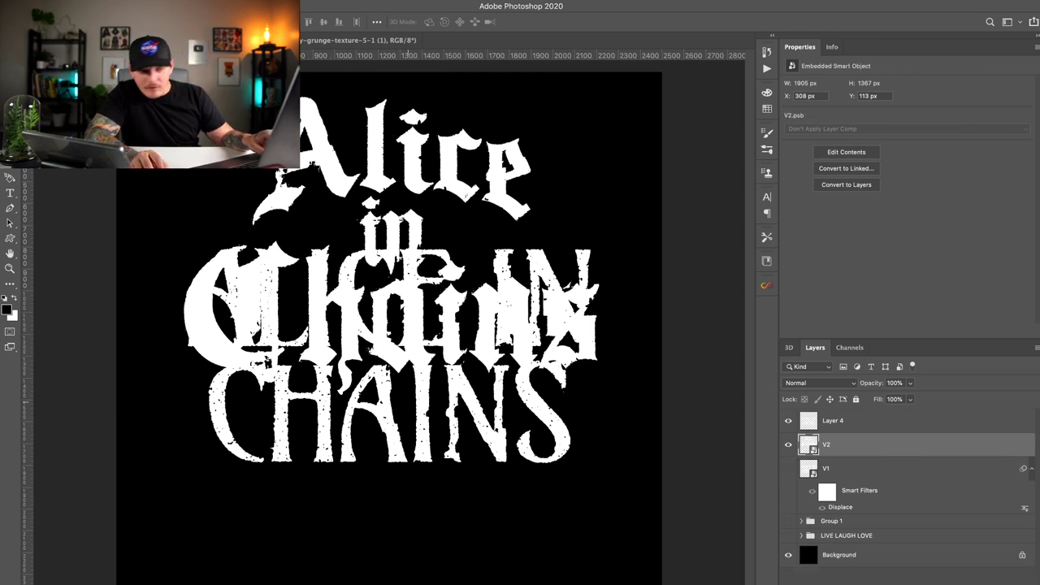
# Step: Lower the V2 lettering slightly and move Layer 4's lettering down so it sits mostly beneath V2
pyautogui.moveTo(376, 287)
pyautogui.mouseDown()
pyautogui.moveTo(377, 356)
pyautogui.moveTo(376, 297)
pyautogui.mouseUp()
pyautogui.click(383, 260)
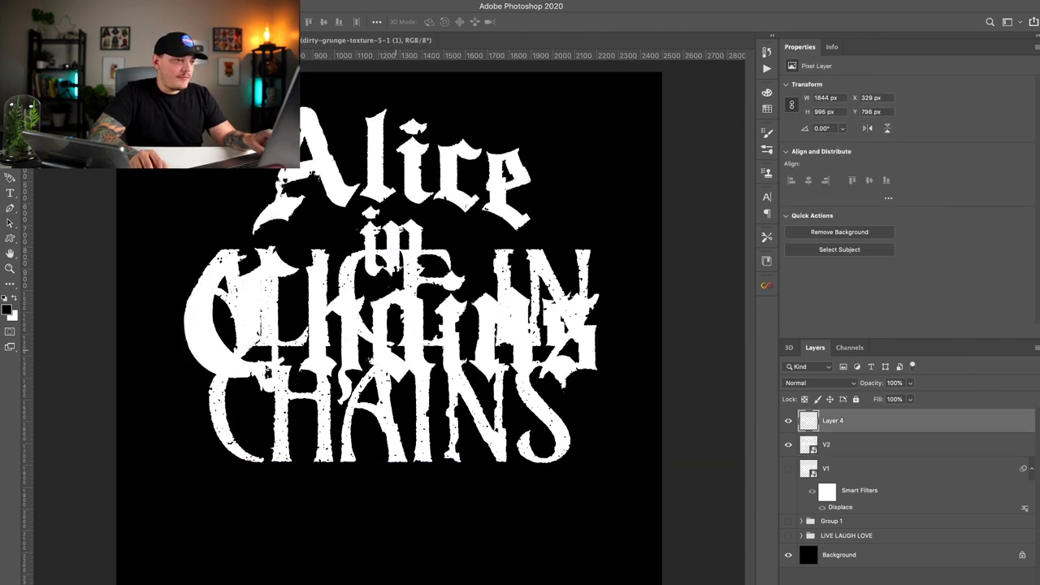
pyautogui.moveTo(396, 350); pyautogui.dragTo(400, 443)
# Step: Select Layer 4 and V2 together and scale both letterings down about their shared centre
pyautogui.hotkey('alt', 'shift', '[')
pyautogui.hotkey('ctrl', 't')
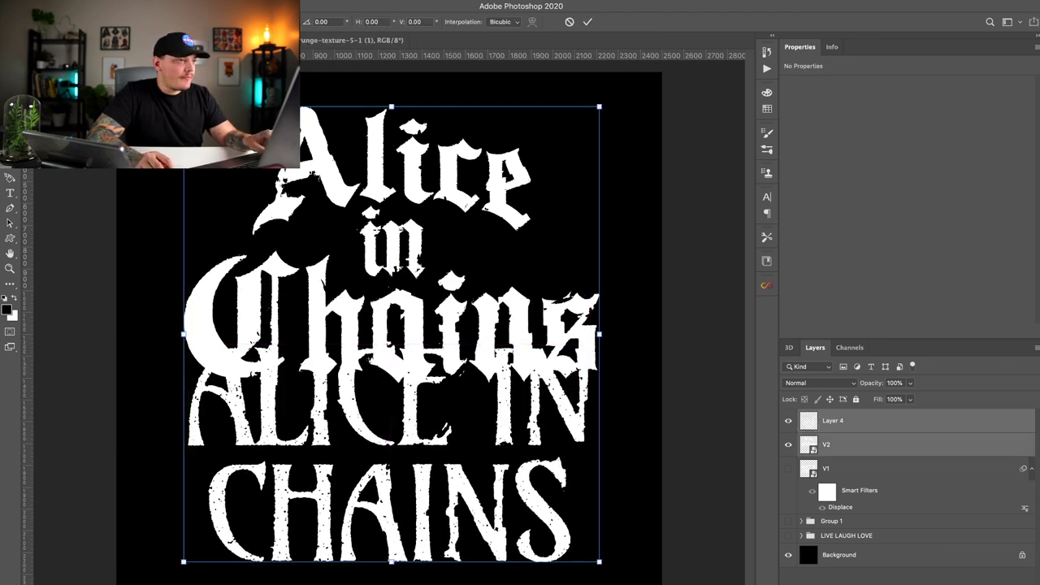
pyautogui.moveTo(600, 562); pyautogui.dragTo(541, 498)
pyautogui.press('Return')
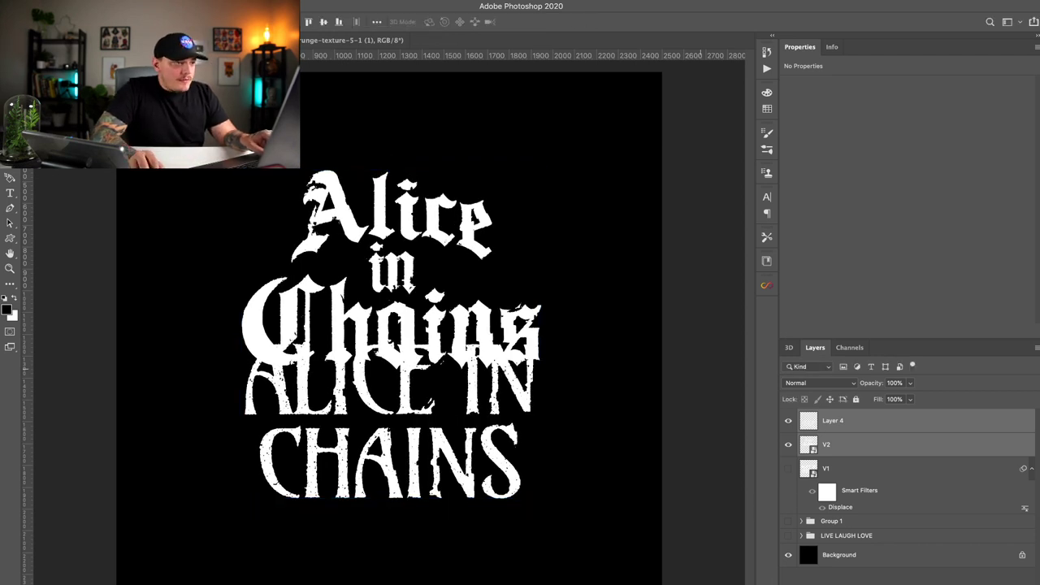
# Step: Move Layer 4's lettering down to about Y 1524 px, clear of V2, and group the two layers
pyautogui.click(853, 420)
pyautogui.moveTo(480, 265); pyautogui.dragTo(480, 328)
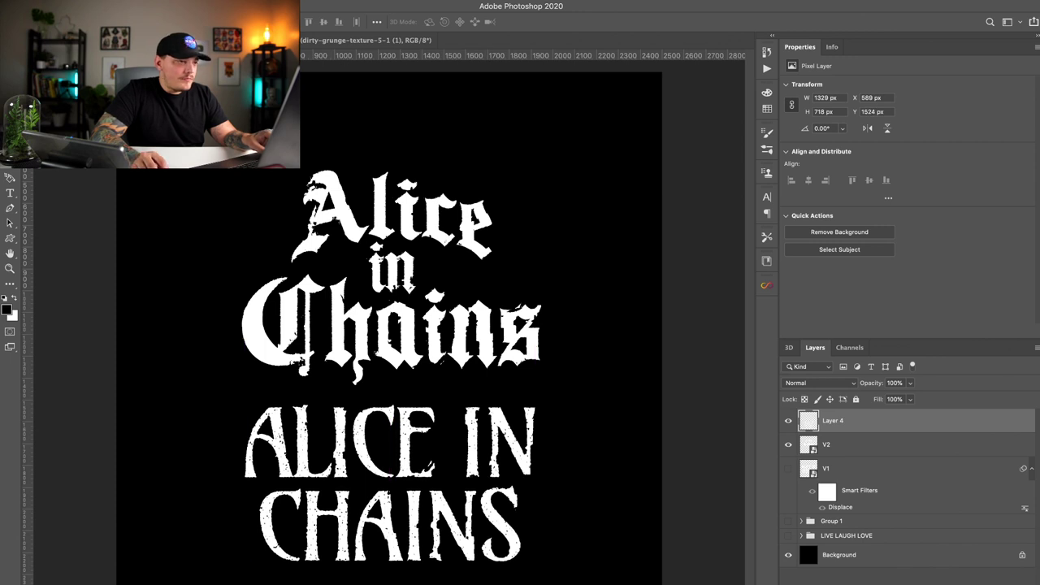
pyautogui.keyDown('shift'); pyautogui.click(459, 326); pyautogui.keyUp('shift')
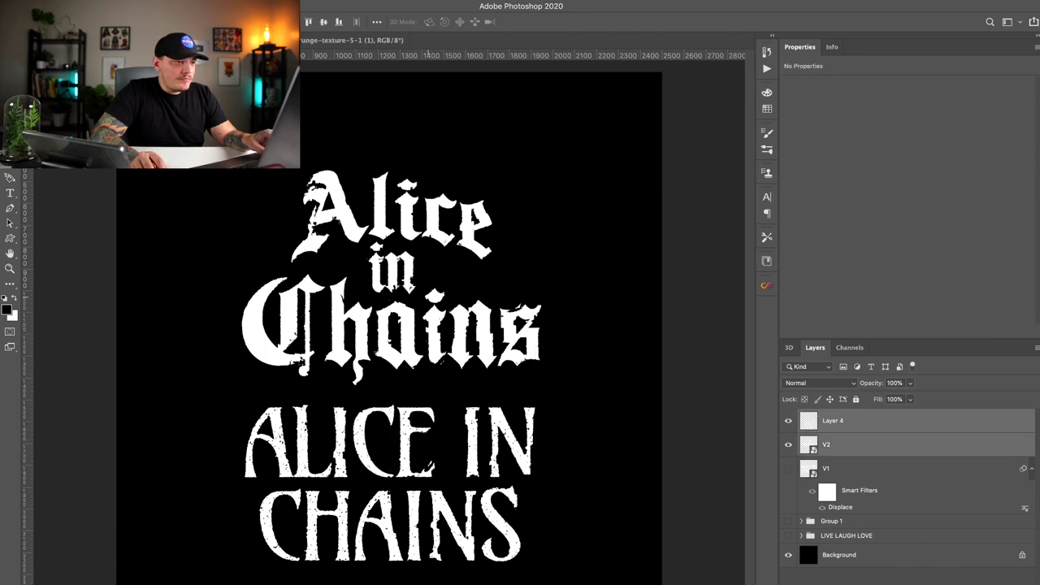
pyautogui.hotkey('shift', 'Left')
pyautogui.moveTo(446, 306); pyautogui.dragTo(447, 271)
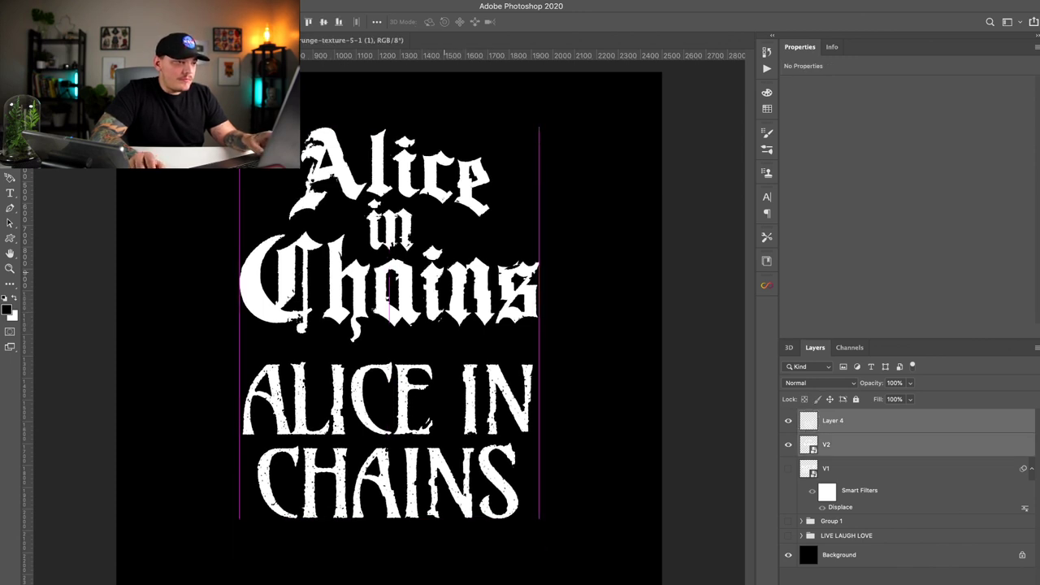
pyautogui.press('super+z')
pyautogui.press('super+g')
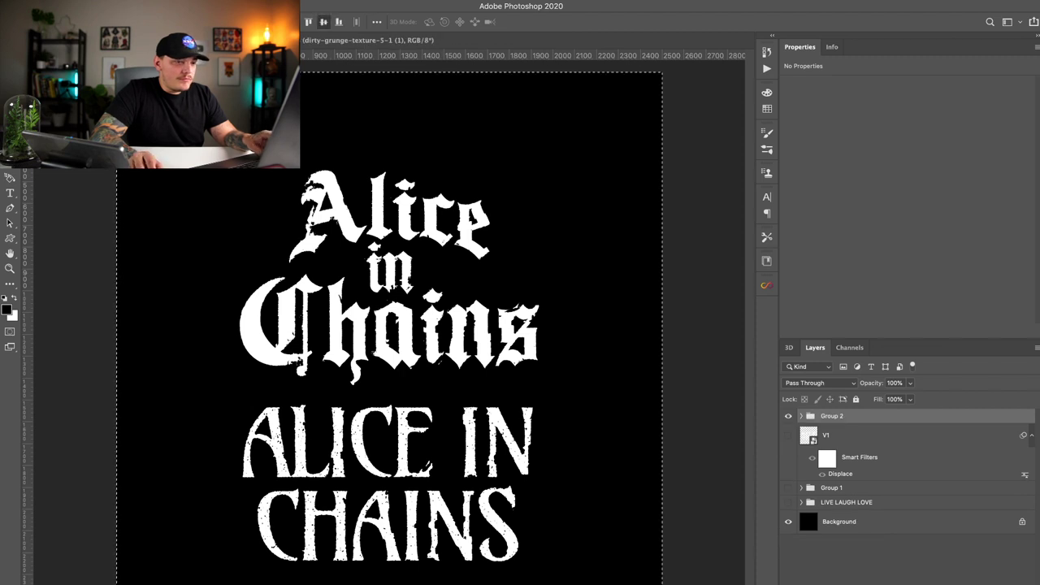
# Step: Centre the grouped lettering vertically on the canvas
pyautogui.hotkey('shift', 'Up')
pyautogui.hotkey('shift', 'Up')
pyautogui.hotkey('shift', 'Up')
pyautogui.hotkey('shift', 'Up')
pyautogui.hotkey('shift', 'Up')
pyautogui.hotkey('shift', 'Up')
pyautogui.hotkey('shift', 'Up')
pyautogui.hotkey('shift', 'Up')
pyautogui.hotkey('shift', 'Up')
pyautogui.hotkey('shift', 'Up')
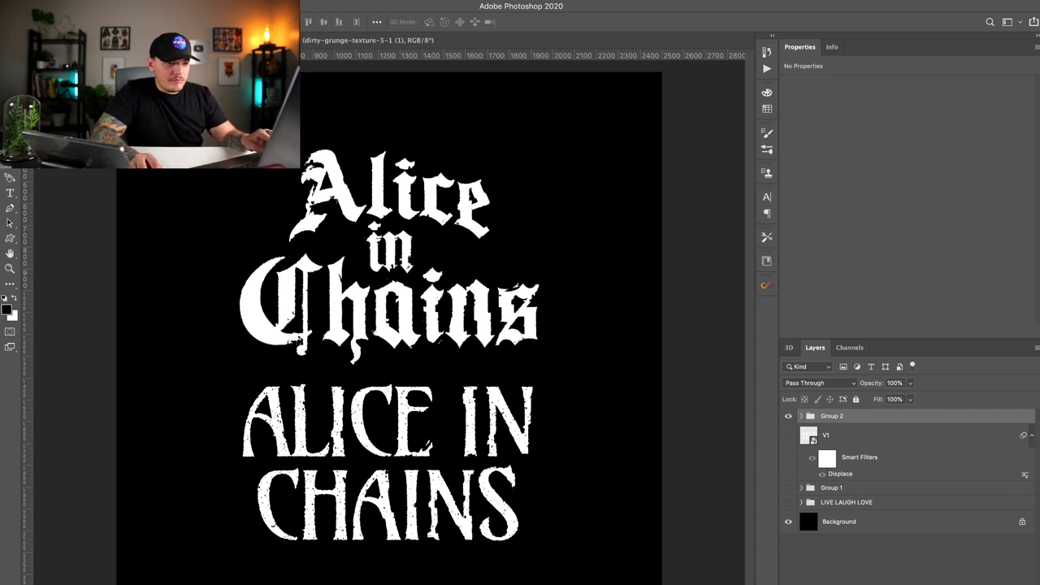
# Step: Delete the V1 layer with its Displace filter and undo the accidental deletion of Group 1
pyautogui.click(827, 436)
pyautogui.press('Delete')
pyautogui.press('Delete')
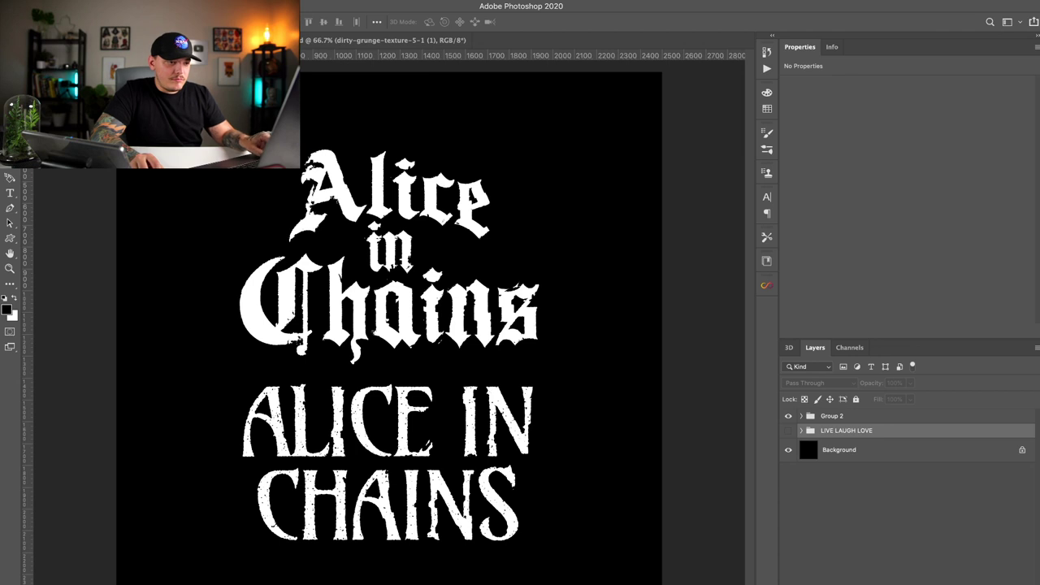
pyautogui.press('super+z')
# Step: Rename Group 2 as "Alice In Chains Grunge"
pyautogui.click(832, 415)
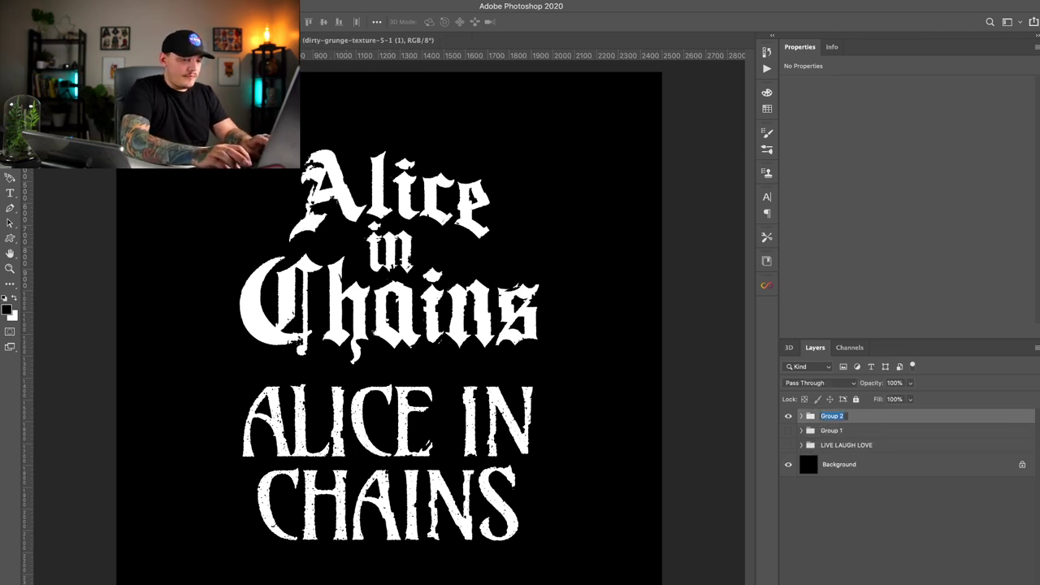
pyautogui.doubleClick(831, 415)
pyautogui.write('Alice In')
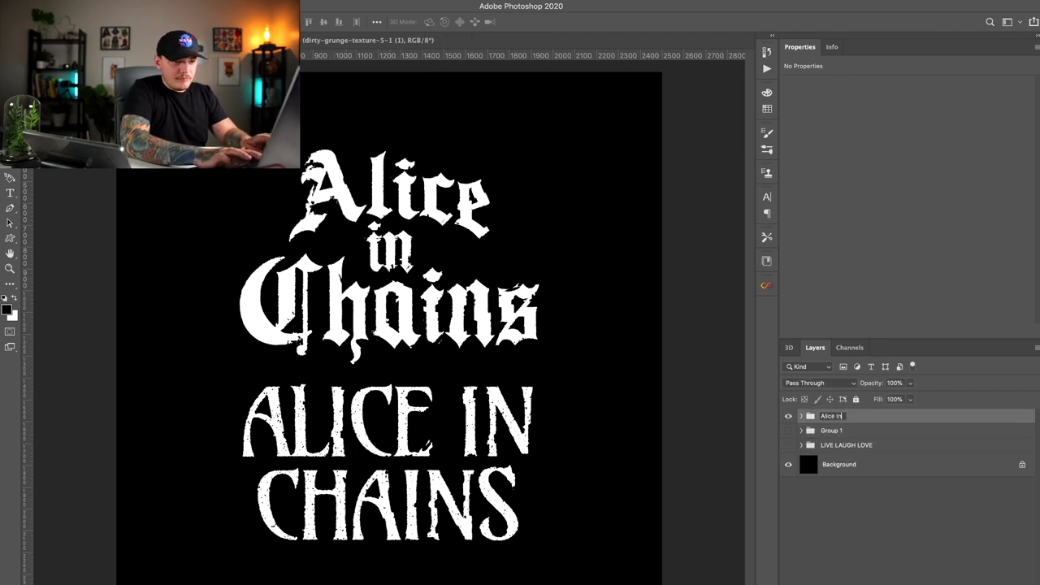
pyautogui.write(' Chains Grunge')
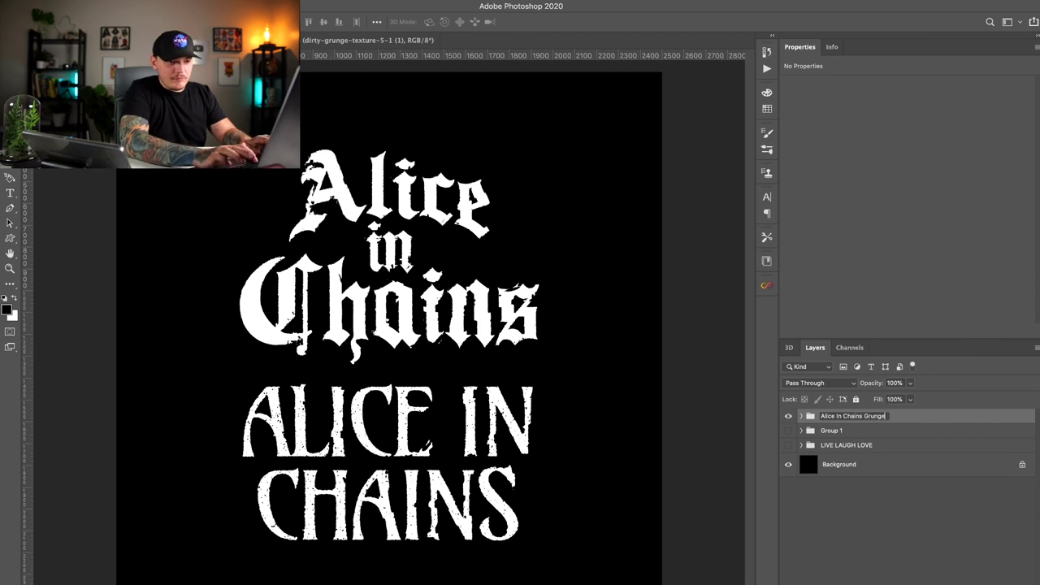
pyautogui.press('Return')
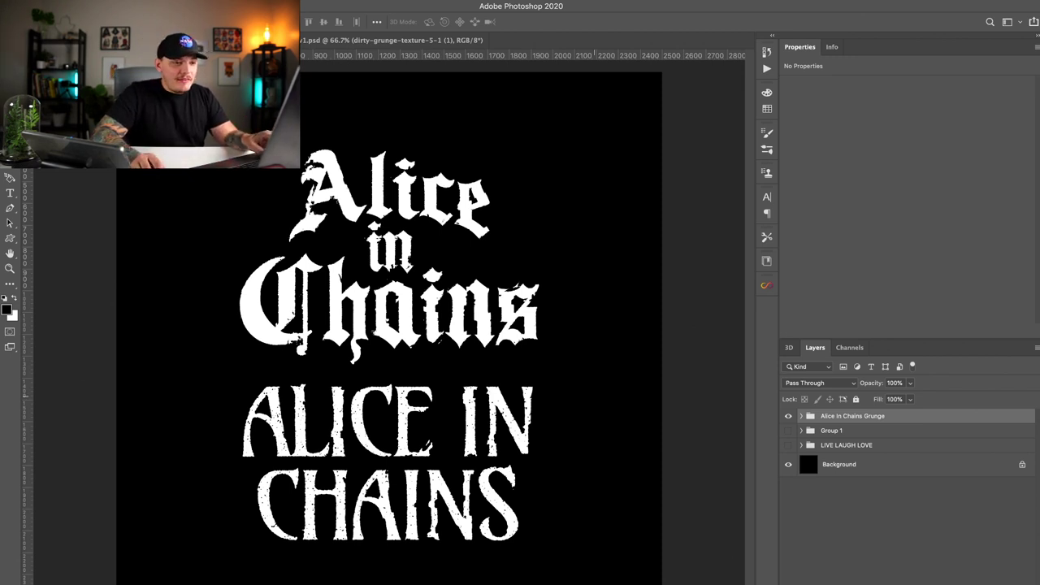
# Step: Centre Layer 4's lettering horizontally on the canvas within the Alice In Chains Grunge group
pyautogui.click(802, 416)
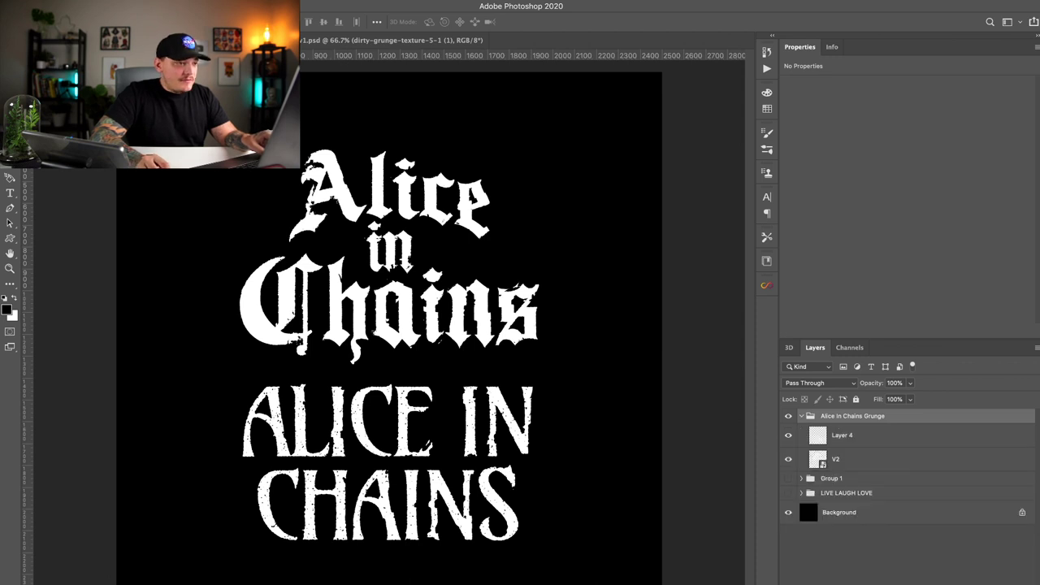
pyautogui.click(843, 435)
pyautogui.moveTo(420, 281); pyautogui.dragTo(417, 280)
pyautogui.press('Right')
pyautogui.press('Right')
pyautogui.press('Right')
pyautogui.press('Right')
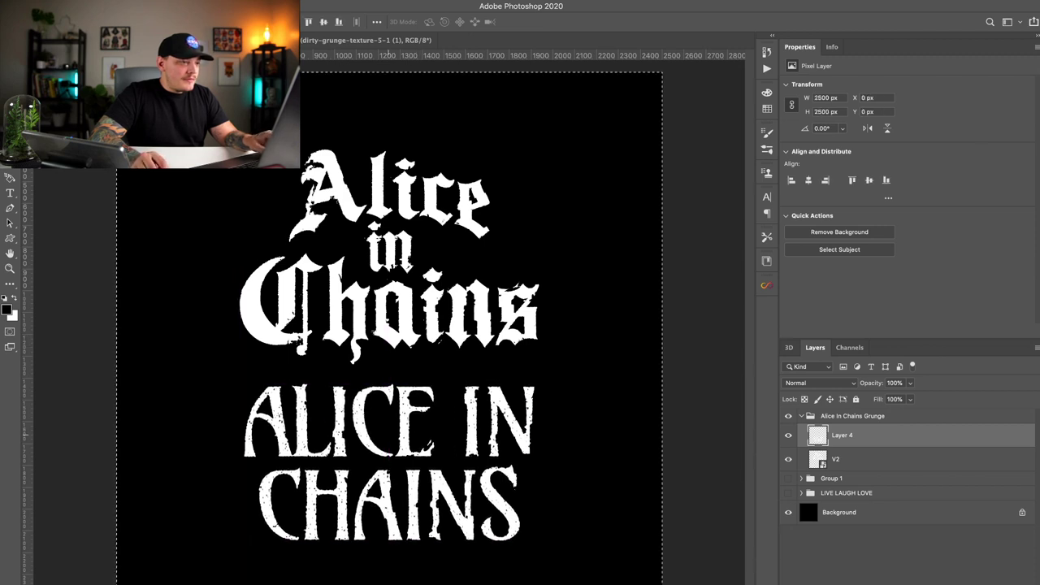
pyautogui.hotkey('ctrl', 'd')
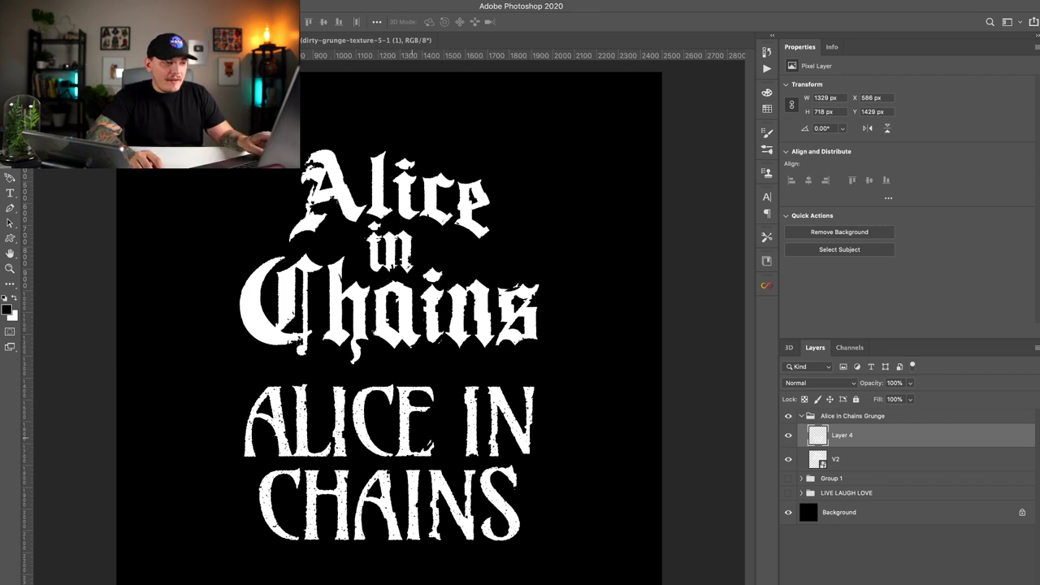
# Step: Try moving Layer 4's lettering lower to widen the gap beneath V2
pyautogui.moveTo(411, 436); pyautogui.dragTo(411, 448)
pyautogui.hotkey('shift', 'Up')
pyautogui.hotkey('shift', 'Up')
pyautogui.hotkey('shift', 'Up')
pyautogui.hotkey('shift', 'Up')
pyautogui.hotkey('shift', 'Up')
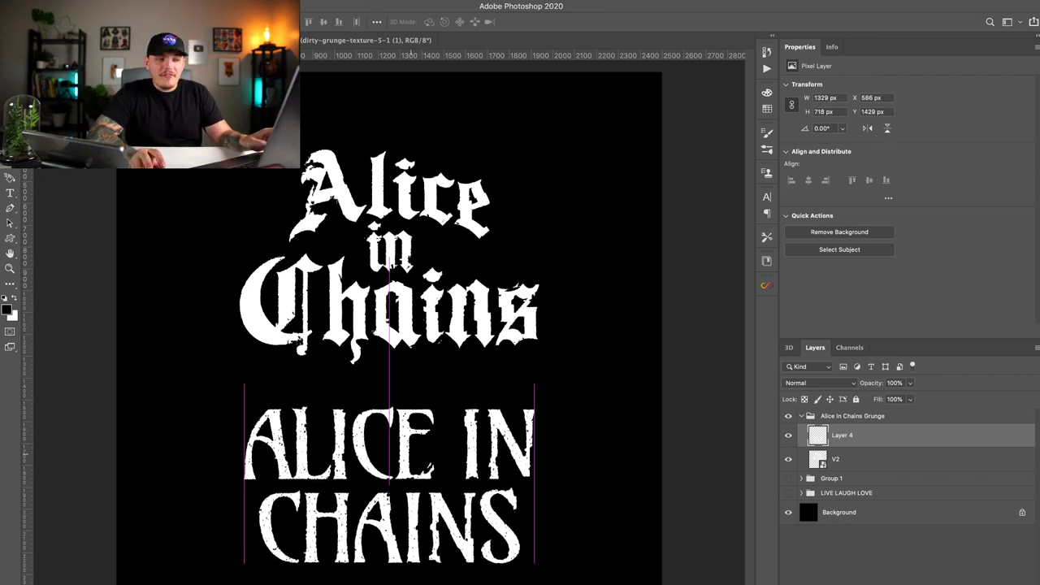
pyautogui.moveTo(401, 434); pyautogui.dragTo(401, 457)
pyautogui.press('super+z')
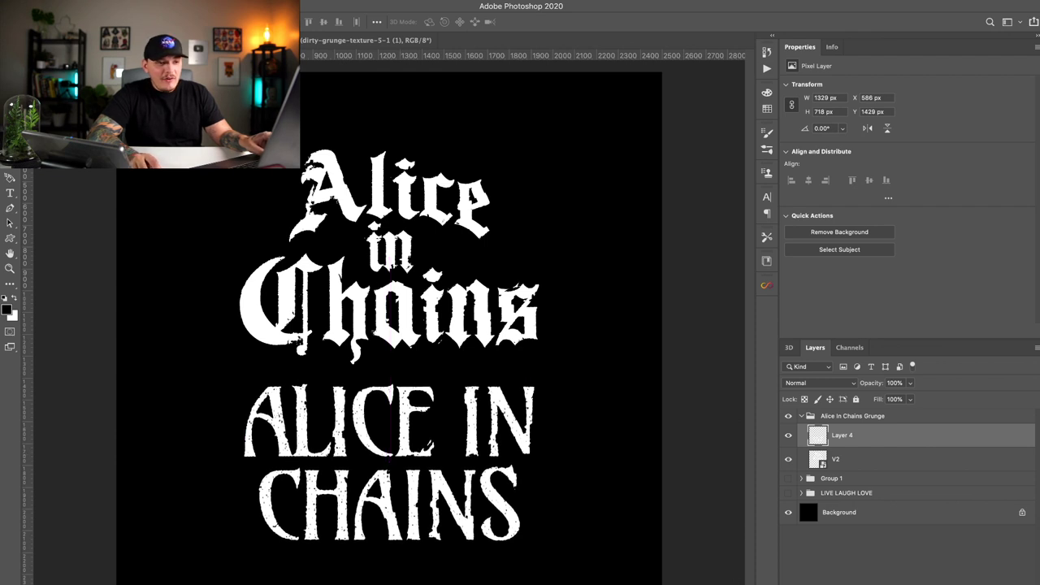
# Step: Select the Alice In Chains Grunge group and collapse it
pyautogui.click(852, 416)
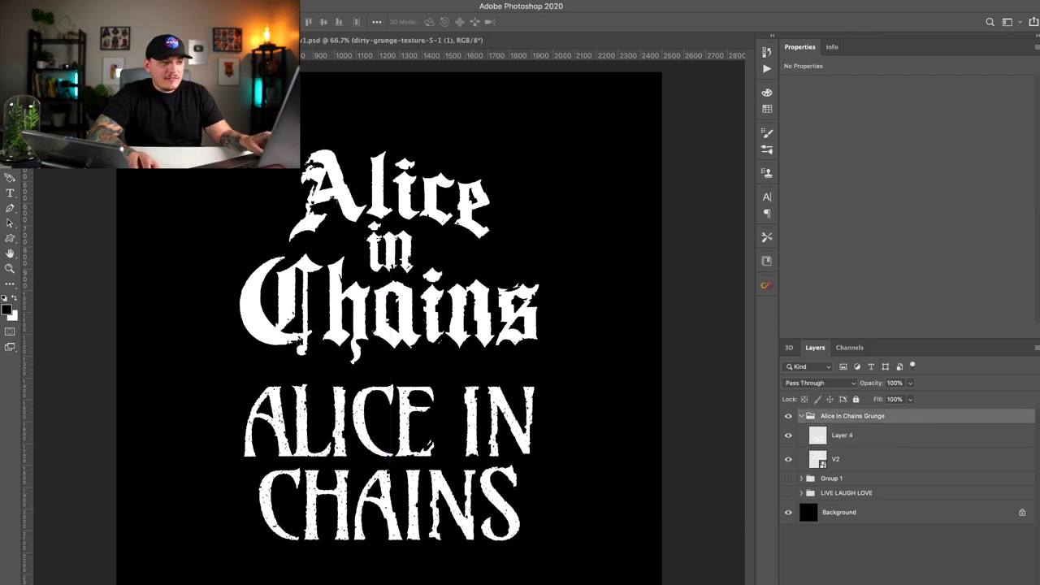
pyautogui.click(802, 416)
pyautogui.press('super+a')
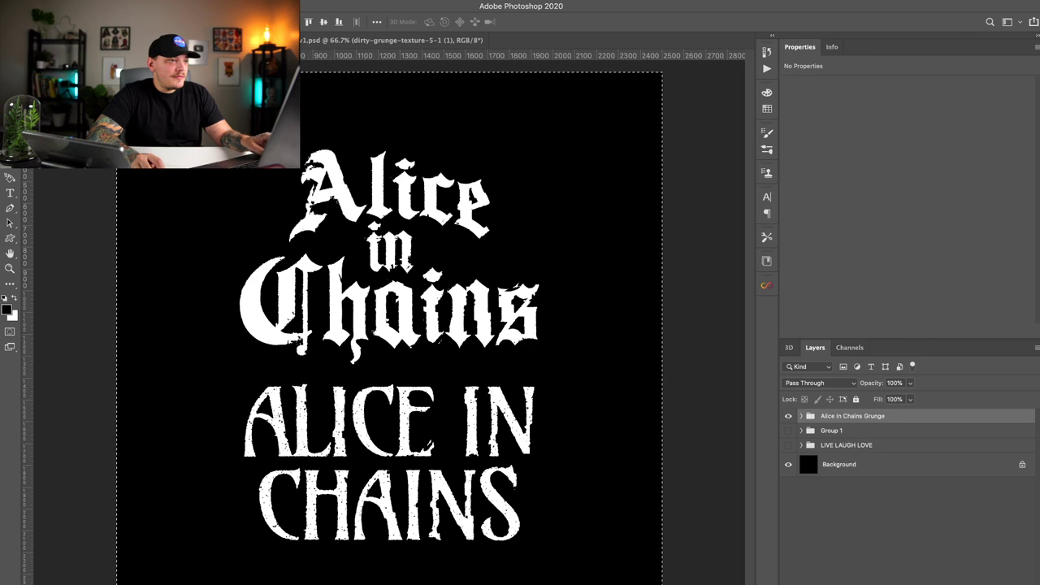
pyautogui.press('super+d')
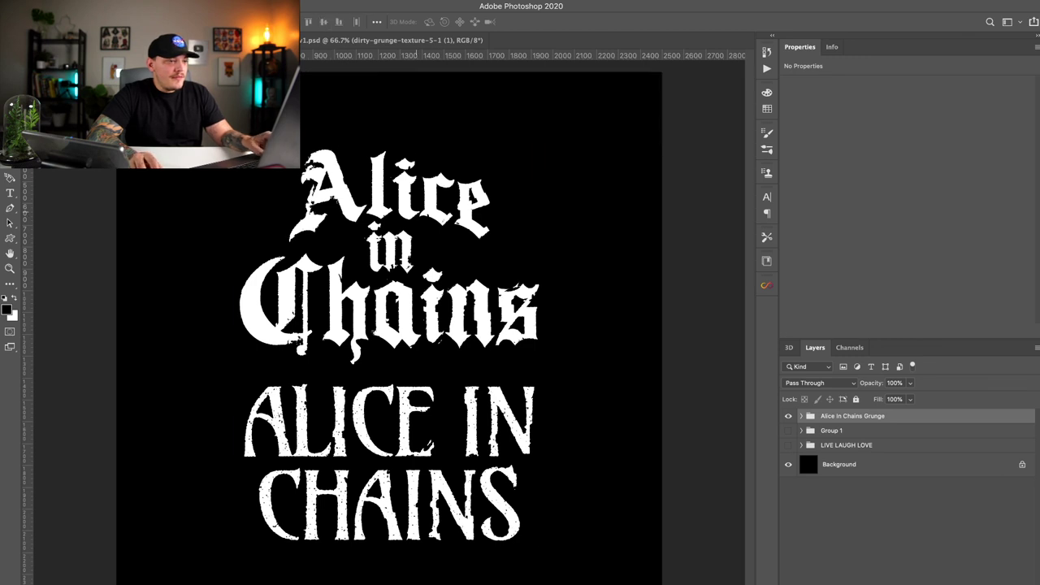
pyautogui.press('super+a')
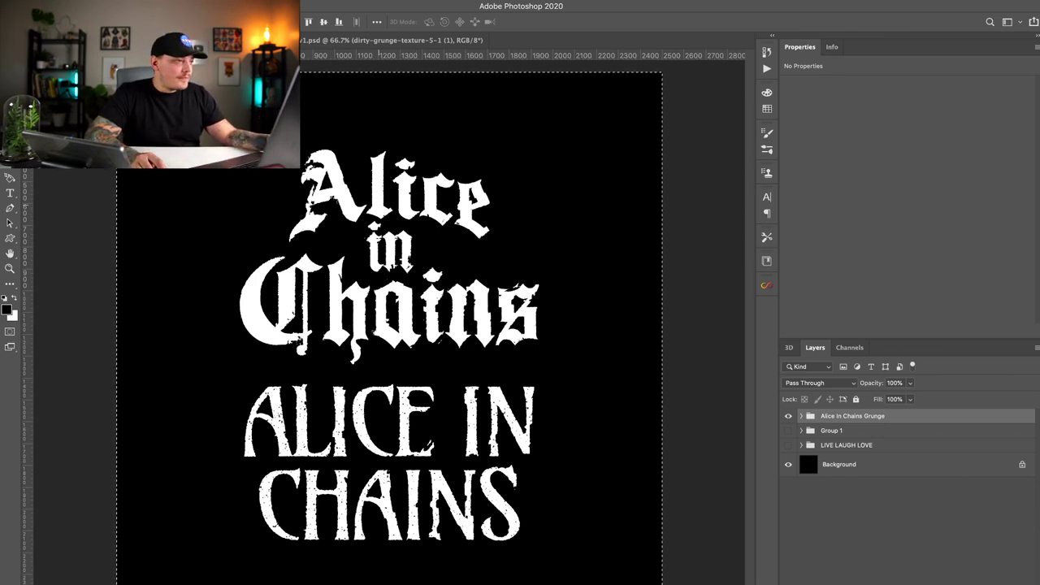
pyautogui.press('super+d')
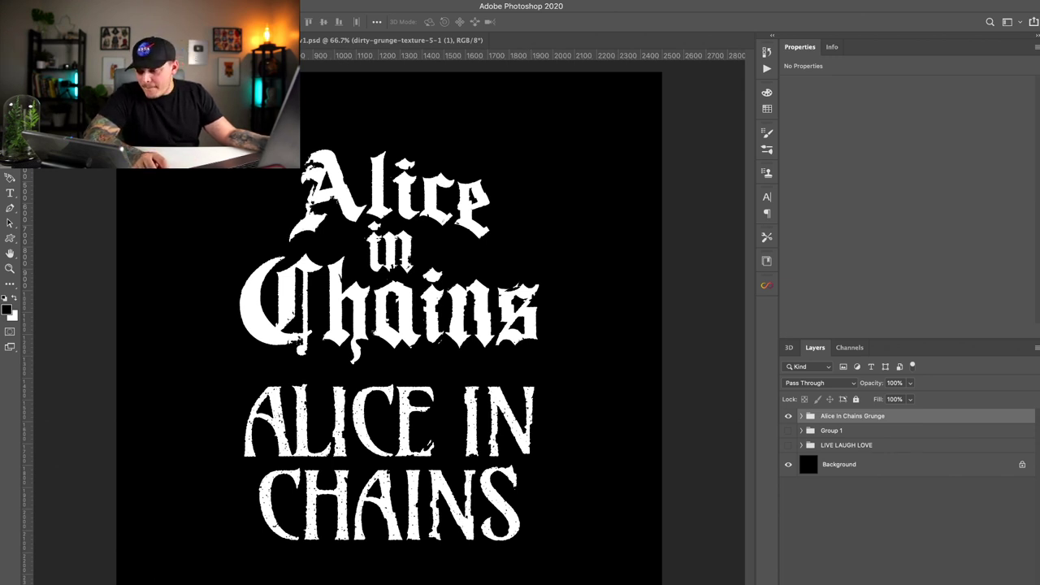
# Step: Hide the Alice In Chains Grunge group and delete Group 1
pyautogui.click(788, 416)
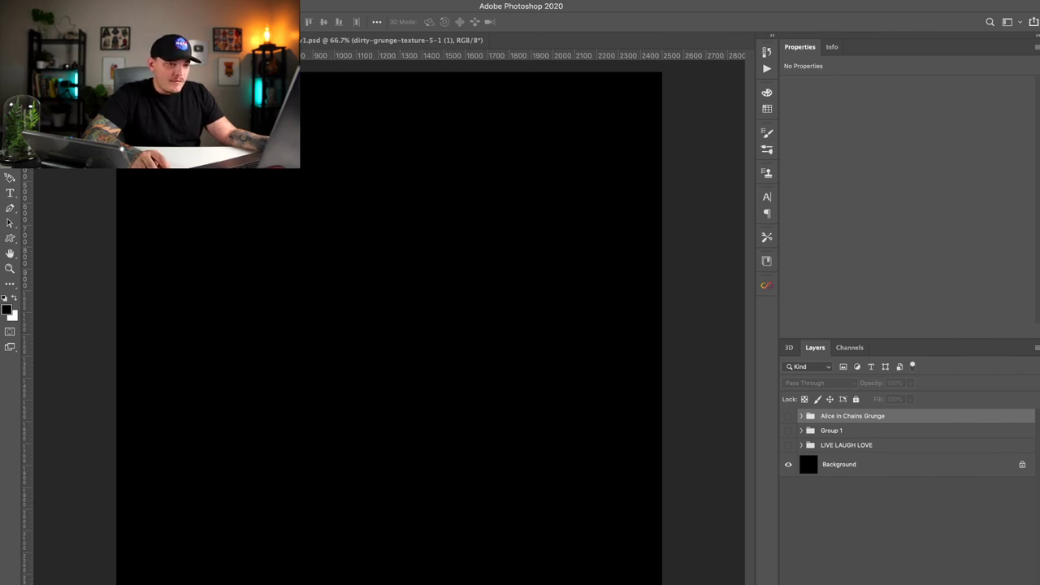
pyautogui.click(861, 430)
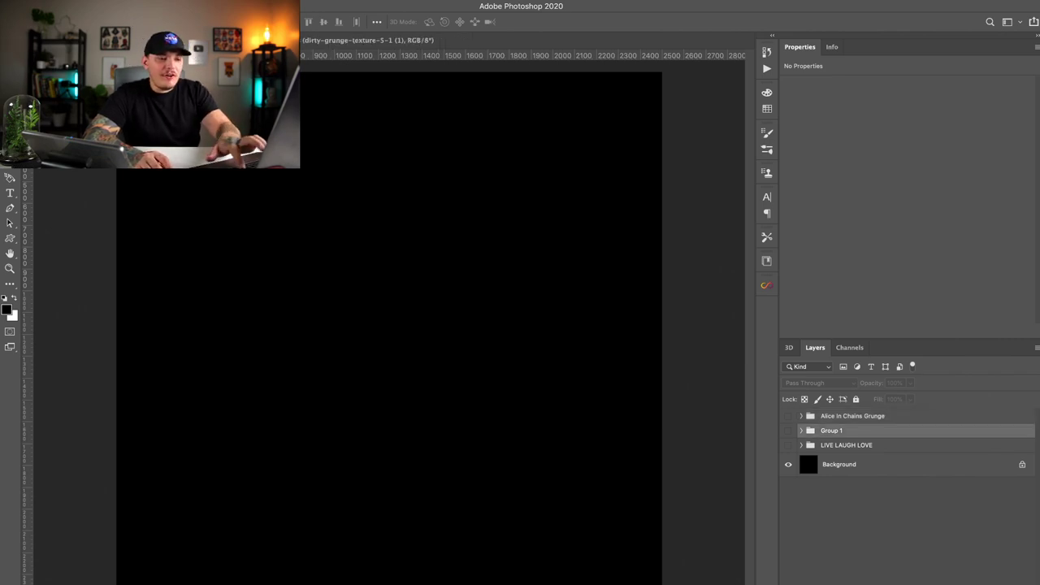
pyautogui.press('Delete')
# Step: Create a new layer group above Alice In Chains Grunge and name it "STREETS OF AFRICA"
pyautogui.click(861, 416)
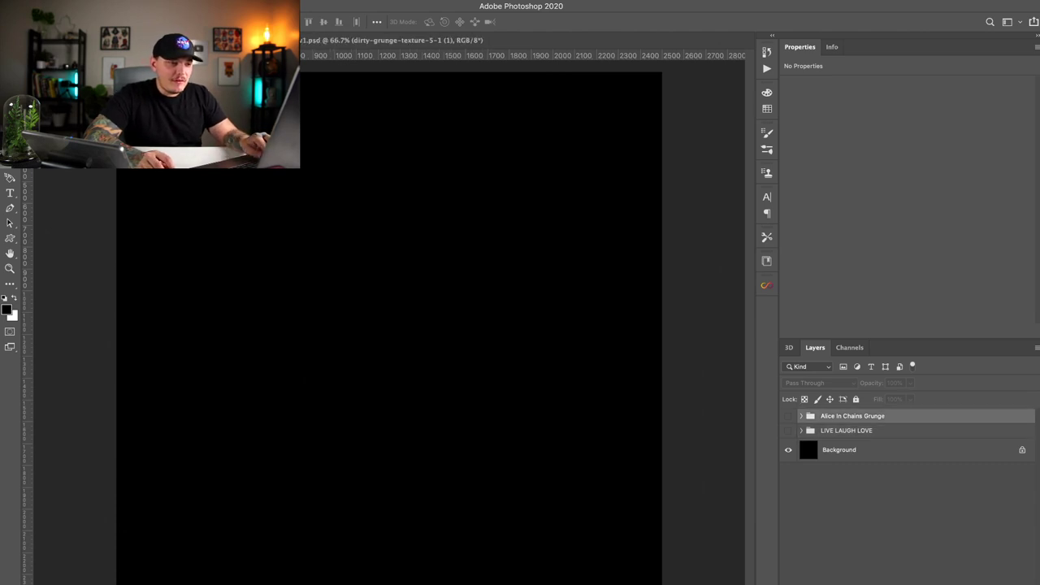
pyautogui.click(924, 584)
pyautogui.doubleClick(832, 416)
pyautogui.write('STREETS OF ')
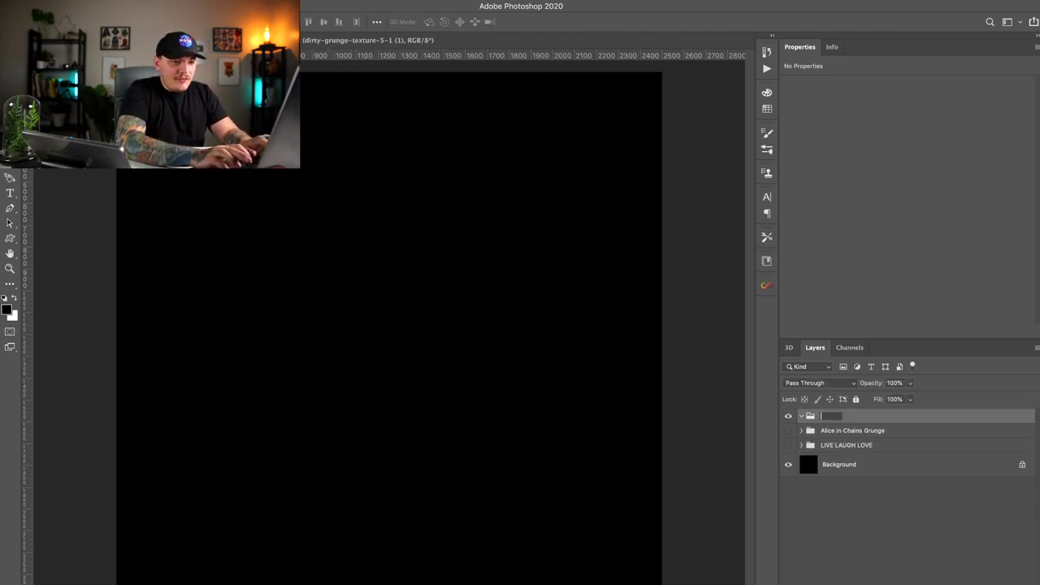
pyautogui.write('AFRICA')
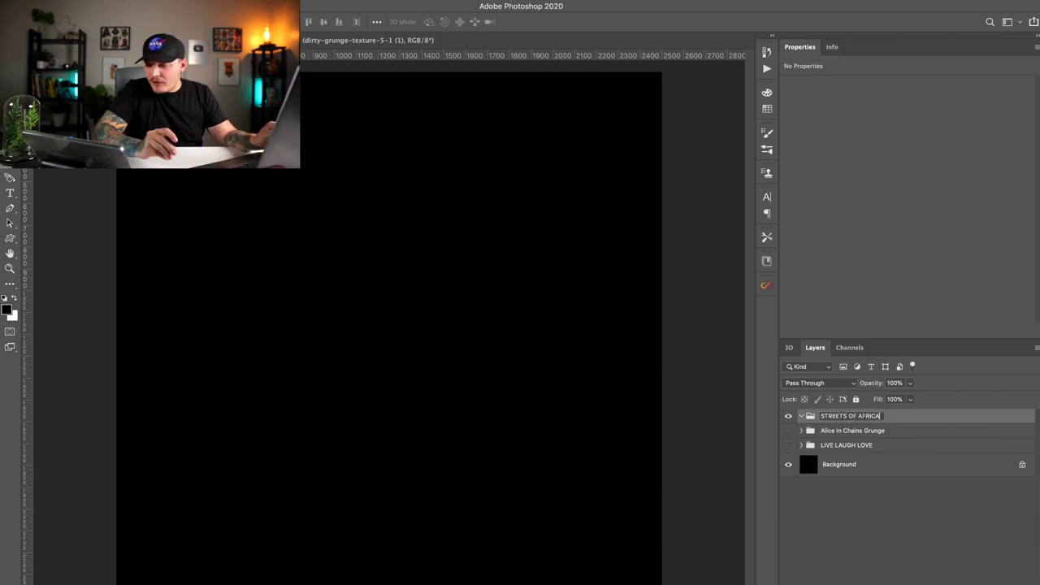
pyautogui.press('Return')
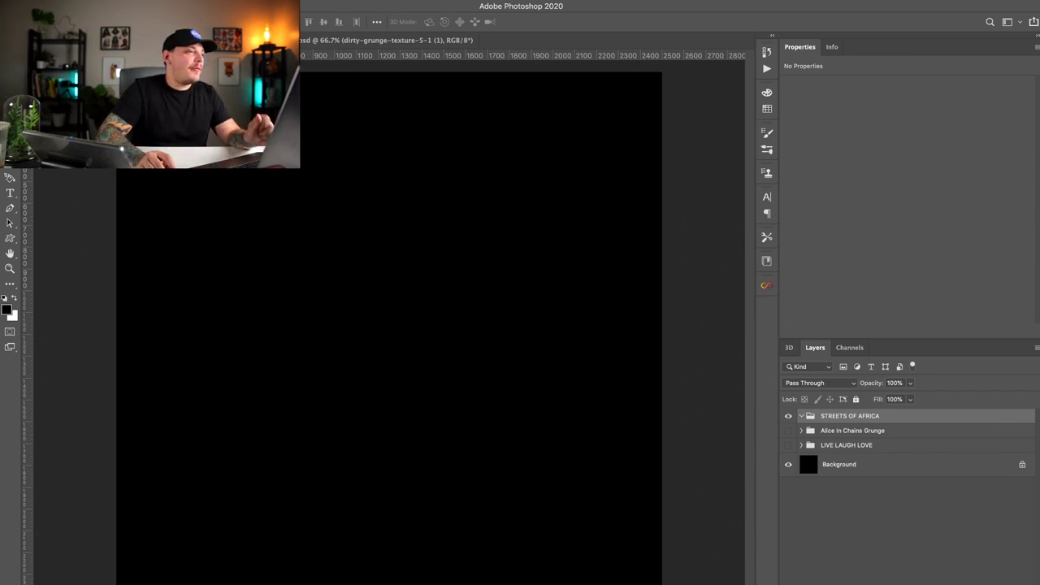
# Step: Add the text FUNERAL to the STREETS OF AFRICA group in 100 pt Amarante and colour it white
pyautogui.press('t')
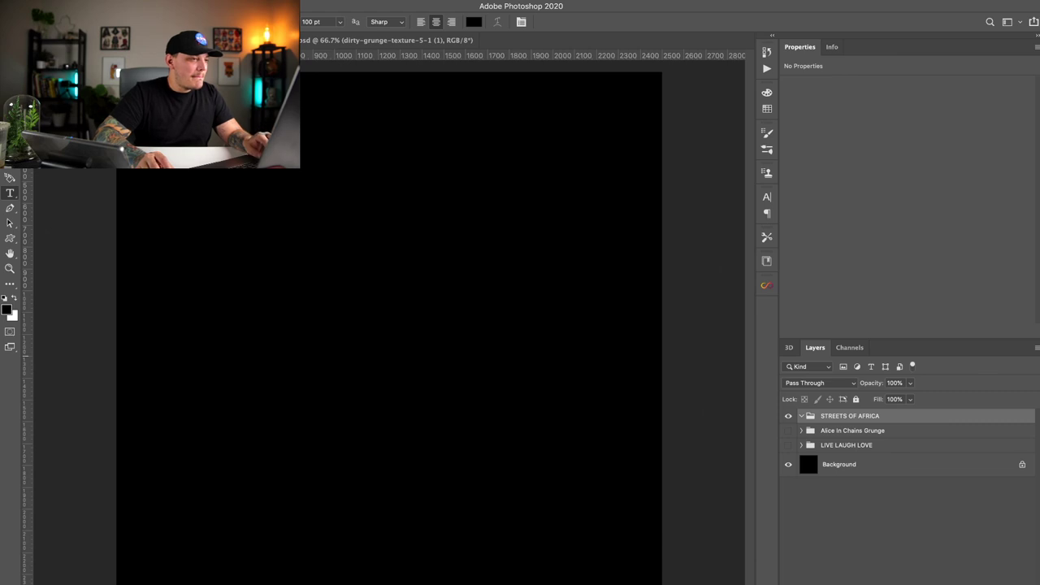
pyautogui.click(409, 451)
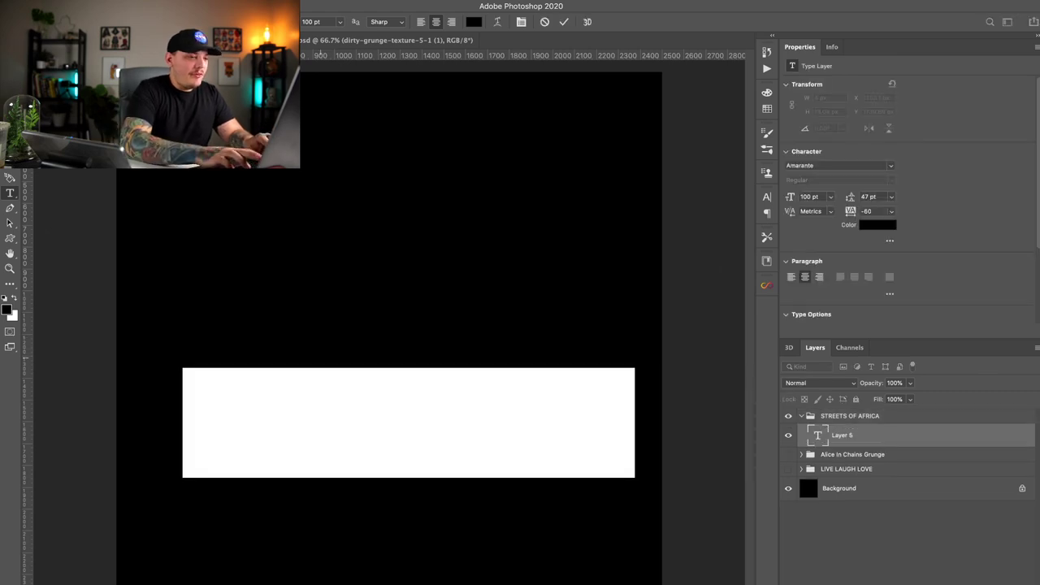
pyautogui.write('STREETS')
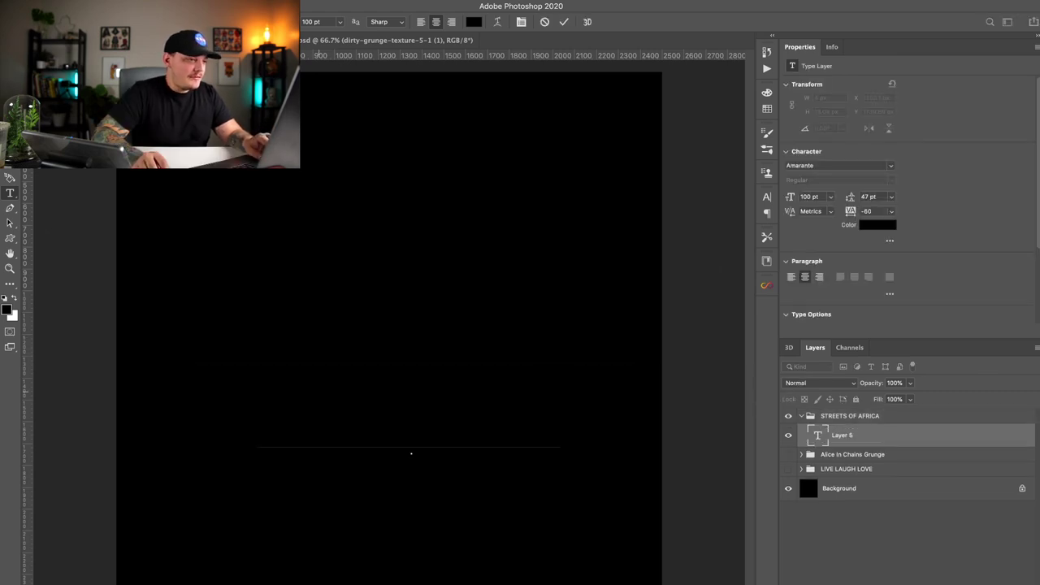
pyautogui.moveTo(317, 404); pyautogui.dragTo(394, 407)
pyautogui.press('super+a')
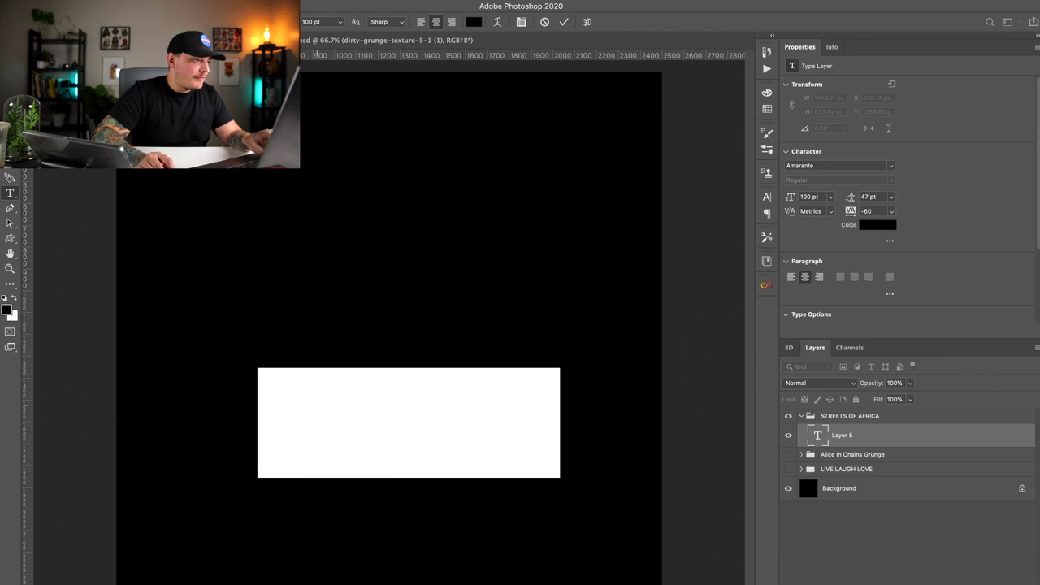
pyautogui.click(14, 299)
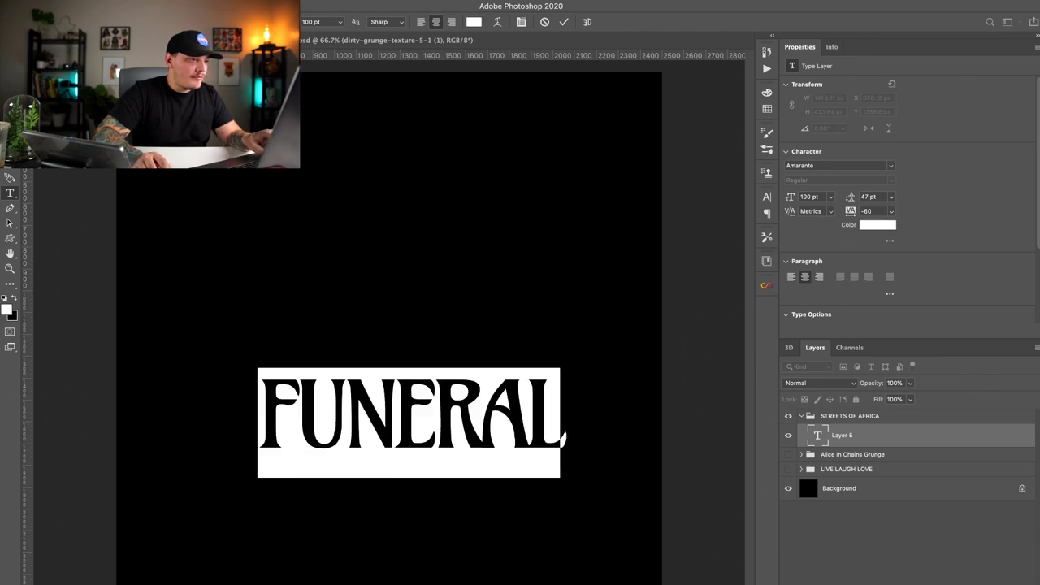
pyautogui.press('super+Return')
pyautogui.press('super+Return')
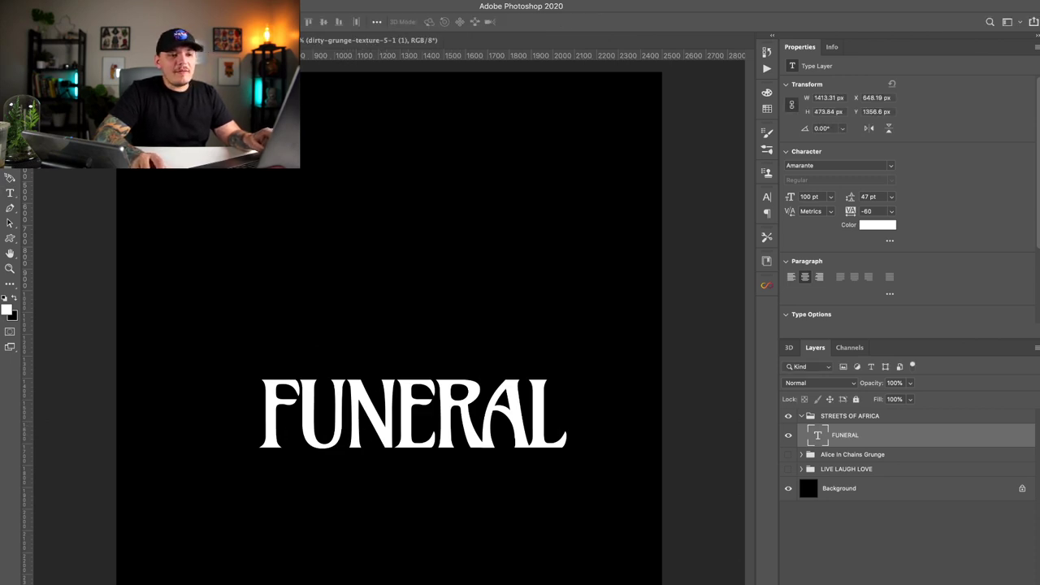
# Step: Create a new 2500 by 2500 px document at 72 pixels/inch and fill its Background layer with black
pyautogui.press('space')
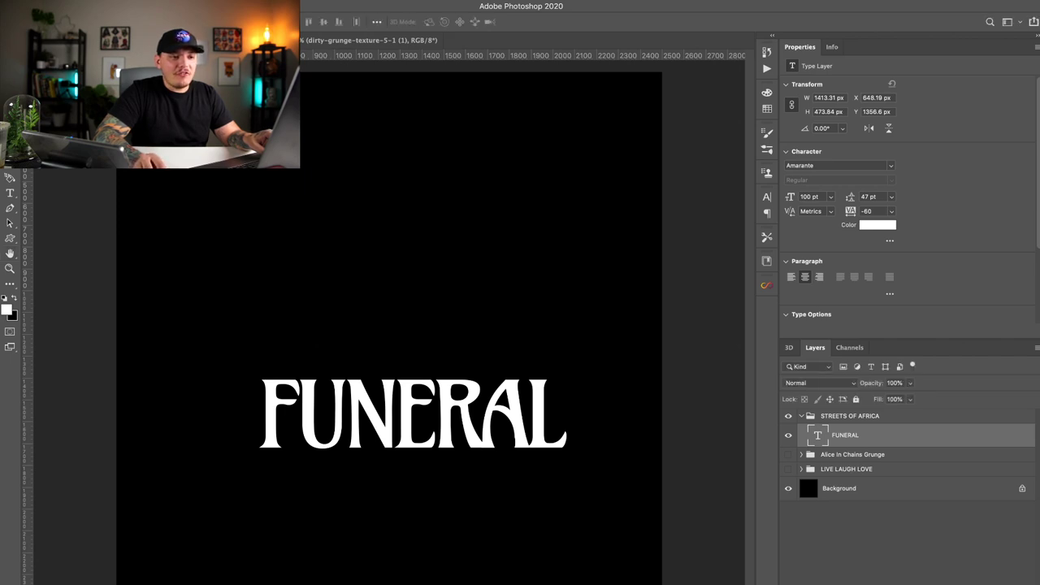
pyautogui.moveTo(845, 436); pyautogui.dragTo(847, 409)
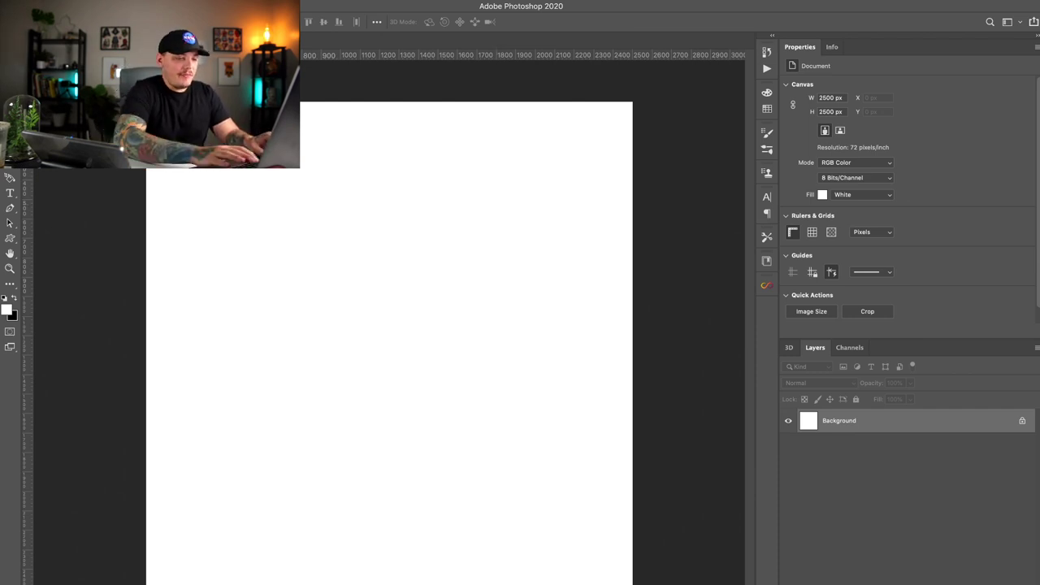
pyautogui.press('super+BackSpace')
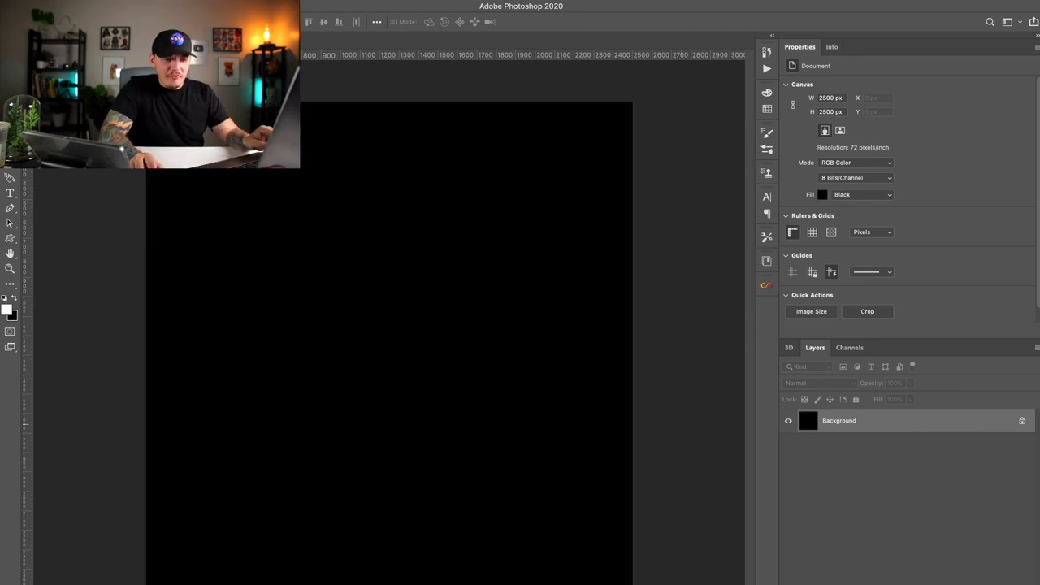
# Step: Add a white, centre-aligned FUNERAL text layer in 100 pt Amarante near the middle of the black canvas
pyautogui.press('t')
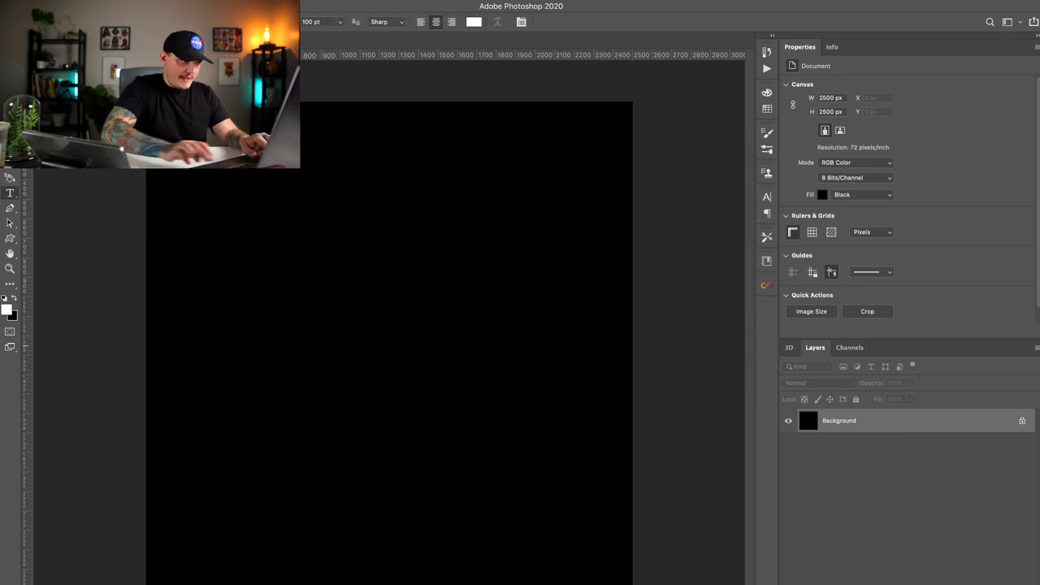
pyautogui.click(318, 404)
pyautogui.click(341, 399)
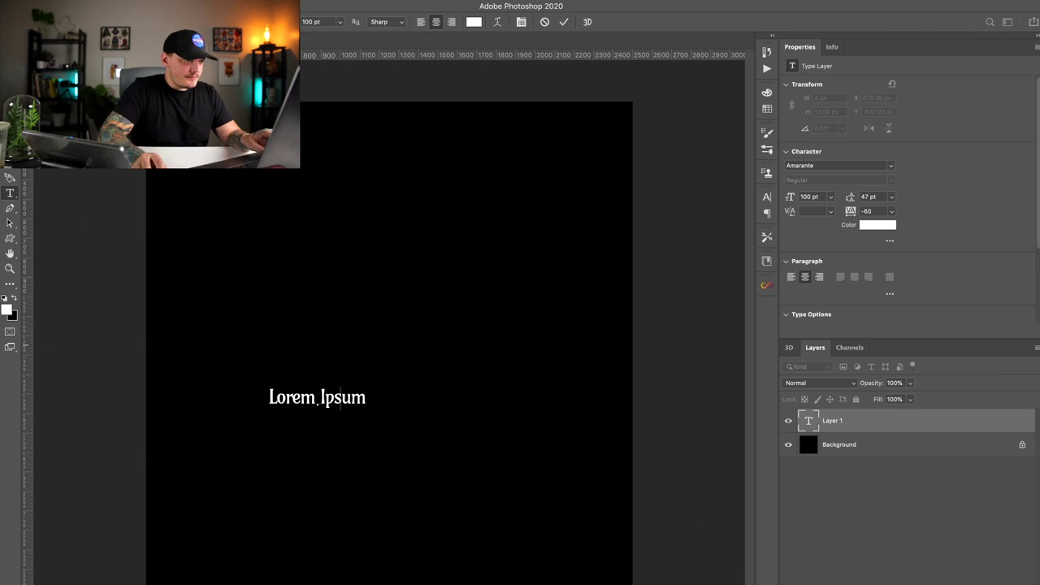
pyautogui.write('FUNERAL')
pyautogui.press('super+Return')
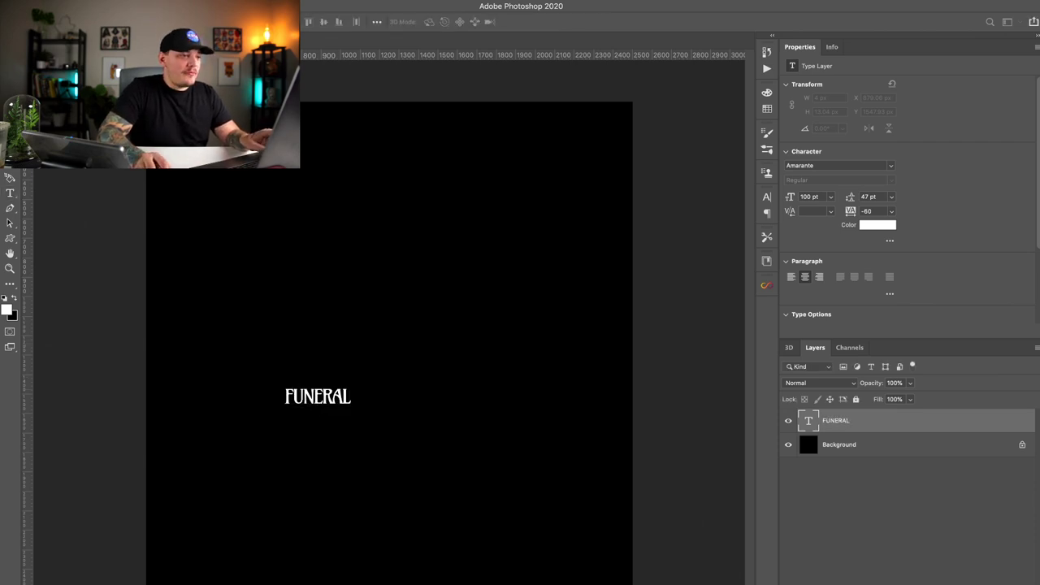
# Step: Scale the FUNERAL text up proportionally to about 1788 px wide, roughly 527 pt
pyautogui.press('super+t')
pyautogui.moveTo(352, 386); pyautogui.dragTo(633, 292)
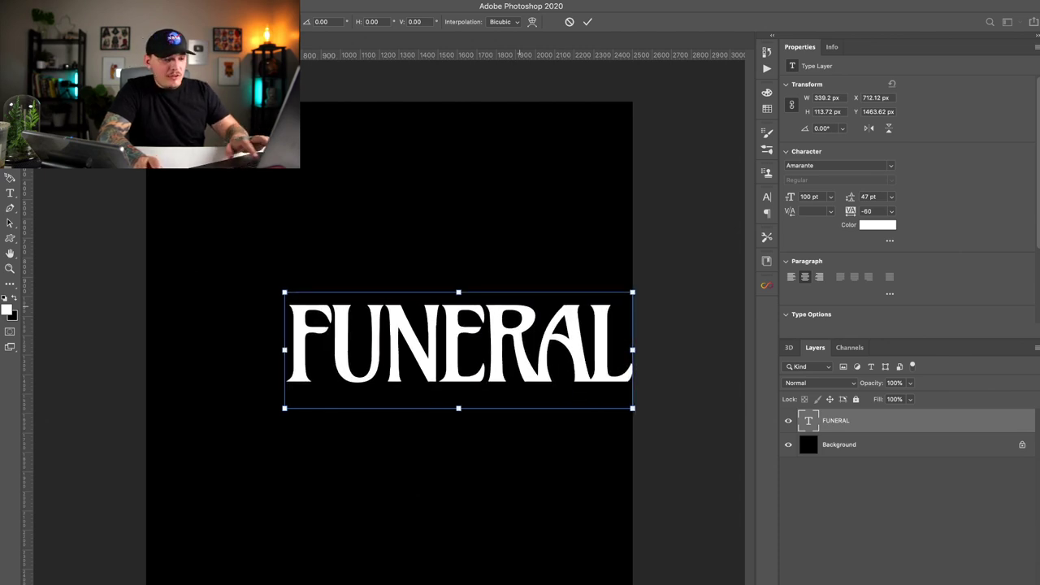
pyautogui.press('Return')
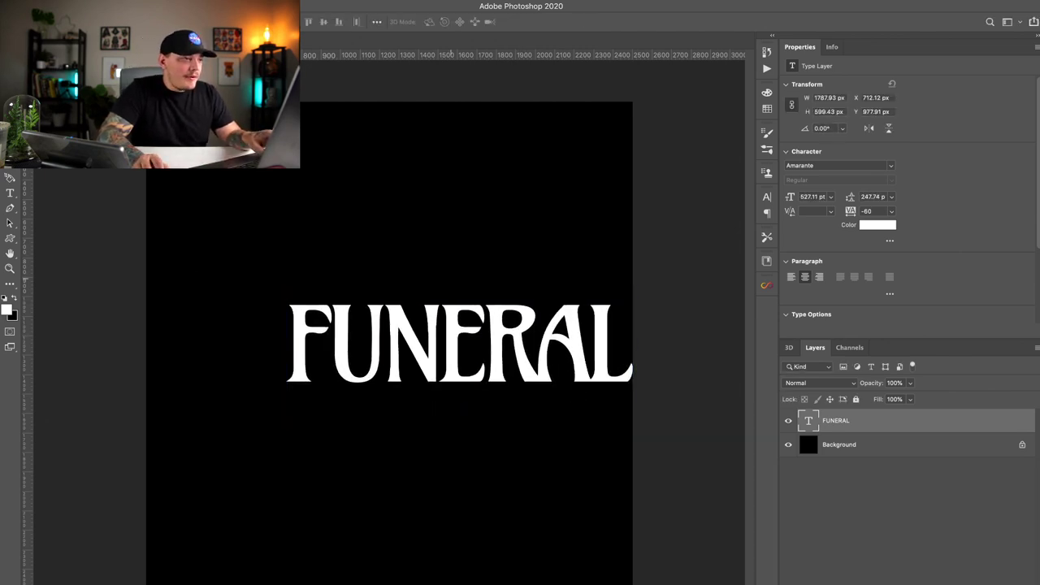
# Step: Move the FUNERAL text into the upper half of the canvas, centre it horizontally on the canvas, and clear the selection
pyautogui.moveTo(526, 338); pyautogui.dragTo(441, 265)
pyautogui.press('super+a')
pyautogui.click(257, 22)
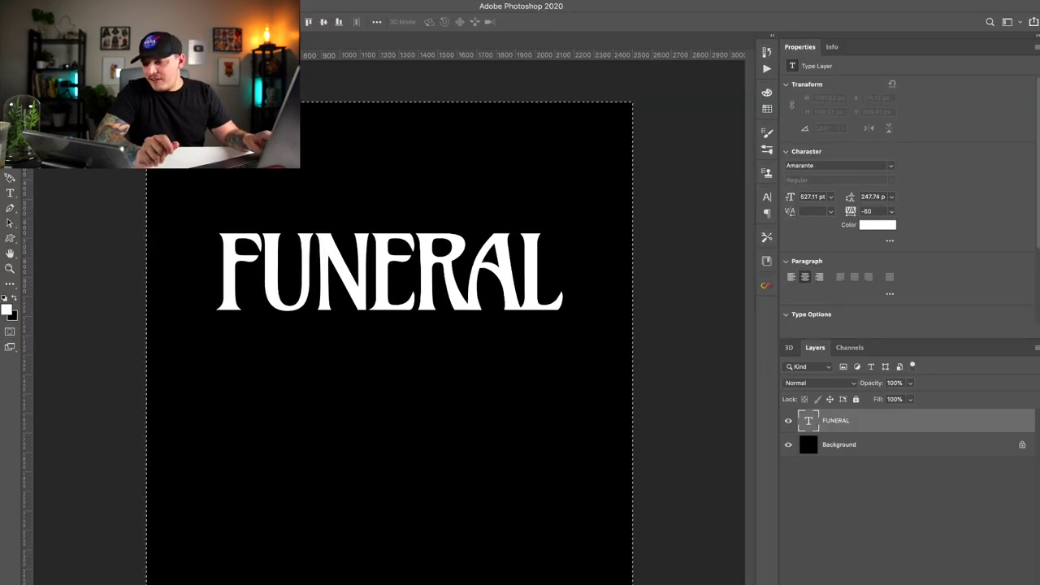
pyautogui.hotkey('ctrl', 'd')
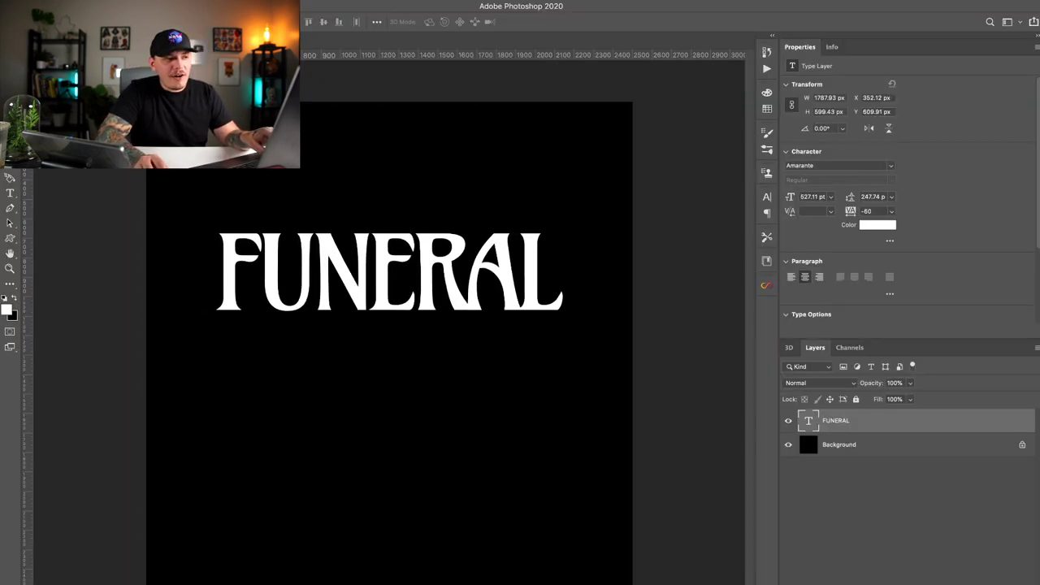
# Step: Nudge the FUNERAL text straight up by about 115 px
pyautogui.hotkey('shift', 'Up')
pyautogui.hotkey('shift', 'Up')
pyautogui.hotkey('shift', 'Up')
pyautogui.hotkey('shift', 'Up')
pyautogui.hotkey('shift', 'Up')
pyautogui.hotkey('shift', 'Up')
pyautogui.hotkey('shift', 'Up')
pyautogui.hotkey('shift', 'Up')
pyautogui.hotkey('shift', 'Up')
pyautogui.hotkey('shift', 'Up')
pyautogui.hotkey('shift', 'Up')
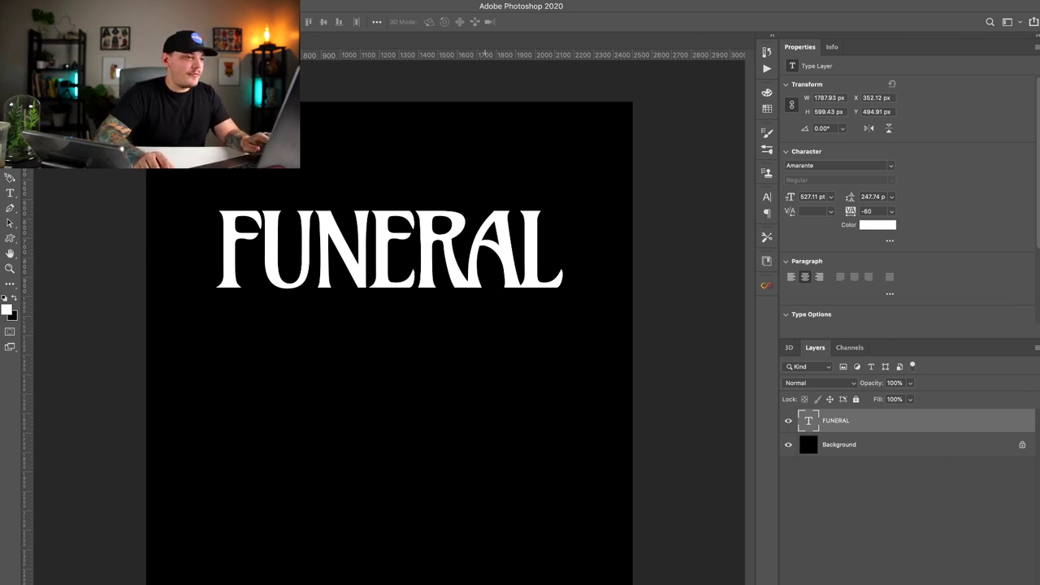
# Step: Try a series of fonts on the whole FUNERAL text, including Azo Sans, SS Nickson One and SS Nickson Four
pyautogui.press('t')
pyautogui.click(390, 288)
pyautogui.press('super+a')
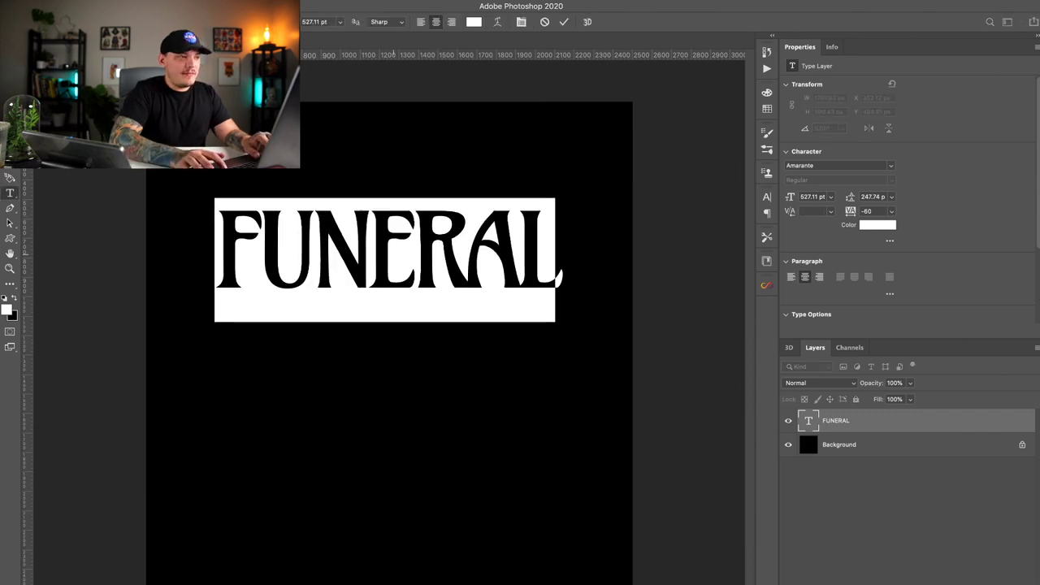
pyautogui.press('Up')
pyautogui.press('Up')
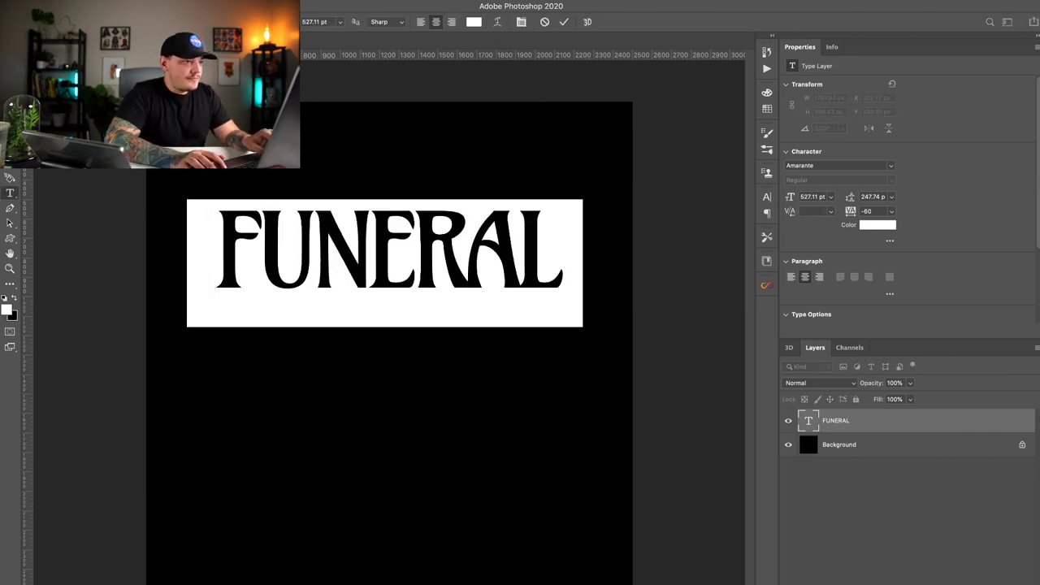
pyautogui.press('Down')
pyautogui.press('Down')
pyautogui.press('Down')
pyautogui.press('Down')
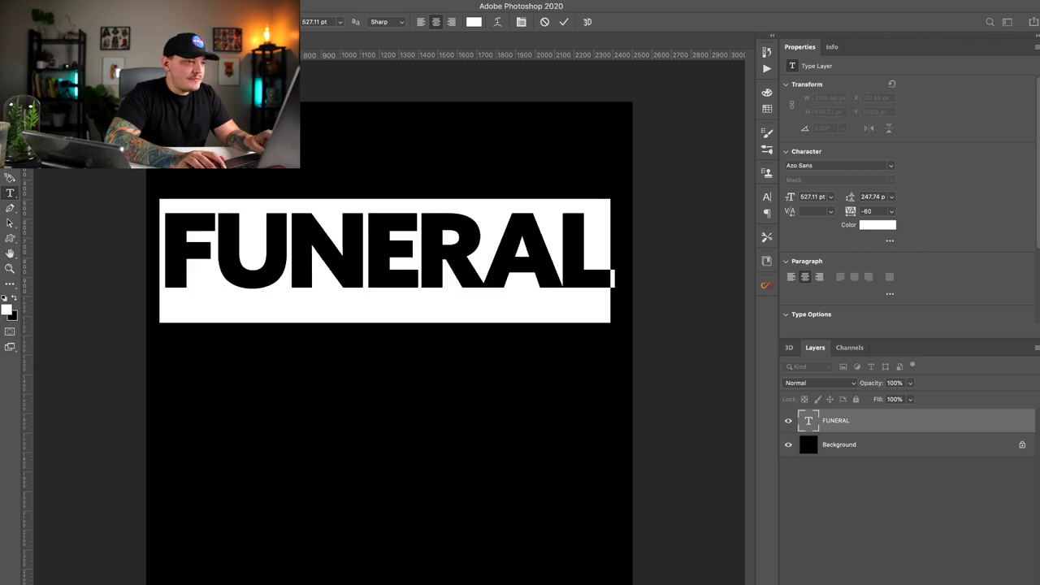
pyautogui.press('Down')
pyautogui.press('Down')
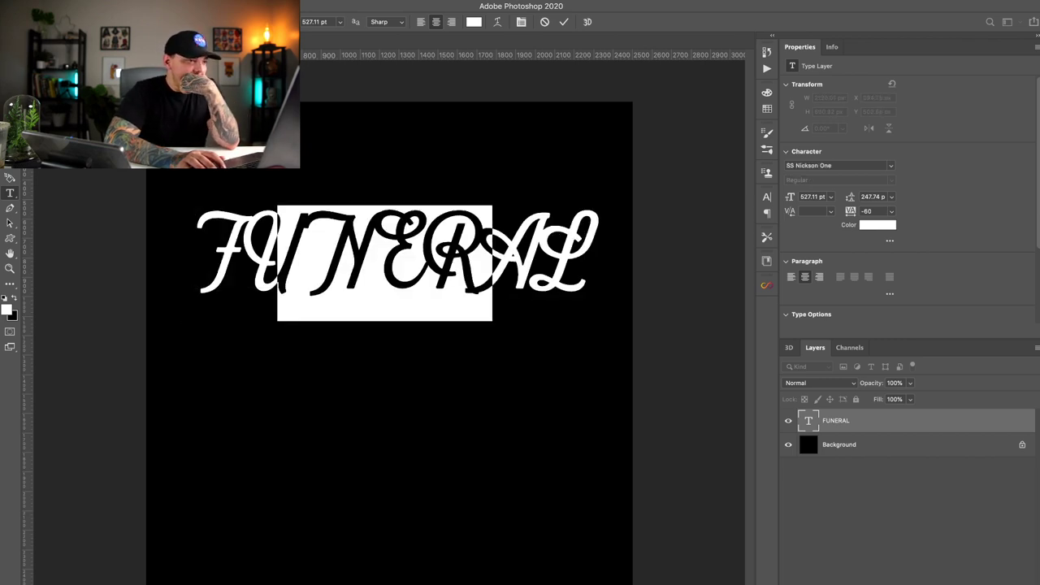
pyautogui.press('Down')
pyautogui.press('Down')
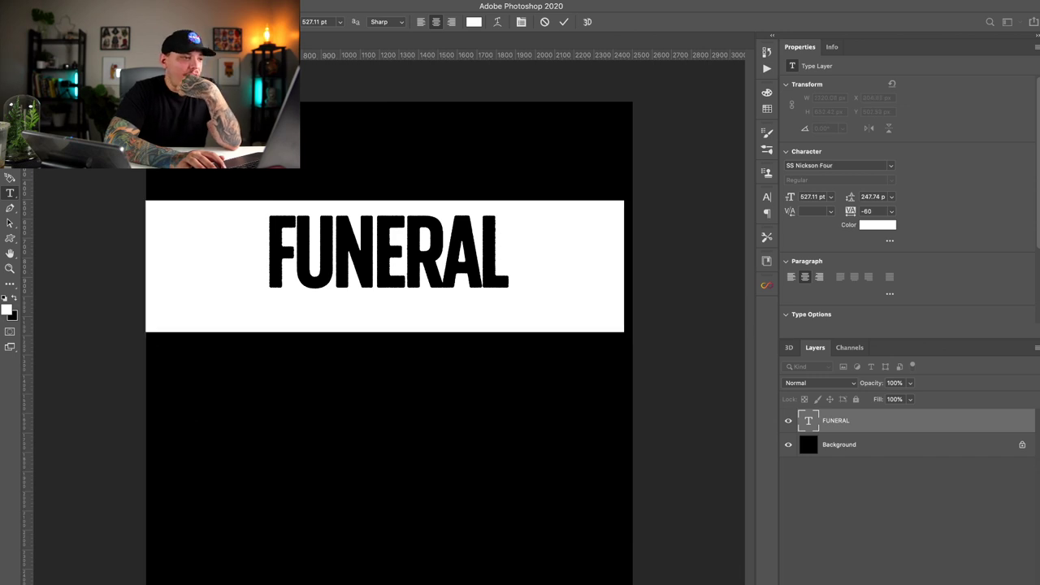
pyautogui.press('Down')
pyautogui.press('Down')
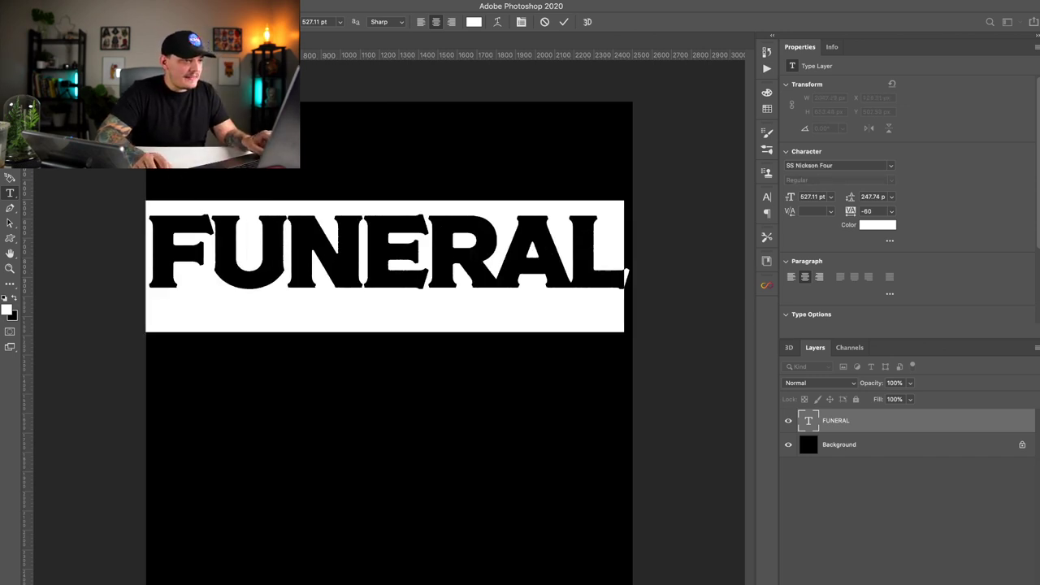
pyautogui.click(264, 249)
pyautogui.hotkey('ctrl', 'a')
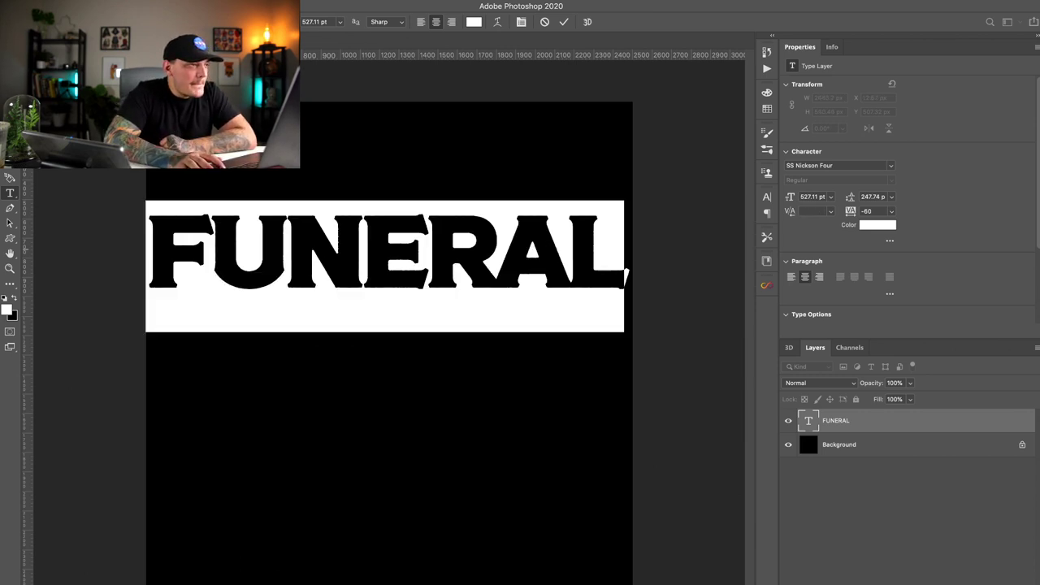
# Step: Go through the alphabetical font list for the FUNERAL text and set it in Akura Popo
pyautogui.press('Down')
pyautogui.press('Down')
pyautogui.press('Down')
pyautogui.press('Down')
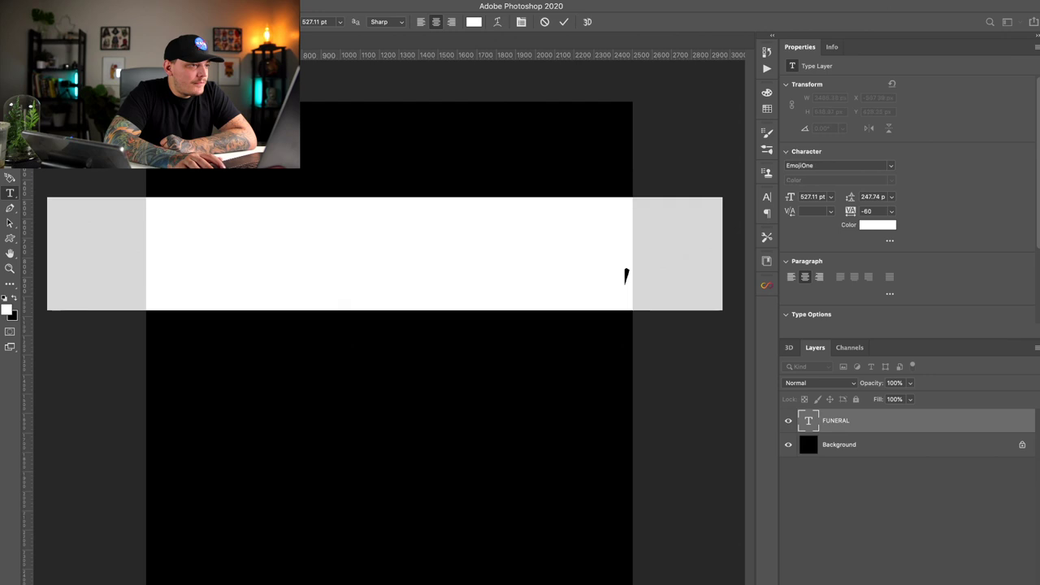
pyautogui.press('Down')
pyautogui.press('Down')
pyautogui.press('Down')
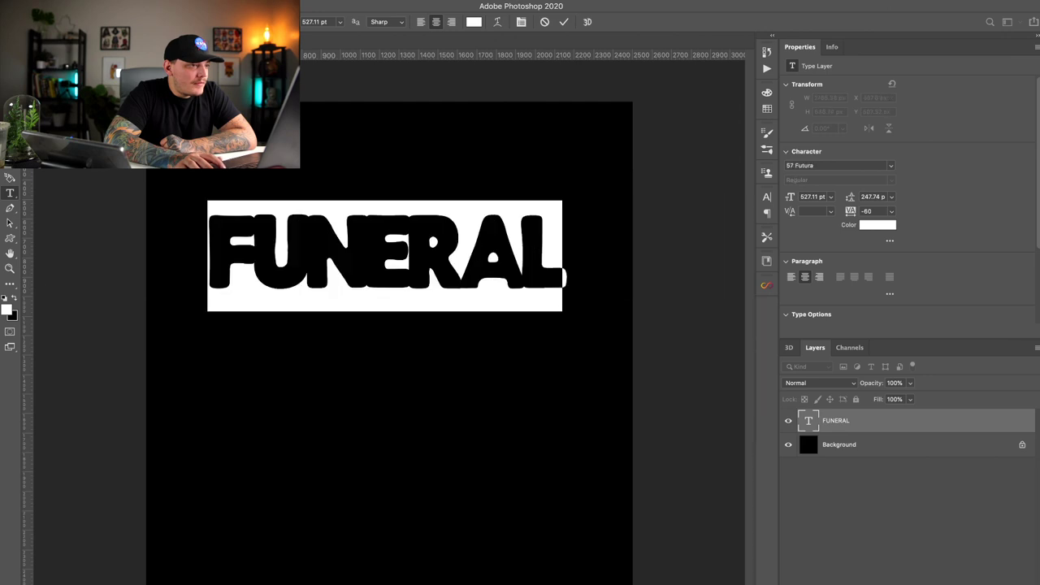
pyautogui.press('Down')
pyautogui.press('Down')
pyautogui.press('Down')
pyautogui.press('Down')
pyautogui.press('Down')
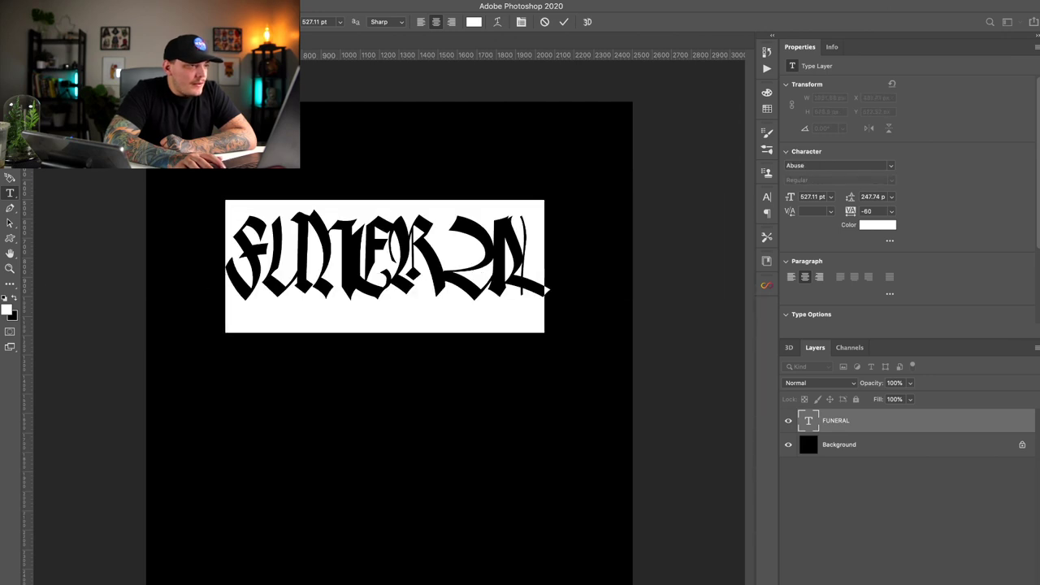
pyautogui.press('Down')
pyautogui.press('Down')
pyautogui.press('Down')
pyautogui.press('Down')
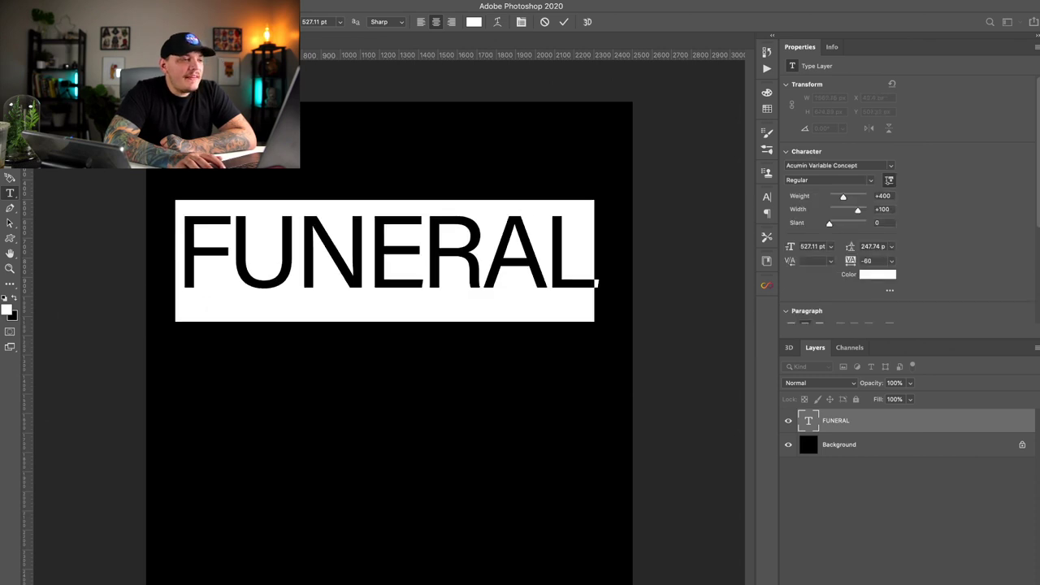
pyautogui.press('Down')
pyautogui.press('Down')
pyautogui.press('Down')
pyautogui.press('Down')
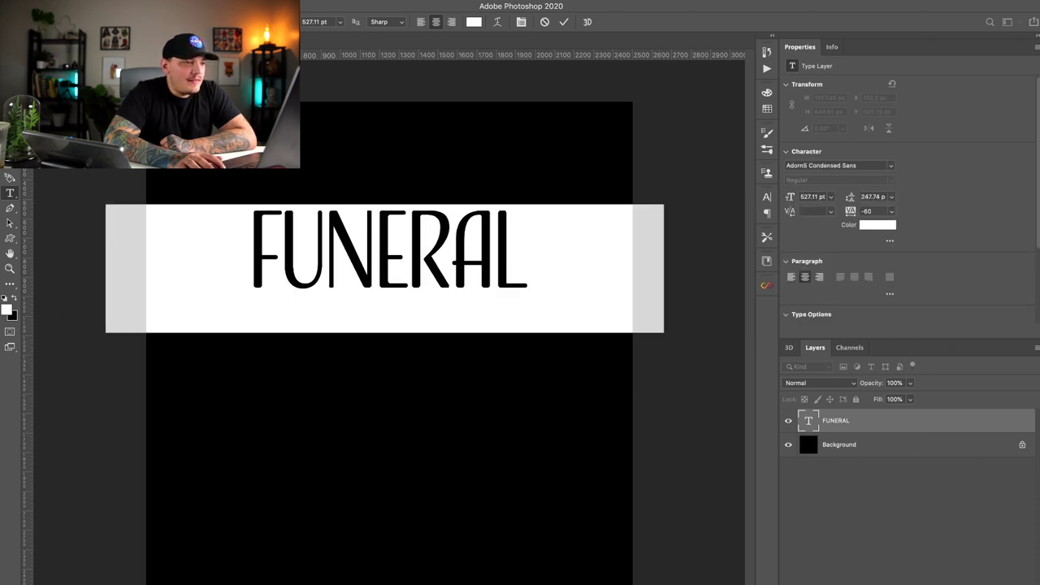
pyautogui.press('Down')
pyautogui.press('Down')
pyautogui.press('Down')
pyautogui.press('Down')
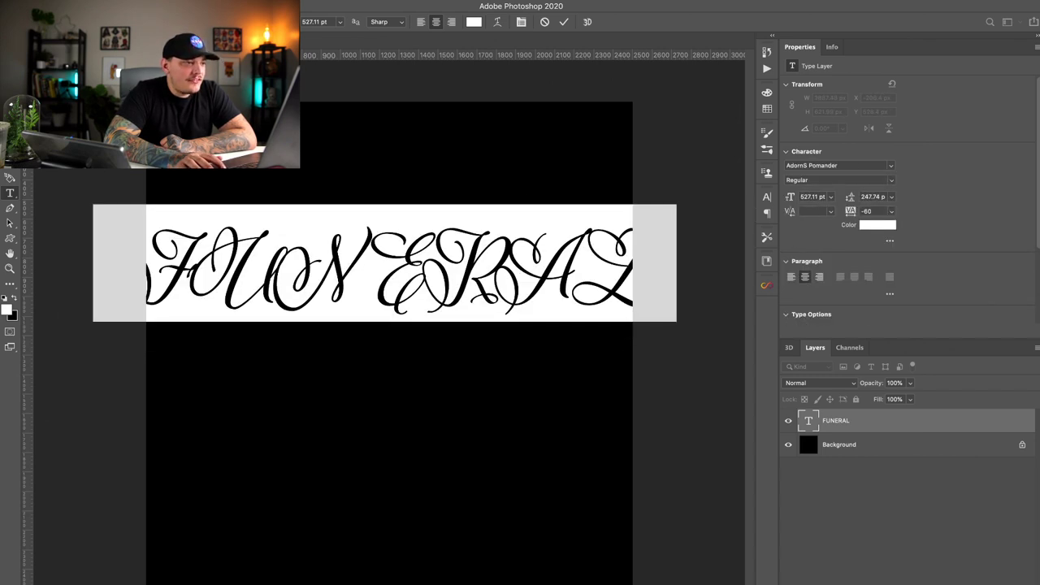
pyautogui.press('Down')
pyautogui.press('Down')
pyautogui.press('Down')
pyautogui.press('Down')
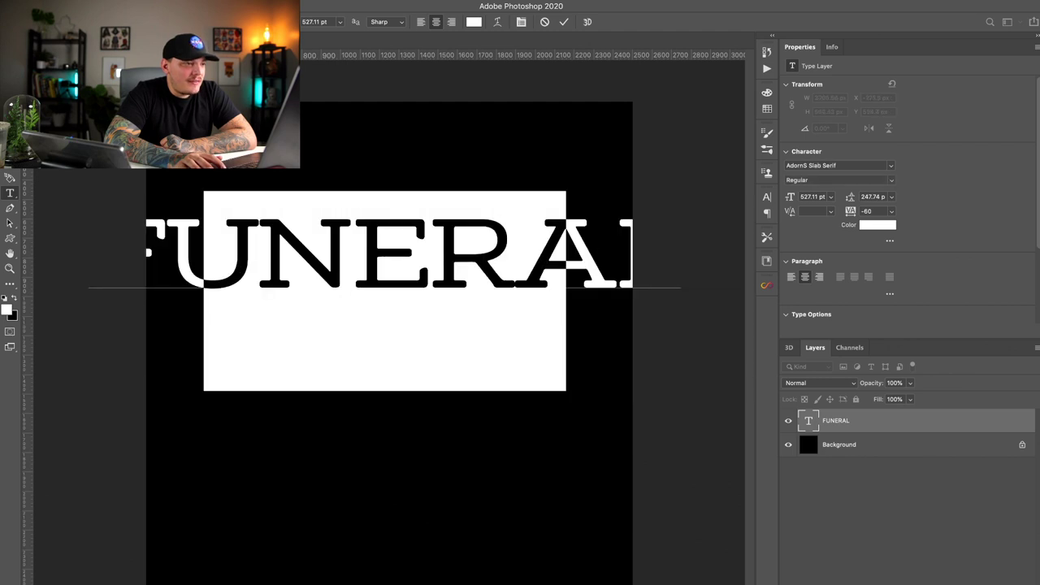
pyautogui.press('Down')
pyautogui.press('Down')
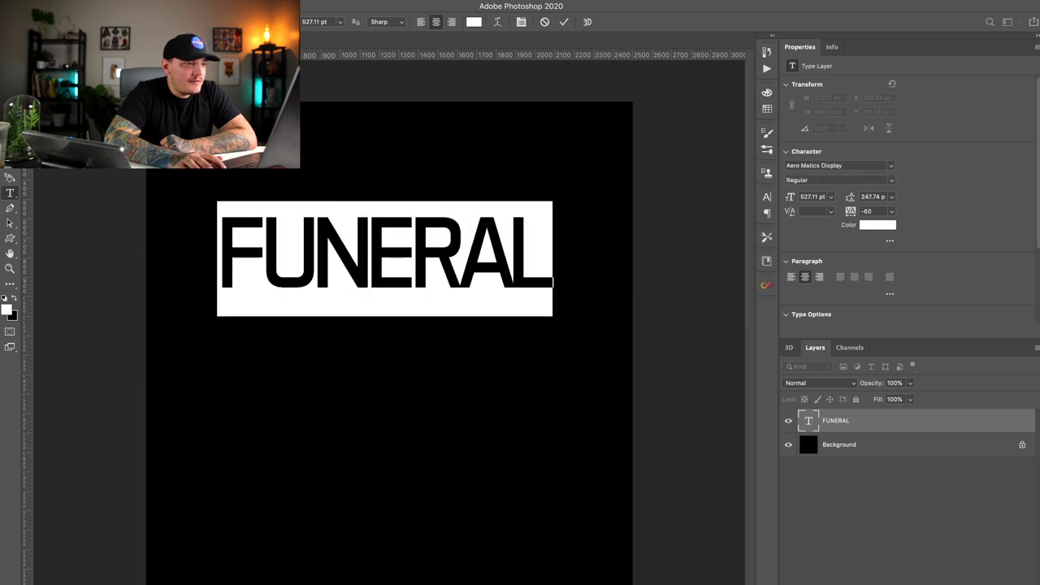
pyautogui.press('Down')
pyautogui.press('Down')
pyautogui.press('Down')
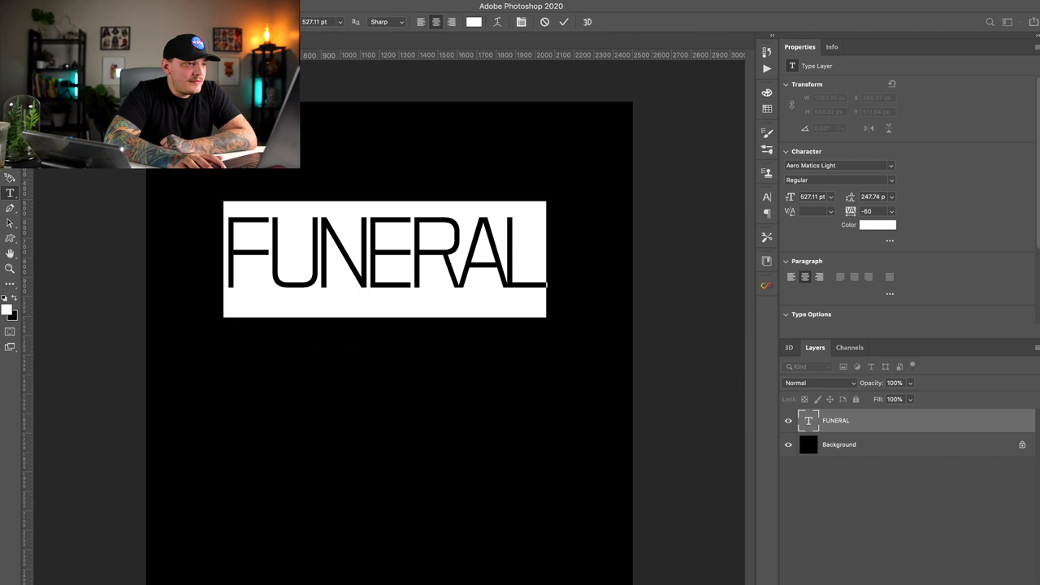
pyautogui.press('Down')
pyautogui.press('Down')
pyautogui.press('Down')
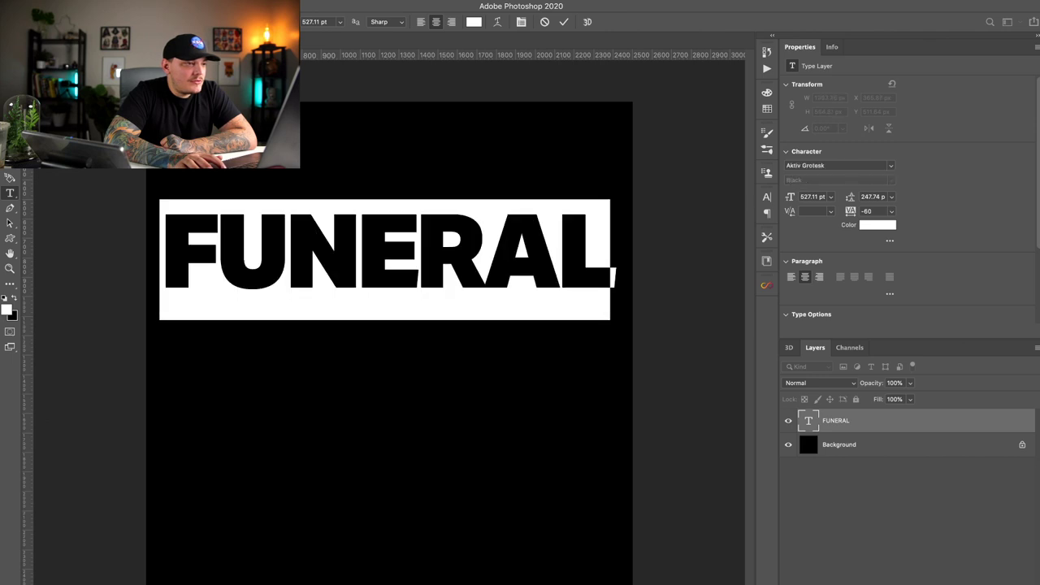
pyautogui.press('Down')
pyautogui.press('Down')
pyautogui.press('Down')
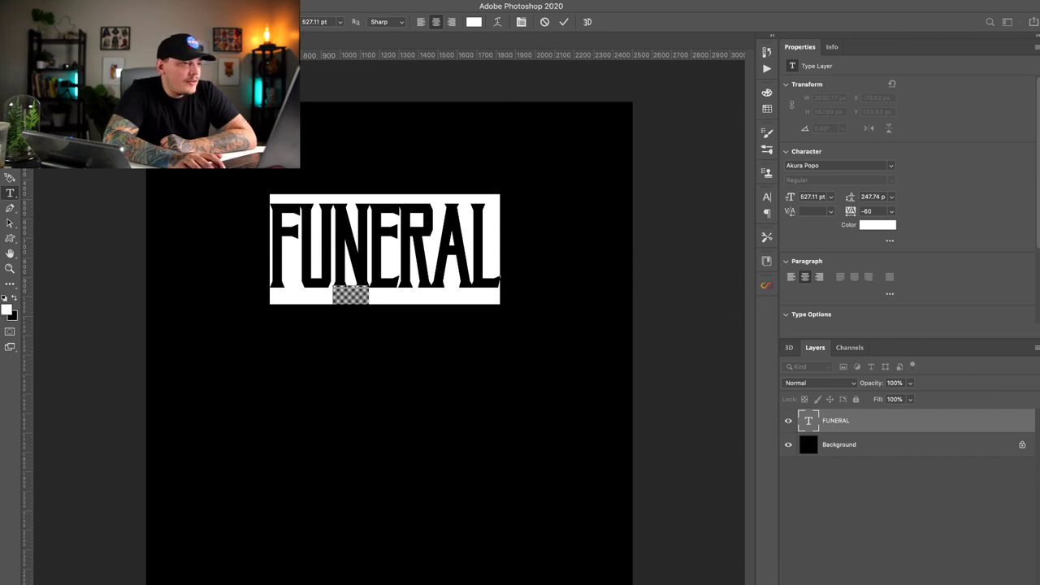
pyautogui.press('Down')
pyautogui.press('Up')
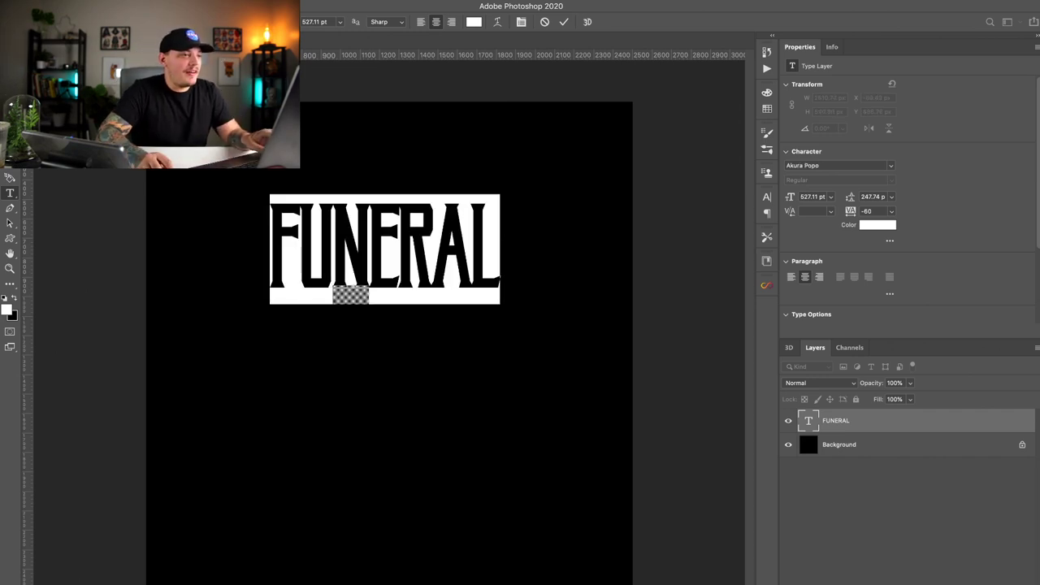
# Step: Set the tracking of the whole FUNERAL text to 40 and commit the text edit
pyautogui.click(331, 238)
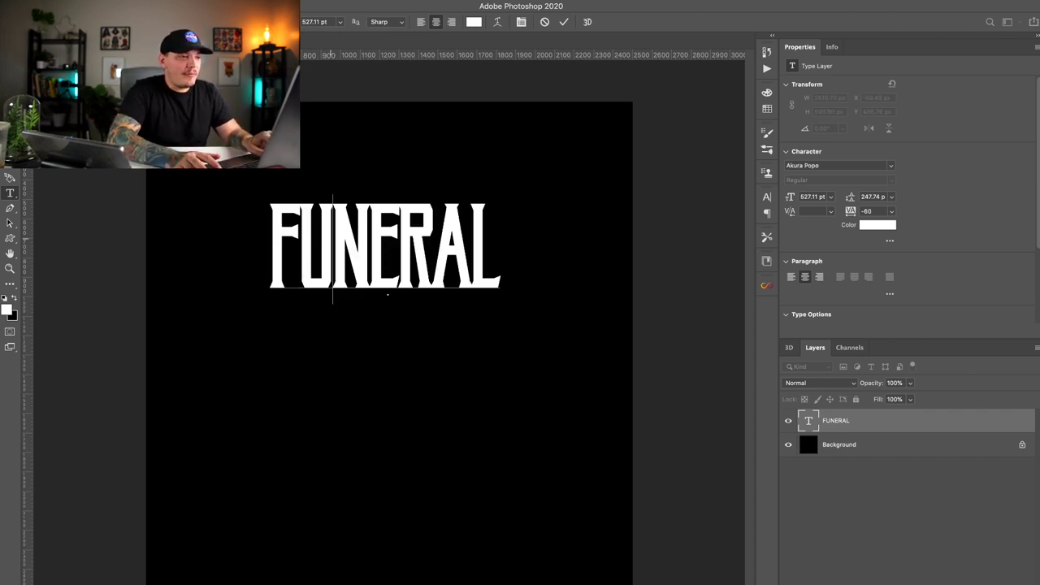
pyautogui.hotkey('ctrl', 'a')
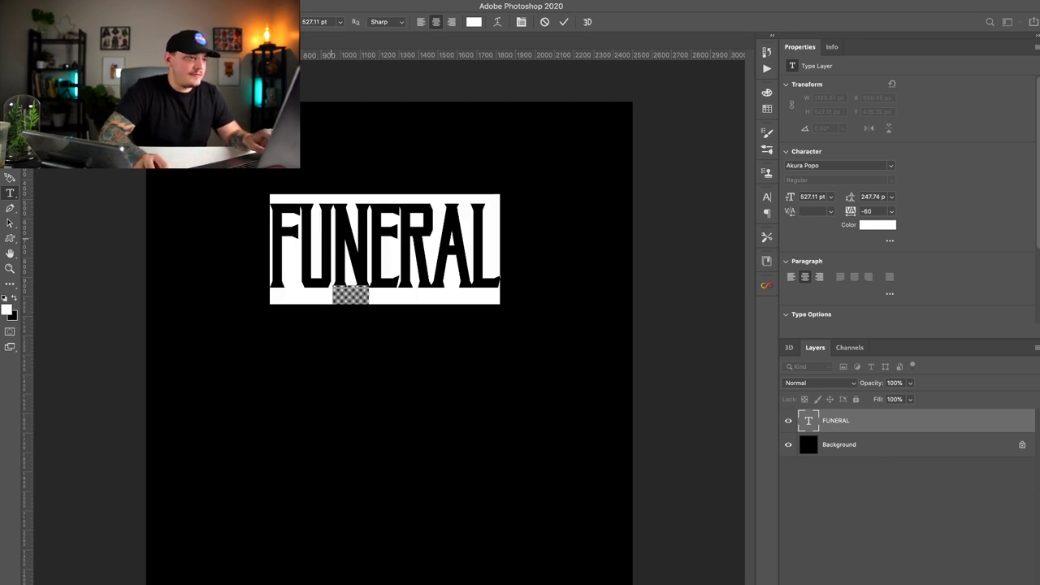
pyautogui.click(331, 238)
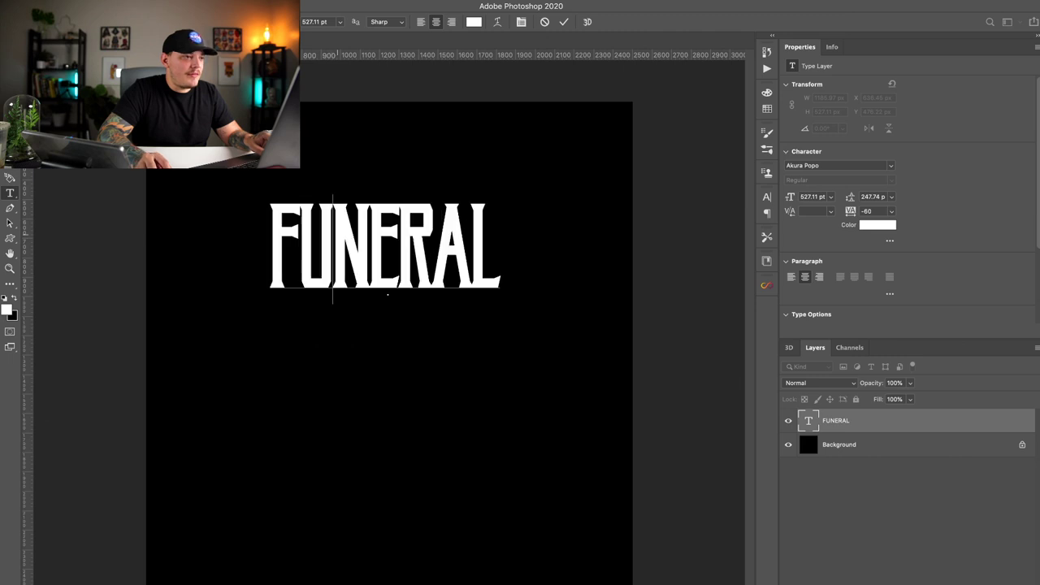
pyautogui.press('super+a')
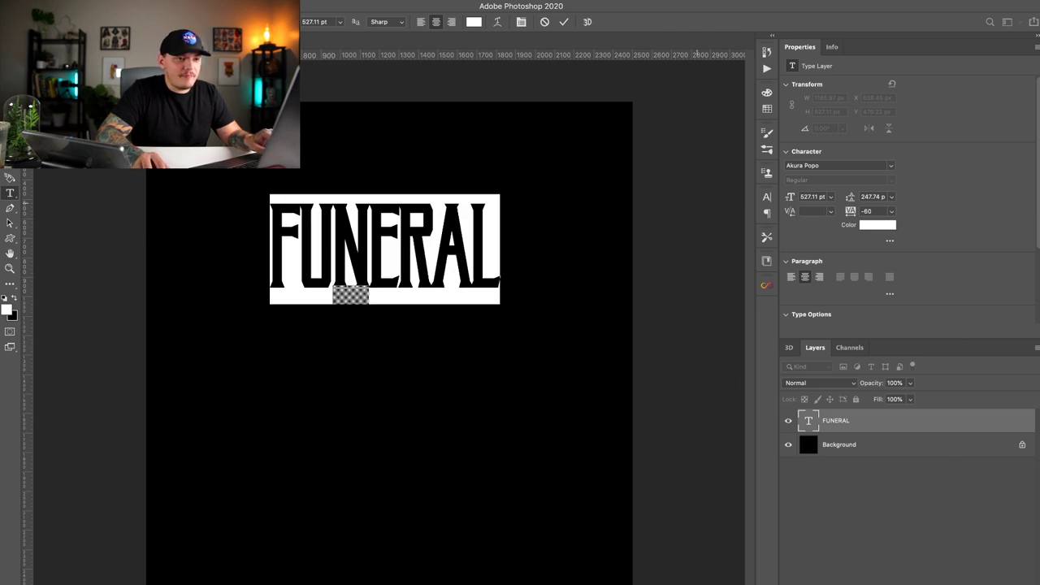
pyautogui.moveTo(850, 211); pyautogui.dragTo(860, 211)
pyautogui.hotkey('shift', 'Down')
pyautogui.hotkey('shift', 'Down')
pyautogui.hotkey('shift', 'Down')
pyautogui.hotkey('shift', 'Down')
pyautogui.hotkey('shift', 'Down')
pyautogui.hotkey('shift', 'Down')
pyautogui.hotkey('shift', 'Down')
pyautogui.hotkey('shift', 'Down')
pyautogui.hotkey('shift', 'Down')
pyautogui.hotkey('shift', 'Down')
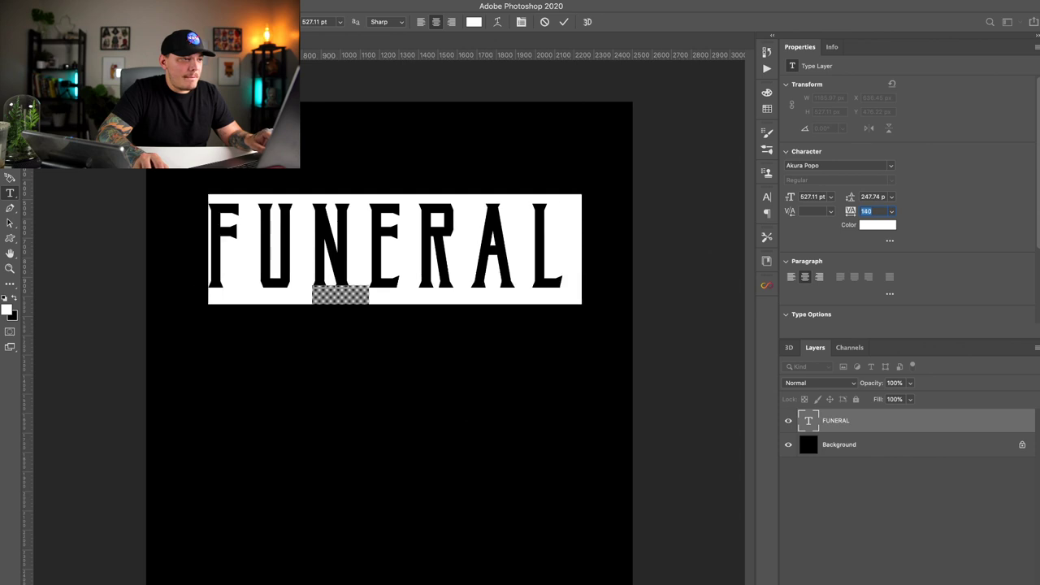
pyautogui.hotkey('shift', 'Down')
pyautogui.hotkey('shift', 'Down')
pyautogui.hotkey('shift', 'Down')
pyautogui.hotkey('shift', 'Down')
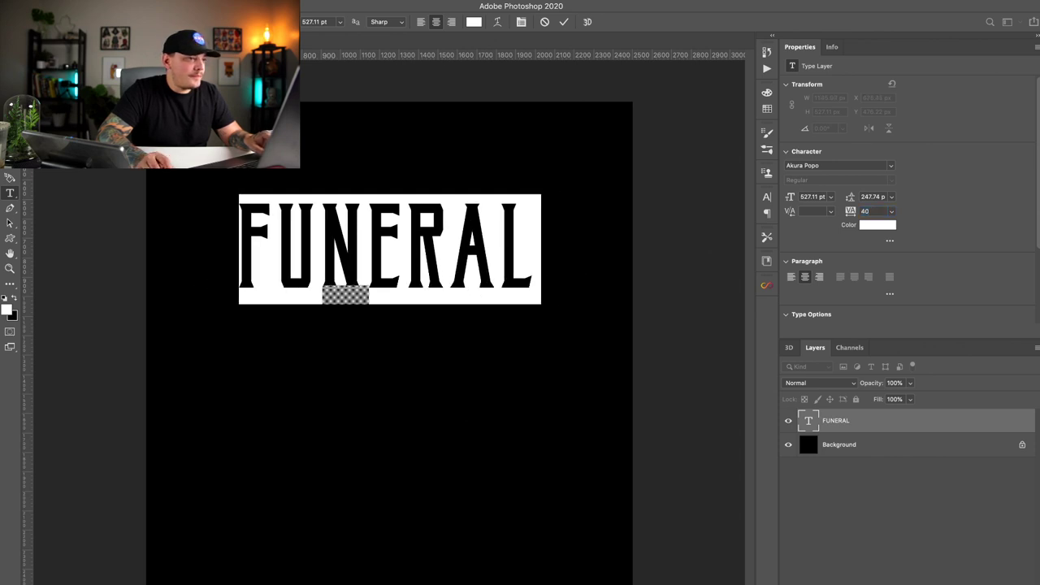
pyautogui.press('super+Return')
# Step: Duplicate the FUNERAL text layer directly beneath the original and replace the copy's text with "PARTY CO."
pyautogui.press('v')
pyautogui.moveTo(355, 216); pyautogui.dragTo(356, 284)
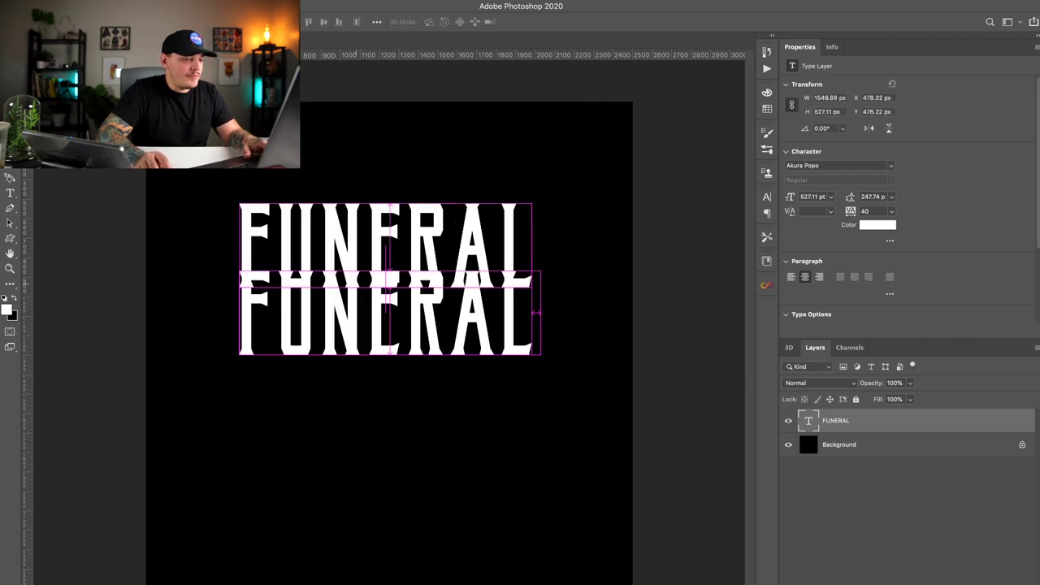
pyautogui.moveTo(536, 312); pyautogui.dragTo(535, 312)
pyautogui.press('t')
pyautogui.press('Return')
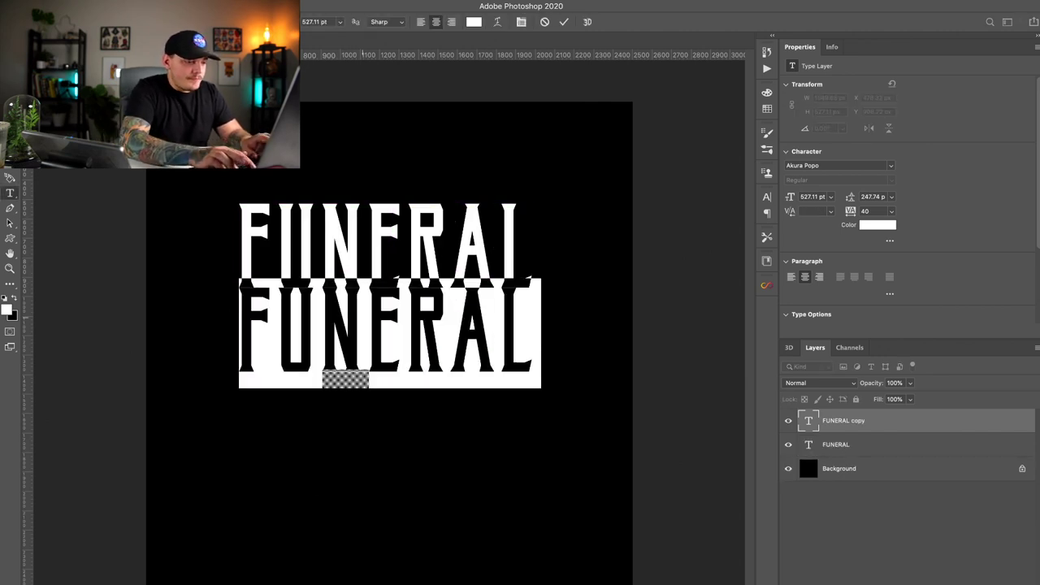
pyautogui.write('PART')
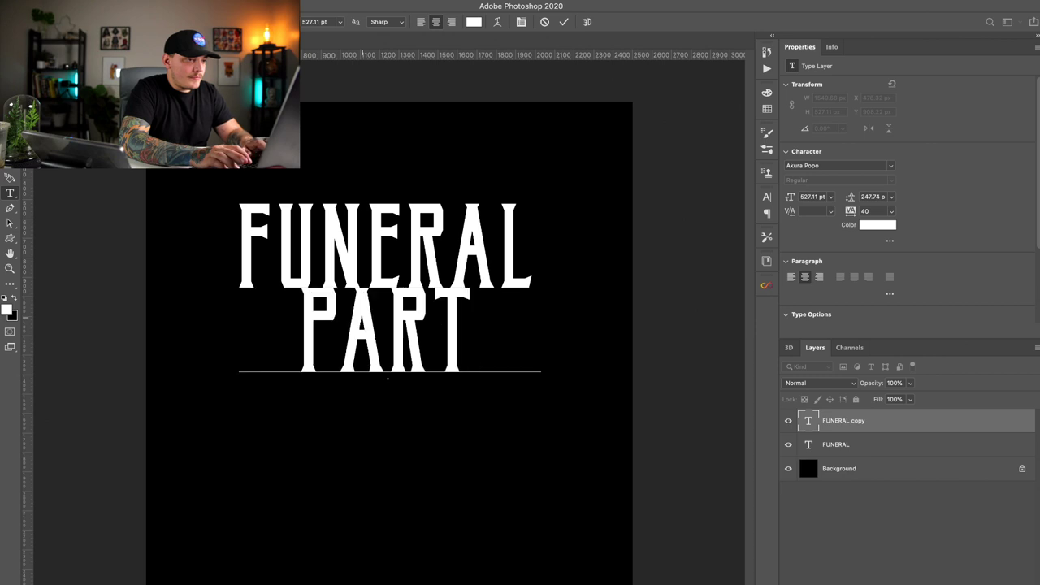
pyautogui.write('Y')
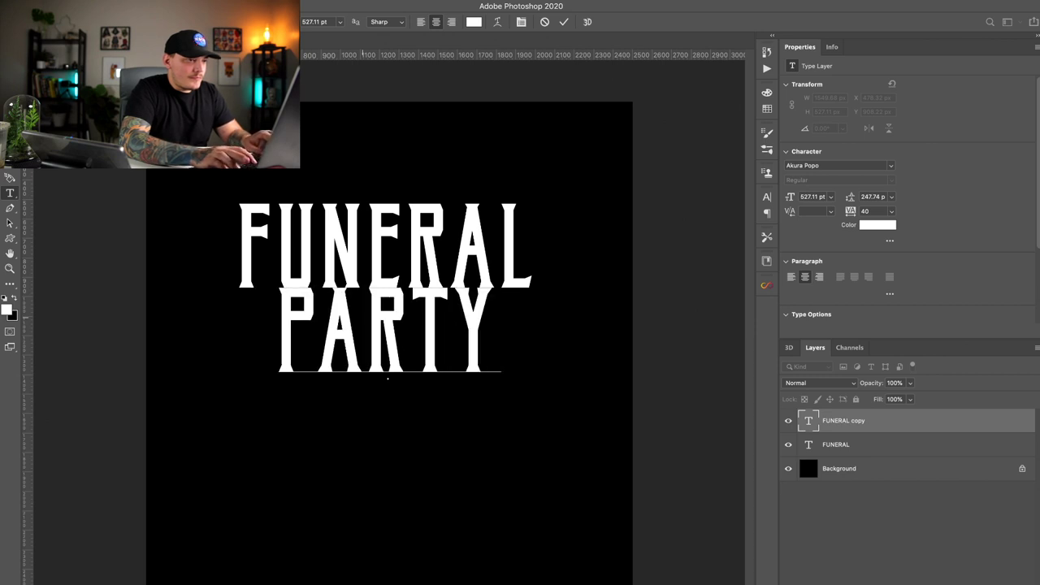
pyautogui.write(' CO')
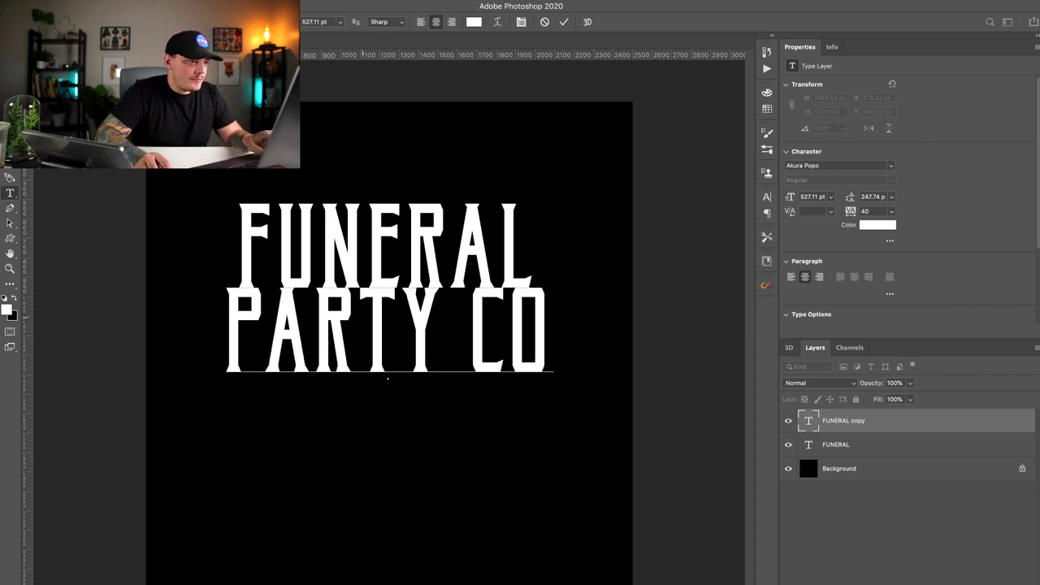
pyautogui.write('.')
# Step: Set the tracking of the whole PARTY CO. line to -20 and move the line straight down by about 79 px
pyautogui.doubleClick(363, 317)
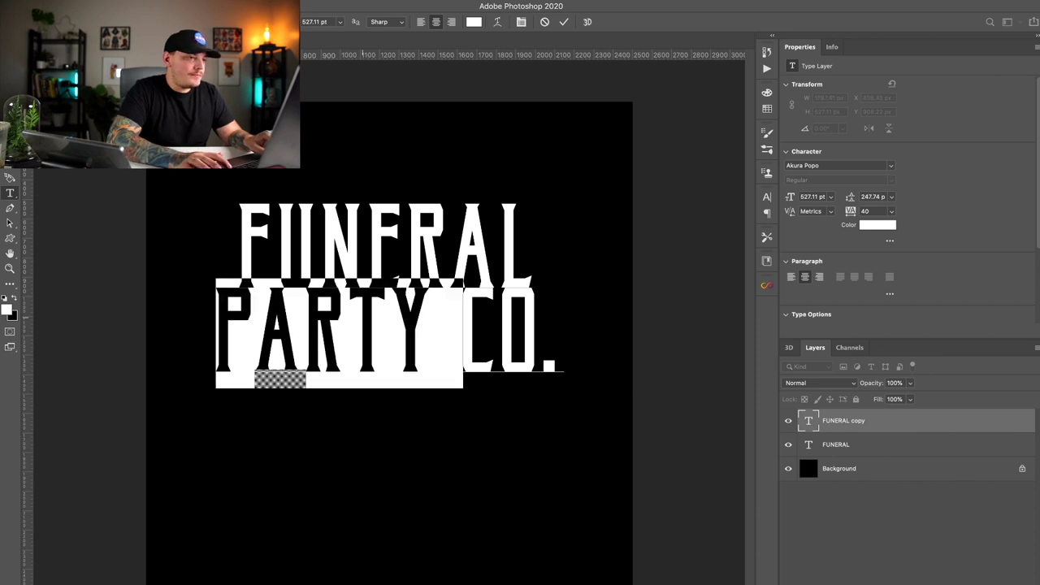
pyautogui.press('super+a')
pyautogui.hotkey('alt', 'Left')
pyautogui.hotkey('alt', 'Left')
pyautogui.hotkey('alt', 'Left')
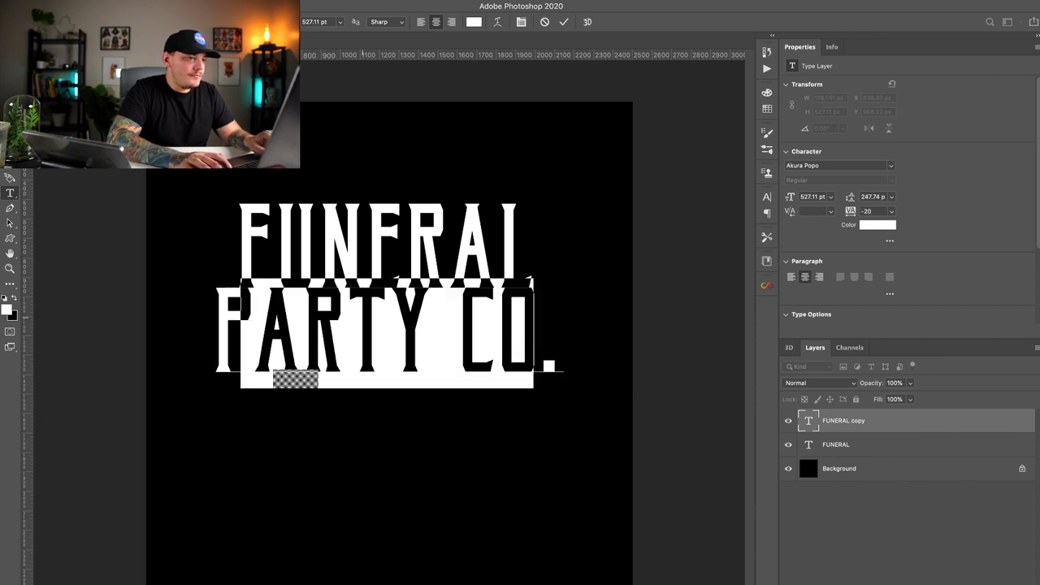
pyautogui.hotkey('alt', 'Left')
pyautogui.hotkey('alt', 'Right')
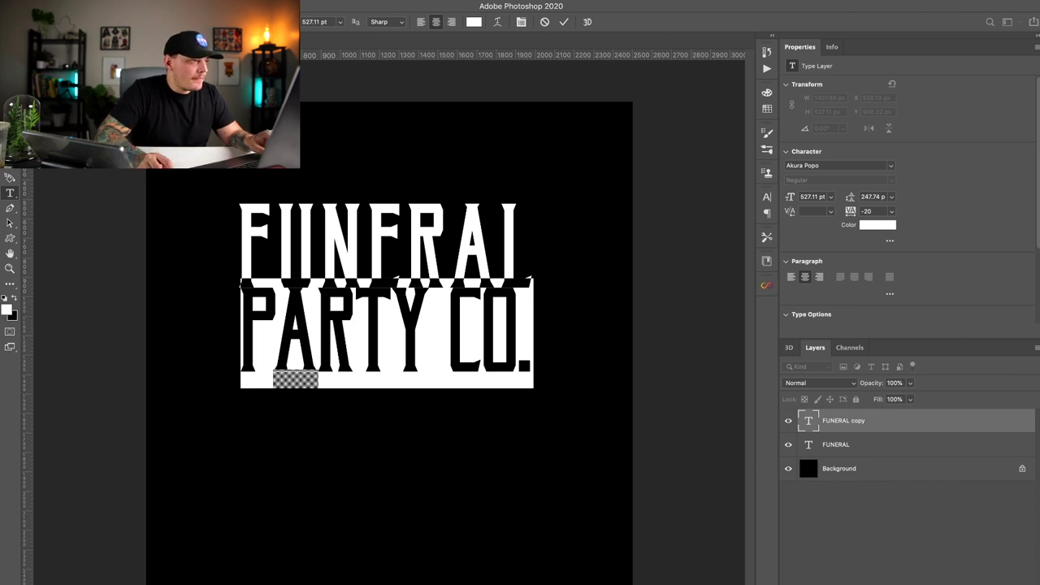
pyautogui.press('super+Return')
pyautogui.press('v')
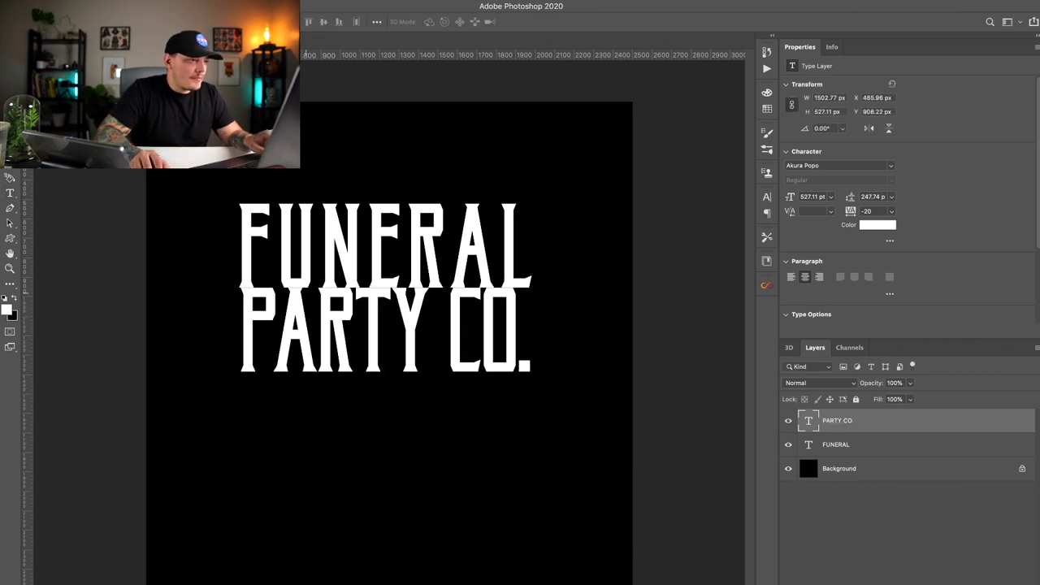
pyautogui.moveTo(309, 307); pyautogui.dragTo(308, 321)
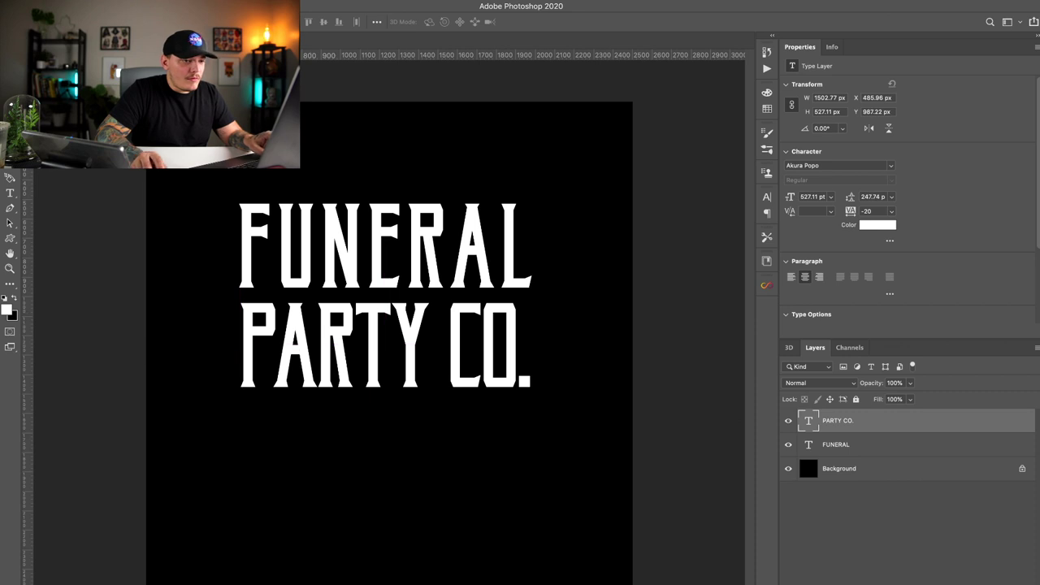
# Step: Centre both text layers horizontally on the canvas, group them, and centre the group vertically
pyautogui.press('alt+super+a')
pyautogui.press('super+a')
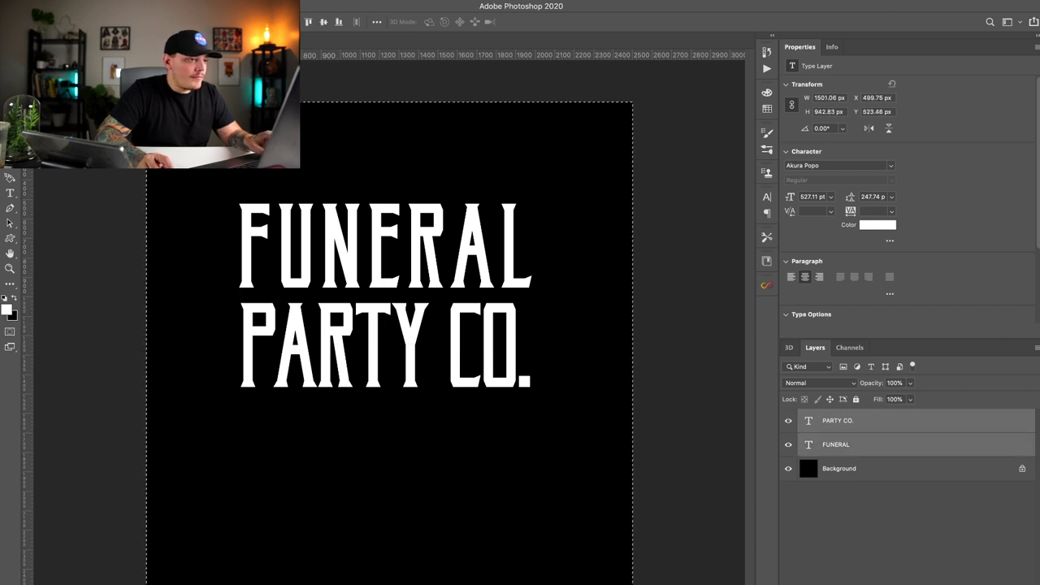
pyautogui.click(260, 22)
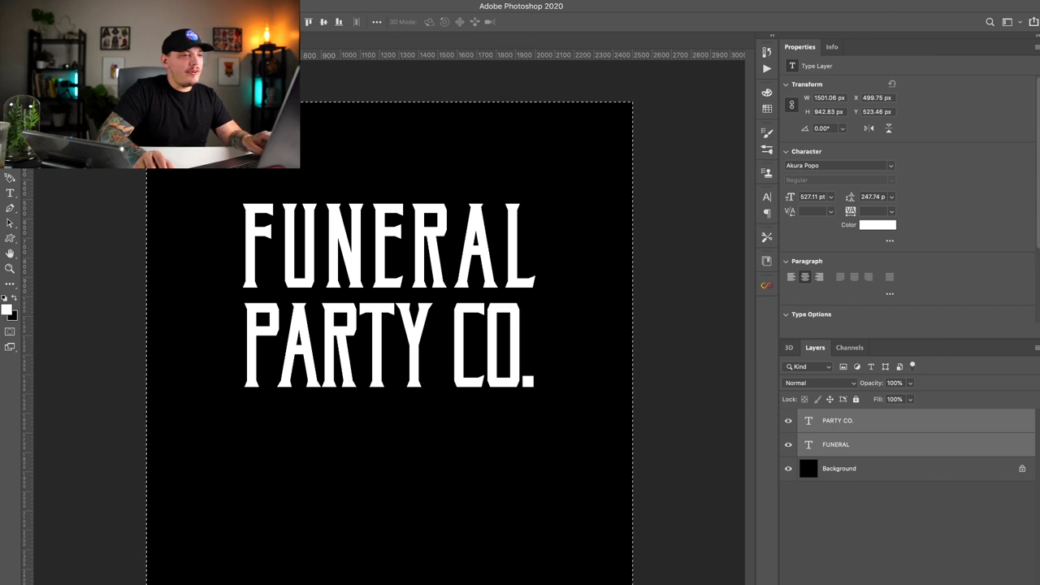
pyautogui.press('super+g')
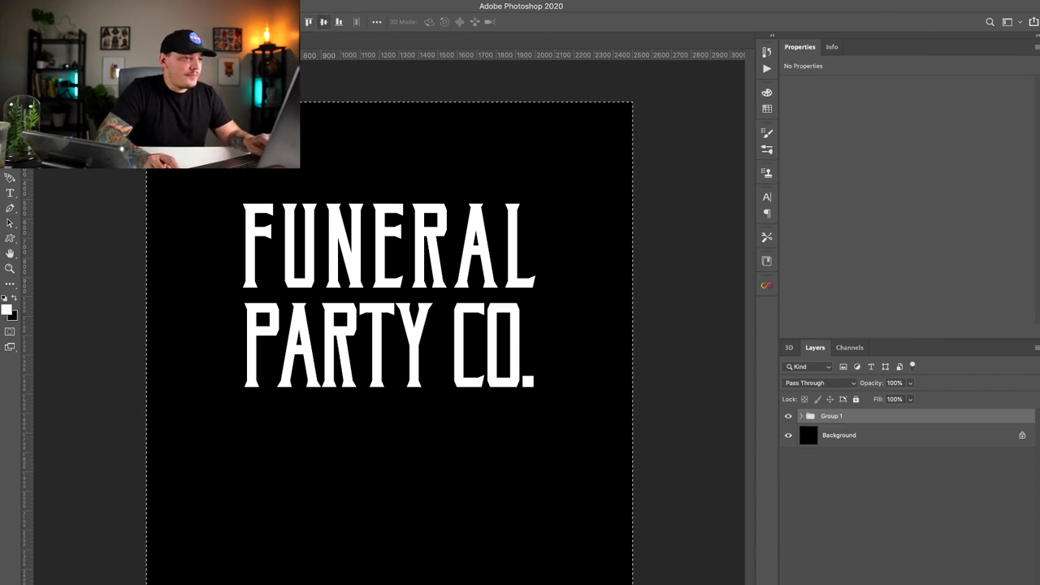
pyautogui.click(323, 22)
pyautogui.press('super+d')
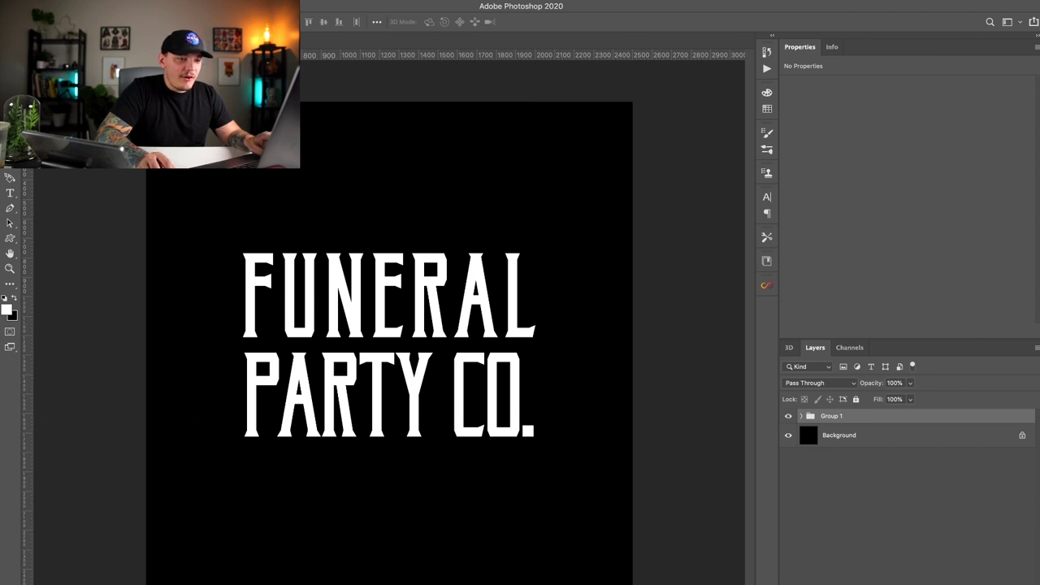
# Step: Try several fonts on the PARTY CO. text inside the group, including SS Nickson Eight, and set it in SS Nickson Seven
pyautogui.click(801, 416)
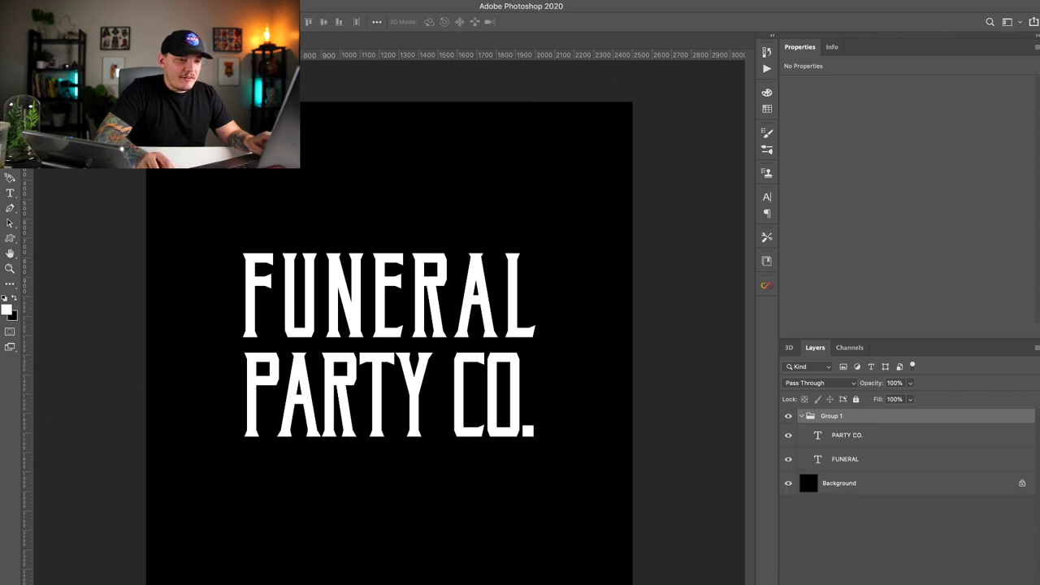
pyautogui.click(847, 436)
pyautogui.doubleClick(817, 435)
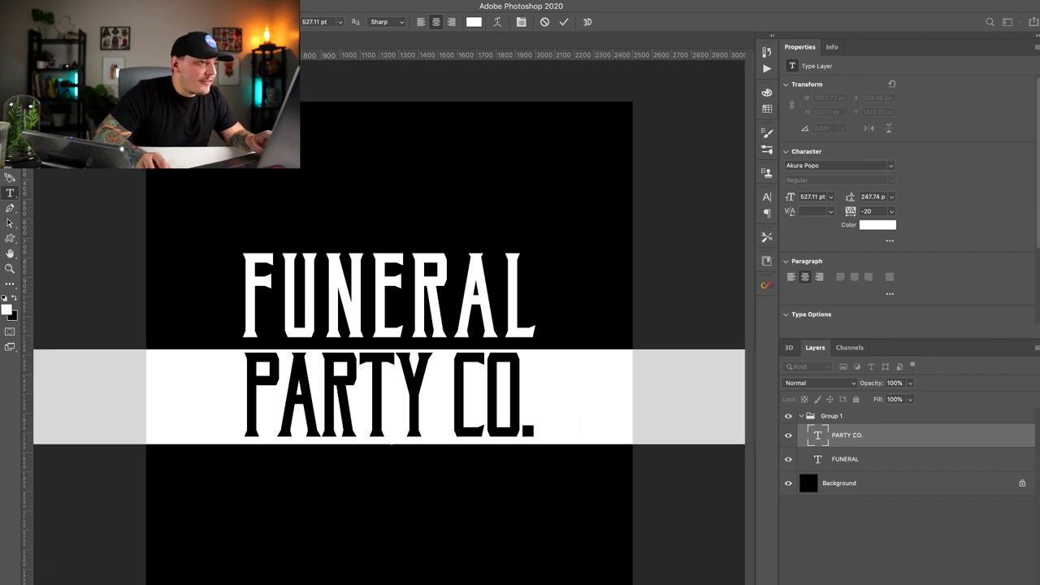
pyautogui.press('Down')
pyautogui.press('Down')
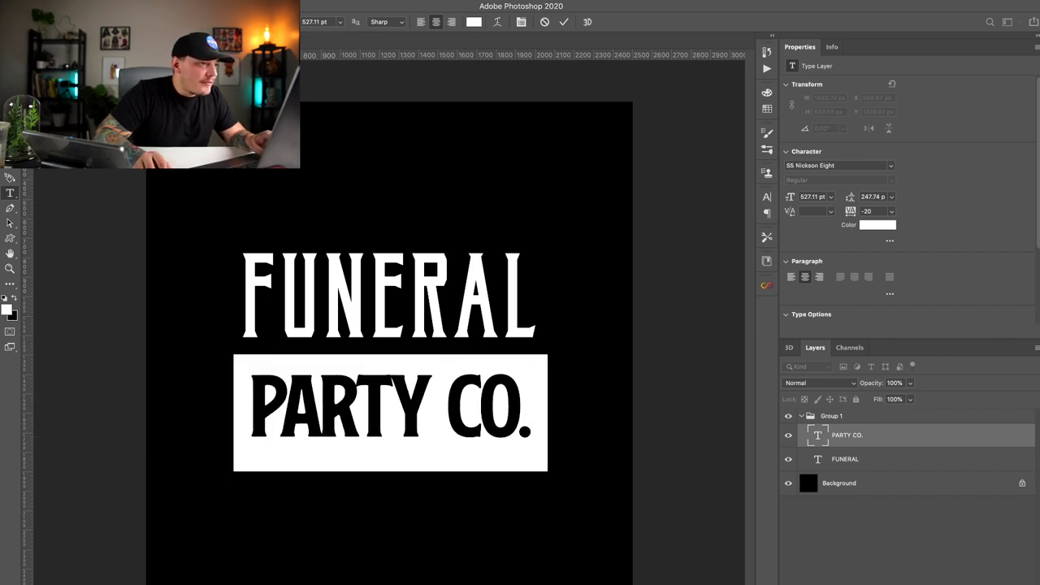
pyautogui.press('Down')
pyautogui.press('Down')
pyautogui.press('Down')
pyautogui.press('Down')
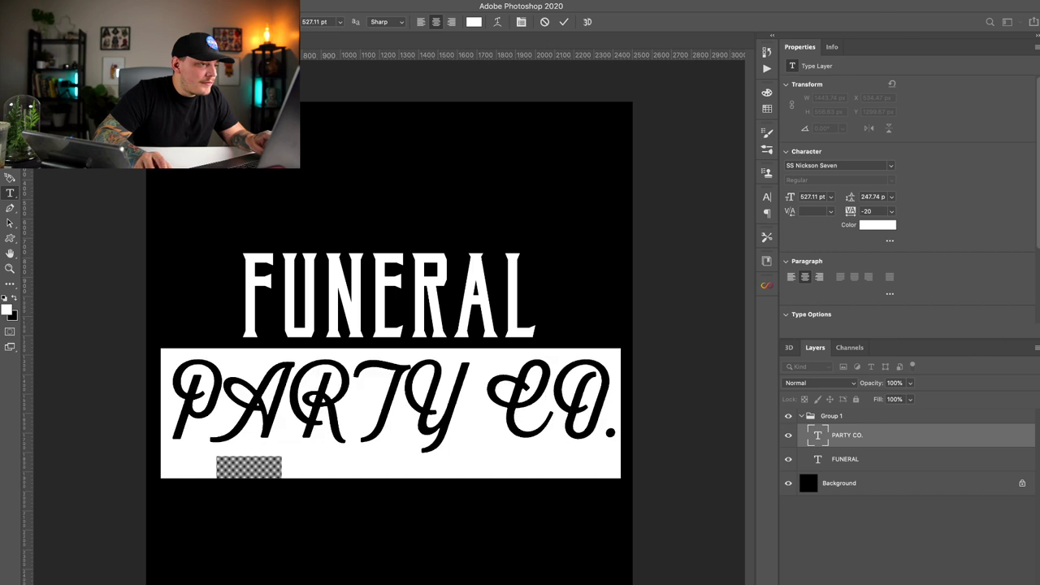
pyautogui.press('Down')
pyautogui.press('Up')
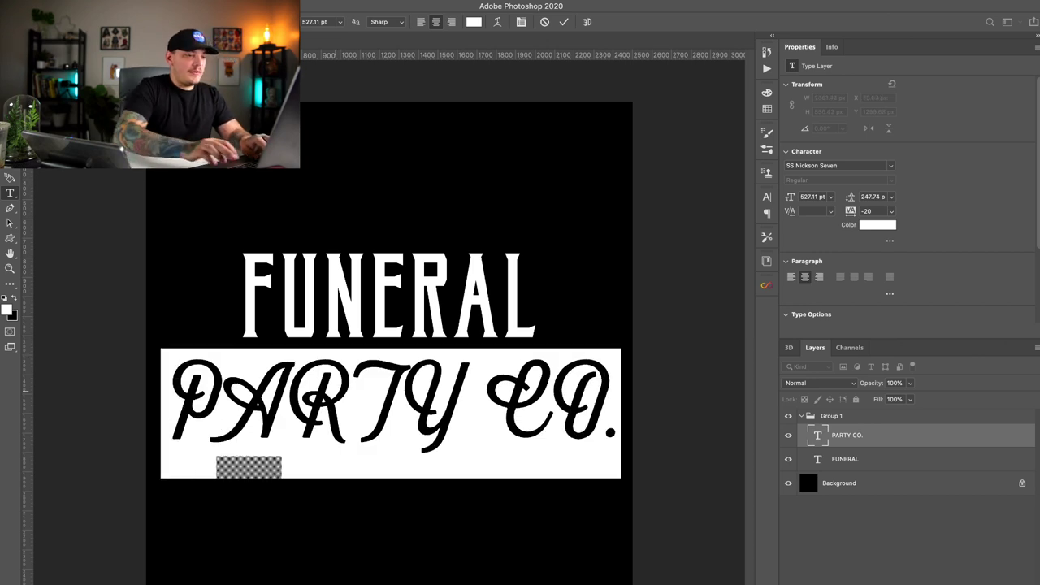
# Step: Replace the whole second line with "Party Co." in upper and lower case
pyautogui.doubleClick(335, 390)
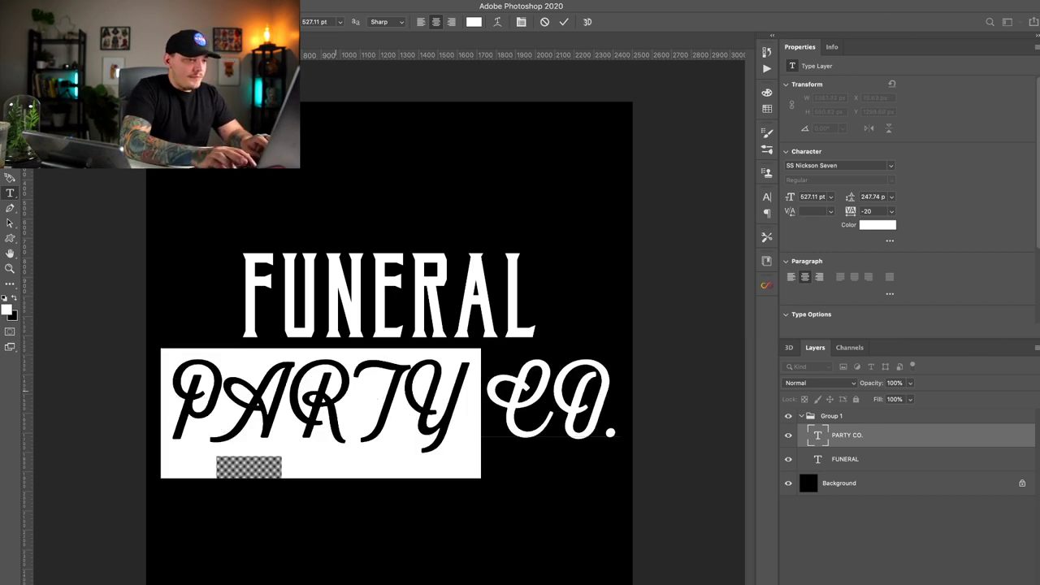
pyautogui.tripleClick(336, 391)
pyautogui.click(418, 406)
pyautogui.press('Right')
pyautogui.press('Right')
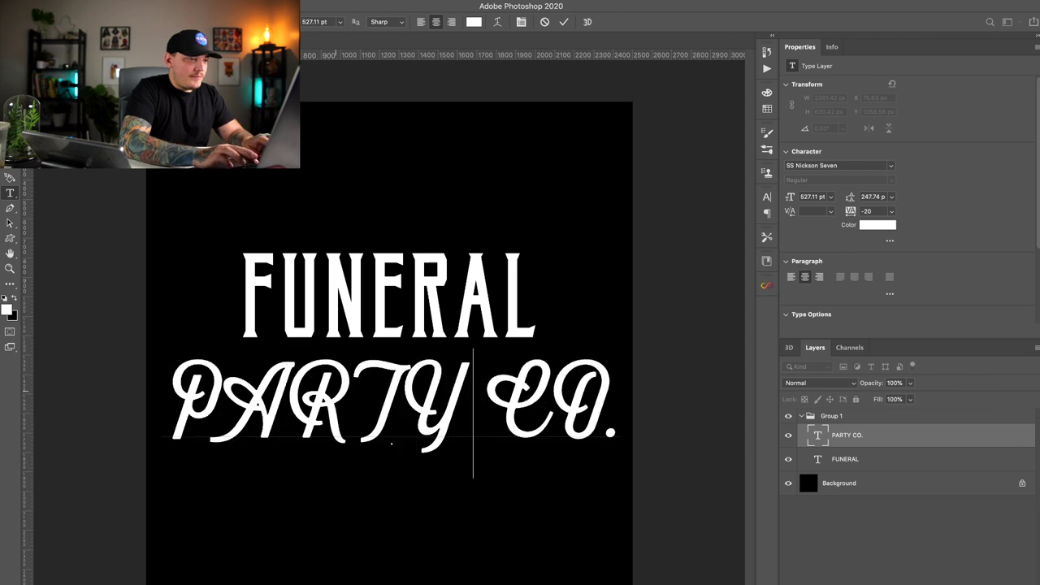
pyautogui.press('super+a')
pyautogui.write('Party ')
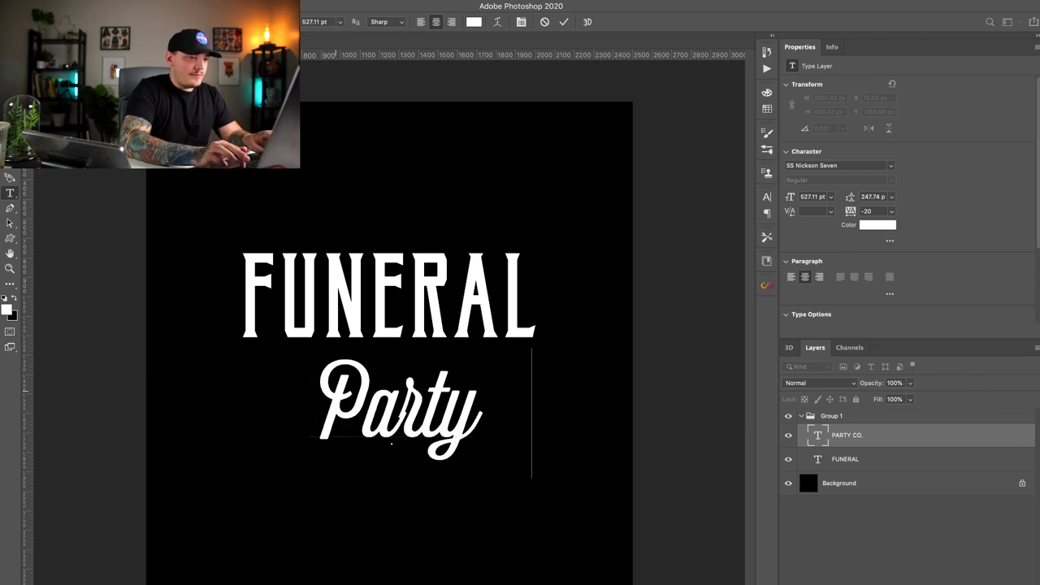
pyautogui.write('CoCo.')
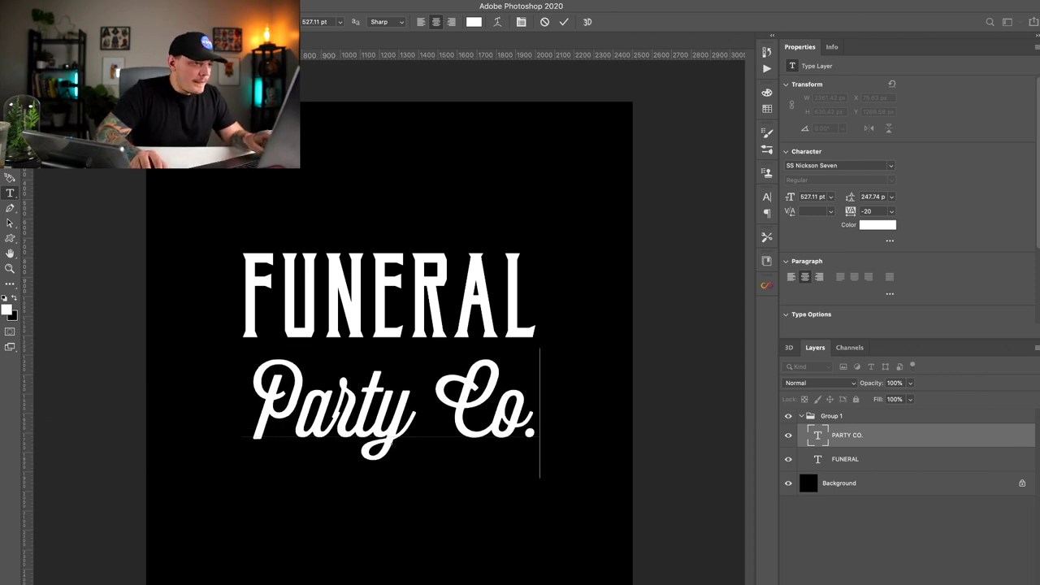
# Step: Tighten the kerning at the gap between "Party" and "Co." to -180 and commit the text edit
pyautogui.press('Left')
pyautogui.press('Left')
pyautogui.press('Left')
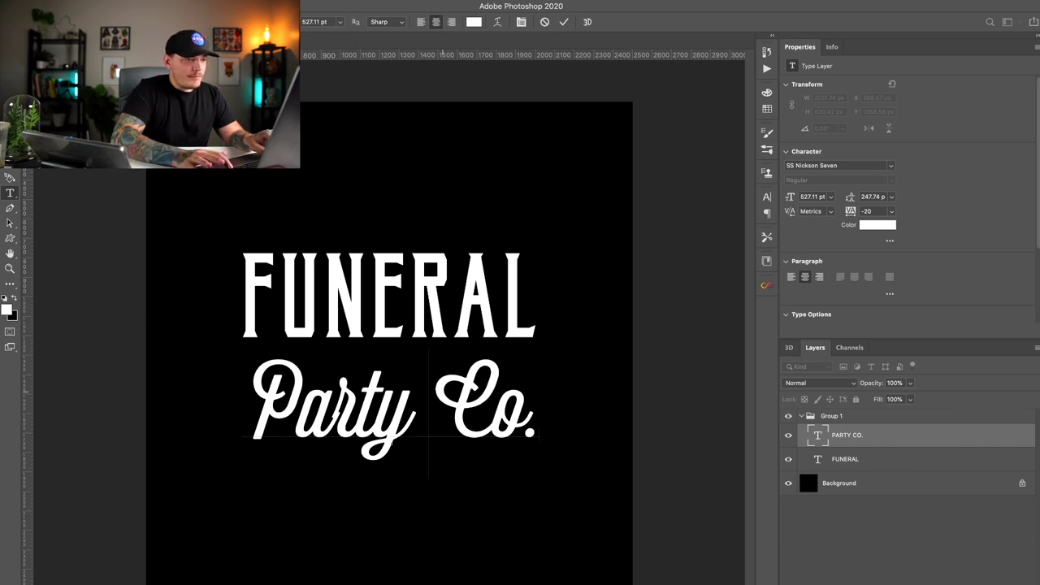
pyautogui.hotkey('alt', 'Left')
pyautogui.hotkey('alt', 'Left')
pyautogui.hotkey('alt', 'Left')
pyautogui.hotkey('alt', 'Left')
pyautogui.hotkey('alt', 'Left')
pyautogui.hotkey('alt', 'Left')
pyautogui.hotkey('alt', 'Left')
pyautogui.hotkey('alt', 'Left')
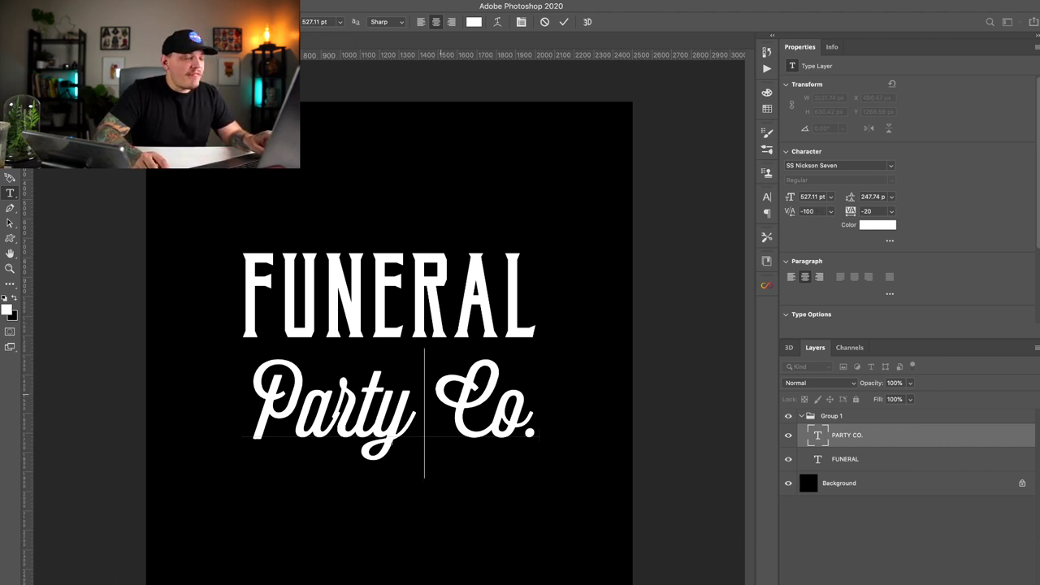
pyautogui.hotkey('alt', 'Left')
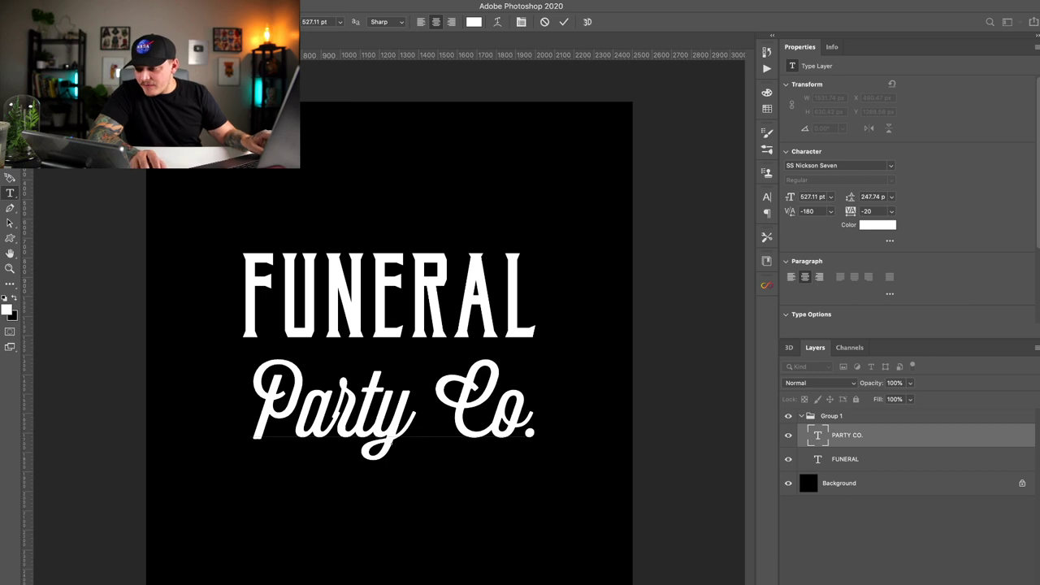
pyautogui.press('super+Return')
# Step: Move the Party Co. line up by about 75 px so it sits closer to FUNERAL, centred beneath it
pyautogui.moveTo(390, 407); pyautogui.dragTo(396, 364)
pyautogui.press('super+a')
pyautogui.press('super+d')
pyautogui.press('super+a')
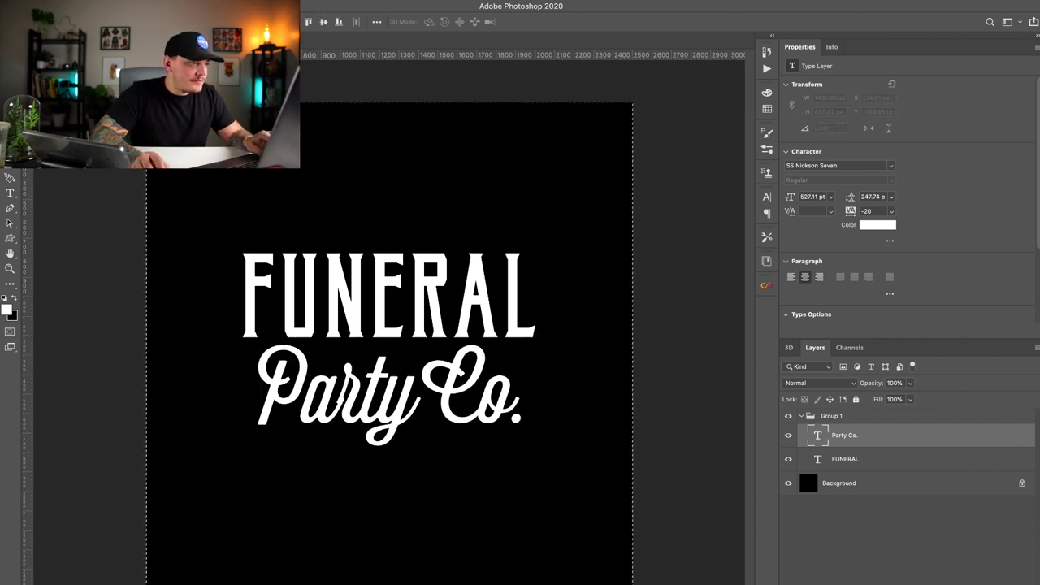
pyautogui.press('super+d')
pyautogui.press('super+plus')
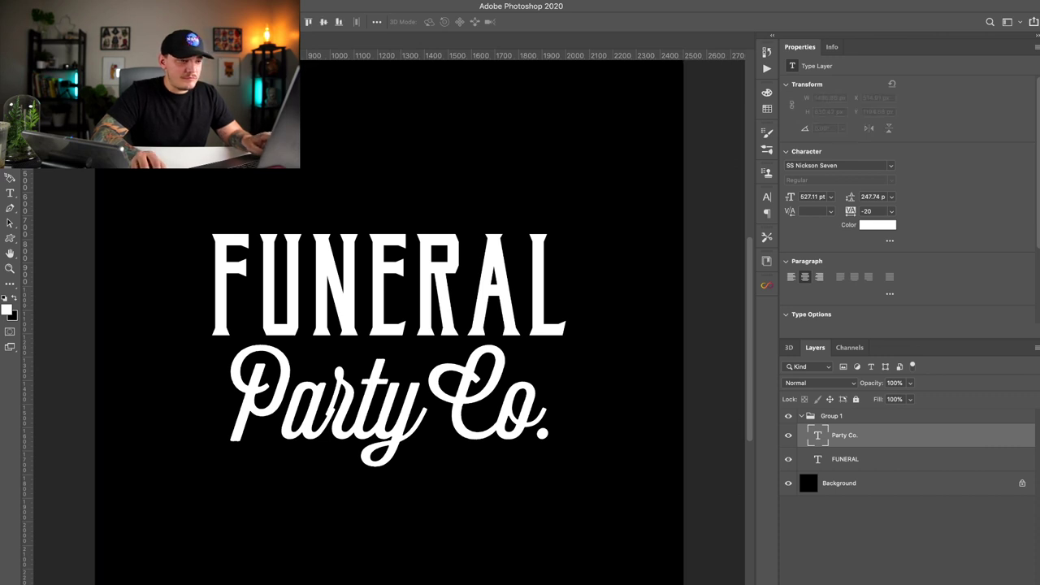
# Step: Duplicate the lettering group, merge the copy into one layer with the original group hidden, and convert the merged layer to a smart object
pyautogui.keyDown('shift'); pyautogui.click(845, 459); pyautogui.keyUp('shift')
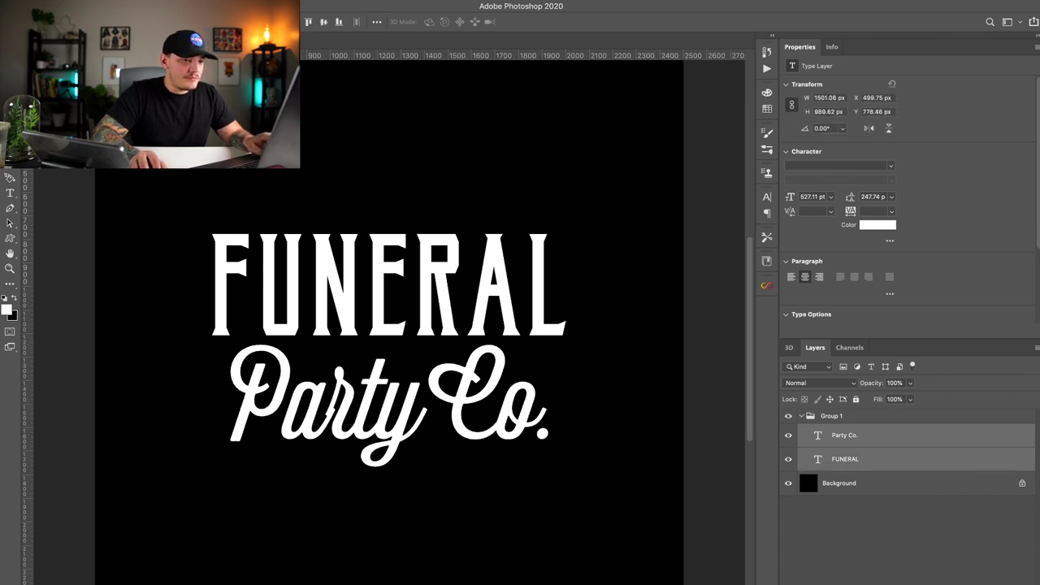
pyautogui.click(845, 436)
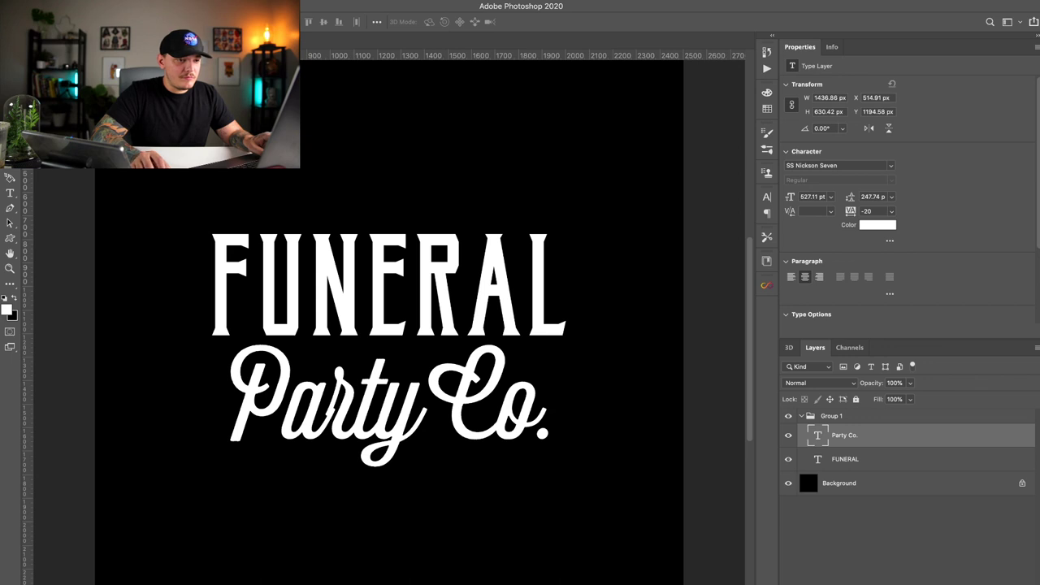
pyautogui.click(801, 416)
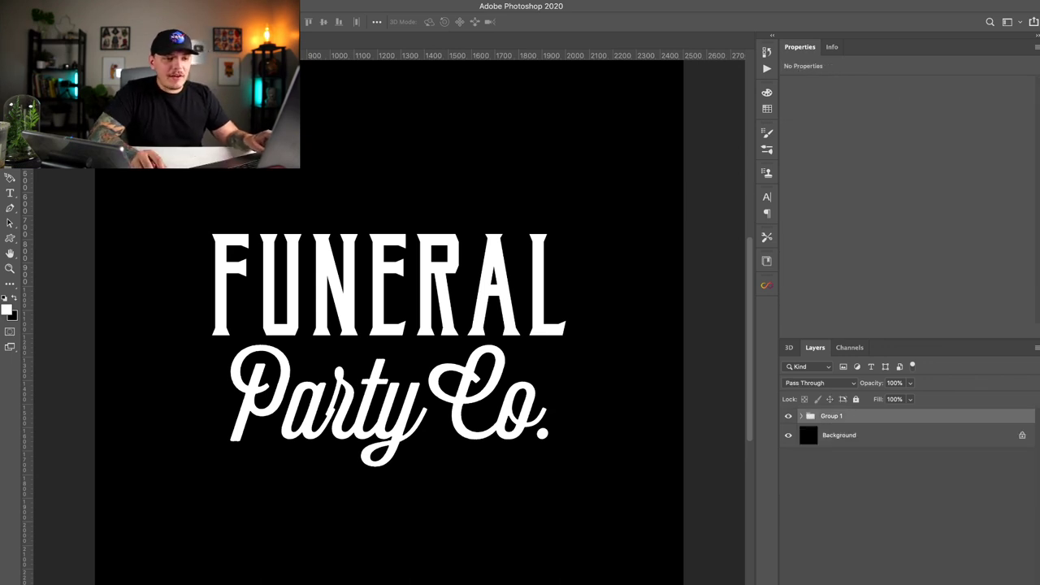
pyautogui.press('super+j')
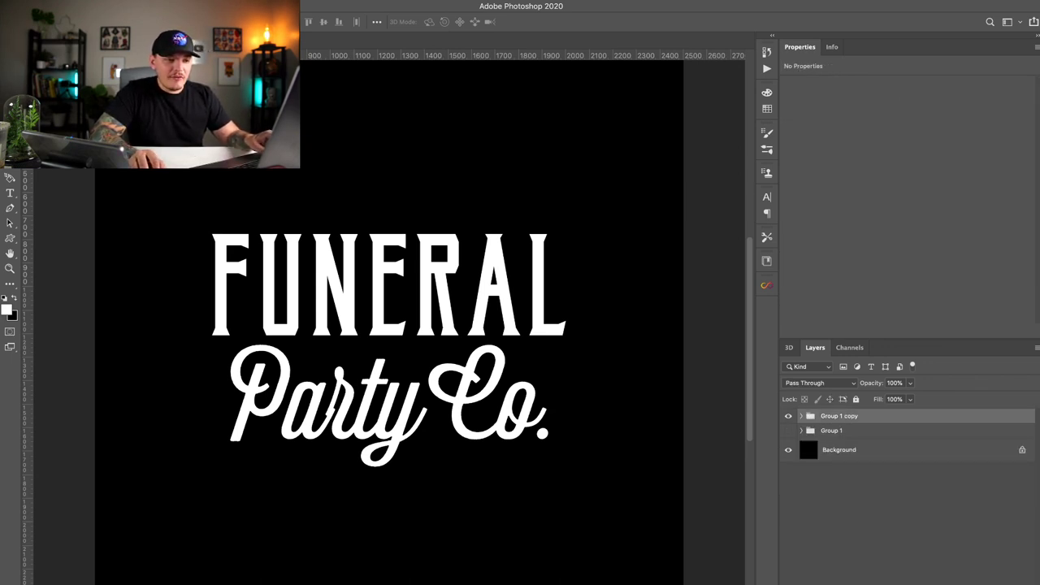
pyautogui.hotkey('ctrl', 'e')
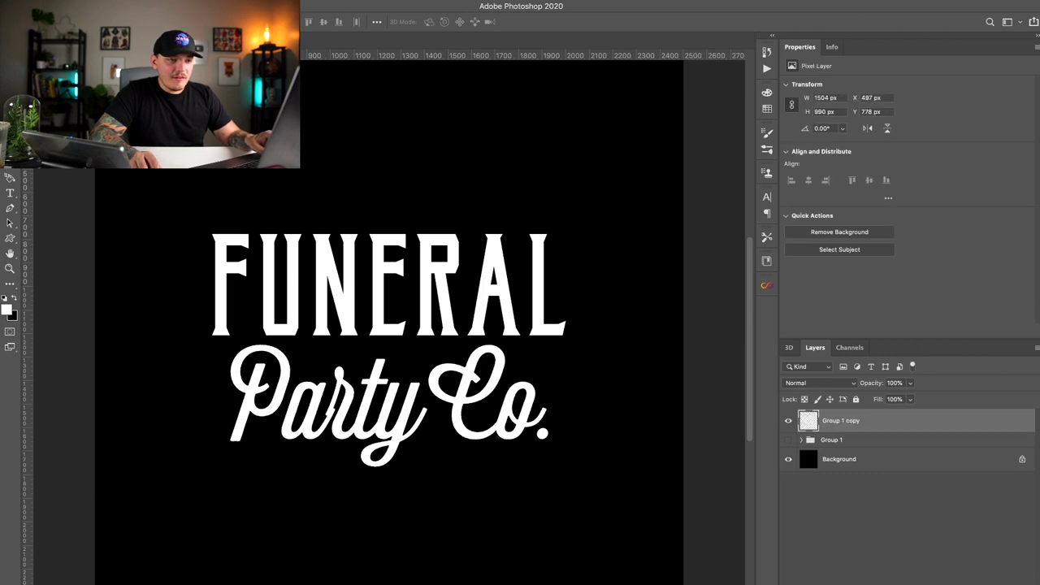
pyautogui.press('F2')
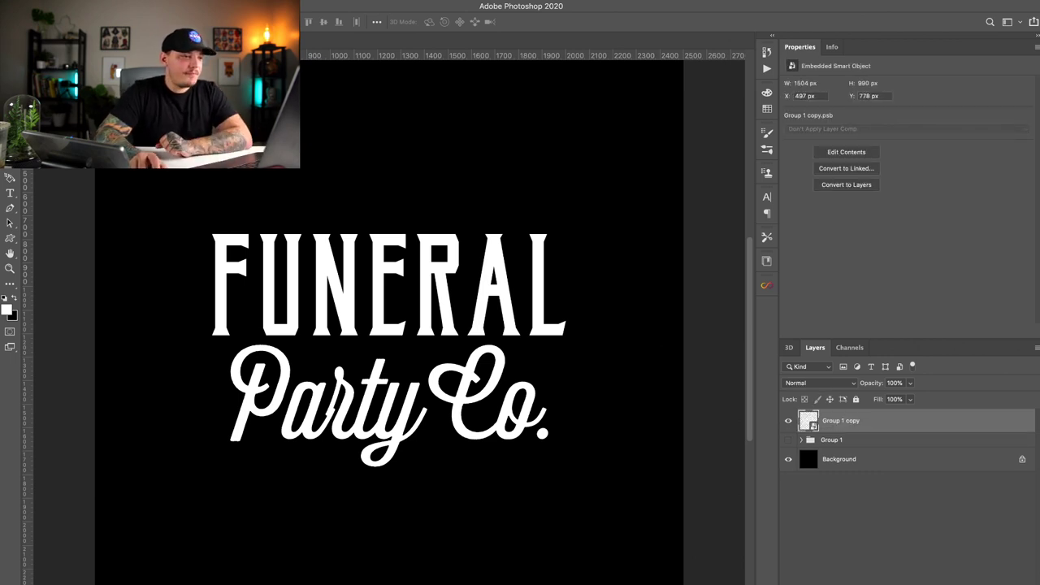
# Step: Add a Bevel & Emboss effect to the lettering smart object, trying shading variations until the letters have sharply chiselled light and dark facets
pyautogui.doubleClick(918, 421)
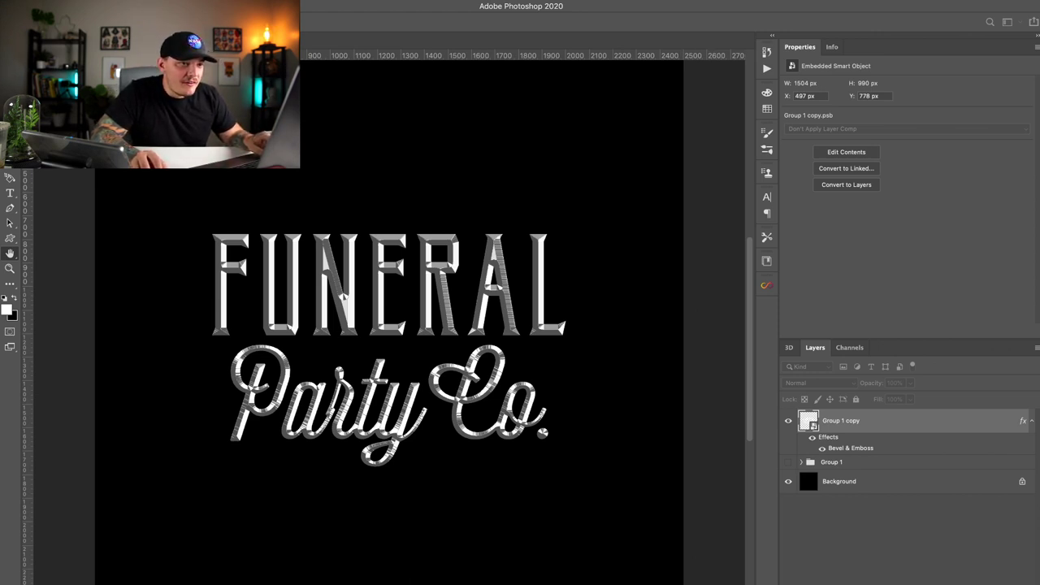
pyautogui.hotkey('ctrl', 'z')
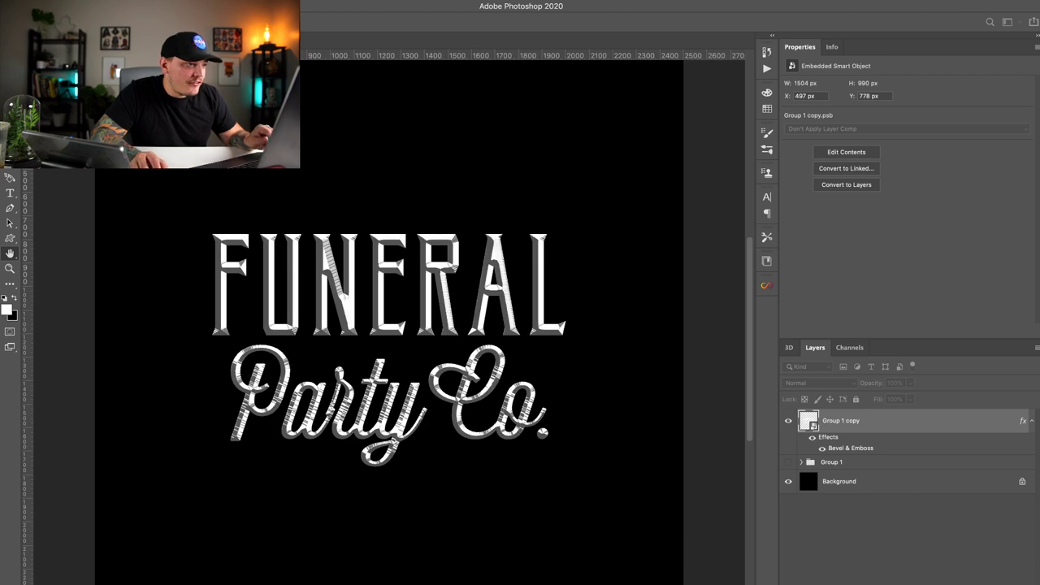
pyautogui.press('Up')
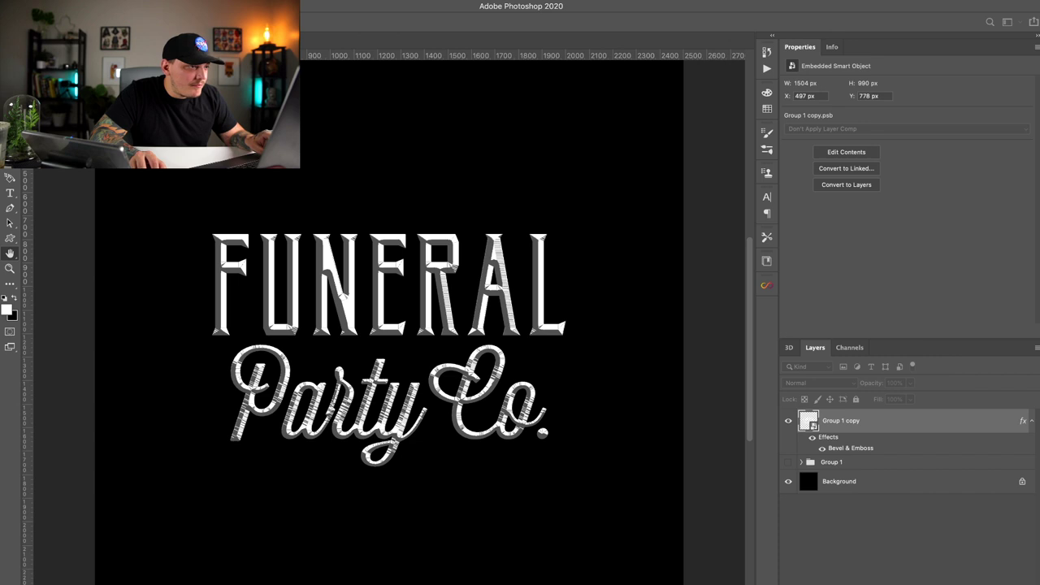
pyautogui.hotkey('ctrl', 'z')
pyautogui.press('Down')
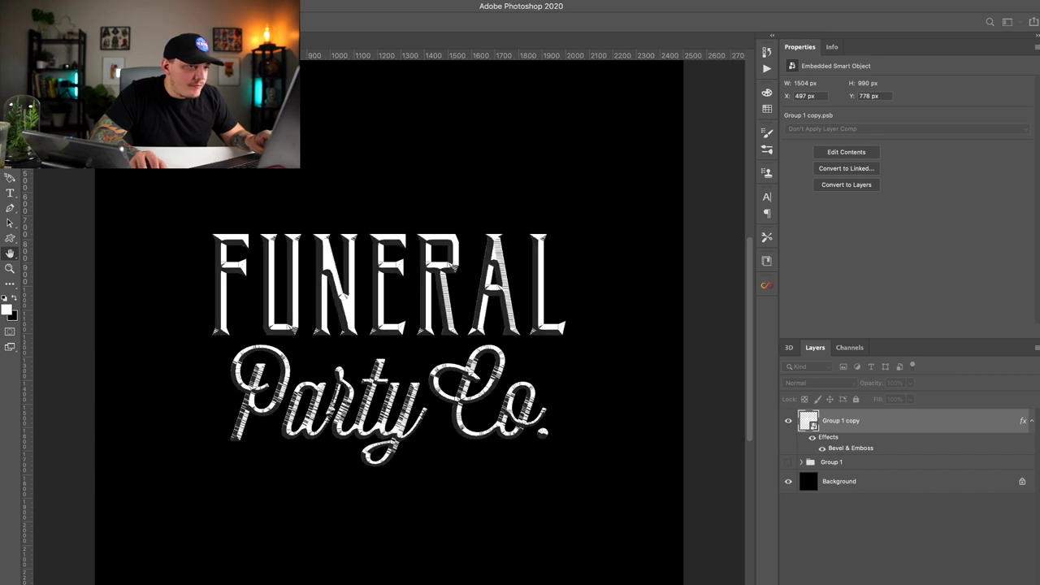
pyautogui.press('Down')
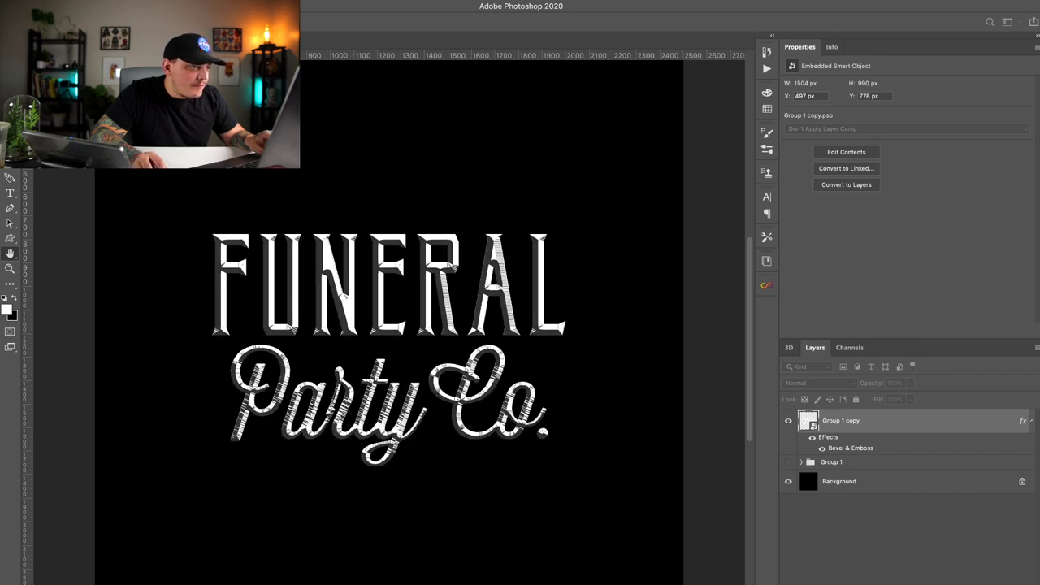
pyautogui.hotkey('ctrl', 'z')
pyautogui.hotkey('ctrl', 'shift', 'z')
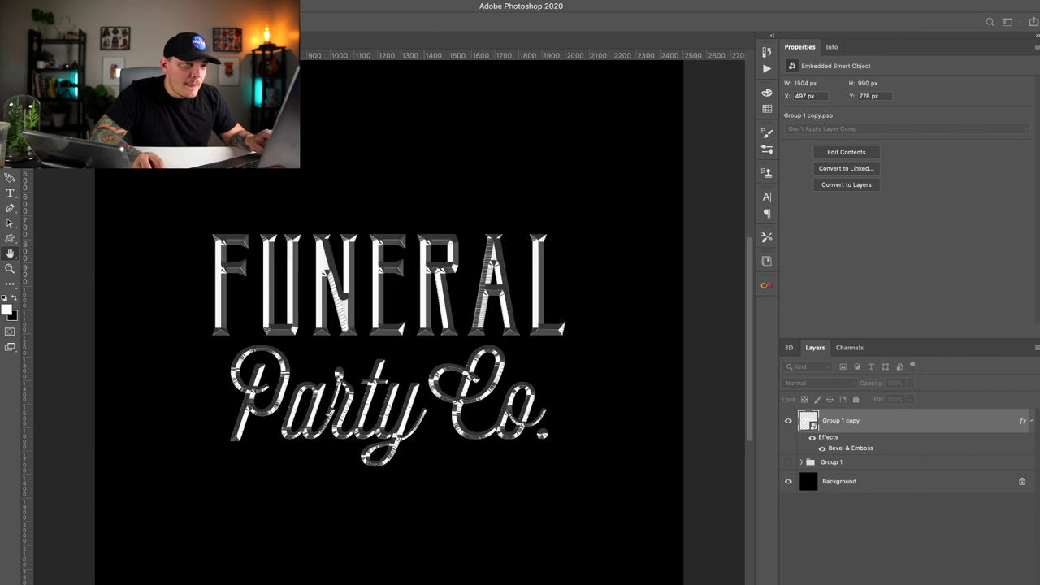
pyautogui.hotkey('ctrl', 'shift', 'z')
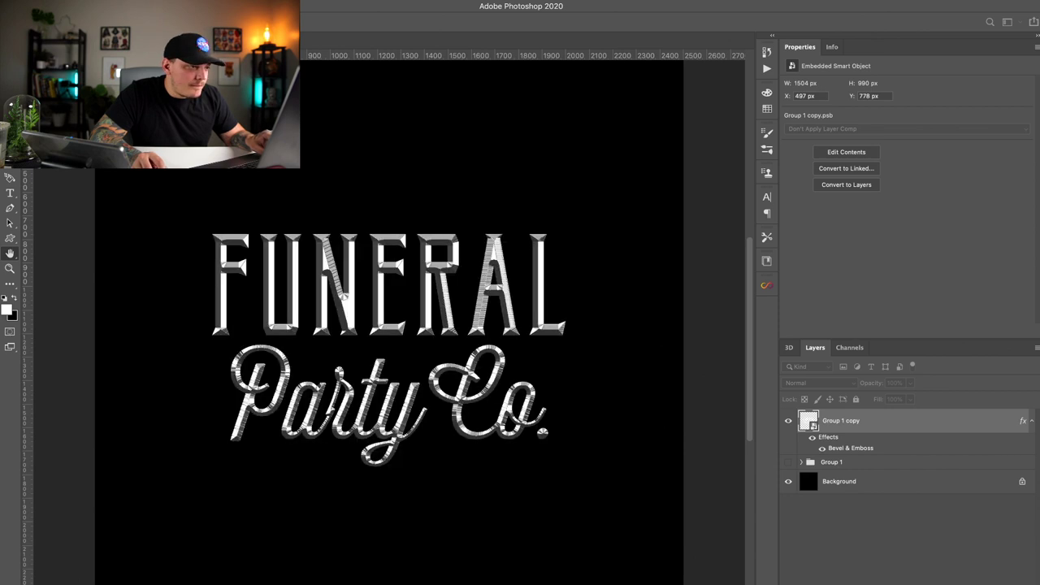
pyautogui.hotkey('ctrl', 'z')
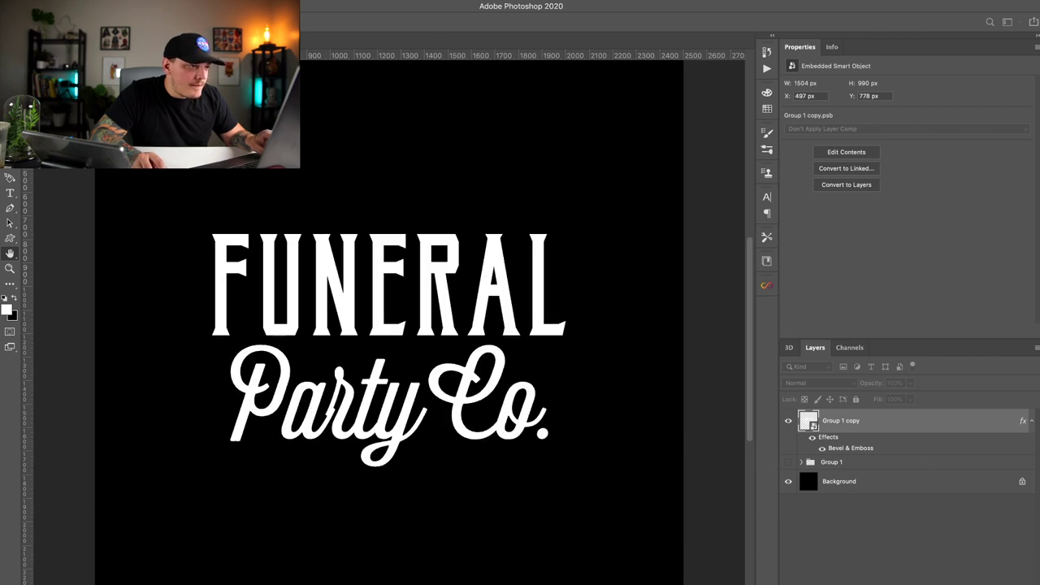
pyautogui.hotkey('ctrl', 'shift', 'z')
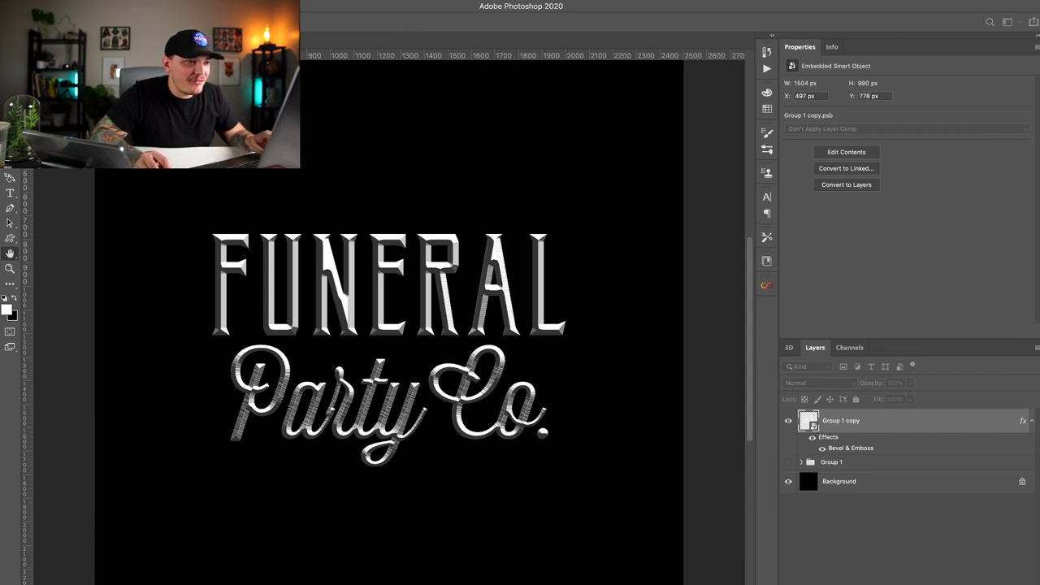
# Step: Add a gradient Stroke effect to the lettering smart object and leave the Inner Glow effect switched off
pyautogui.click(625, 268)
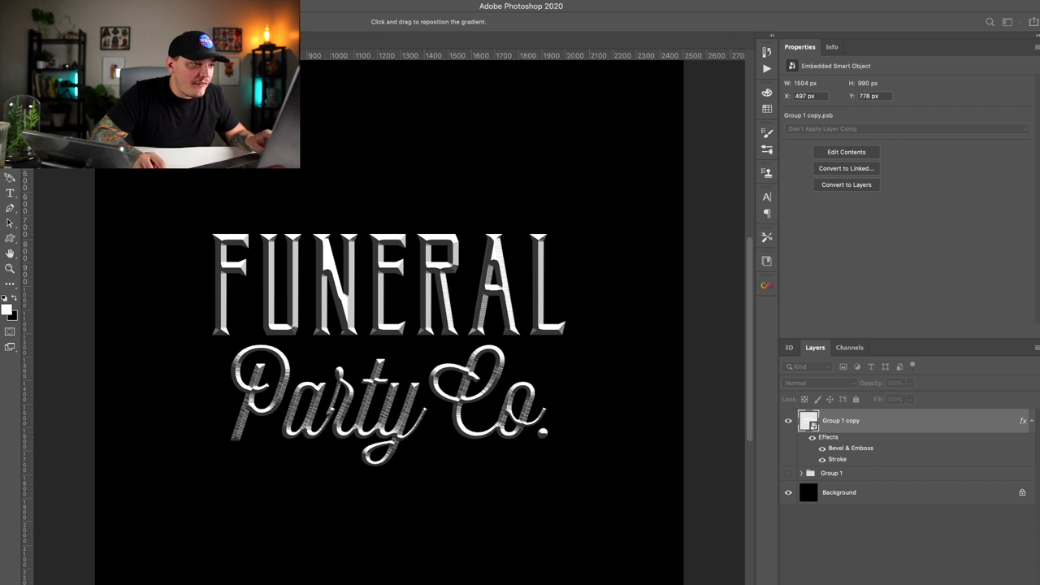
pyautogui.moveTo(715, 231); pyautogui.dragTo(733, 231)
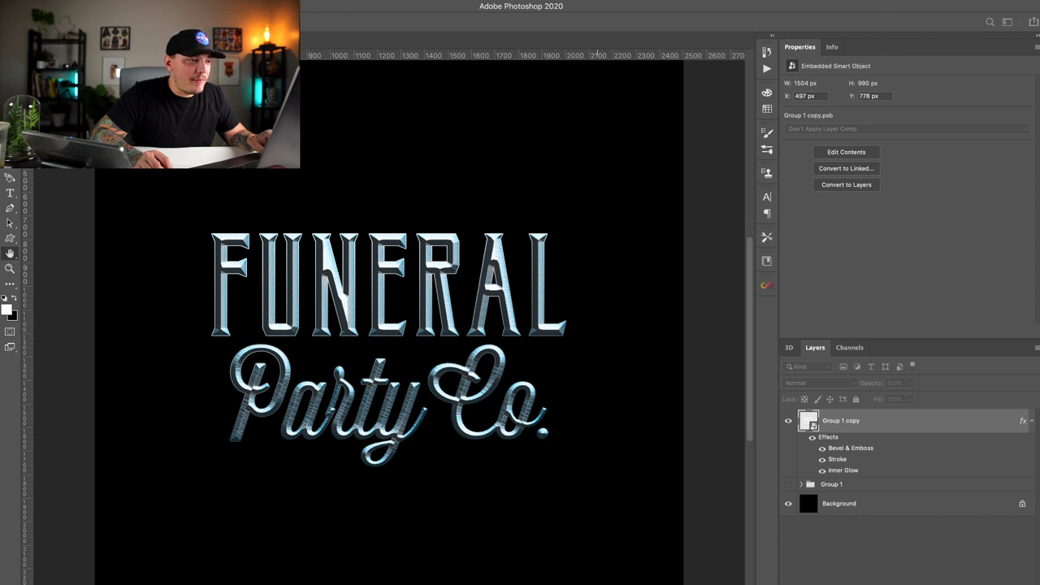
pyautogui.click(823, 470)
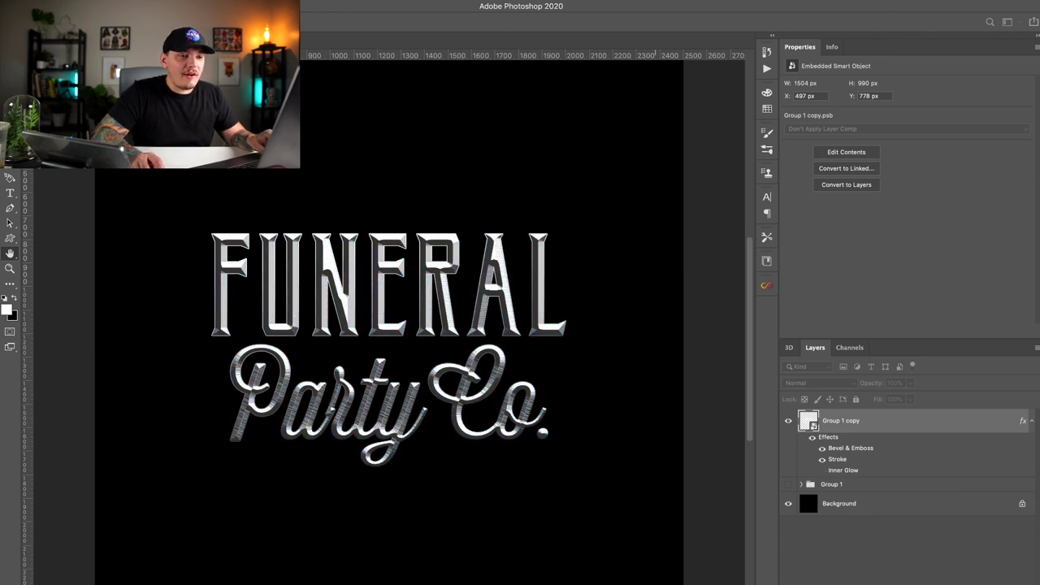
# Step: Duplicate the styled lettering layer, hide the original, and rasterize the copy together with its layer style
pyautogui.press('super+j')
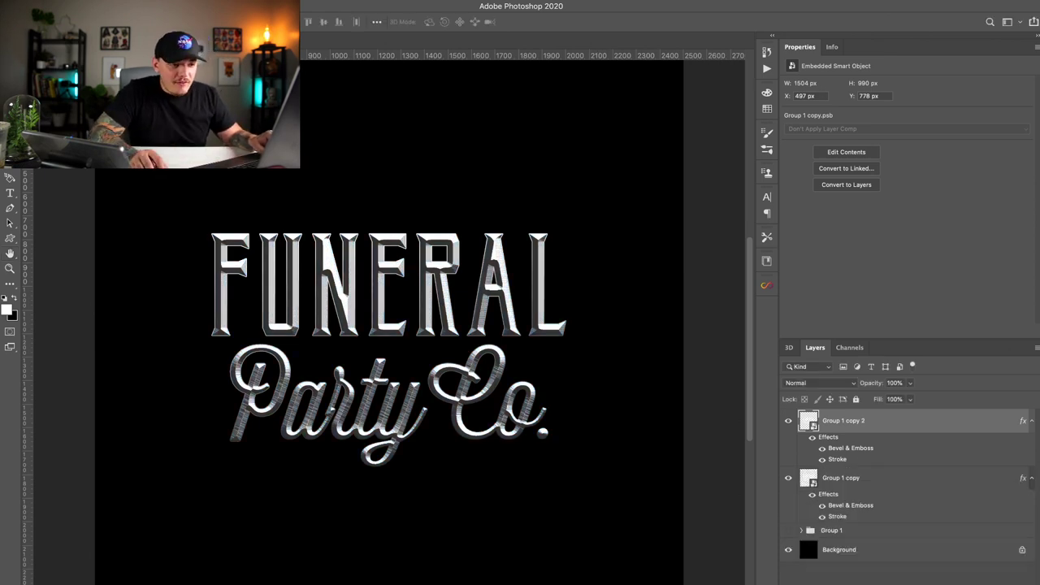
pyautogui.click(788, 478)
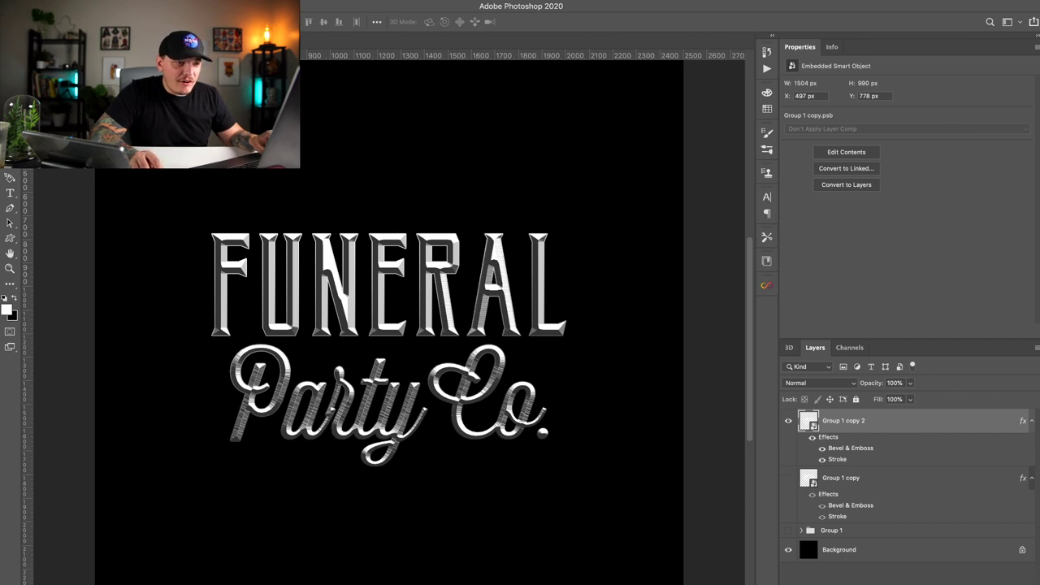
pyautogui.click(405, 390)
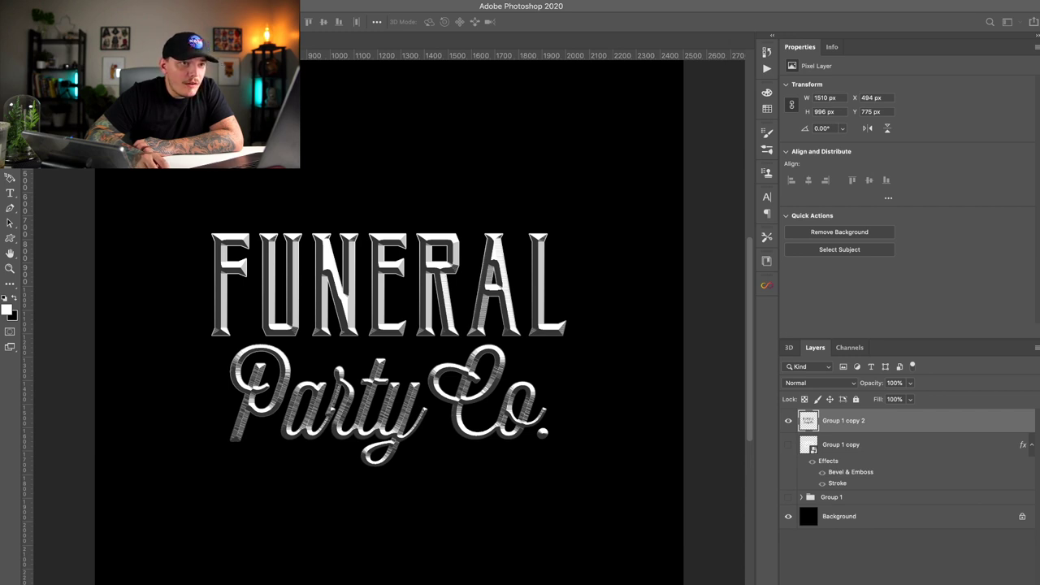
# Step: Give the rasterized lettering copy a glossy chrome-like finish and show the styled smart object beneath it again
pyautogui.press('super+z')
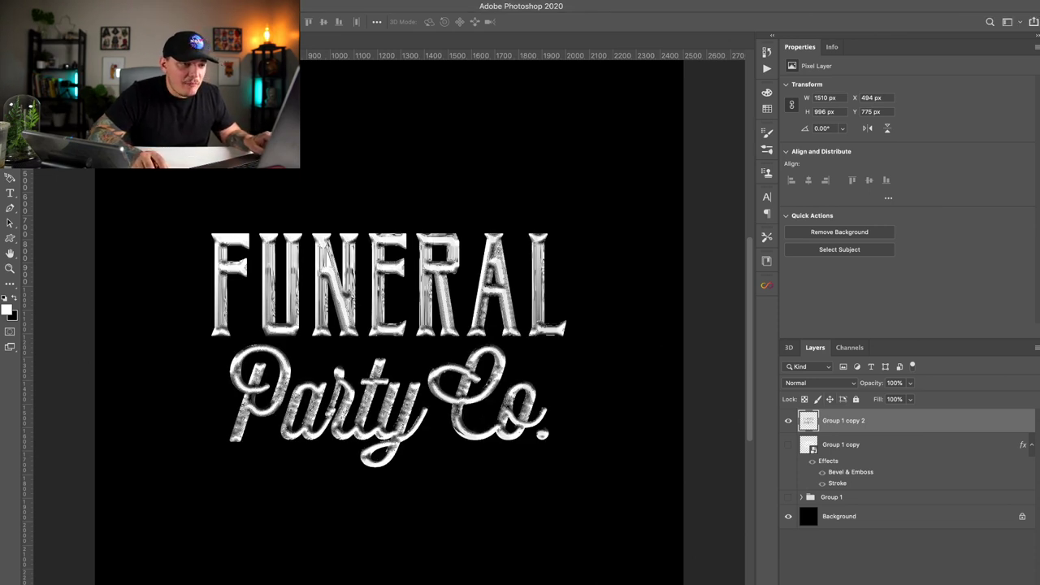
pyautogui.click(819, 383)
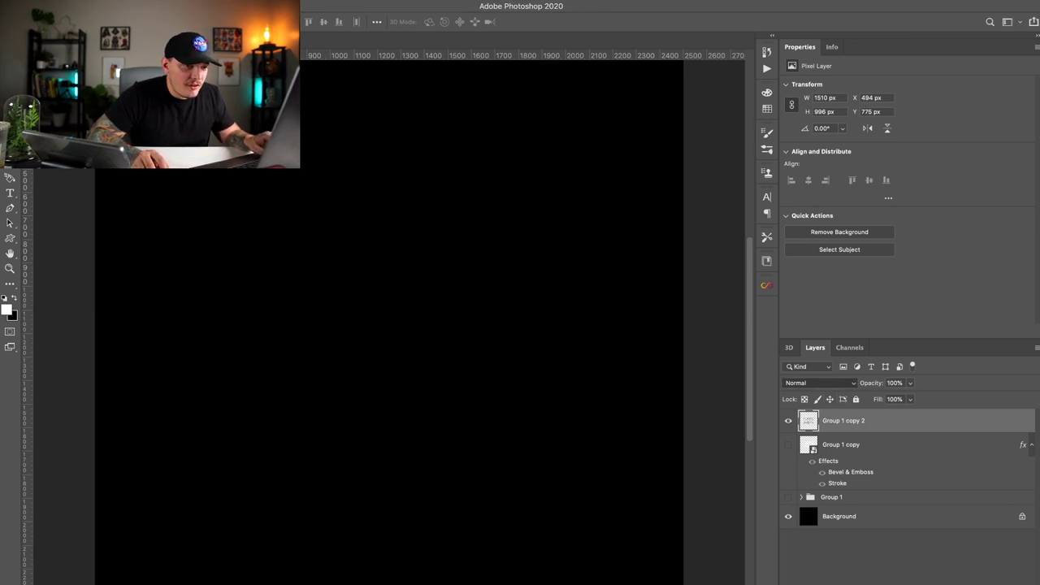
pyautogui.click(788, 444)
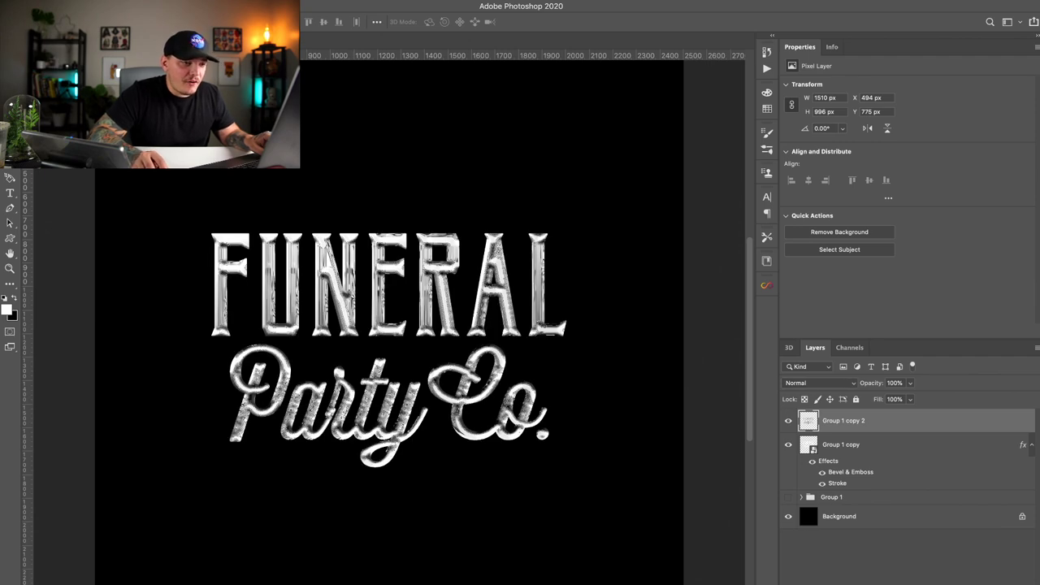
# Step: Set the blend mode of the chrome lettering copy to Screen
pyautogui.click(819, 382)
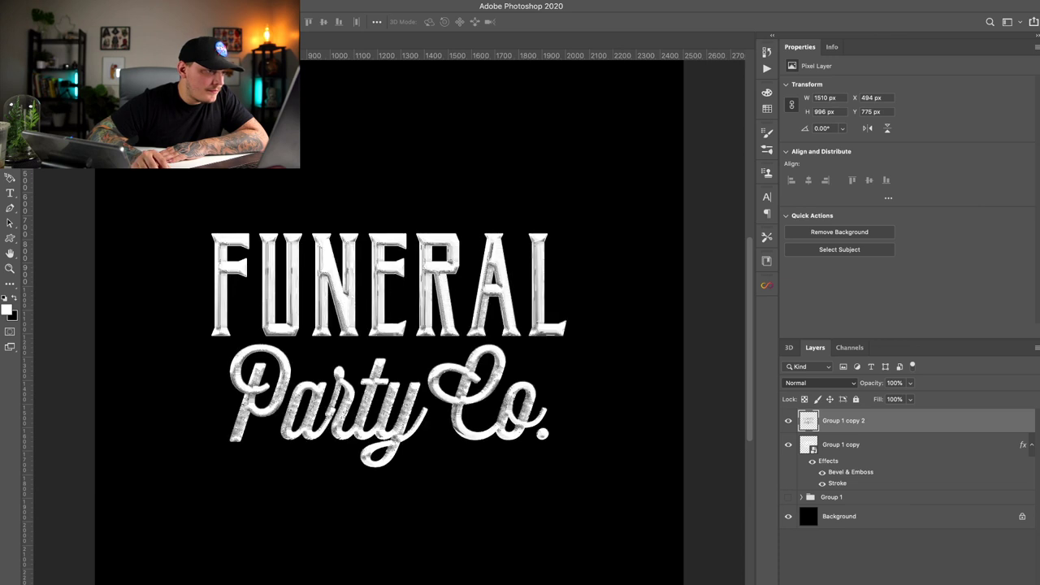
pyautogui.hotkey('alt', 'shift', 's')
pyautogui.hotkey('shift', '7')
pyautogui.hotkey('shift', '5')
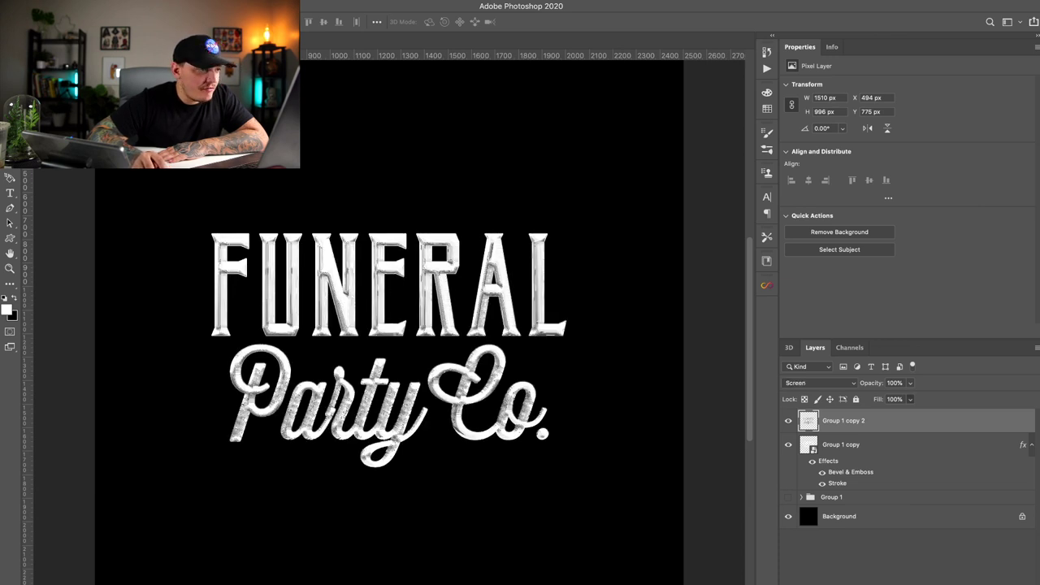
# Step: Try fill values such as 68%, 27% and 98% on the Screen-blended lettering copy and restore the fill to 100%
pyautogui.hotkey('shift', '6')
pyautogui.hotkey('shift', '8')
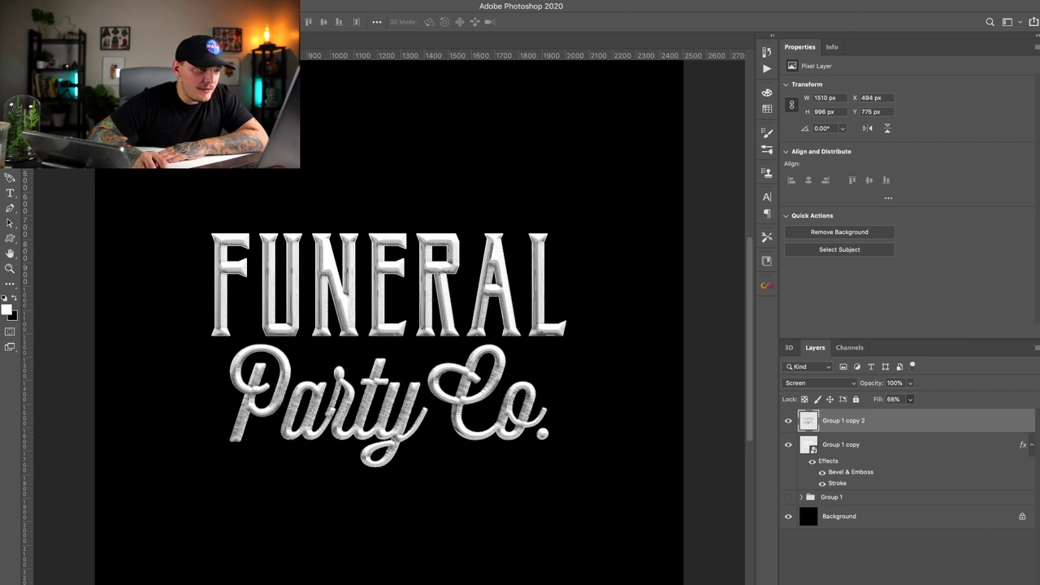
pyautogui.hotkey('shift', '4')
pyautogui.hotkey('shift', '6')
pyautogui.hotkey('shift', '0')
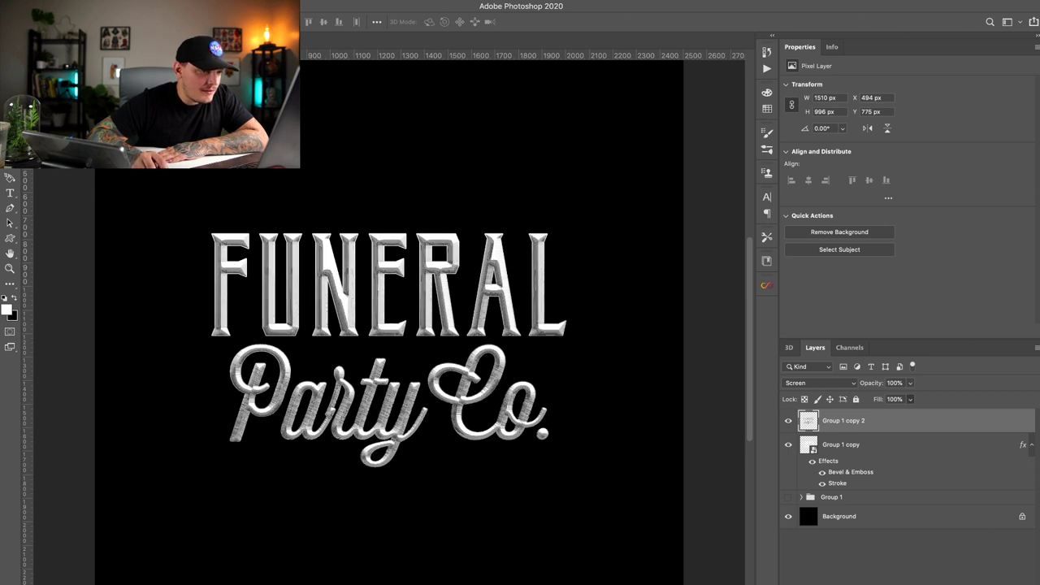
pyautogui.hotkey('shift', '2')
pyautogui.hotkey('shift', '2')
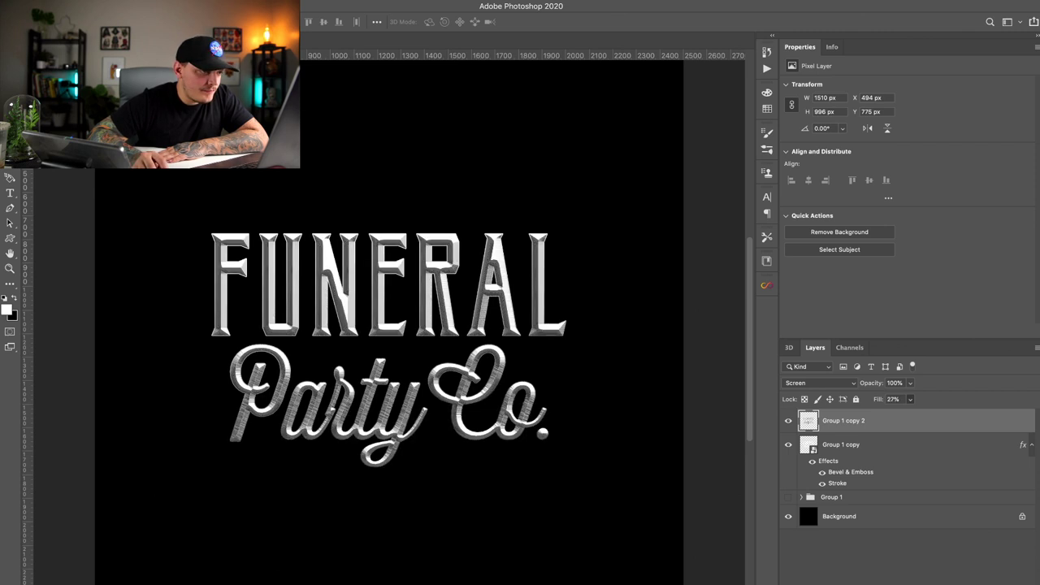
pyautogui.hotkey('shift', '6')
pyautogui.hotkey('shift', '2')
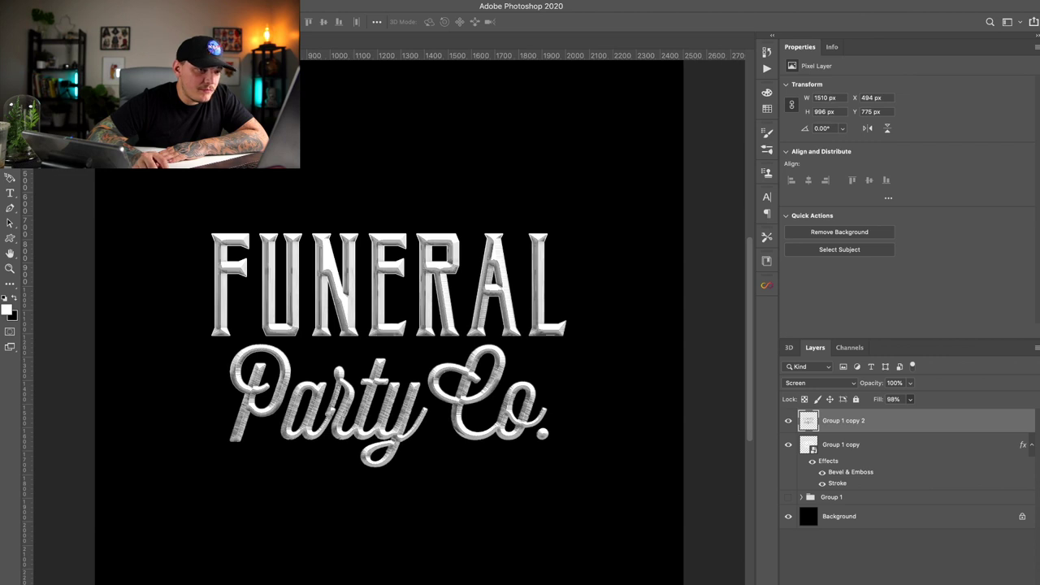
pyautogui.hotkey('shift', '0')
pyautogui.press('/')
pyautogui.click(818, 399)
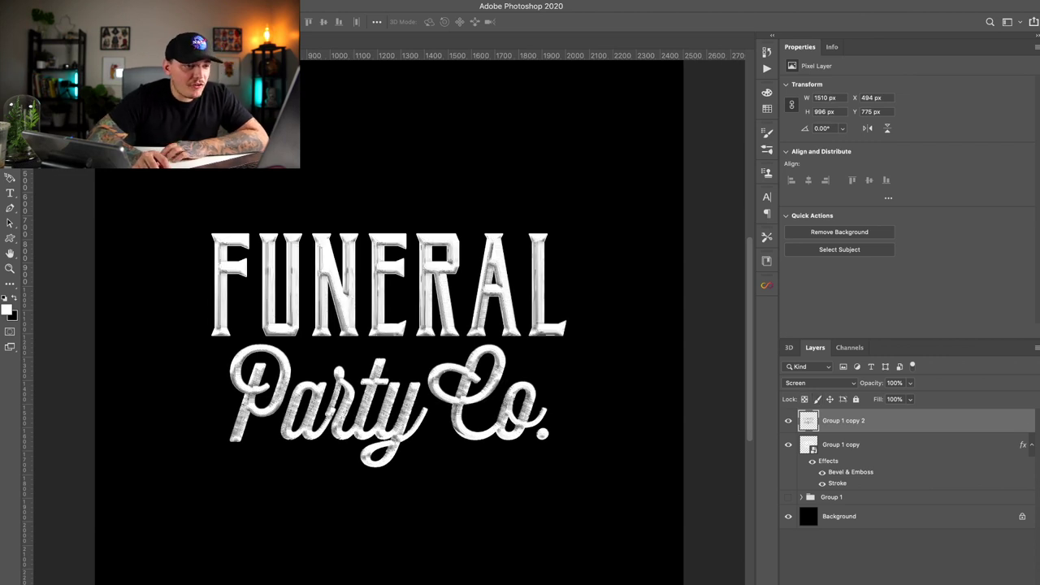
# Step: Compare other blend modes on the chrome lettering copy and set it to Linear Light
pyautogui.click(820, 383)
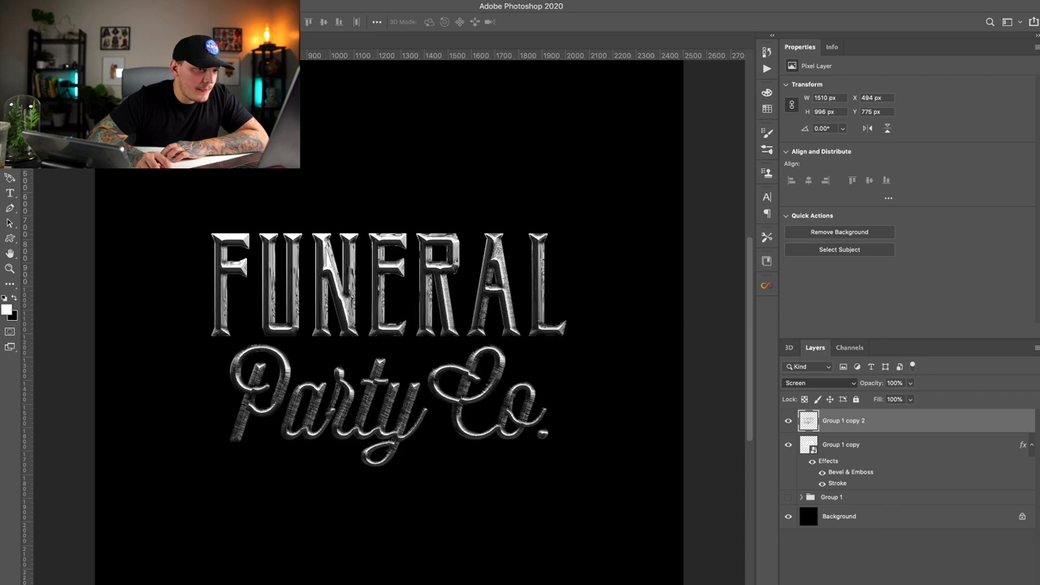
pyautogui.hotkey('ctrl', 'i')
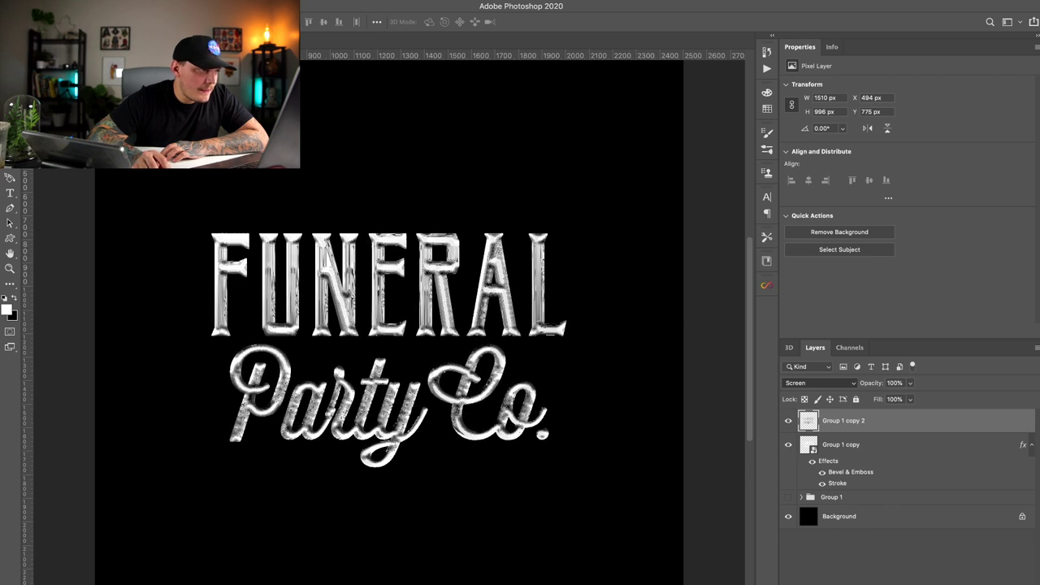
pyautogui.hotkey('ctrl', 'i')
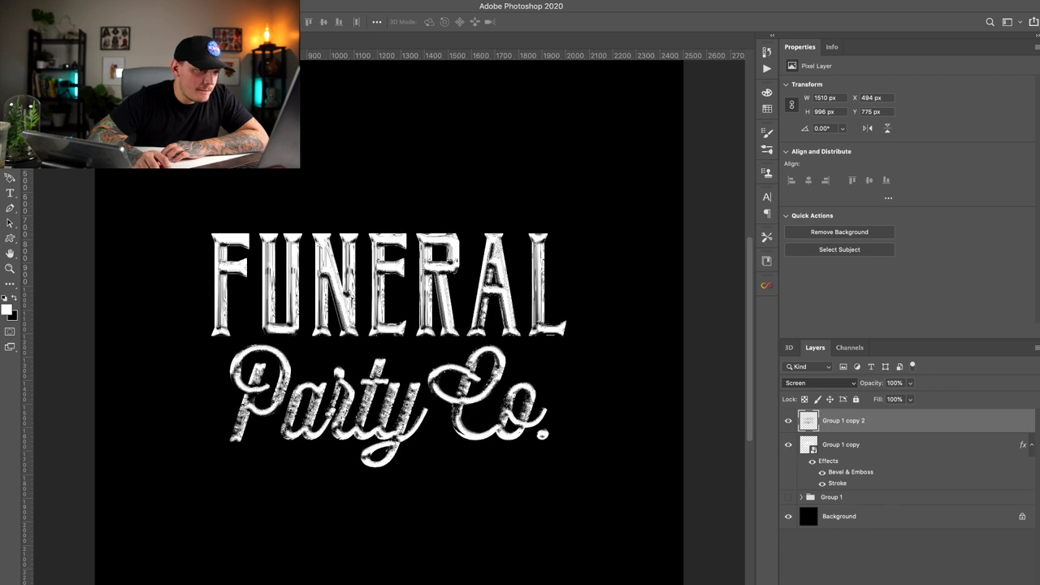
pyautogui.click(812, 474)
pyautogui.click(789, 421)
pyautogui.click(788, 420)
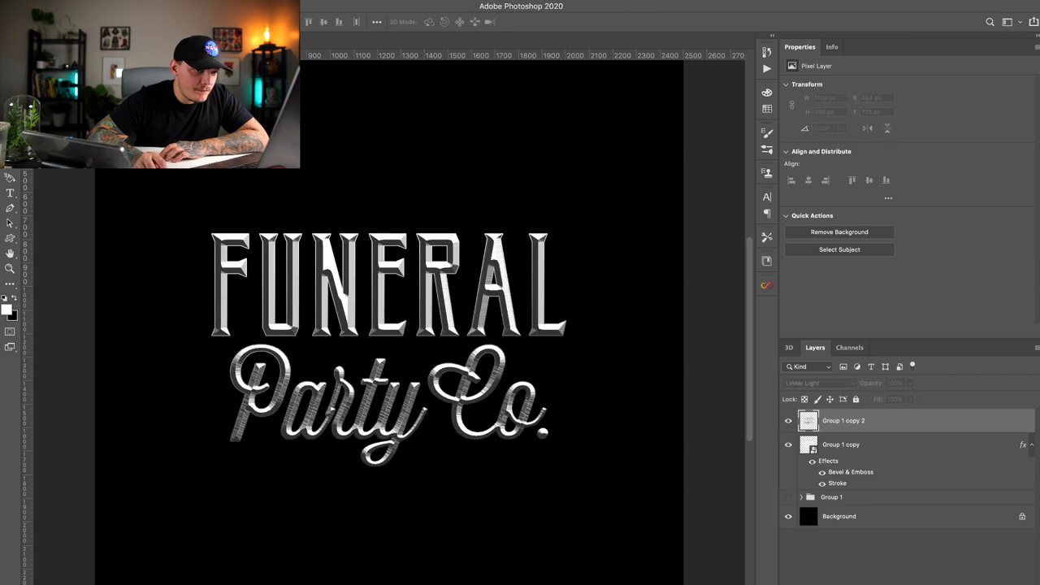
# Step: Set the Linear Light lettering copy's opacity to 65% and compare the lettering with that layer hidden and shown
pyautogui.press('4')
pyautogui.press('5')
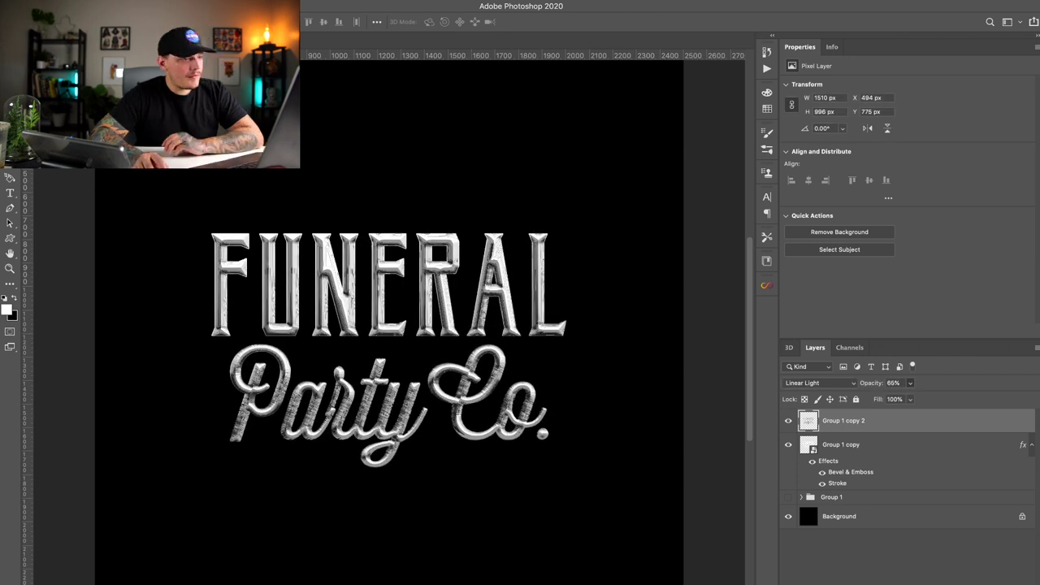
pyautogui.press('6')
pyautogui.press('5')
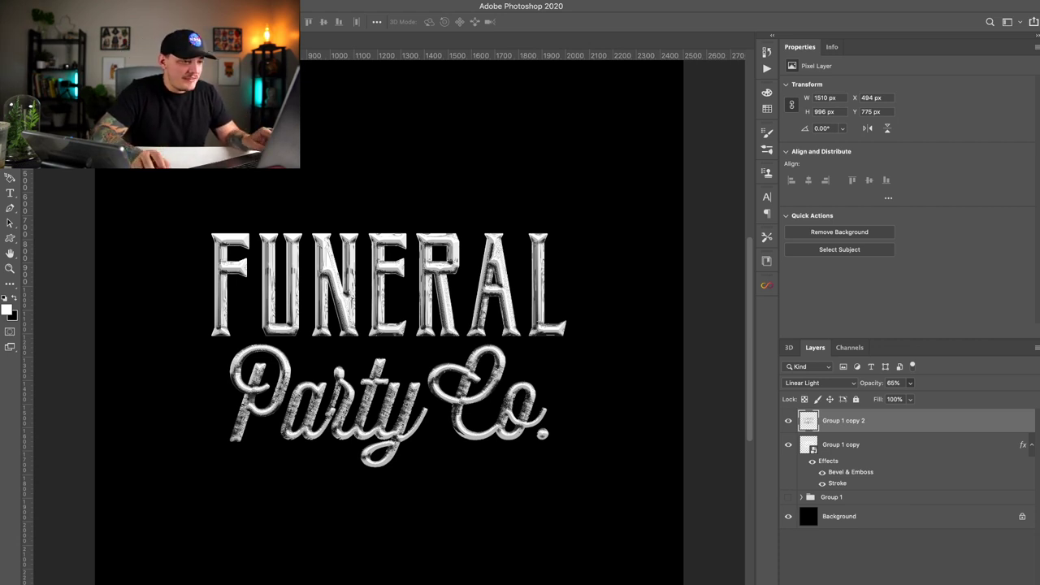
pyautogui.click(788, 421)
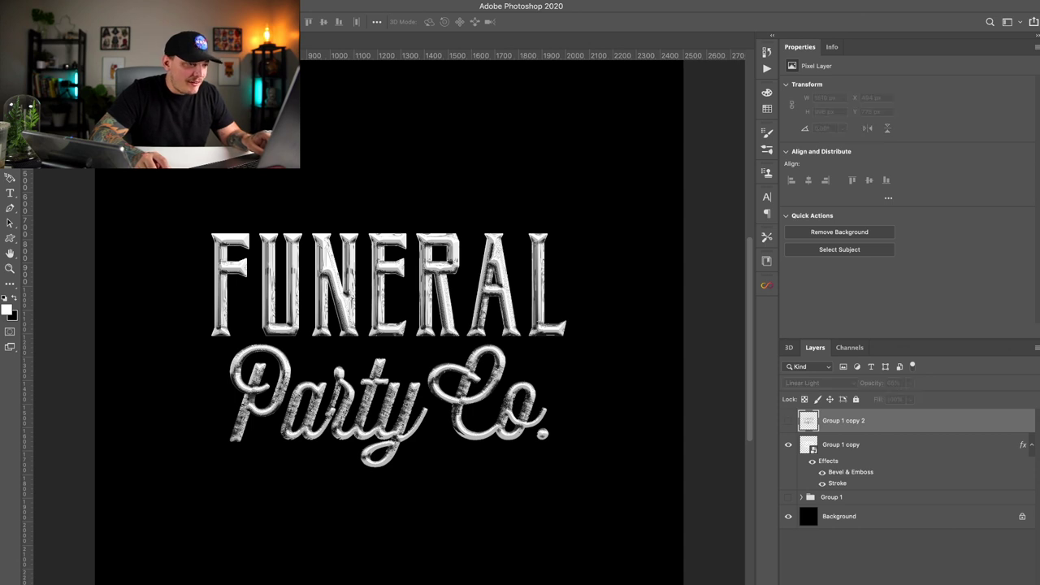
pyautogui.click(788, 421)
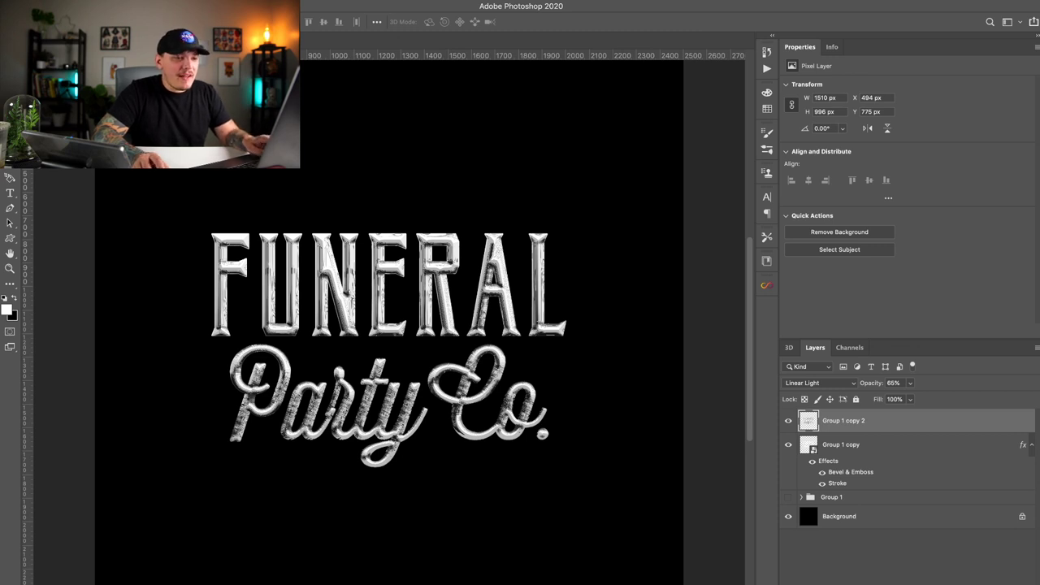
# Step: Group the chrome copy with the styled smart object, duplicate that group, and hide the original group
pyautogui.keyDown('shift'); pyautogui.click(841, 445); pyautogui.keyUp('shift')
pyautogui.press('super+g')
pyautogui.press('super+j')
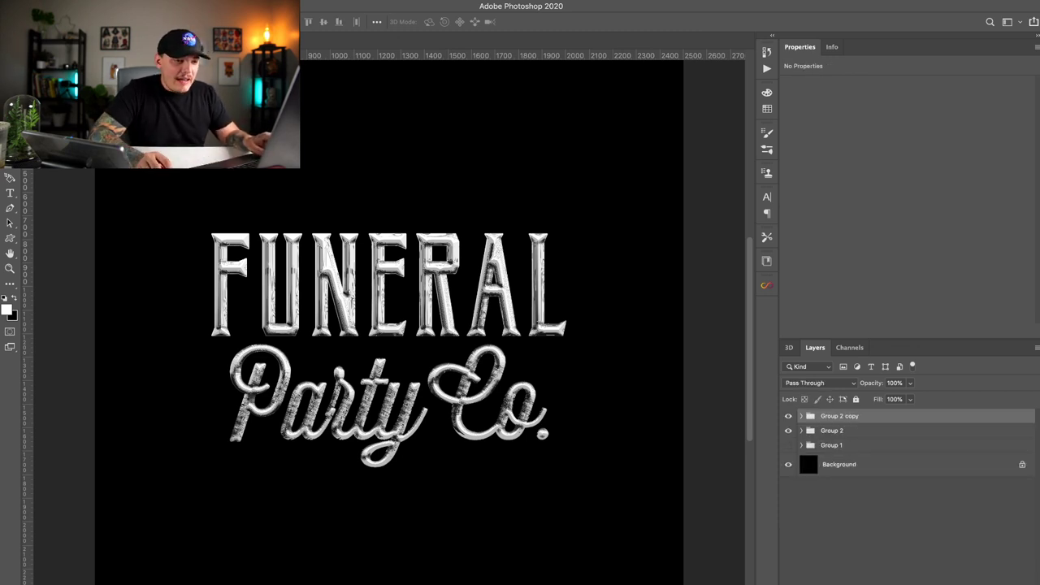
pyautogui.click(788, 431)
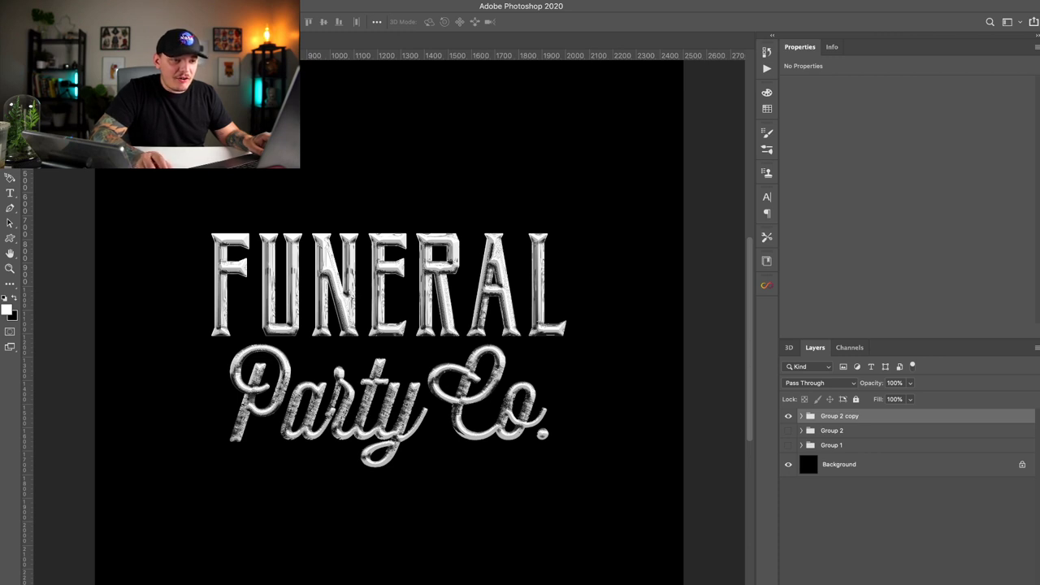
# Step: Convert the duplicated lettering group into a smart object and rename the hidden Group 2 as "Funeral Party Co"
pyautogui.press('super+shift+o')
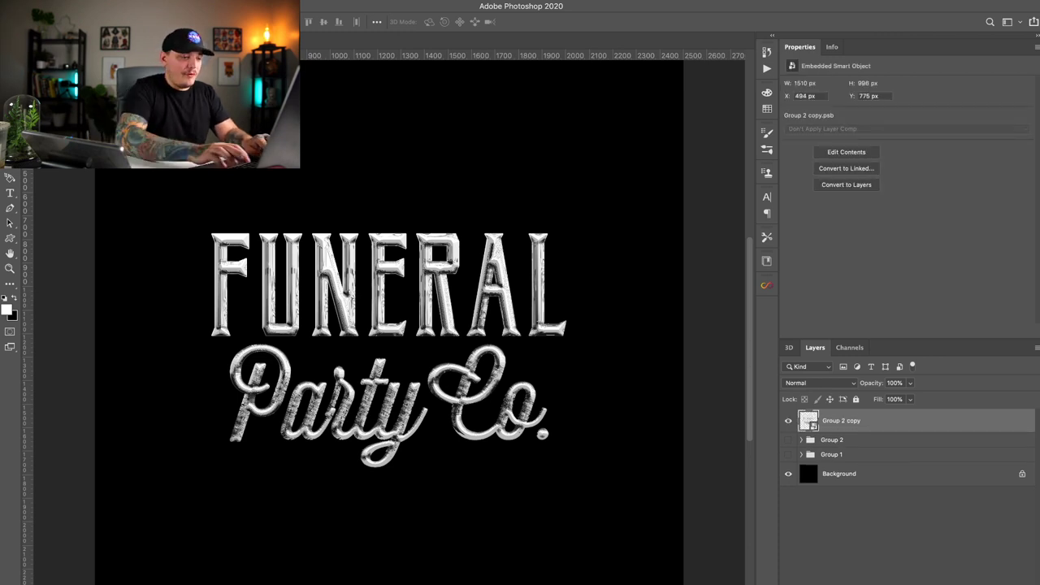
pyautogui.doubleClick(832, 440)
pyautogui.write('Funeral PAr')
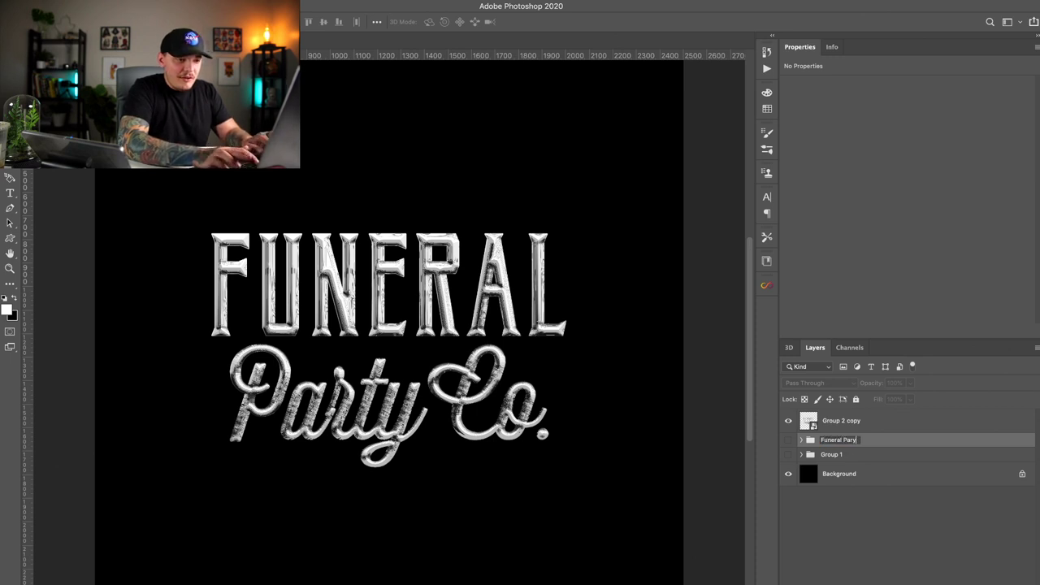
pyautogui.press('BackSpace')
pyautogui.write('ty Co')
pyautogui.press('Return')
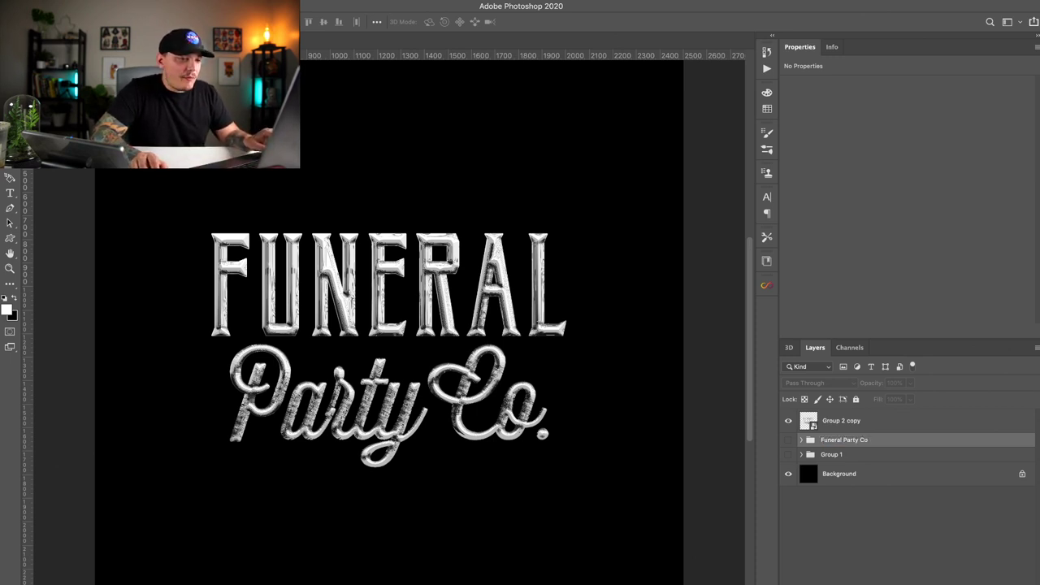
# Step: Apply Add Noise and a brightening Curves adjustment to the Group 2 copy smart object as smart filters
pyautogui.click(842, 420)
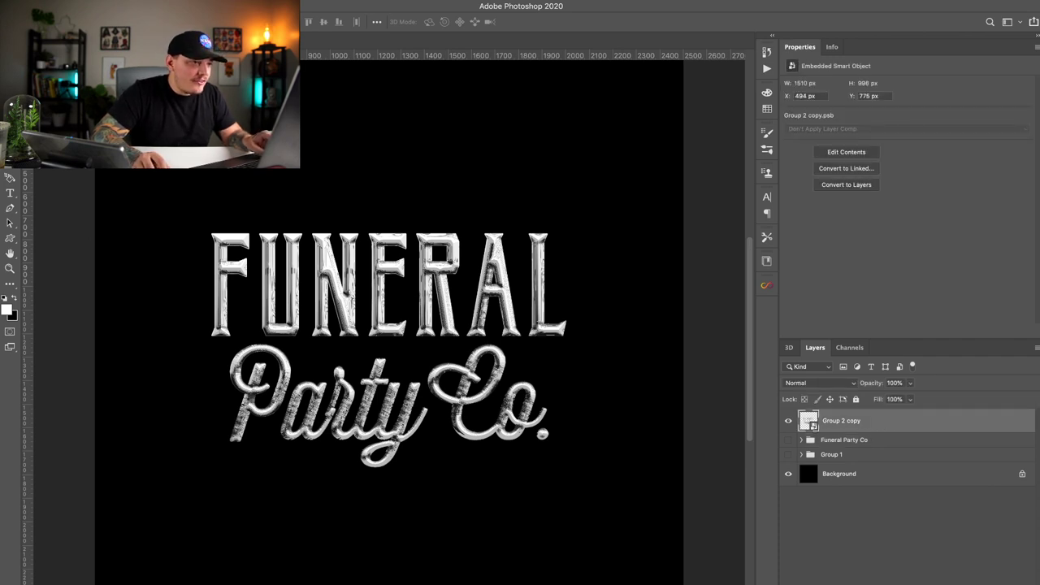
pyautogui.click(446, 310)
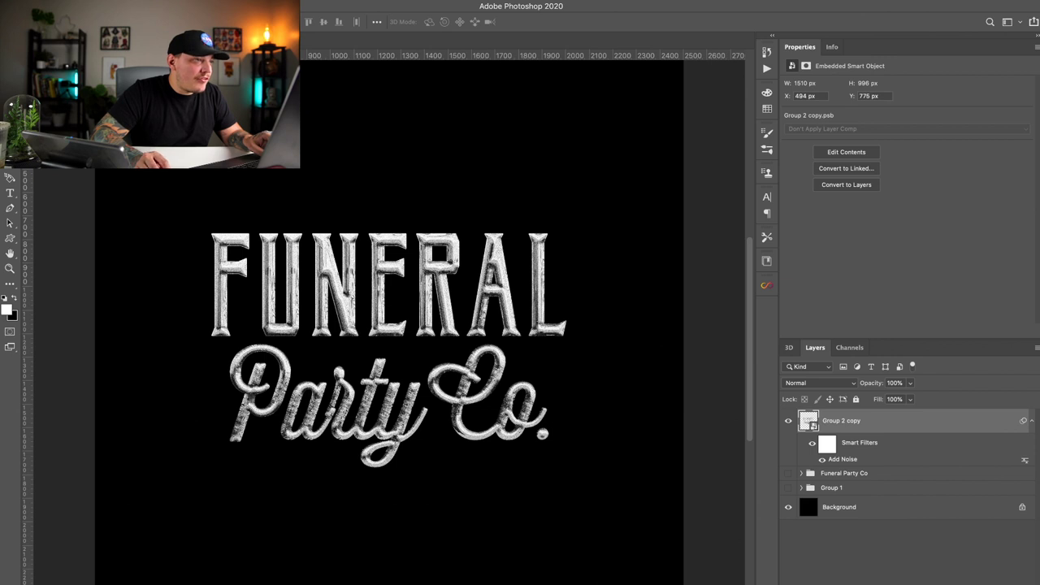
pyautogui.hotkey('ctrl', 'm')
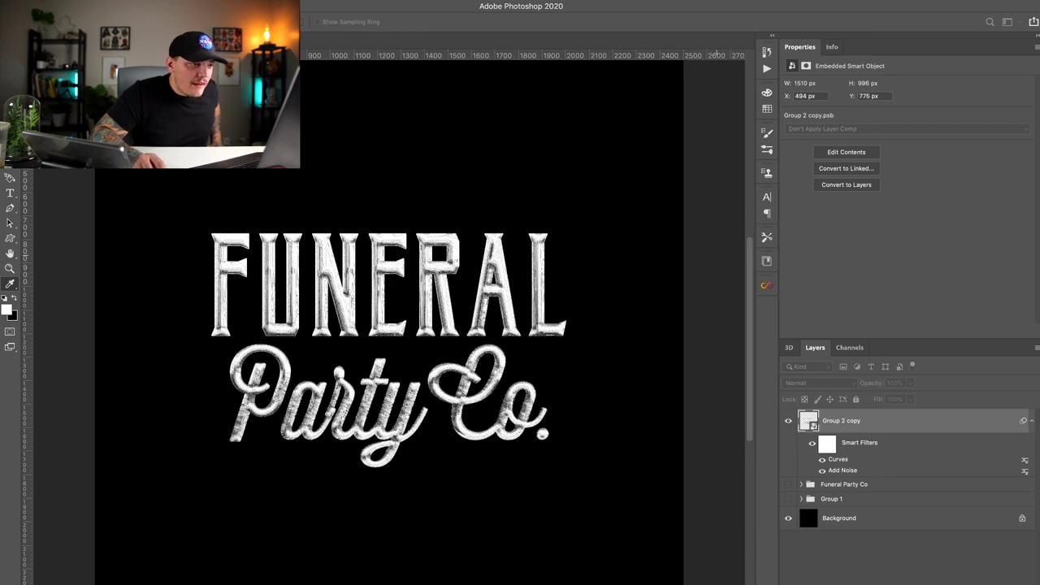
pyautogui.press('v')
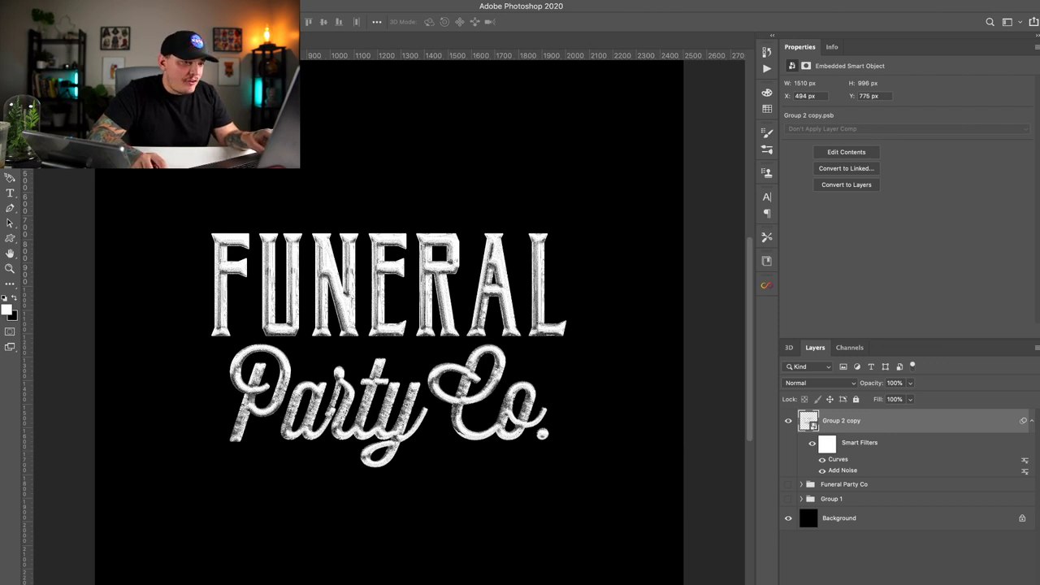
pyautogui.press('super+comma')
pyautogui.press('super+comma')
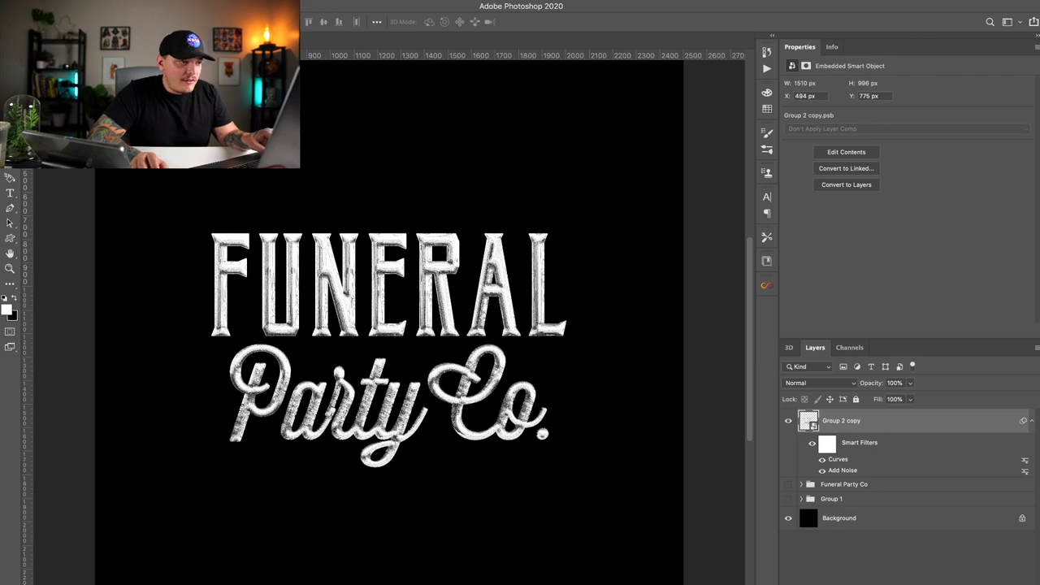
# Step: Add a Gradient Map clipped to the lettering, try a cyan-to-magenta gradient, and reverse its colours
pyautogui.press('super+shift+g')
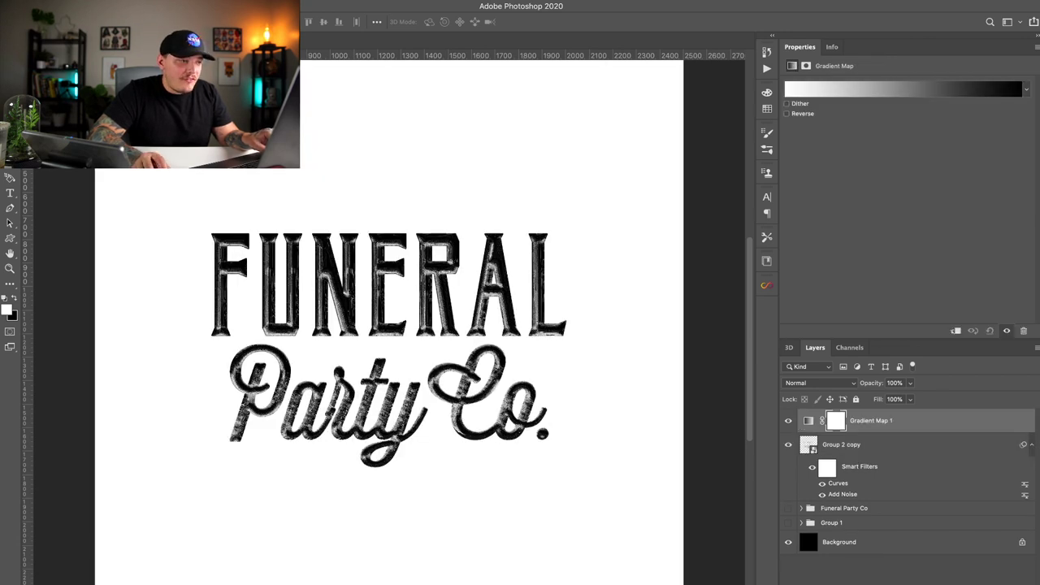
pyautogui.press('super+alt+g')
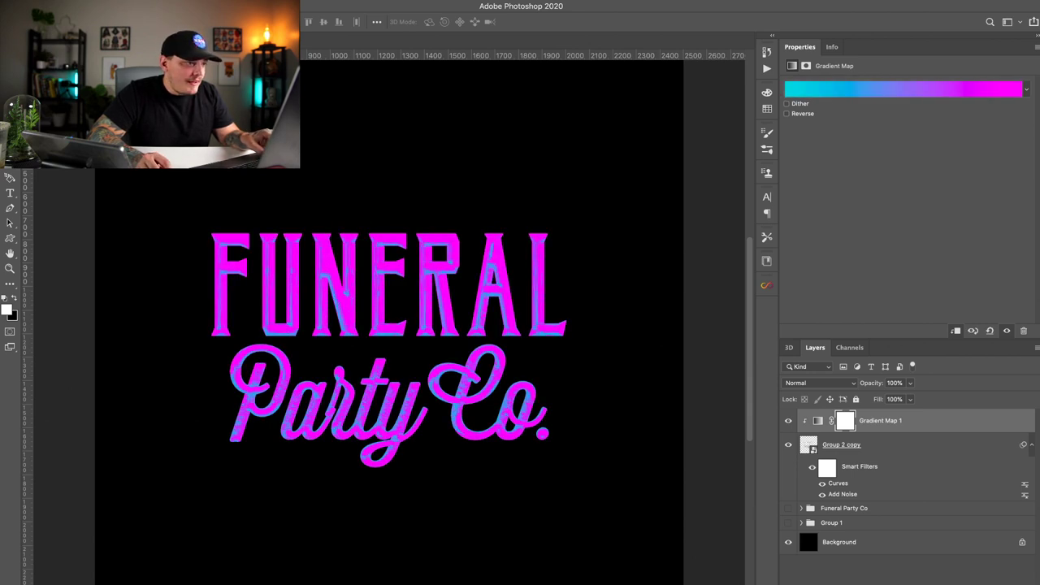
pyautogui.click(787, 114)
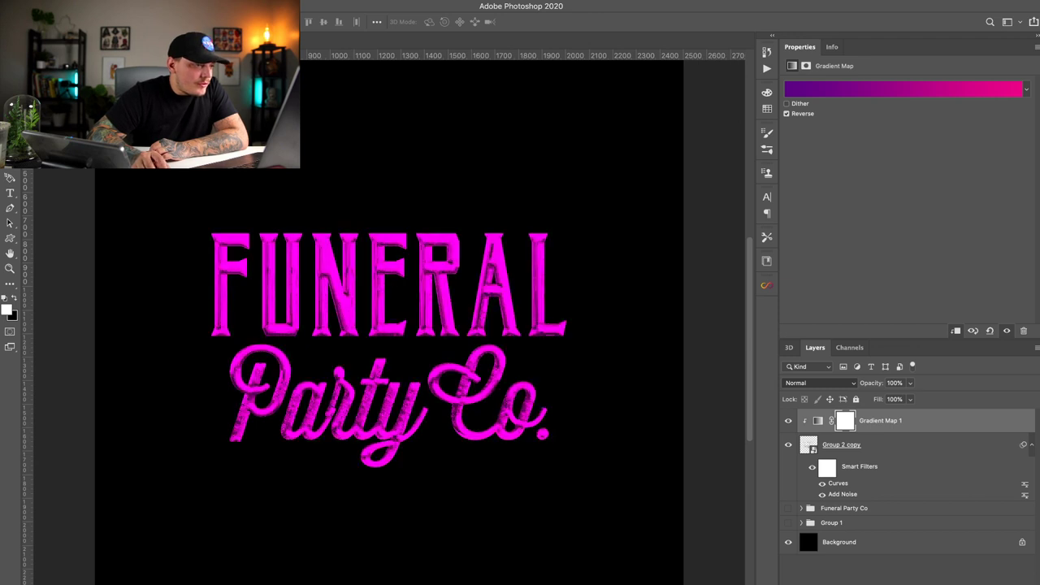
# Step: Set the gradient map's blend mode to Hard Light, try fill values such as 18% and 26%, and restore the fill to 100%
pyautogui.click(813, 533)
pyautogui.click(910, 399)
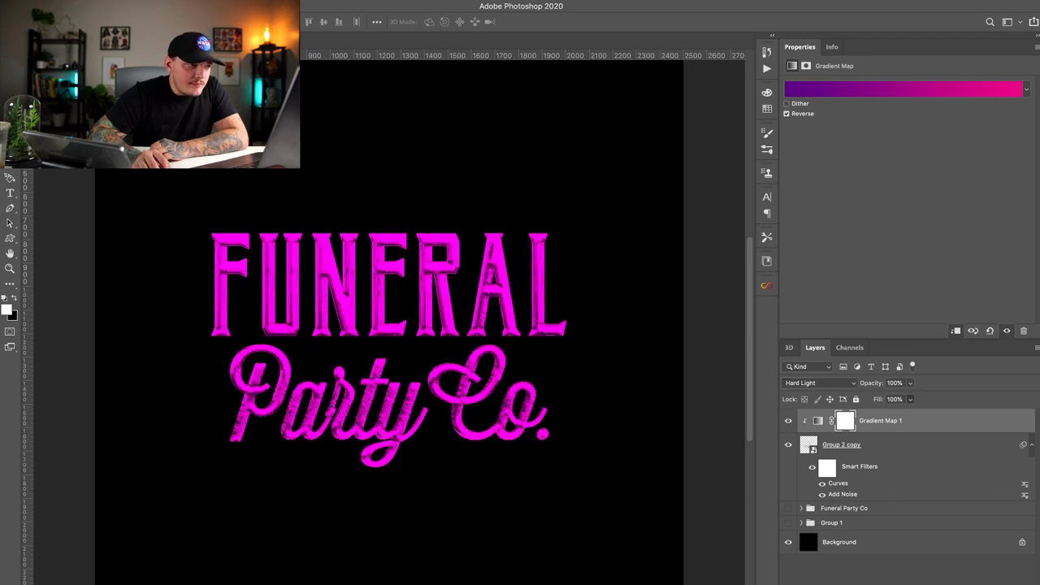
pyautogui.moveTo(910, 411); pyautogui.dragTo(881, 411)
pyautogui.hotkey('shift', '2')
pyautogui.hotkey('shift', '4')
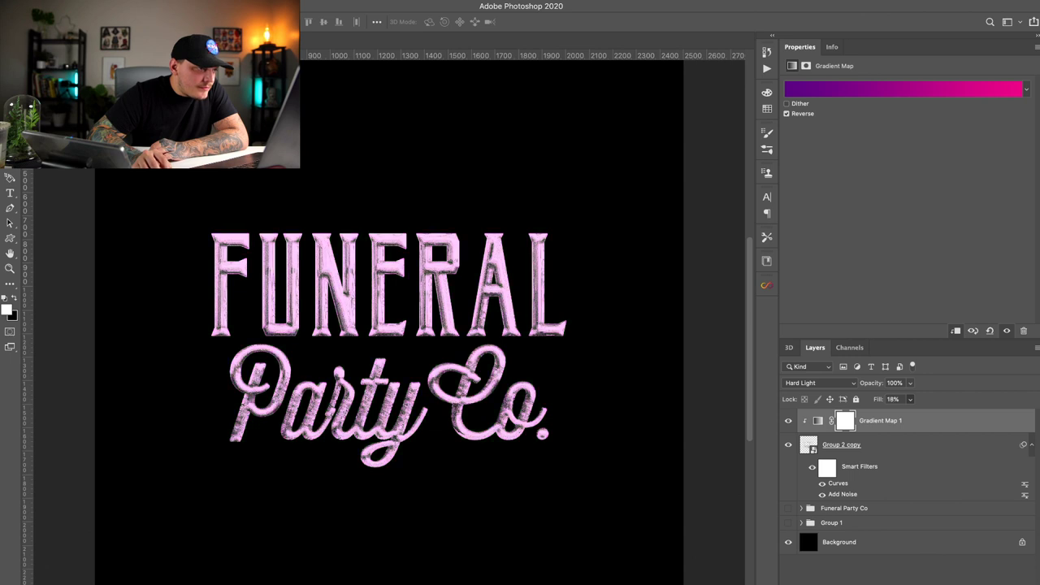
pyautogui.hotkey('shift', '5')
pyautogui.hotkey('shift', '2')
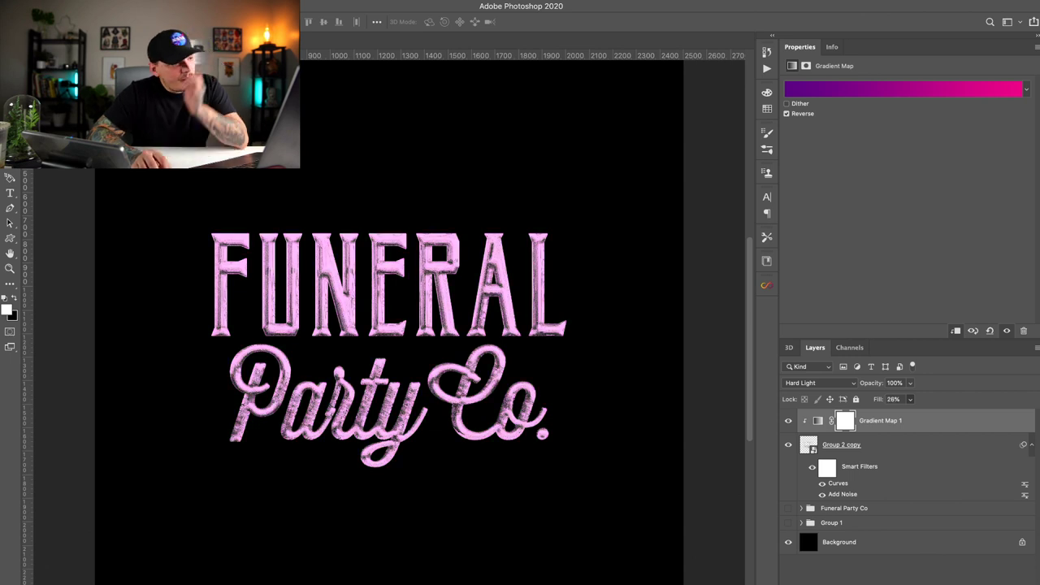
pyautogui.moveTo(883, 412); pyautogui.dragTo(910, 411)
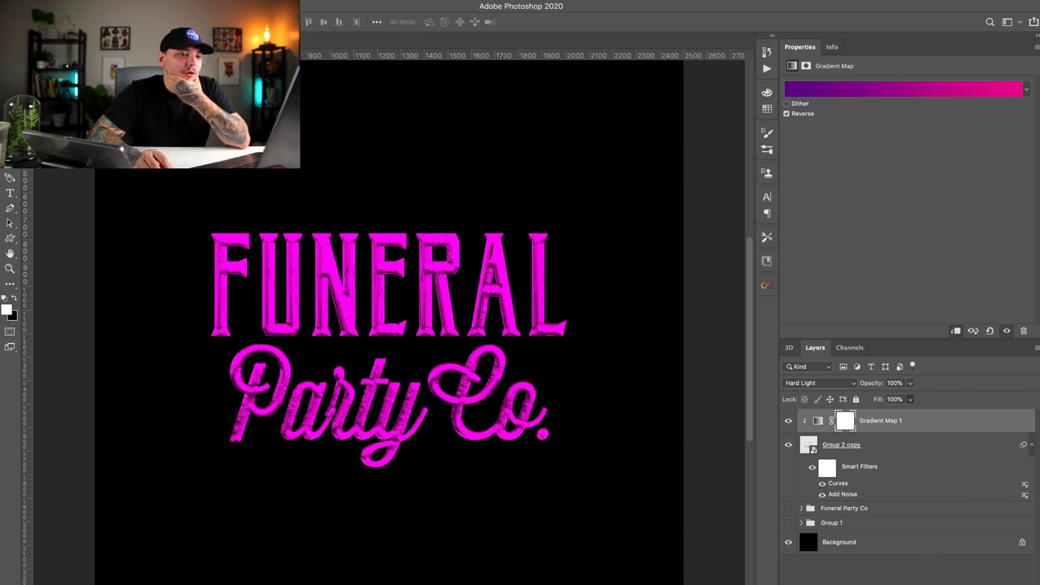
# Step: Try other gradients on the gradient map, such as blue-grey to beige, cream to light blue, and mint to pink
pyautogui.click(818, 420)
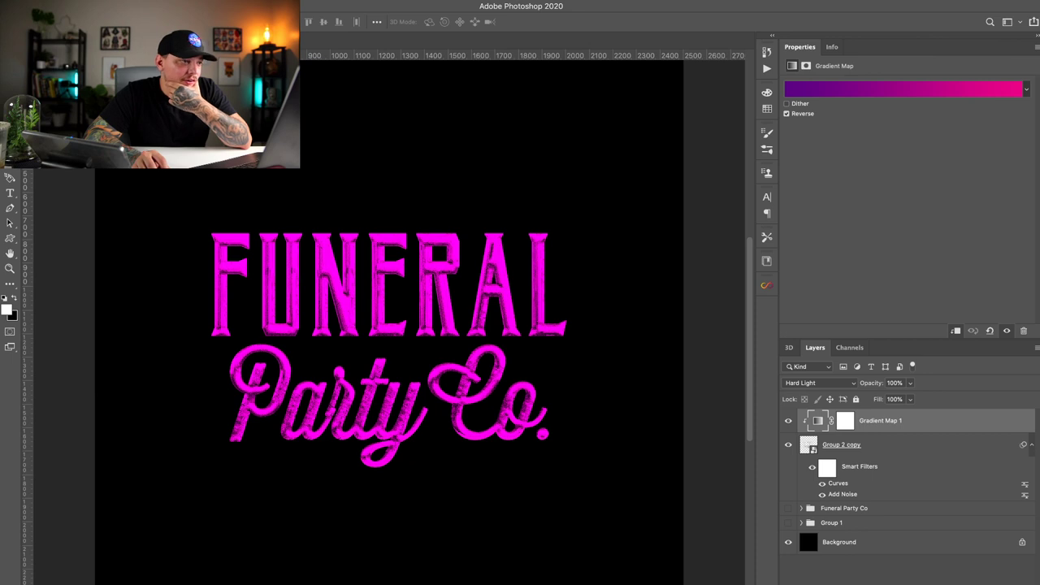
pyautogui.press('super+z')
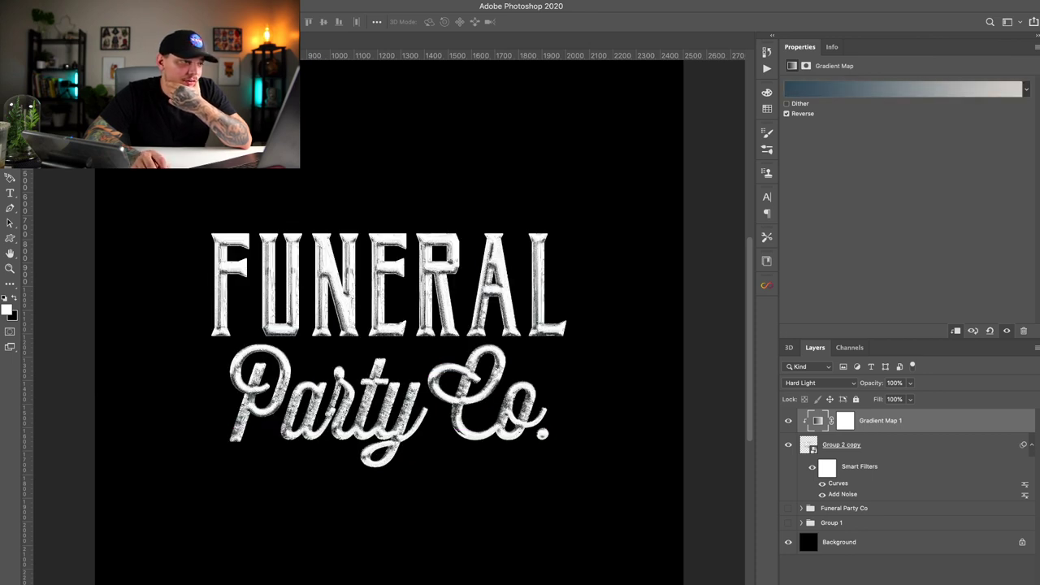
pyautogui.press('super+z')
pyautogui.press('super+z')
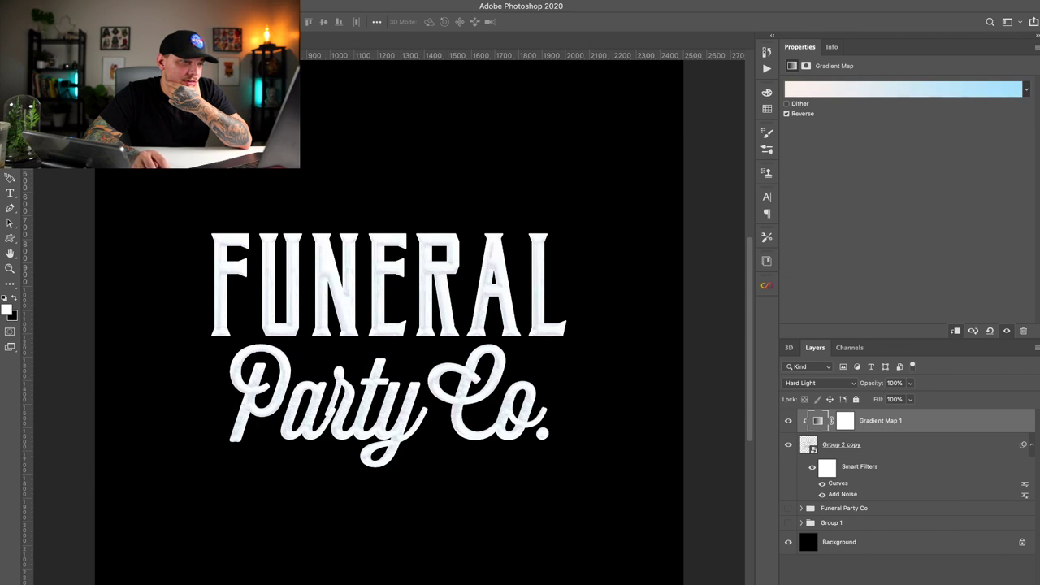
pyautogui.hotkey('ctrl', 'z')
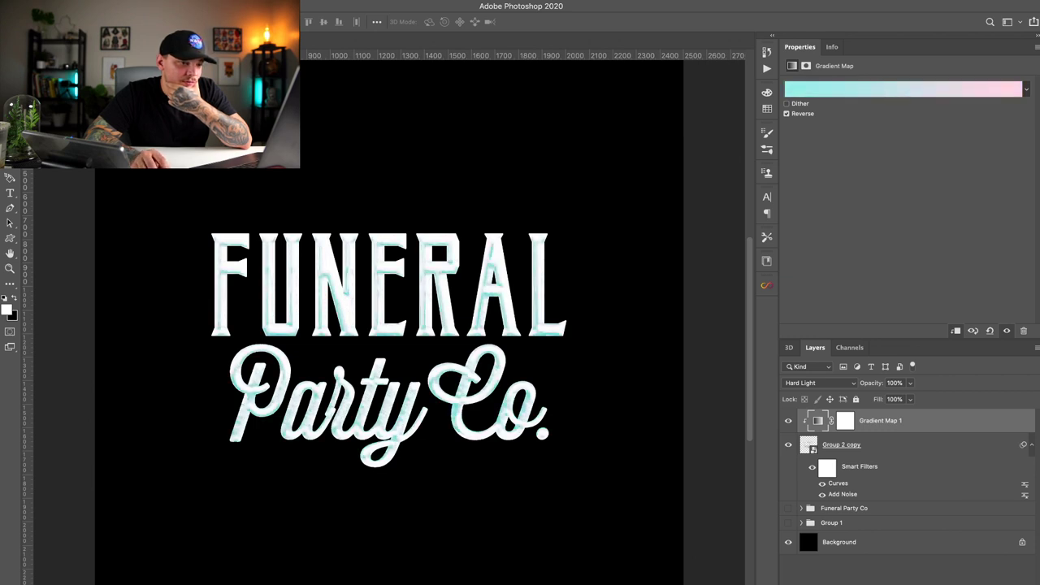
# Step: Compare blend modes such as Darker Color and Normal on the gradient map, and delete the gradient map layer
pyautogui.click(819, 383)
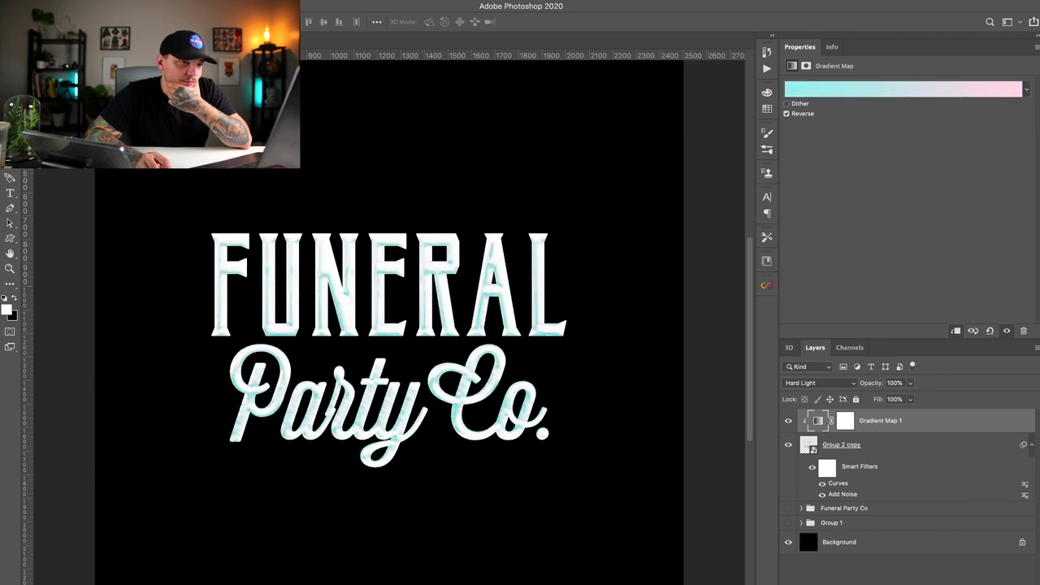
pyautogui.click(819, 383)
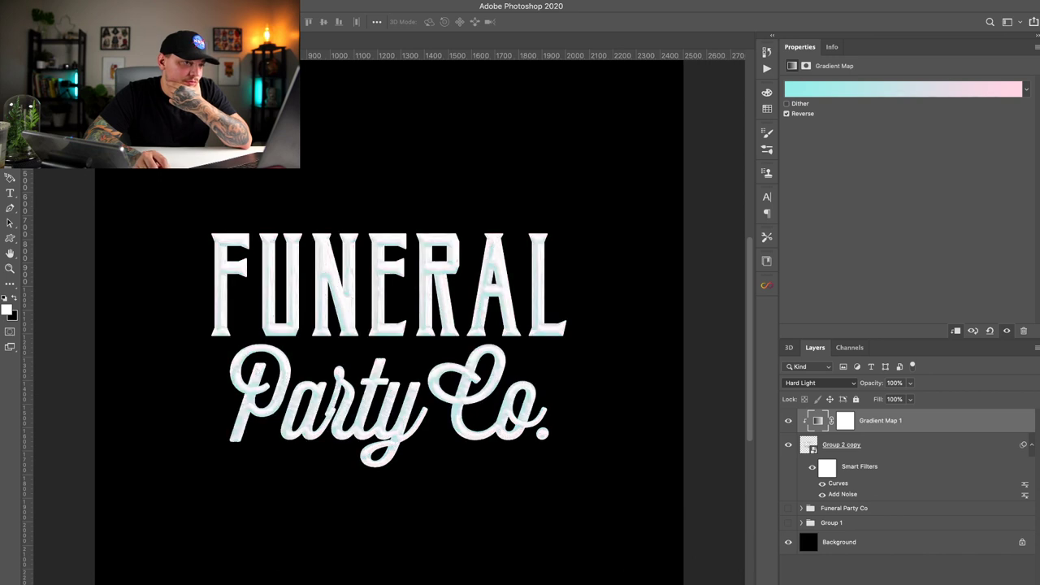
pyautogui.click(812, 287)
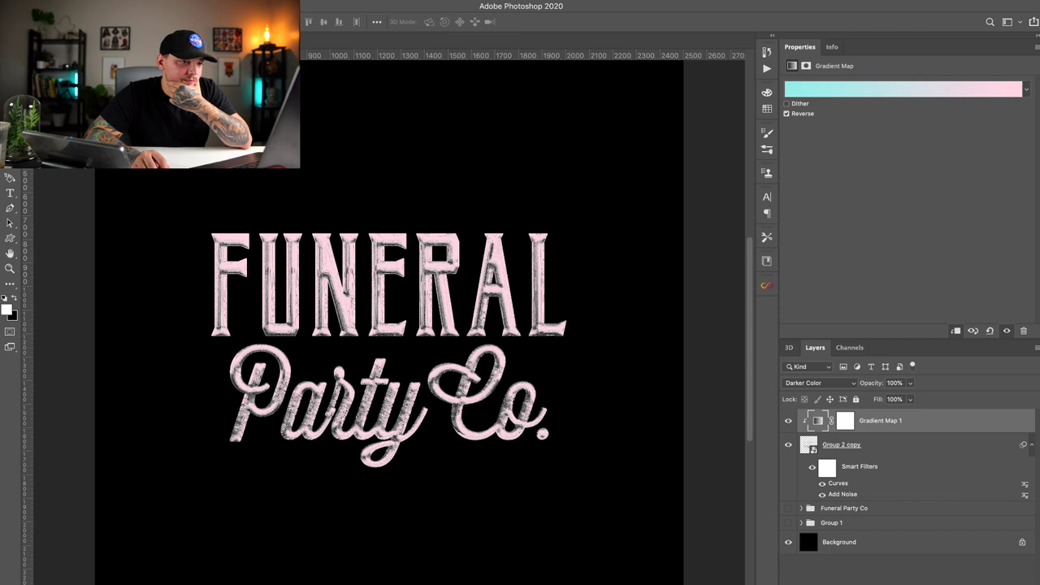
pyautogui.click(819, 383)
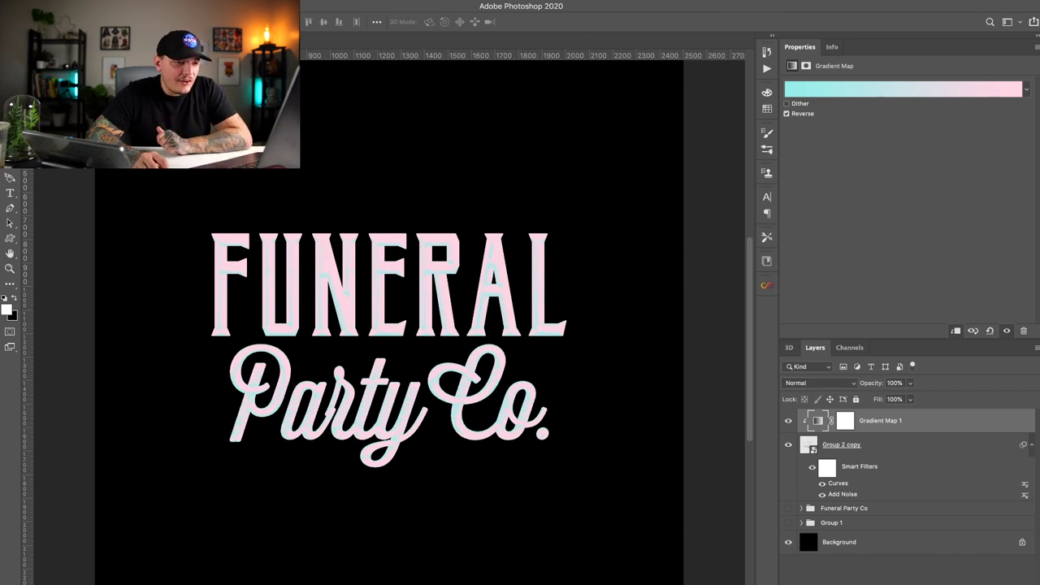
pyautogui.press('Delete')
pyautogui.click(788, 421)
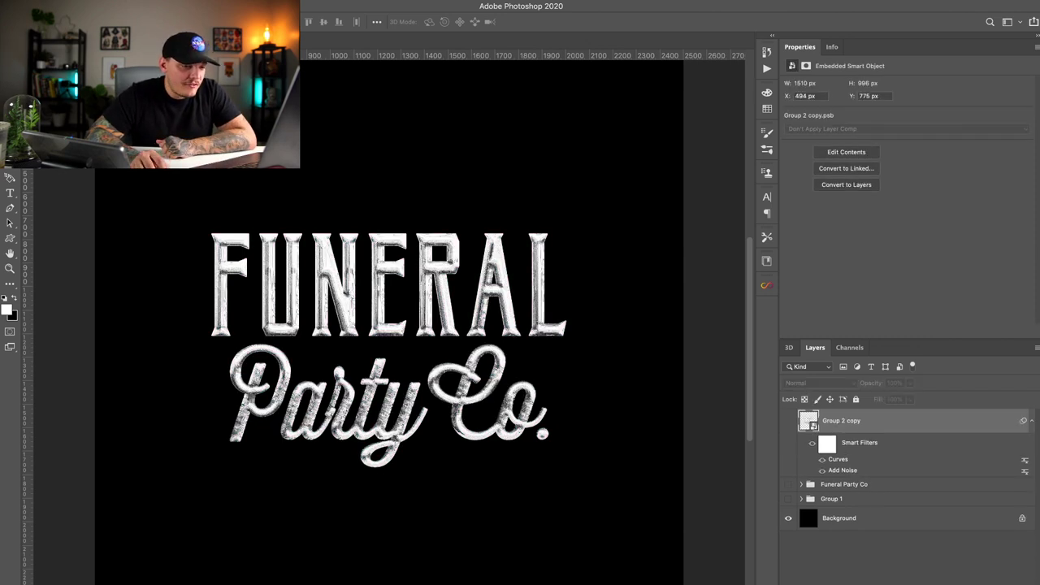
pyautogui.click(788, 421)
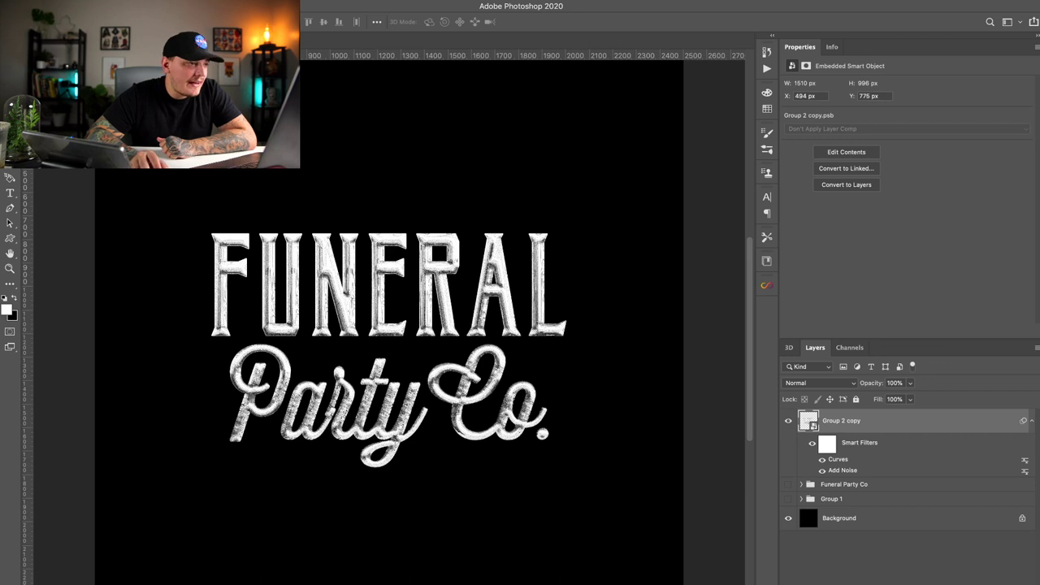
# Step: Add an Inner Glow effect to the lettering smart object and try light blue and yellow glow colours
pyautogui.click(902, 528)
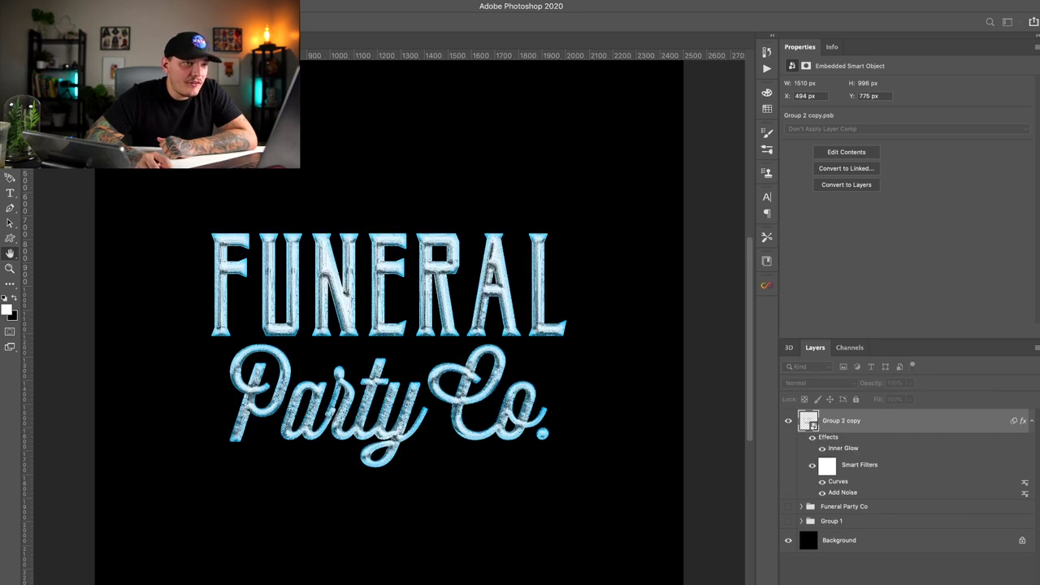
pyautogui.press('i')
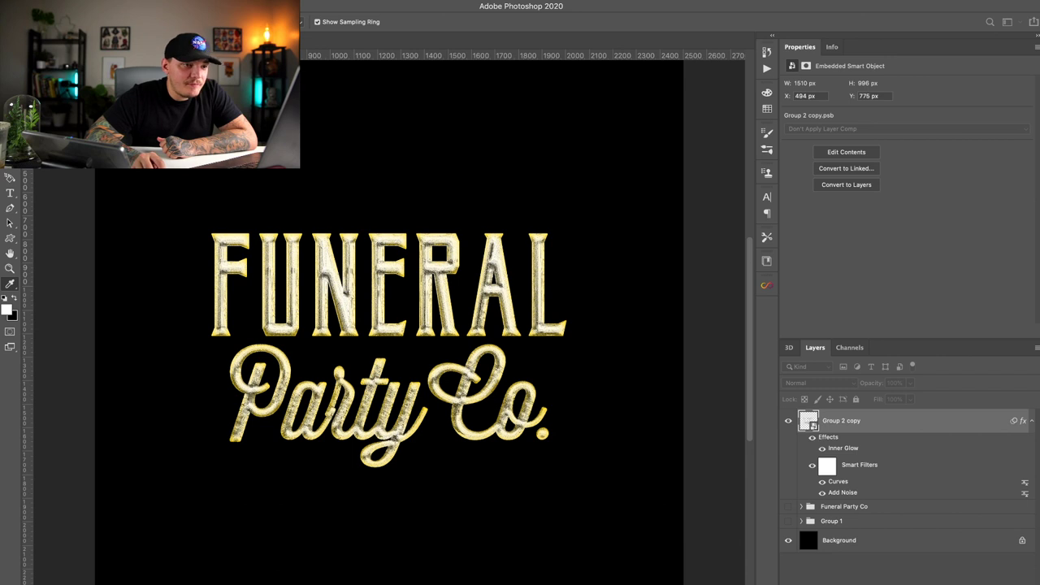
pyautogui.press('h')
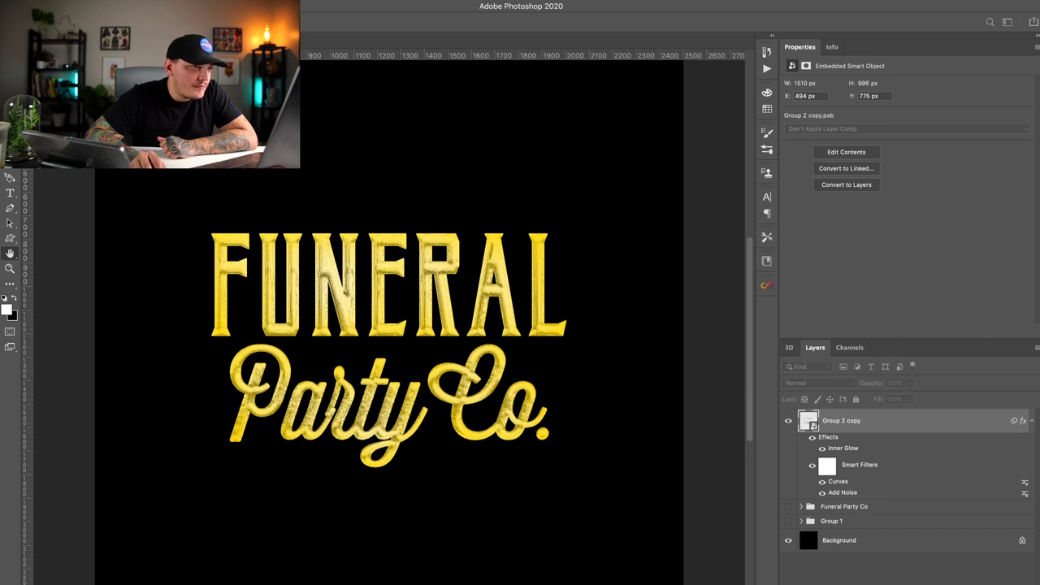
pyautogui.hotkey('ctrl', 'z')
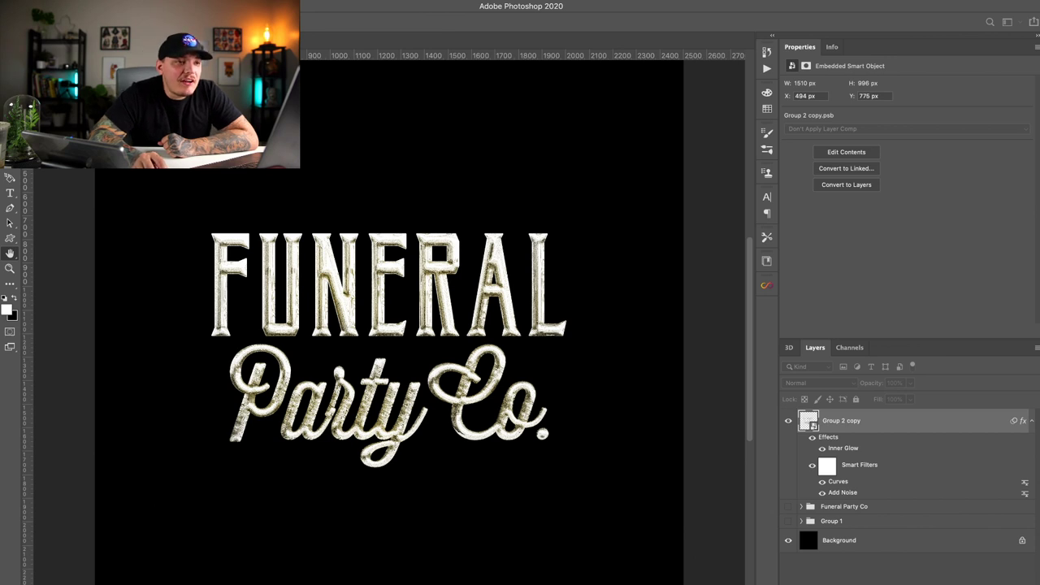
# Step: Adjust the lettering's Inner Glow to a subtle purple tint in the shaded areas and apply the layer style
pyautogui.press('i')
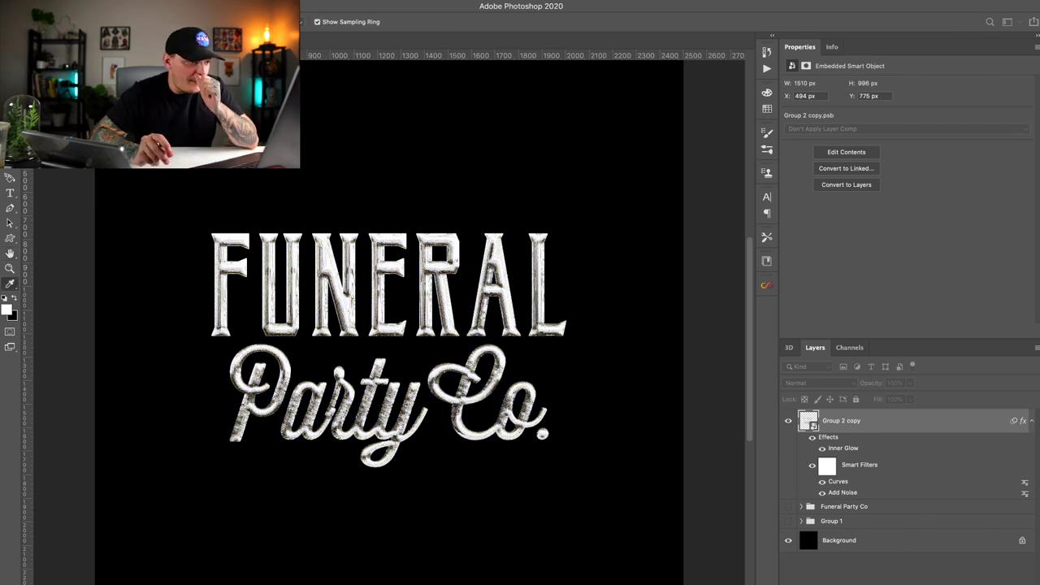
pyautogui.press('h')
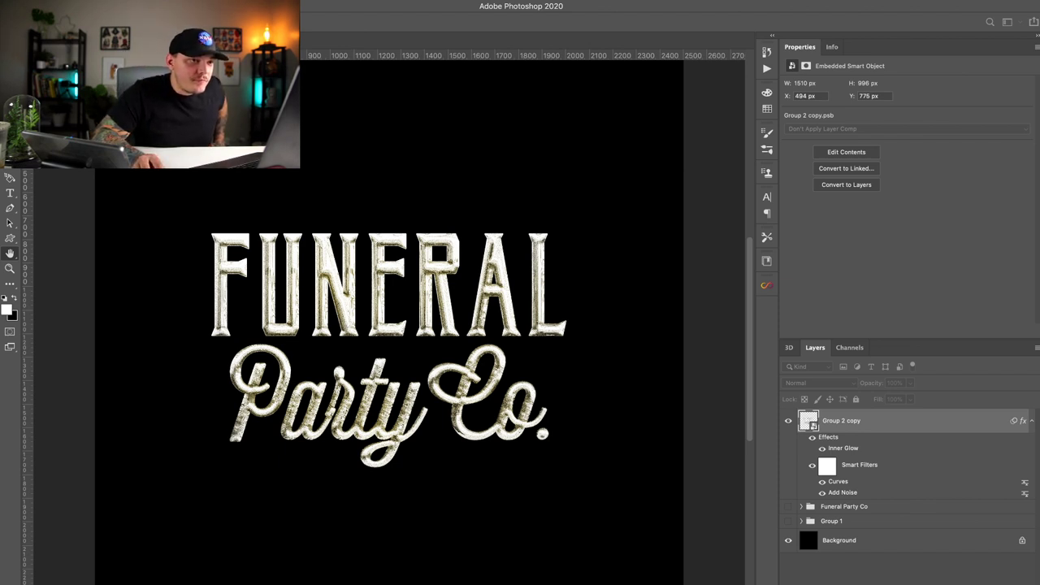
pyautogui.press('i')
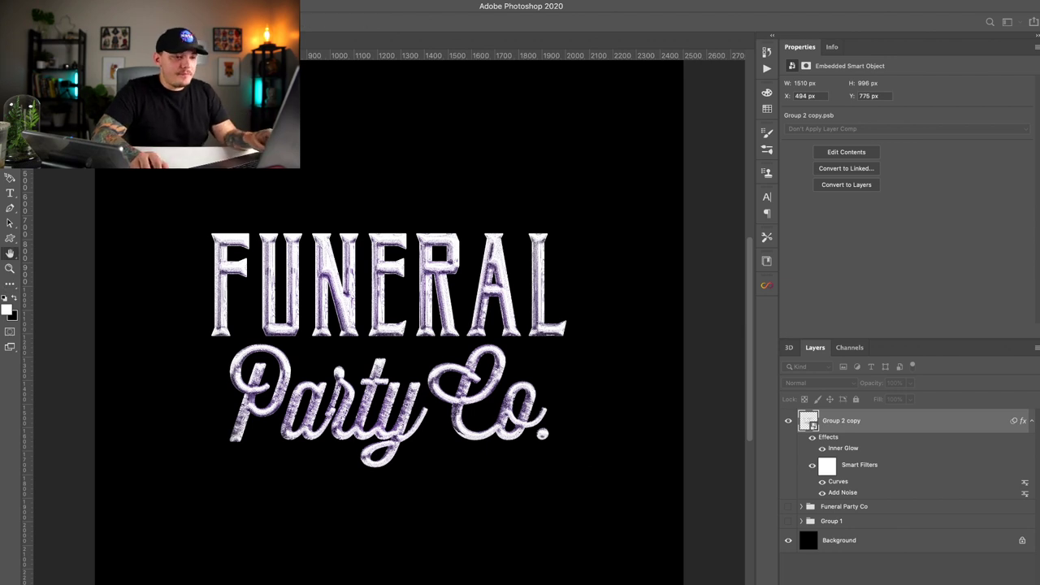
pyautogui.press('v')
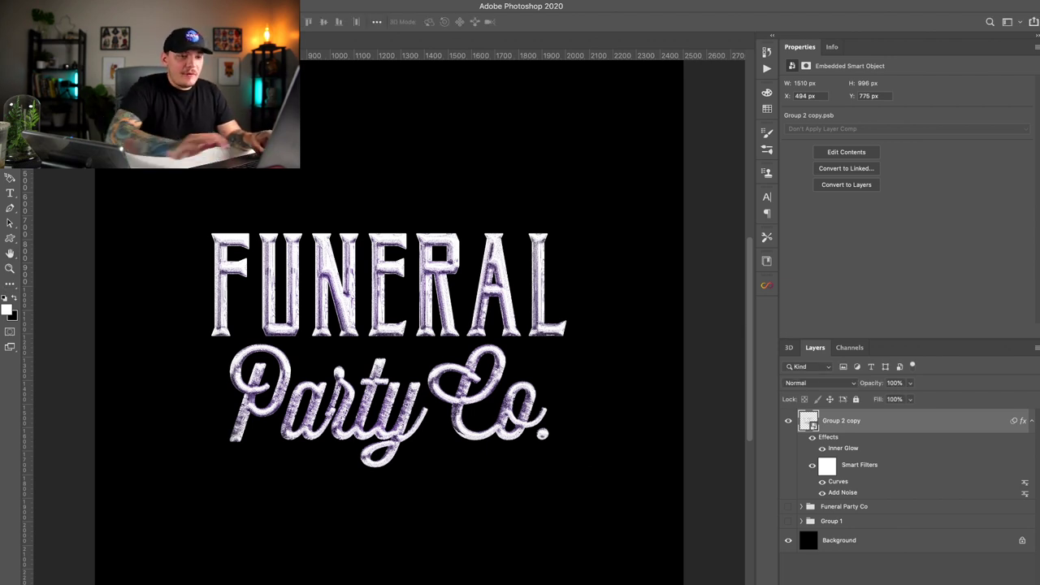
# Step: Duplicate the purple-tinted lettering smart object, hide the original, and flatten the copy into a pixel layer
pyautogui.hotkey('ctrl', 'j')
pyautogui.click(788, 511)
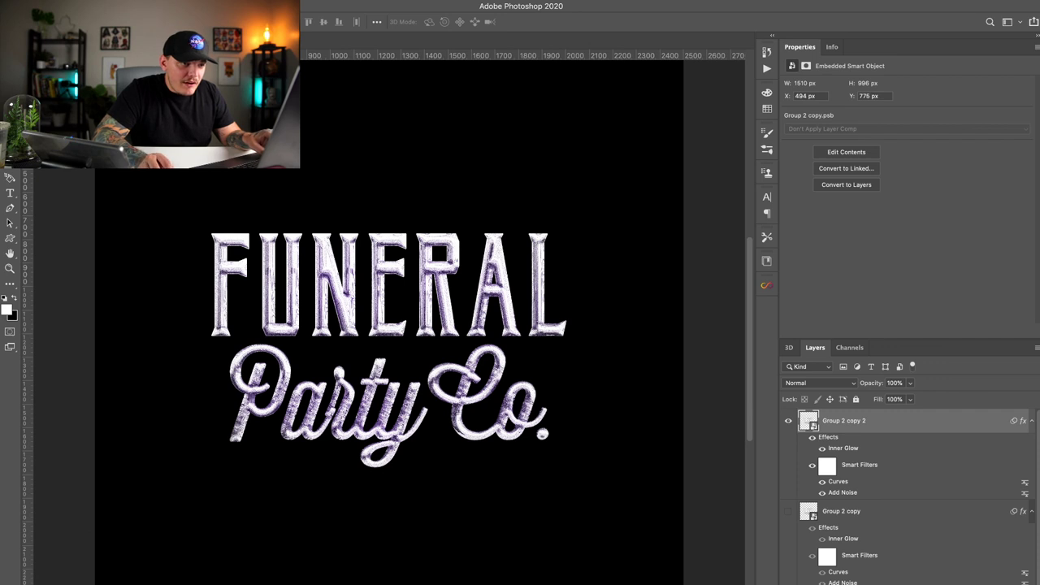
pyautogui.hotkey('ctrl', 'e')
pyautogui.click(787, 420)
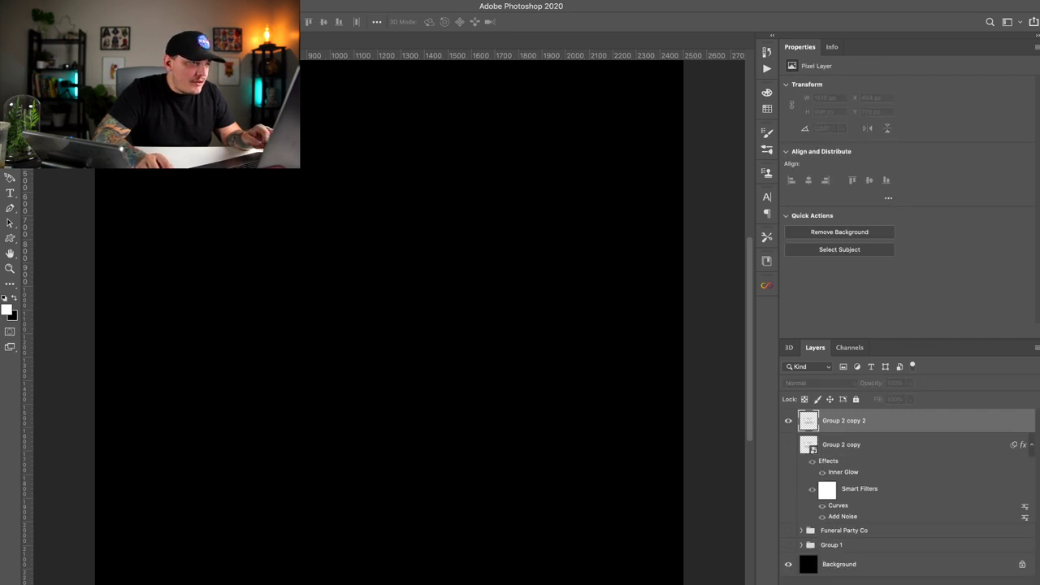
# Step: Turn the flattened lettering copy into a 3D extrusion and compare the mesh with Cast Shadows off and on
pyautogui.click(788, 420)
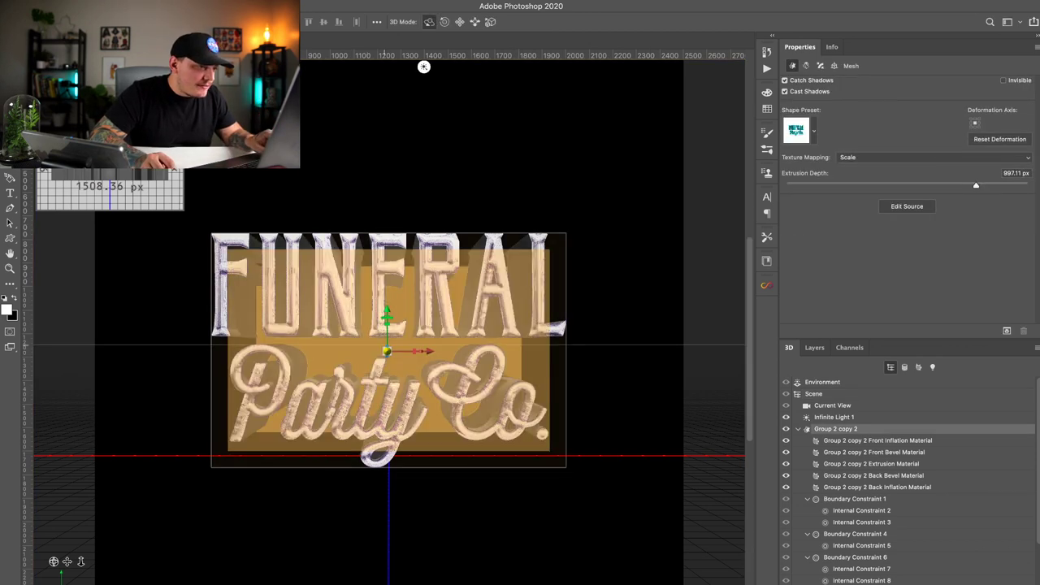
pyautogui.moveTo(387, 351); pyautogui.dragTo(387, 355)
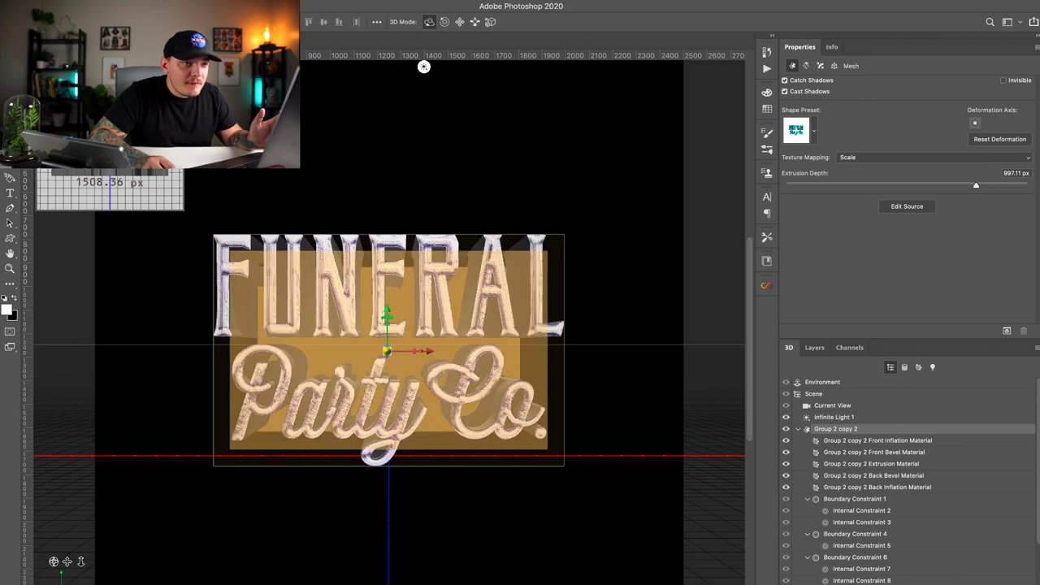
pyautogui.click(807, 65)
pyautogui.click(792, 66)
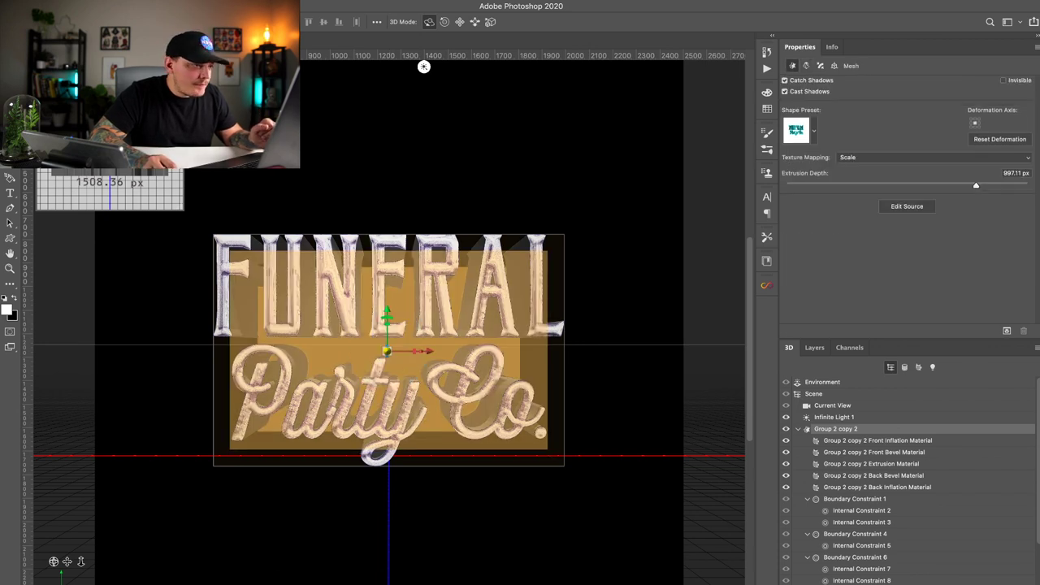
pyautogui.click(785, 81)
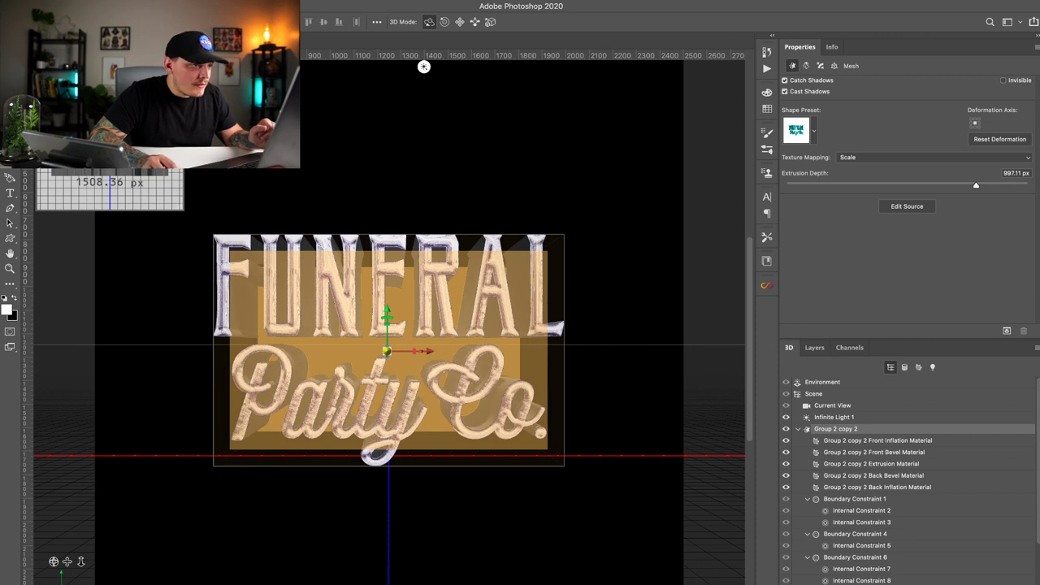
pyautogui.click(785, 92)
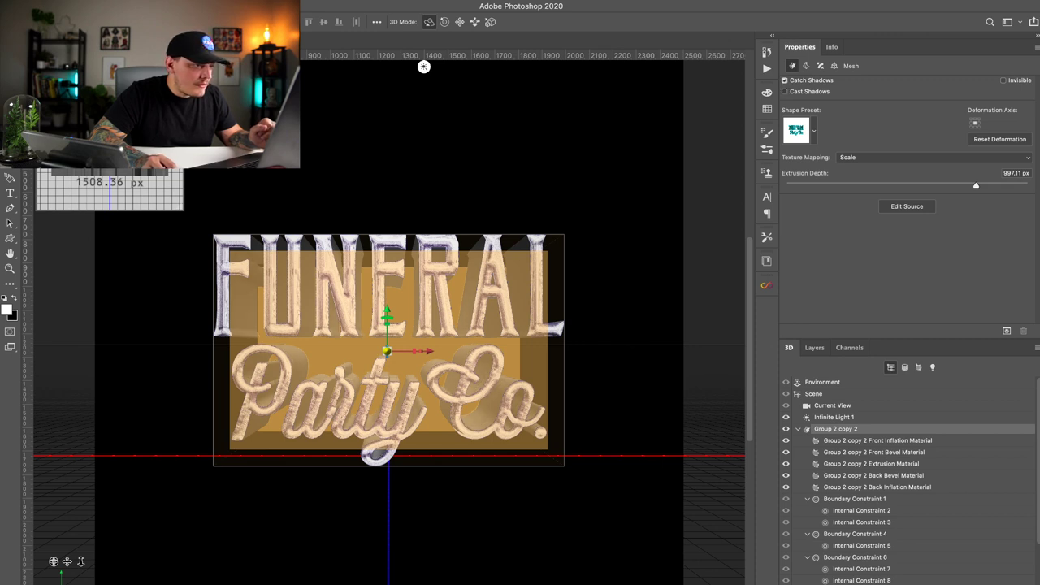
pyautogui.click(785, 92)
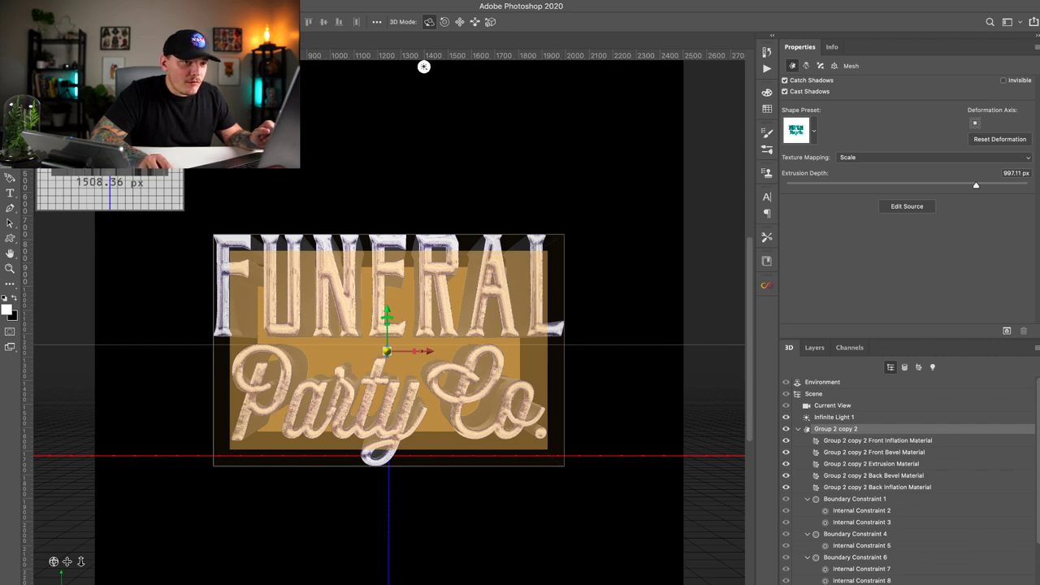
# Step: Set the 3D lettering's extrusion depth to 1707.22 px, start rendering it, and stop the render partway
pyautogui.moveTo(976, 185); pyautogui.dragTo(1000, 185)
pyautogui.doubleClick(1016, 173)
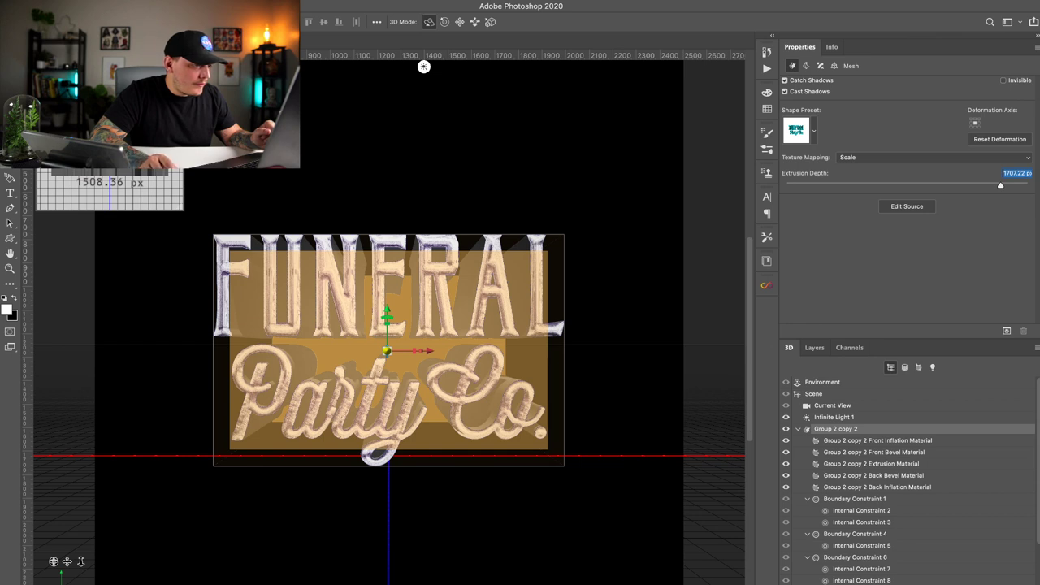
pyautogui.press('alt+shift+super+r')
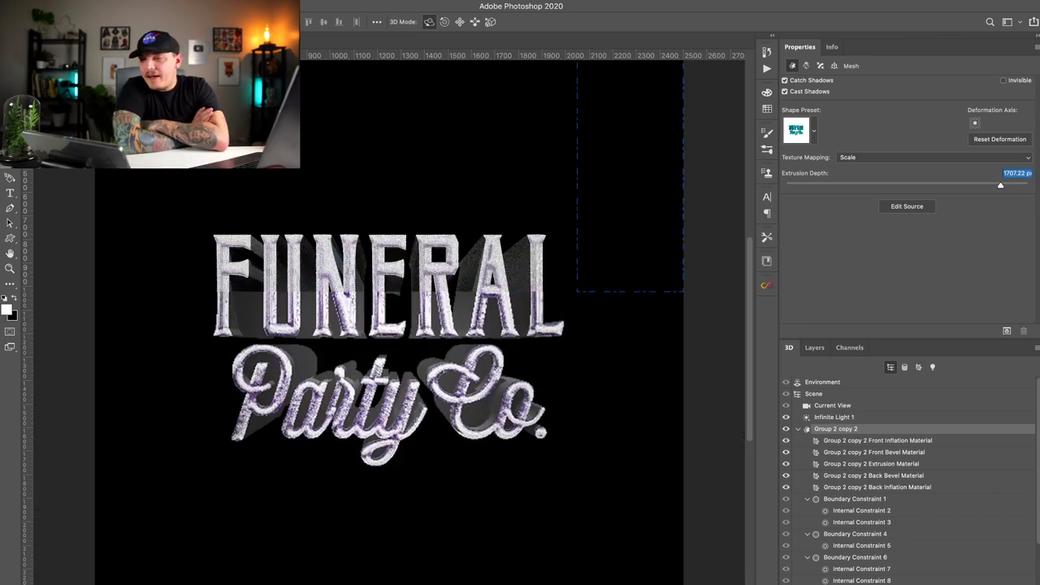
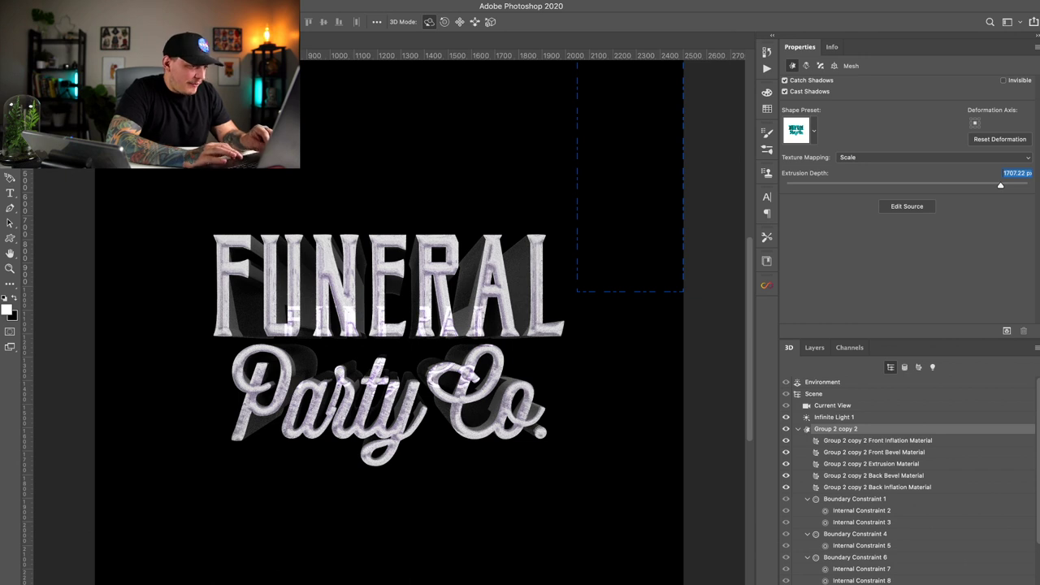
pyautogui.press('Escape')
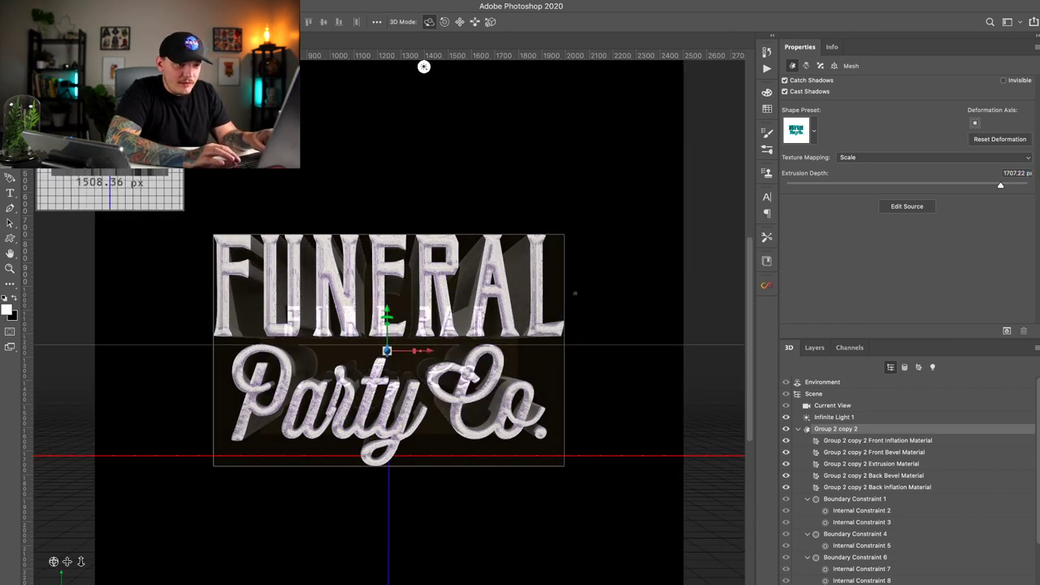
# Step: Convert the 3D lettering to a smart object with a Levels filter, try it beneath the purple-tinted original, and delete it
pyautogui.click(814, 347)
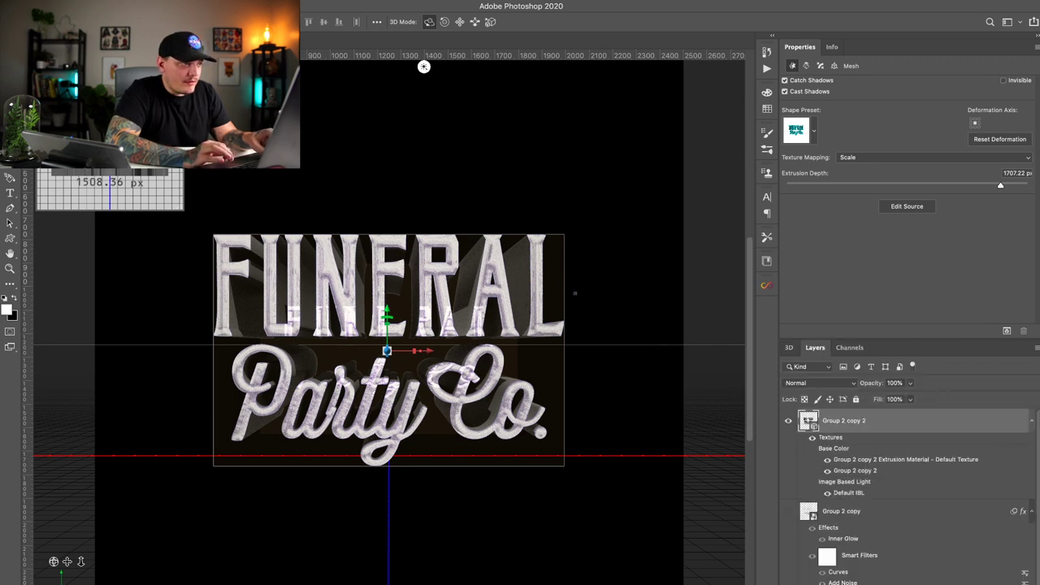
pyautogui.press('alt+shift+super+r')
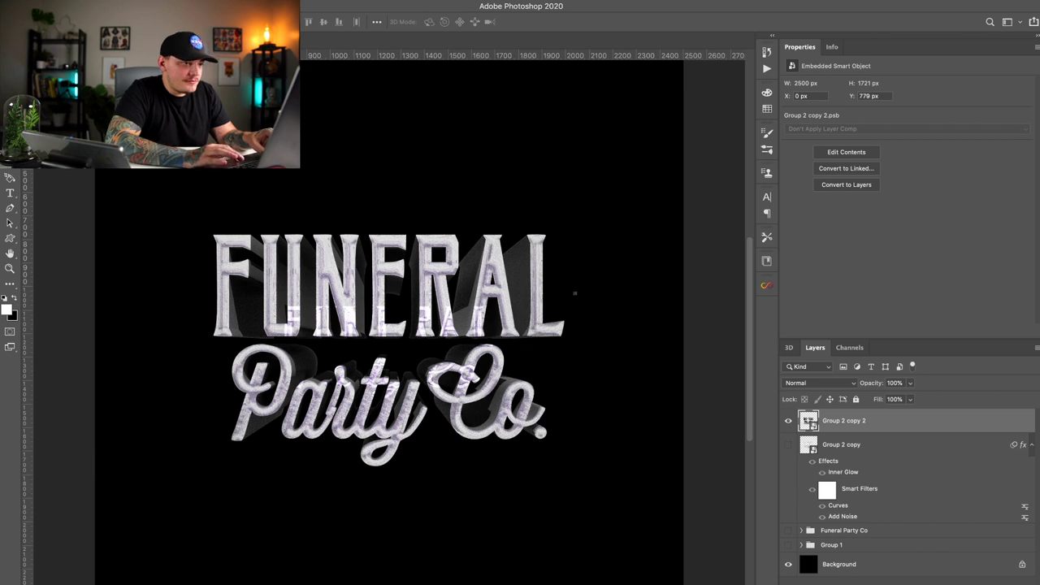
pyautogui.press('i')
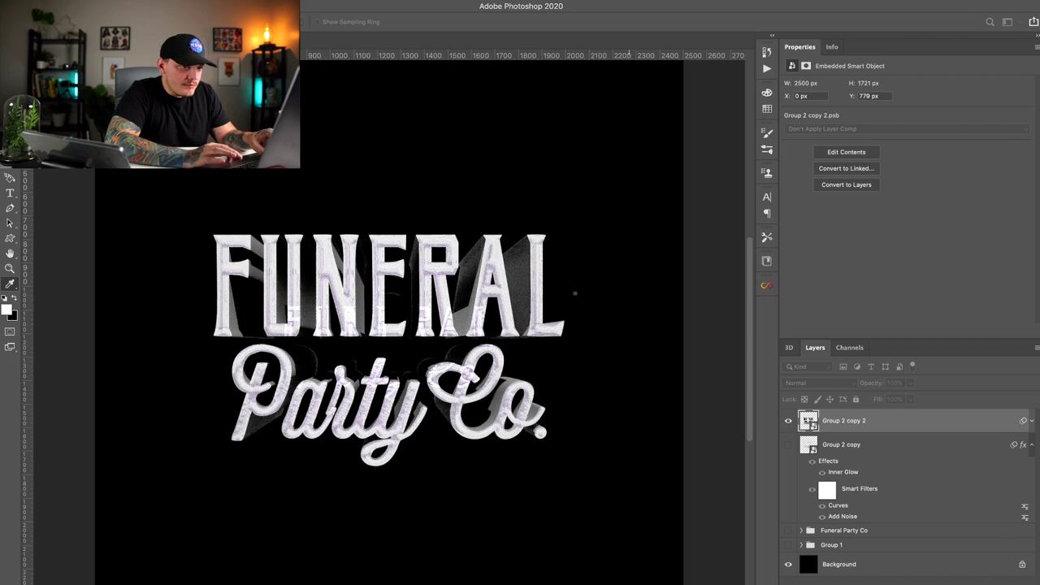
pyautogui.moveTo(845, 421); pyautogui.dragTo(845, 557)
pyautogui.click(788, 421)
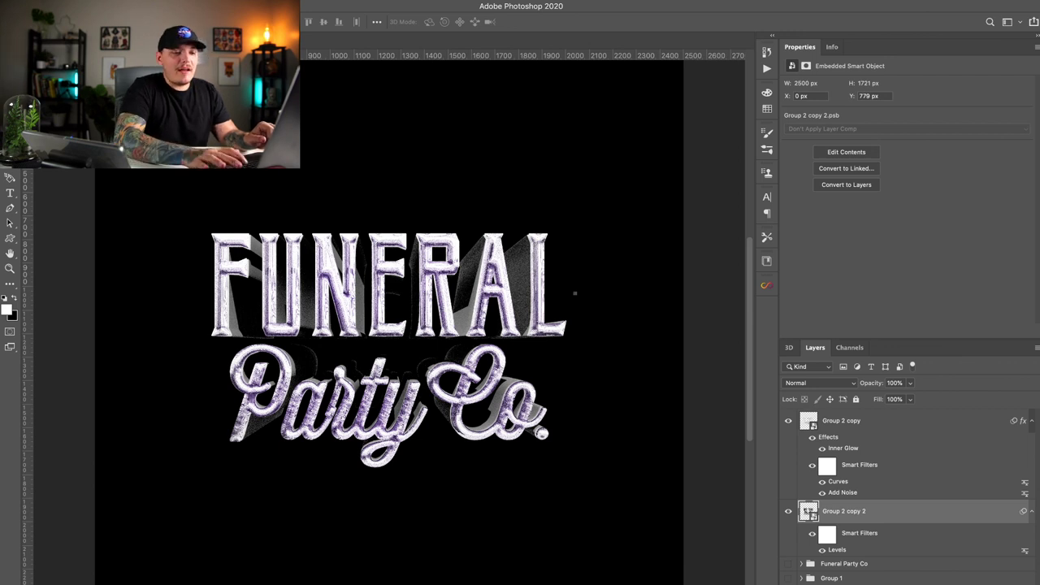
pyautogui.press('Delete')
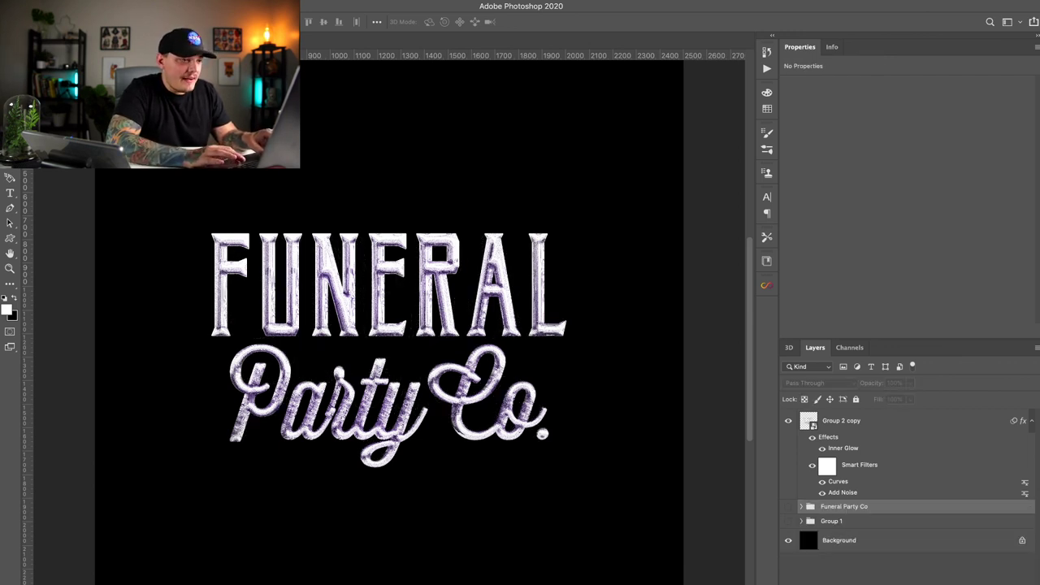
# Step: Add a cyan-to-magenta gradient fill layer above the purple-tinted lettering smart object and clip it to the lettering
pyautogui.click(788, 420)
pyautogui.click(788, 420)
pyautogui.click(809, 420)
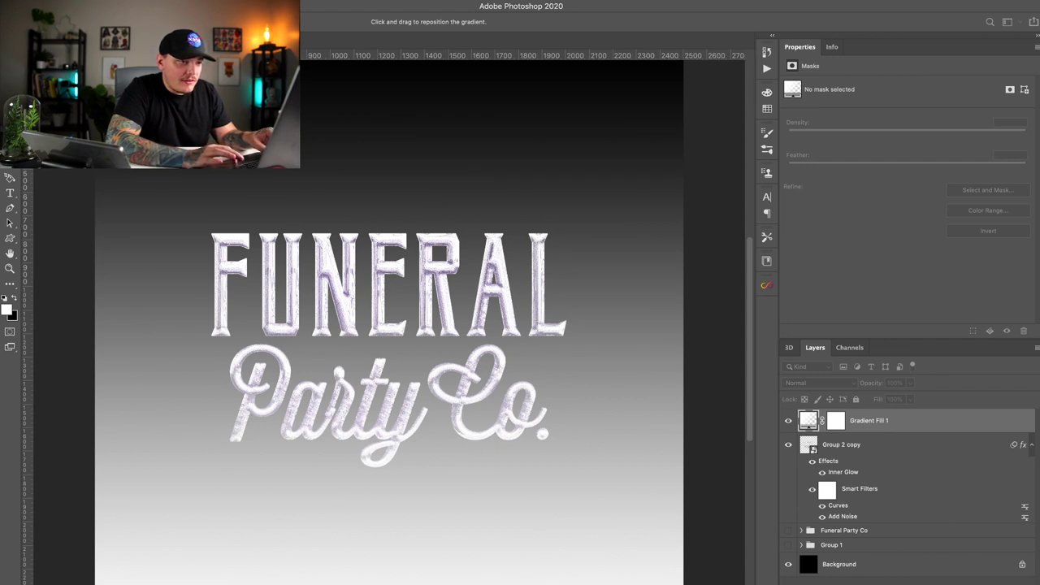
pyautogui.press('Return')
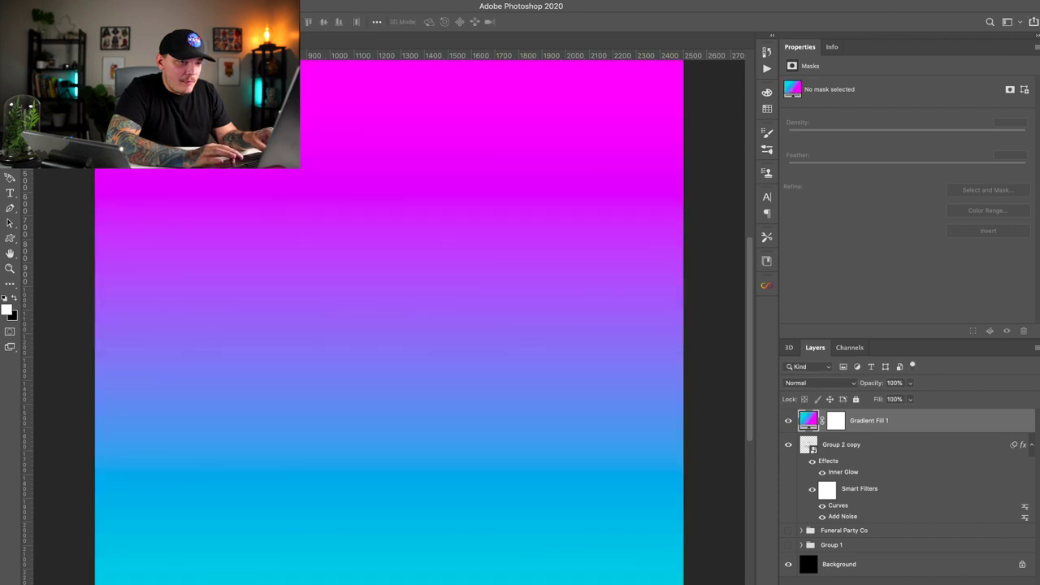
pyautogui.hotkey('ctrl', 'alt', 'g')
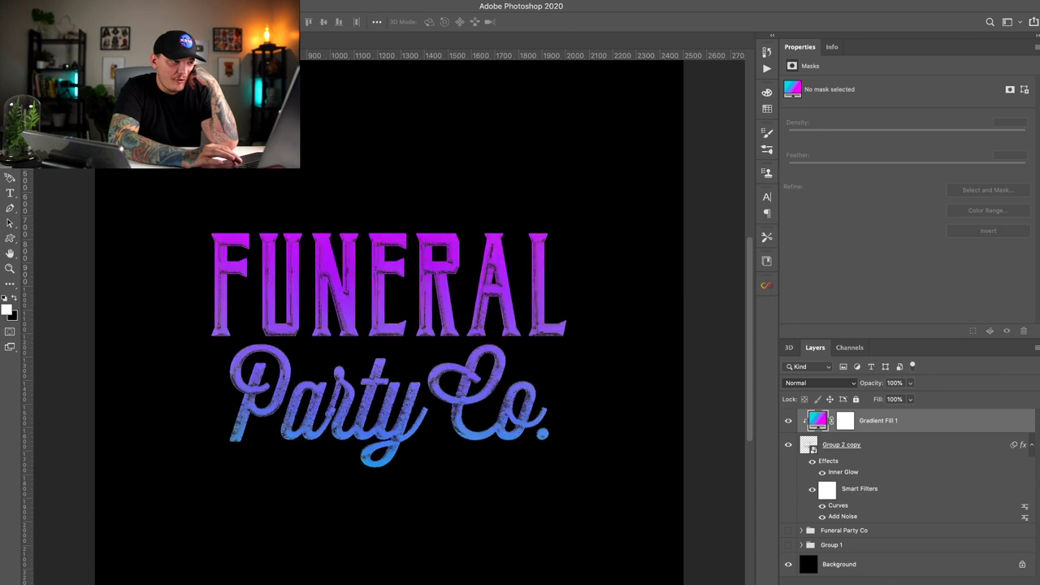
# Step: Try Multiply at 25% and 100% fill and compare further blend modes on the clipped gradient fill
pyautogui.press('Return')
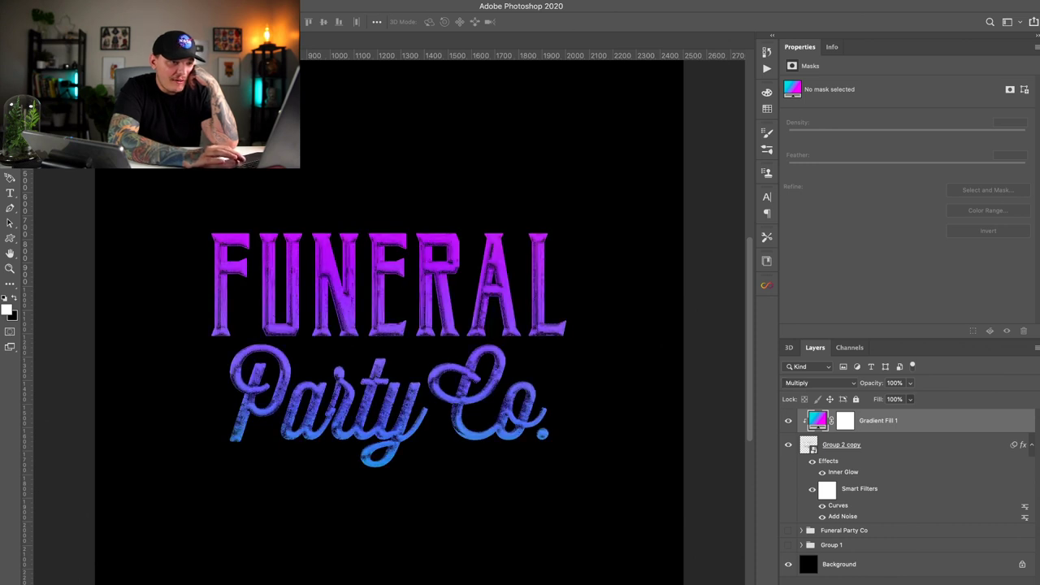
pyautogui.hotkey('shift', '2')
pyautogui.hotkey('shift', '5')
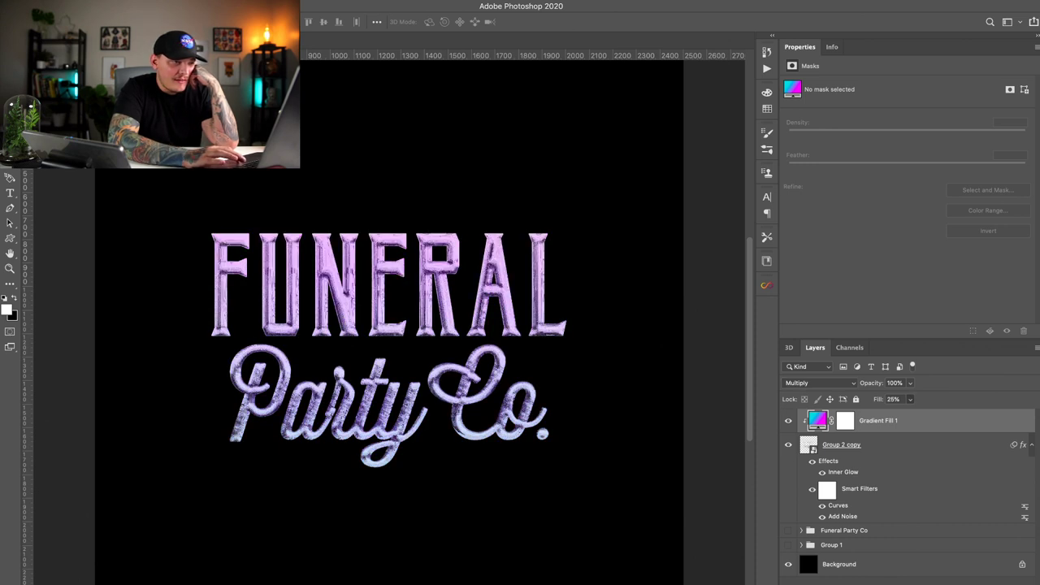
pyautogui.hotkey('shift', '1')
pyautogui.hotkey('shift', '0')
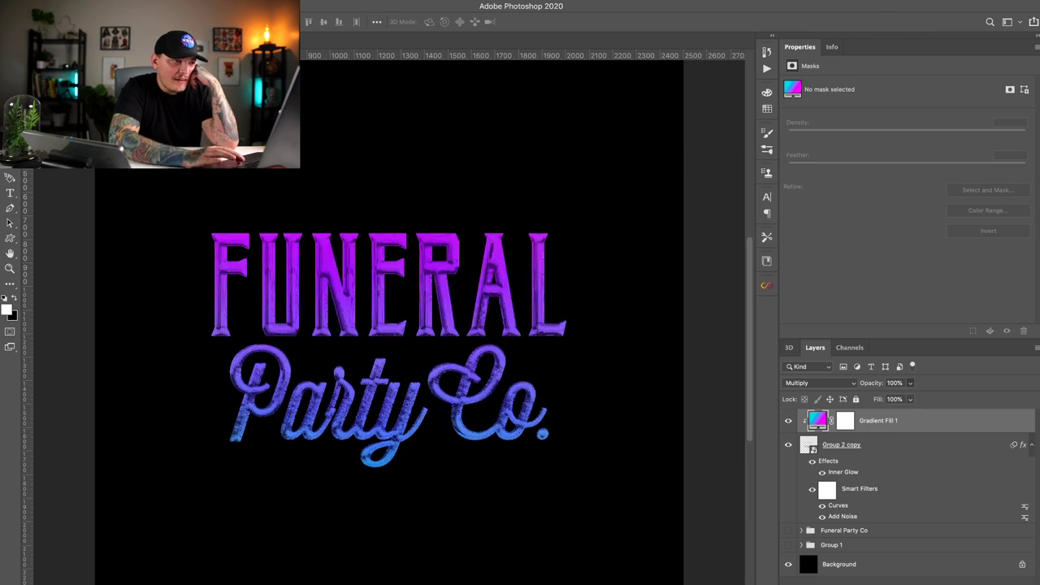
pyautogui.press('5')
pyautogui.press('0')
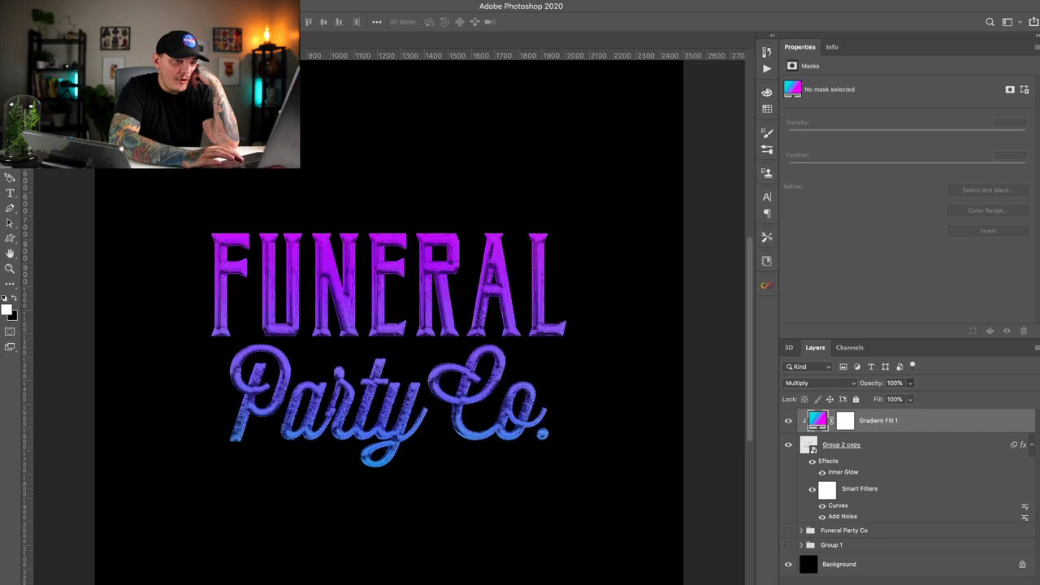
pyautogui.press('2')
pyautogui.press('5')
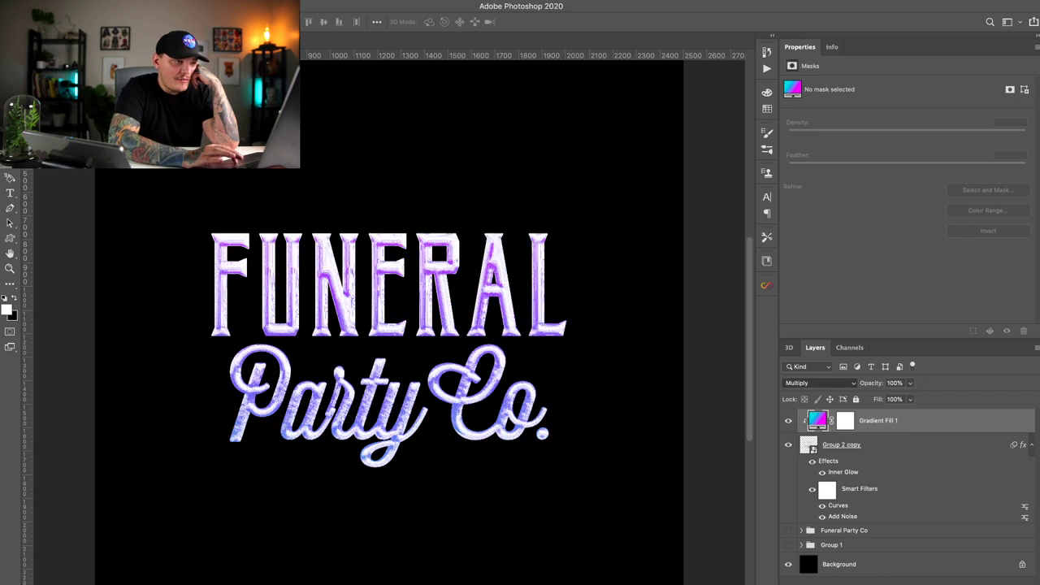
pyautogui.press('2')
pyautogui.press('5')
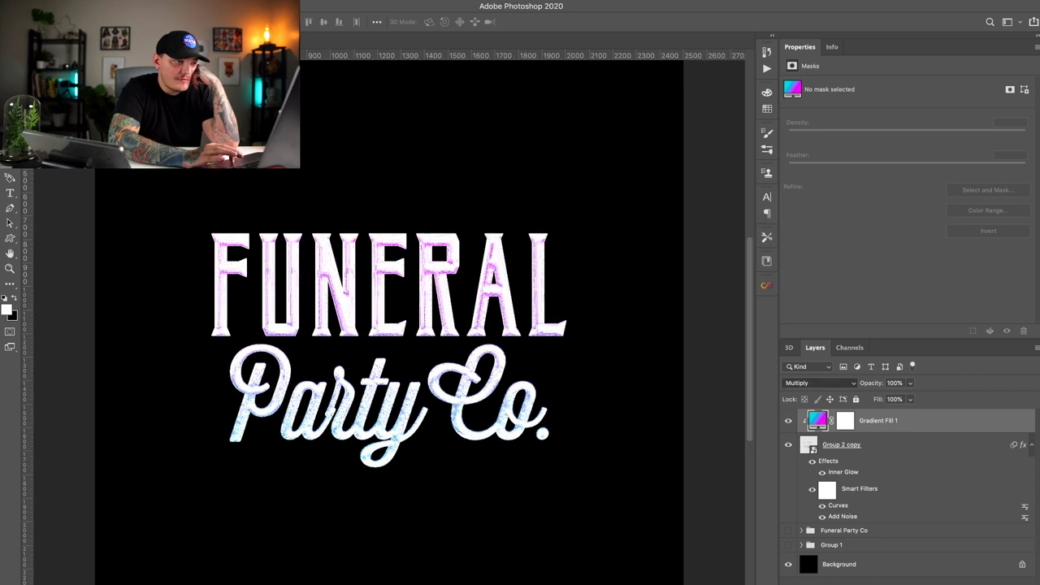
# Step: Set the clipped gradient fill to the Overlay blend mode at 18% opacity
pyautogui.press('0')
pyautogui.hotkey('alt', 'shift', 'o')
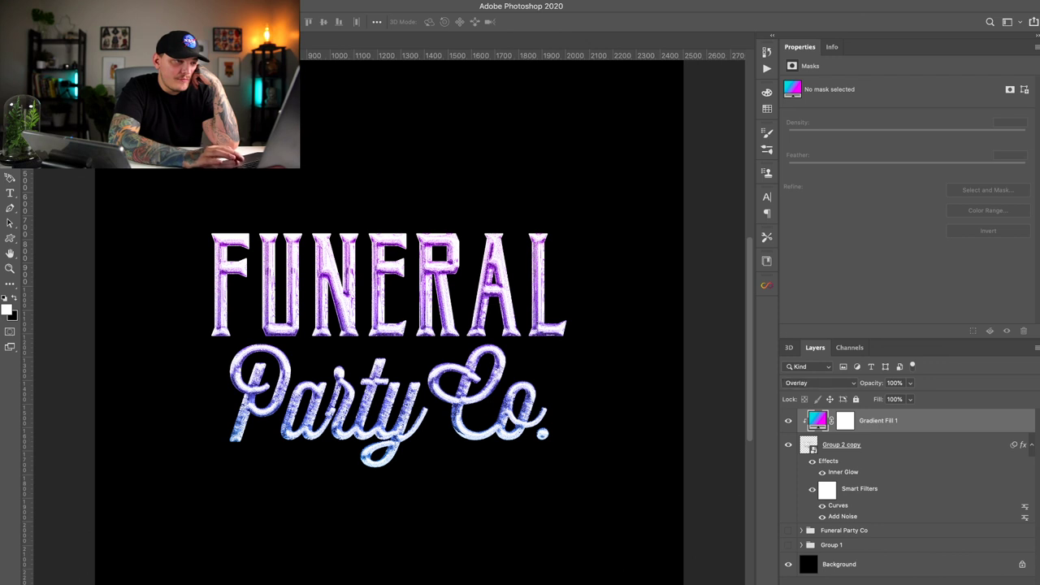
pyautogui.press('2')
pyautogui.press('8')
pyautogui.press('1')
pyautogui.press('2')
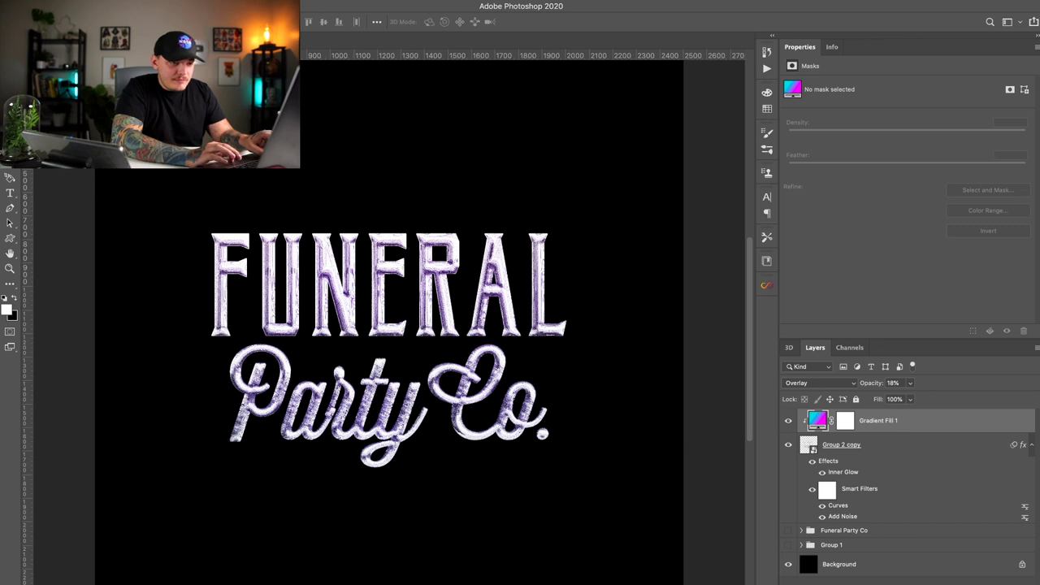
# Step: Group the gradient fill with the lettering smart object and name the group FINAL
pyautogui.keyDown('shift'); pyautogui.click(845, 531); pyautogui.keyUp('shift')
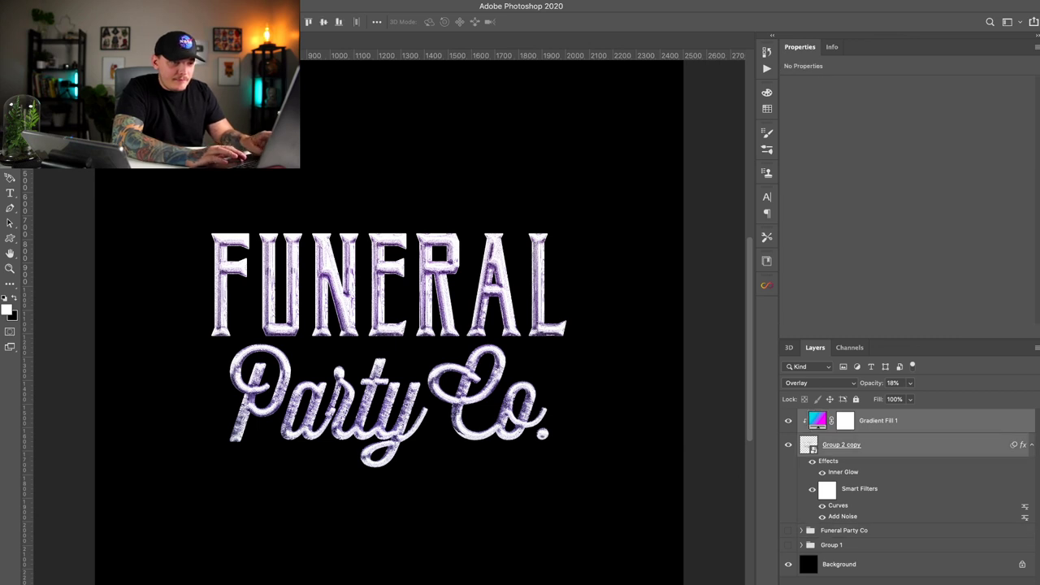
pyautogui.hotkey('ctrl', 'g')
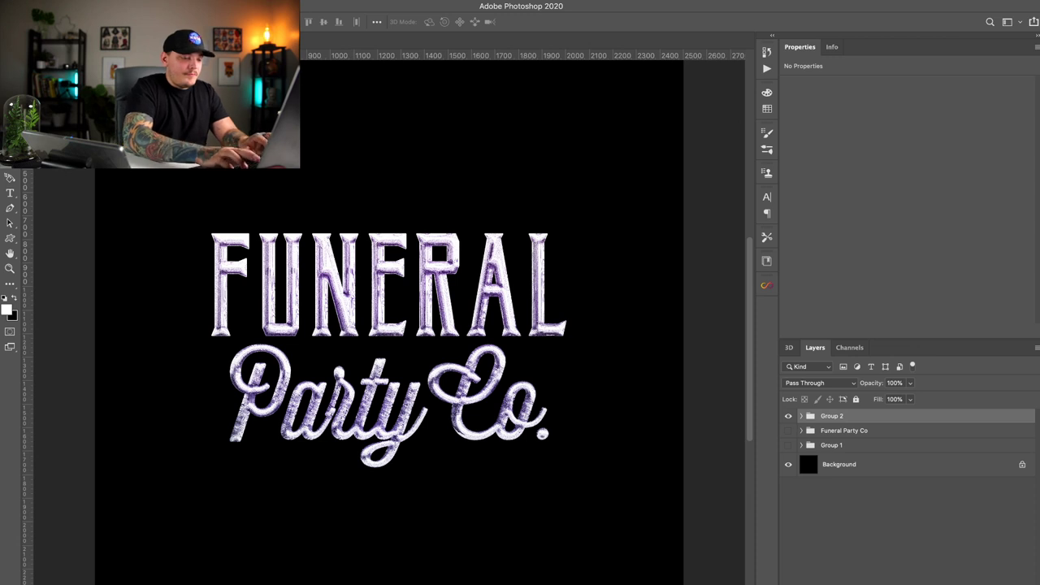
pyautogui.doubleClick(832, 416)
pyautogui.write('FINAL')
pyautogui.press('Return')
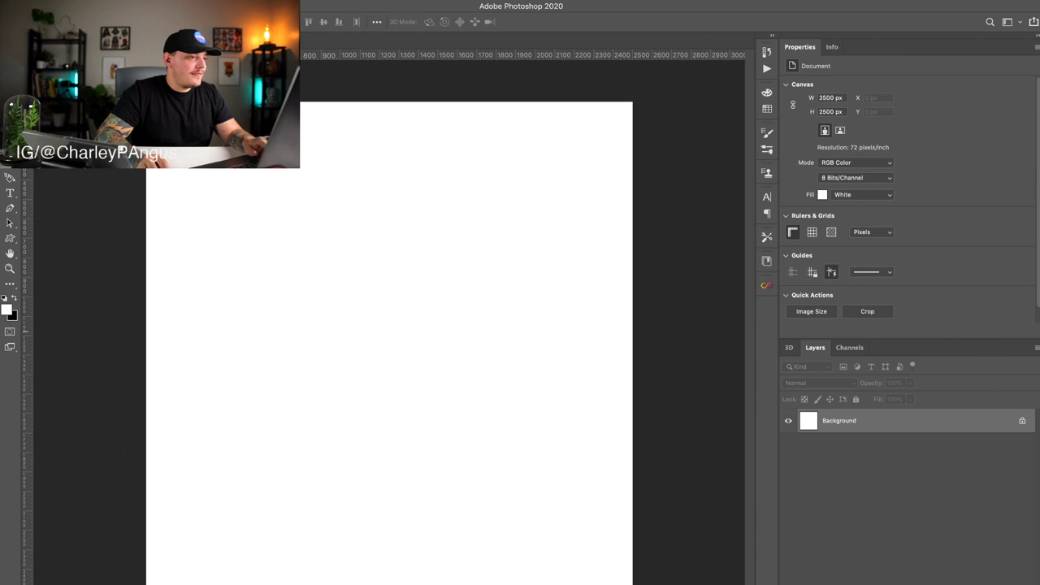
# Step: Add a text layer reading STREETS in SS Nickson Seven at 100 pt on the upper part of the blank canvas
pyautogui.press('t')
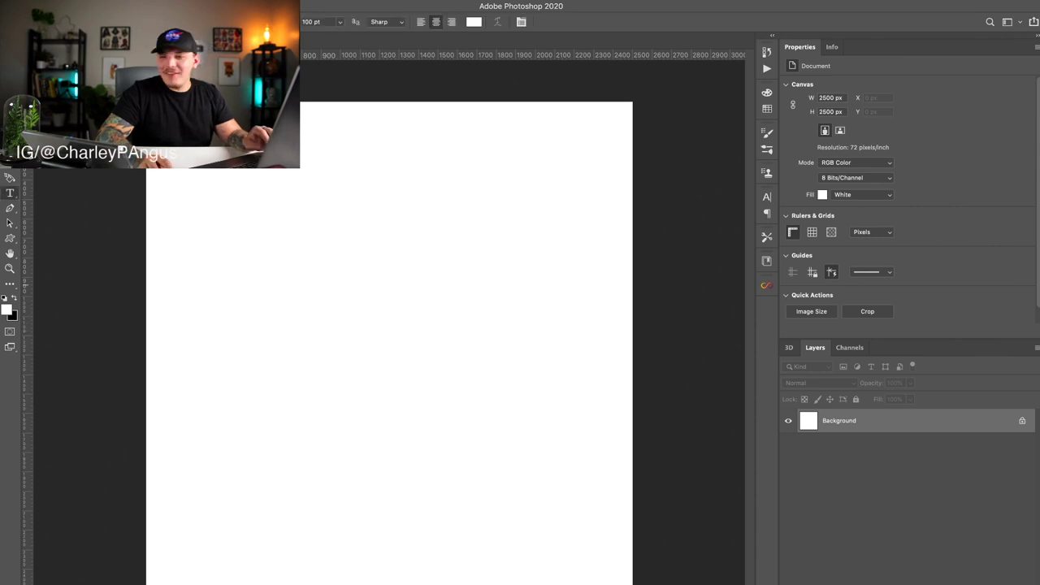
pyautogui.click(248, 284)
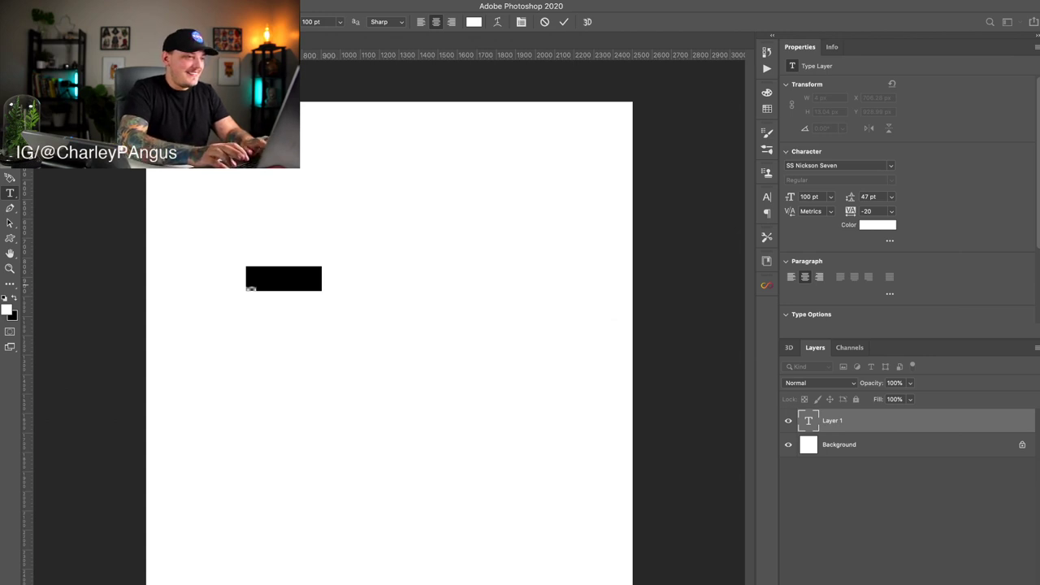
pyautogui.press('BackSpace')
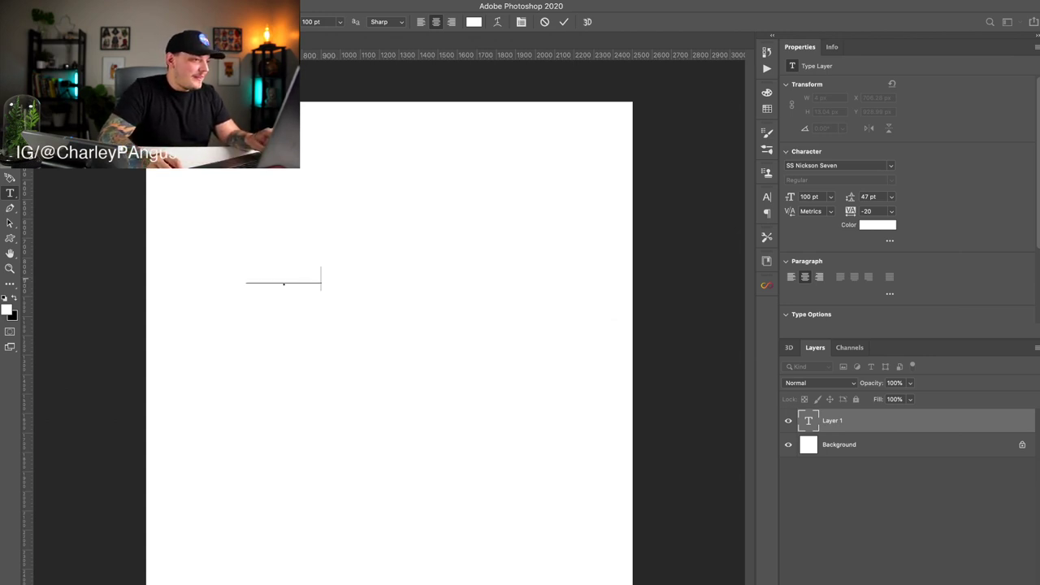
pyautogui.click(5, 298)
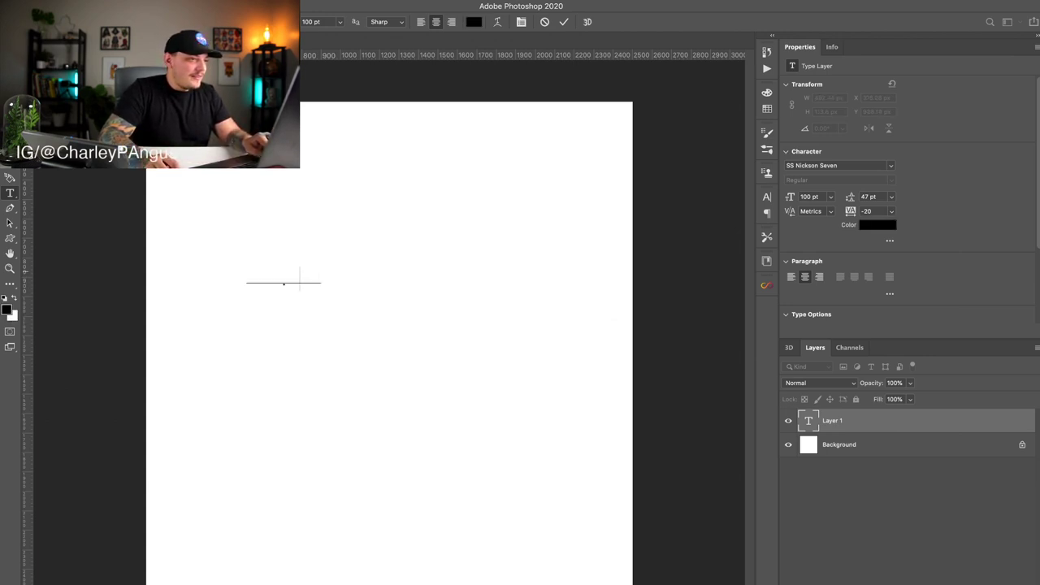
pyautogui.click(298, 272)
pyautogui.press('super+a')
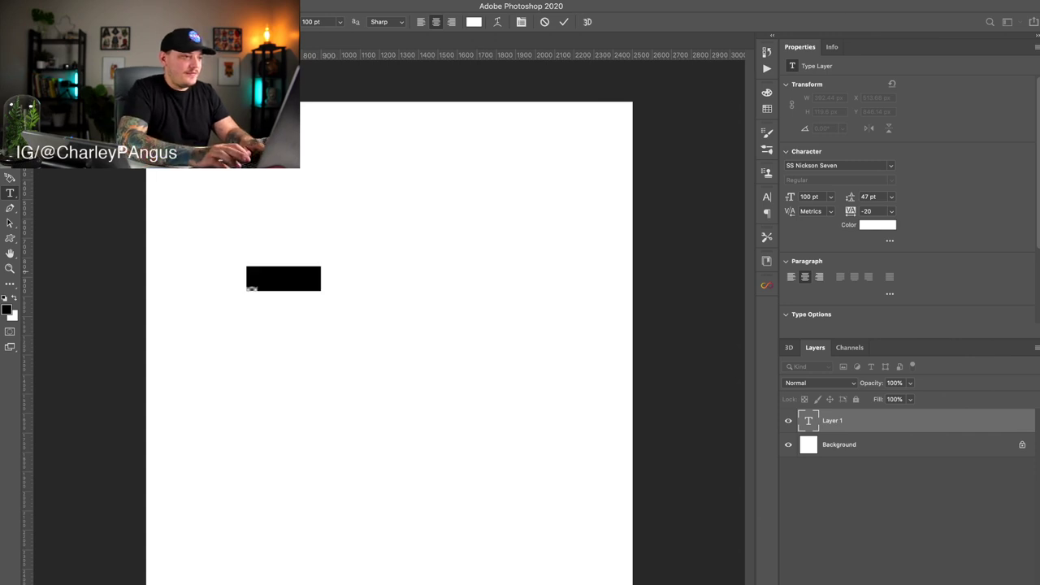
pyautogui.click(298, 272)
pyautogui.press('Right')
pyautogui.press('Right')
pyautogui.press('Right')
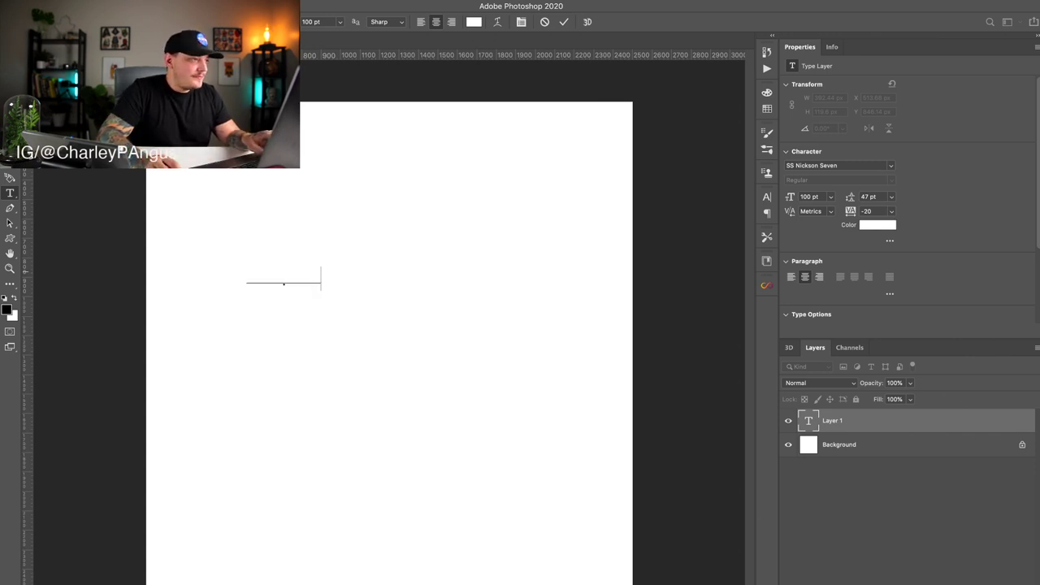
pyautogui.hotkey('ctrl', 'Return')
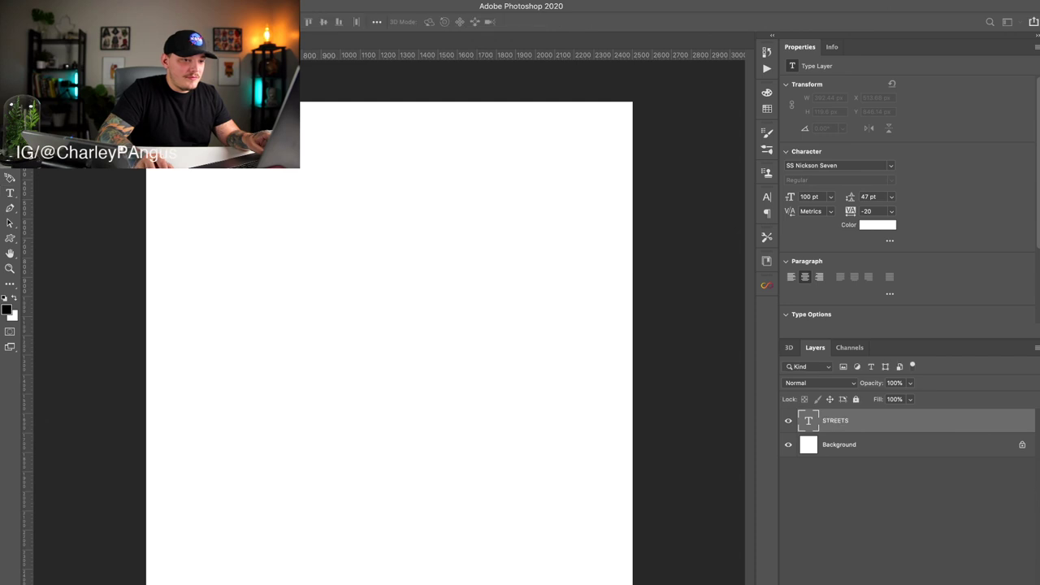
# Step: Recolour all of the white STREETS text black
pyautogui.doubleClick(252, 286)
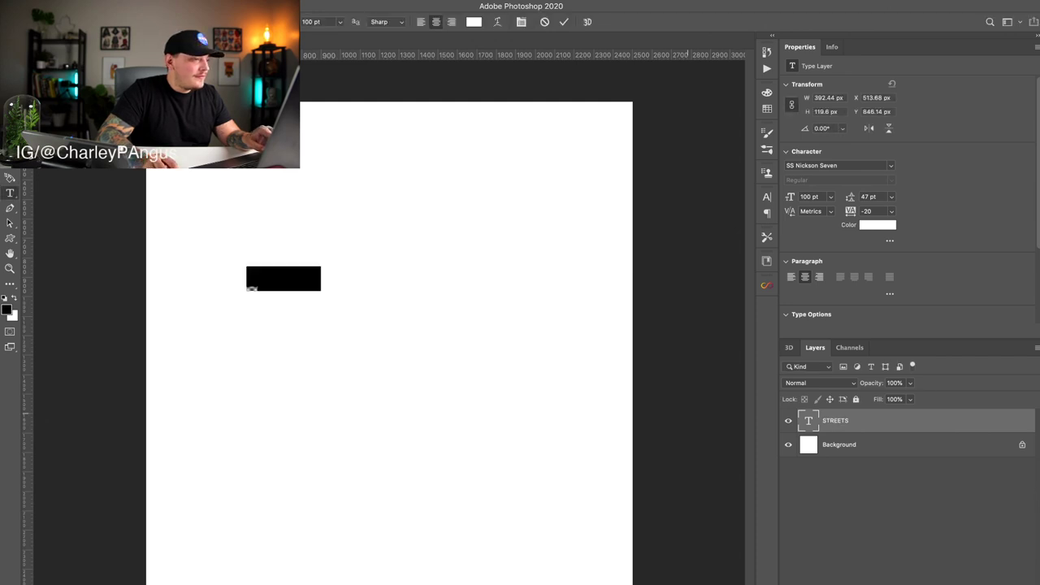
pyautogui.hotkey('alt', 'BackSpace')
pyautogui.hotkey('alt', 'BackSpace')
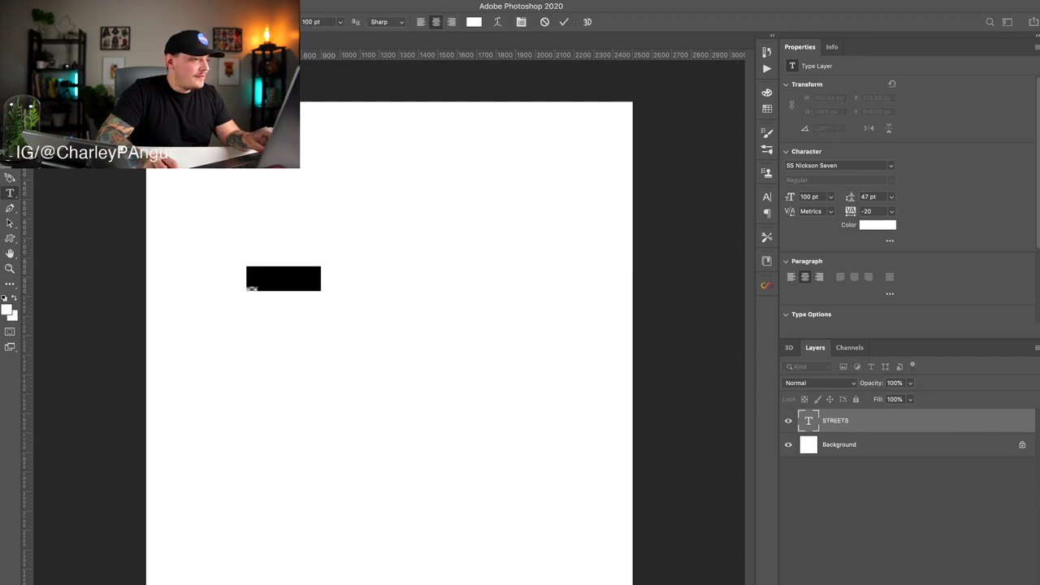
pyautogui.hotkey('alt', 'BackSpace')
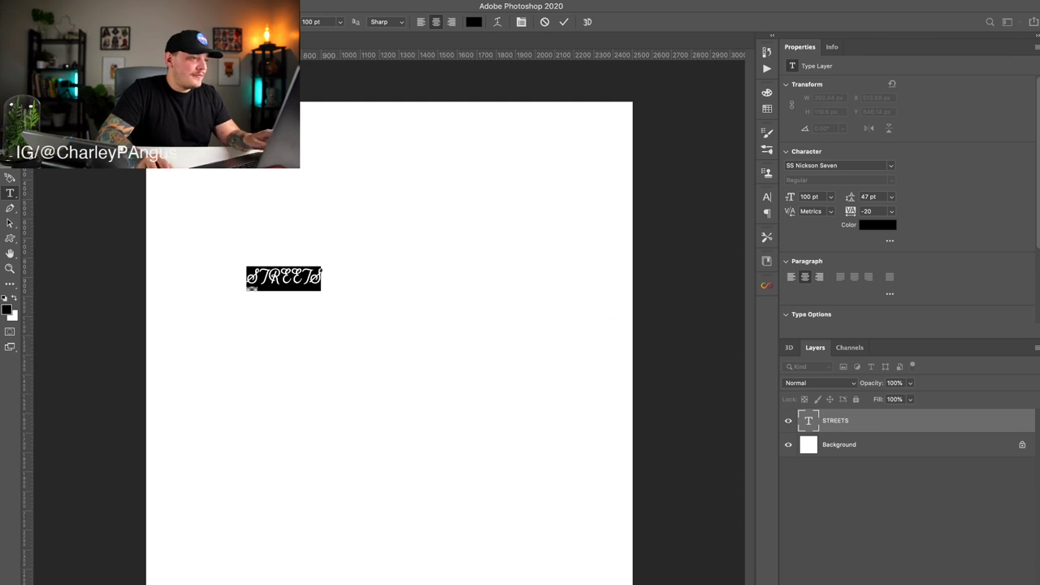
pyautogui.press('Escape')
# Step: Scale the STREETS text up proportionally to about 408 pt
pyautogui.press('v')
pyautogui.hotkey('ctrl', 't')
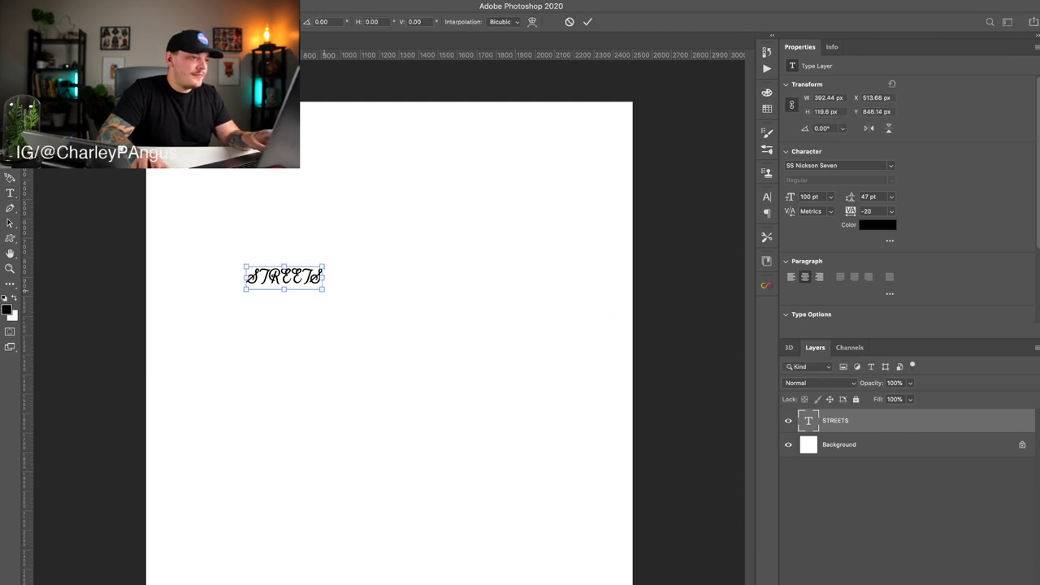
pyautogui.moveTo(323, 288); pyautogui.dragTo(552, 358)
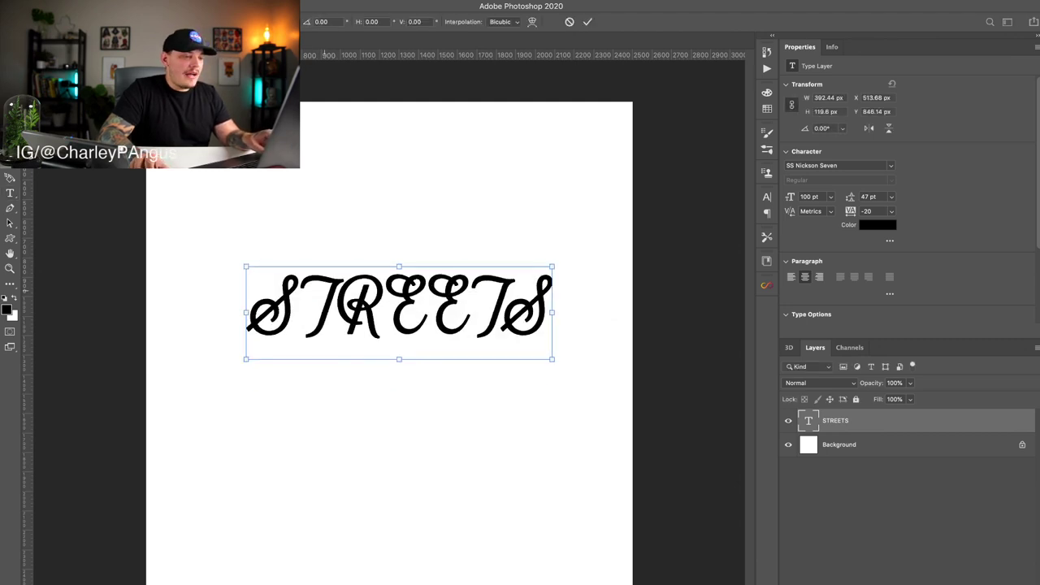
pyautogui.press('Return')
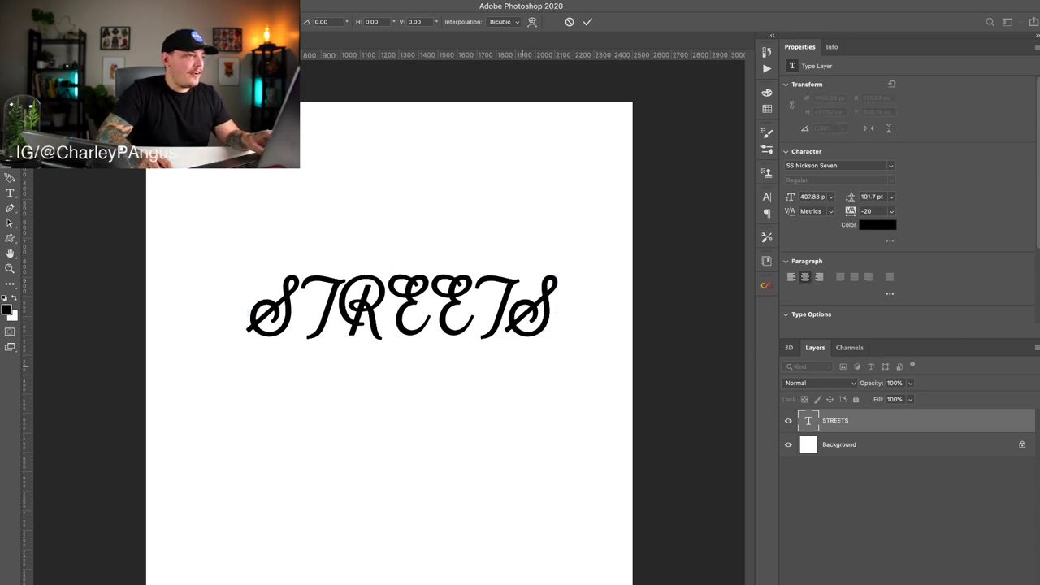
# Step: Centre the STREETS text horizontally on the canvas and move it slightly upward
pyautogui.hotkey('ctrl', 'a')
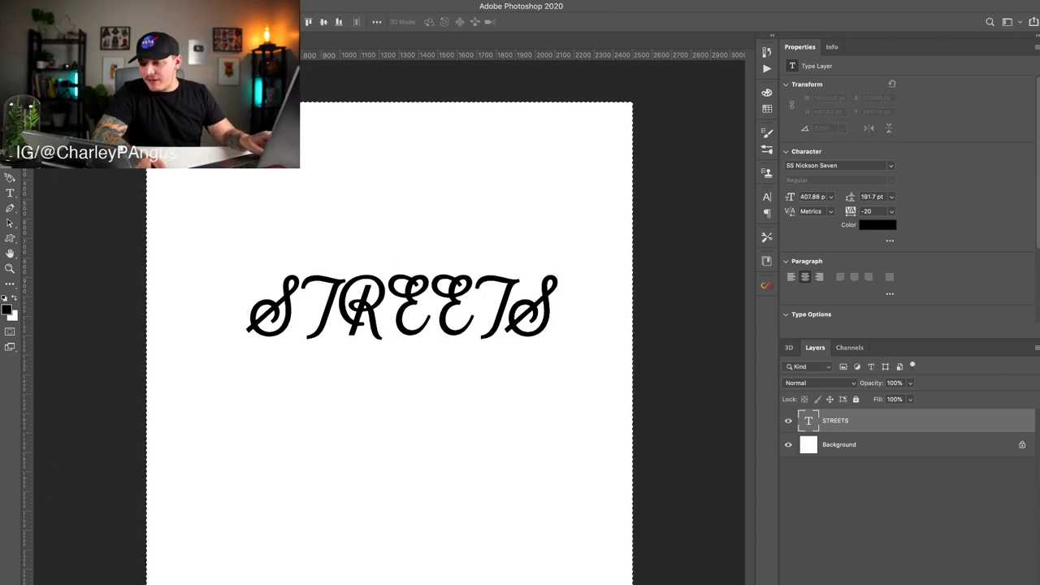
pyautogui.click(258, 22)
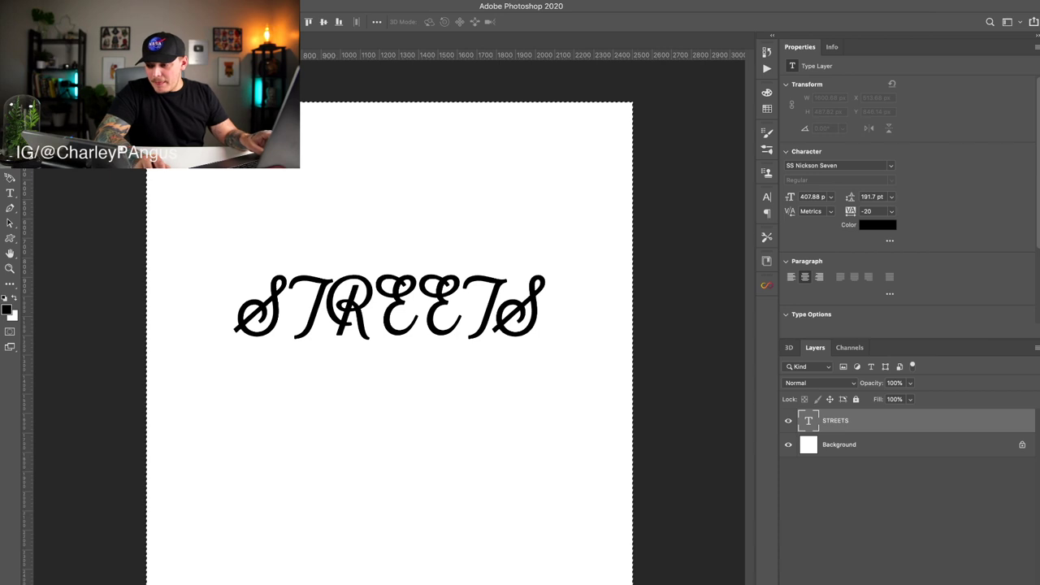
pyautogui.hotkey('shift', 'Up')
pyautogui.hotkey('shift', 'Up')
pyautogui.hotkey('shift', 'Up')
pyautogui.hotkey('shift', 'Up')
pyautogui.hotkey('shift', 'Up')
pyautogui.hotkey('shift', 'Up')
pyautogui.hotkey('shift', 'Up')
pyautogui.hotkey('shift', 'Up')
pyautogui.hotkey('shift', 'Up')
pyautogui.hotkey('shift', 'Up')
pyautogui.hotkey('shift', 'Up')
pyautogui.hotkey('shift', 'Up')
pyautogui.hotkey('shift', 'Up')
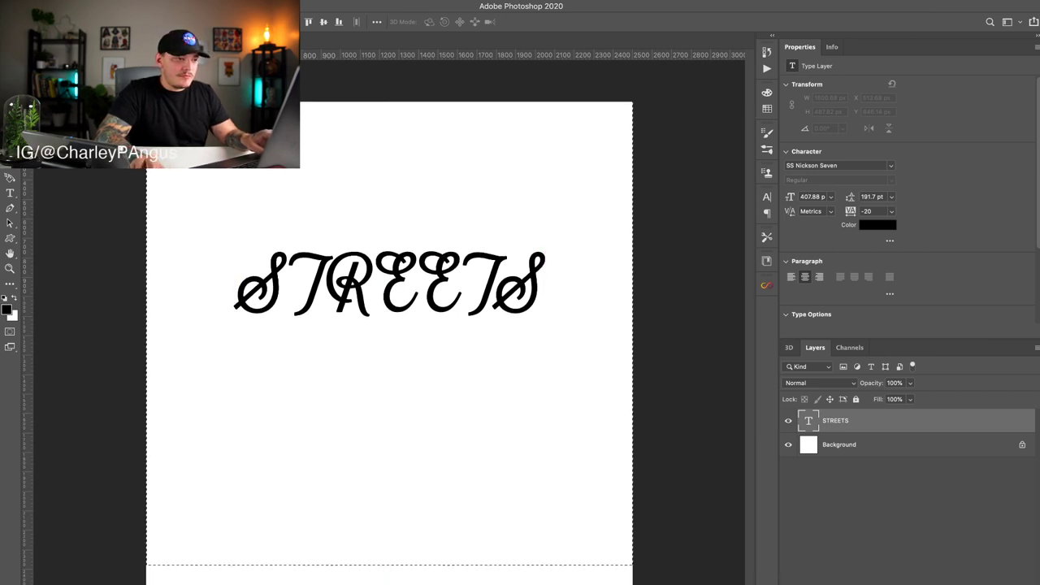
# Step: Replace the STREETS wording with "Streets" in mixed case
pyautogui.doubleClick(808, 421)
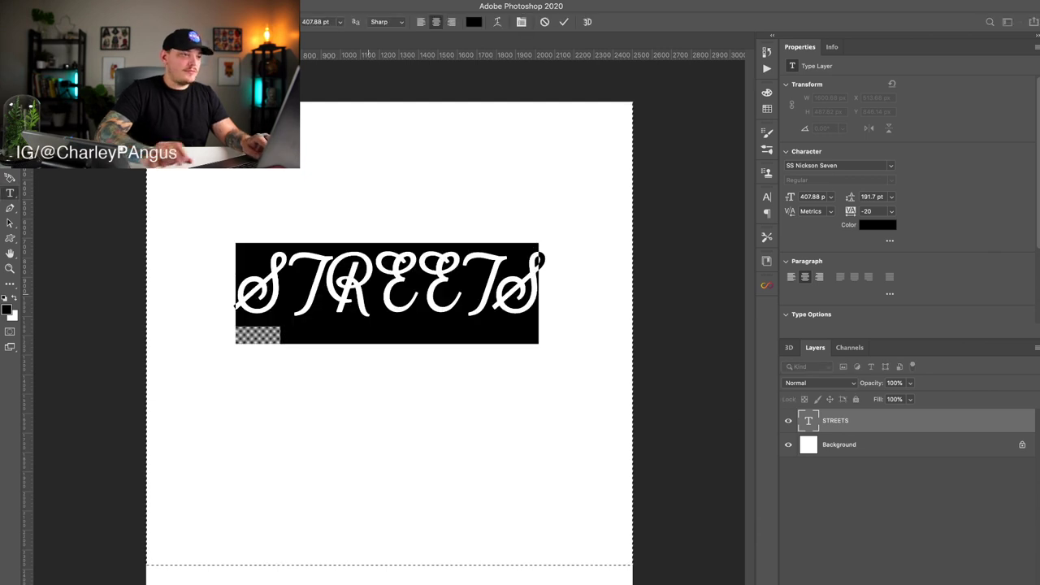
pyautogui.click(364, 294)
pyautogui.hotkey('ctrl', 'a')
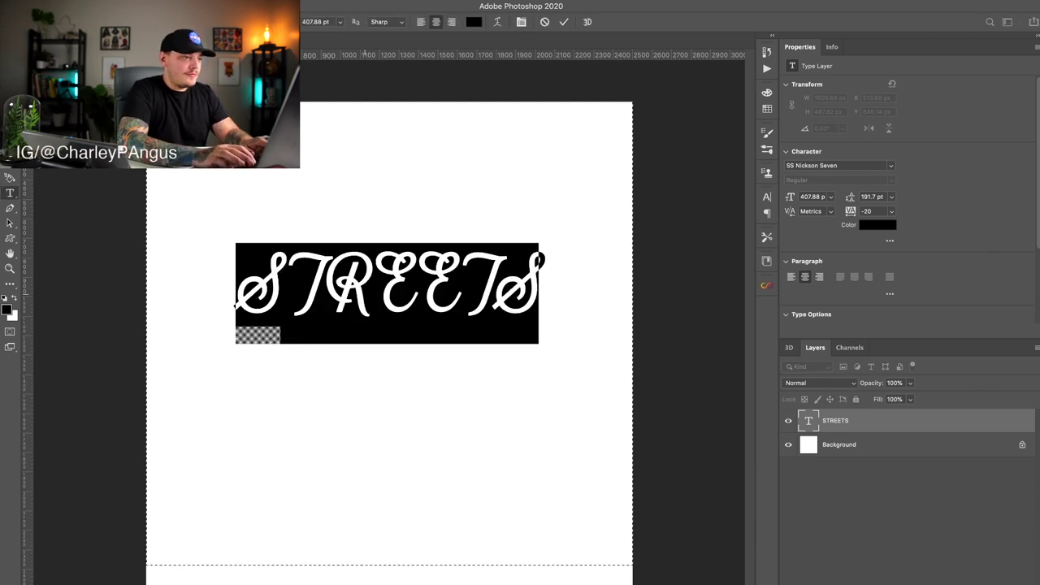
pyautogui.write('Streets')
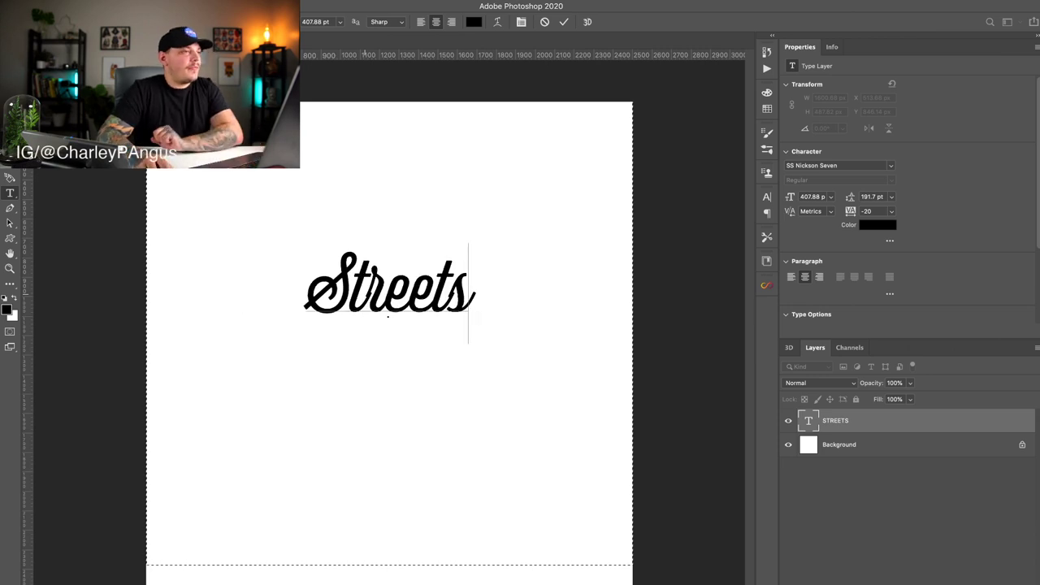
# Step: Compare fonts on the whole word Streets and set it in Advertising Script
pyautogui.click(365, 294)
pyautogui.press('super+a')
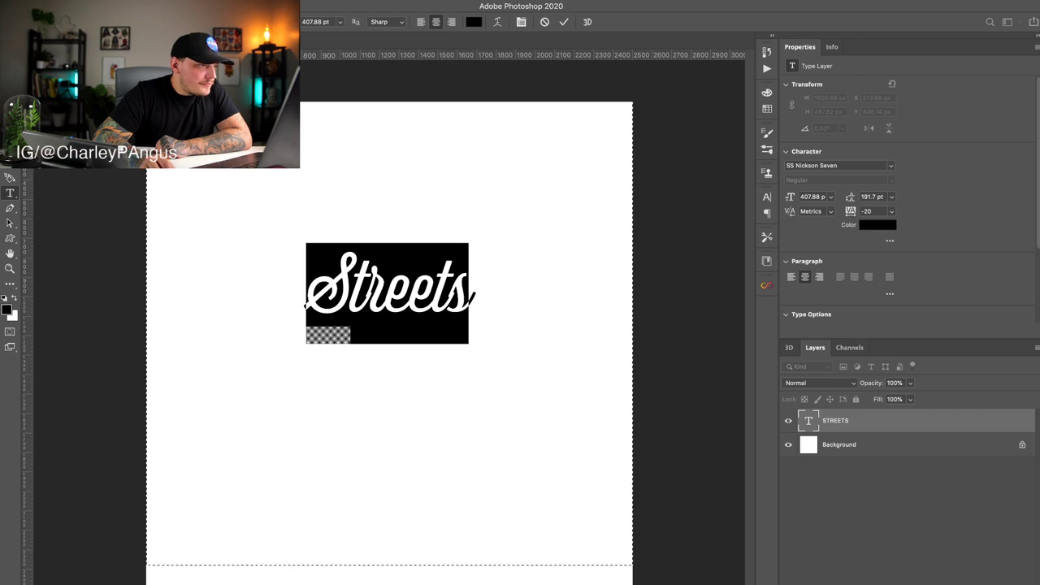
pyautogui.press('Down')
pyautogui.press('Down')
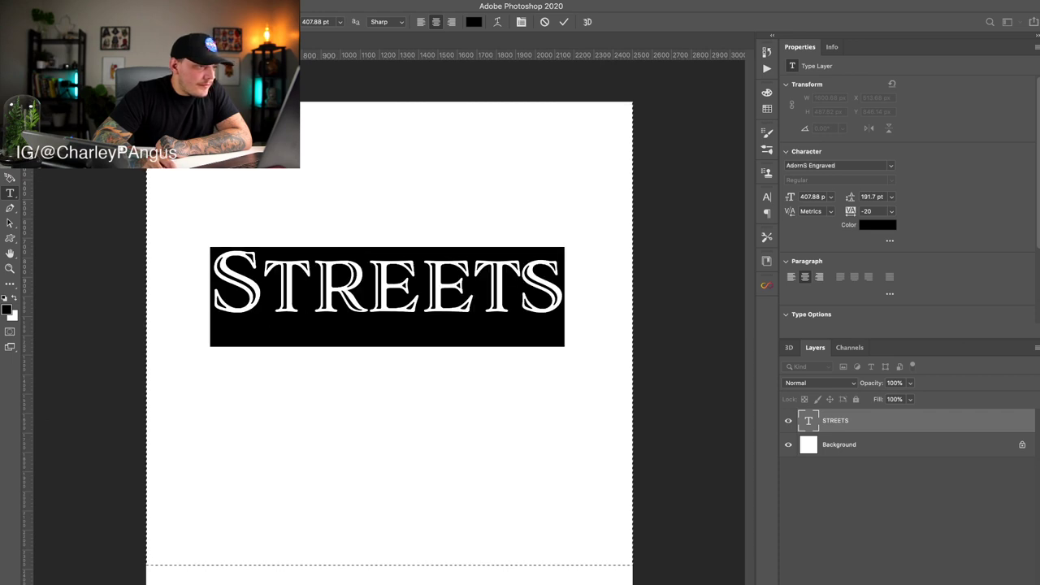
pyautogui.press('Down')
pyautogui.press('Down')
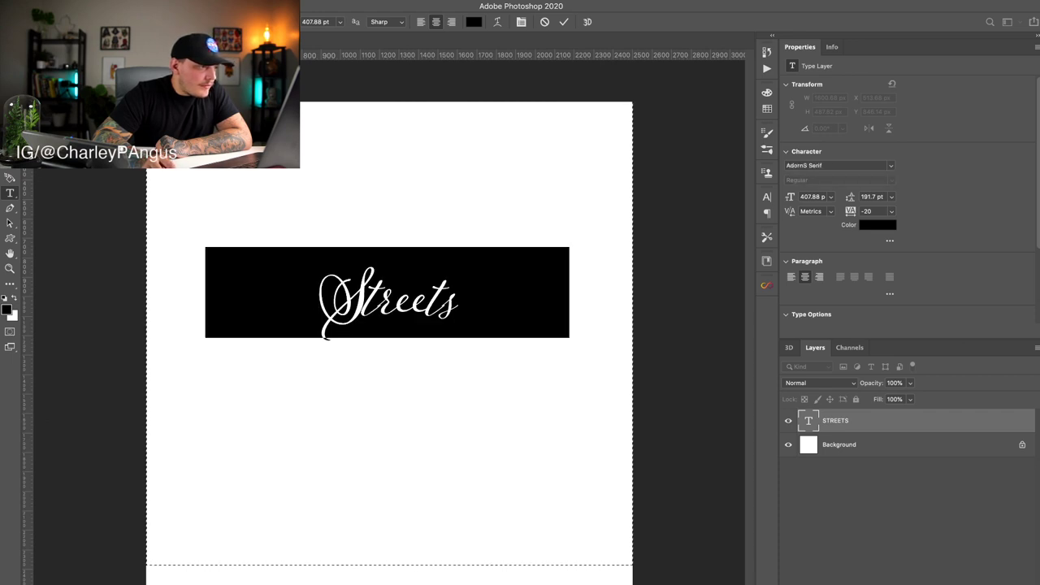
pyautogui.press('Down')
pyautogui.press('Down')
pyautogui.press('Down')
pyautogui.press('Down')
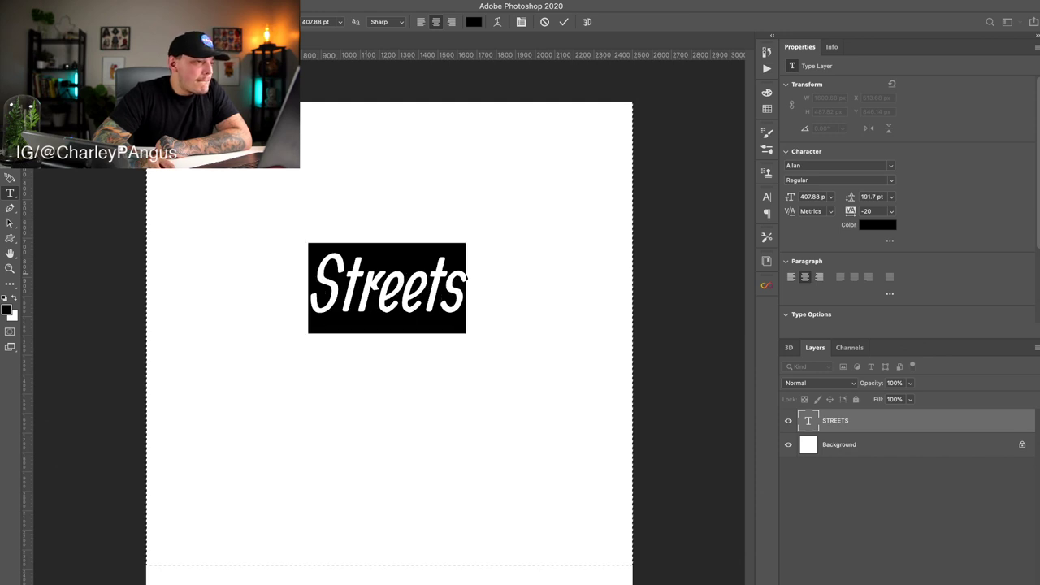
pyautogui.press('Down')
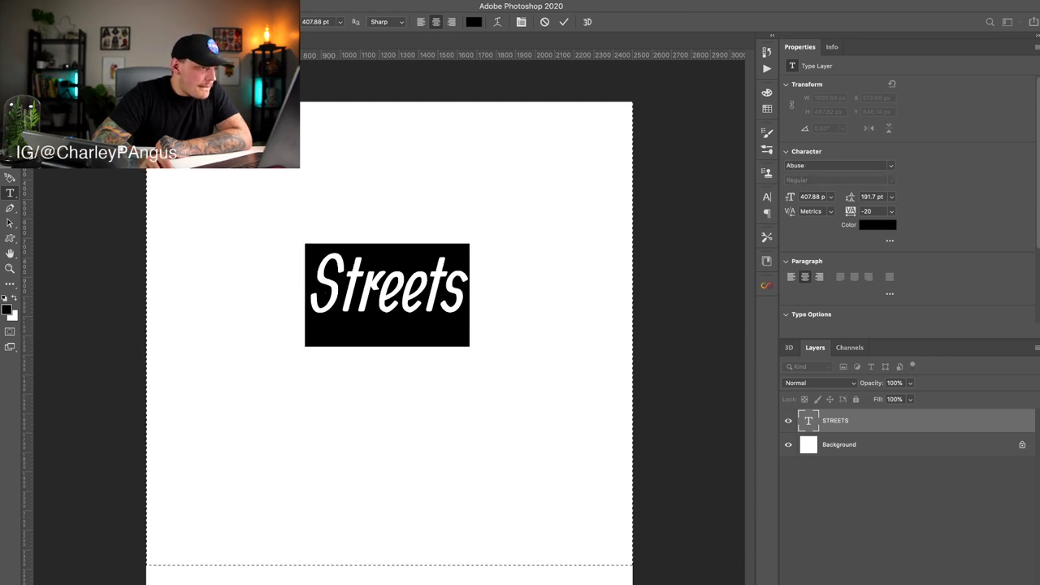
pyautogui.press('Down')
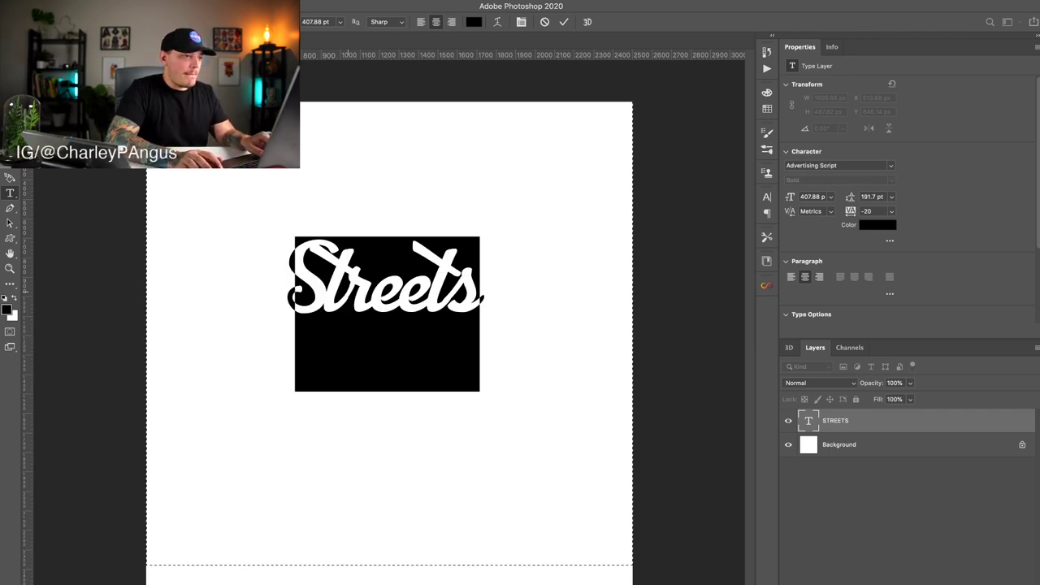
# Step: Try wider letter spacing on the word Streets and set its tracking to 0
pyautogui.hotkey('alt', 'Right')
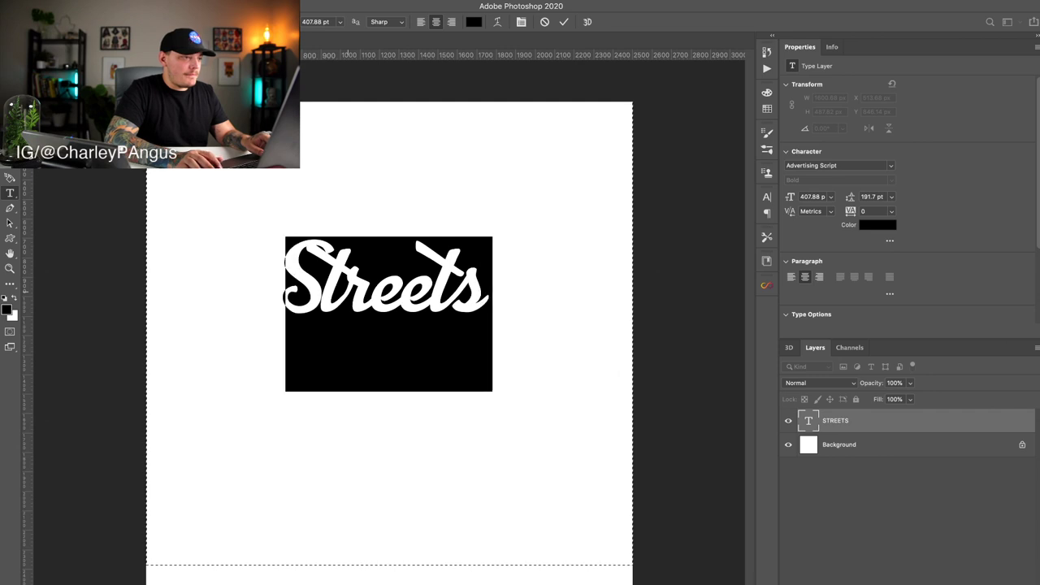
pyautogui.hotkey('alt', 'Right')
pyautogui.hotkey('alt', 'Right')
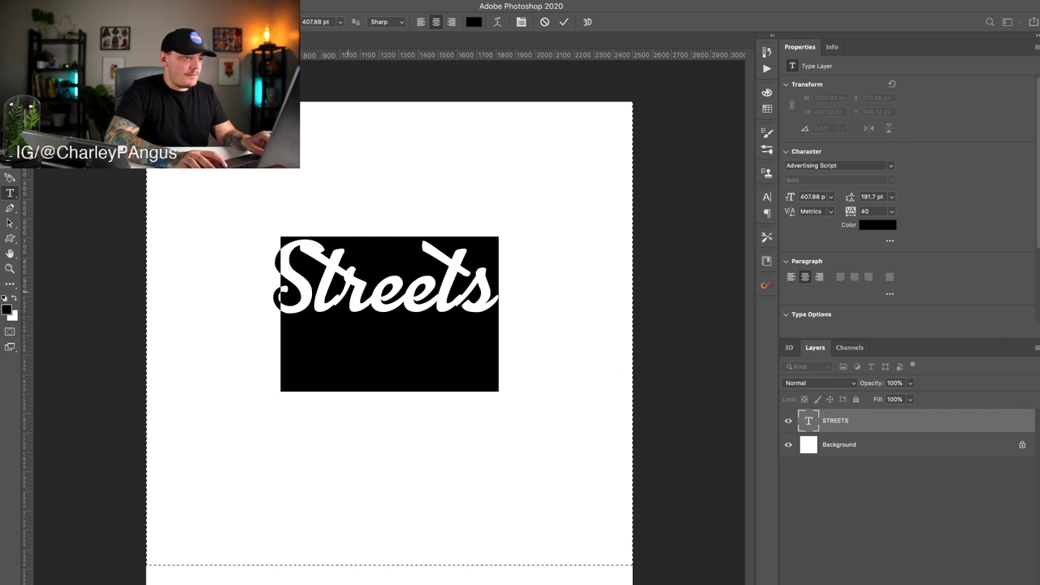
pyautogui.hotkey('alt', 'Left')
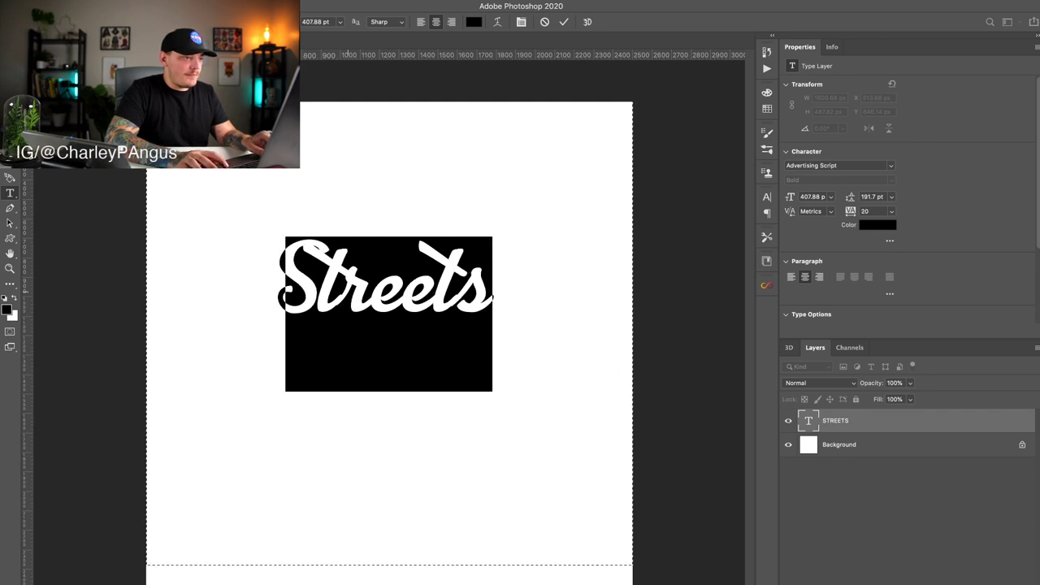
pyautogui.hotkey('alt', 'Left')
# Step: Enlarge only the capital S of Streets to 461 pt and commit the text edit
pyautogui.click(348, 291)
pyautogui.press('Left')
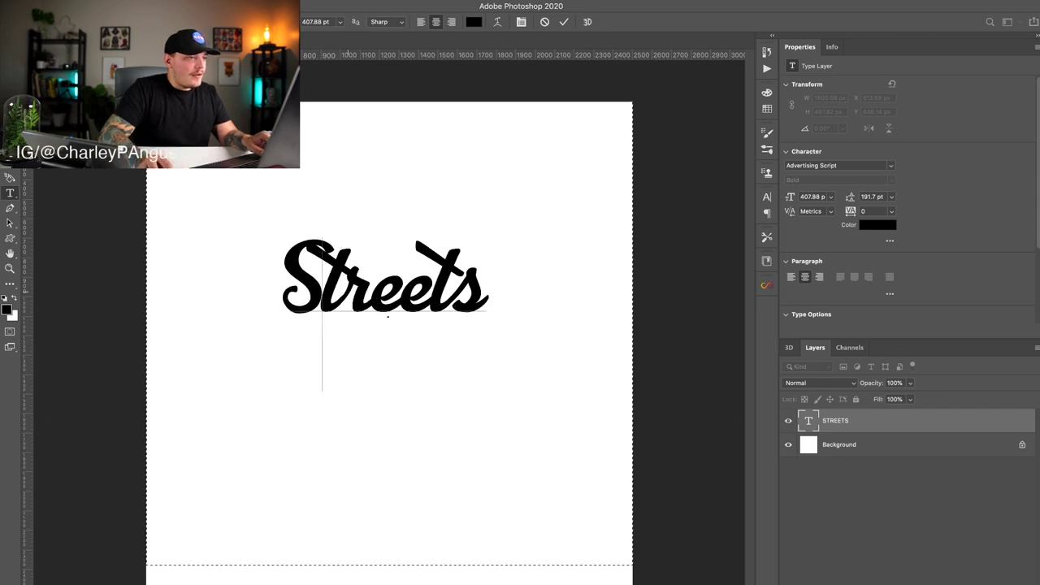
pyautogui.hotkey('shift', 'Left')
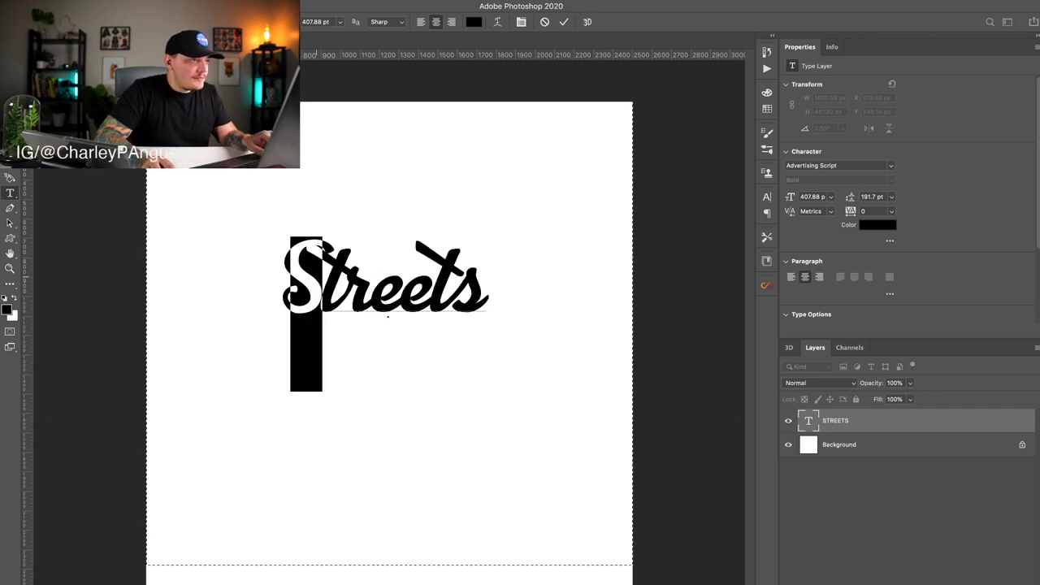
pyautogui.press('super+shift+period')
pyautogui.press('super+shift+period')
pyautogui.press('super+shift+period')
pyautogui.press('super+shift+period')
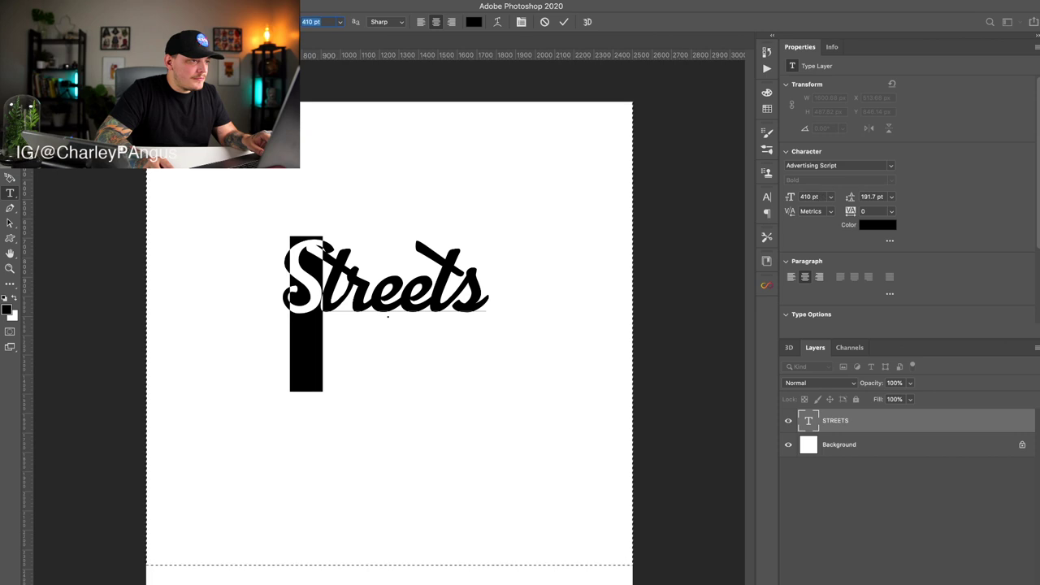
pyautogui.press('super+shift+period')
pyautogui.press('super+shift+period')
pyautogui.press('super+shift+period')
pyautogui.press('super+shift+period')
pyautogui.press('super+shift+period')
pyautogui.press('super+shift+period')
pyautogui.press('super+shift+period')
pyautogui.press('super+shift+period')
pyautogui.press('super+shift+period')
pyautogui.press('super+shift+period')
pyautogui.press('super+shift+period')
pyautogui.press('super+shift+period')
pyautogui.press('super+shift+period')
pyautogui.press('super+shift+period')
pyautogui.press('super+shift+period')
pyautogui.press('super+shift+period')
pyautogui.press('super+shift+period')
pyautogui.press('super+shift+period')
pyautogui.press('super+shift+period')
pyautogui.press('super+shift+period')
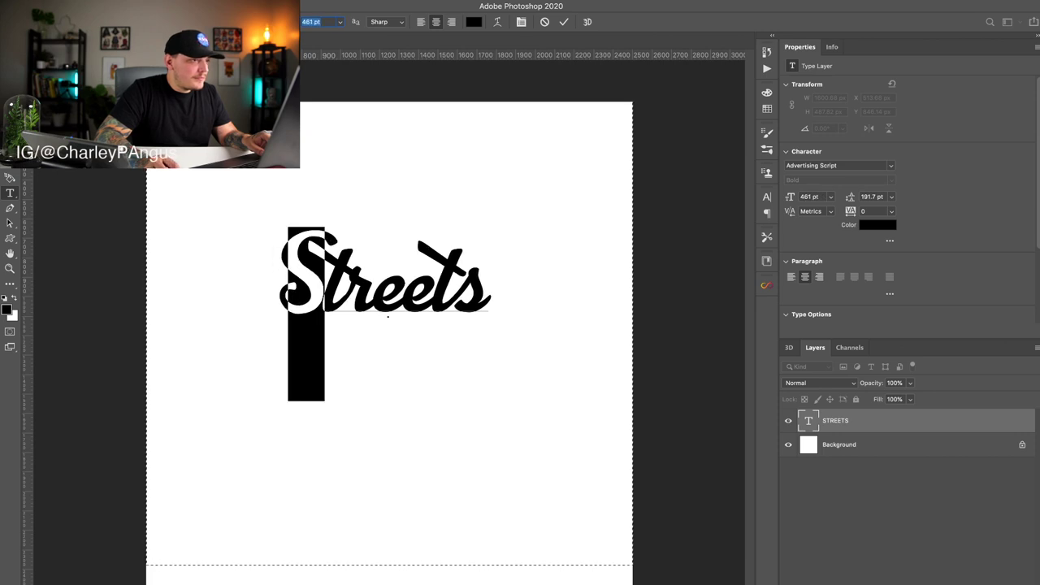
pyautogui.press('super+Return')
pyautogui.press('v')
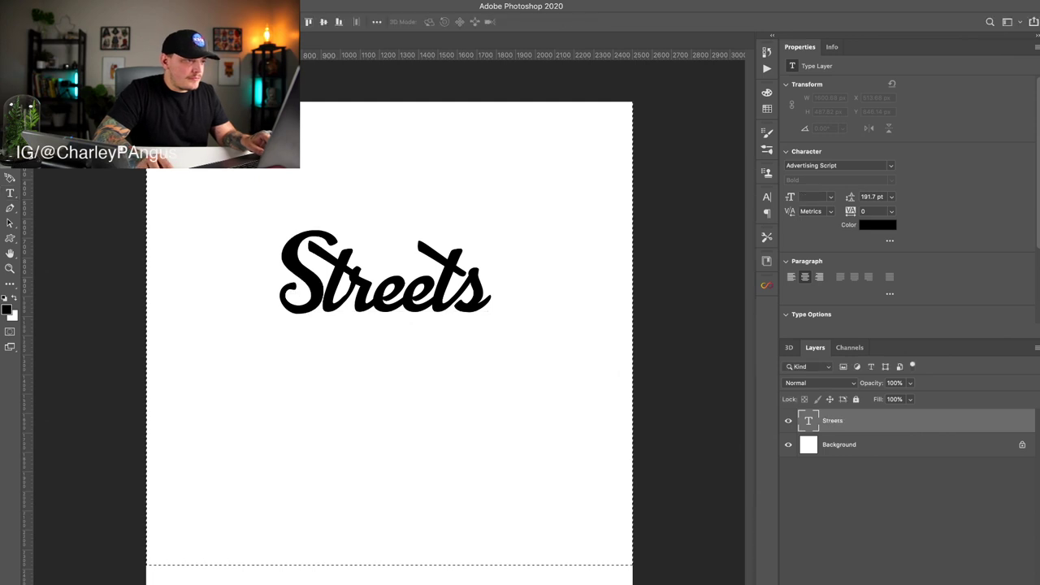
# Step: Duplicate the "Streets" text directly below the original and change the copy to read "Africa"
pyautogui.moveTo(358, 270); pyautogui.dragTo(358, 362)
pyautogui.press('t')
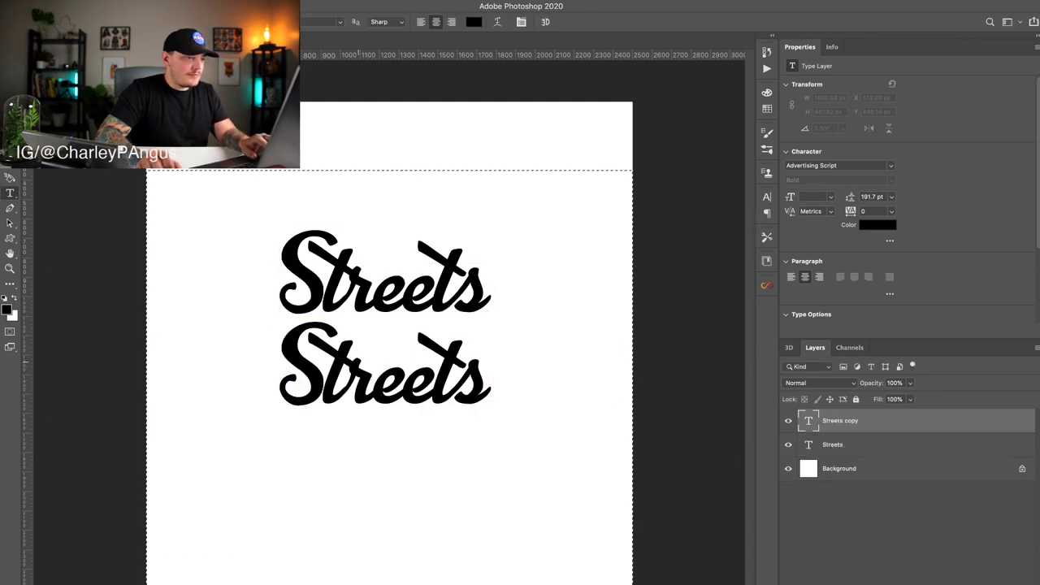
pyautogui.click(359, 361)
pyautogui.press('super+a')
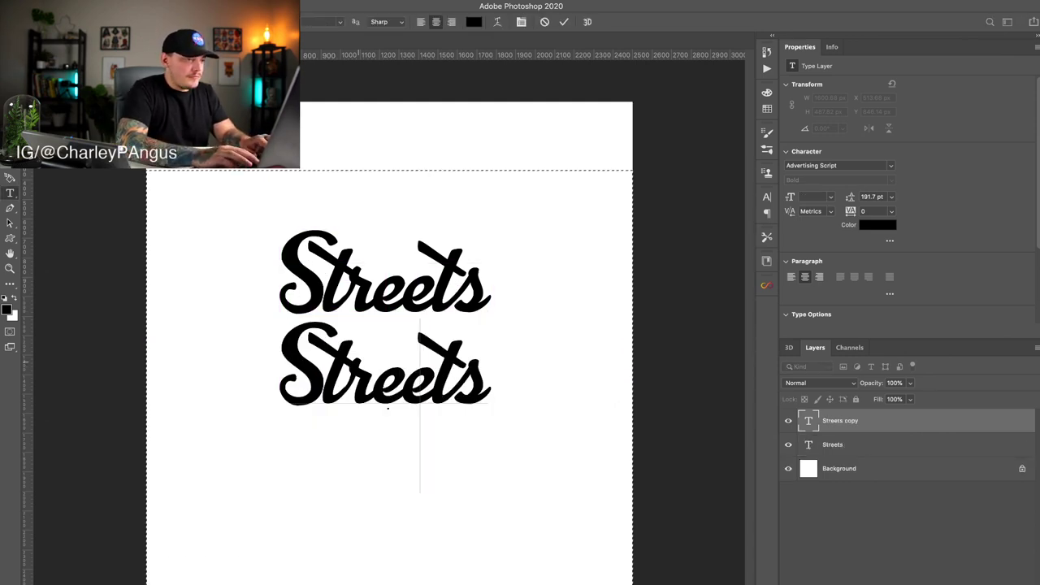
pyautogui.press('super+a')
pyautogui.write('A')
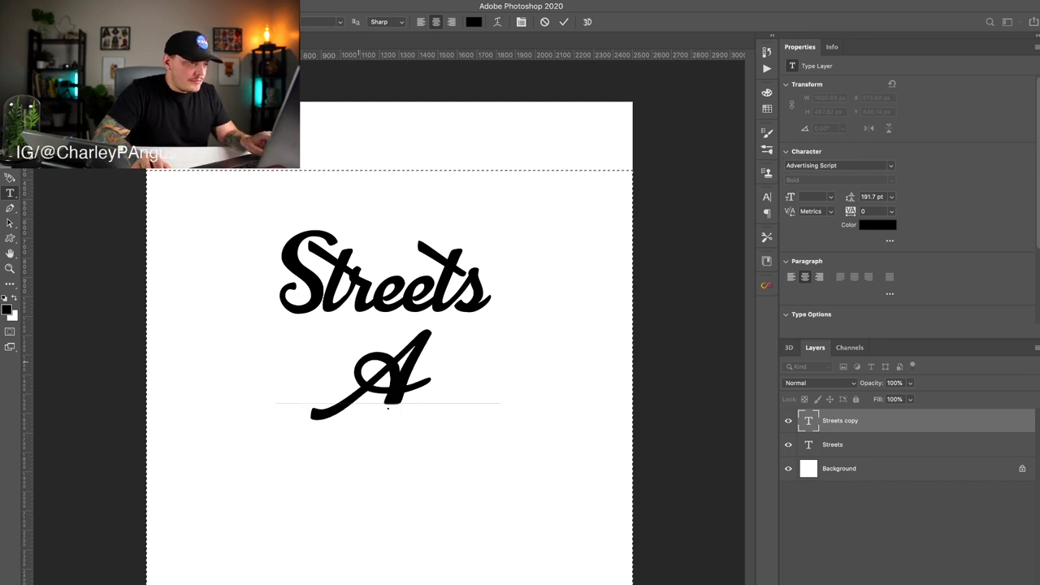
pyautogui.write('frica')
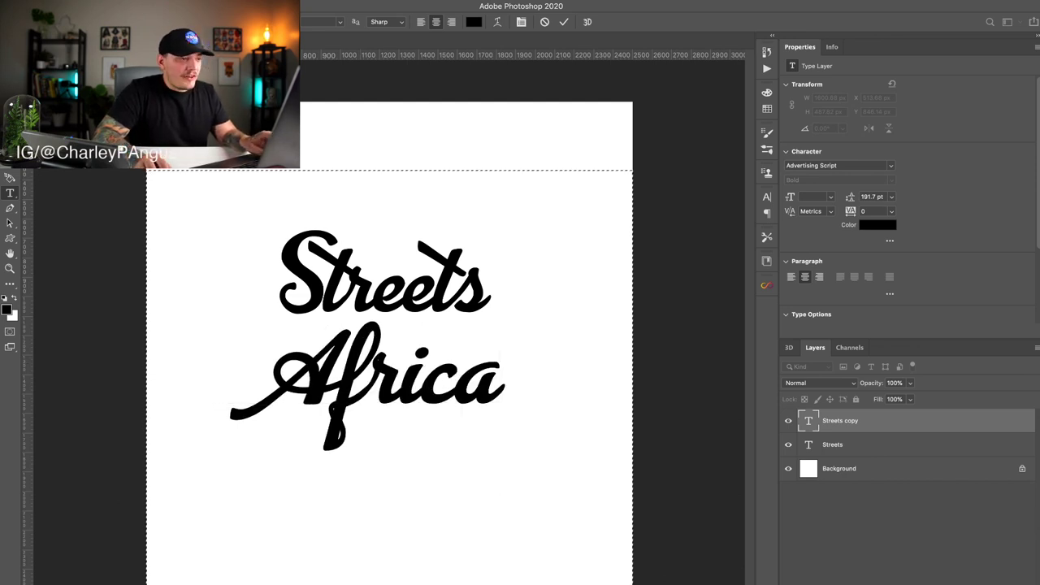
pyautogui.press('super+Return')
# Step: Move the "Africa" text slightly closer to "Streets" and centre it horizontally on the canvas
pyautogui.moveTo(420, 352)
pyautogui.mouseDown()
pyautogui.moveTo(397, 343)
pyautogui.moveTo(437, 343)
pyautogui.moveTo(405, 343)
pyautogui.moveTo(417, 342)
pyautogui.mouseUp()
pyautogui.press('super+a')
pyautogui.click(275, 22)
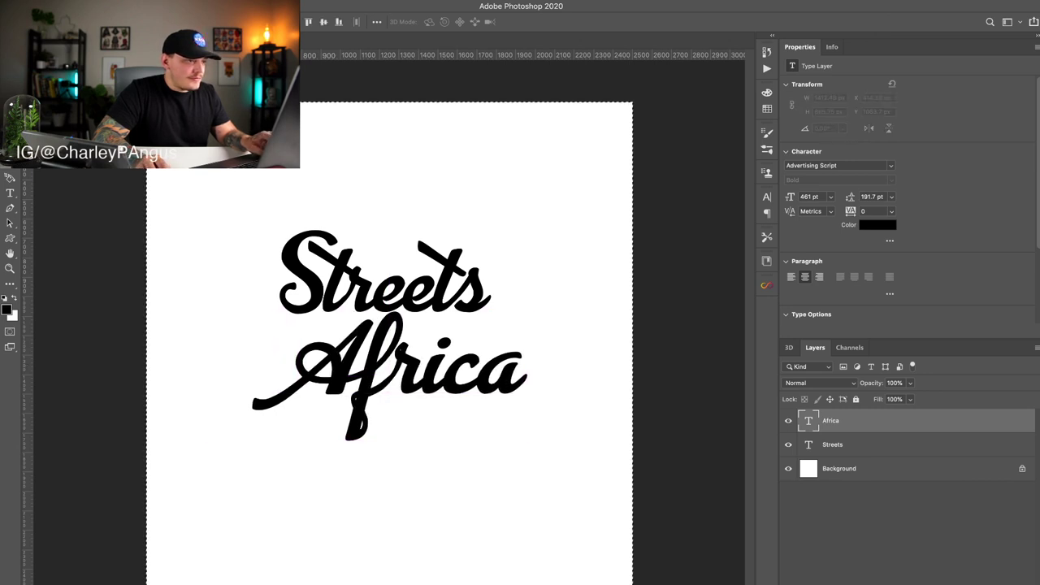
pyautogui.press('super+d')
# Step: Centre the "Streets" text horizontally on the canvas and nudge it up about 40 px
pyautogui.click(832, 444)
pyautogui.press('super+a')
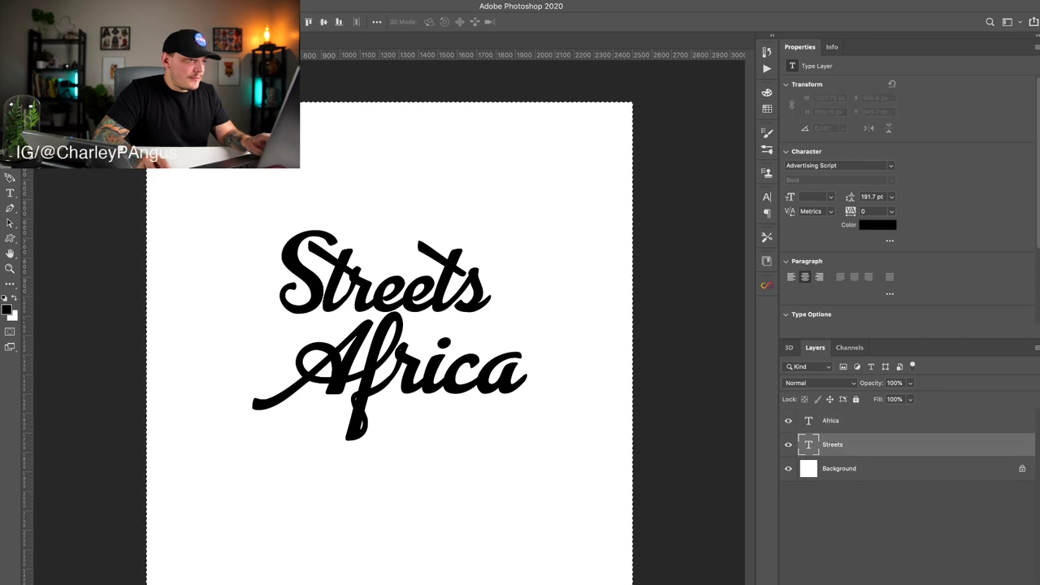
pyautogui.click(276, 22)
pyautogui.press('super+d')
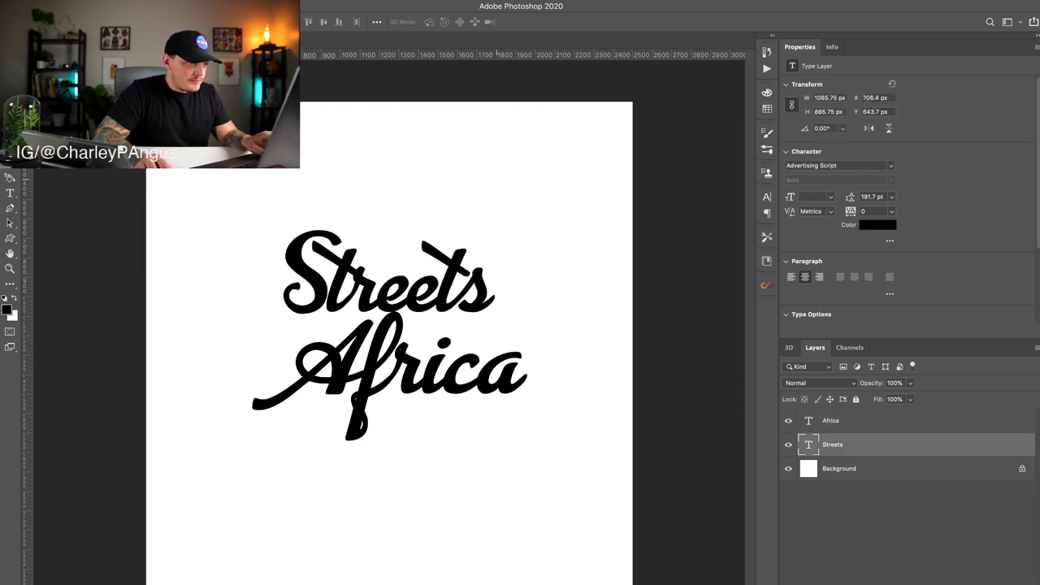
pyautogui.hotkey('shift', 'Up')
pyautogui.hotkey('shift', 'Up')
pyautogui.hotkey('shift', 'Up')
pyautogui.hotkey('shift', 'Up')
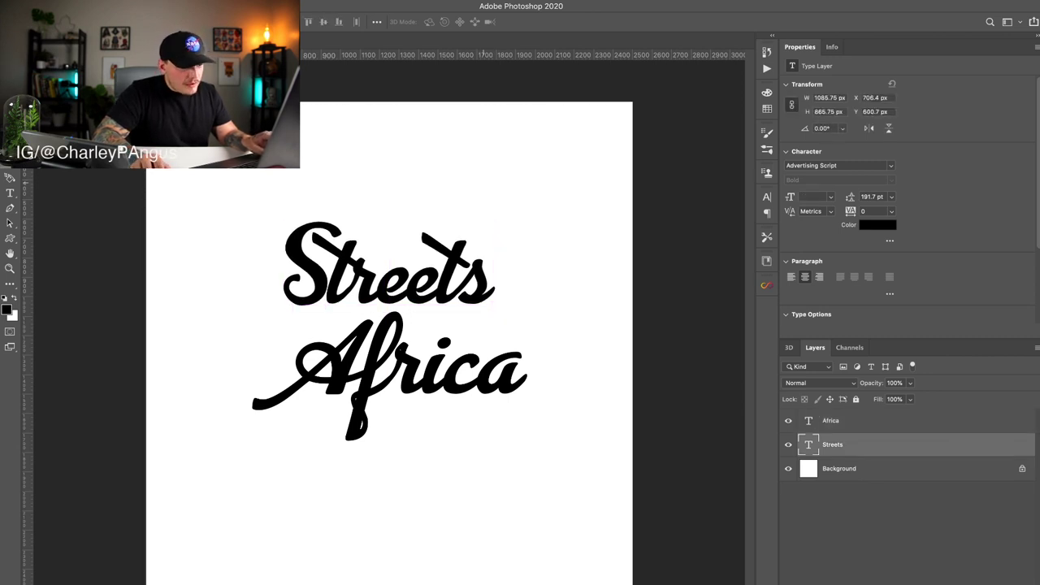
# Step: Skew the "Africa" text vertically so its right end rises, and move it up, centred, to overlap the lower part of "Streets"
pyautogui.hotkey('alt', ']')
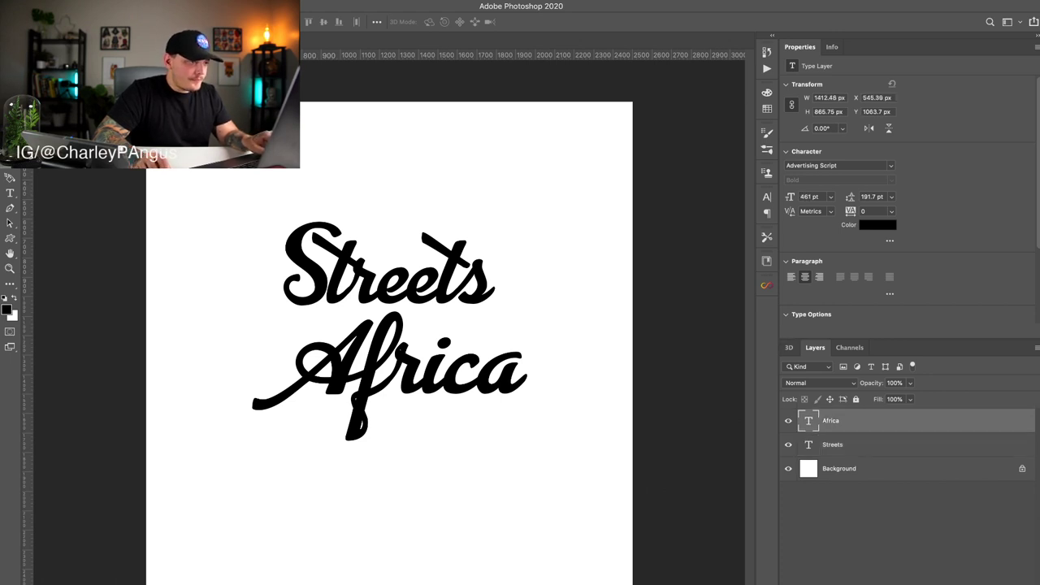
pyautogui.press('super+t')
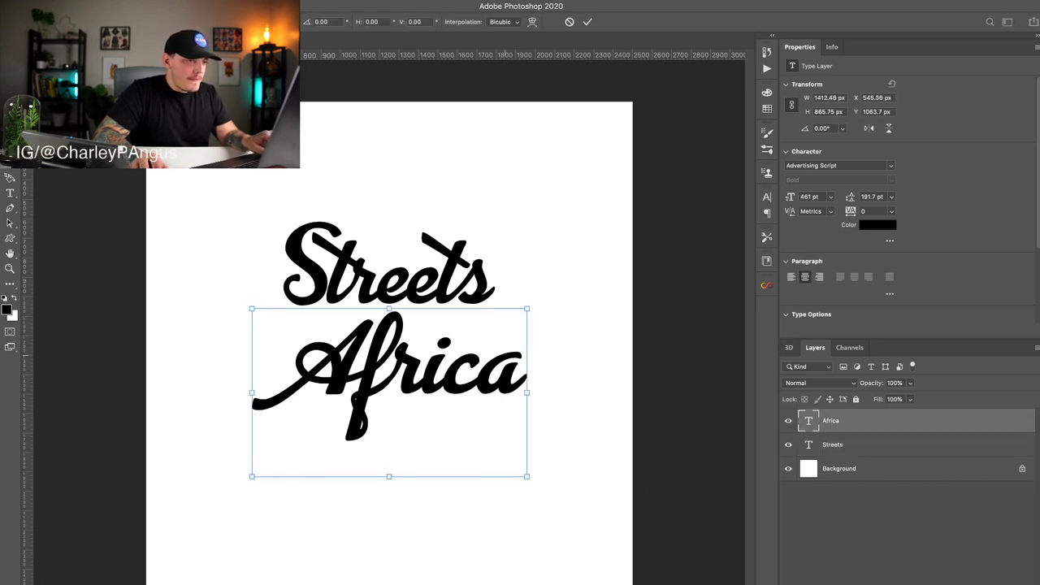
pyautogui.moveTo(527, 390); pyautogui.dragTo(487, 332)
pyautogui.press('Return')
pyautogui.hotkey('ctrl', 'z')
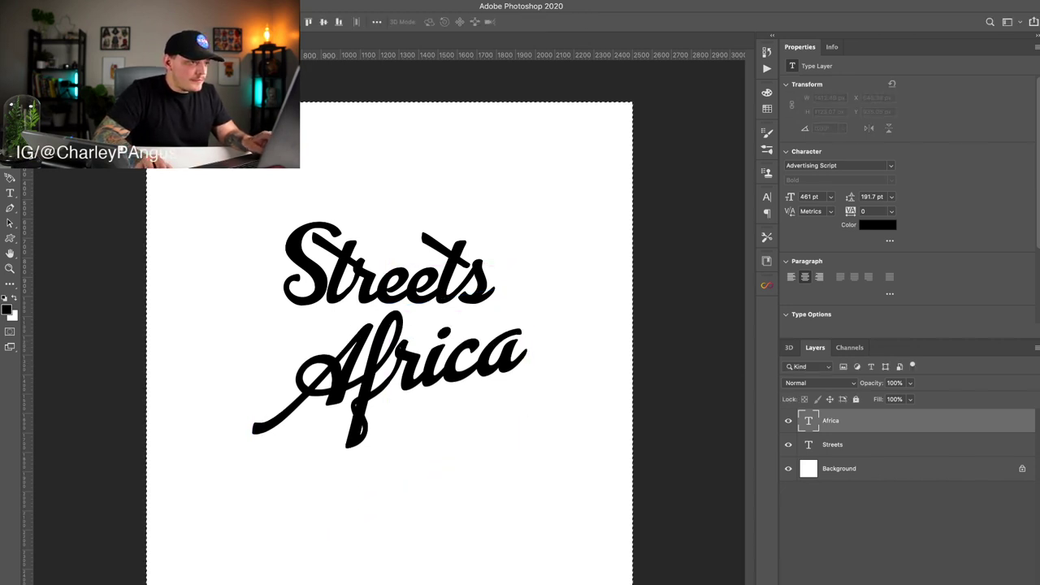
pyautogui.moveTo(386, 319)
pyautogui.mouseDown()
pyautogui.moveTo(390, 279)
pyautogui.moveTo(390, 333)
pyautogui.mouseUp()
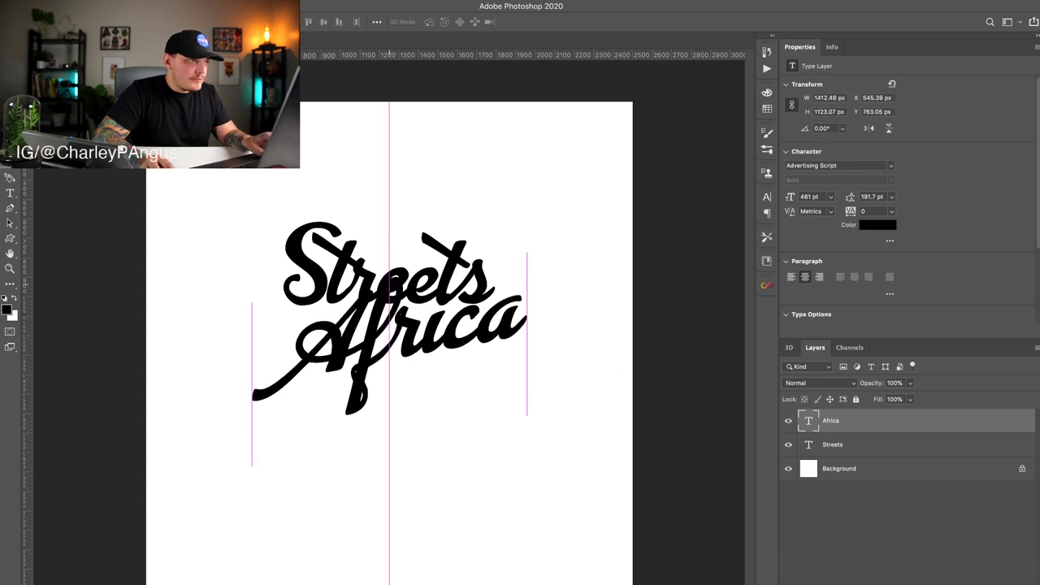
pyautogui.hotkey('ctrl', 't')
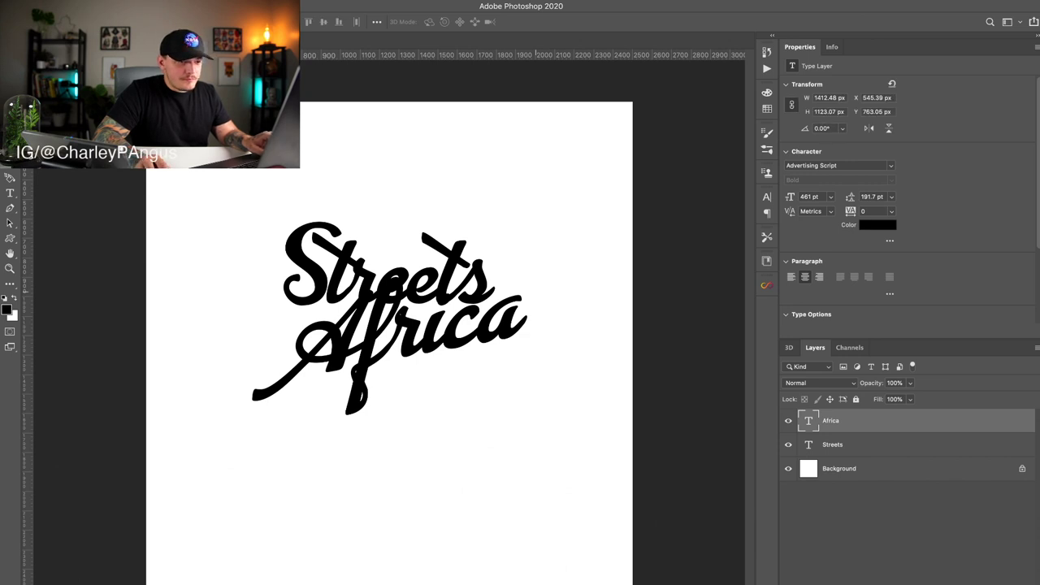
# Step: Fill the Background layer with solid black
pyautogui.click(839, 469)
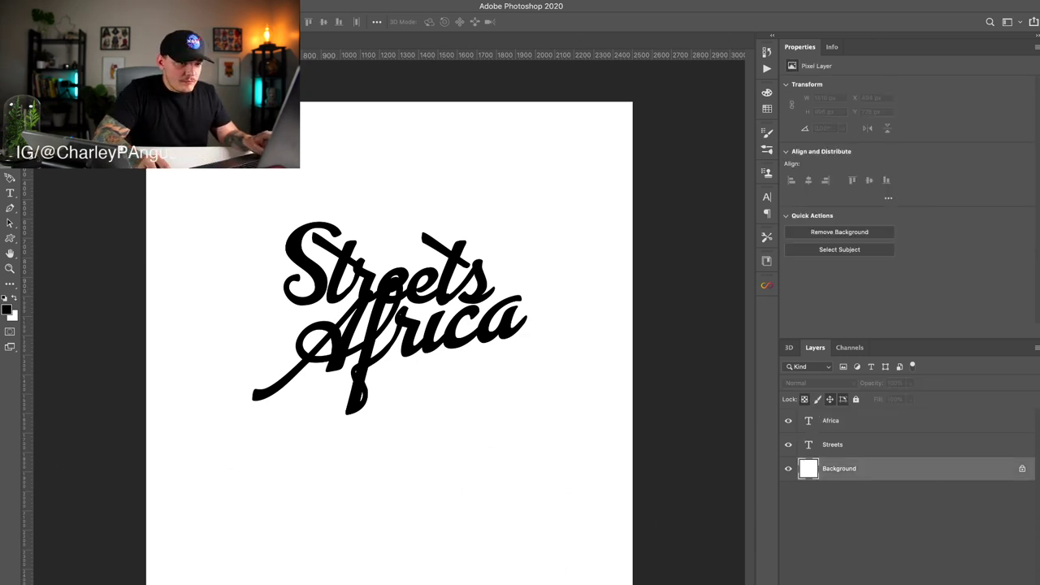
pyautogui.hotkey('alt', 'BackSpace')
# Step: Recolour the whole "Streets" text bright orange
pyautogui.click(833, 444)
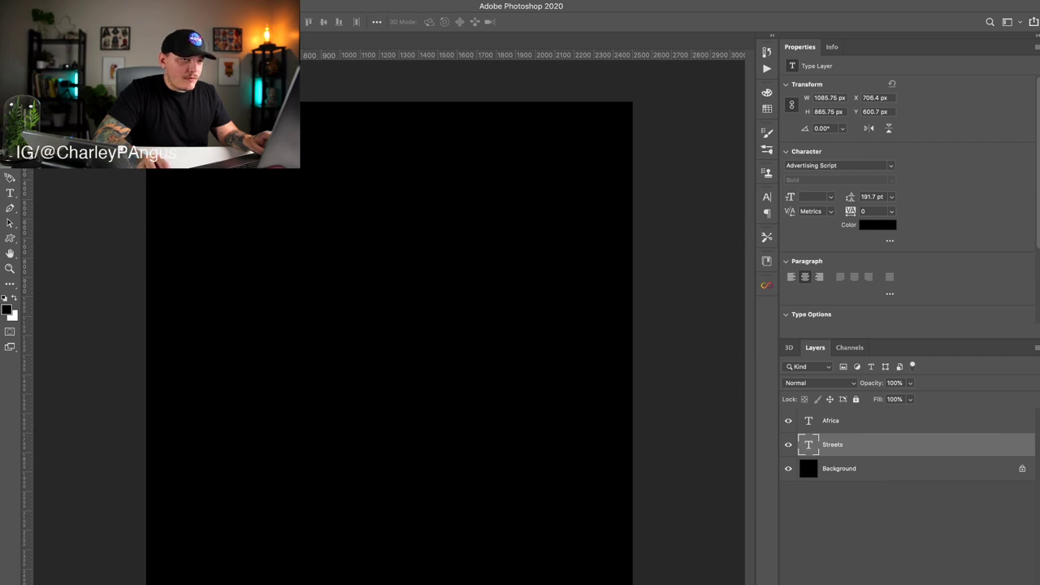
pyautogui.click(638, 290)
pyautogui.press('Escape')
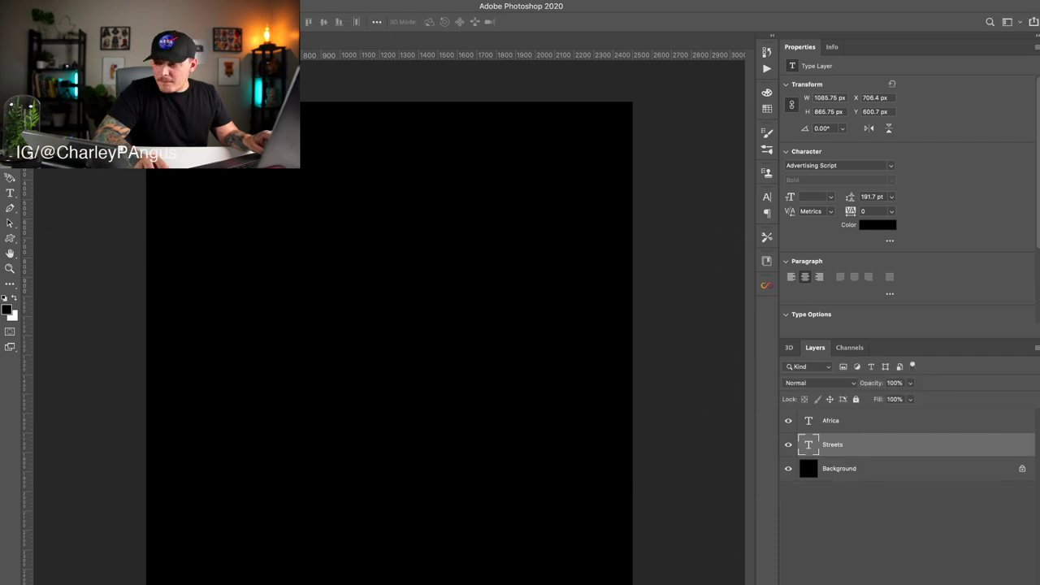
pyautogui.doubleClick(808, 444)
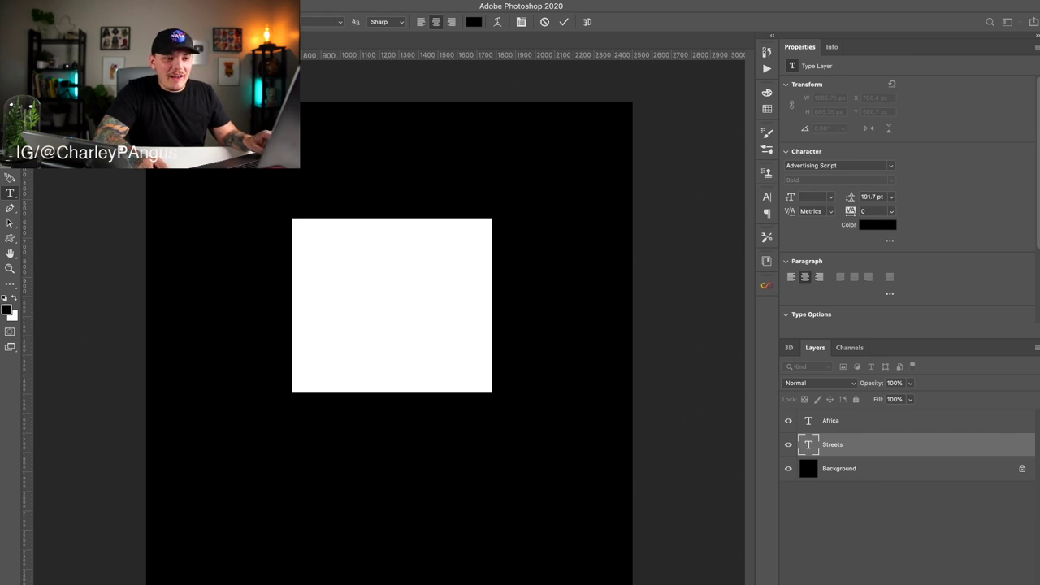
pyautogui.press('super+Return')
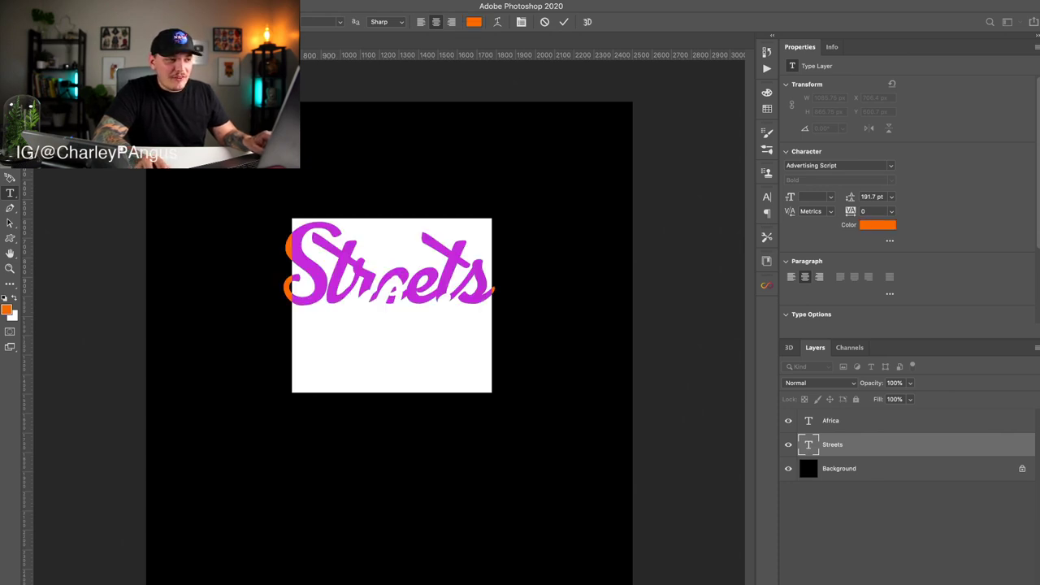
pyautogui.press('super+Return')
pyautogui.press('v')
# Step: Recolour the "Africa" text with the same orange as "Streets"
pyautogui.click(830, 421)
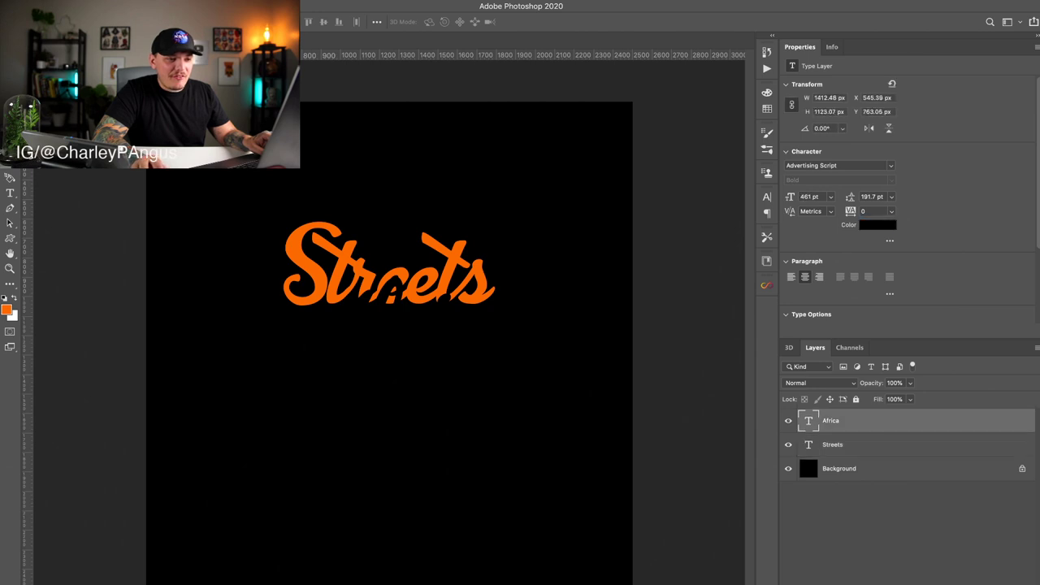
pyautogui.doubleClick(809, 421)
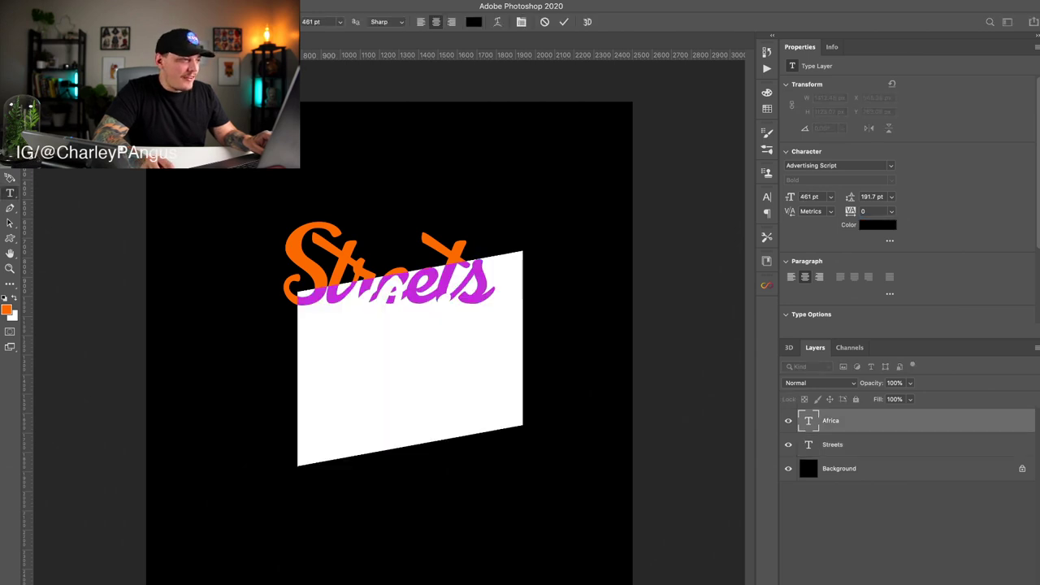
pyautogui.press('super+BackSpace')
pyautogui.press('super+BackSpace')
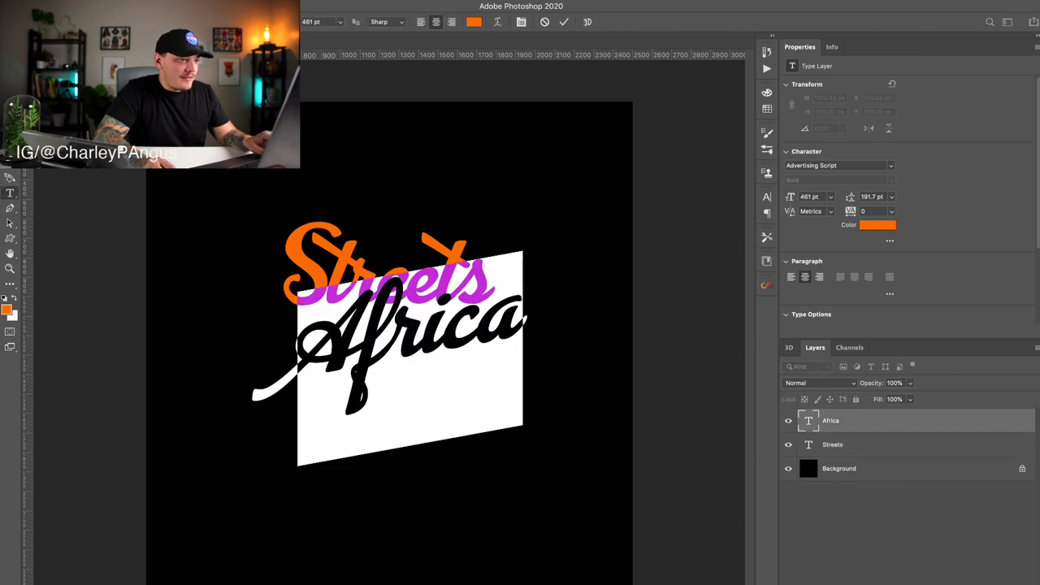
pyautogui.press('super+Return')
pyautogui.press('v')
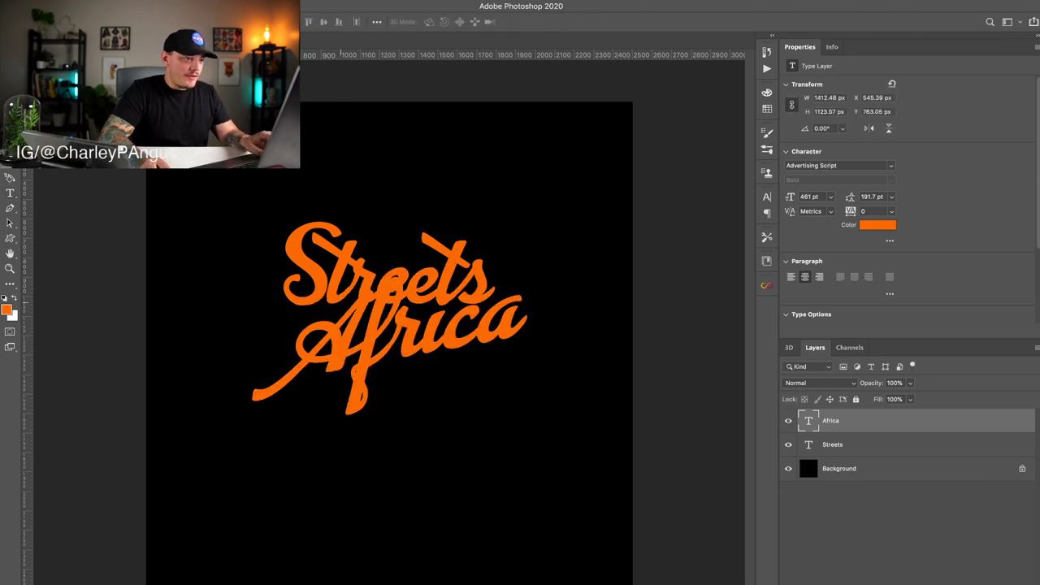
# Step: Skew the "Streets" text vertically by about -10.38° so it slants upward like "Africa"
pyautogui.press('super+plus')
pyautogui.hotkey('ctrl', 'a')
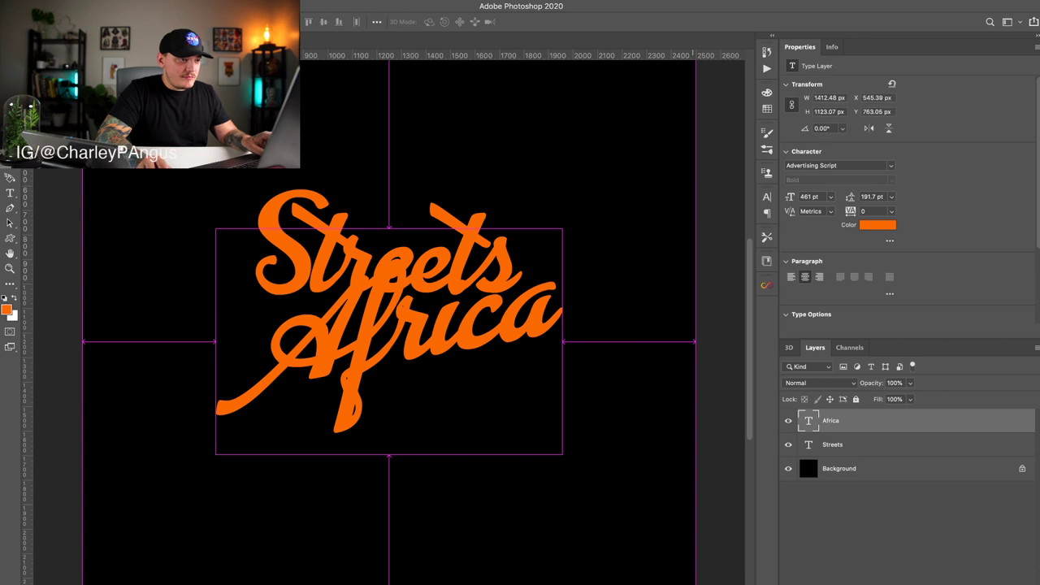
pyautogui.click(491, 280)
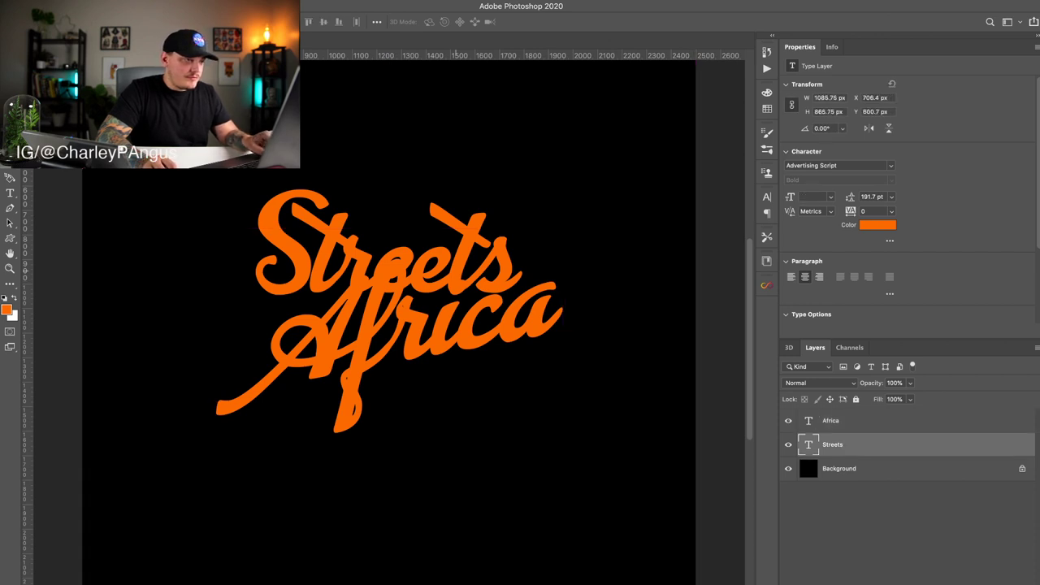
pyautogui.press('super+t')
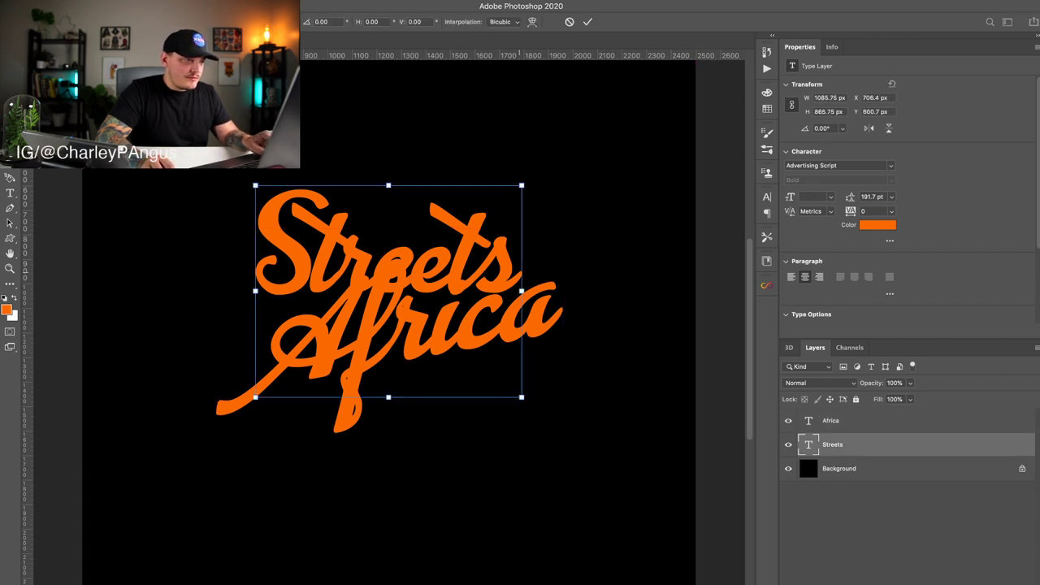
pyautogui.moveTo(522, 290); pyautogui.dragTo(522, 265)
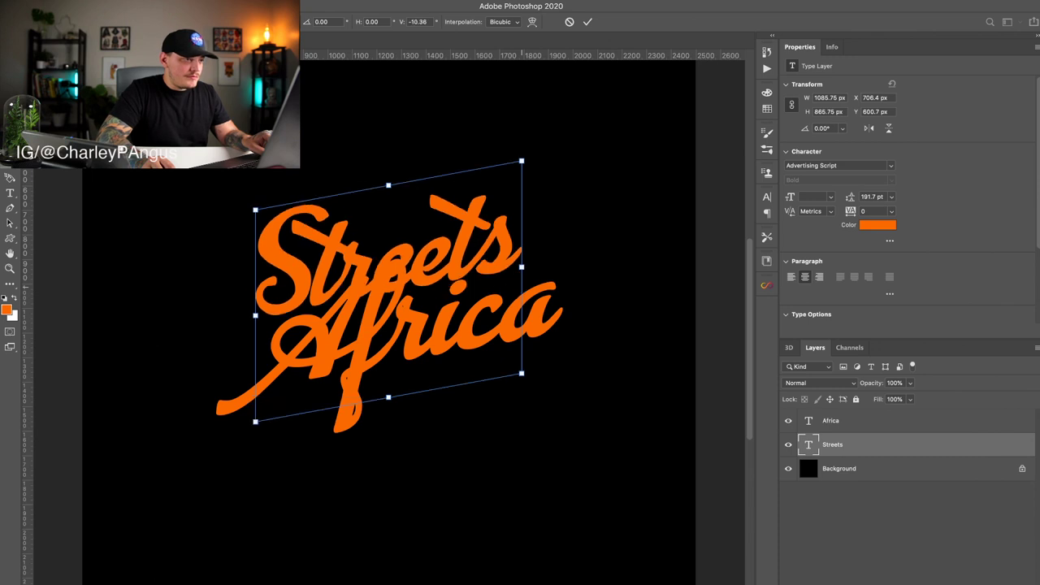
pyautogui.press('Return')
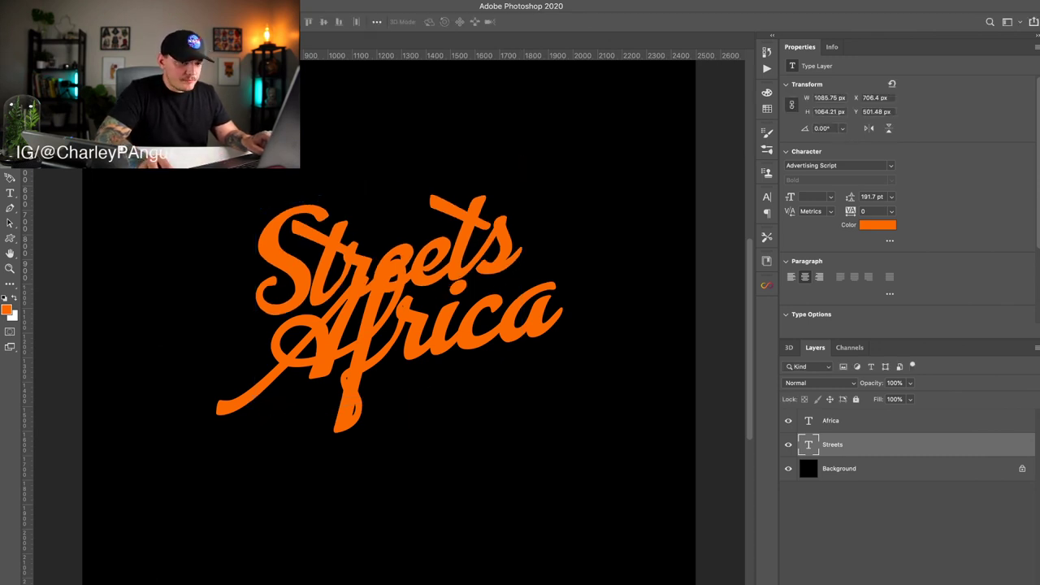
# Step: Add a new empty layer above the "Streets" text and clip it to that text
pyautogui.hotkey('ctrl', 'alt', 'shift', 'n')
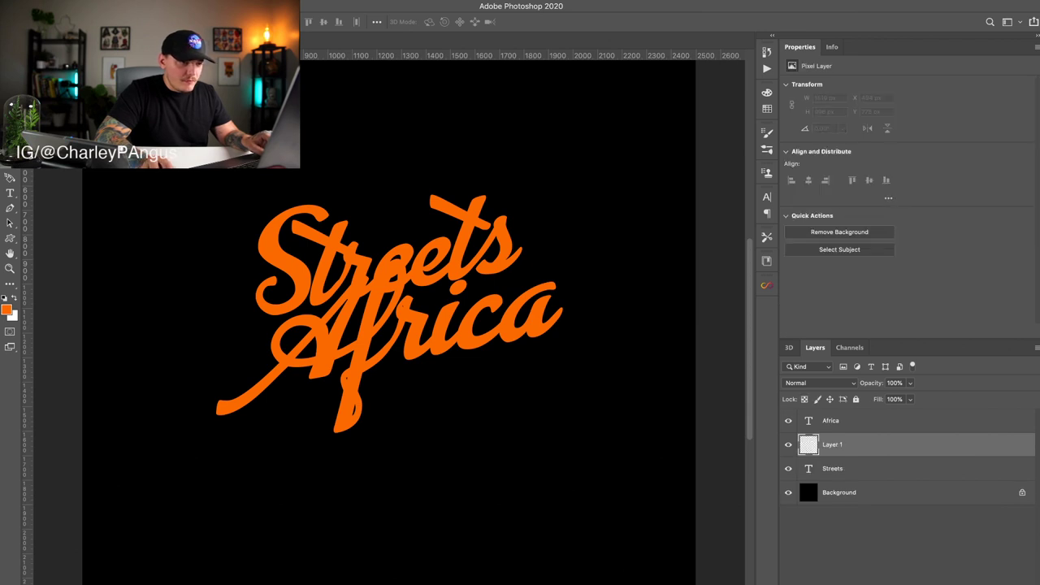
pyautogui.hotkey('ctrl', 'alt', 'g')
# Step: Brush dark-orange shading on the clipped layer along the lower edge of "Streets", around where "Africa" overlaps it
pyautogui.press('b')
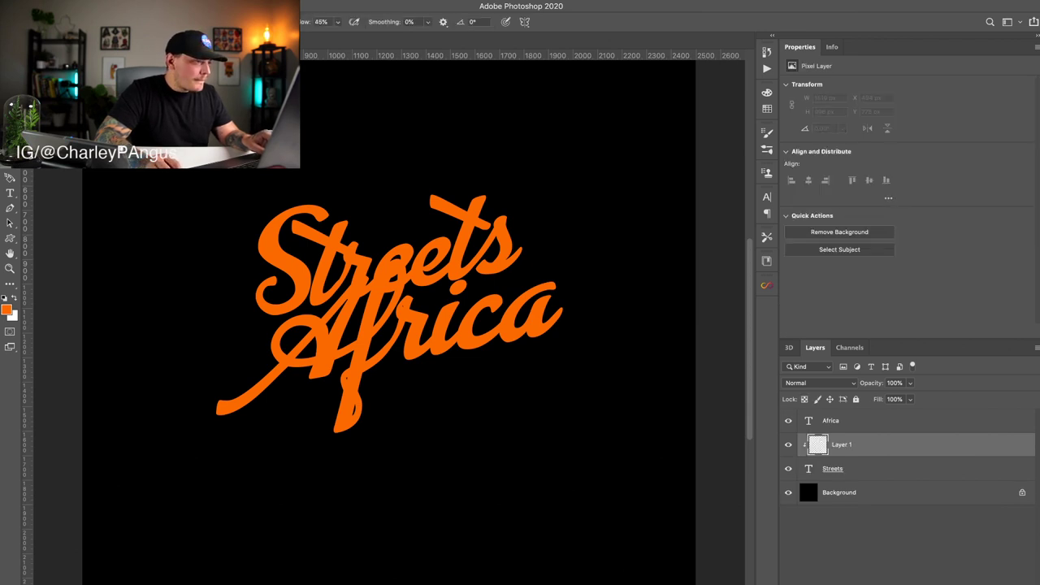
pyautogui.press('i')
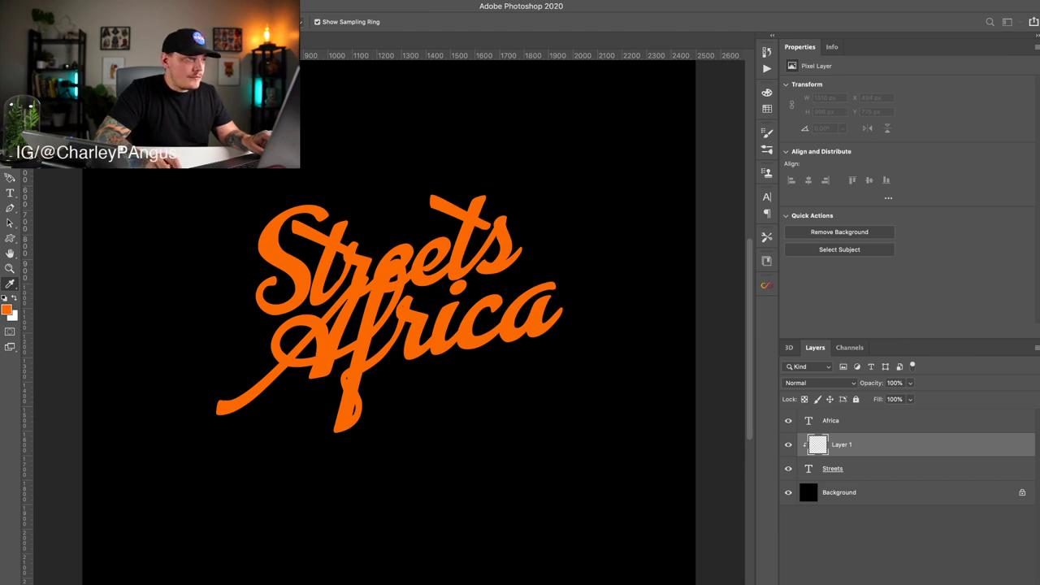
pyautogui.press('b')
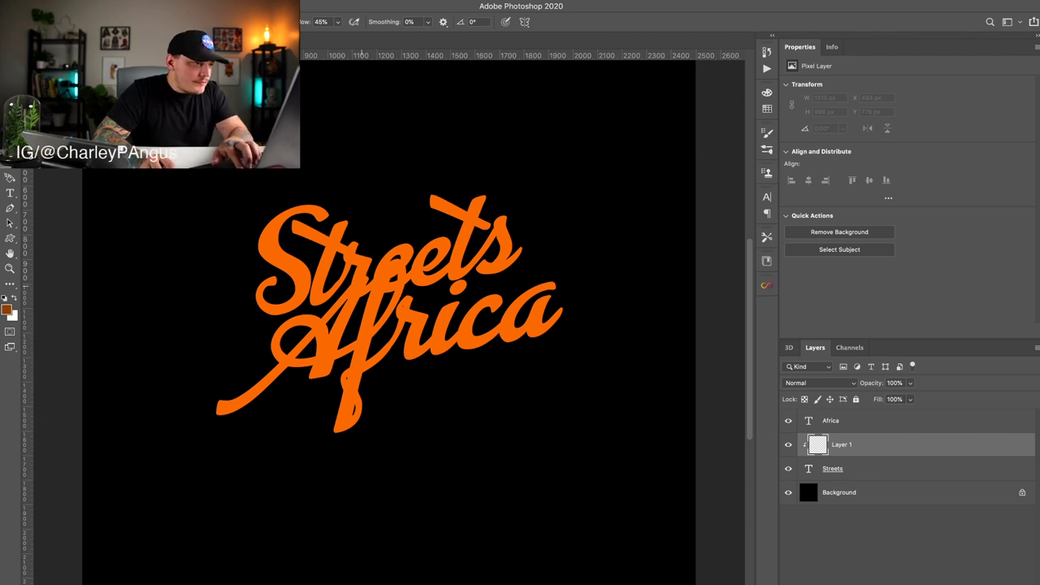
pyautogui.moveTo(364, 286)
pyautogui.mouseDown()
pyautogui.moveTo(350, 302)
pyautogui.moveTo(425, 295)
pyautogui.mouseUp()
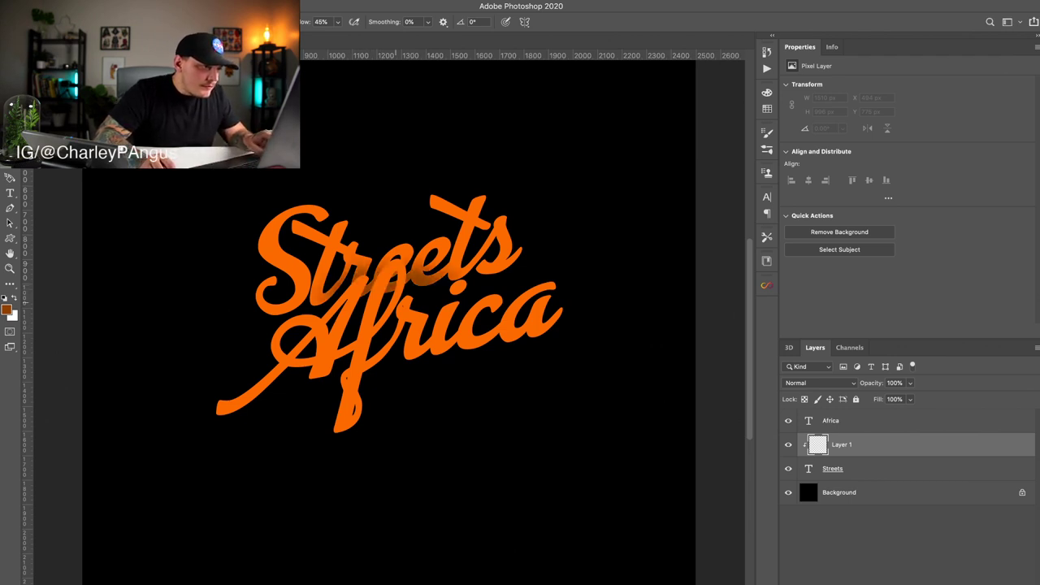
pyautogui.moveTo(381, 266); pyautogui.dragTo(408, 255)
pyautogui.moveTo(327, 305)
pyautogui.mouseDown()
pyautogui.moveTo(267, 316)
pyautogui.moveTo(299, 317)
pyautogui.mouseUp()
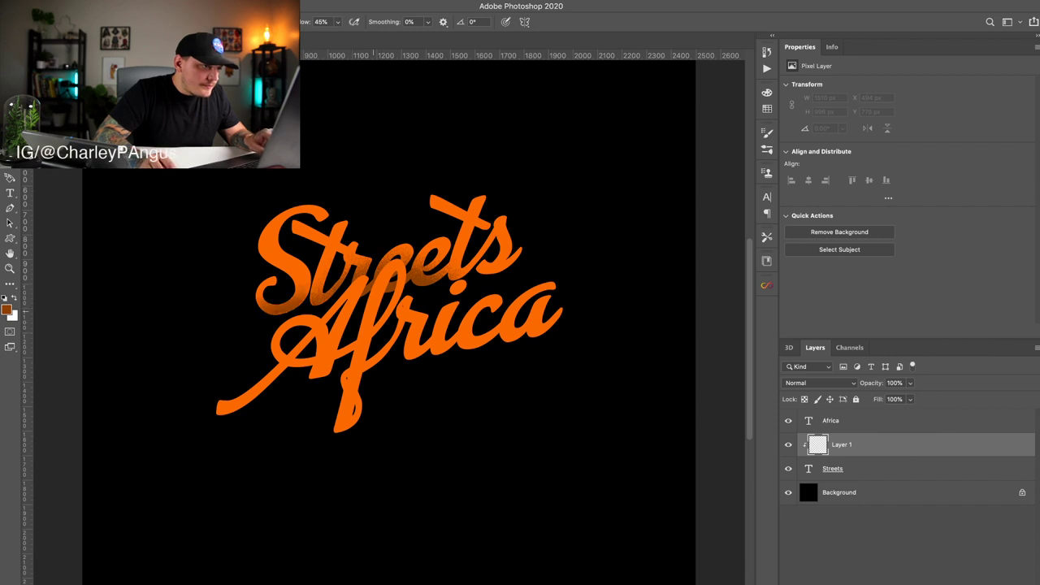
pyautogui.moveTo(437, 274); pyautogui.dragTo(514, 252)
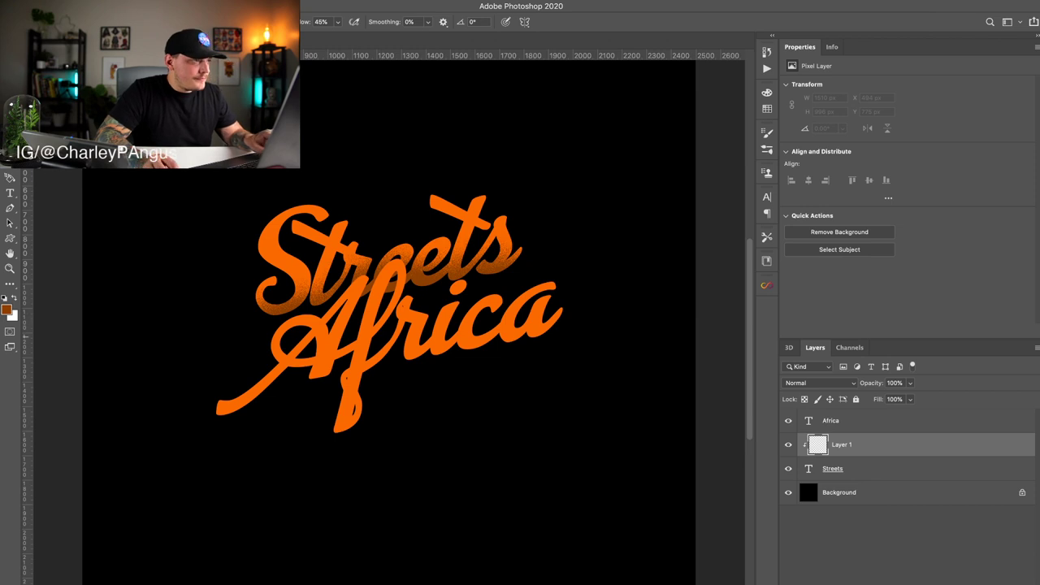
pyautogui.press('v')
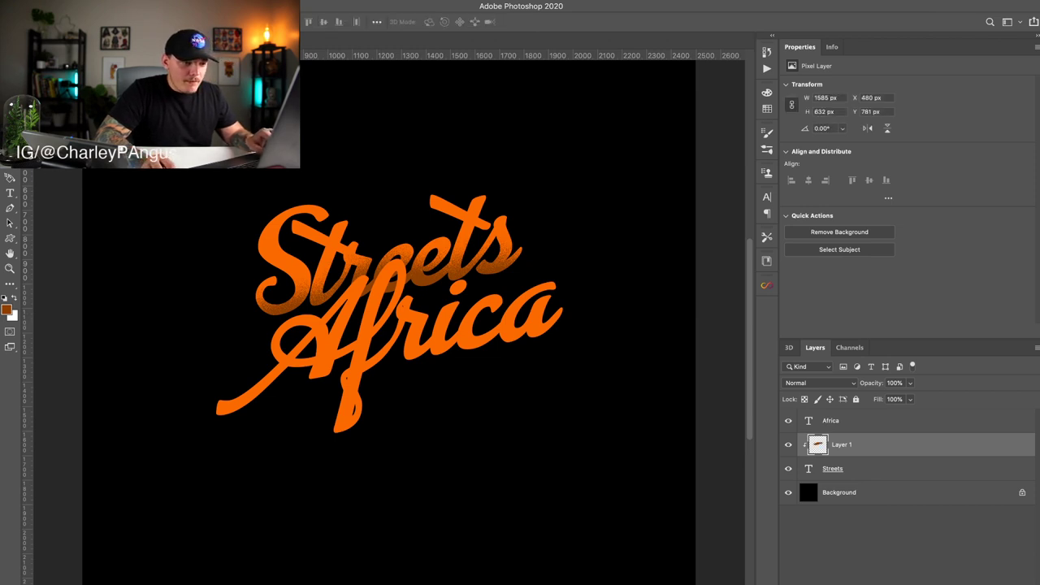
# Step: Try a thin outline around the "Streets" text with a Stroke layer effect
pyautogui.click(845, 468)
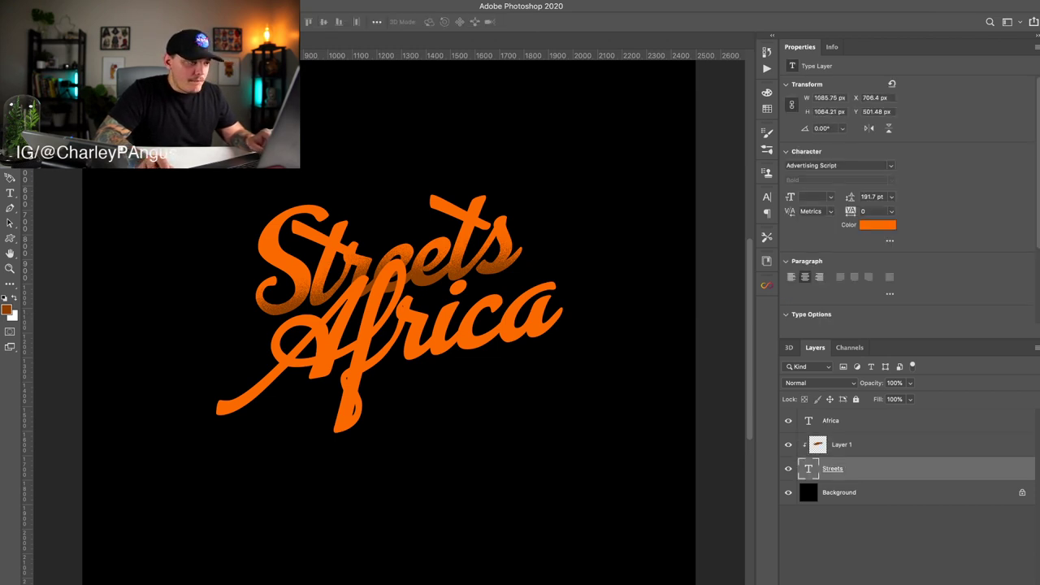
pyautogui.click(886, 469)
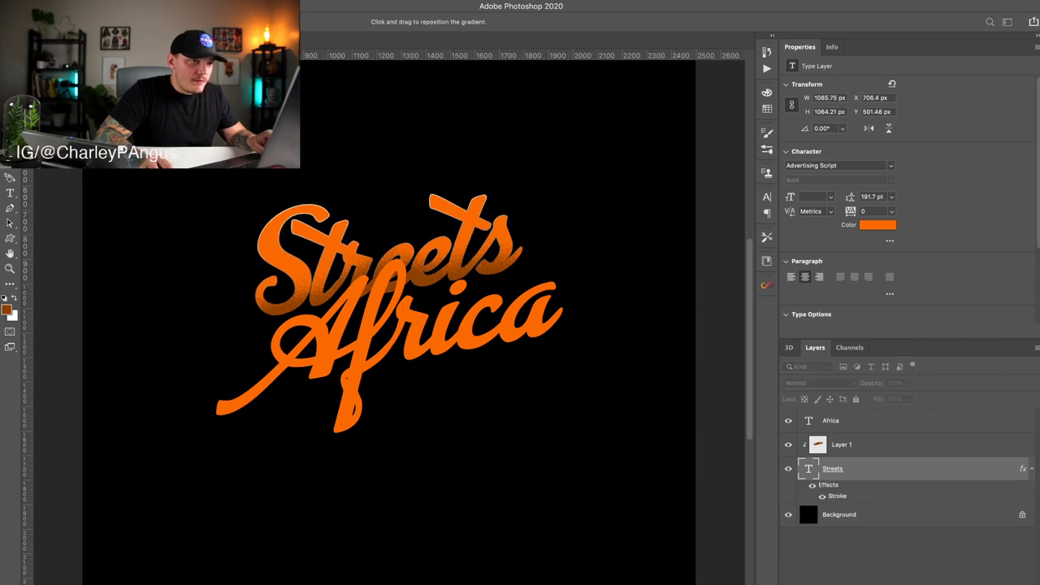
pyautogui.press('Down')
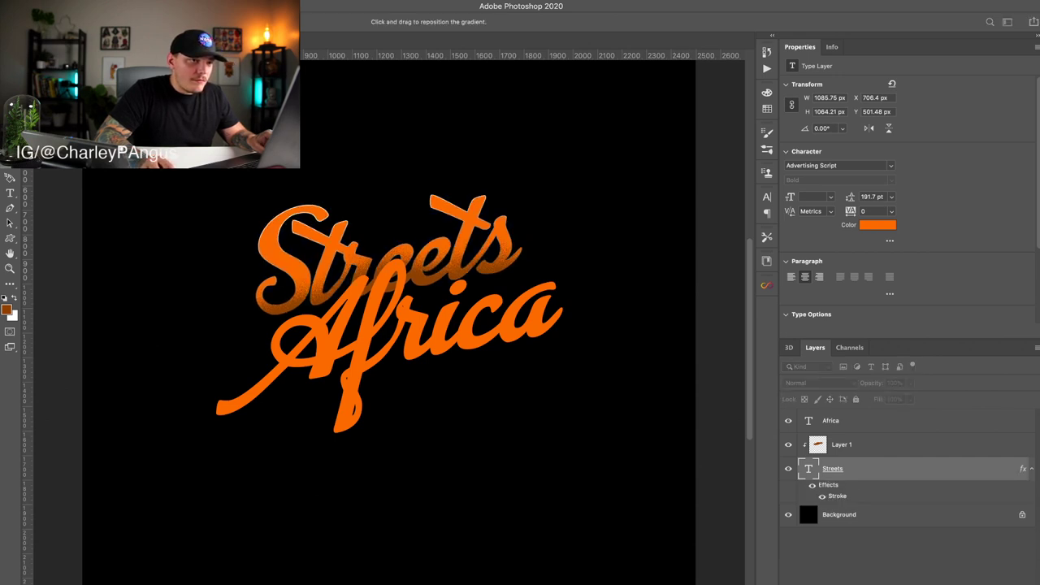
pyautogui.click(322, 244)
pyautogui.click(322, 263)
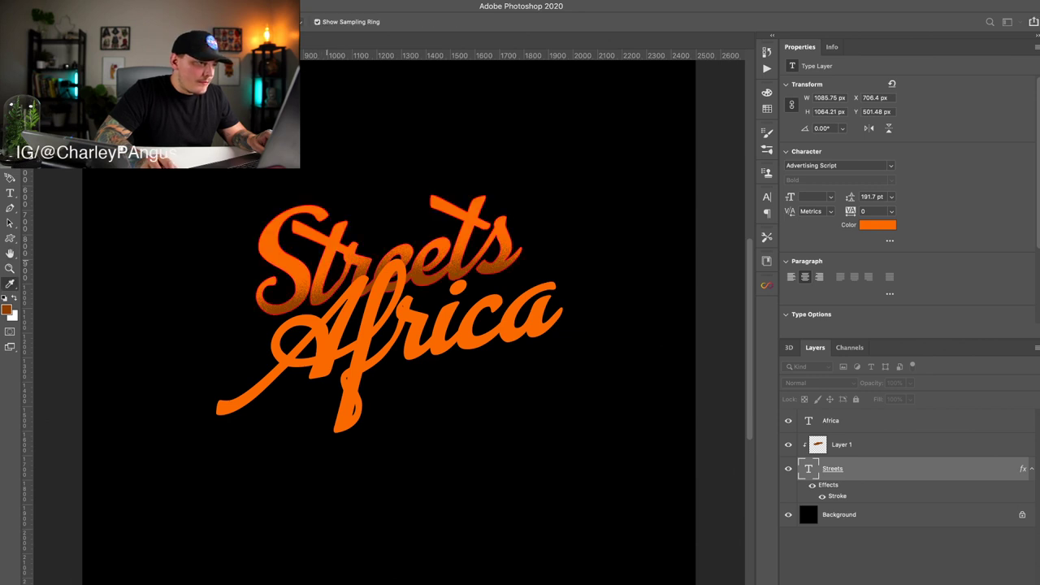
pyautogui.click(327, 260)
pyautogui.press('Return')
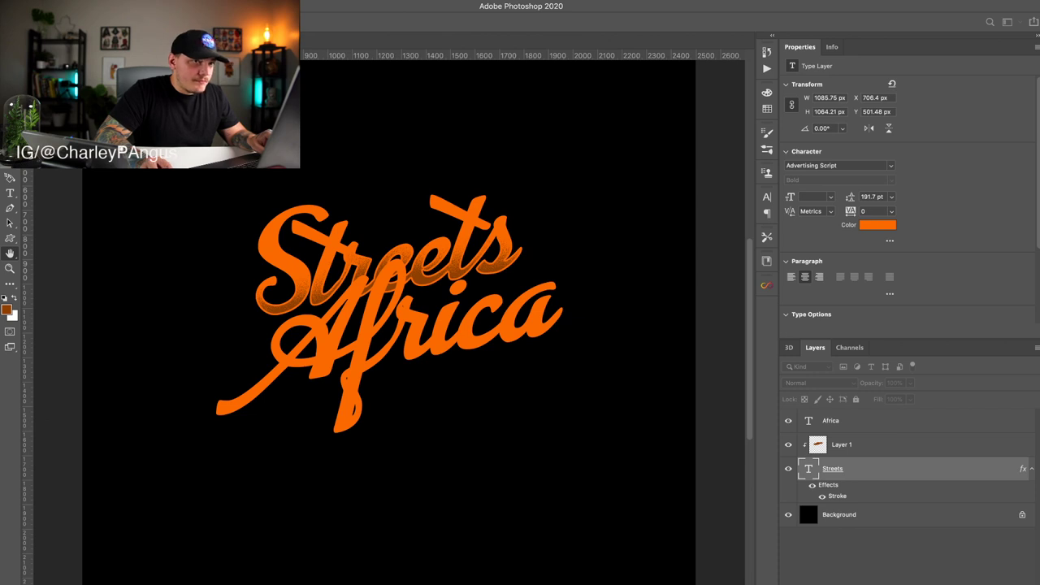
pyautogui.press('v')
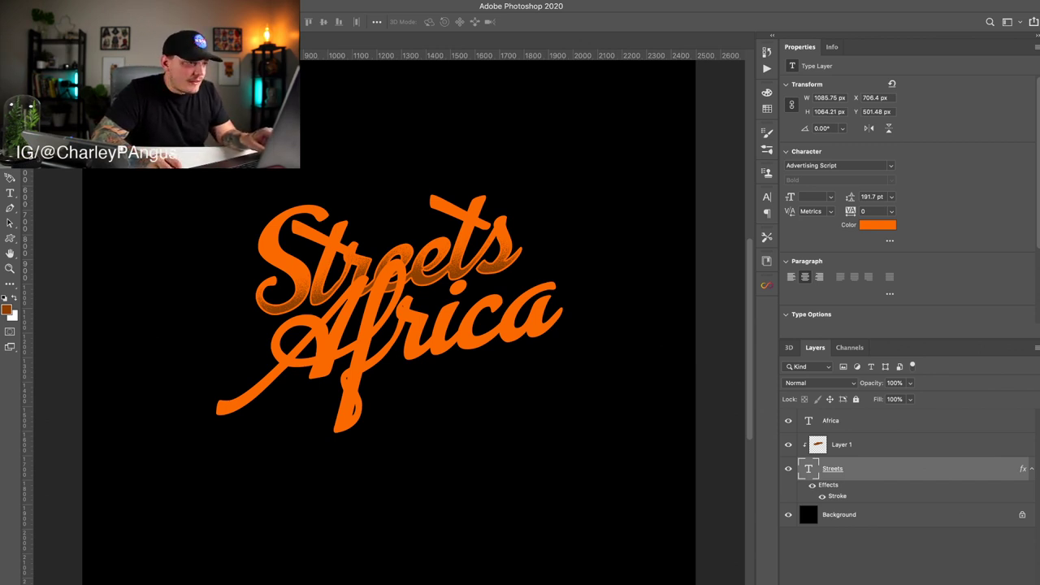
# Step: Undo the last shift of "Streets" and its shading, and undo the stroke effect
pyautogui.keyDown('shift'); pyautogui.click(842, 444); pyautogui.keyUp('shift')
pyautogui.press('super+z')
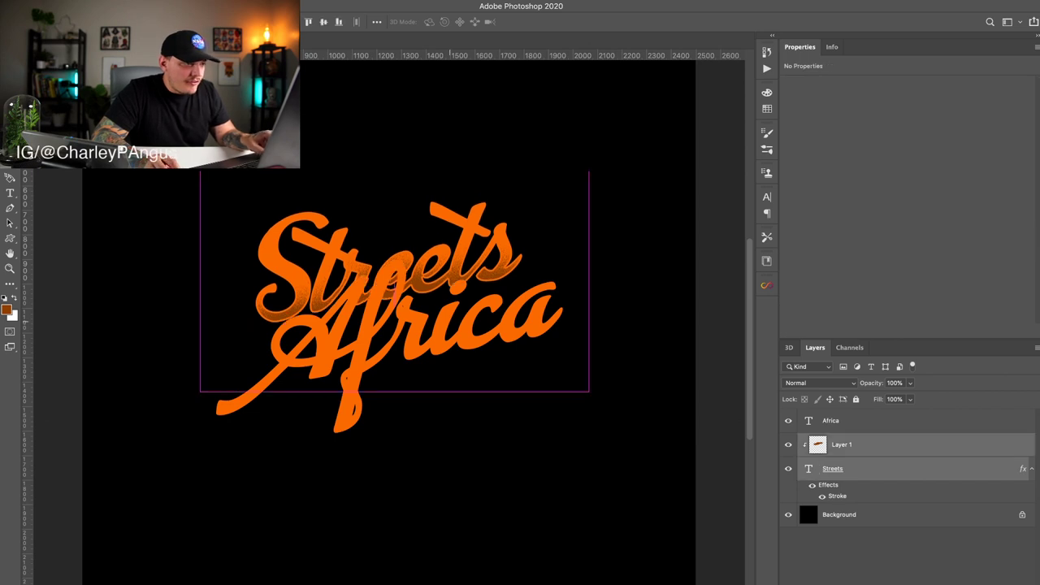
pyautogui.press('super+z')
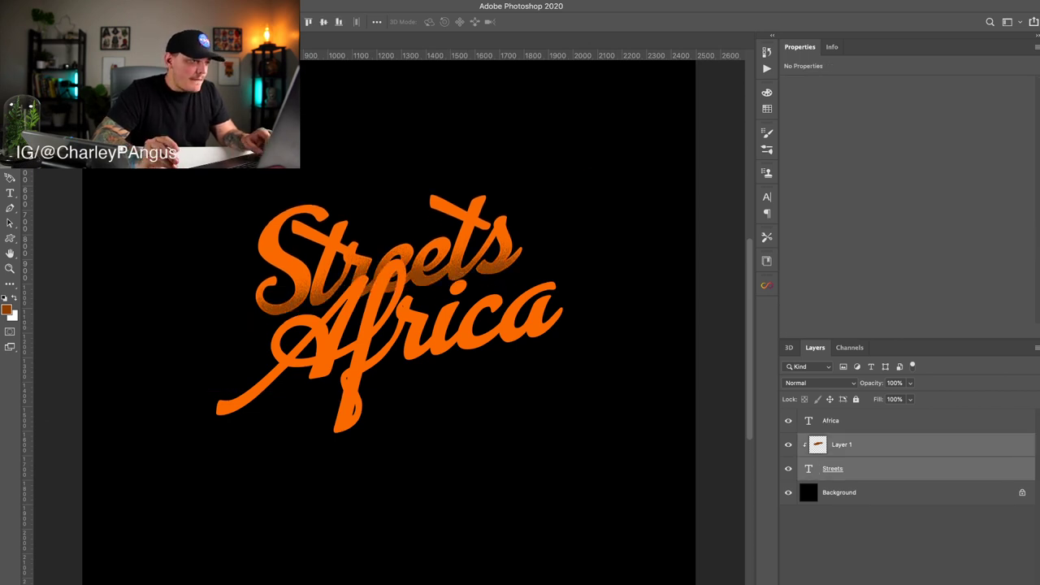
# Step: Move the "Streets" text together with its clipped shading layer up by about 34 px
pyautogui.click(845, 421)
pyautogui.press('super+plus')
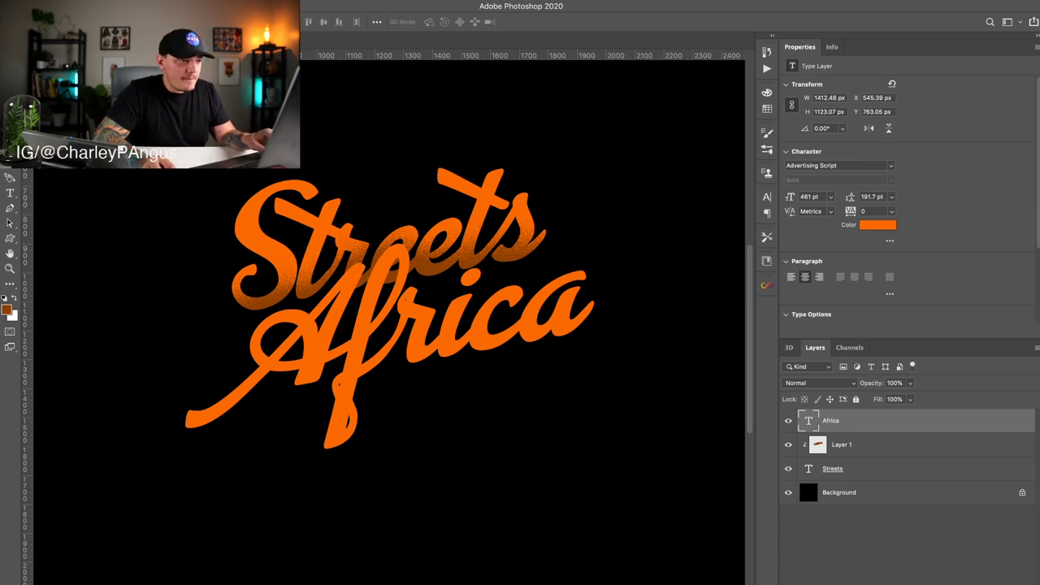
pyautogui.click(845, 469)
pyautogui.keyDown('shift'); pyautogui.click(845, 445); pyautogui.keyUp('shift')
pyautogui.moveTo(411, 261); pyautogui.dragTo(411, 257)
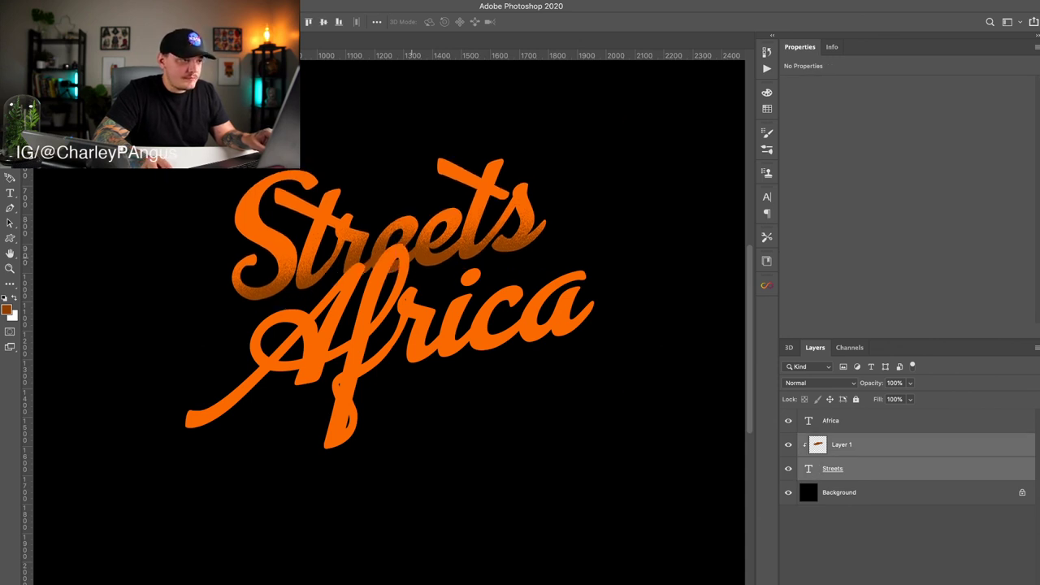
# Step: Delete the brushed shading layer clipped to "Streets"
pyautogui.click(845, 468)
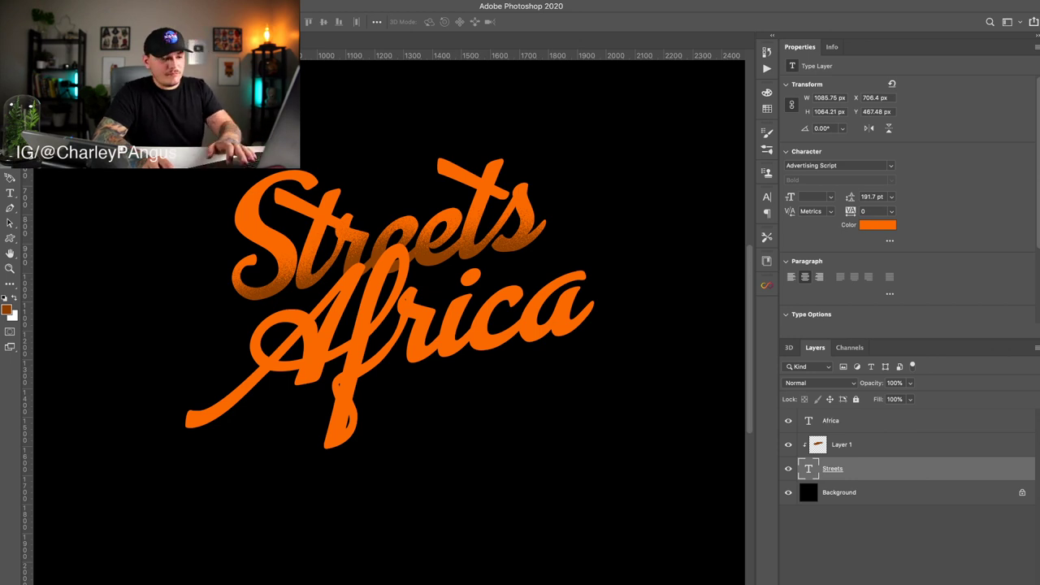
pyautogui.click(845, 445)
pyautogui.press('BackSpace')
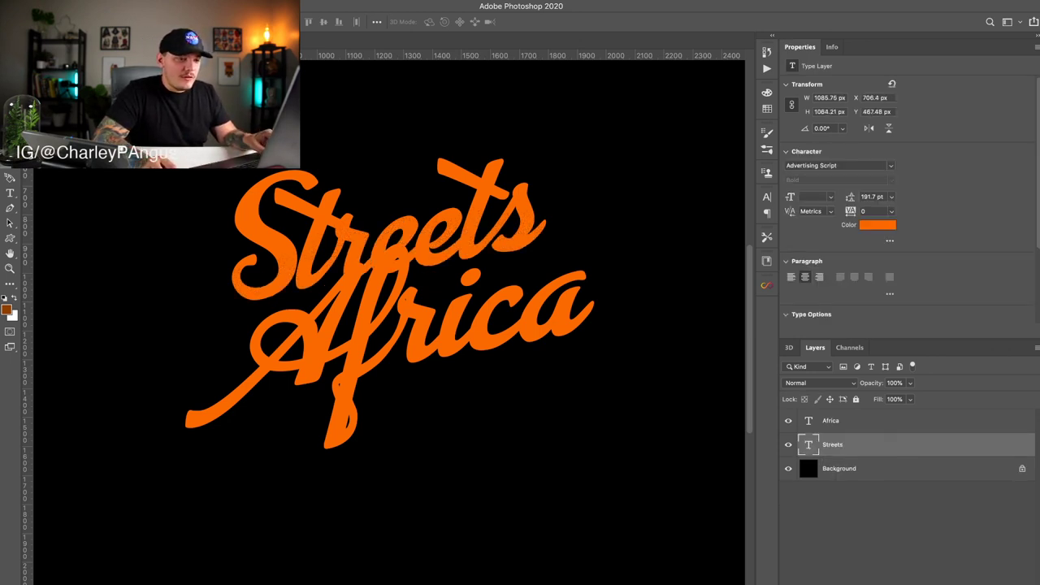
# Step: Add a Drop Shadow effect to "Africa", offset so it darkens "Streets" where the two words overlap
pyautogui.click(845, 421)
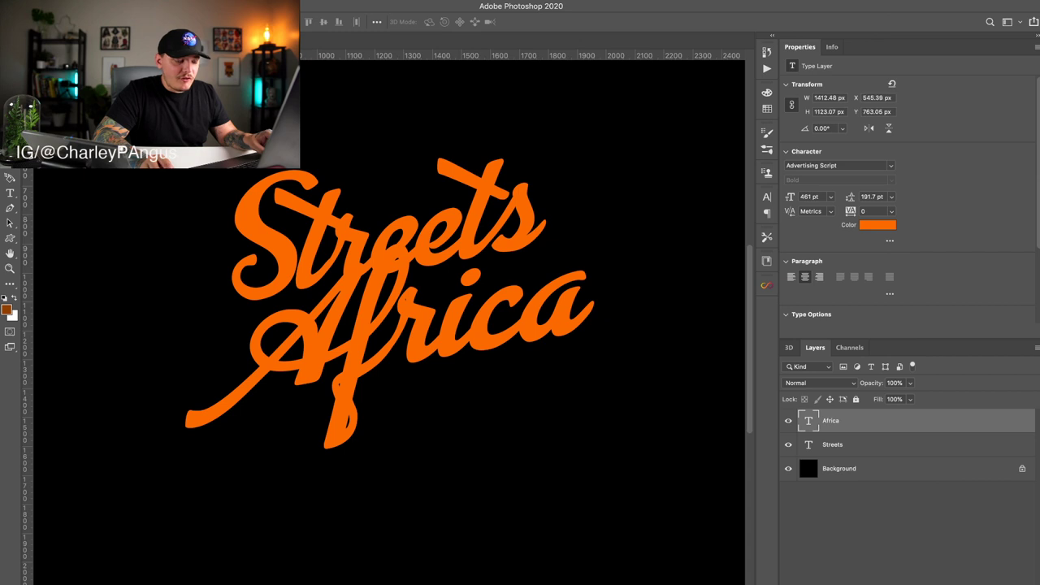
pyautogui.click(906, 570)
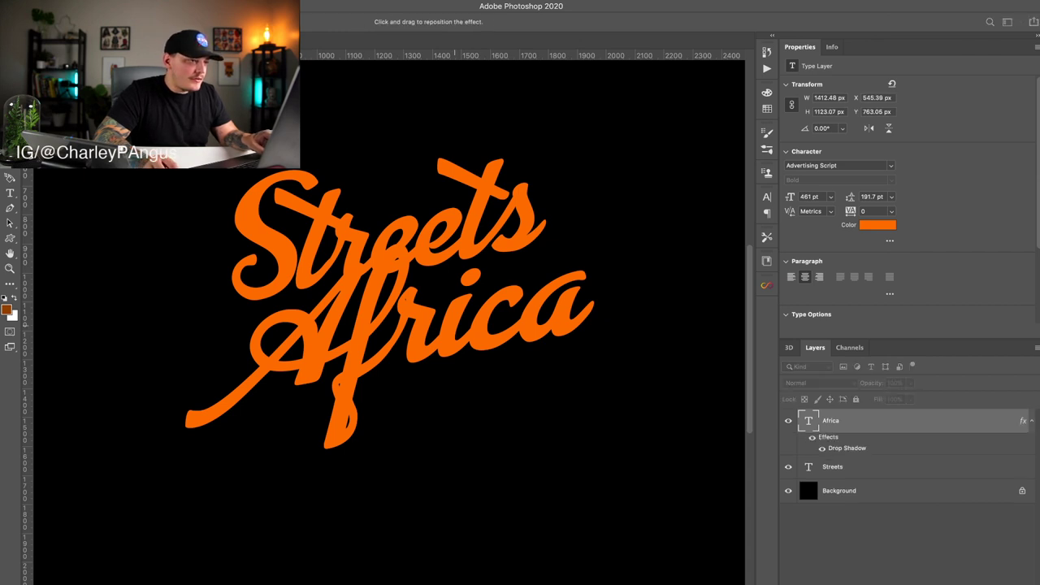
pyautogui.moveTo(403, 270); pyautogui.dragTo(398, 263)
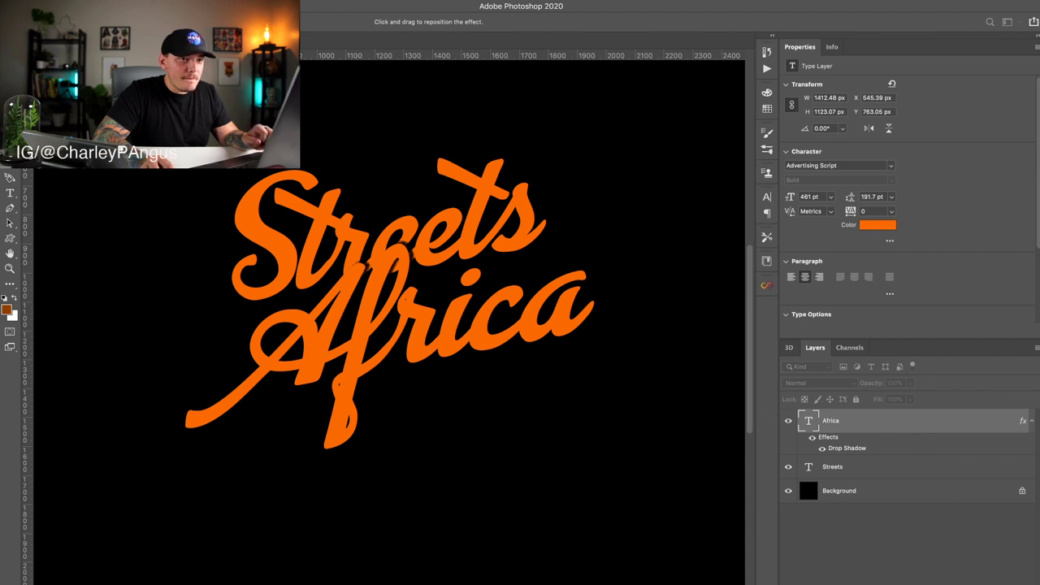
pyautogui.press('Return')
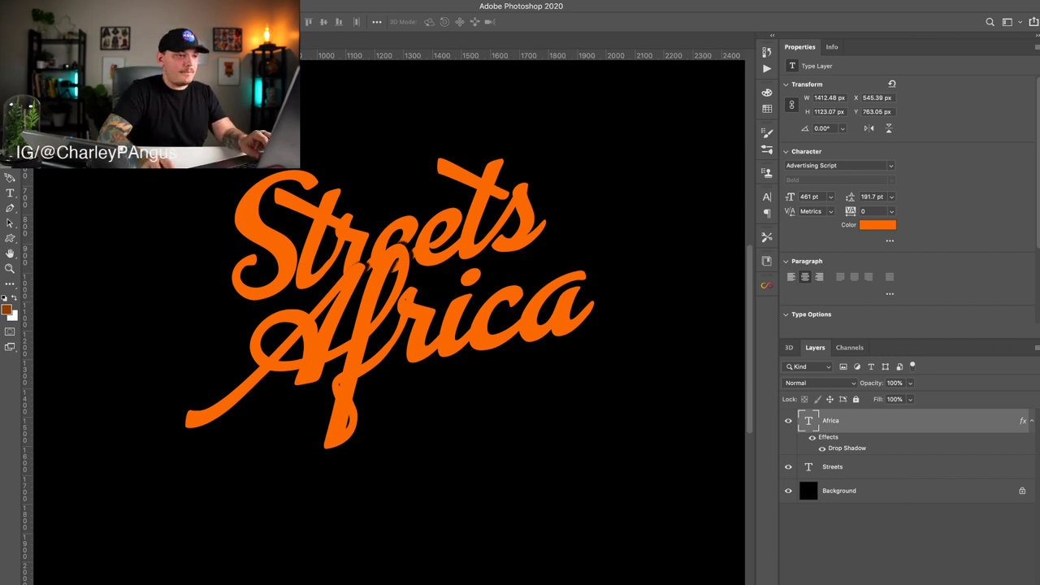
pyautogui.press('super+minus')
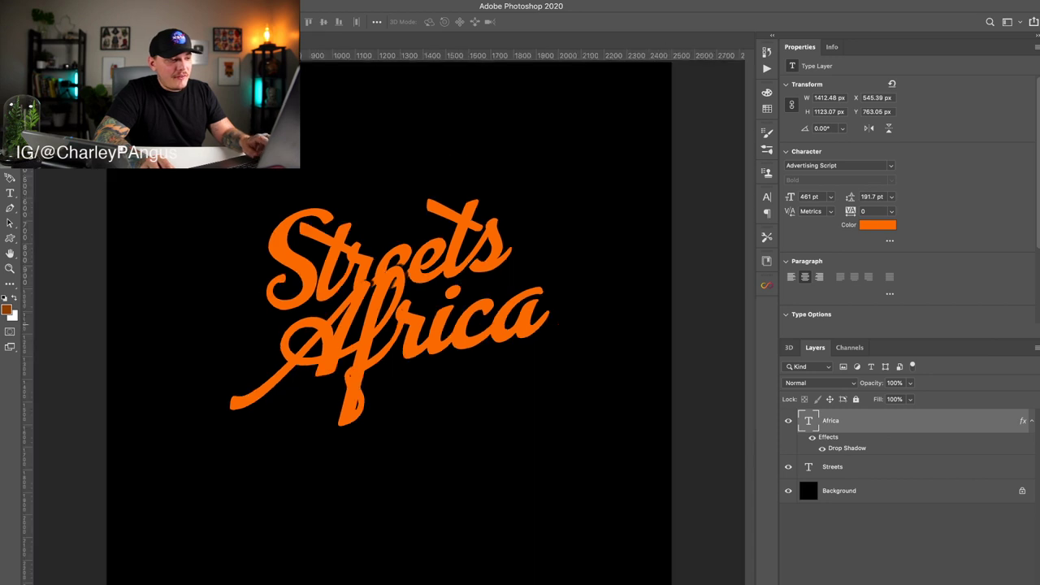
# Step: Add a new text layer reading "Of" in orange Advertising Script below "Africa"
pyautogui.press('t')
pyautogui.click(470, 480)
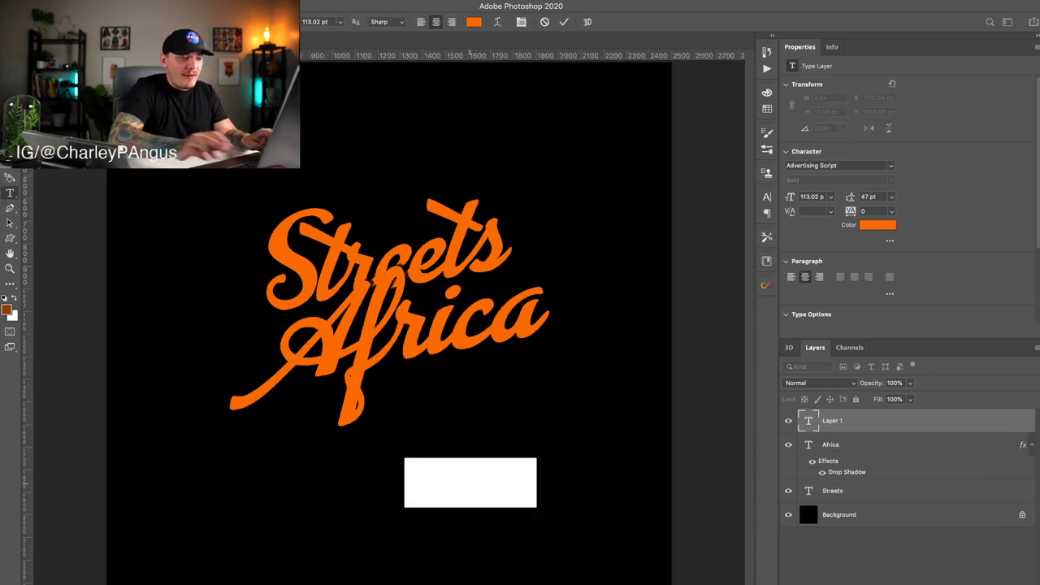
pyautogui.write('OF')
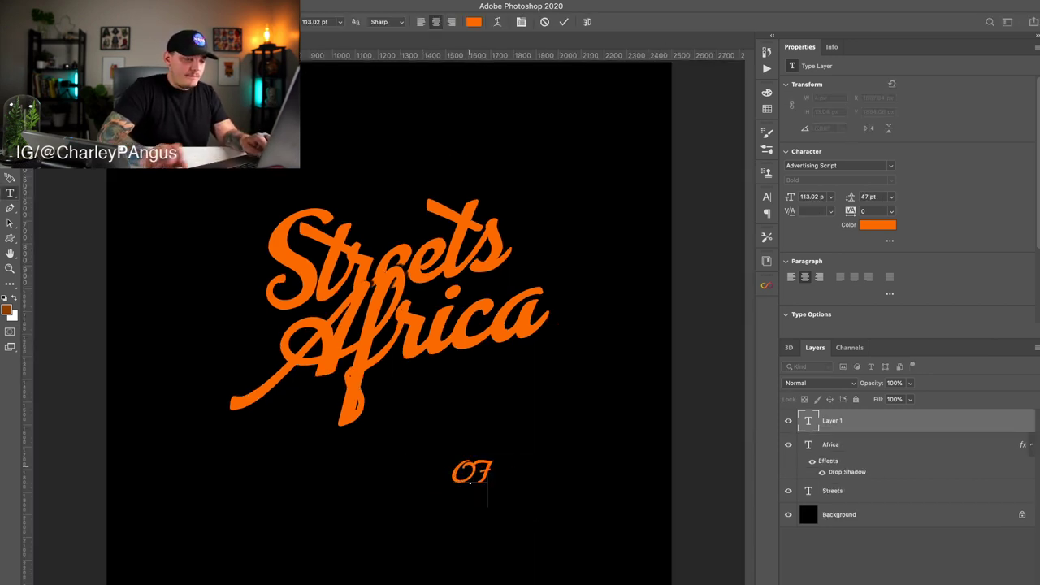
pyautogui.hotkey('ctrl', 'a')
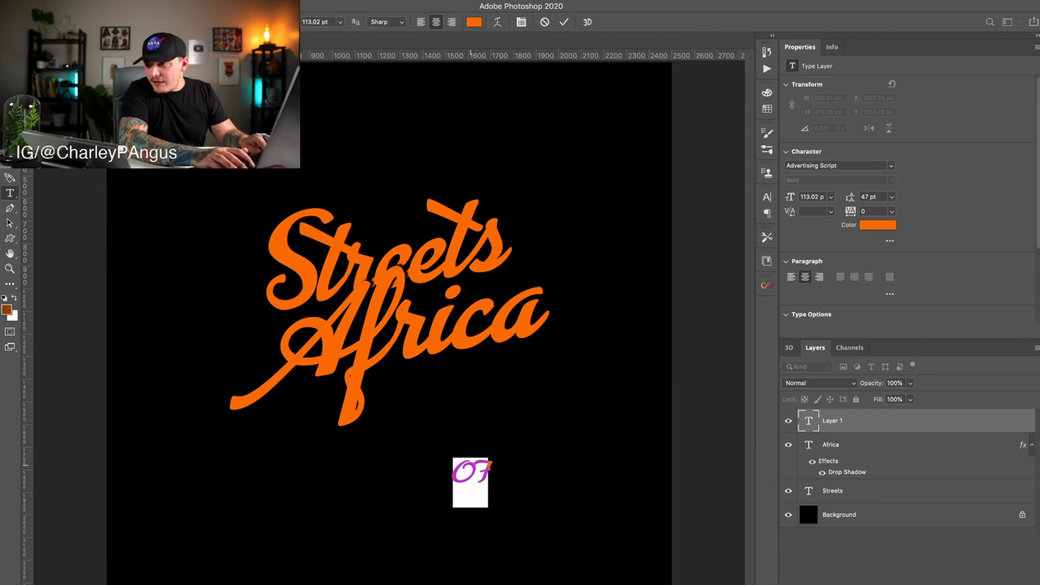
pyautogui.click(471, 481)
pyautogui.hotkey('ctrl', 'a')
pyautogui.write('o')
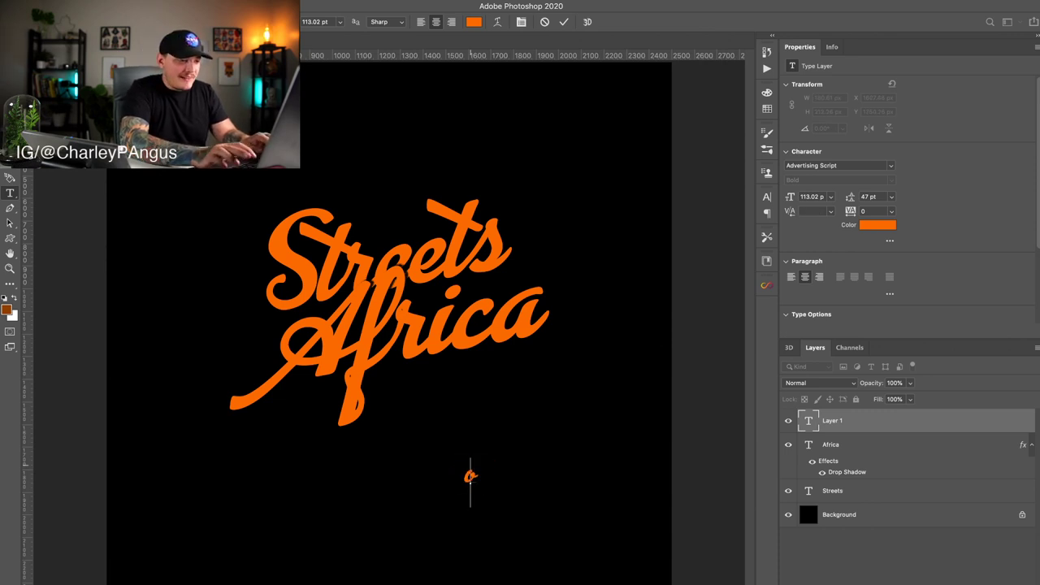
pyautogui.press('BackSpace')
pyautogui.write('O')
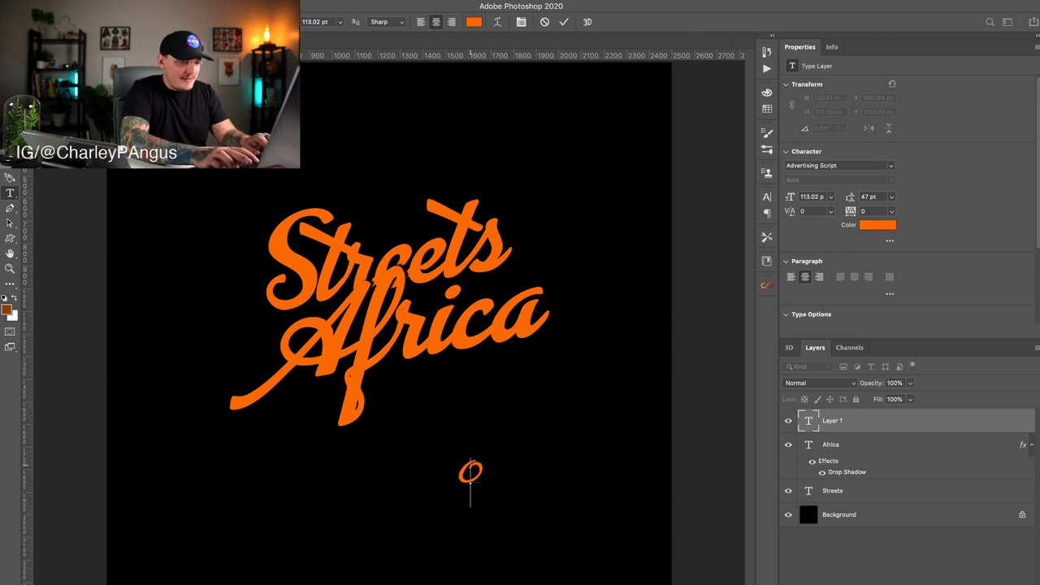
pyautogui.press('BackSpace')
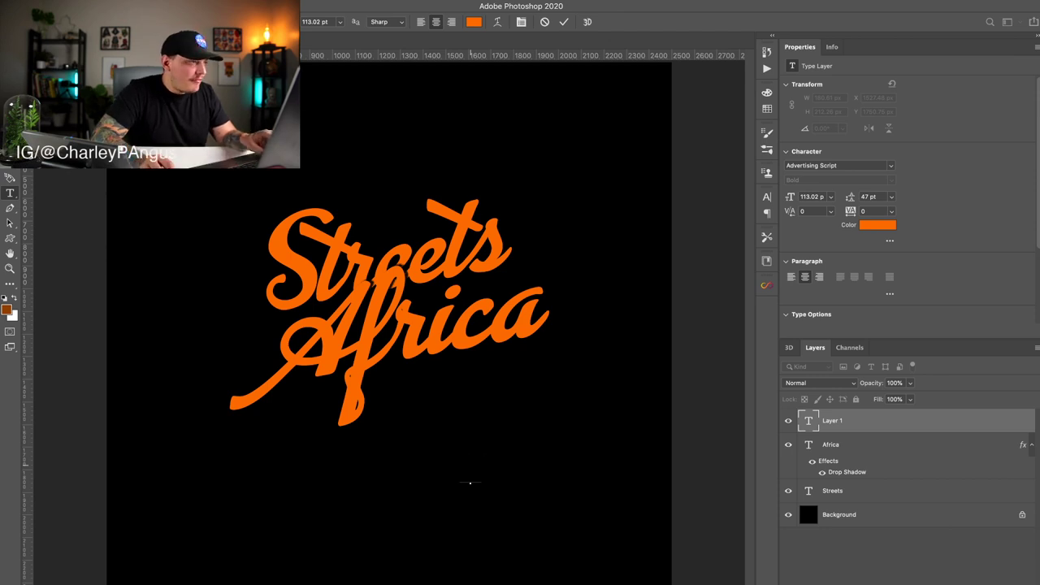
pyautogui.write('Of')
pyautogui.hotkey('ctrl', 'Return')
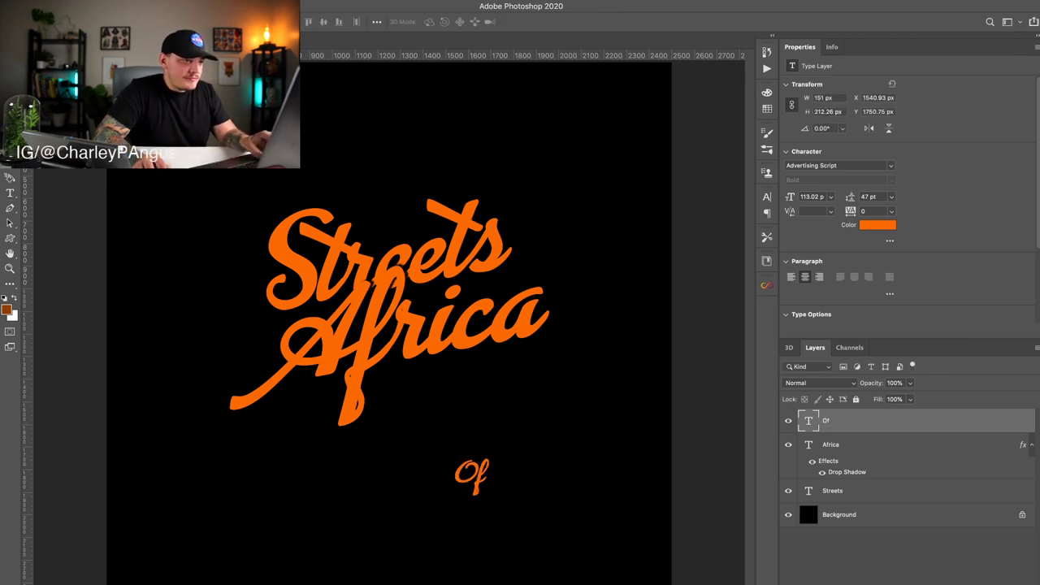
# Step: Move "Of" beside the end of "Streets" and enlarge it to about 163 pt
pyautogui.moveTo(499, 478); pyautogui.dragTo(561, 283)
pyautogui.hotkey('ctrl', 't')
pyautogui.press('Return')
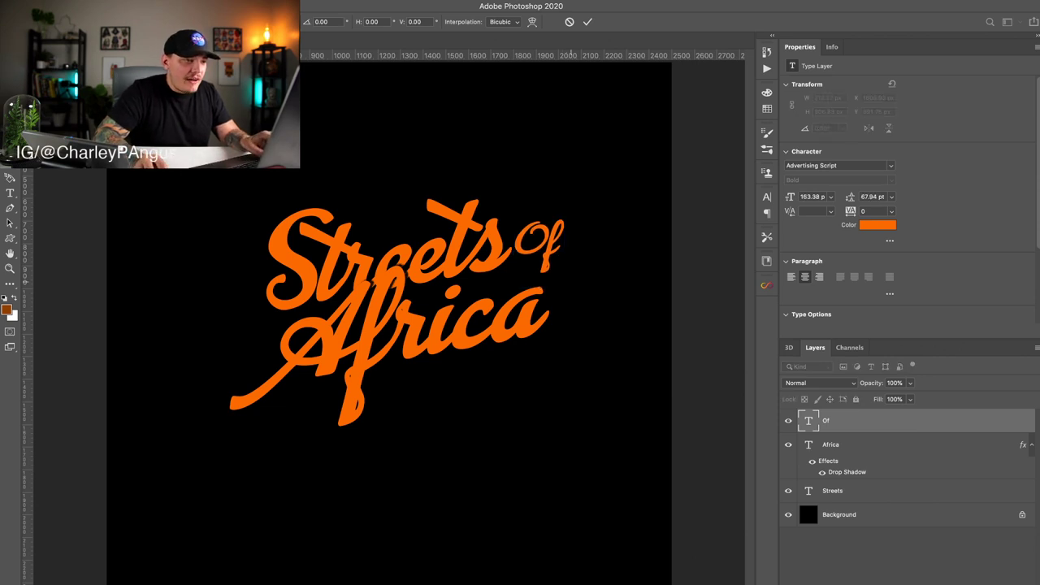
pyautogui.press('super+plus')
pyautogui.moveTo(556, 249); pyautogui.dragTo(554, 244)
pyautogui.press('super+minus')
pyautogui.press('super+plus')
pyautogui.press('super+plus')
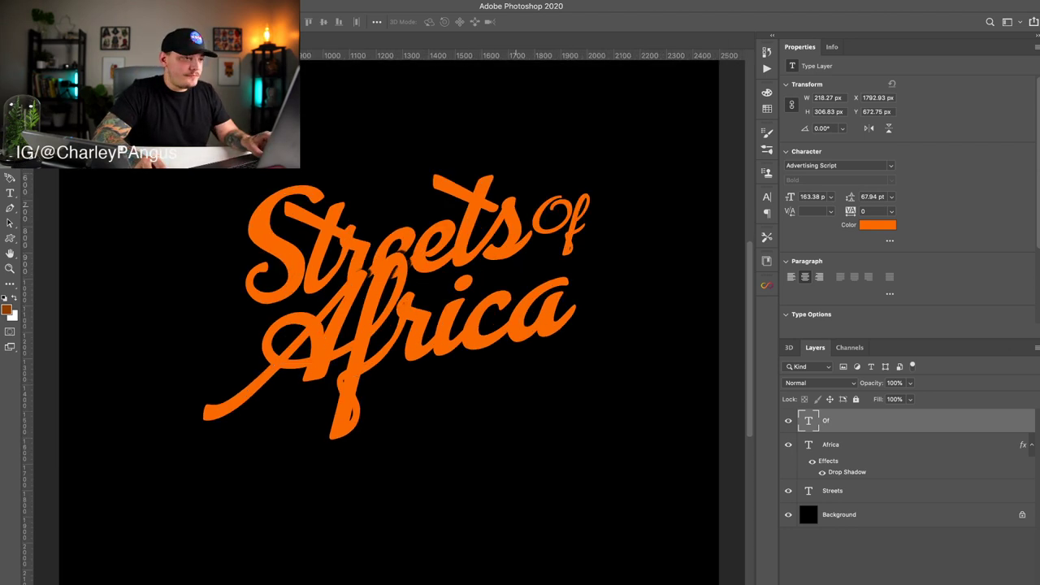
pyautogui.scroll(1, 391, 346)
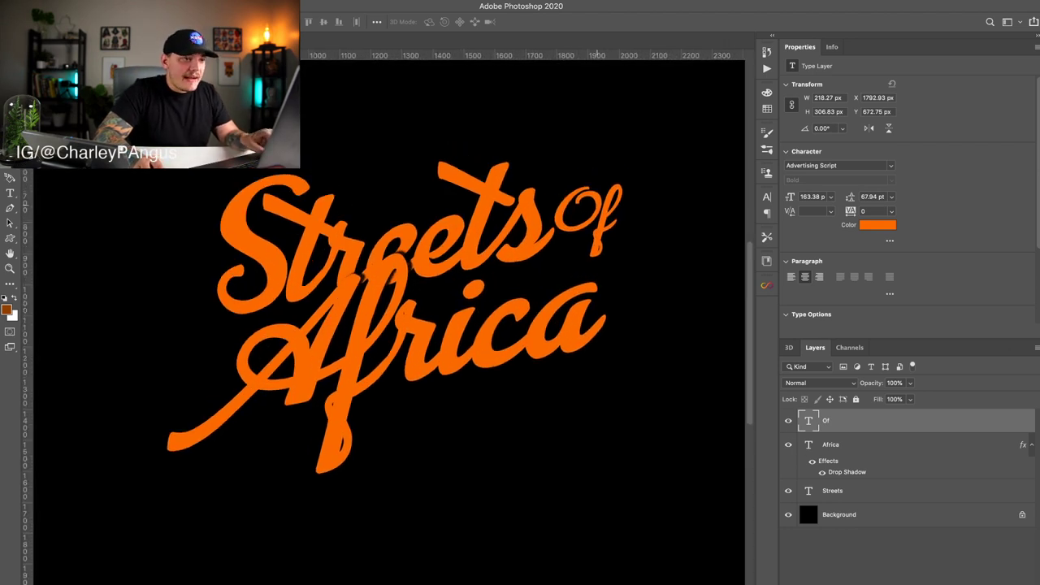
# Step: Shrink "Of" to about 85 pt and place it between the two words, above the "r" of "Africa"
pyautogui.hotkey('ctrl', 't')
pyautogui.moveTo(622, 182); pyautogui.dragTo(449, 284)
pyautogui.press('Return')
pyautogui.hotkey('ctrl', 't')
pyautogui.press('Return')
# Step: Nudge "Of" down and 6 px right within the gap between the words, to about X 1361 px, Y 986 px
pyautogui.press('Down')
pyautogui.press('Down')
pyautogui.press('Down')
pyautogui.press('Down')
pyautogui.press('Down')
pyautogui.press('Down')
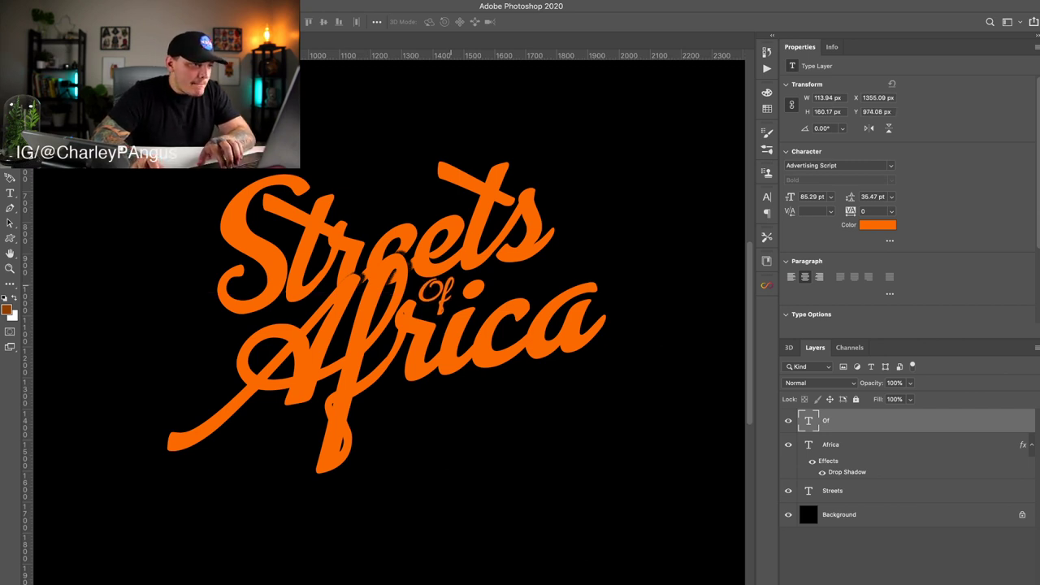
pyautogui.press('Down')
pyautogui.press('Down')
pyautogui.press('Down')
pyautogui.press('Down')
pyautogui.press('Down')
pyautogui.press('Down')
pyautogui.press('Down')
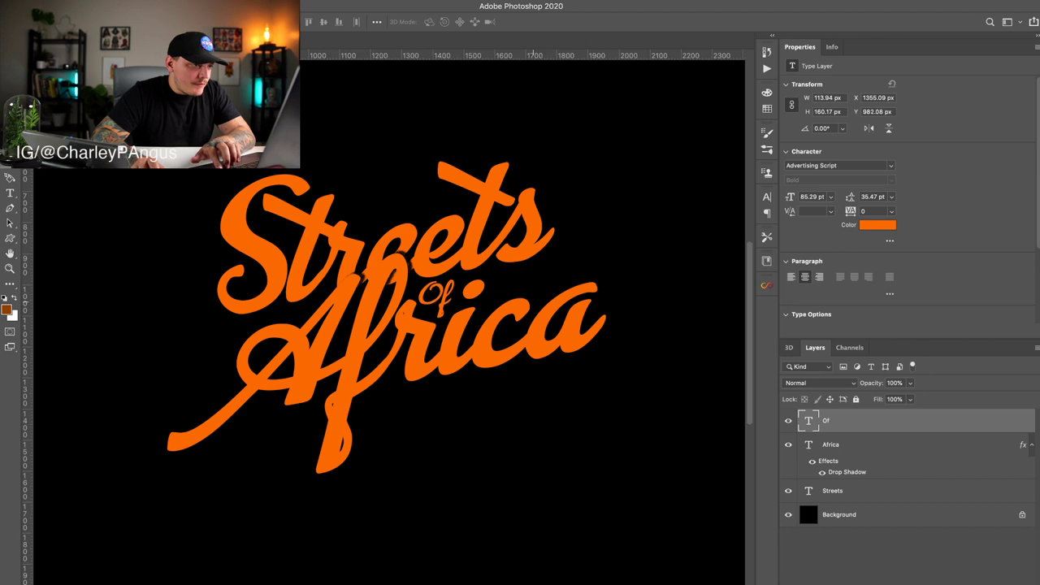
pyautogui.press('Down')
pyautogui.press('Down')
pyautogui.press('Down')
pyautogui.press('Down')
pyautogui.press('Down')
pyautogui.press('Down')
pyautogui.press('Right')
pyautogui.press('Right')
pyautogui.press('Right')
pyautogui.press('Right')
pyautogui.press('Right')
pyautogui.press('Right')
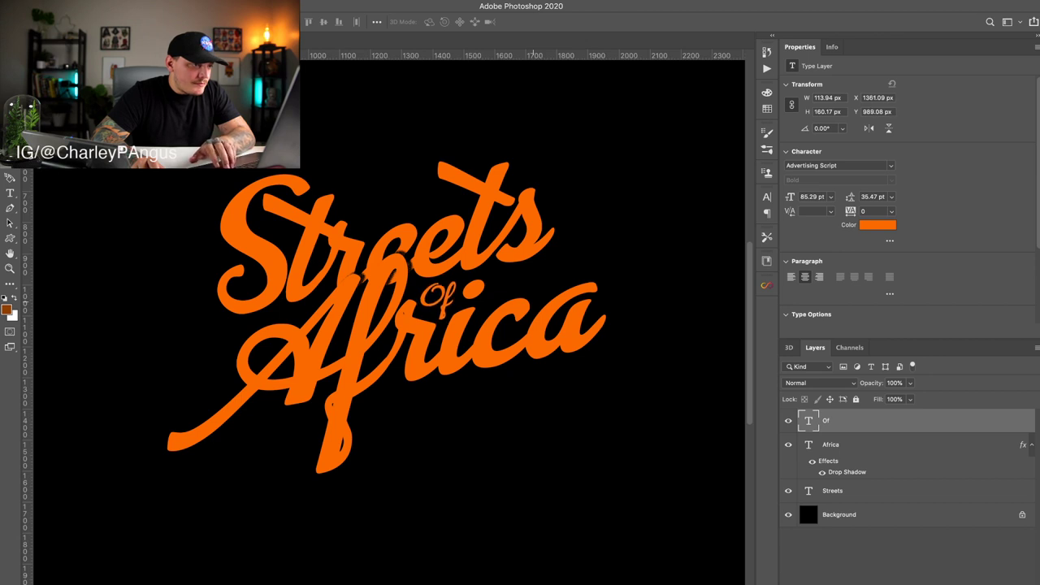
pyautogui.press('Up')
pyautogui.press('Up')
pyautogui.press('Up')
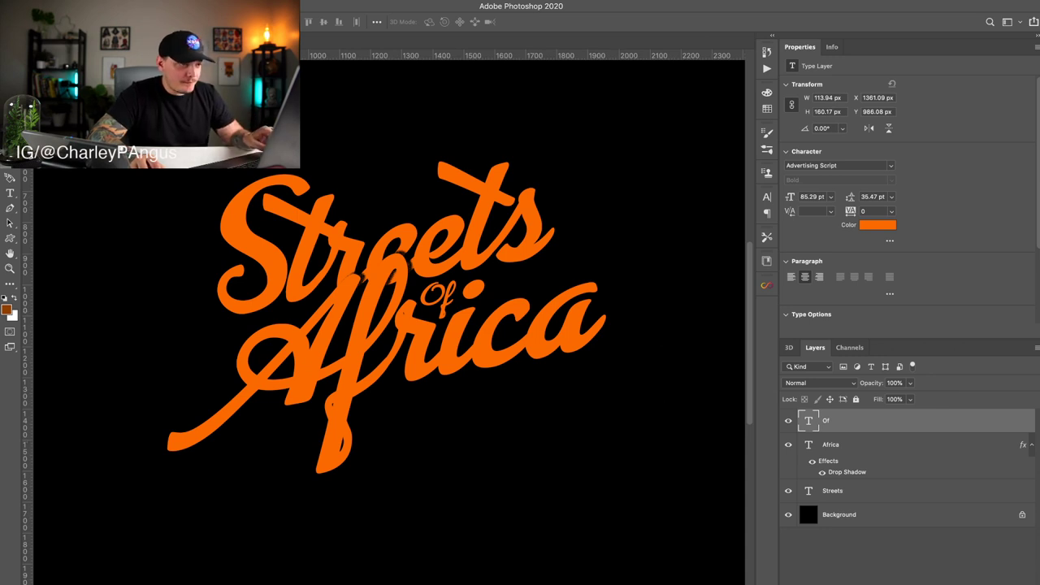
# Step: Hide the drop shadow on "Africa" and add a layer mask to the "Streets" text
pyautogui.click(822, 472)
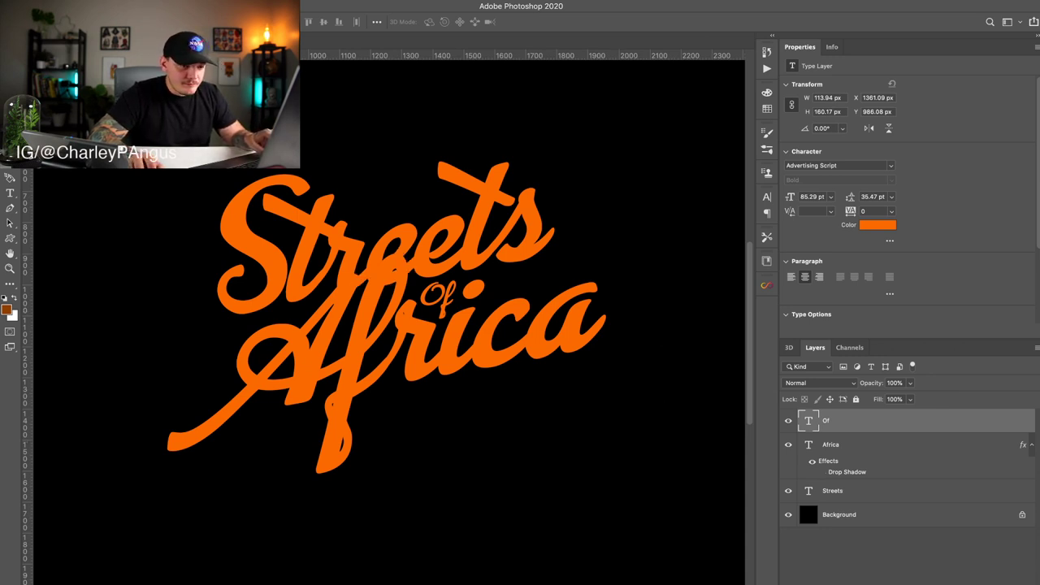
pyautogui.click(845, 490)
pyautogui.click(892, 583)
# Step: Brush black onto the "Streets" mask to fade the bottoms of the "r" and first "e" where they meet "Africa"
pyautogui.press('p')
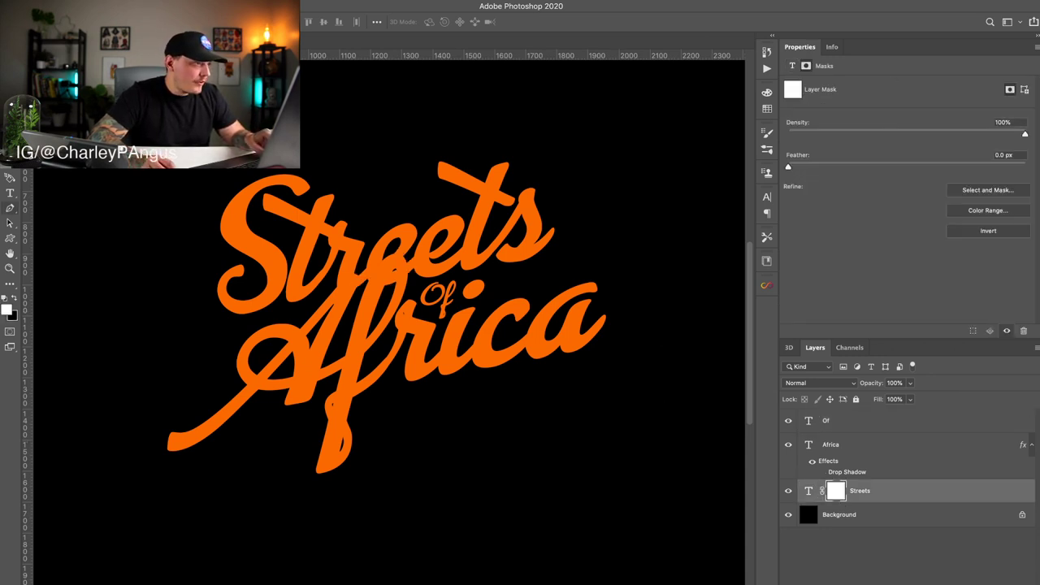
pyautogui.press('b')
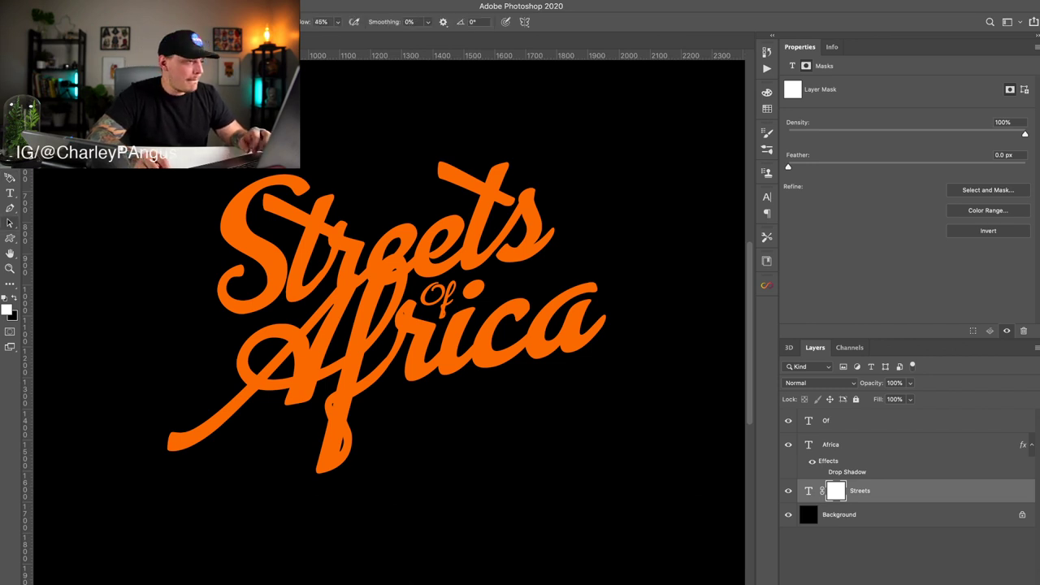
pyautogui.press('x')
pyautogui.press('super+plus')
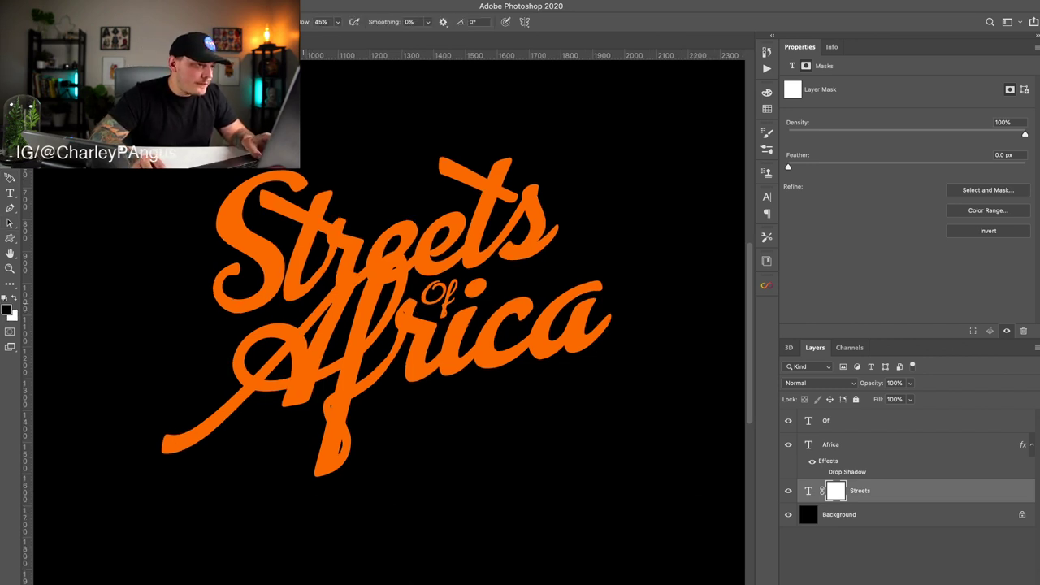
pyautogui.scroll(4, 382, 341)
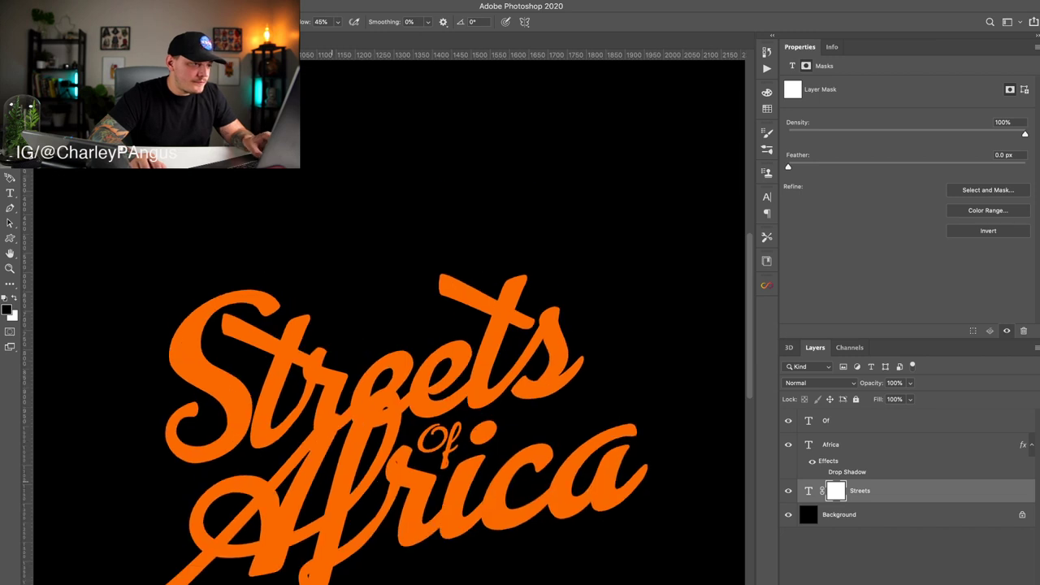
pyautogui.scroll(2, 390, 366)
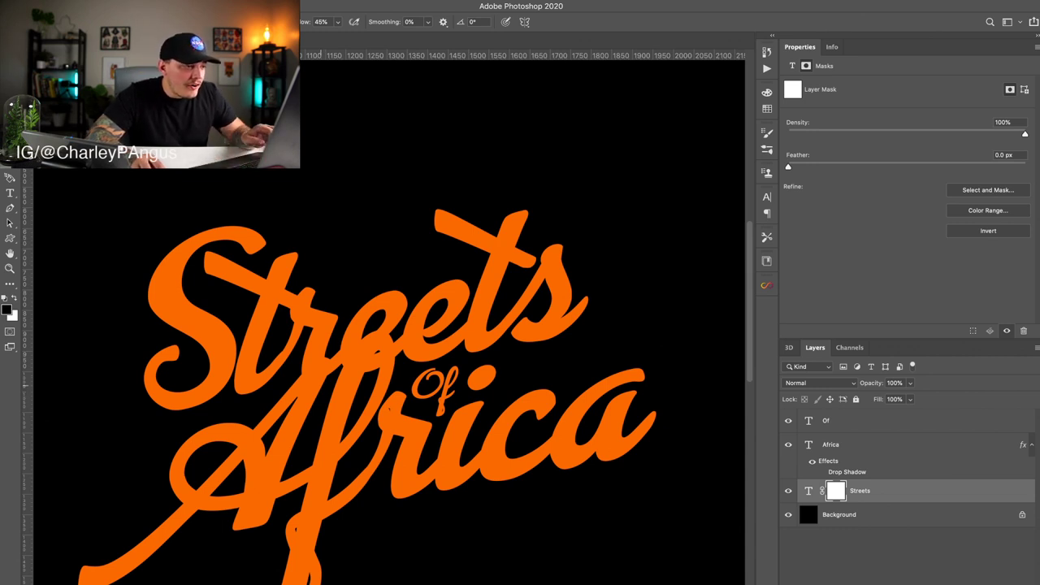
pyautogui.moveTo(325, 384)
pyautogui.mouseDown()
pyautogui.moveTo(315, 358)
pyautogui.moveTo(378, 358)
pyautogui.moveTo(341, 362)
pyautogui.moveTo(348, 351)
pyautogui.mouseUp()
pyautogui.press('super+plus')
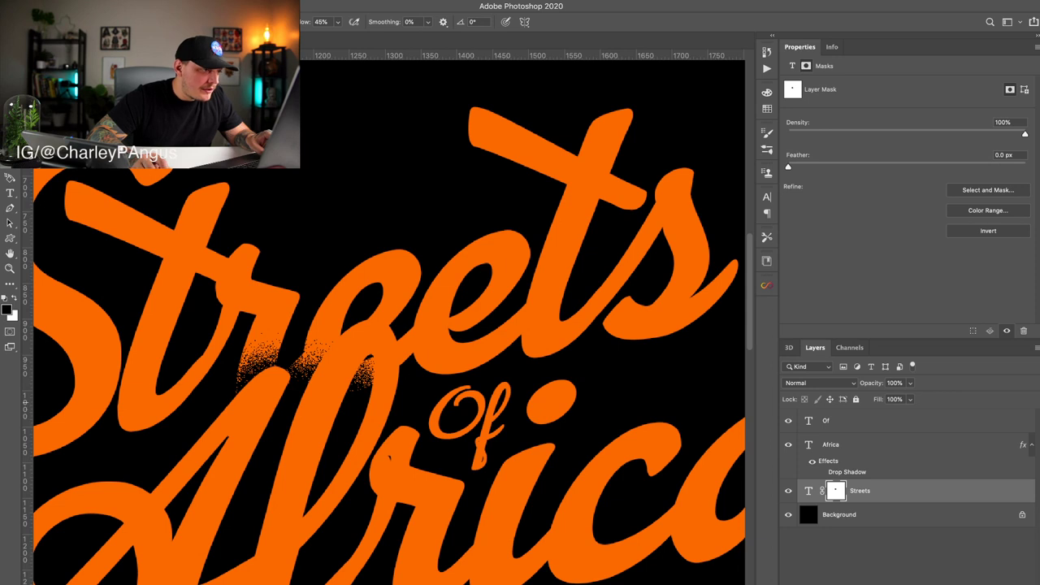
pyautogui.moveTo(247, 402); pyautogui.dragTo(224, 424)
pyautogui.moveTo(322, 383); pyautogui.dragTo(346, 371)
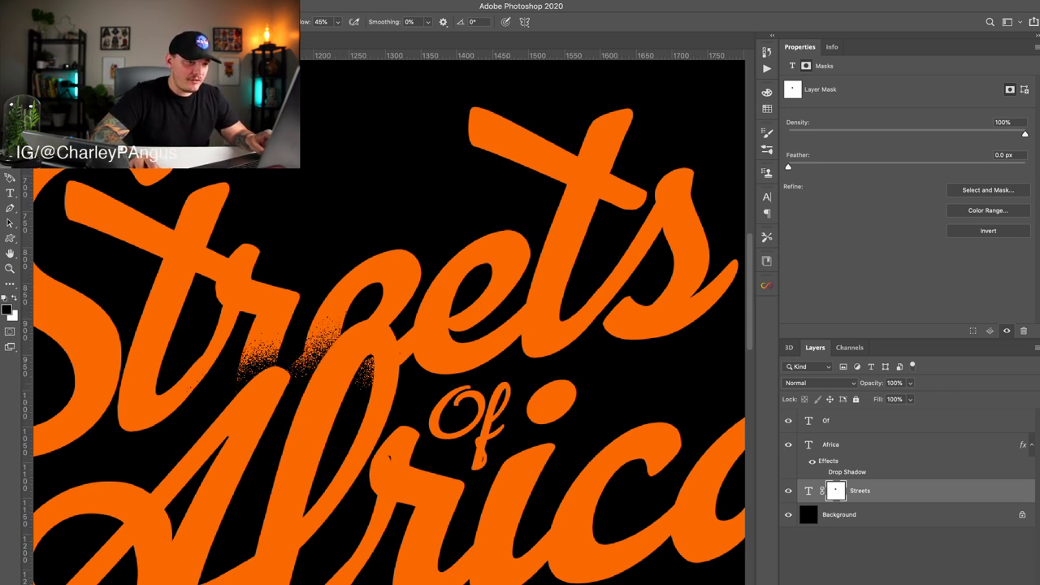
# Step: Paint white on the "Streets" mask to restore the lower part of the first "e" over the "f" of "Africa"
pyautogui.click(861, 444)
pyautogui.click(861, 491)
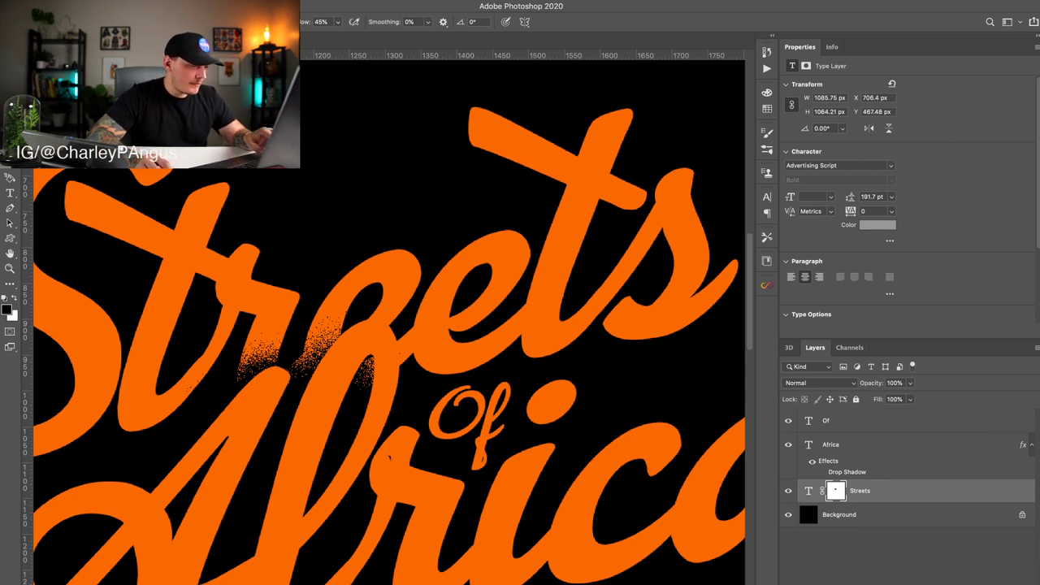
pyautogui.press('x')
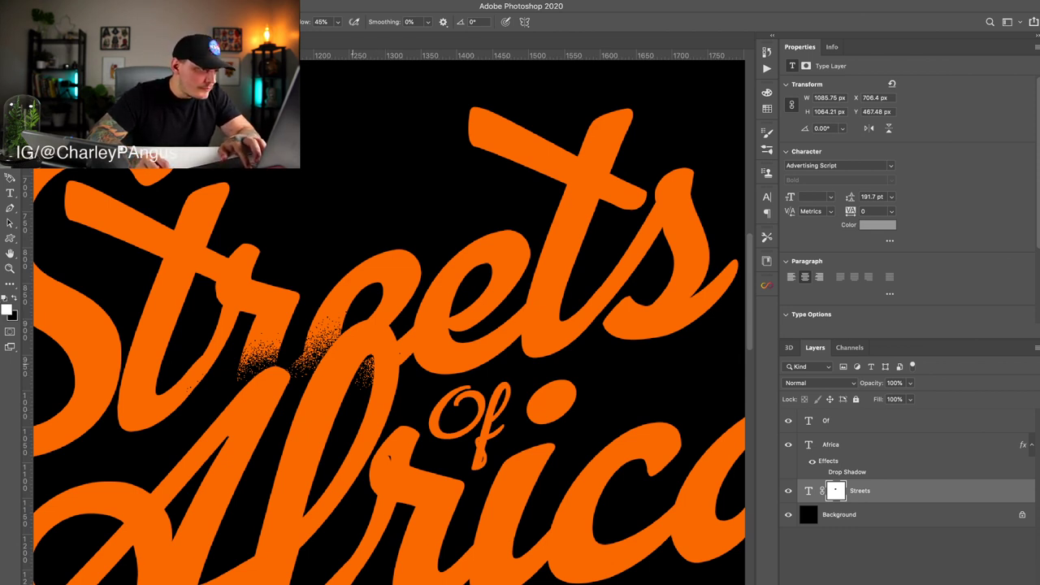
pyautogui.click(321, 358)
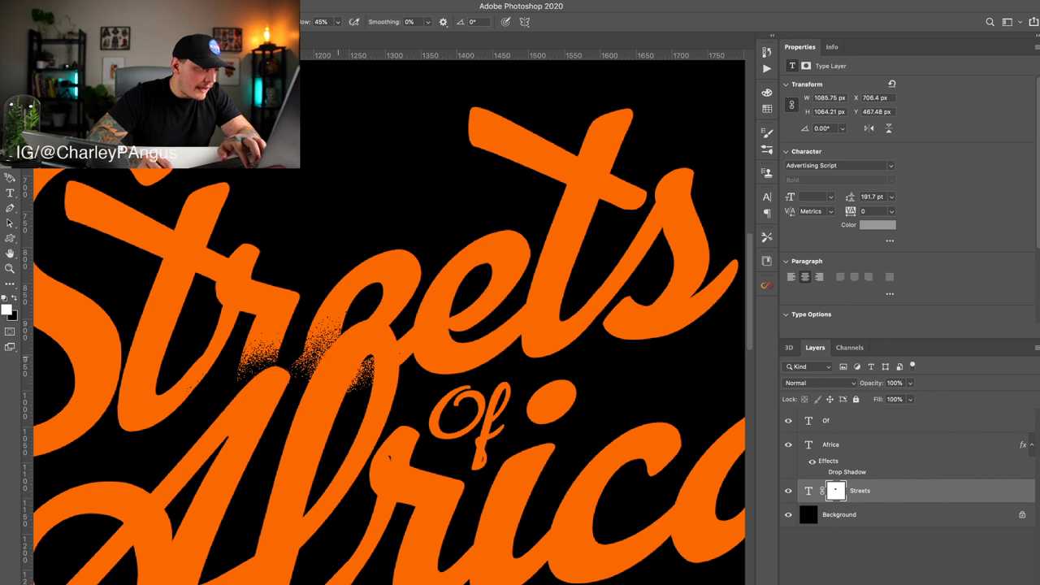
pyautogui.click(320, 355)
pyautogui.click(319, 353)
pyautogui.click(318, 353)
pyautogui.click(317, 360)
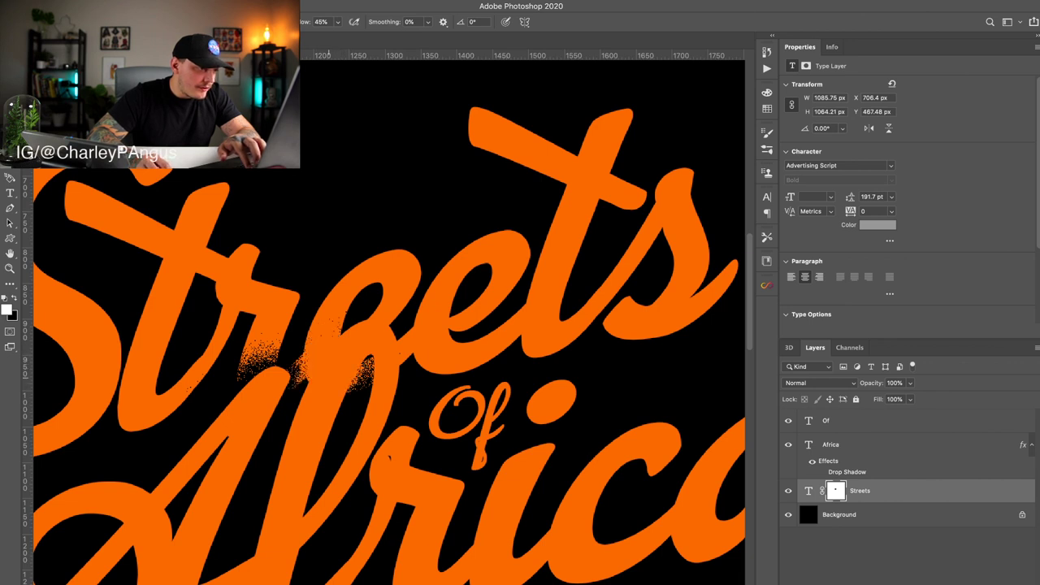
pyautogui.click(349, 368)
pyautogui.click(352, 365)
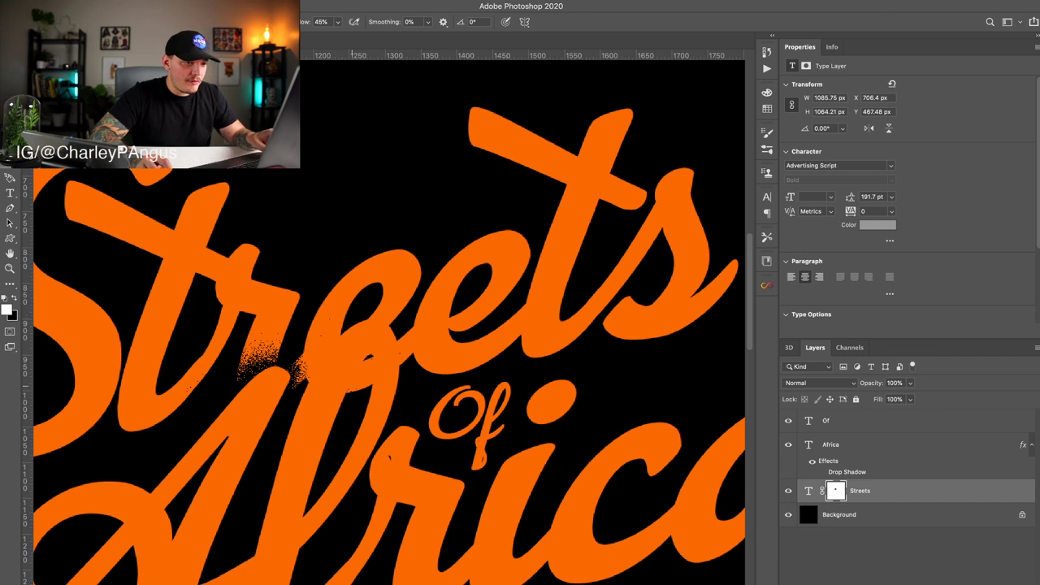
# Step: Add a layer mask to the "Africa" text and make black the painting colour
pyautogui.click(868, 446)
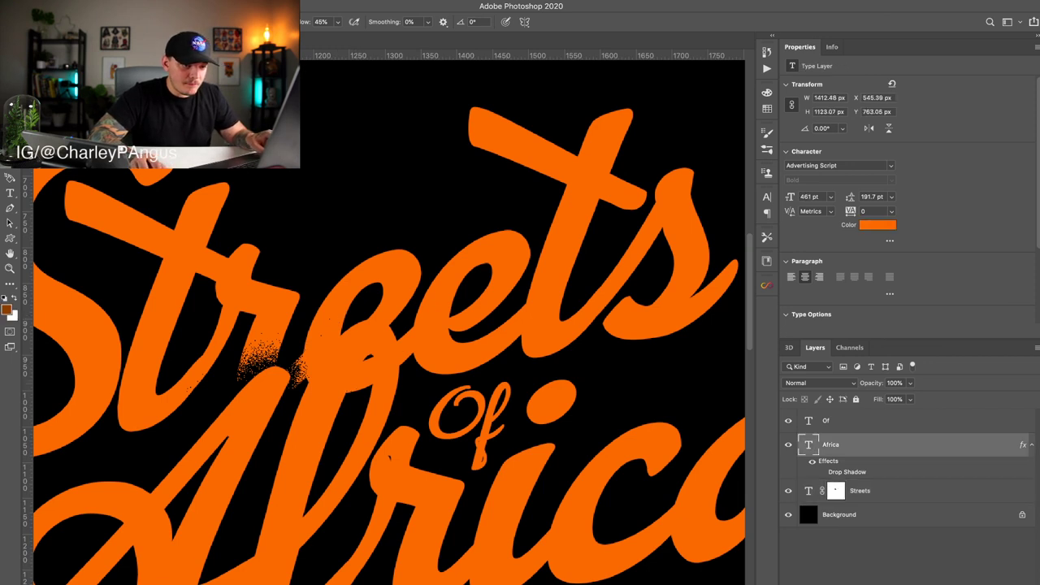
pyautogui.click(956, 584)
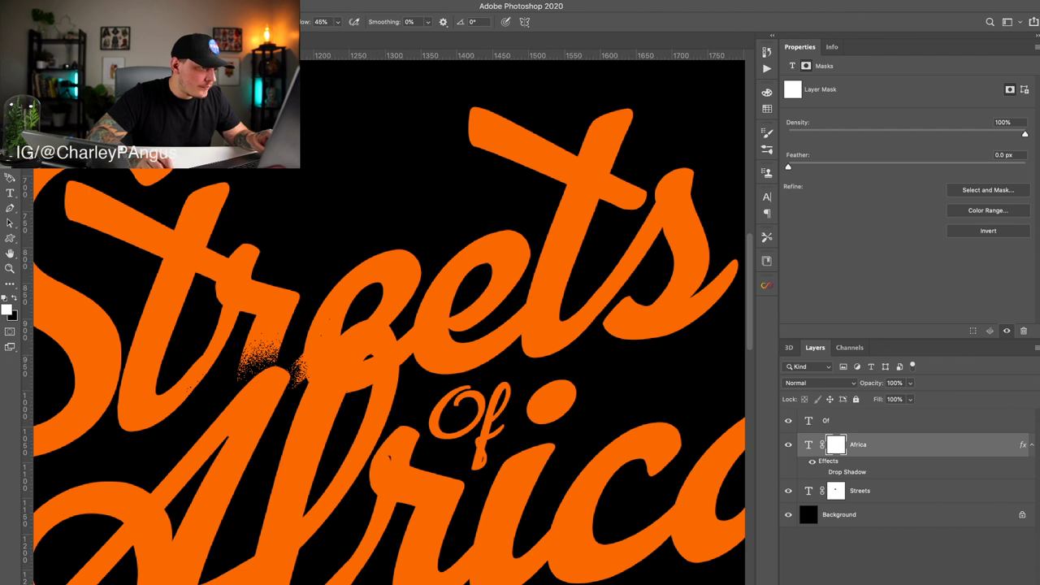
pyautogui.press('x')
# Step: Try fading the top of the "f" on the "Africa" mask around the first "e" of "Streets", and undo the strokes
pyautogui.click(382, 368)
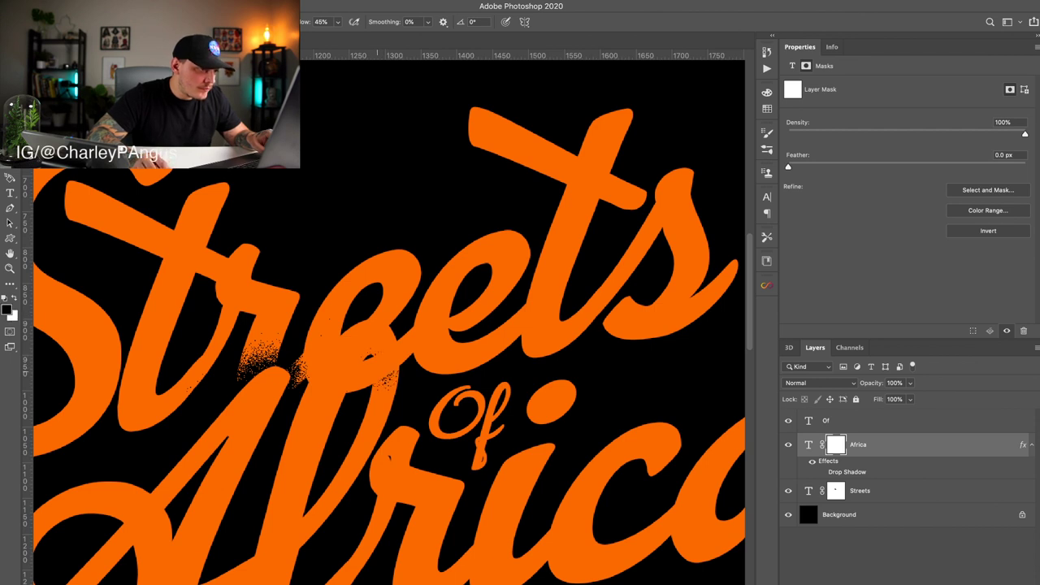
pyautogui.click(383, 367)
pyautogui.click(385, 366)
pyautogui.click(387, 367)
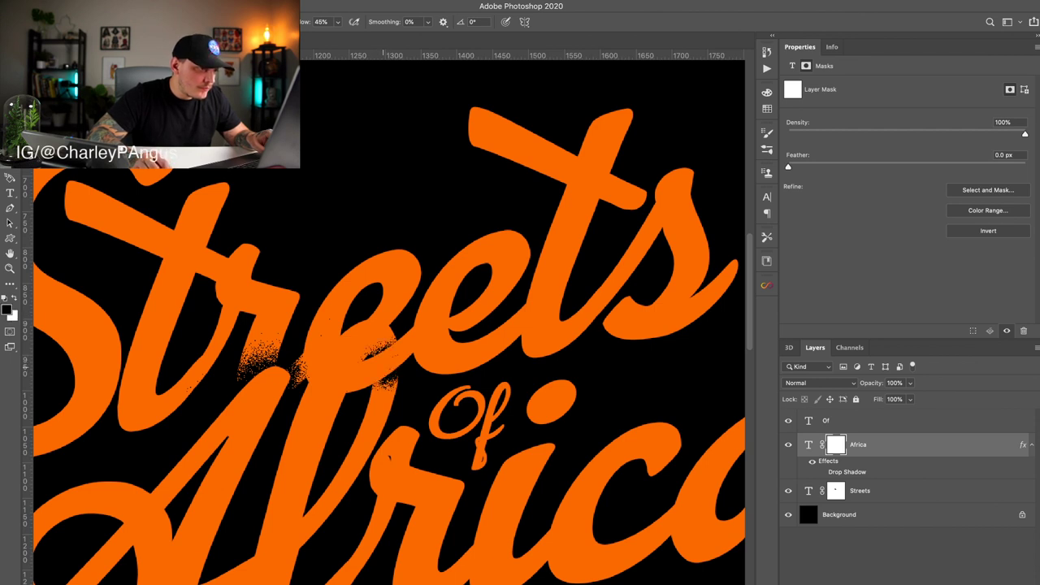
pyautogui.click(384, 368)
pyautogui.click(361, 370)
pyautogui.click(345, 372)
pyautogui.click(335, 373)
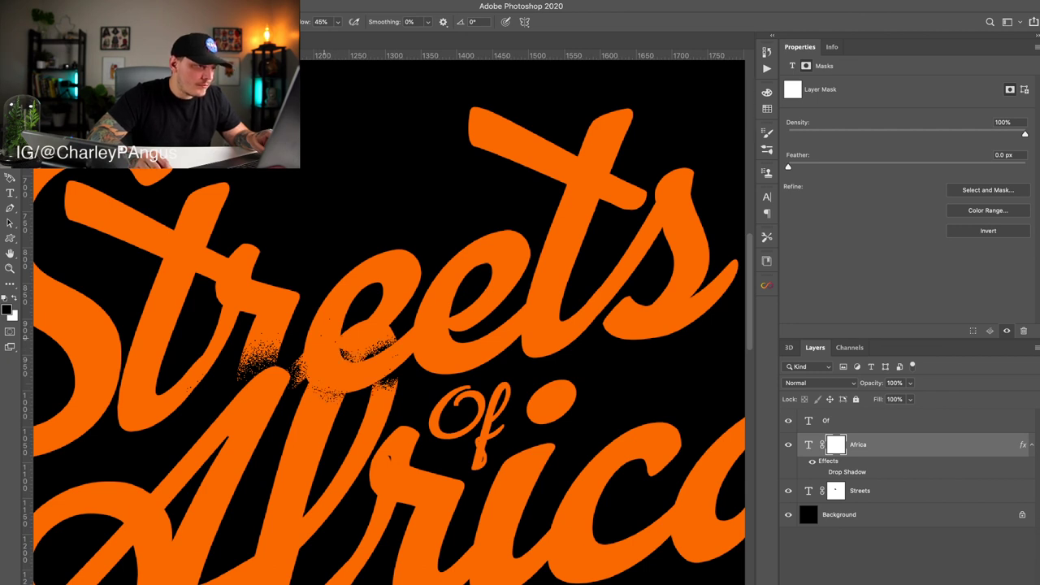
pyautogui.click(335, 328)
pyautogui.click(338, 360)
pyautogui.click(340, 366)
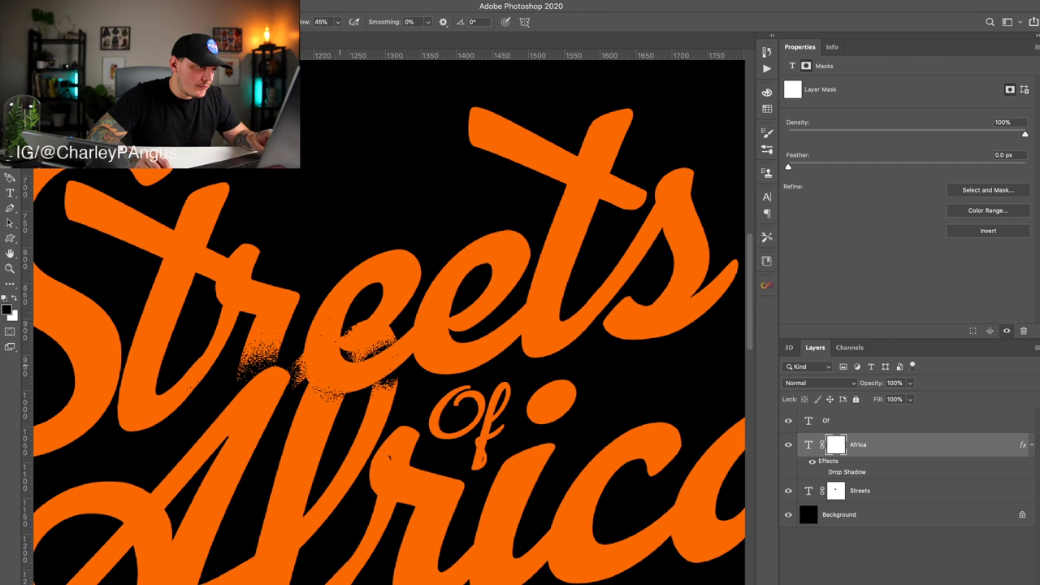
pyautogui.moveTo(349, 333)
pyautogui.mouseDown()
pyautogui.moveTo(359, 326)
pyautogui.moveTo(359, 348)
pyautogui.moveTo(380, 335)
pyautogui.mouseUp()
pyautogui.press('super+z')
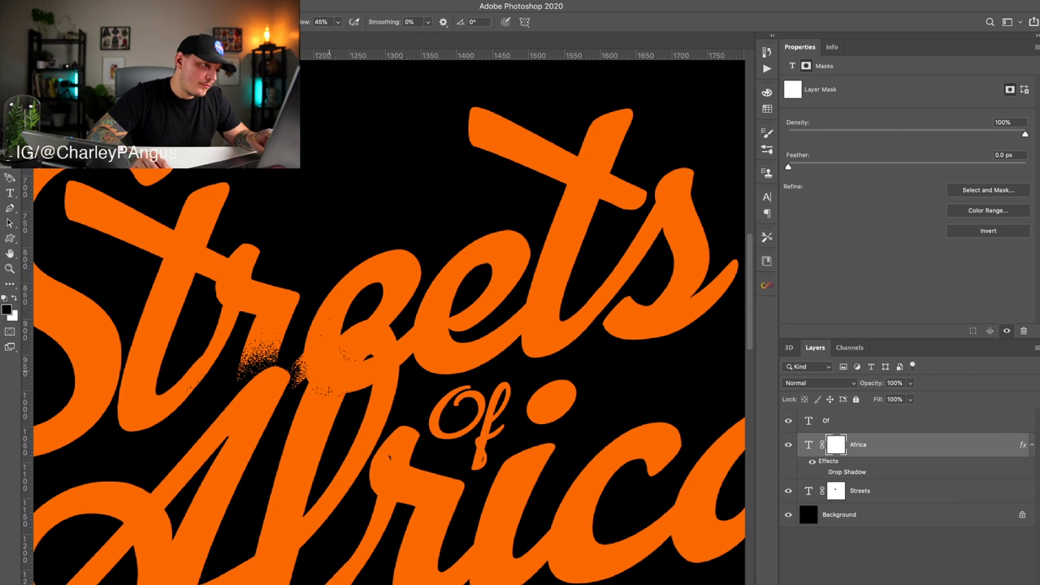
# Step: Brush black onto the "Africa" mask to fade the "f" just below the curve of the first "e" in "Streets"
pyautogui.click(329, 371)
pyautogui.click(331, 374)
pyautogui.click(332, 375)
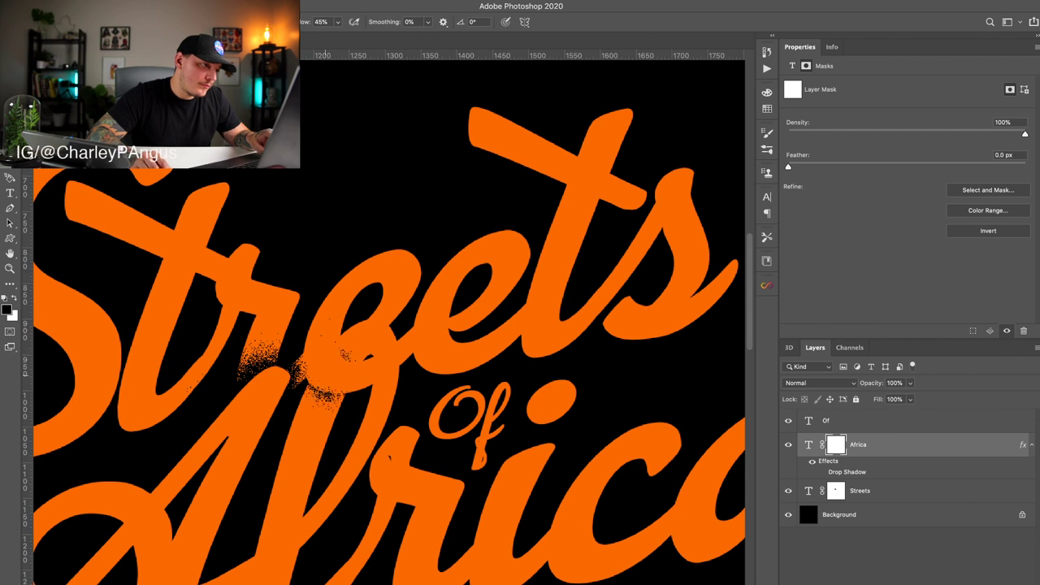
pyautogui.moveTo(337, 396)
pyautogui.mouseDown()
pyautogui.moveTo(286, 376)
pyautogui.moveTo(386, 385)
pyautogui.moveTo(312, 390)
pyautogui.moveTo(330, 390)
pyautogui.mouseUp()
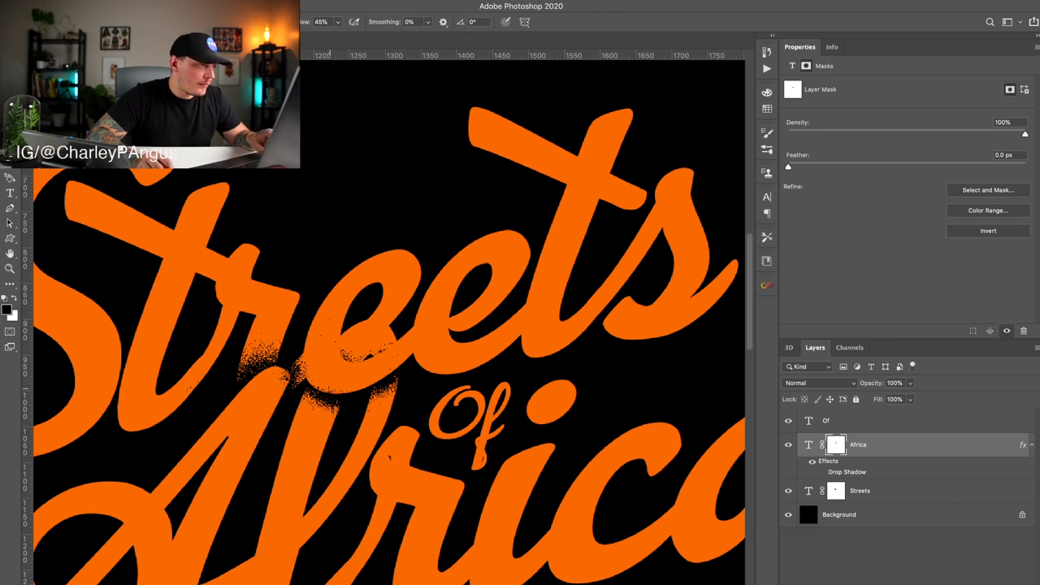
# Step: Restore the top of the "f" inside the first "e" with white on the "Africa" mask, and fade its lower edge with black
pyautogui.press('x')
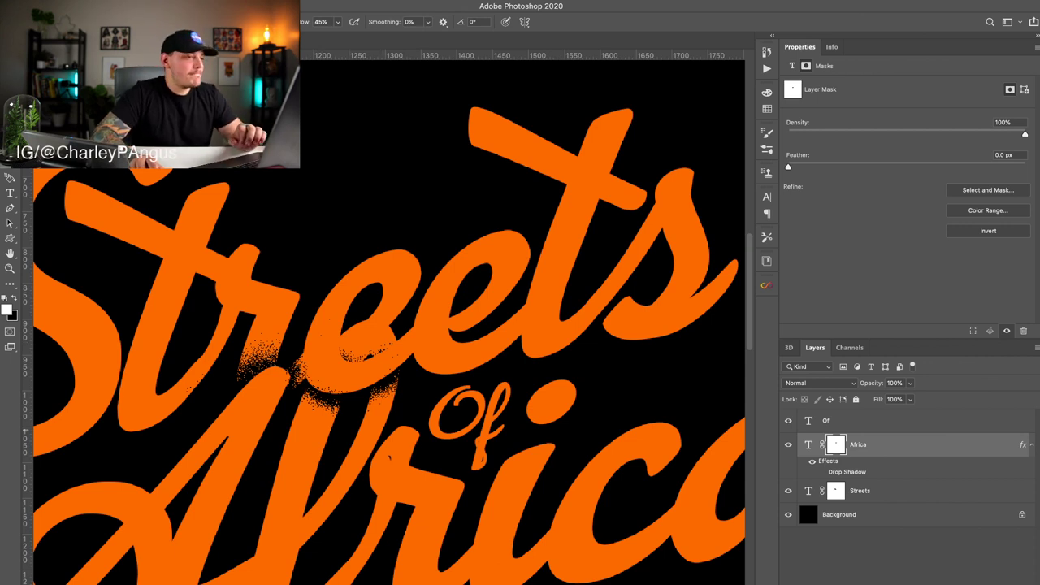
pyautogui.press('x')
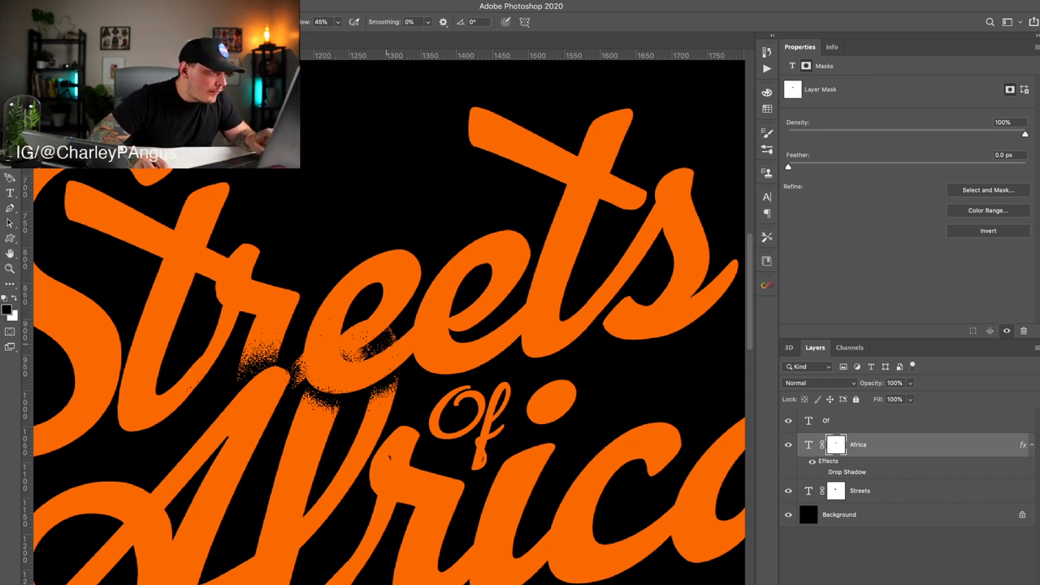
pyautogui.press('x')
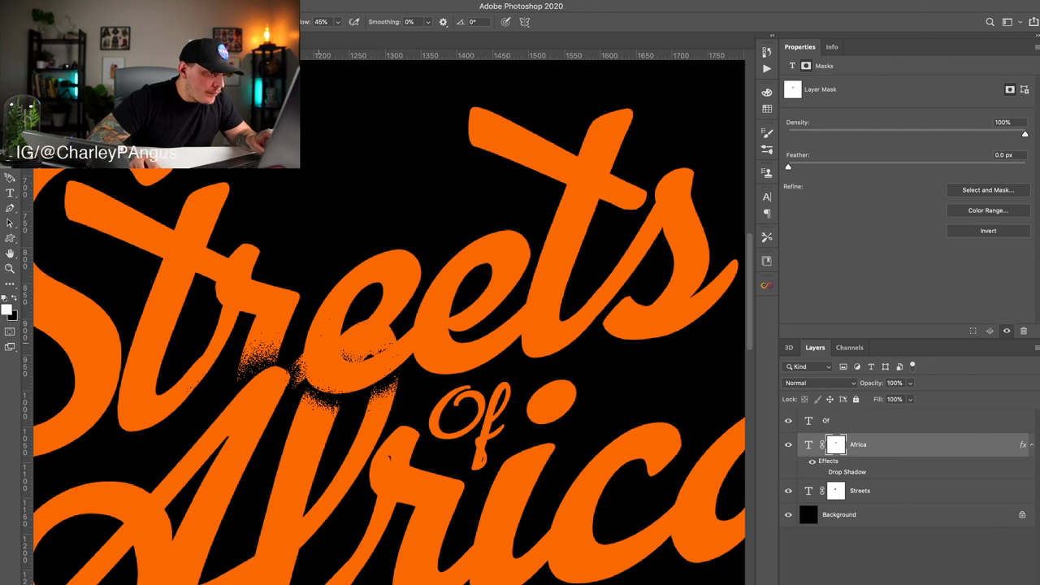
pyautogui.moveTo(345, 355); pyautogui.dragTo(372, 353)
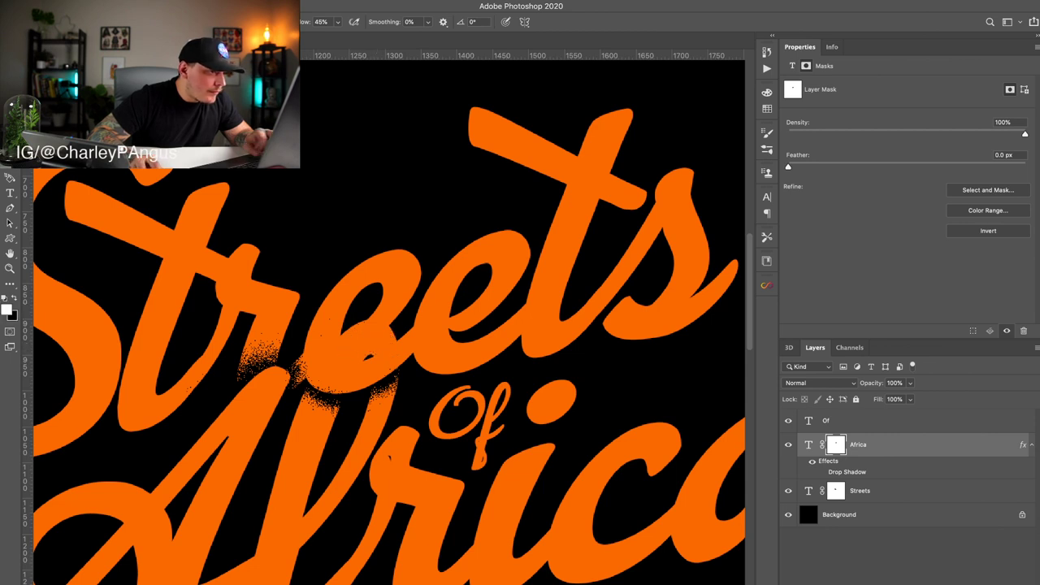
pyautogui.press('x')
pyautogui.press('super+equal')
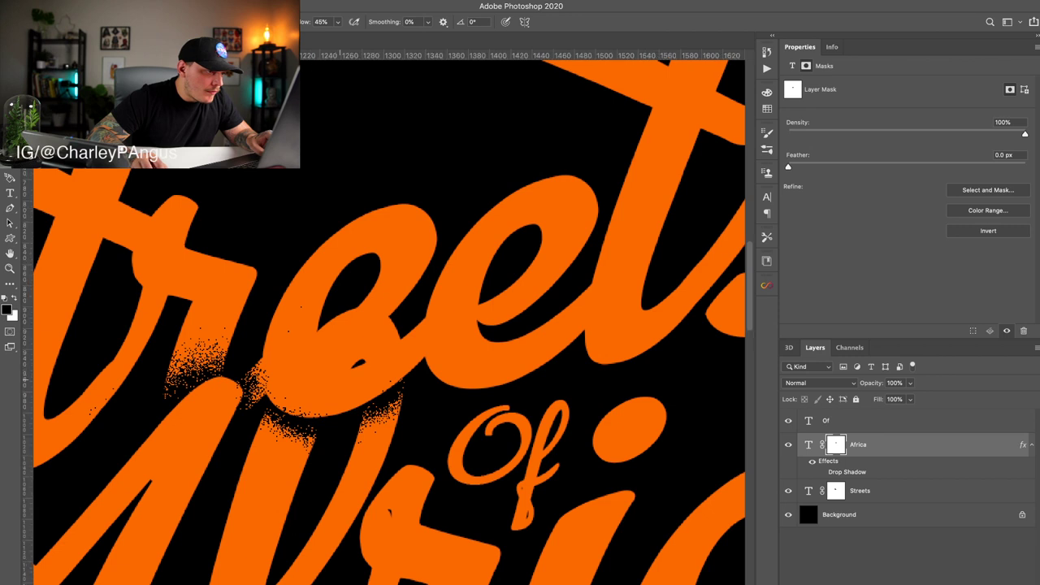
pyautogui.moveTo(307, 358)
pyautogui.mouseDown()
pyautogui.moveTo(328, 378)
pyautogui.moveTo(404, 356)
pyautogui.moveTo(384, 365)
pyautogui.mouseUp()
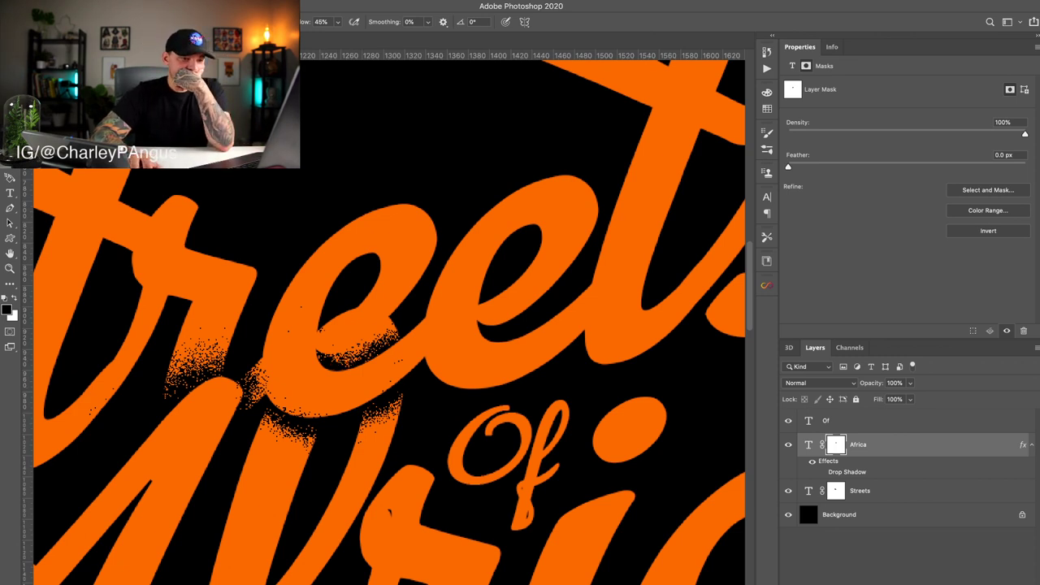
# Step: On the "Streets" mask, lasso the upper arm of the first "e" and fade it in black just above the "f"
pyautogui.click(836, 490)
pyautogui.moveTo(308, 324); pyautogui.dragTo(323, 356)
pyautogui.hotkey('ctrl', 'z')
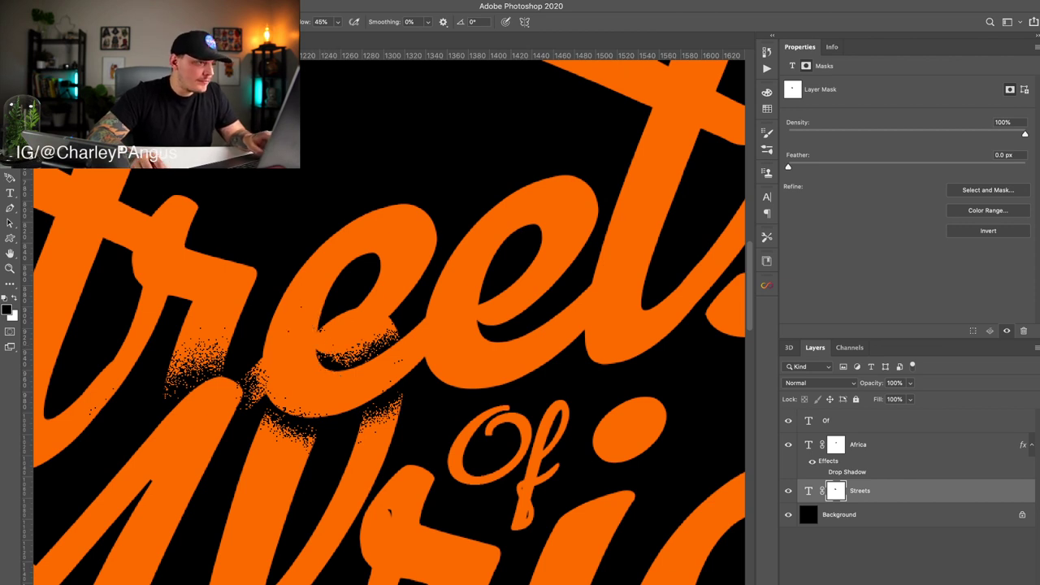
pyautogui.press('space')
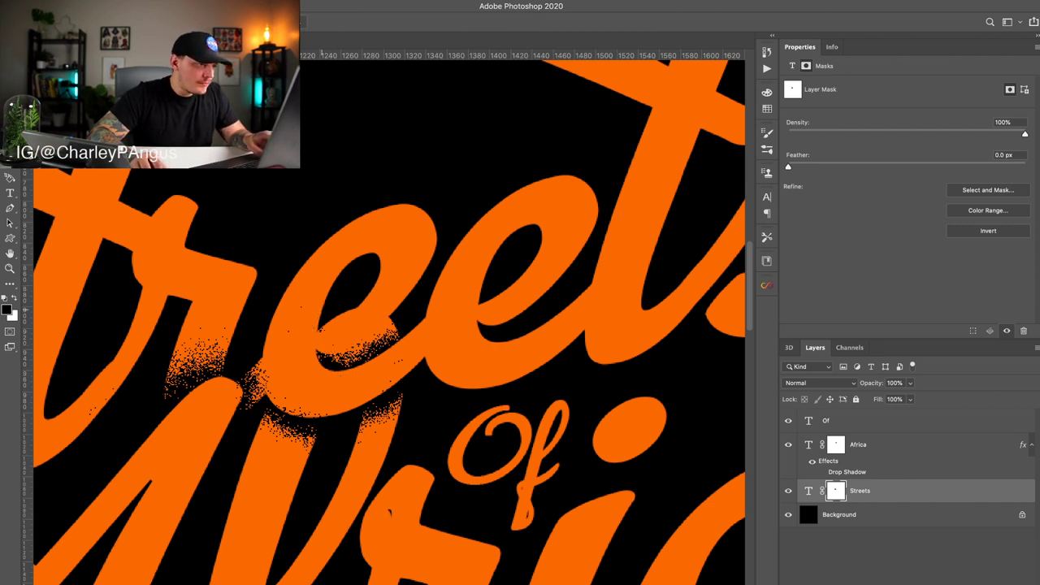
pyautogui.moveTo(315, 344)
pyautogui.mouseDown()
pyautogui.moveTo(364, 352)
pyautogui.moveTo(397, 331)
pyautogui.moveTo(429, 265)
pyautogui.moveTo(342, 257)
pyautogui.moveTo(337, 291)
pyautogui.mouseUp()
pyautogui.press('b')
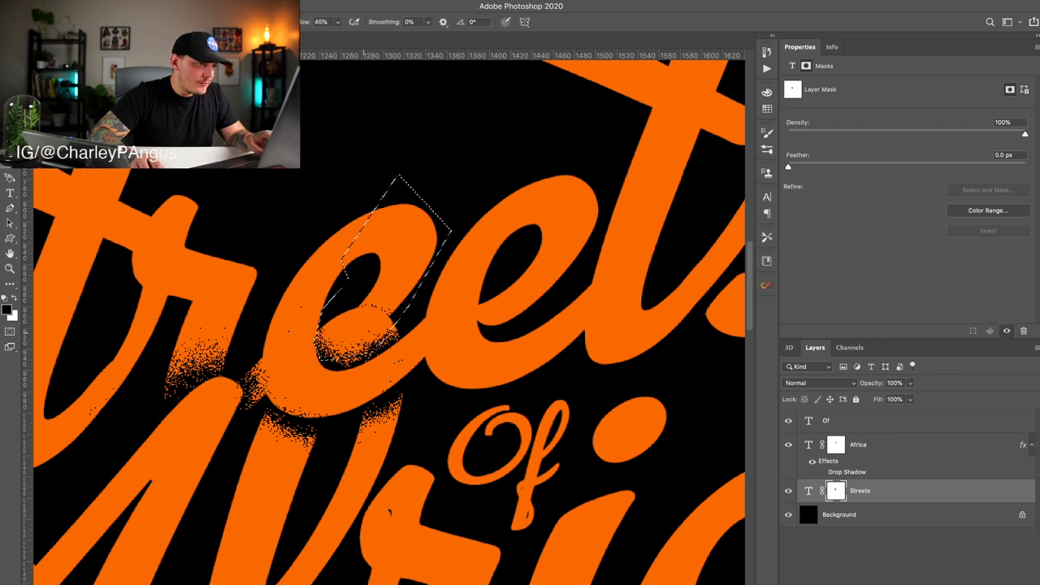
pyautogui.moveTo(363, 332)
pyautogui.mouseDown()
pyautogui.moveTo(385, 332)
pyautogui.moveTo(374, 328)
pyautogui.mouseUp()
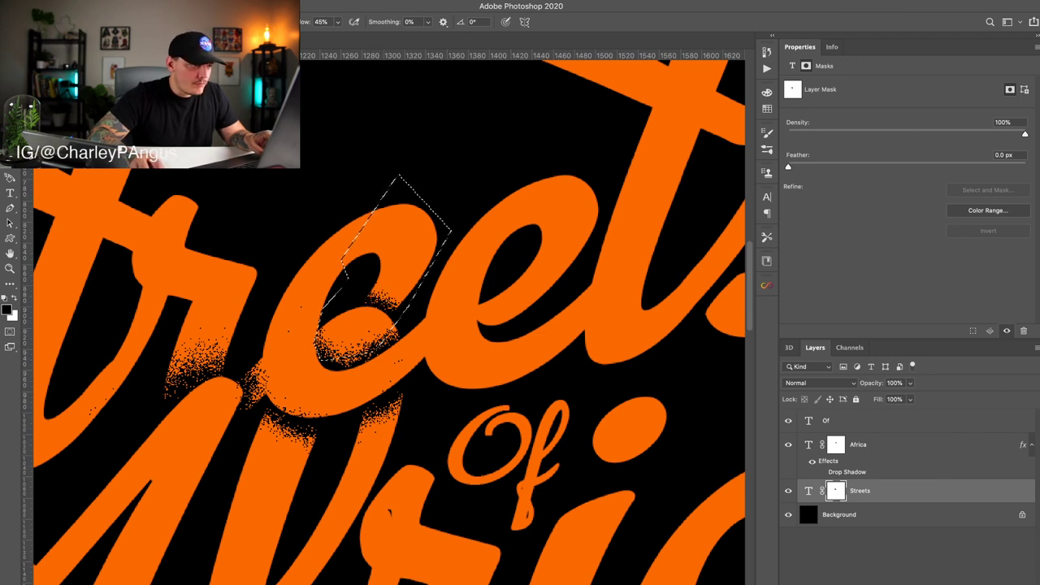
# Step: Fade the lower and outer edge of the "f" top inside the "e" on the "Africa" mask, and clear the selection
pyautogui.click(836, 444)
pyautogui.moveTo(382, 345)
pyautogui.mouseDown()
pyautogui.moveTo(329, 344)
pyautogui.moveTo(311, 333)
pyautogui.mouseUp()
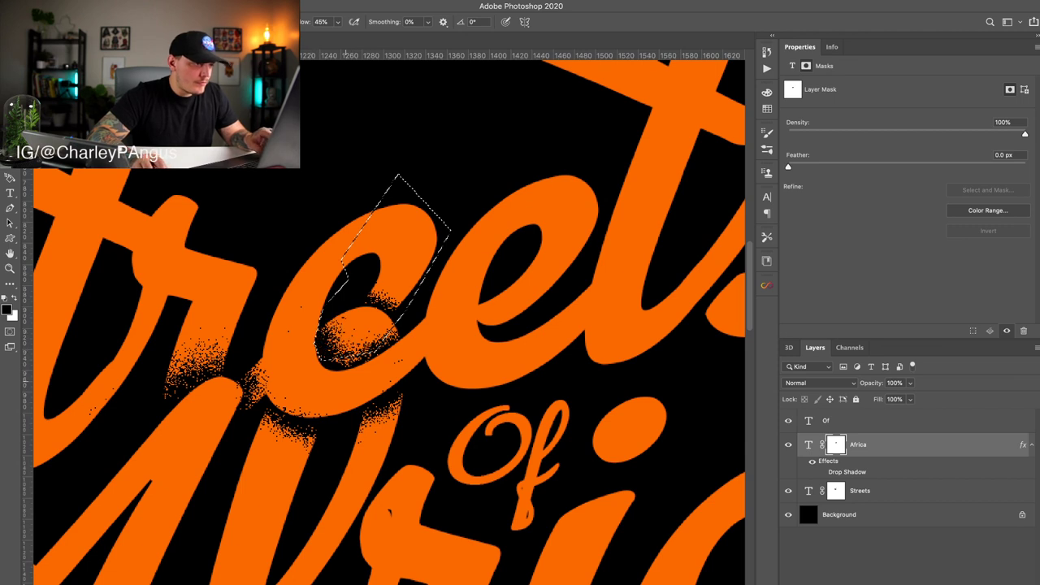
pyautogui.hotkey('ctrl', 'd')
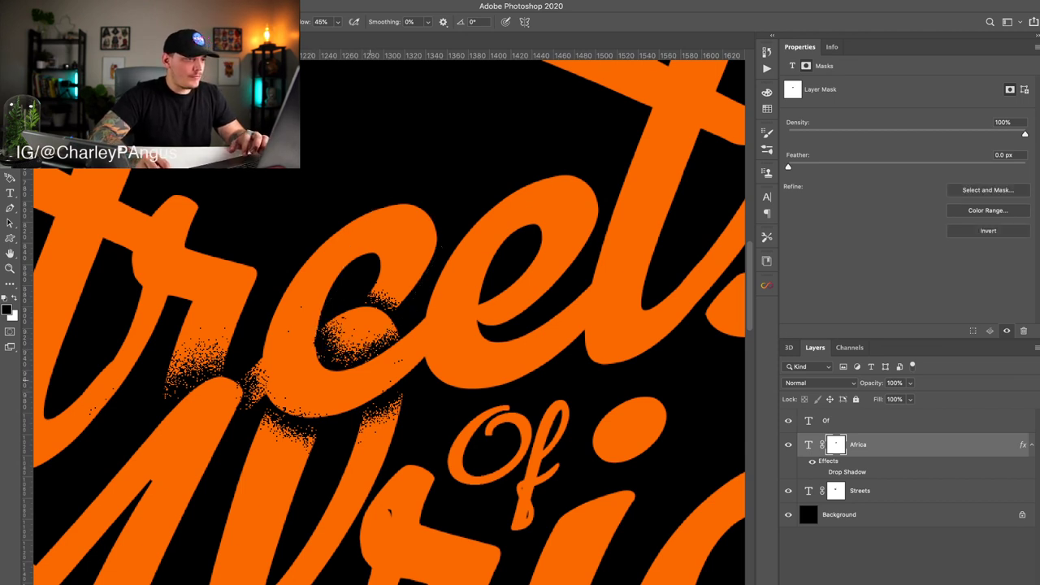
pyautogui.hotkey('ctrl', '-')
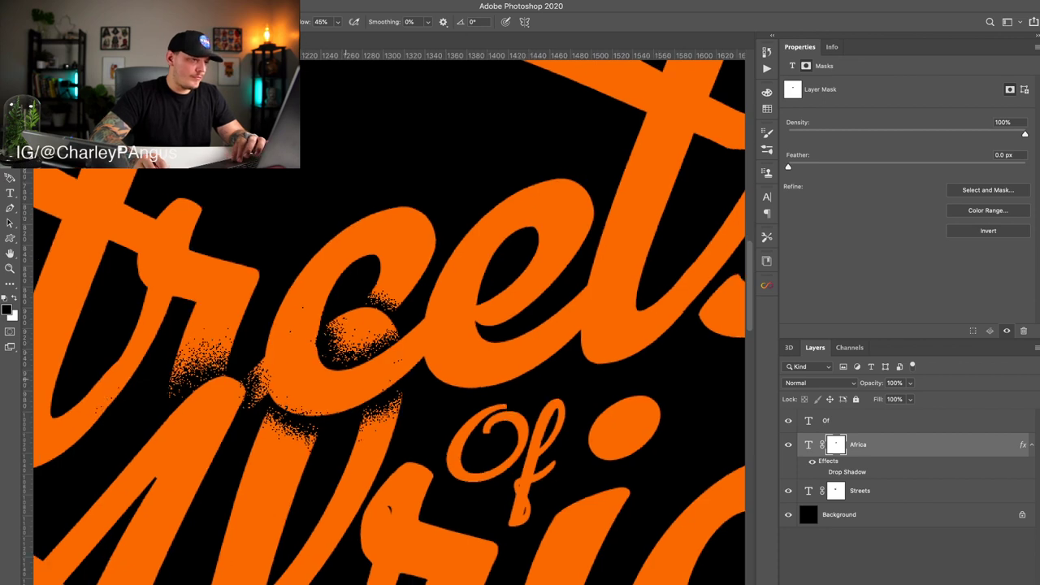
pyautogui.scroll(-3, 390, 333)
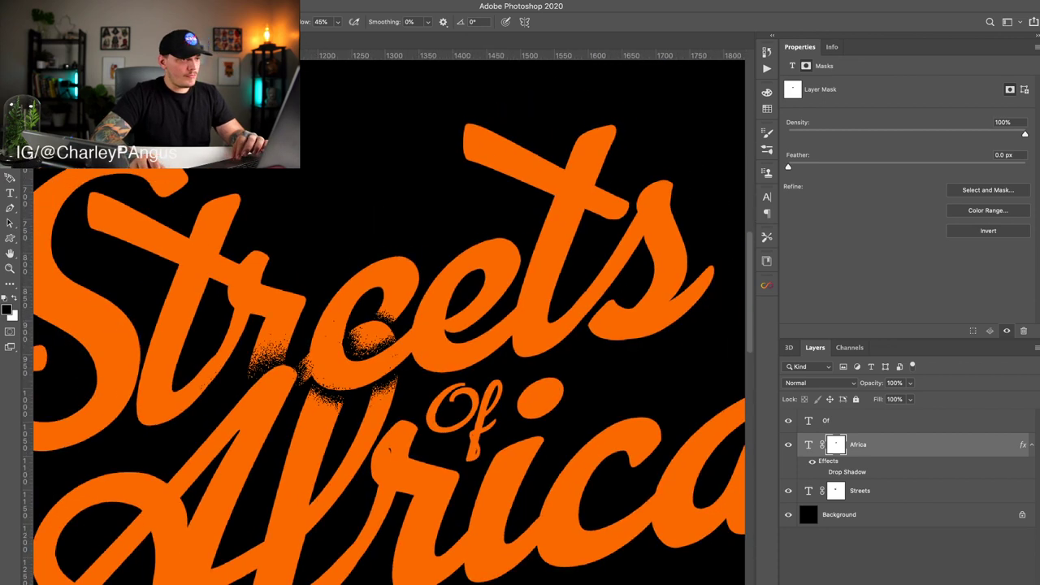
# Step: Paint white on the "Africa" mask to restore the "f" stroke directly below the first "e" of "Streets"
pyautogui.hotkey('ctrl', '-')
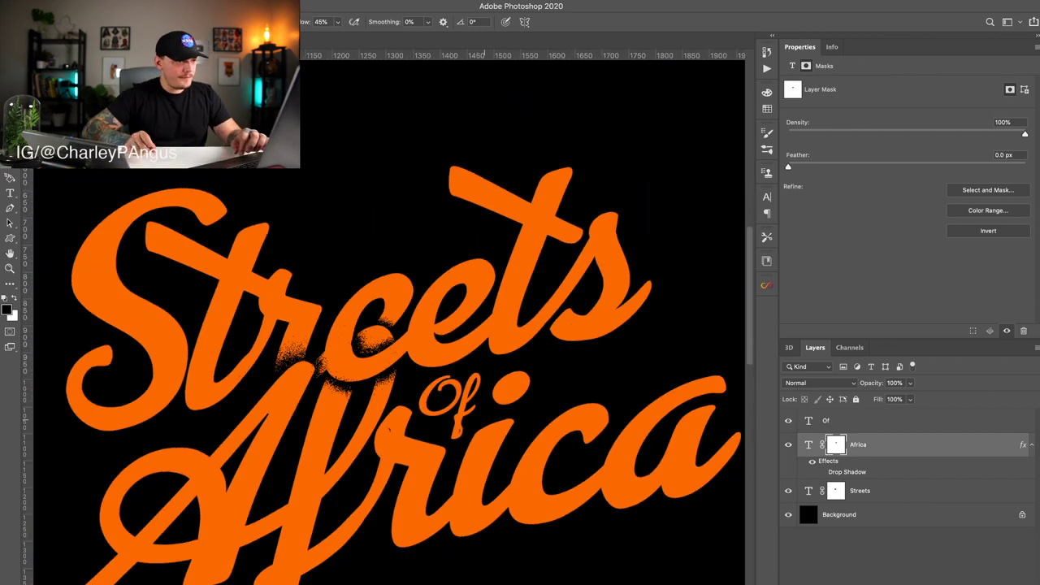
pyautogui.hotkey('ctrl', '+')
pyautogui.hotkey('ctrl', '+')
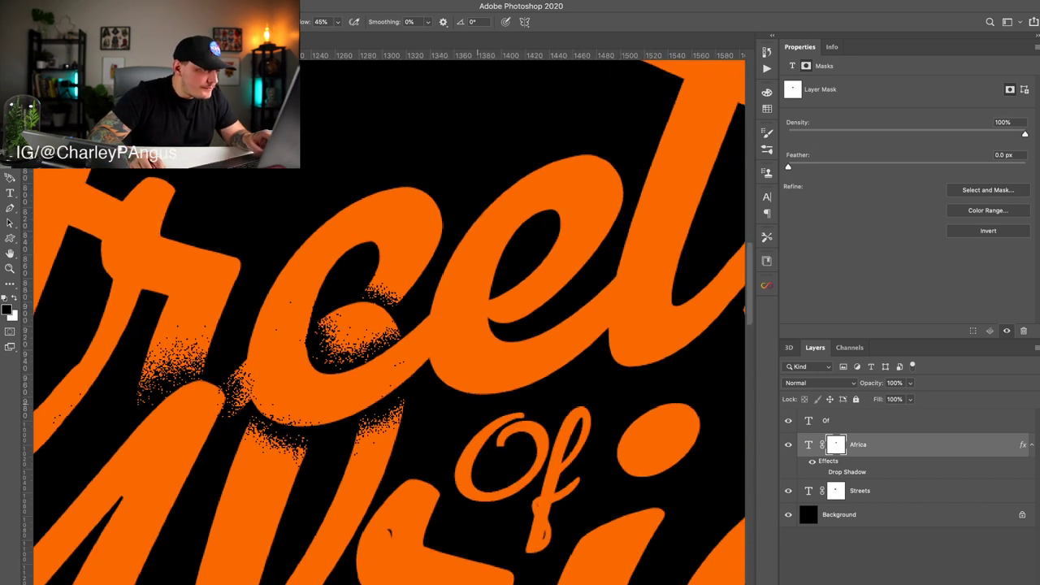
pyautogui.press('x')
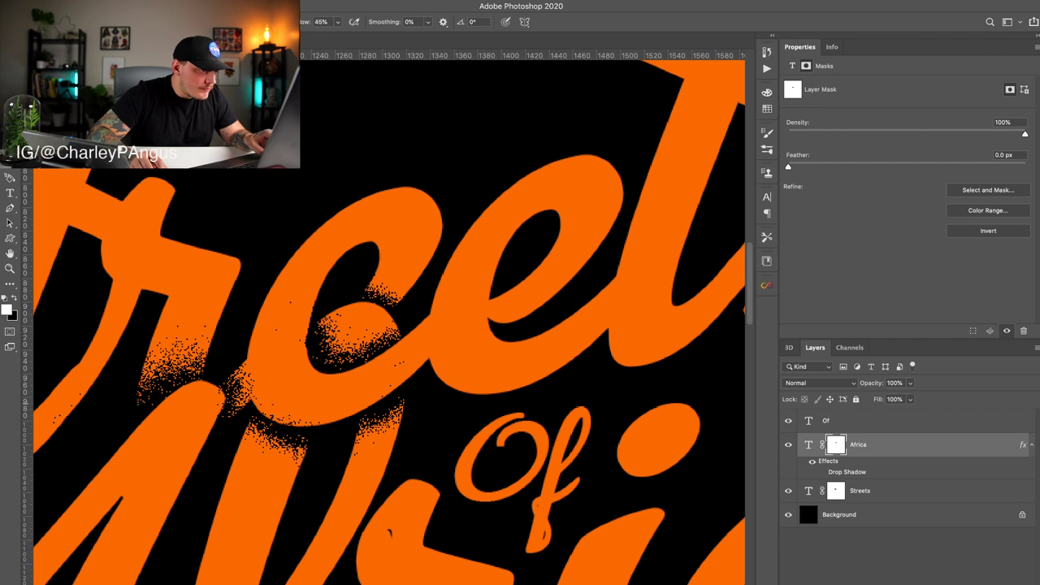
pyautogui.moveTo(281, 424)
pyautogui.mouseDown()
pyautogui.moveTo(255, 425)
pyautogui.moveTo(301, 443)
pyautogui.mouseUp()
pyautogui.press('x')
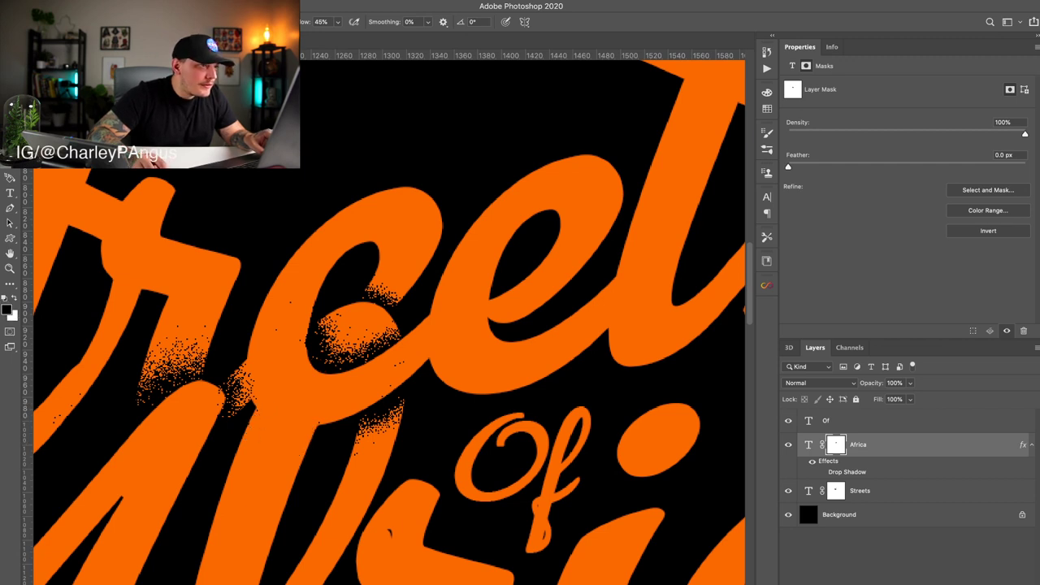
# Step: Set the brush flow to 26% and fade the "f" stroke again in black just below the first "e" on the "Africa" mask
pyautogui.hotkey('shift', '2')
pyautogui.hotkey('shift', '6')
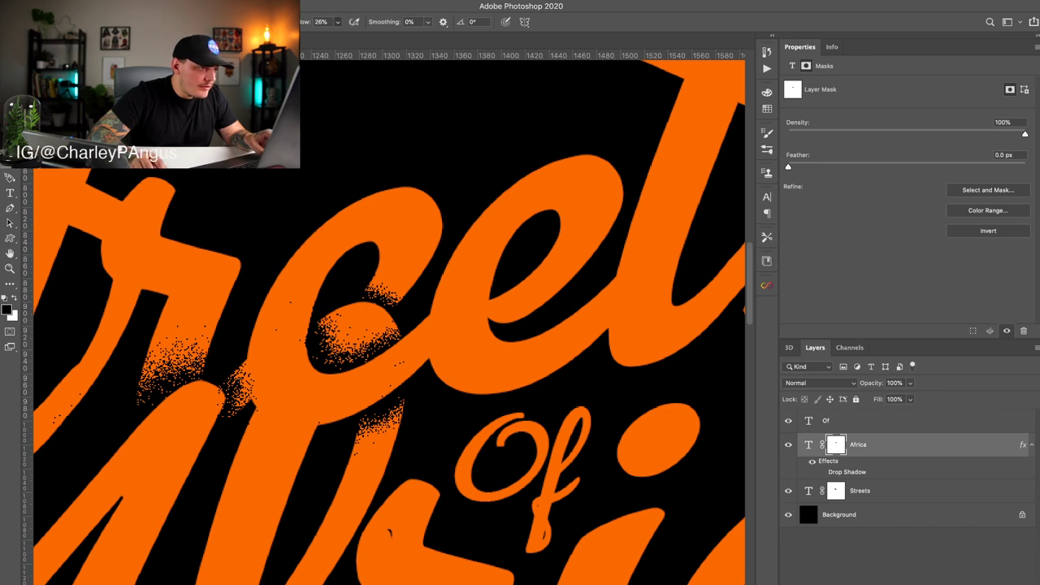
pyautogui.moveTo(260, 418); pyautogui.dragTo(312, 439)
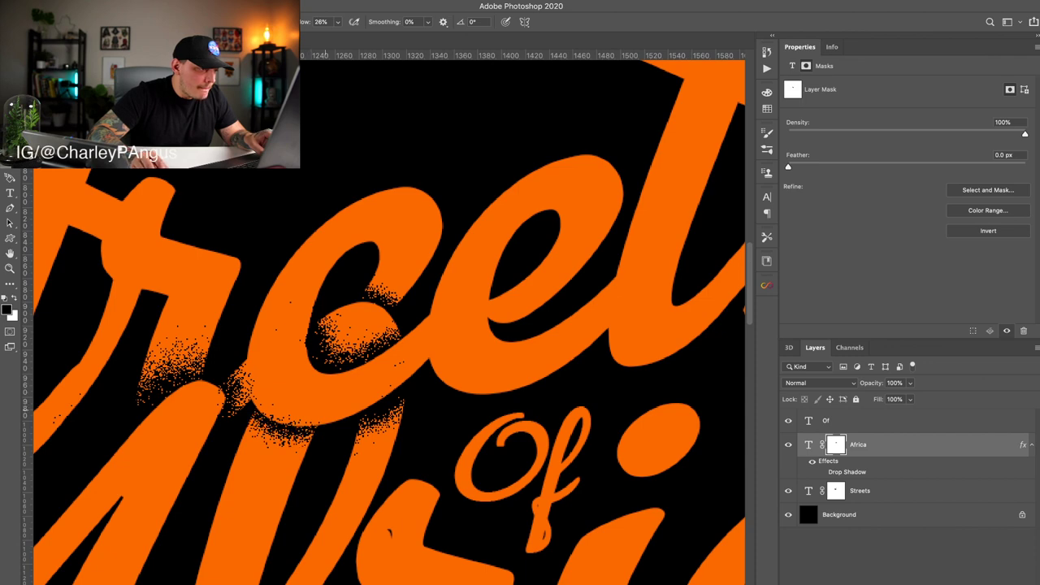
pyautogui.moveTo(312, 431)
pyautogui.mouseDown()
pyautogui.moveTo(300, 441)
pyautogui.moveTo(253, 423)
pyautogui.mouseUp()
pyautogui.press('super+minus')
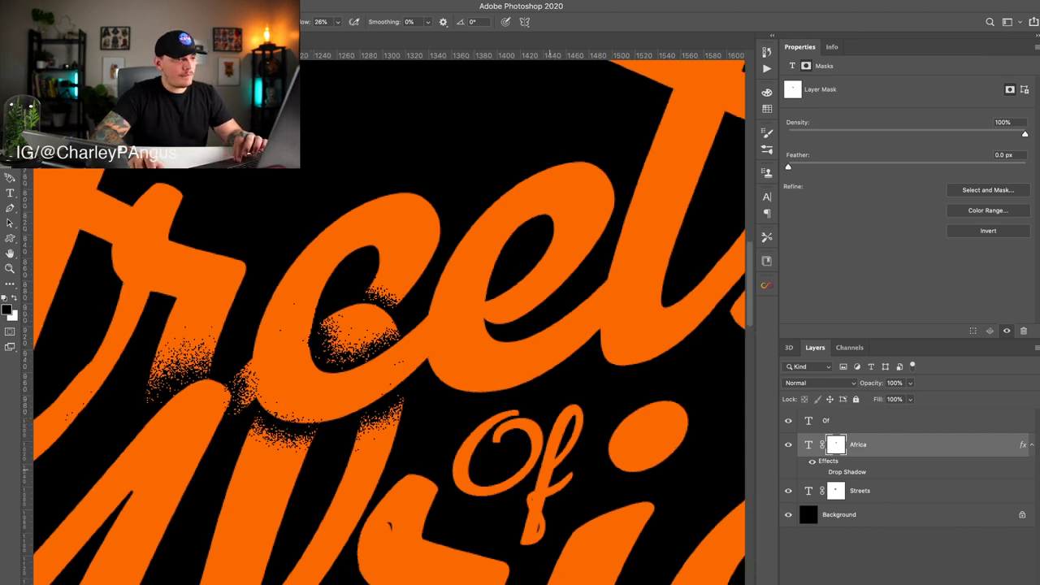
pyautogui.scroll(-3, 403, 325)
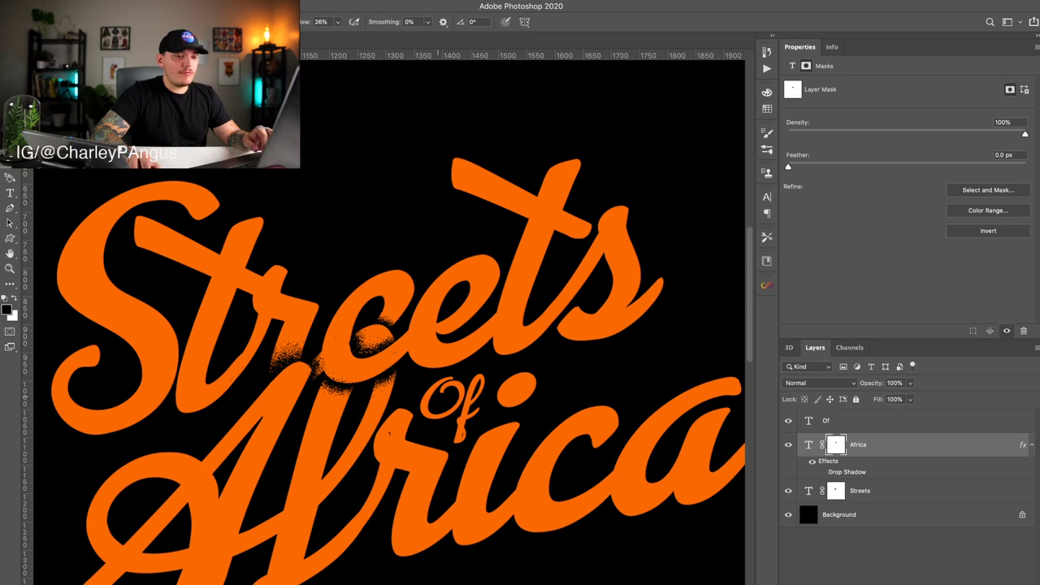
# Step: On the "Streets" mask, try a black grainy fade where the first "e" crosses the "f", and paint it back with white
pyautogui.press('super+plus')
pyautogui.press('super+plus')
pyautogui.click(836, 491)
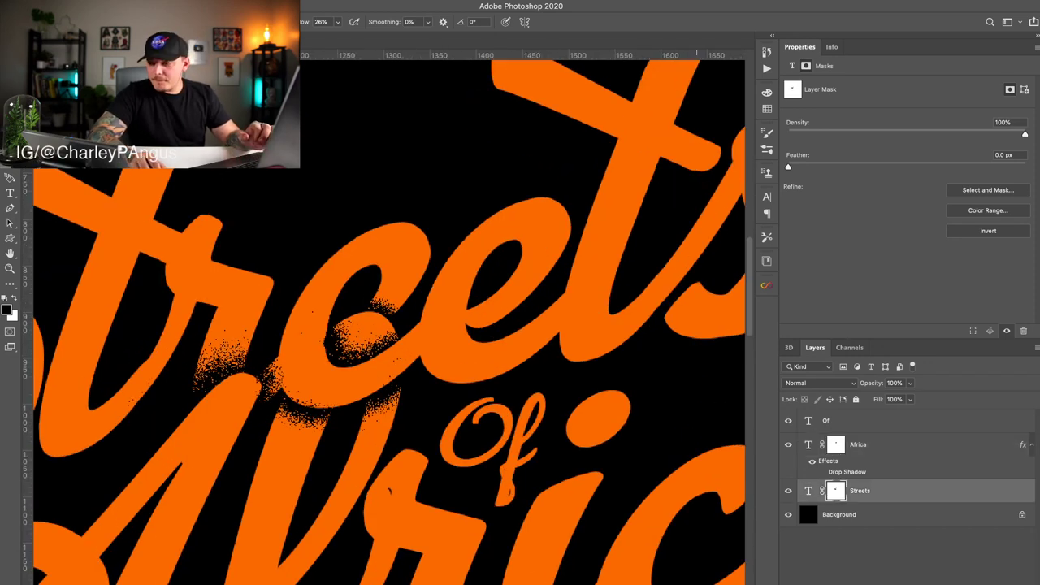
pyautogui.scroll(2, 400, 350)
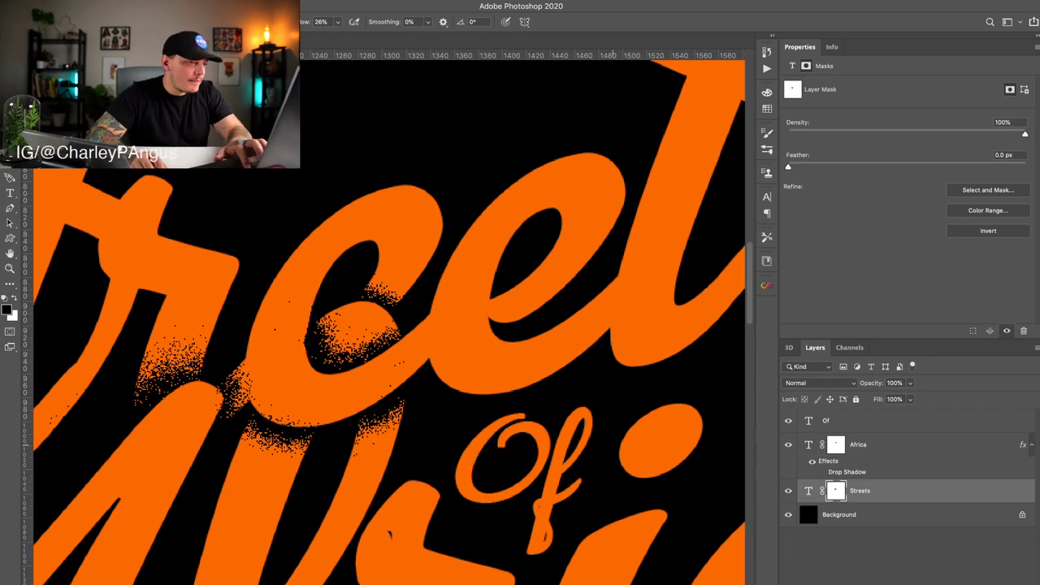
pyautogui.click(401, 362)
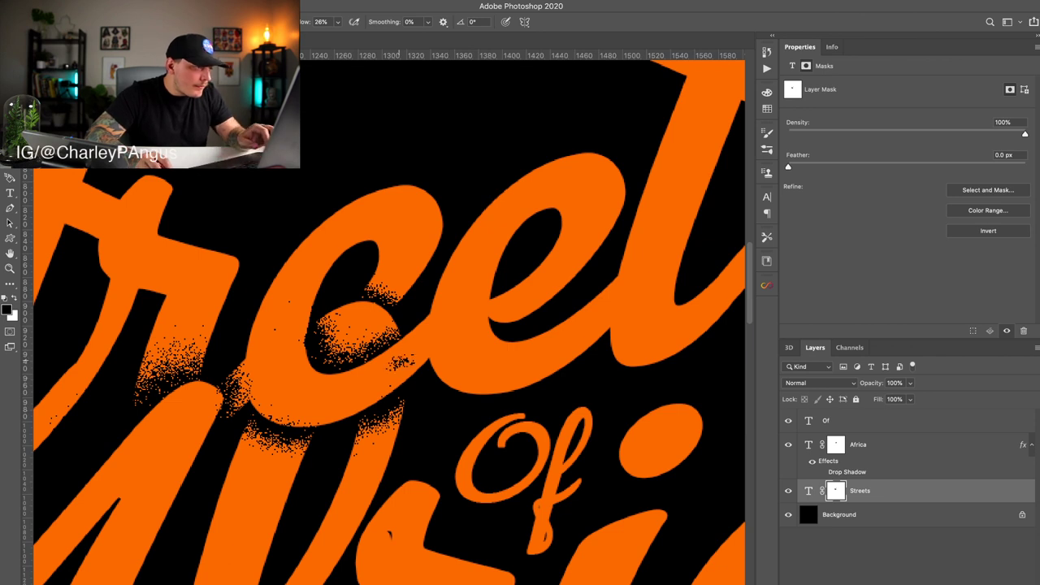
pyautogui.click(392, 362)
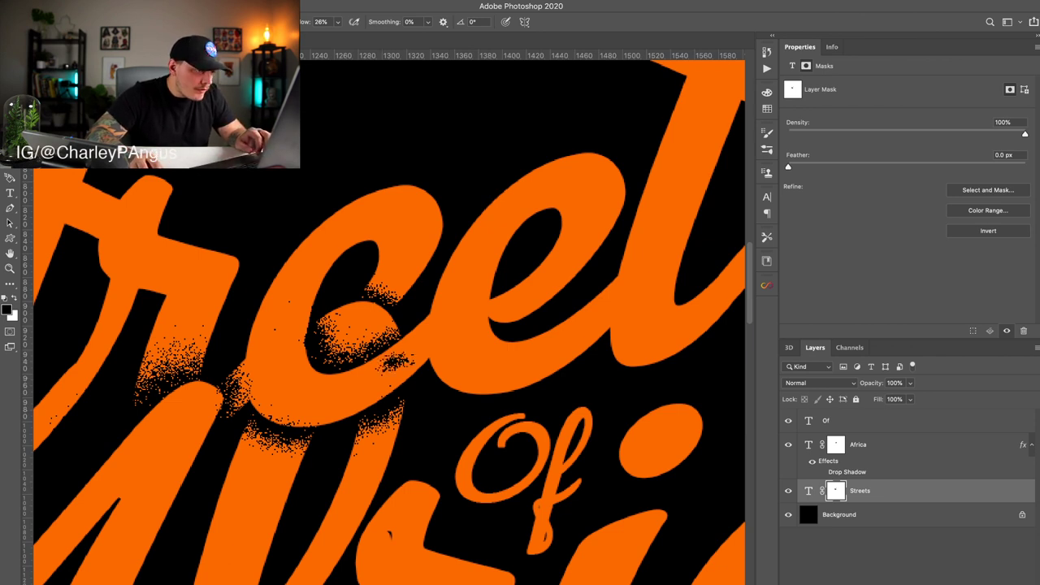
pyautogui.press('x')
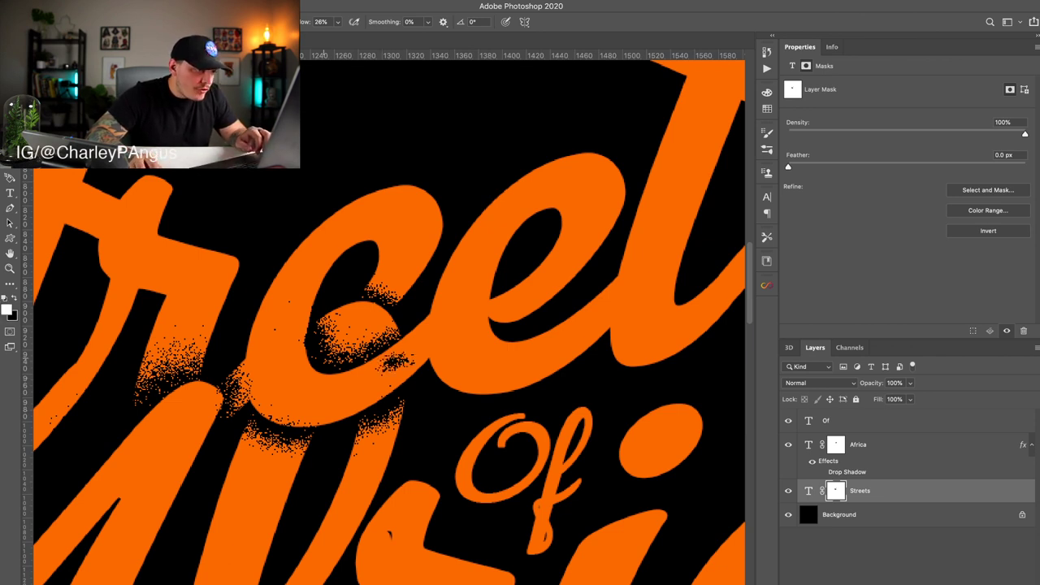
pyautogui.click(400, 361)
pyautogui.click(396, 362)
pyautogui.click(387, 361)
pyautogui.click(390, 357)
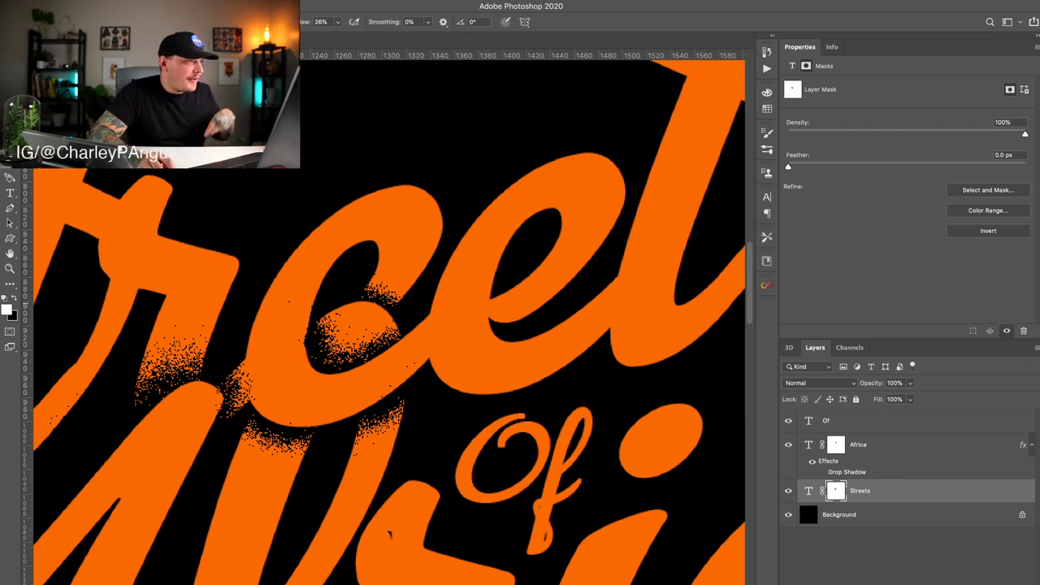
# Step: Add a white Color Overlay effect to the "Of" text layer
pyautogui.press('super+minus')
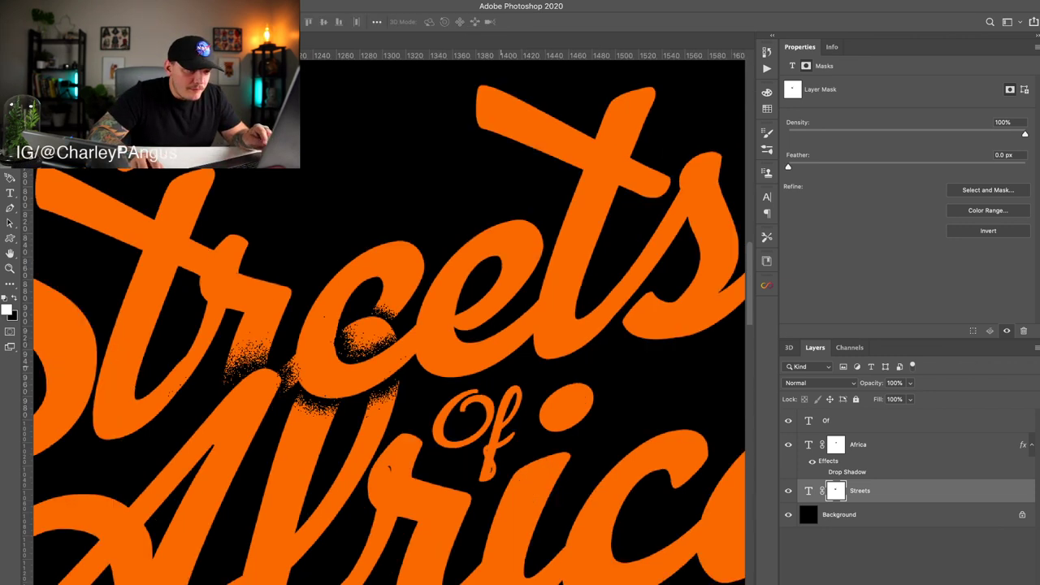
pyautogui.scroll(-1, 388, 317)
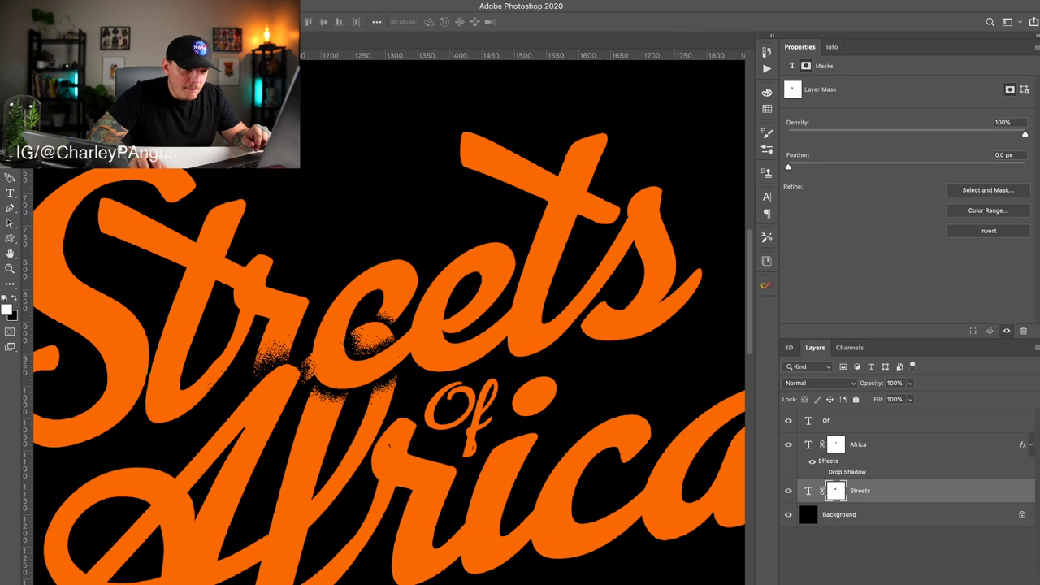
pyautogui.click(854, 421)
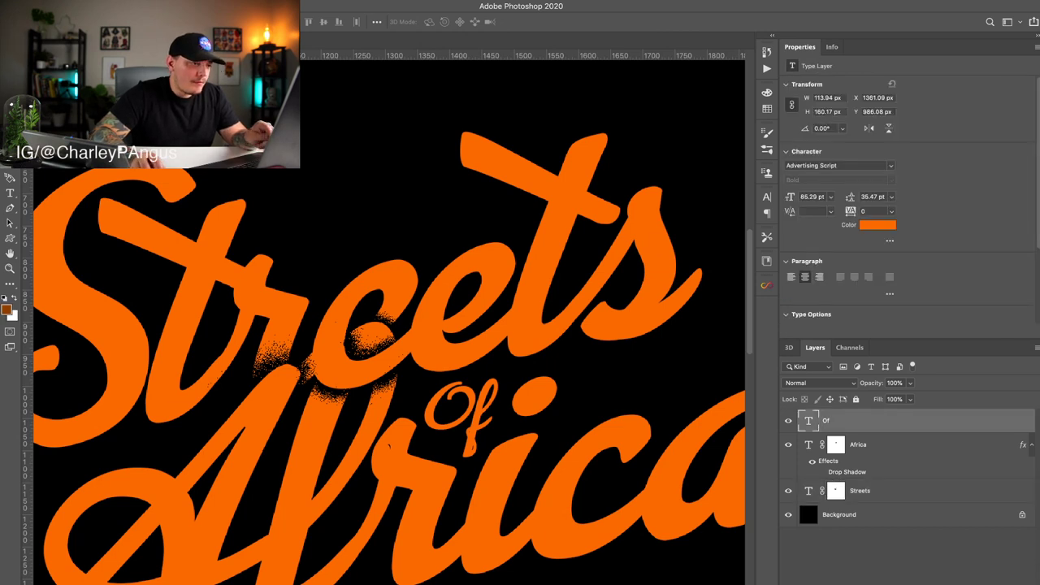
pyautogui.click(909, 521)
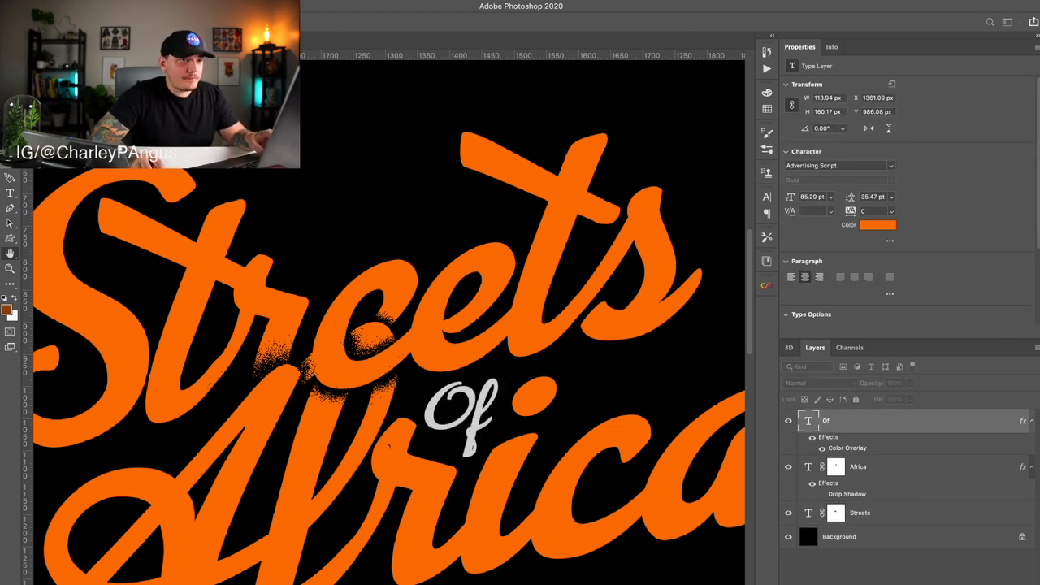
pyautogui.press('i')
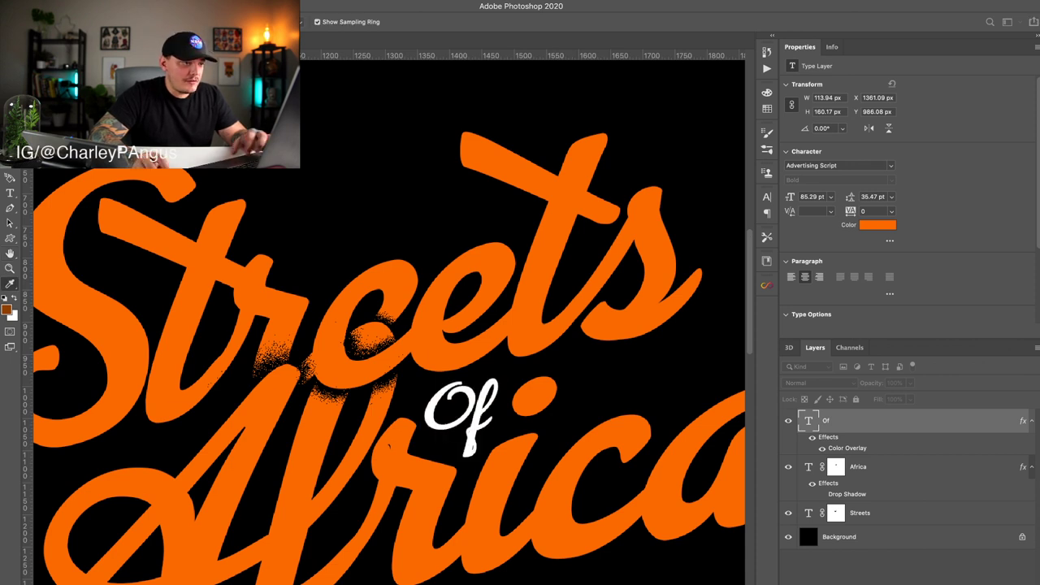
pyautogui.press('Return')
pyautogui.press('Return')
pyautogui.press('super+minus')
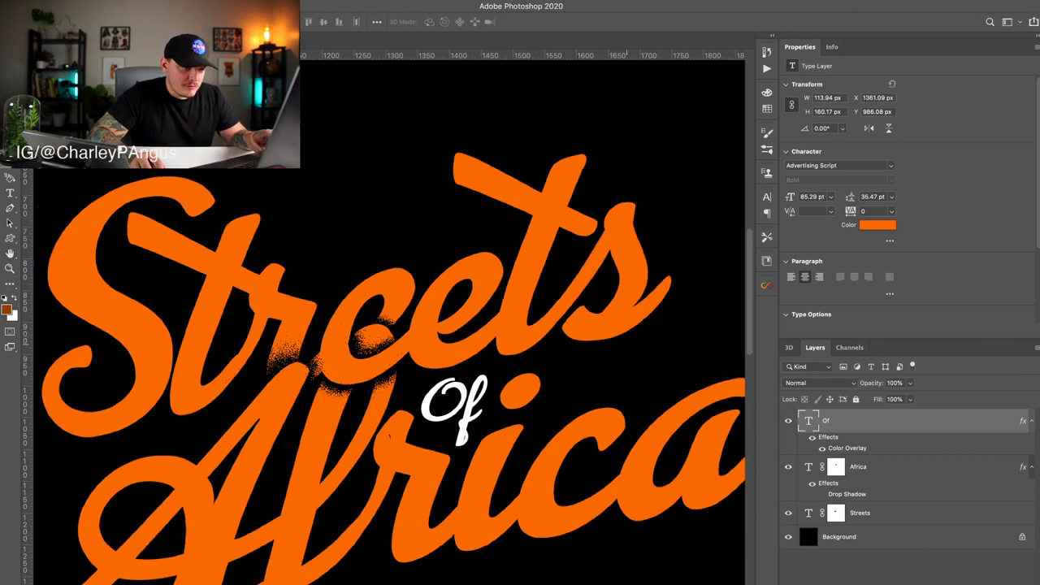
# Step: Change the text colour of the "Africa" layer to red
pyautogui.click(837, 467)
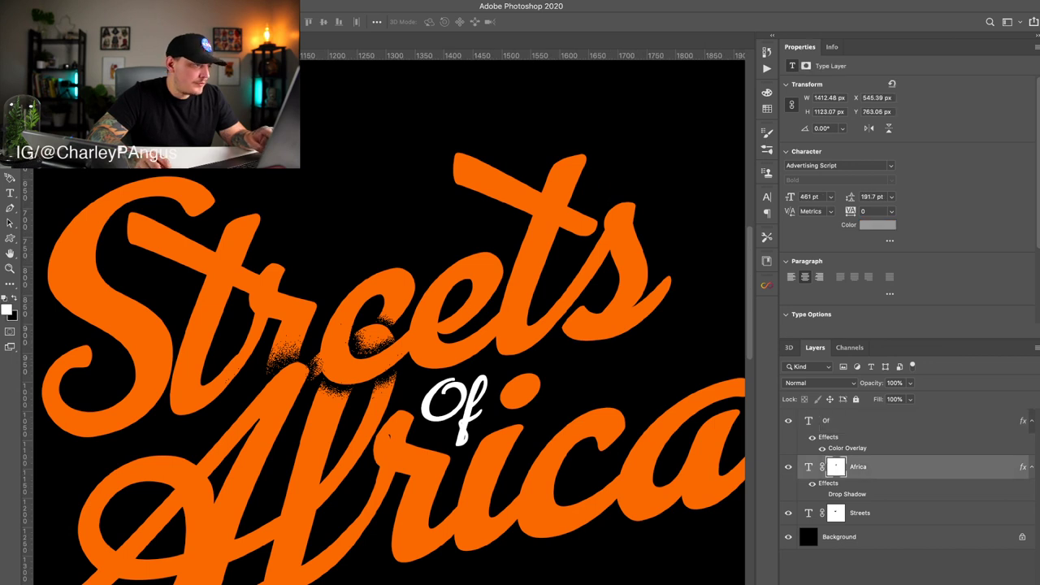
pyautogui.doubleClick(808, 466)
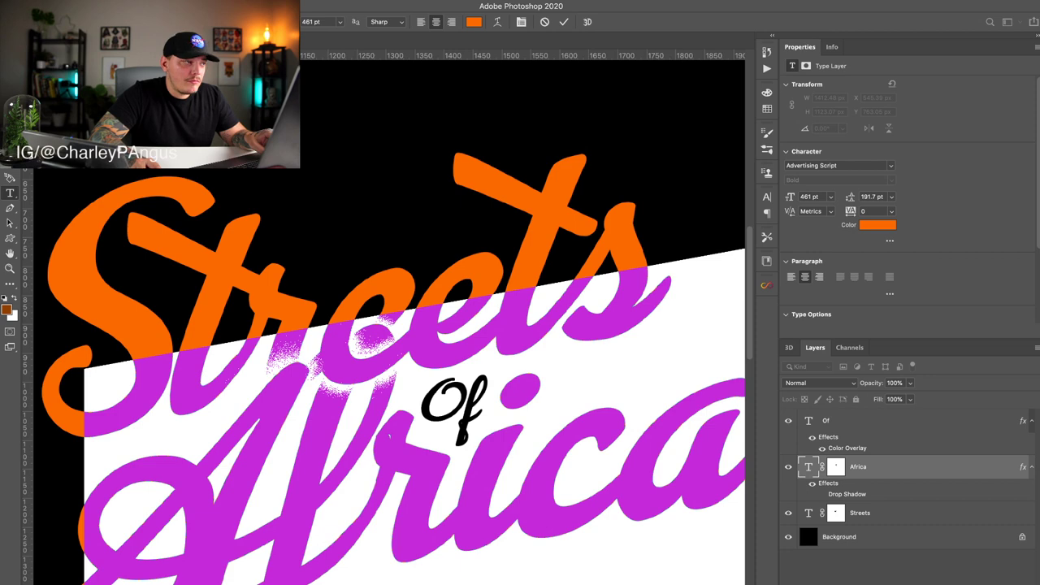
pyautogui.press('Return')
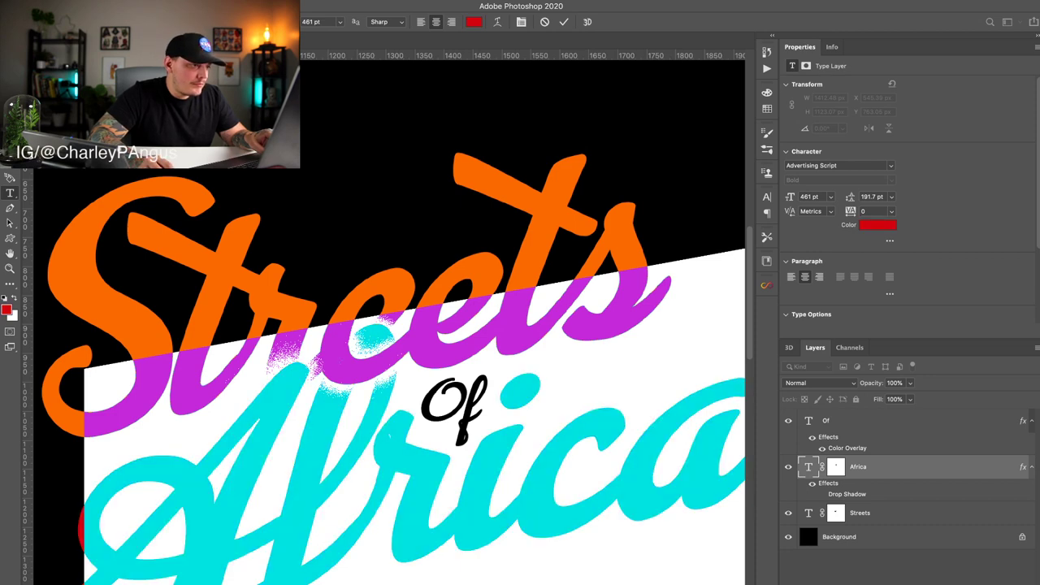
pyautogui.press('Escape')
pyautogui.press('v')
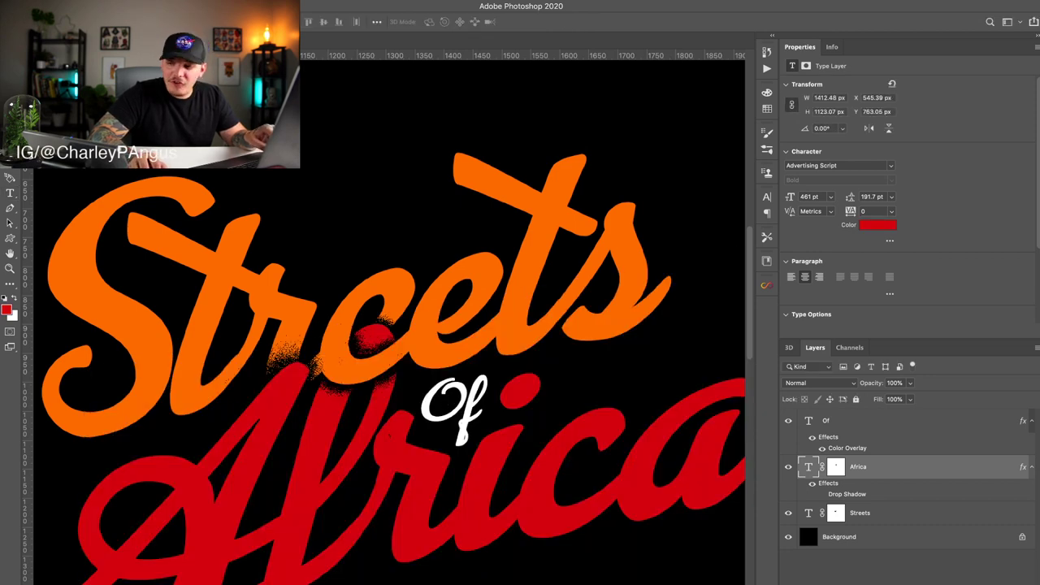
# Step: Try recolouring the "Streets" text black
pyautogui.doubleClick(808, 513)
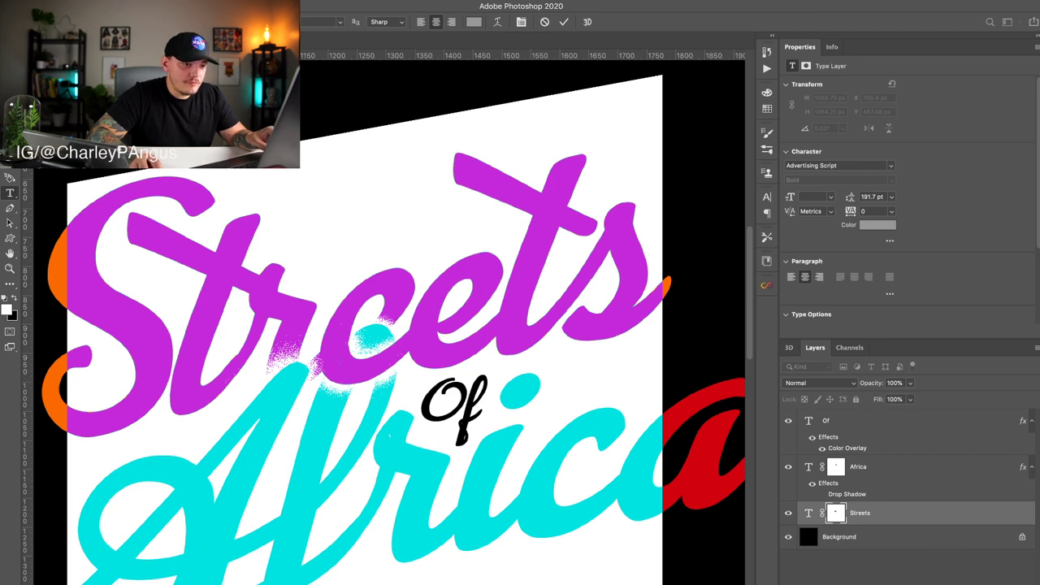
pyautogui.press('d')
pyautogui.hotkey('alt', 'BackSpace')
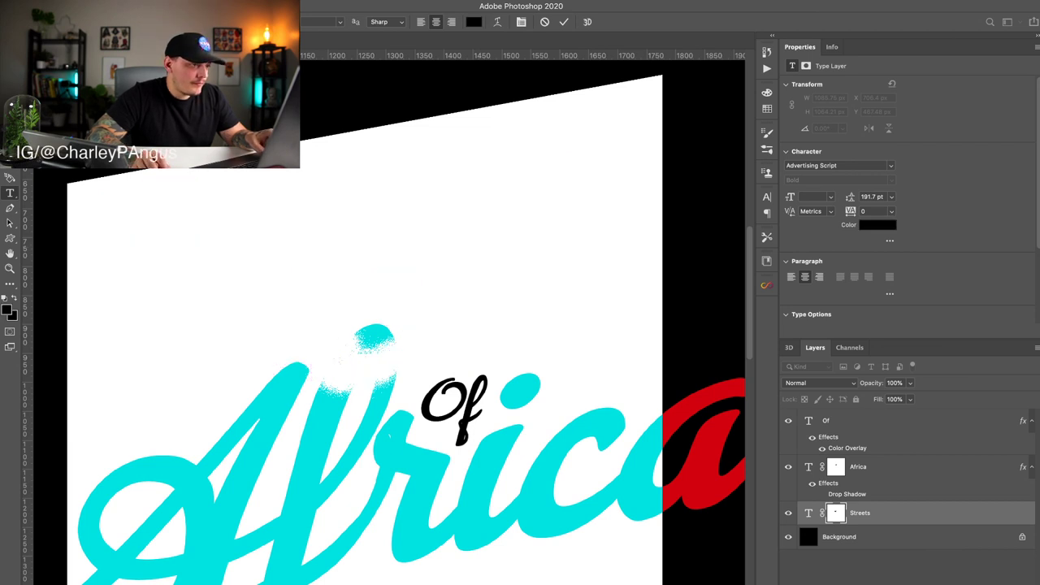
pyautogui.hotkey('ctrl', 'Return')
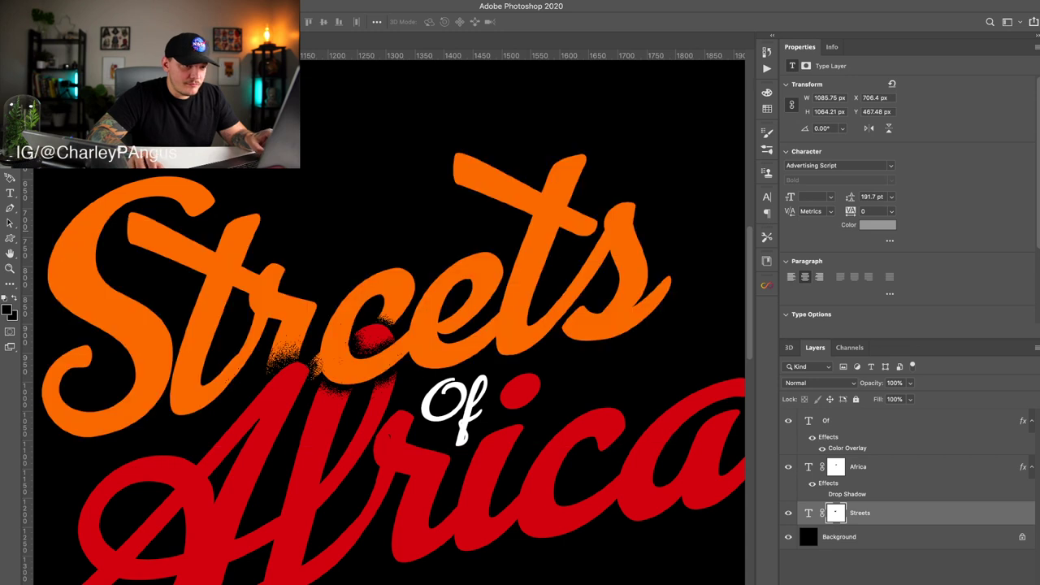
pyautogui.hscroll(-2, 389, 322)
pyautogui.scroll(-1, 389, 321)
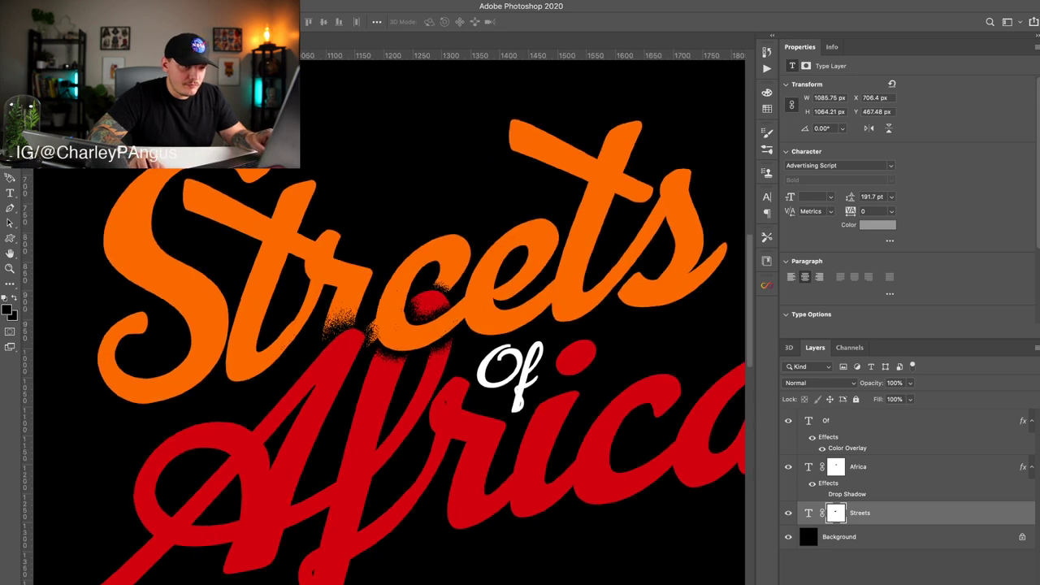
pyautogui.click(858, 468)
pyautogui.click(860, 513)
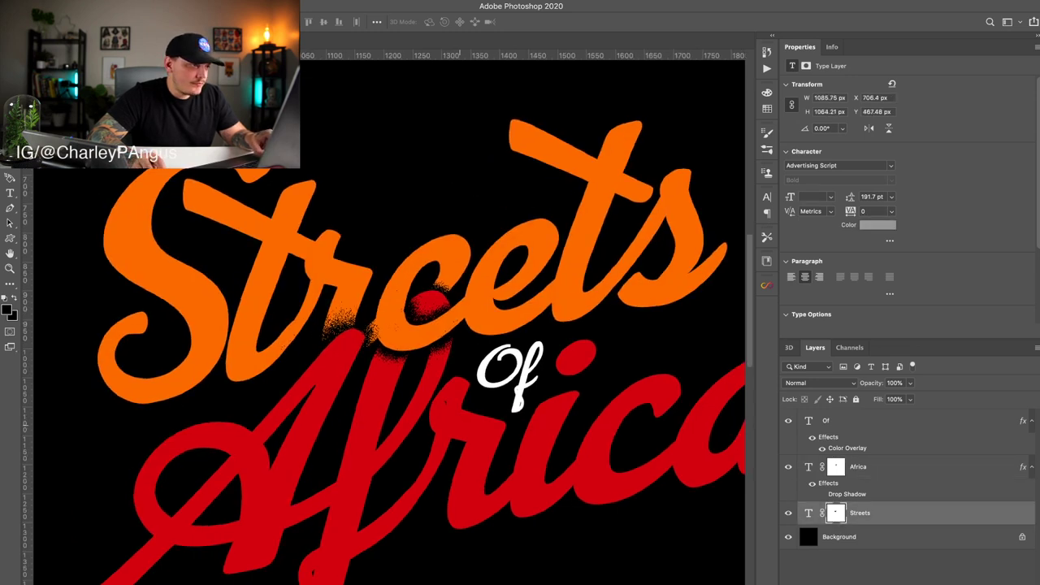
pyautogui.scroll(-3, 390, 325)
pyautogui.hscroll(-1, 390, 325)
pyautogui.press('i')
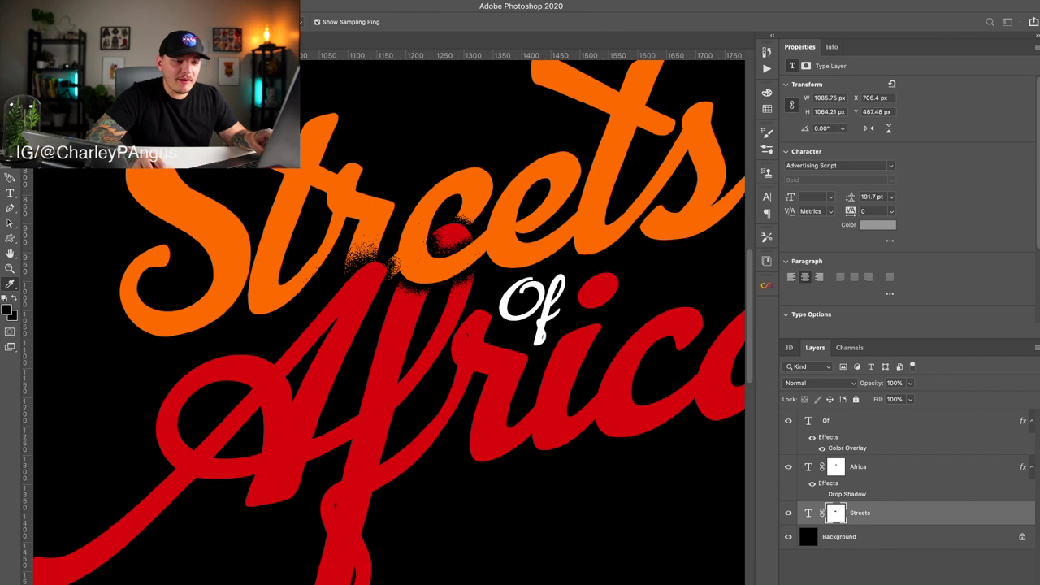
pyautogui.press('v')
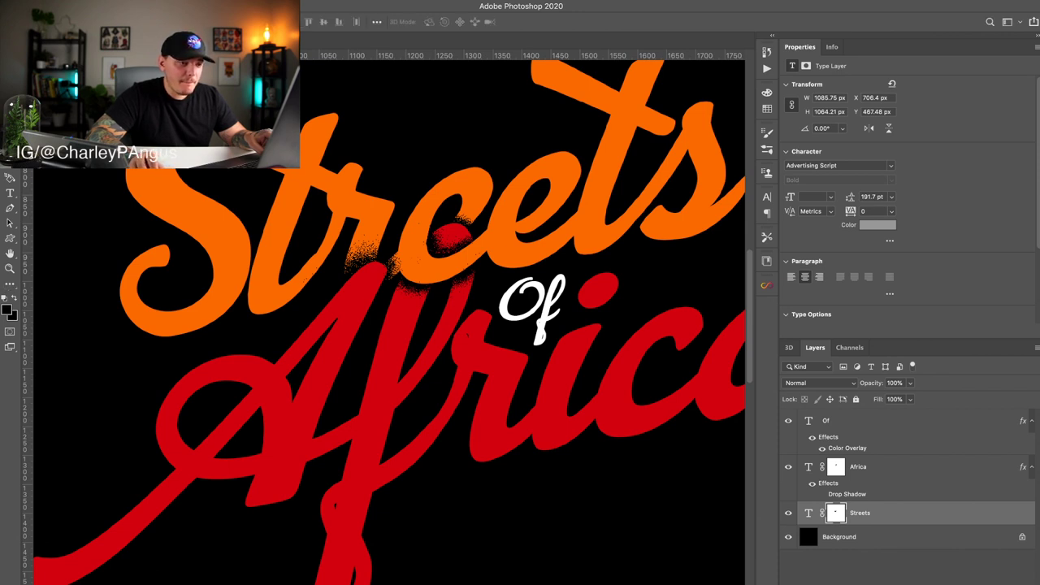
# Step: Pick a dark grey foreground colour with the "Africa" layer mask active
pyautogui.click(860, 468)
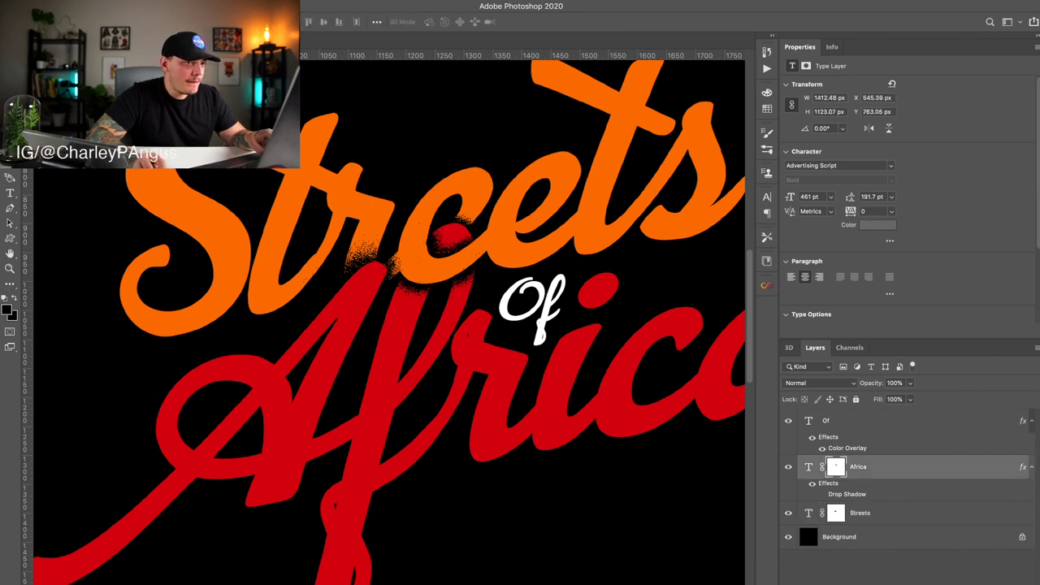
pyautogui.press('i')
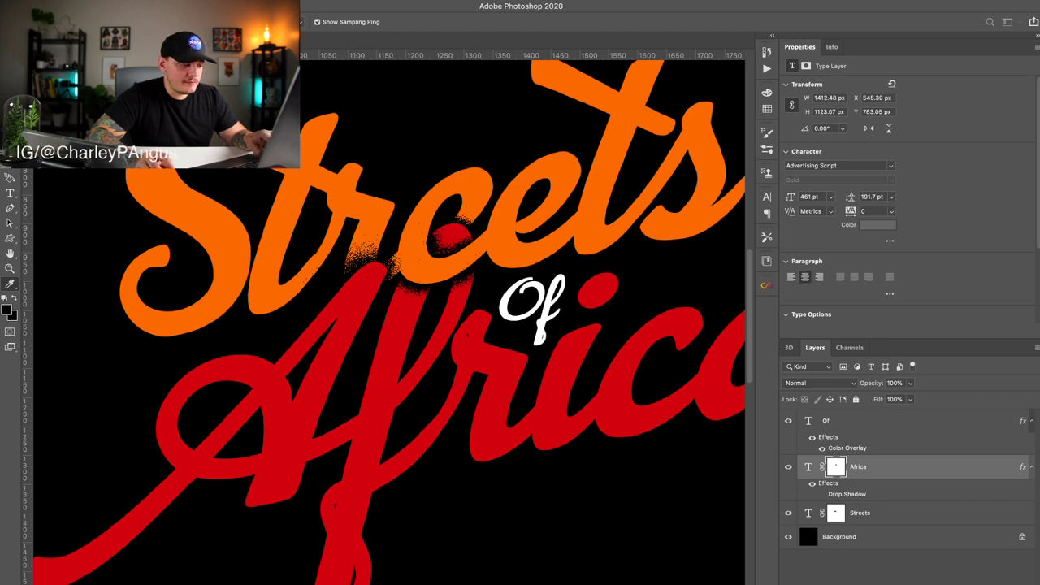
pyautogui.press('v')
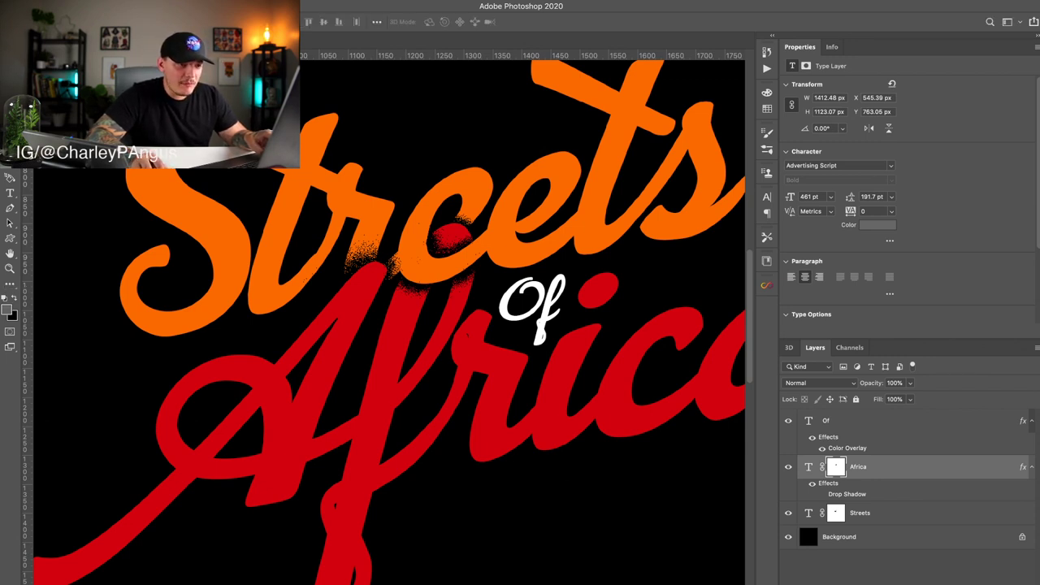
pyautogui.click(862, 513)
pyautogui.click(861, 468)
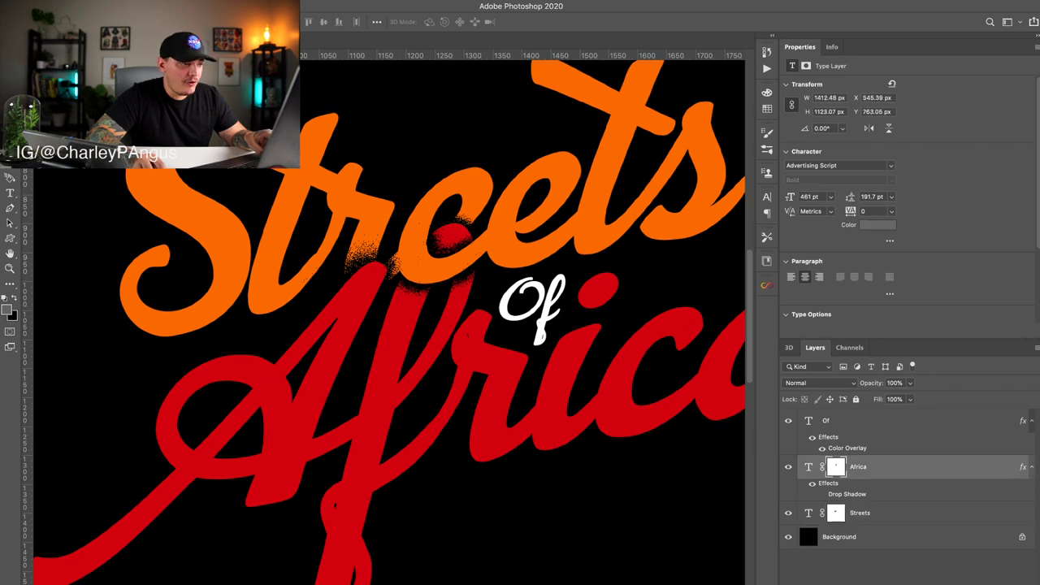
# Step: Change the text colour of the "Streets" layer to red
pyautogui.doubleClick(809, 513)
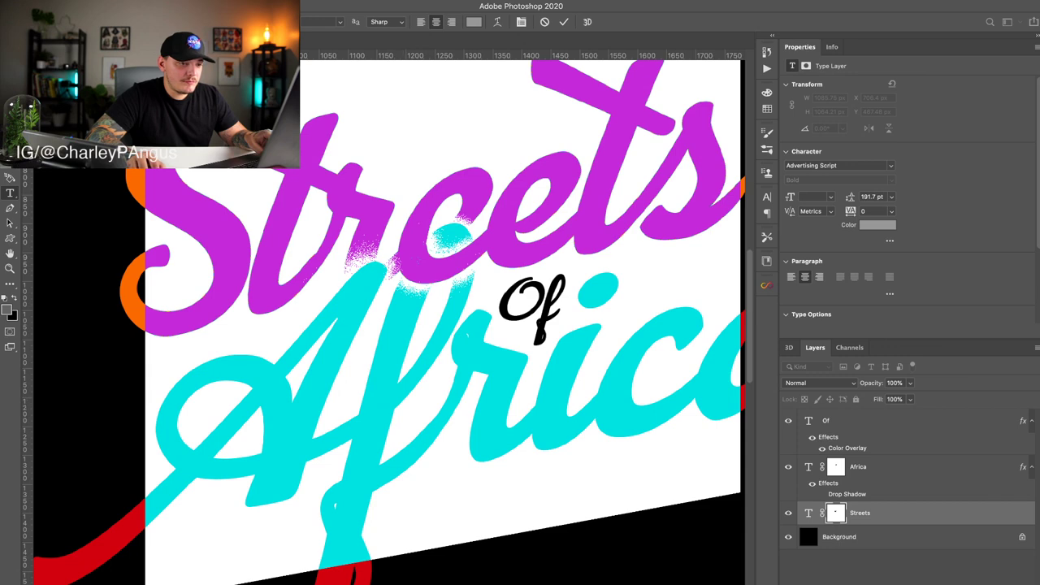
pyautogui.press('Escape')
pyautogui.press('v')
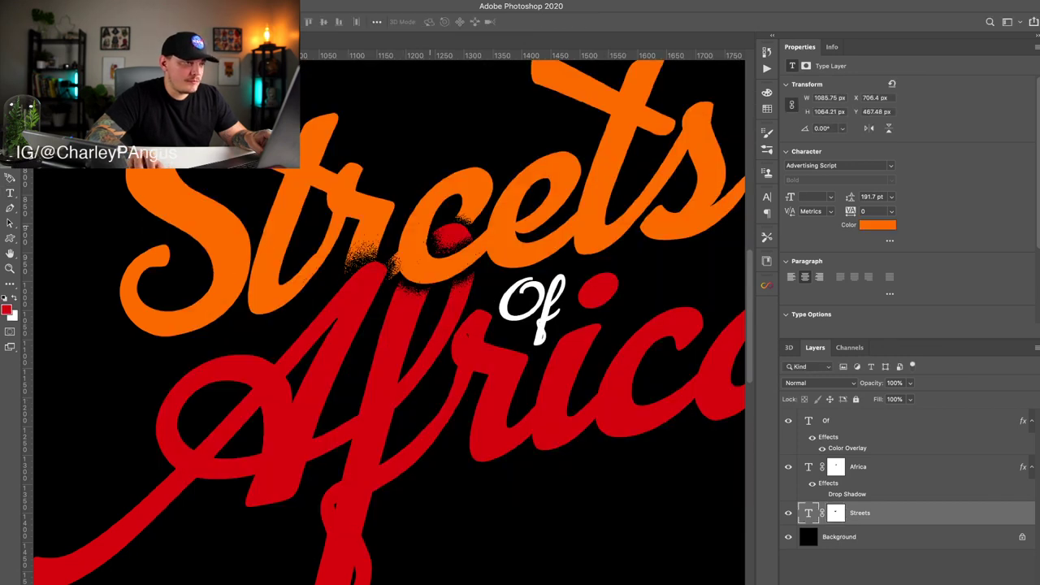
pyautogui.doubleClick(808, 513)
pyautogui.click(14, 298)
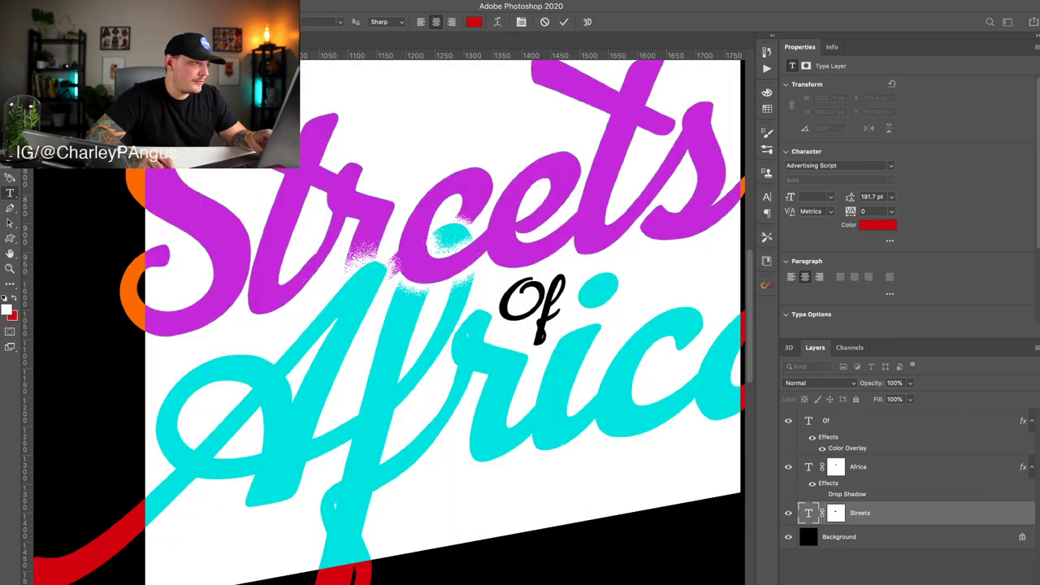
pyautogui.click(14, 298)
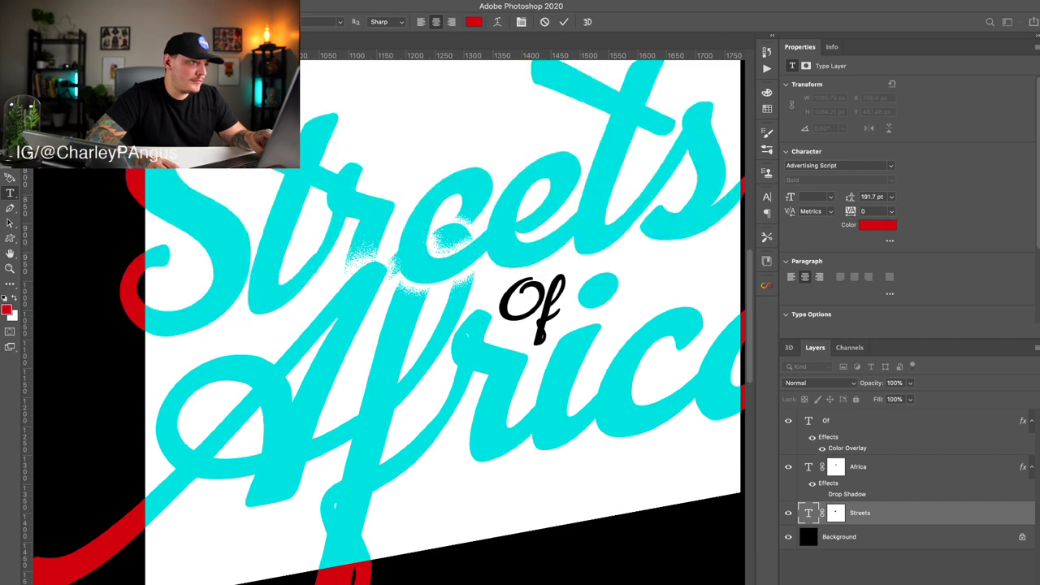
pyautogui.scroll(-1, 389, 322)
pyautogui.press('v')
pyautogui.hotkey('ctrl', '-')
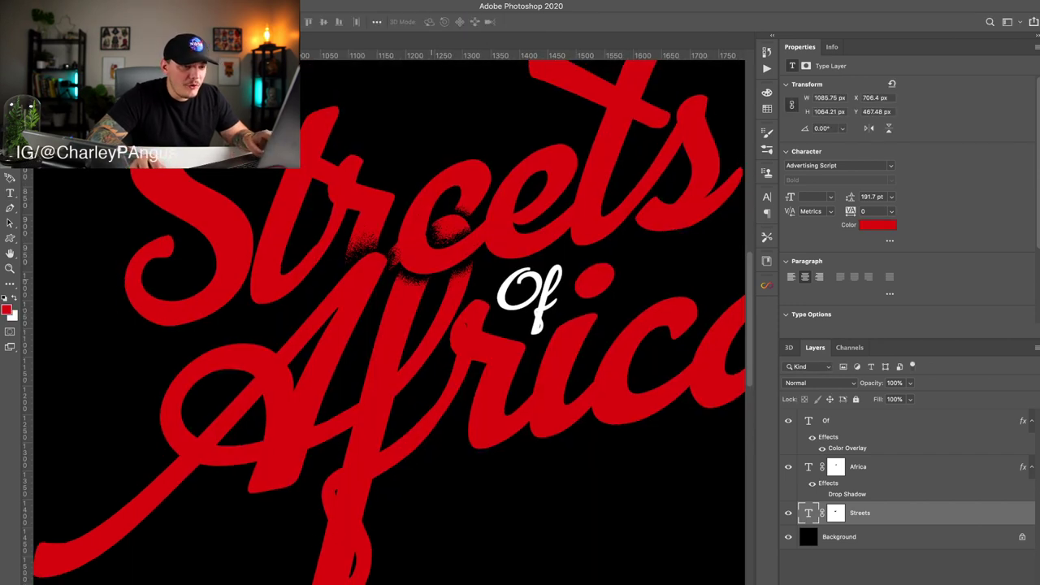
# Step: Nudge the "Of" text a few pixels up and to the left between the two large words
pyautogui.click(499, 299)
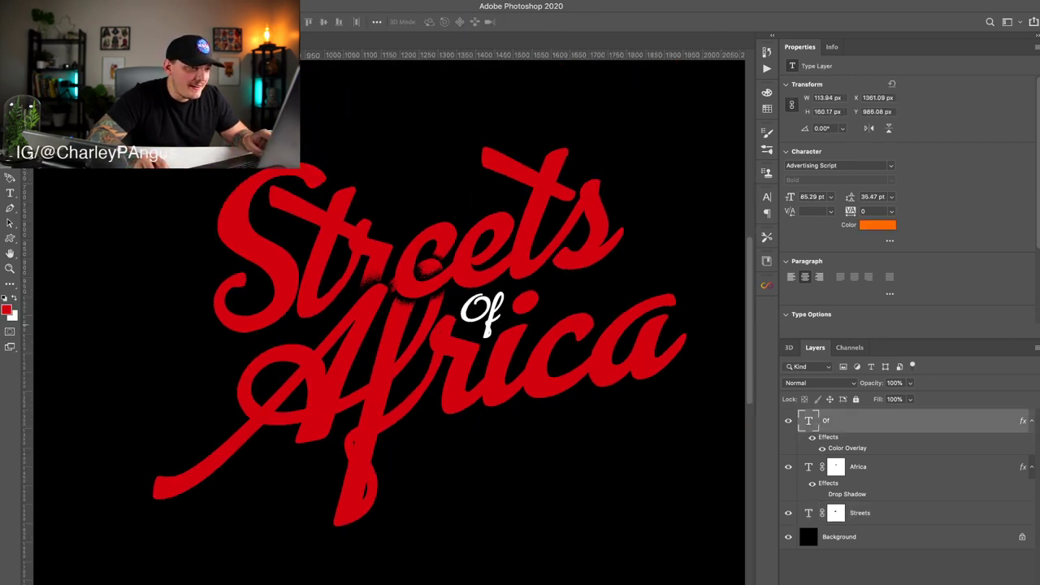
pyautogui.hotkey('ctrl', '+')
pyautogui.moveTo(520, 303); pyautogui.dragTo(522, 305)
pyautogui.press('Up')
pyautogui.press('Up')
pyautogui.press('Up')
pyautogui.press('Left')
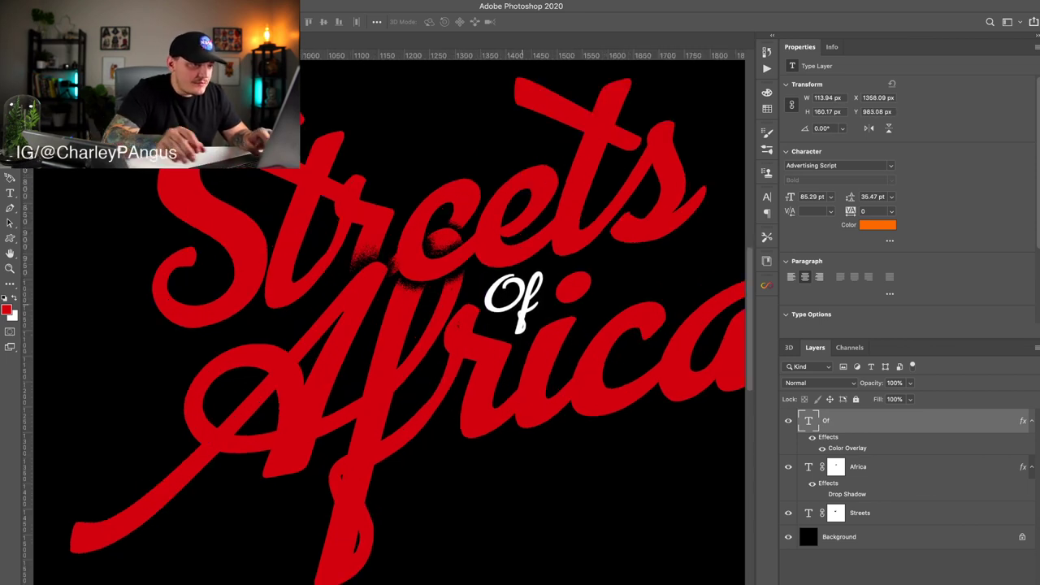
pyautogui.hotkey('ctrl', '+')
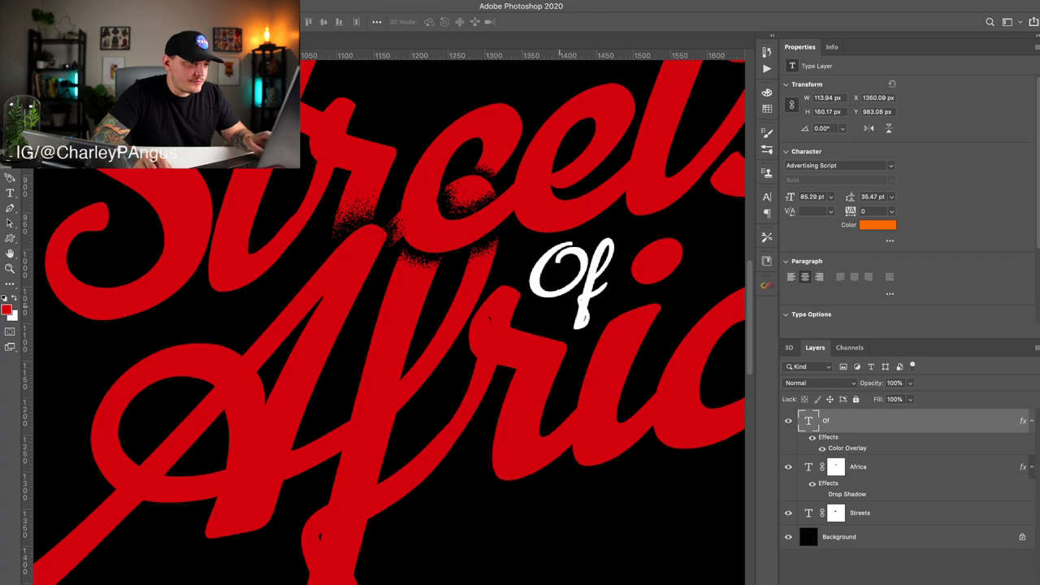
# Step: Scale the "Of" text up from its centre to about 98 pt and nudge it slightly down
pyautogui.hscroll(3, 388, 322)
pyautogui.scroll(1, 388, 323)
pyautogui.hotkey('ctrl', 't')
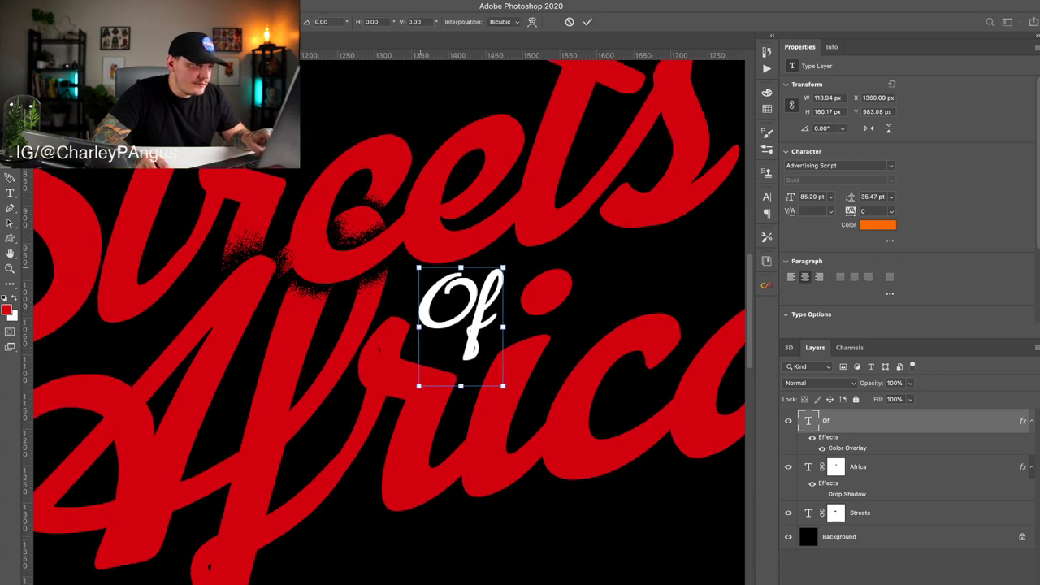
pyautogui.moveTo(420, 268); pyautogui.dragTo(409, 263)
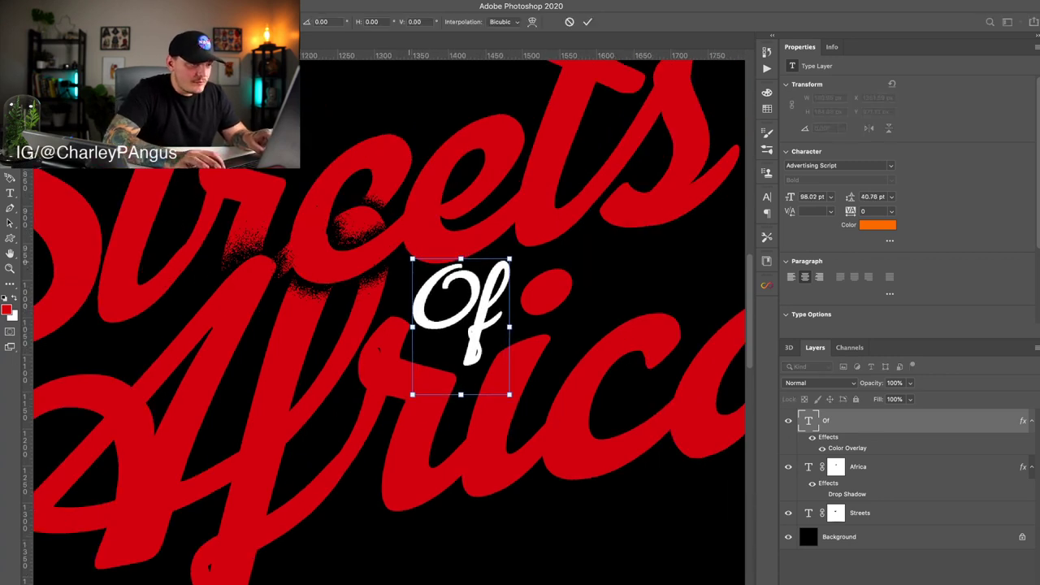
pyautogui.press('Return')
pyautogui.press('Down')
pyautogui.press('Down')
pyautogui.press('Down')
pyautogui.press('Down')
pyautogui.press('Down')
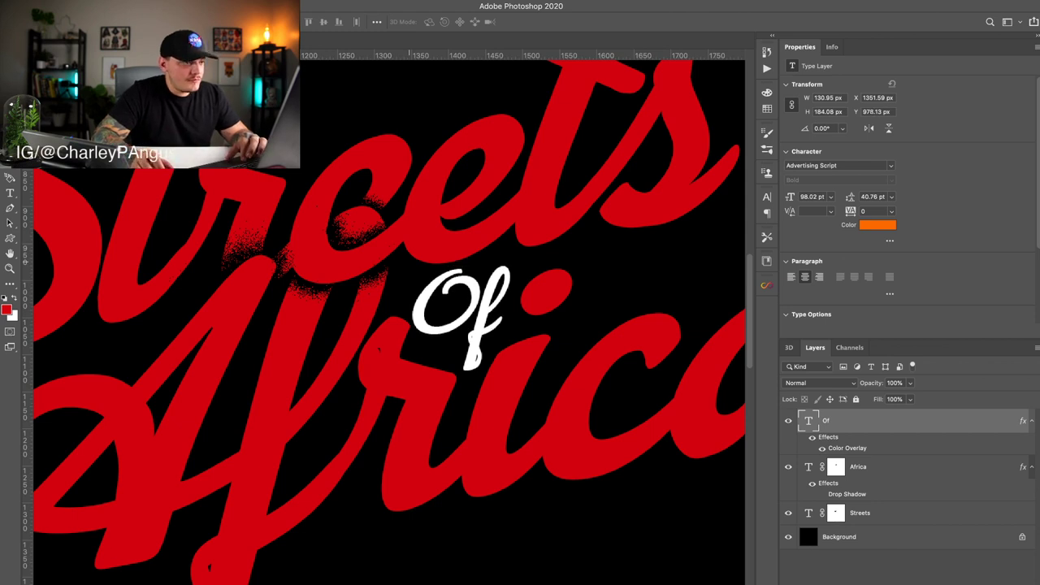
# Step: Group the "Africa" and "Streets" text layers together
pyautogui.hotkey('ctrl', '0')
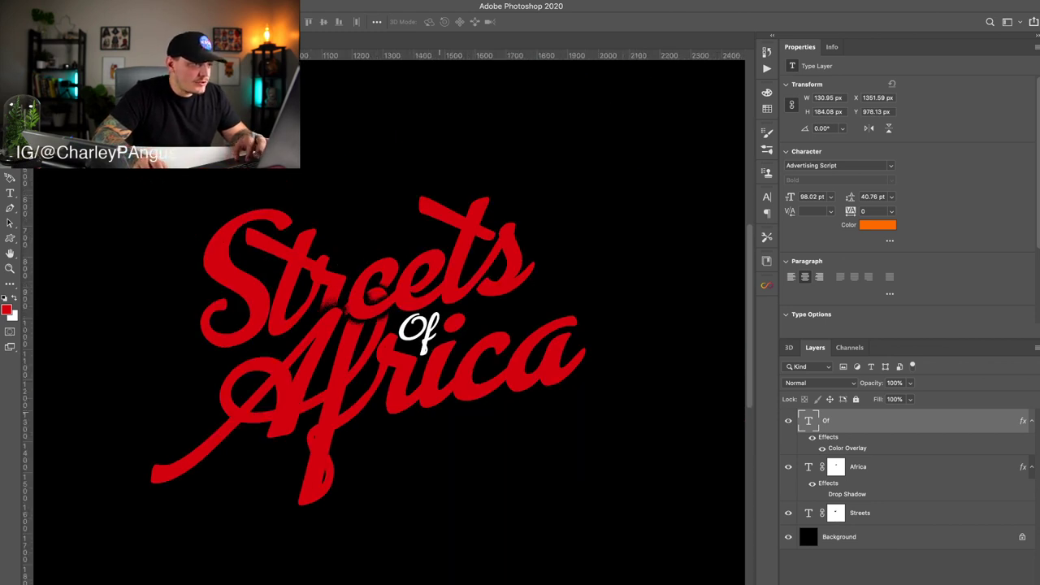
pyautogui.hotkey('ctrl', '+')
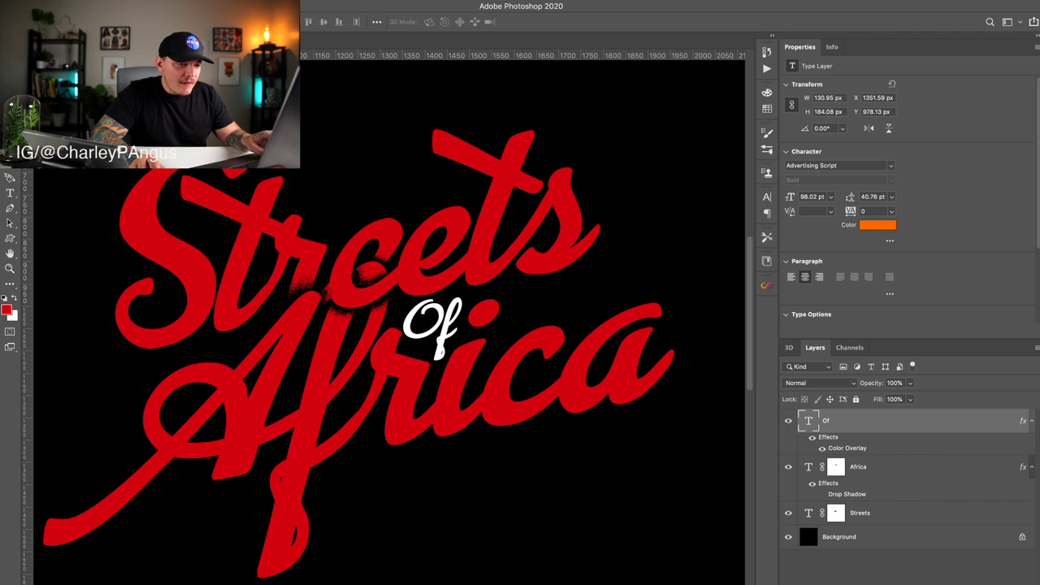
pyautogui.click(837, 467)
pyautogui.keyDown('shift'); pyautogui.click(860, 513); pyautogui.keyUp('shift')
pyautogui.press('super+g')
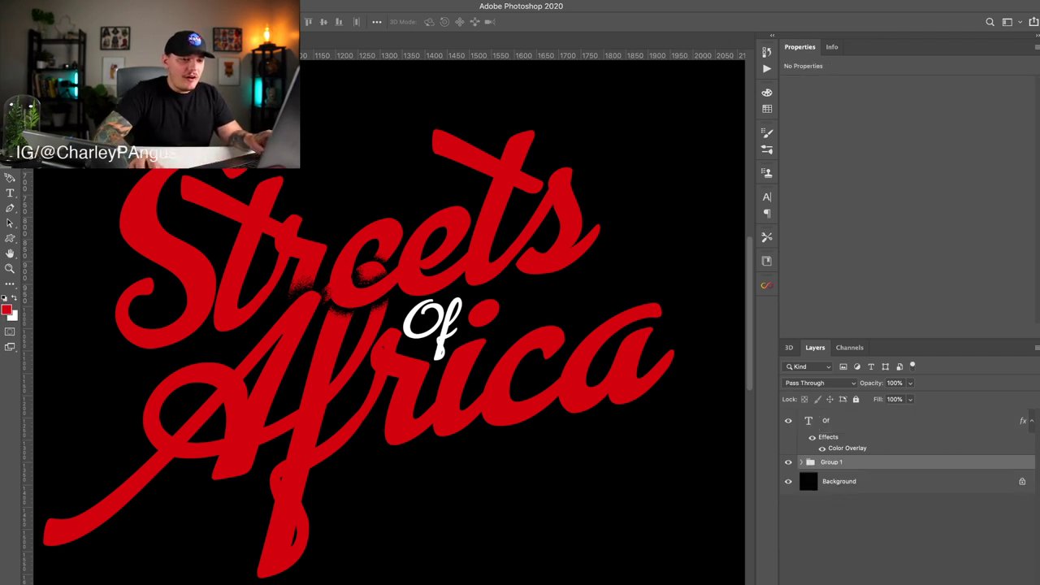
# Step: Duplicate the lettering group and place the copy beneath the original group
pyautogui.press('super+j')
pyautogui.click(832, 477)
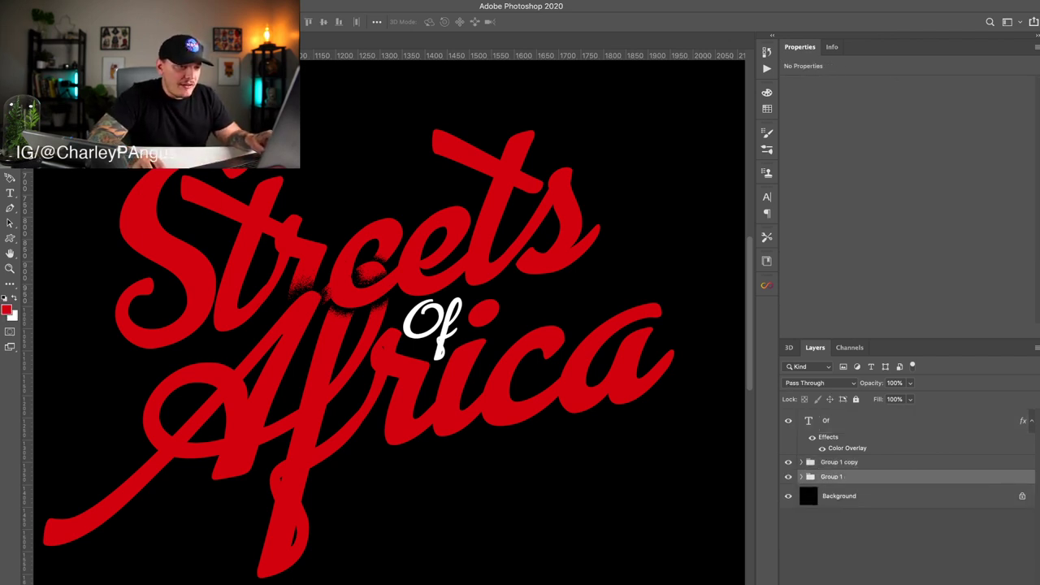
pyautogui.click(788, 477)
pyautogui.press('super+z')
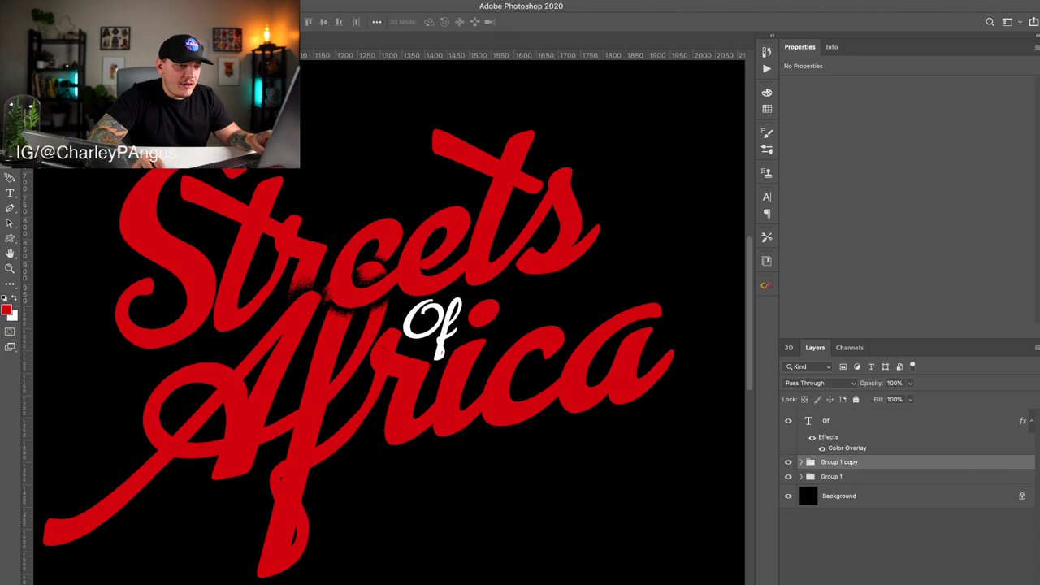
pyautogui.moveTo(838, 462); pyautogui.dragTo(838, 485)
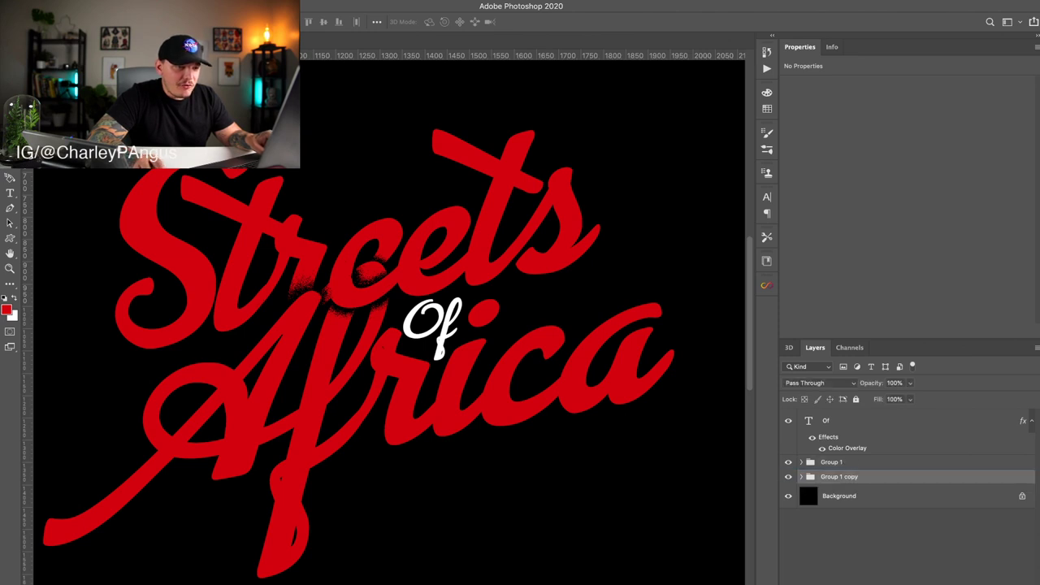
# Step: Convert the group copy to a smart object and apply a white Color Overlay to it
pyautogui.press('super+alt+s')
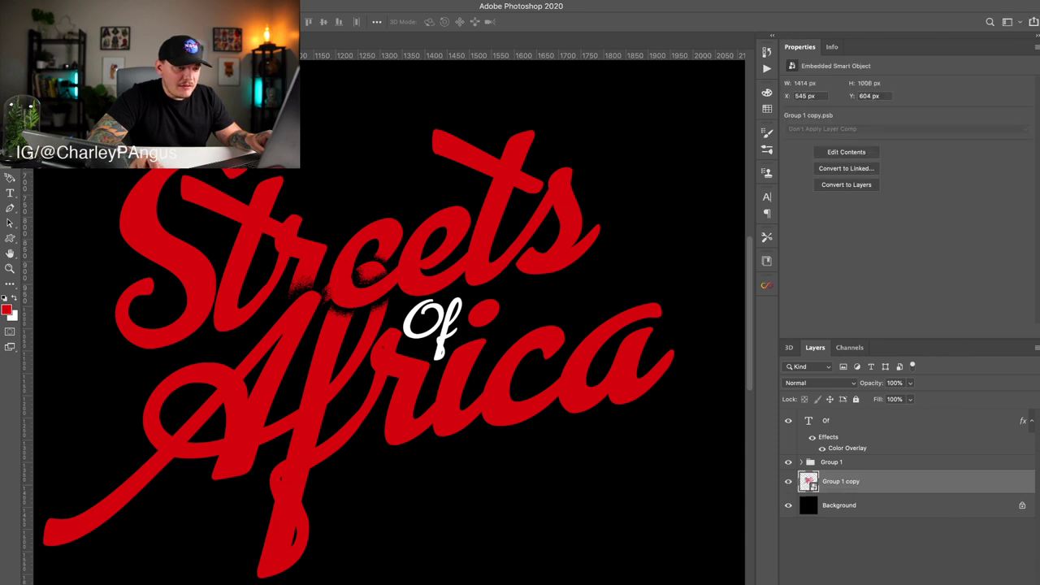
pyautogui.click(918, 528)
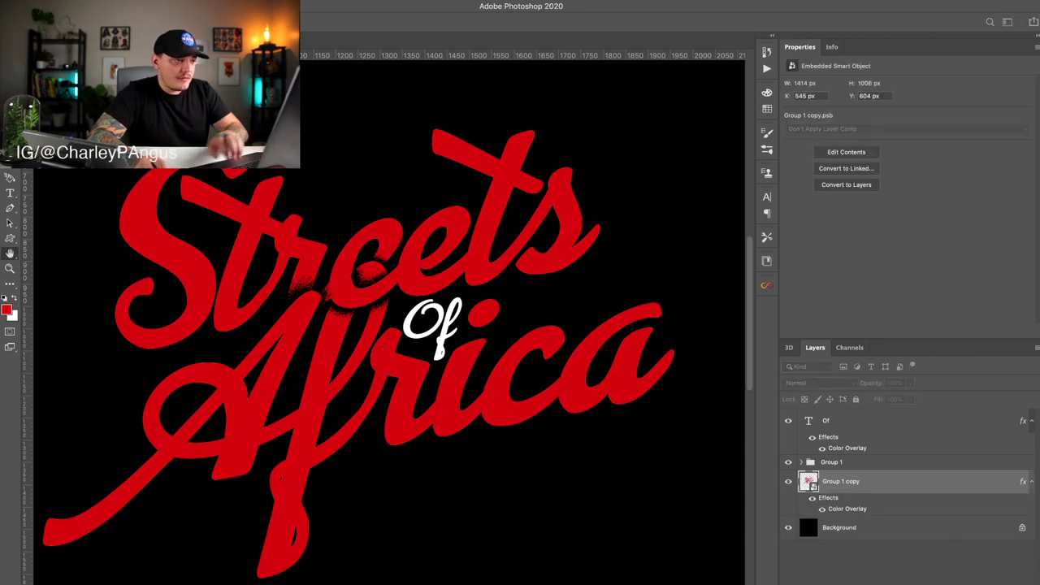
pyautogui.press('Return')
# Step: Try offsetting the white copy 11 px right and 5 px down behind the lettering, and delete the copy
pyautogui.press('Right')
pyautogui.press('Right')
pyautogui.press('Right')
pyautogui.press('Right')
pyautogui.press('Right')
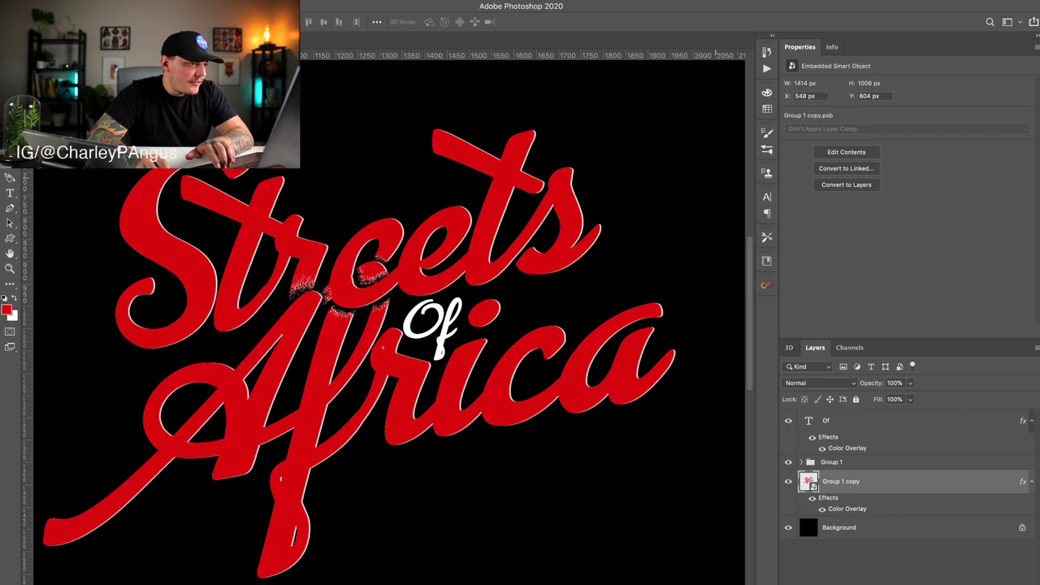
pyautogui.press('Right')
pyautogui.press('Right')
pyautogui.press('Right')
pyautogui.press('Down')
pyautogui.press('Down')
pyautogui.press('Down')
pyautogui.press('Down')
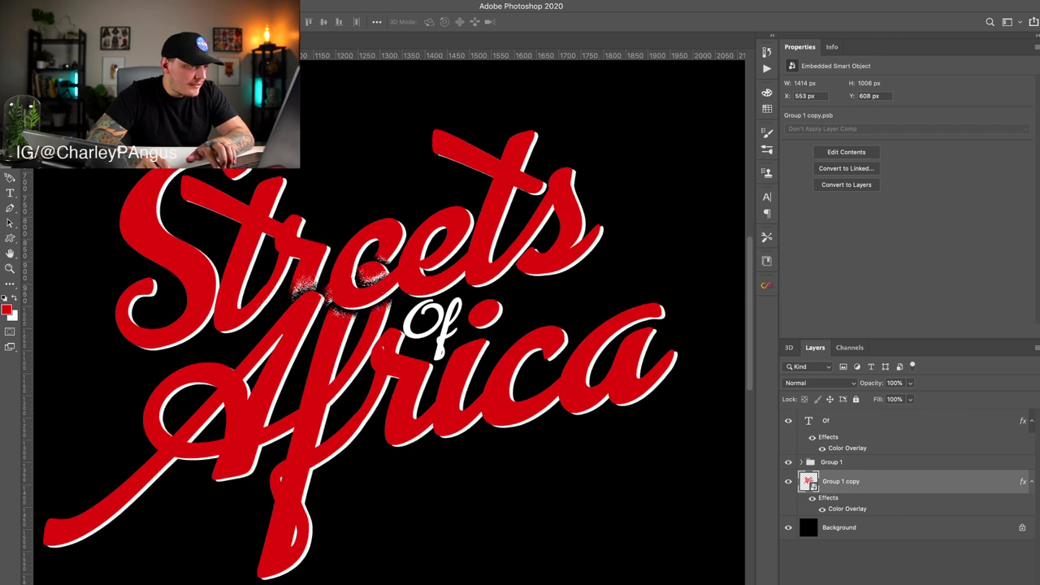
pyautogui.press('Right')
pyautogui.press('Right')
pyautogui.press('Right')
pyautogui.press('Down')
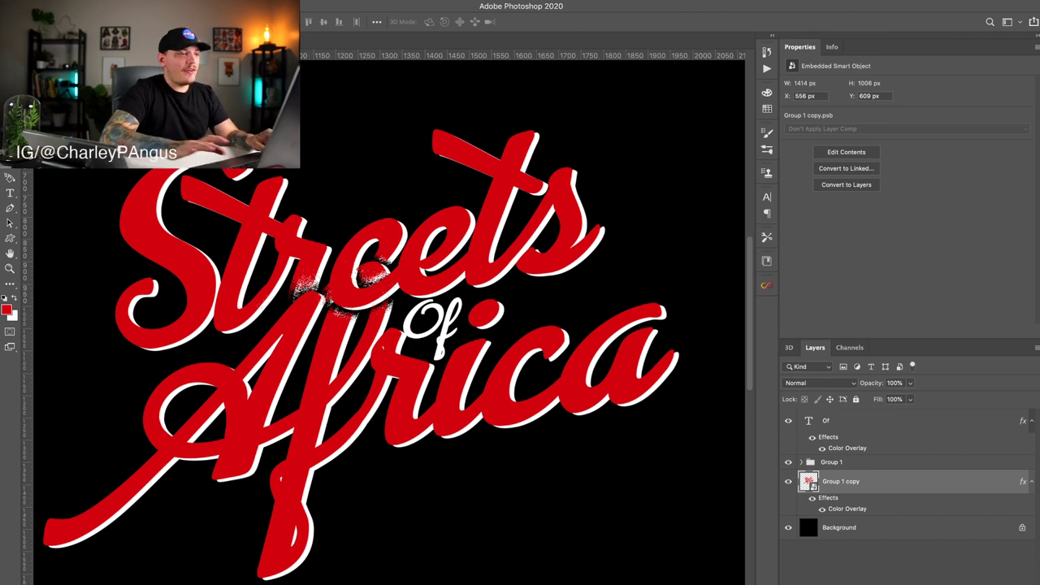
pyautogui.press('Delete')
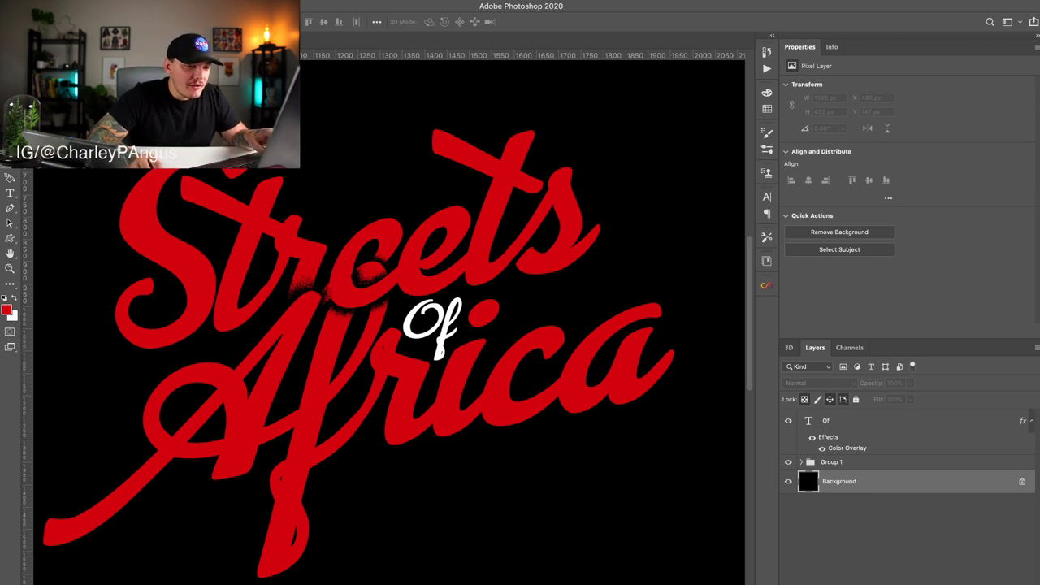
# Step: Add a new empty layer above "Africa" inside the group and clip it to the "Africa" text
pyautogui.click(802, 462)
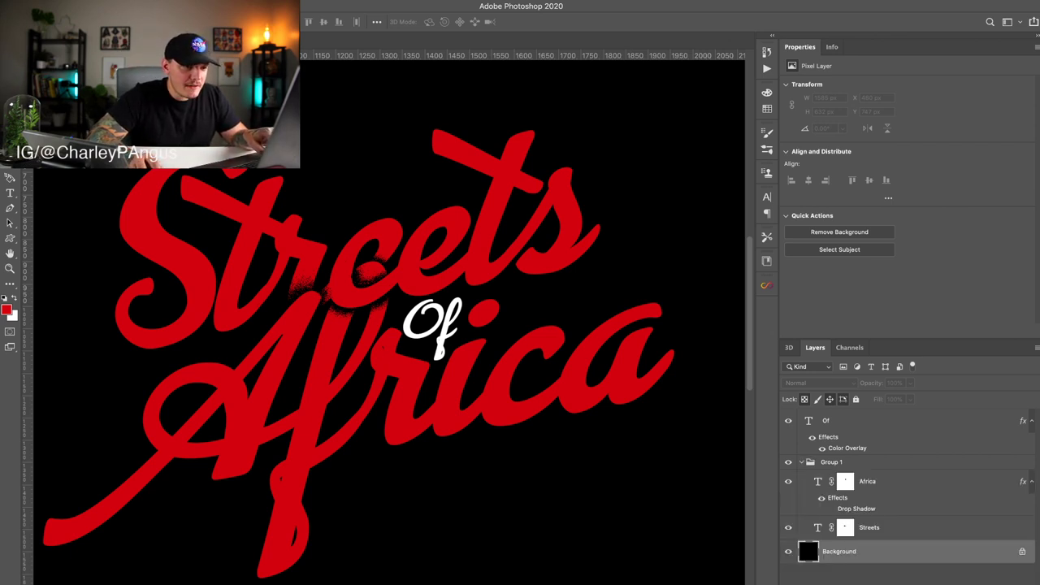
pyautogui.click(868, 482)
pyautogui.press('alt+shift+super+n')
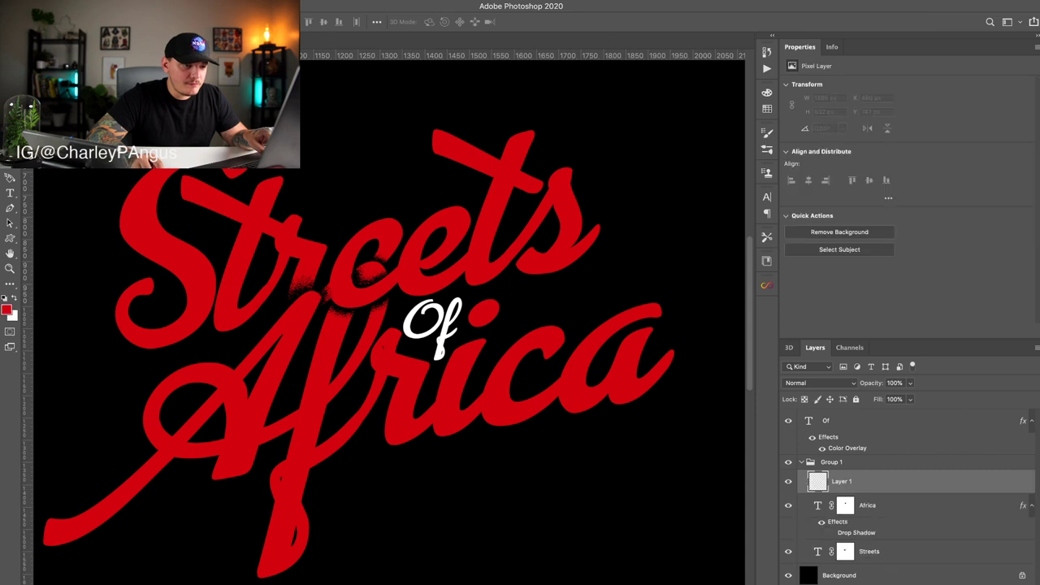
pyautogui.press('alt+super+g')
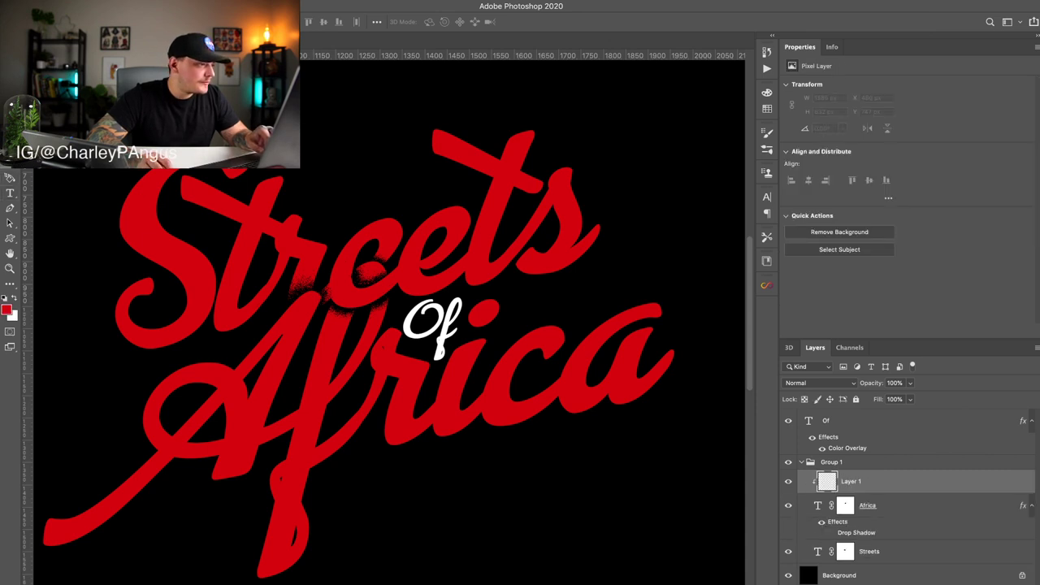
# Step: Brush white grain on the clipped layer along the lower parts of the "Africa" letters, including the long swash and the f's tail
pyautogui.press('b')
pyautogui.press('x')
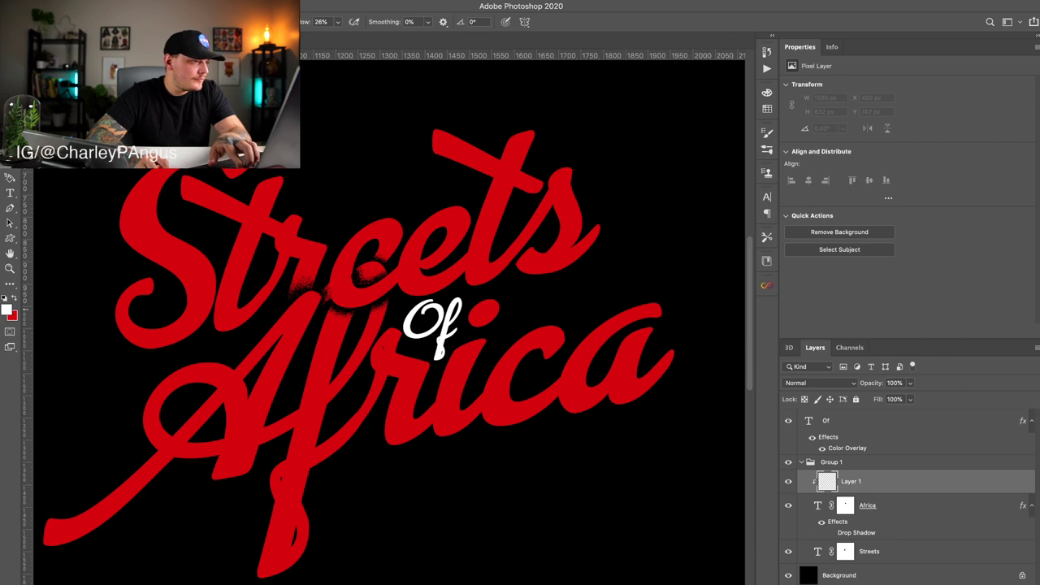
pyautogui.moveTo(172, 382); pyautogui.dragTo(242, 352)
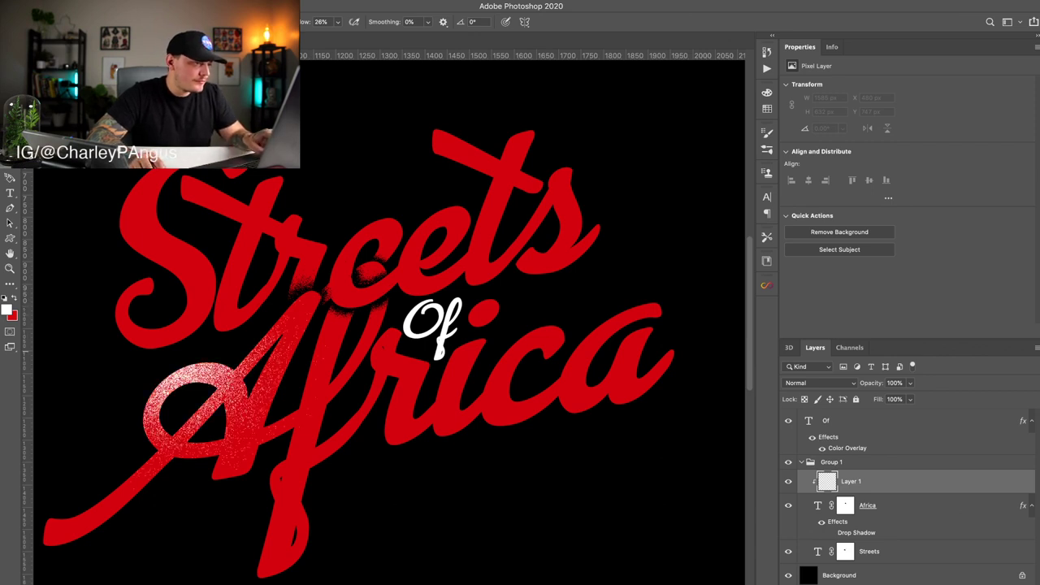
pyautogui.hotkey('ctrl', 'z')
pyautogui.moveTo(334, 450); pyautogui.dragTo(438, 355)
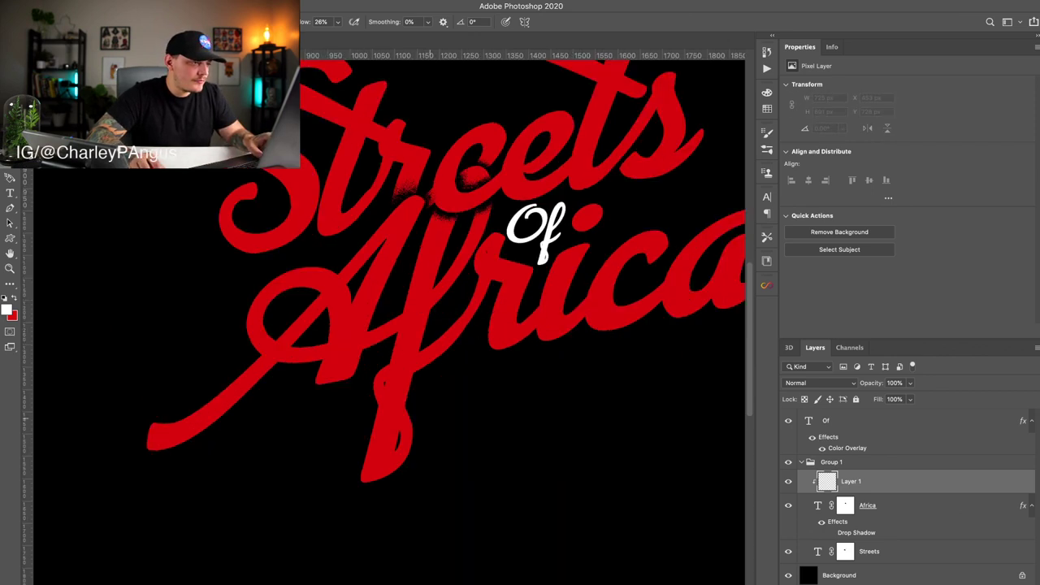
pyautogui.click(304, 457)
pyautogui.click(325, 447)
pyautogui.click(406, 440)
pyautogui.click(553, 419)
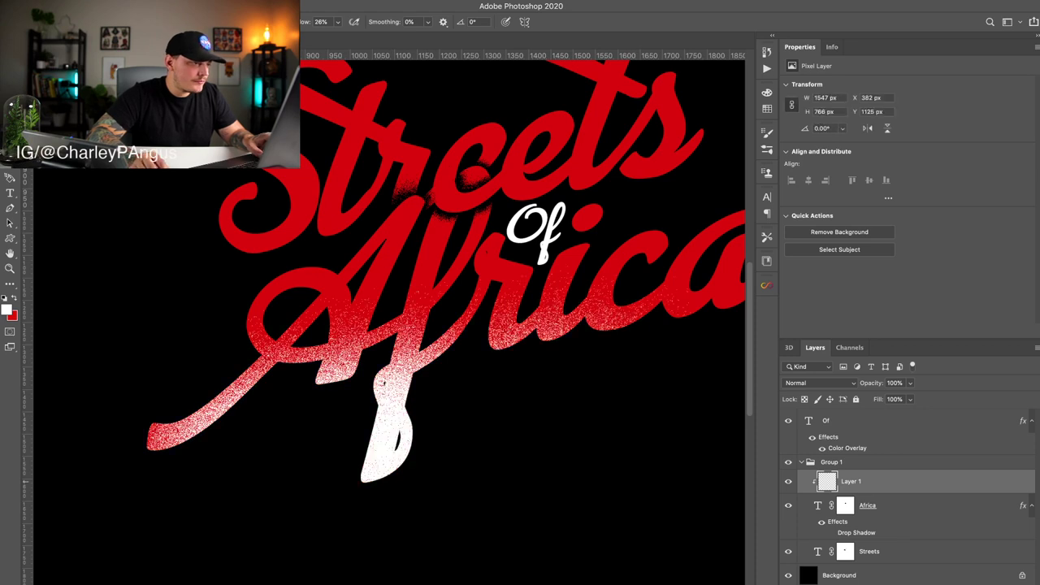
# Step: Extend the white grainy fade along the lower edge of the last letters of "Africa"
pyautogui.hscroll(8, 390, 317)
pyautogui.click(312, 453)
pyautogui.click(361, 445)
pyautogui.click(396, 443)
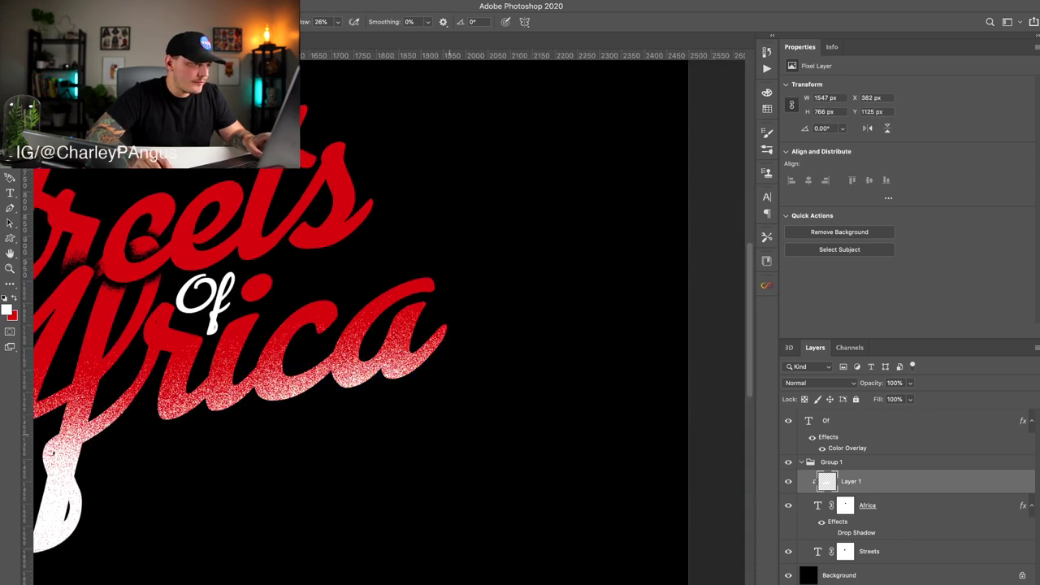
pyautogui.click(374, 446)
pyautogui.click(203, 497)
pyautogui.hscroll(-7, 390, 325)
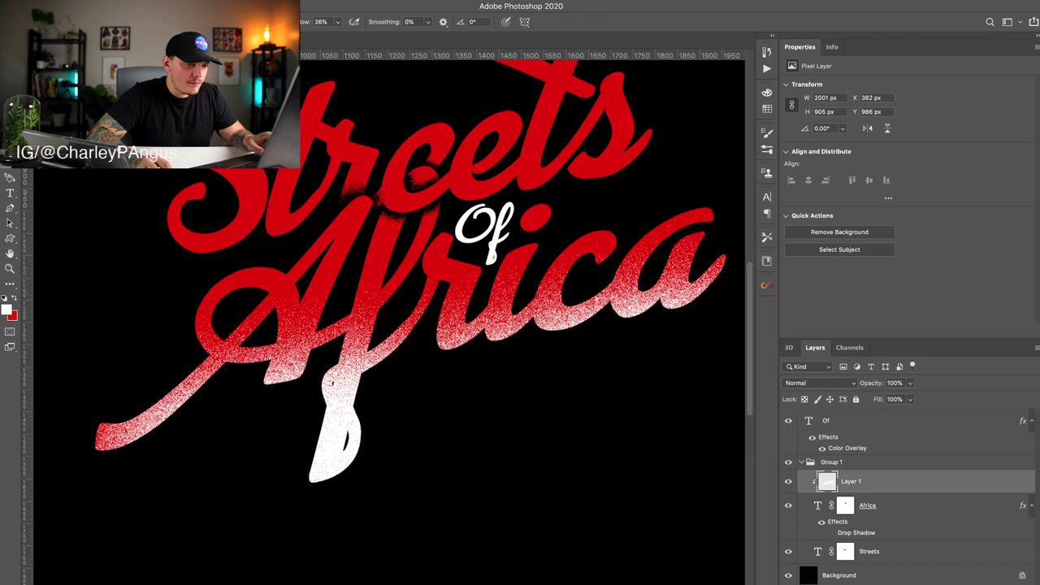
# Step: Try an Inner Glow effect on the "Africa" text, testing different red tints and blends
pyautogui.press('v')
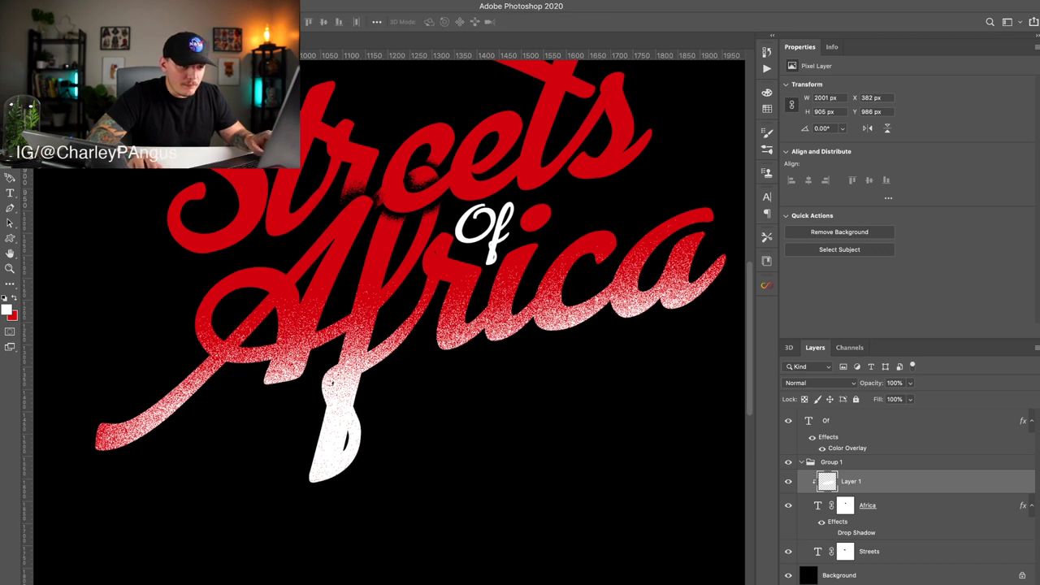
pyautogui.click(846, 506)
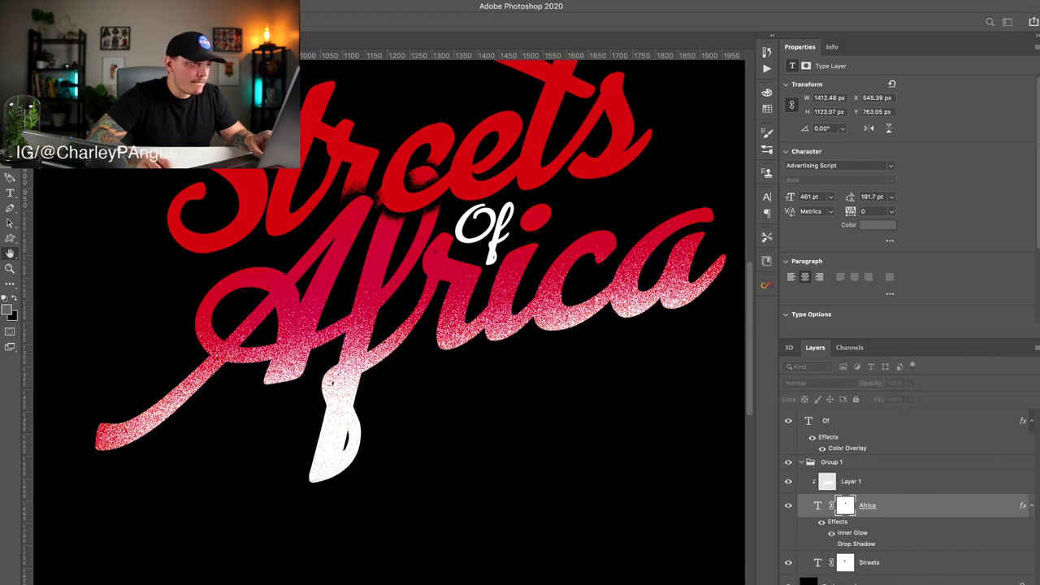
pyautogui.click(336, 198)
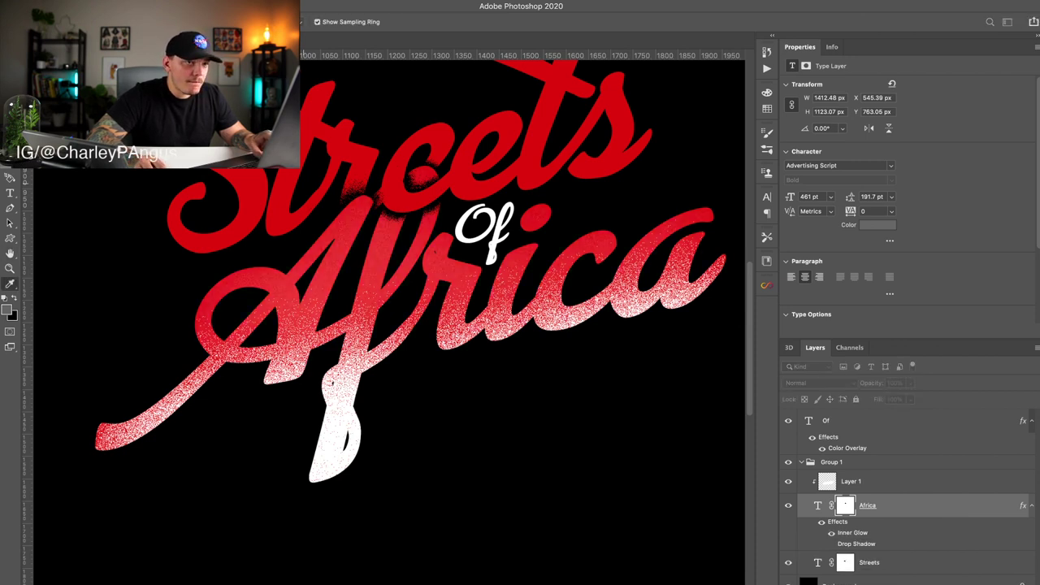
pyautogui.press('Return')
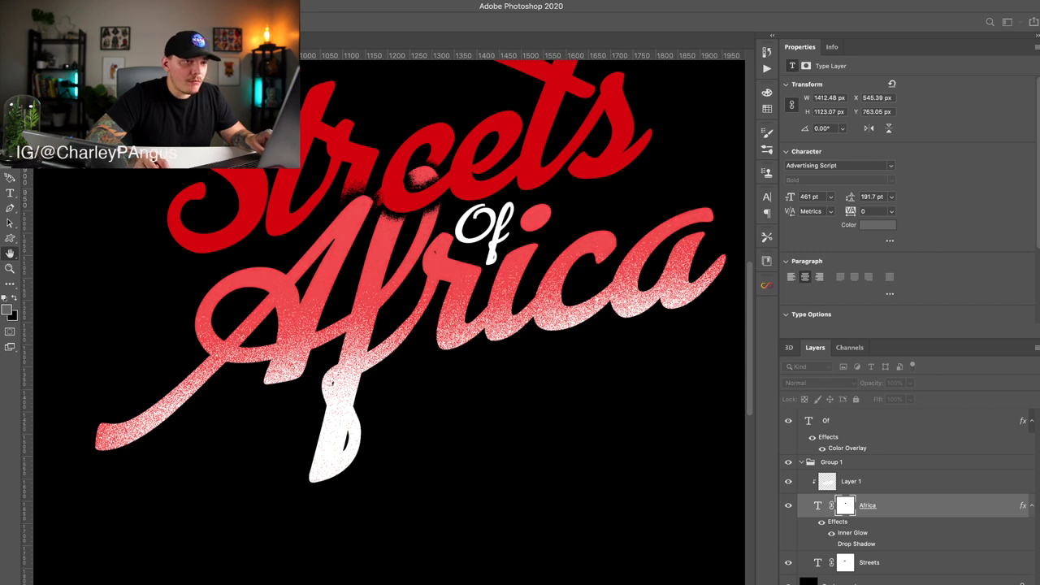
pyautogui.press('i')
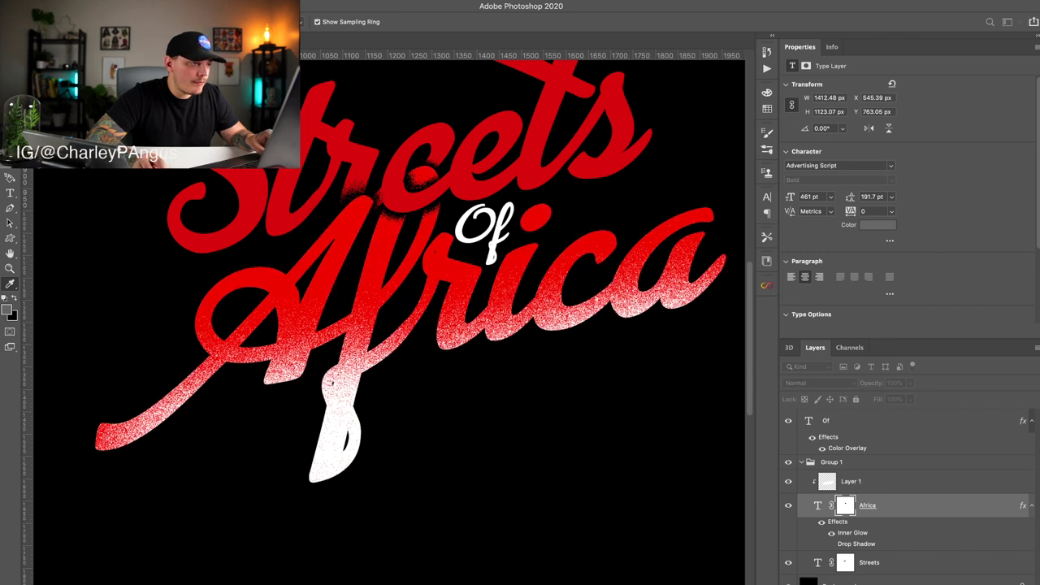
pyautogui.press('Return')
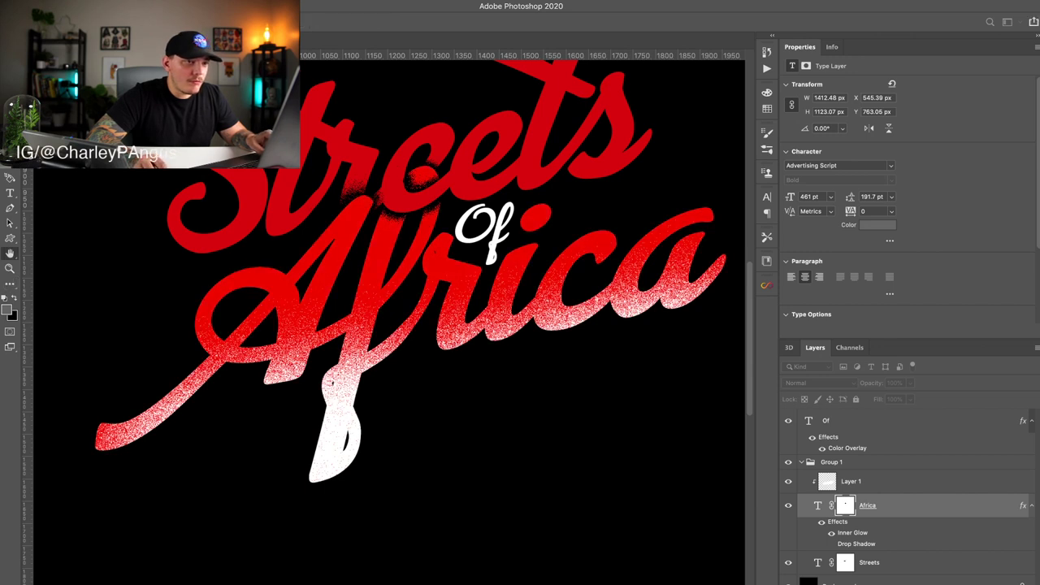
pyautogui.press('i')
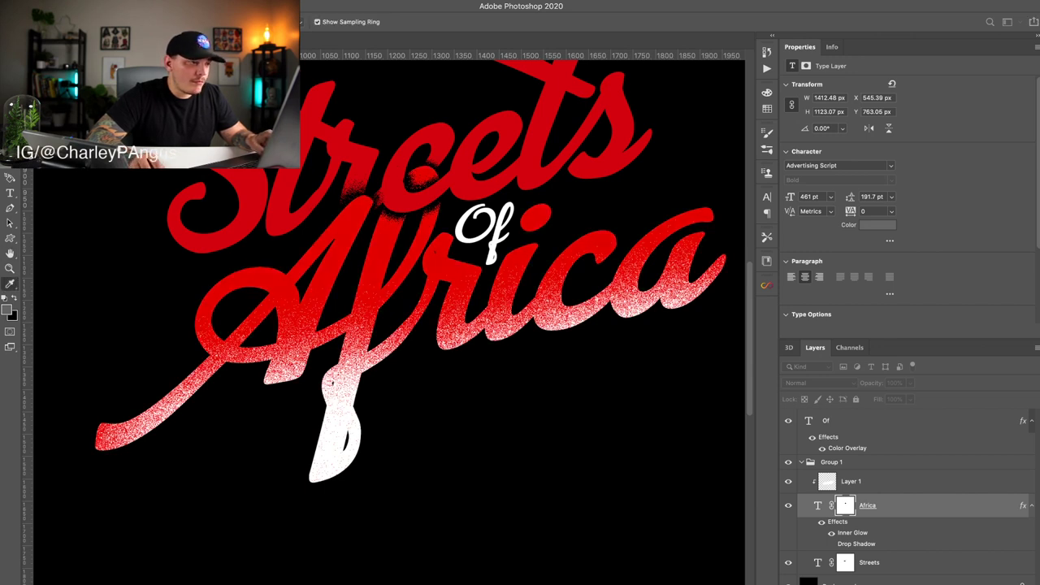
pyautogui.press('h')
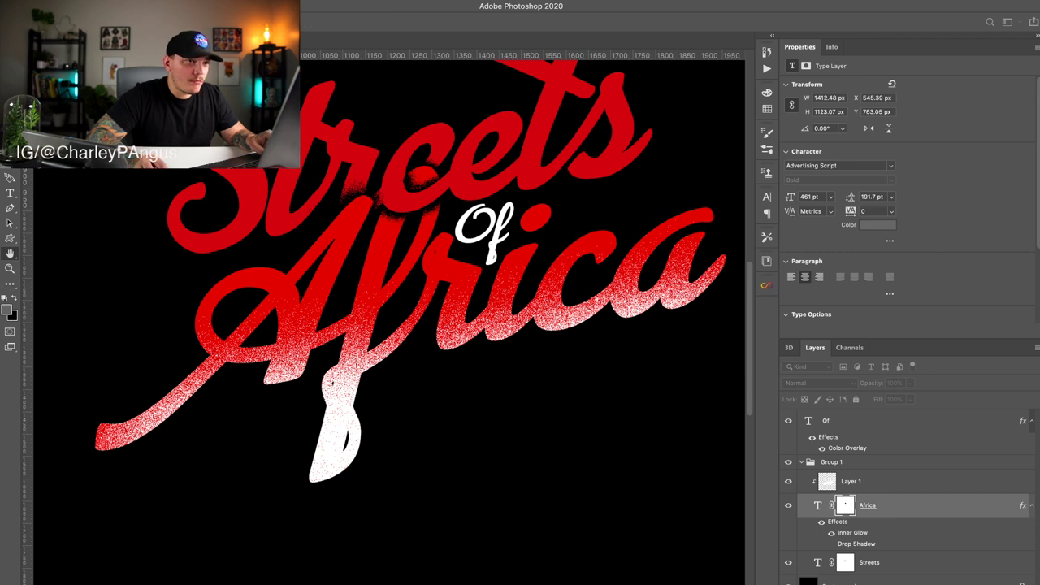
pyautogui.hotkey('alt', 'BackSpace')
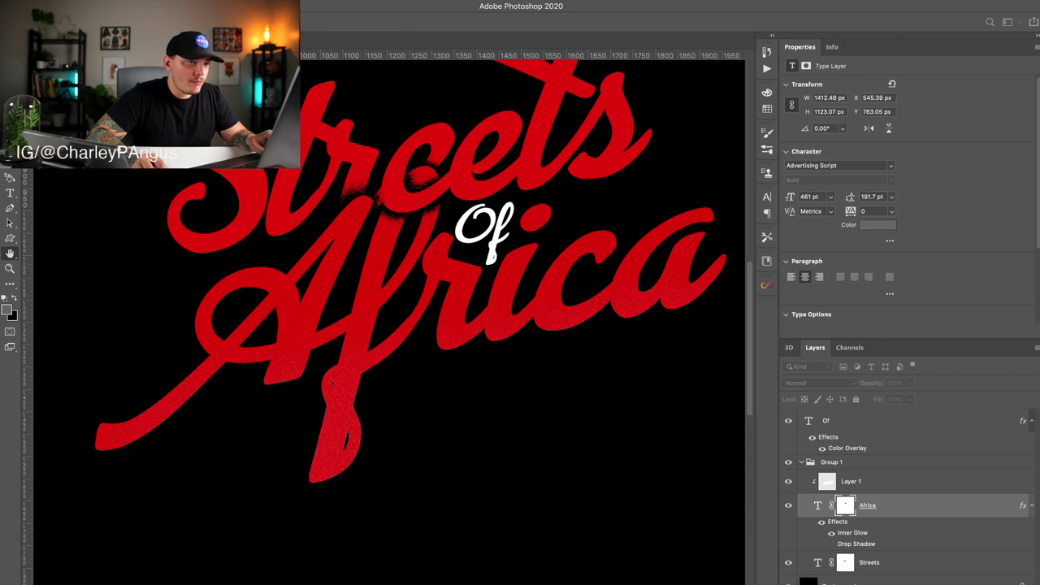
pyautogui.scroll(1, 388, 322)
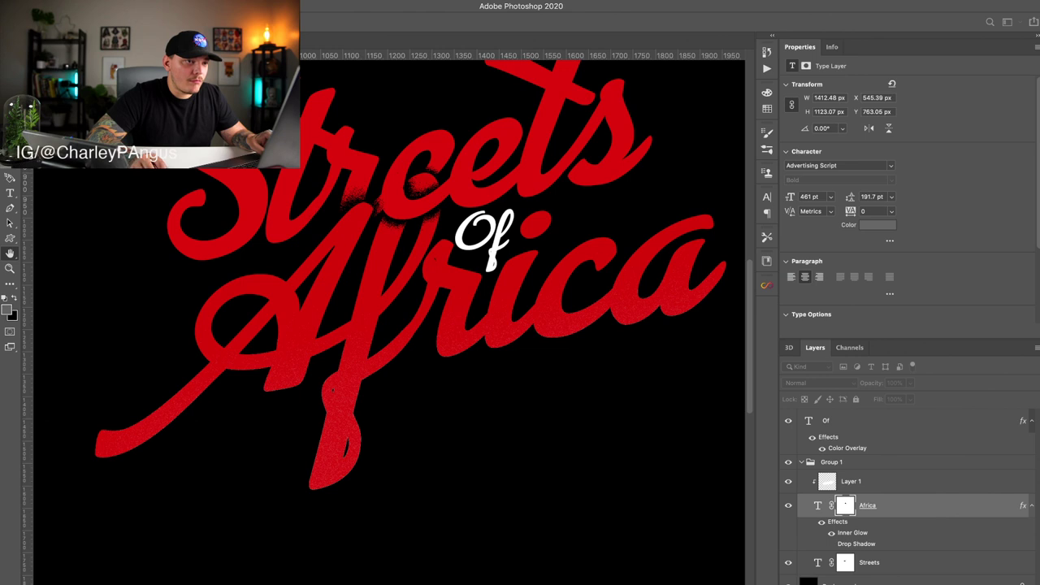
pyautogui.hotkey('ctrl', 'z')
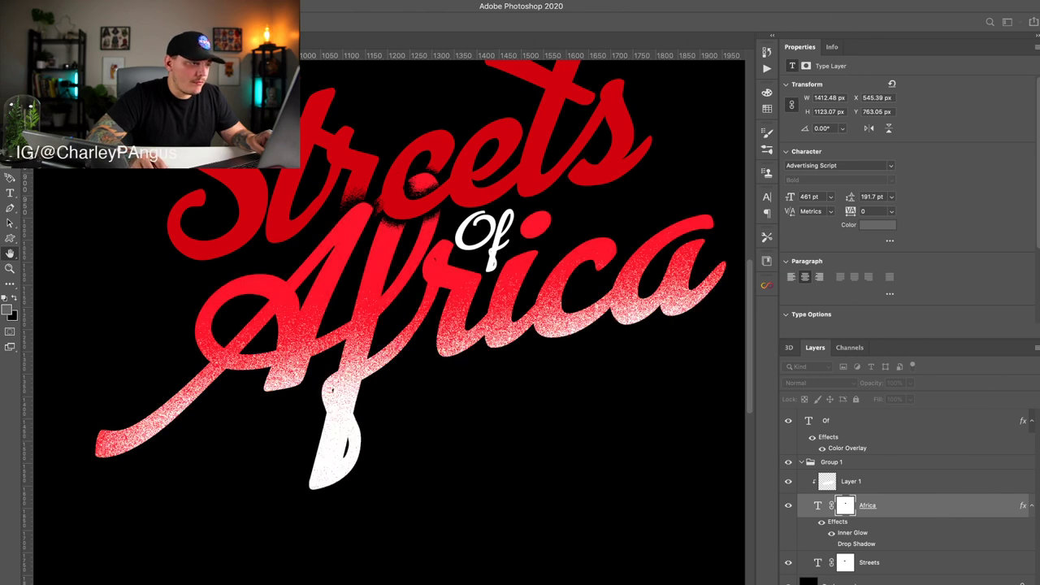
pyautogui.hotkey('ctrl', 'shift', 'z')
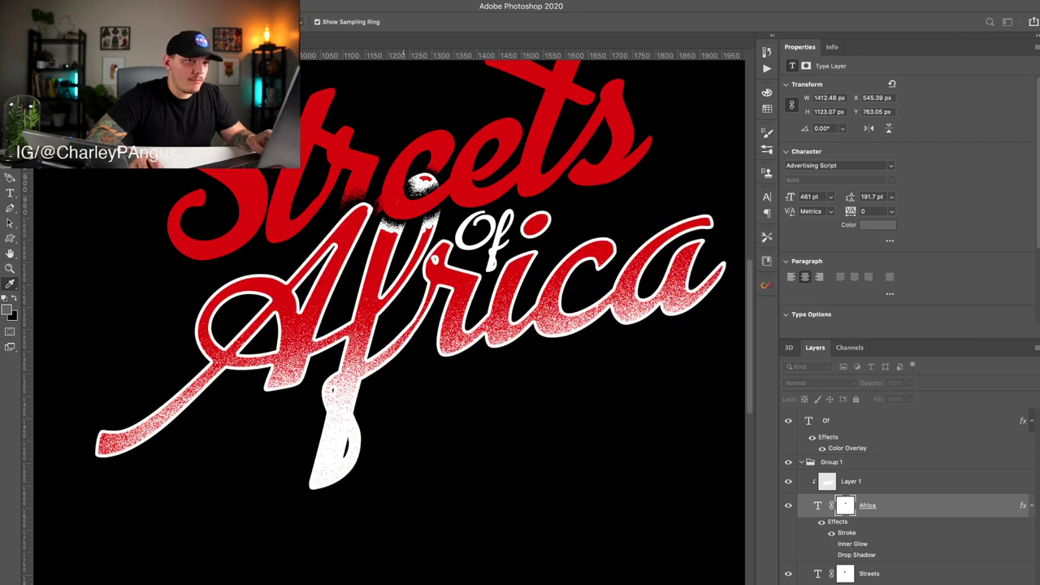
# Step: Apply a thin Stroke inside the edges of the "Africa" letters, using the red sampled from "Streets"
pyautogui.click(404, 172)
pyautogui.press('Return')
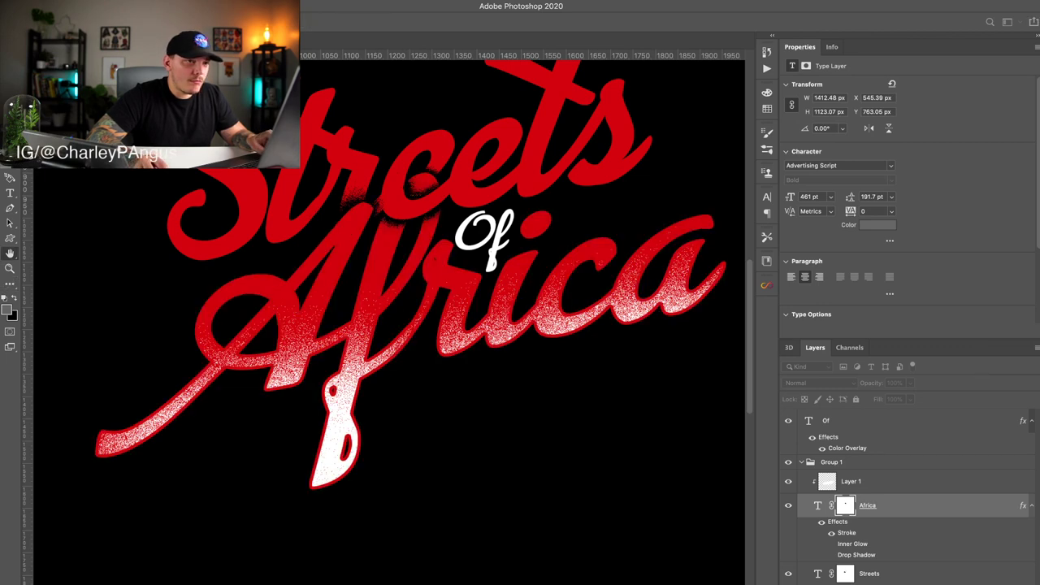
pyautogui.hotkey('shift', 'Up')
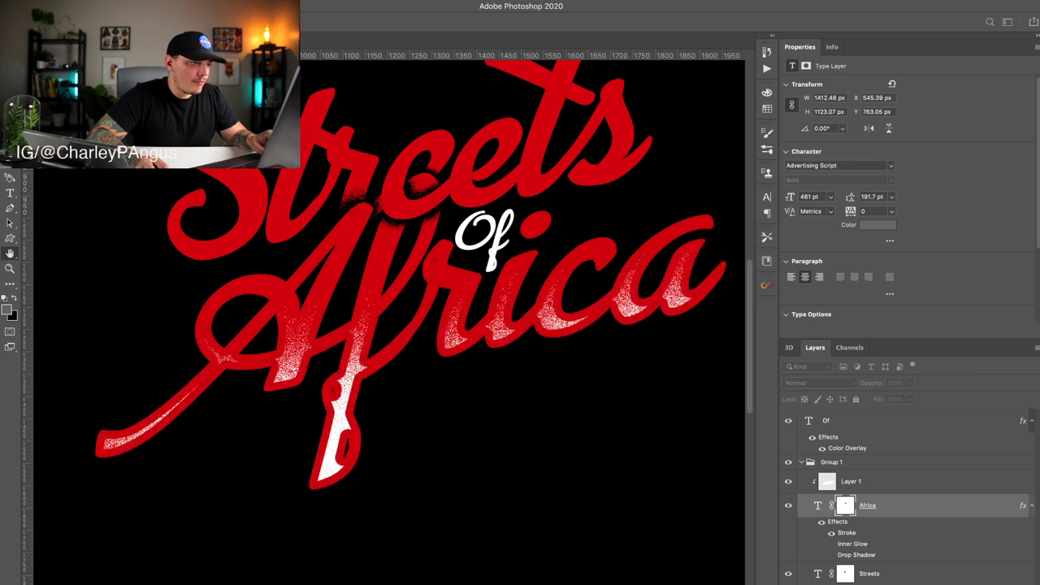
pyautogui.hotkey('shift', 'Down')
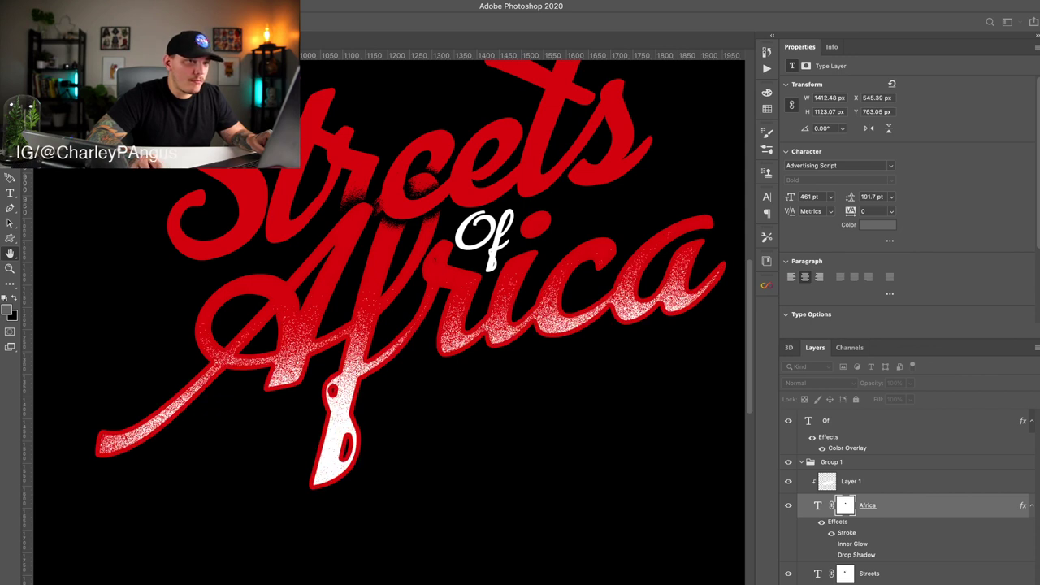
pyautogui.press('Return')
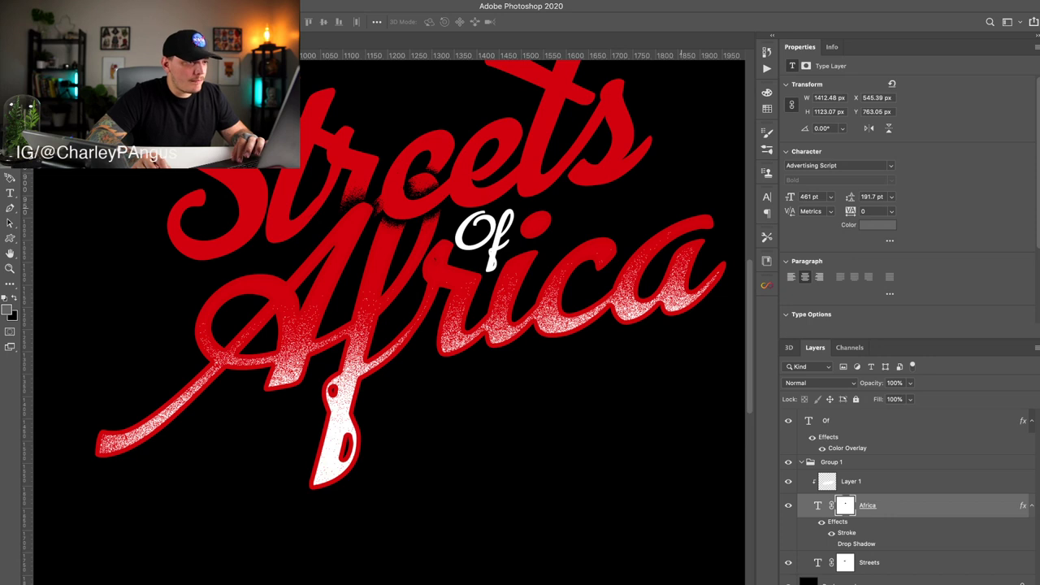
# Step: Delete the white grain layer clipped to "Africa" and replace it with a new empty layer clipped to the same text
pyautogui.hotkey('ctrl', '-')
pyautogui.hotkey('ctrl', '-')
pyautogui.hotkey('ctrl', '-')
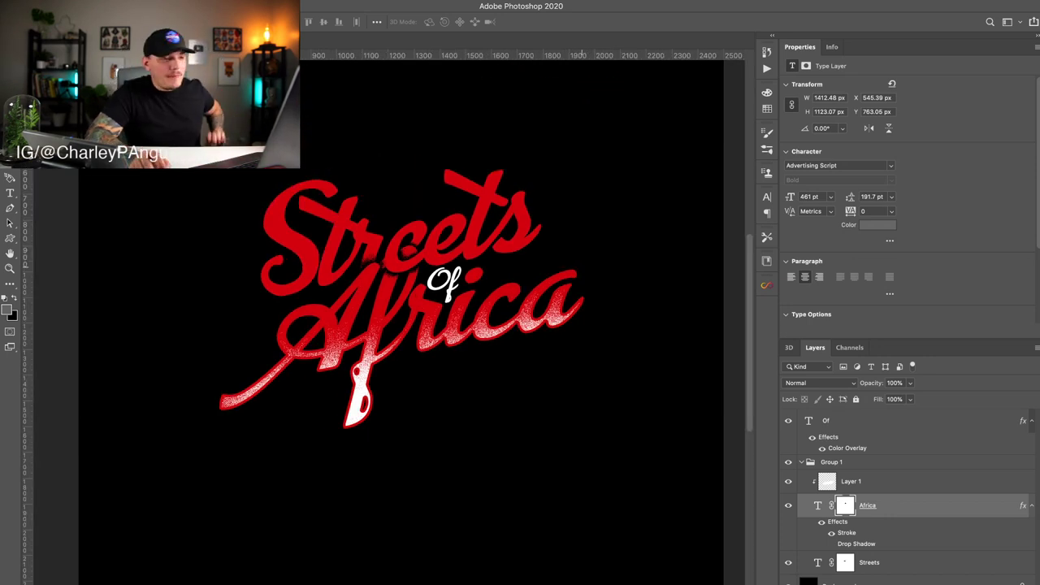
pyautogui.hotkey('ctrl', '+')
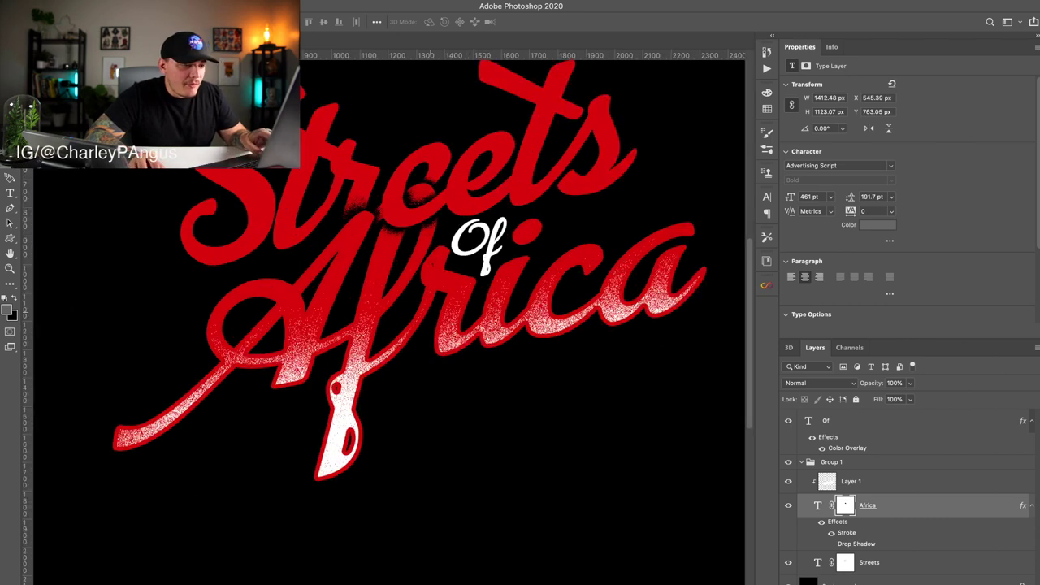
pyautogui.hotkey('ctrl', '+')
pyautogui.click(850, 481)
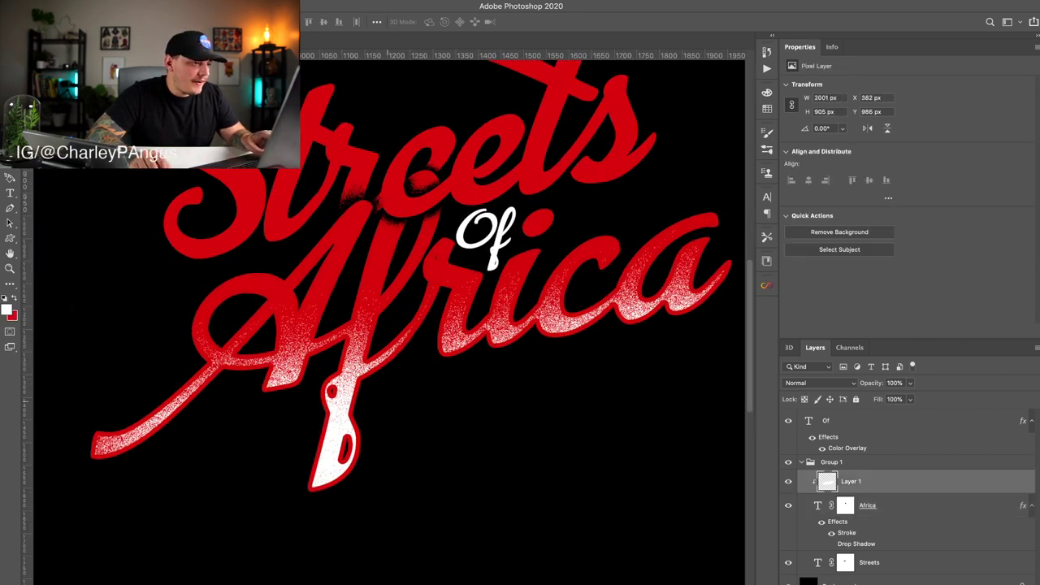
pyautogui.moveTo(388, 401); pyautogui.dragTo(388, 431)
pyautogui.hotkey('ctrl', 'z')
pyautogui.press('Delete')
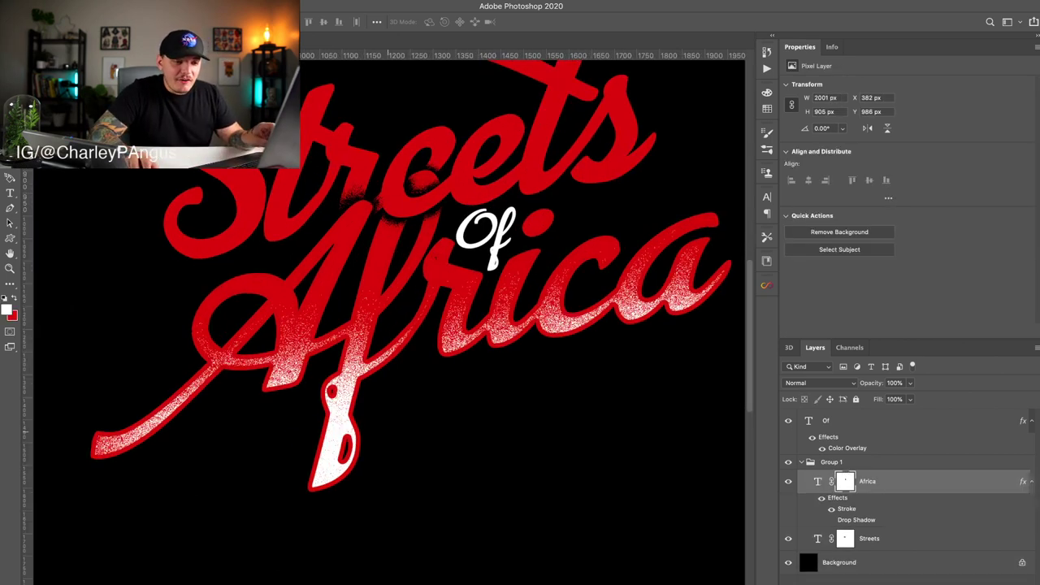
pyautogui.hotkey('ctrl', 'alt', 'shift', 'n')
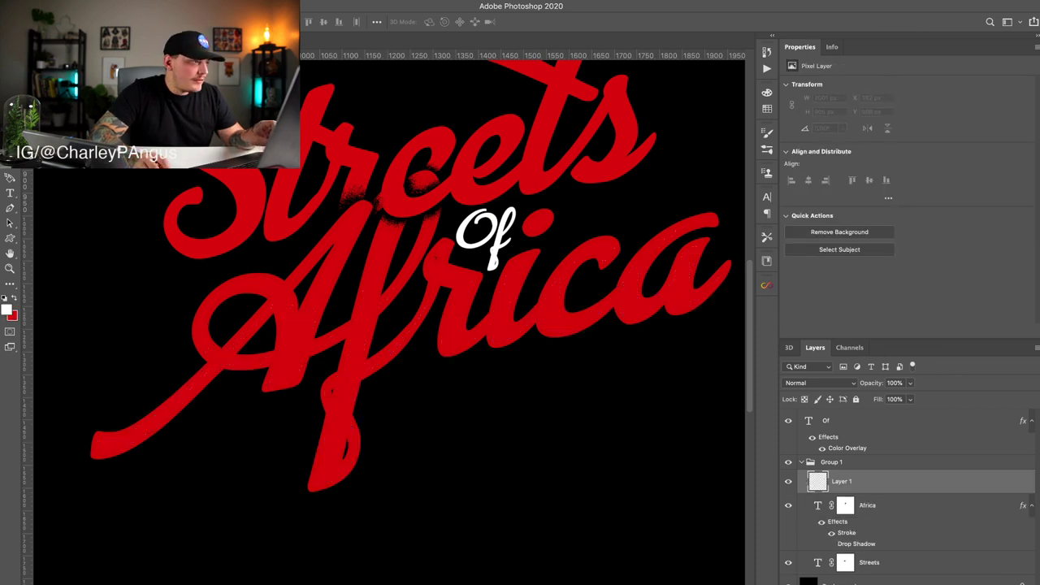
pyautogui.hotkey('ctrl', 'alt', 'g')
# Step: Brush lighter white grain along the lower edges of the "Africa" letters, the long swash and the f's tail
pyautogui.press('b')
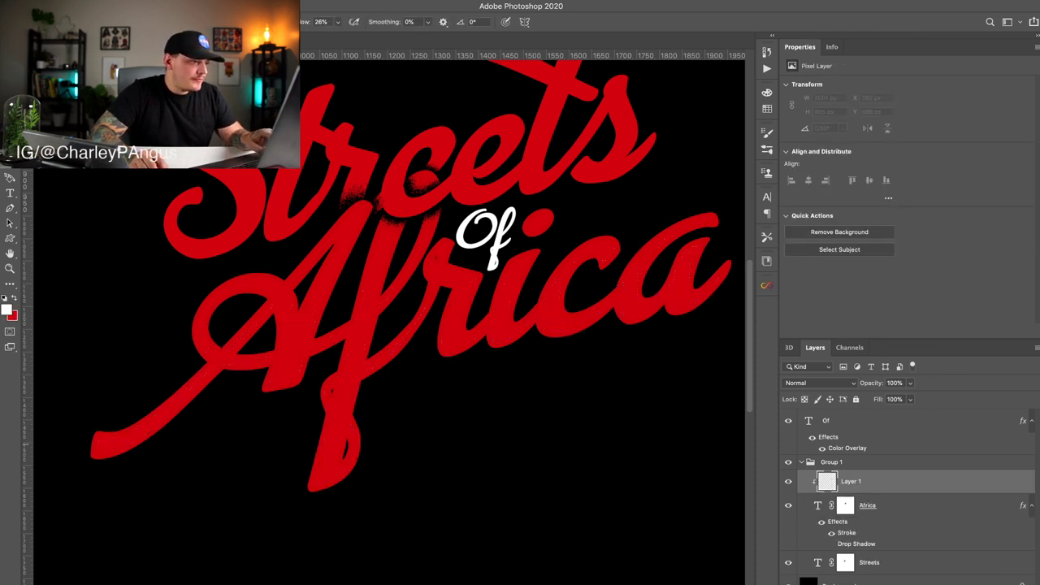
pyautogui.moveTo(227, 495)
pyautogui.mouseDown()
pyautogui.moveTo(349, 524)
pyautogui.moveTo(122, 504)
pyautogui.moveTo(433, 535)
pyautogui.mouseUp()
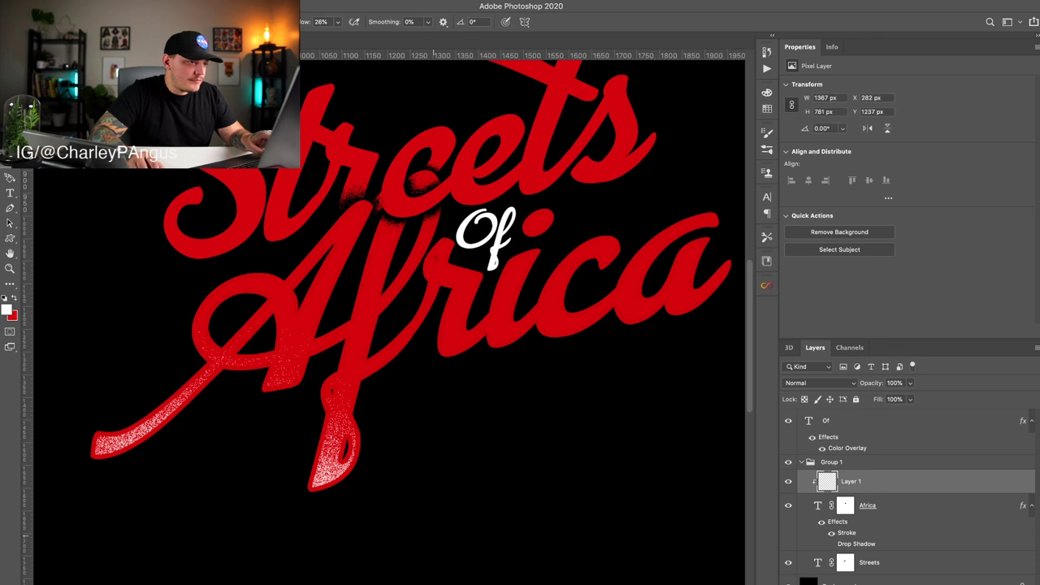
pyautogui.moveTo(497, 424)
pyautogui.mouseDown()
pyautogui.moveTo(520, 413)
pyautogui.moveTo(510, 415)
pyautogui.mouseUp()
pyautogui.moveTo(510, 334)
pyautogui.mouseDown()
pyautogui.moveTo(488, 335)
pyautogui.moveTo(711, 281)
pyautogui.moveTo(544, 317)
pyautogui.mouseUp()
pyautogui.moveTo(381, 504)
pyautogui.mouseDown()
pyautogui.moveTo(285, 511)
pyautogui.moveTo(122, 487)
pyautogui.moveTo(268, 512)
pyautogui.moveTo(333, 504)
pyautogui.mouseUp()
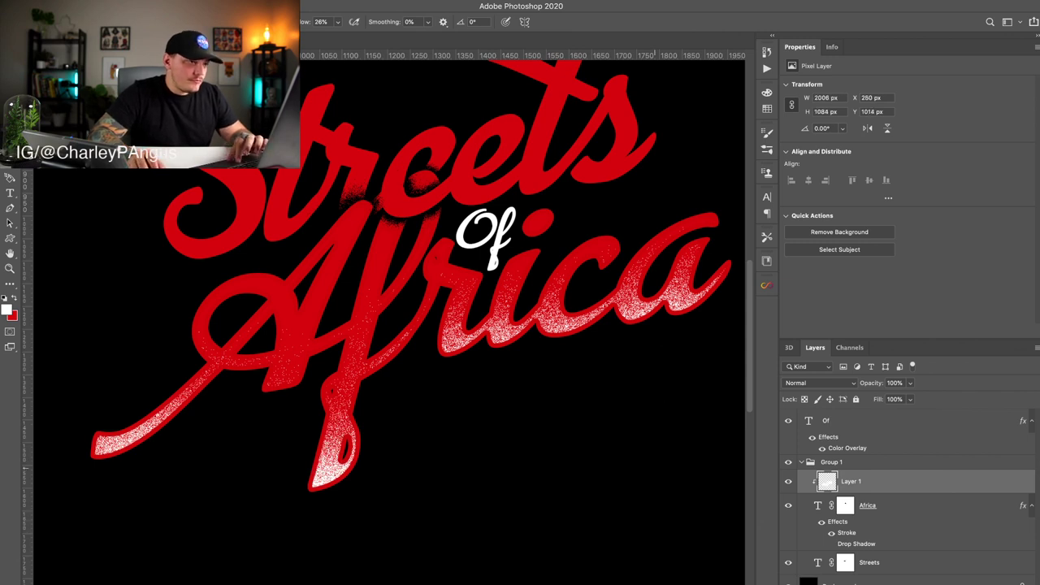
# Step: Try white grain along the upper parts of the "Streets" letters on a new layer clipped to that text
pyautogui.hotkey('ctrl', '-')
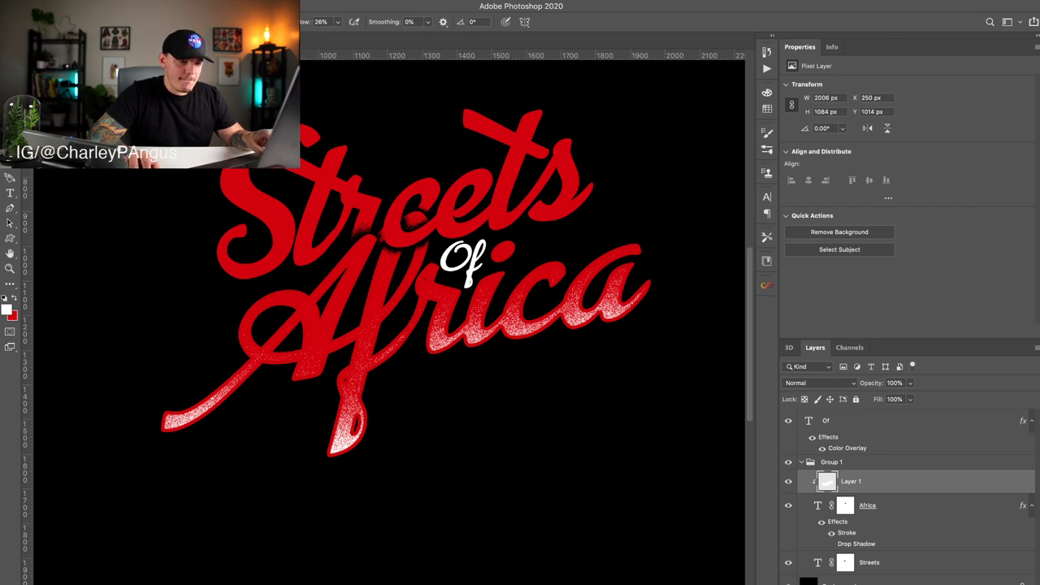
pyautogui.click(869, 562)
pyautogui.press('super+alt+shift+n')
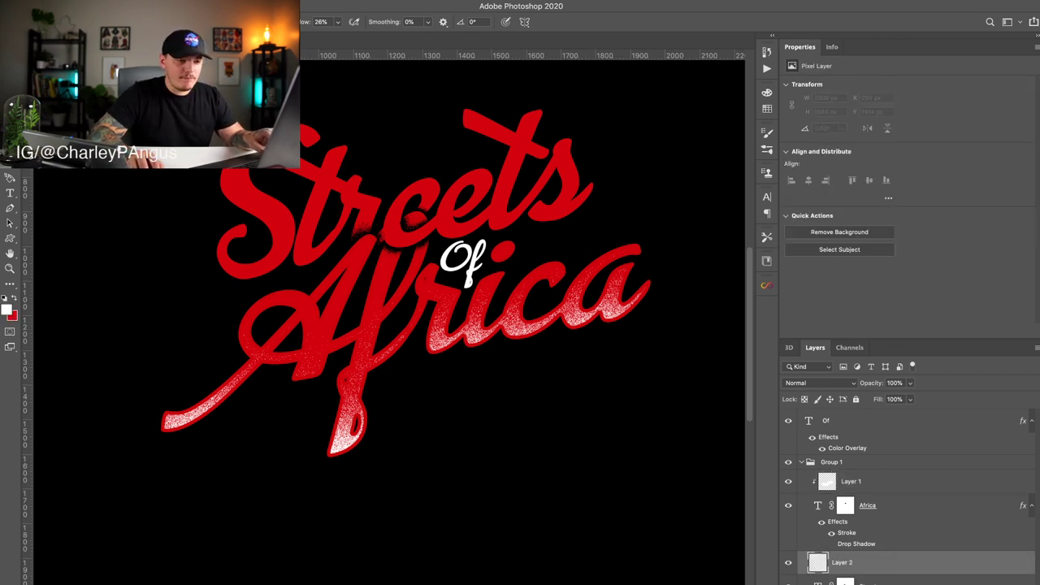
pyautogui.hotkey('ctrl', 'alt', 'g')
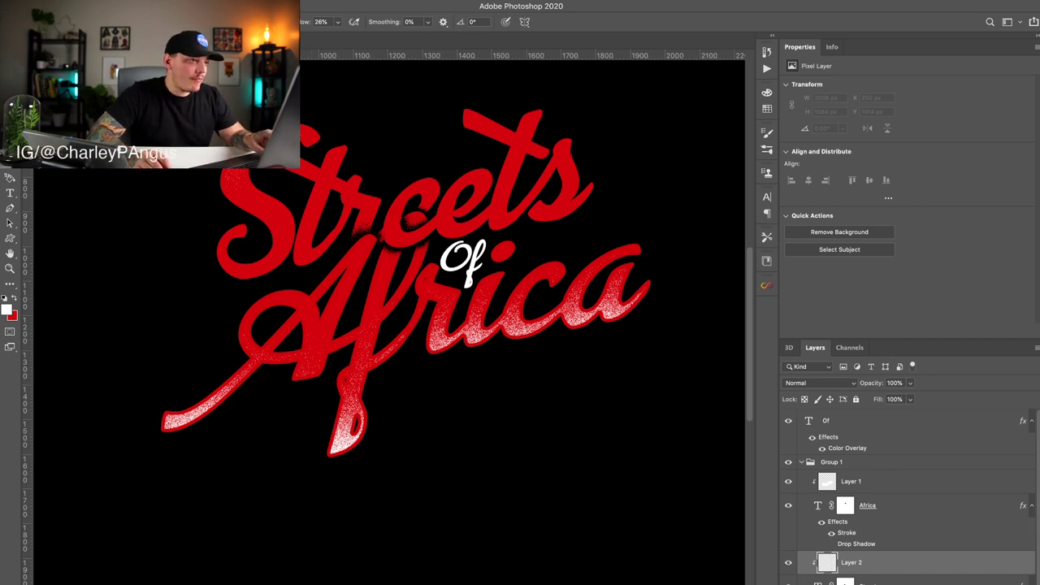
pyautogui.moveTo(301, 81)
pyautogui.mouseDown()
pyautogui.moveTo(520, 73)
pyautogui.moveTo(397, 90)
pyautogui.moveTo(455, 110)
pyautogui.moveTo(345, 106)
pyautogui.mouseUp()
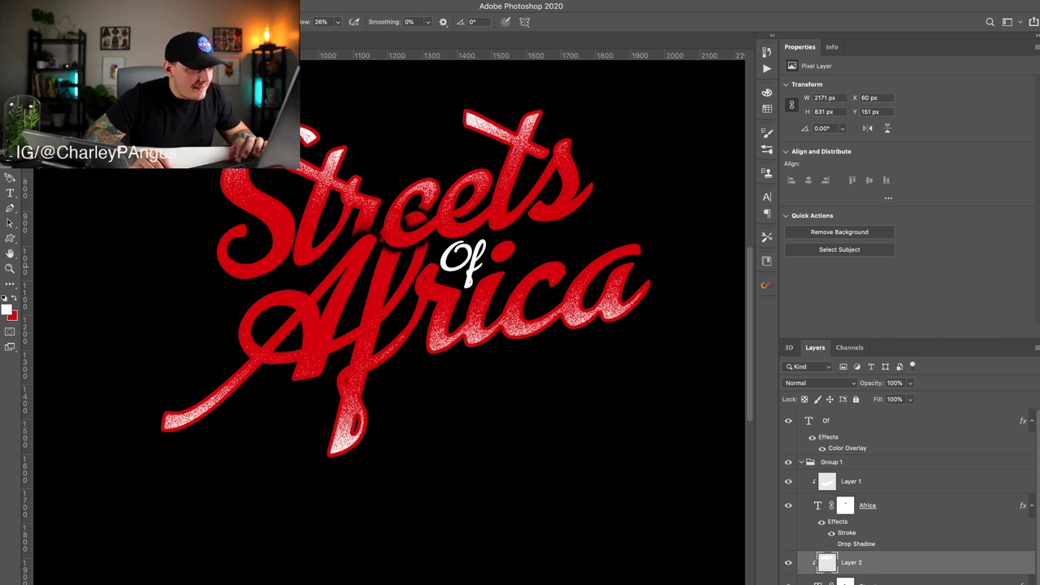
pyautogui.scroll(-3, 390, 292)
pyautogui.scroll(4, 390, 293)
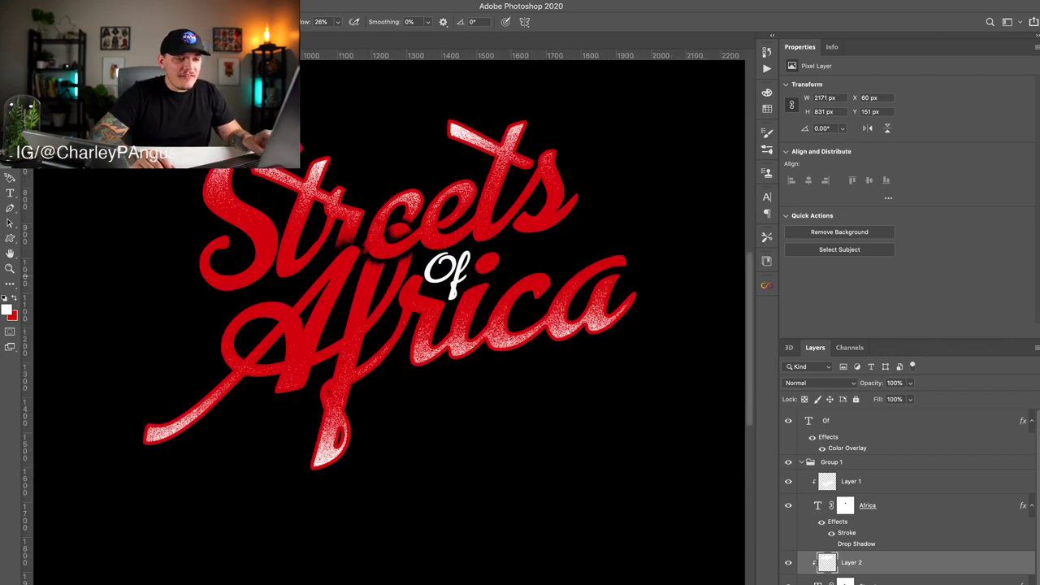
pyautogui.scroll(-1, 390, 292)
# Step: Undo the white grain on "Streets" and its clipped layer
pyautogui.press('super+z')
pyautogui.press('super+z')
pyautogui.press('super+z')
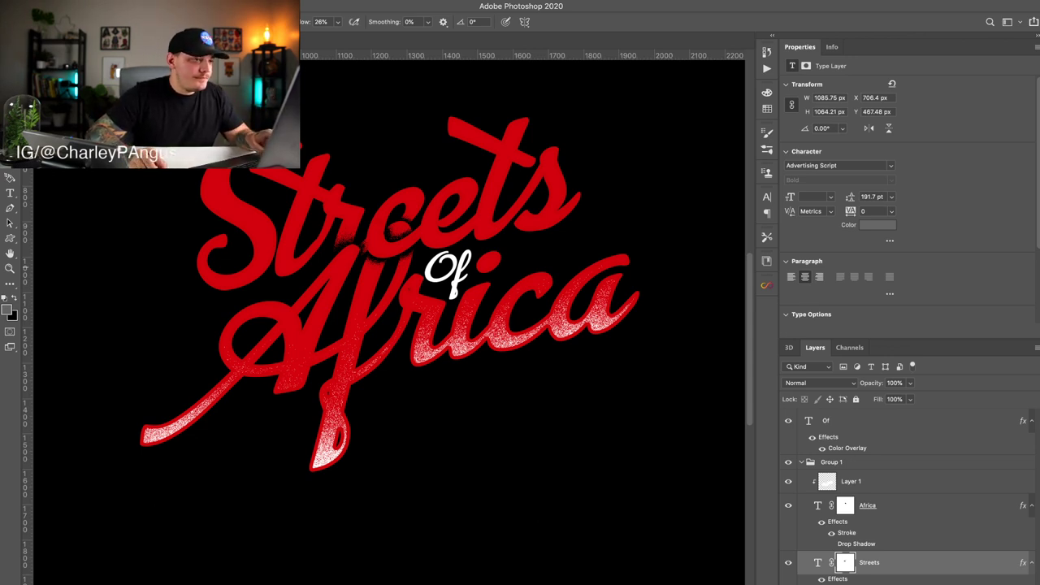
pyautogui.press('v')
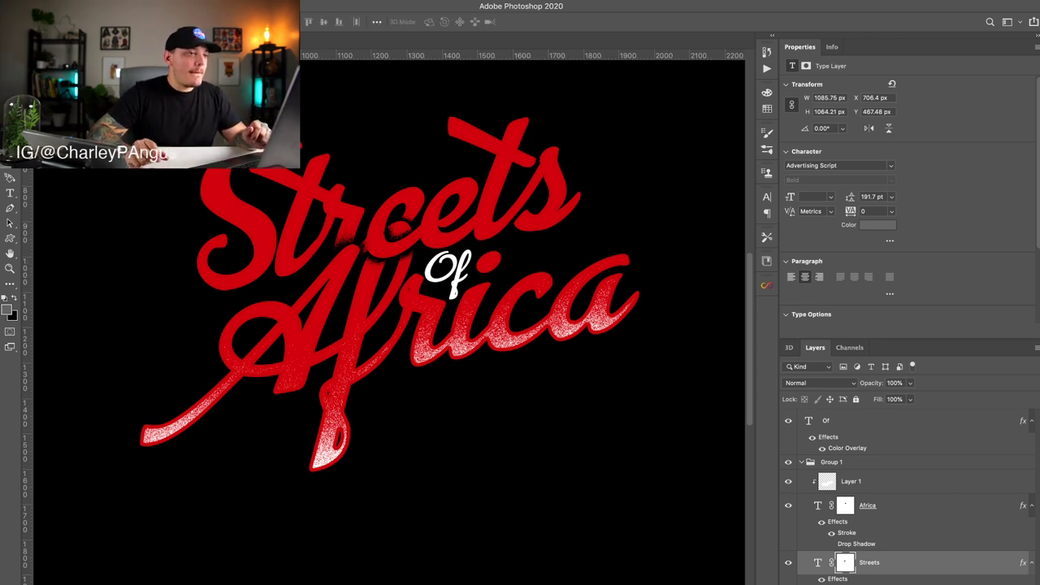
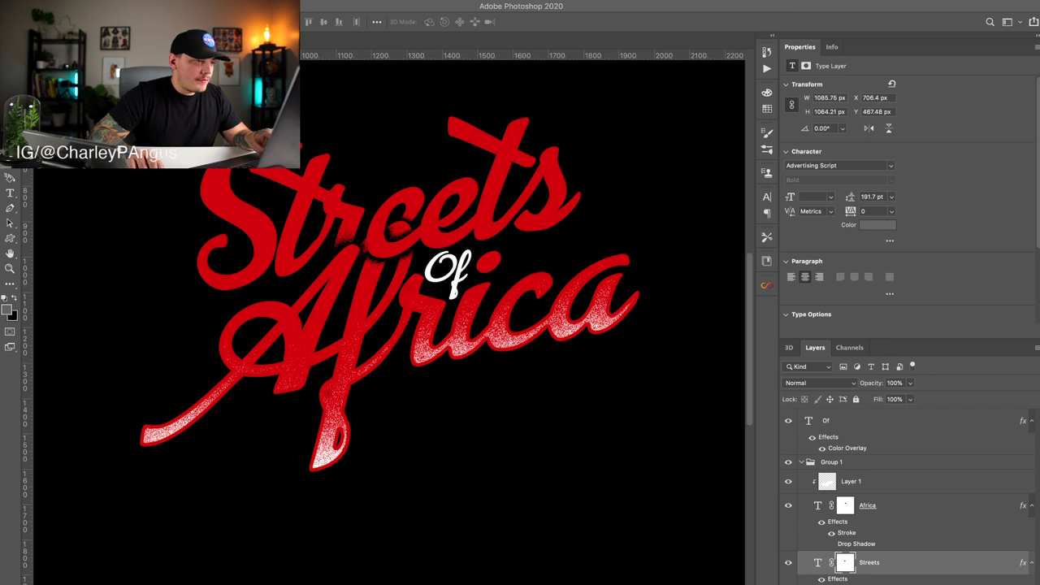
# Step: Paste the black Africa map image on a new layer above "Streets" and select the map area with a rectangular marquee, excluding the footer banner
pyautogui.press('super+shift+alt+n')
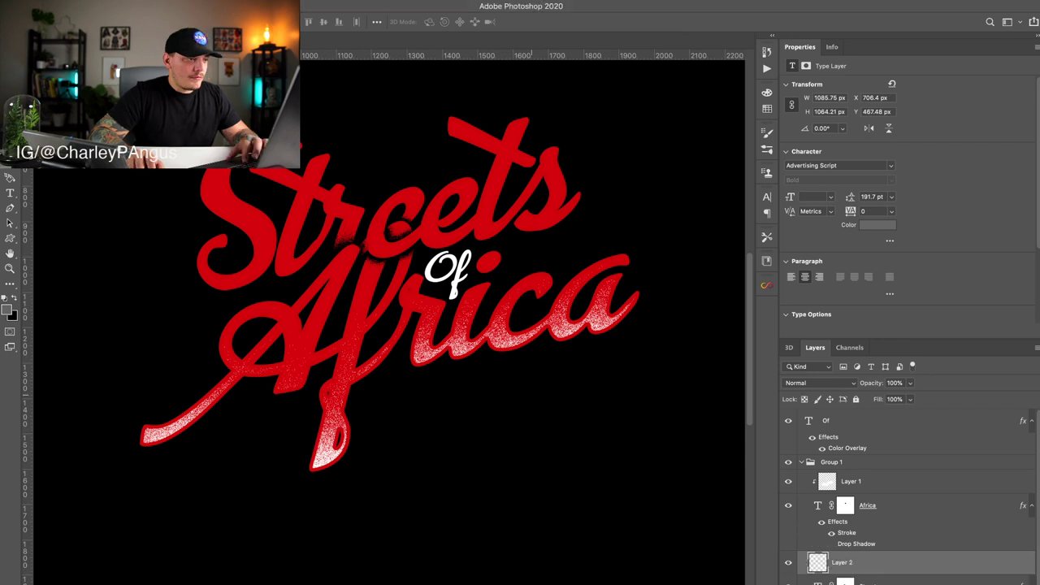
pyautogui.press('super+v')
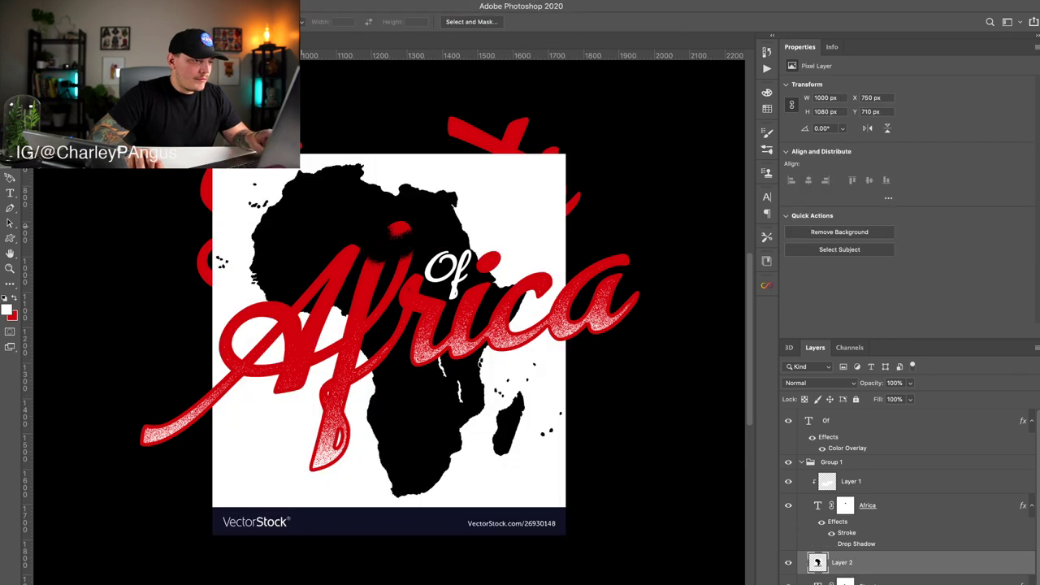
pyautogui.moveTo(678, 452); pyautogui.dragTo(659, 503)
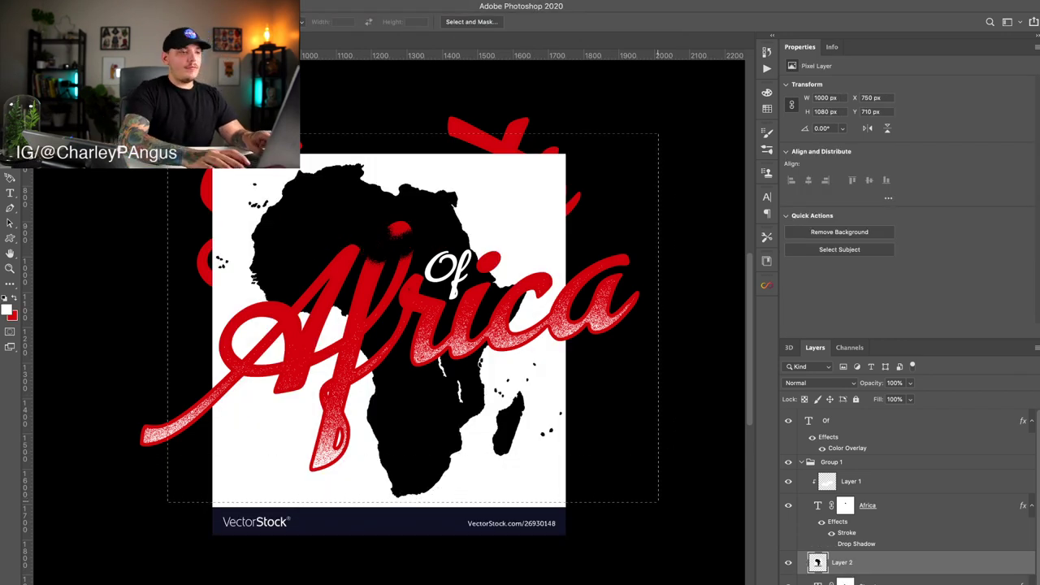
# Step: Cut out the selected map area, delete the leftover footer layer and paste the map onto a new layer above "Streets"
pyautogui.press('super+x')
pyautogui.press('BackSpace')
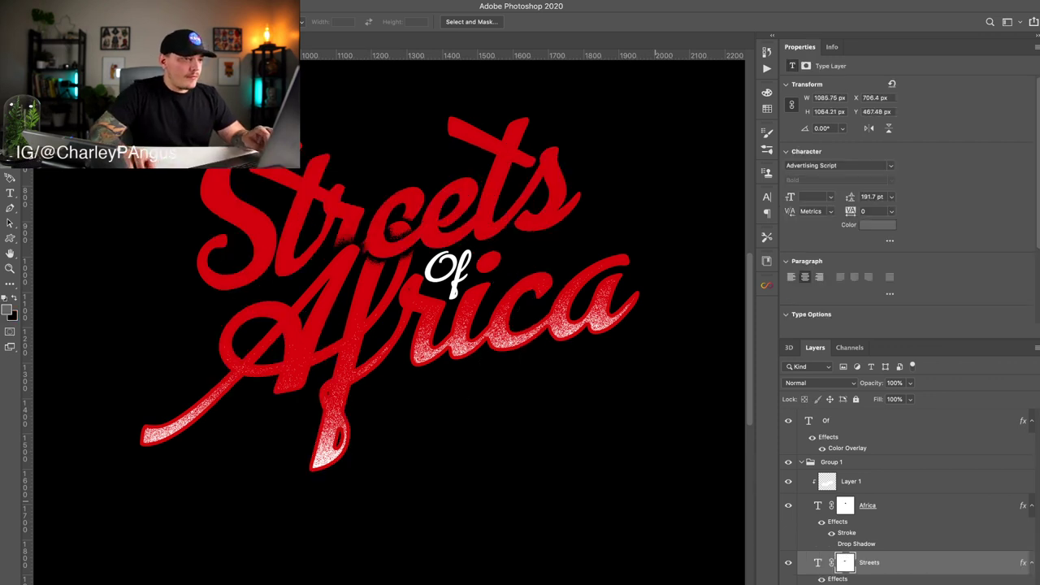
pyautogui.press('super+shift+alt+n')
pyautogui.press('super+v')
# Step: Delete the white background and lake slivers from the Africa image with the Magic Wand, and invert the map to white
pyautogui.press('w')
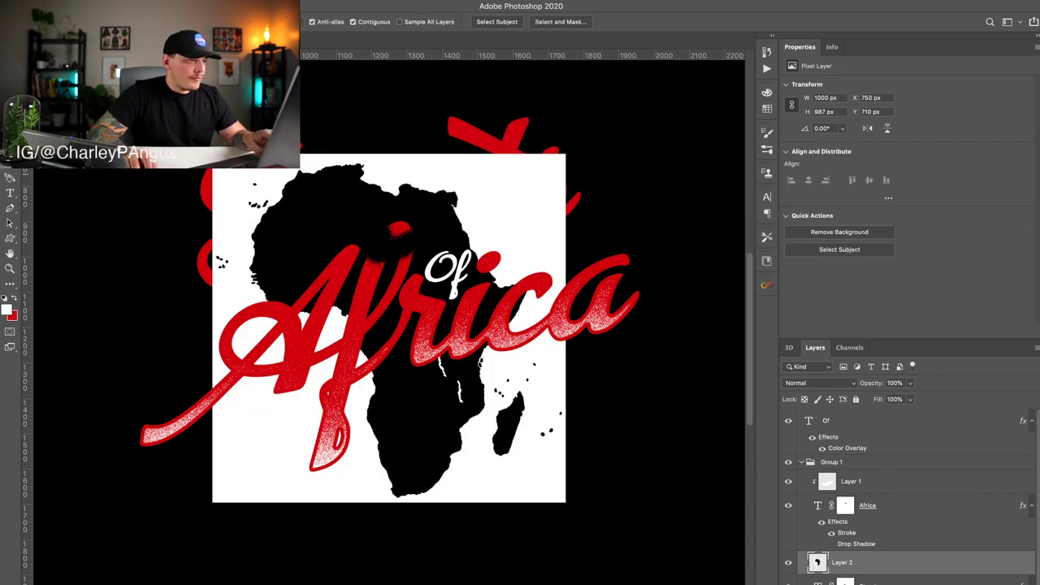
pyautogui.click(253, 173)
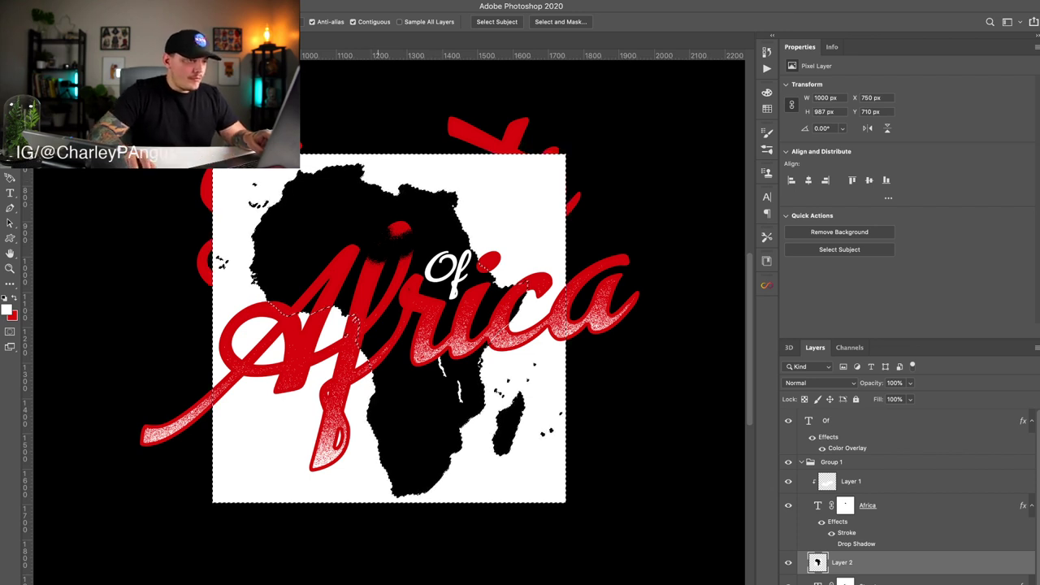
pyautogui.press('Delete')
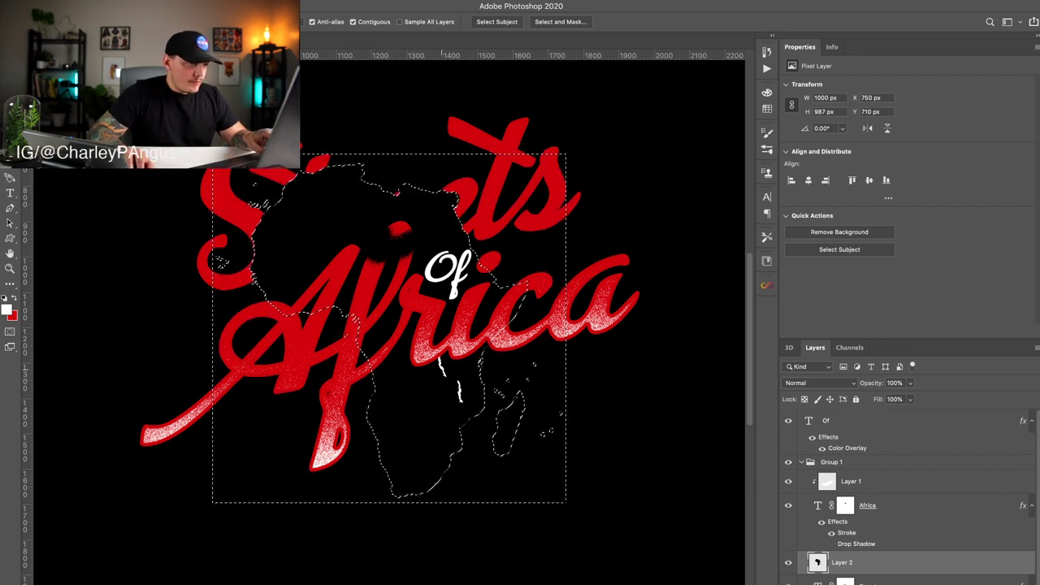
pyautogui.hotkey('ctrl', 'd')
pyautogui.keyDown('shift'); pyautogui.click(460, 391); pyautogui.keyUp('shift')
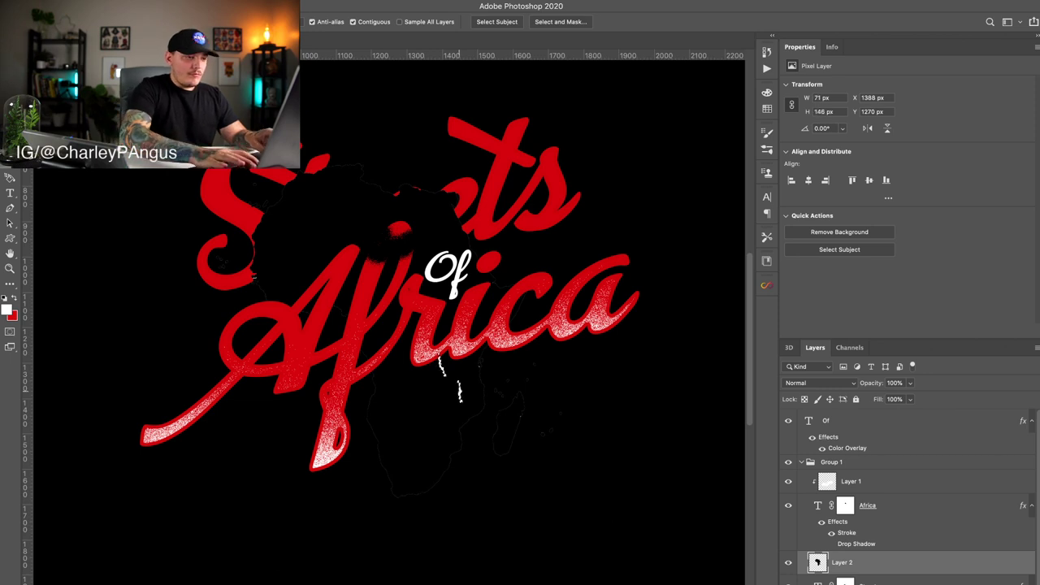
pyautogui.hotkey('ctrl', 'i')
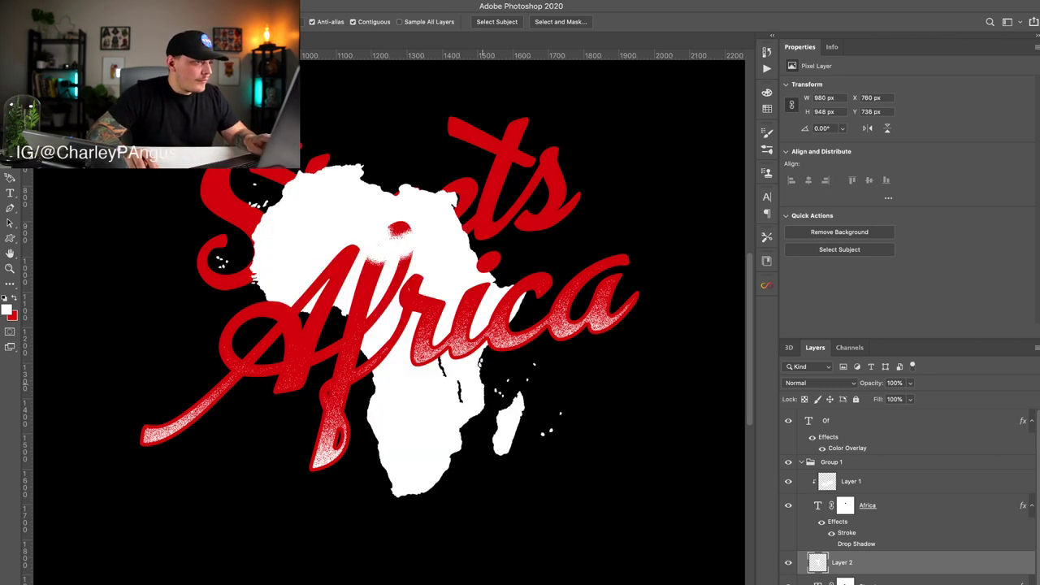
# Step: Scale the white Africa map down to about 282 × 333 px, rotated slightly clockwise, beside the last "s" of "Streets"
pyautogui.hotkey('ctrl', 't')
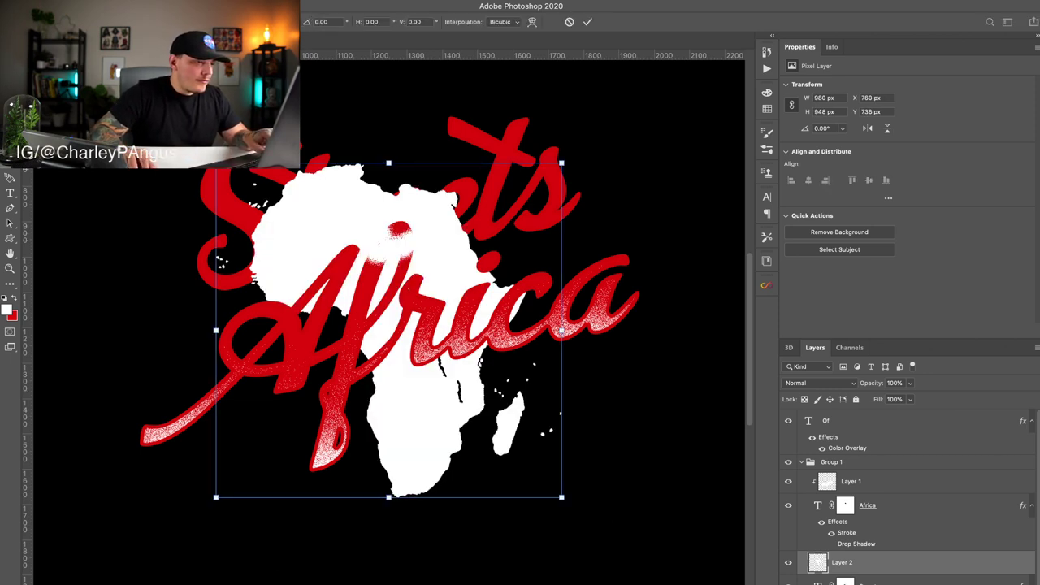
pyautogui.moveTo(562, 497); pyautogui.dragTo(421, 367)
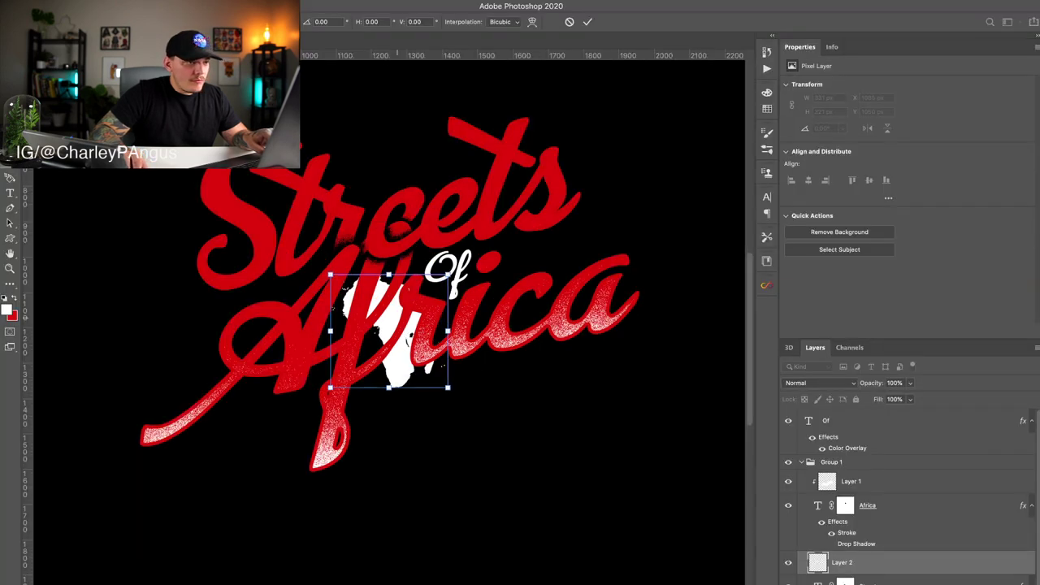
pyautogui.moveTo(336, 306); pyautogui.dragTo(536, 161)
pyautogui.moveTo(597, 172); pyautogui.dragTo(600, 172)
pyautogui.moveTo(665, 118); pyautogui.dragTo(671, 124)
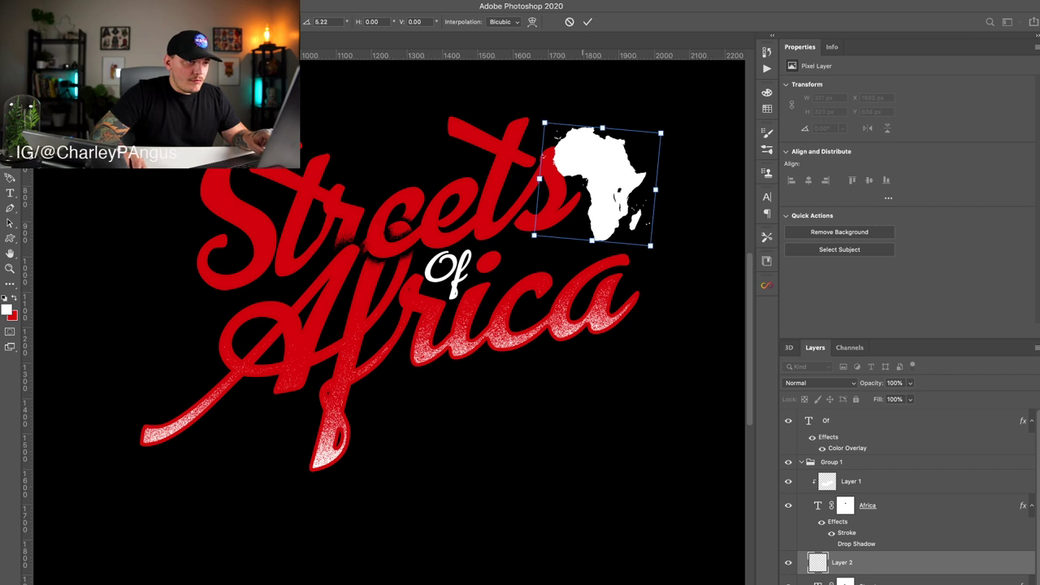
pyautogui.moveTo(608, 171); pyautogui.dragTo(617, 151)
pyautogui.moveTo(550, 134); pyautogui.dragTo(558, 149)
pyautogui.press('Return')
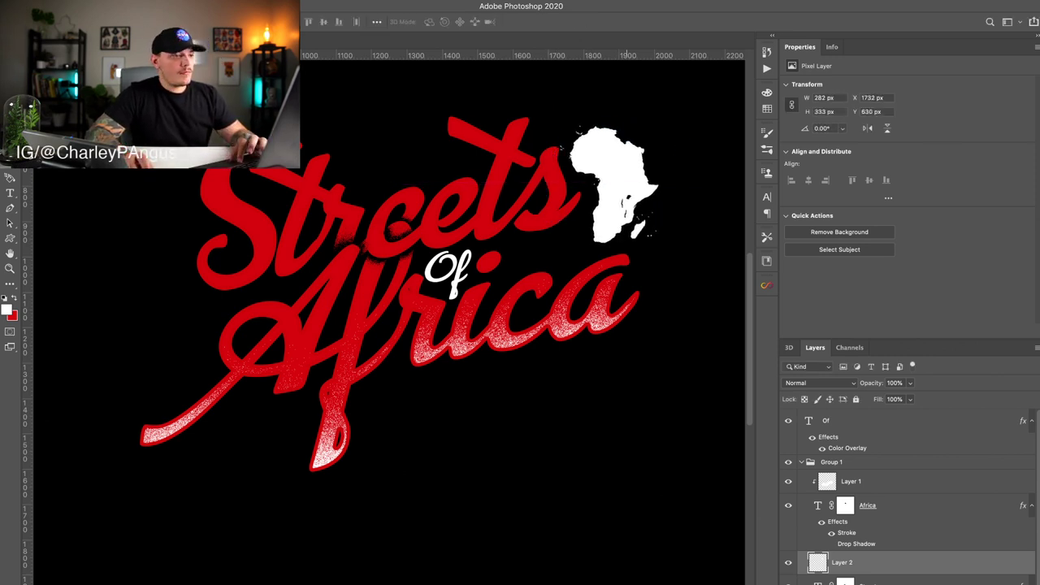
# Step: Duplicate the small Africa map and enlarge the copy over the lettering to about 1162 × 1315 px
pyautogui.scroll(-4, 601, 212)
pyautogui.scroll(5, 602, 211)
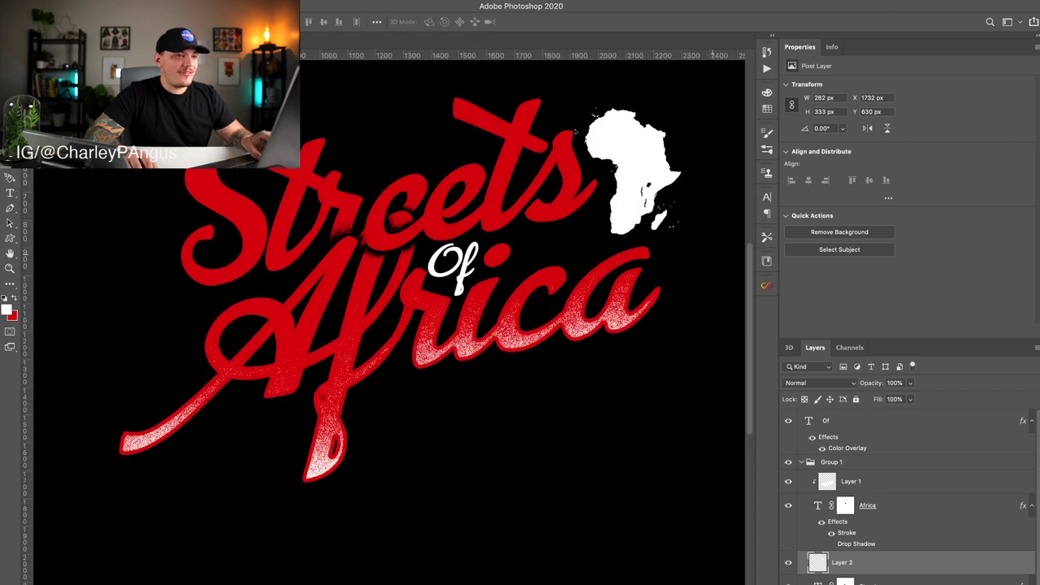
pyautogui.moveTo(574, 130); pyautogui.dragTo(572, 178)
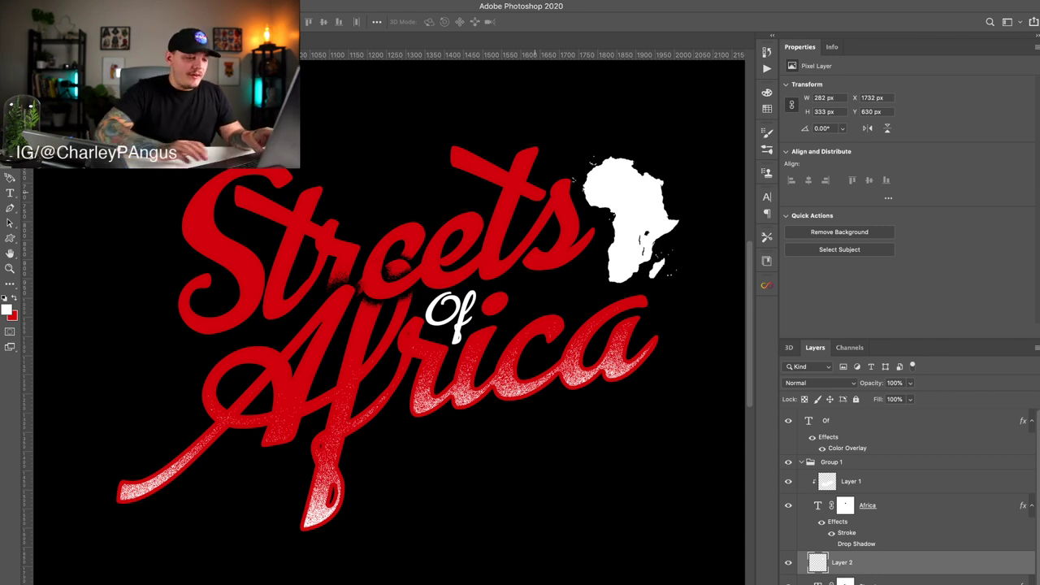
pyautogui.press('super')
pyautogui.press('super+j')
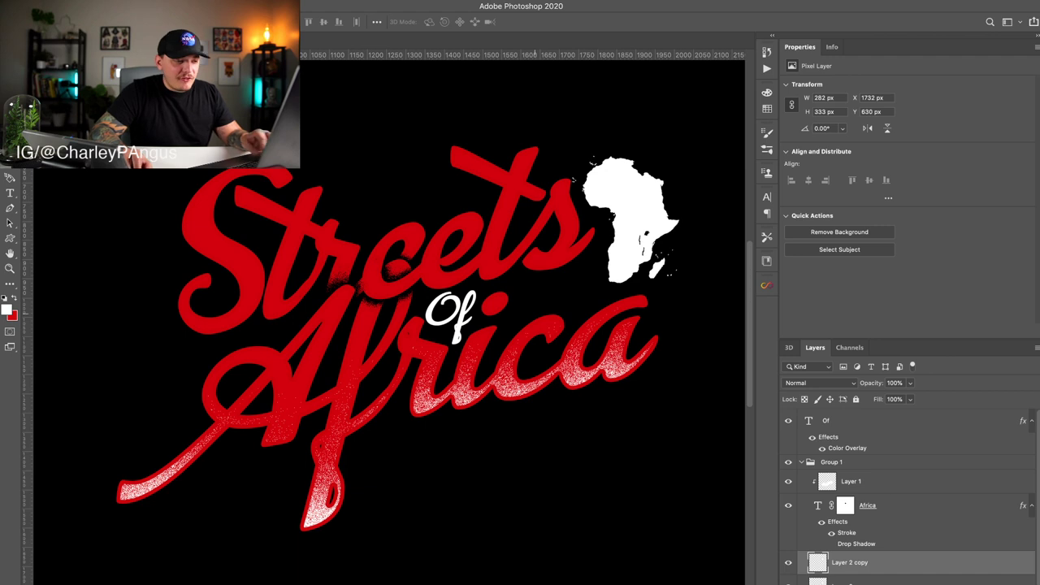
pyautogui.press('super+minus')
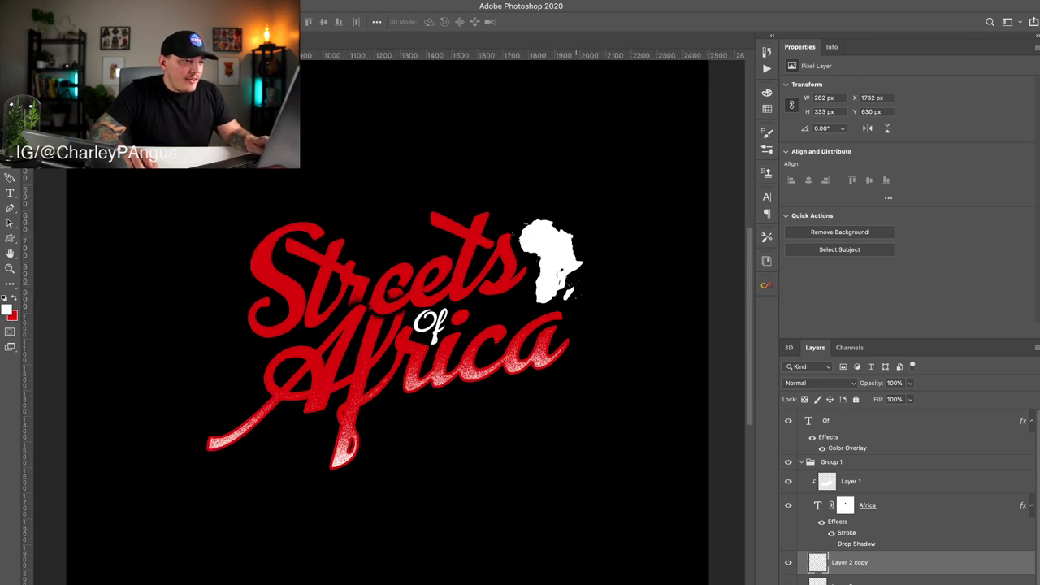
pyautogui.moveTo(561, 281); pyautogui.dragTo(457, 357)
pyautogui.press('super+t')
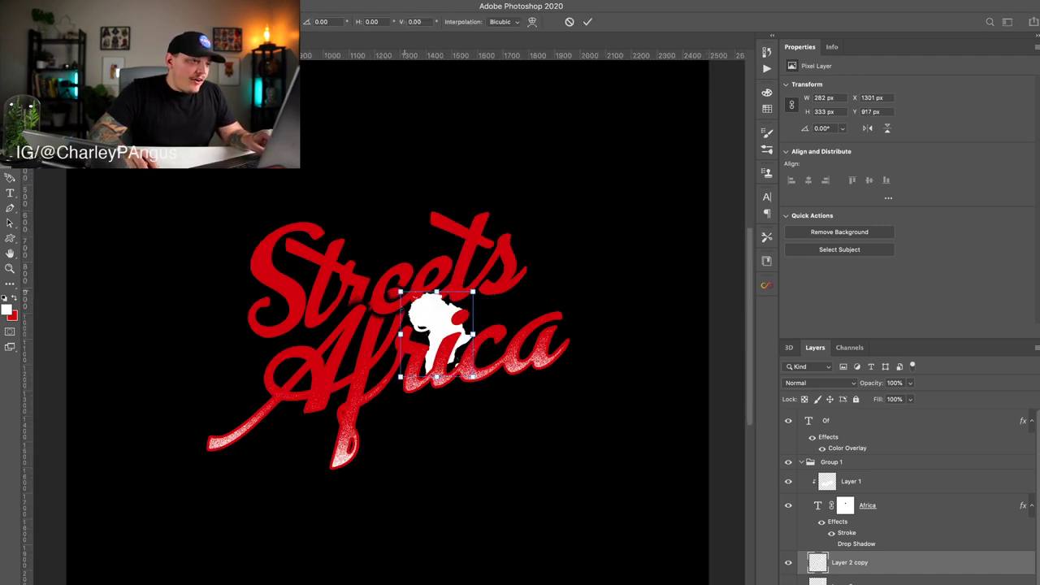
pyautogui.moveTo(400, 290); pyautogui.dragTo(269, 165)
pyautogui.press('Return')
# Step: Align the enlarged map copy horizontally and vertically to the centre of the whole canvas
pyautogui.press('super+a')
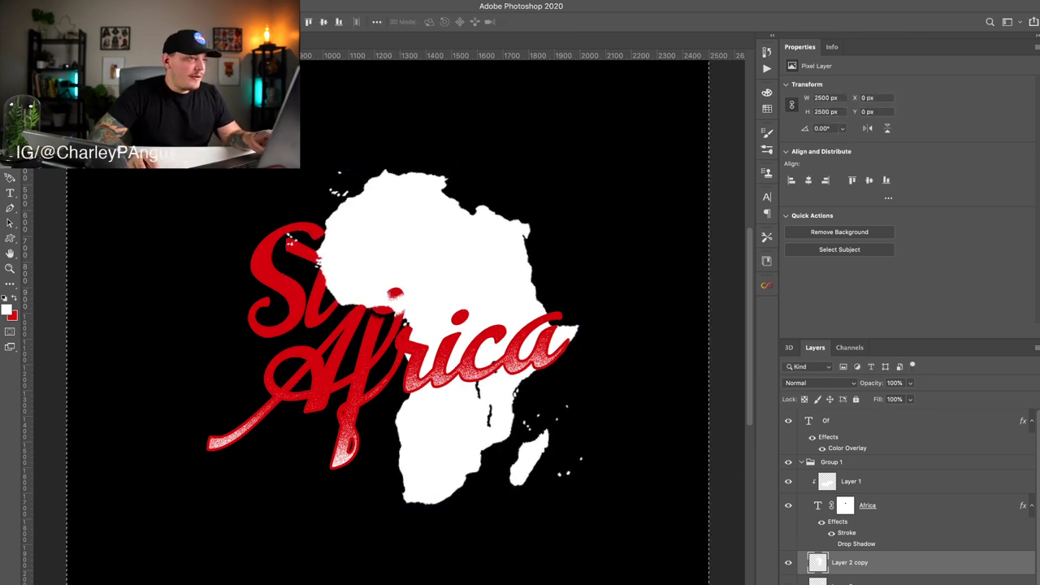
pyautogui.click(245, 22)
pyautogui.click(260, 22)
pyautogui.click(323, 22)
pyautogui.press('super+d')
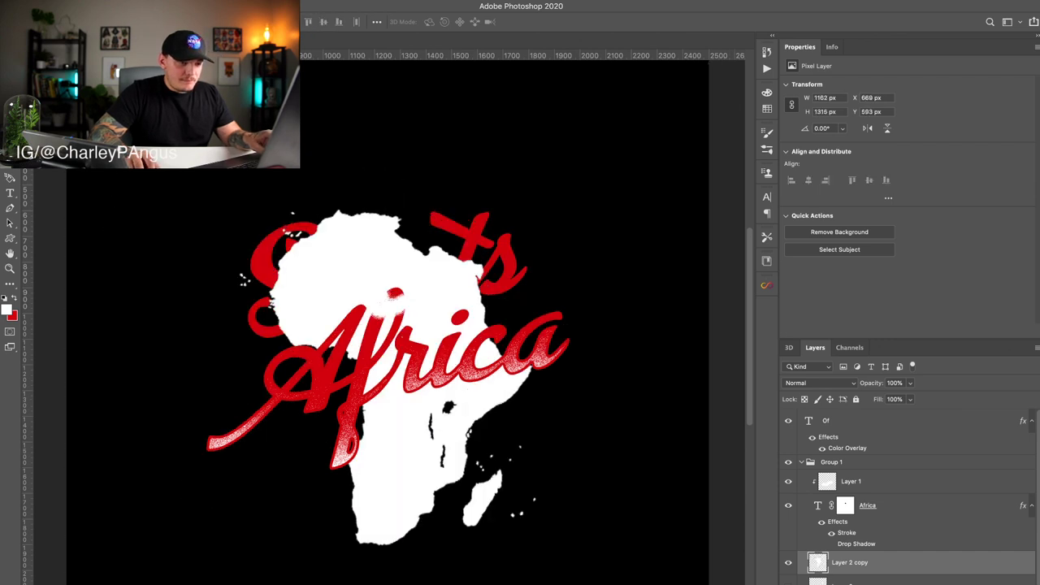
# Step: Place the enlarged map behind the "Streets" layer and raise it to about X 672 px, Y 384 px
pyautogui.scroll(-3, 849, 520)
pyautogui.moveTo(850, 519); pyautogui.dragTo(850, 583)
pyautogui.moveTo(498, 406); pyautogui.dragTo(496, 360)
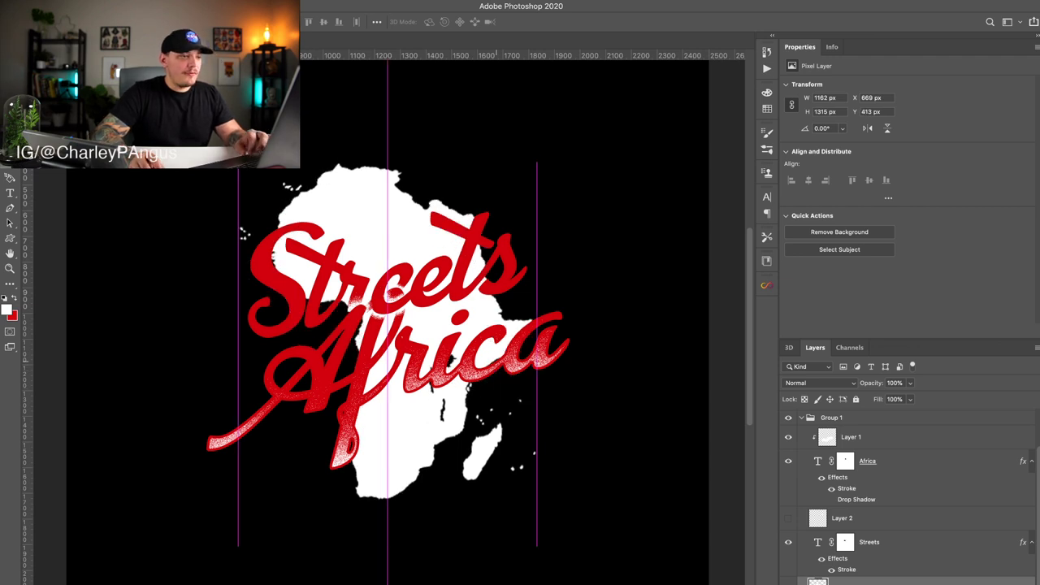
pyautogui.scroll(3, 398, 346)
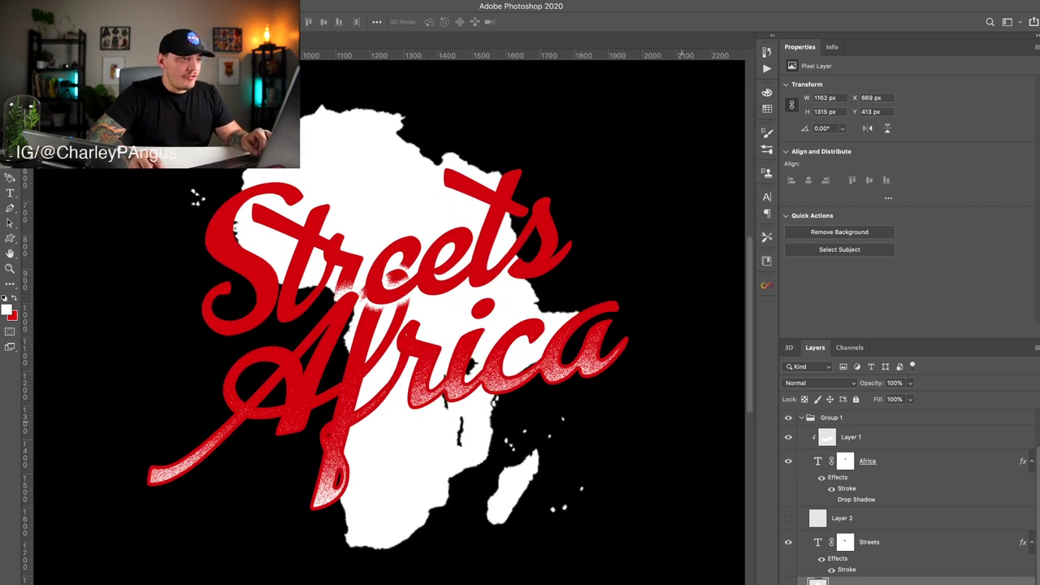
pyautogui.moveTo(195, 197); pyautogui.dragTo(197, 186)
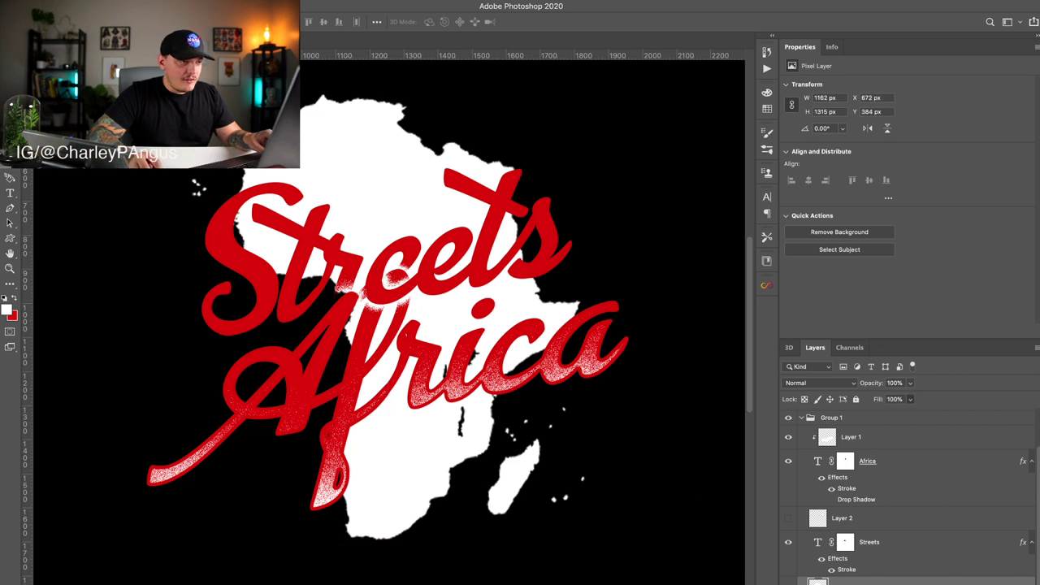
# Step: Try a 14% fill on the enlarged map, undo it and remove the map copy
pyautogui.hotkey('shift', '1')
pyautogui.hotkey('shift', '4')
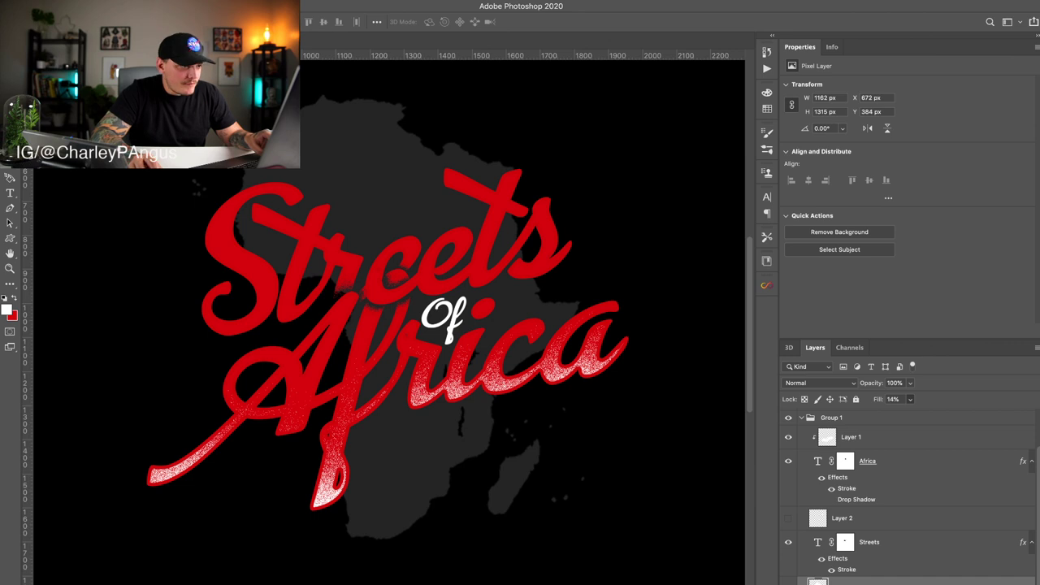
pyautogui.press('super+z')
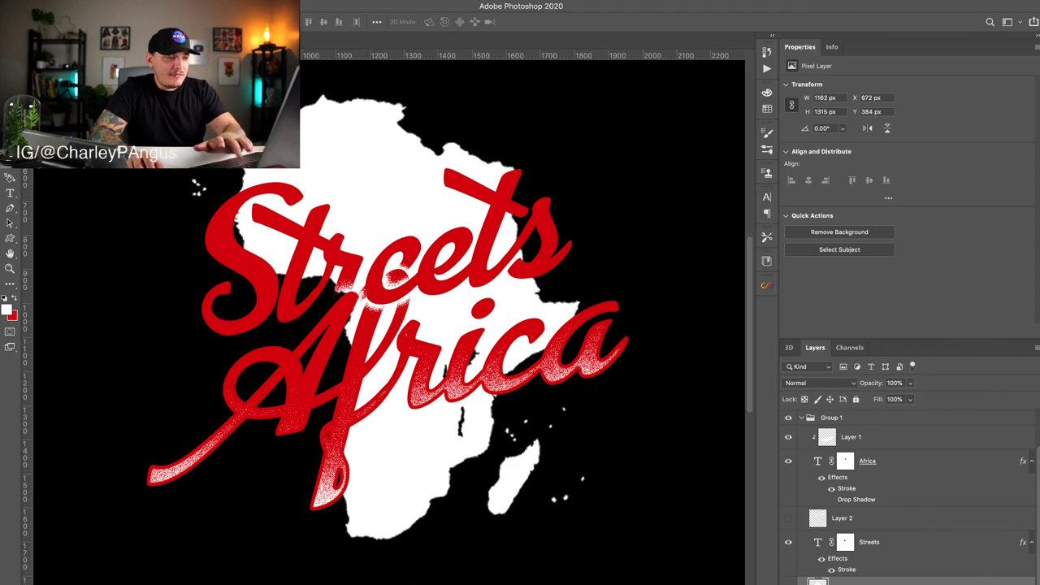
pyautogui.press('super+z')
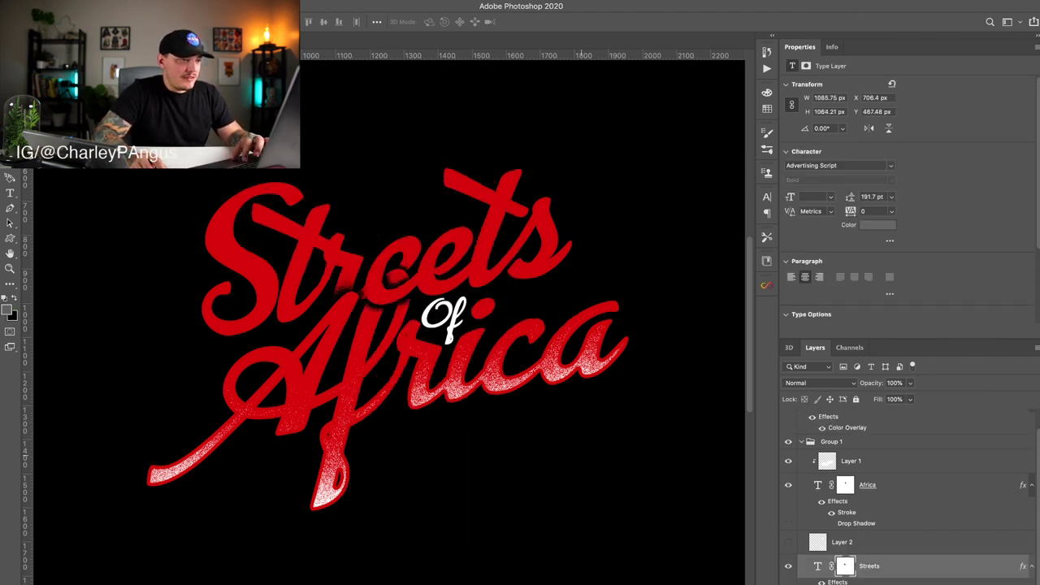
# Step: Group all the lettering and map layers above the Background layer
pyautogui.scroll(-4, 390, 341)
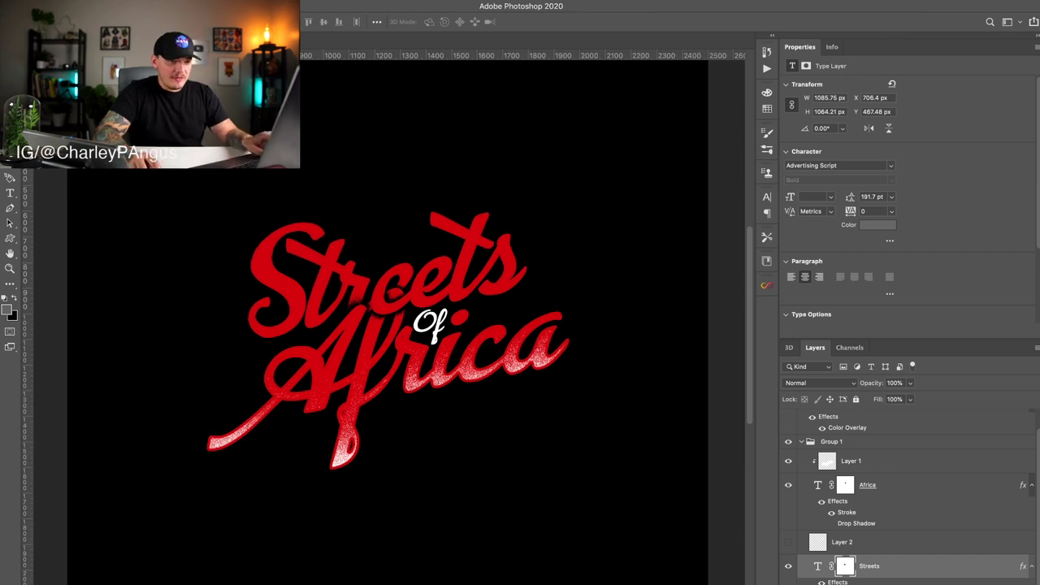
pyautogui.scroll(1, 906, 496)
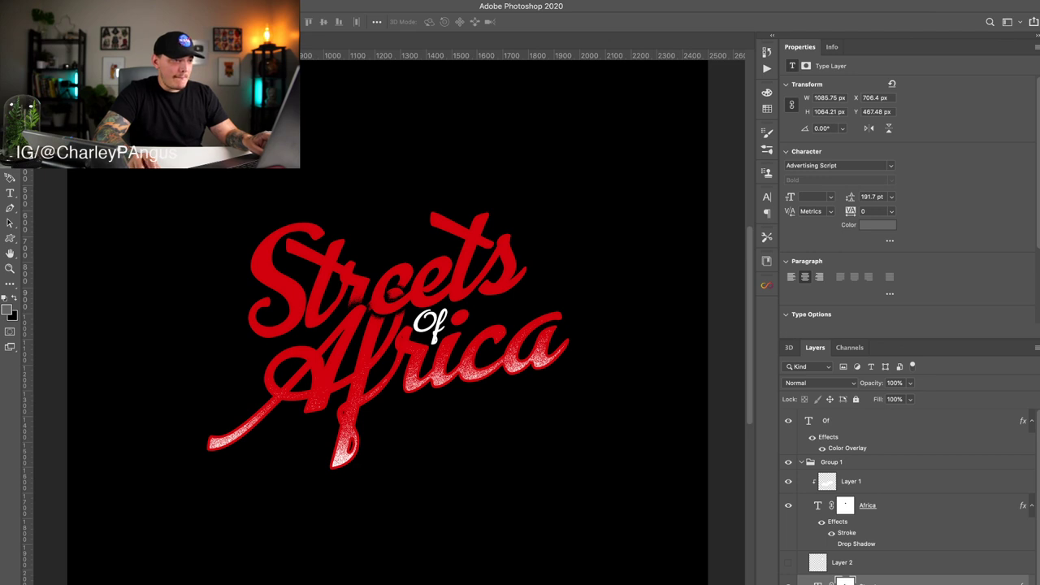
pyautogui.scroll(-1, 902, 495)
pyautogui.scroll(1, 902, 496)
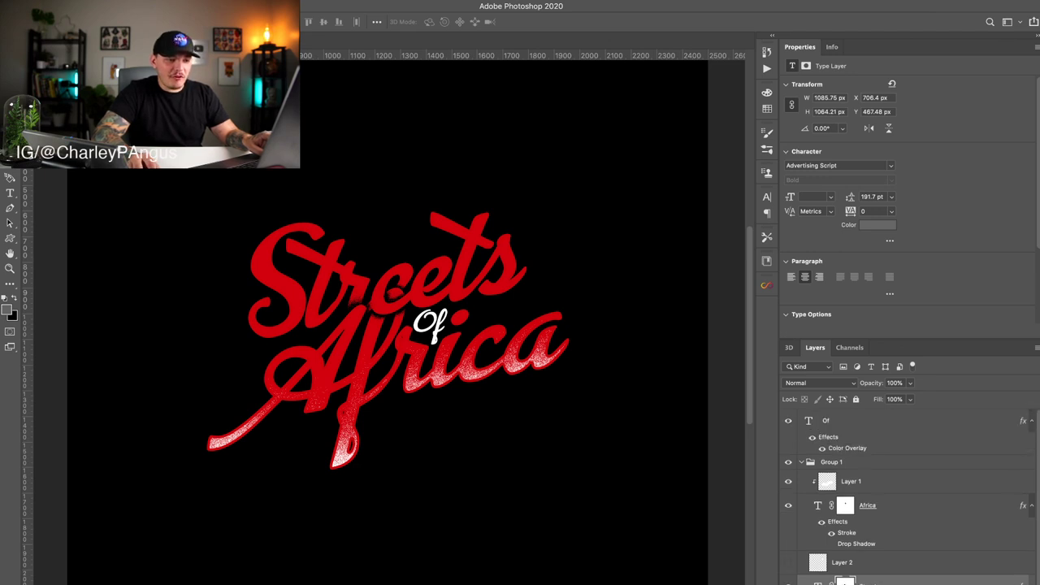
pyautogui.click(902, 421)
pyautogui.scroll(-1, 902, 455)
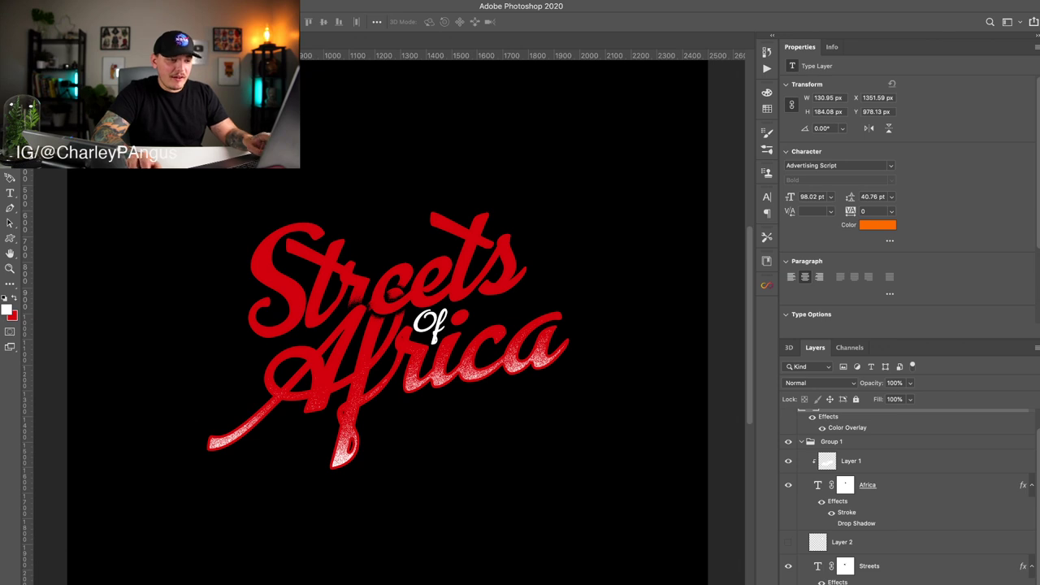
pyautogui.press('super+alt+a')
pyautogui.press('super+g')
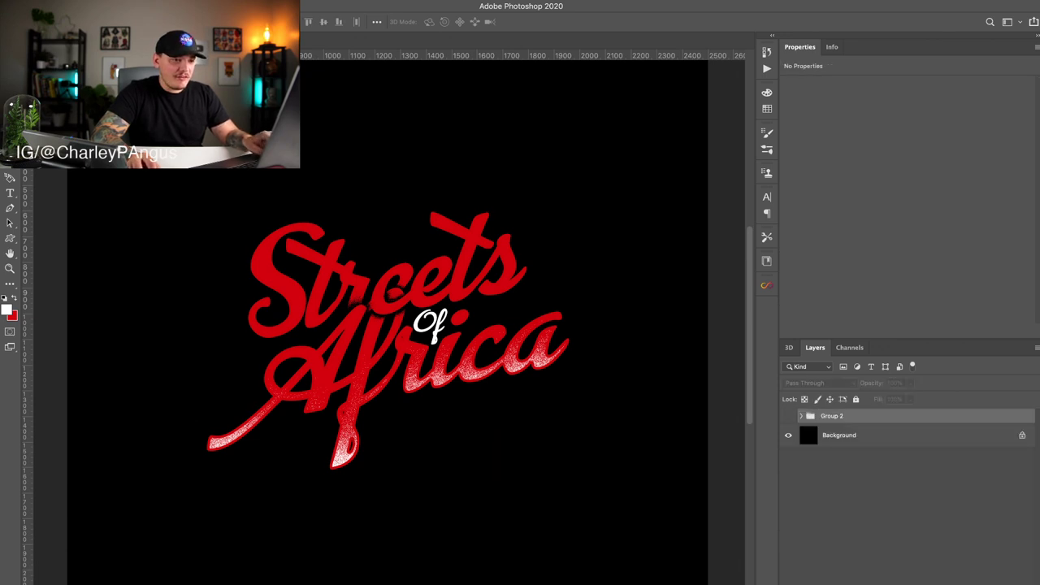
# Step: Make the new group visible and rename it "v1"
pyautogui.click(788, 416)
pyautogui.doubleClick(832, 416)
pyautogui.write('v1')
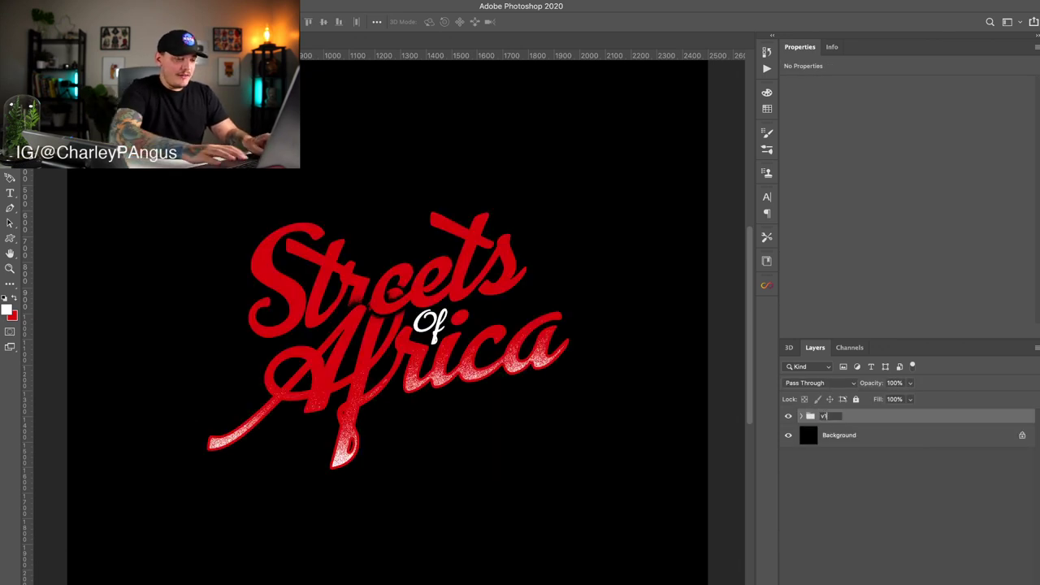
pyautogui.press('Return')
# Step: Duplicate the "v1" group and hide the original
pyautogui.press('super+j')
pyautogui.click(788, 431)
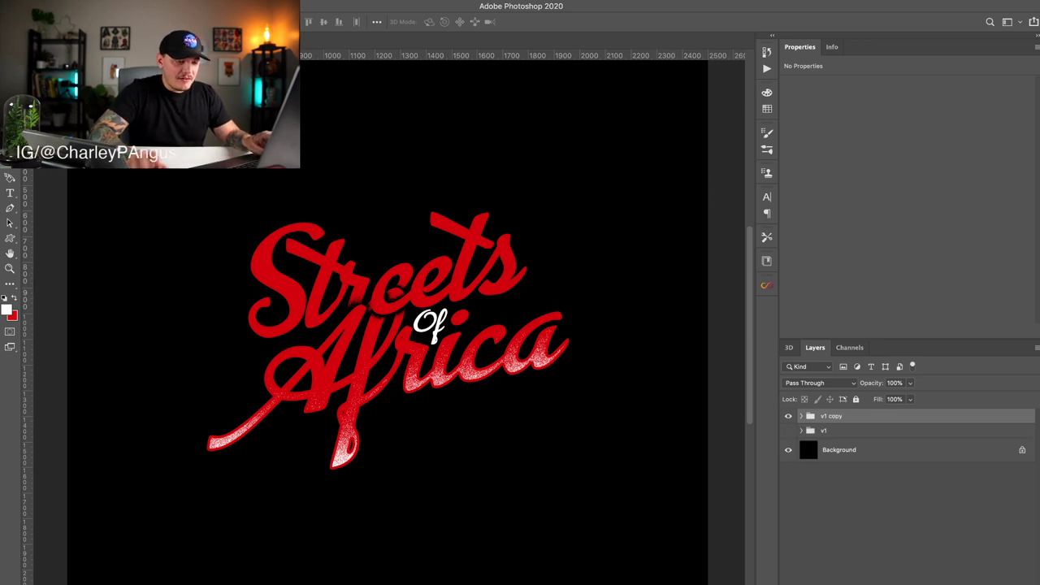
pyautogui.press('Delete')
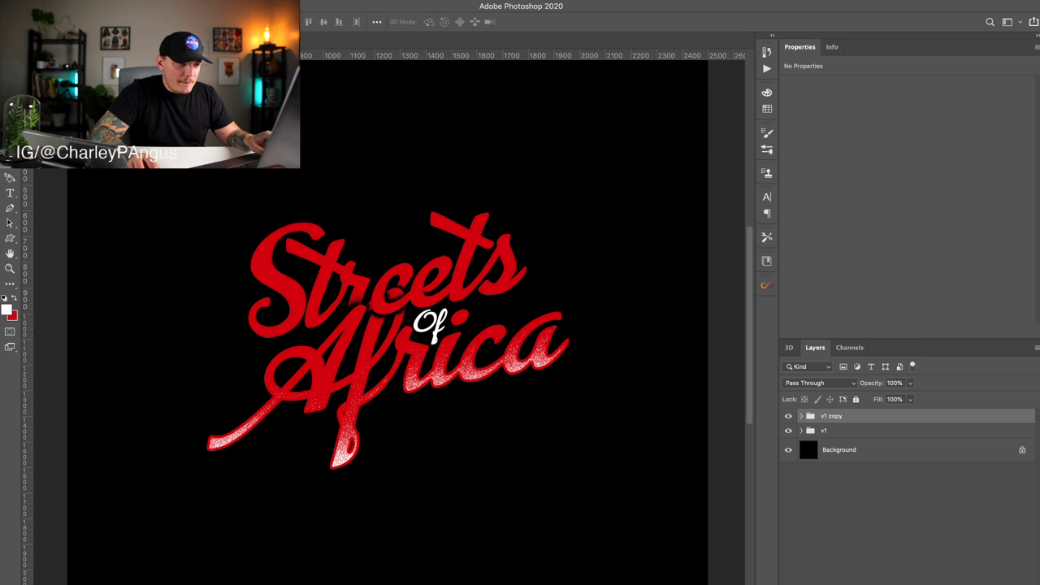
pyautogui.click(789, 430)
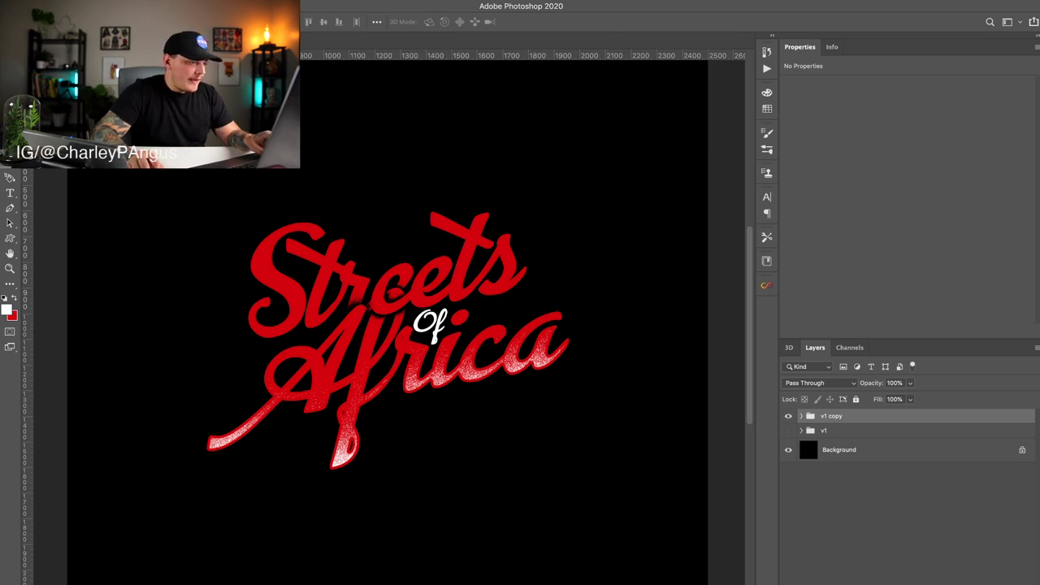
# Step: Paste the Africa map image above the "v1 copy" group and enlarge it to about 1684 × 1663 px
pyautogui.press('super+v')
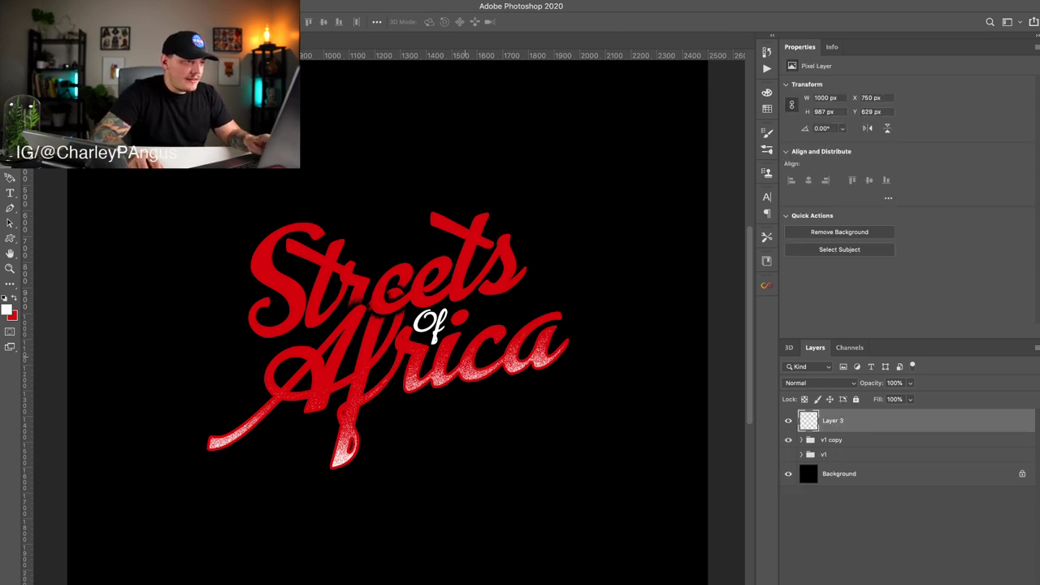
pyautogui.press('super+t')
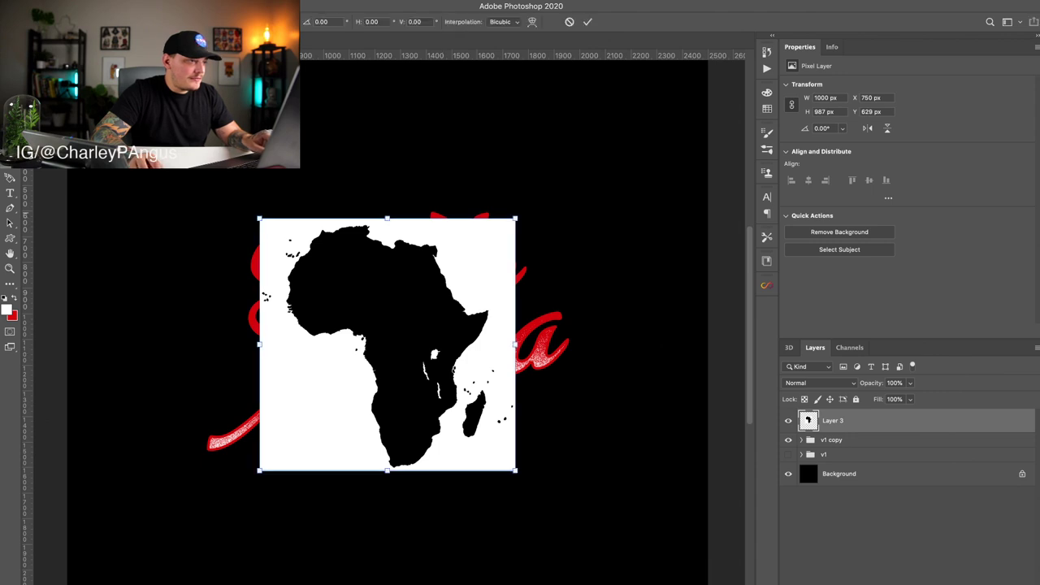
pyautogui.moveTo(515, 470); pyautogui.dragTo(603, 557)
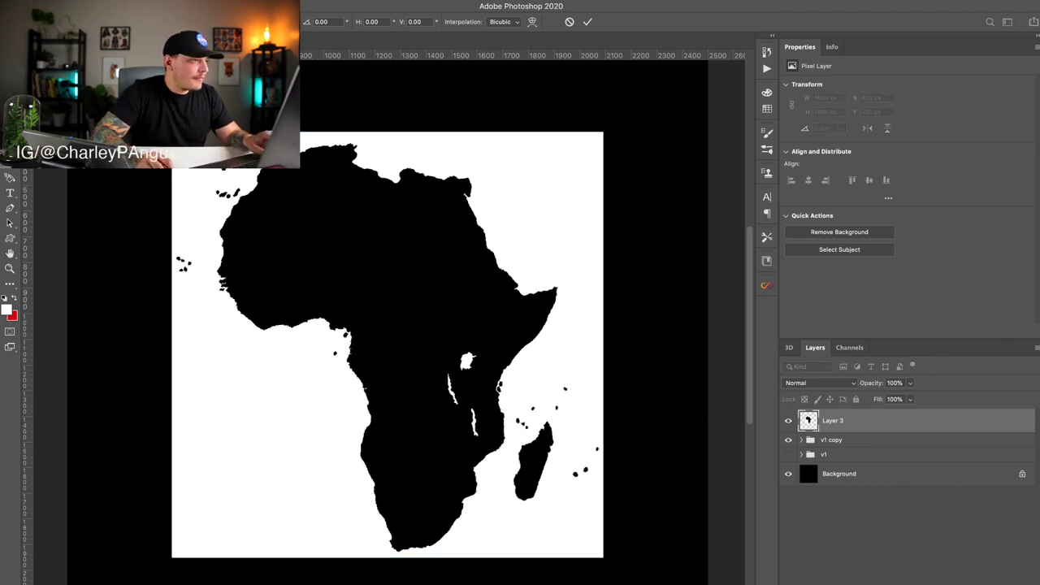
pyautogui.press('Return')
# Step: Select the white area around the Africa silhouette with the Magic Wand, delete it and clear the selection
pyautogui.press('w')
pyautogui.click(561, 512)
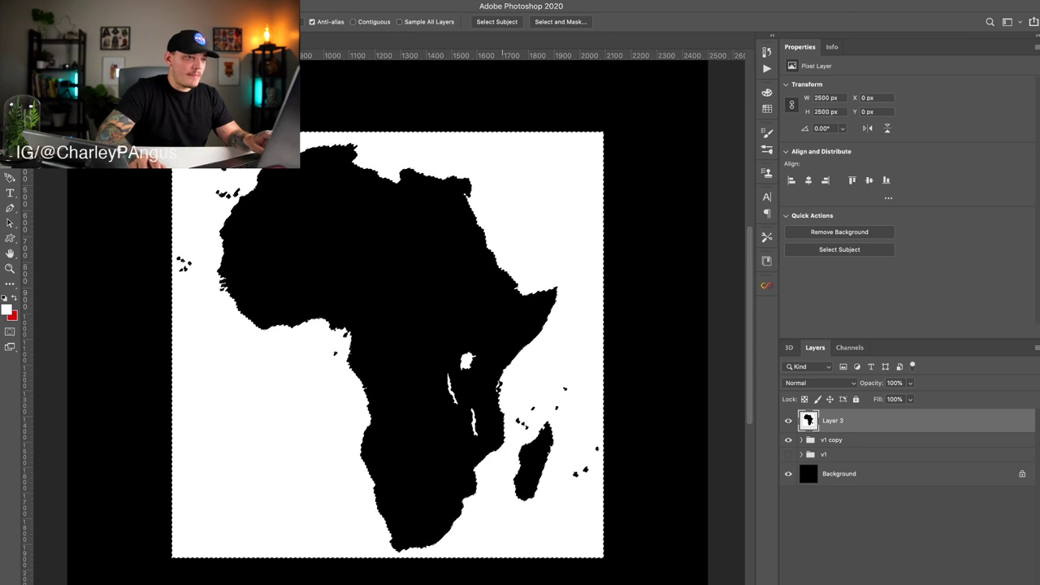
pyautogui.press('Delete')
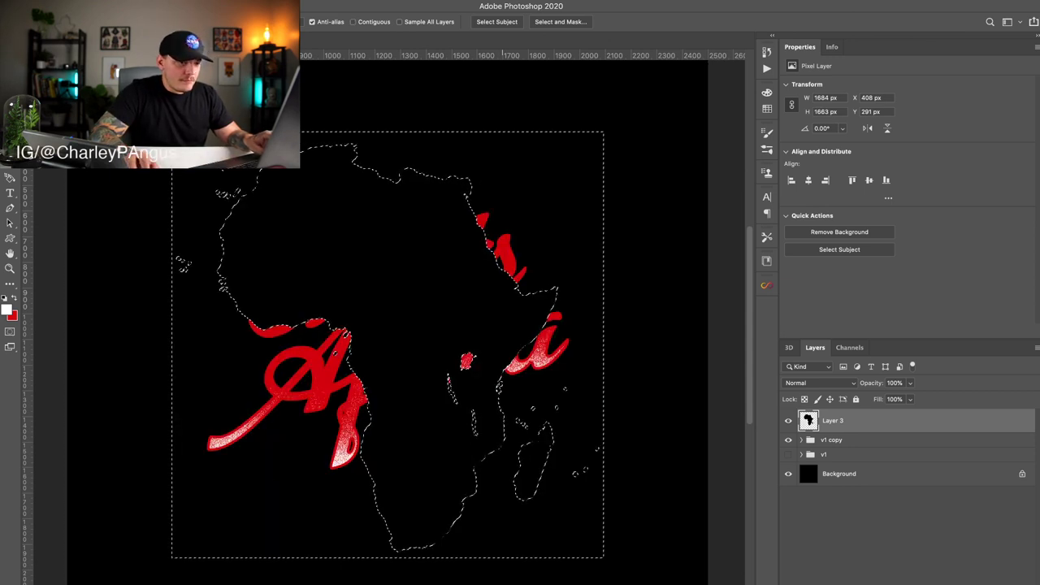
pyautogui.hotkey('ctrl', 'd')
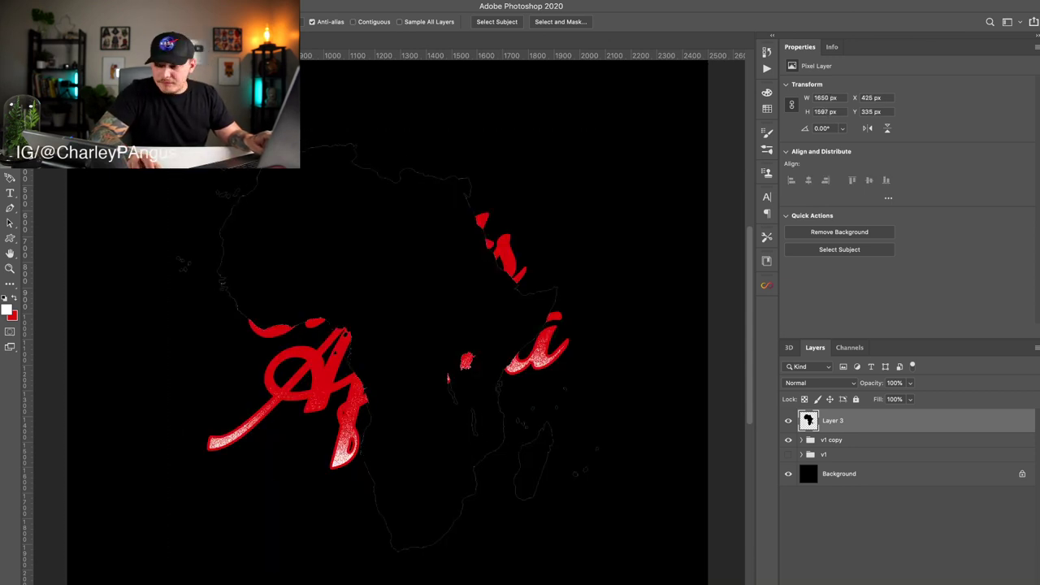
# Step: Apply a white Color Overlay to the Africa map layer
pyautogui.click(901, 528)
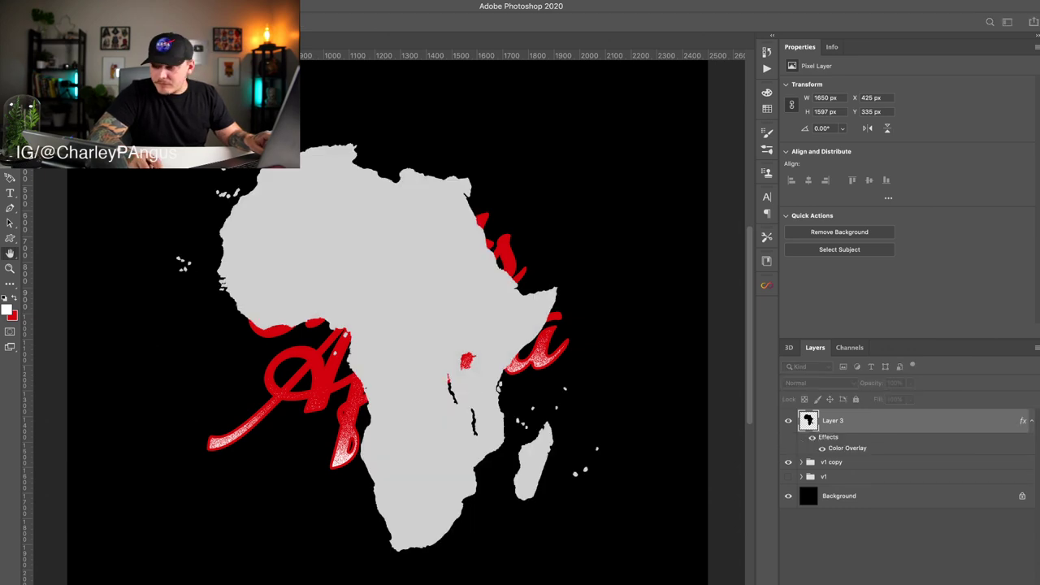
pyautogui.press('i')
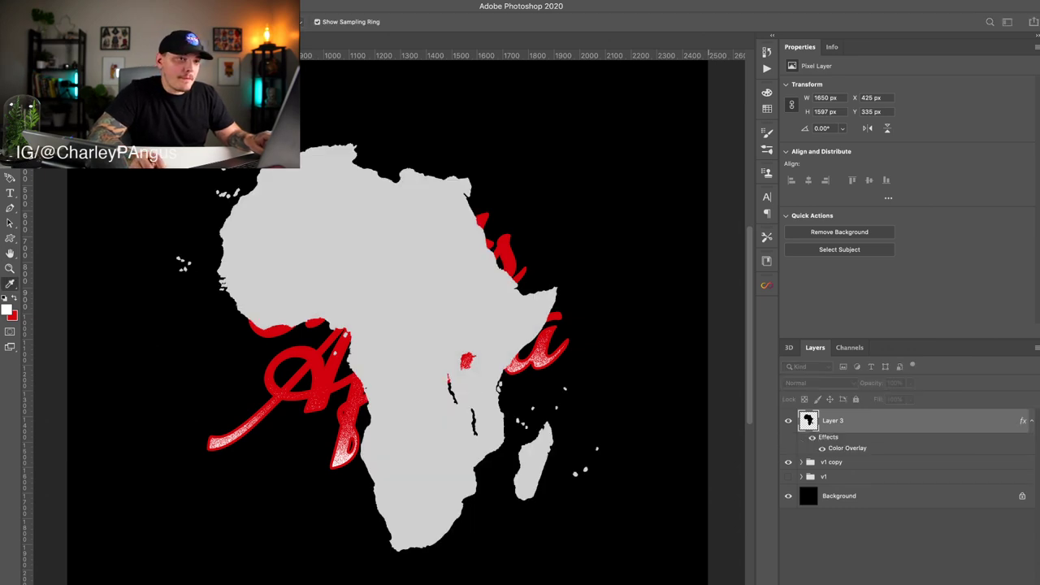
pyautogui.press('Return')
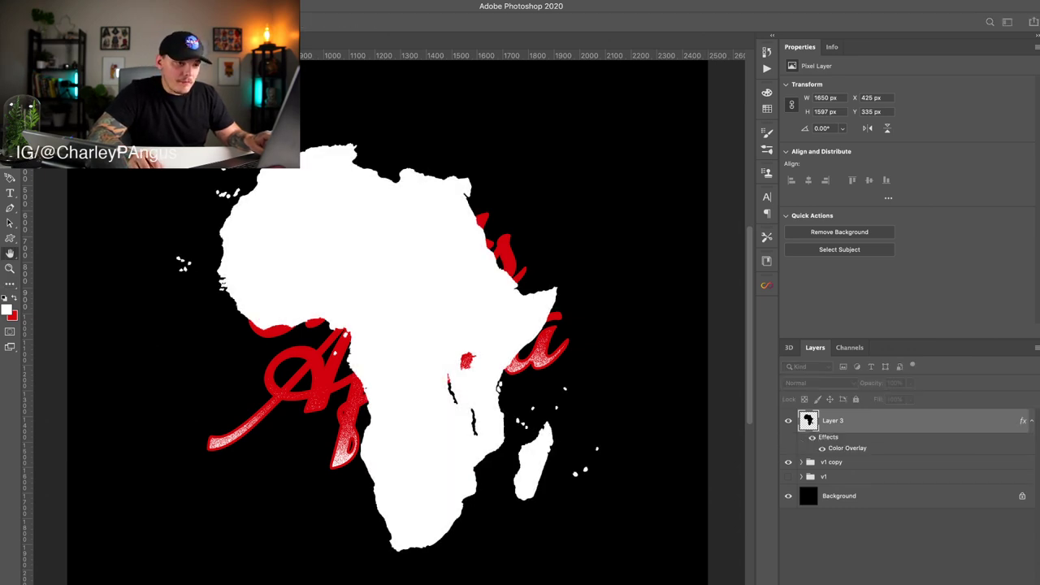
pyautogui.press('Return')
# Step: Move the Africa map layer below the "v1 copy" group and centre it vertically on the canvas
pyautogui.moveTo(834, 421); pyautogui.dragTo(833, 469)
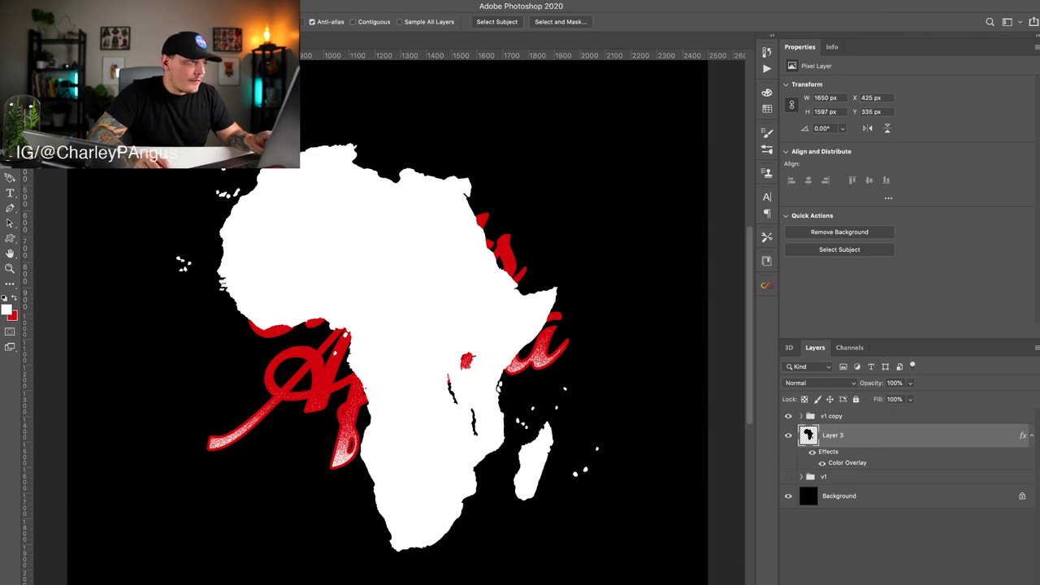
pyautogui.press('v')
pyautogui.press('super+a')
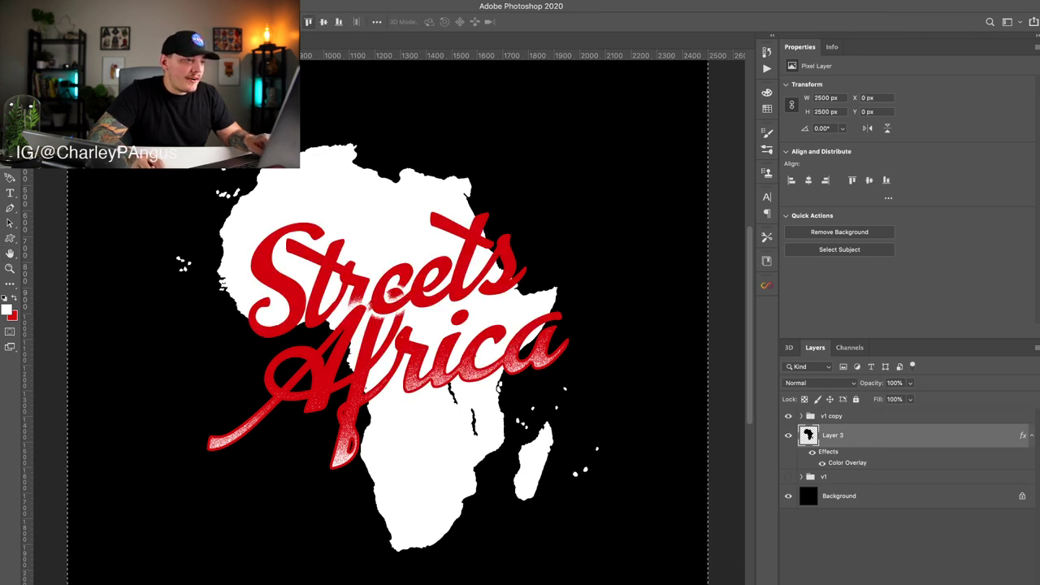
pyautogui.click(323, 22)
pyautogui.press('super+d')
pyautogui.press('super+plus')
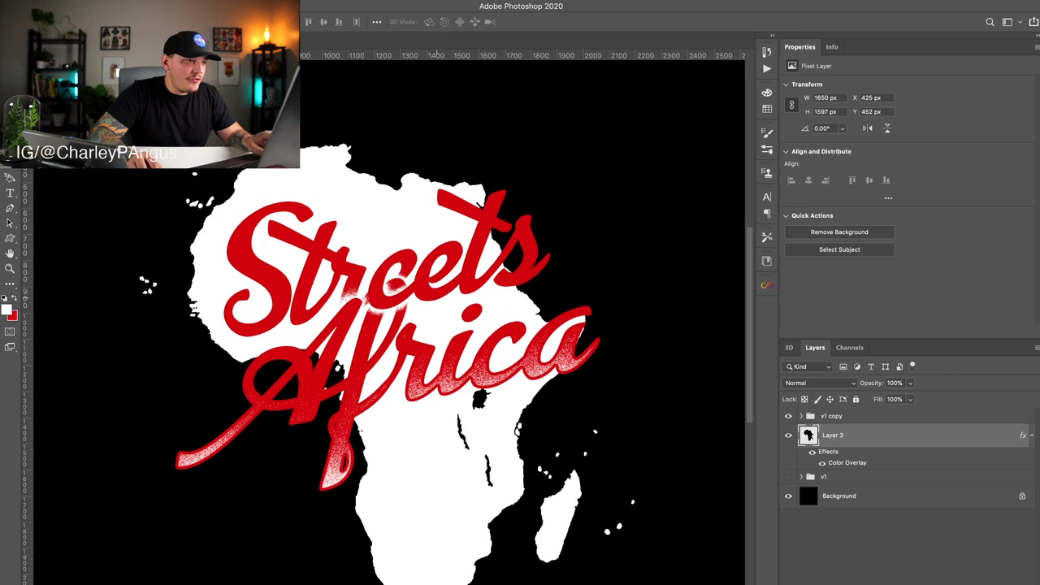
# Step: Move the Africa map straight up behind the lettering to a Y position of about 365 px
pyautogui.moveTo(437, 299); pyautogui.dragTo(436, 271)
pyautogui.press('super+z')
pyautogui.moveTo(428, 364); pyautogui.dragTo(425, 336)
pyautogui.scroll(-1, 388, 344)
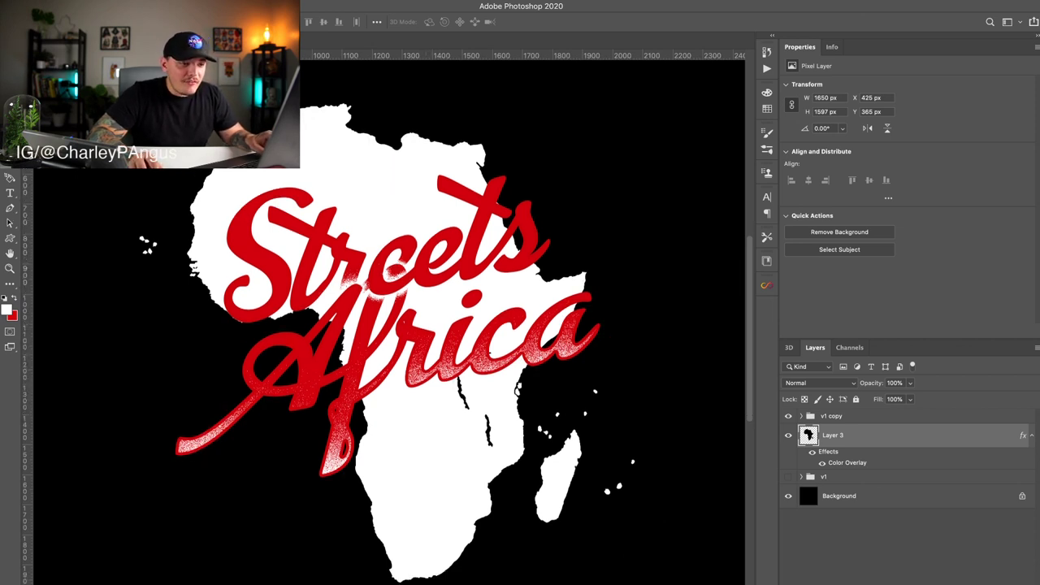
# Step: Place the Africa map layer inside Group 1 of the "v1 copy" group, directly beneath the "Streets" text layer
pyautogui.click(845, 416)
pyautogui.moveTo(845, 417); pyautogui.dragTo(845, 409)
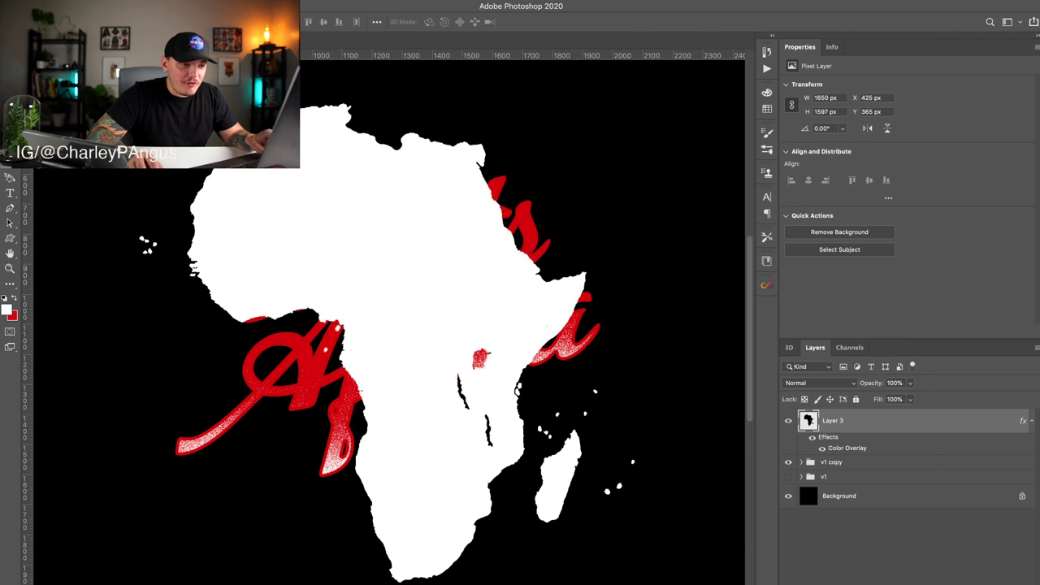
pyautogui.hotkey('ctrl', '[')
pyautogui.click(802, 416)
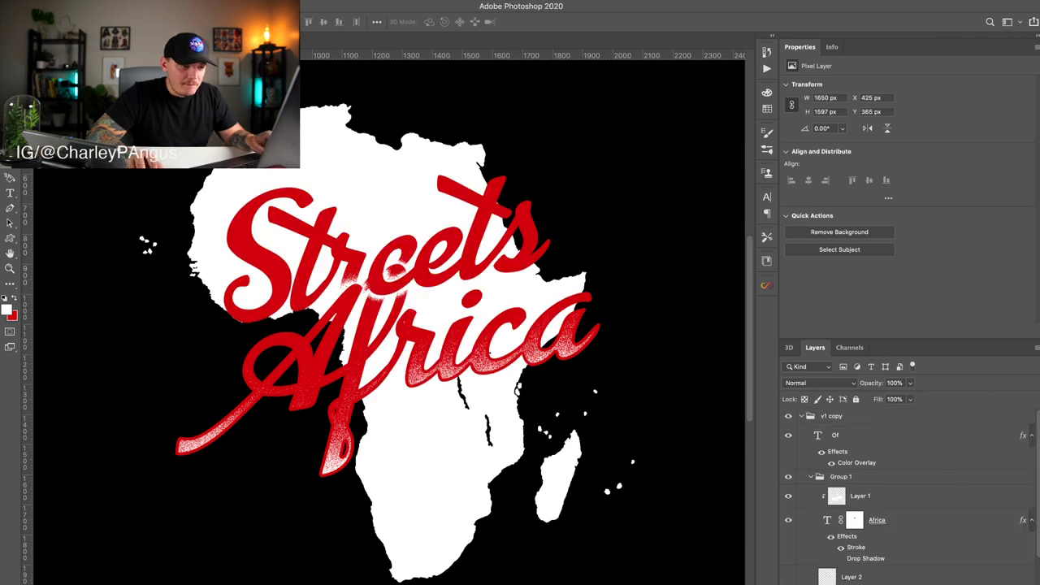
pyautogui.scroll(-4, 906, 497)
pyautogui.hotkey('ctrl', ']')
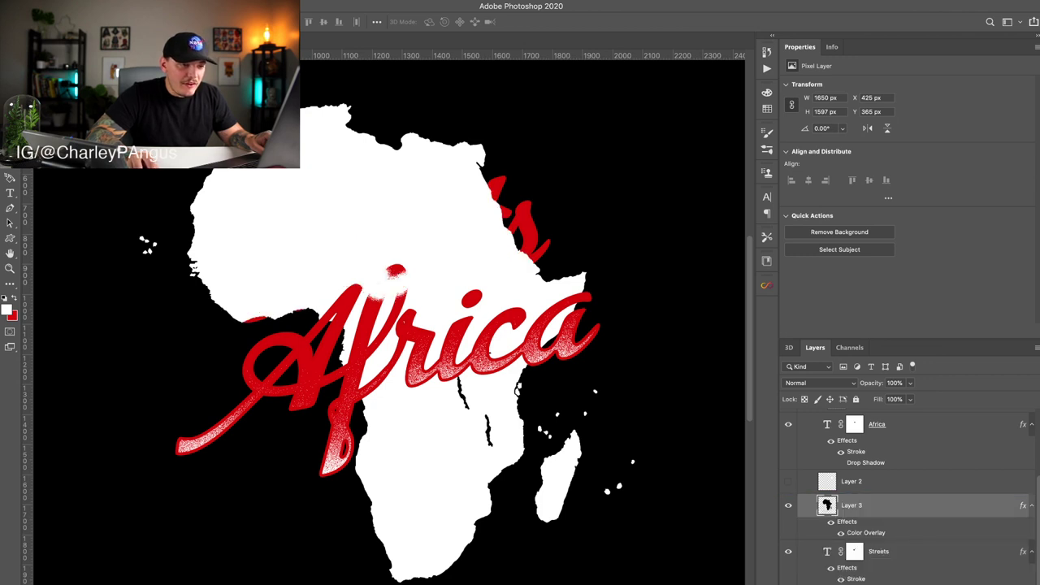
pyautogui.hotkey('ctrl', '[')
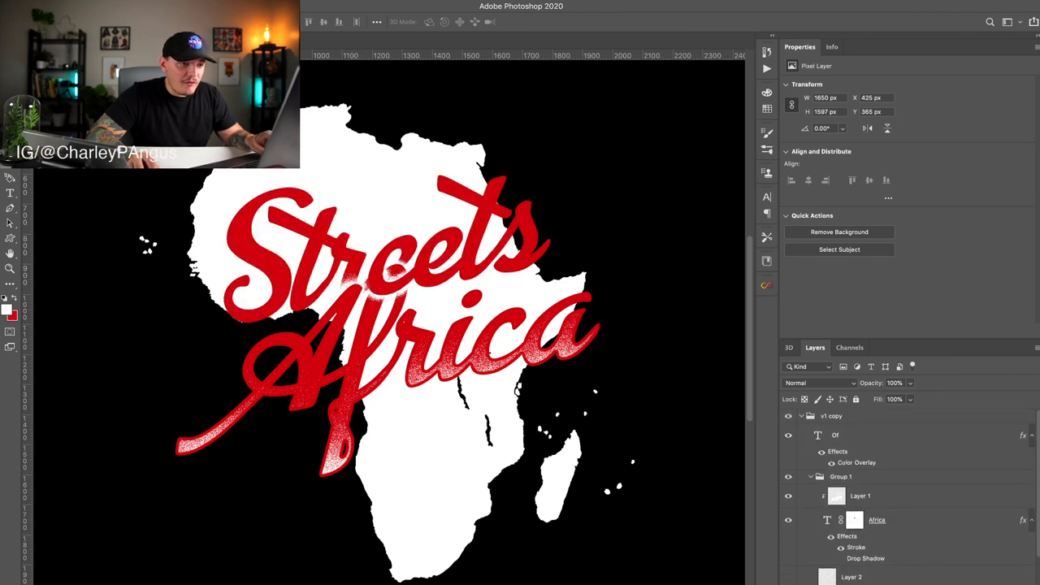
# Step: Change the Color Overlay of the "Of" text to black, sampled from the canvas background
pyautogui.click(893, 435)
pyautogui.press('space')
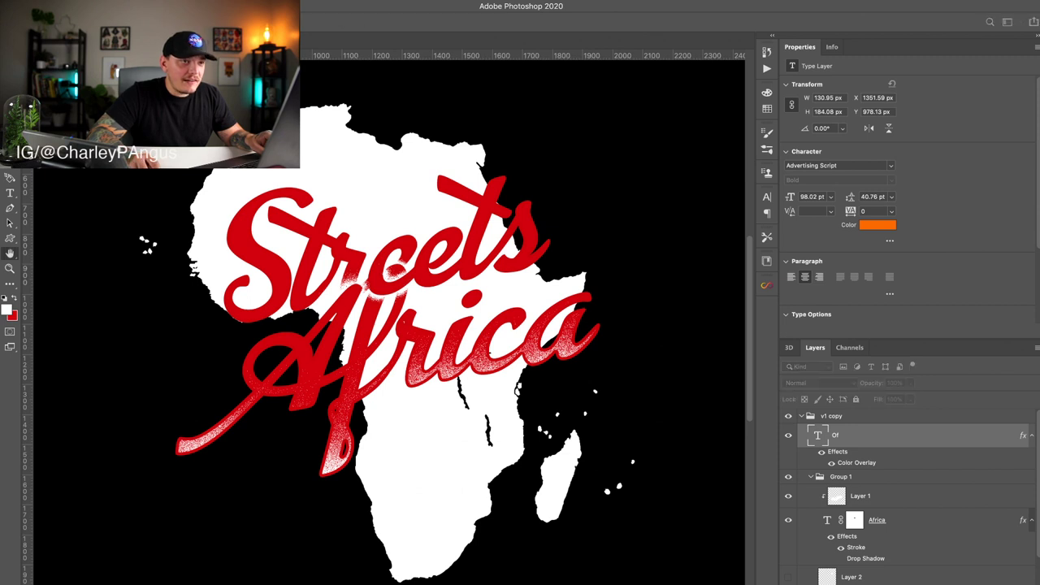
pyautogui.press('i')
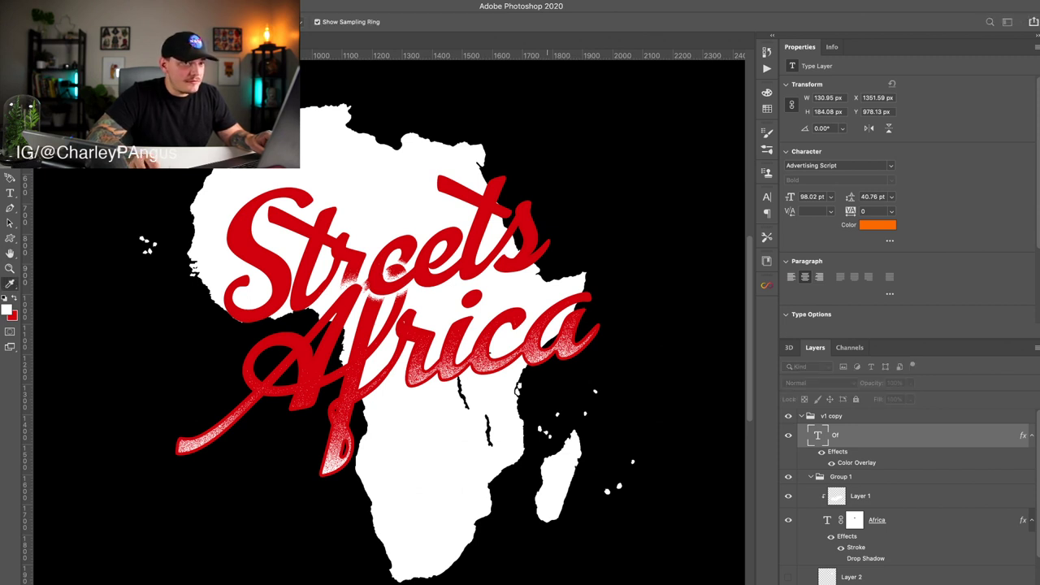
pyautogui.click(548, 114)
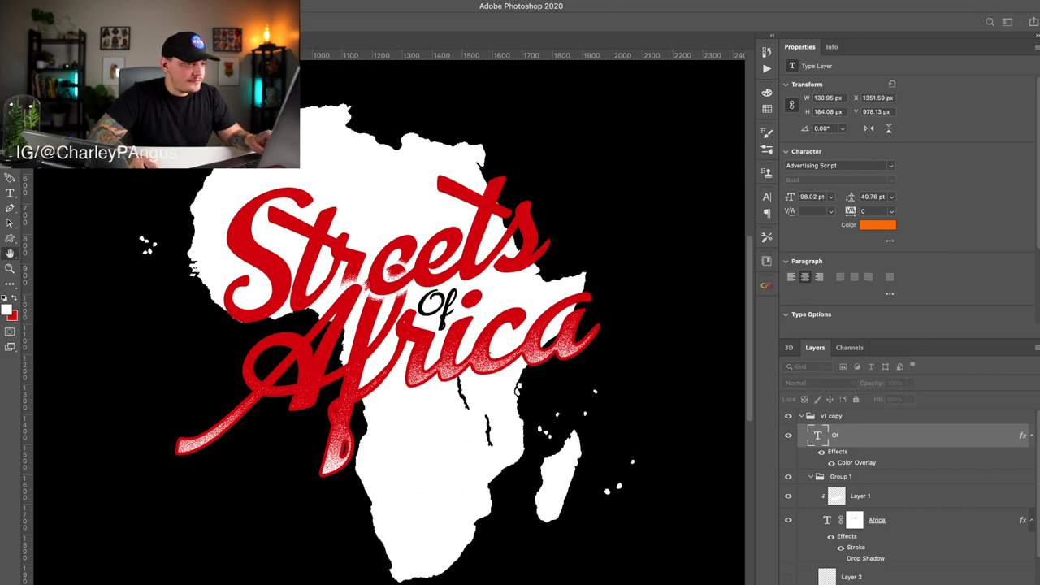
pyautogui.press('v')
pyautogui.press('super+minus')
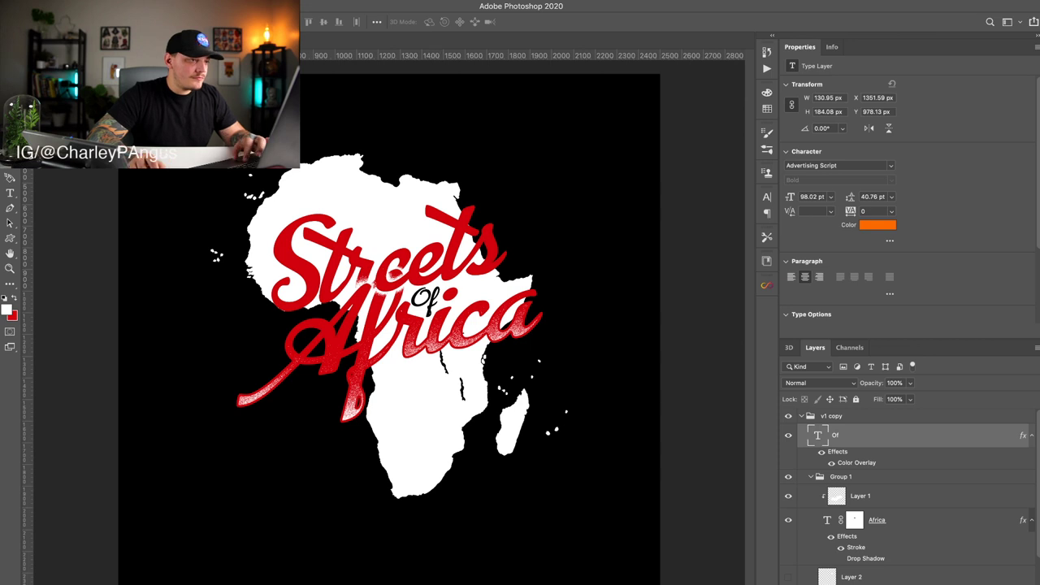
pyautogui.press('super+plus')
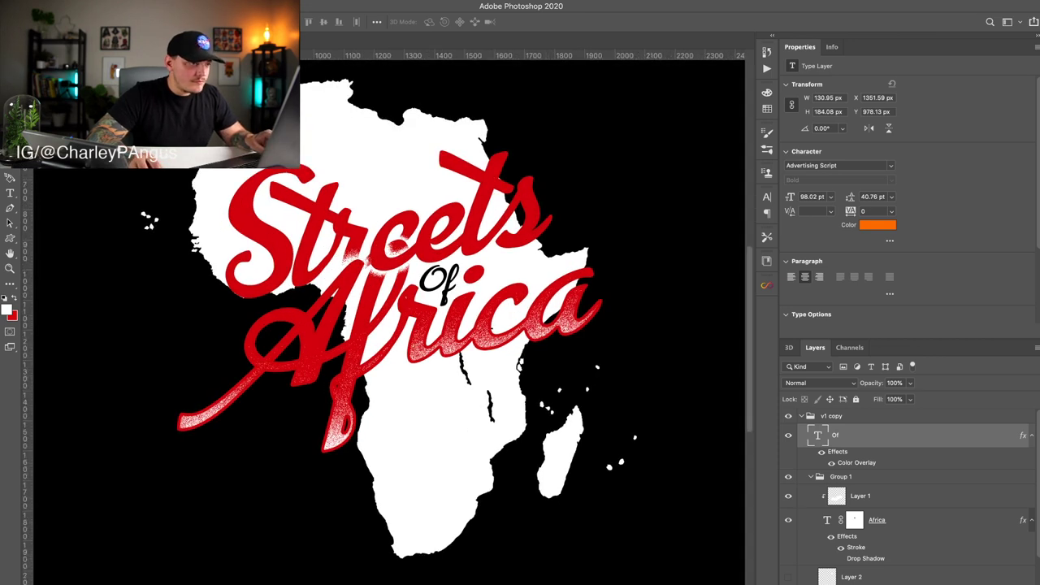
# Step: Toggle the "v1 copy" group and Group 1 to check which artwork each one contains
pyautogui.click(789, 416)
pyautogui.click(789, 416)
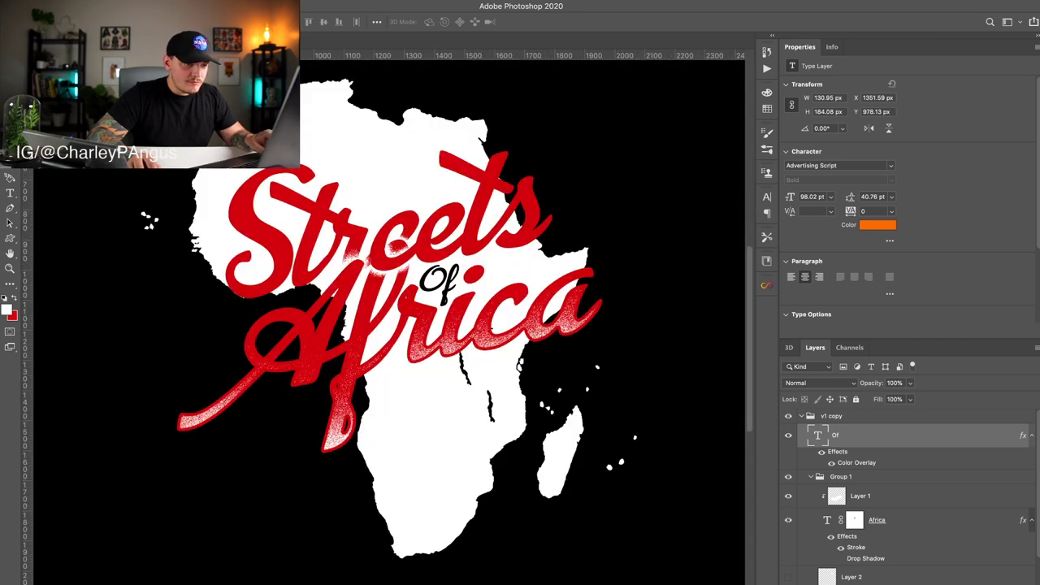
pyautogui.click(842, 477)
pyautogui.click(811, 477)
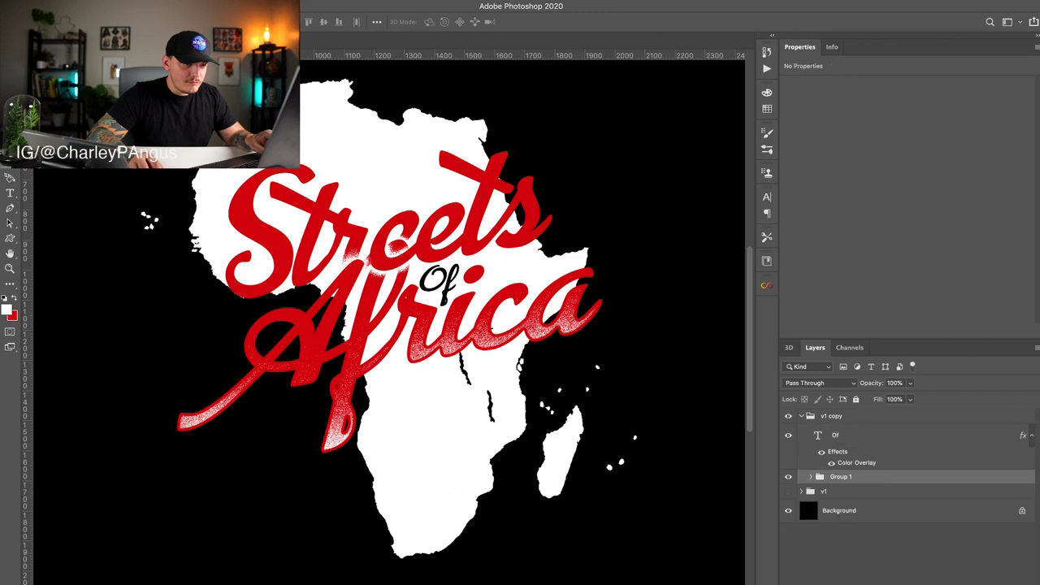
pyautogui.click(788, 477)
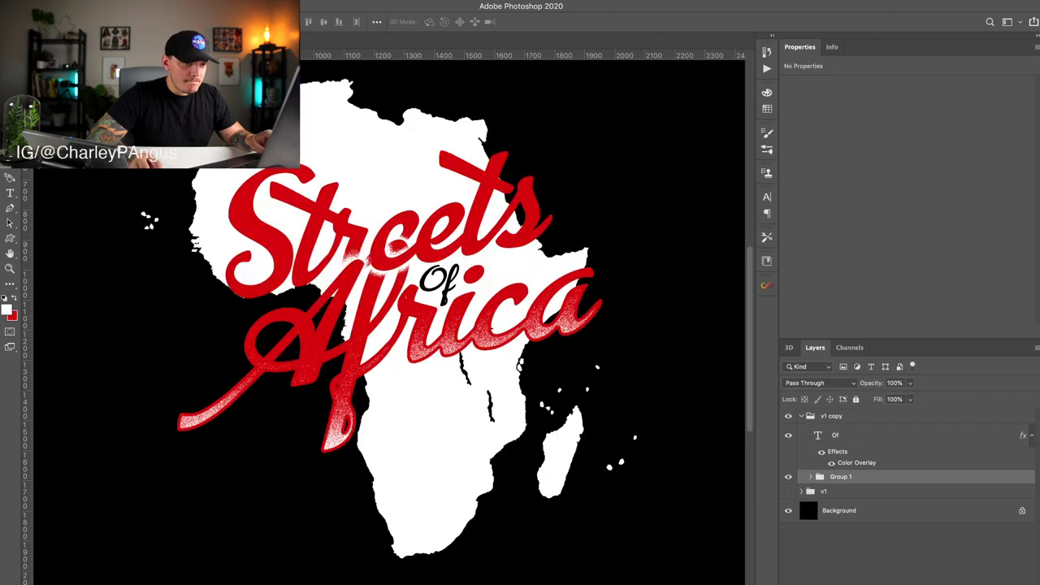
pyautogui.click(801, 416)
pyautogui.click(801, 416)
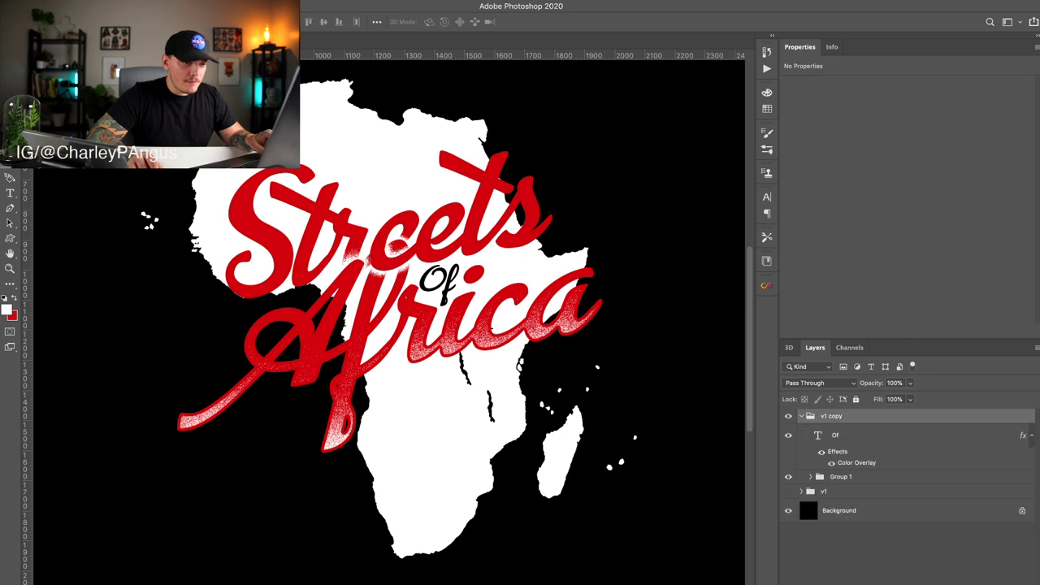
# Step: Try merging Group 1 into a single layer and undo the merge
pyautogui.click(842, 477)
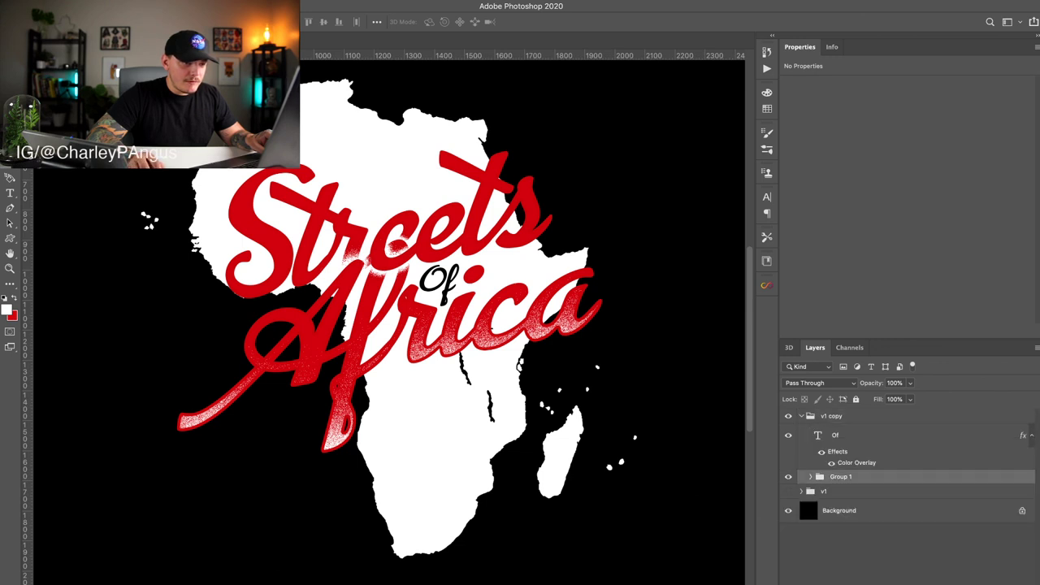
pyautogui.hotkey('ctrl', 'e')
pyautogui.hotkey('ctrl', 'z')
# Step: Delete the clipped grain shading layer, Layer 1, above the "Africa" text in Group 1
pyautogui.click(811, 477)
pyautogui.scroll(-3, 877, 488)
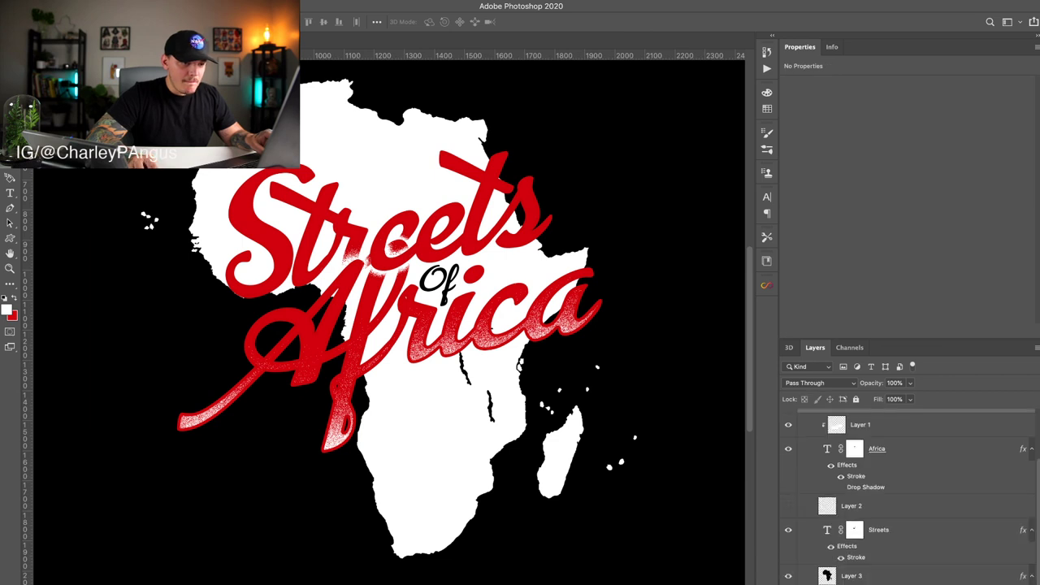
pyautogui.press('BackSpace')
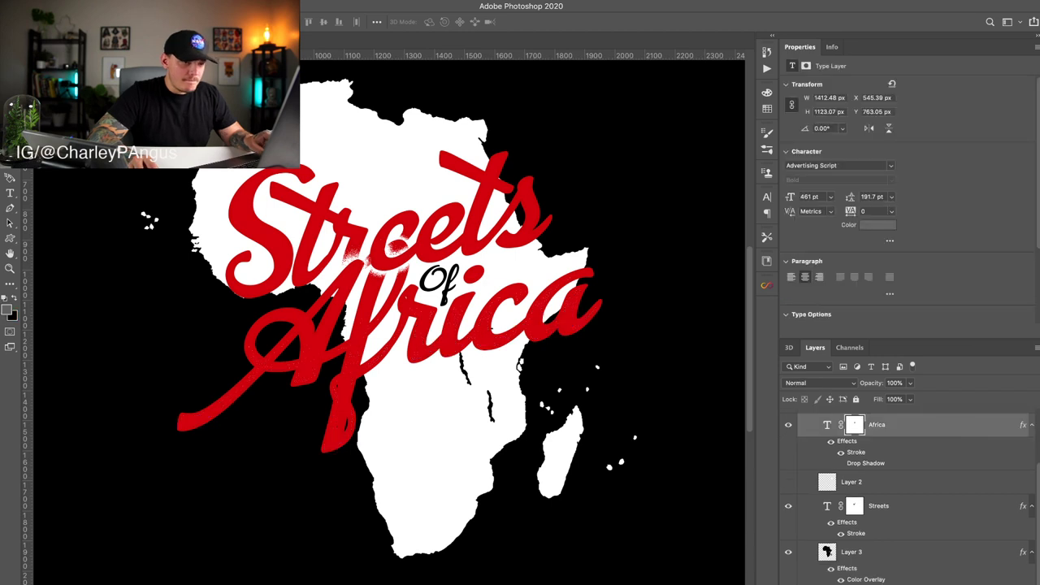
pyautogui.scroll(2, 906, 496)
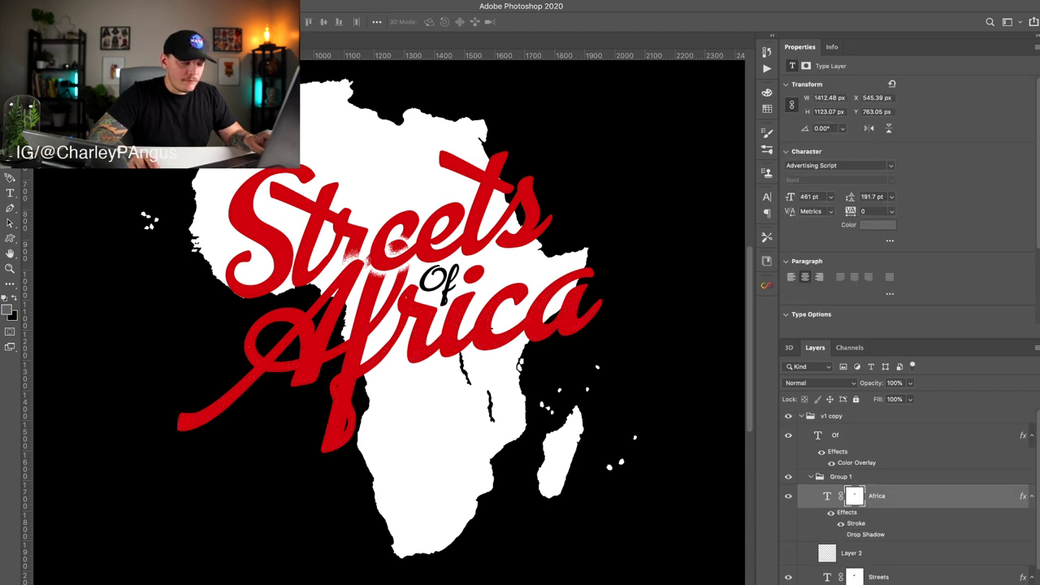
# Step: Merge Group 1 with the lettering and map into a single layer and duplicate the merged layer
pyautogui.click(811, 477)
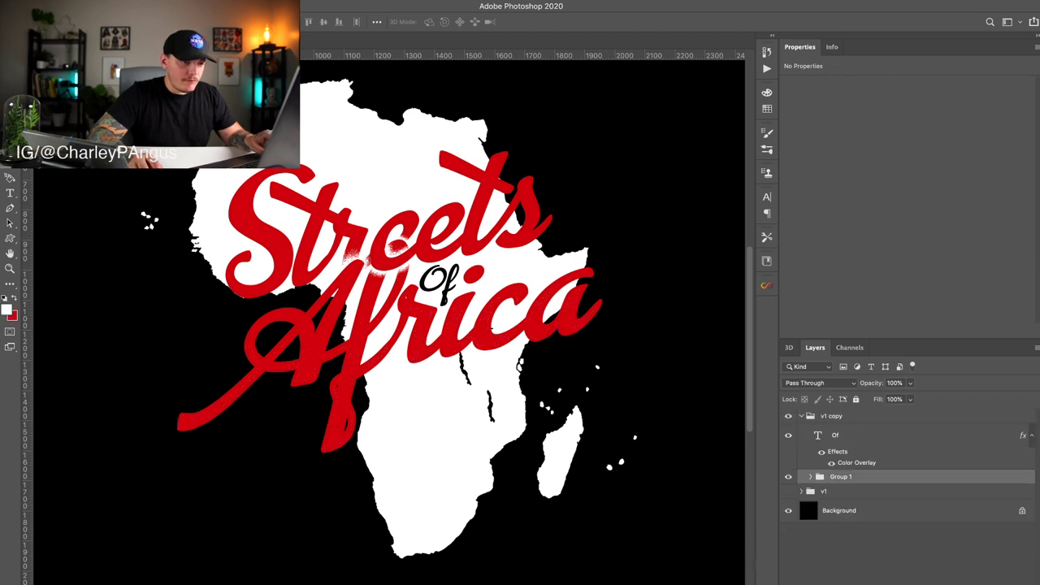
pyautogui.press('super+e')
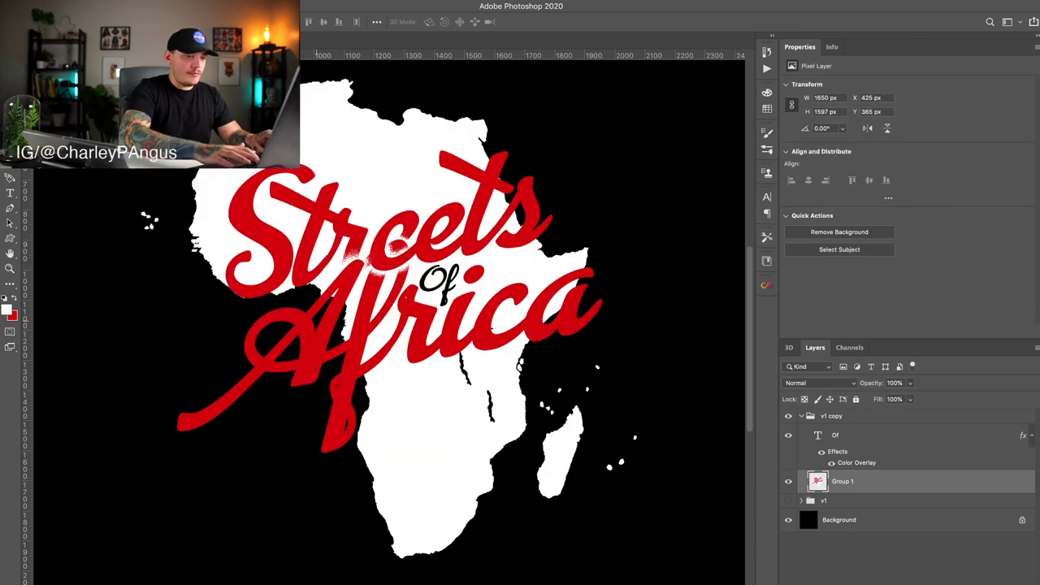
pyautogui.hotkey('ctrl', 'j')
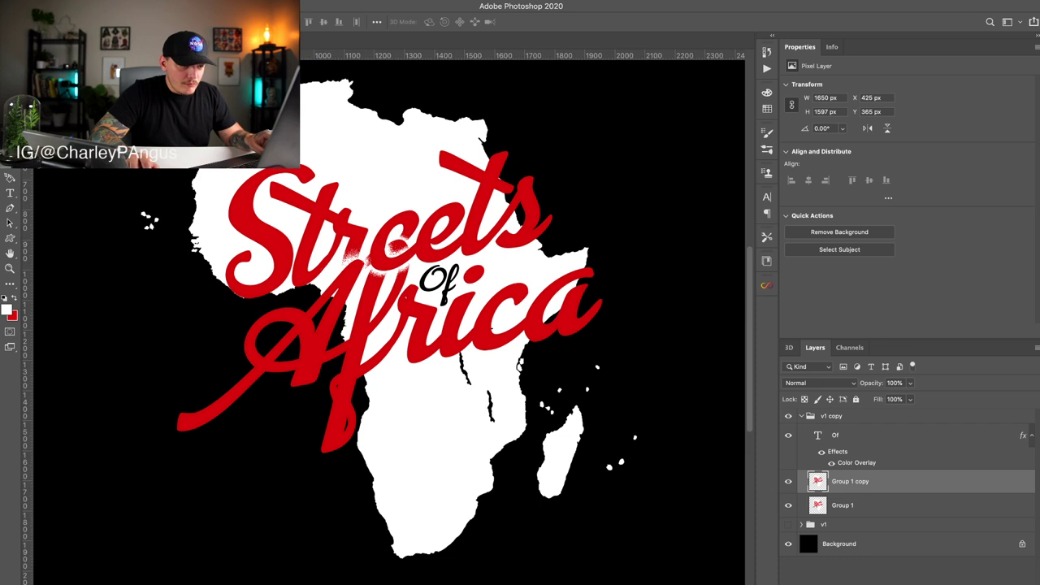
# Step: Try adding a Color Overlay effect to the lower merged Group 1 layer beneath its copy
pyautogui.click(843, 505)
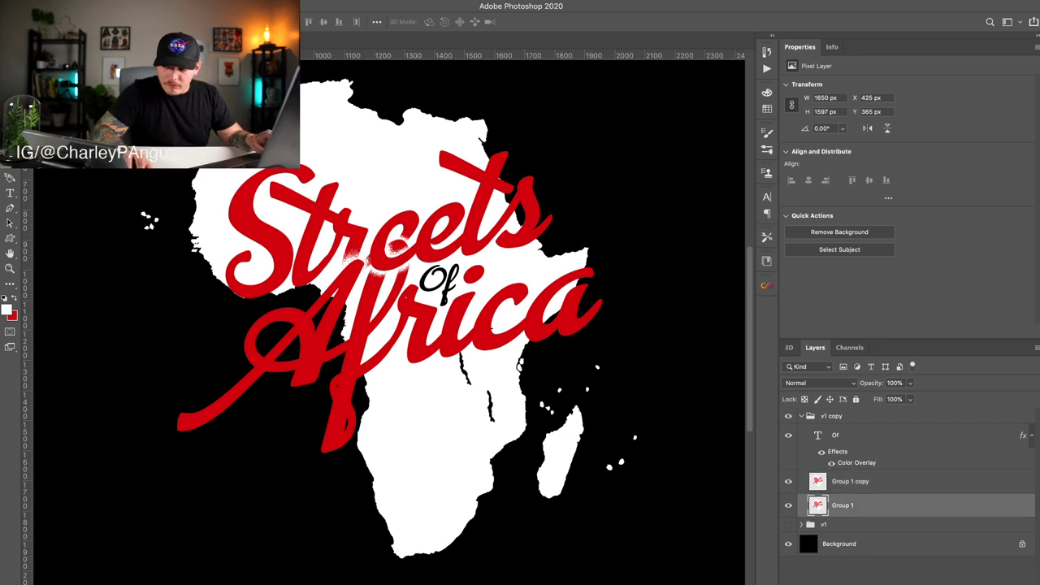
pyautogui.click(918, 561)
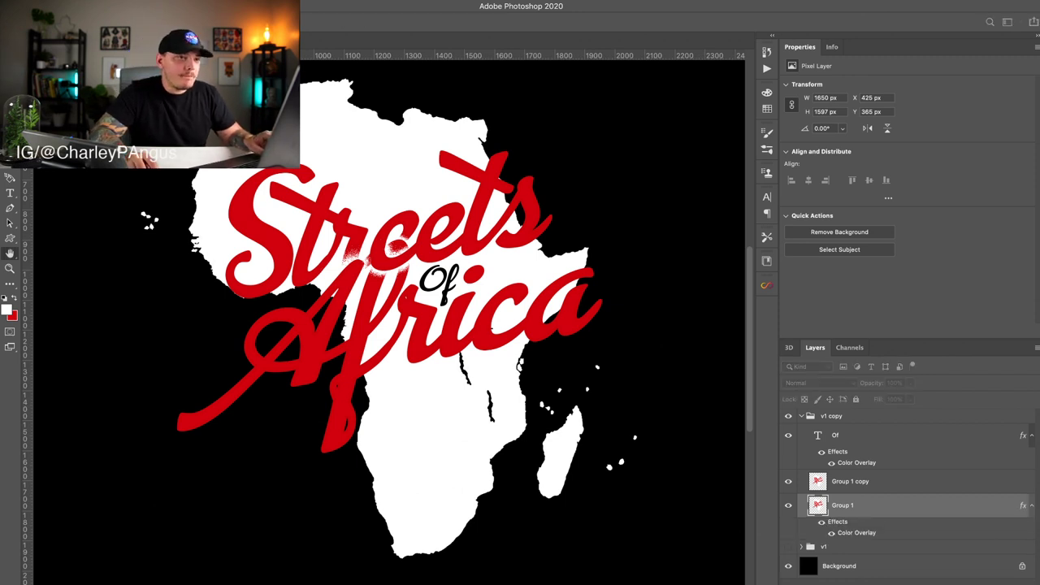
pyautogui.scroll(-1, 443, 304)
pyautogui.press('i')
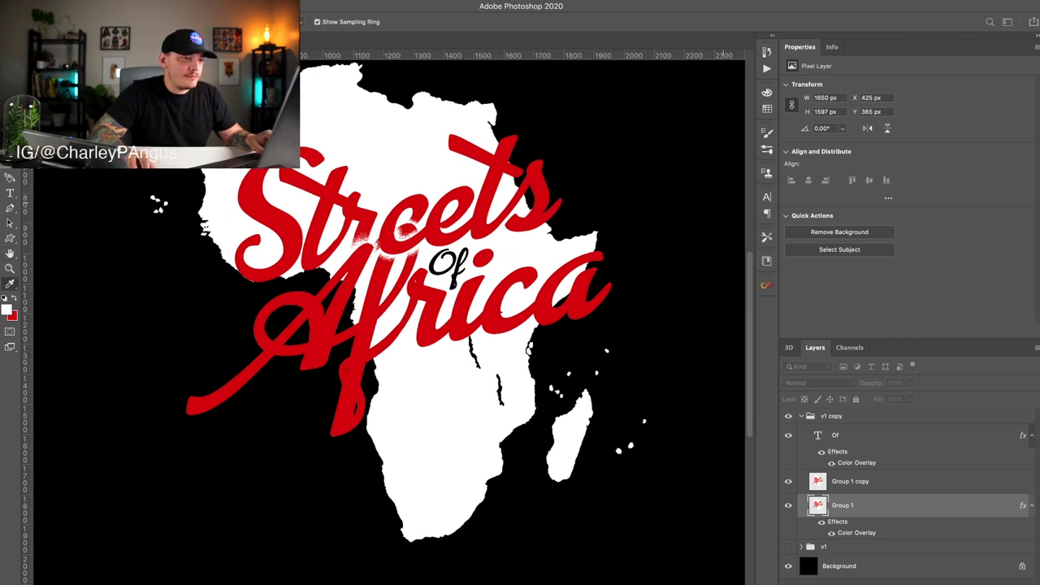
pyautogui.press('h')
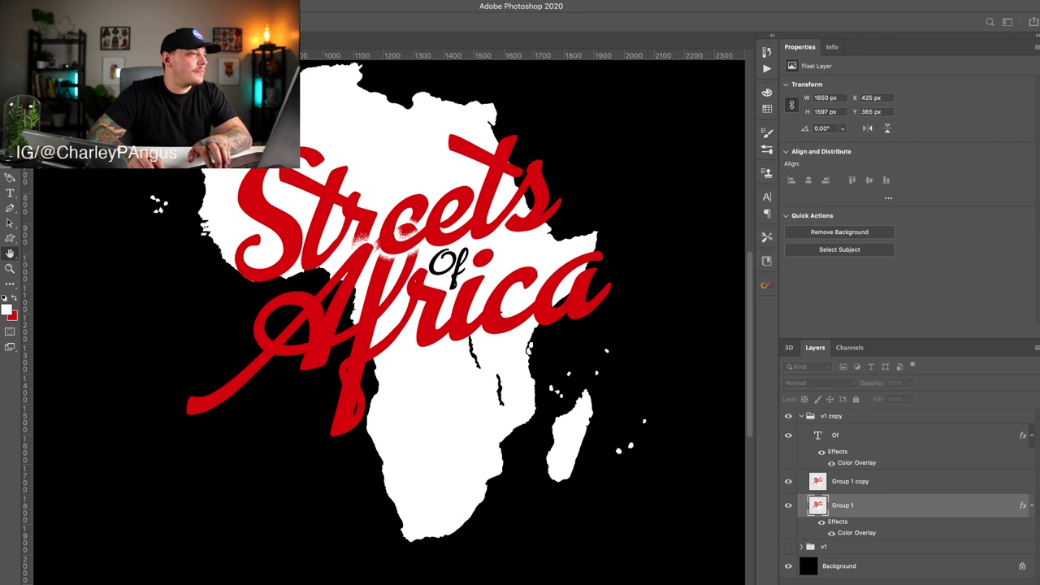
pyautogui.press('Return')
# Step: Try nudging the overlaid Group 1 layer sideways behind Group 1 copy to X 437 px
pyautogui.press('Right')
pyautogui.press('Right')
pyautogui.press('Right')
pyautogui.press('Right')
pyautogui.press('Right')
pyautogui.press('Right')
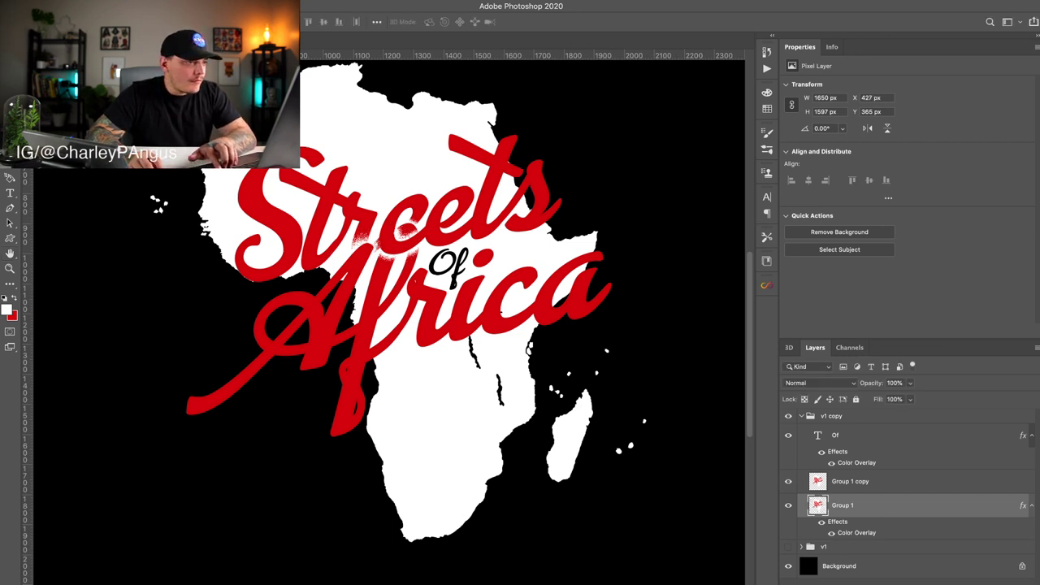
pyautogui.press('Right')
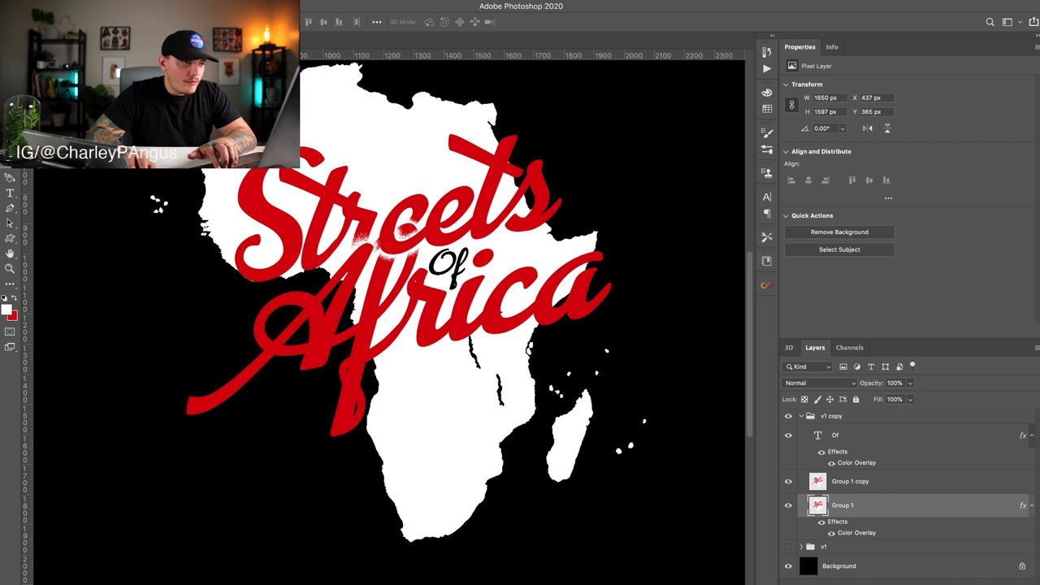
pyautogui.click(850, 482)
pyautogui.click(843, 505)
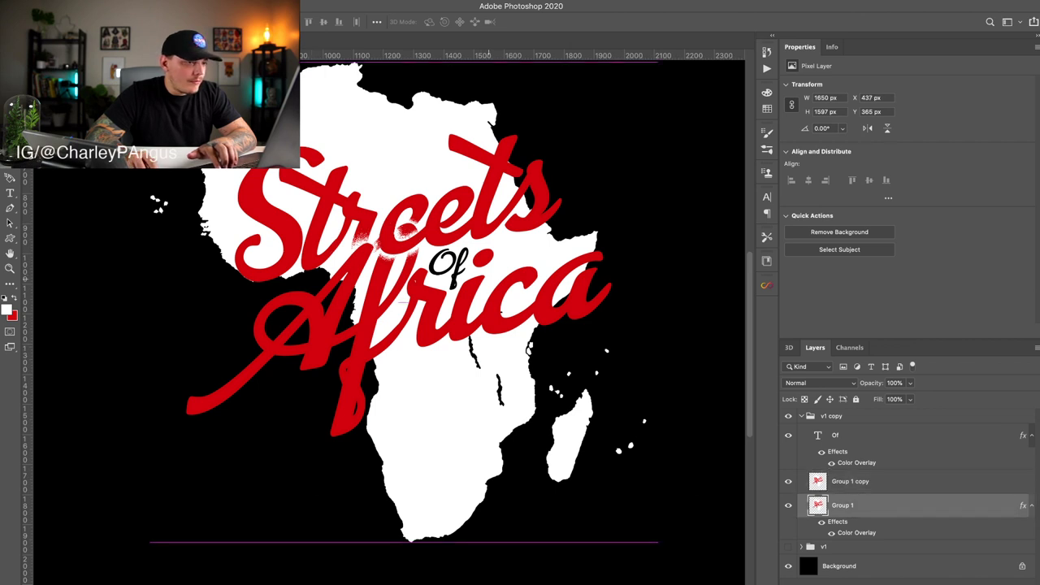
# Step: Undo the nudges, the Color Overlay, the duplication and the merge to restore Group 1 with its separate layers
pyautogui.hotkey('ctrl', 'z')
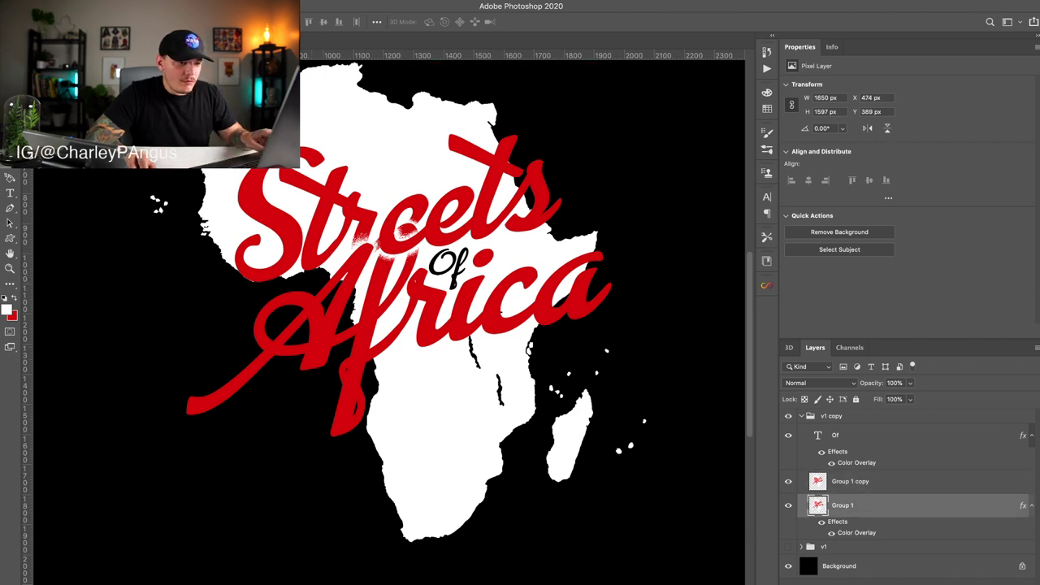
pyautogui.hotkey('ctrl', 'z')
pyautogui.hotkey('ctrl', 'z')
pyautogui.hotkey('ctrl', 'z')
pyautogui.hotkey('ctrl', 'z')
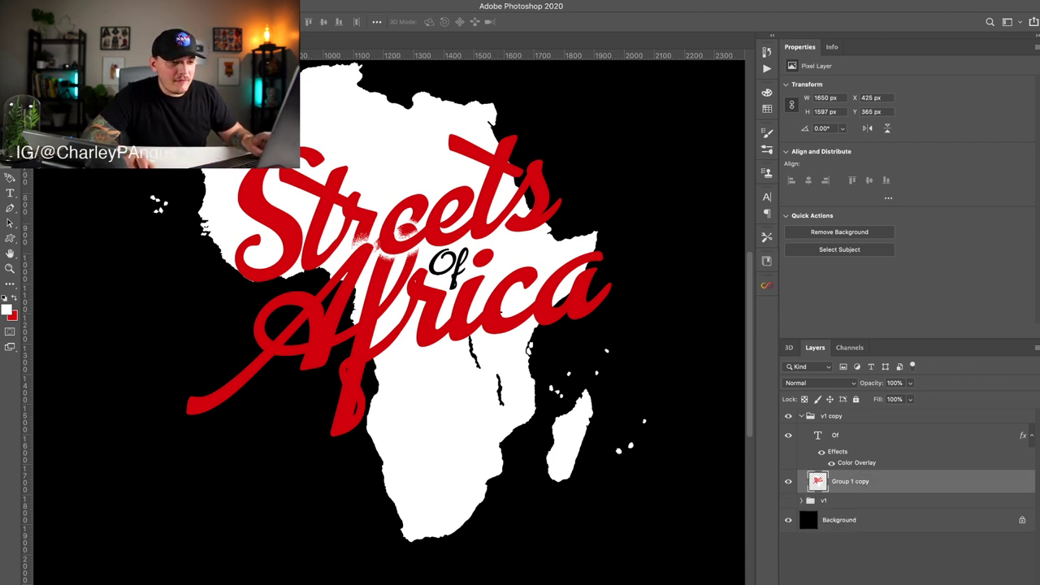
pyautogui.hotkey('ctrl', 'z')
pyautogui.hotkey('ctrl', 'z')
pyautogui.hotkey('ctrl', 'z')
pyautogui.hotkey('ctrl', 'z')
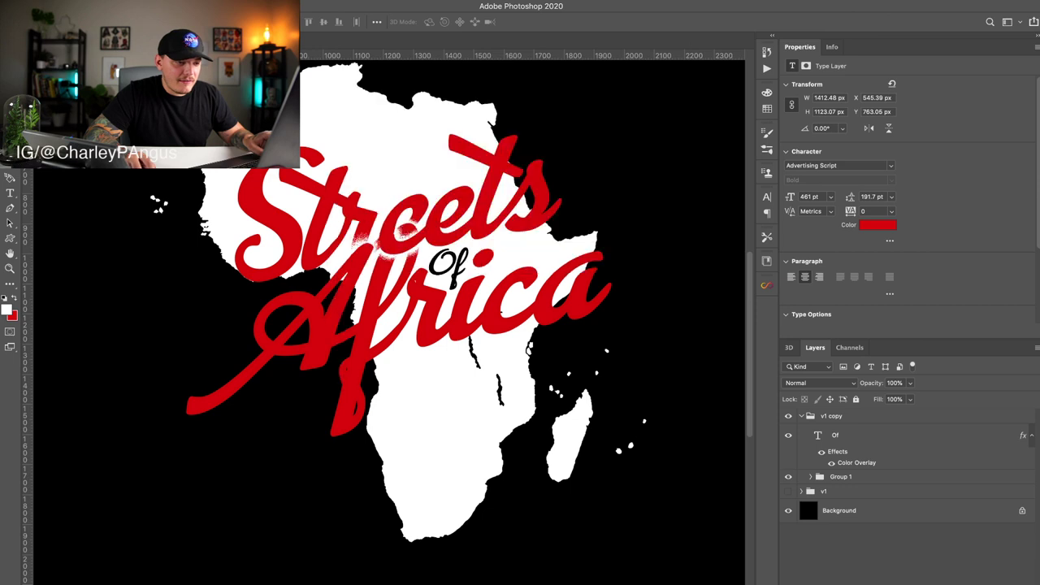
# Step: Move the Africa map, Layer 3, out of Group 1 to the top of the "v1 copy" group and hide it
pyautogui.click(810, 477)
pyautogui.scroll(-4, 906, 495)
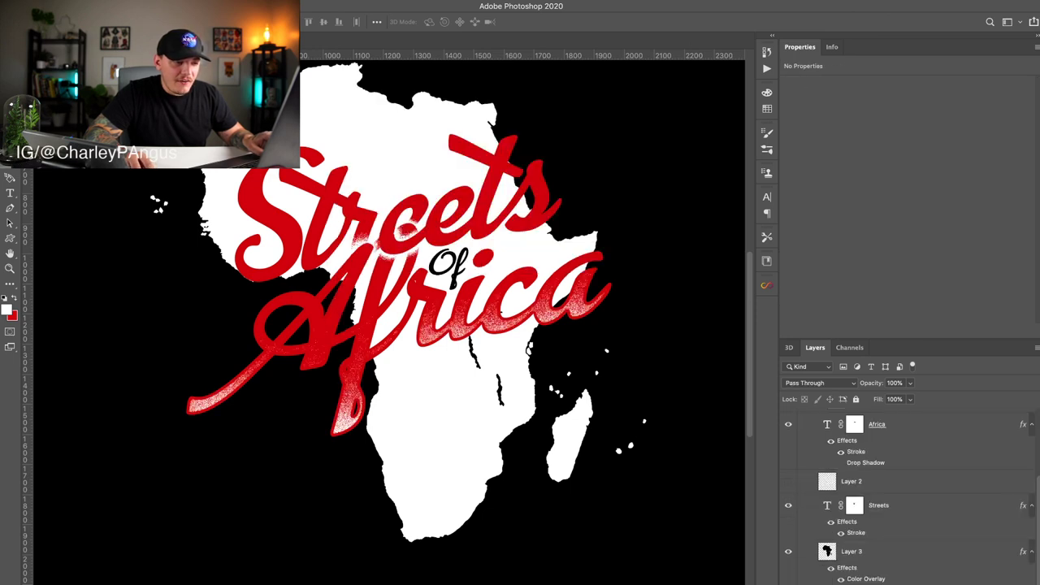
pyautogui.scroll(1, 906, 496)
pyautogui.moveTo(851, 572); pyautogui.dragTo(851, 425)
pyautogui.click(788, 436)
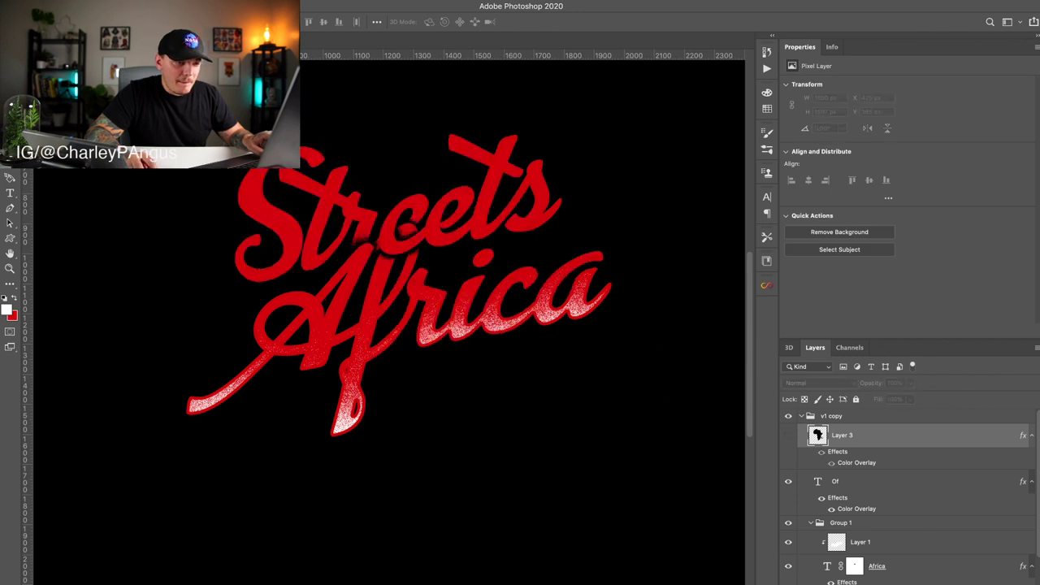
# Step: Delete the clipped grain layer, Layer 1, above the "Africa" text inside Group 1 again
pyautogui.click(853, 481)
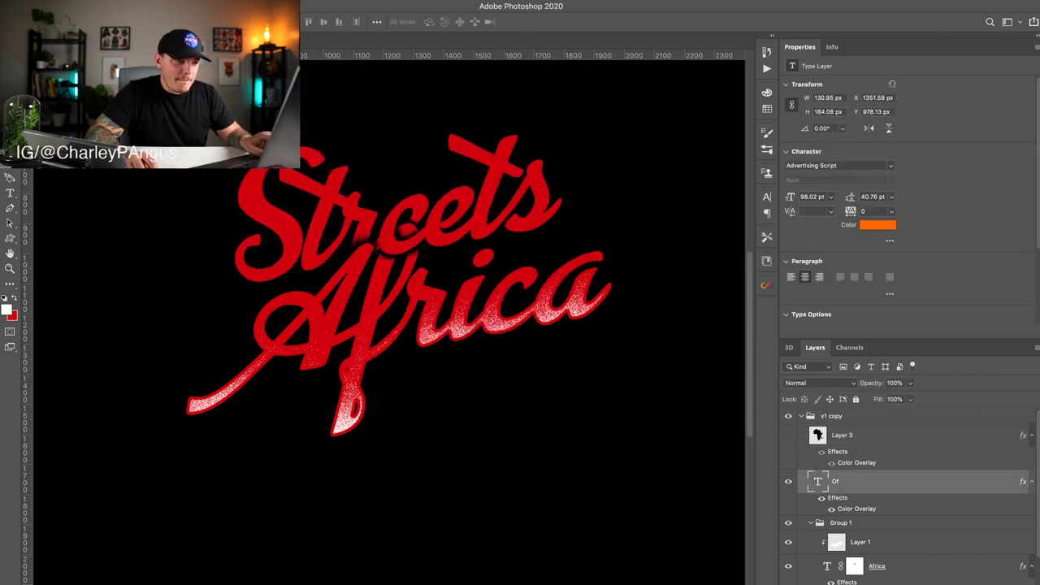
pyautogui.click(866, 542)
pyautogui.press('Delete')
pyautogui.hotkey('alt', ']')
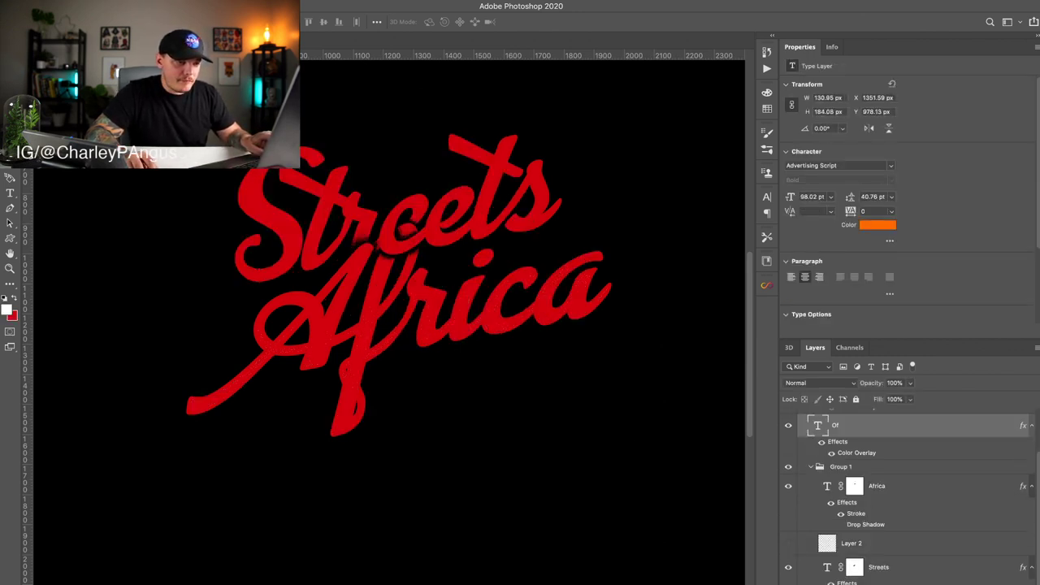
# Step: Rasterize the "Of" text and the Group 1 lettering with their layer styles and merge them into one layer
pyautogui.press('super+alt+a')
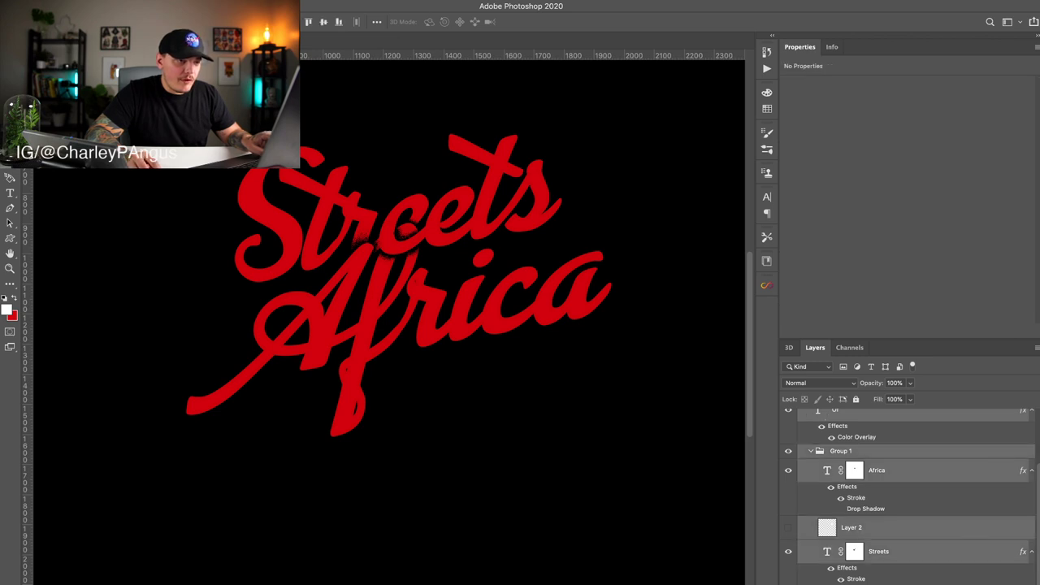
pyautogui.press('super+shift+alt+r')
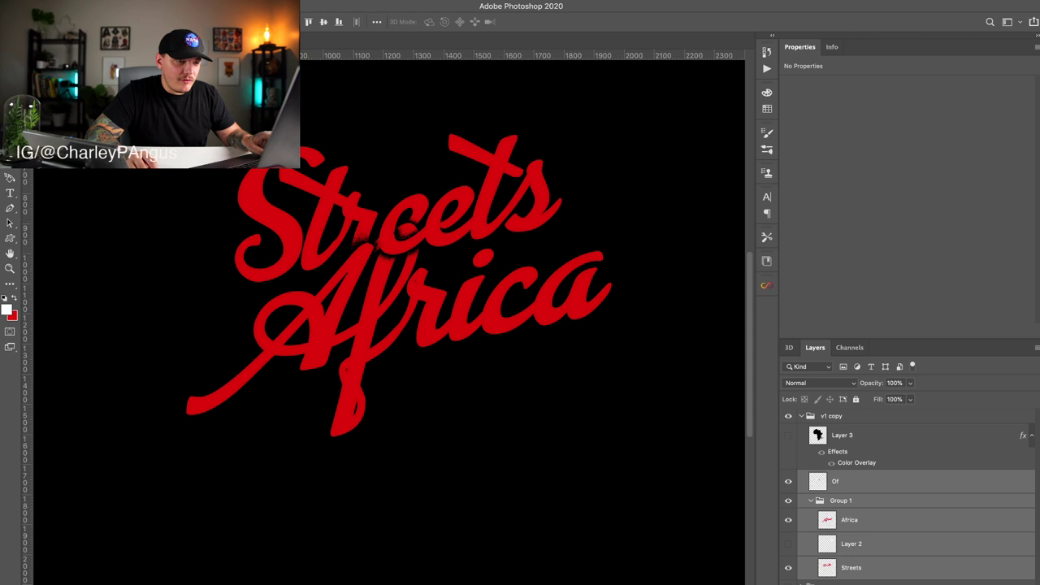
pyautogui.press('super+e')
# Step: Show the Africa map, place it beneath the merged lettering layer, and duplicate the lettering layer
pyautogui.click(788, 436)
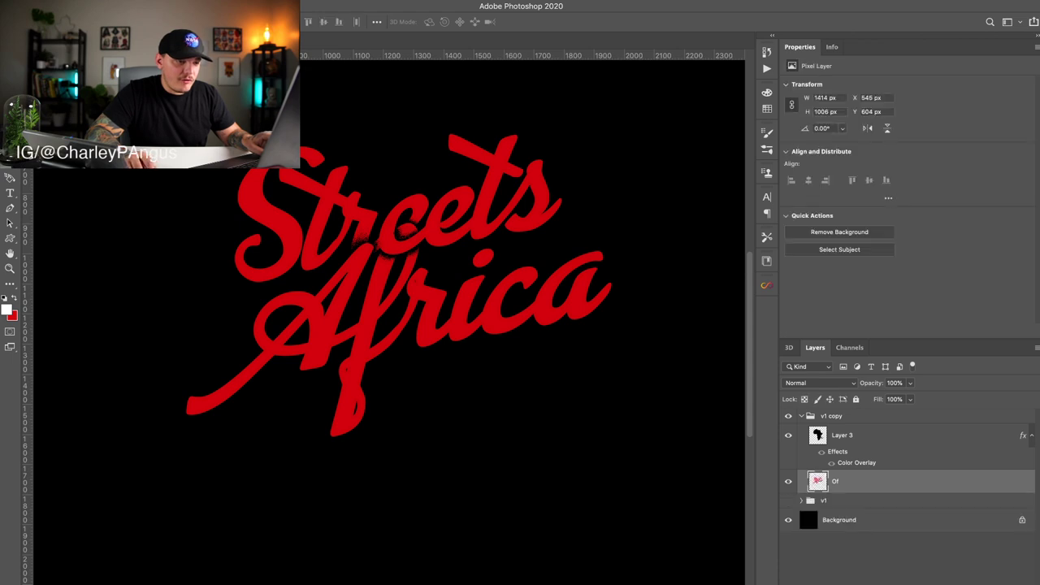
pyautogui.moveTo(843, 436); pyautogui.dragTo(843, 495)
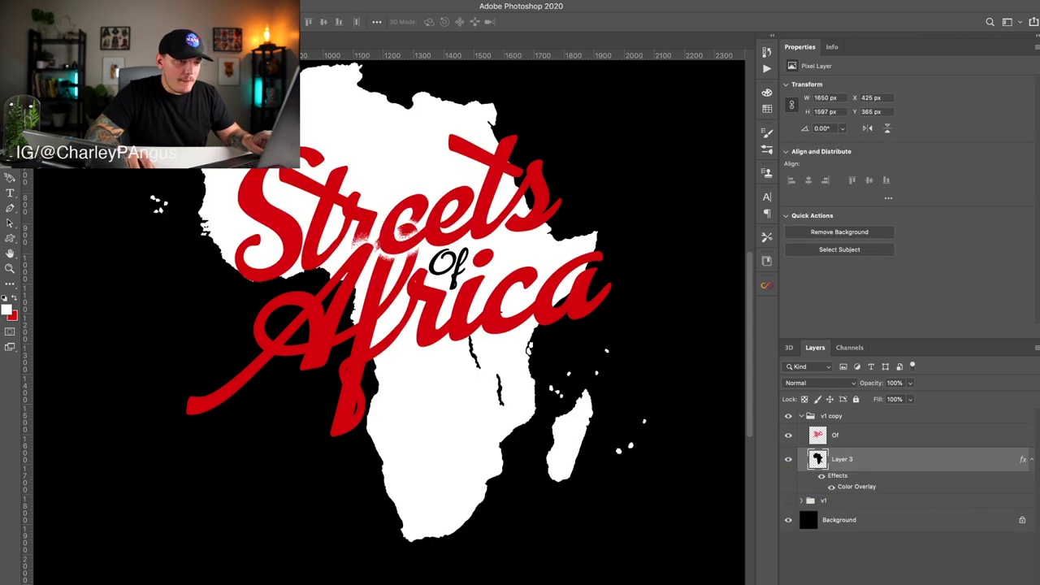
pyautogui.hotkey('alt', ']')
pyautogui.press('super+j')
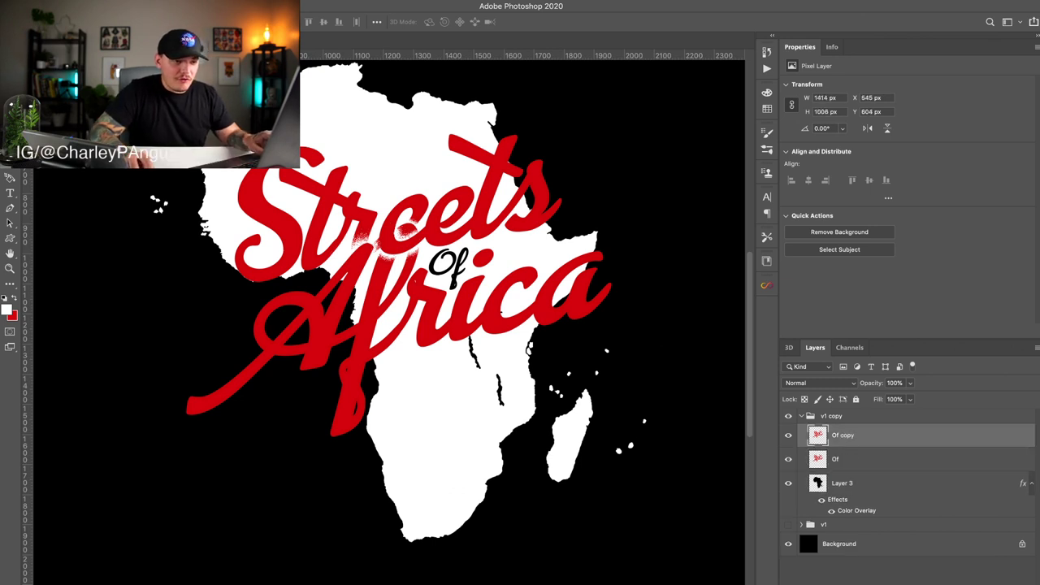
# Step: Add a black Color Overlay to the lower lettering layer, "Of"
pyautogui.doubleClick(836, 460)
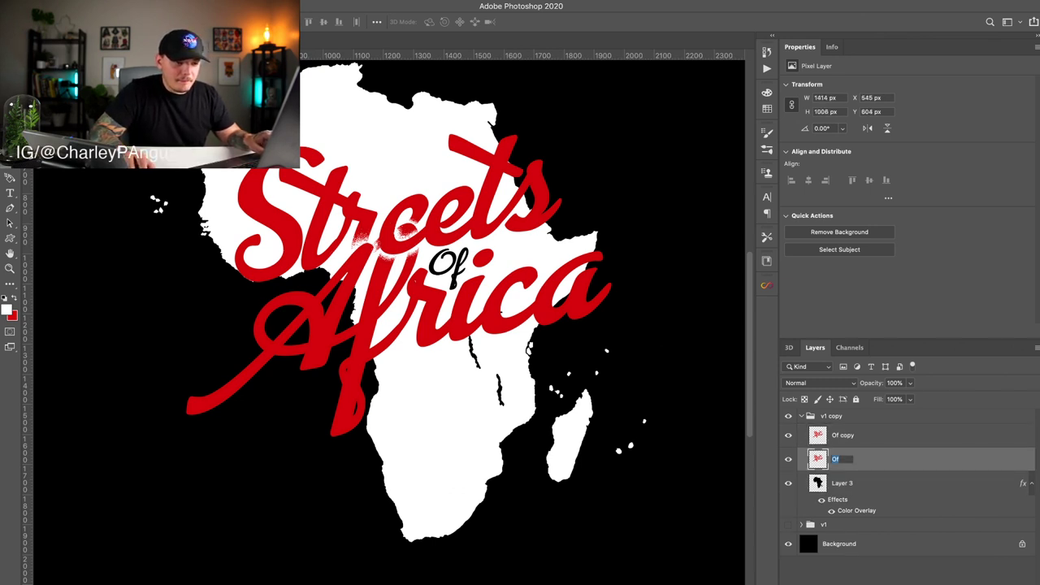
pyautogui.press('Return')
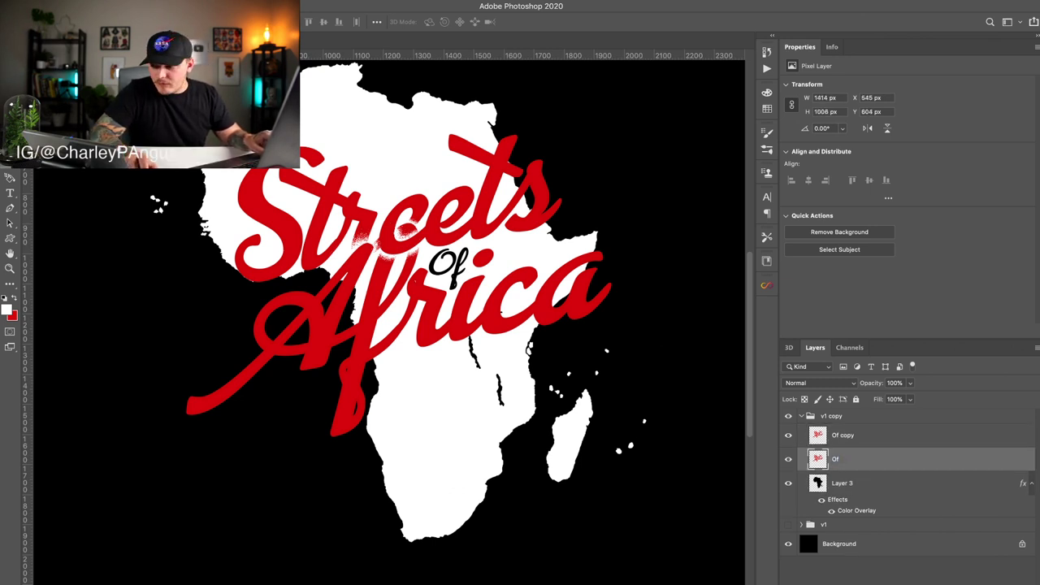
pyautogui.doubleClick(918, 460)
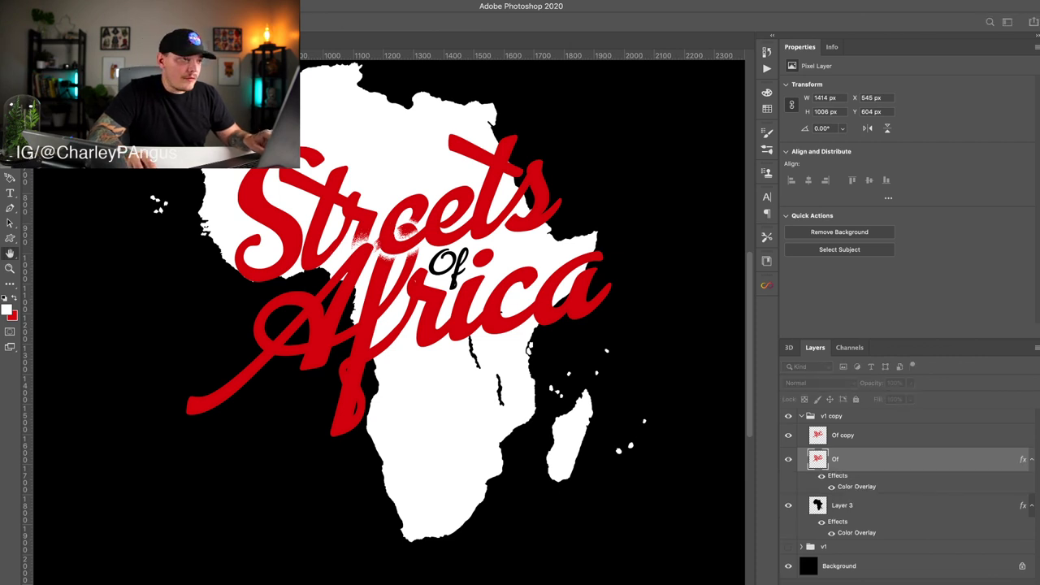
pyautogui.press('Return')
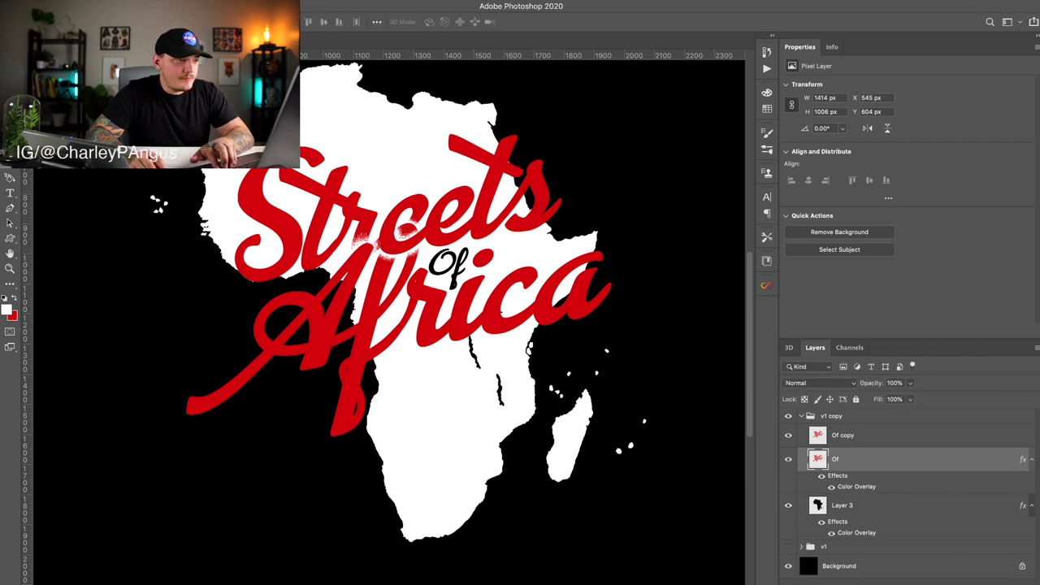
# Step: Nudge the black "Of" lettering layer right and down to X 557 px, Y 611 px to form an offset shadow
pyautogui.press('Right')
pyautogui.press('Right')
pyautogui.press('Right')
pyautogui.press('Right')
pyautogui.press('Right')
pyautogui.press('Right')
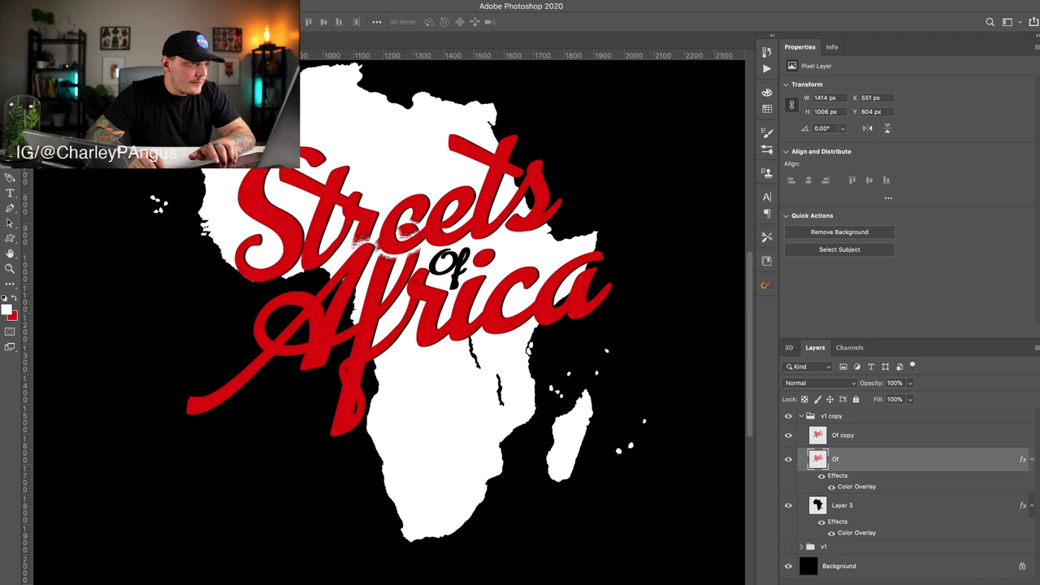
pyautogui.press('Down')
pyautogui.press('Down')
pyautogui.press('Down')
pyautogui.press('Right')
pyautogui.press('Right')
pyautogui.press('Right')
pyautogui.press('Right')
pyautogui.press('Right')
pyautogui.press('Right')
pyautogui.press('Down')
pyautogui.press('Down')
pyautogui.press('Down')
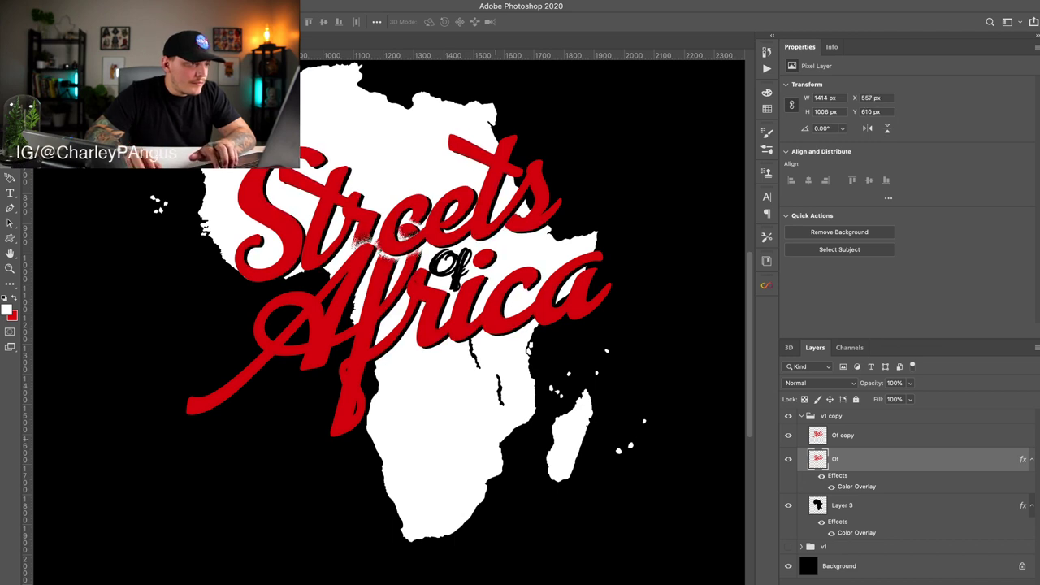
pyautogui.press('Down')
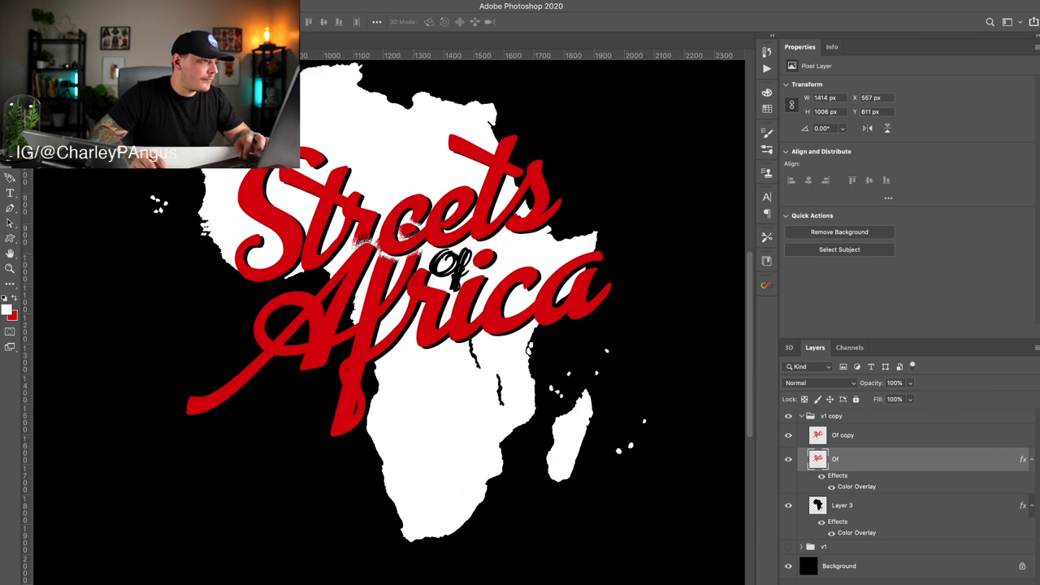
# Step: Try erasing the black shadow behind the word "Of" with the Eraser and undo the stroke
pyautogui.press('e')
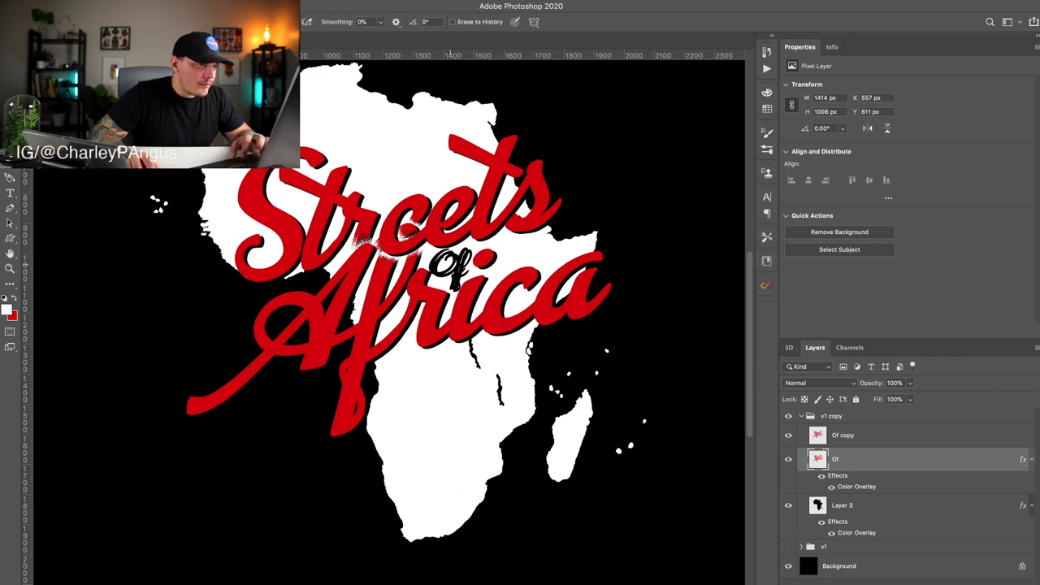
pyautogui.press('super+plus')
pyautogui.press('super+plus')
pyautogui.moveTo(490, 203)
pyautogui.mouseDown()
pyautogui.moveTo(455, 255)
pyautogui.moveTo(473, 234)
pyautogui.mouseUp()
pyautogui.press('super+z')
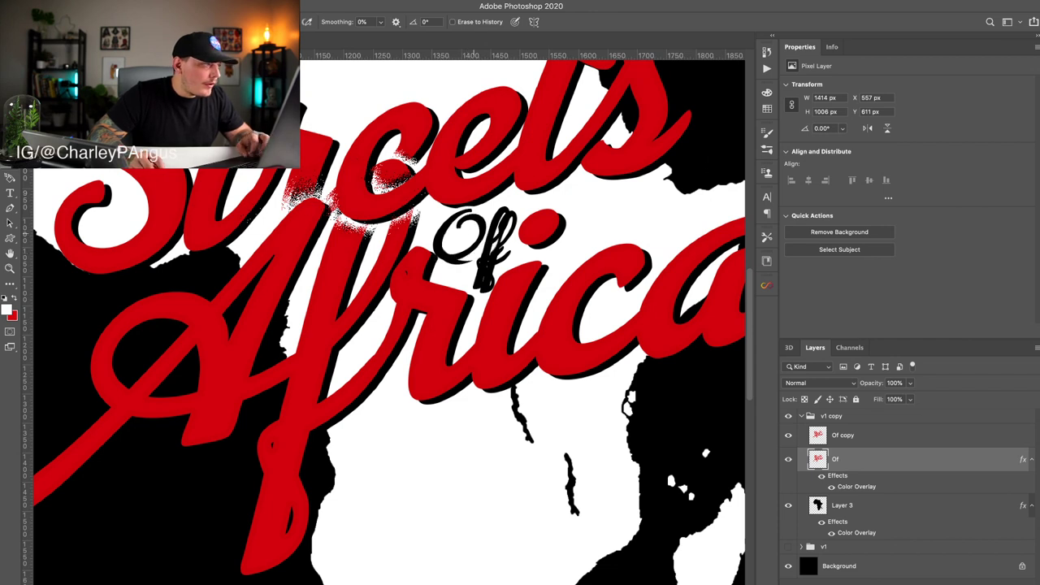
pyautogui.press('super+z')
# Step: Outline the word "Of" with a lasso selection, delete its offset shadow from the black layer, and deselect
pyautogui.press('l')
pyautogui.scroll(3, 486, 225)
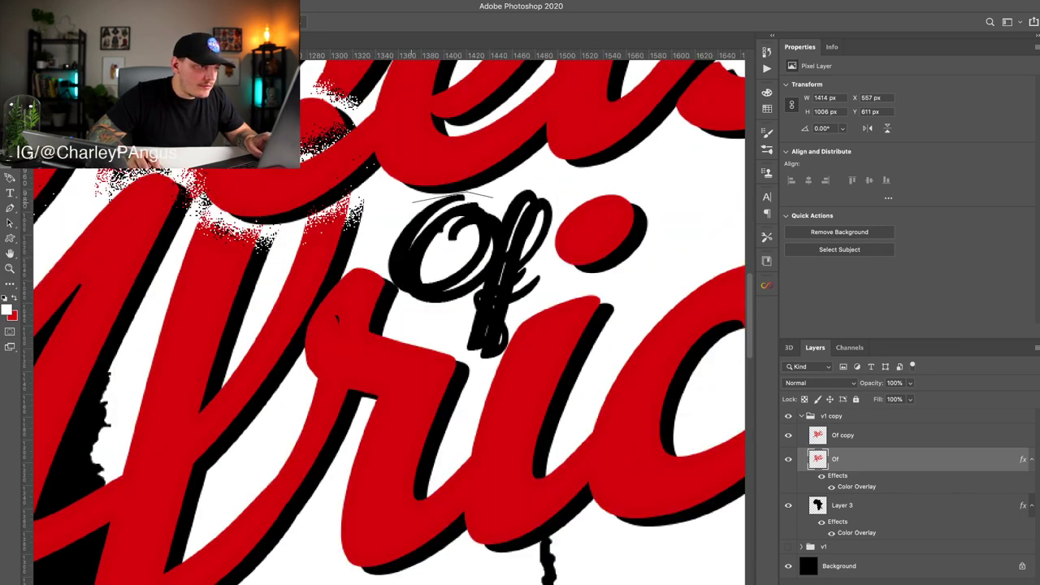
pyautogui.click(404, 203)
pyautogui.click(377, 262)
pyautogui.moveTo(392, 286)
pyautogui.mouseDown()
pyautogui.moveTo(452, 328)
pyautogui.moveTo(471, 361)
pyautogui.moveTo(490, 360)
pyautogui.moveTo(551, 268)
pyautogui.moveTo(552, 184)
pyautogui.mouseUp()
pyautogui.click(555, 180)
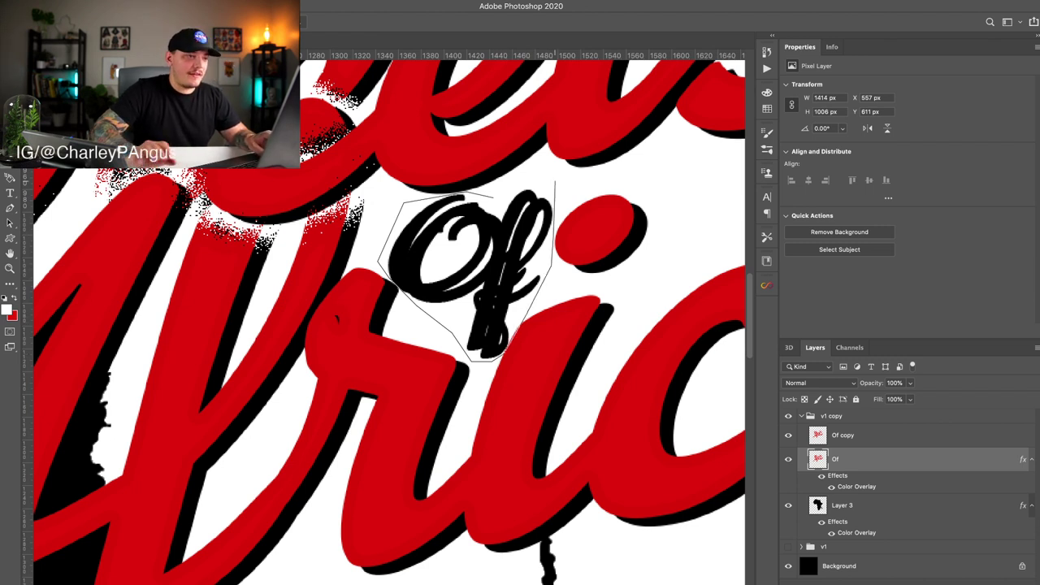
pyautogui.doubleClick(531, 179)
pyautogui.press('Delete')
pyautogui.hotkey('ctrl', 'd')
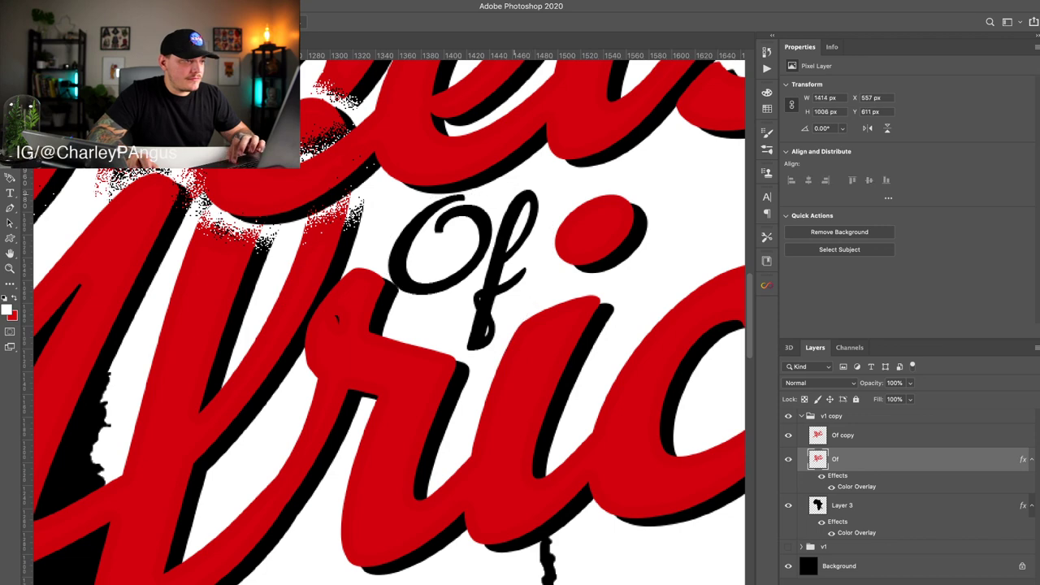
# Step: Rasterize the layer style of the Africa map on Layer 3 so its white Color Overlay is baked into the pixels
pyautogui.hotkey('ctrl', '-')
pyautogui.scroll(-5, 389, 323)
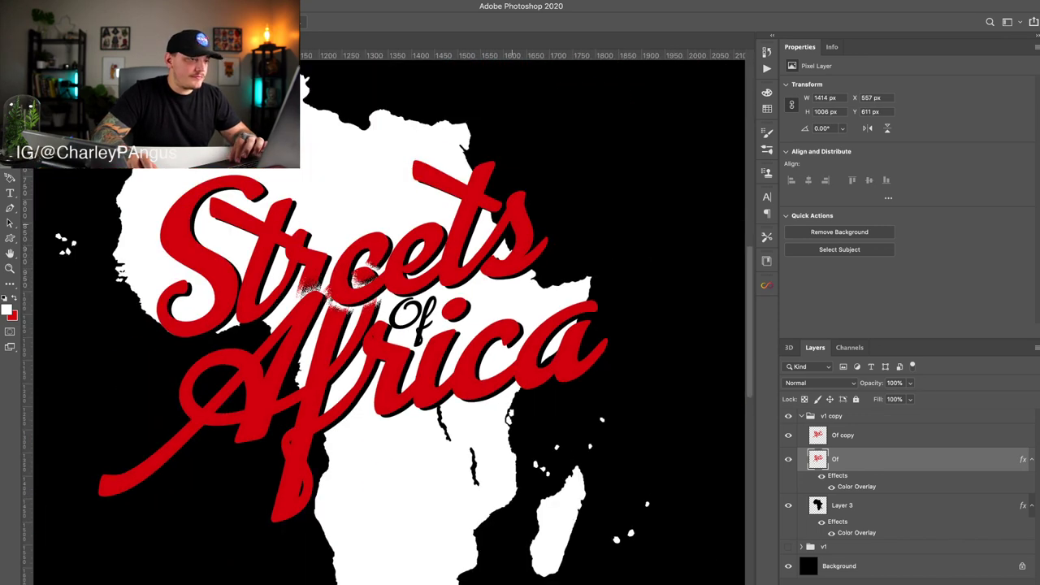
pyautogui.scroll(-2, 389, 333)
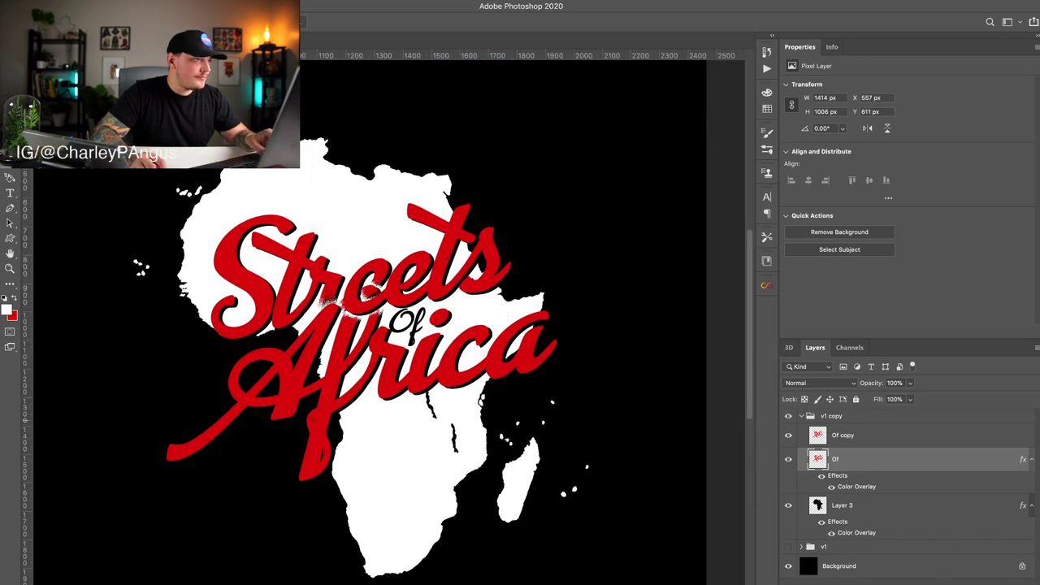
pyautogui.press('v')
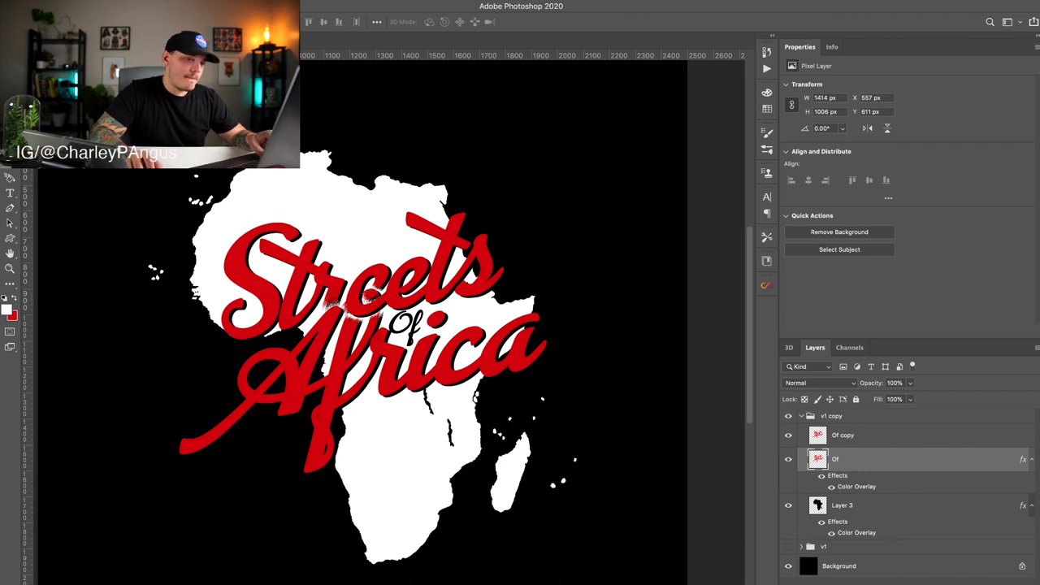
pyautogui.click(843, 506)
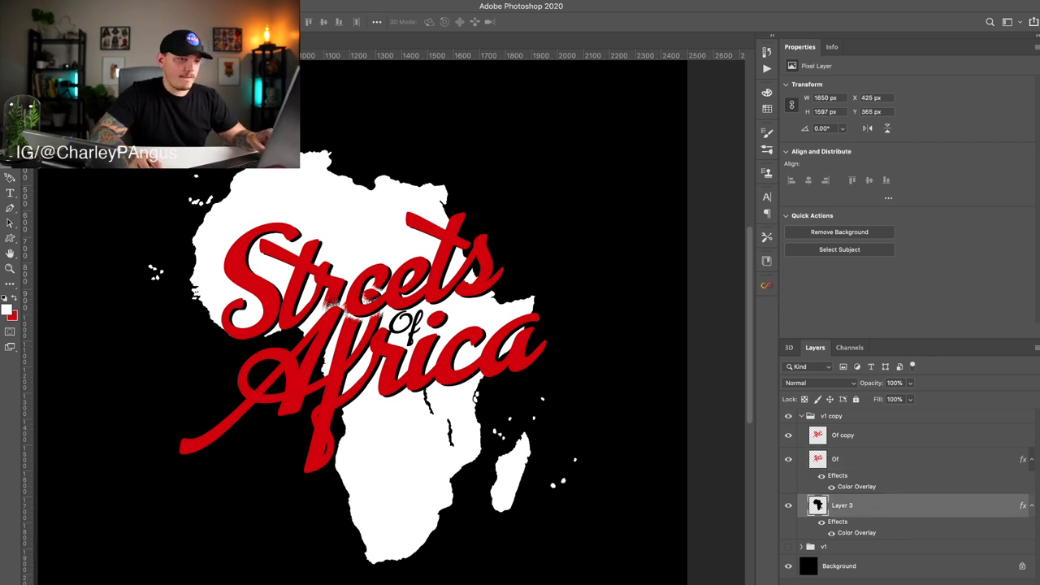
pyautogui.hotkey('ctrl', 'z')
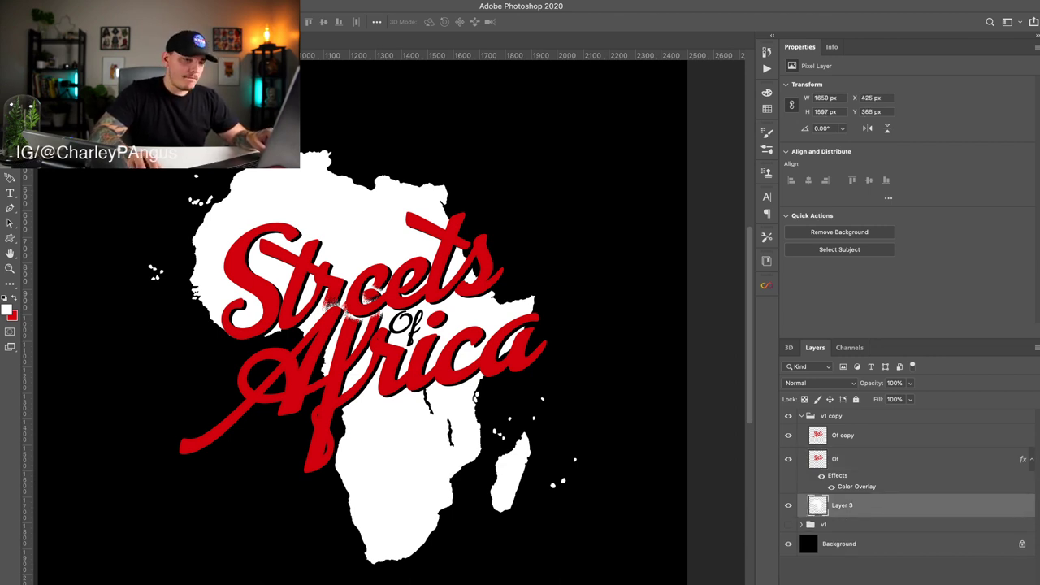
# Step: Add a new empty layer above Layer 3 and clip it to the Africa map
pyautogui.hotkey('ctrl', 'shift', 'alt', 'n')
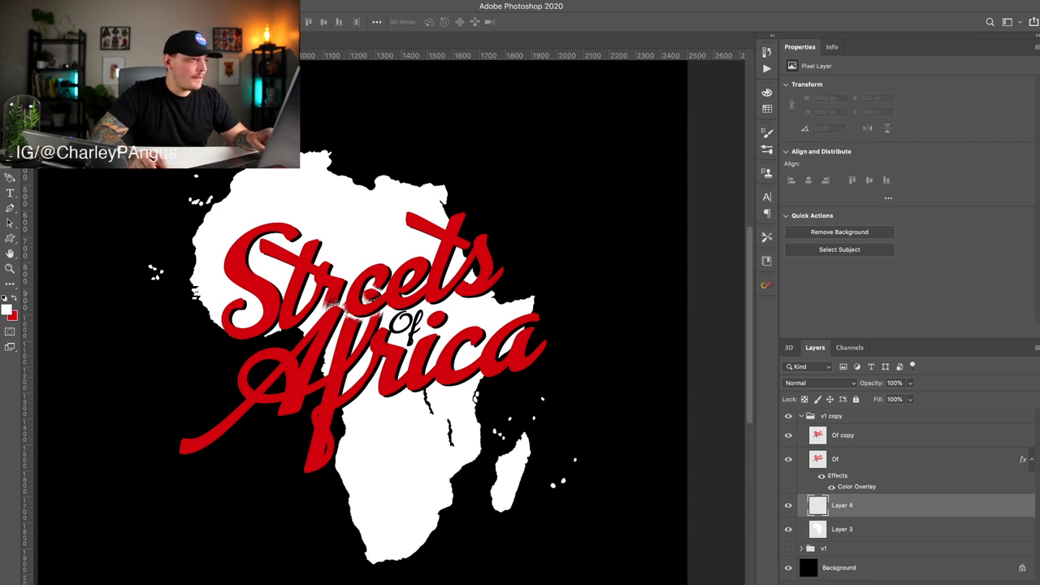
pyautogui.hotkey('ctrl', 'alt', 'g')
pyautogui.scroll(-1, 295, 360)
# Step: Brush grainy red shading over the southern and northern ends of the Africa map on the clipped layer
pyautogui.press('b')
pyautogui.press('x')
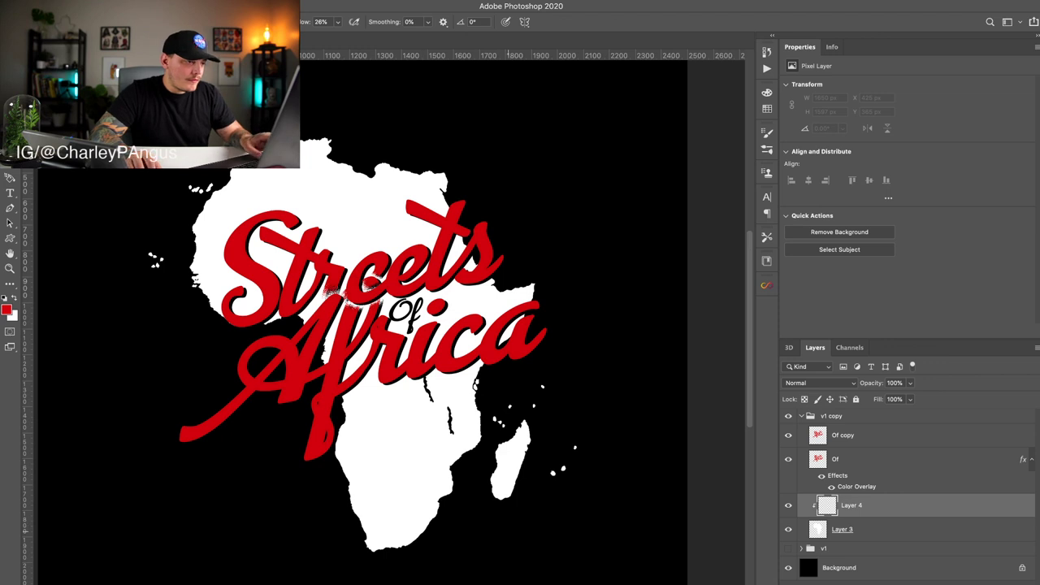
pyautogui.moveTo(502, 556); pyautogui.dragTo(292, 561)
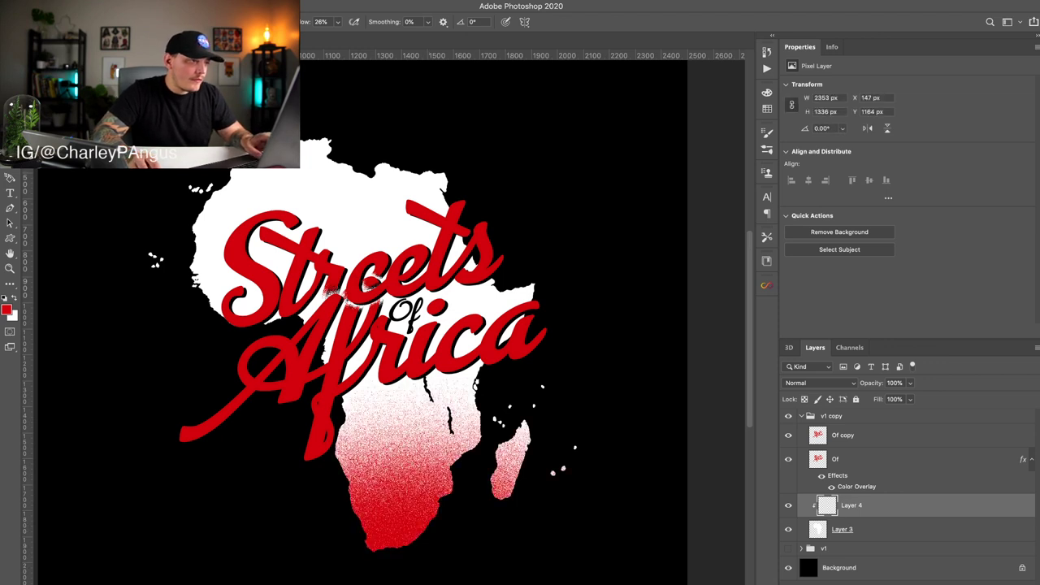
pyautogui.moveTo(276, 81); pyautogui.dragTo(325, 77)
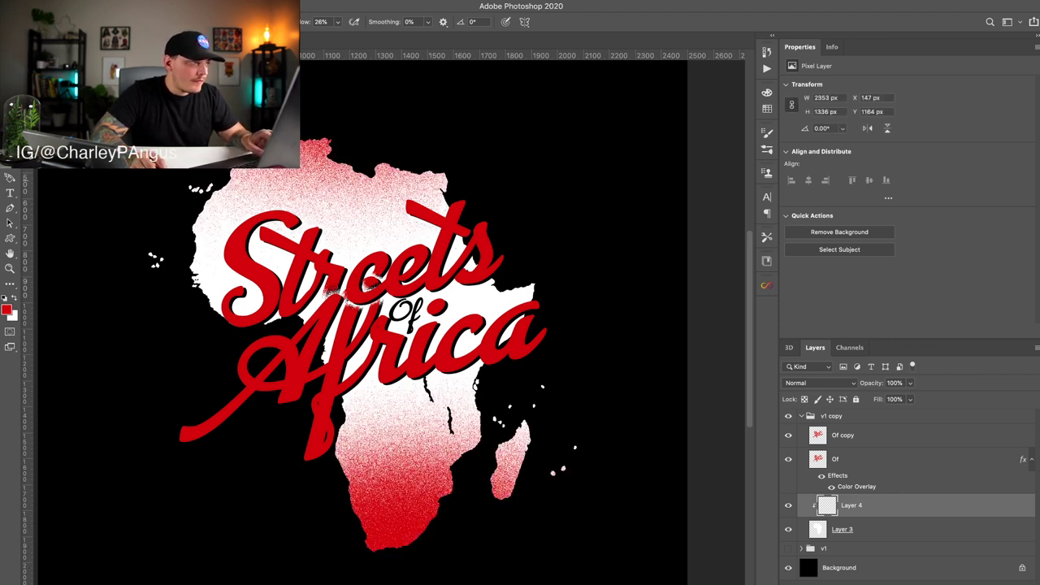
pyautogui.press('v')
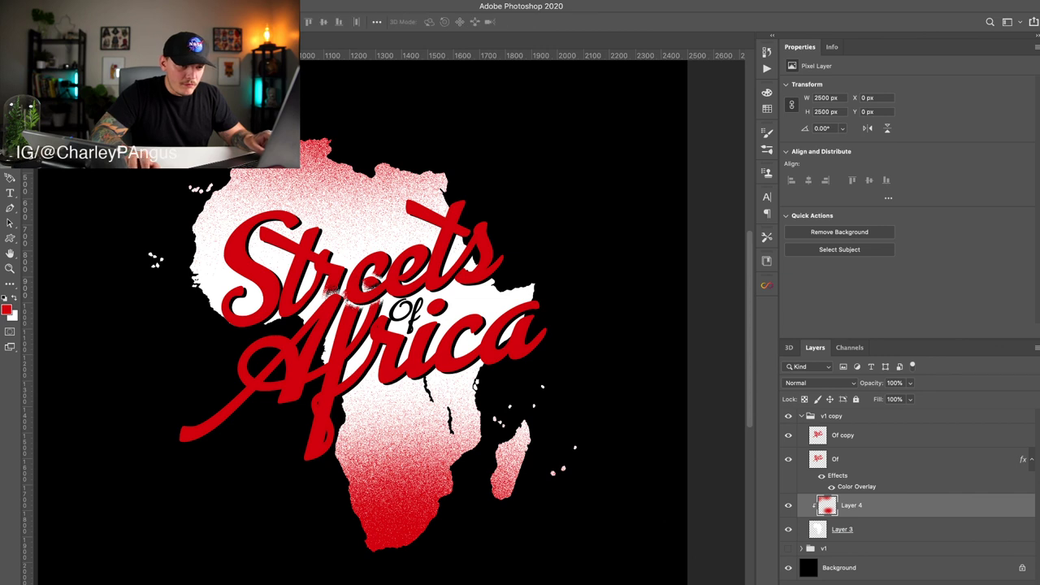
# Step: Try a white Stroke effect around the Africa map on Layer 3
pyautogui.click(847, 529)
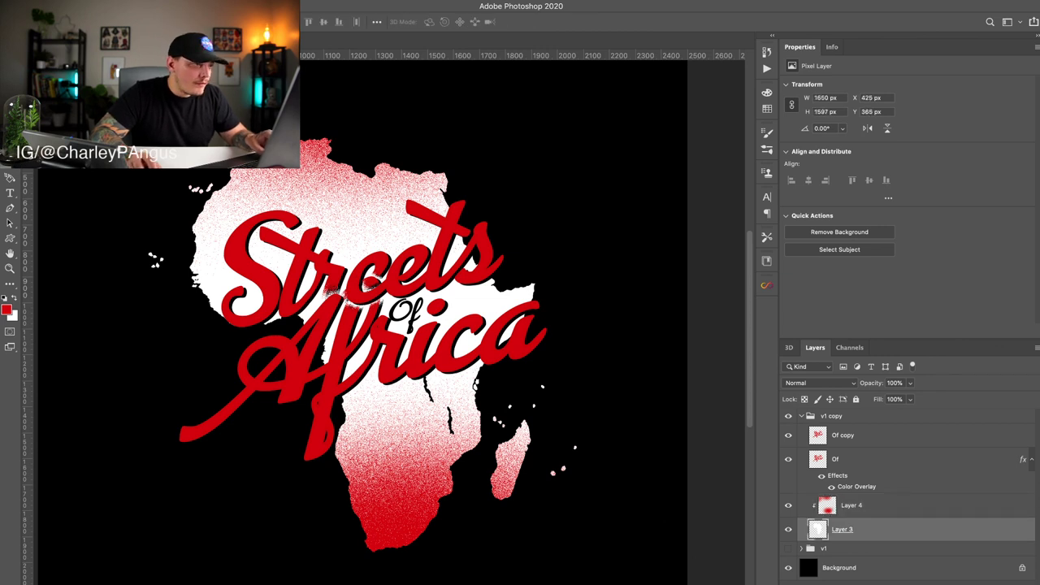
pyautogui.click(877, 497)
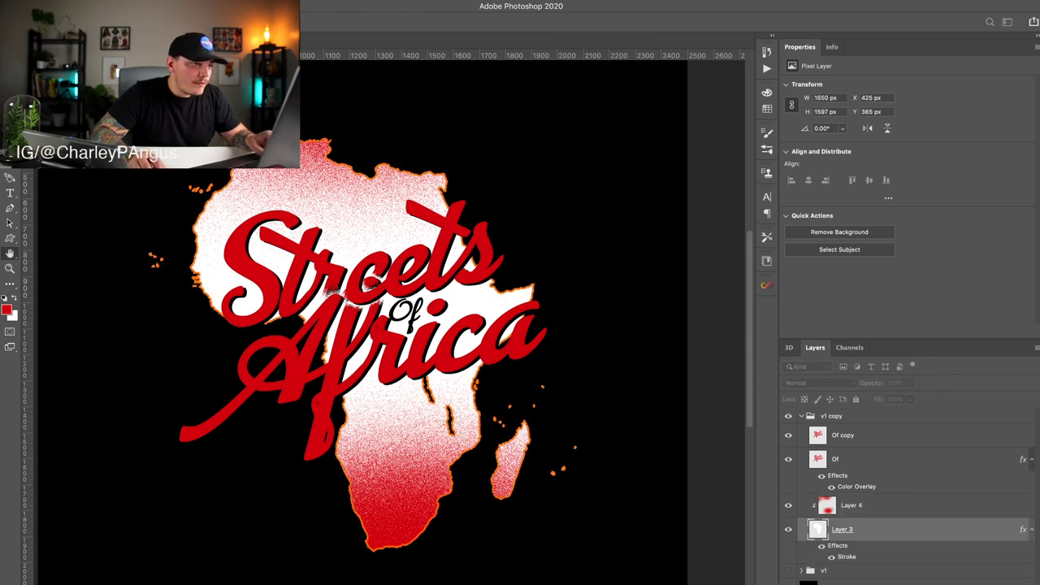
pyautogui.press('i')
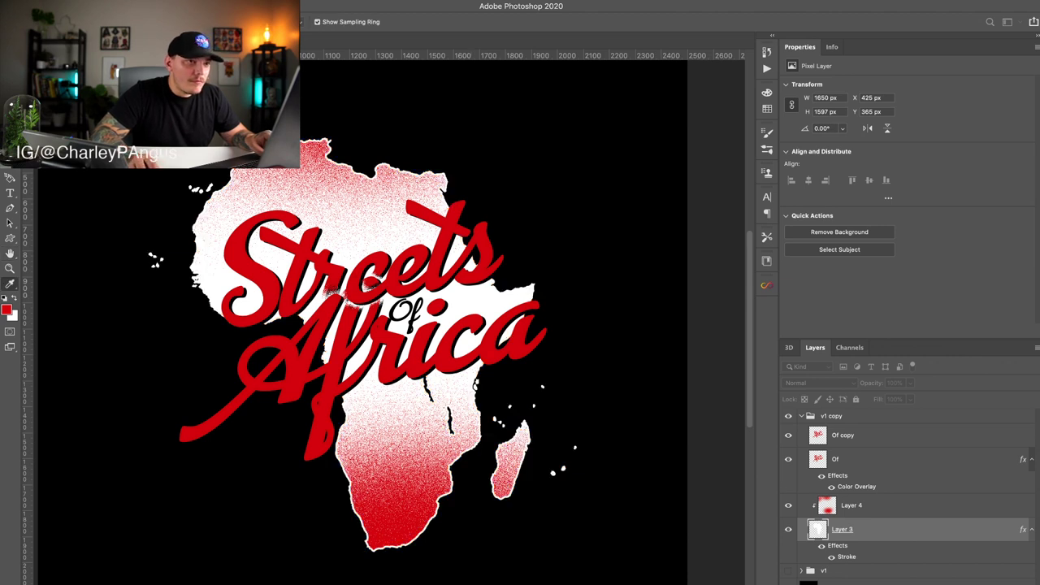
pyautogui.press('h')
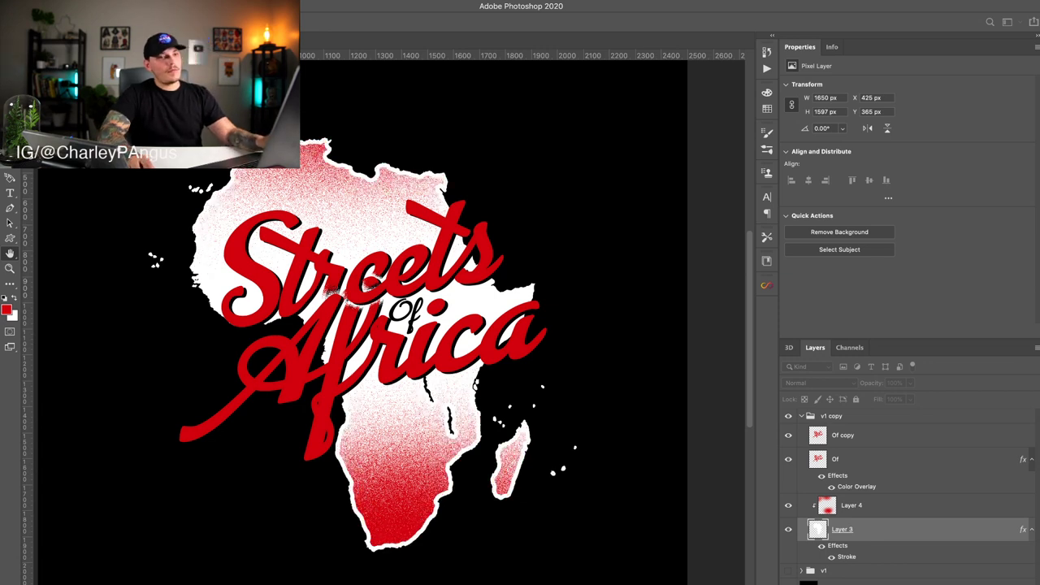
pyautogui.press('Escape')
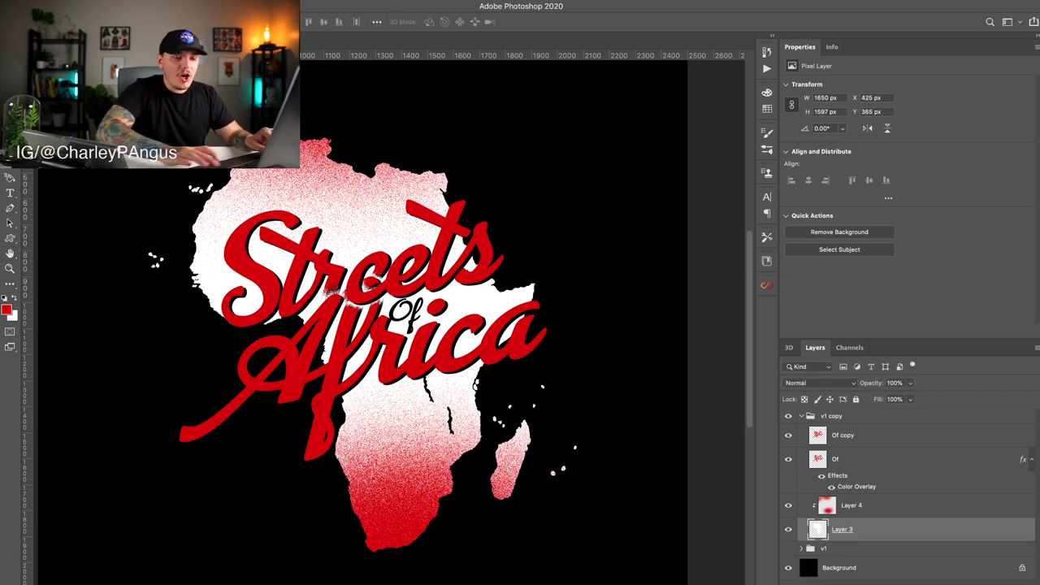
# Step: Replace the painted Layer 4 with a red-to-transparent gradient fill layer clipped to the Africa map
pyautogui.click(852, 506)
pyautogui.press('Delete')
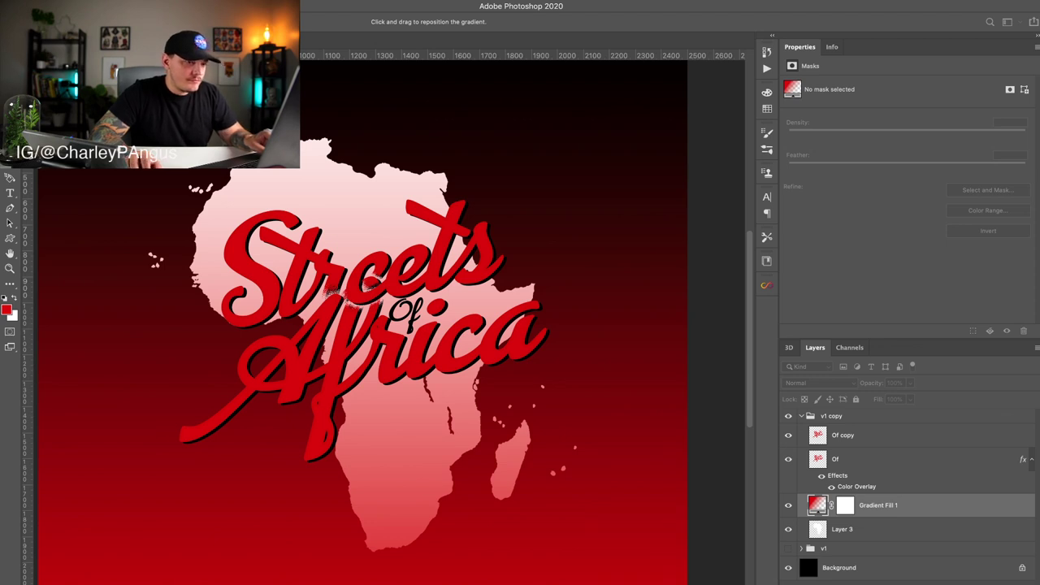
pyautogui.press('Return')
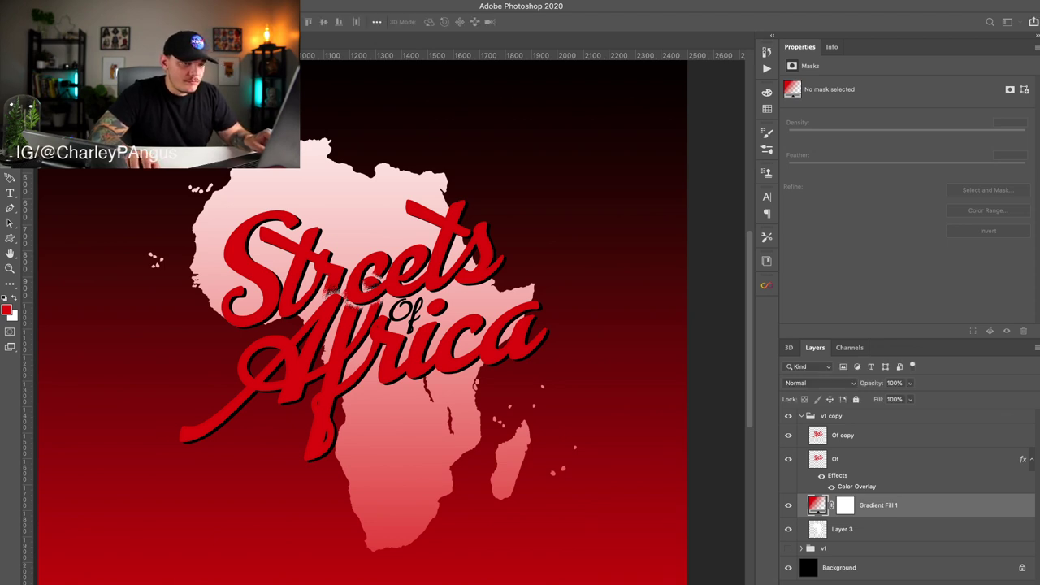
pyautogui.press('super+alt+g')
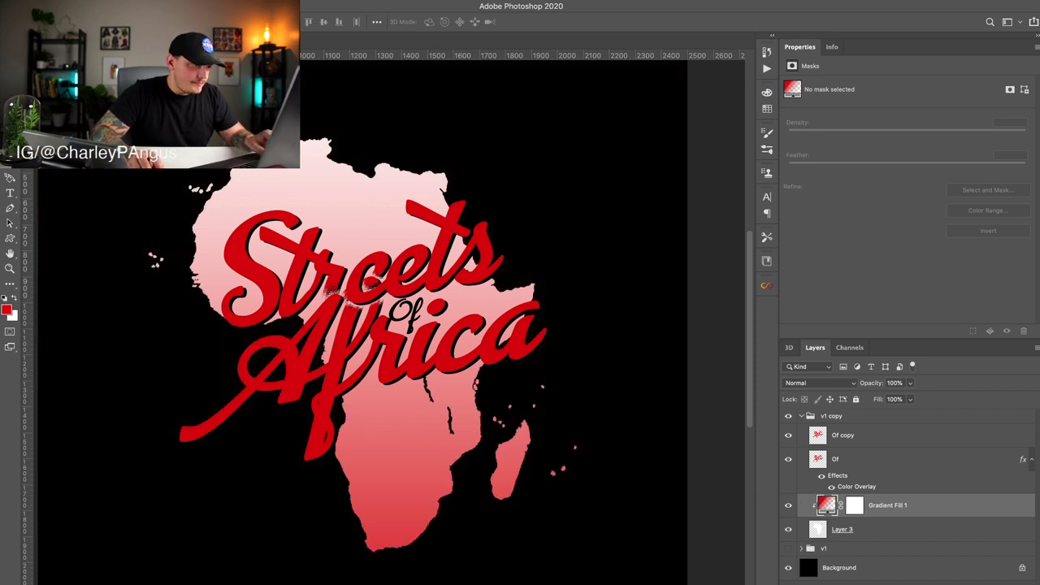
# Step: Shift the gradient fill lower over the map and try purple and pink color presets, choosing the dark-purple-to-pink one
pyautogui.doubleClick(827, 506)
pyautogui.moveTo(403, 345); pyautogui.dragTo(418, 469)
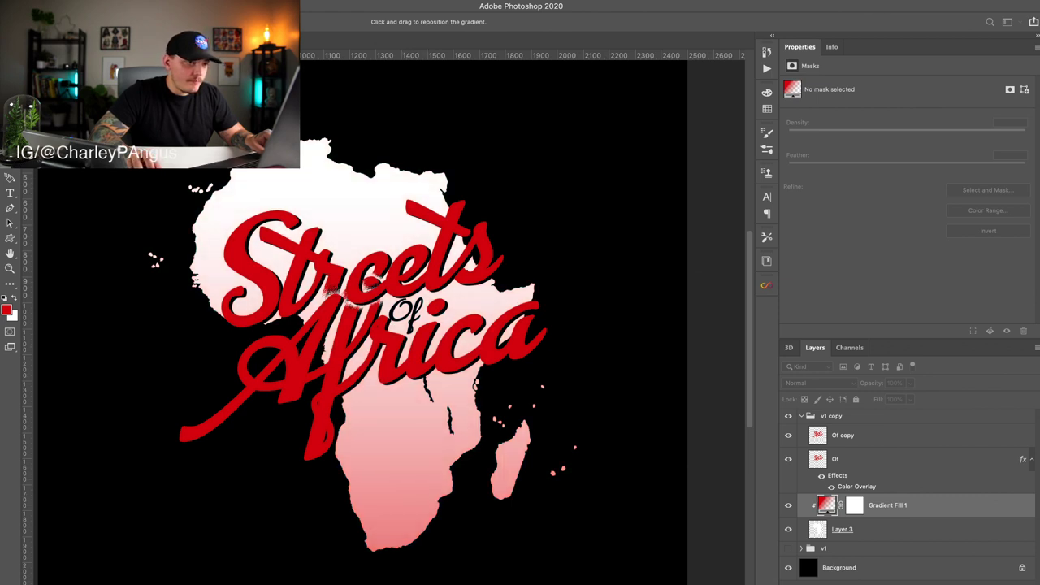
pyautogui.click(593, 154)
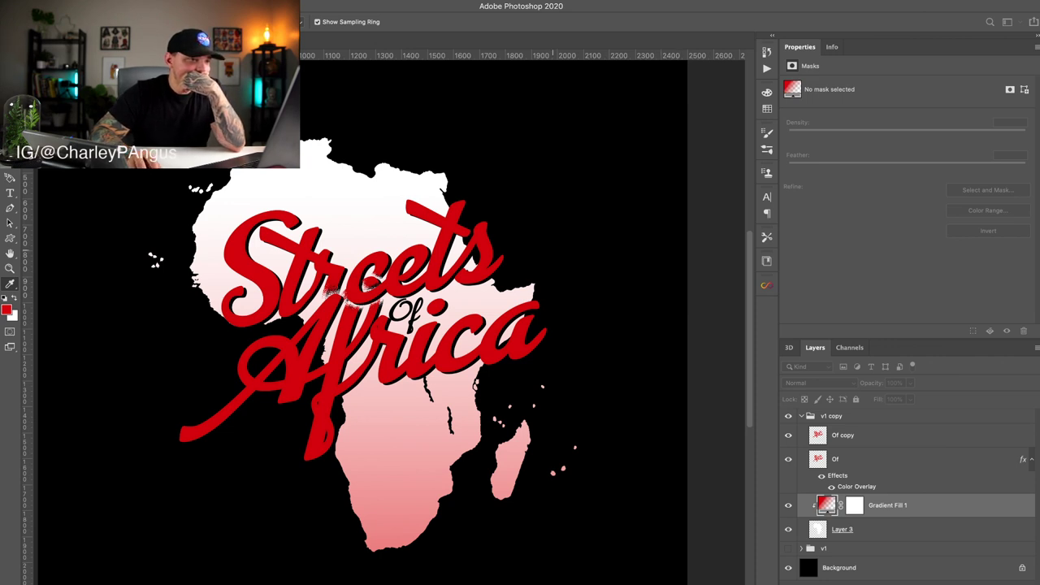
pyautogui.click(569, 211)
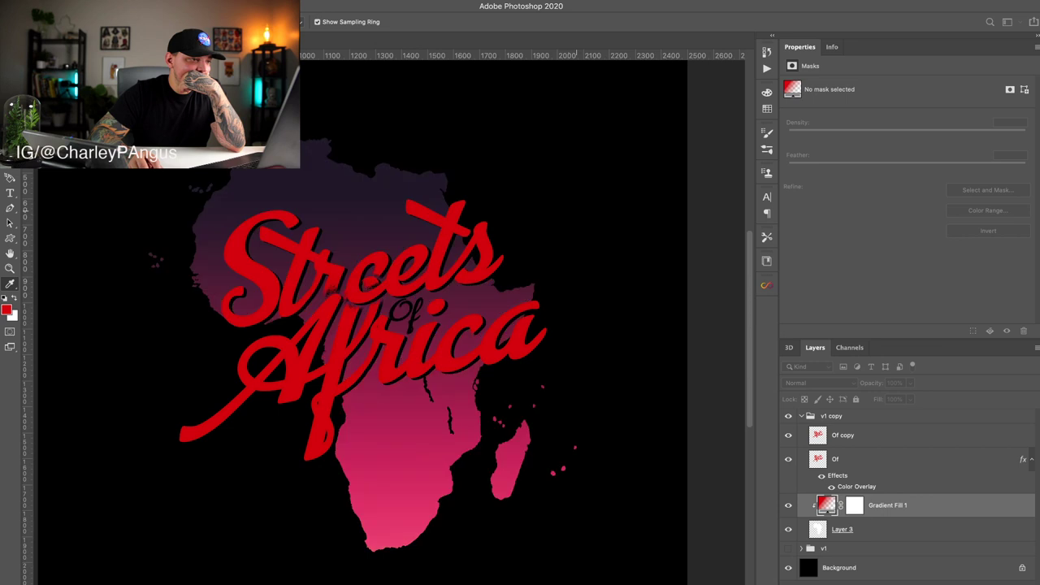
pyautogui.click(593, 210)
pyautogui.click(623, 209)
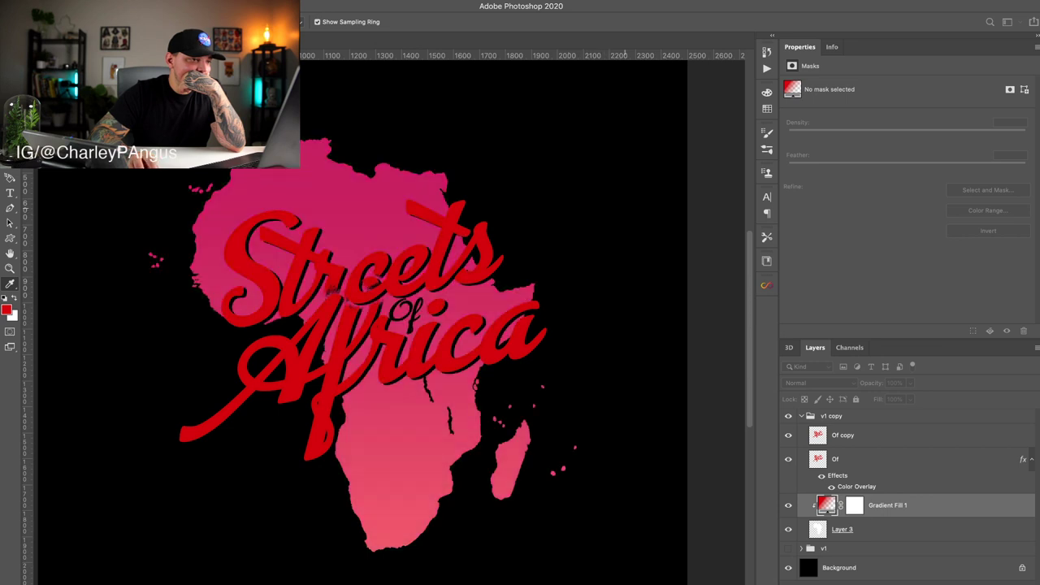
pyautogui.hotkey('ctrl', 'z')
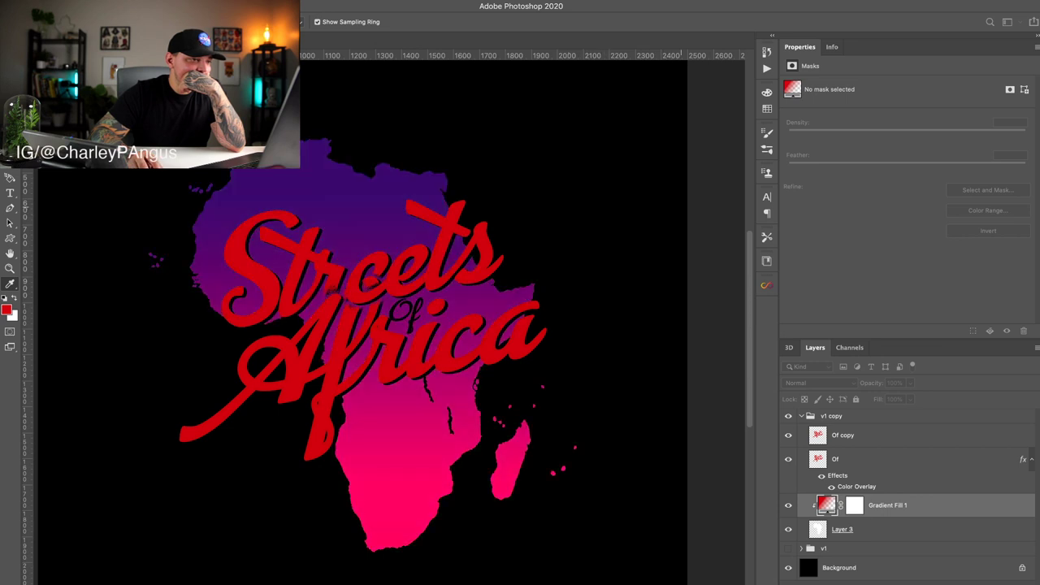
pyautogui.hotkey('ctrl', 'z')
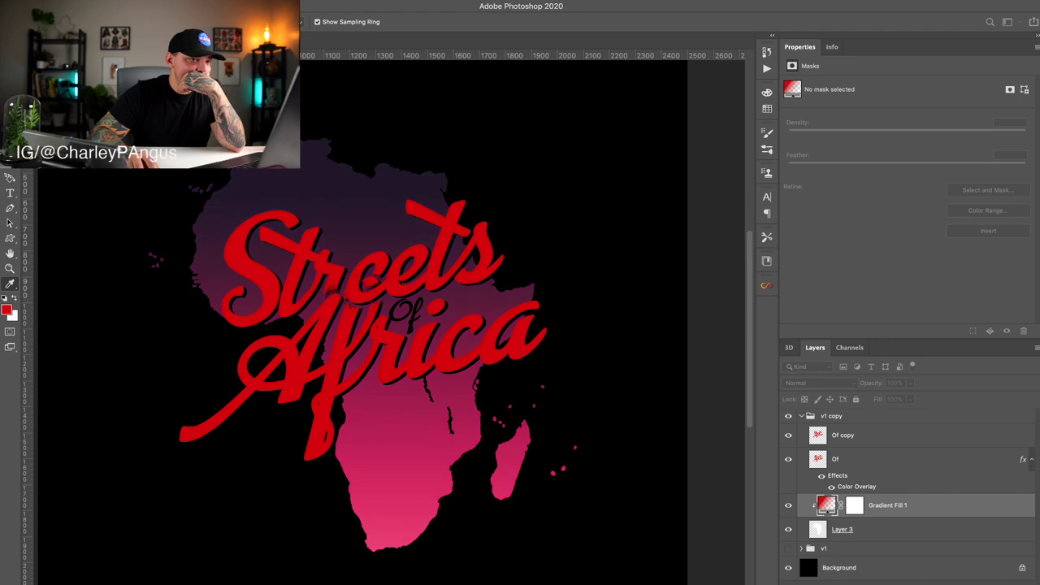
pyautogui.press('Return')
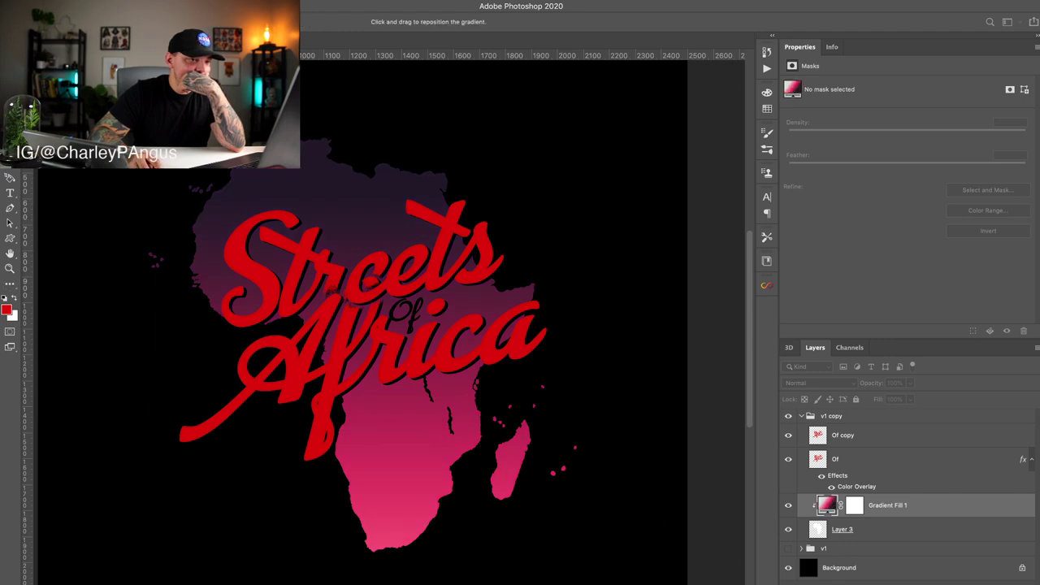
# Step: Try the lettering's red as a gradient color on the map, combined with dark purple and with white
pyautogui.press('i')
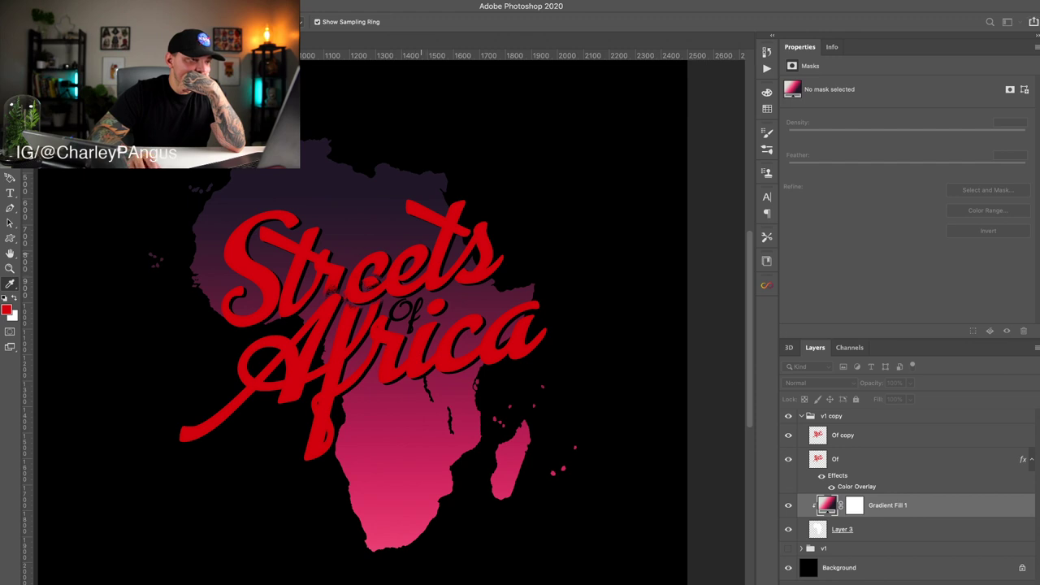
pyautogui.click(413, 276)
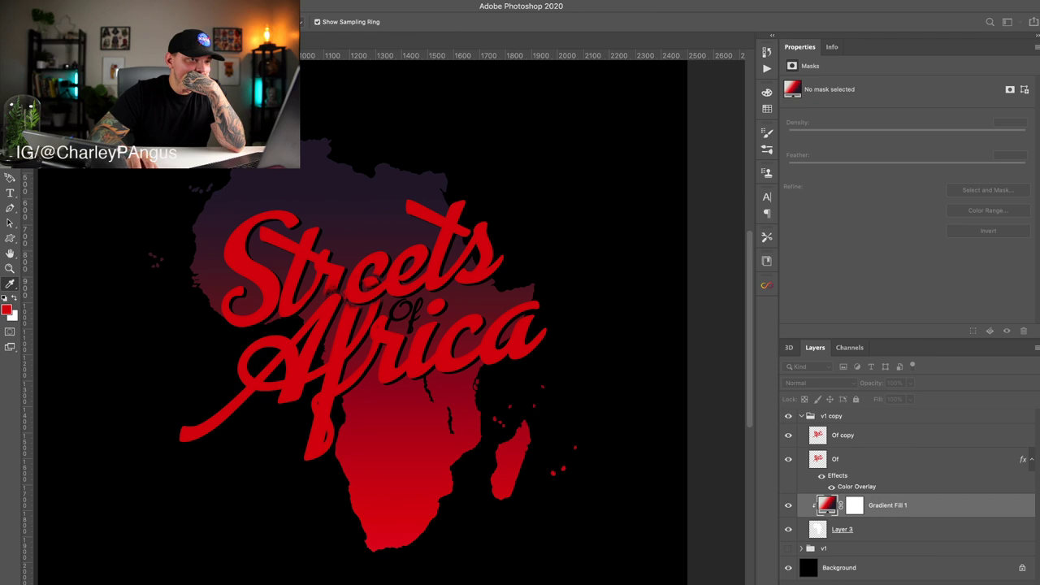
pyautogui.click(680, 269)
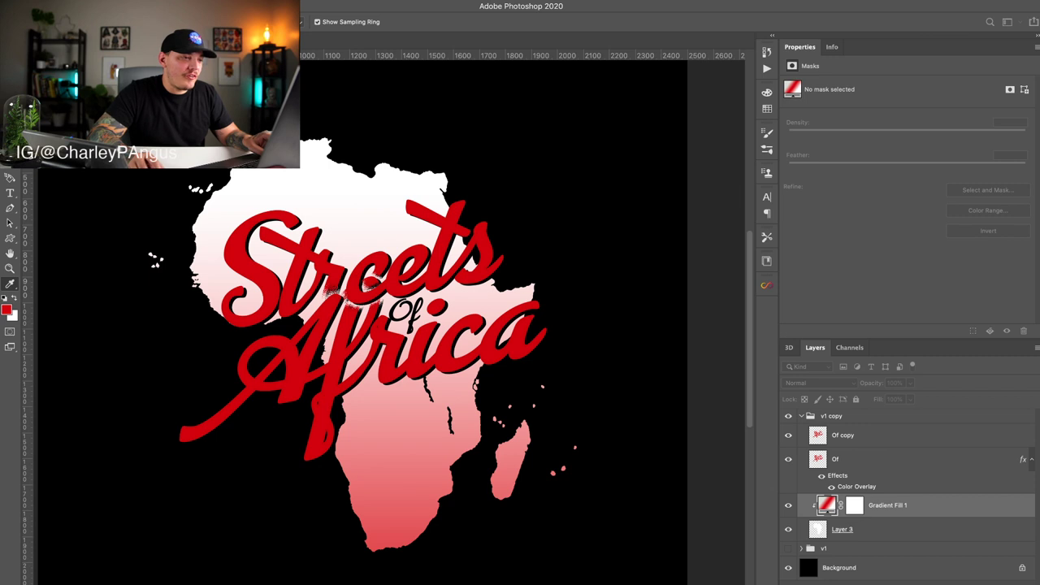
pyautogui.scroll(1, 390, 325)
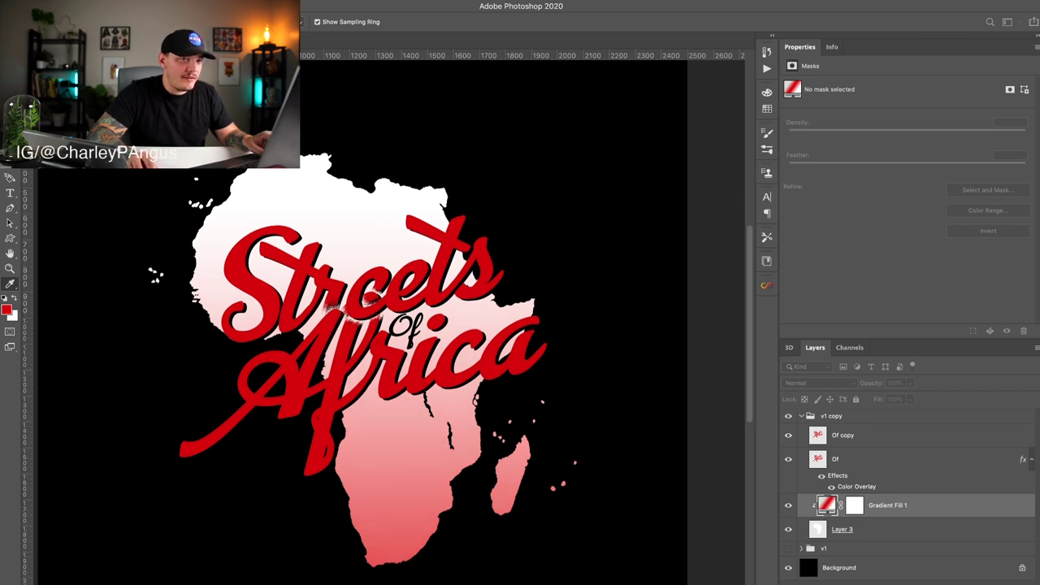
pyautogui.hotkey('ctrl', 'z')
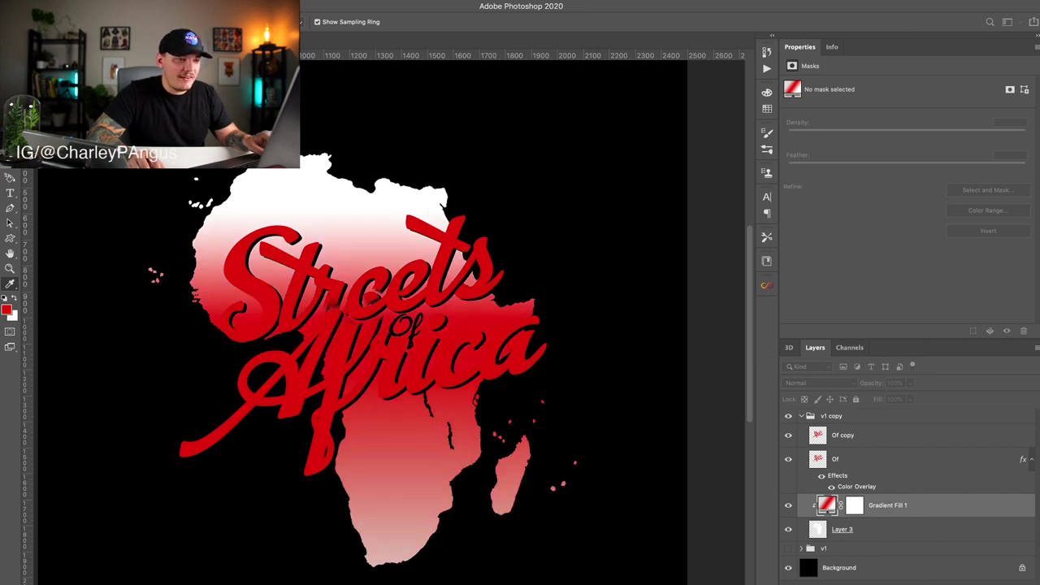
pyautogui.press('Escape')
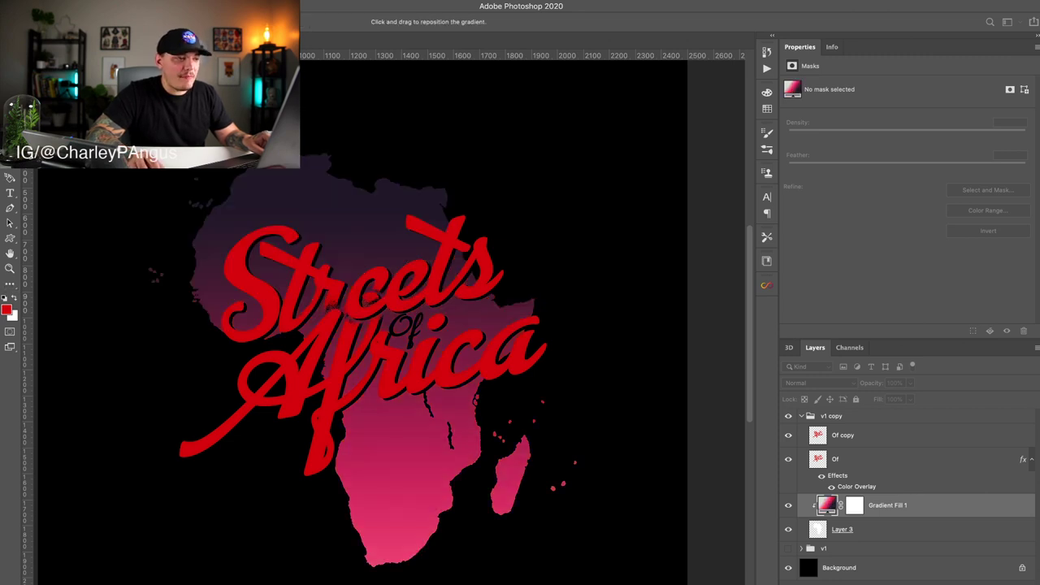
pyautogui.press('Escape')
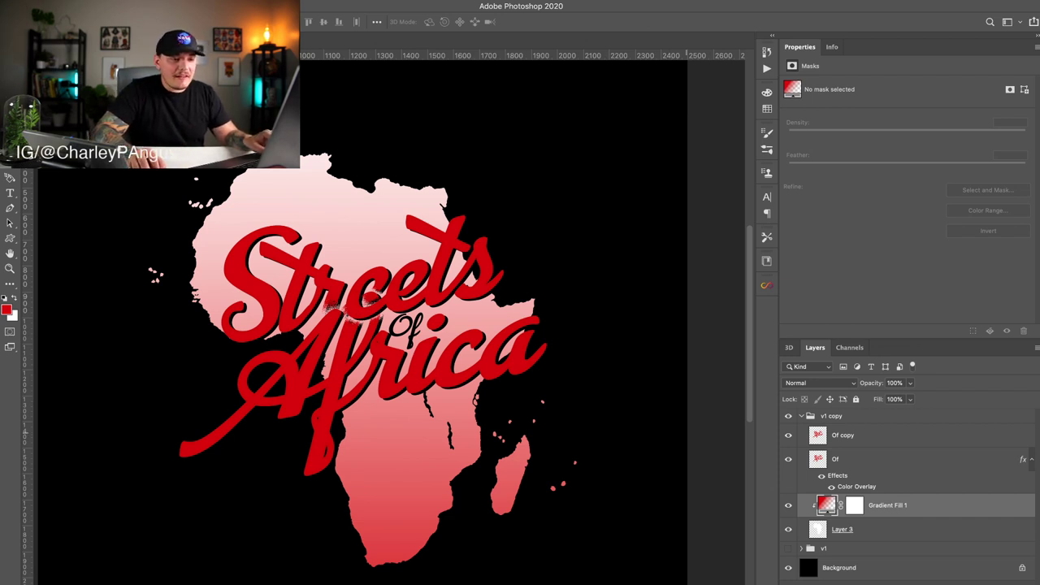
# Step: Hide the Gradient Fill 1 layer and delete it from the v1 copy group
pyautogui.click(788, 505)
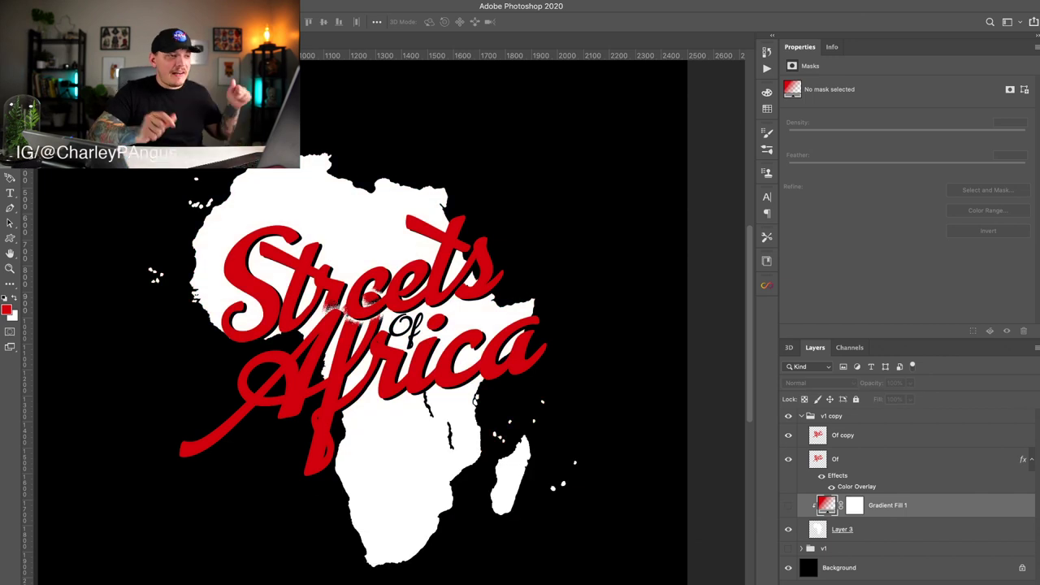
pyautogui.press('Delete')
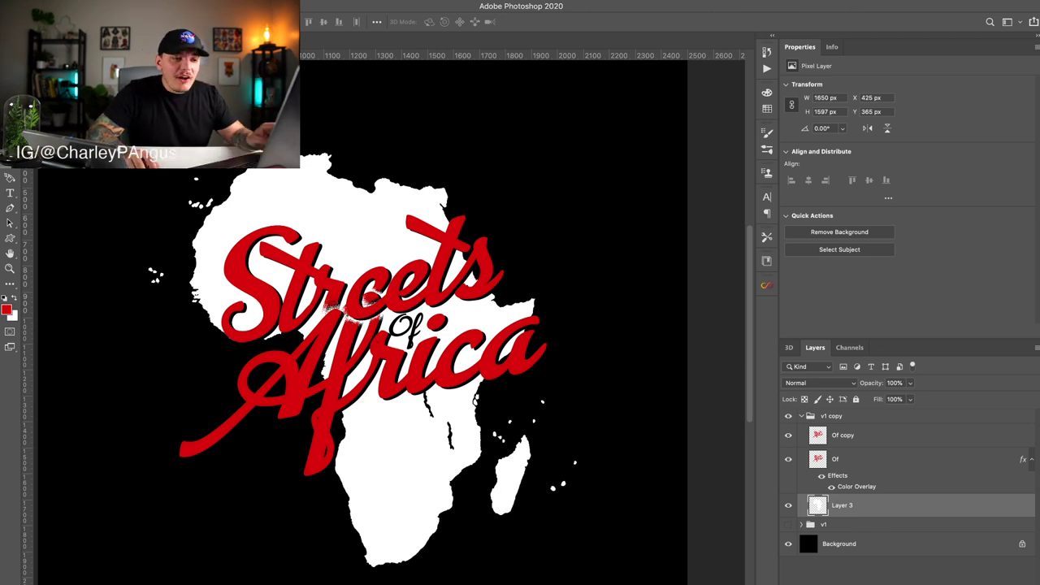
# Step: Hide the Of layer that carries the Color Overlay in the v1 copy group
pyautogui.click(788, 459)
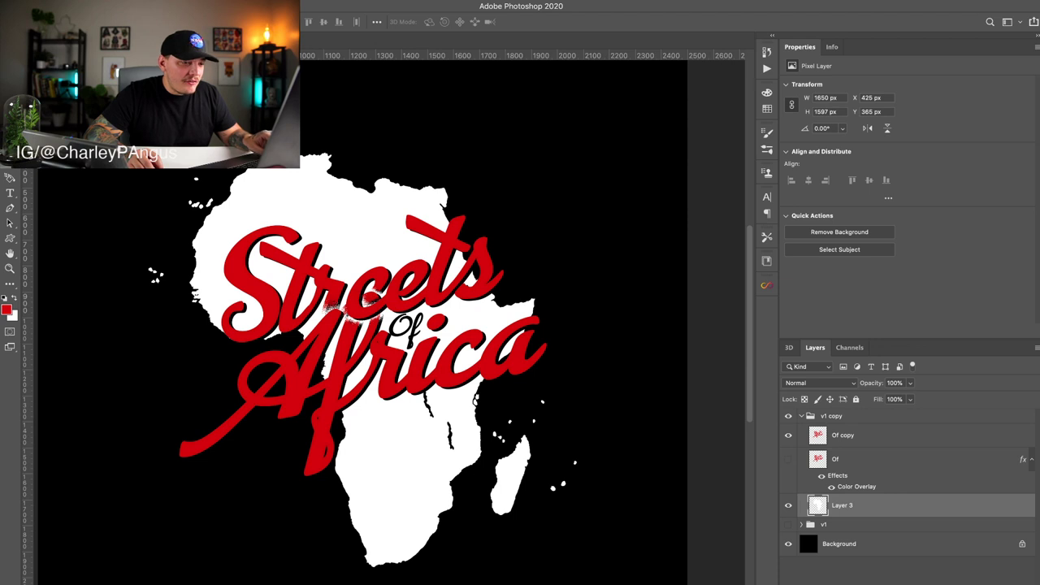
# Step: Show the Of layer with the Color Overlay again in the v1 copy group and inspect the lettering up close
pyautogui.click(788, 459)
pyautogui.click(837, 459)
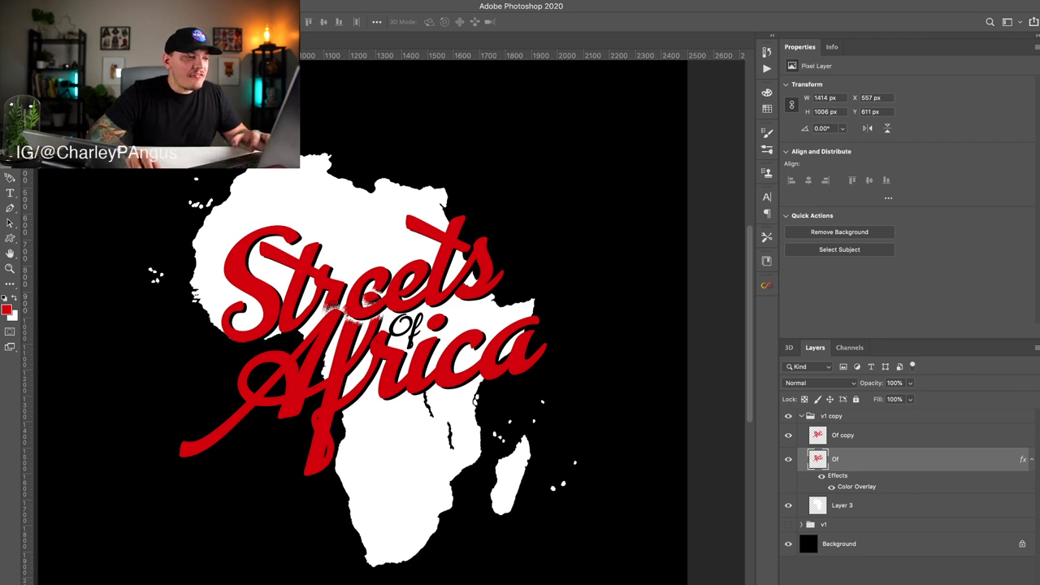
pyautogui.press('super+plus')
pyautogui.press('super+plus')
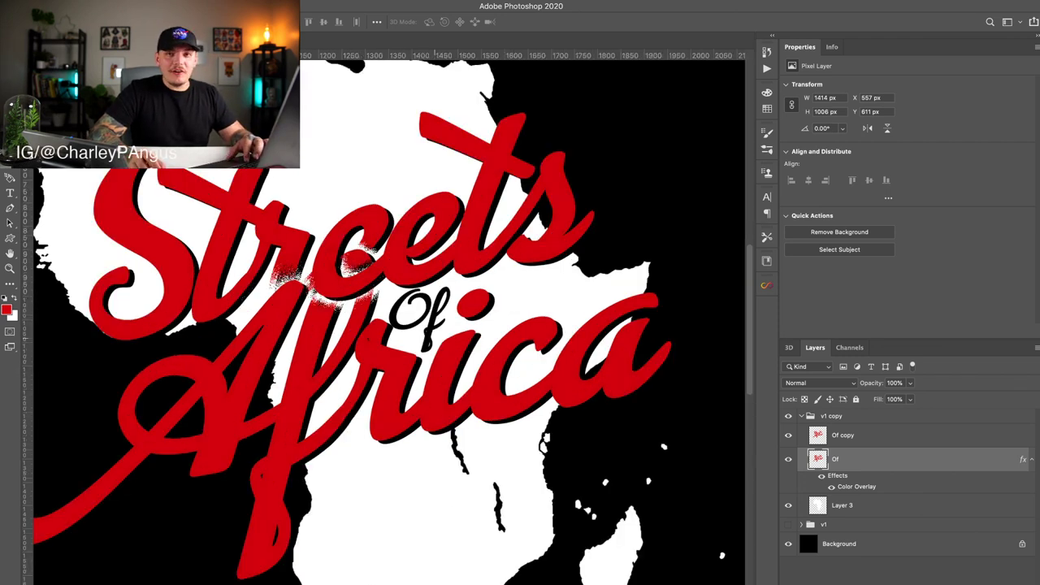
pyautogui.scroll(-5, 390, 344)
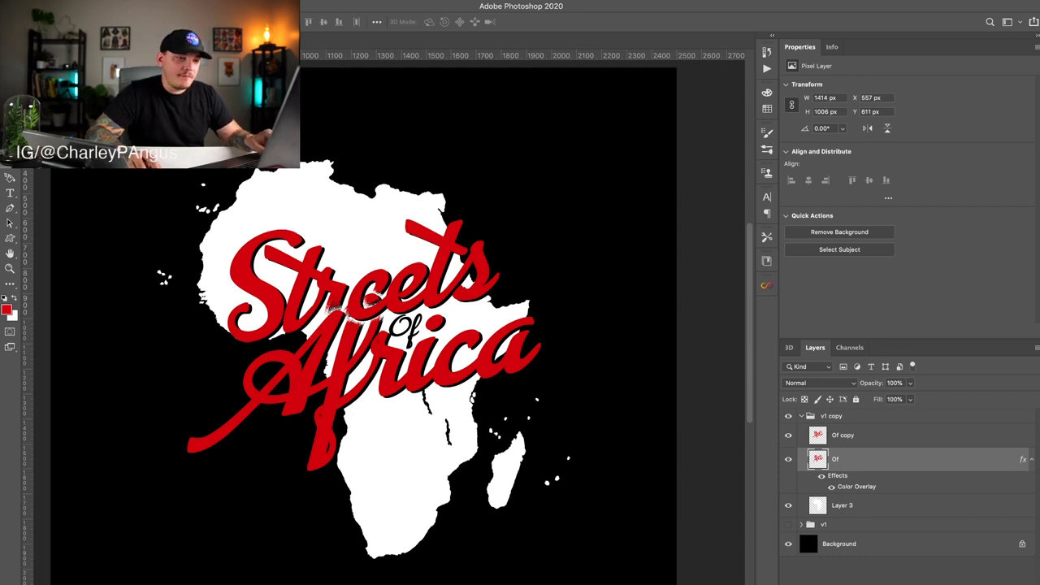
# Step: Compare the v1 copy design with the v1 design by switching the visibility of the two groups
pyautogui.click(801, 416)
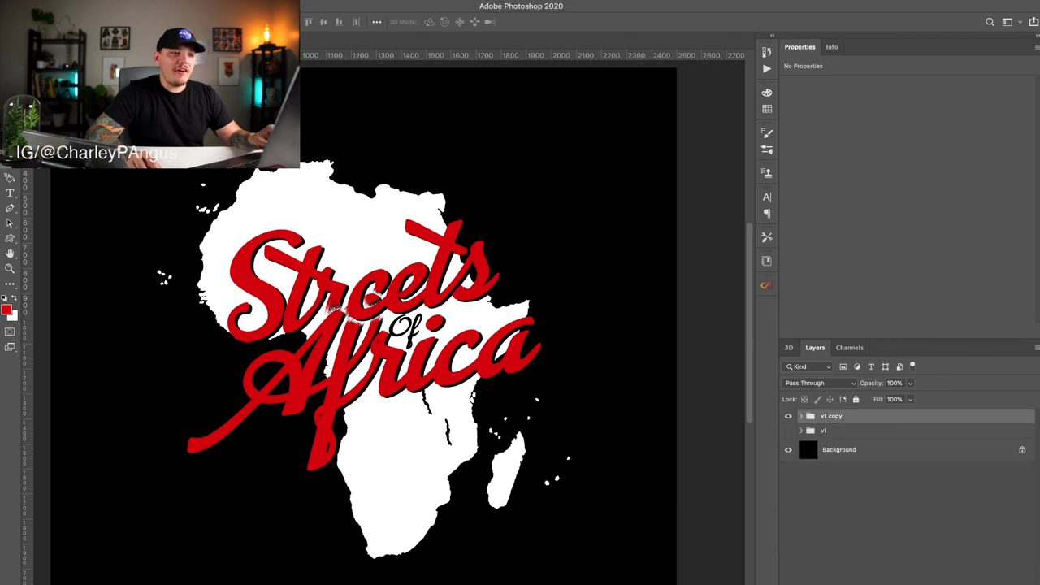
pyautogui.click(789, 416)
pyautogui.click(788, 431)
pyautogui.click(788, 430)
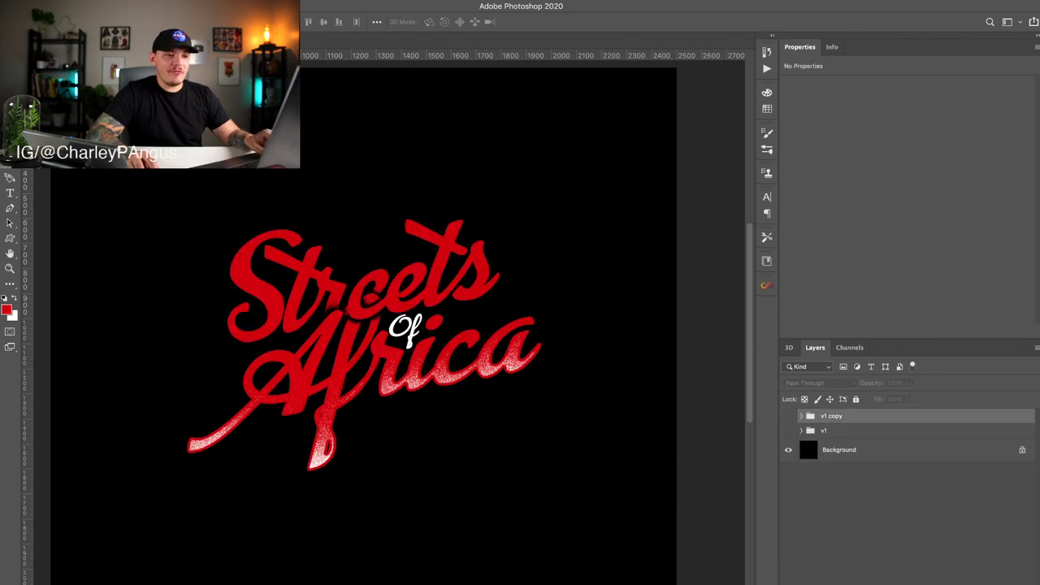
pyautogui.click(788, 416)
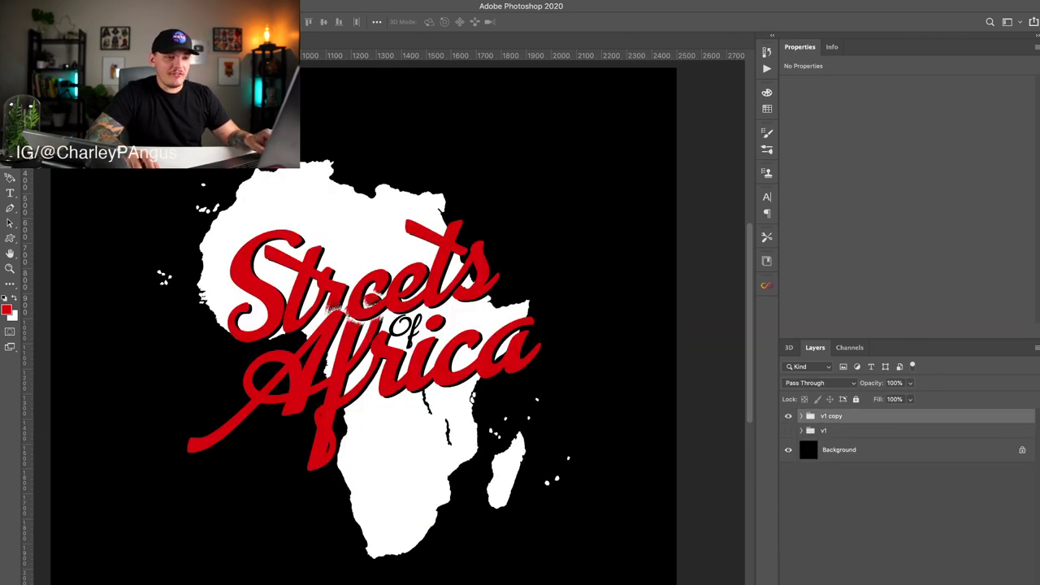
# Step: Add a Hue/Saturation adjustment clipped to the v1 copy group and set its hue to +43
pyautogui.press('super+u')
pyautogui.press('alt+super+g')
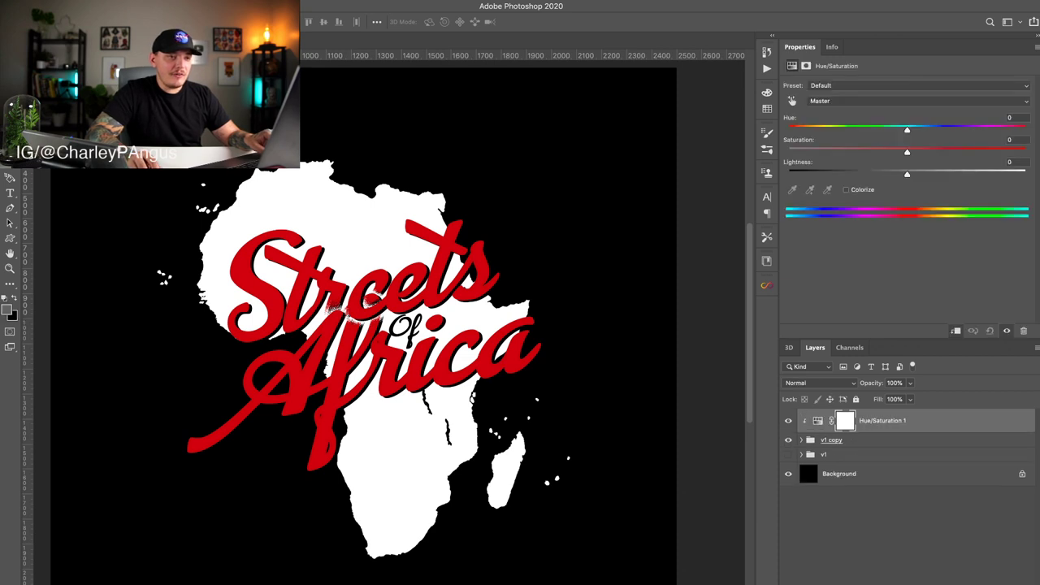
pyautogui.moveTo(908, 130); pyautogui.dragTo(957, 130)
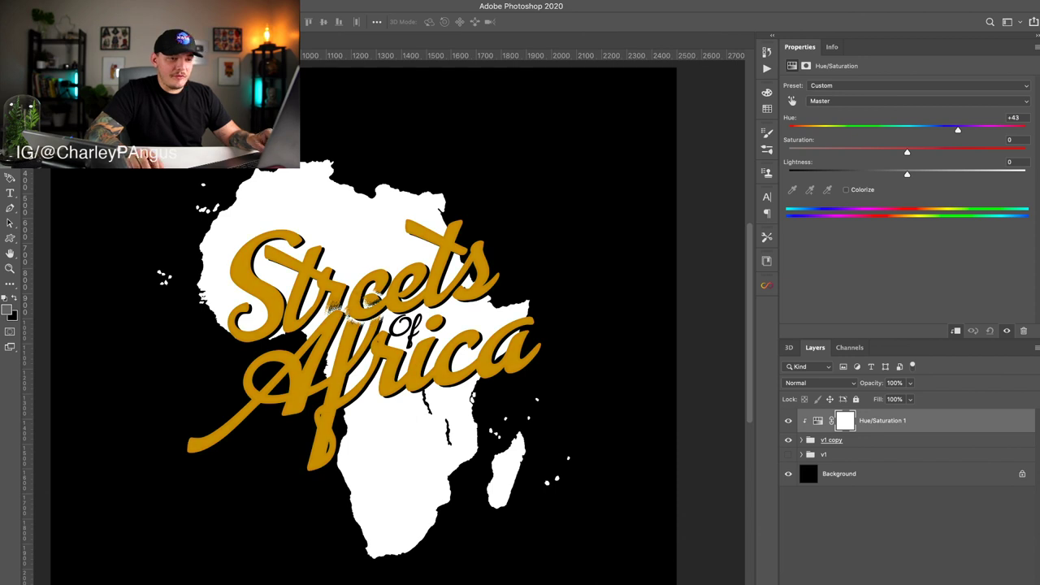
# Step: Hide the Hue/Saturation 1 layer and check the lettering with and without the Of layer's Color Overlay
pyautogui.click(802, 440)
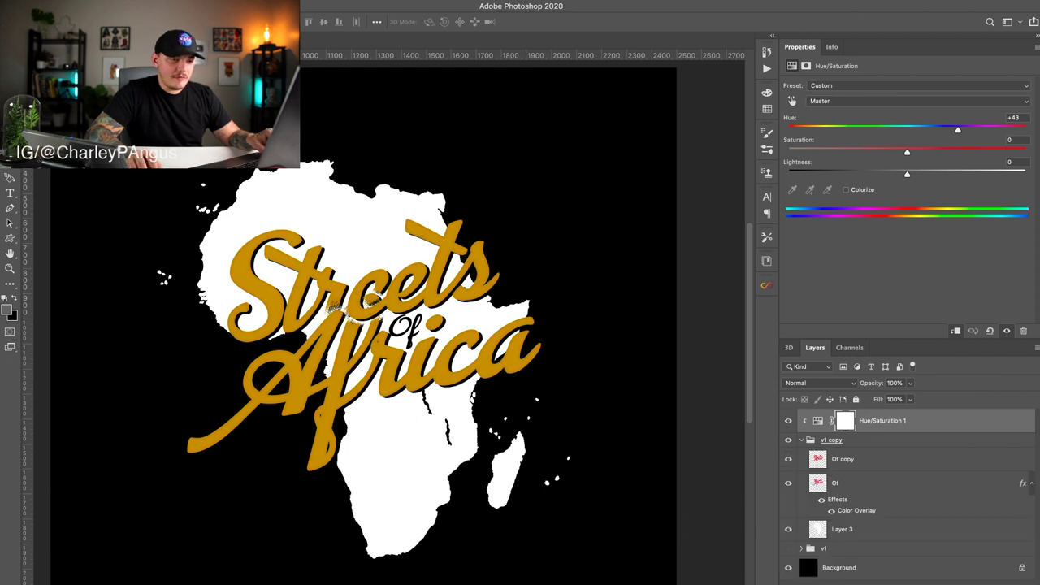
pyautogui.click(787, 420)
pyautogui.click(861, 483)
pyautogui.click(832, 511)
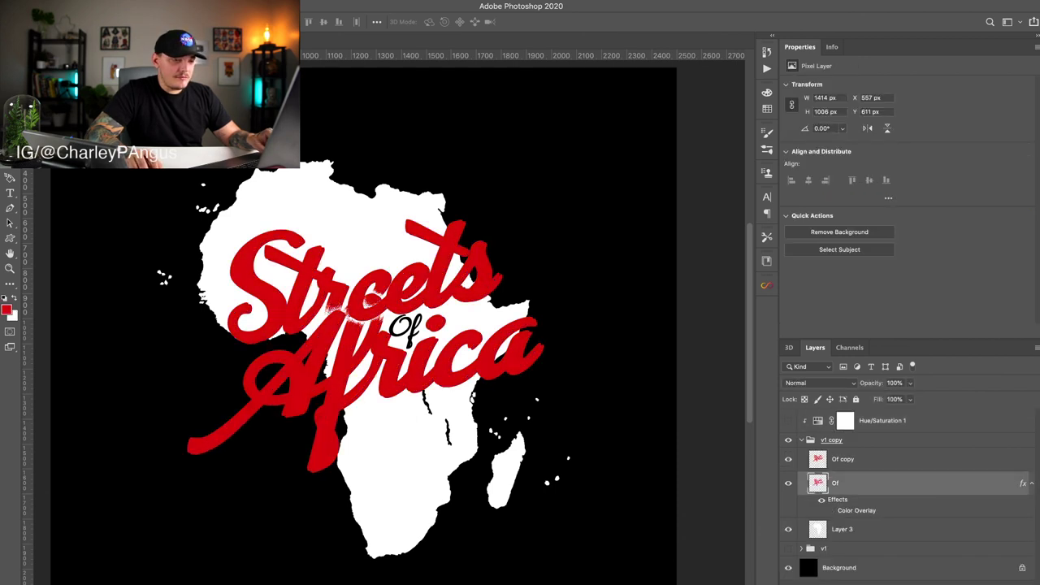
pyautogui.click(831, 511)
# Step: Try a yellow-green Color Overlay on the Africa map in Layer 3, keeping the Hue/Saturation adjustment hidden
pyautogui.click(845, 529)
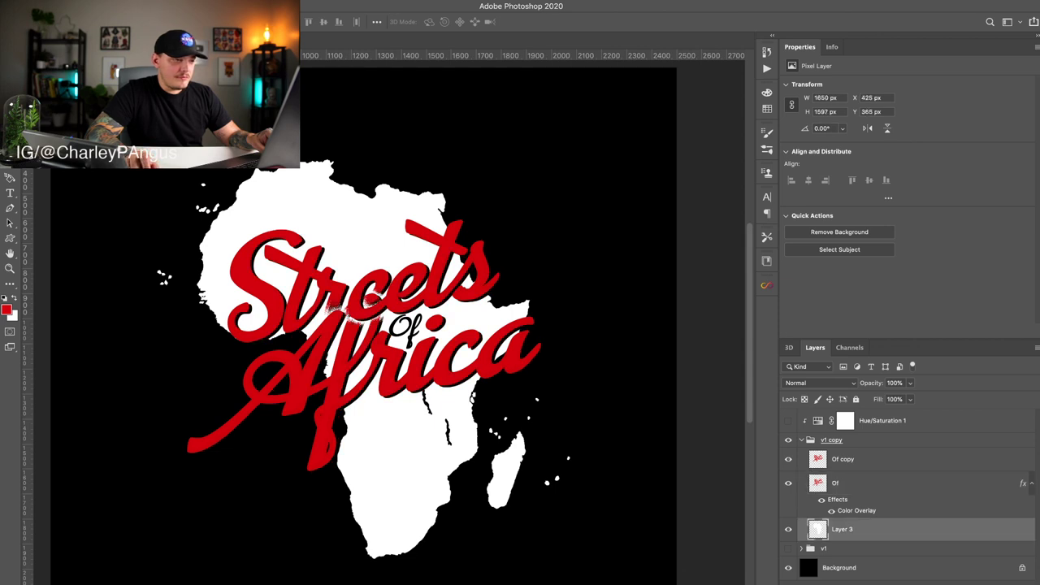
pyautogui.click(902, 537)
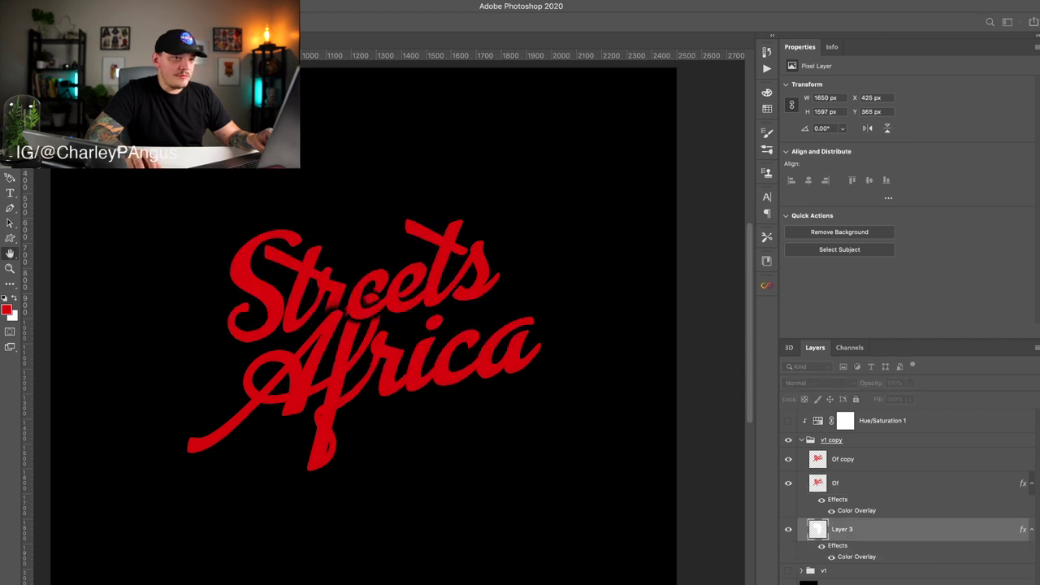
pyautogui.press('i')
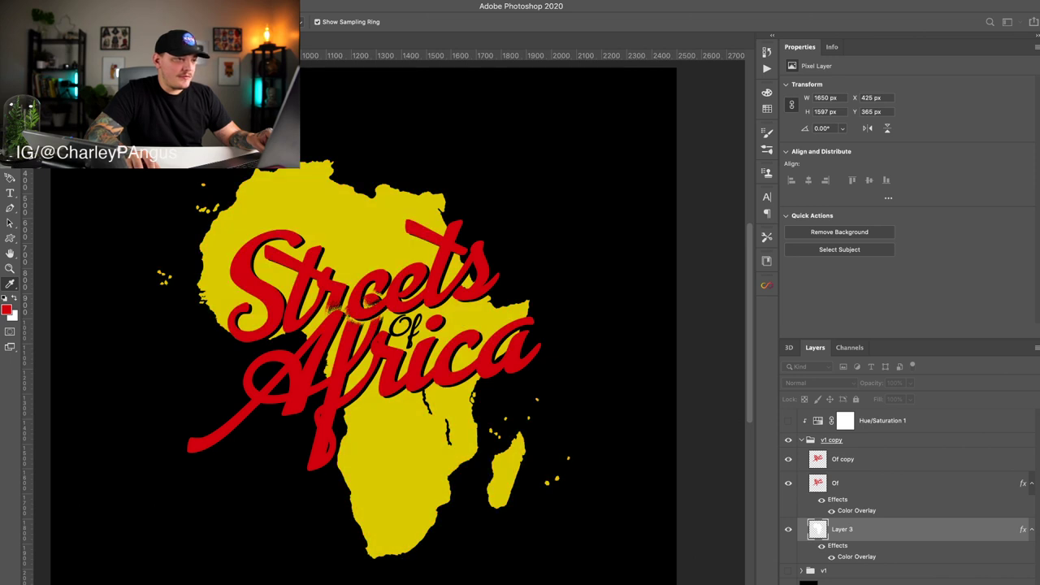
pyautogui.press('v')
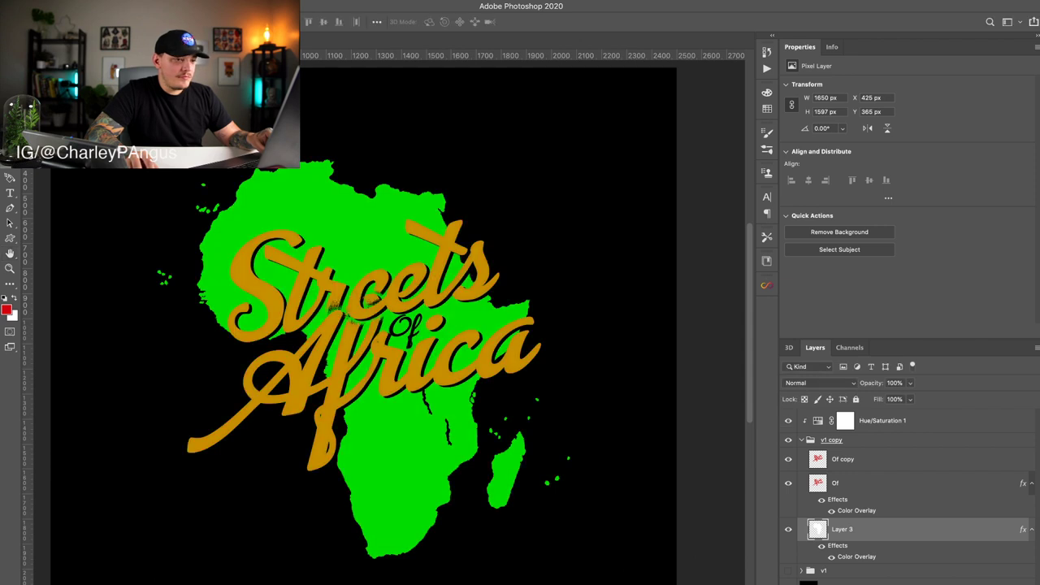
pyautogui.click(788, 421)
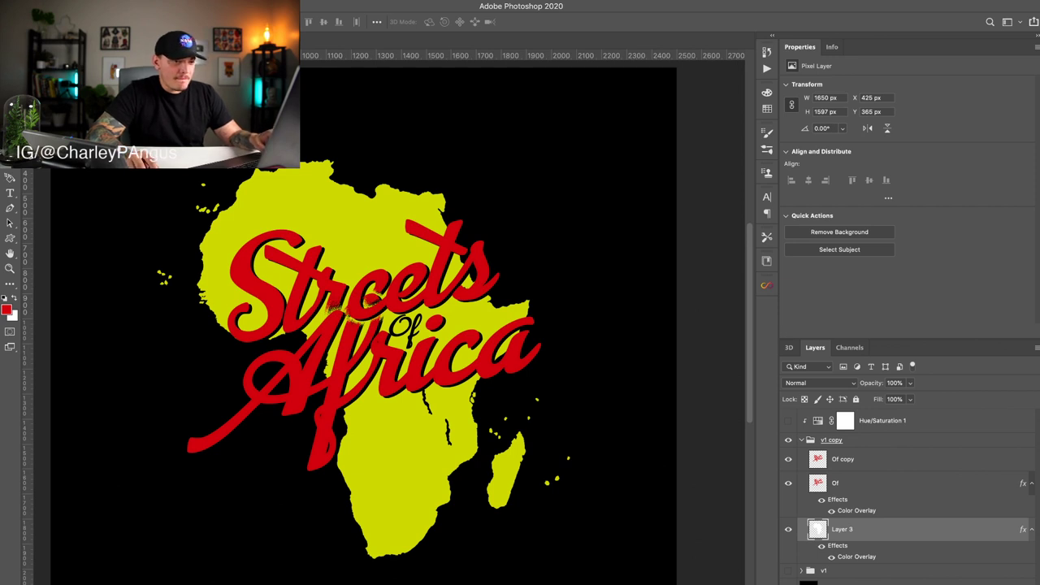
# Step: Delete the Hue/Saturation 1 adjustment layer above the v1 copy group
pyautogui.click(832, 440)
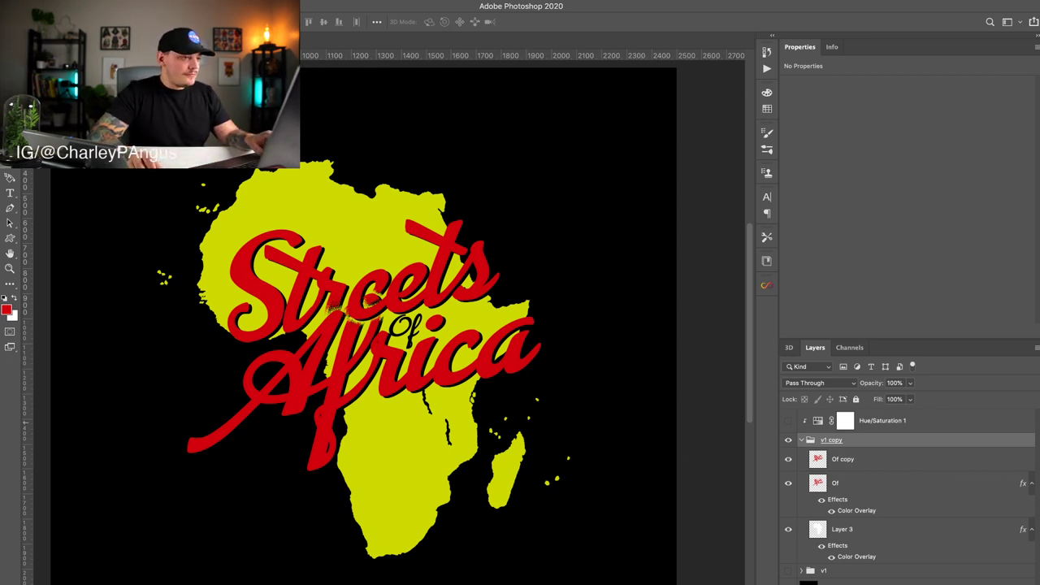
pyautogui.press('super')
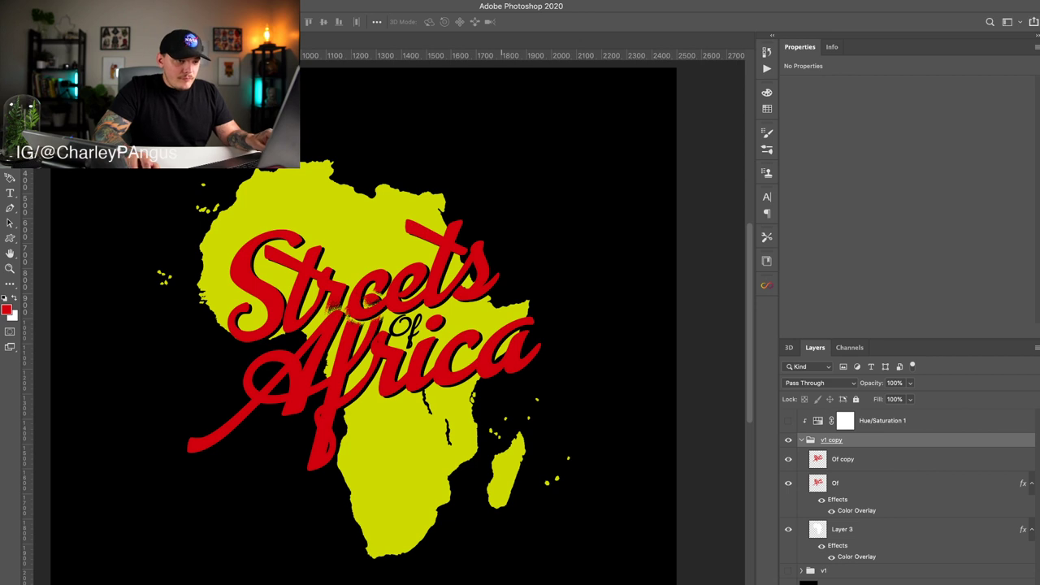
pyautogui.click(788, 421)
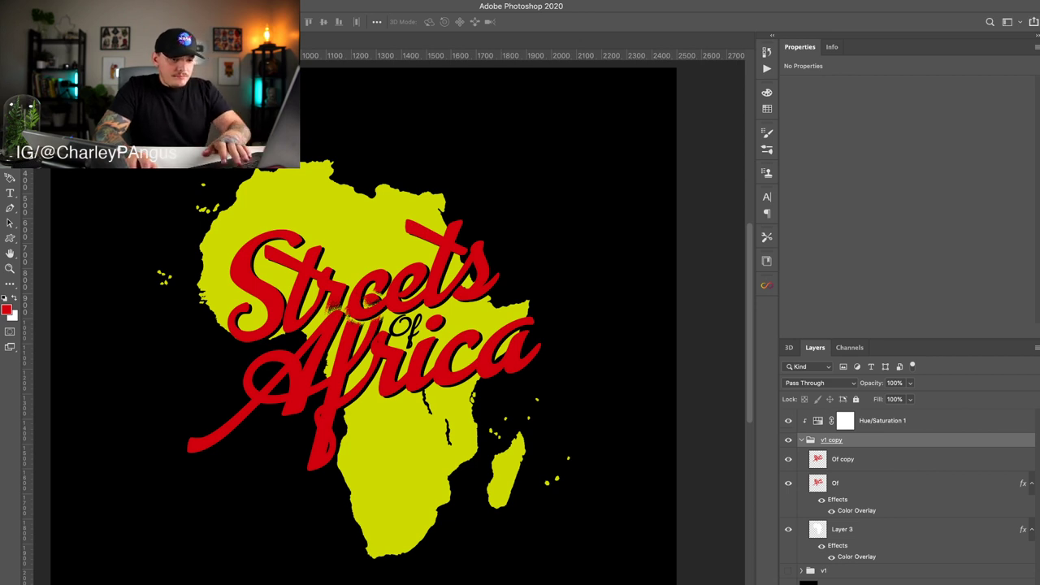
pyautogui.scroll(-1, 902, 488)
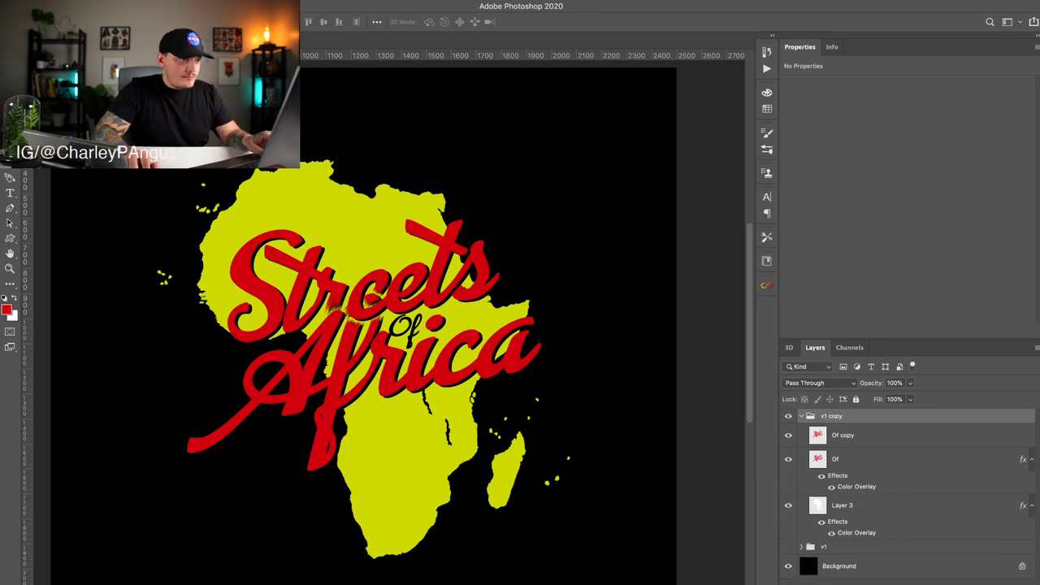
# Step: Hide the Color Overlay on the Africa map in Layer 3 and delete the effect
pyautogui.click(788, 546)
pyautogui.click(845, 505)
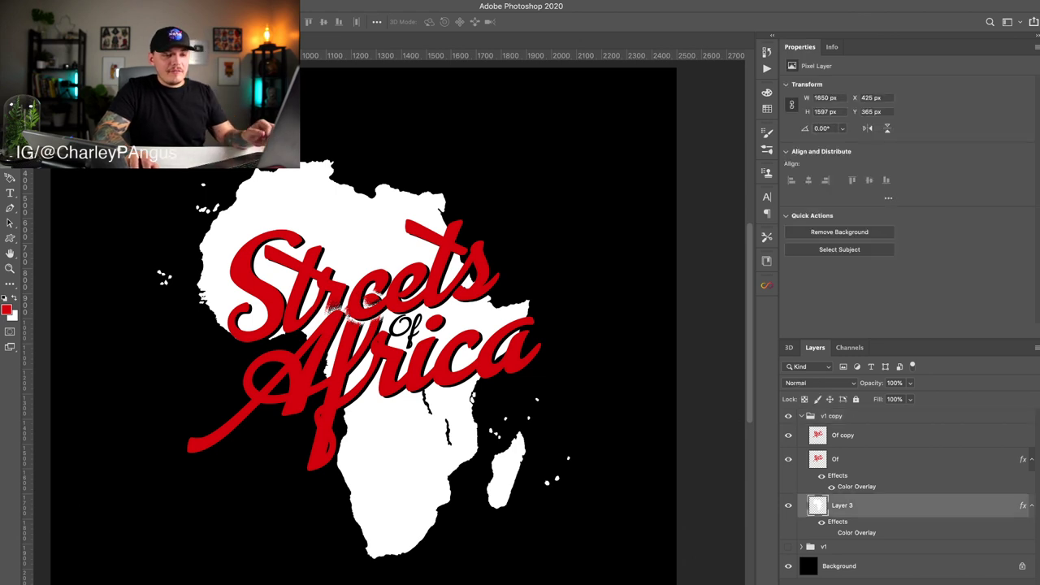
pyautogui.moveTo(837, 521); pyautogui.dragTo(1022, 582)
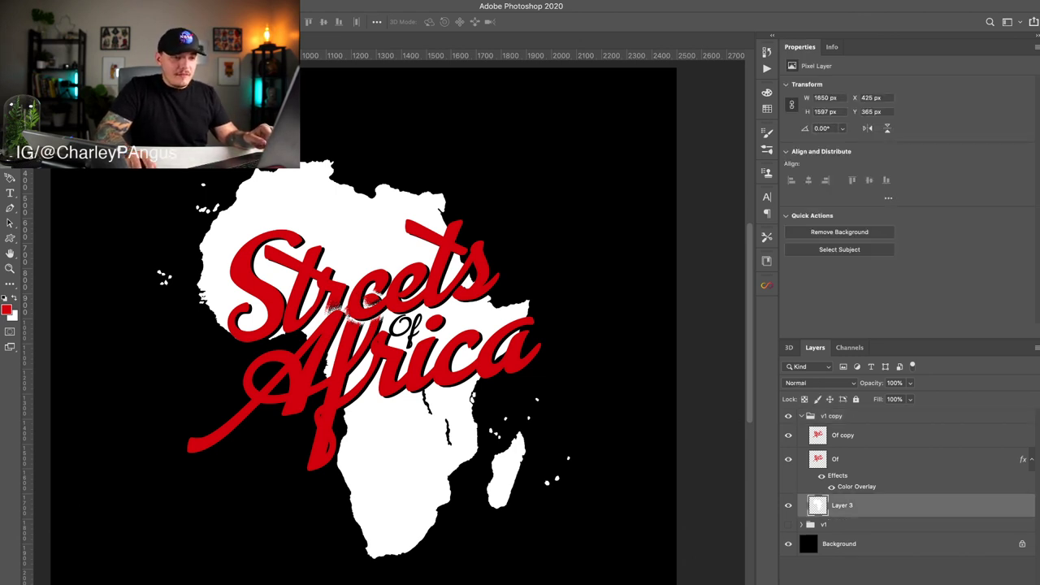
# Step: Collapse and hide the v1 copy group, and show the v1 group instead
pyautogui.click(832, 416)
pyautogui.click(802, 416)
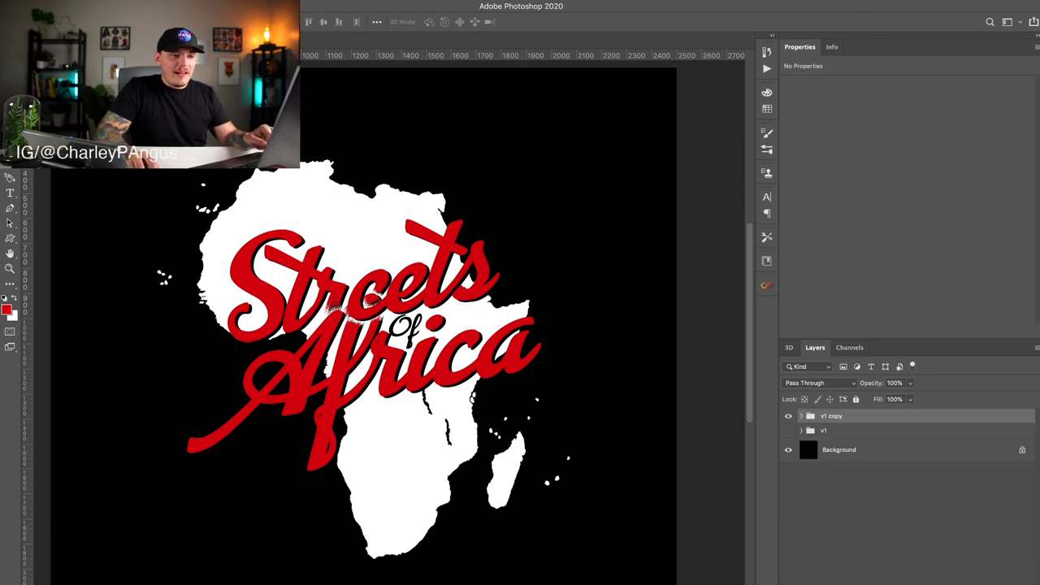
pyautogui.click(787, 416)
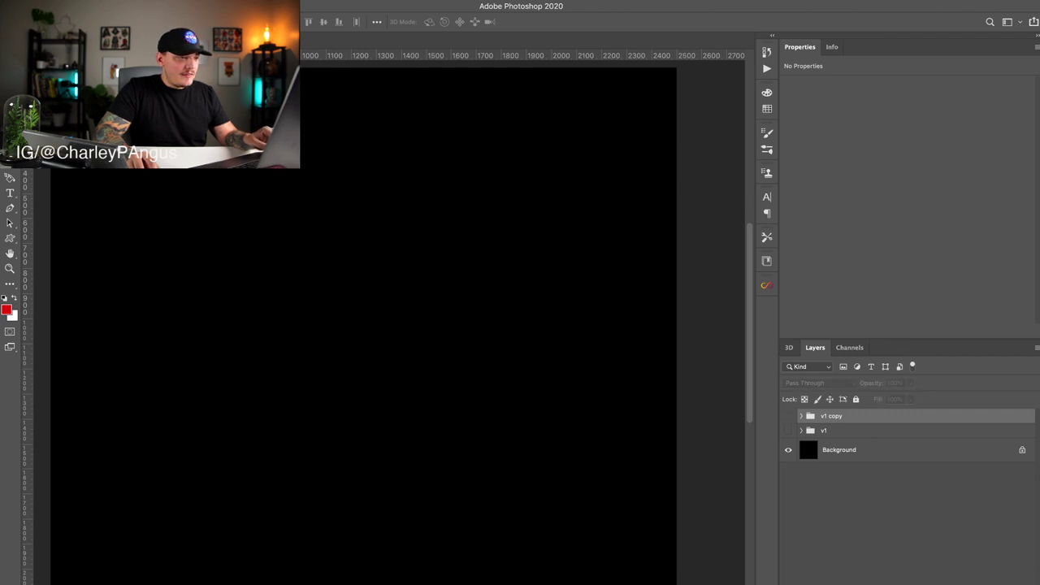
pyautogui.click(788, 431)
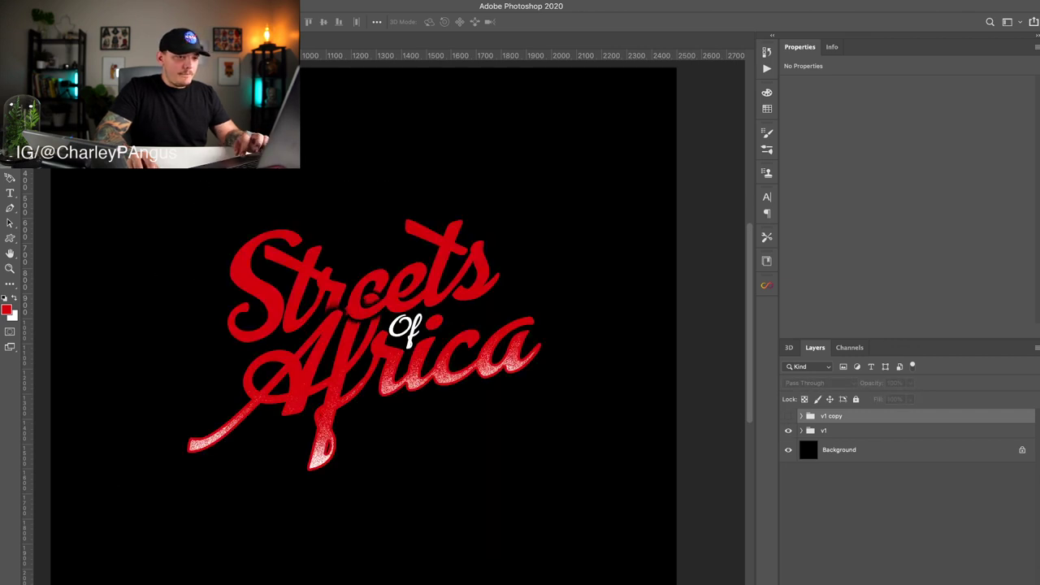
# Step: Check the contents of the v1 group and rename the hidden v1 copy group as v2
pyautogui.click(801, 430)
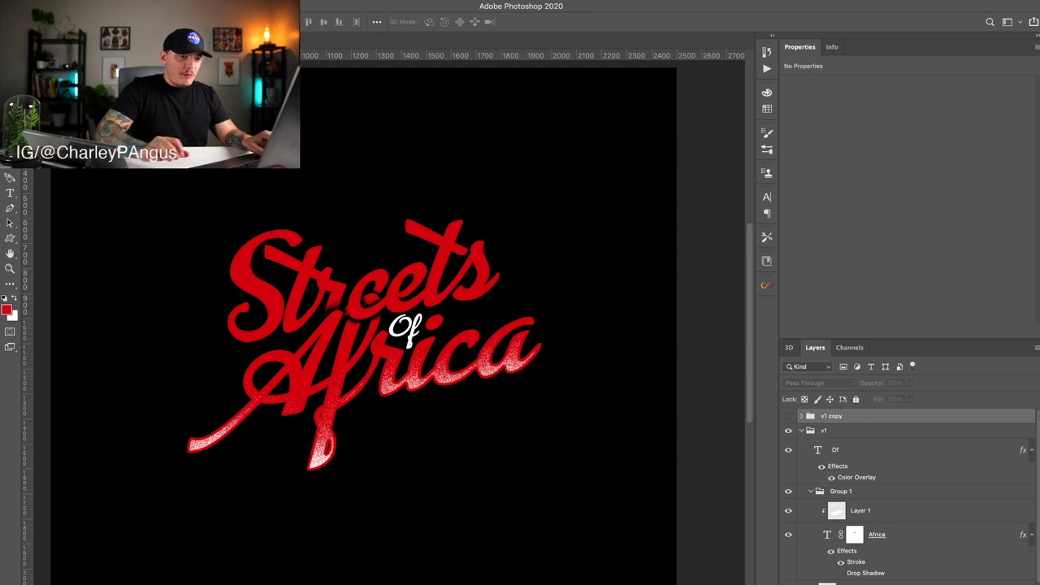
pyautogui.click(801, 430)
pyautogui.click(824, 430)
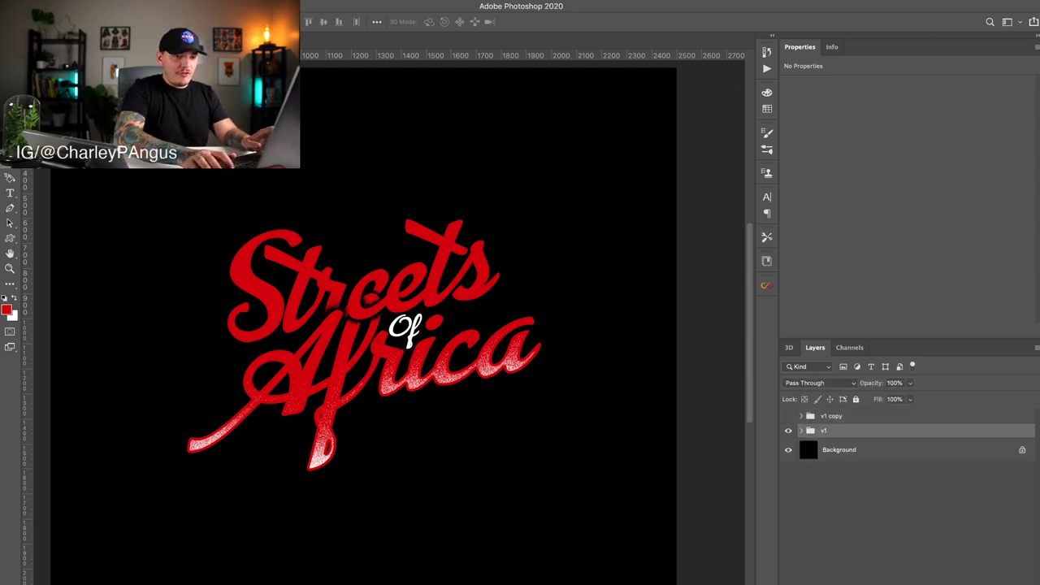
pyautogui.doubleClick(831, 416)
pyautogui.write('v2')
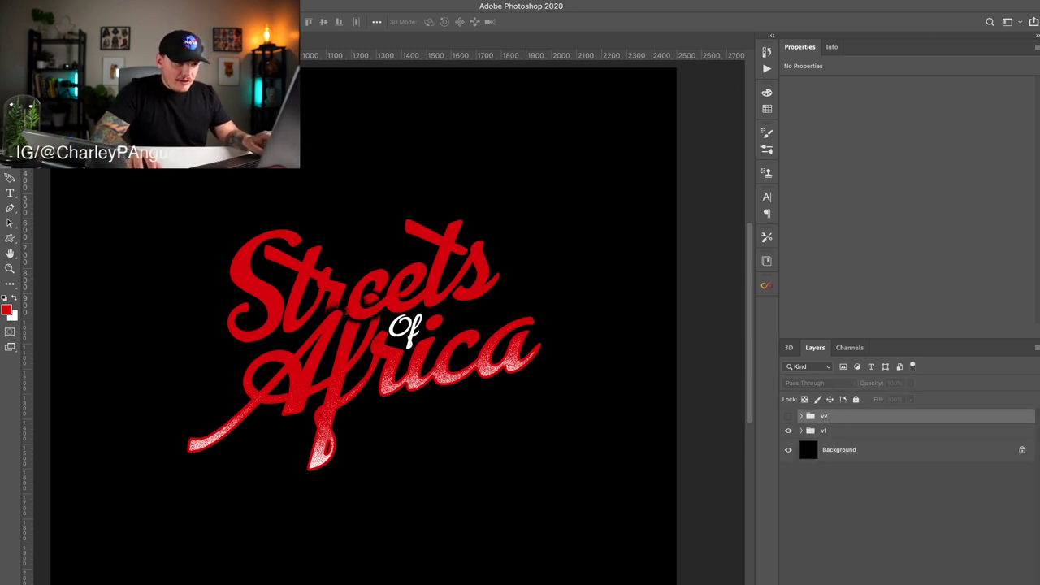
# Step: Look into the v1 group once more, collapse it and duplicate the whole group
pyautogui.click(801, 431)
pyautogui.click(853, 450)
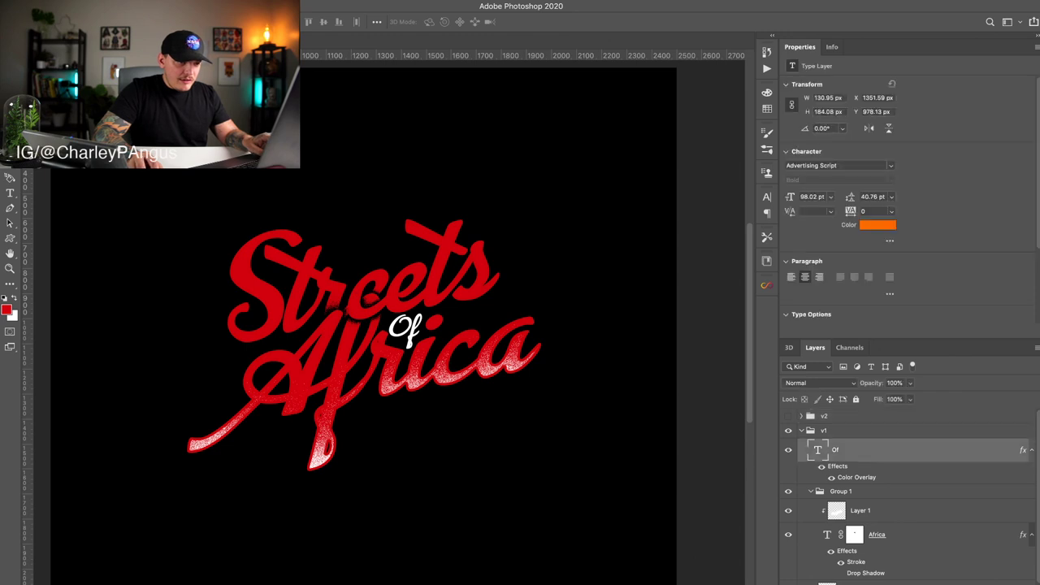
pyautogui.click(801, 431)
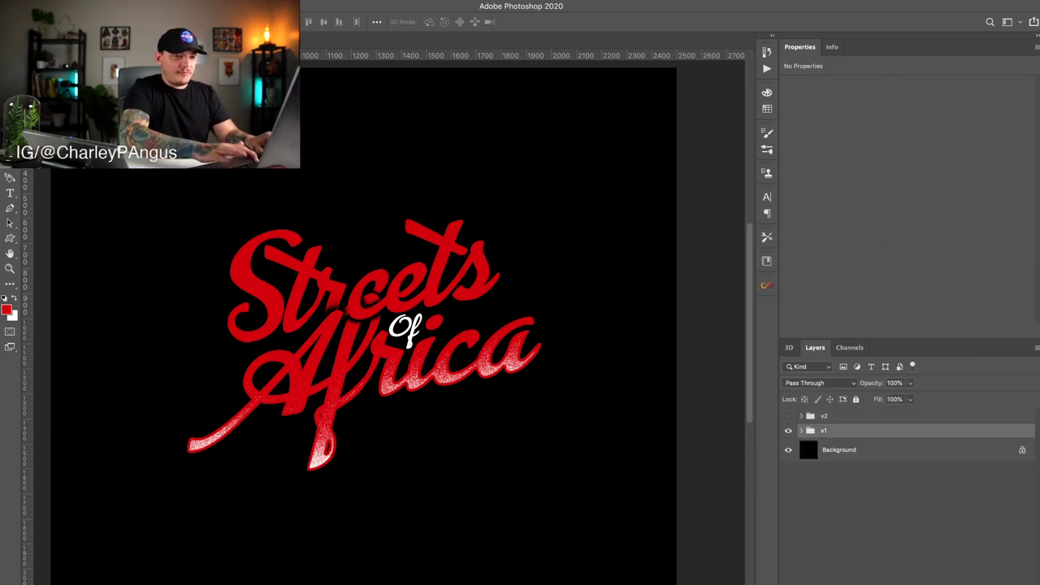
pyautogui.hotkey('ctrl', 'j')
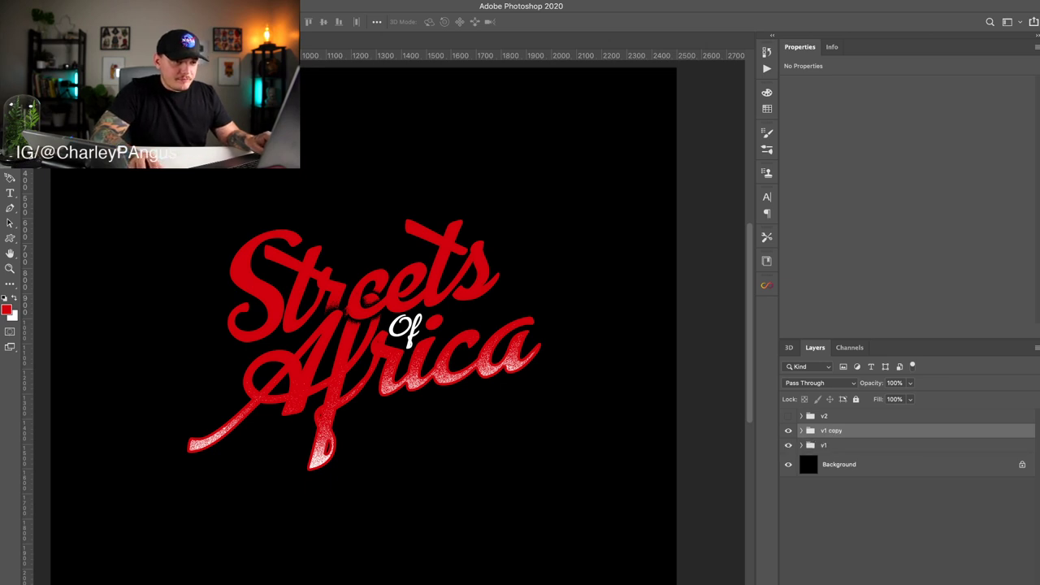
# Step: Try to move the new v1 copy group above the v2 group in the layer stack
pyautogui.click(824, 416)
pyautogui.moveTo(830, 431); pyautogui.dragTo(826, 416)
pyautogui.press('super+z')
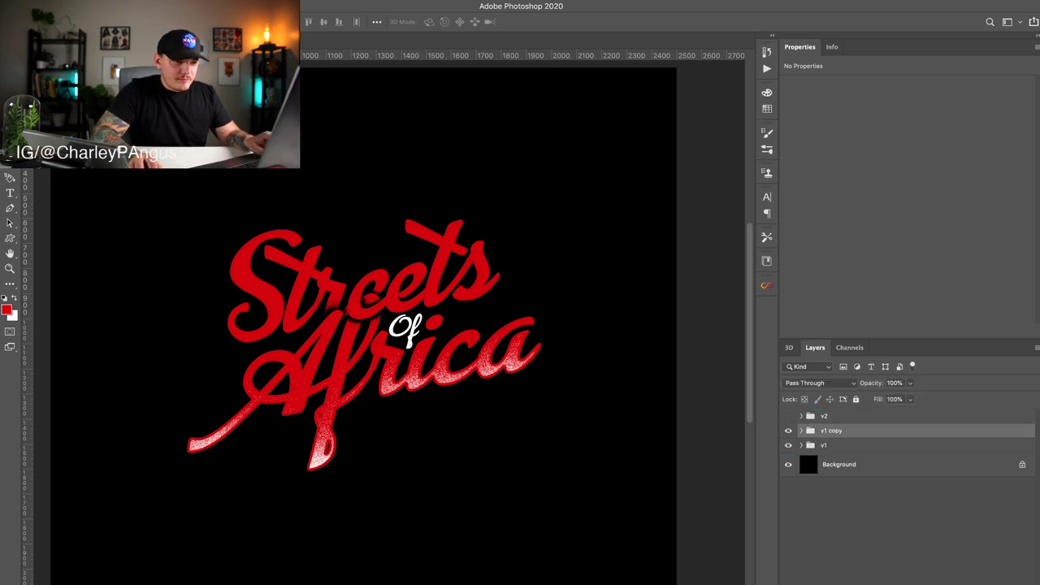
pyautogui.click(825, 416)
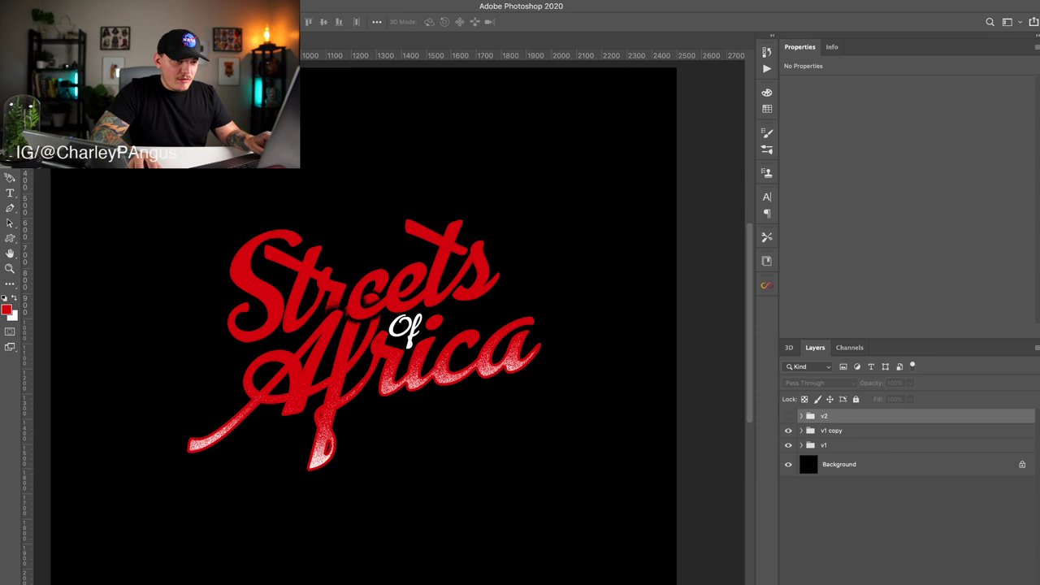
pyautogui.moveTo(831, 430); pyautogui.dragTo(826, 416)
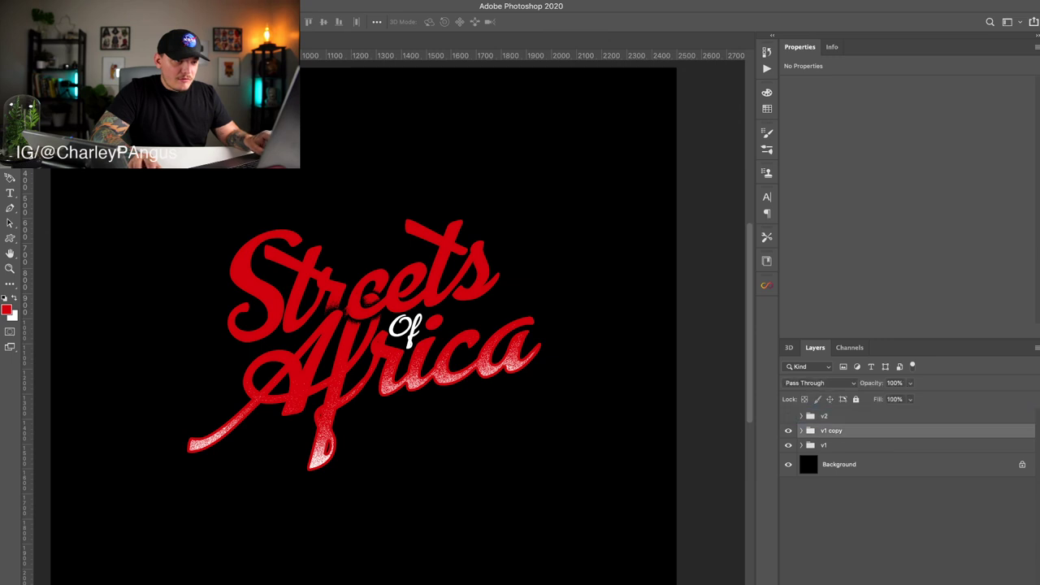
pyautogui.press('super+z')
pyautogui.click(826, 416)
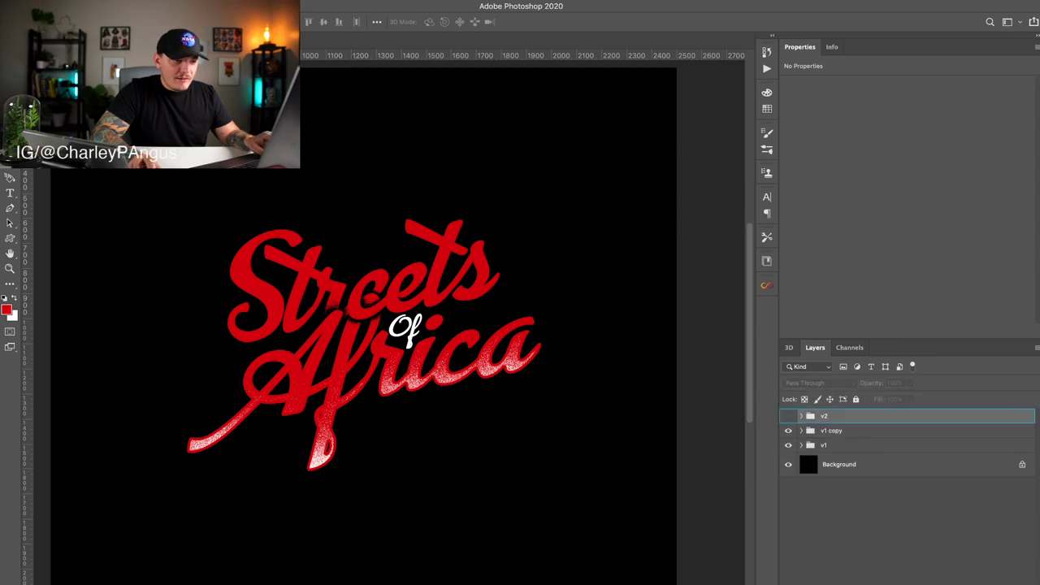
pyautogui.click(830, 430)
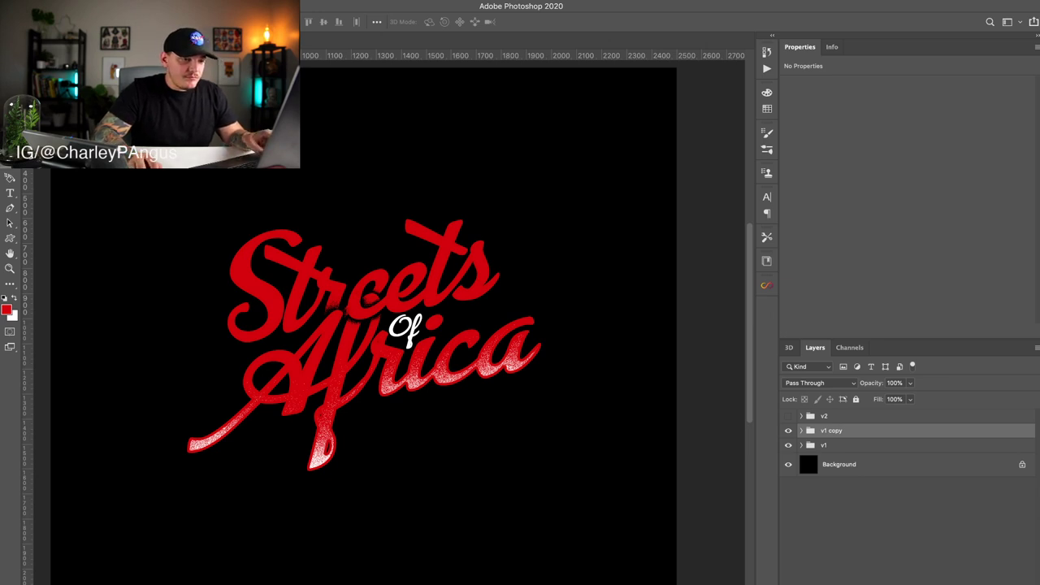
# Step: Move the v1 copy group above the v2 group in the layer stack, keeping it shown
pyautogui.press('super+plus')
pyautogui.click(789, 430)
pyautogui.click(788, 431)
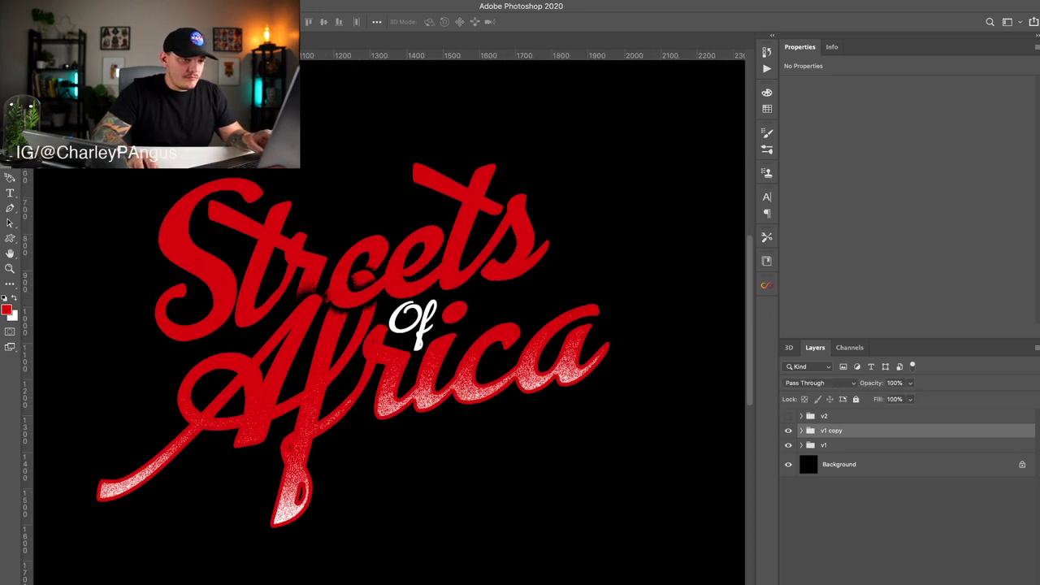
pyautogui.moveTo(831, 430); pyautogui.dragTo(832, 409)
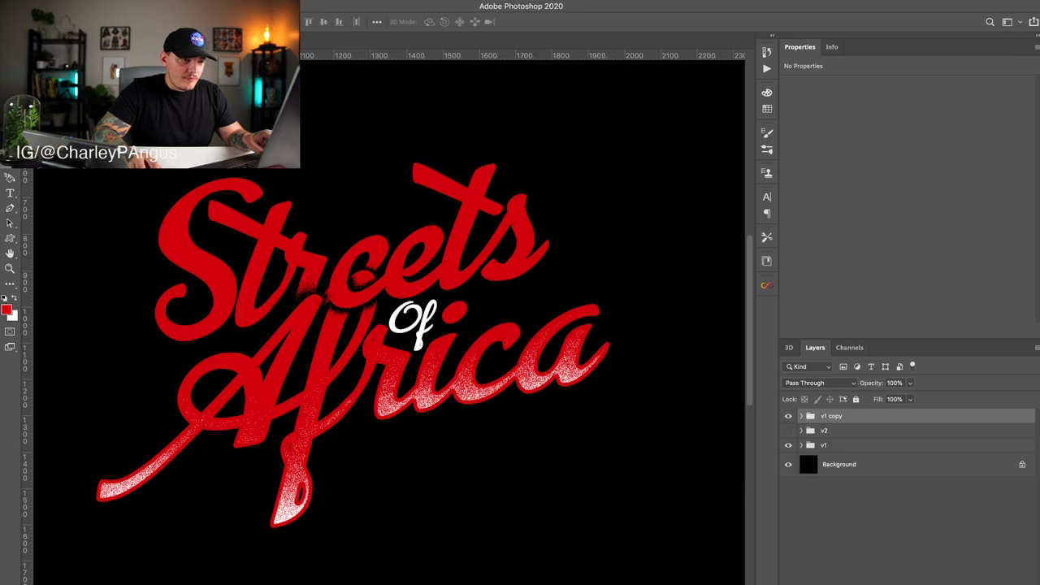
# Step: Enlarge the "Of" text in the v1 copy group to about 268 pt and place it over the end of "Streets"
pyautogui.click(802, 416)
pyautogui.click(835, 436)
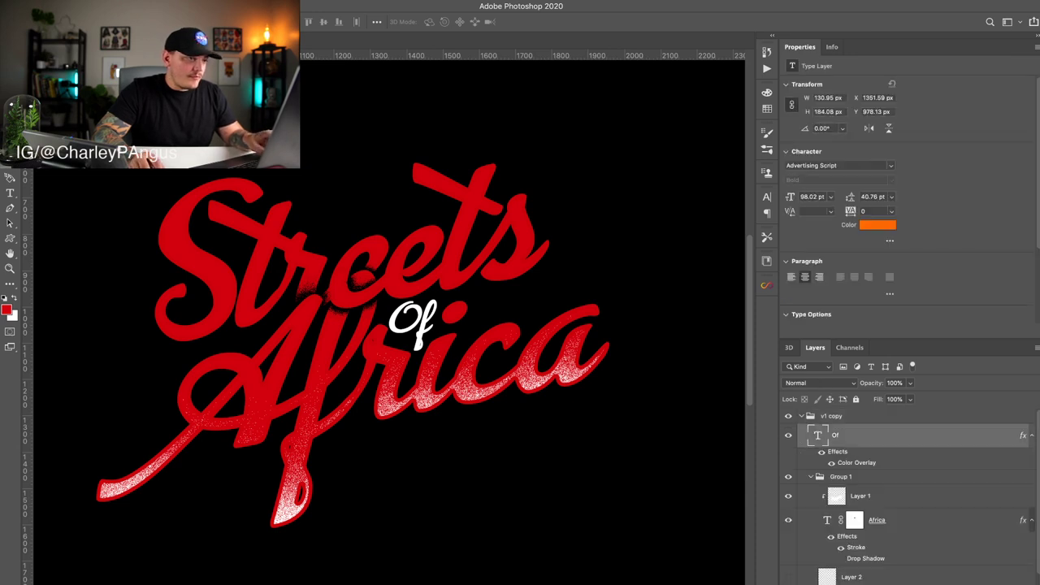
pyautogui.press('super+t')
pyautogui.moveTo(437, 299); pyautogui.dragTo(519, 183)
pyautogui.press('Return')
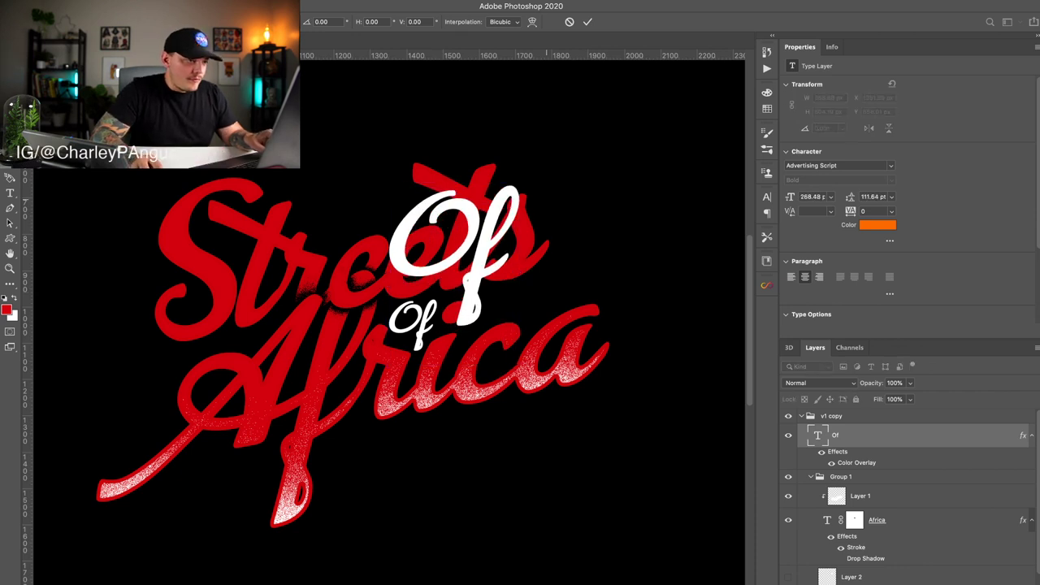
pyautogui.moveTo(455, 244); pyautogui.dragTo(575, 265)
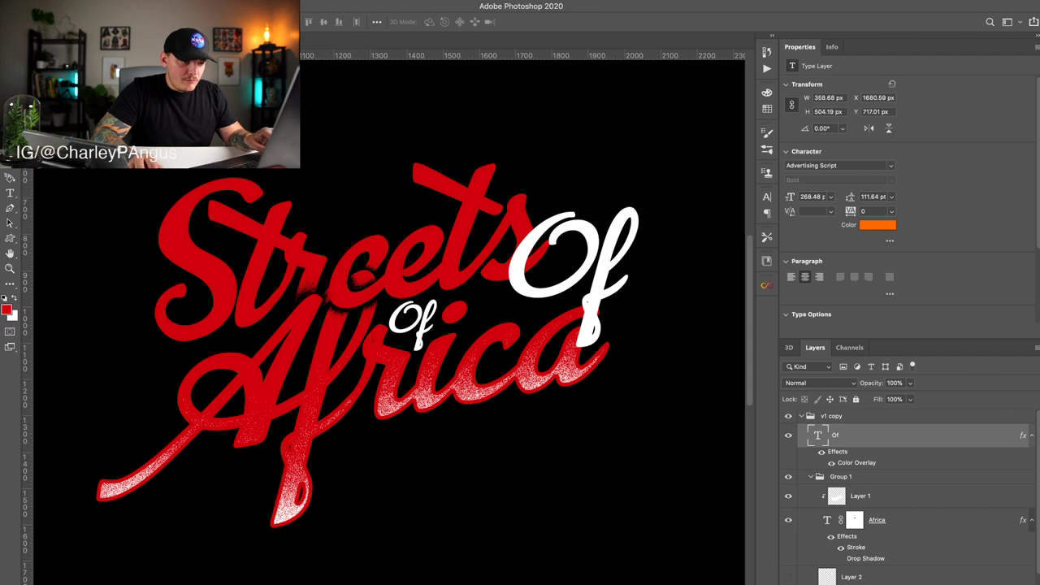
# Step: Collapse the v1 copy group and hide the original v1 group
pyautogui.scroll(-4, 910, 496)
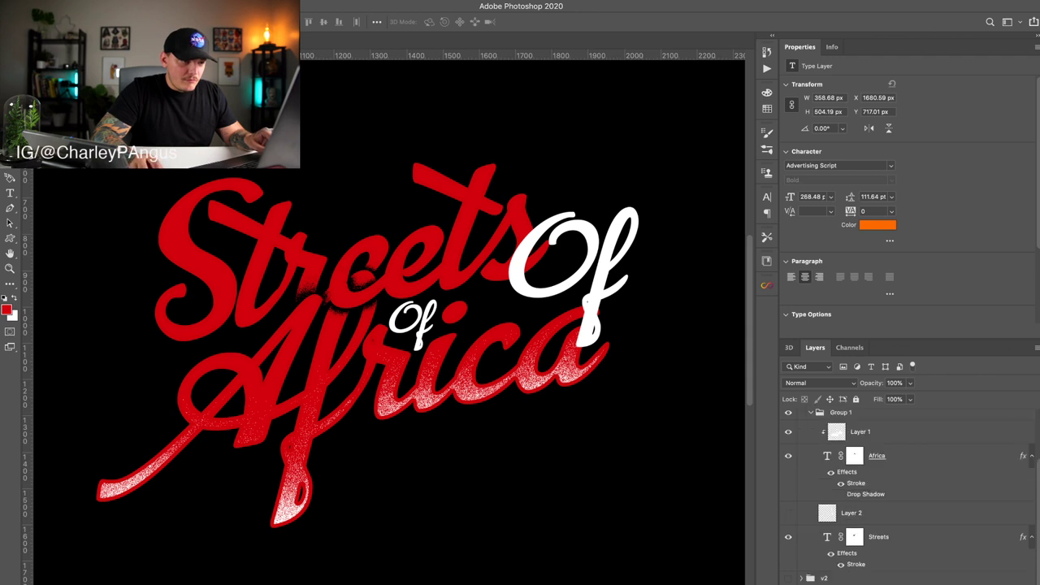
pyautogui.scroll(4, 910, 496)
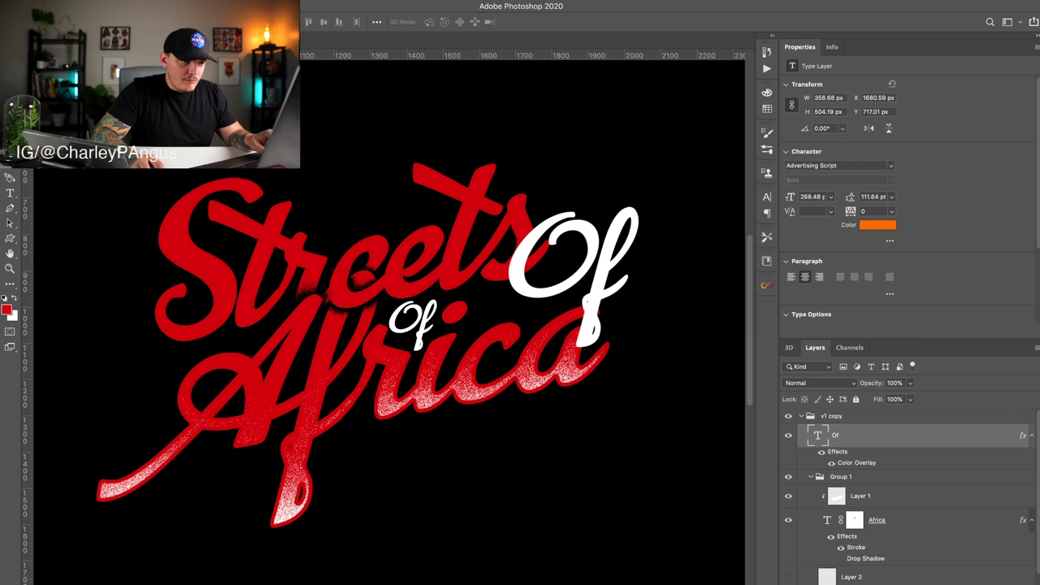
pyautogui.click(801, 416)
pyautogui.click(789, 445)
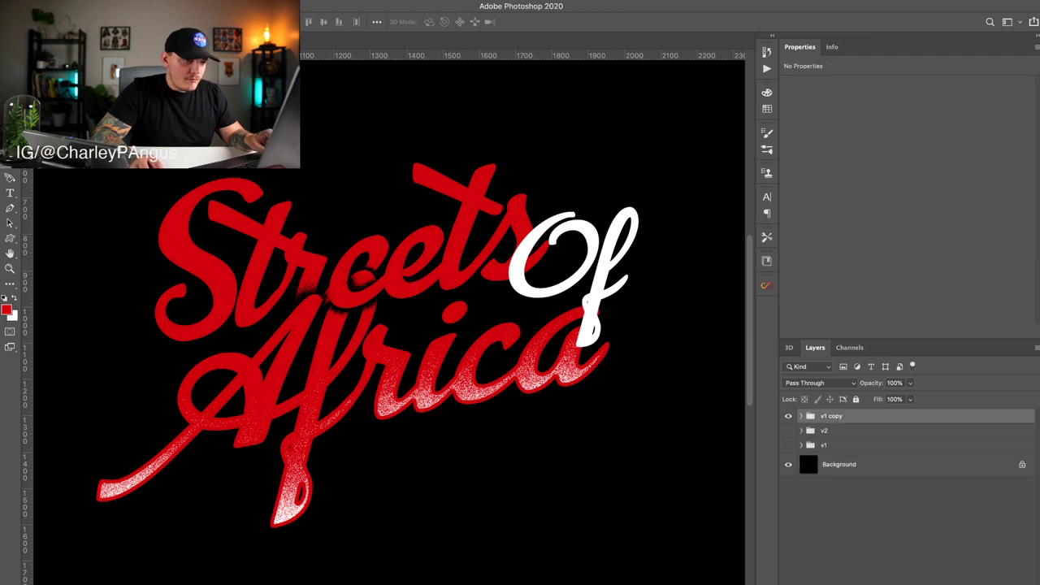
# Step: Raise the enlarged "Of" slightly and move its layer beneath the Streets layer within the v1 copy group
pyautogui.click(801, 416)
pyautogui.moveTo(590, 327); pyautogui.dragTo(588, 311)
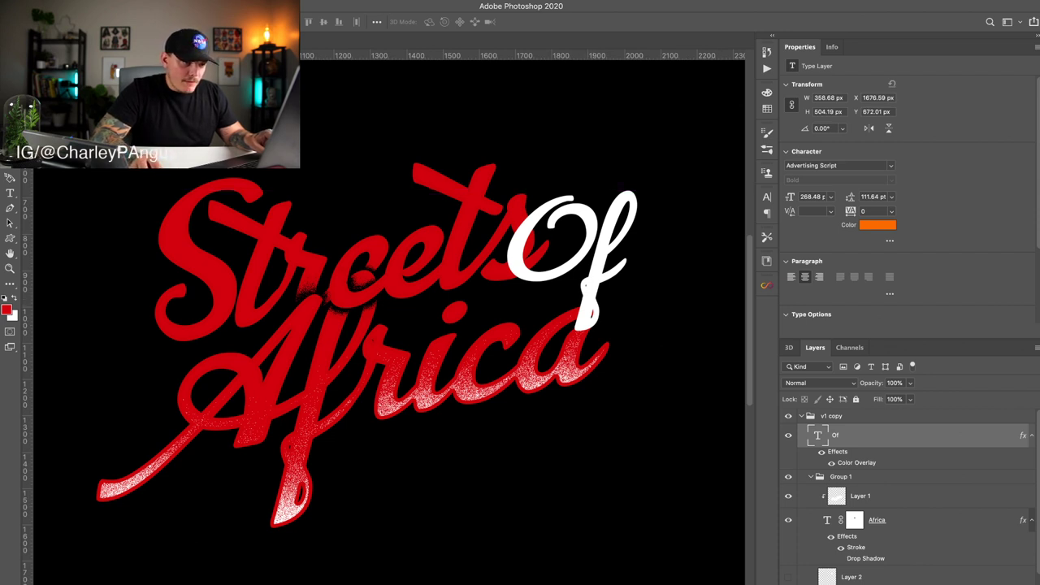
pyautogui.moveTo(861, 435); pyautogui.dragTo(894, 561)
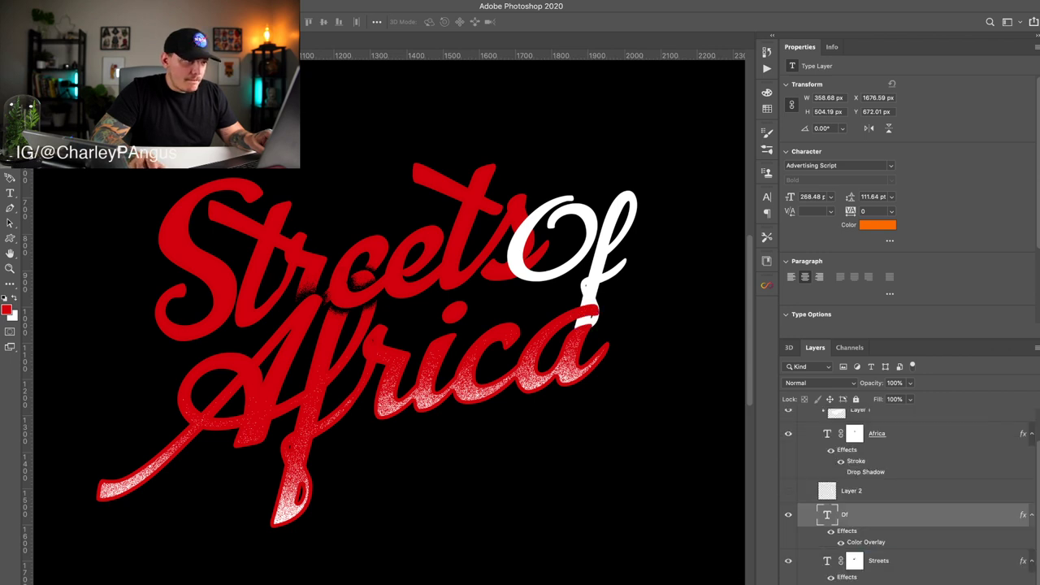
pyautogui.press('super+[')
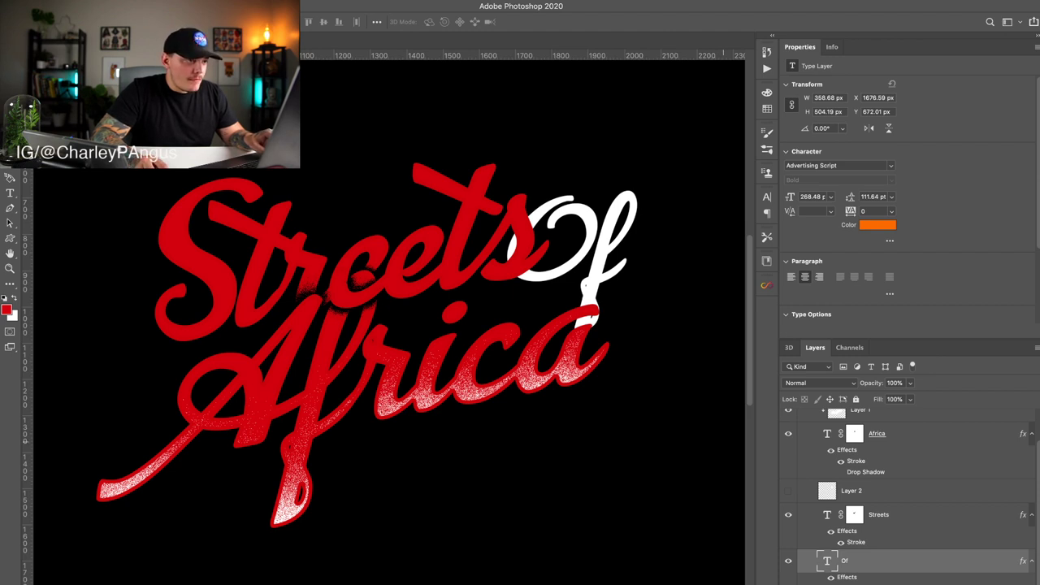
# Step: Shift "Of" horizontally to X about 1647 px so the O tucks further behind the s of "Streets"
pyautogui.moveTo(588, 258)
pyautogui.mouseDown()
pyautogui.moveTo(575, 259)
pyautogui.moveTo(594, 258)
pyautogui.mouseUp()
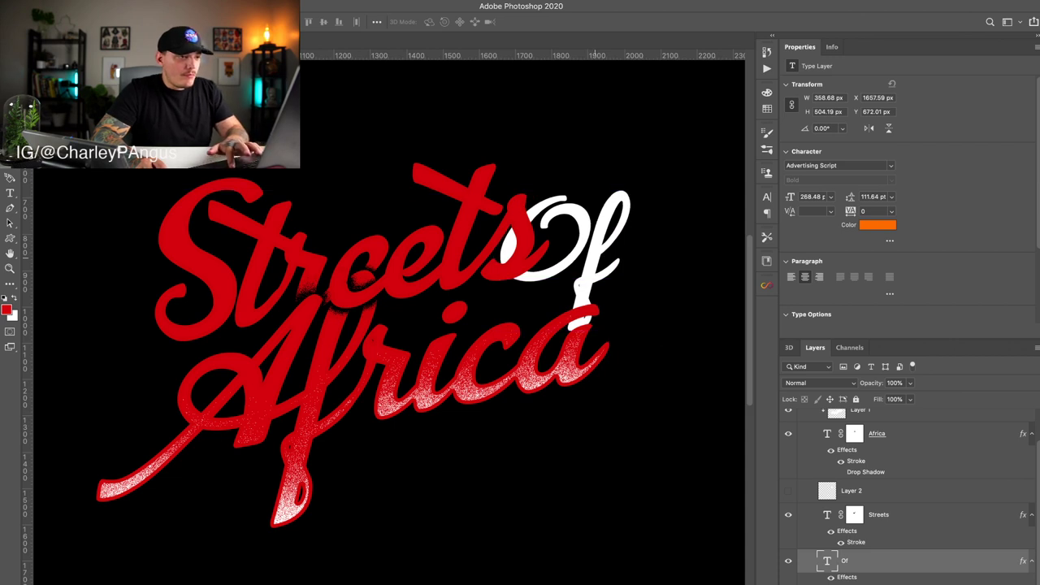
pyautogui.press('Left')
pyautogui.press('Left')
pyautogui.press('Left')
pyautogui.press('Left')
pyautogui.press('Left')
pyautogui.press('Left')
pyautogui.press('Left')
pyautogui.press('Left')
pyautogui.press('Left')
pyautogui.press('Left')
pyautogui.press('Left')
pyautogui.press('Left')
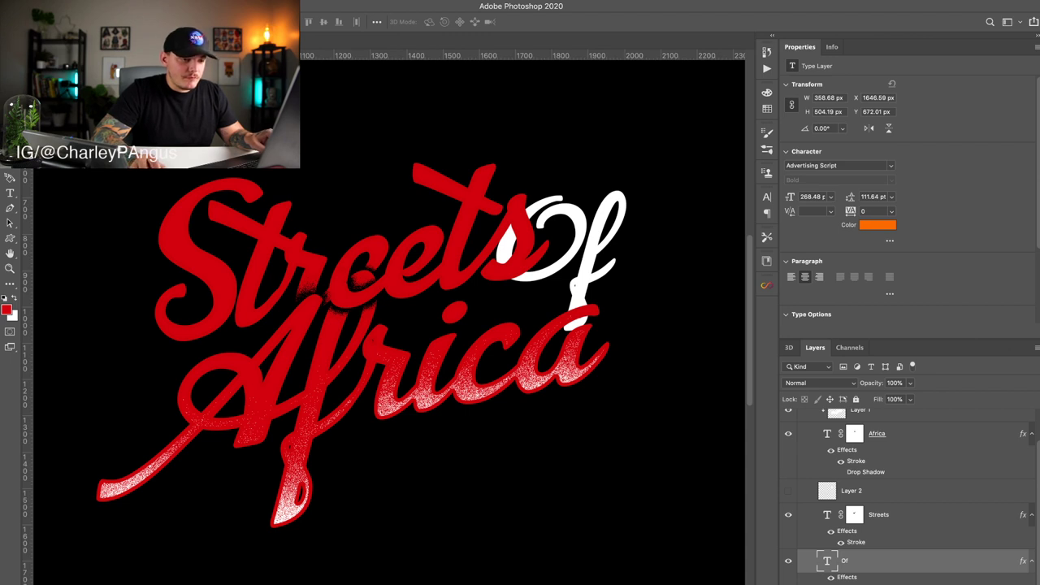
# Step: Flatten the "Of" text and its color overlay into a pixel layer and add a layer mask
pyautogui.press('super+e')
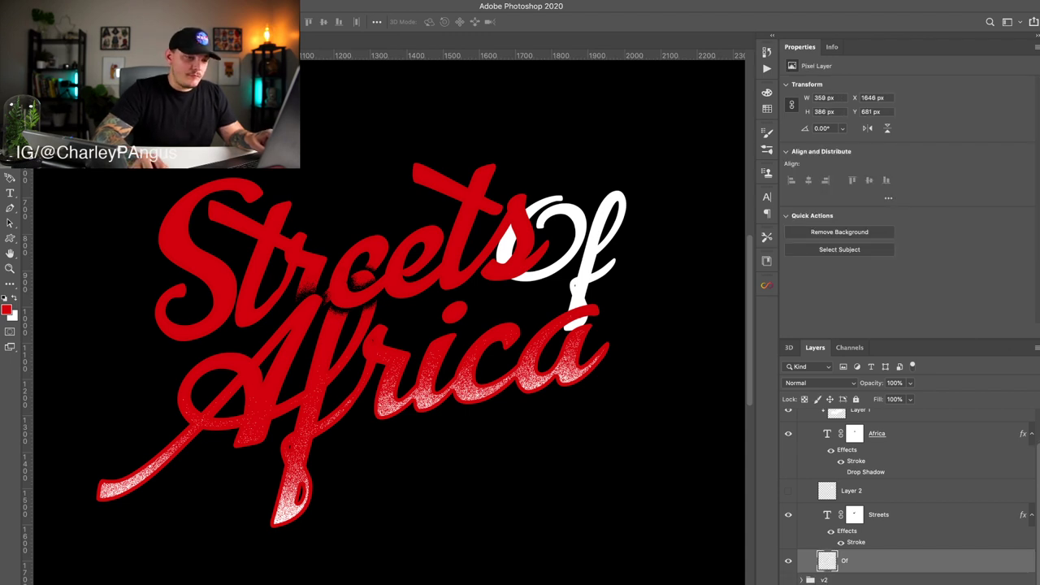
pyautogui.click(894, 583)
pyautogui.click(827, 561)
# Step: Duplicate the masked "Of" layer and place the copy at the top of Group 1, above Layer 1
pyautogui.press('super+j')
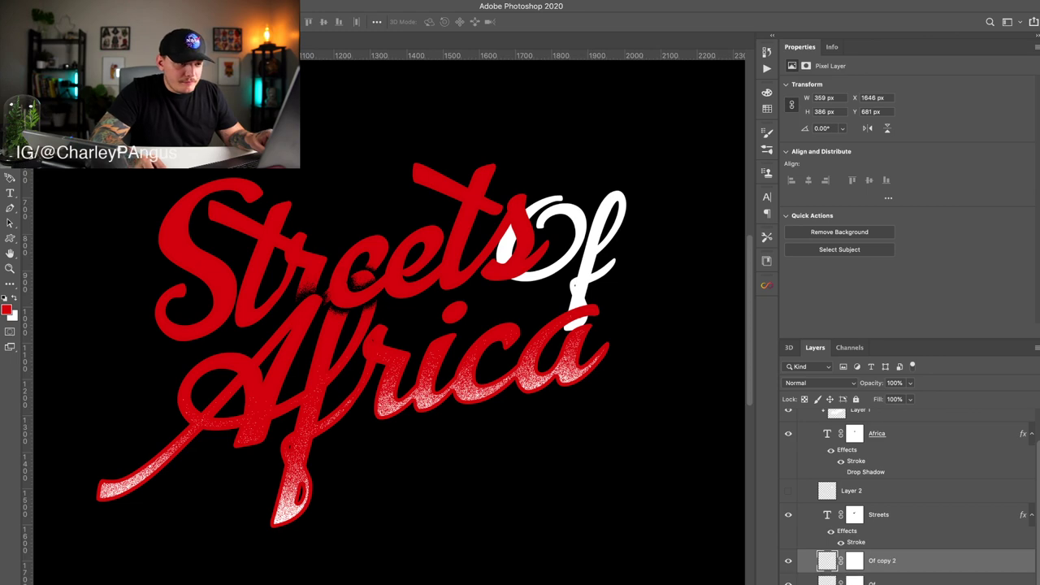
pyautogui.moveTo(886, 561); pyautogui.dragTo(886, 440)
pyautogui.press('super+plus')
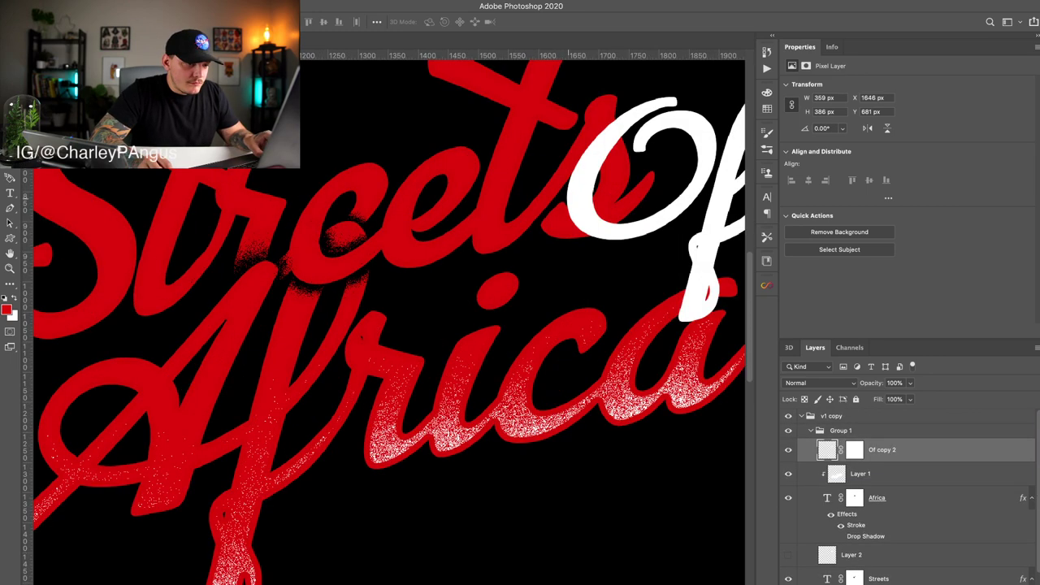
pyautogui.moveTo(574, 198); pyautogui.dragTo(486, 315)
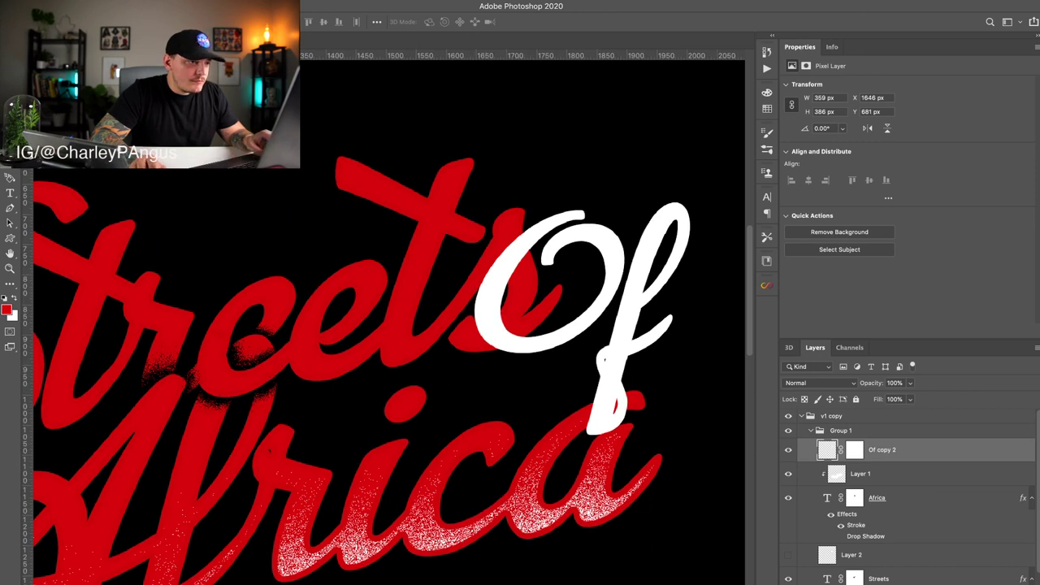
# Step: Brush grey on the Of copy 2 layer mask to fade the O where it crosses the upper part of the s
pyautogui.click(854, 450)
pyautogui.press('super+plus')
pyautogui.moveTo(706, 221); pyautogui.dragTo(658, 176)
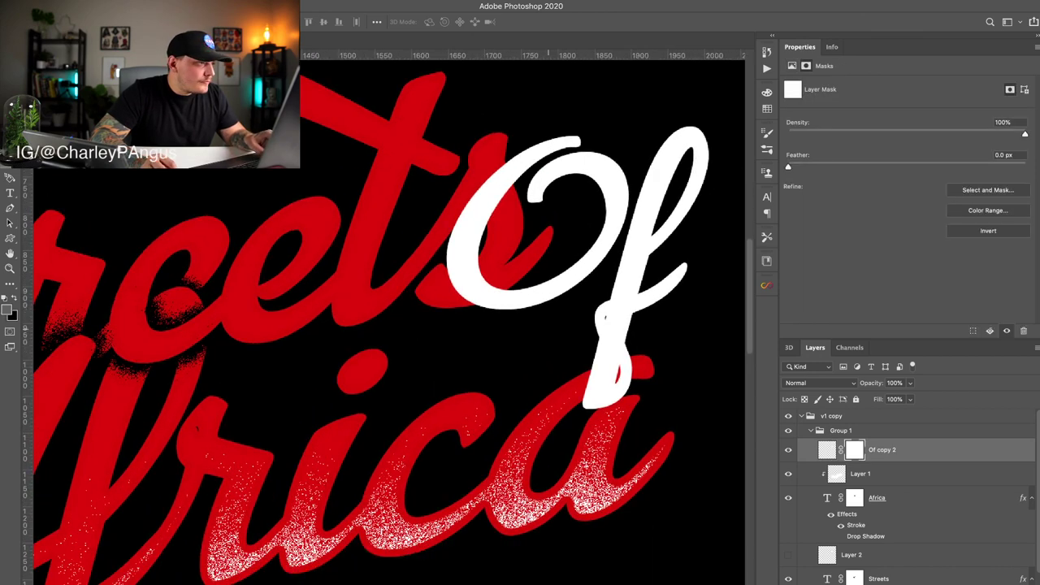
pyautogui.press('b')
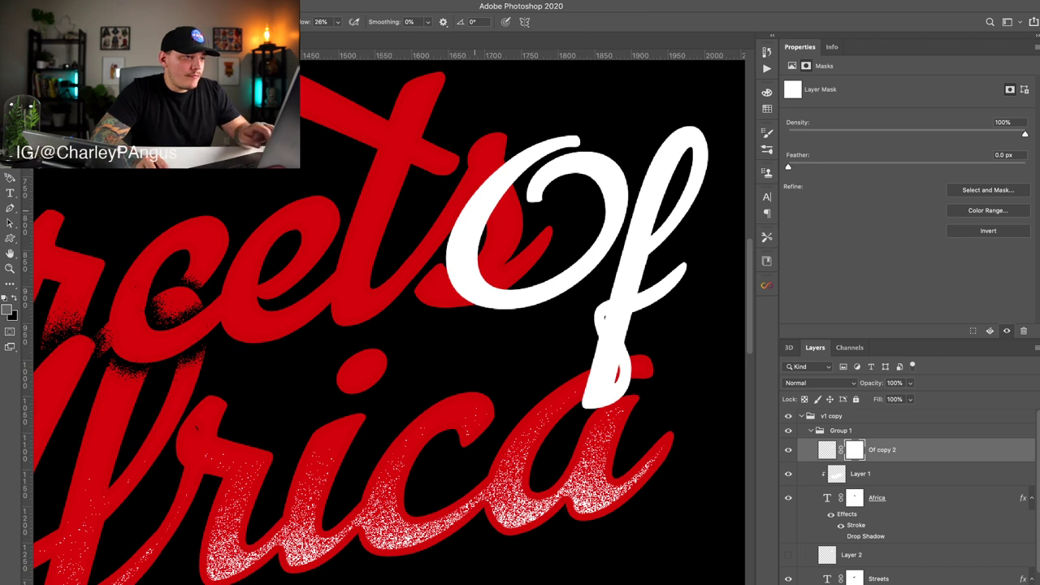
pyautogui.moveTo(479, 208)
pyautogui.mouseDown()
pyautogui.moveTo(492, 190)
pyautogui.moveTo(453, 172)
pyautogui.moveTo(501, 174)
pyautogui.mouseUp()
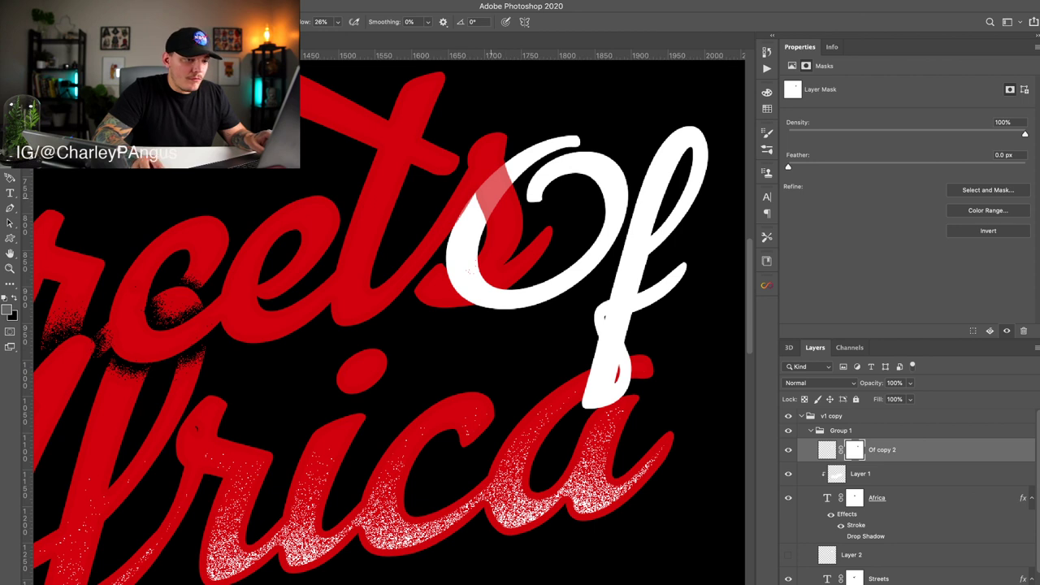
# Step: Toggle the visibility of the Of copy 2 layer to compare the overlap with and without it
pyautogui.scroll(1, 491, 197)
pyautogui.click(788, 450)
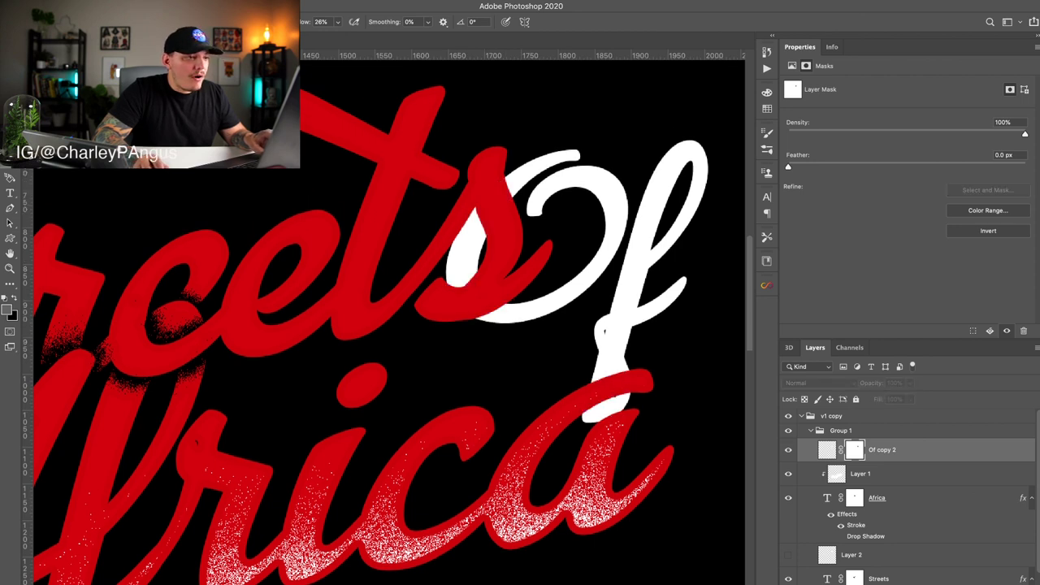
pyautogui.click(788, 449)
pyautogui.click(787, 450)
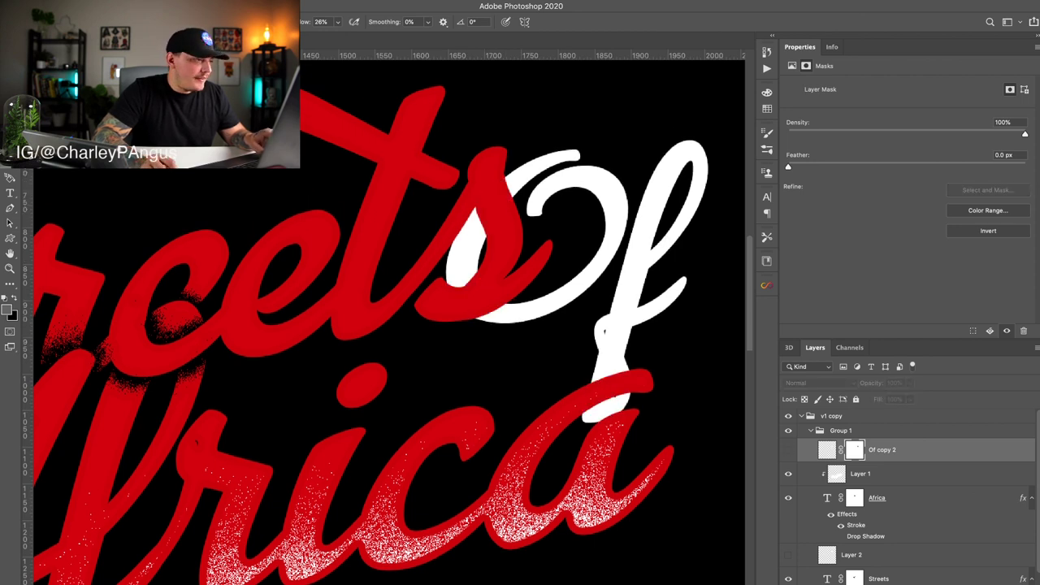
pyautogui.click(787, 449)
# Step: Replace the grey brush color with white, retouch the faded overlap on the mask and switch the brush color to black
pyautogui.press('i')
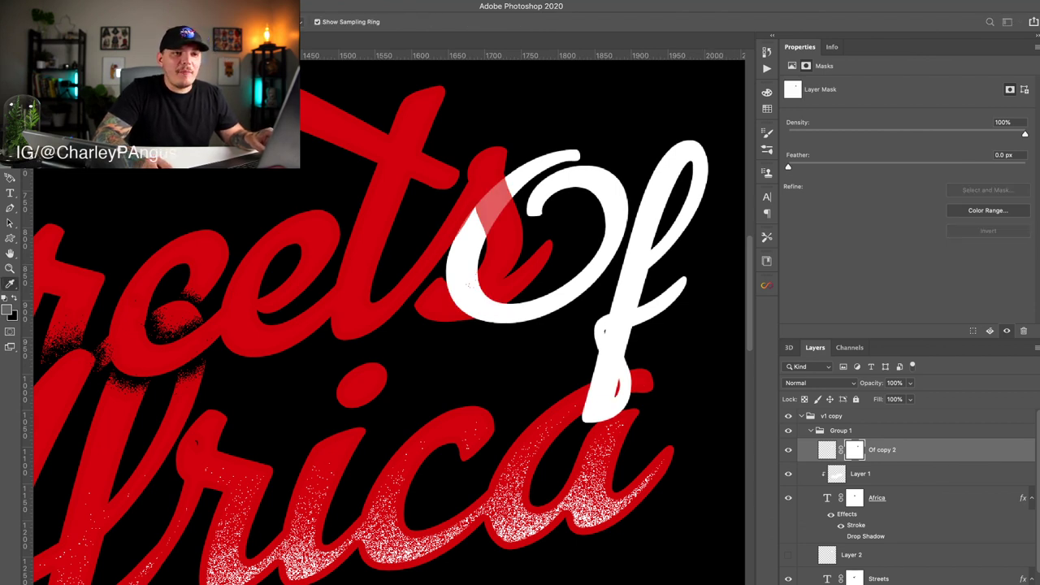
pyautogui.press('b')
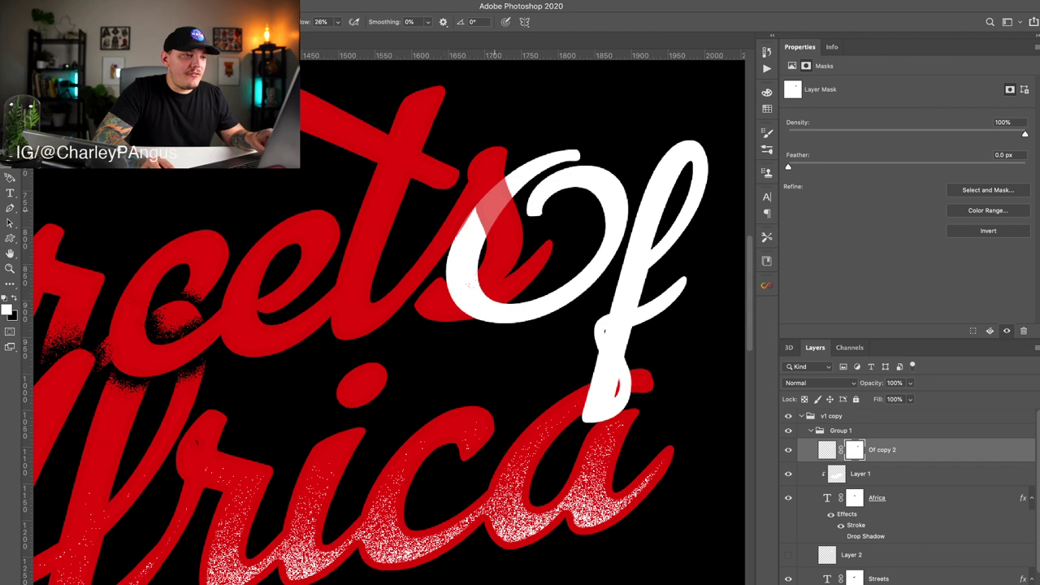
pyautogui.click(494, 209)
pyautogui.click(494, 209)
pyautogui.click(14, 298)
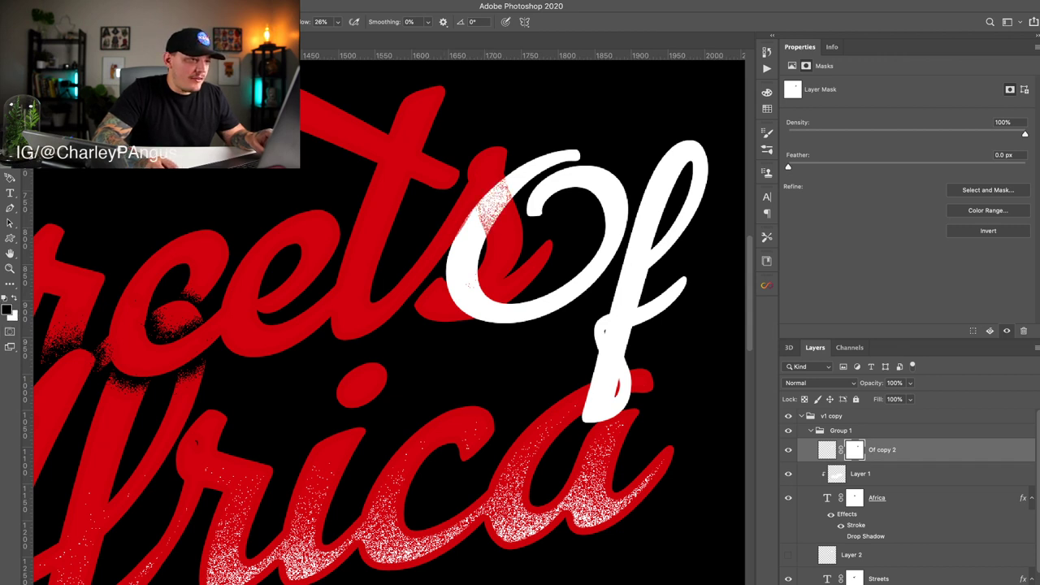
# Step: Try to mask out the O's upper crossing over the s and its lower curve with black brush strokes
pyautogui.click(487, 202)
pyautogui.click(491, 197)
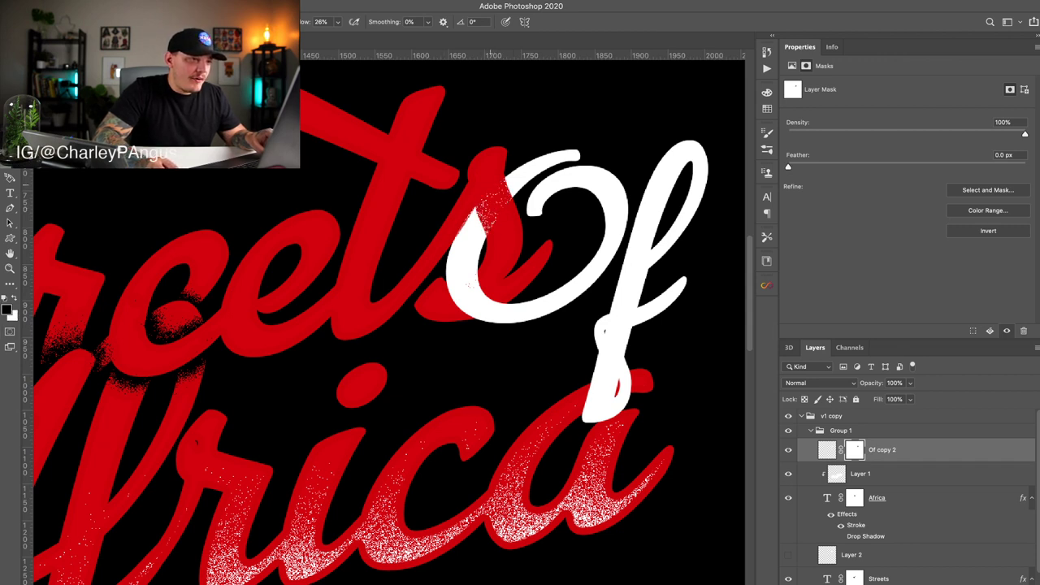
pyautogui.moveTo(491, 203); pyautogui.dragTo(464, 231)
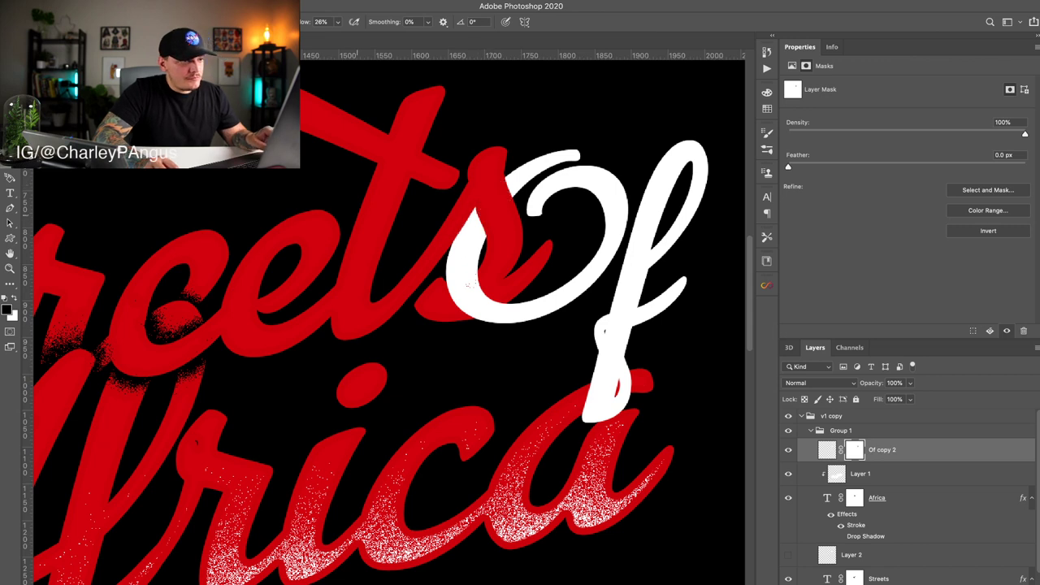
pyautogui.moveTo(465, 283)
pyautogui.mouseDown()
pyautogui.moveTo(459, 296)
pyautogui.moveTo(480, 299)
pyautogui.mouseUp()
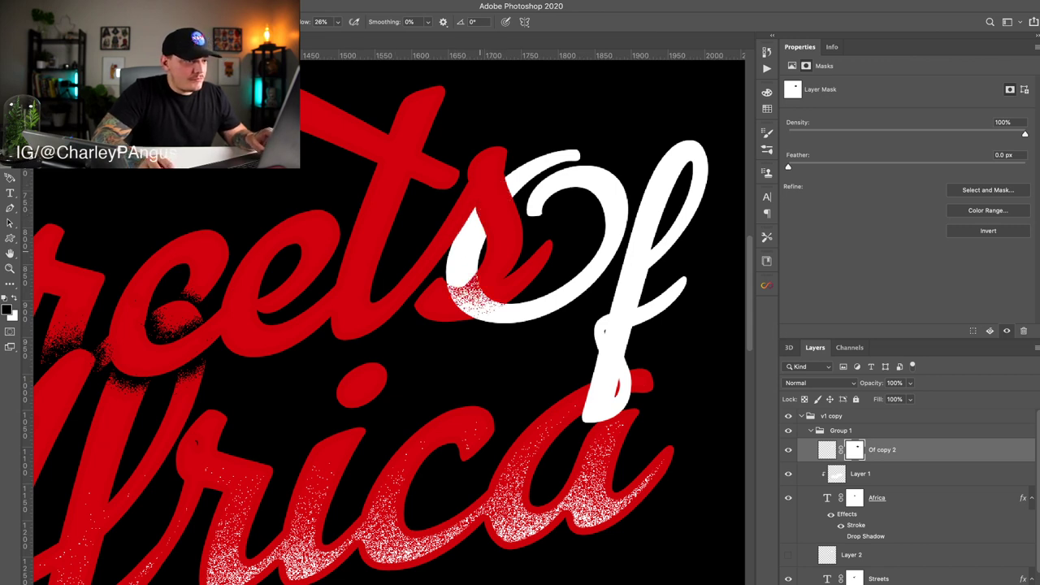
pyautogui.press('super+z')
pyautogui.press('super+z')
pyautogui.press('super+z')
# Step: Paint black on the Of copy 2 mask to hide only the O's upper crossing over the s, and swap the brush color to white
pyautogui.click(492, 200)
pyautogui.click(493, 203)
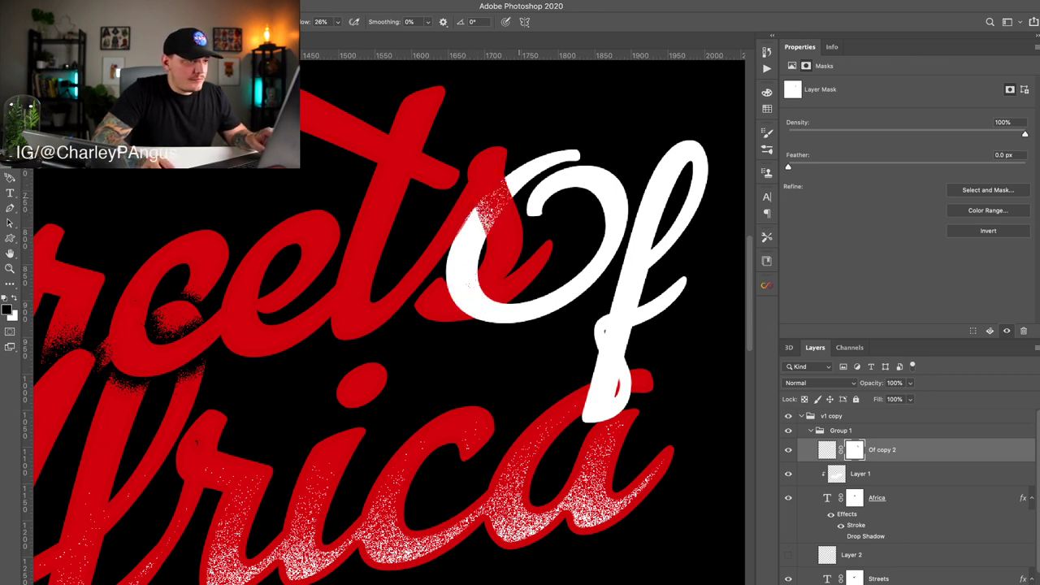
pyautogui.moveTo(468, 213); pyautogui.dragTo(460, 204)
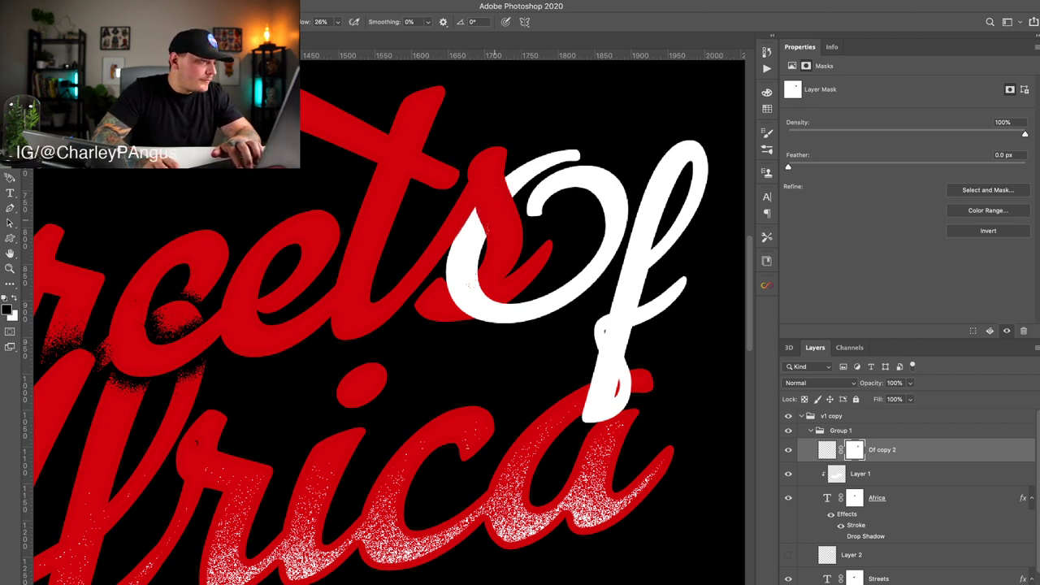
pyautogui.press('x')
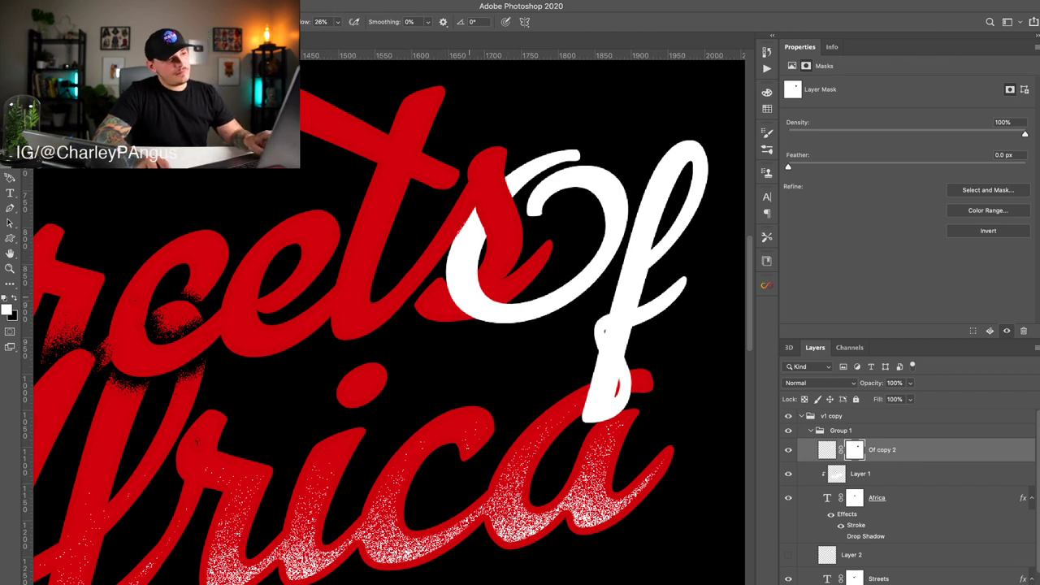
# Step: Paint black shading on the Streets layer mask where the O's lower curve crosses the final s
pyautogui.scroll(-1, 910, 497)
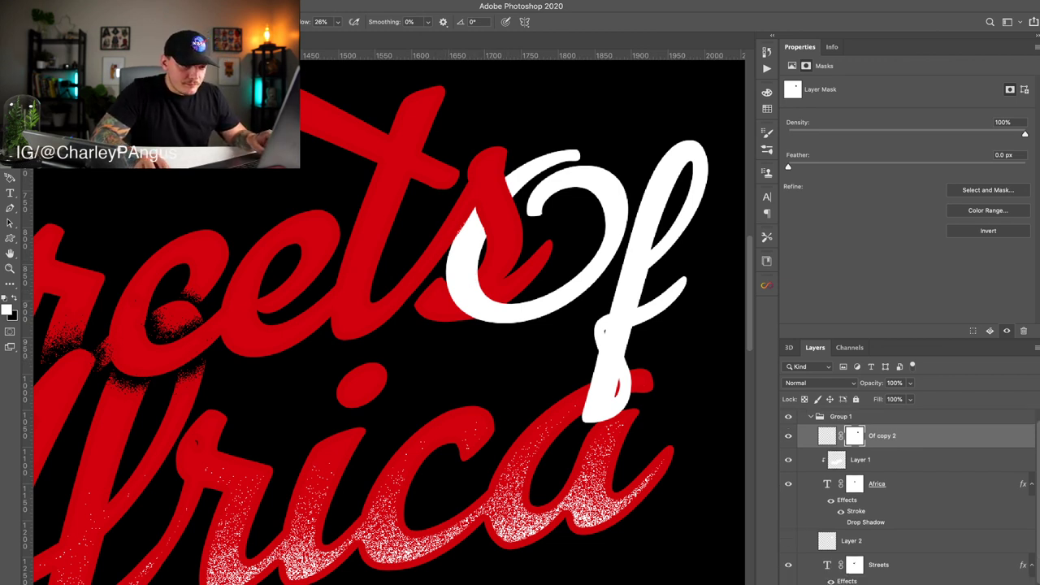
pyautogui.click(788, 564)
pyautogui.click(788, 564)
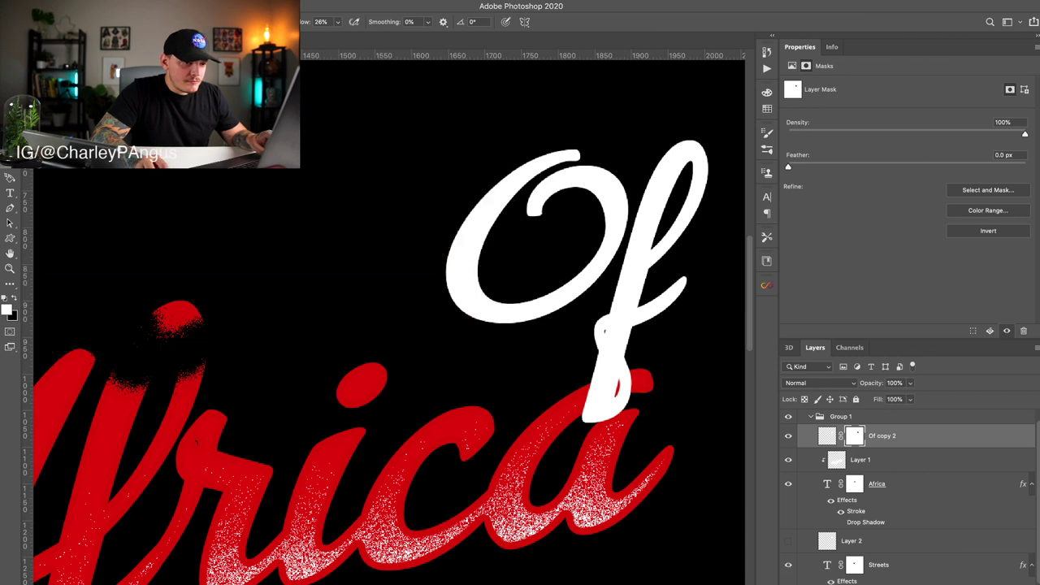
pyautogui.click(855, 565)
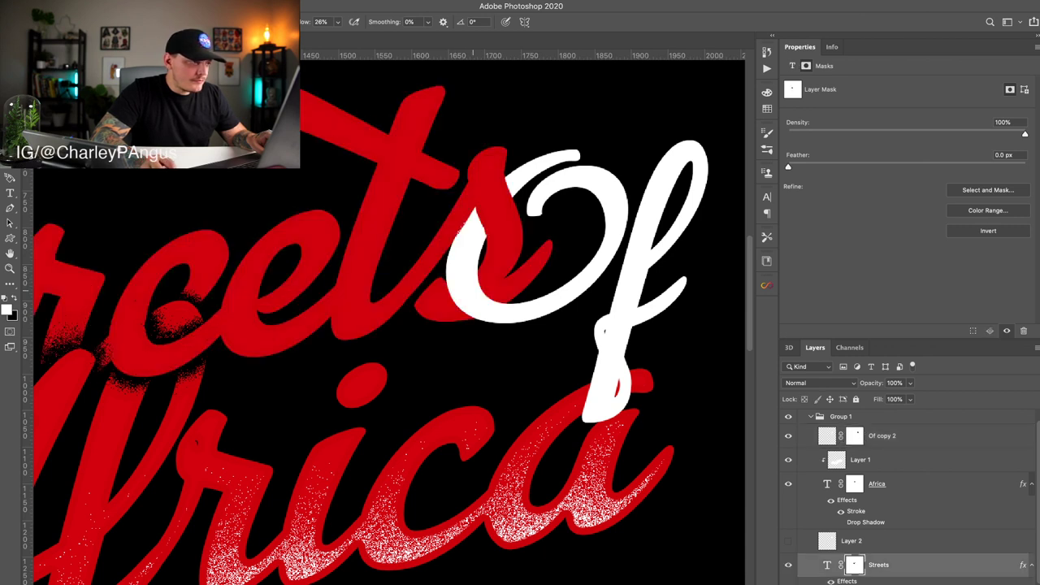
pyautogui.press('x')
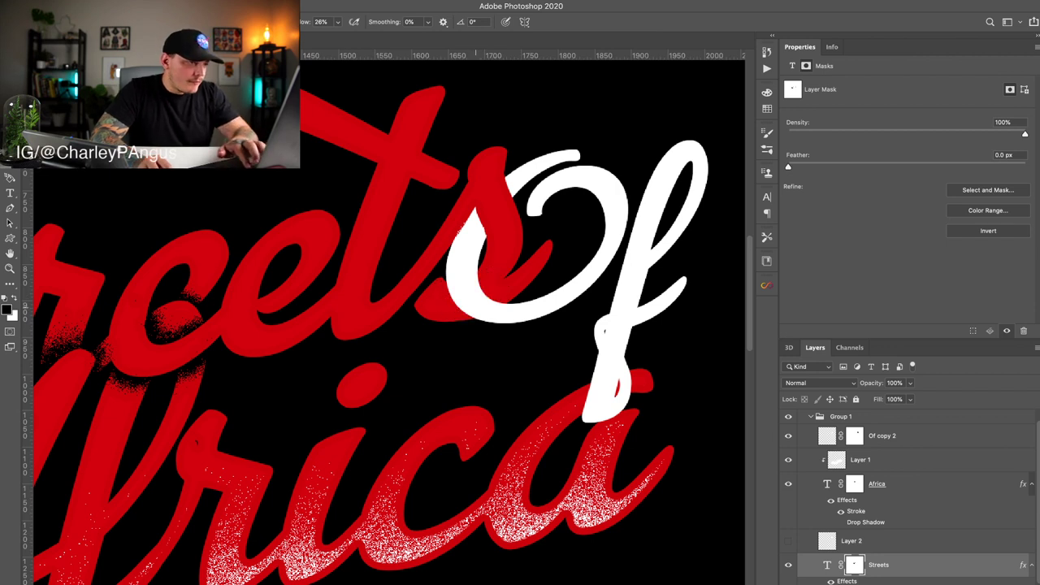
pyautogui.moveTo(460, 287)
pyautogui.mouseDown()
pyautogui.moveTo(466, 304)
pyautogui.moveTo(489, 294)
pyautogui.moveTo(495, 315)
pyautogui.moveTo(440, 292)
pyautogui.moveTo(485, 269)
pyautogui.mouseUp()
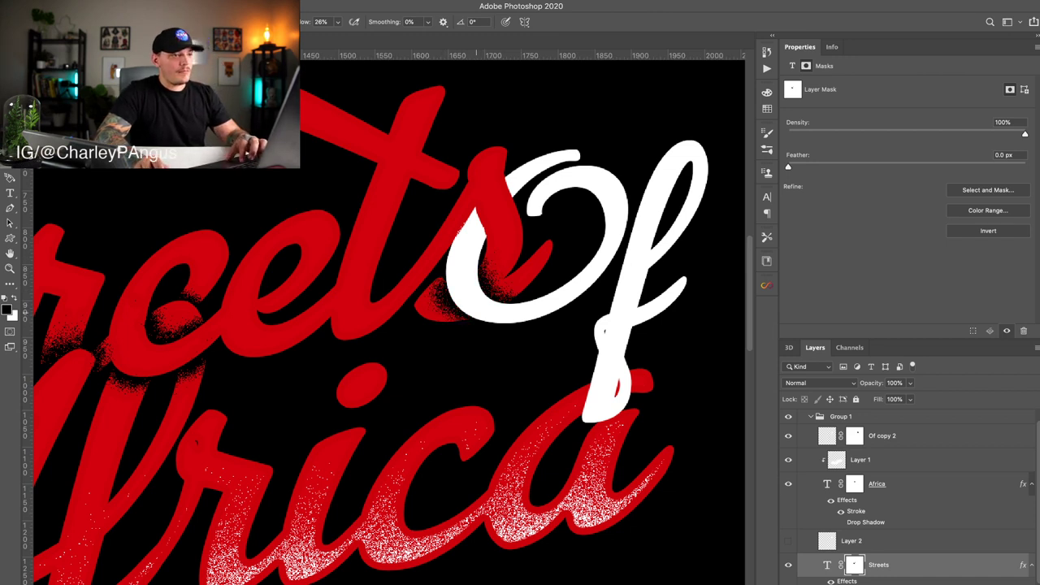
pyautogui.press('super+minus')
pyautogui.press('super+minus')
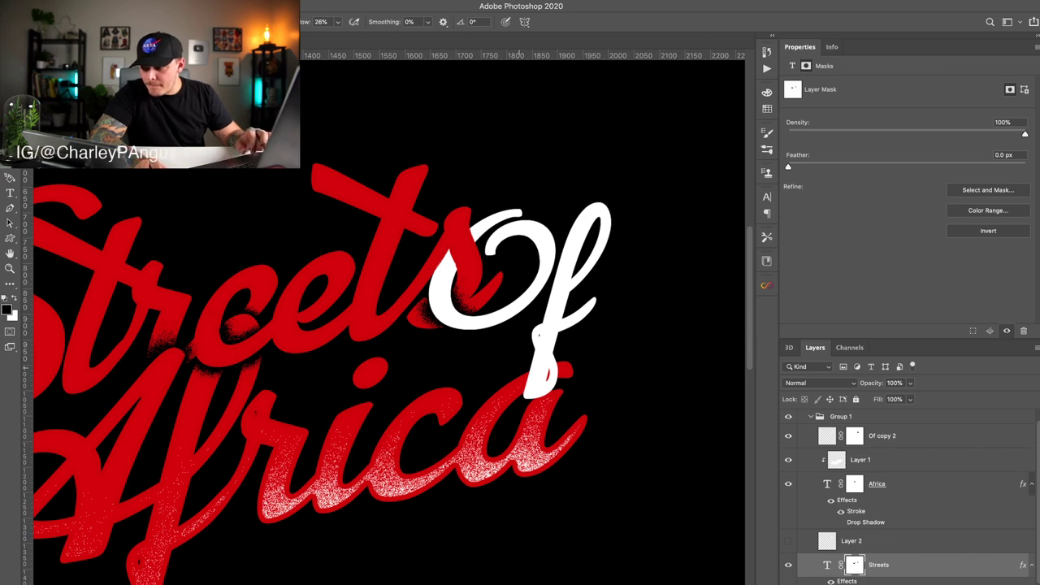
# Step: Paint black on the Africa layer mask to fade the last a around the tail of the white f
pyautogui.hotkey('ctrl', '+')
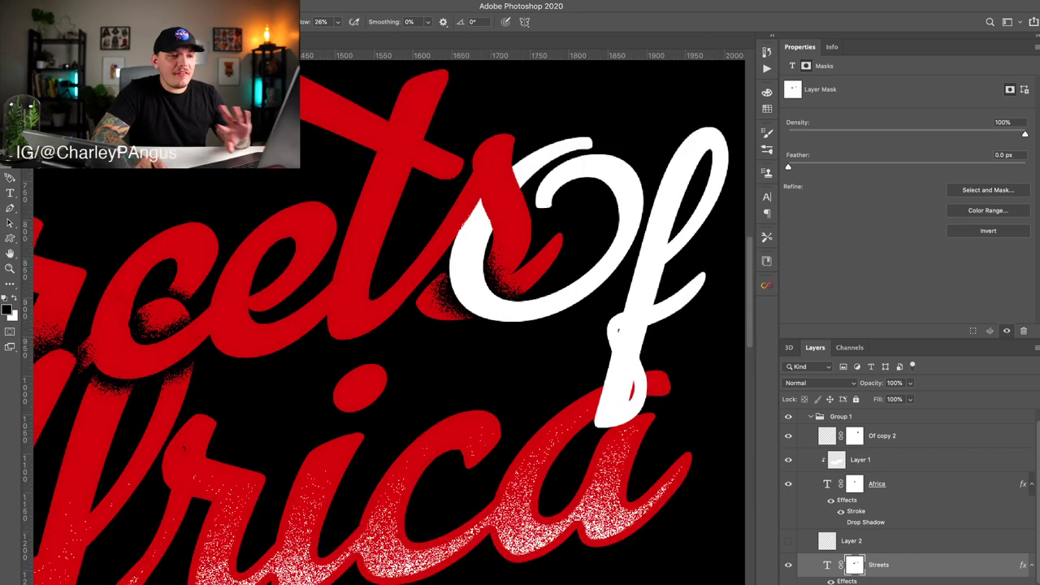
pyautogui.scroll(1, 530, 334)
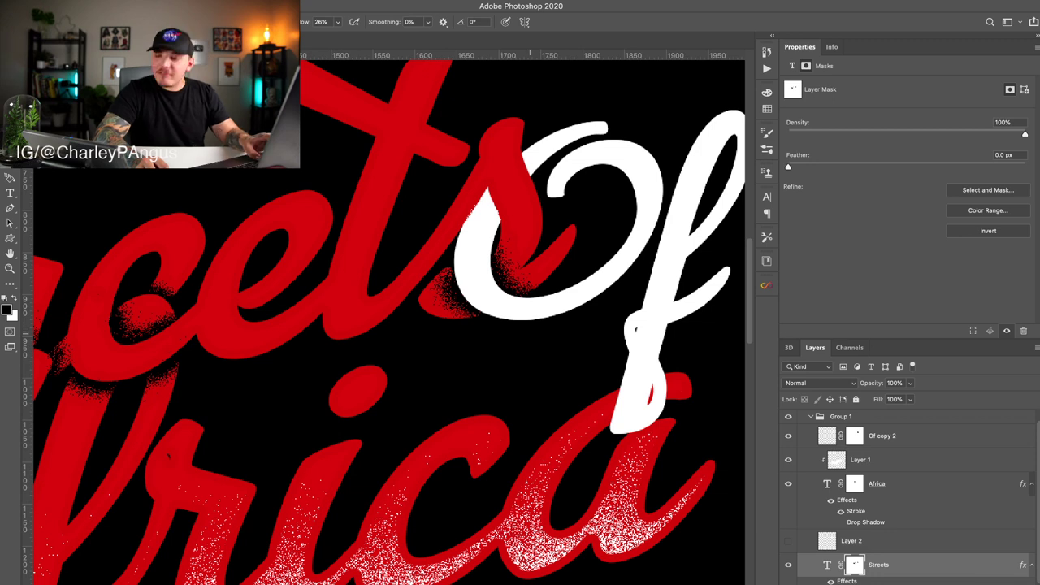
pyautogui.hscroll(2, 389, 323)
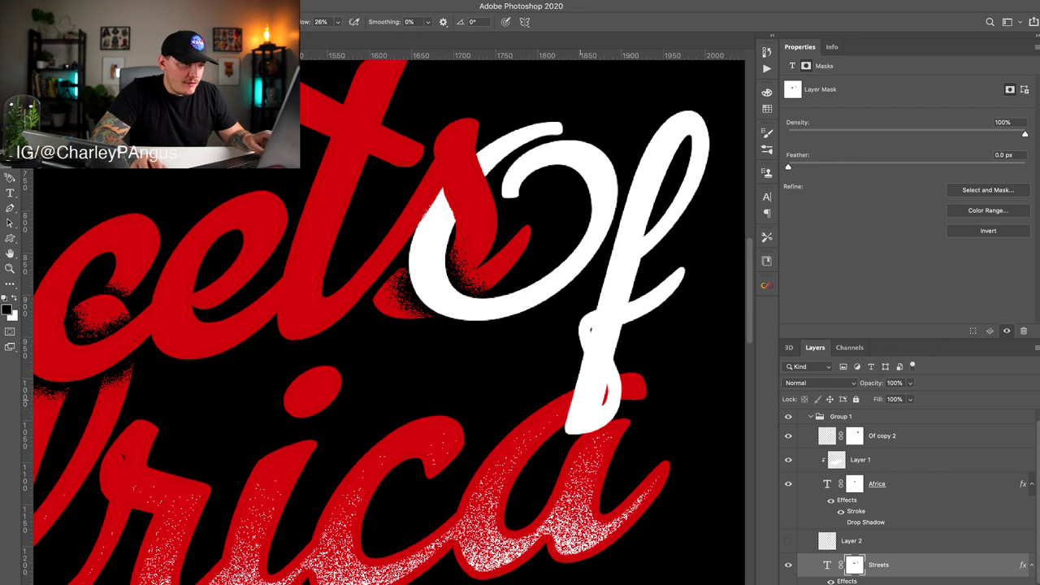
pyautogui.scroll(-3, 906, 496)
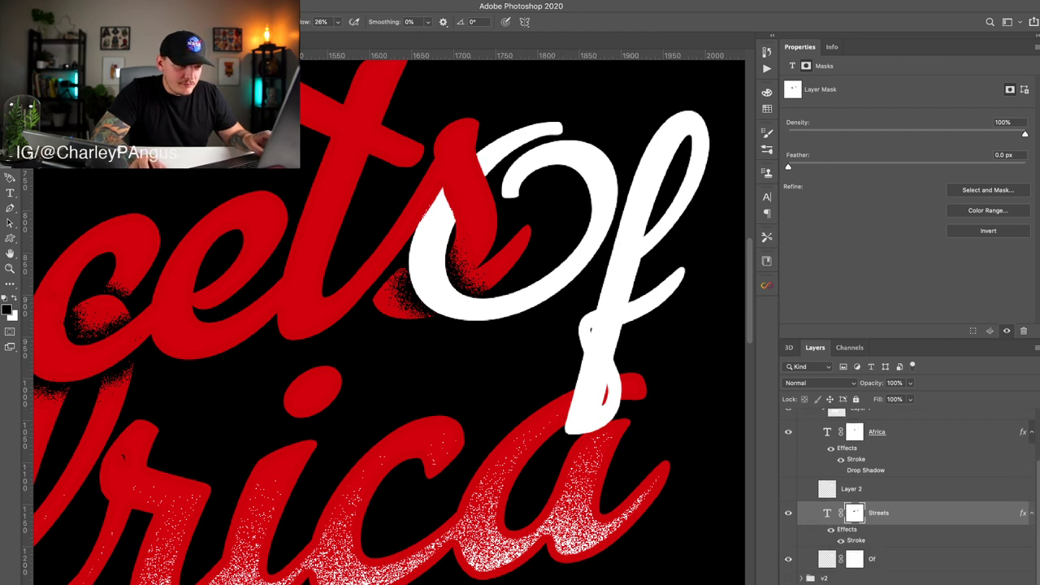
pyautogui.click(854, 433)
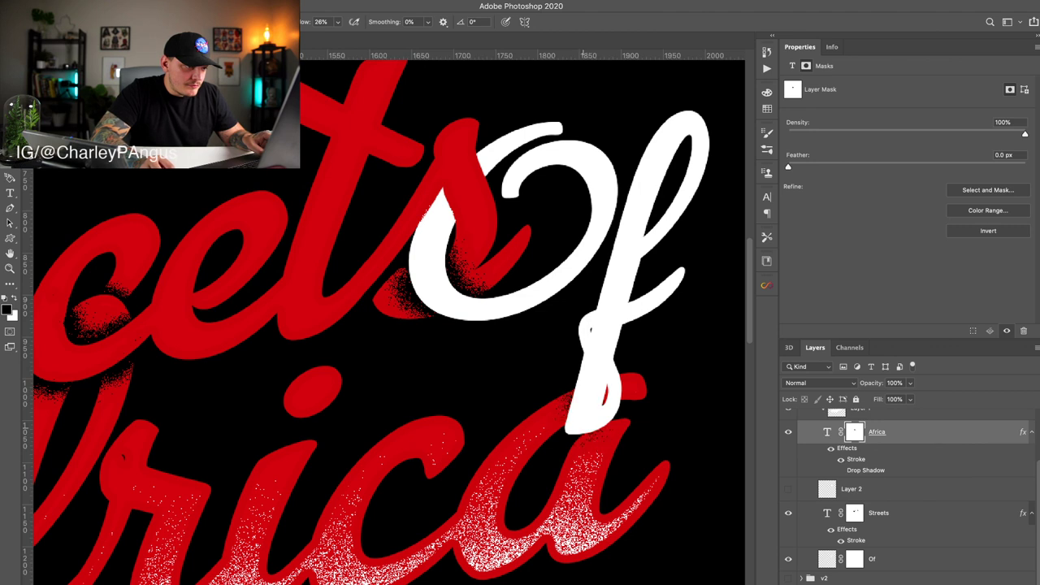
pyautogui.moveTo(583, 427)
pyautogui.mouseDown()
pyautogui.moveTo(613, 389)
pyautogui.moveTo(590, 423)
pyautogui.moveTo(579, 404)
pyautogui.mouseUp()
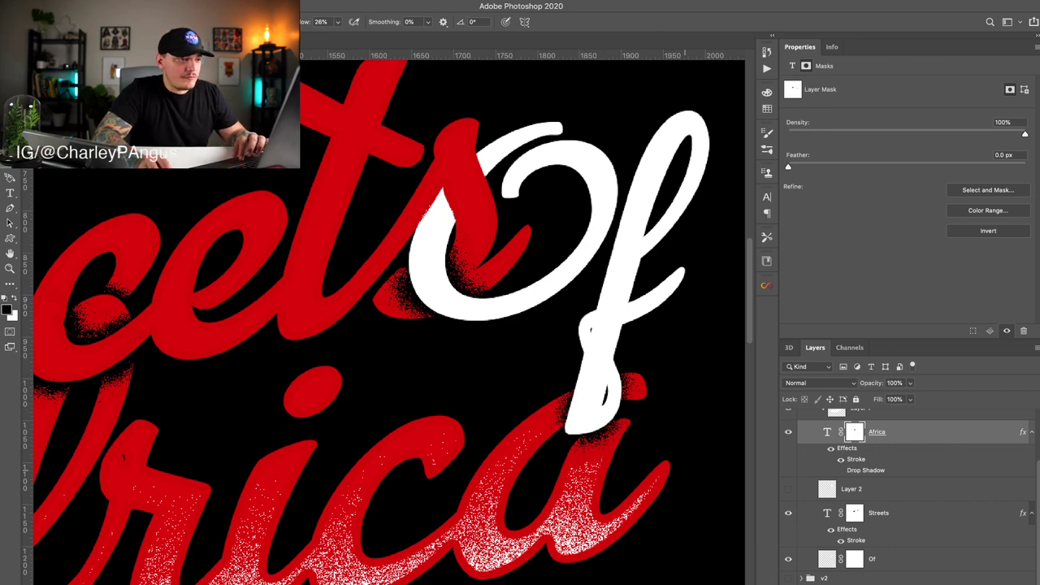
pyautogui.hotkey('ctrl', '-')
pyautogui.hotkey('ctrl', '-')
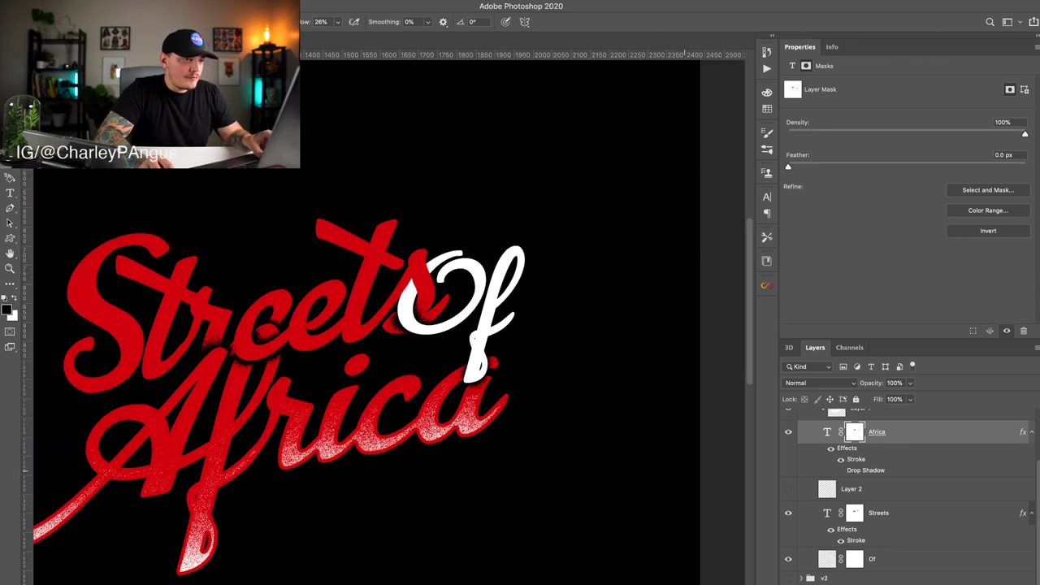
# Step: Collapse the v1 copy group and rename it v3
pyautogui.hscroll(-5, 390, 317)
pyautogui.press('v')
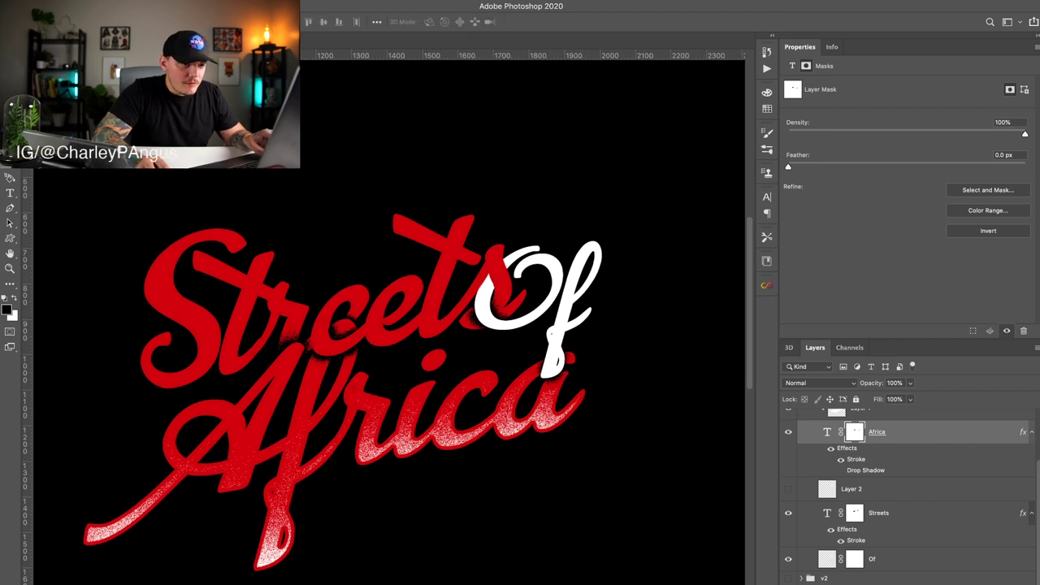
pyautogui.scroll(3, 906, 496)
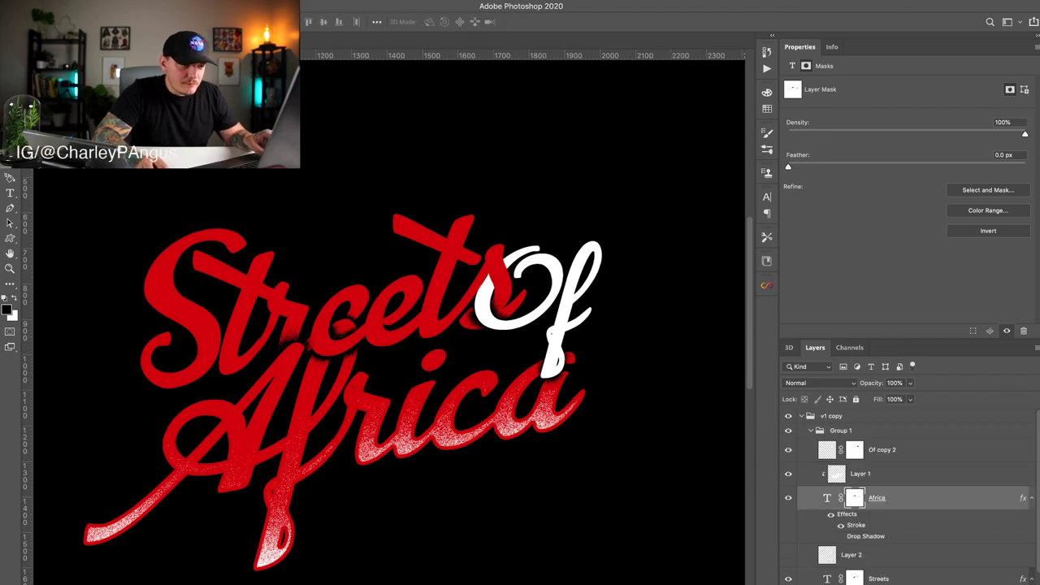
pyautogui.click(802, 416)
pyautogui.doubleClick(831, 416)
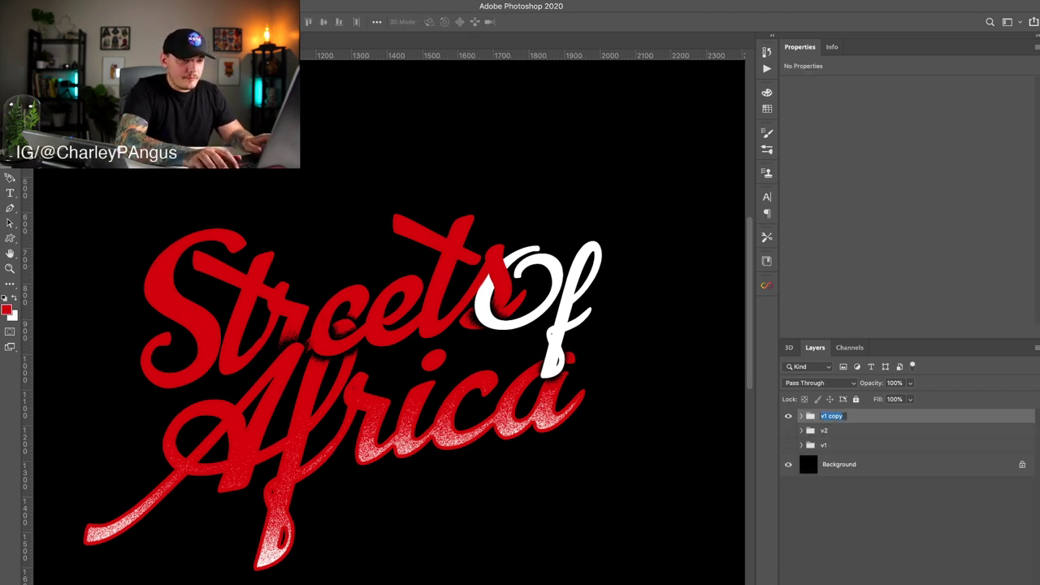
pyautogui.write('v3')
pyautogui.press('Return')
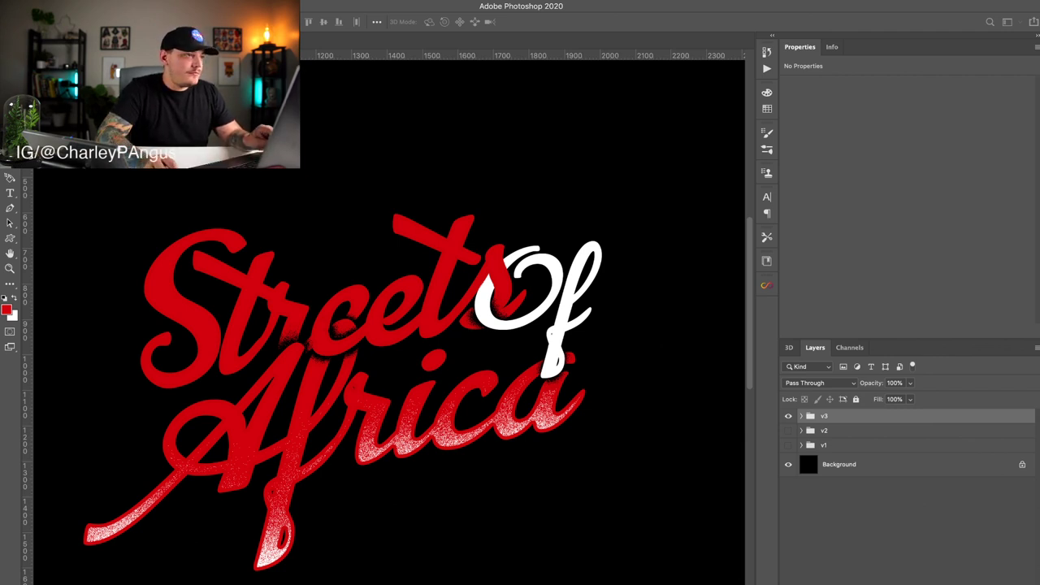
# Step: Create a new 2500 × 2500 px document, unlock its white background layer and invert it to black
pyautogui.press('Return')
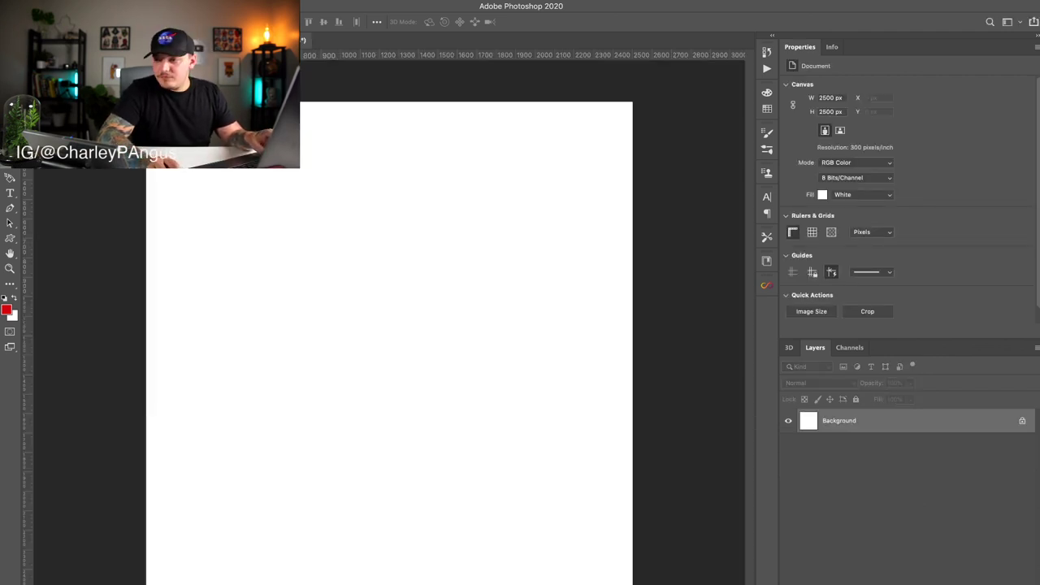
pyautogui.hotkey('ctrl', 'Tab')
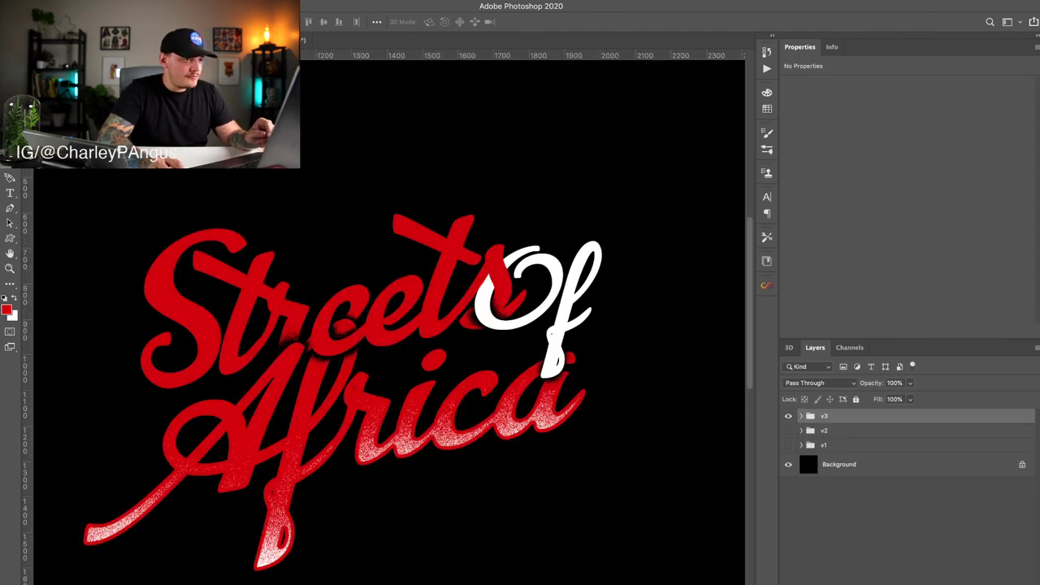
pyautogui.hotkey('ctrl', 'Tab')
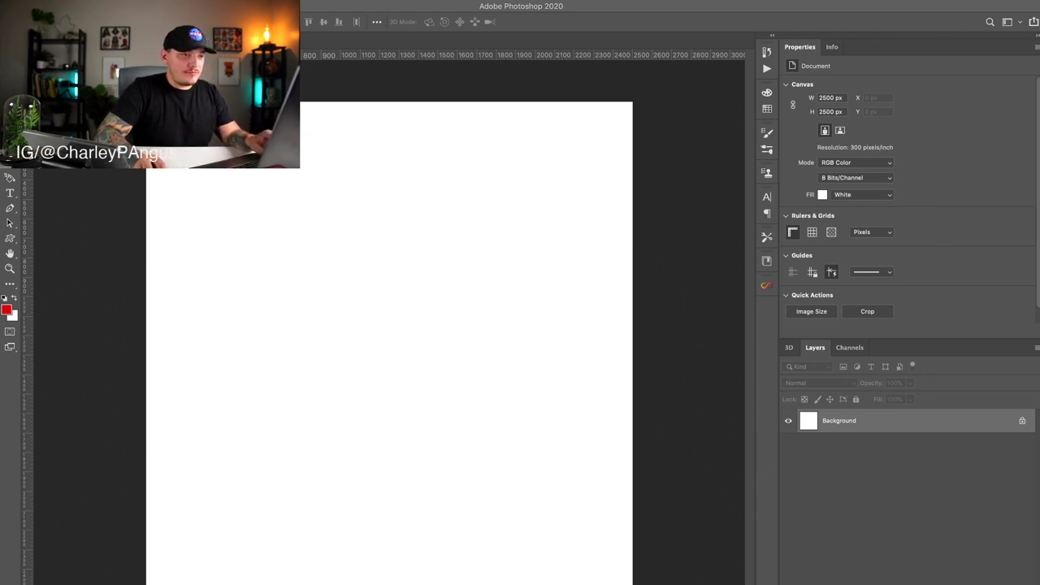
pyautogui.click(1022, 421)
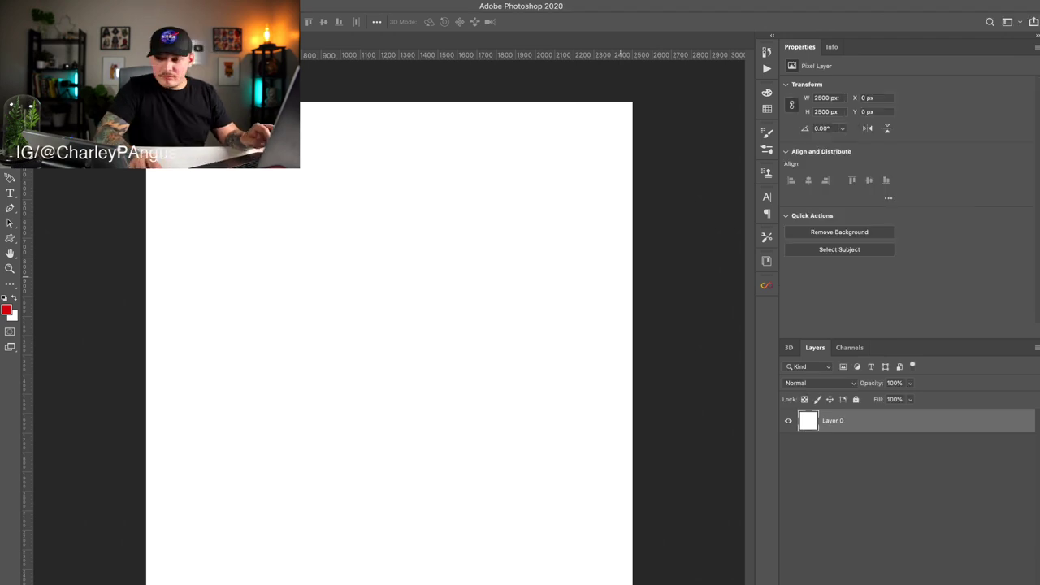
pyautogui.press('super+i')
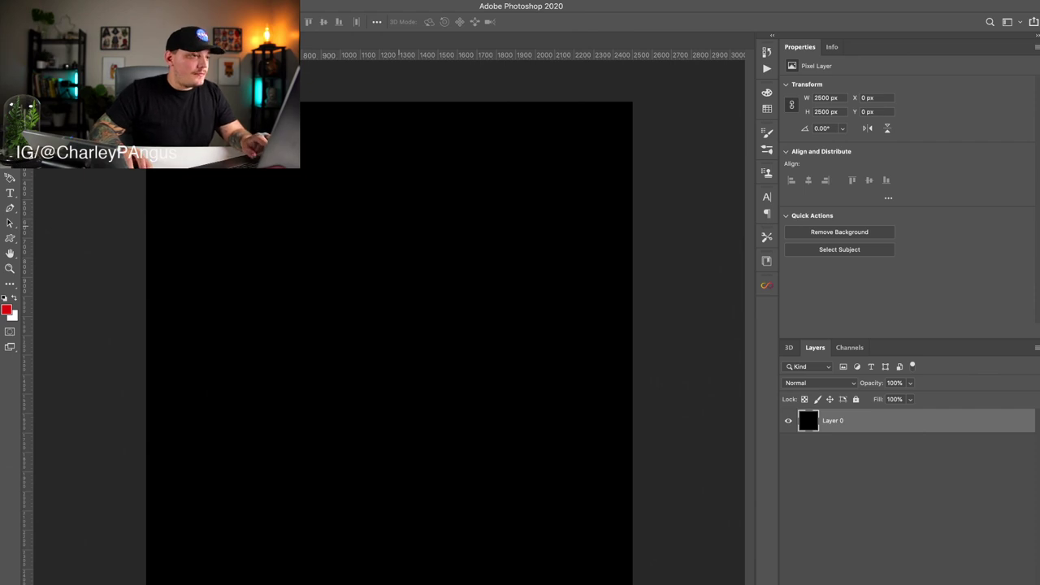
# Step: Add the text "STAY HIGH" in red Advertising Script near the top of the black canvas
pyautogui.press('t')
pyautogui.click(349, 217)
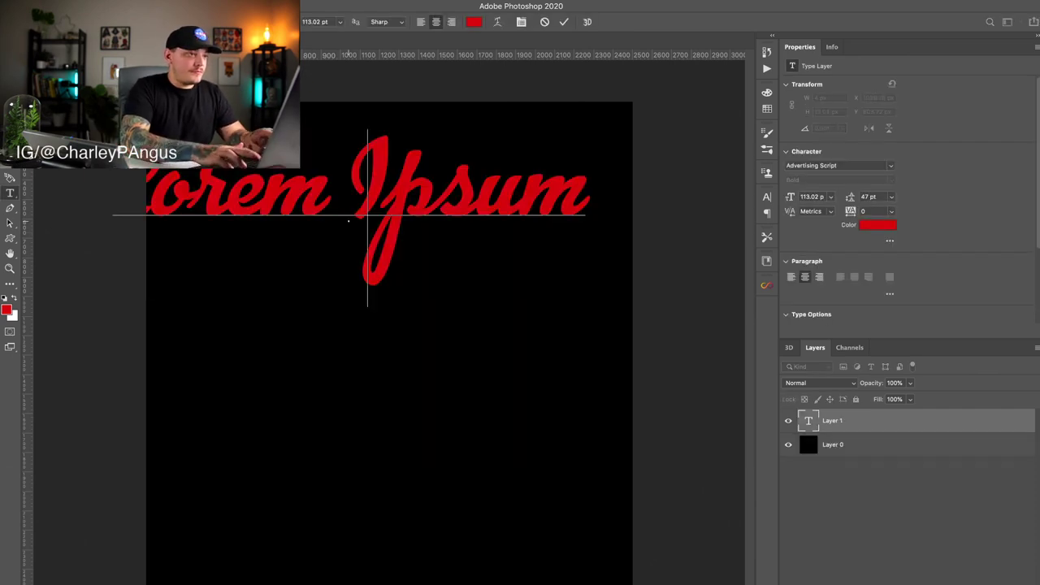
pyautogui.write('STAY HO')
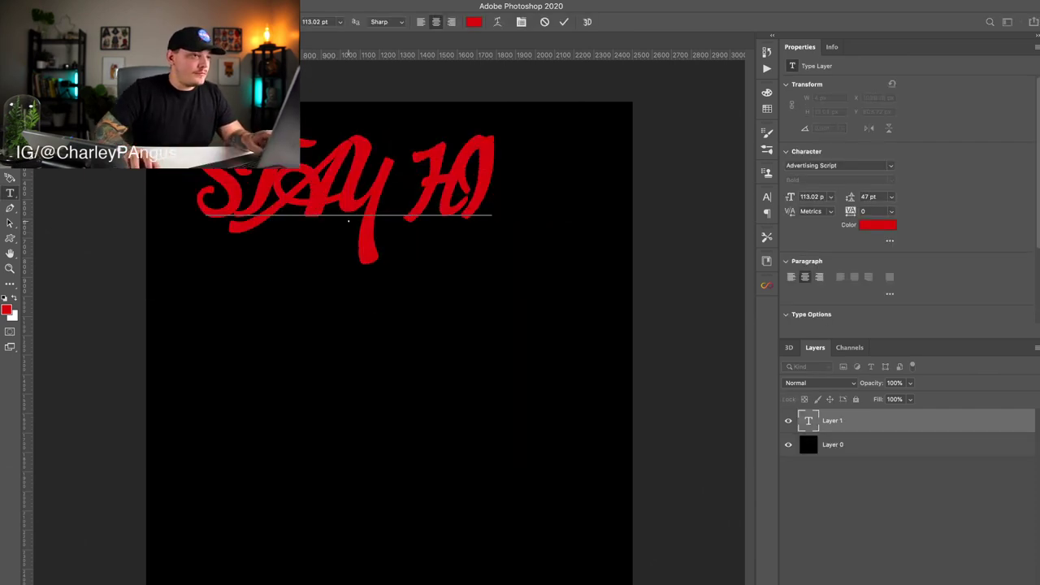
pyautogui.press('BackSpace')
pyautogui.write('IGH')
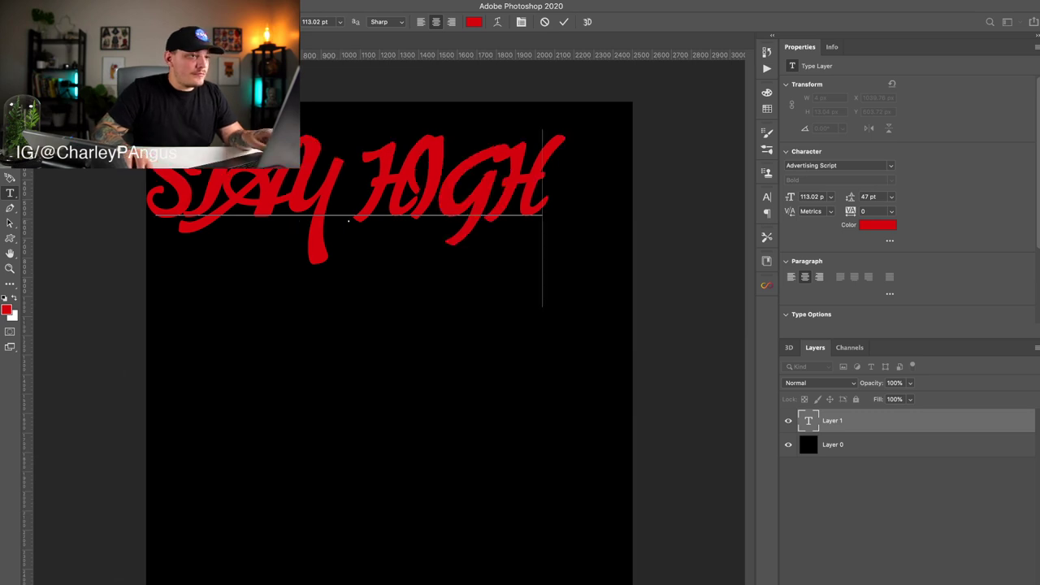
pyautogui.click(564, 22)
# Step: Scale the STAY HIGH text down to about 1270 px wide
pyautogui.press('v')
pyautogui.hotkey('ctrl', 't')
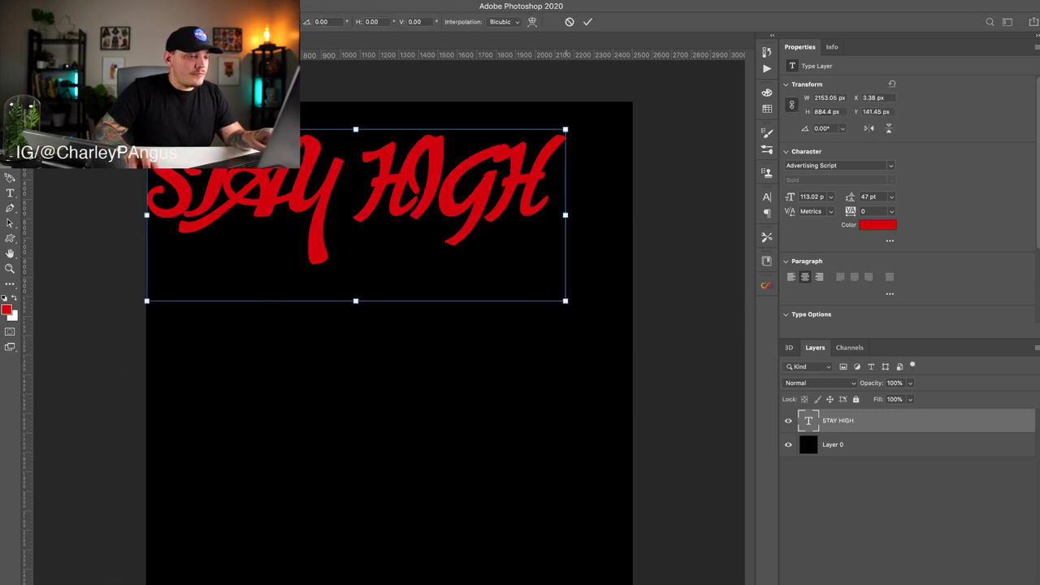
pyautogui.moveTo(565, 129); pyautogui.dragTo(479, 165)
pyautogui.press('Return')
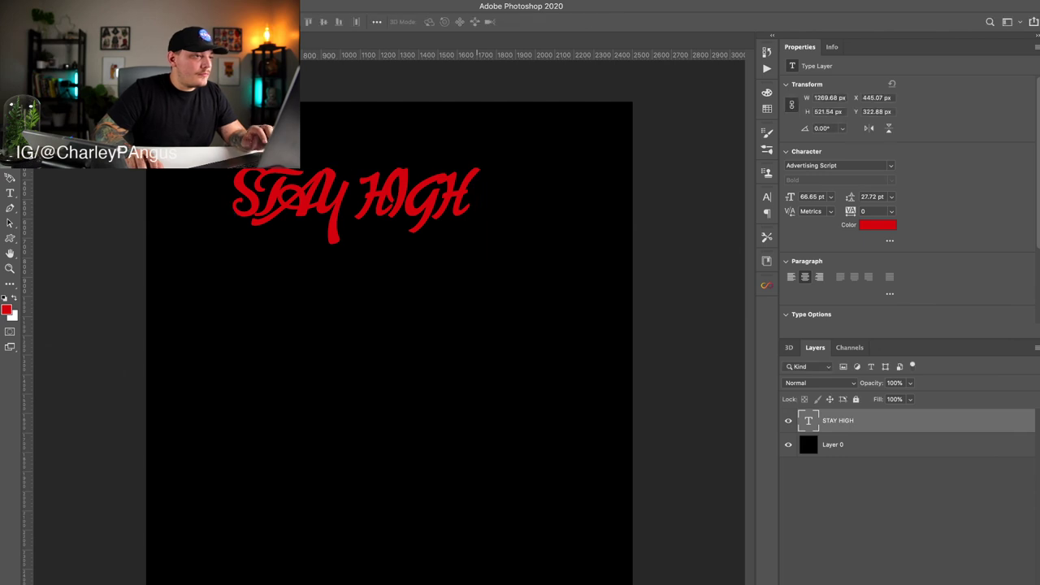
pyautogui.press('t')
pyautogui.click(389, 203)
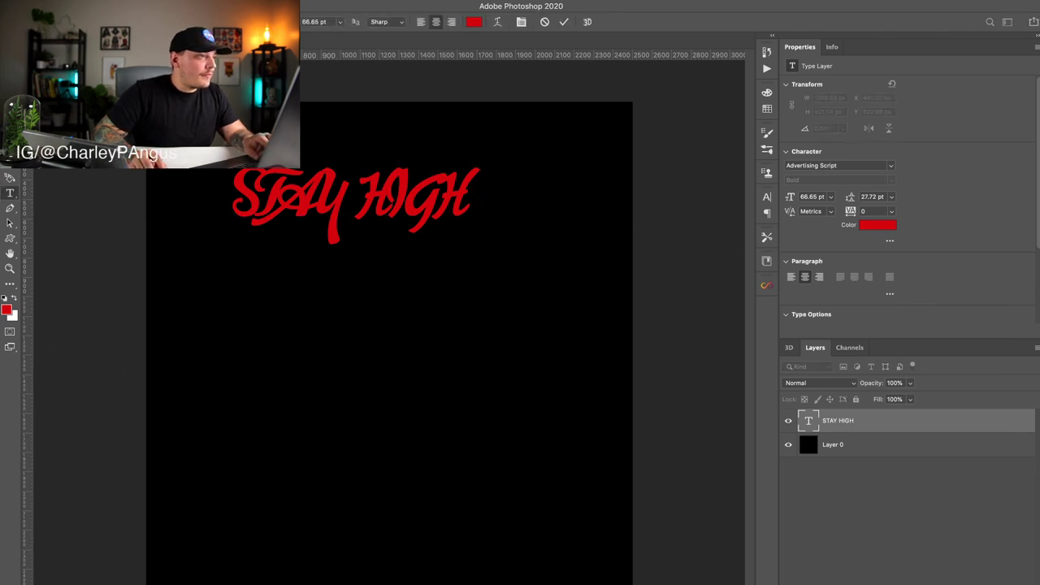
pyautogui.hotkey('ctrl', 'a')
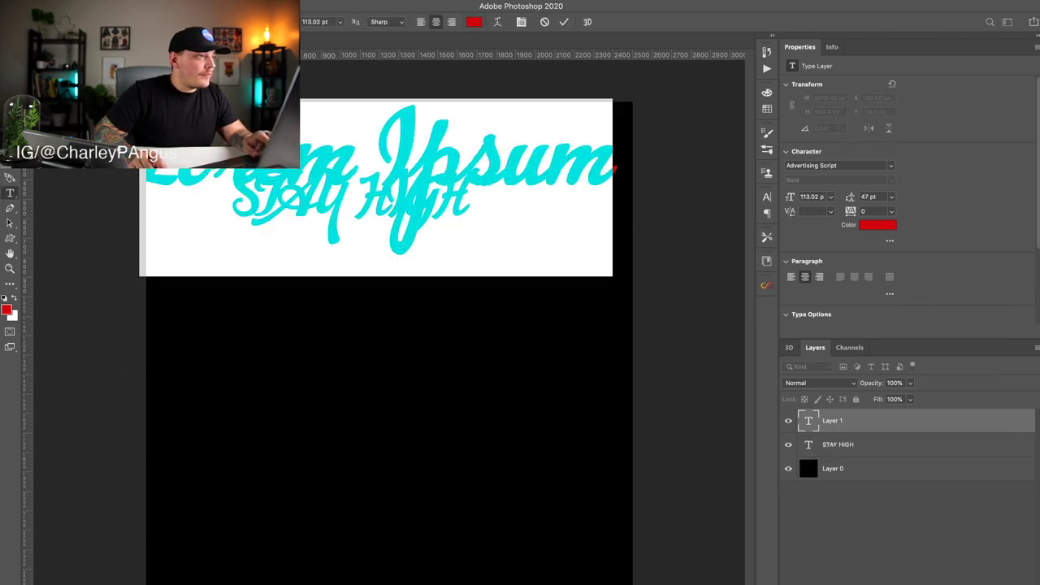
pyautogui.press('Down')
pyautogui.press('Down')
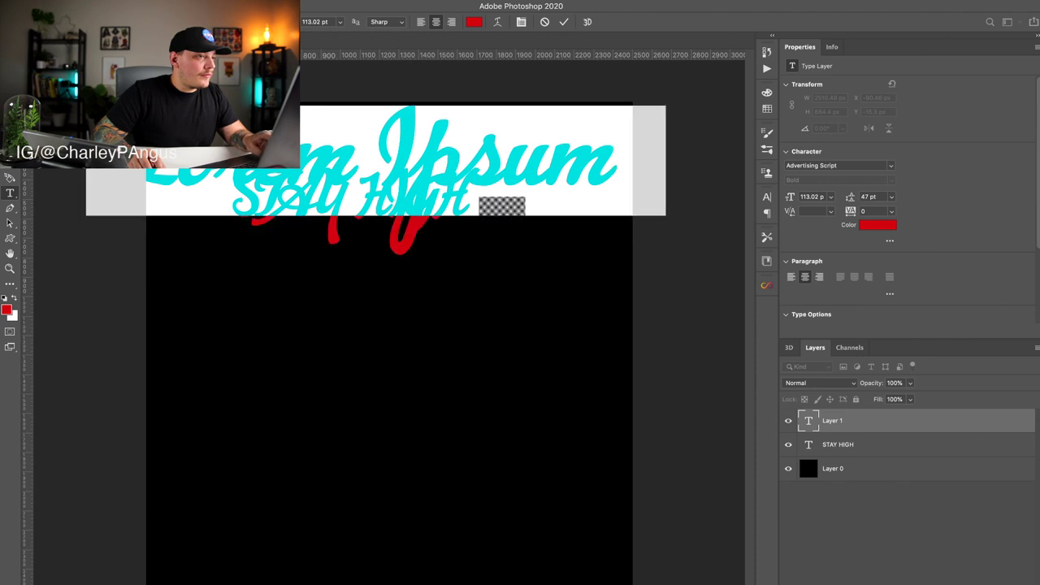
pyautogui.press('Up')
pyautogui.press('Return')
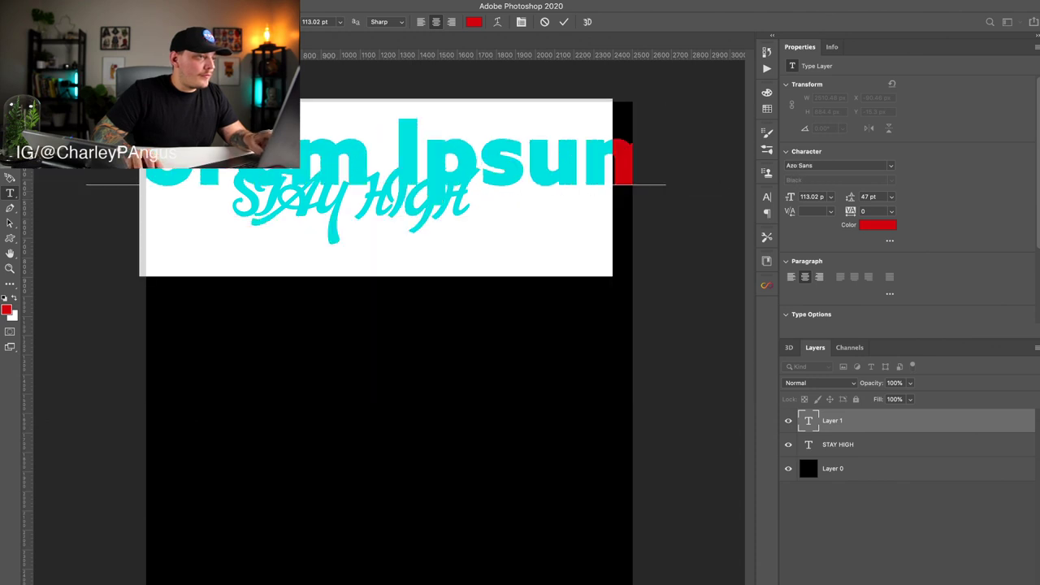
pyautogui.click(236, 192)
pyautogui.press('super+Return')
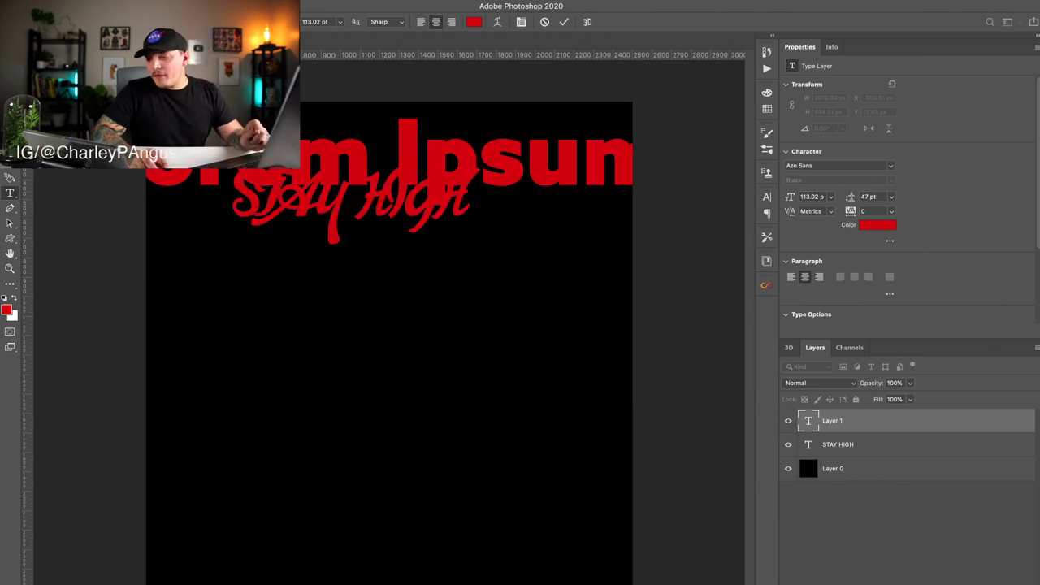
pyautogui.click(215, 154)
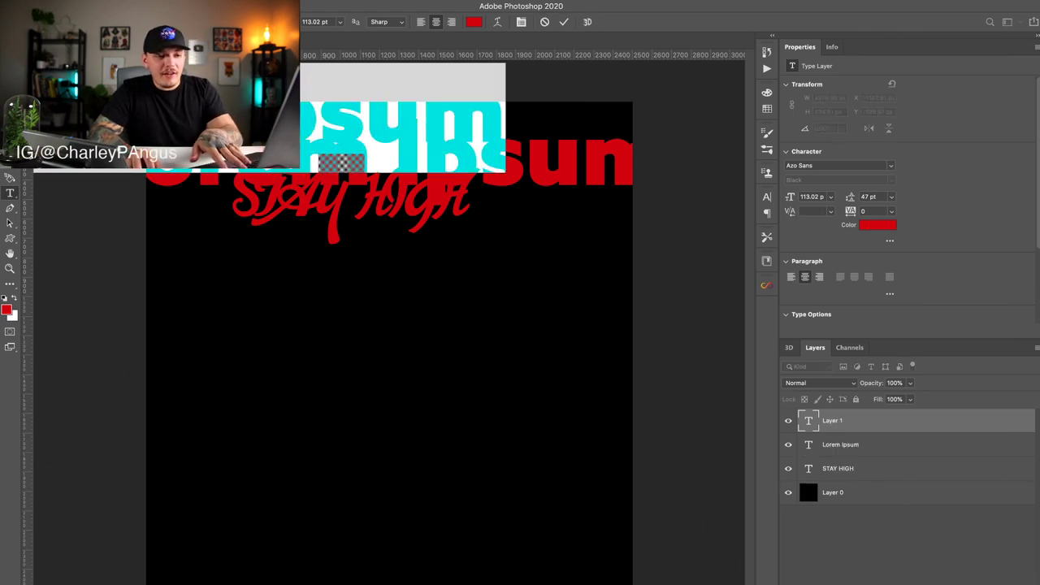
pyautogui.press('super+Return')
pyautogui.press('v')
pyautogui.press('BackSpace')
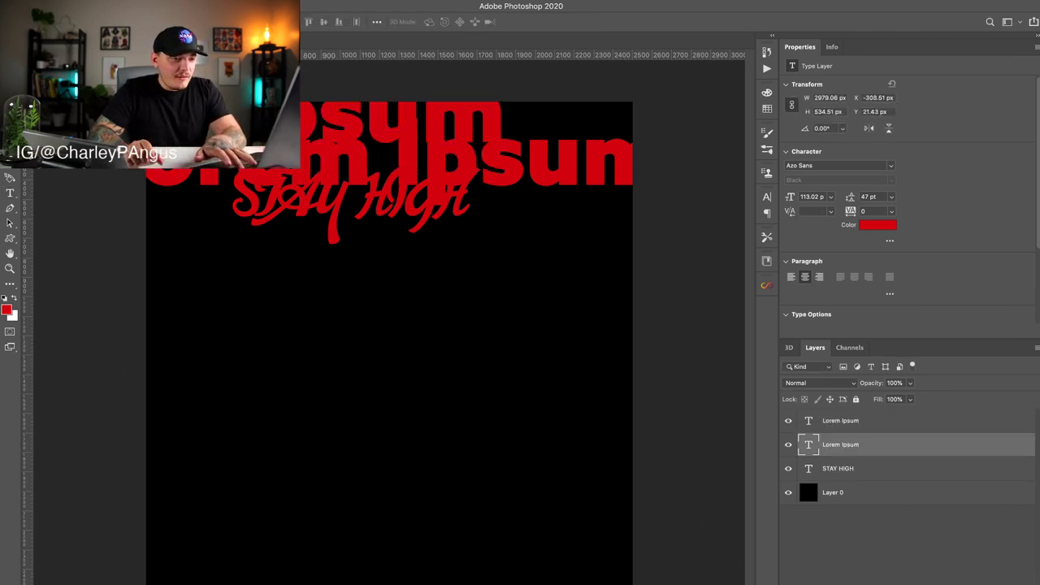
pyautogui.press('BackSpace')
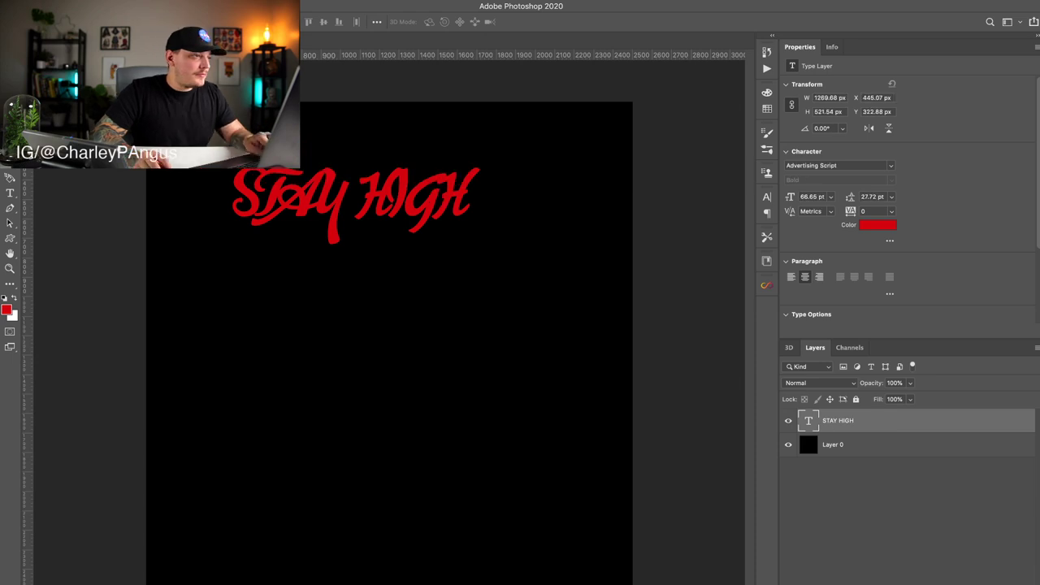
# Step: Change the STAY HIGH text's font to Azo Sans Black and move it down towards the middle of the canvas
pyautogui.press('t')
pyautogui.press('Return')
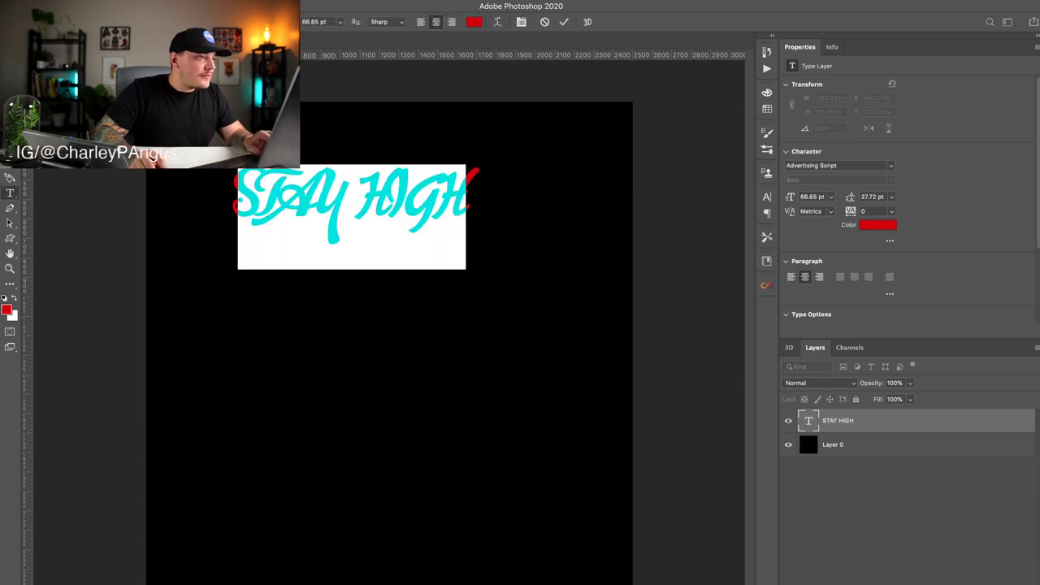
pyautogui.press('Down')
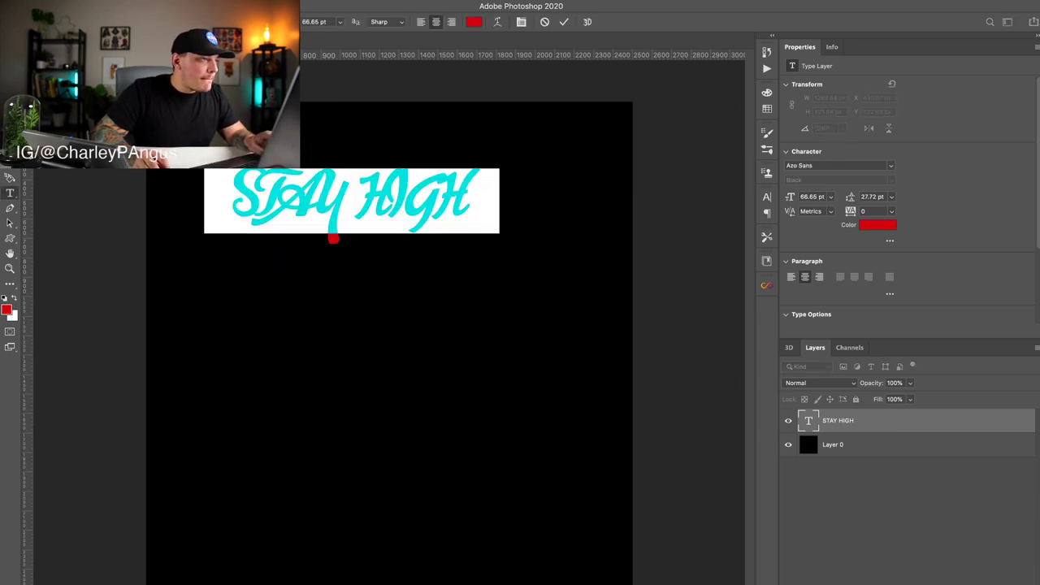
pyautogui.press('super+Return')
pyautogui.press('v')
pyautogui.moveTo(368, 190); pyautogui.dragTo(415, 297)
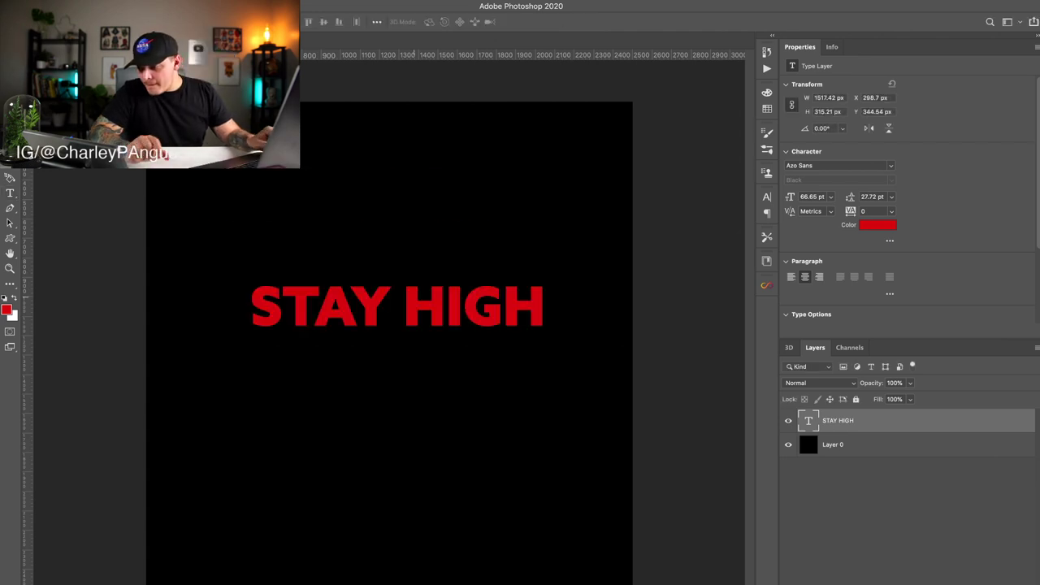
# Step: Centre the STAY HIGH text horizontally and vertically on the canvas, then clear the selection
pyautogui.press('super+a')
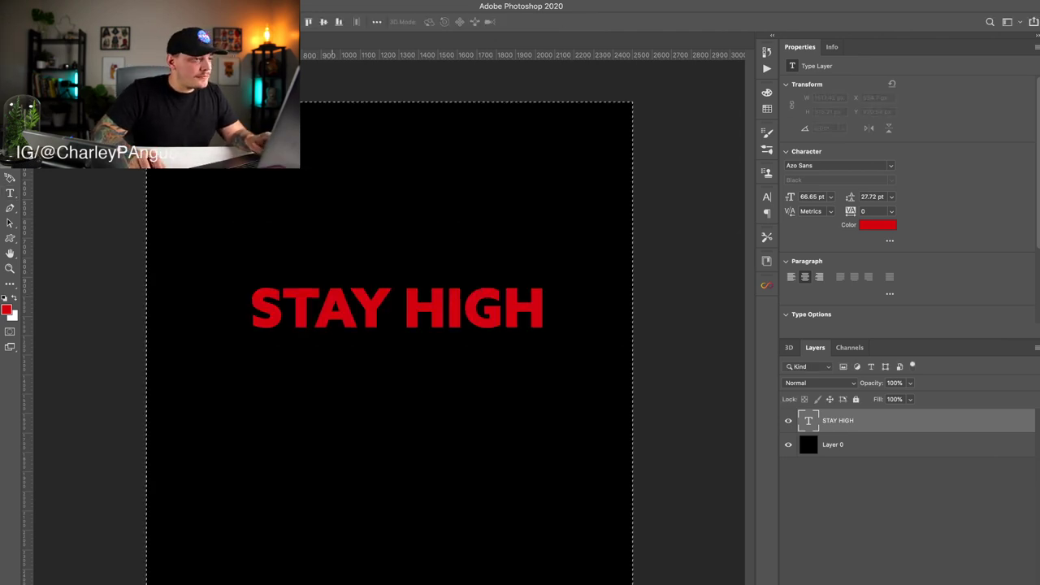
pyautogui.click(258, 22)
pyautogui.click(323, 22)
pyautogui.press('super+d')
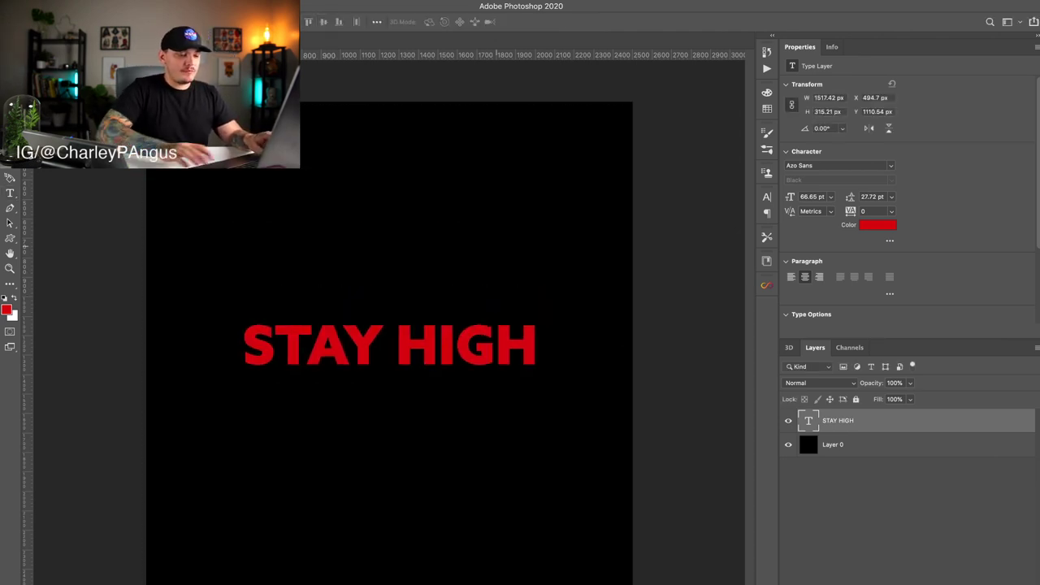
# Step: Duplicate the STAY HIGH text layer, hide the original and set the copy's font size to 96 pt
pyautogui.press('super+j')
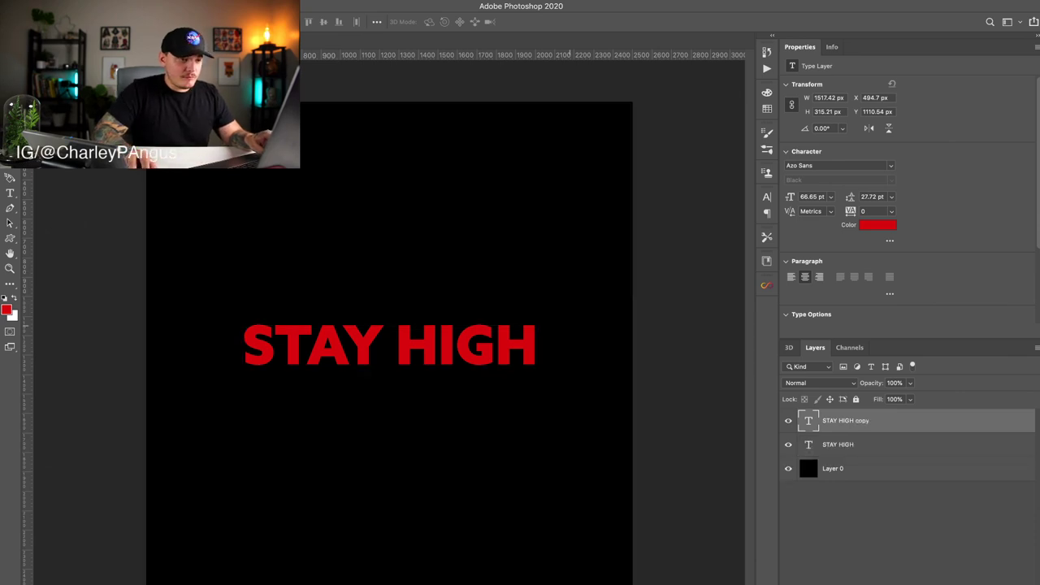
pyautogui.click(788, 445)
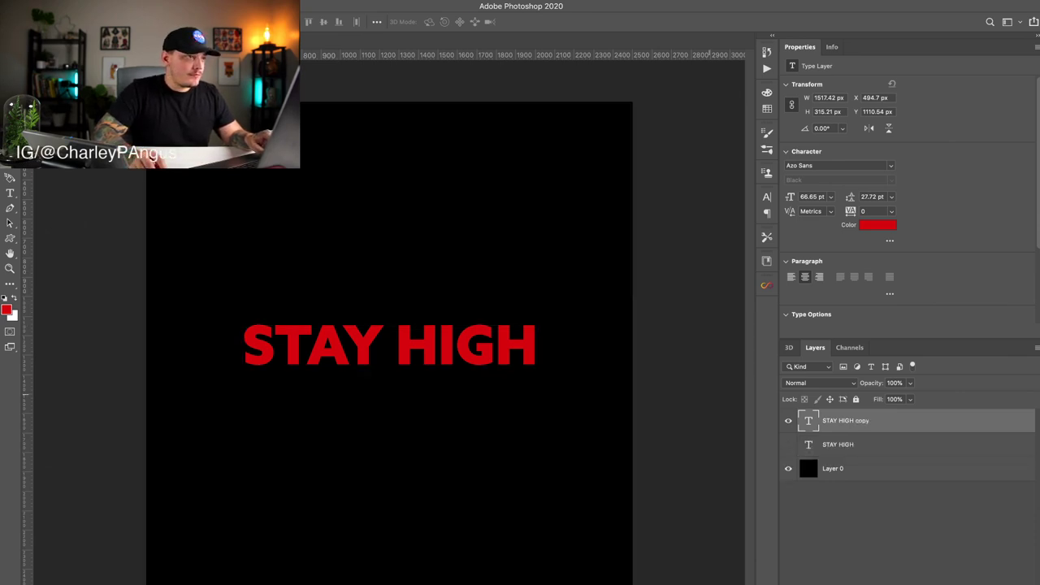
pyautogui.doubleClick(475, 326)
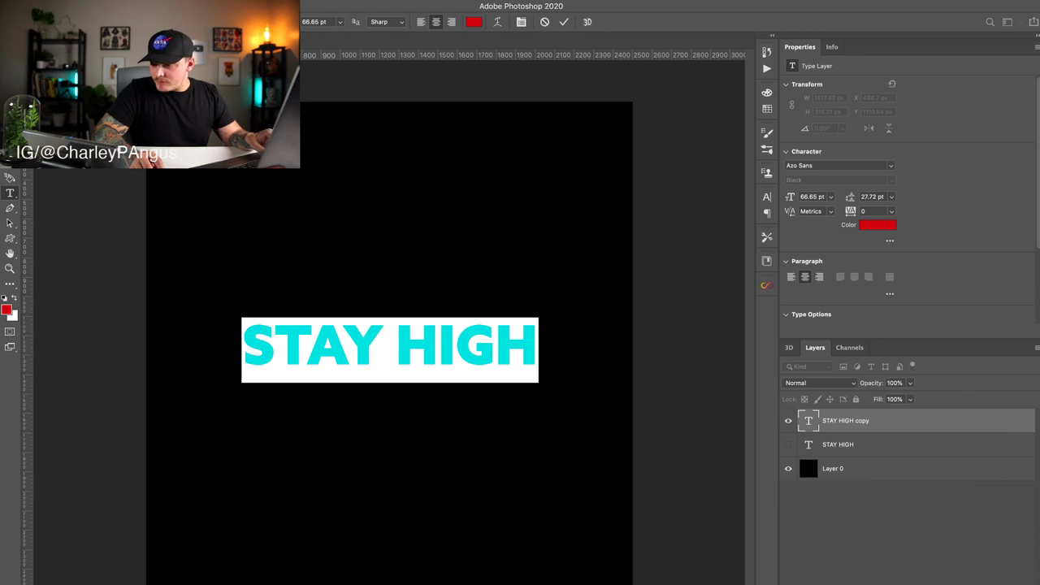
pyautogui.moveTo(289, 22); pyautogui.dragTo(308, 22)
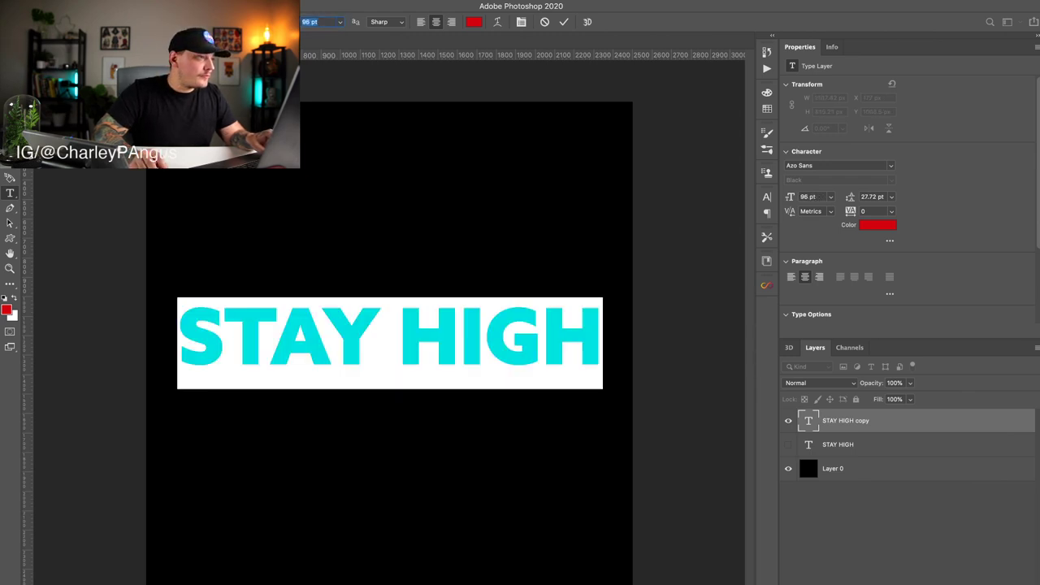
pyautogui.press('super+Return')
# Step: Centre the enlarged STAY HIGH copy on the canvas in both directions
pyautogui.press('super+a')
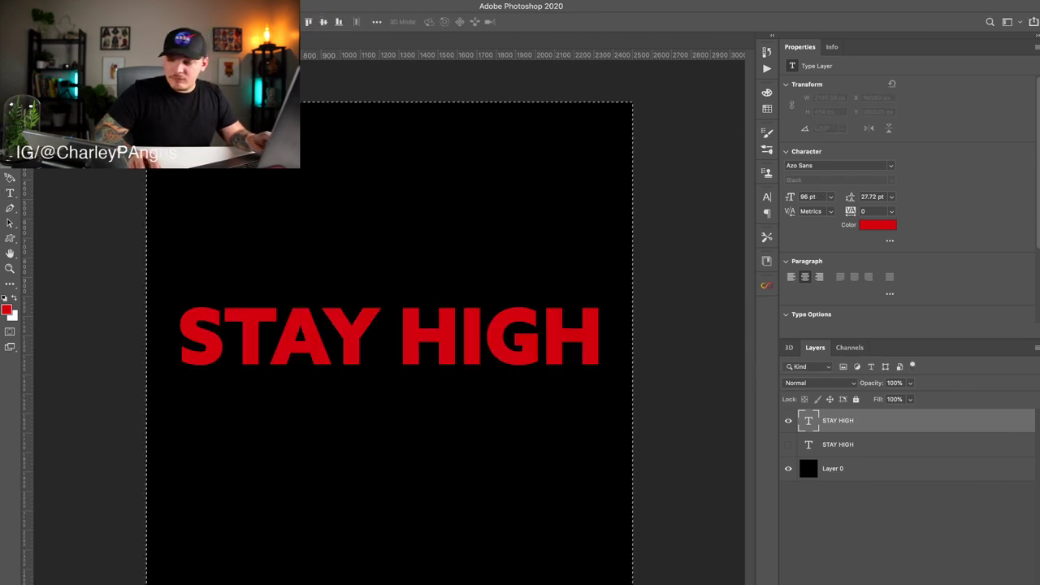
pyautogui.click(260, 22)
pyautogui.click(323, 22)
pyautogui.click(324, 21)
pyautogui.press('super+d')
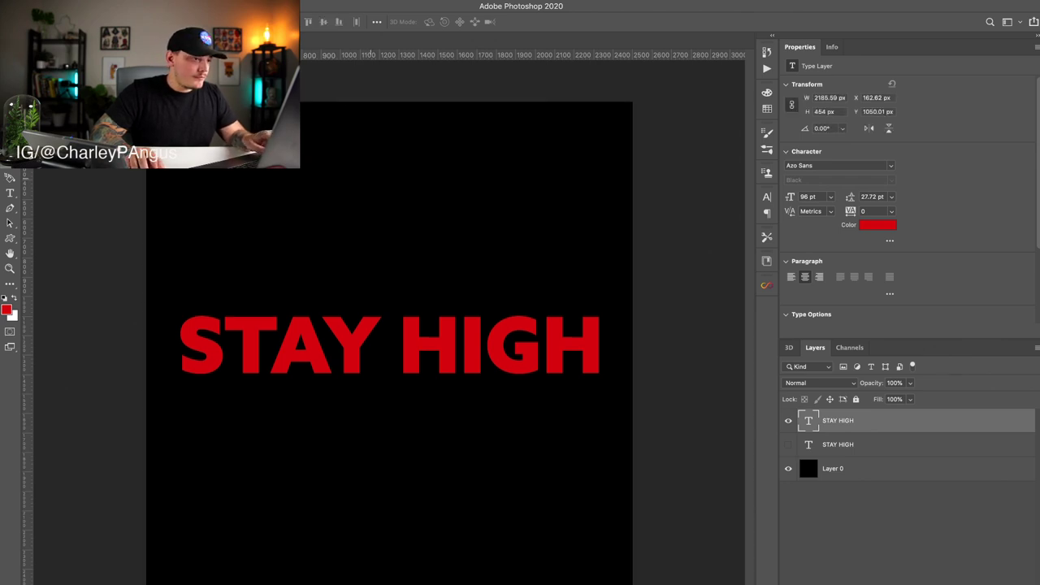
# Step: Set the tracking of the whole visible STAY HIGH text to -40
pyautogui.press('t')
pyautogui.click(334, 325)
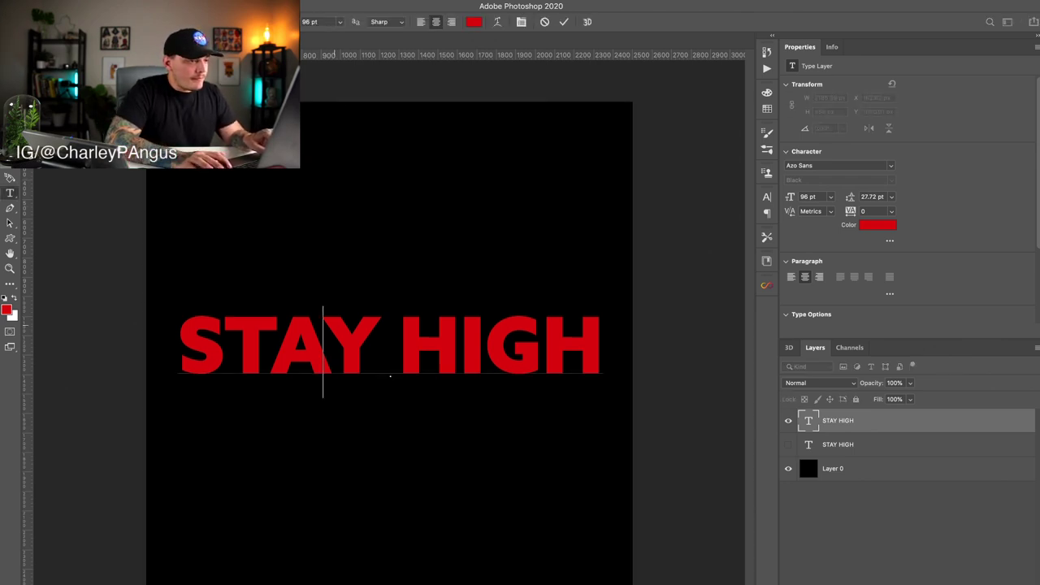
pyautogui.press('super+a')
pyautogui.hotkey('alt', 'Left')
pyautogui.hotkey('alt', 'Left')
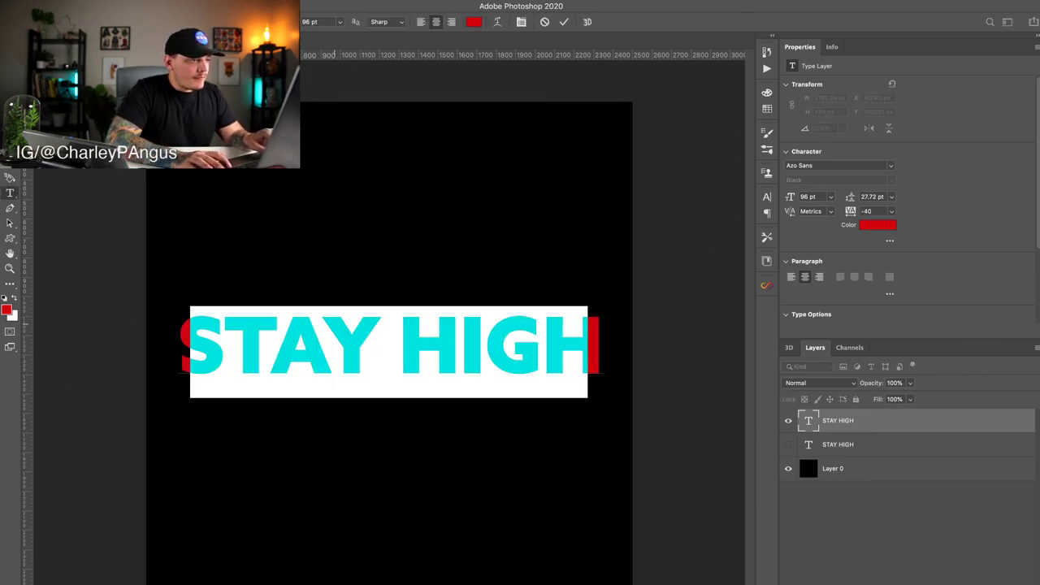
pyautogui.hotkey('alt', 'Left')
pyautogui.hotkey('alt', 'Left')
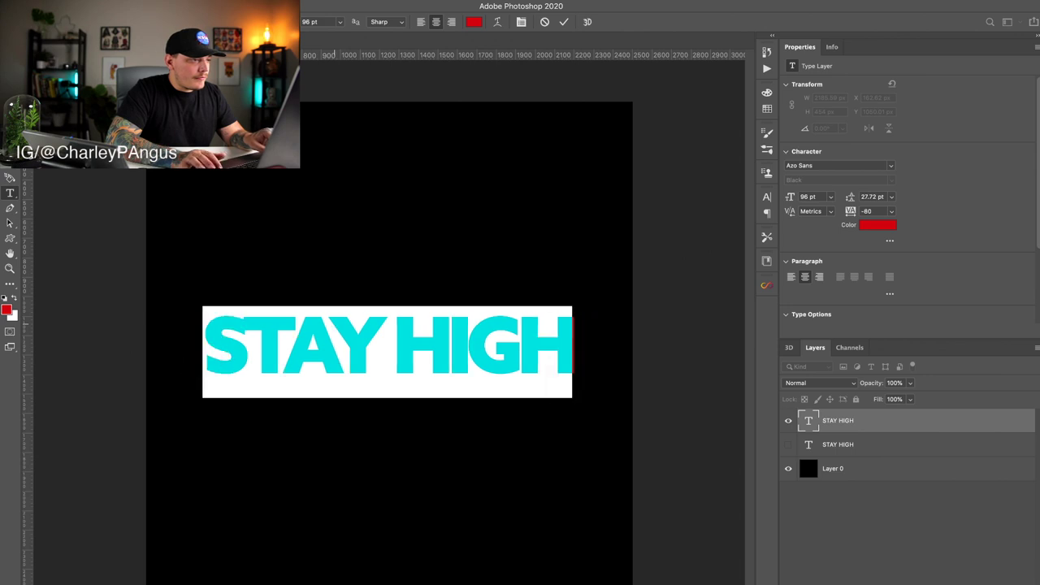
pyautogui.hotkey('alt', 'Right')
pyautogui.hotkey('alt', 'Right')
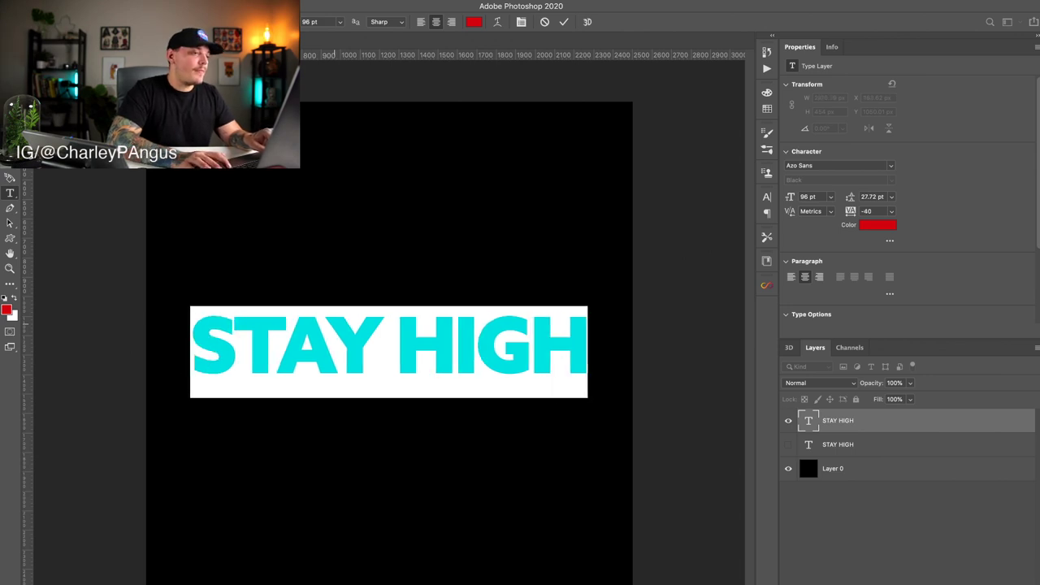
# Step: Tighten the kerning within the STAY HIGH text, with the selection highlight hidden, and commit the edit
pyautogui.press('super+h')
pyautogui.hotkey('alt', 'Left')
pyautogui.hotkey('alt', 'Left')
pyautogui.hotkey('alt', 'Left')
pyautogui.hotkey('alt', 'Left')
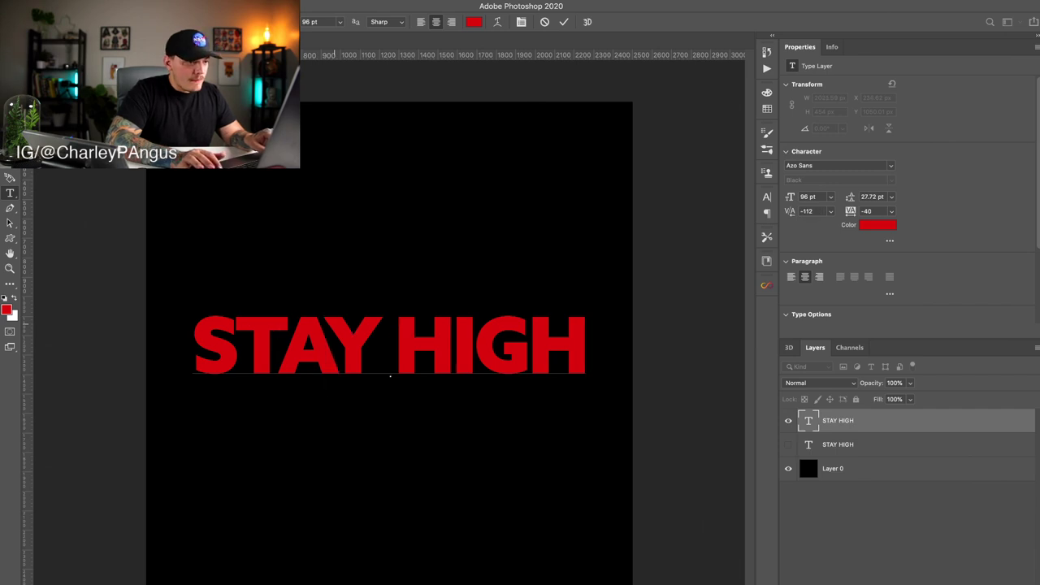
pyautogui.press('Right')
pyautogui.press('Right')
pyautogui.press('Right')
pyautogui.press('Right')
pyautogui.press('Right')
pyautogui.press('Right')
pyautogui.press('Right')
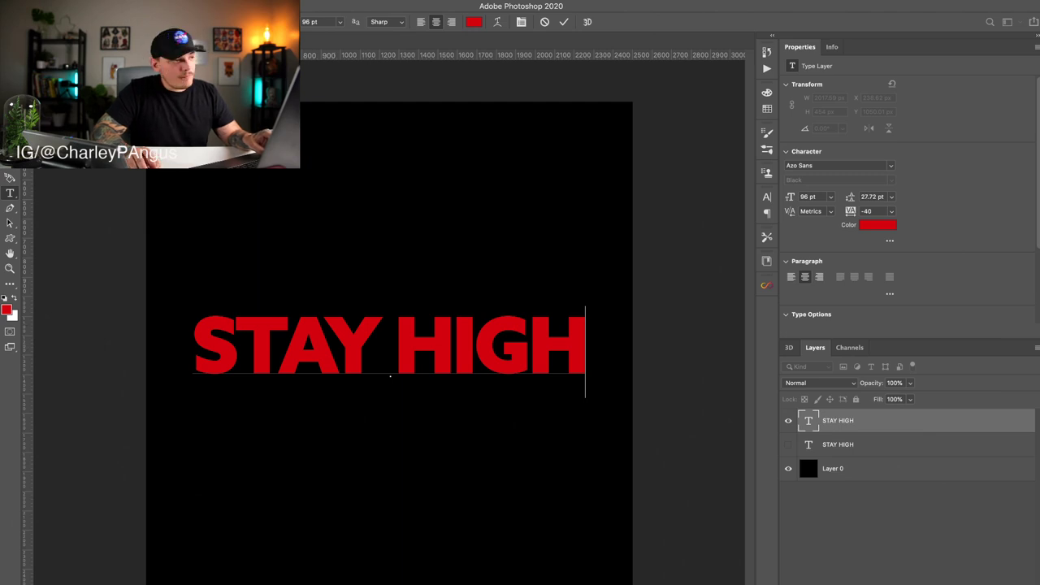
pyautogui.press('super+Return')
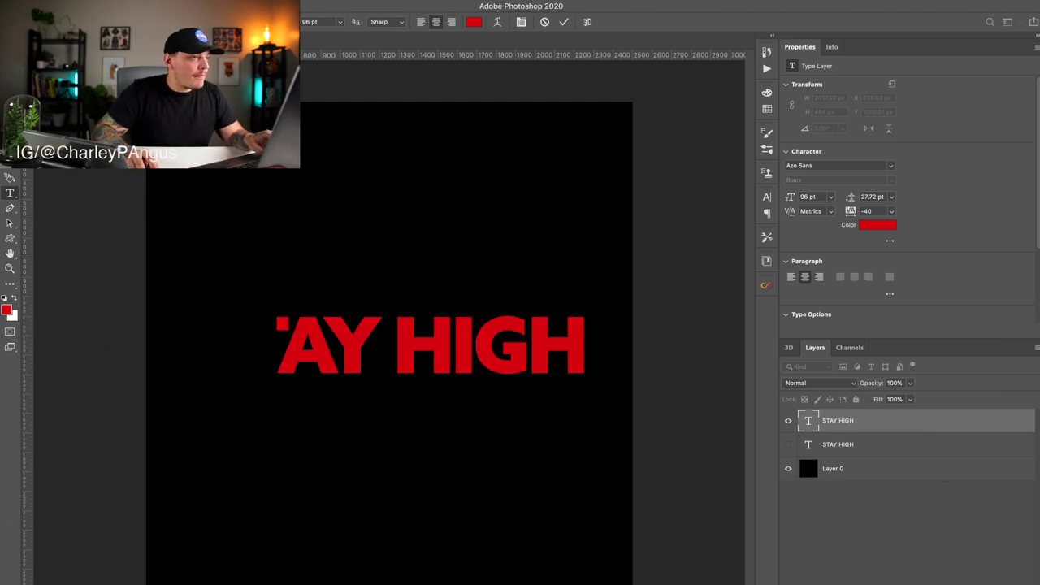
# Step: Align the kerned STAY HIGH text to the canvas centre and clear the selection
pyautogui.press('v')
pyautogui.hotkey('ctrl', 'a')
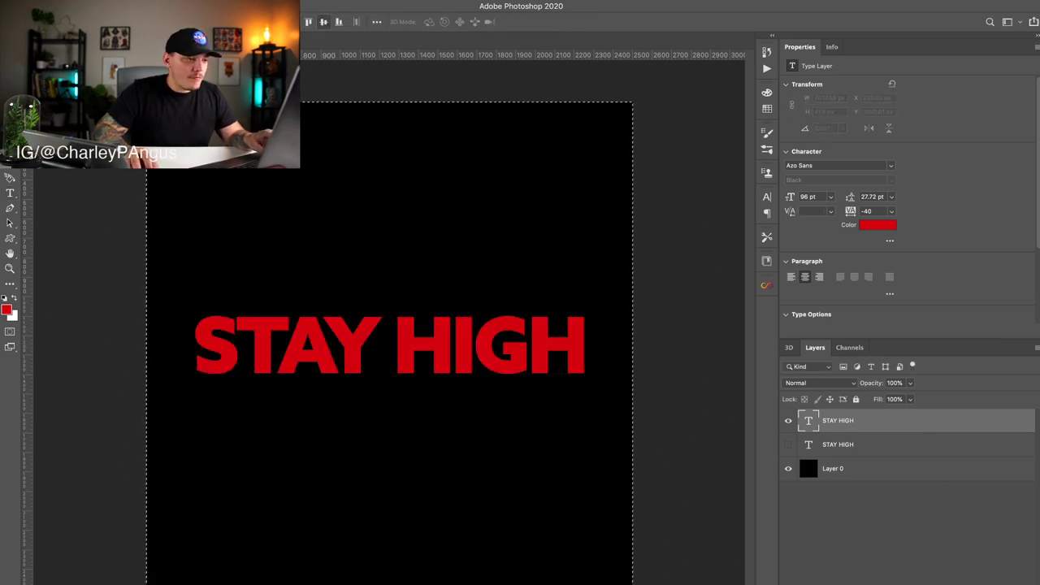
pyautogui.hotkey('ctrl', 'd')
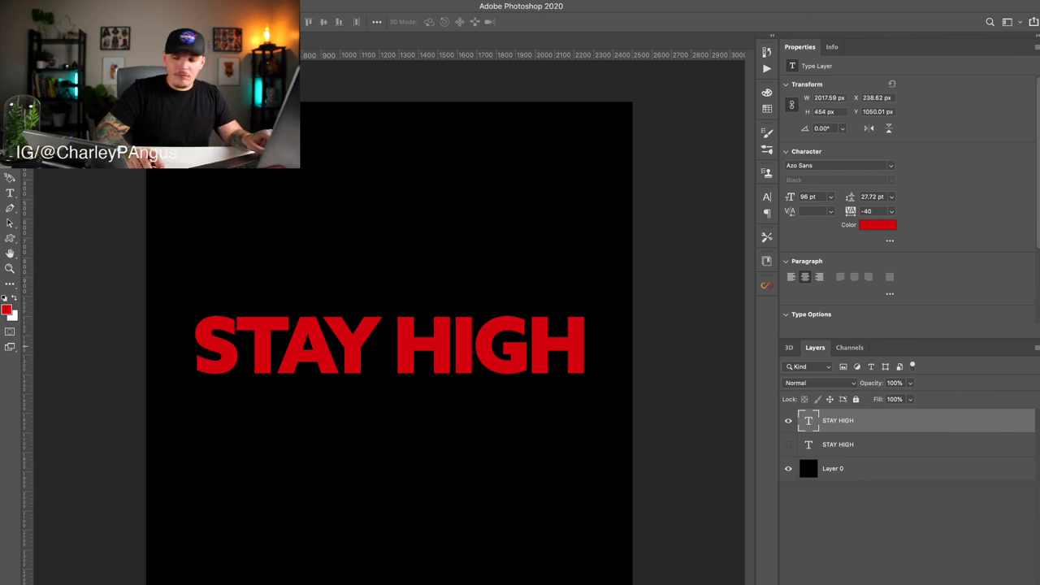
# Step: Widen the gap between the S and T of STAY by setting their kerning to 20
pyautogui.press('t')
pyautogui.click(235, 349)
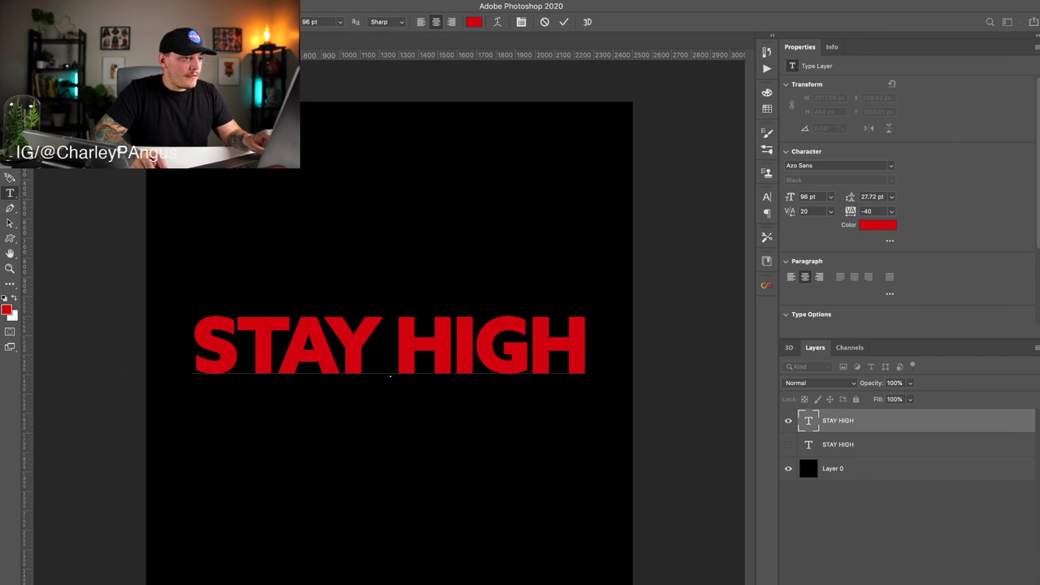
pyautogui.hotkey('alt', 'Right')
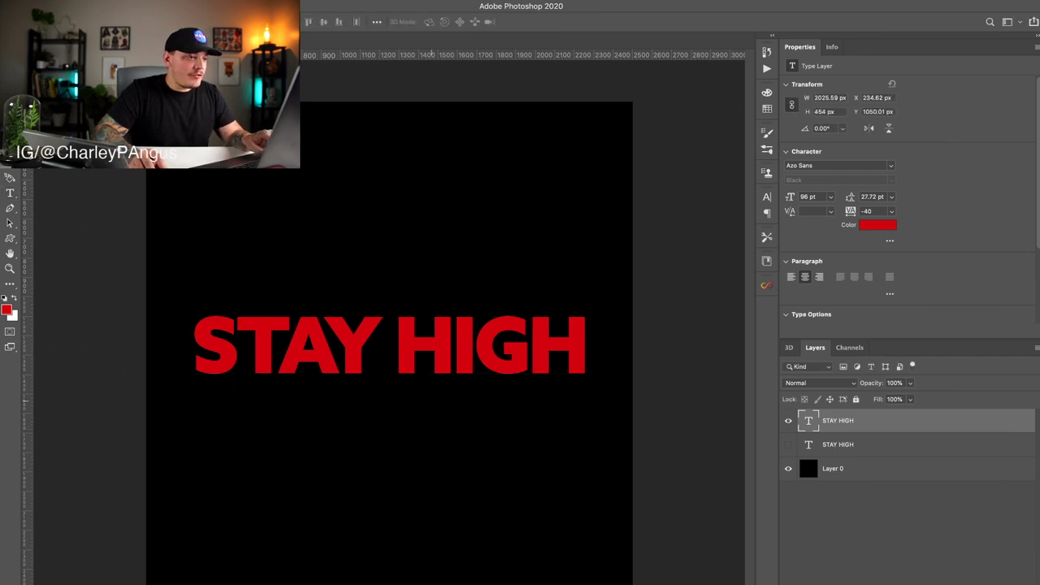
# Step: Warp the STAY HIGH text so only its lower edge arches upward, with a bend of -18.6%
pyautogui.hotkey('ctrl', 't')
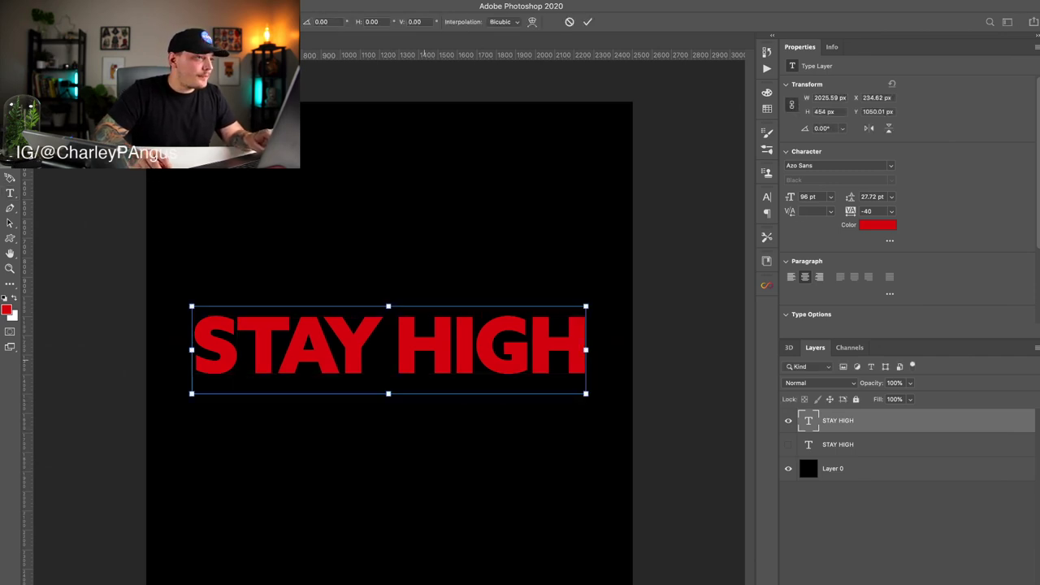
pyautogui.click(532, 22)
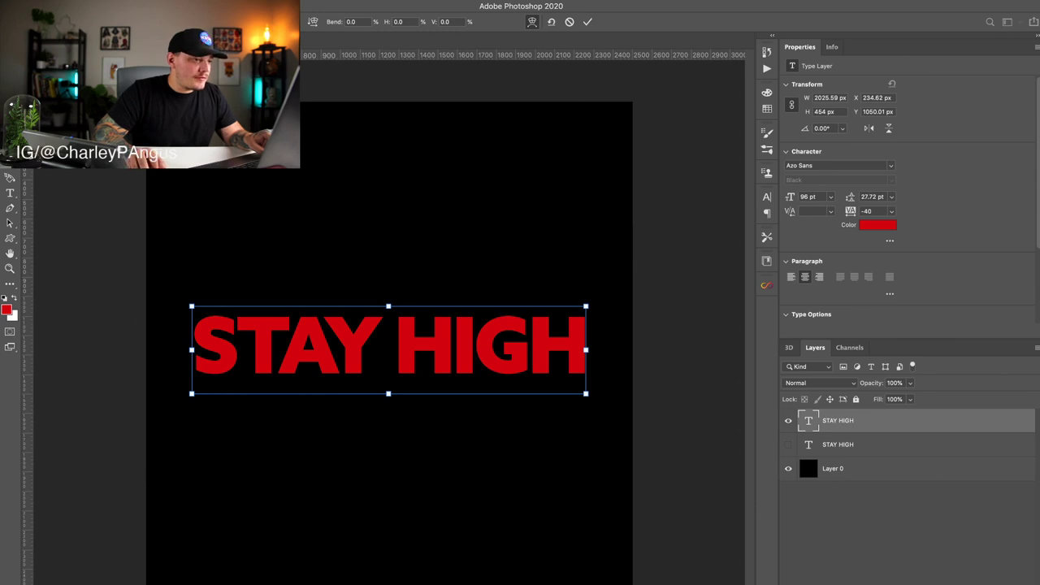
pyautogui.click(264, 59)
pyautogui.moveTo(388, 475); pyautogui.dragTo(388, 366)
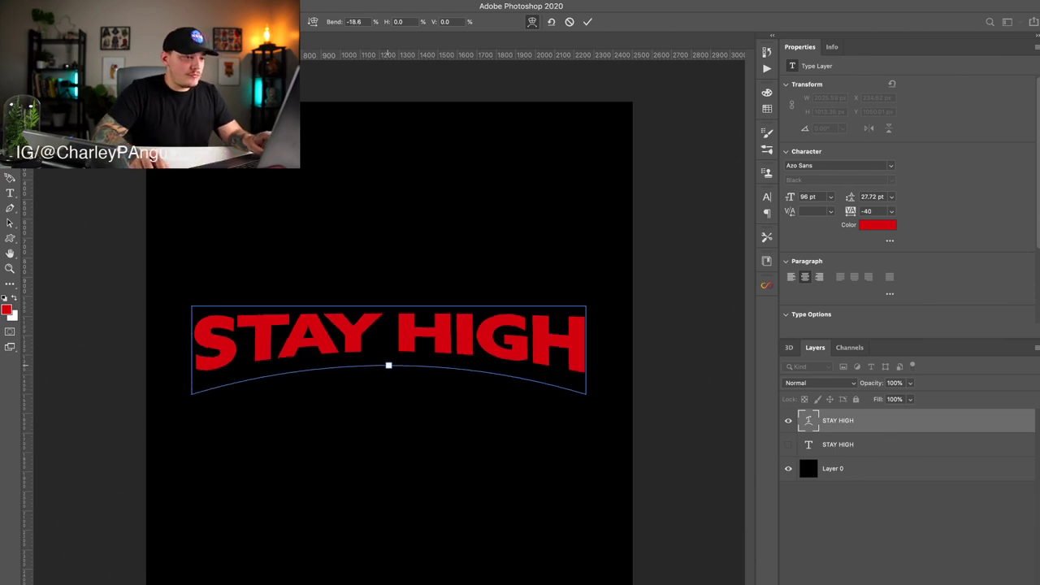
pyautogui.press('Return')
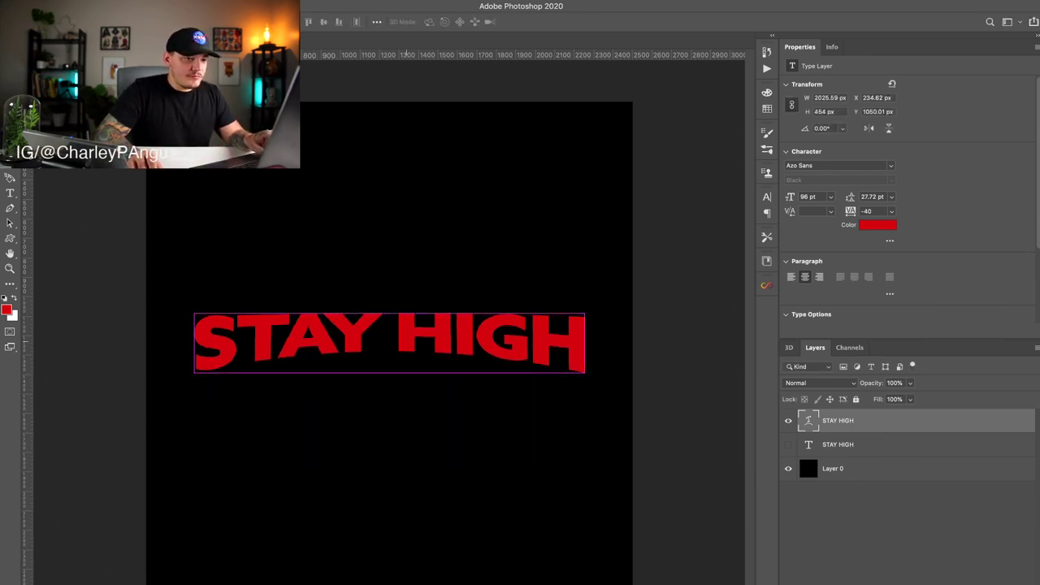
# Step: Convert the warped STAY HIGH text to a smart object and stretch it vertically to about 452 px high
pyautogui.hotkey('ctrl', 't')
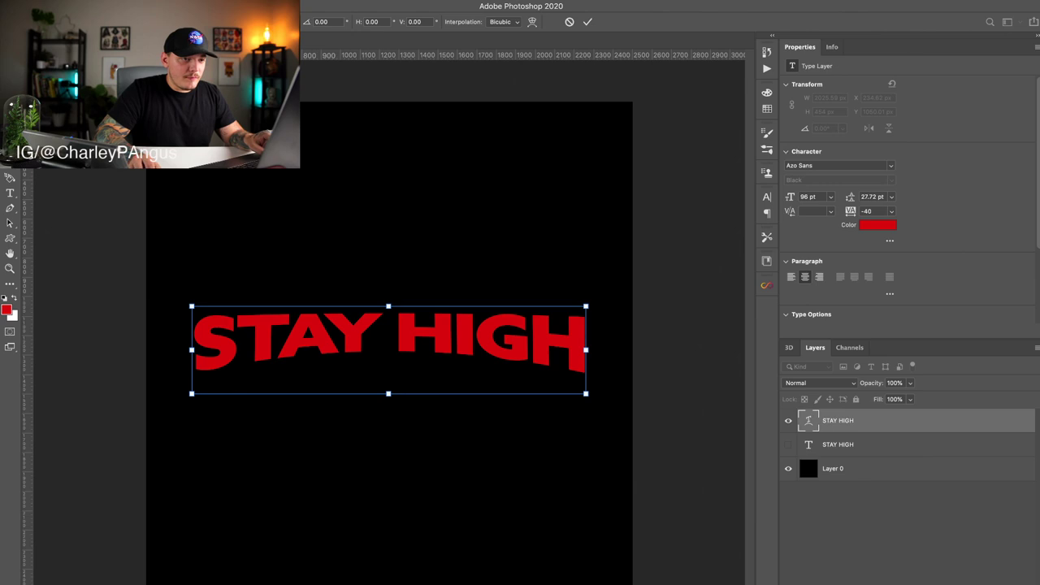
pyautogui.press('Return')
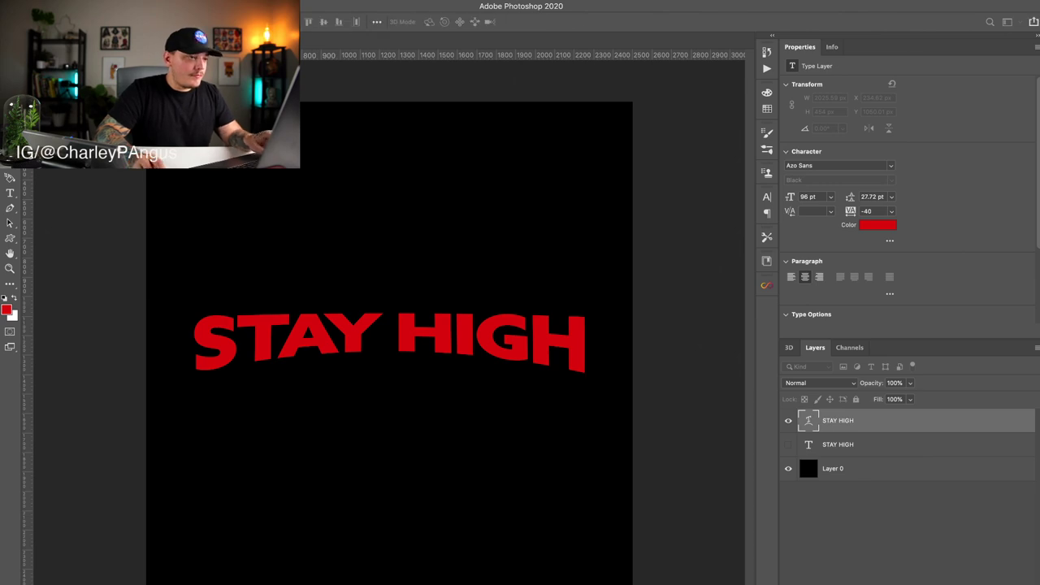
pyautogui.hotkey('ctrl', 't')
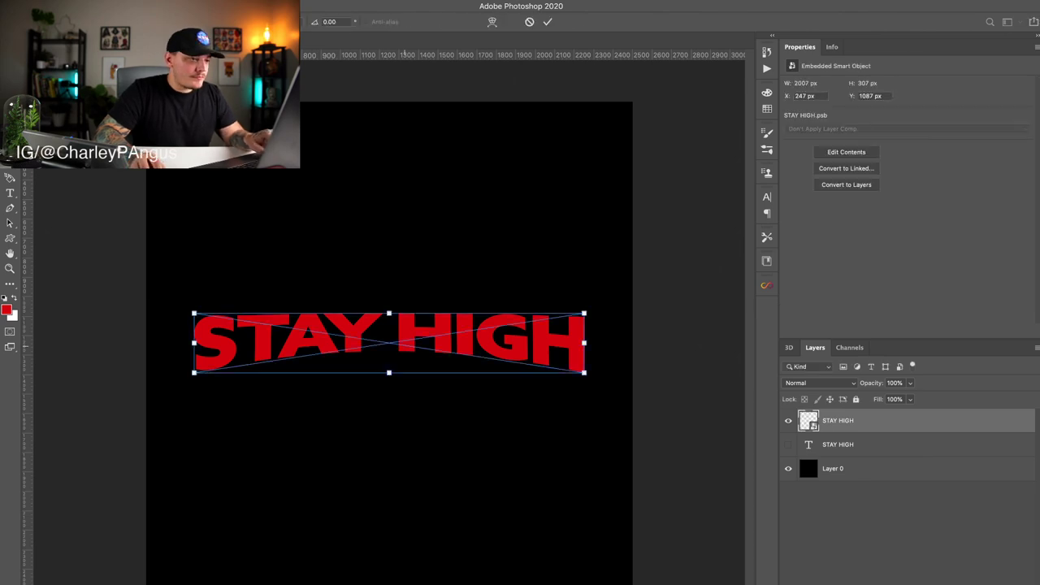
pyautogui.moveTo(585, 313); pyautogui.dragTo(585, 300)
pyautogui.moveTo(195, 313)
pyautogui.mouseDown()
pyautogui.moveTo(194, 290)
pyautogui.moveTo(194, 299)
pyautogui.mouseUp()
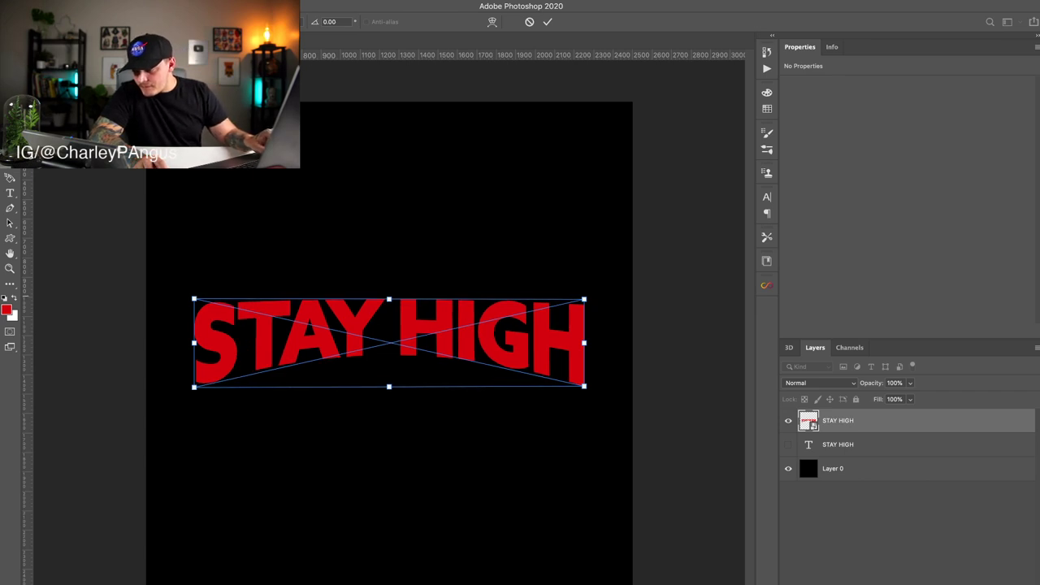
pyautogui.press('Return')
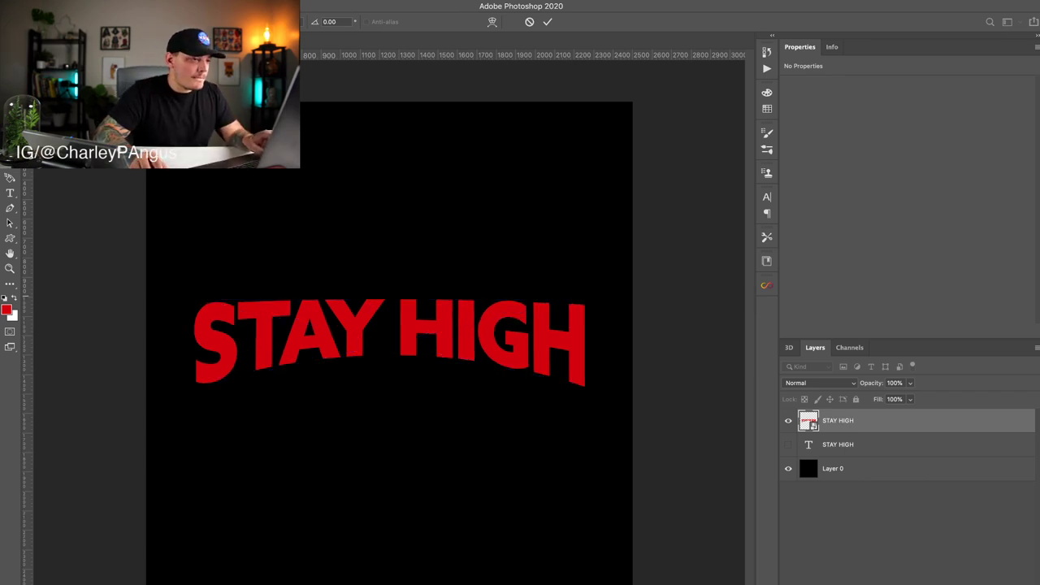
# Step: Centre the stretched STAY HIGH smart object vertically on the canvas
pyautogui.hotkey('ctrl', 'a')
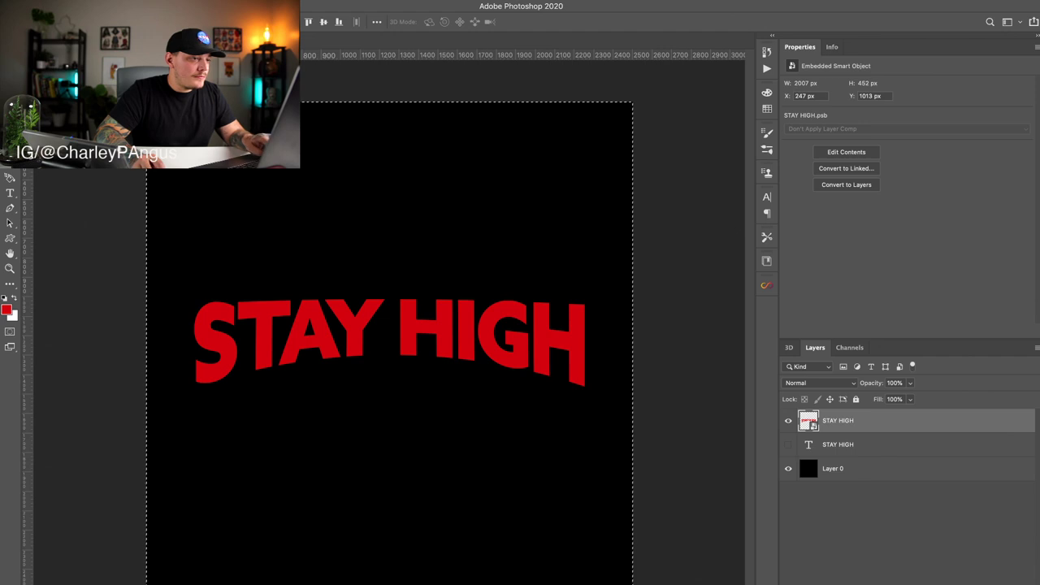
pyautogui.click(323, 22)
pyautogui.hotkey('ctrl', 'd')
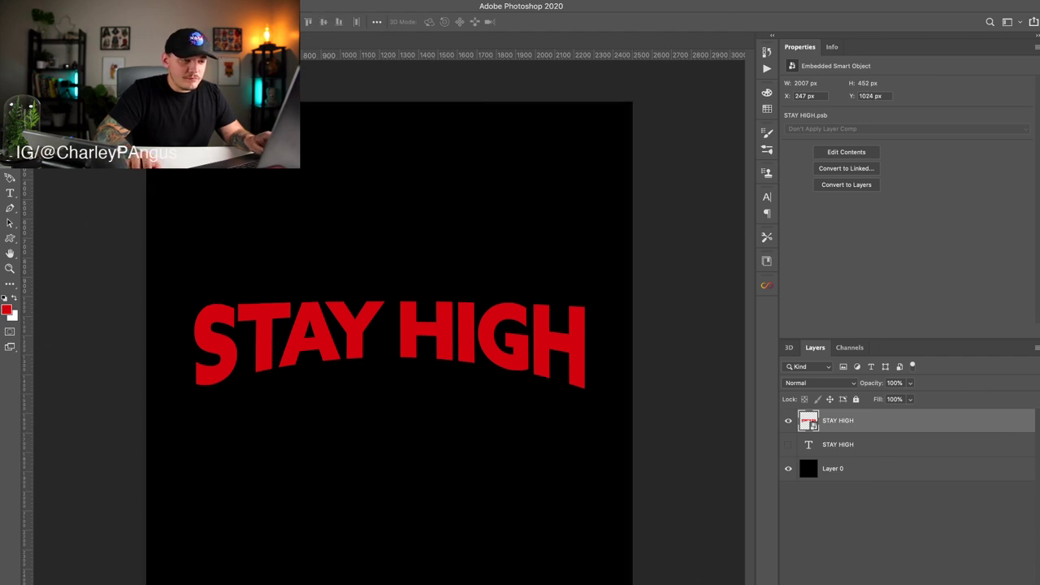
# Step: Recolour the STAY HIGH lettering white with a Color Overlay and bake the overlay into a new smart object
pyautogui.doubleClick(918, 421)
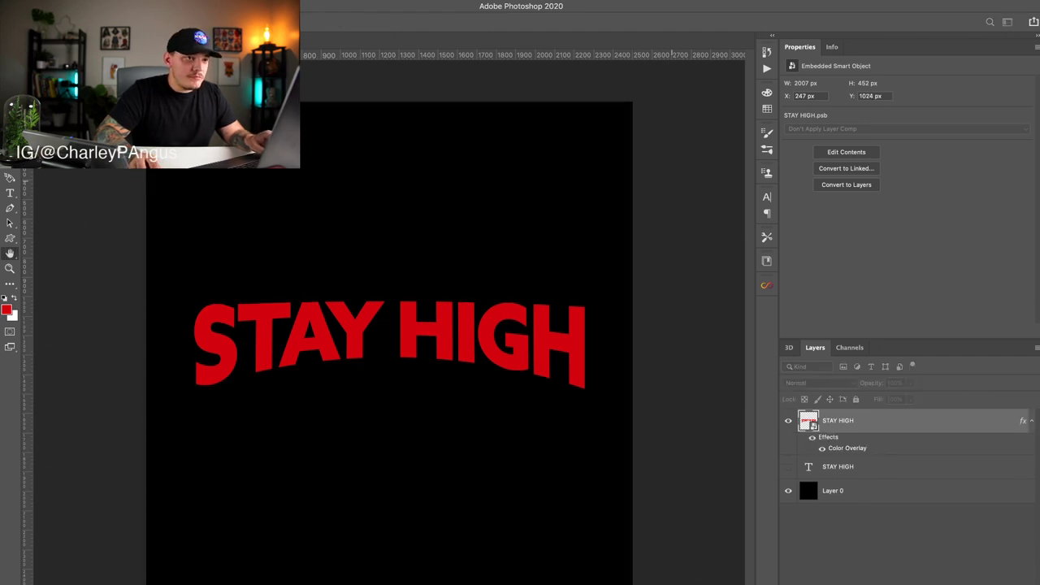
pyautogui.press('i')
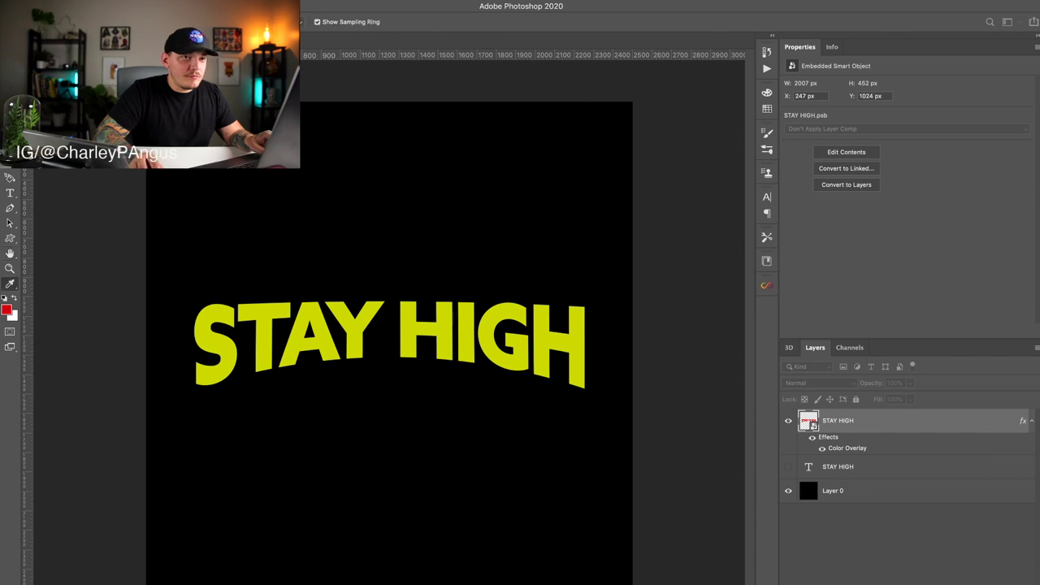
pyautogui.press('Return')
pyautogui.press('Return')
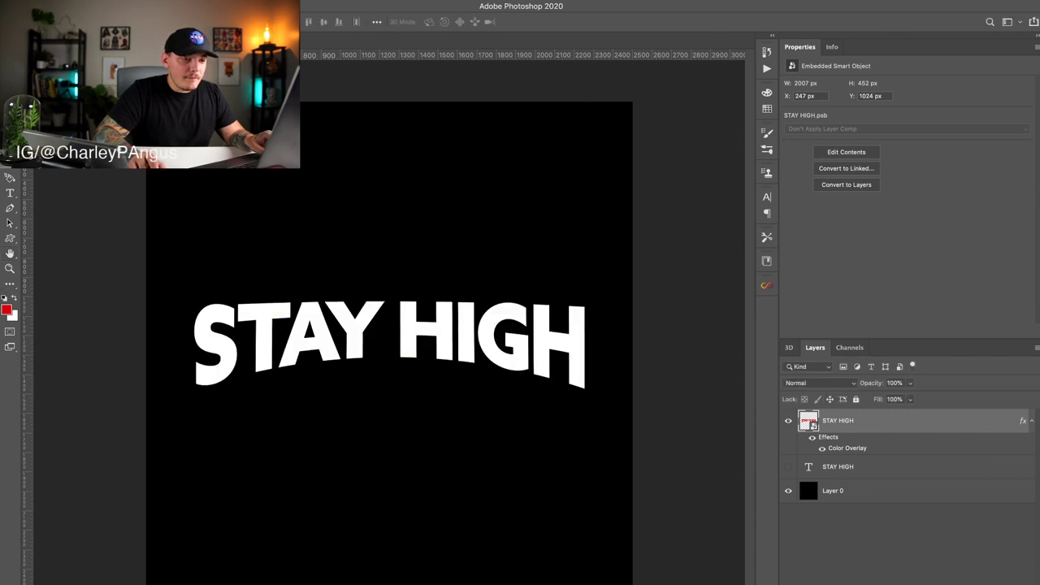
pyautogui.press('F2')
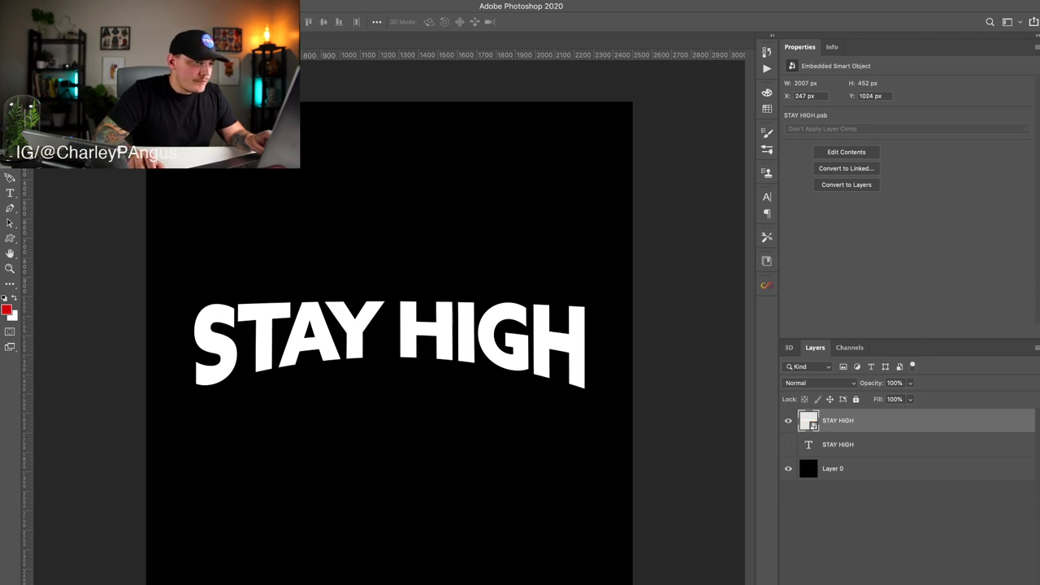
# Step: Give the white STAY HIGH smart object a chiselled Bevel & Emboss effect and a thin gradient Stroke around the letters
pyautogui.click(877, 457)
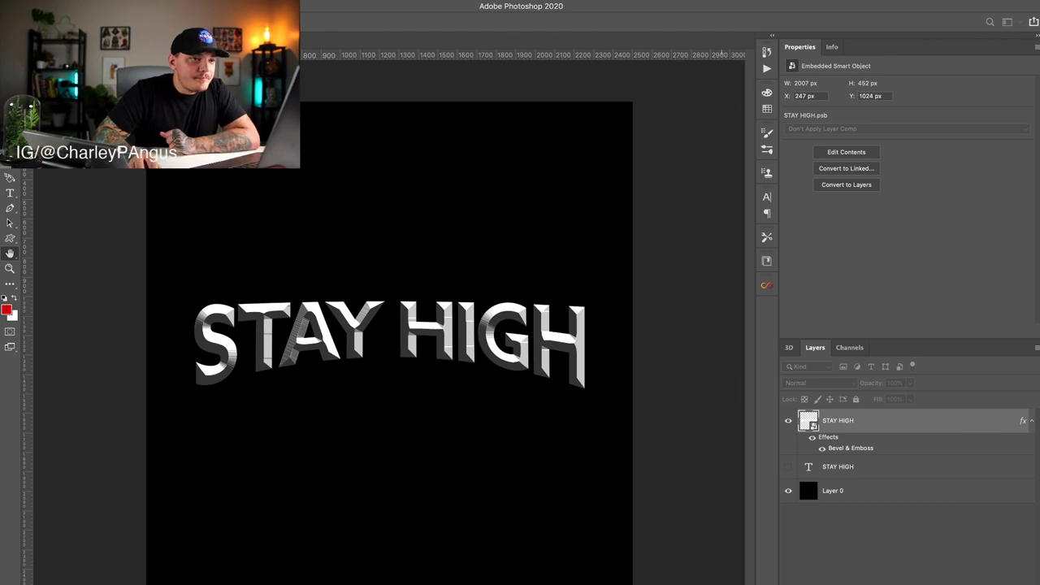
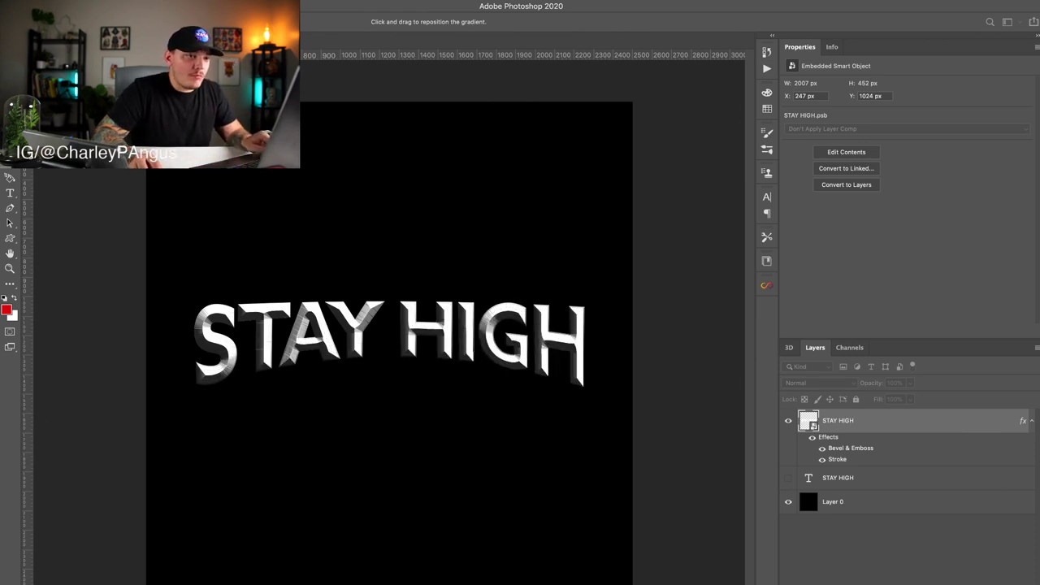
pyautogui.press('i')
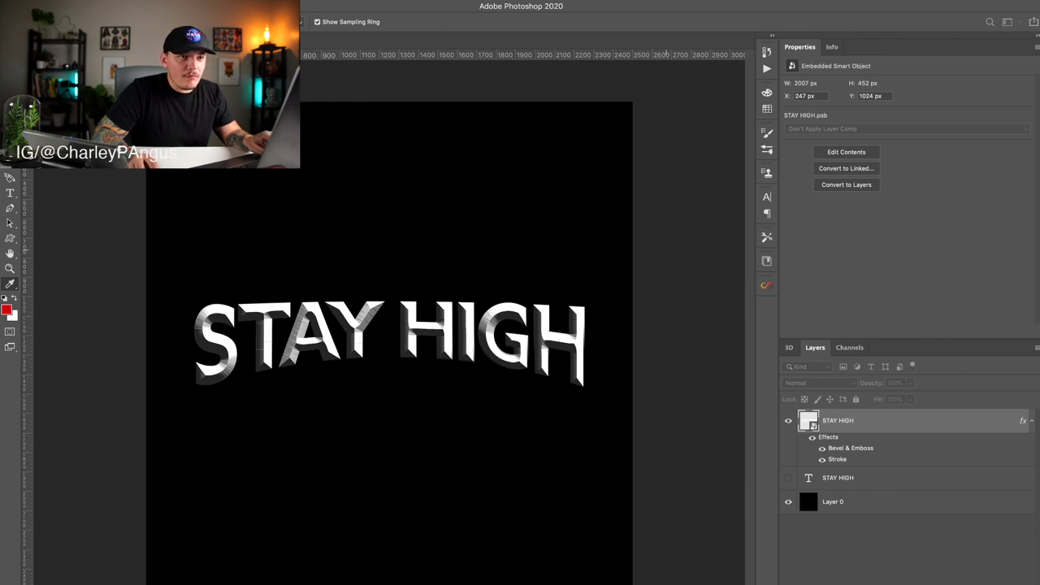
pyautogui.press('Return')
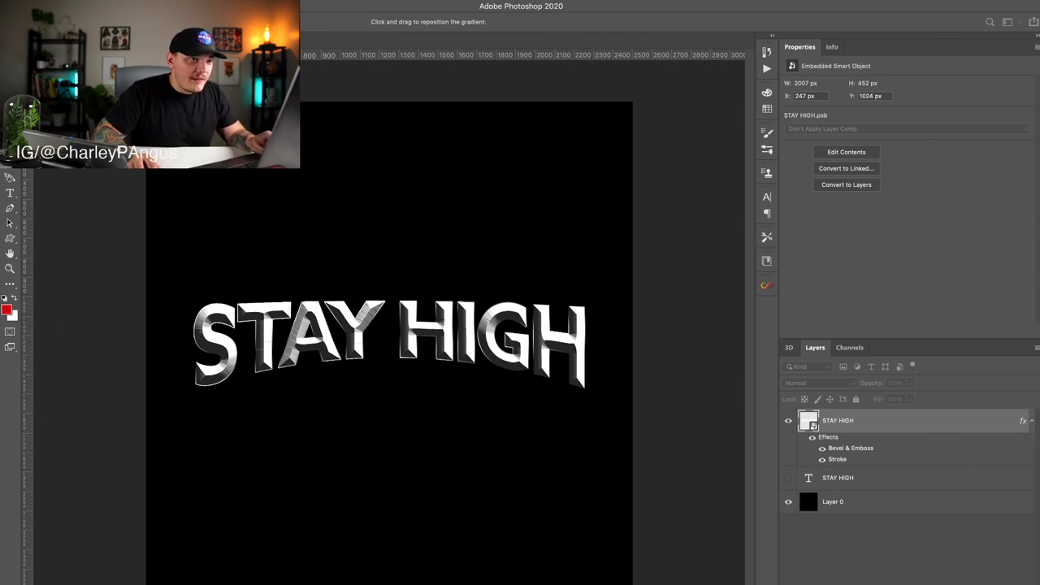
pyautogui.press('Return')
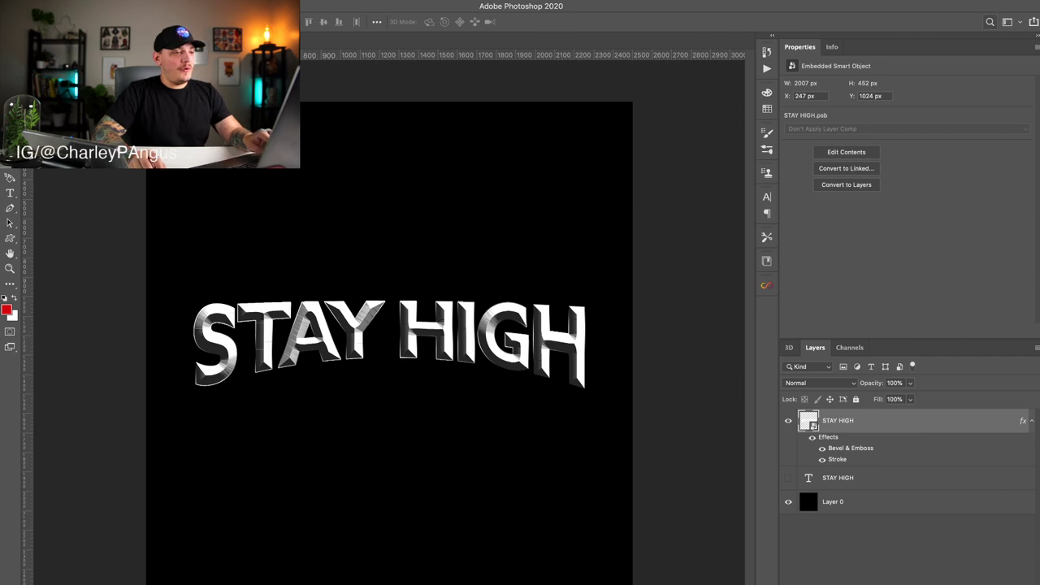
# Step: Add the text "CO." below the STAY HIGH lettering and centre it horizontally on the canvas
pyautogui.press('t')
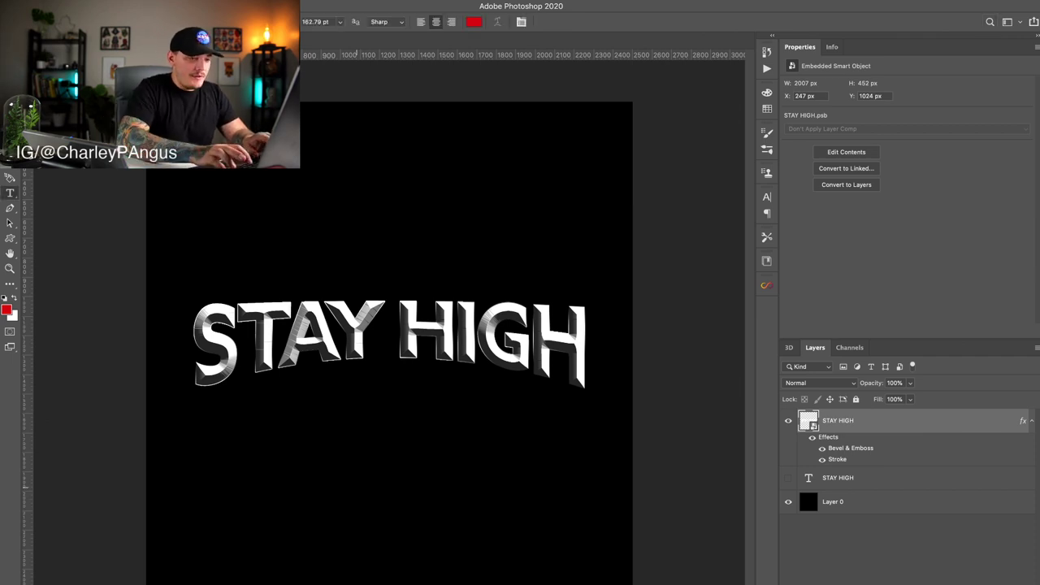
pyautogui.click(357, 488)
pyautogui.write('TH')
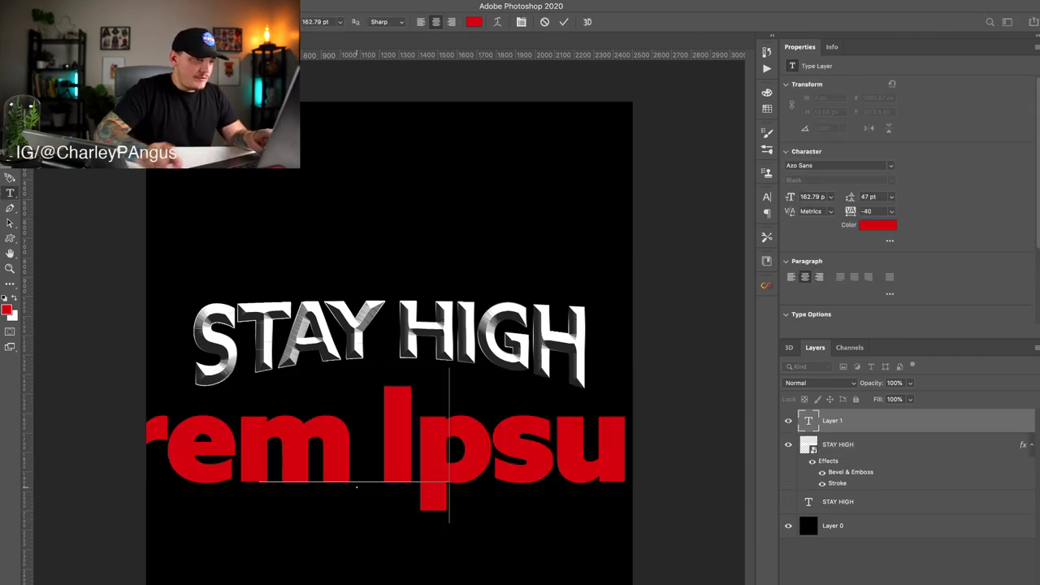
pyautogui.write('CO.')
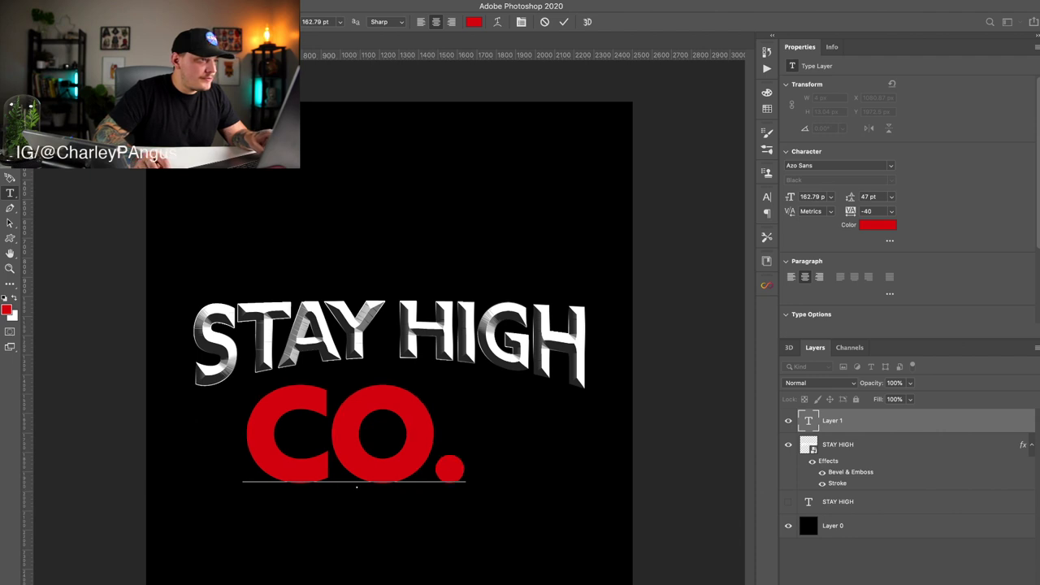
pyautogui.press('super+Return')
pyautogui.press('v')
pyautogui.press('super+a')
pyautogui.click(257, 22)
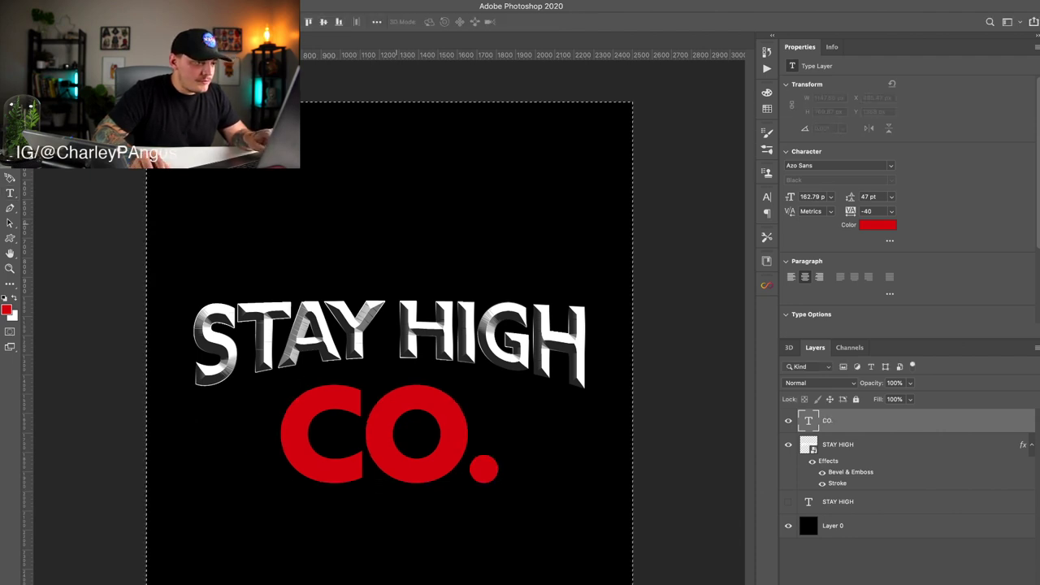
pyautogui.hotkey('ctrl', 'd')
# Step: Scale the CO. text down proportionally to about 436 px wide and recentre it horizontally on the canvas
pyautogui.hotkey('ctrl', 't')
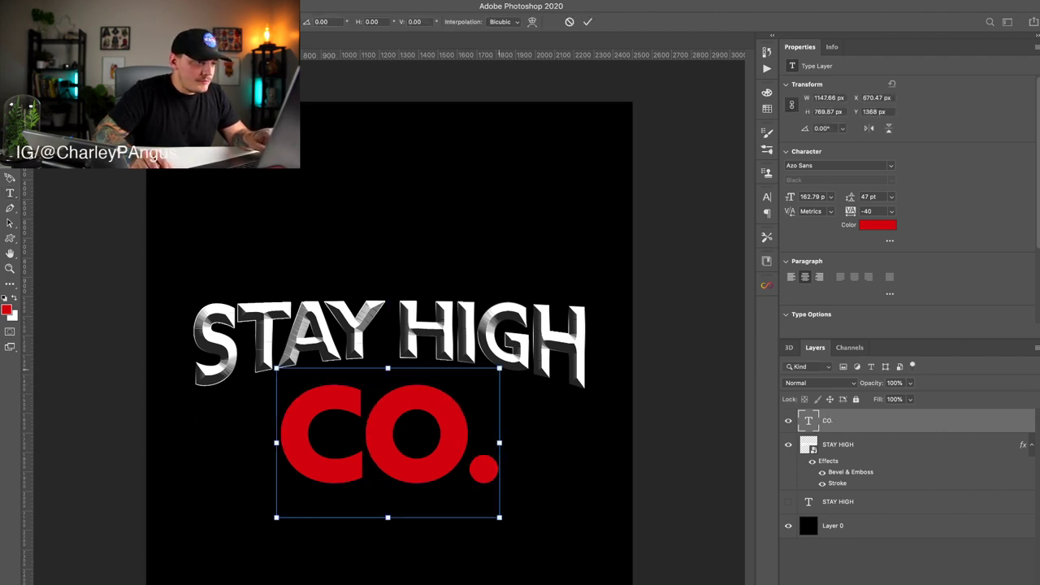
pyautogui.moveTo(499, 517); pyautogui.dragTo(429, 469)
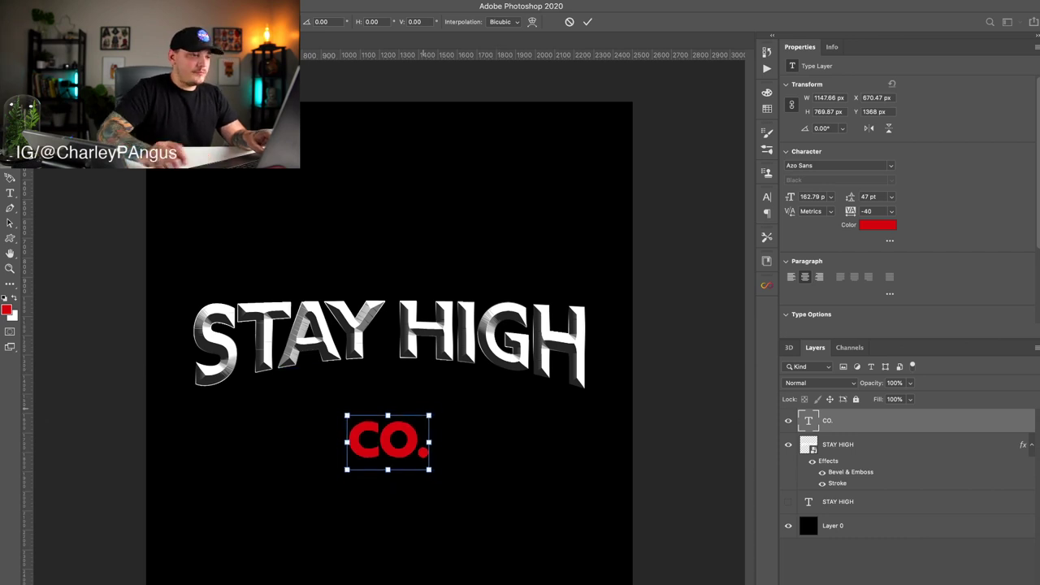
pyautogui.press('Return')
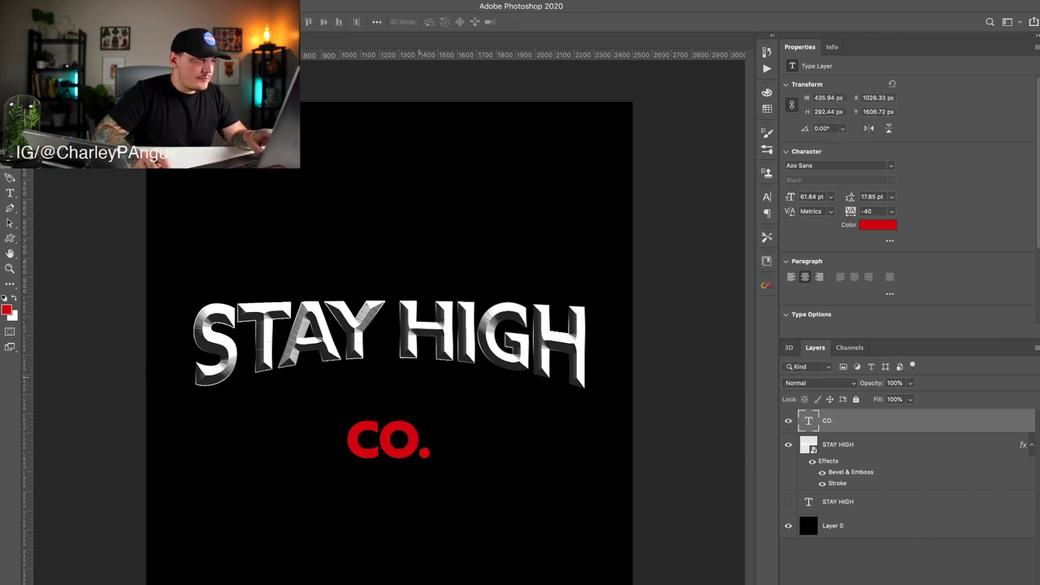
pyautogui.moveTo(419, 426)
pyautogui.mouseDown()
pyautogui.moveTo(420, 377)
pyautogui.moveTo(420, 427)
pyautogui.mouseUp()
pyautogui.hotkey('ctrl', 'a')
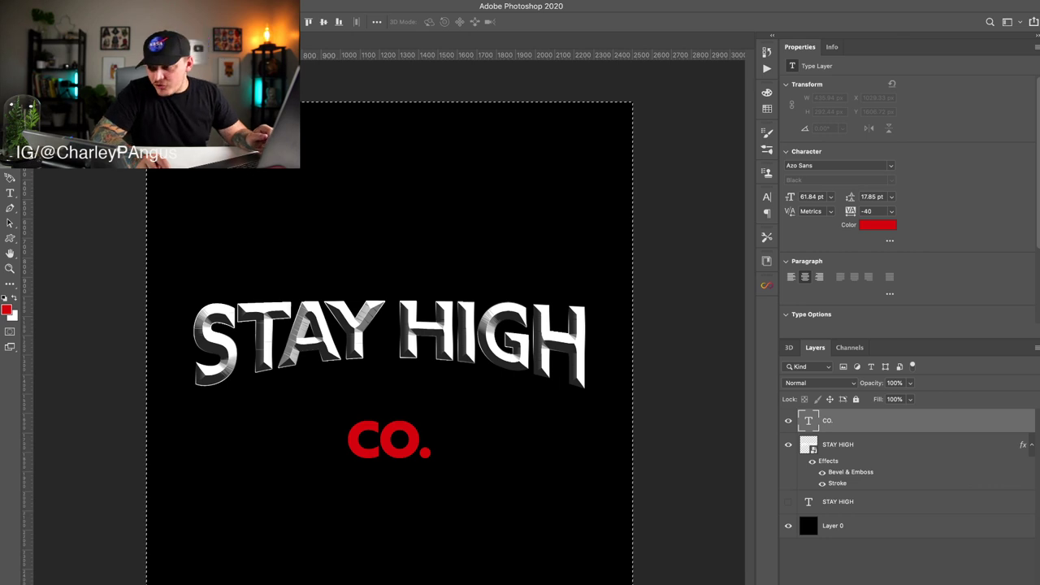
pyautogui.hotkey('ctrl', 'd')
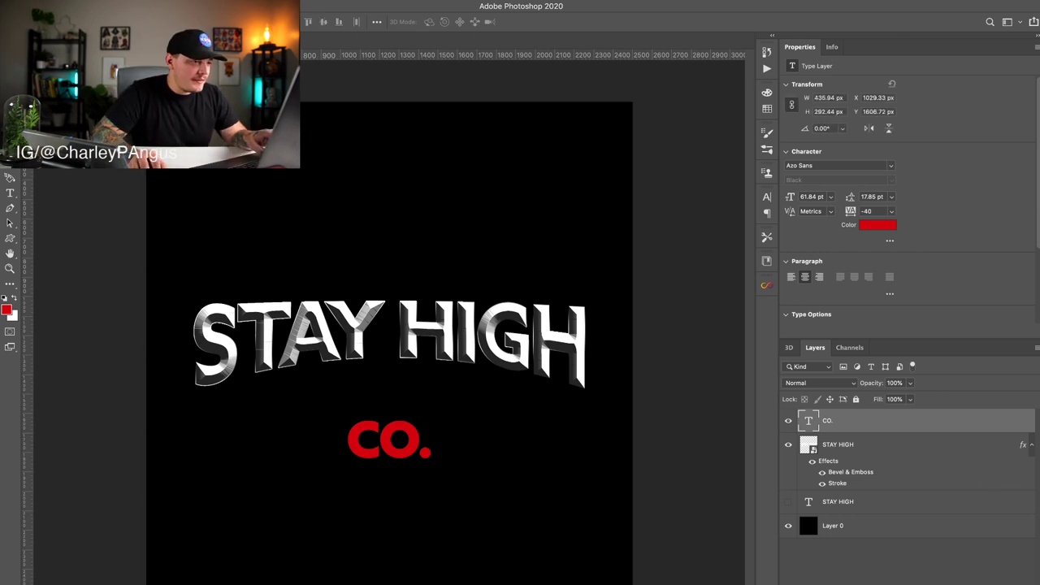
pyautogui.moveTo(414, 378); pyautogui.dragTo(415, 327)
pyautogui.moveTo(388, 391); pyautogui.dragTo(389, 386)
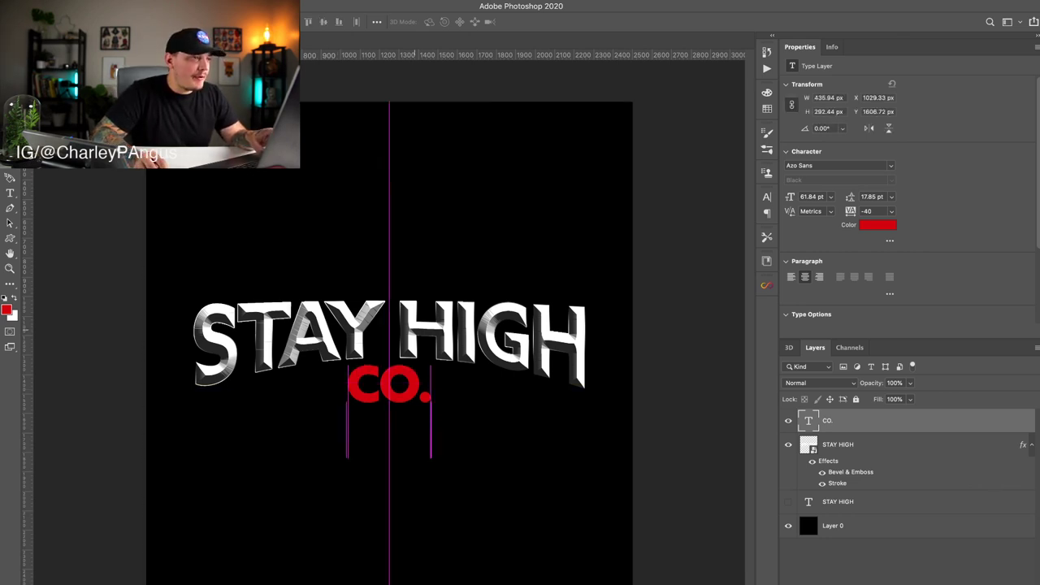
pyautogui.hotkey('ctrl', 'z')
pyautogui.hotkey('ctrl', 'z')
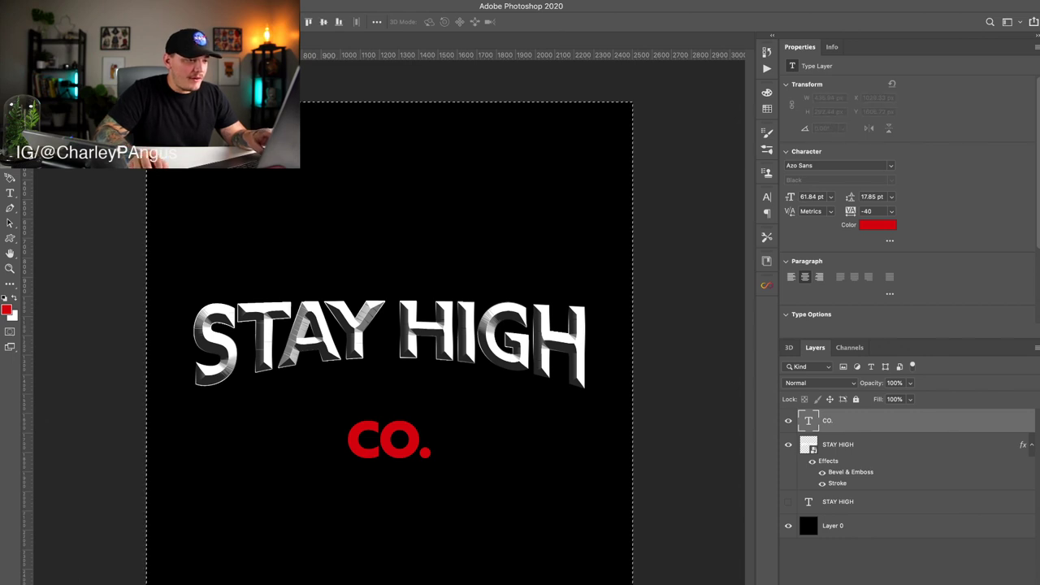
pyautogui.hotkey('ctrl', 'd')
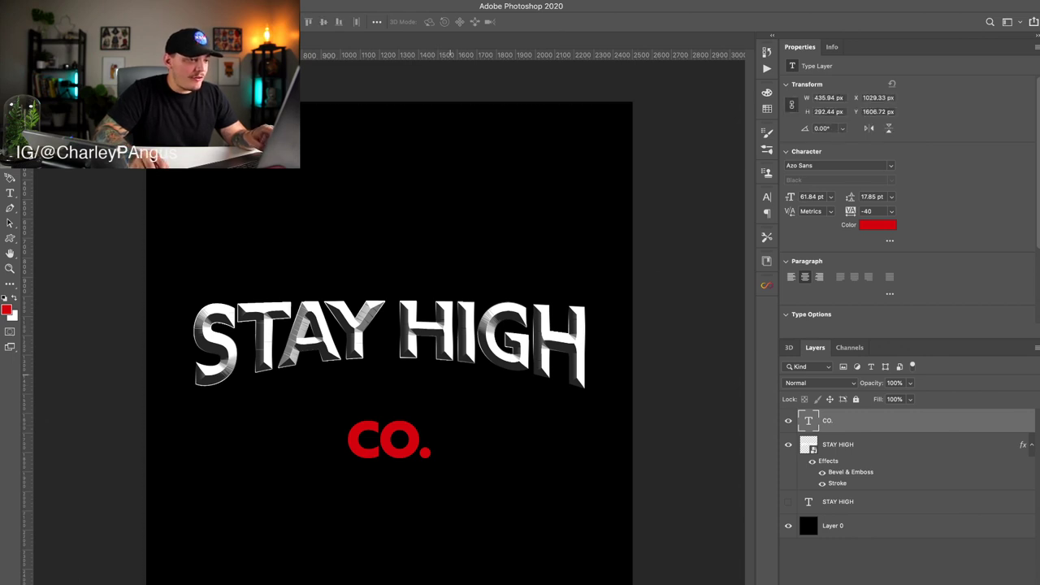
pyautogui.moveTo(410, 416); pyautogui.dragTo(408, 395)
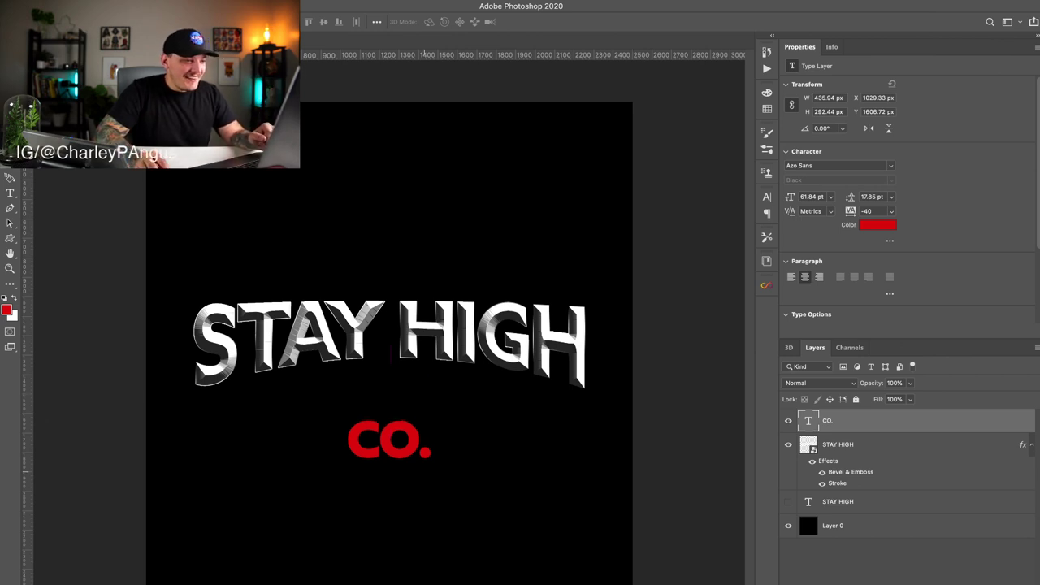
# Step: Move the CO. text up directly beneath the STAY HIGH lettering and centre it horizontally on the canvas
pyautogui.moveTo(397, 440); pyautogui.dragTo(400, 383)
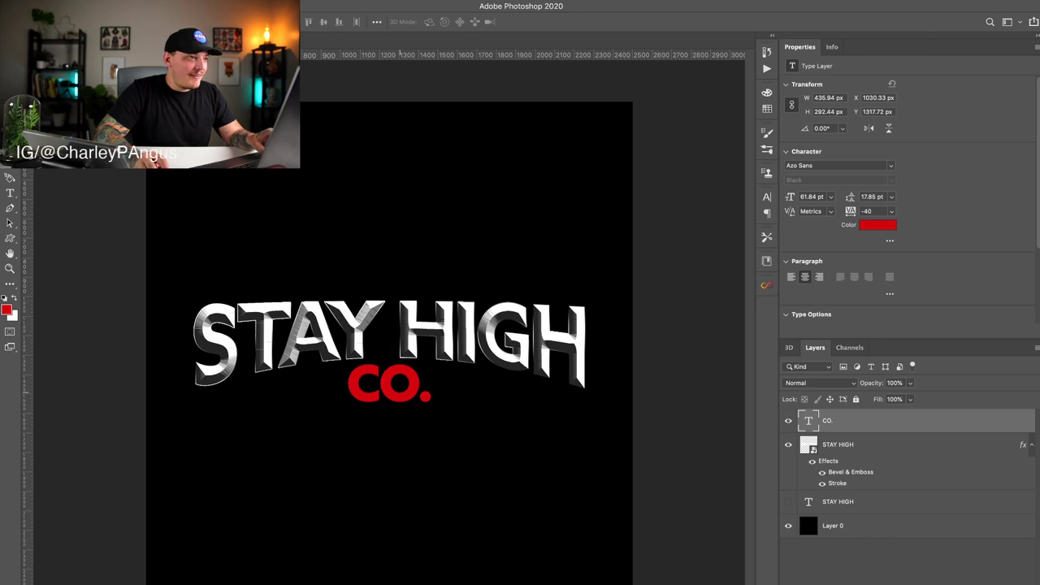
pyautogui.press('super+a')
pyautogui.click(259, 22)
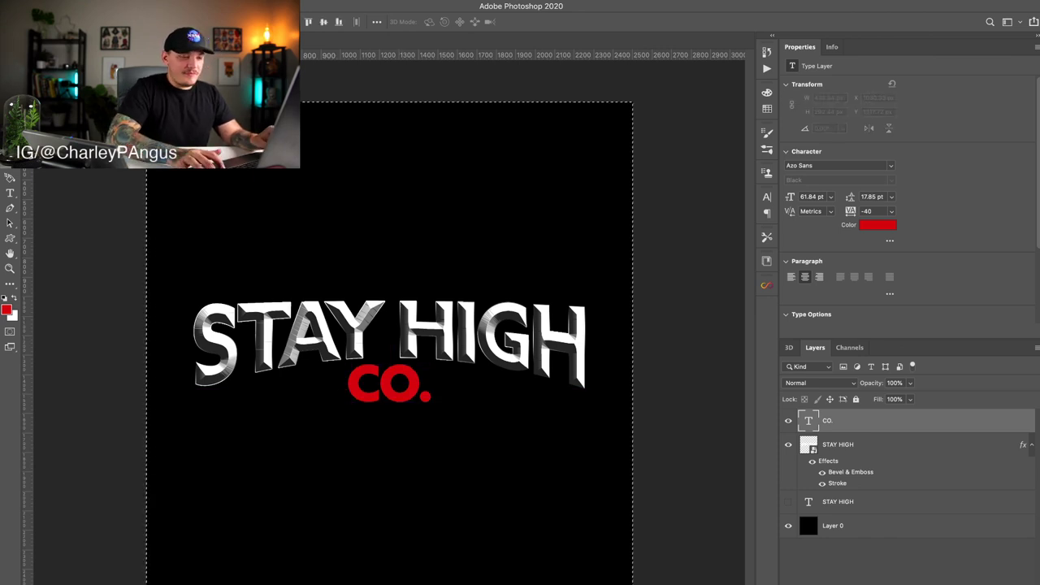
pyautogui.press('super+d')
# Step: Nudge the CO. text down to a Y position of about 1347 px and 1 px to the right
pyautogui.press('Down')
pyautogui.press('Down')
pyautogui.press('Down')
pyautogui.press('Down')
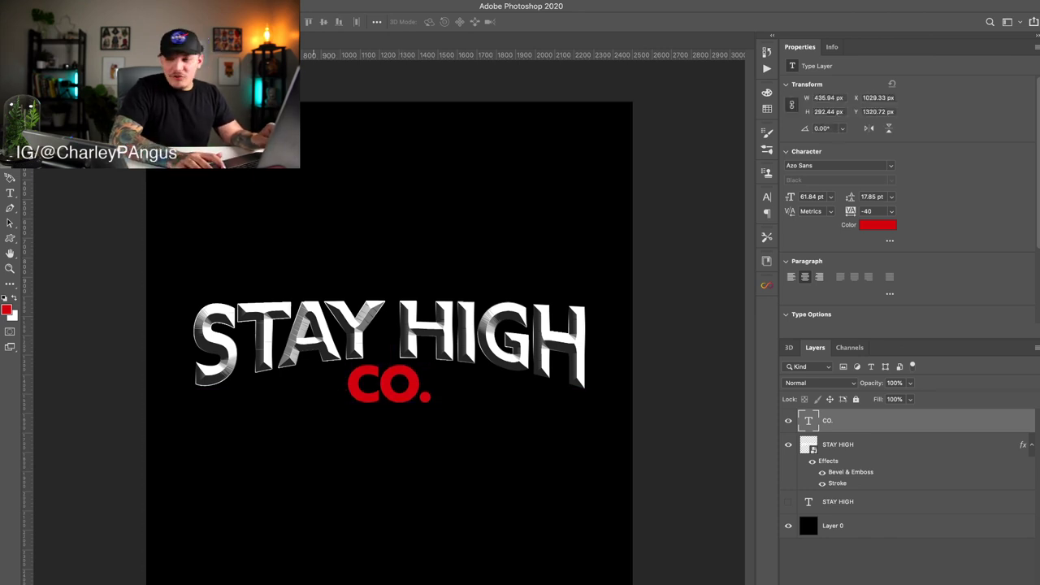
pyautogui.press('Down')
pyautogui.press('Down')
pyautogui.press('Down')
pyautogui.press('Down')
pyautogui.press('Down')
pyautogui.press('Down')
pyautogui.press('Down')
pyautogui.press('Down')
pyautogui.press('Down')
pyautogui.press('Down')
pyautogui.press('Down')
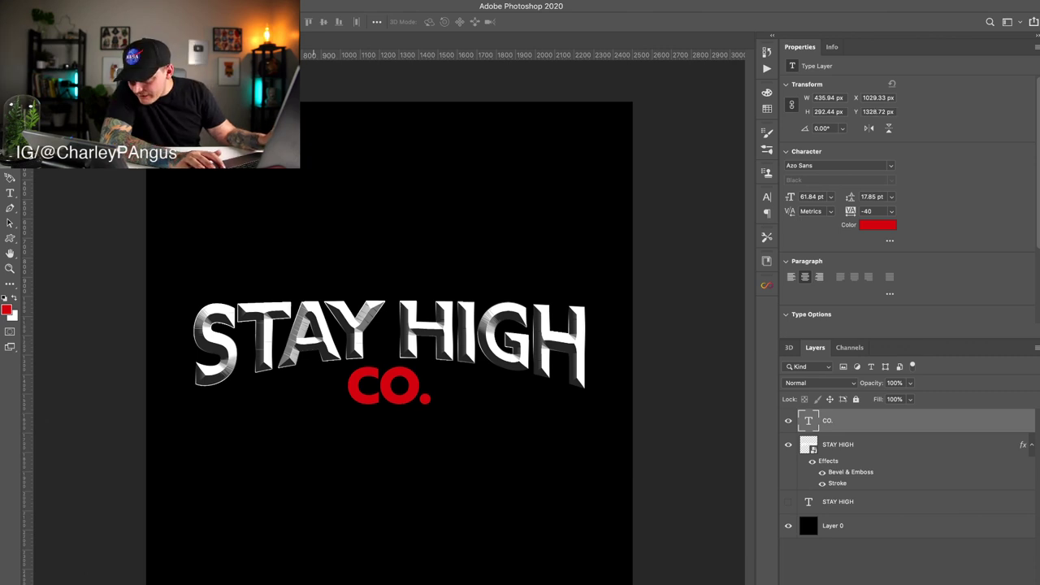
pyautogui.press('Down')
pyautogui.press('Down')
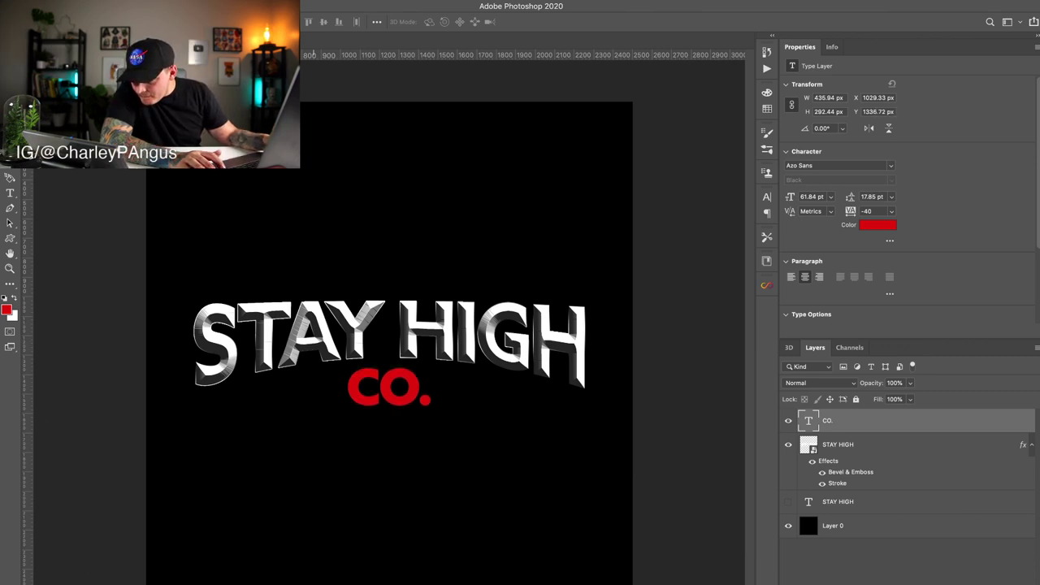
pyautogui.press('Down')
pyautogui.press('Down')
pyautogui.press('Down')
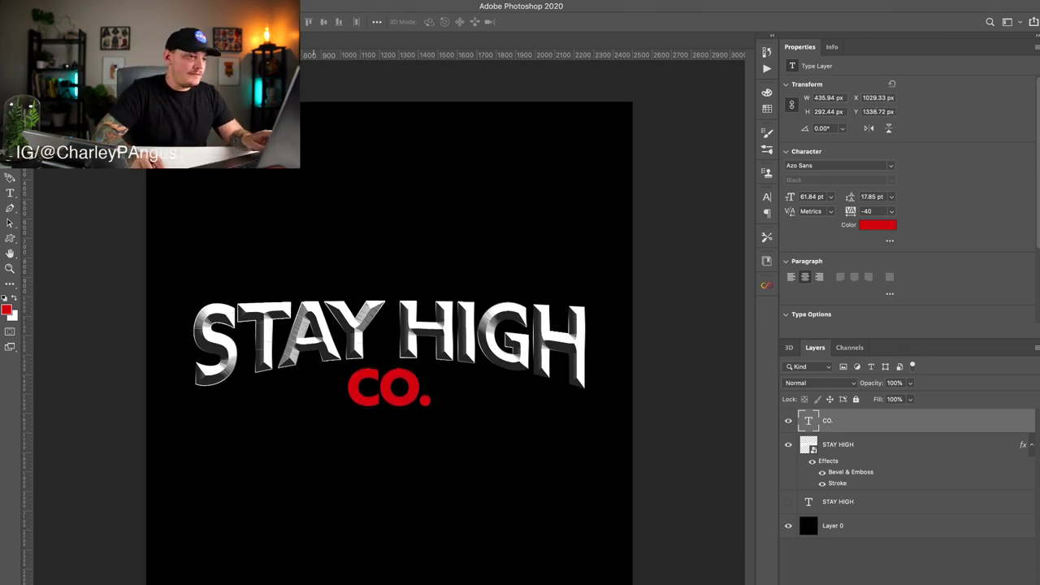
pyautogui.press('Right')
pyautogui.press('Down')
pyautogui.press('Down')
pyautogui.press('Down')
pyautogui.press('Down')
pyautogui.press('Down')
pyautogui.press('Down')
pyautogui.press('Down')
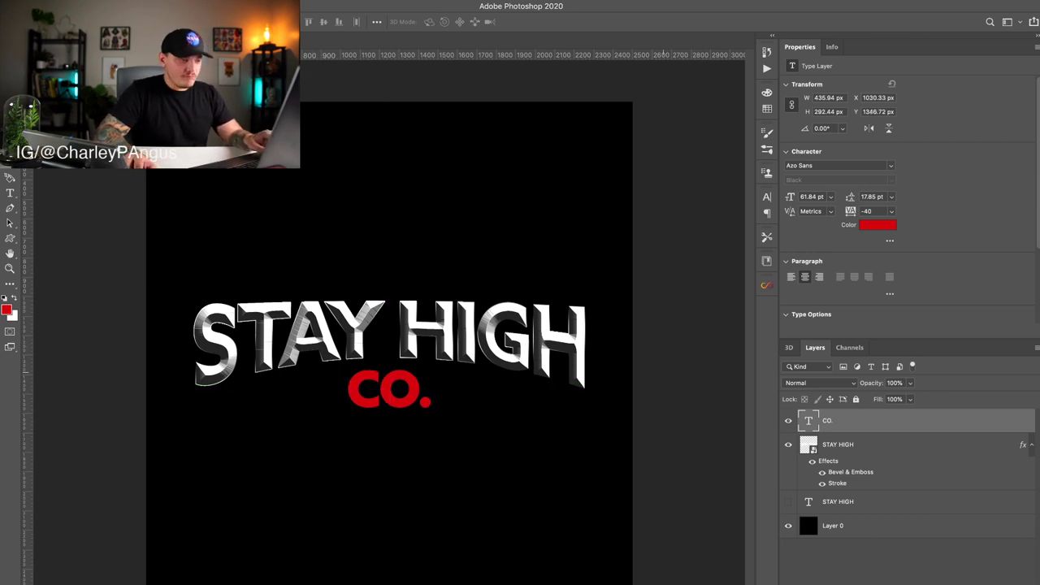
# Step: Recolour the CO. text white and copy the STAY HIGH lettering's Bevel & Emboss and Stroke effects onto it
pyautogui.doubleClick(809, 420)
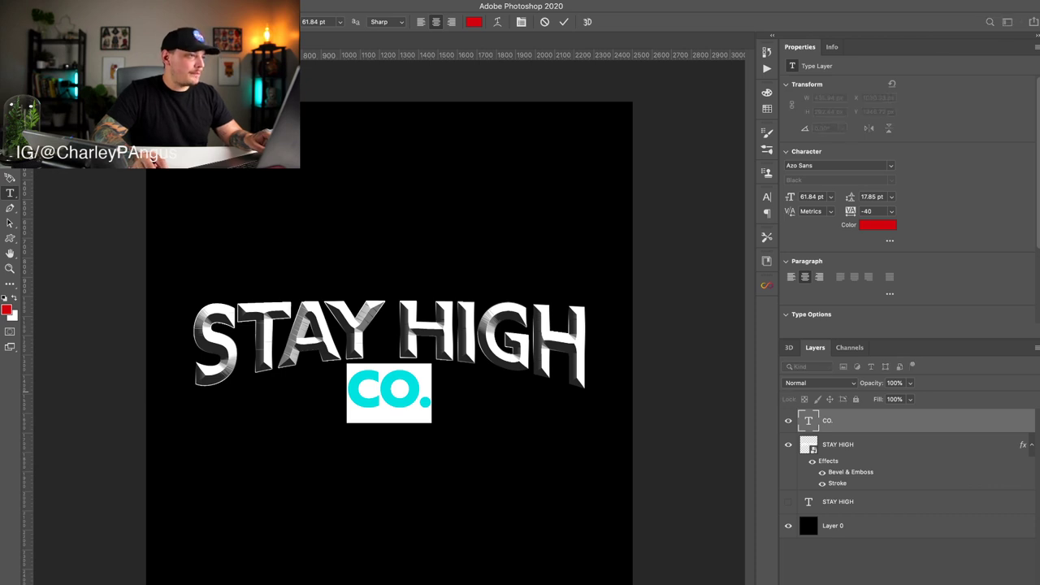
pyautogui.click(14, 298)
pyautogui.hotkey('ctrl', 'Return')
pyautogui.press('v')
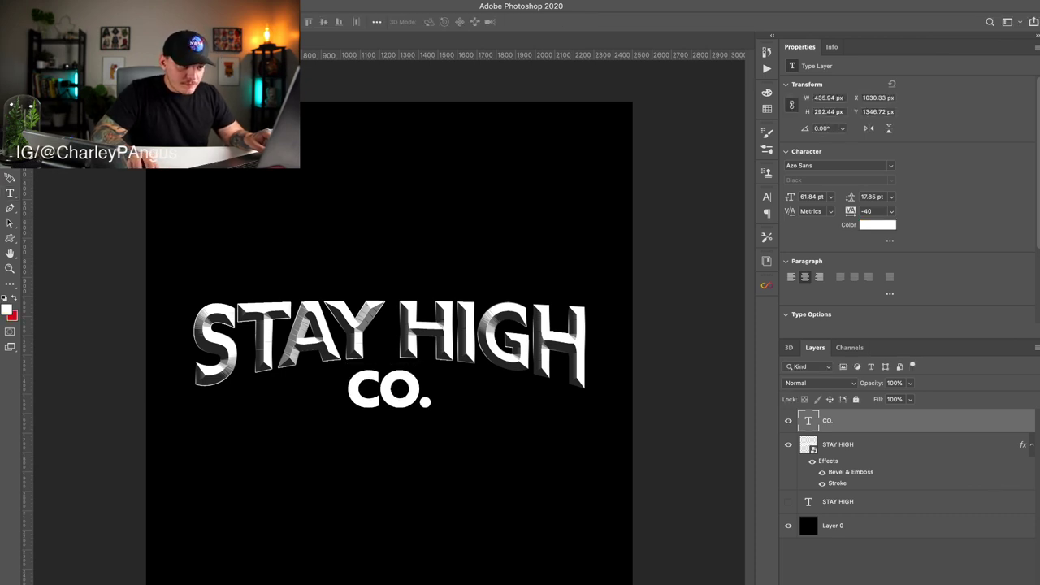
pyautogui.moveTo(1023, 445); pyautogui.dragTo(1023, 420)
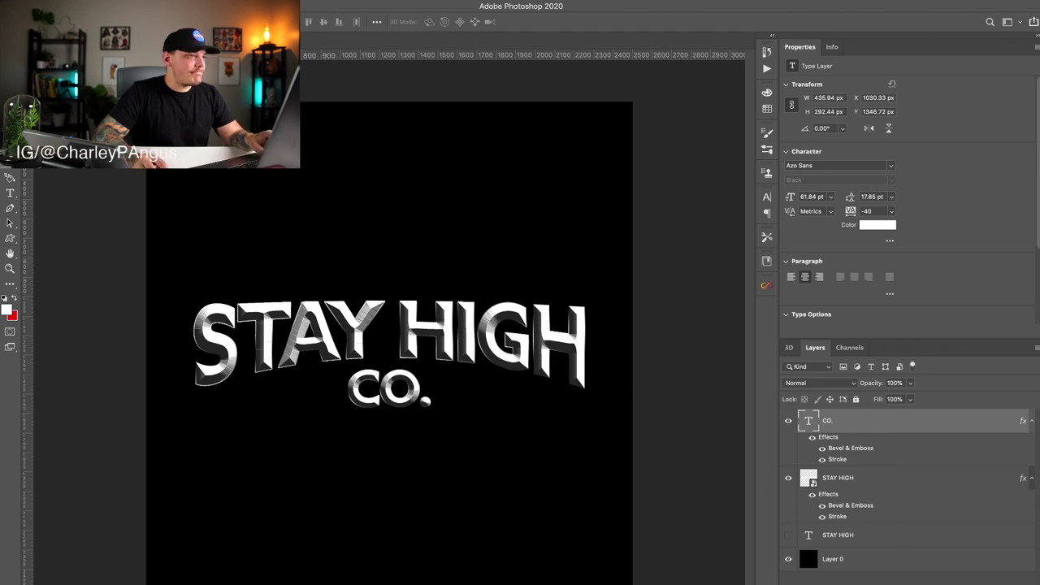
pyautogui.press('Left')
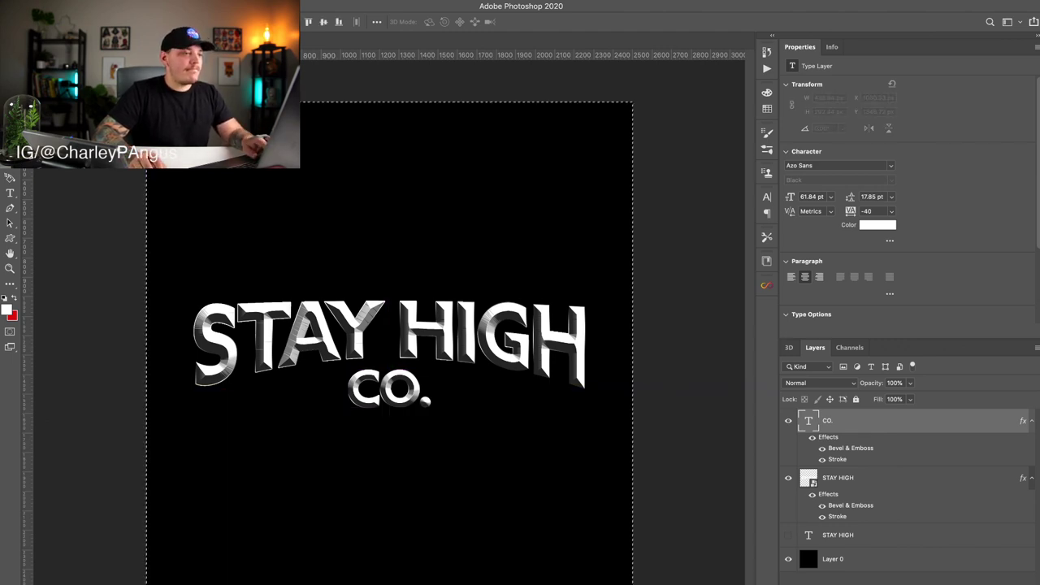
# Step: Try the lowercase word "clothing" in place of the CO. text
pyautogui.press('t')
pyautogui.doubleClick(385, 395)
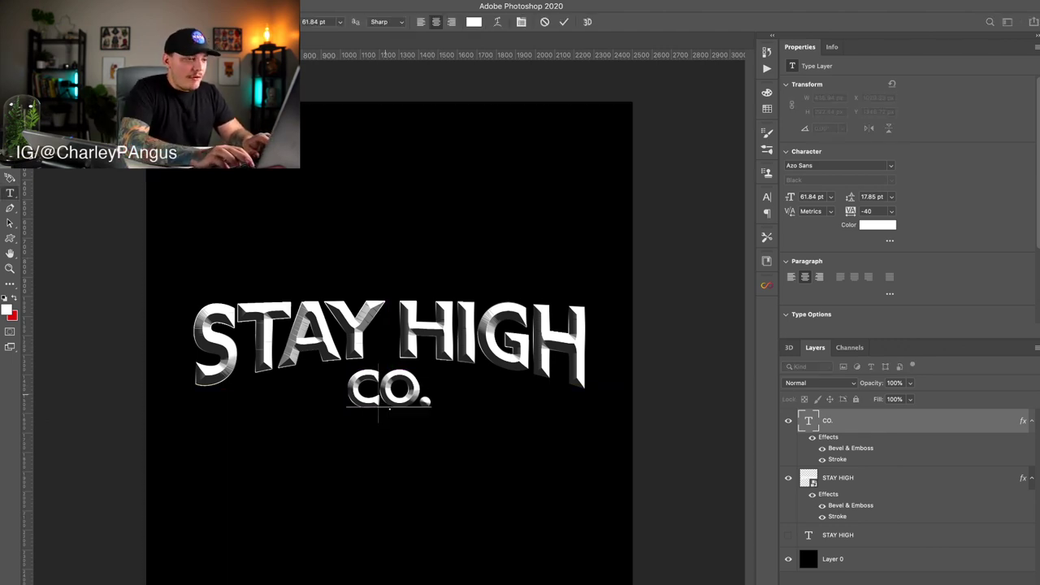
pyautogui.press('super+a')
pyautogui.write('clothi')
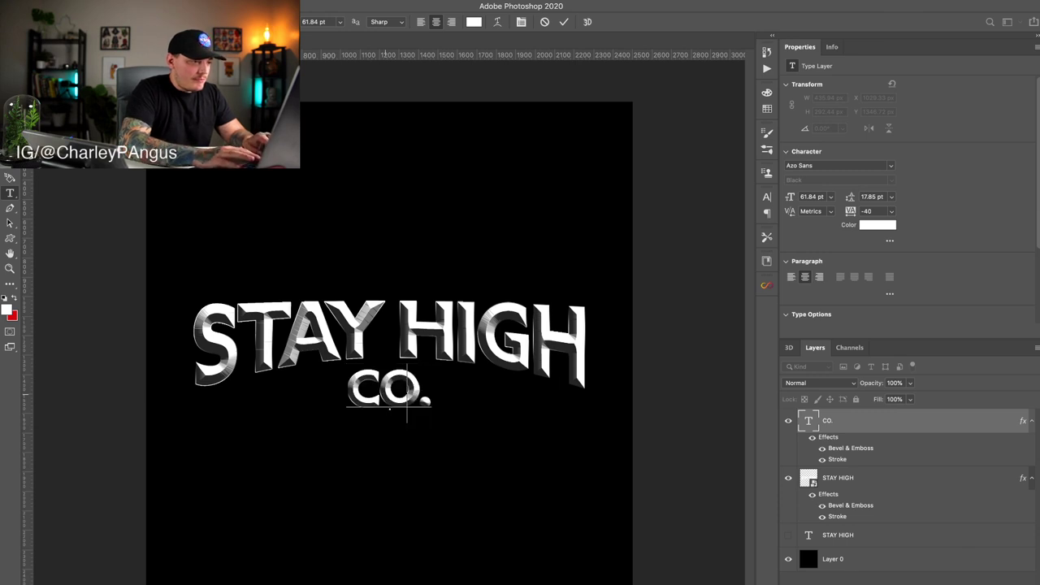
pyautogui.hotkey('ctrl', 'a')
pyautogui.write('clothing')
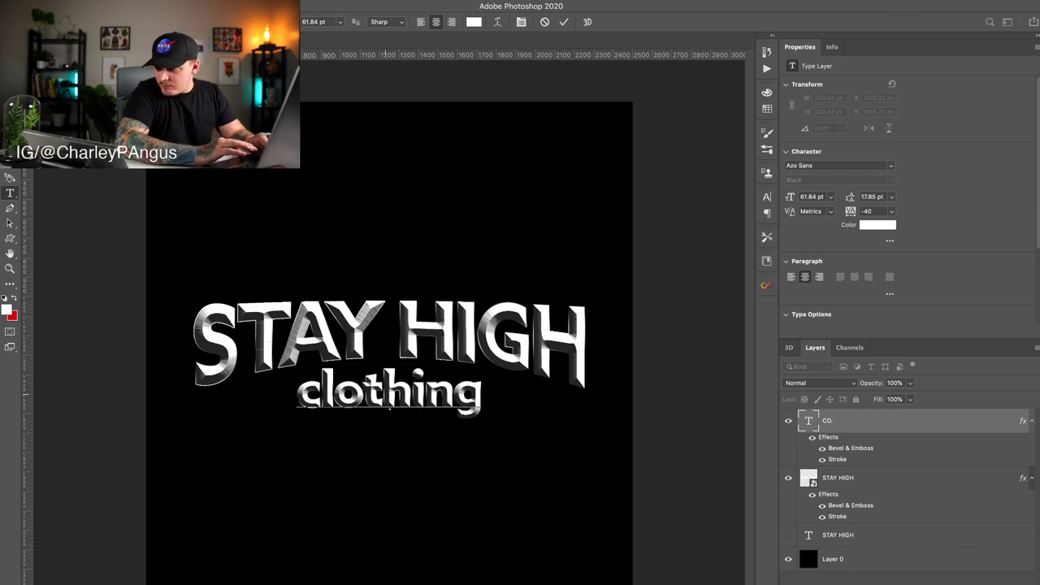
# Step: Replace the wording of the text line under STAY HIGH with "APPAREL"
pyautogui.click(382, 406)
pyautogui.press('super+a')
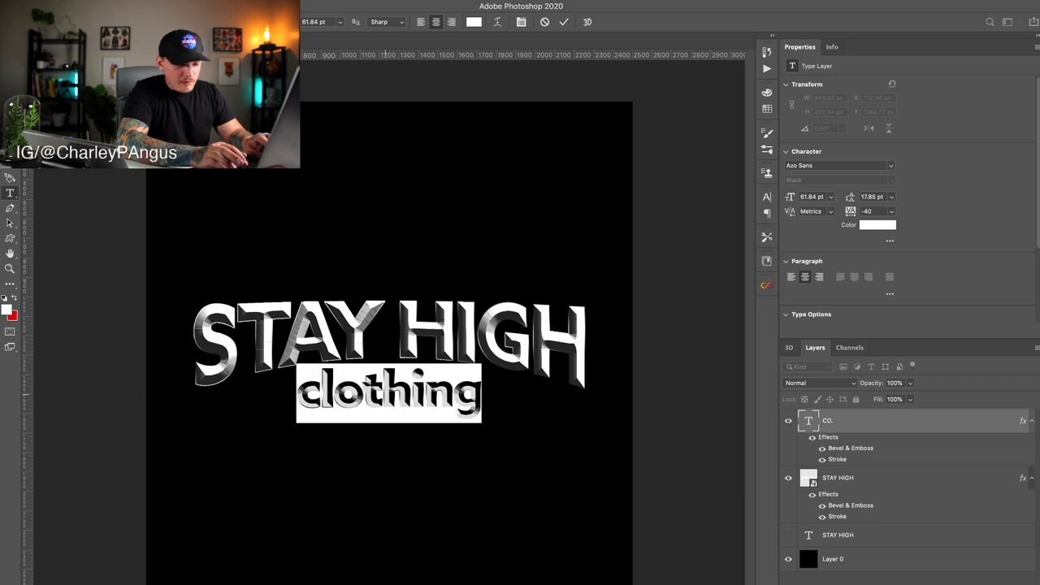
pyautogui.write('CLOAPPAREL')
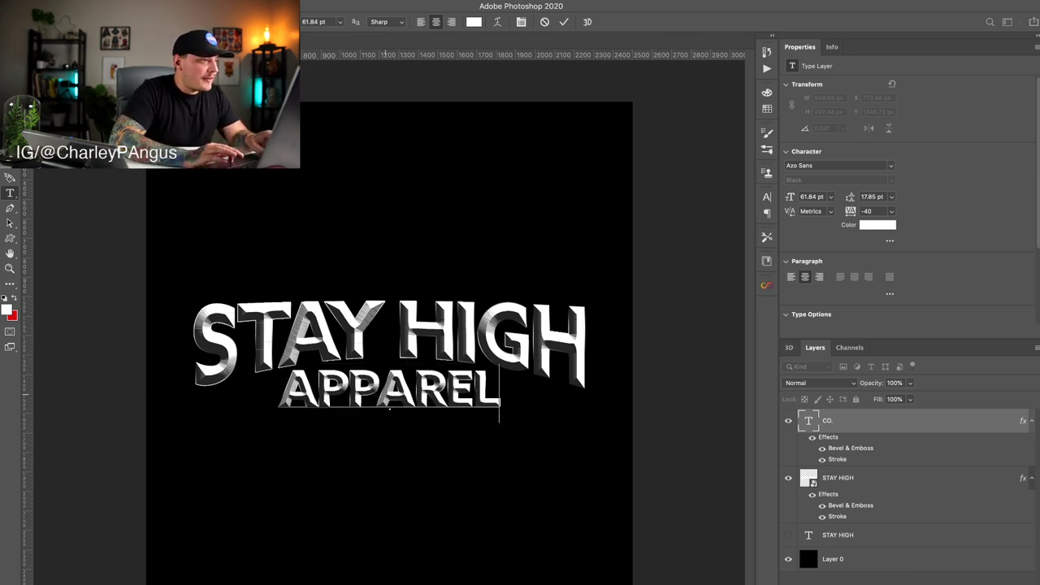
pyautogui.hotkey('ctrl', 'Return')
pyautogui.press('v')
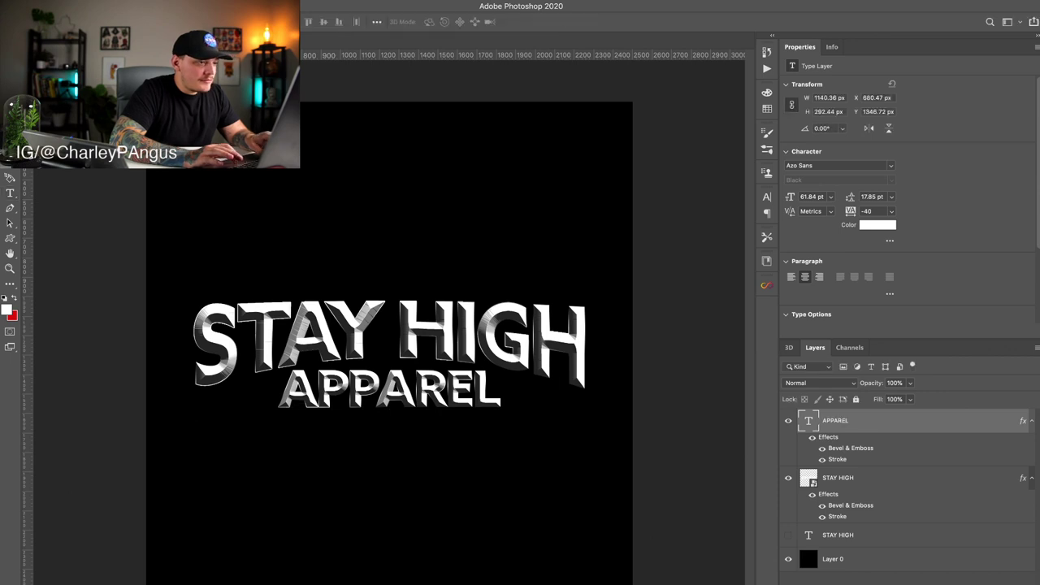
# Step: Centre the APPAREL text horizontally on the canvas and nudge it down 6 px to a Y position of about 1353 px
pyautogui.hotkey('ctrl', 'a')
pyautogui.press('super+d')
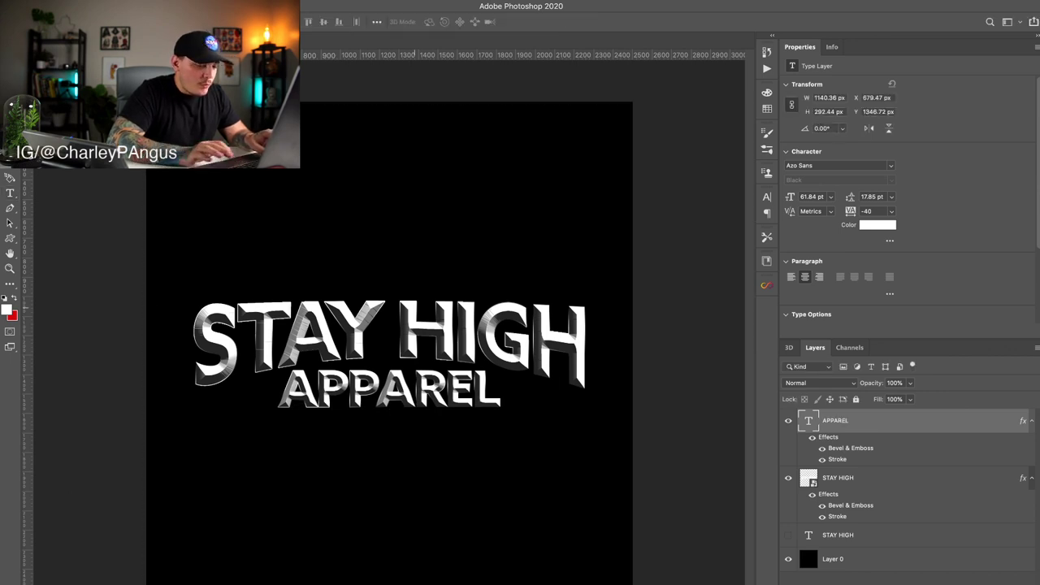
pyautogui.moveTo(414, 311); pyautogui.dragTo(414, 310)
pyautogui.press('Down')
pyautogui.press('Down')
pyautogui.press('Down')
pyautogui.press('Down')
pyautogui.press('Down')
pyautogui.press('Down')
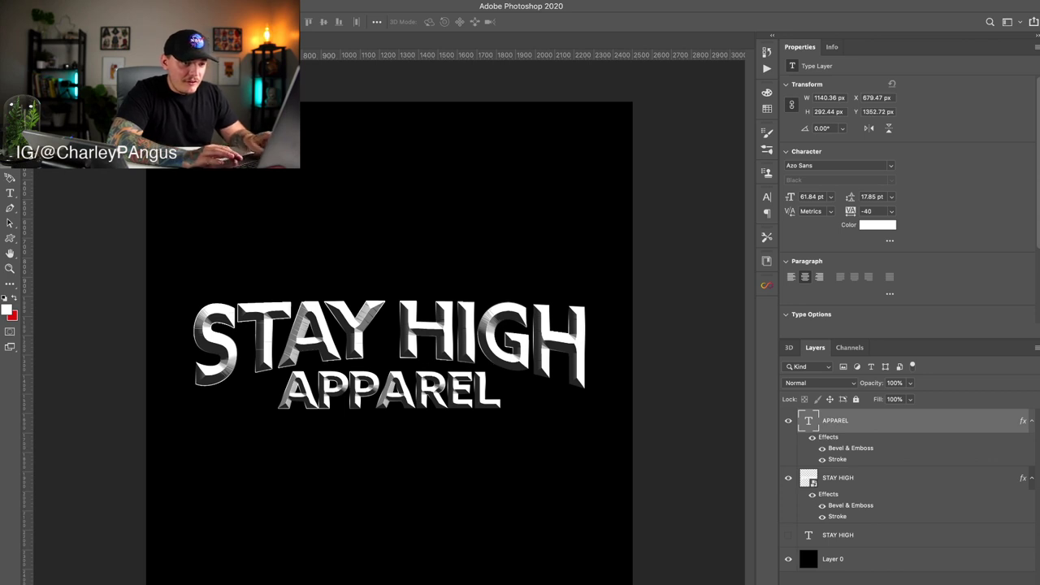
# Step: Group the APPAREL and STAY HIGH lettering layers, and create a merged duplicate of the group with the original hidden
pyautogui.keyDown('shift'); pyautogui.click(910, 478); pyautogui.keyUp('shift')
pyautogui.press('super+g')
pyautogui.press('super+j')
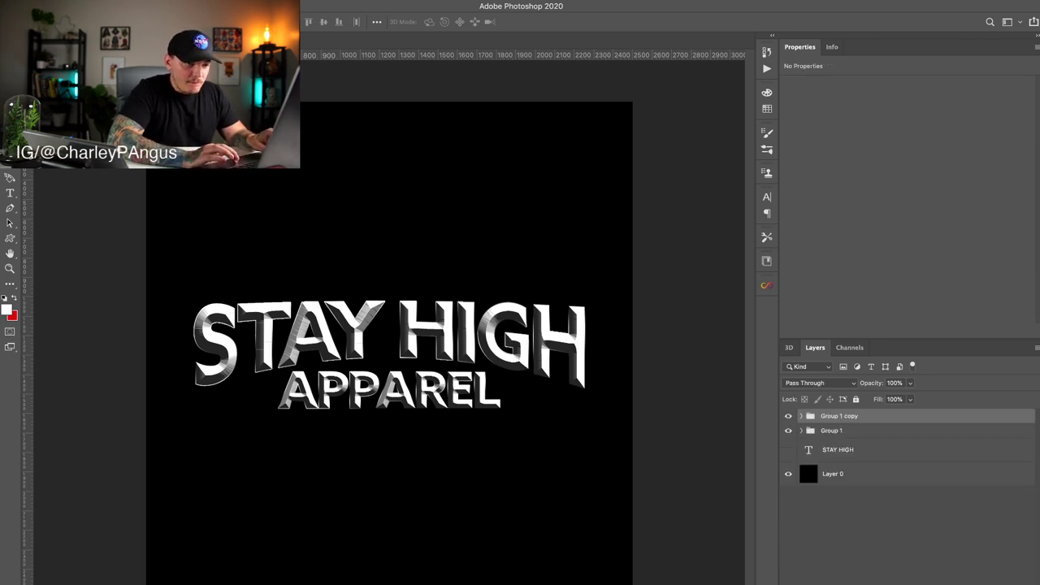
pyautogui.click(788, 430)
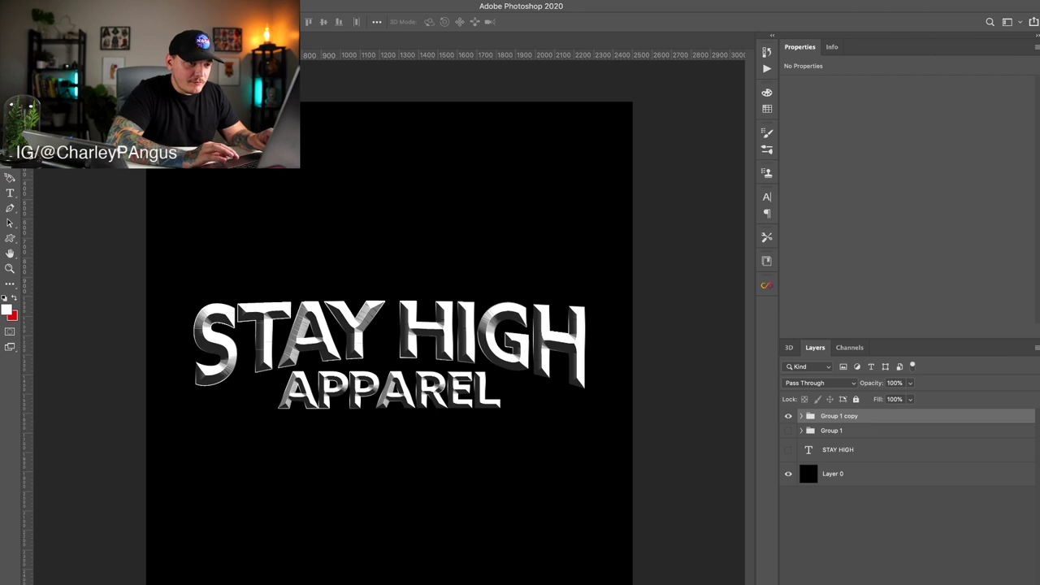
pyautogui.hotkey('ctrl', 'e')
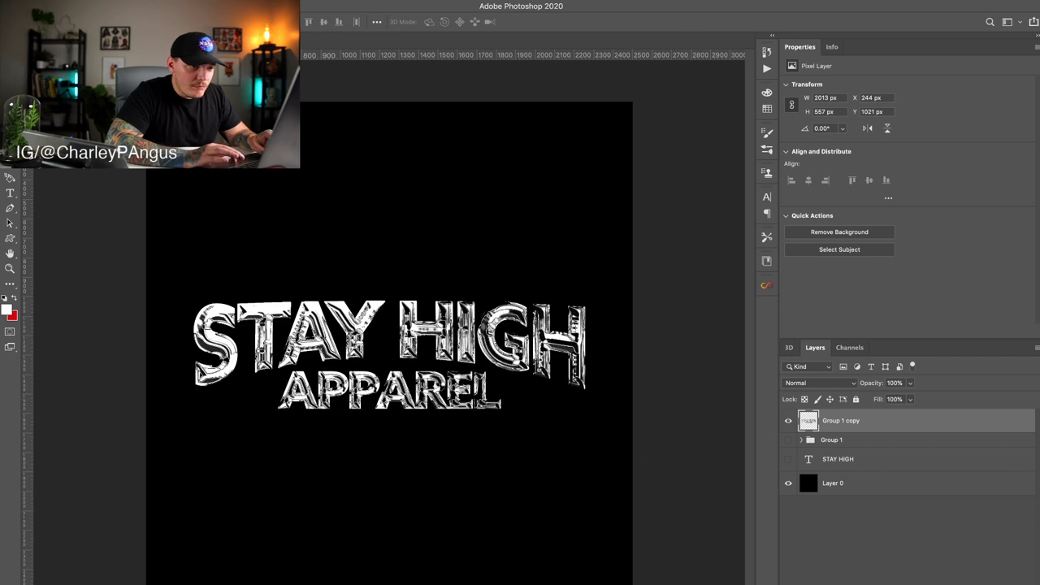
# Step: Check the contents of the original group and compare the canvas with the merged copy hidden and shown
pyautogui.click(801, 439)
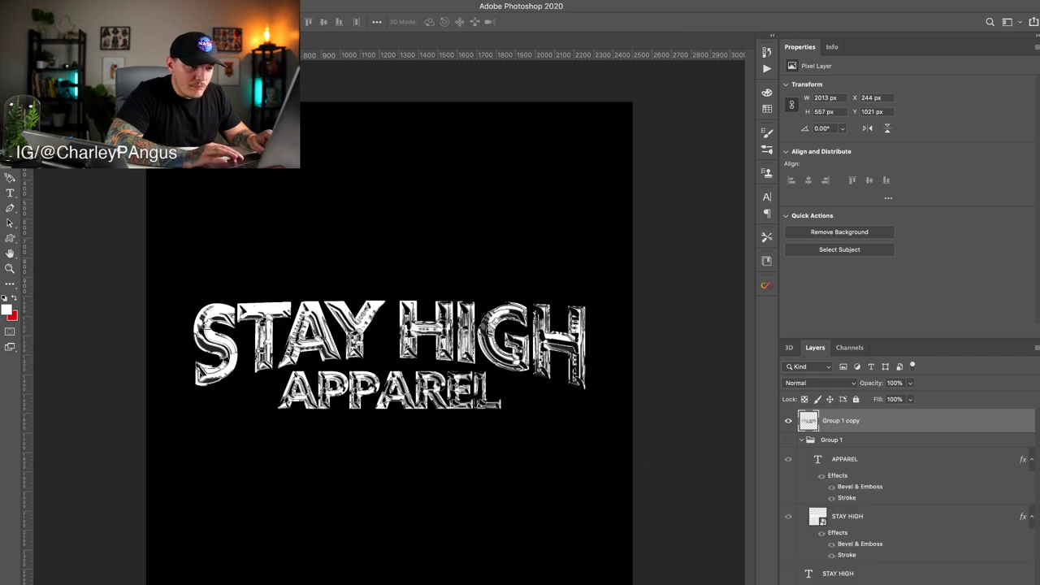
pyautogui.click(801, 440)
pyautogui.click(788, 421)
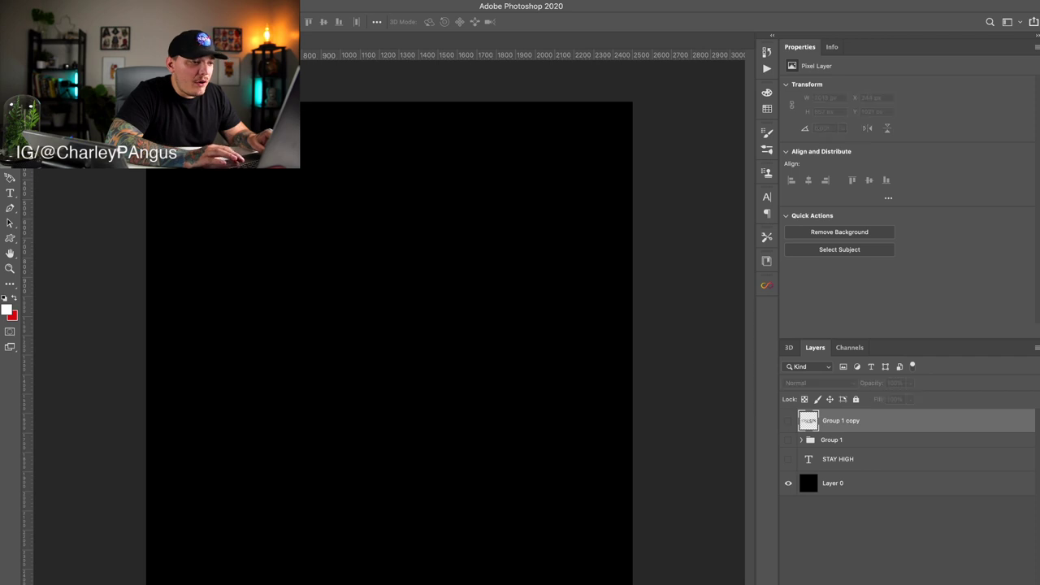
pyautogui.click(788, 421)
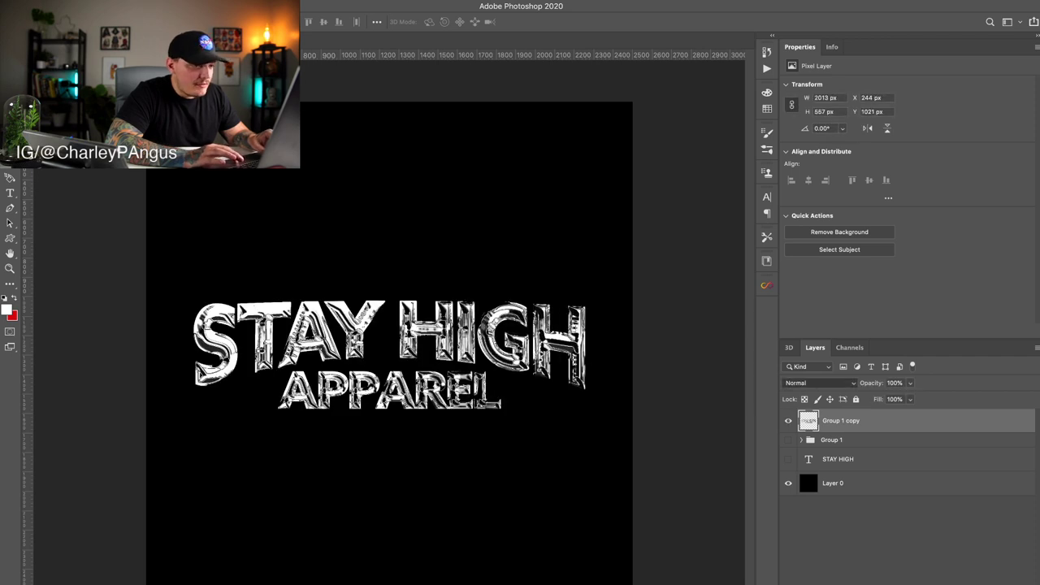
pyautogui.press('super+t')
pyautogui.press('super+i')
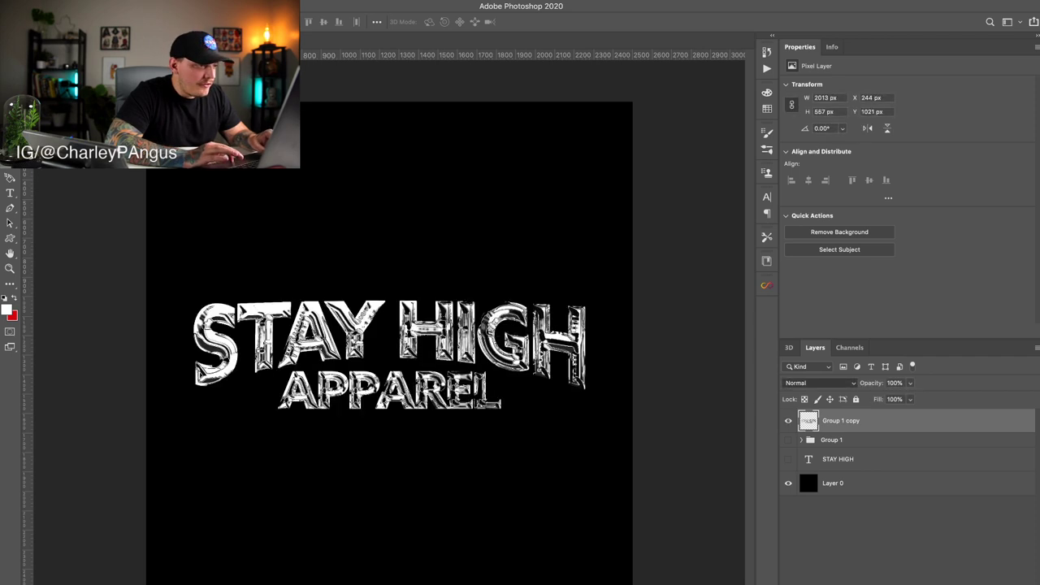
pyautogui.press('super+i')
pyautogui.press('super+i')
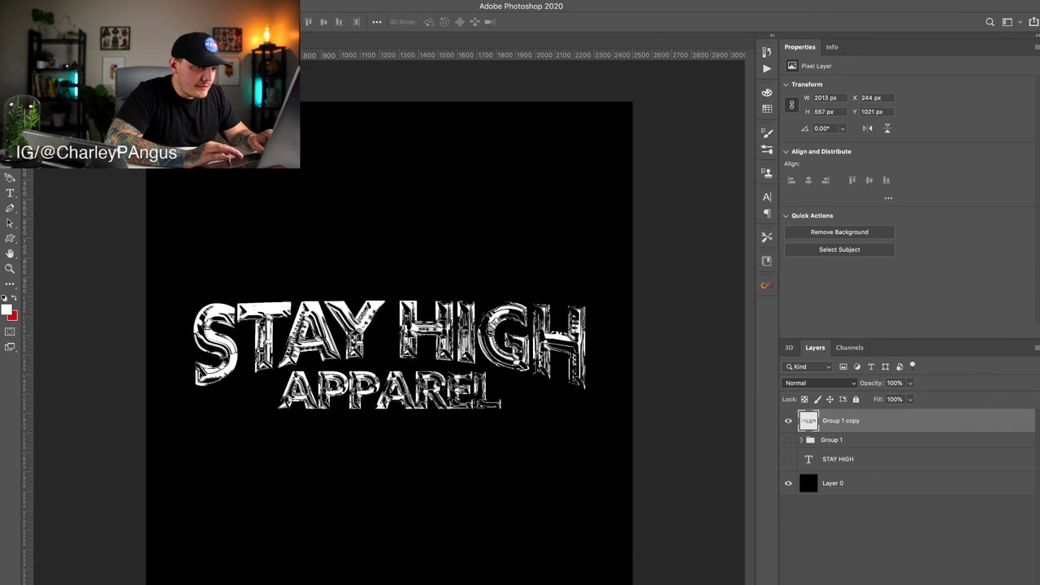
pyautogui.press('super+i')
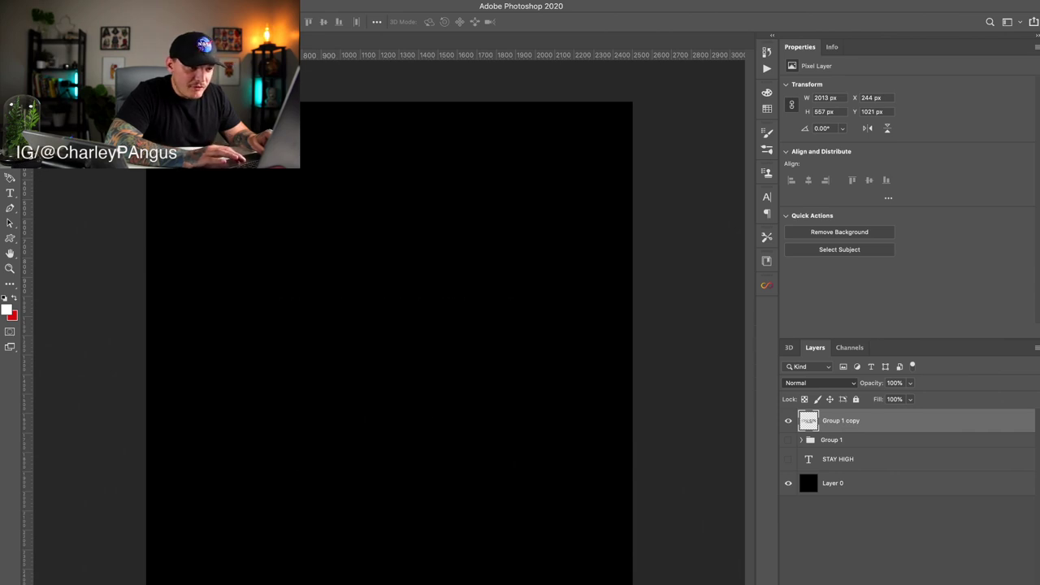
# Step: Show the original group beneath the merged copy, and set the copy to Lighten blending with a 90% fill
pyautogui.click(788, 440)
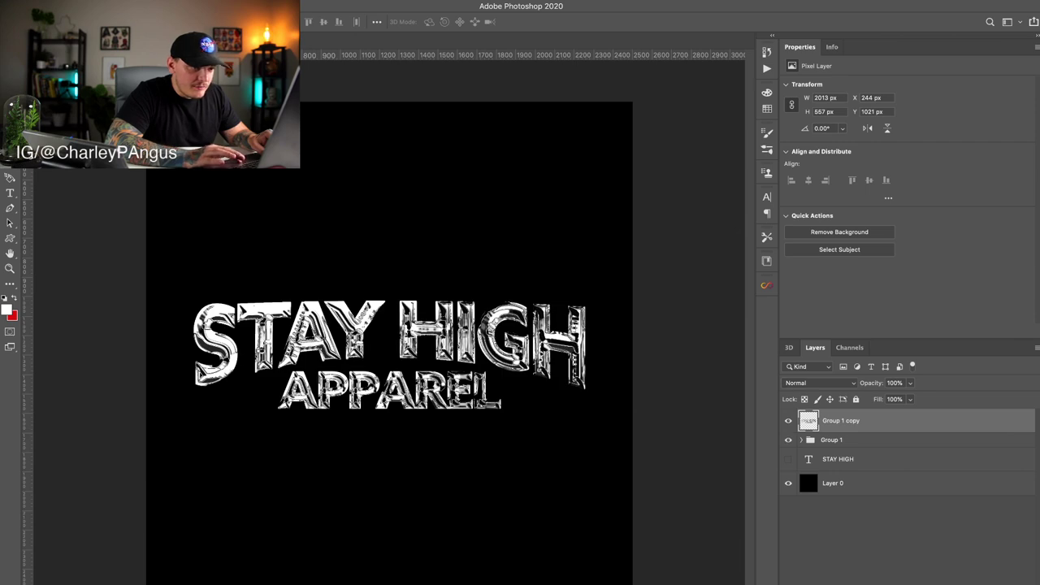
pyautogui.press('super+z')
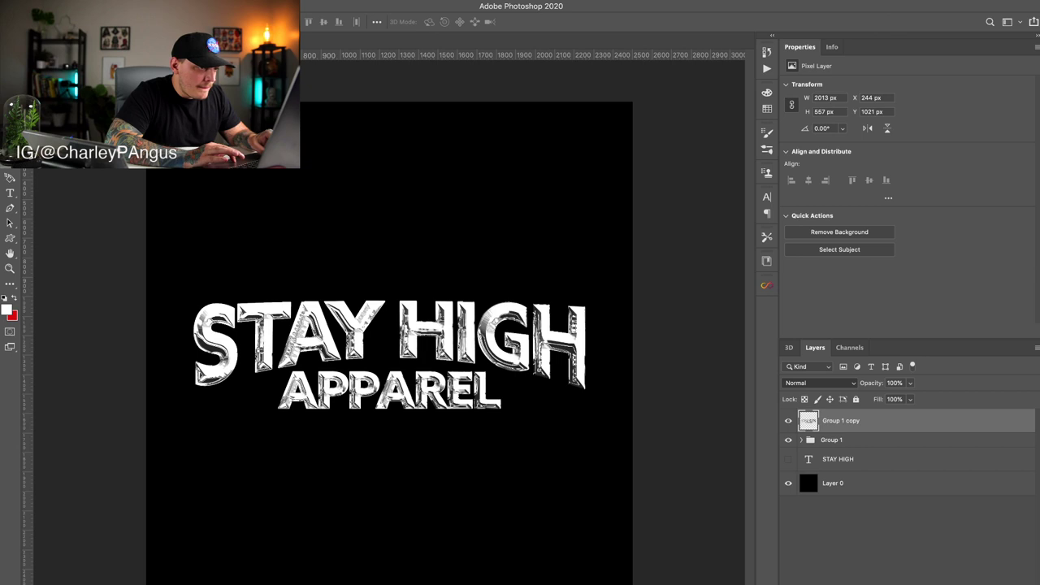
pyautogui.hotkey('shift', 'alt', 'g')
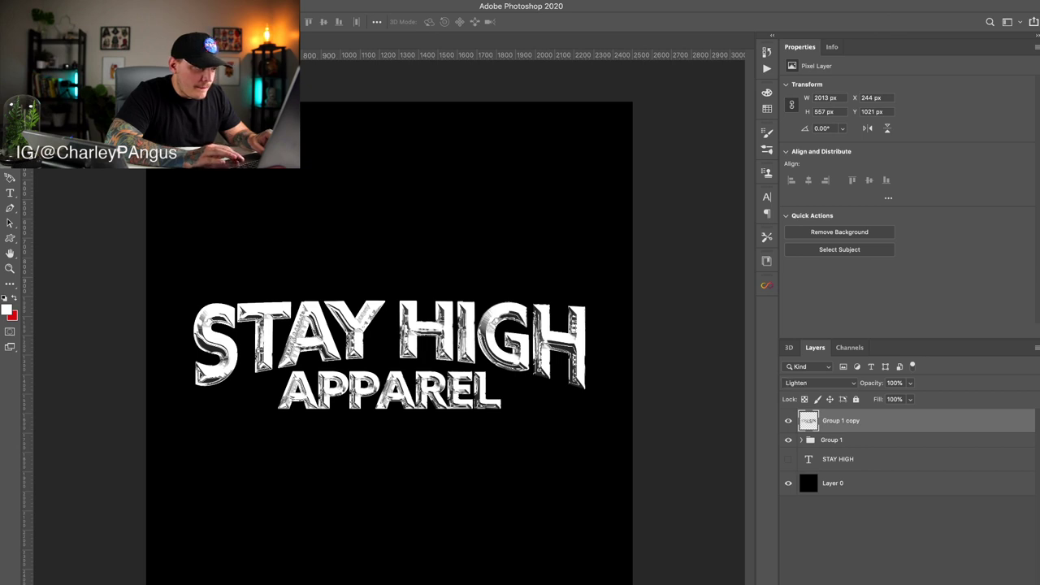
pyautogui.click(789, 421)
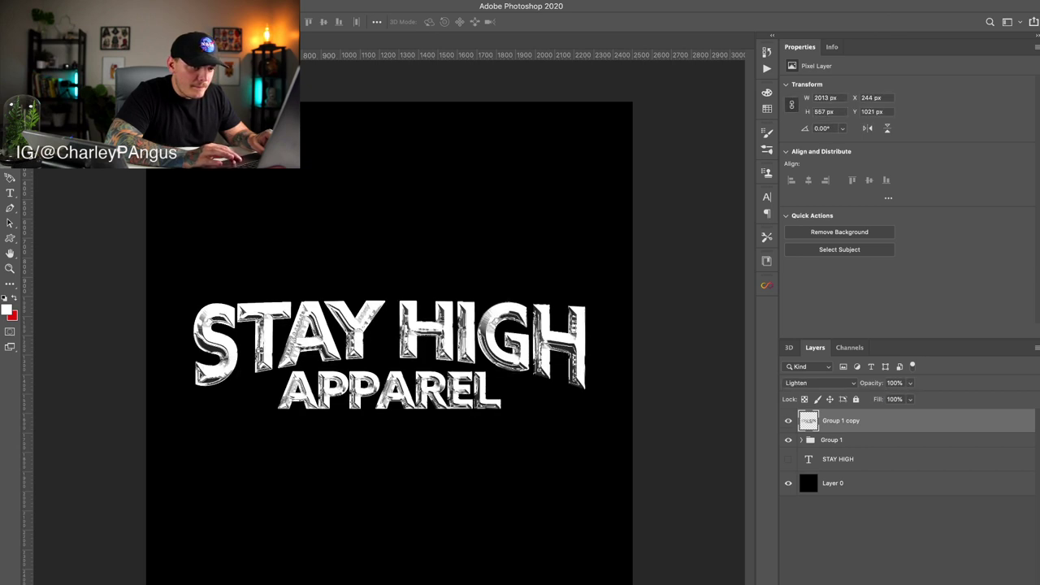
pyautogui.moveTo(912, 413); pyautogui.dragTo(882, 413)
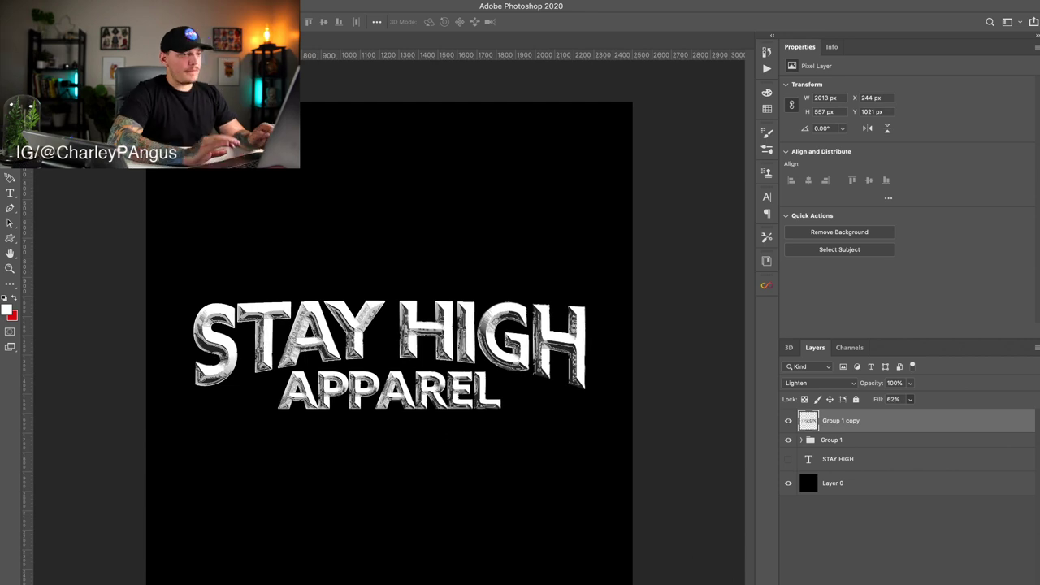
pyautogui.click(651, 492)
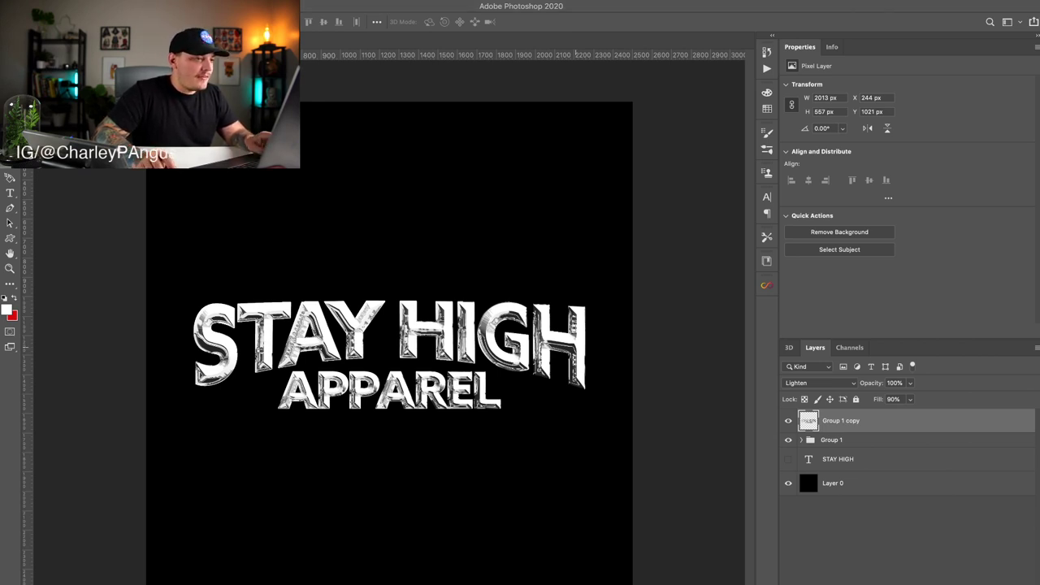
# Step: Paste the red lens flare image above the lettering and turn it into a desaturated layer with Screen blending
pyautogui.press('super+v')
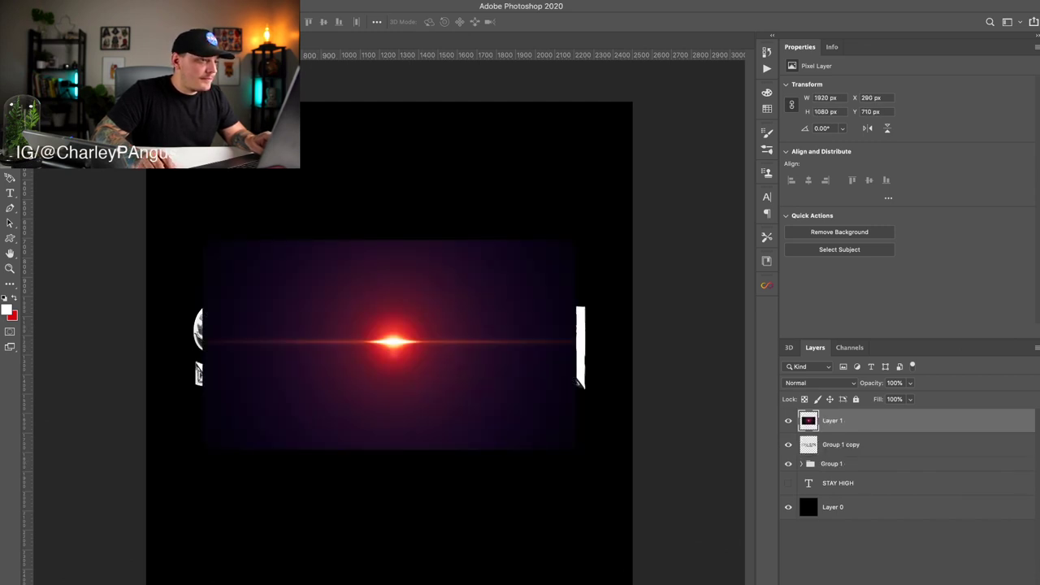
pyautogui.press('super+shift+u')
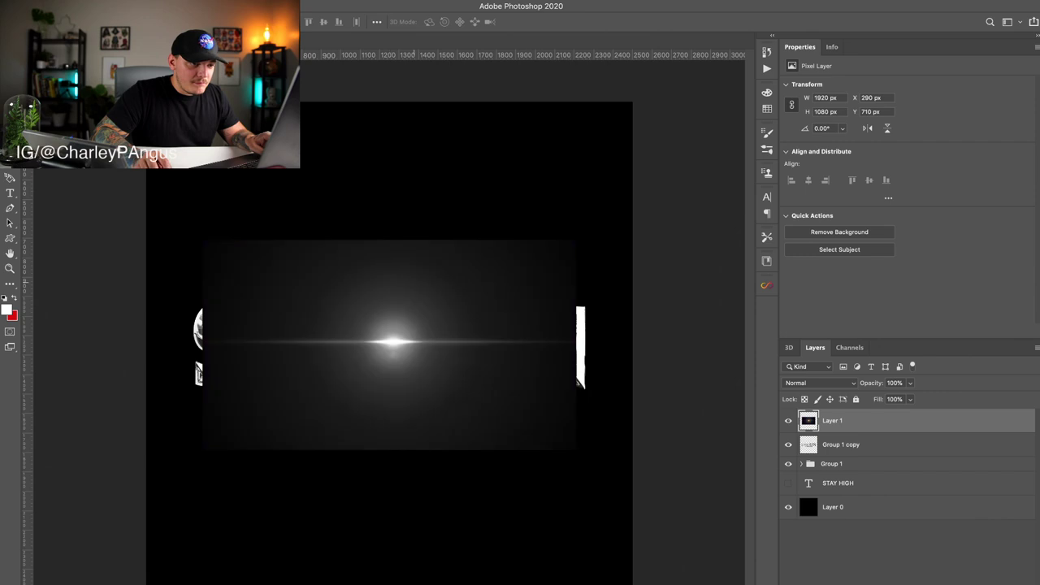
pyautogui.hotkey('shift', 'alt', 's')
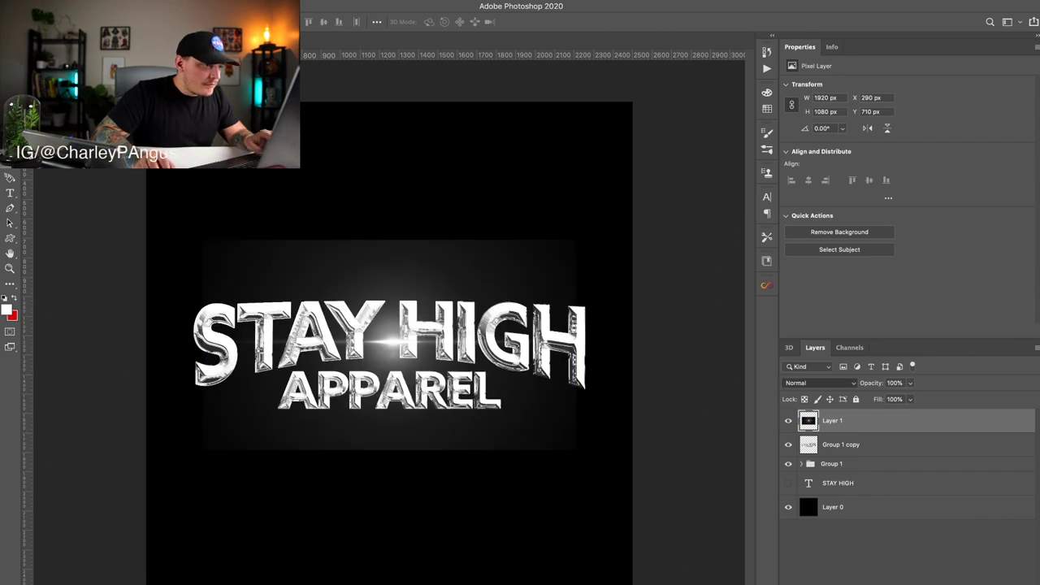
# Step: Try placing the lens flare on the upper edge of the S and rotating it about -13.6°
pyautogui.press('super+plus')
pyautogui.moveTo(422, 340); pyautogui.dragTo(158, 286)
pyautogui.press('super+t')
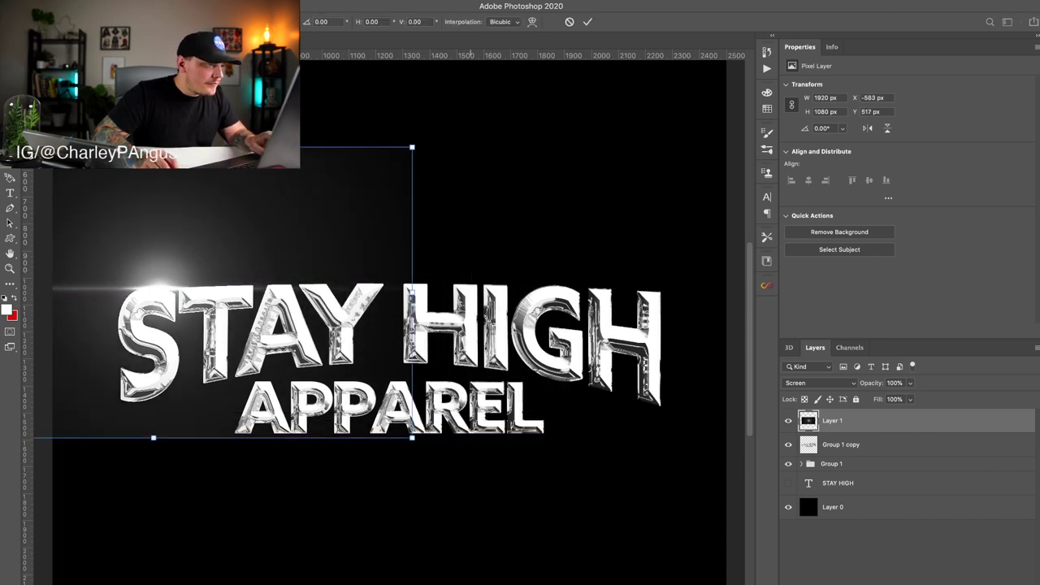
pyautogui.moveTo(471, 277); pyautogui.dragTo(462, 203)
pyautogui.moveTo(199, 254); pyautogui.dragTo(204, 256)
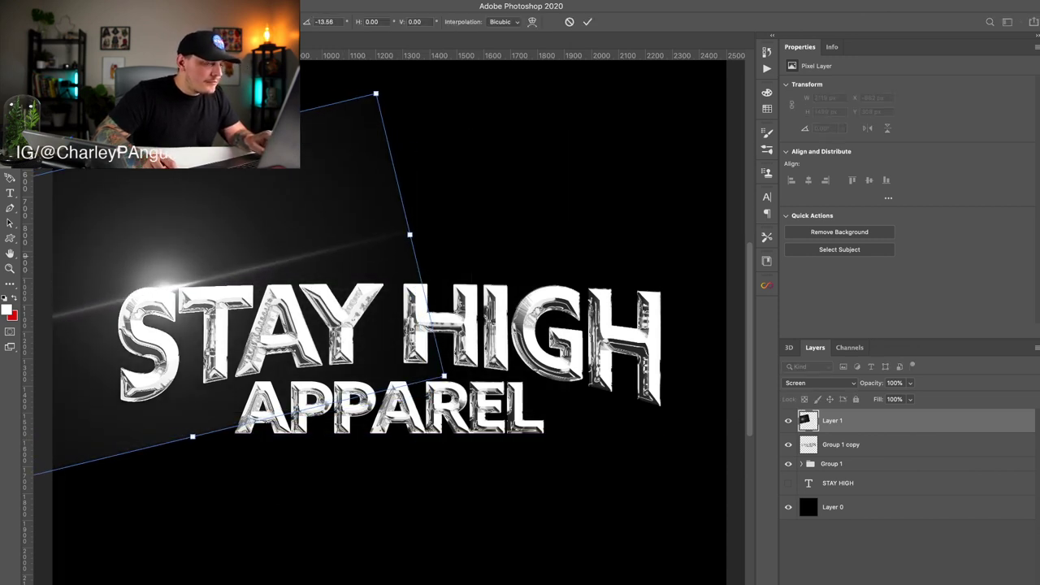
pyautogui.press('Return')
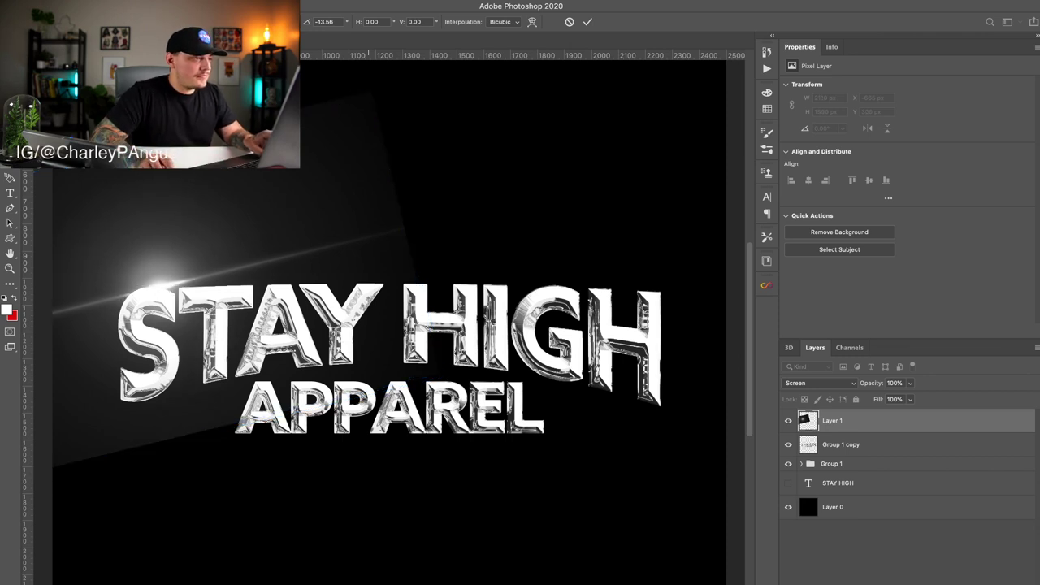
pyautogui.press('super+z')
# Step: Move the flare above the lettering to about X 22 px, Y 349 px and darken its grey background to black
pyautogui.moveTo(472, 308); pyautogui.dragTo(634, 262)
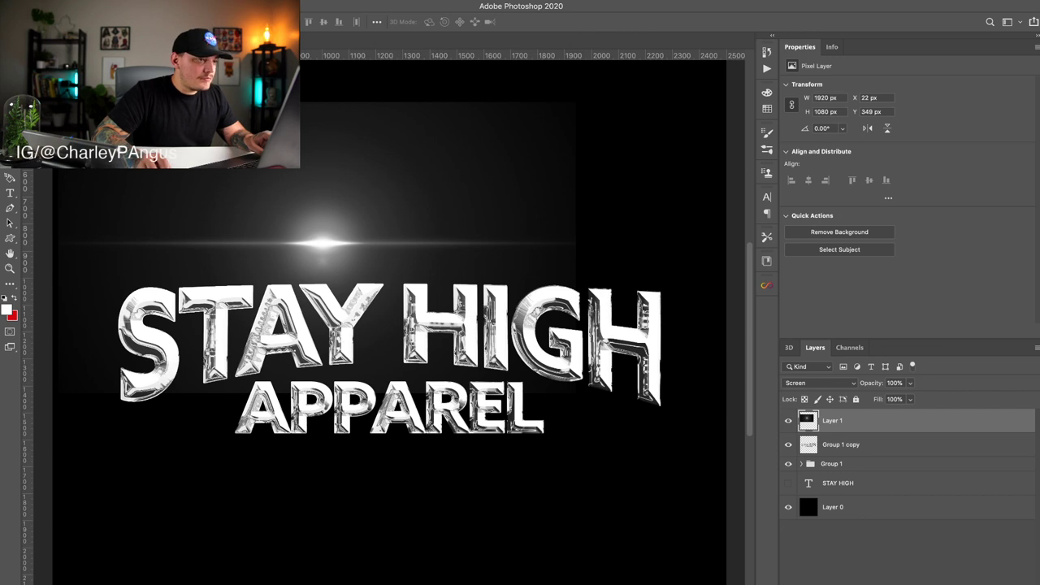
pyautogui.press('i')
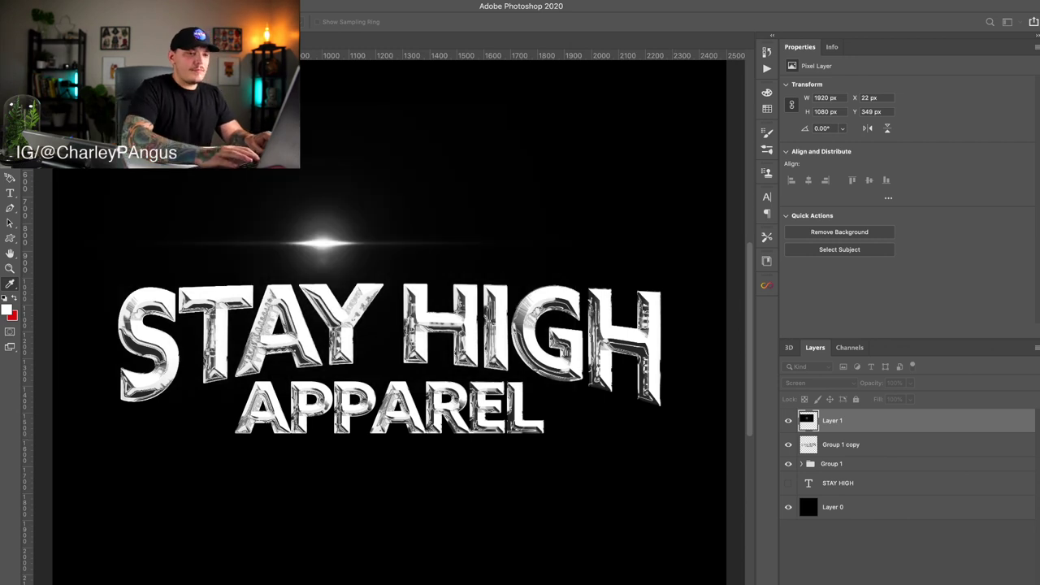
# Step: Duplicate the lens flare layer and rotate the copy 90° to form a cross-shaped sparkle
pyautogui.press('super+j')
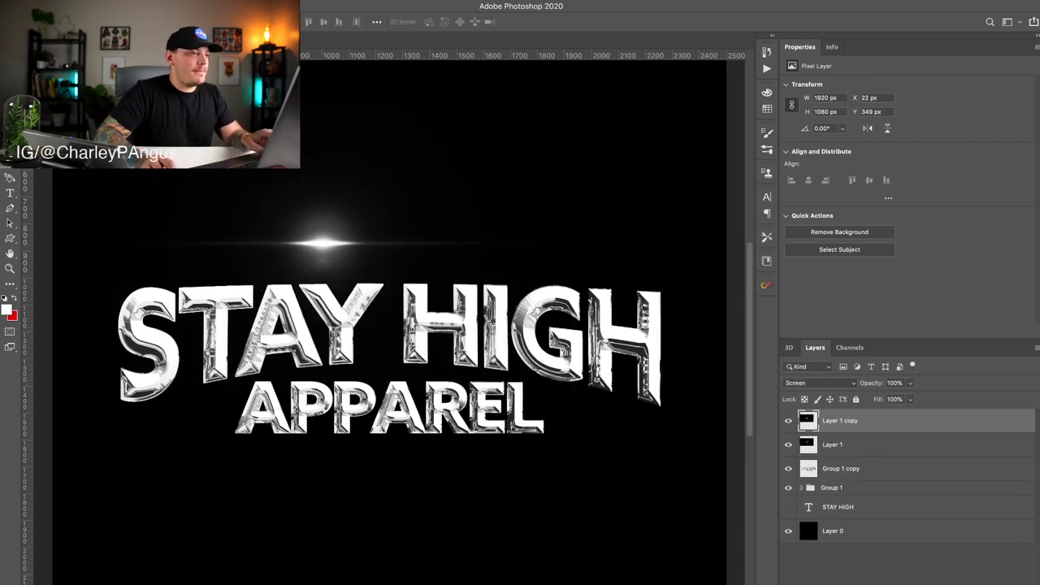
pyautogui.press('super+t')
pyautogui.rightClick(334, 247)
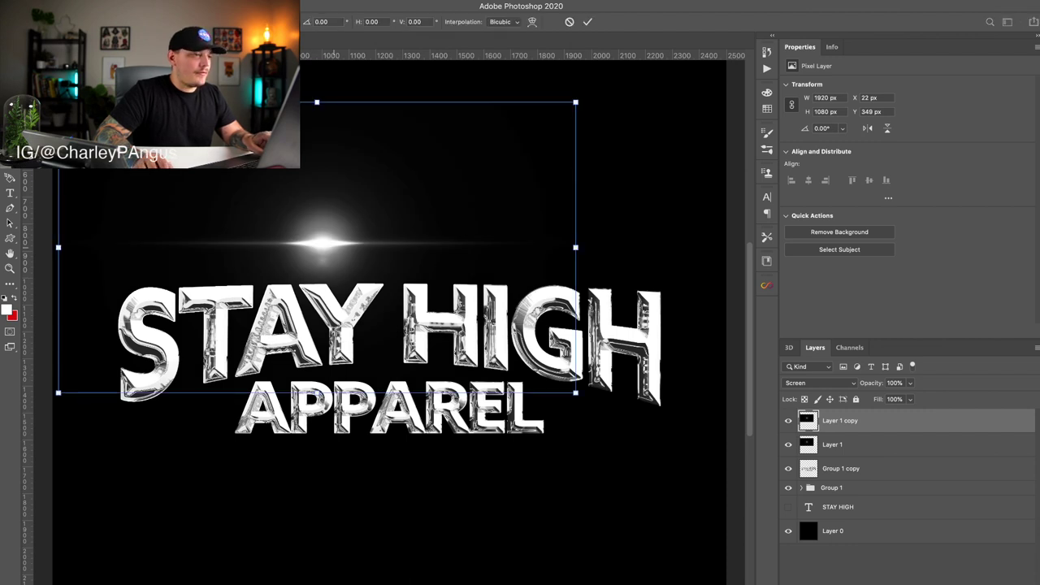
pyautogui.click(386, 400)
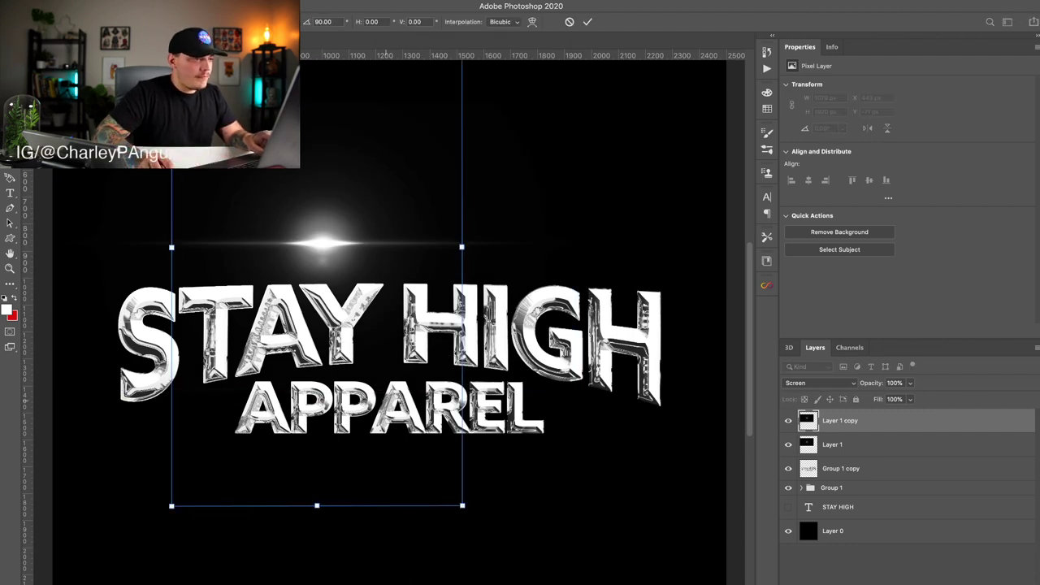
pyautogui.press('Return')
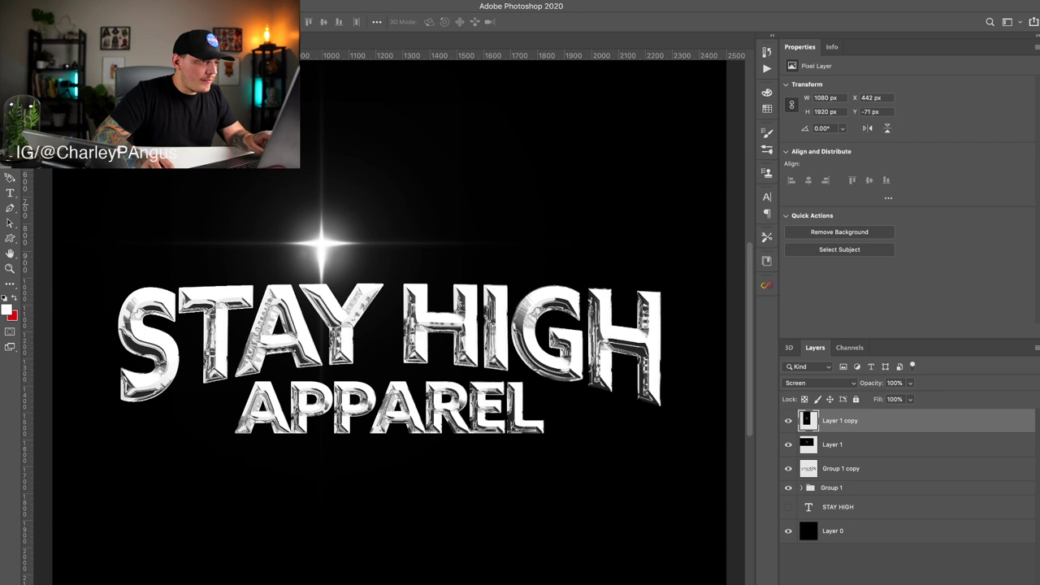
# Step: Align the vertical flare's centre with the horizontal one at Y -109 px and merge both into one sparkle layer with Screen blending
pyautogui.moveTo(323, 256); pyautogui.dragTo(323, 245)
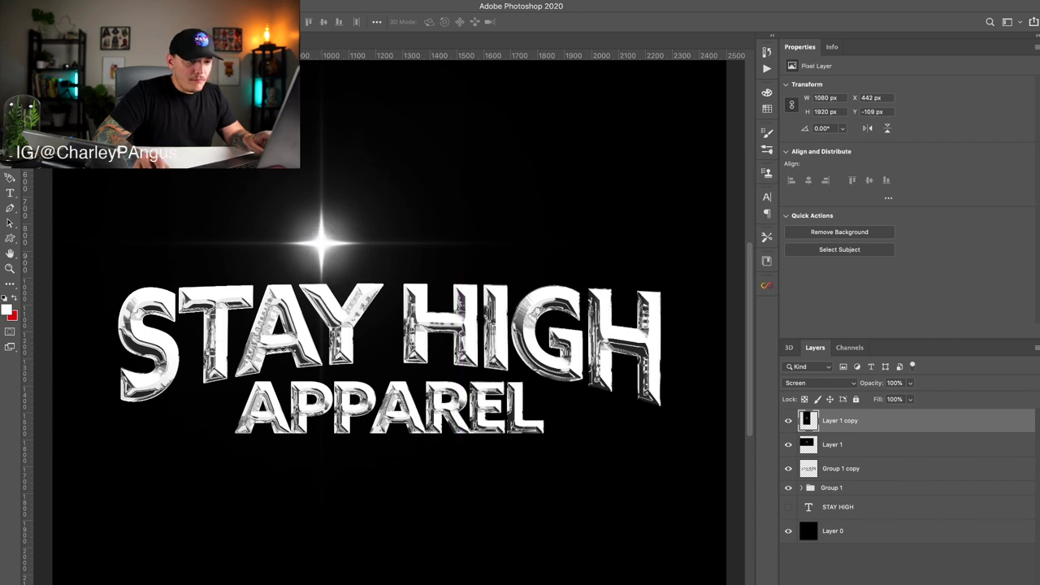
pyautogui.keyDown('shift'); pyautogui.click(862, 444); pyautogui.keyUp('shift')
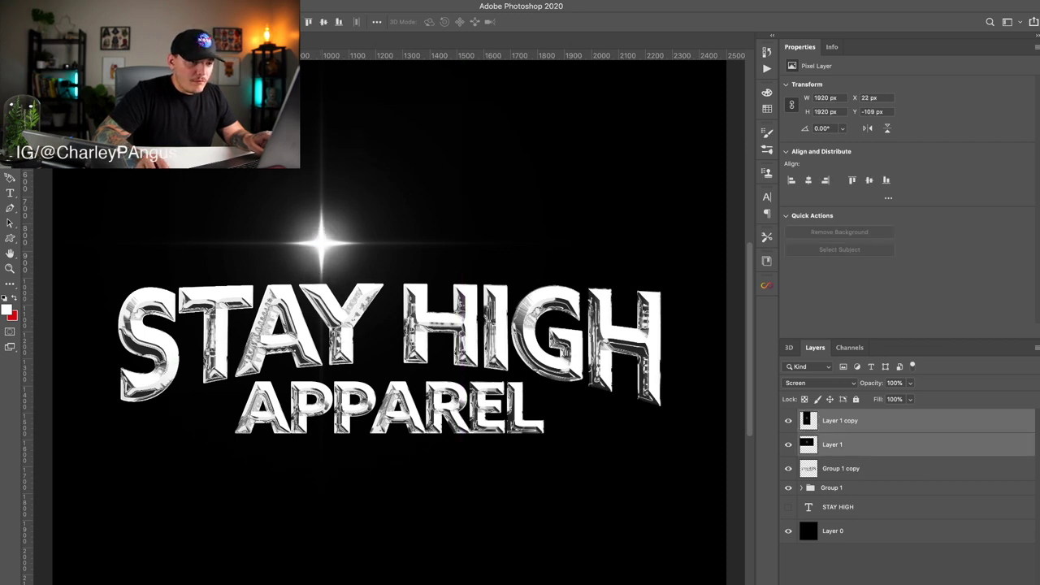
pyautogui.press('super+e')
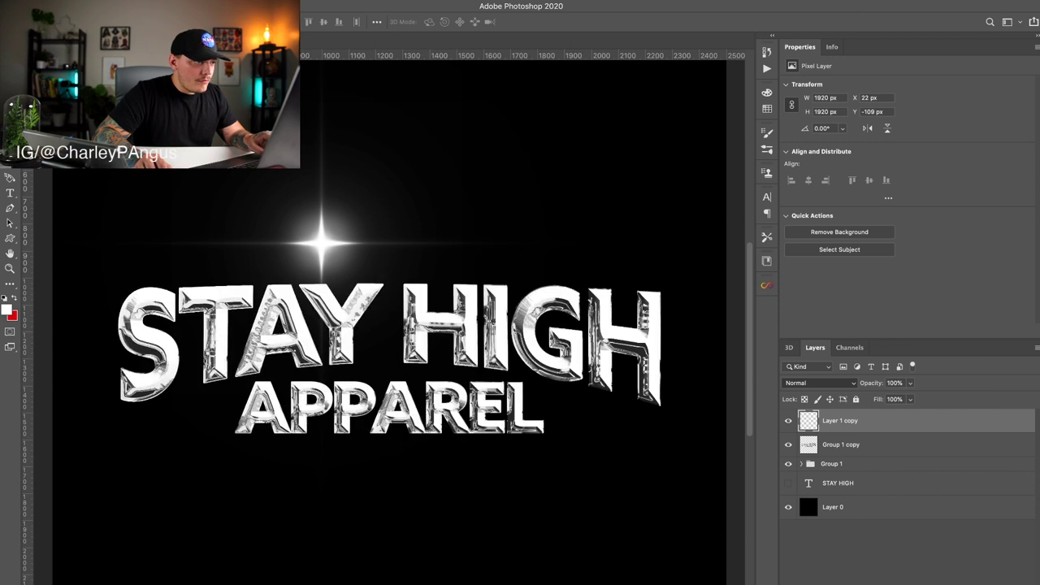
pyautogui.hotkey('shift', 'alt', 's')
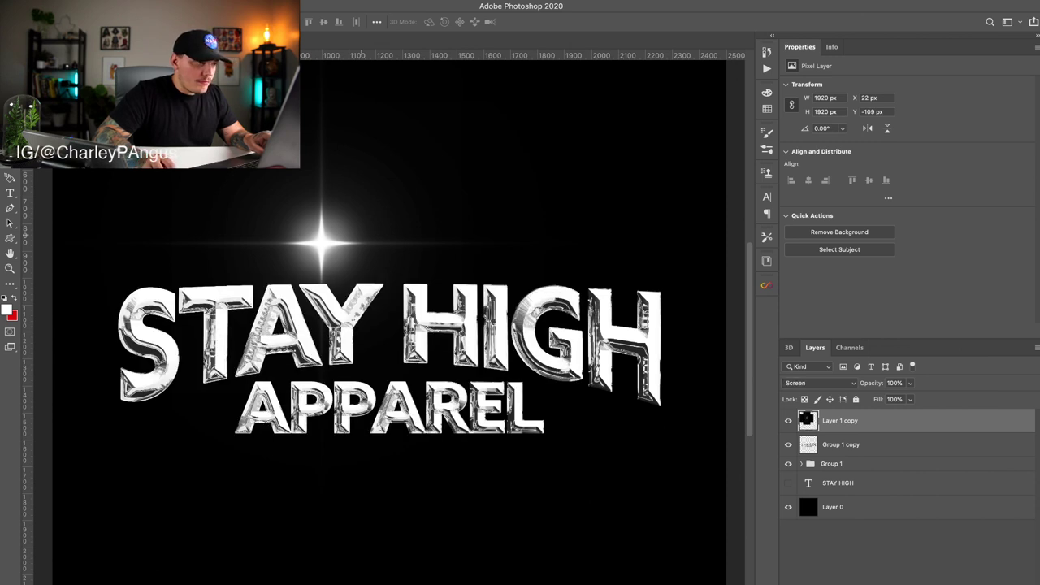
# Step: Move the merged sparkle onto the upper edge of the S in STAY and scale it down to about 782 px
pyautogui.moveTo(345, 228); pyautogui.dragTo(186, 274)
pyautogui.press('super+t')
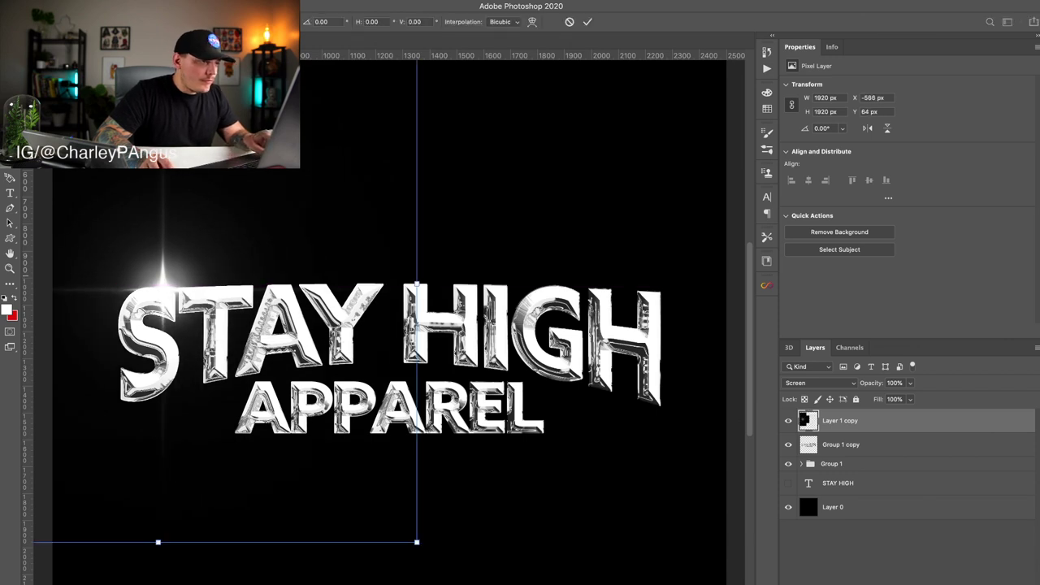
pyautogui.press('super+minus')
pyautogui.press('super+minus')
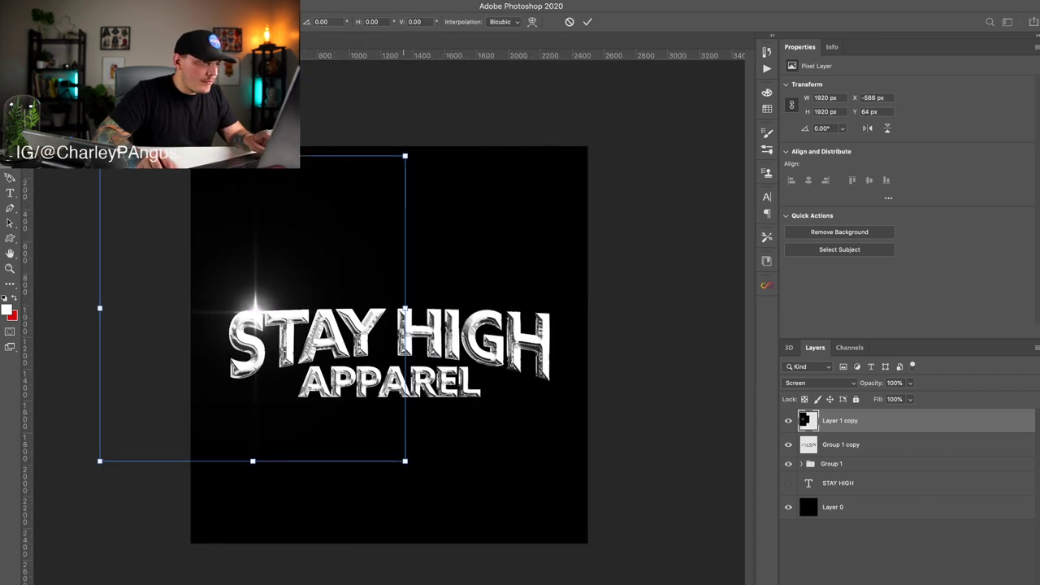
pyautogui.moveTo(406, 156); pyautogui.dragTo(321, 240)
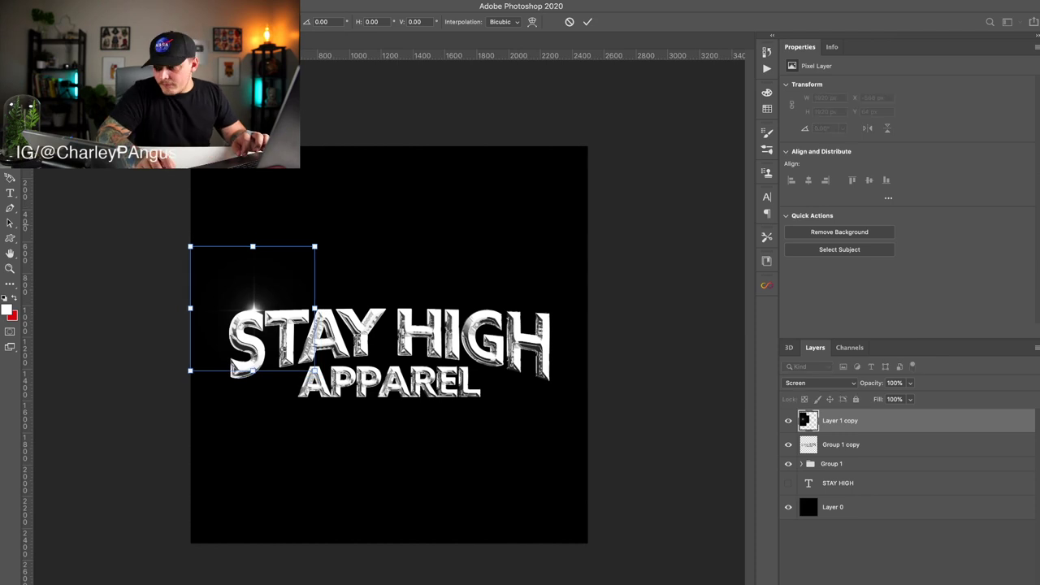
pyautogui.press('Return')
# Step: Reposition the sparkle on the S's upper-left curve at about X -114 px, Y 670 px and rotate it about 7.65°
pyautogui.press('super+plus')
pyautogui.press('super+plus')
pyautogui.press('super+plus')
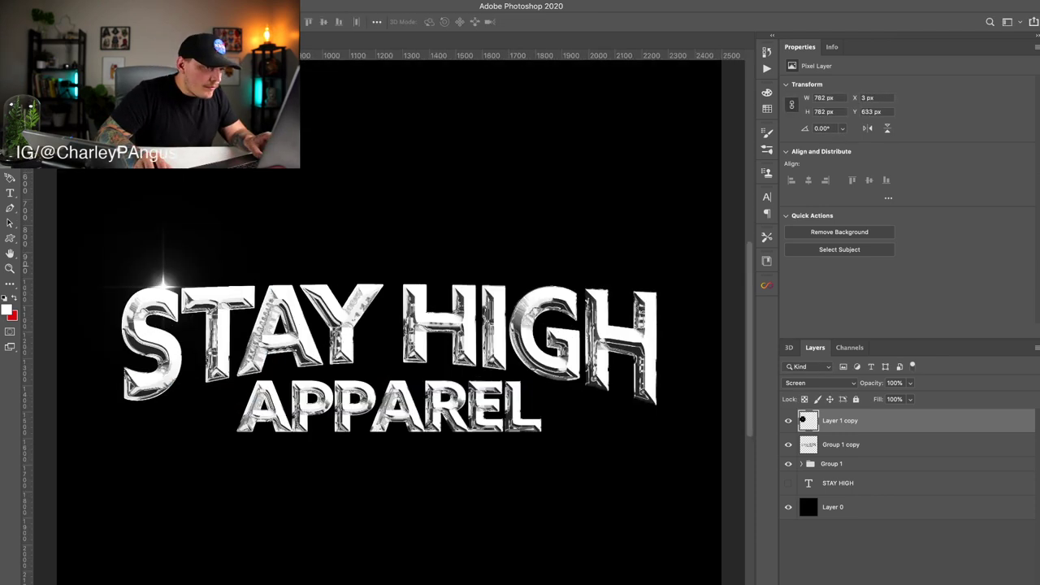
pyautogui.moveTo(218, 247); pyautogui.dragTo(459, 262)
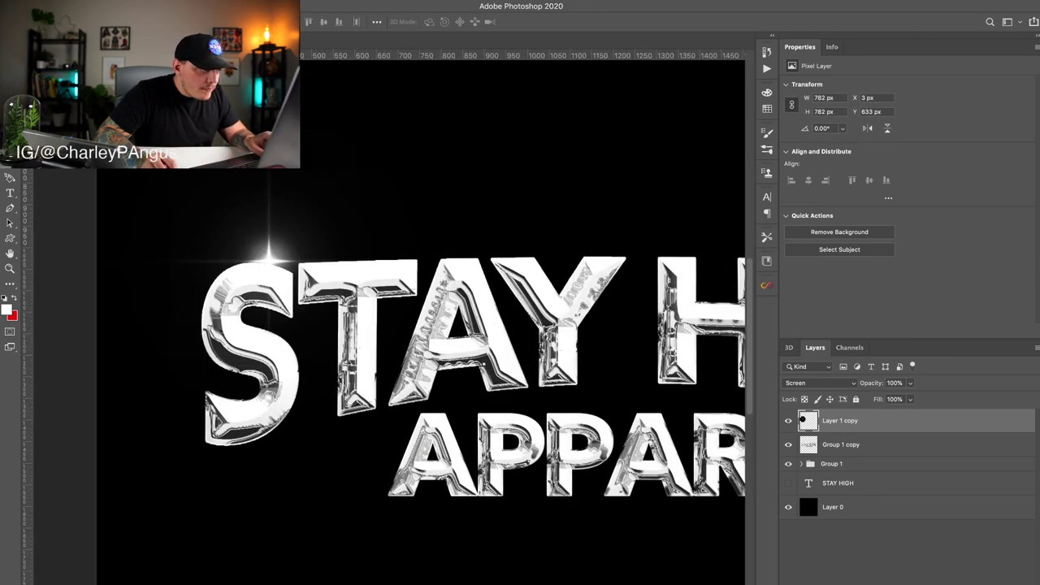
pyautogui.moveTo(269, 259); pyautogui.dragTo(217, 270)
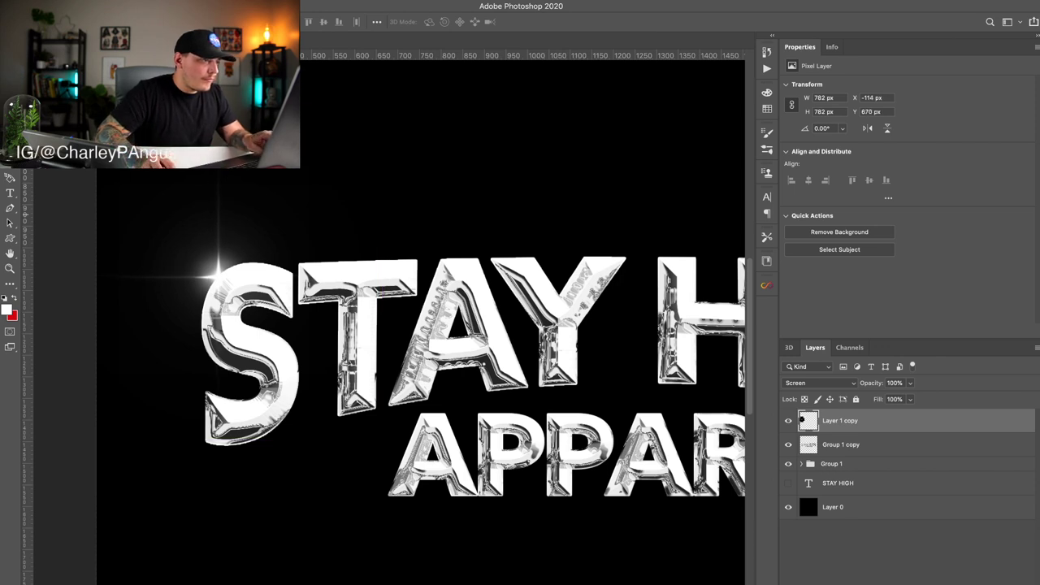
pyautogui.hotkey('ctrl', 't')
pyautogui.moveTo(445, 144); pyautogui.dragTo(455, 178)
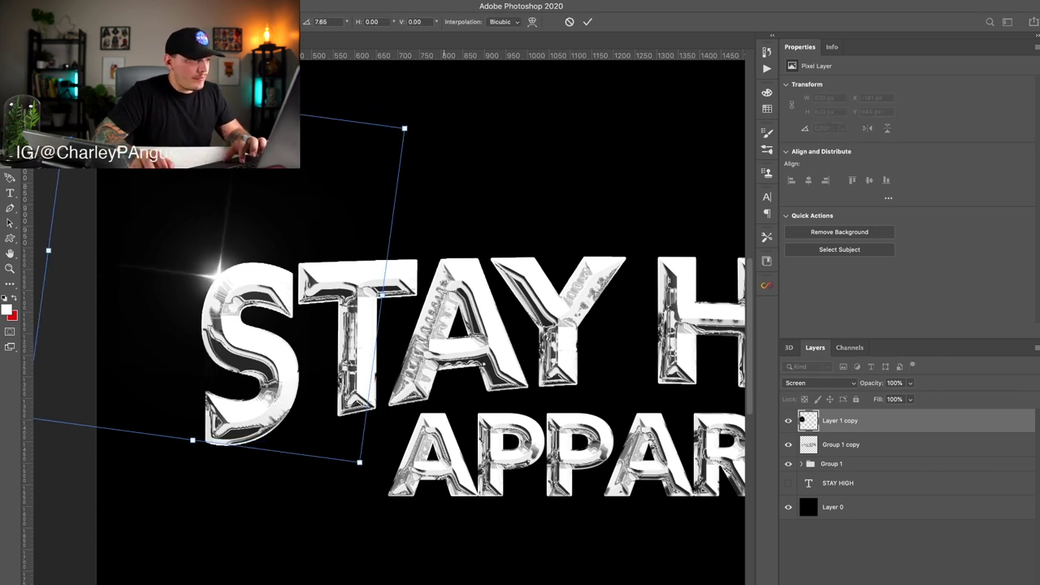
pyautogui.press('Return')
# Step: Duplicate the sparkle onto the top of the first H in HIGH, scaled to about 552 px and placed near X 1103 px, Y 745 px
pyautogui.hotkey('ctrl', '-')
pyautogui.hotkey('ctrl', '-')
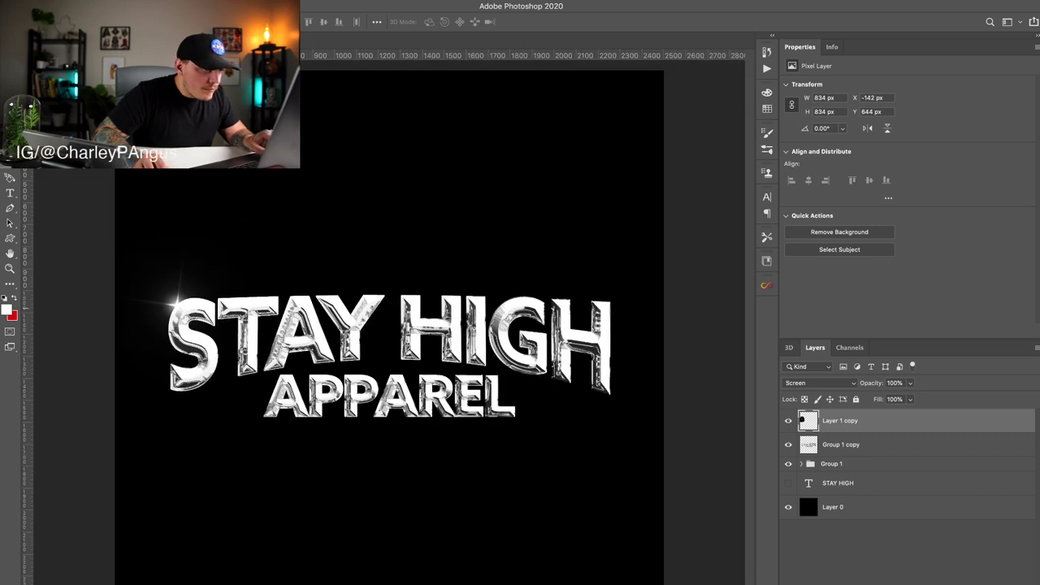
pyautogui.moveTo(174, 303); pyautogui.dragTo(417, 300)
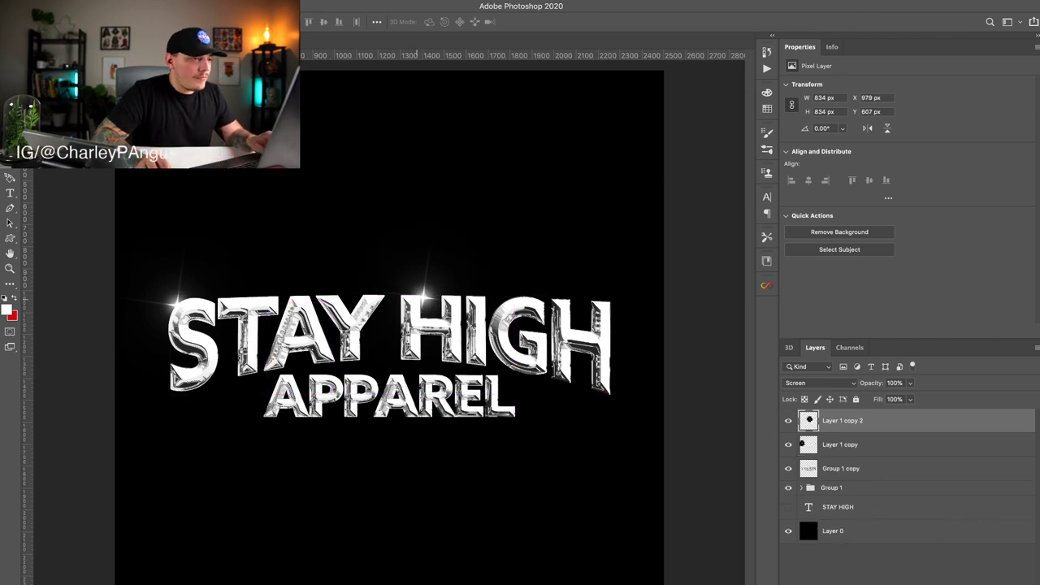
pyautogui.press('super+plus')
pyautogui.press('super+plus')
pyautogui.press('super+plus')
pyautogui.hotkey('ctrl', 't')
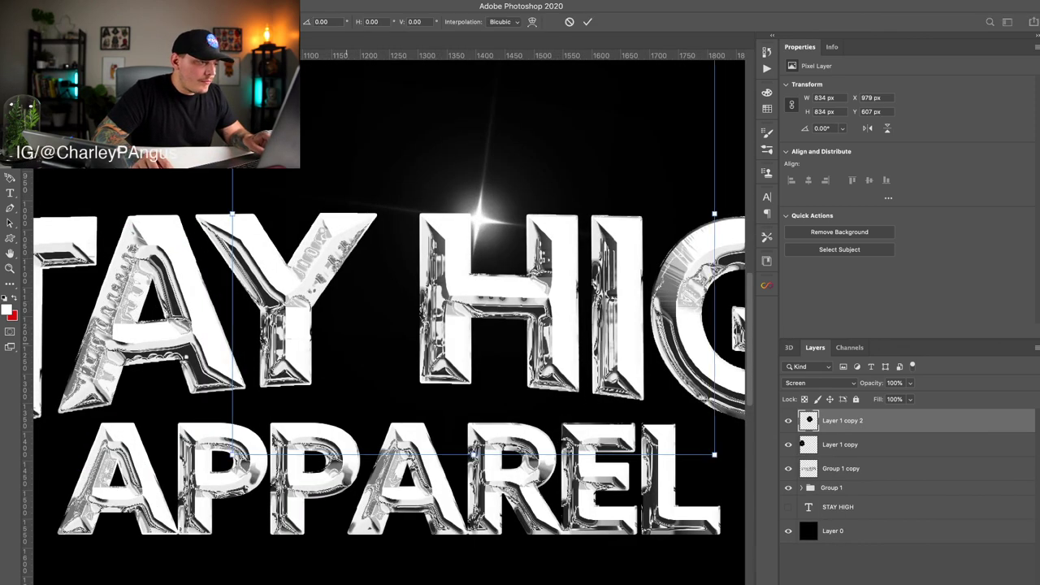
pyautogui.moveTo(232, 455); pyautogui.dragTo(314, 373)
pyautogui.press('Return')
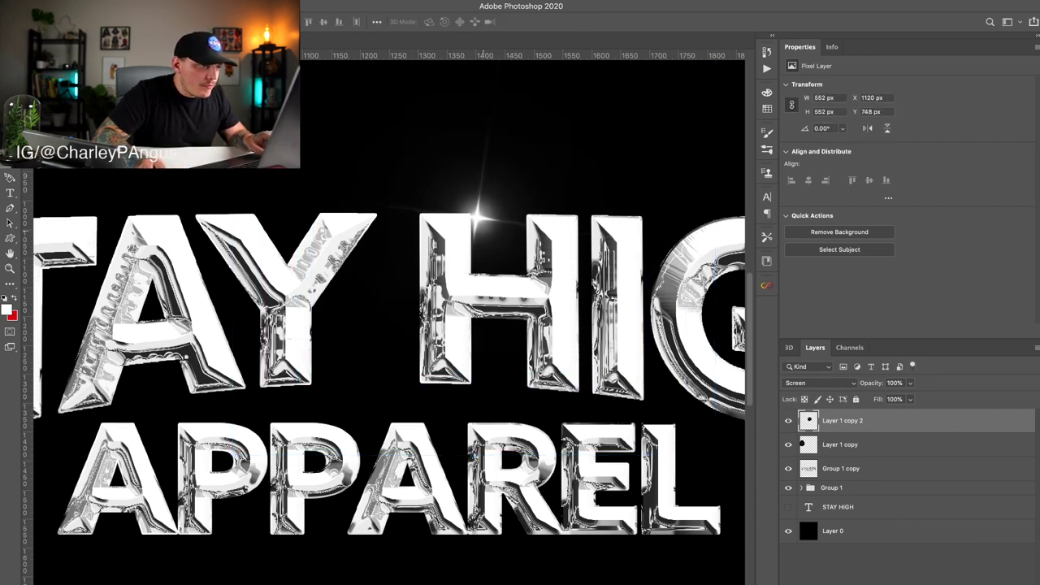
pyautogui.moveTo(483, 231); pyautogui.dragTo(474, 226)
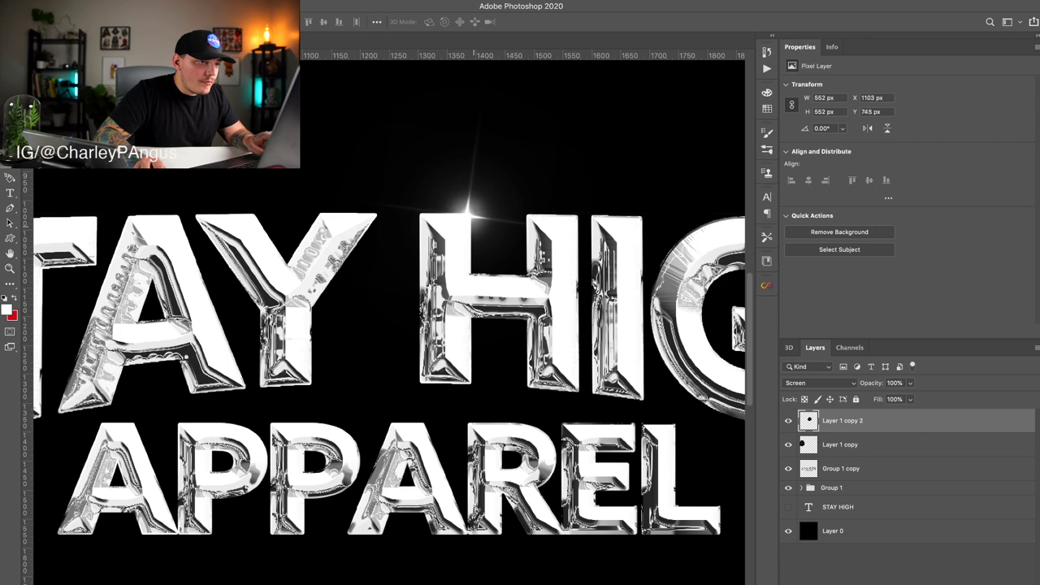
# Step: Rotate the sparkle on the H about -34.49° and nudge it down to about X 1089 px, Y 728 px
pyautogui.hotkey('ctrl', 't')
pyautogui.moveTo(652, 199); pyautogui.dragTo(611, 95)
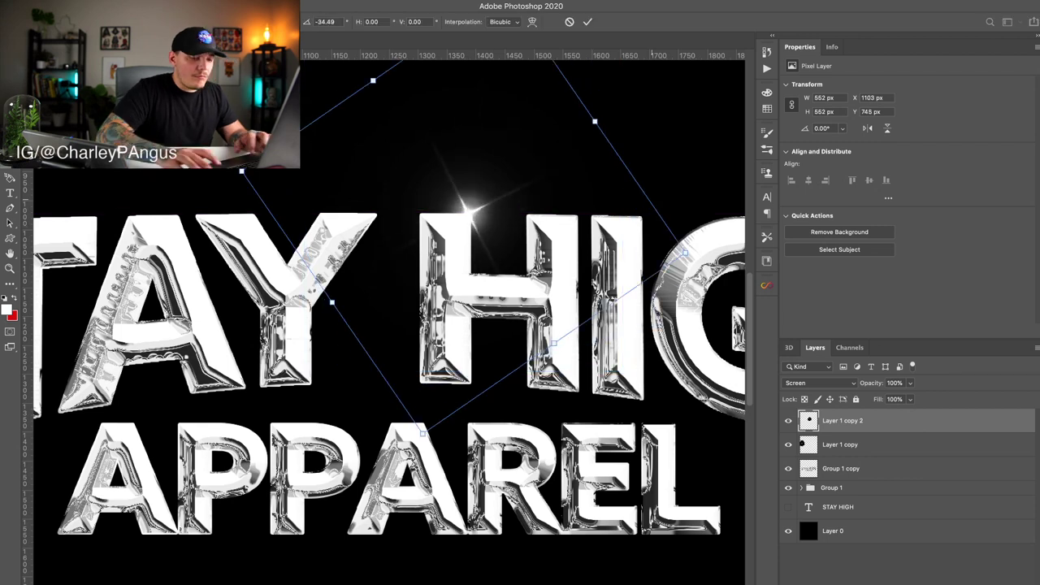
pyautogui.press('Return')
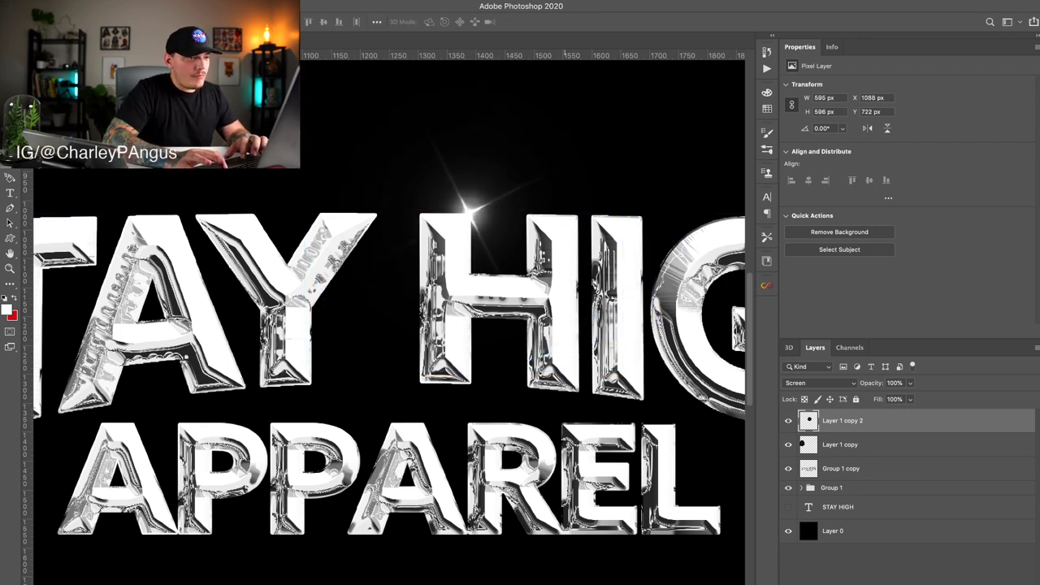
pyautogui.press('Down')
pyautogui.press('Down')
pyautogui.press('Down')
# Step: Duplicate the H's sparkle onto the word APPAREL, placing the copy on its first A at about X 477 px, Y 1157 px
pyautogui.press('super+minus')
pyautogui.press('super+minus')
pyautogui.press('super+minus')
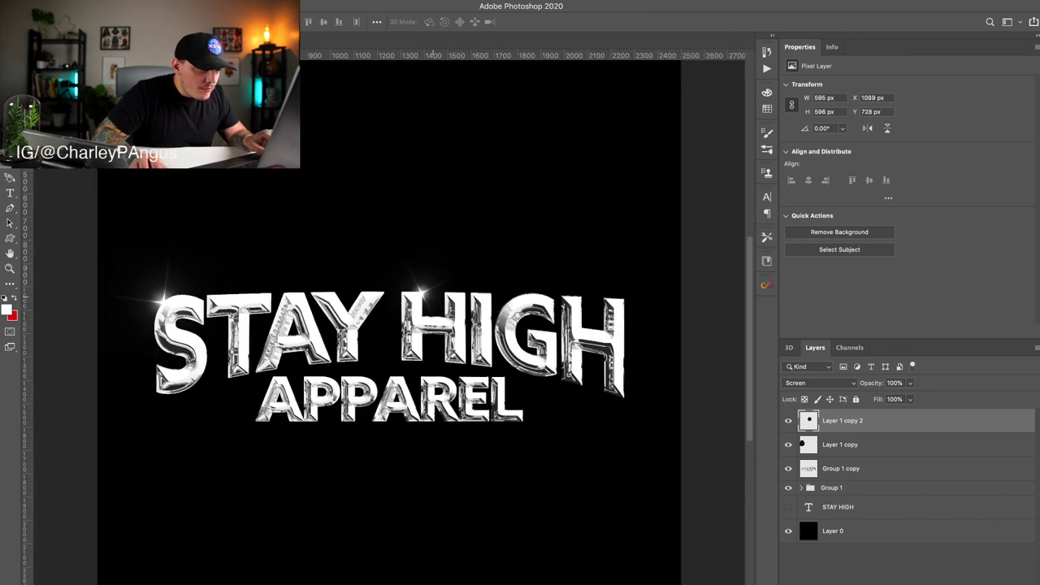
pyautogui.moveTo(421, 291); pyautogui.dragTo(502, 376)
pyautogui.hotkey('ctrl', '+')
pyautogui.hotkey('ctrl', '+')
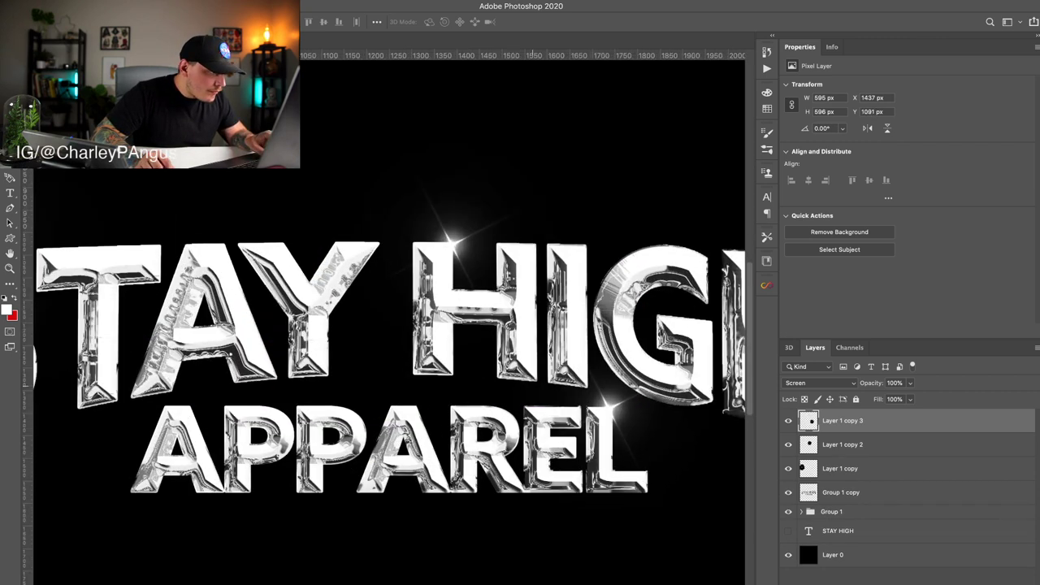
pyautogui.moveTo(284, 439); pyautogui.dragTo(181, 425)
pyautogui.press('super+minus')
pyautogui.press('super+plus')
pyautogui.hotkey('ctrl', '+')
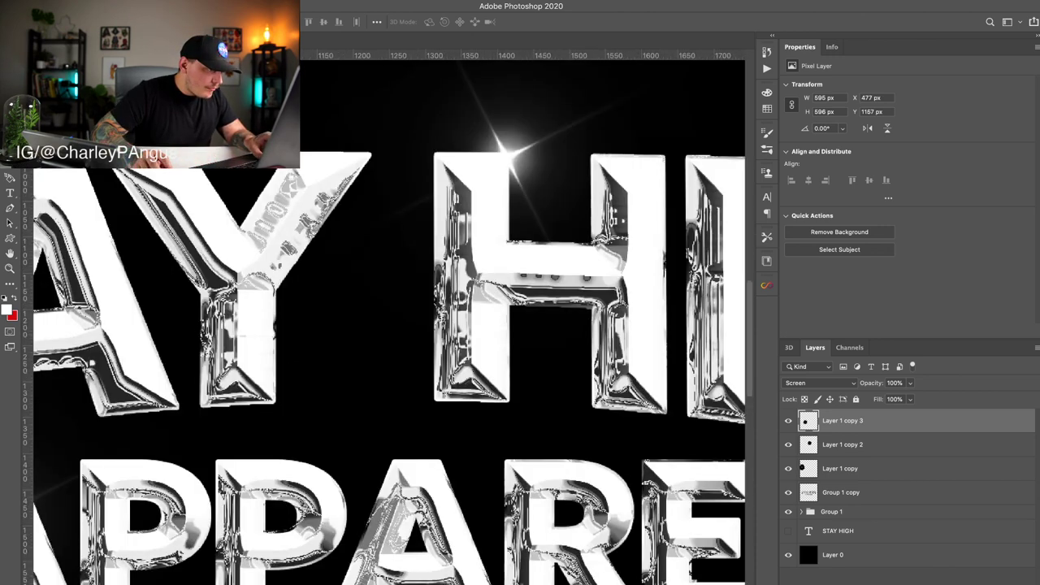
pyautogui.hotkey('ctrl', '+')
pyautogui.hscroll(-2, 464, 400)
pyautogui.scroll(-2, 463, 400)
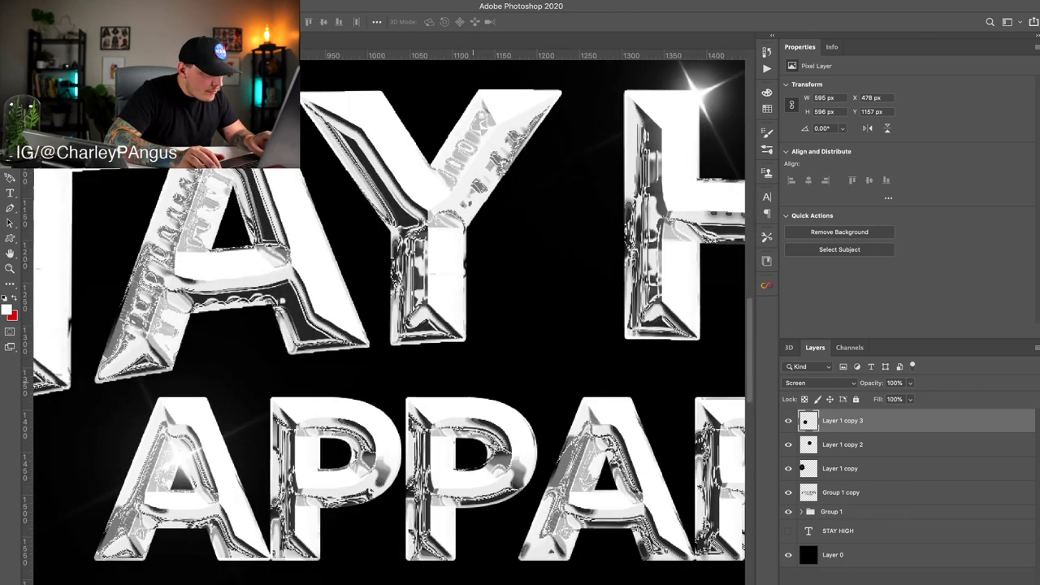
# Step: Nudge the sparkle on the first A of APPAREL right and up to X 481 px, Y 1151 px
pyautogui.press('Right')
pyautogui.press('Right')
pyautogui.press('Right')
pyautogui.press('Up')
pyautogui.press('Up')
pyautogui.press('Up')
pyautogui.press('Up')
pyautogui.press('Up')
pyautogui.press('Up')
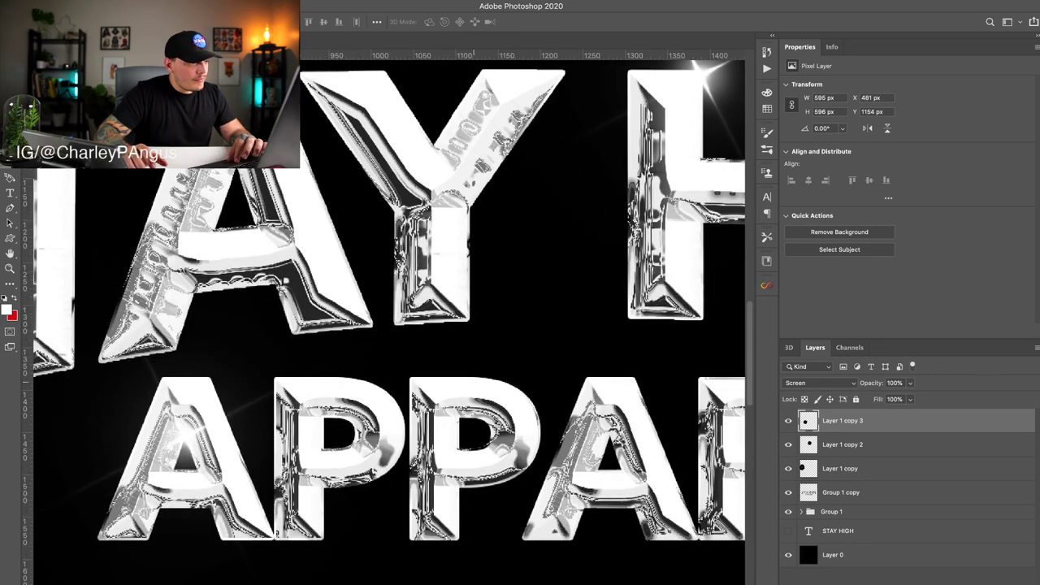
# Step: Duplicate the sparkle again and place the copy at the foot of the Y in STAY, at about X 812 px, Y 1002 px
pyautogui.press('super+minus')
pyautogui.hotkey('ctrl', '-')
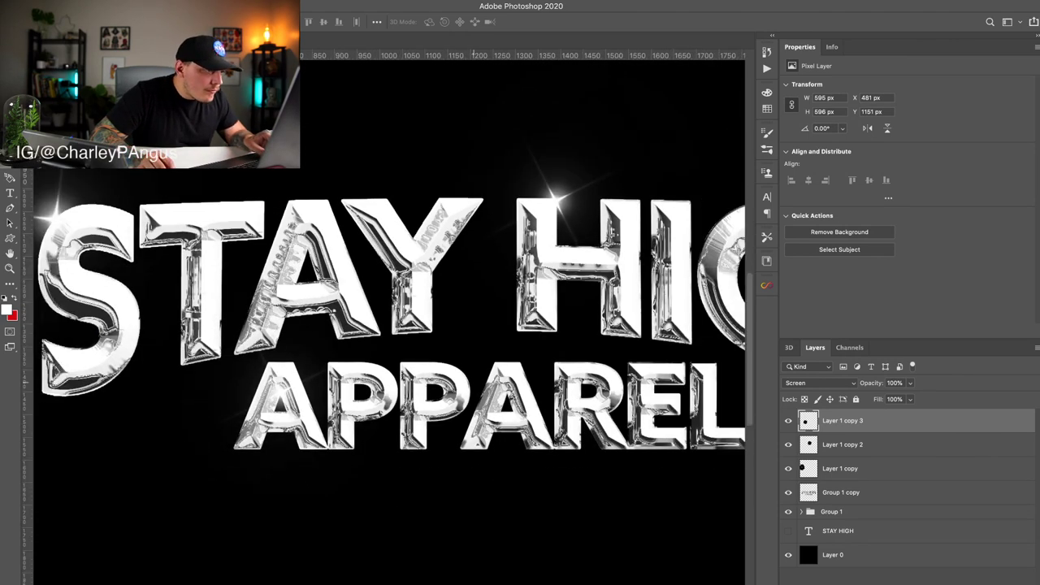
pyautogui.moveTo(306, 407); pyautogui.dragTo(425, 247)
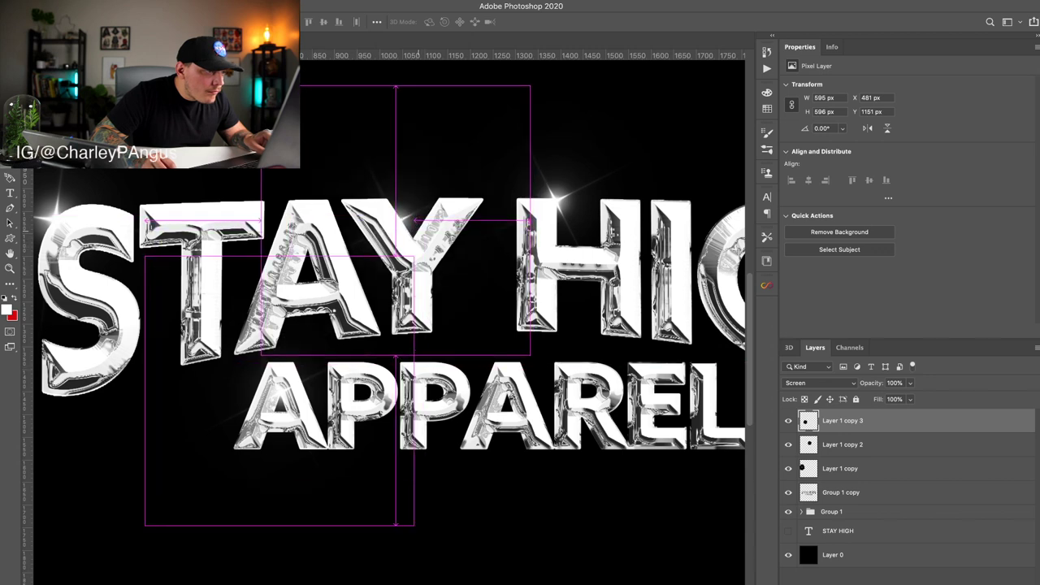
pyautogui.moveTo(403, 245); pyautogui.dragTo(489, 308)
pyautogui.moveTo(444, 334); pyautogui.dragTo(453, 338)
pyautogui.press('super+minus')
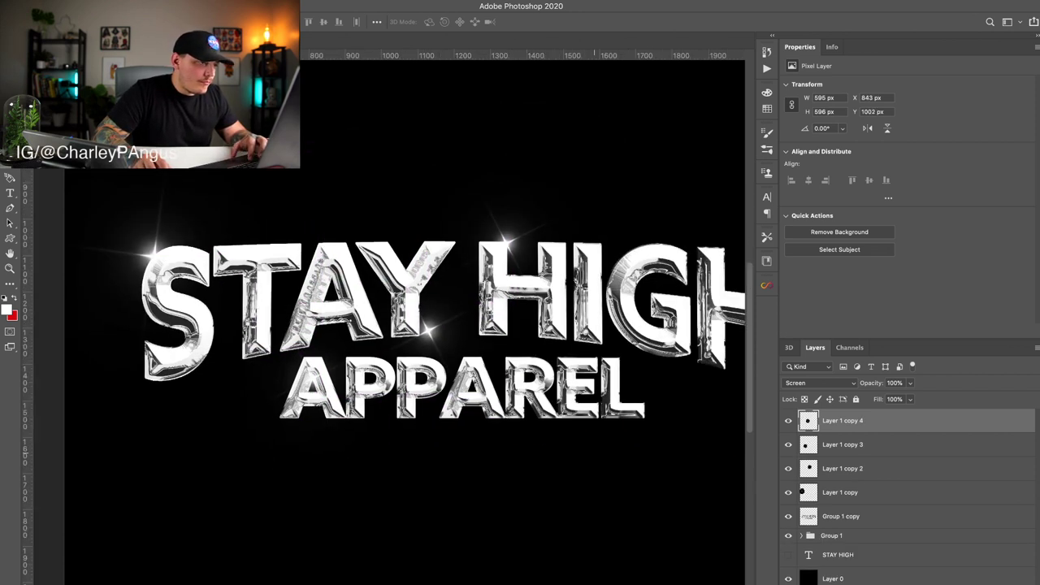
pyautogui.press('super+plus')
pyautogui.press('super+plus')
pyautogui.scroll(3, 449, 322)
pyautogui.moveTo(449, 323); pyautogui.dragTo(452, 319)
pyautogui.scroll(-3, 451, 320)
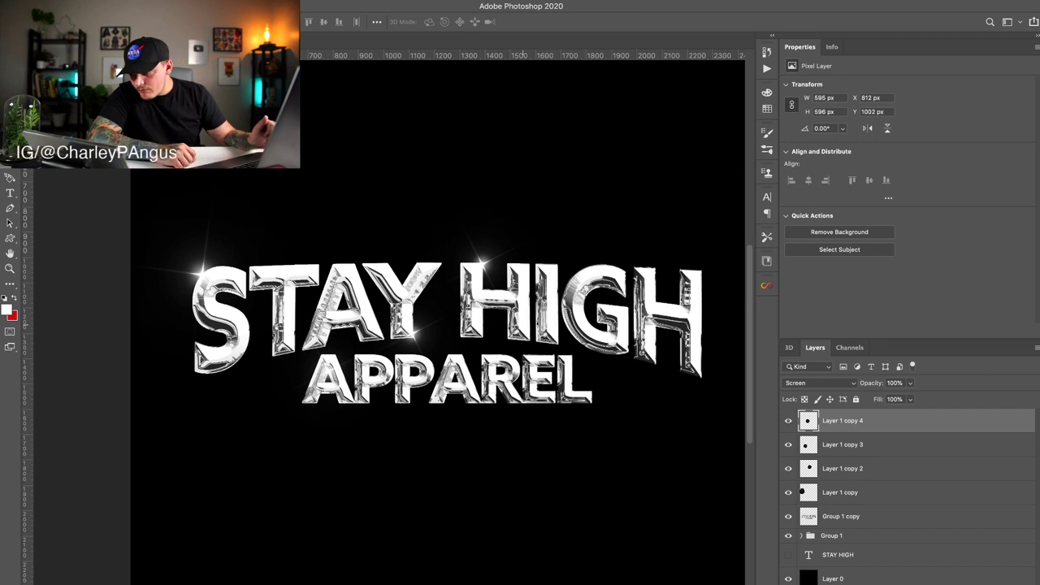
pyautogui.scroll(-2, 523, 325)
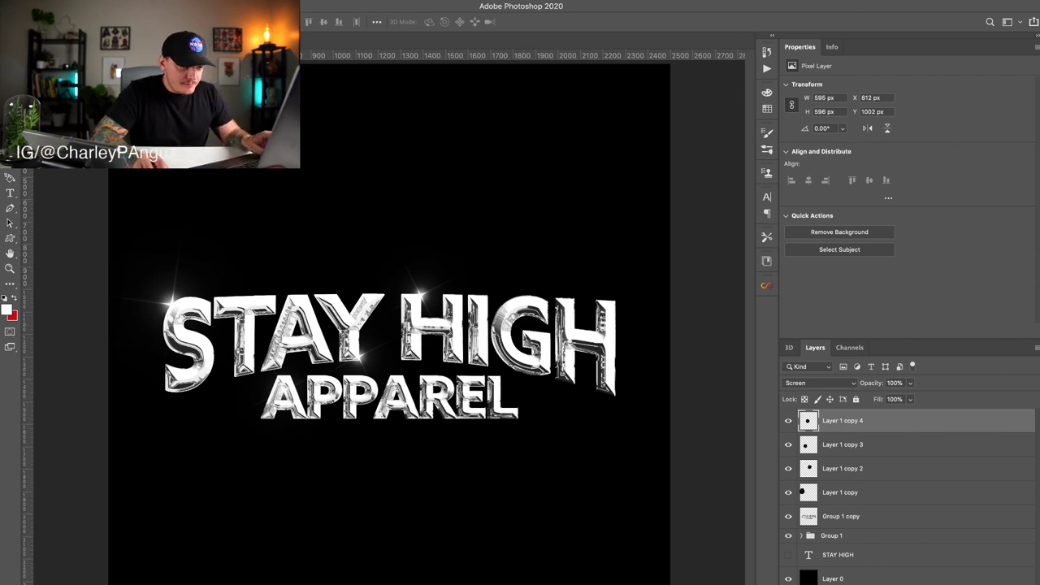
# Step: Group all sparkle and lettering layers, duplicate the group with the original hidden, and merge the copy into one layer
pyautogui.keyDown('shift'); pyautogui.click(832, 536); pyautogui.keyUp('shift')
pyautogui.press('super+g')
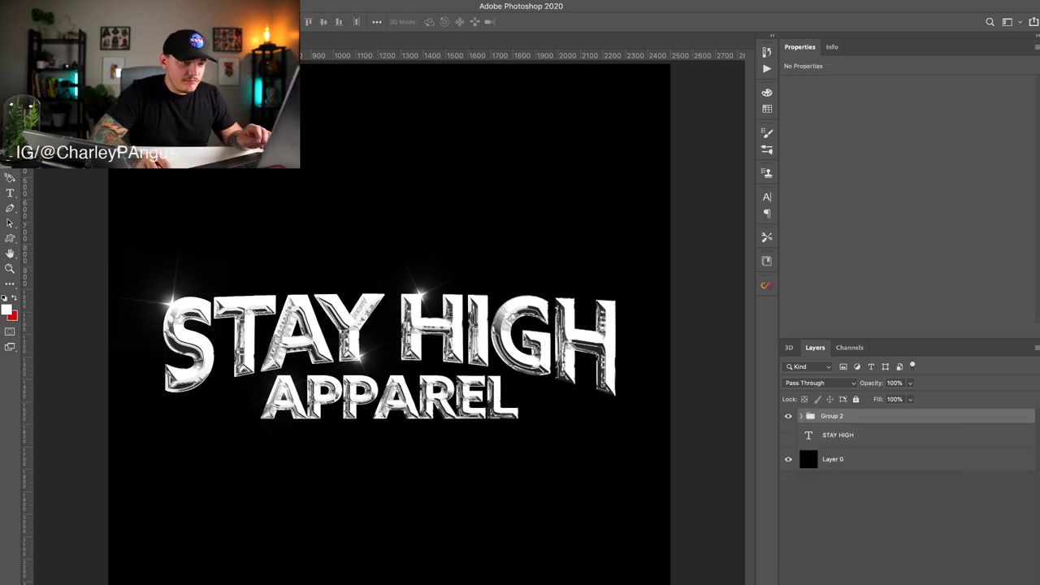
pyautogui.hotkey('ctrl', 'j')
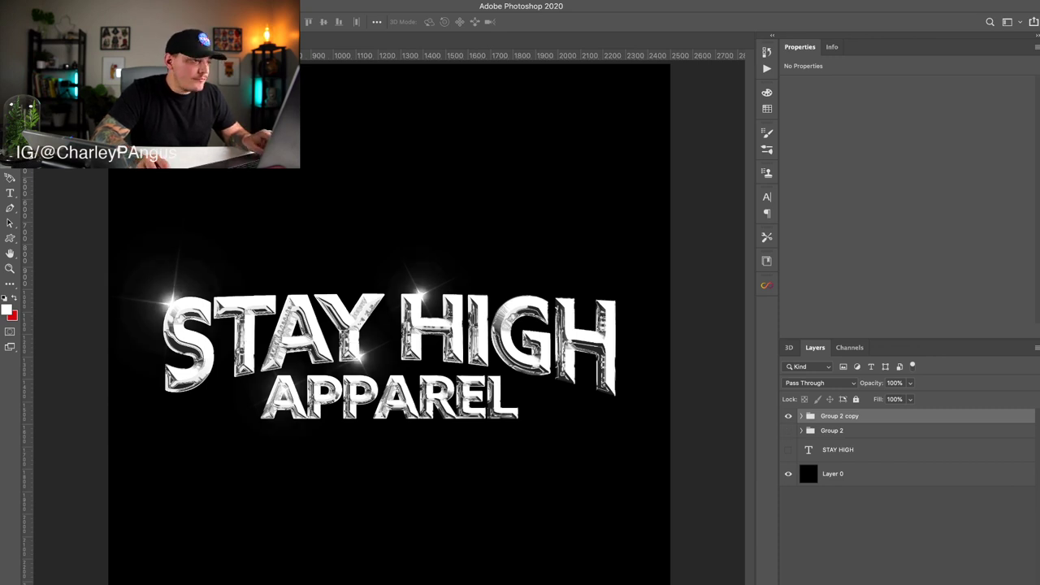
pyautogui.hotkey('ctrl', 'e')
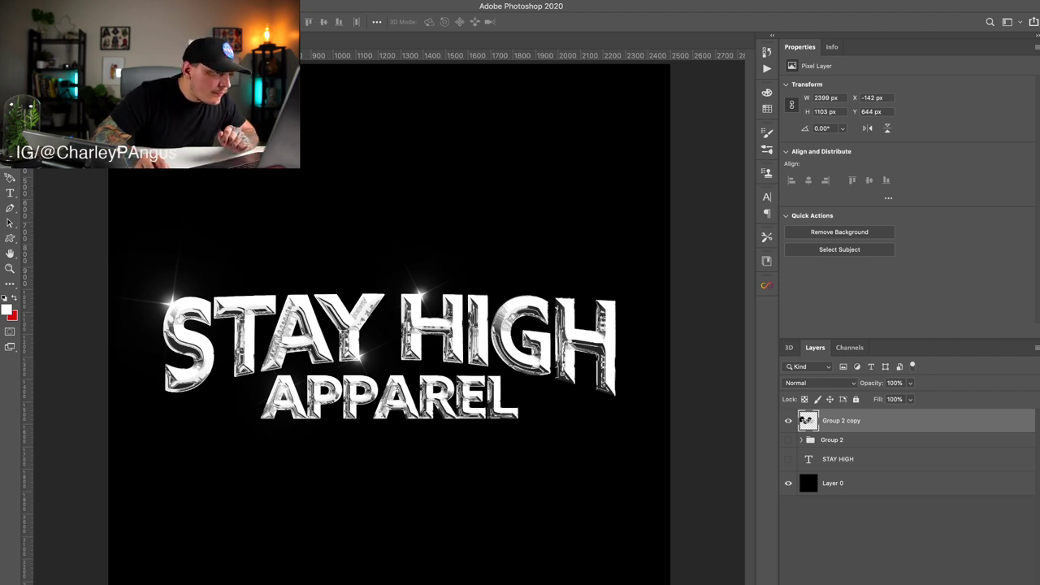
# Step: Check the merged artwork with the black background hidden, restore the background and apply advanced blending to the merged layer
pyautogui.click(448, 301)
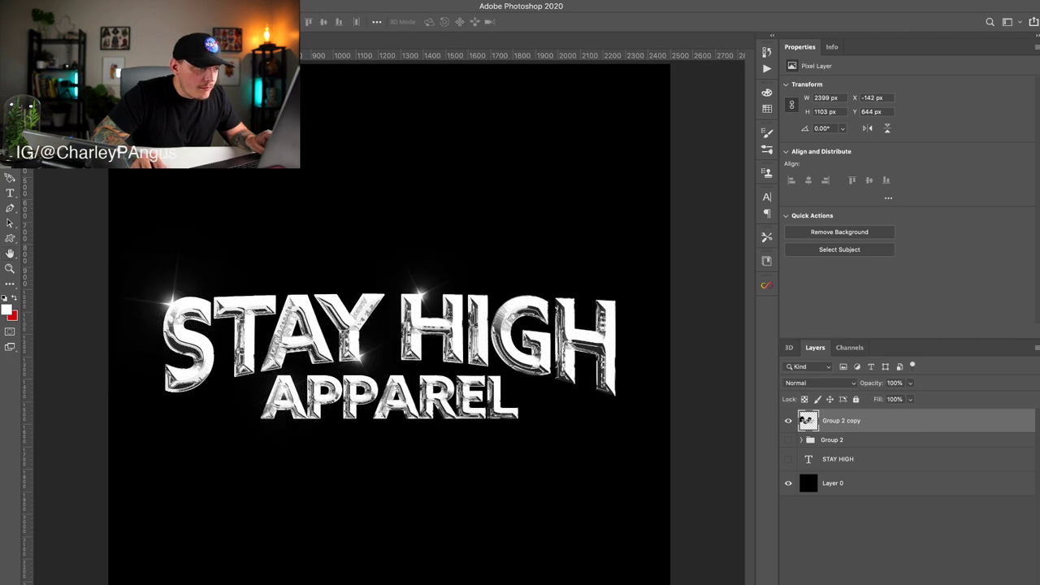
pyautogui.click(788, 482)
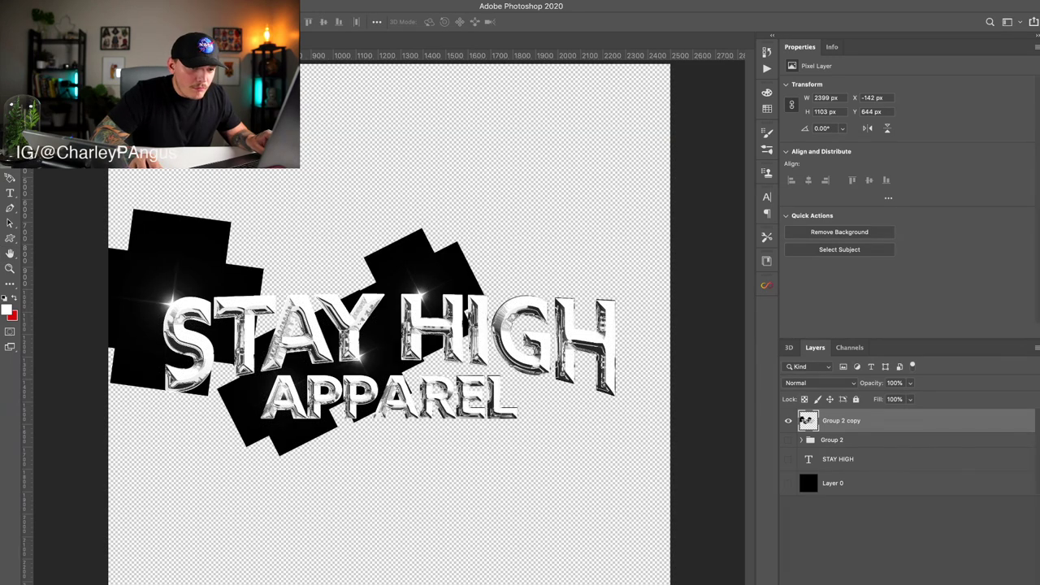
pyautogui.hotkey('ctrl', 'alt', 'f')
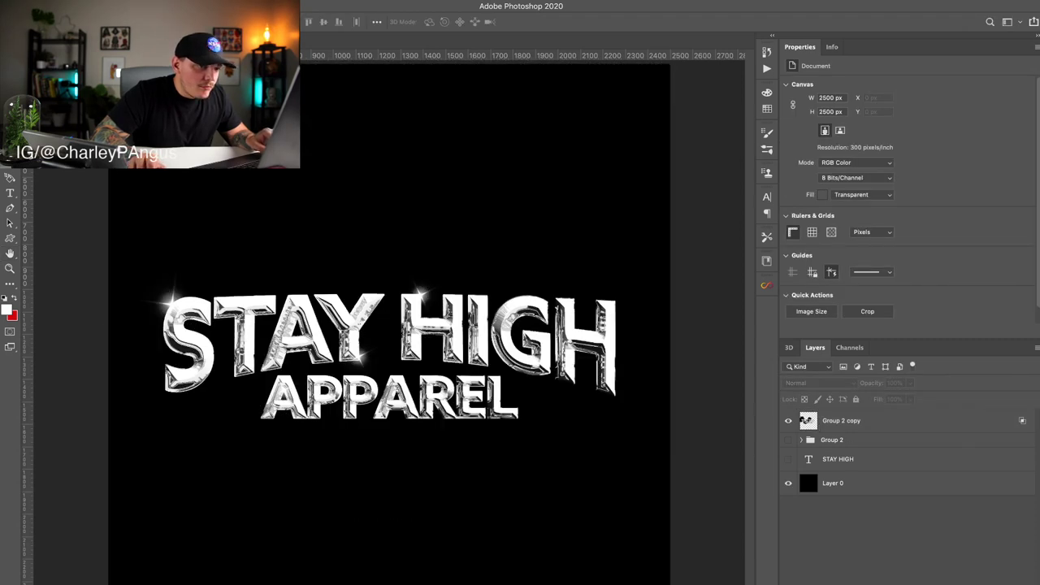
pyautogui.click(842, 421)
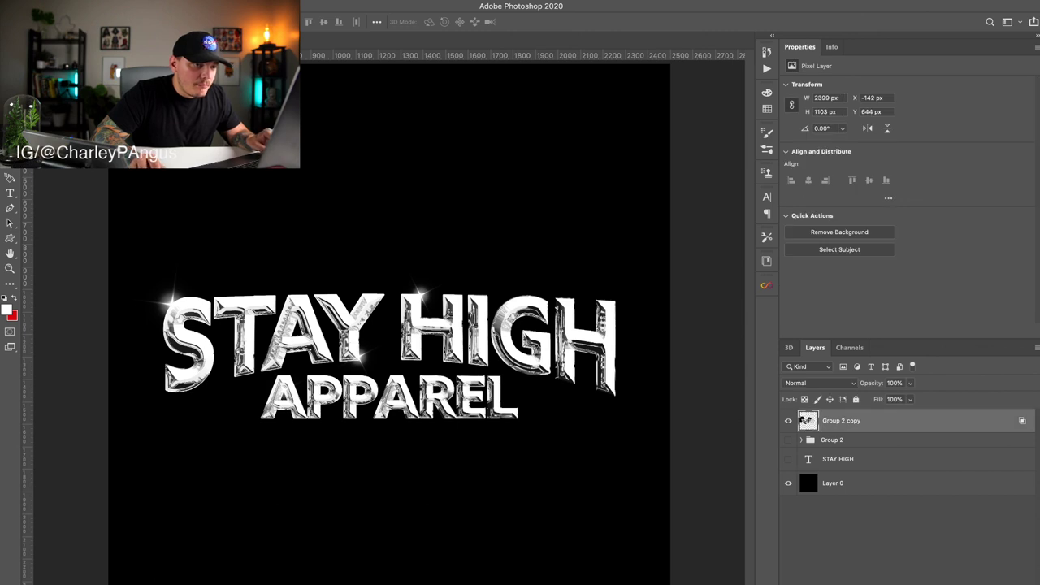
# Step: Convert the merged Group 2 copy layer into a smart object and apply the Add Noise filter to it
pyautogui.hotkey('ctrl', 'alt', 'shift', 's')
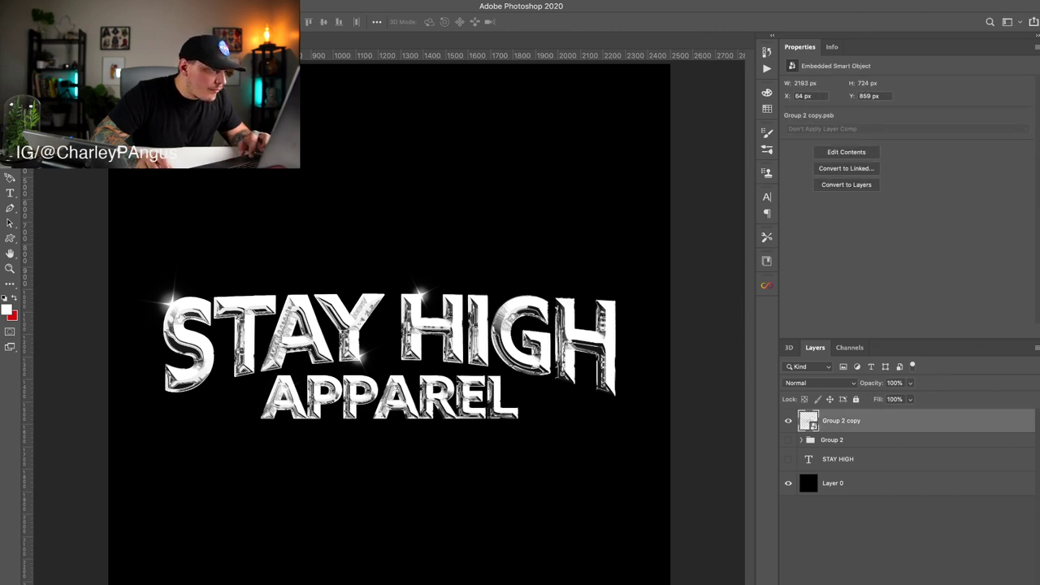
pyautogui.click(318, 309)
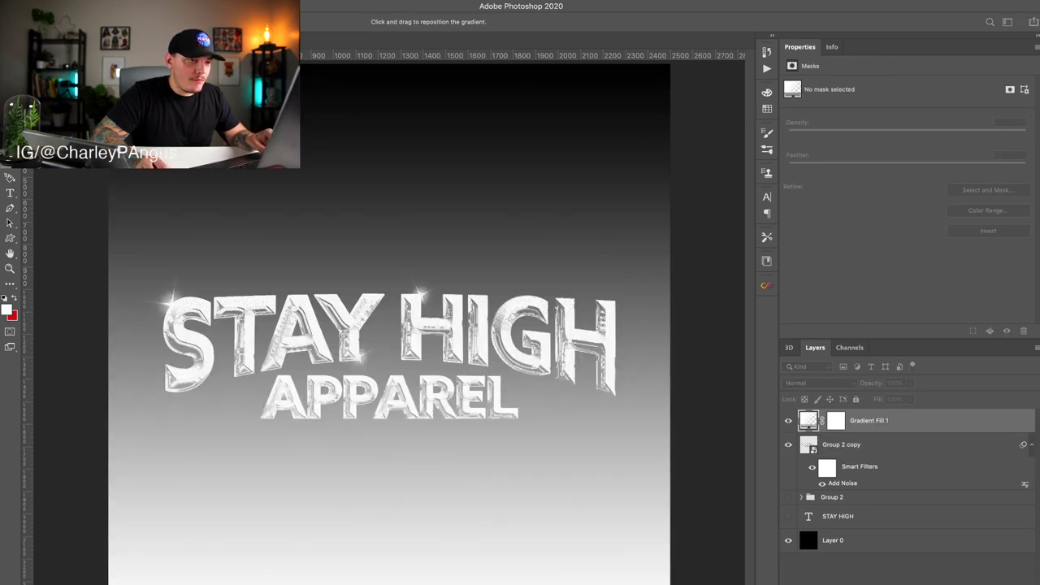
# Step: Add a dark-purple-to-pink gradient fill layer above the lettering and clip it to the Group 2 copy artwork
pyautogui.press('Return')
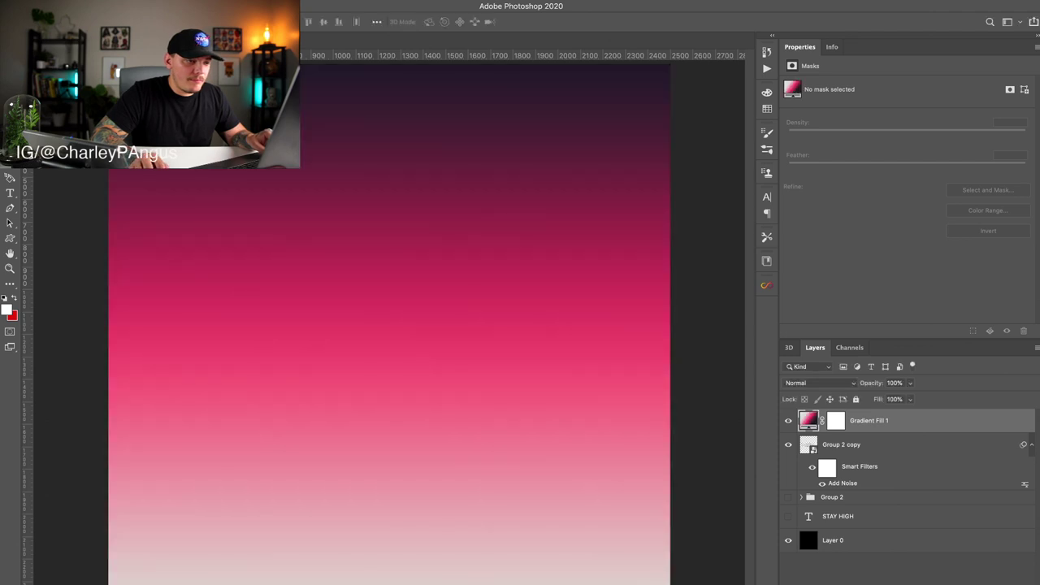
pyautogui.click(819, 382)
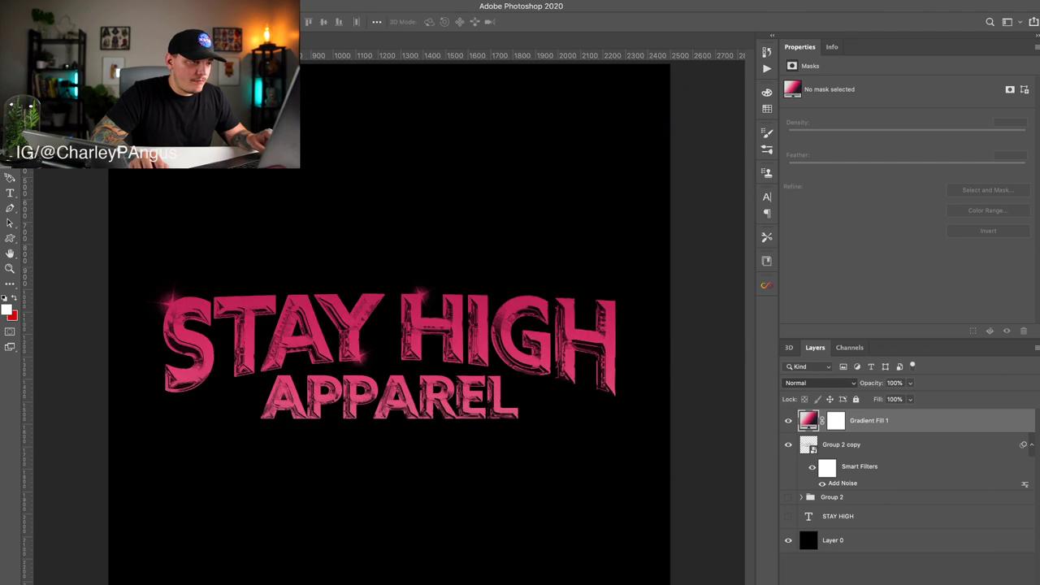
pyautogui.hotkey('ctrl', 'alt', 'g')
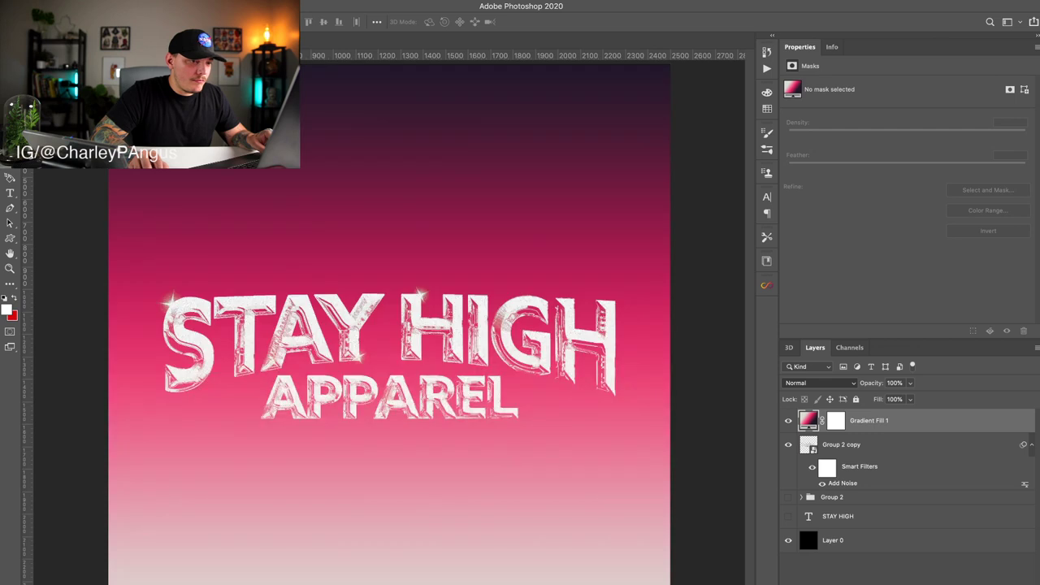
pyautogui.hotkey('shift', 'alt', 's')
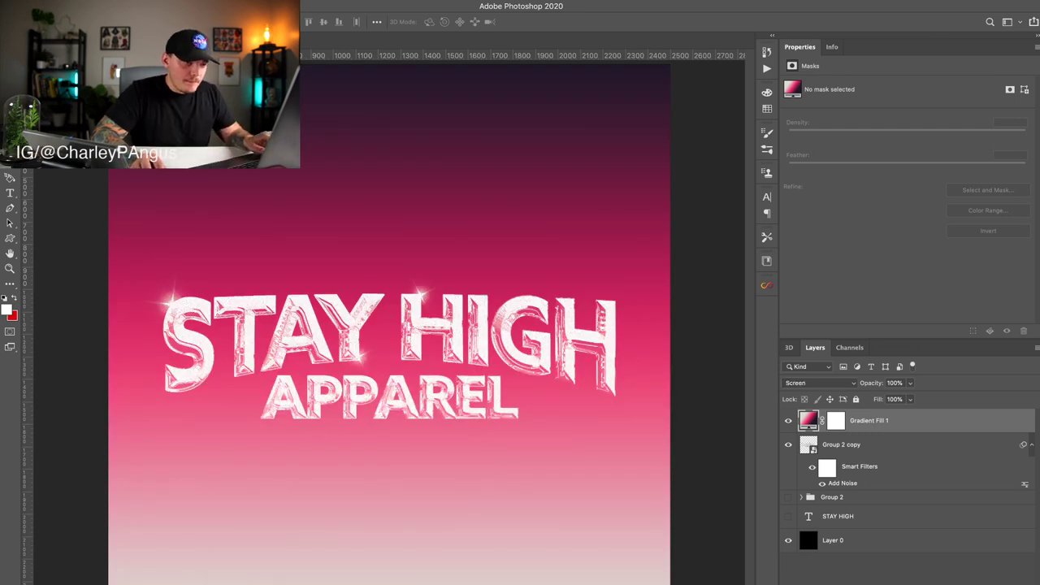
pyautogui.hotkey('ctrl', 'alt', 'g')
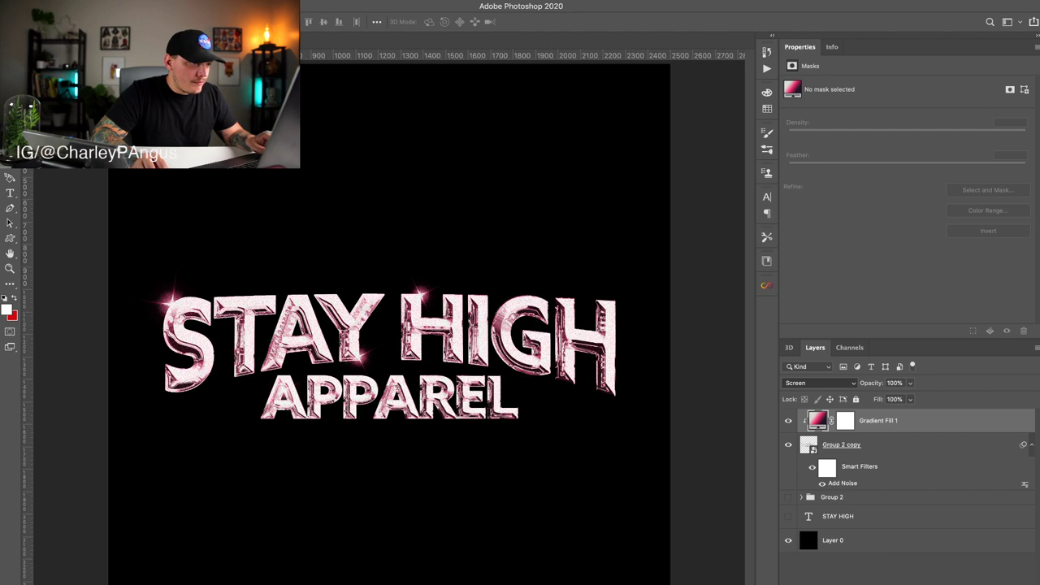
# Step: Try out blend modes on the clipped gradient fill and set it to Color
pyautogui.hotkey('shift', 'alt', 'e')
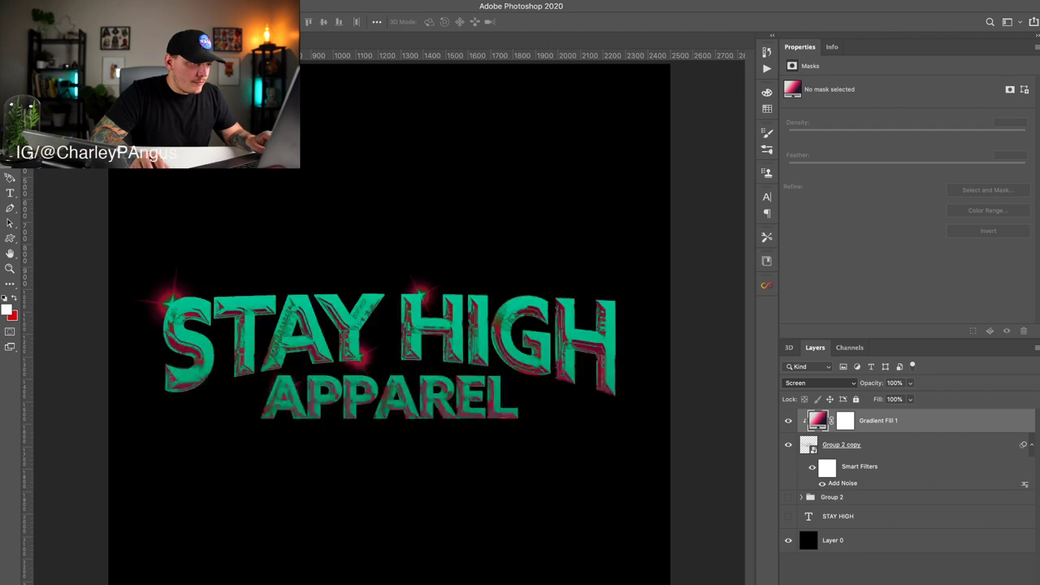
pyautogui.hotkey('shift', '=')
pyautogui.hotkey('shift', '=')
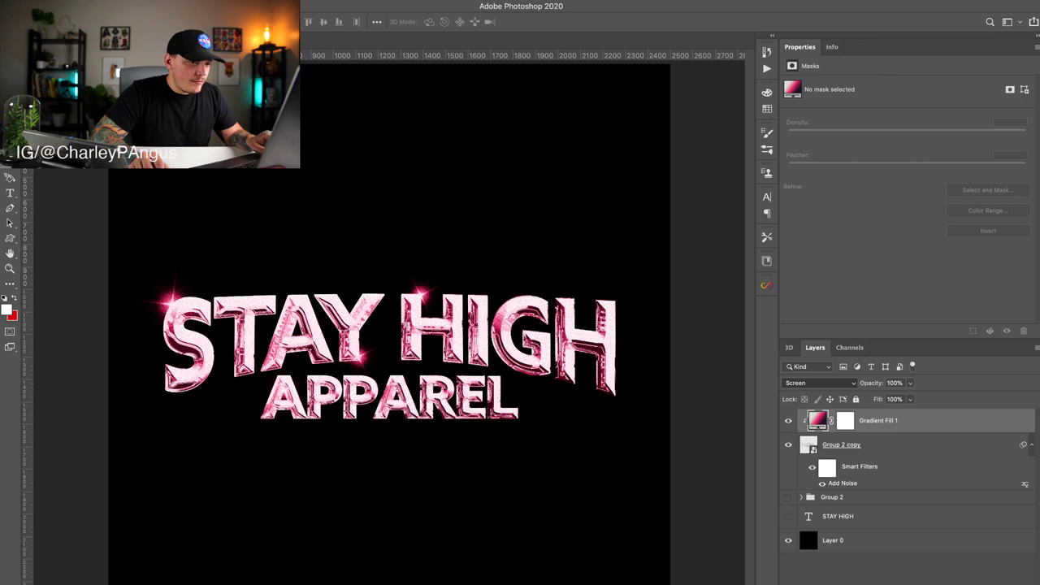
pyautogui.hotkey('shift', '=')
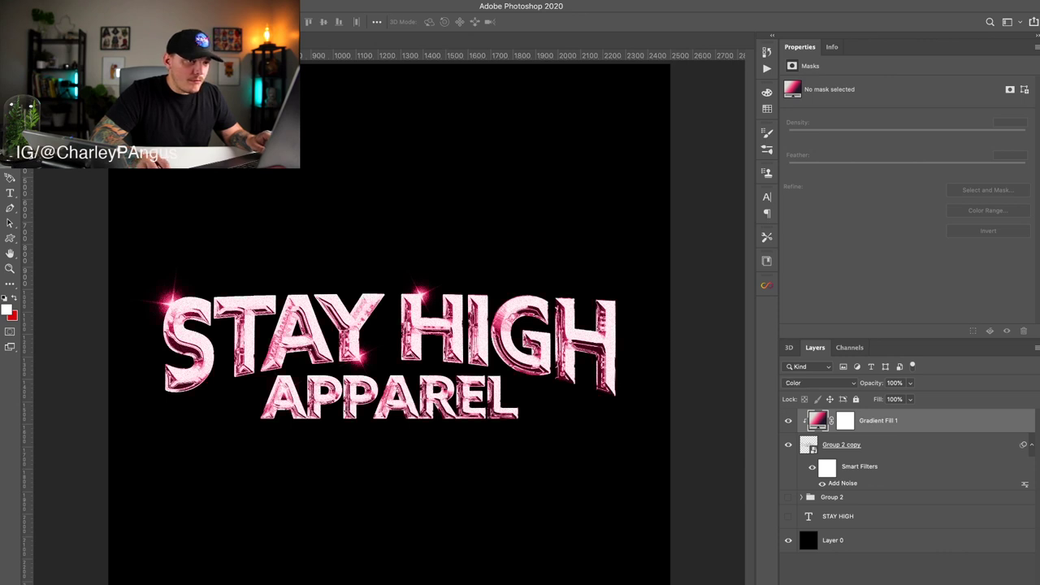
# Step: Change the clipped gradient fill to a yellow-to-pink gradient
pyautogui.doubleClick(818, 421)
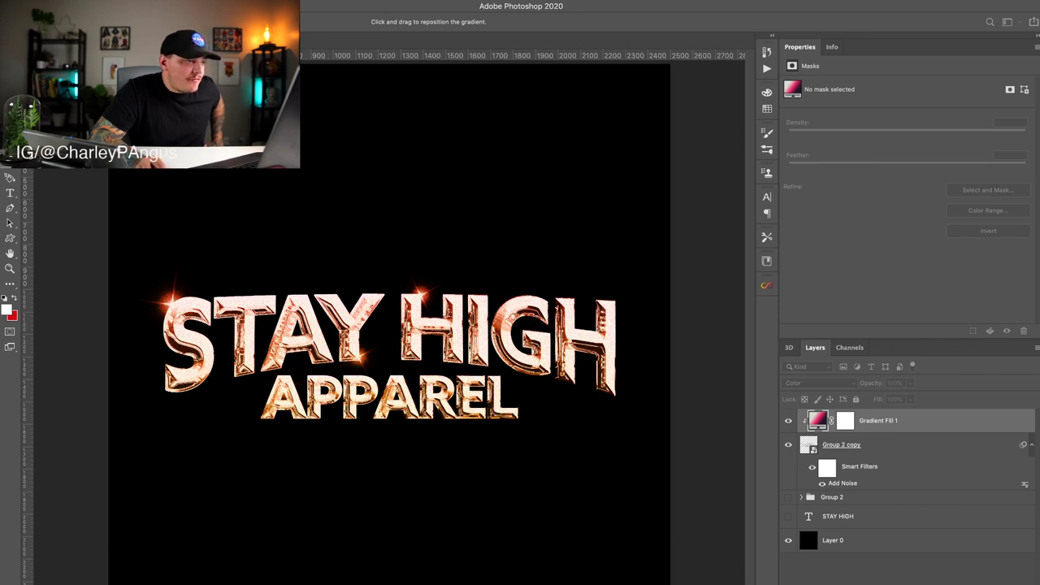
pyautogui.press('Return')
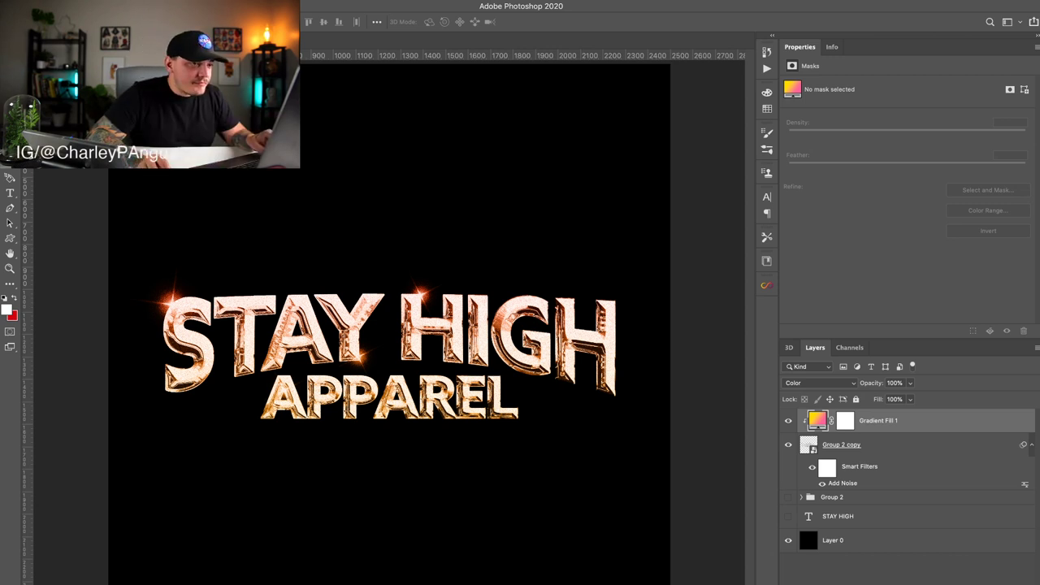
pyautogui.doubleClick(817, 421)
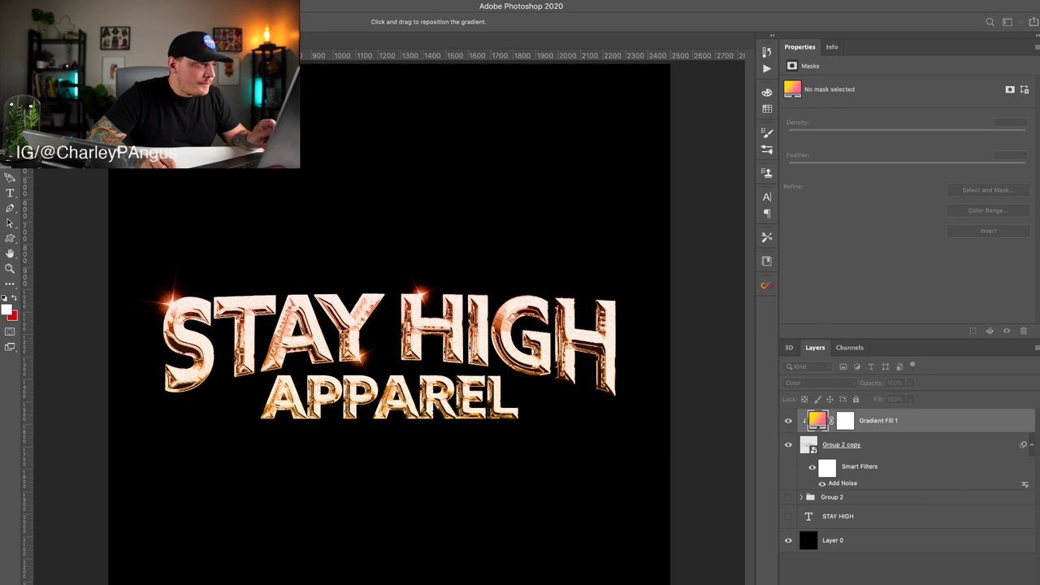
pyautogui.press('Return')
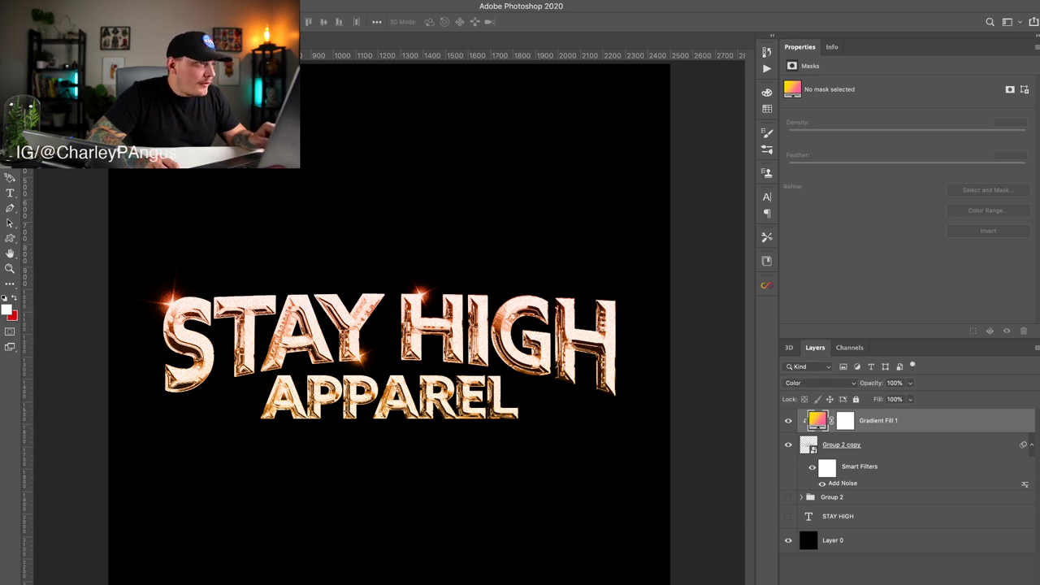
# Step: Apply a Levels adjustment to the Group 2 copy smart object to darken its shadows and strengthen the contrast
pyautogui.click(845, 445)
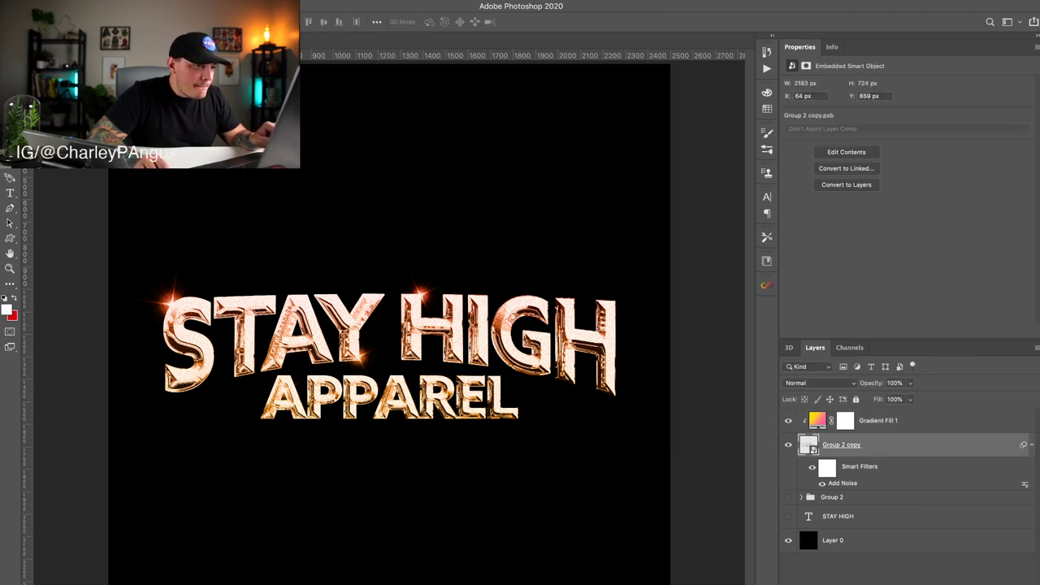
pyautogui.hotkey('ctrl', 'l')
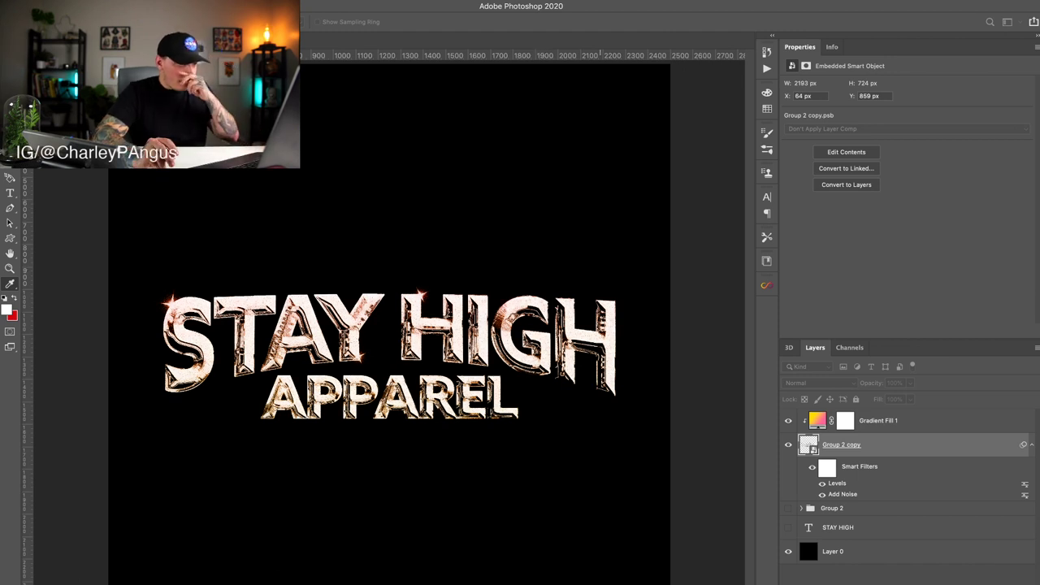
pyautogui.press('v')
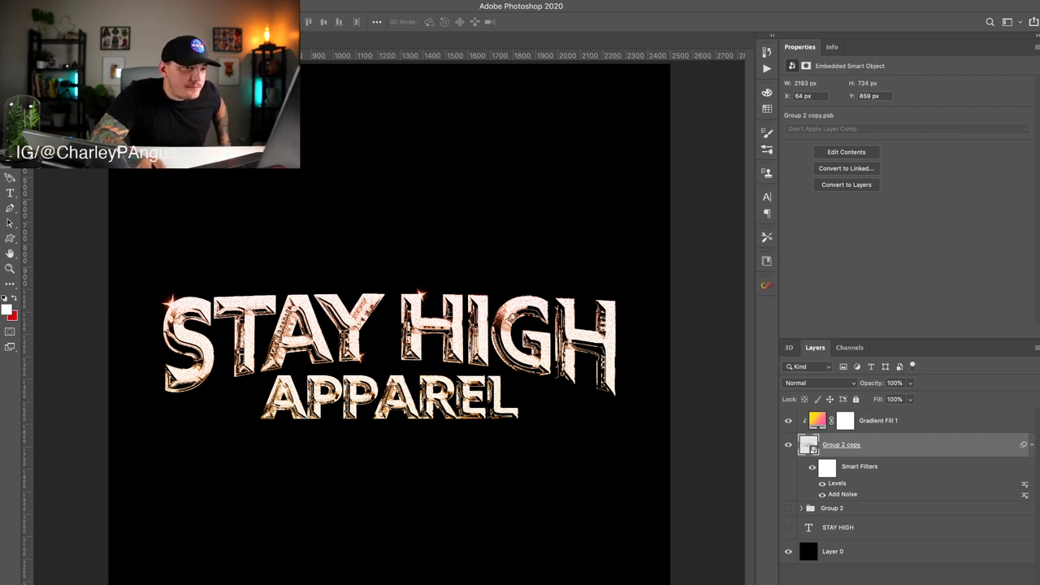
# Step: Change the clipped gradient fill to a warmer yellow-to-red gradient
pyautogui.doubleClick(817, 420)
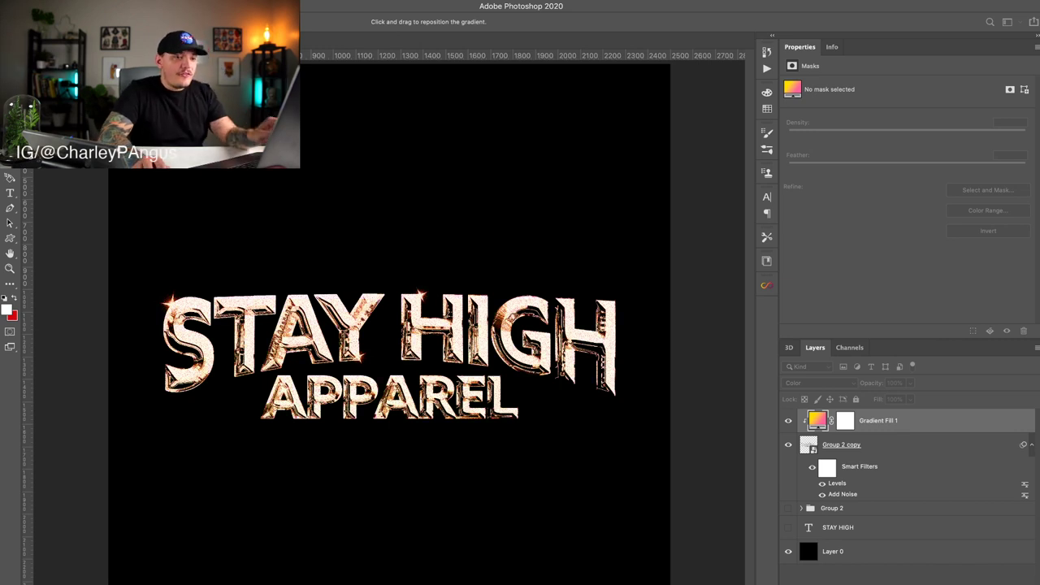
pyautogui.press('Return')
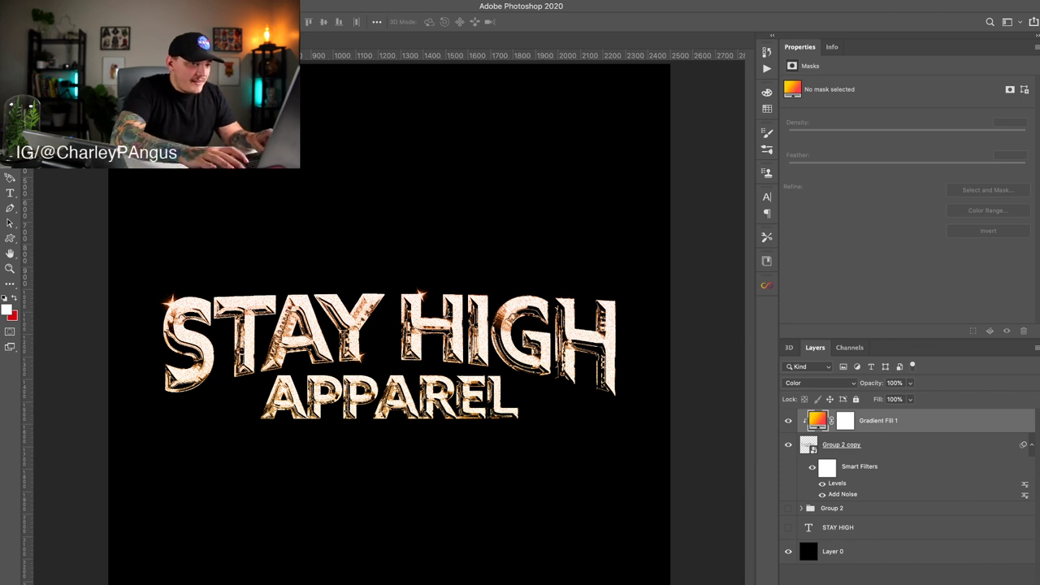
pyautogui.hotkey('ctrl', 'j')
pyautogui.hotkey('ctrl', 'z')
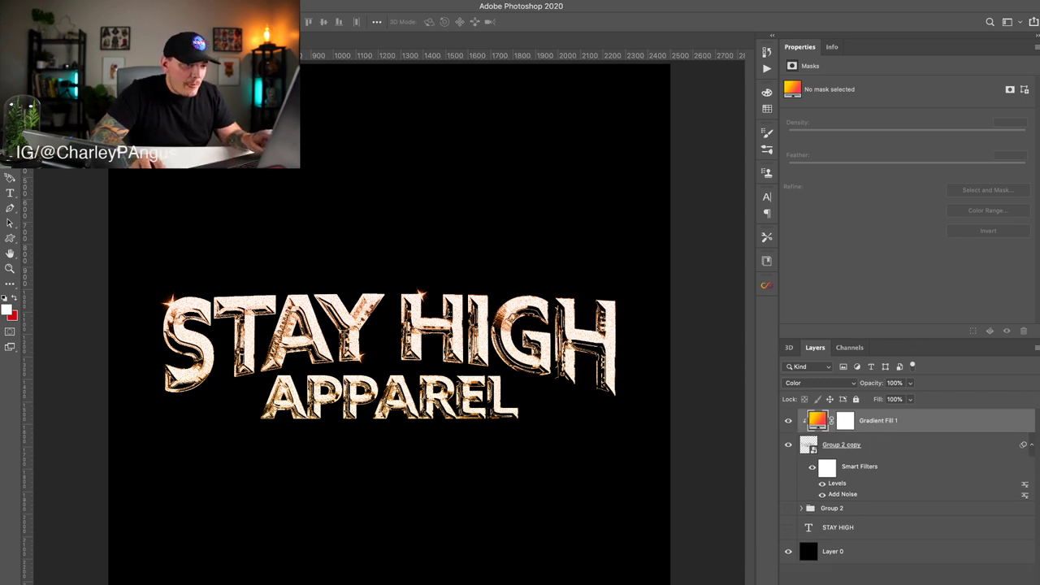
# Step: Group the gradient fill with the Group 2 copy artwork and name the group "FINAL V1"
pyautogui.keyDown('shift'); pyautogui.click(861, 446); pyautogui.keyUp('shift')
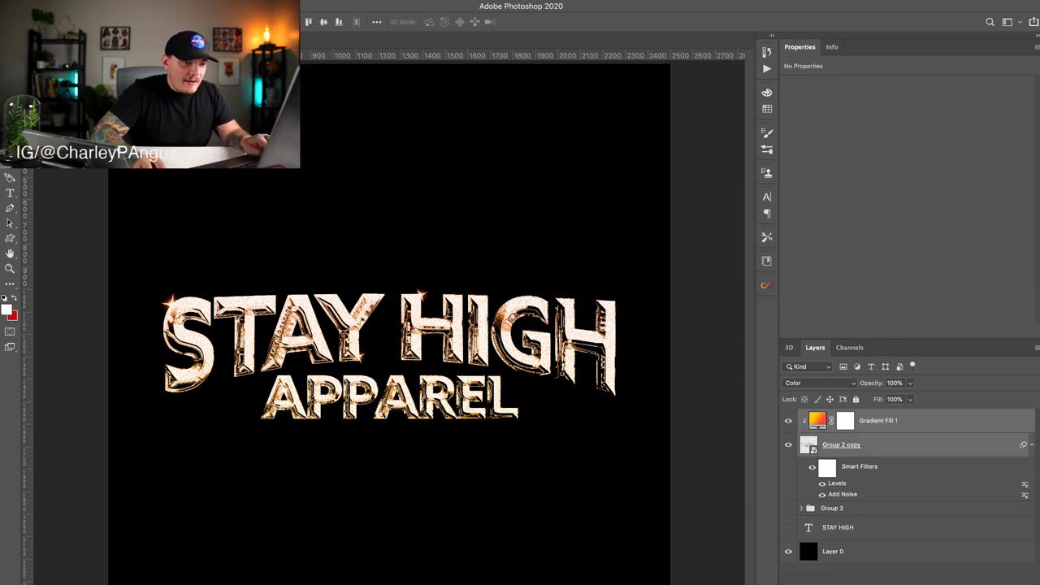
pyautogui.hotkey('ctrl', 'g')
pyautogui.doubleClick(832, 416)
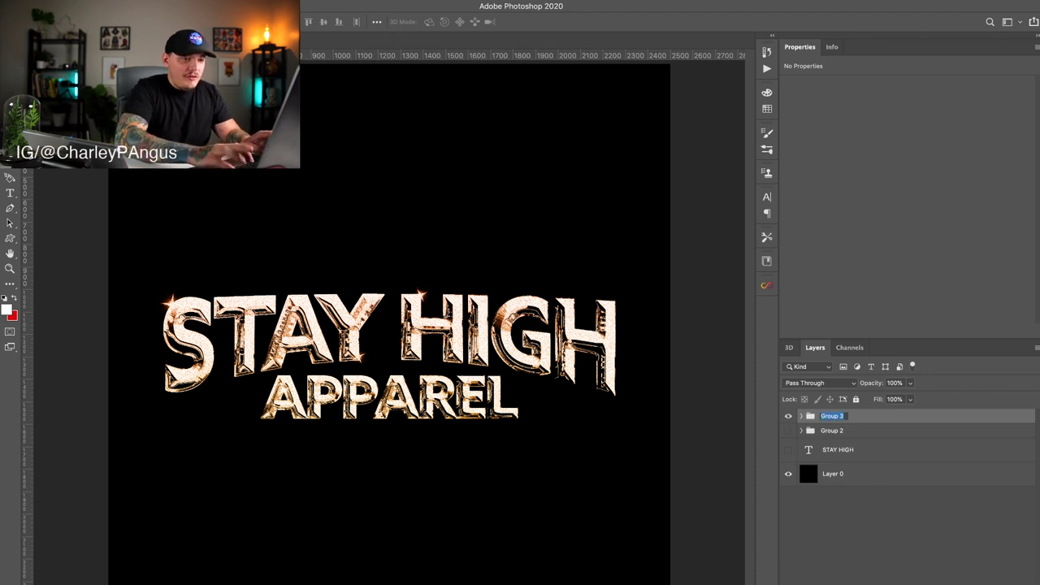
pyautogui.write('FINAL')
pyautogui.press('Return')
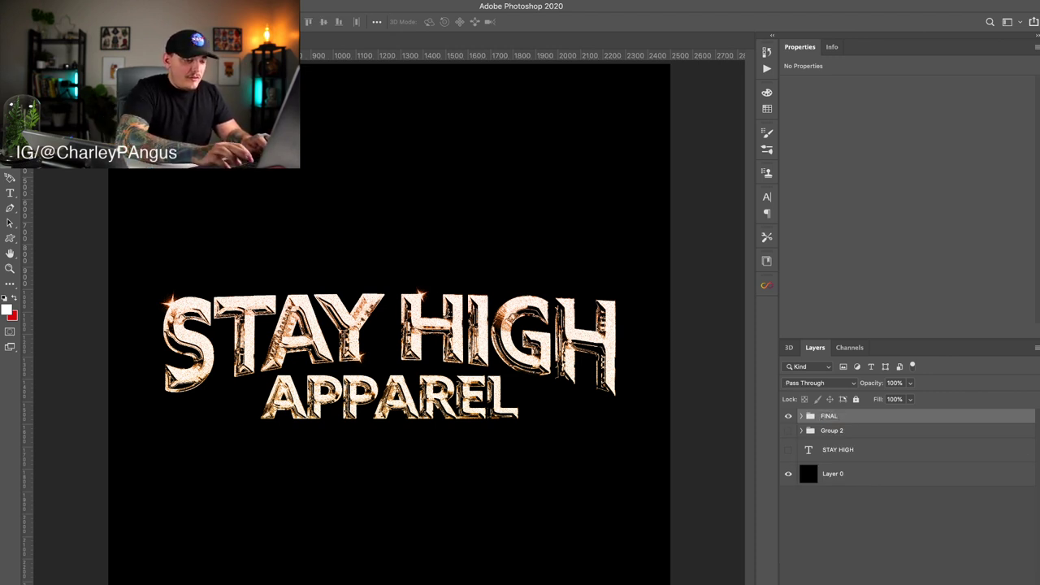
pyautogui.doubleClick(829, 416)
pyautogui.write('FINAL V')
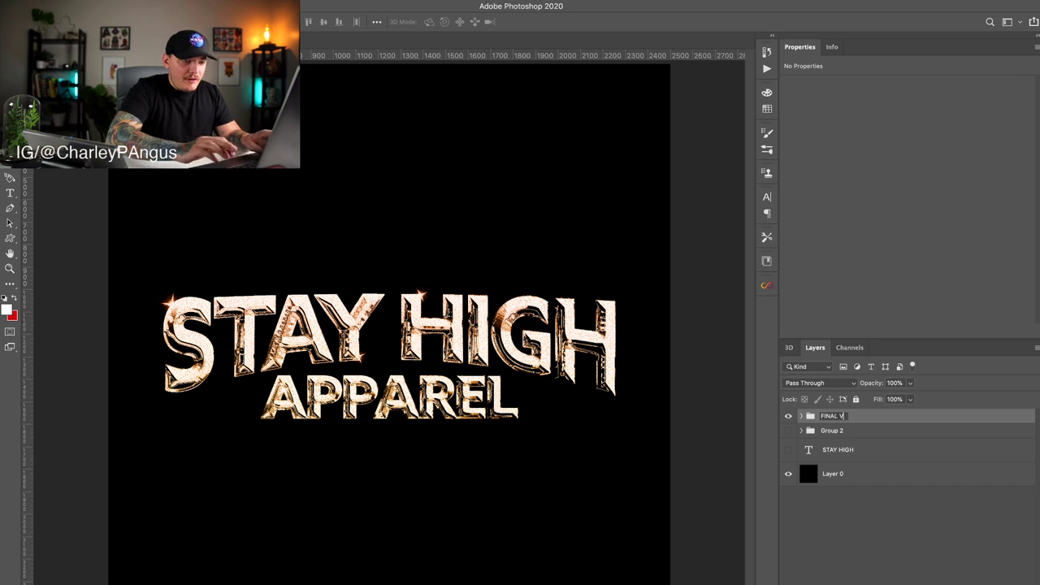
pyautogui.write('1')
pyautogui.press('Return')
# Step: Duplicate the FINAL V1 group, hide the original and convert the copy into a smart object
pyautogui.hotkey('ctrl', 'j')
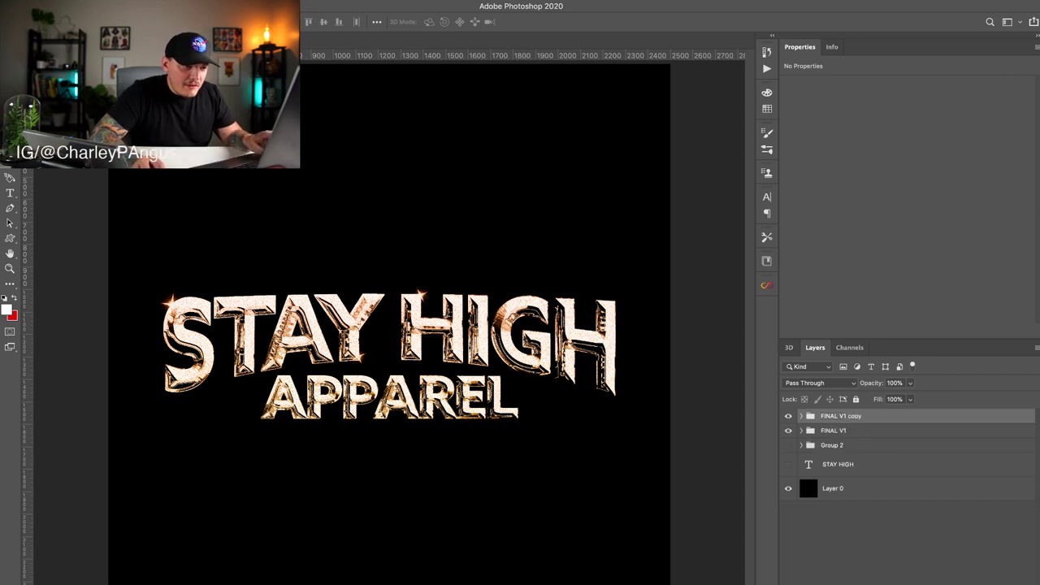
pyautogui.click(788, 430)
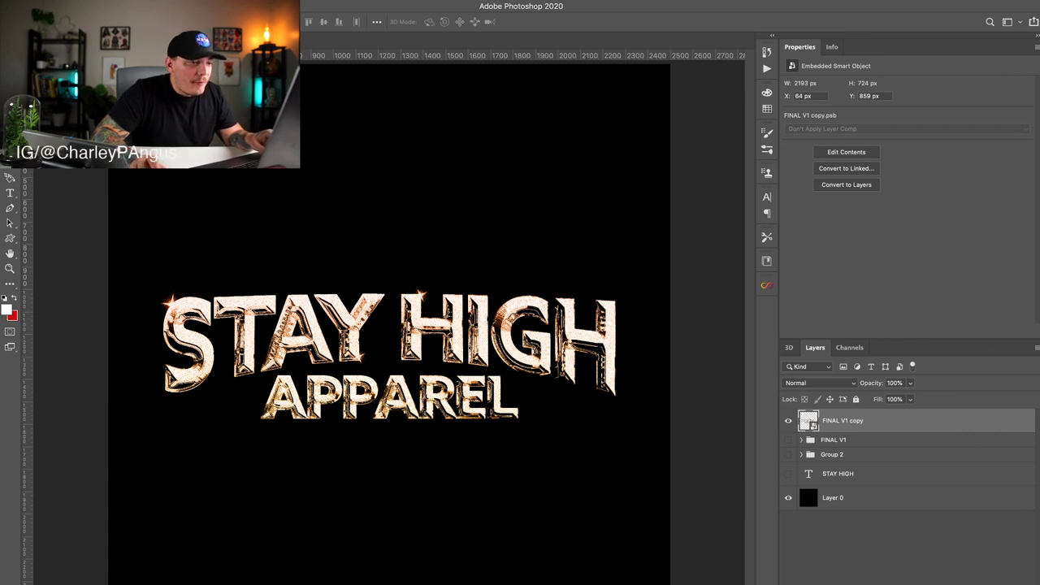
# Step: Apply a Hue/Saturation adjustment to the FINAL V1 copy smart object to intensify its warm red-orange tones
pyautogui.press('i')
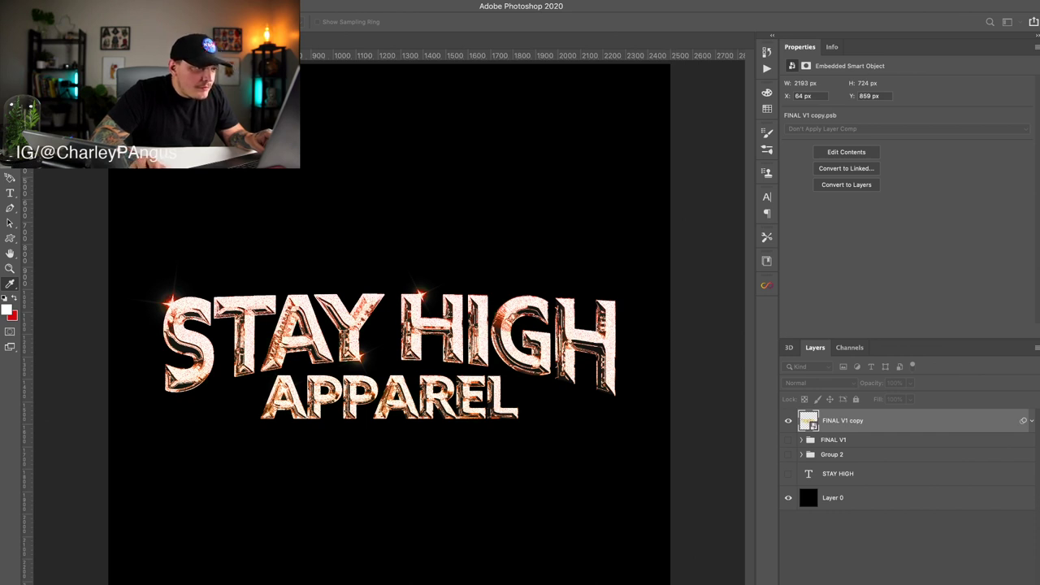
pyautogui.press('Return')
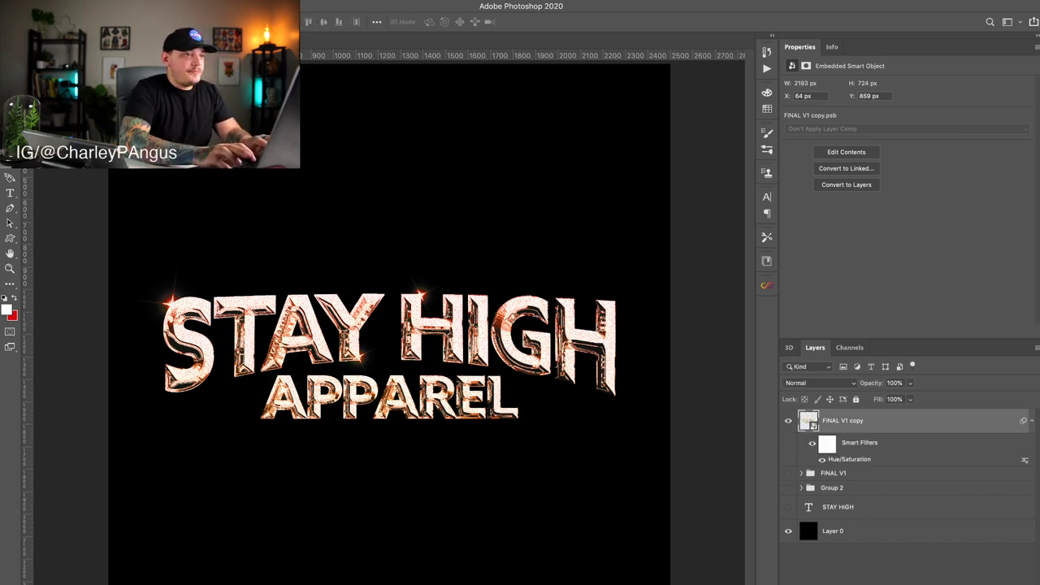